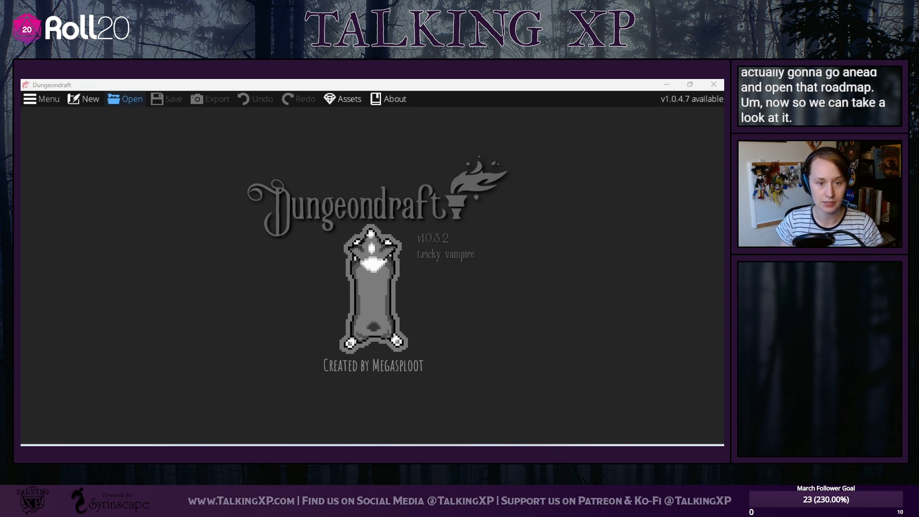
# - Open The Road map and examine the grass and road textures on its Basic Road level
pyautogui.click(446, 432)
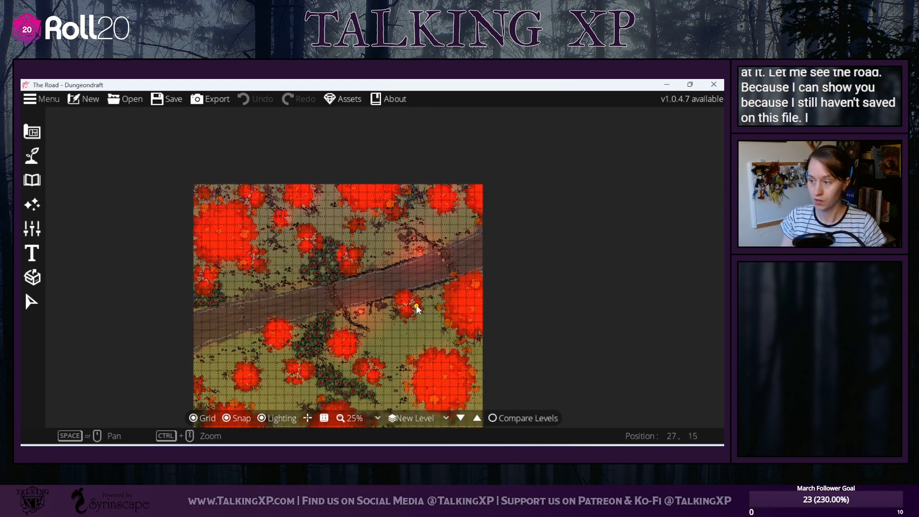
pyautogui.scroll(-3, 605, 263)
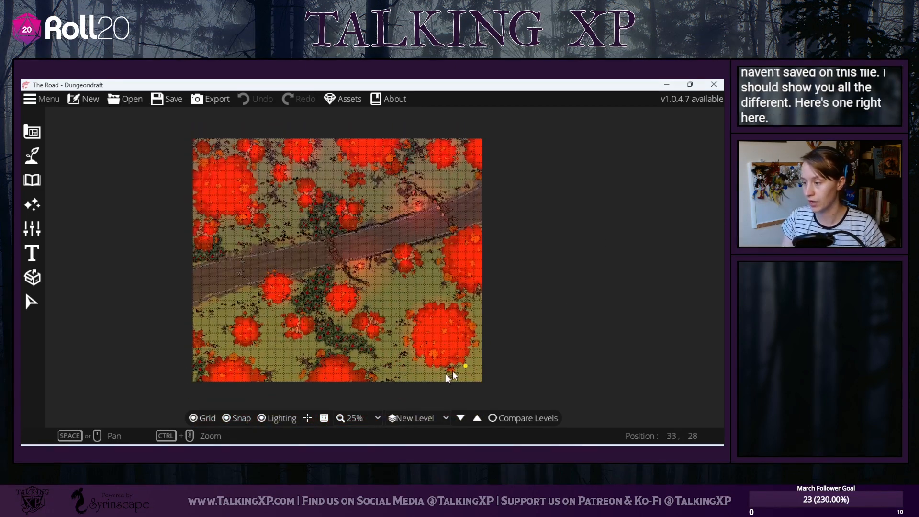
pyautogui.click(428, 426)
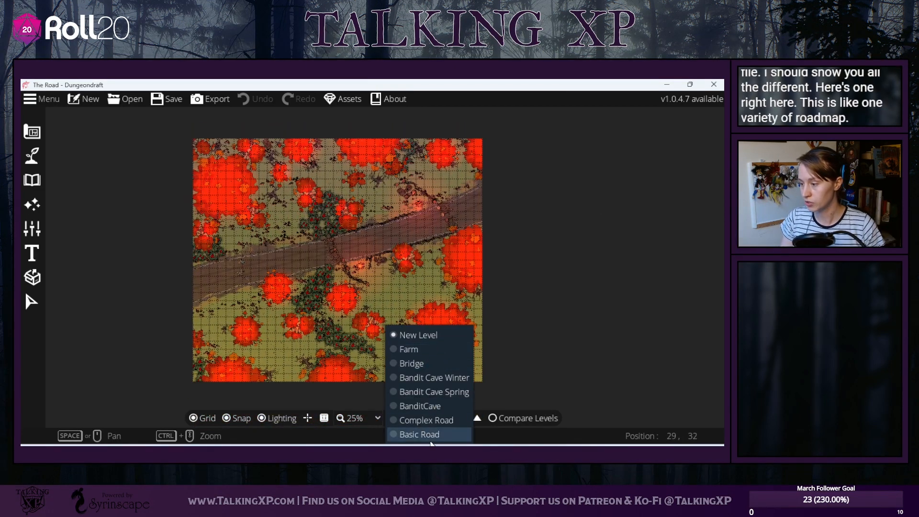
pyautogui.click(414, 436)
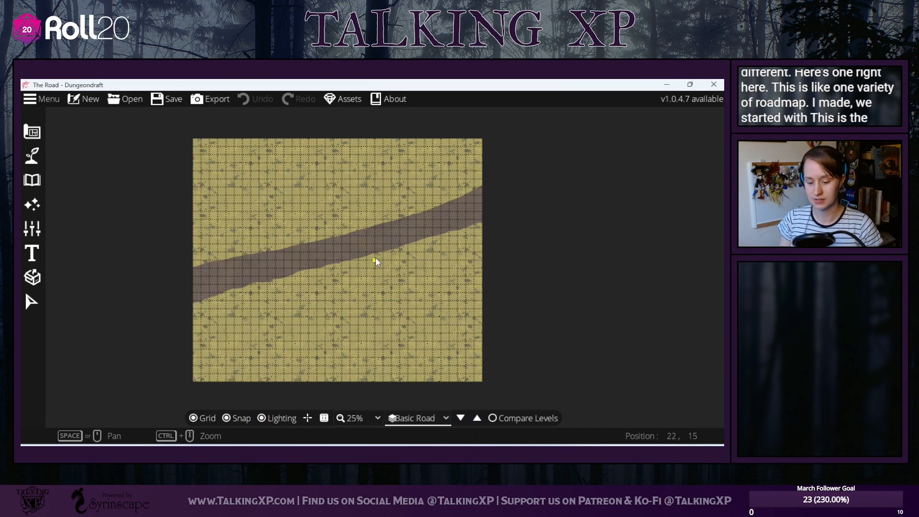
pyautogui.scroll(4, 376, 261)
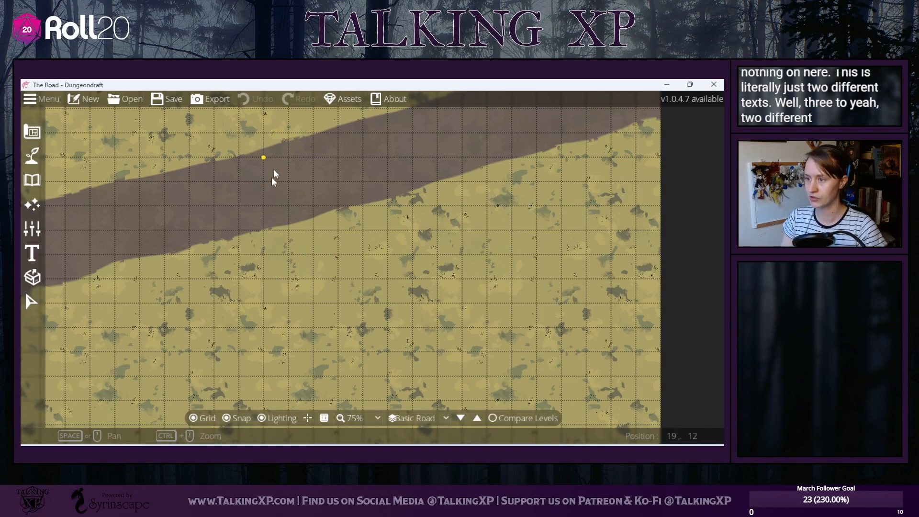
pyautogui.scroll(-4, 309, 224)
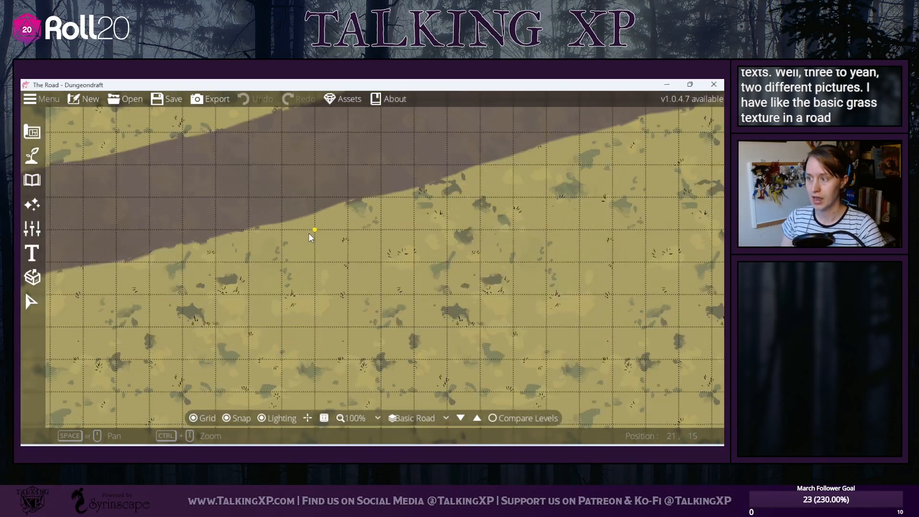
# - Switch to the Complex Road level, examine its ridges and roadside textures, and turn off snapping
pyautogui.click(417, 418)
pyautogui.click(412, 421)
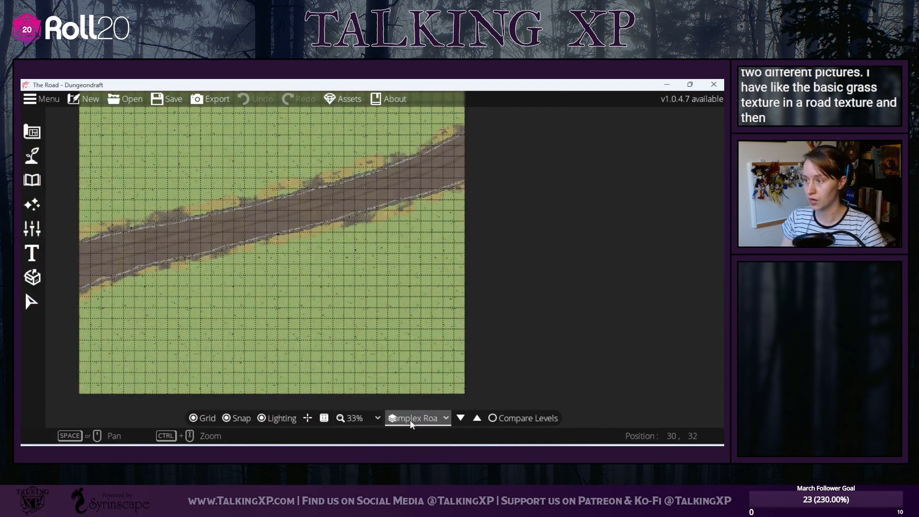
pyautogui.scroll(-2, 206, 257)
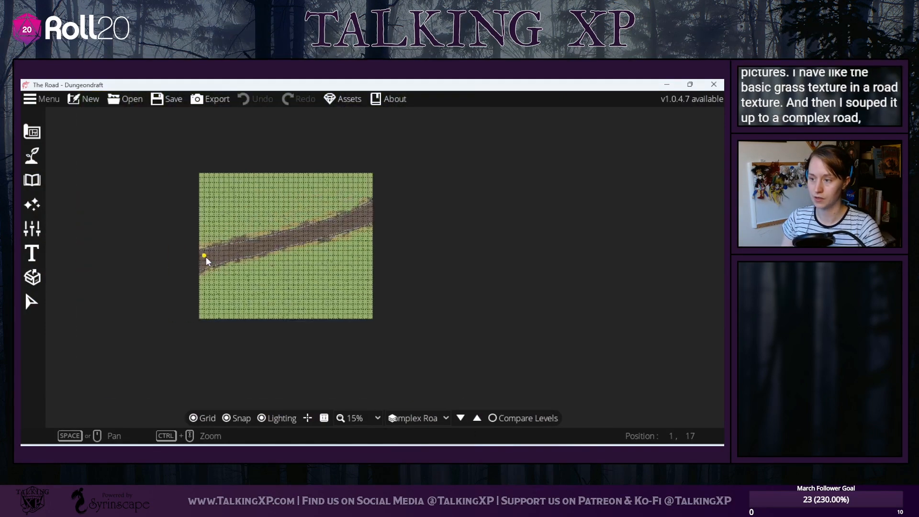
pyautogui.scroll(5, 206, 256)
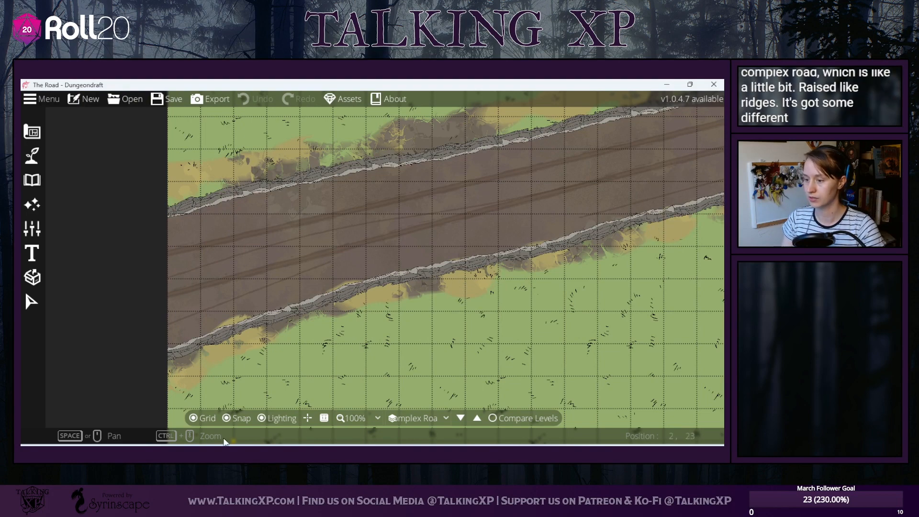
pyautogui.click(232, 418)
pyautogui.scroll(-3, 418, 335)
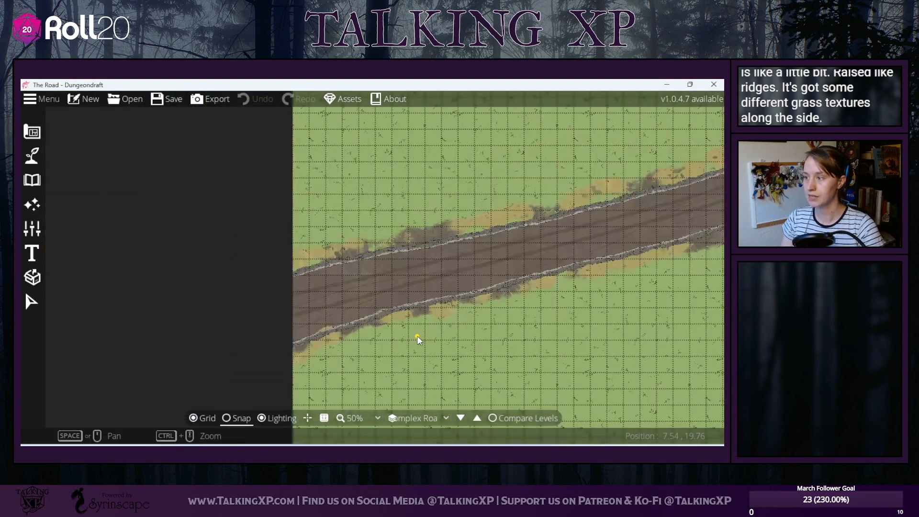
pyautogui.scroll(-2, 287, 329)
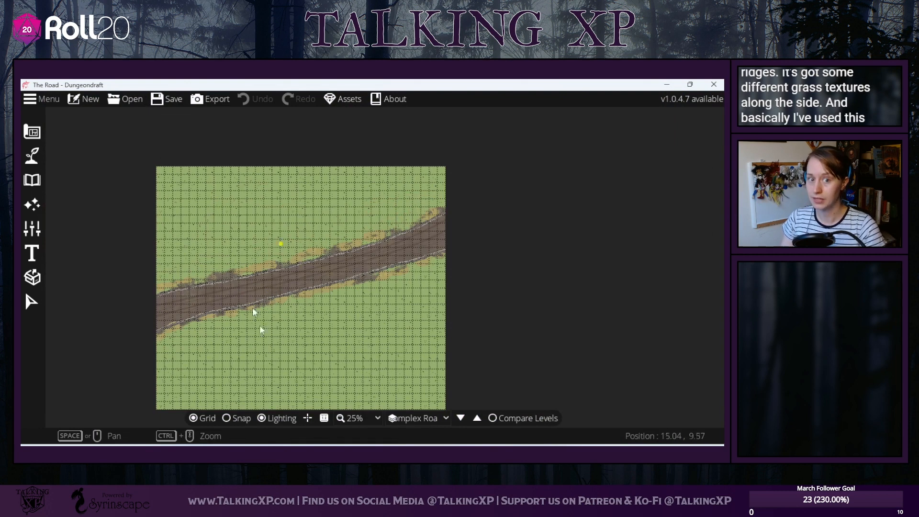
# - Display the BanditCave, Bandit Cave Spring and Bandit Cave Winter levels one after another
pyautogui.click(434, 415)
pyautogui.click(427, 409)
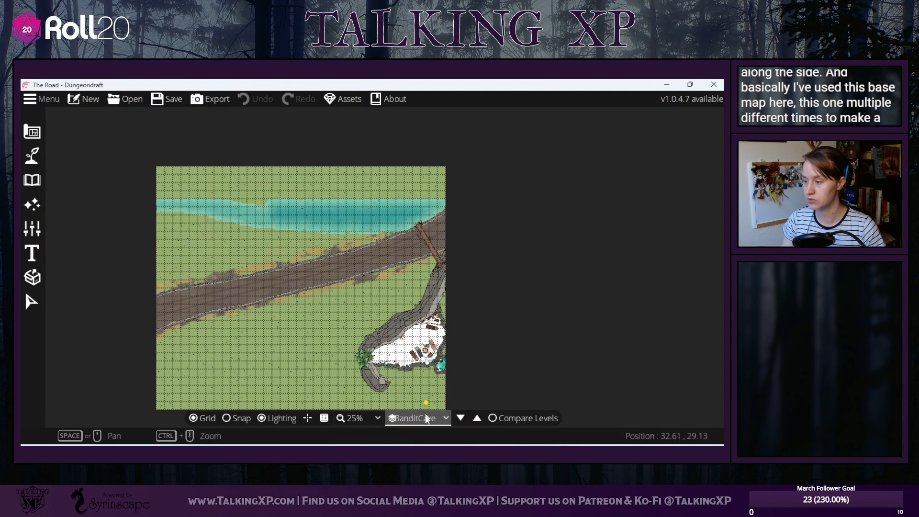
pyautogui.click(424, 420)
pyautogui.click(423, 391)
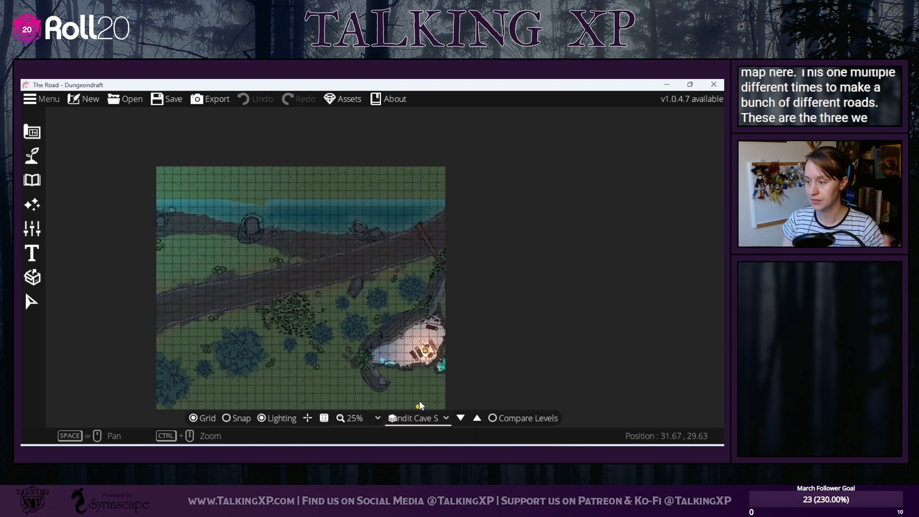
pyautogui.click(421, 418)
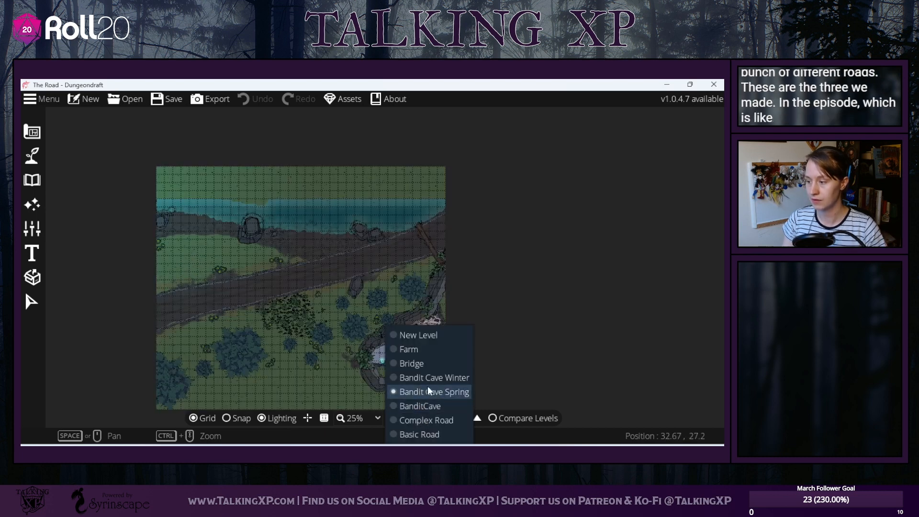
pyautogui.click(430, 384)
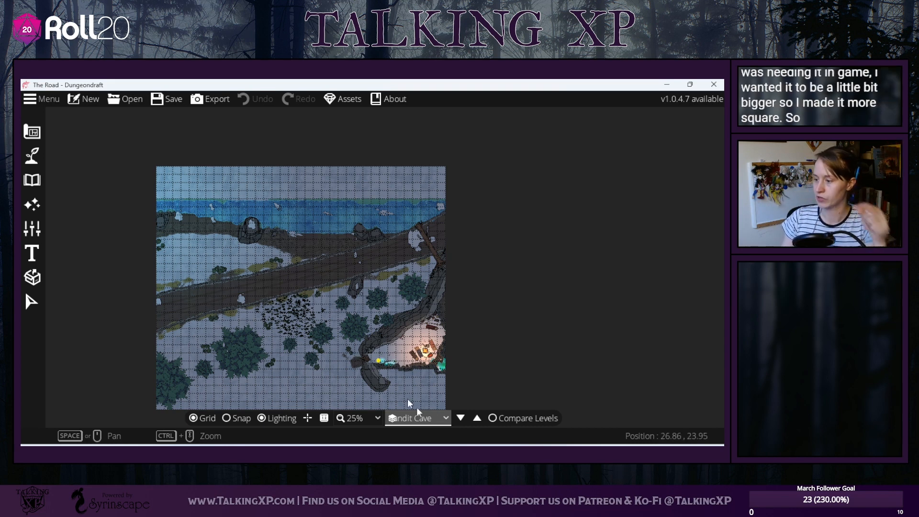
# - Display the Bridge level and the Farm level to compare their road variations
pyautogui.click(427, 419)
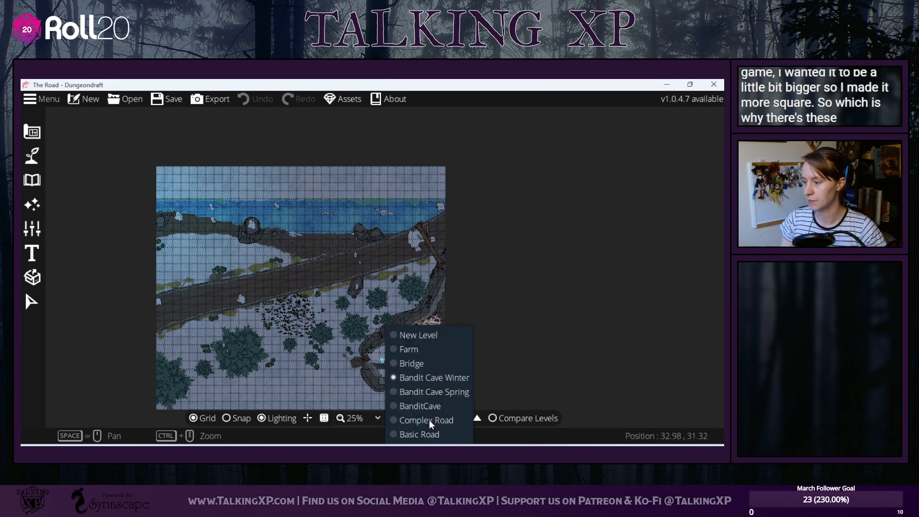
pyautogui.click(424, 364)
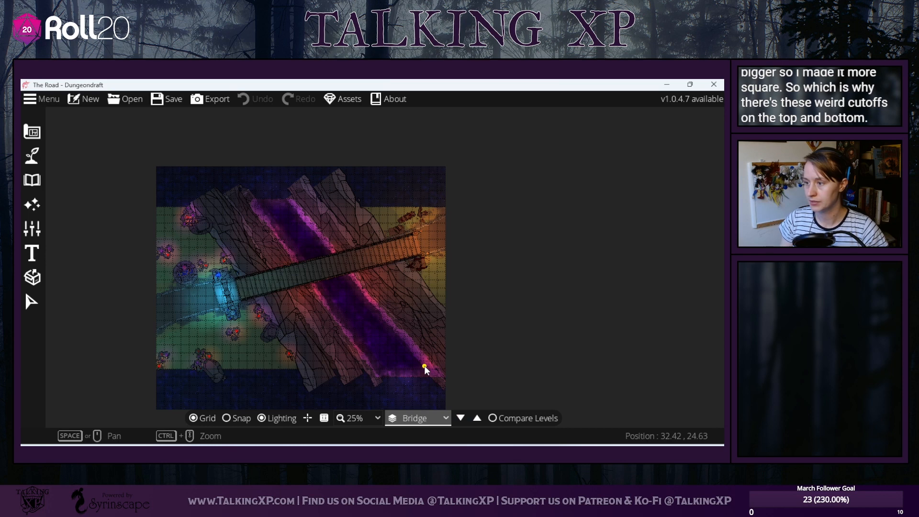
pyautogui.click(419, 418)
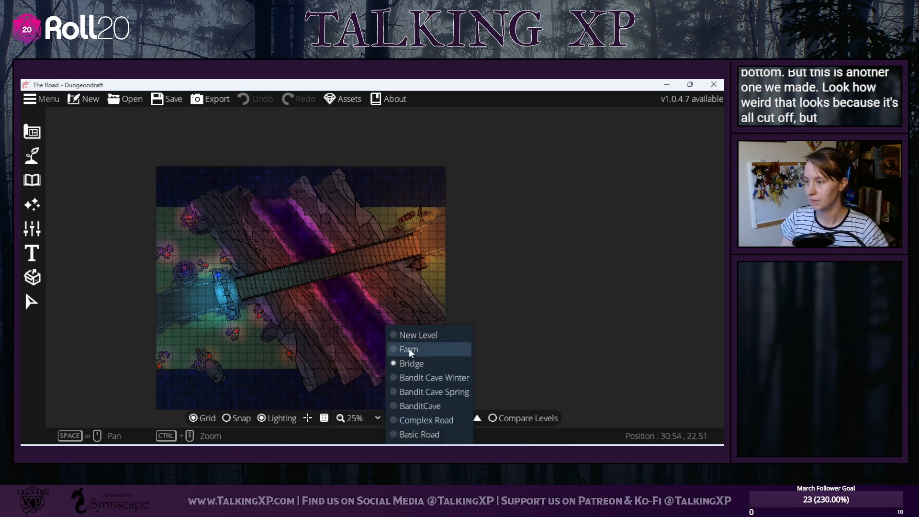
pyautogui.click(409, 349)
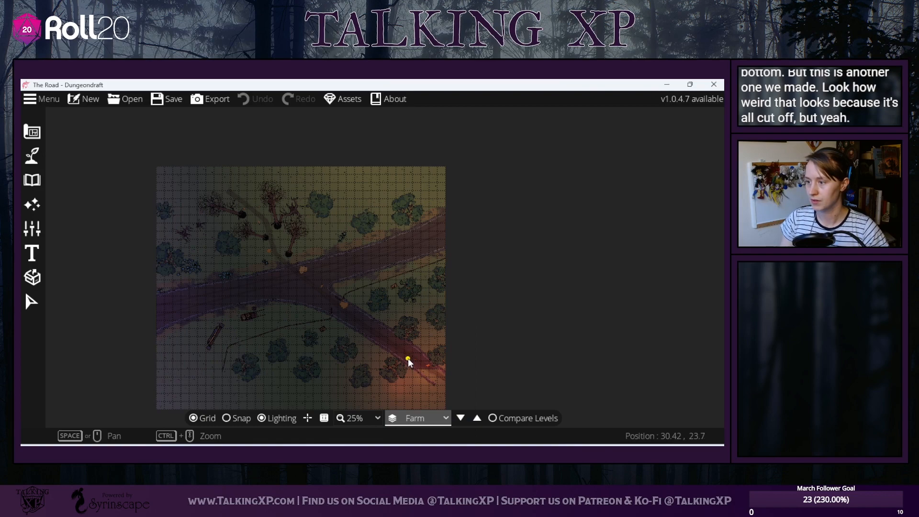
# - Display the level named New Level and examine the barricades across its road up close
pyautogui.click(409, 418)
pyautogui.click(427, 335)
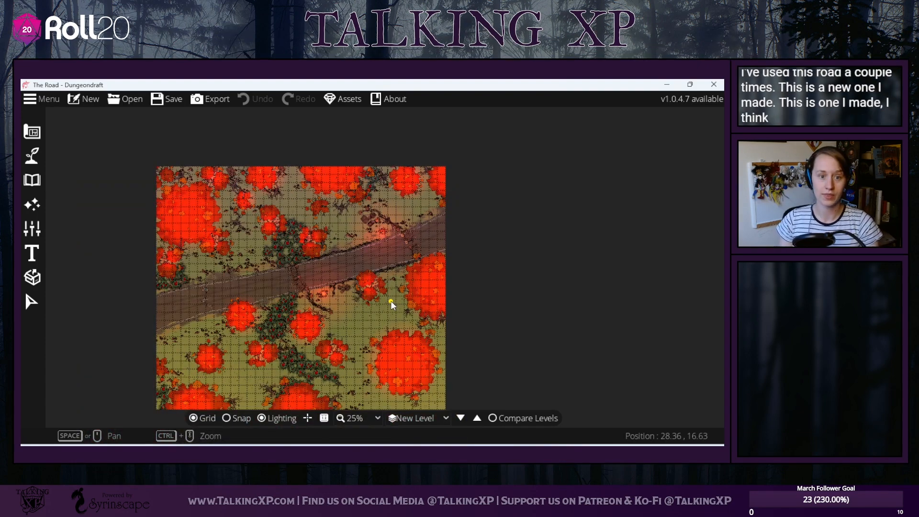
pyautogui.scroll(1, 341, 289)
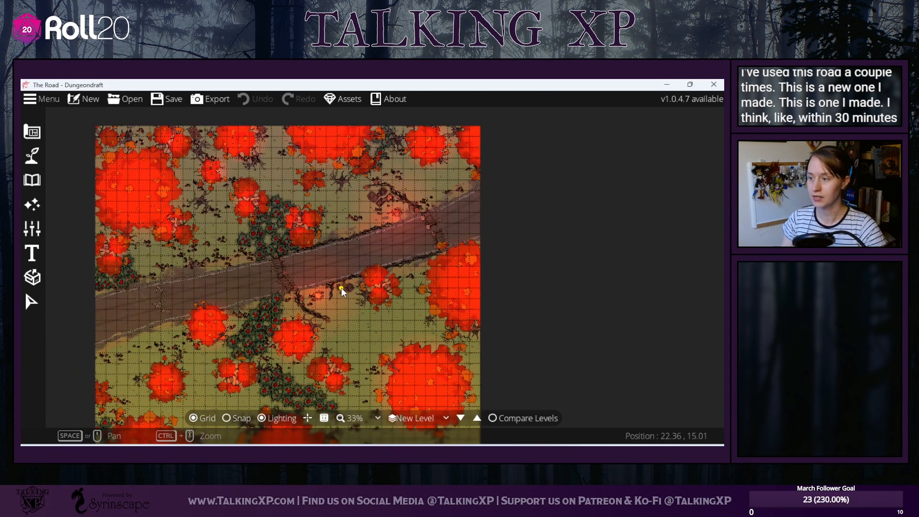
pyautogui.scroll(1, 349, 272)
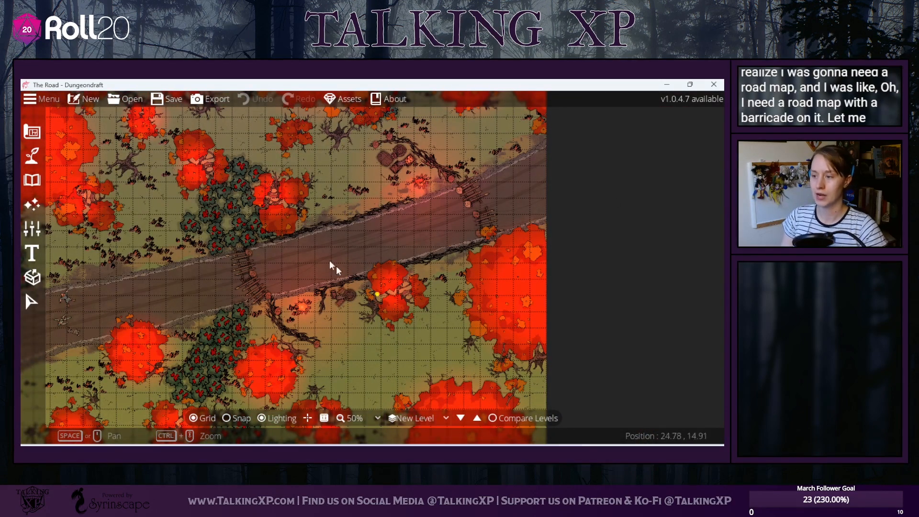
pyautogui.scroll(-2, 324, 307)
pyautogui.moveTo(283, 338); pyautogui.dragTo(311, 303)
# - Show the Basic Road level again and make Complex Road the active level
pyautogui.click(431, 418)
pyautogui.click(425, 434)
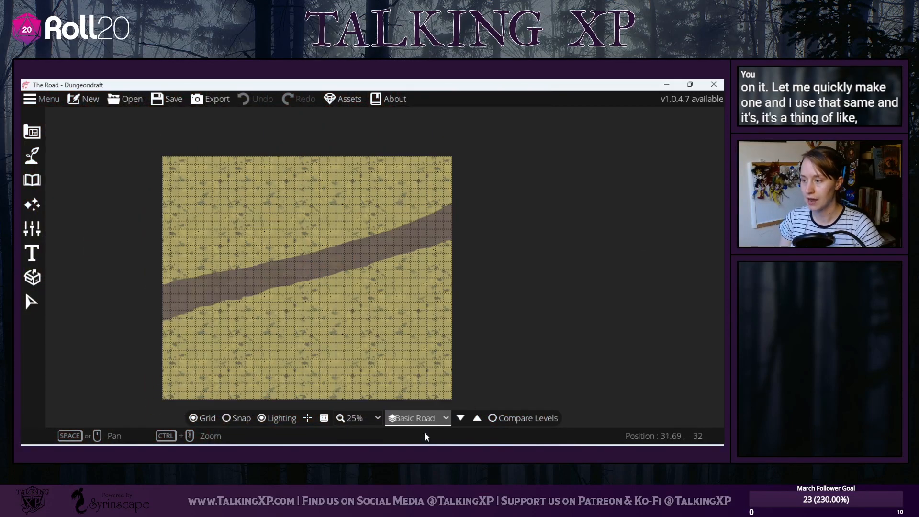
pyautogui.click(426, 424)
pyautogui.click(423, 418)
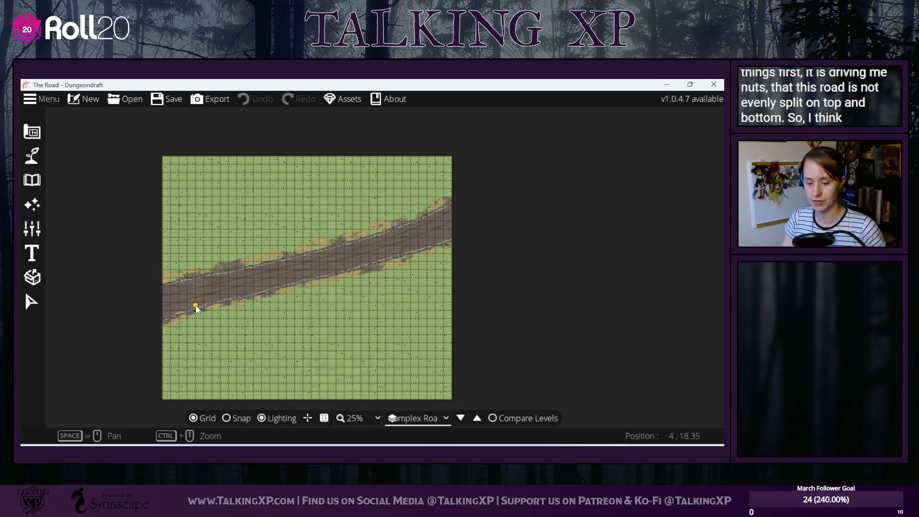
# - Expand the map size by 2 tiles at the top edge and 5 tiles at the right edge
pyautogui.click(51, 100)
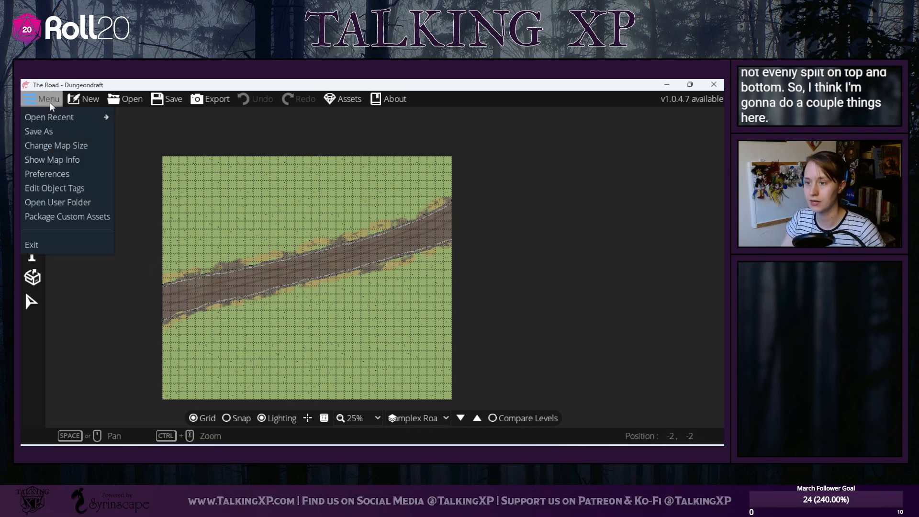
pyautogui.click(62, 145)
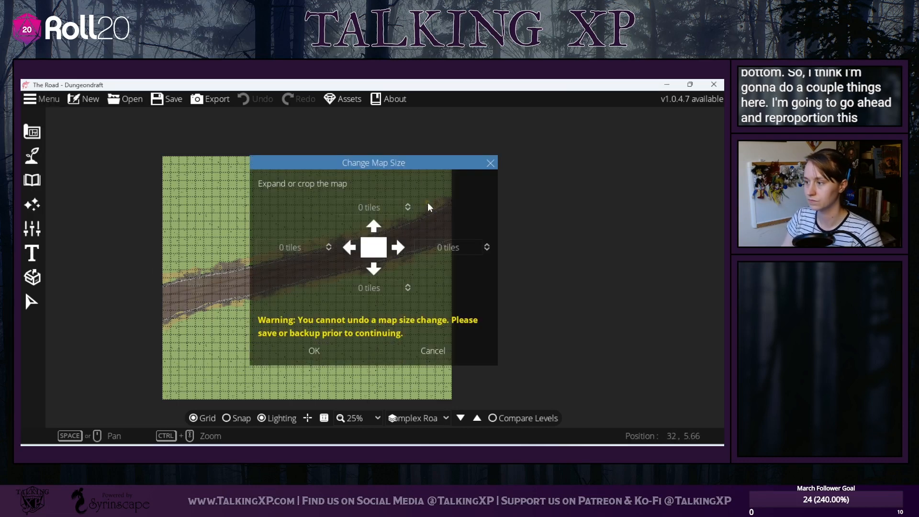
pyautogui.click(439, 247)
pyautogui.doubleClick(440, 247)
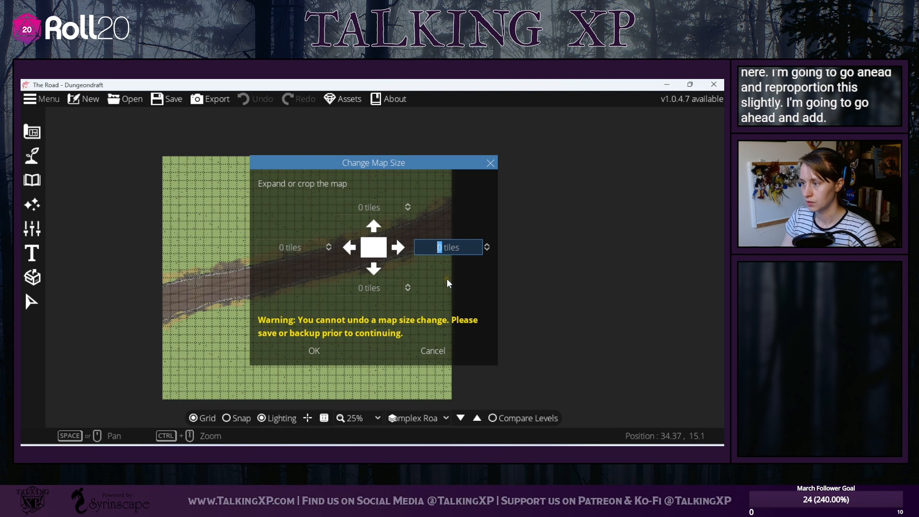
pyautogui.click(359, 207)
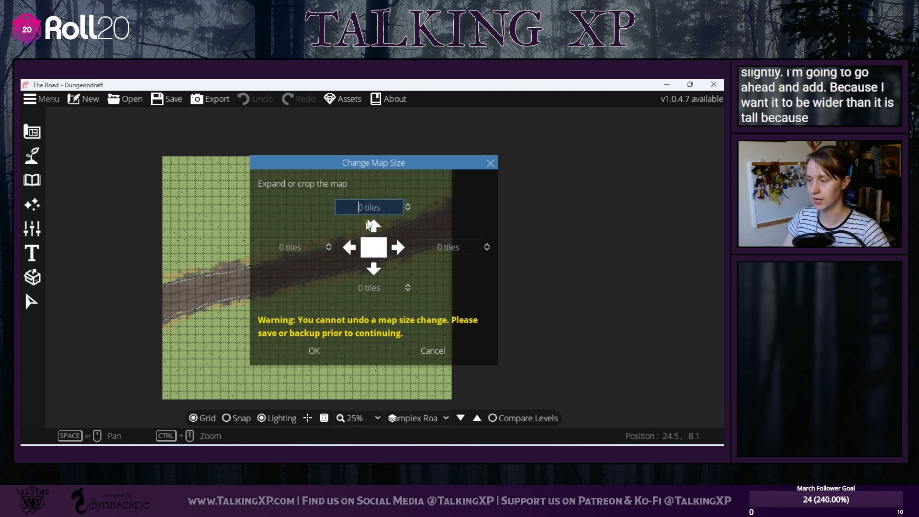
pyautogui.doubleClick(368, 207)
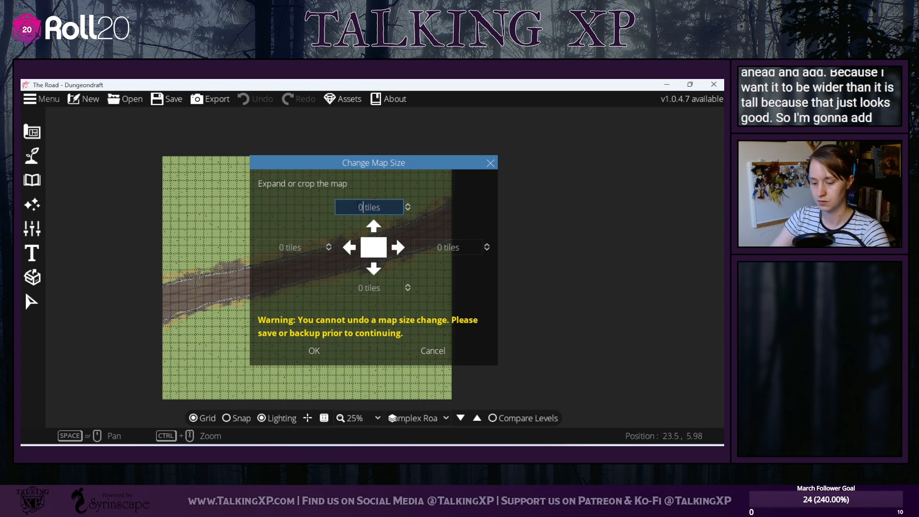
pyautogui.press('BackSpace')
pyautogui.write('2')
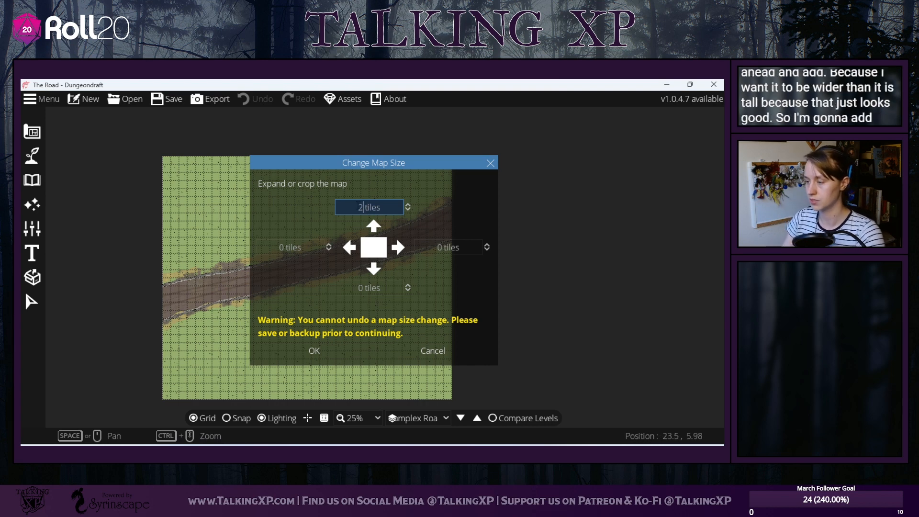
pyautogui.click(439, 247)
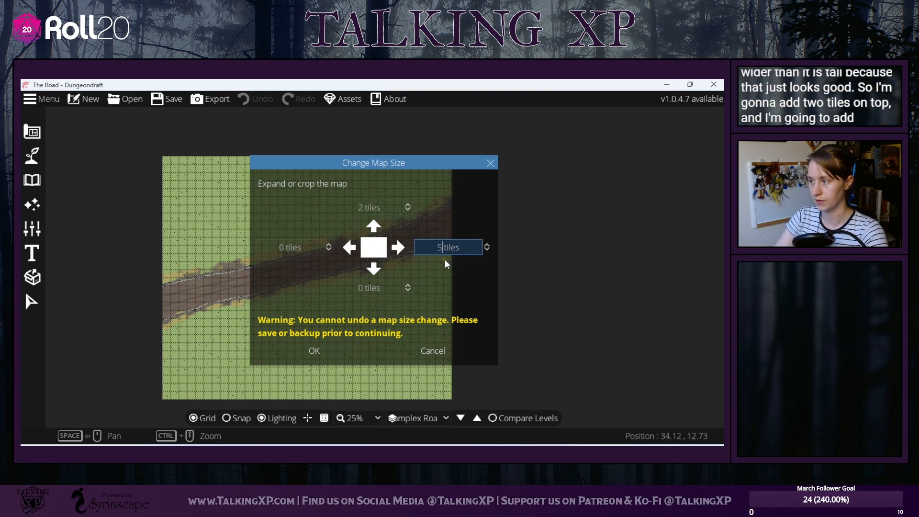
pyautogui.write('5')
pyautogui.click(324, 345)
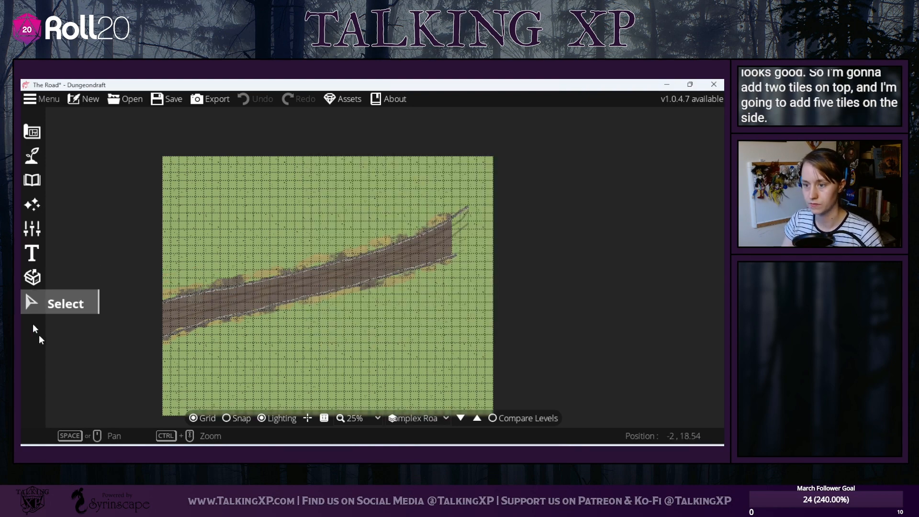
# - Measure the enlarged map diagonally from its upper-left corner to its lower-right corner with grid snapping turned on
pyautogui.click(325, 418)
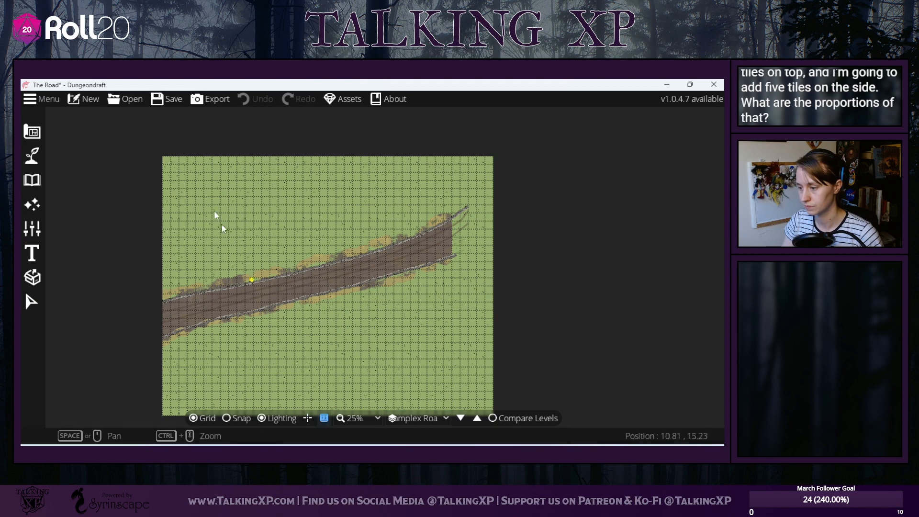
pyautogui.click(164, 162)
pyautogui.moveTo(167, 165); pyautogui.dragTo(493, 417)
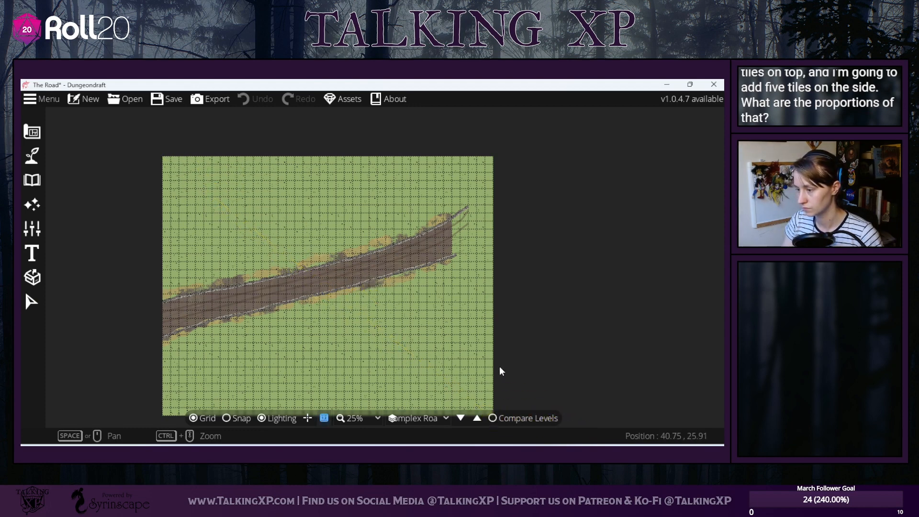
pyautogui.moveTo(499, 367); pyautogui.dragTo(498, 315)
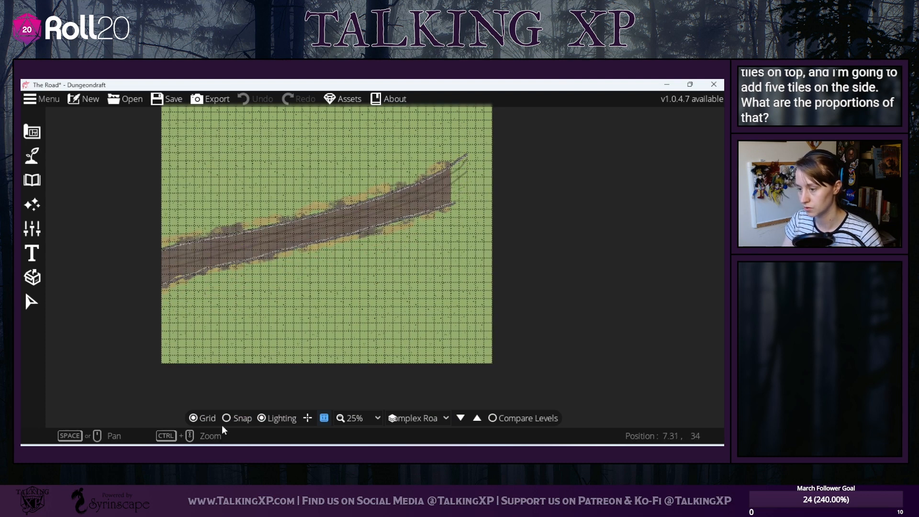
pyautogui.moveTo(167, 129); pyautogui.dragTo(492, 372)
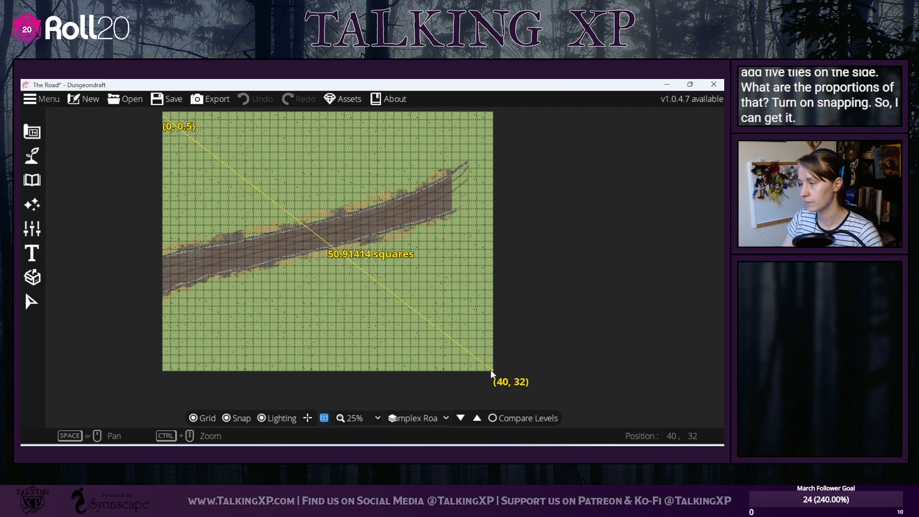
pyautogui.moveTo(495, 318)
pyautogui.mouseDown()
pyautogui.moveTo(489, 350)
pyautogui.moveTo(489, 327)
pyautogui.mouseUp()
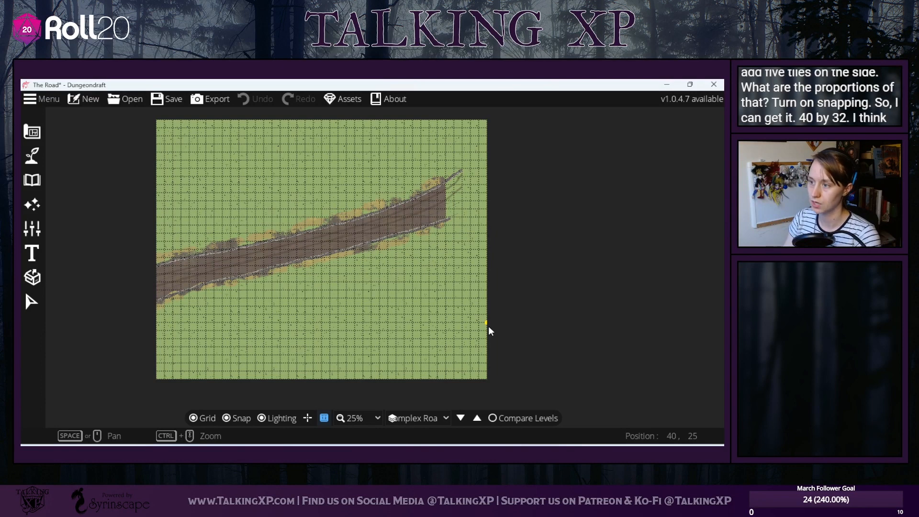
pyautogui.moveTo(489, 326); pyautogui.dragTo(489, 330)
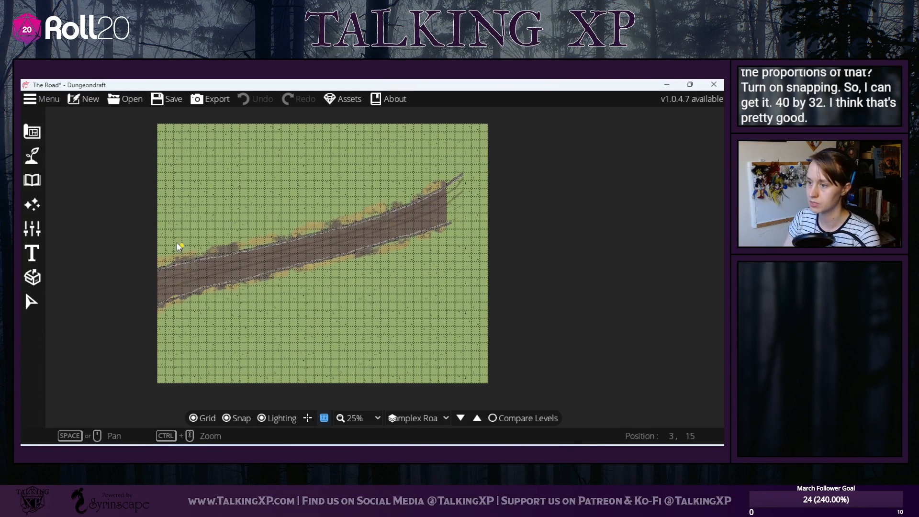
# - Measure the map's width in squares from the left edge to the right edge
pyautogui.moveTo(158, 238); pyautogui.dragTo(488, 245)
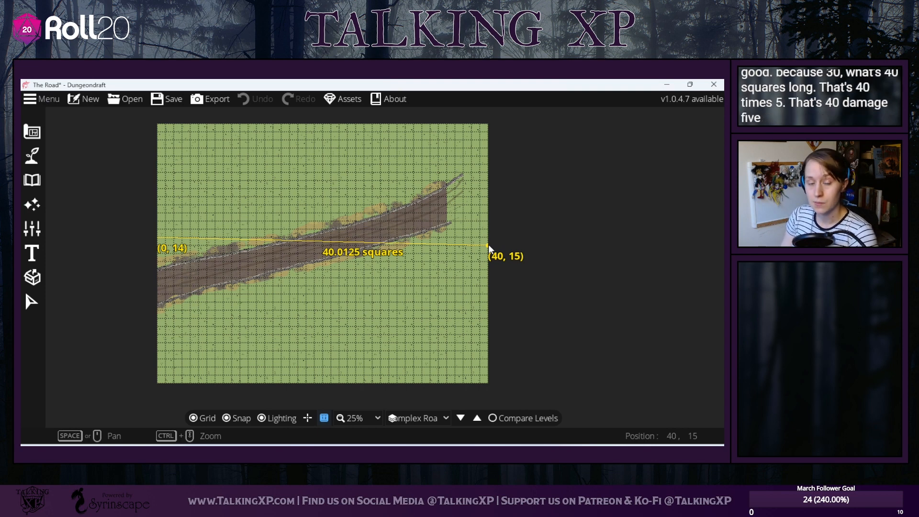
pyautogui.moveTo(488, 245); pyautogui.dragTo(487, 247)
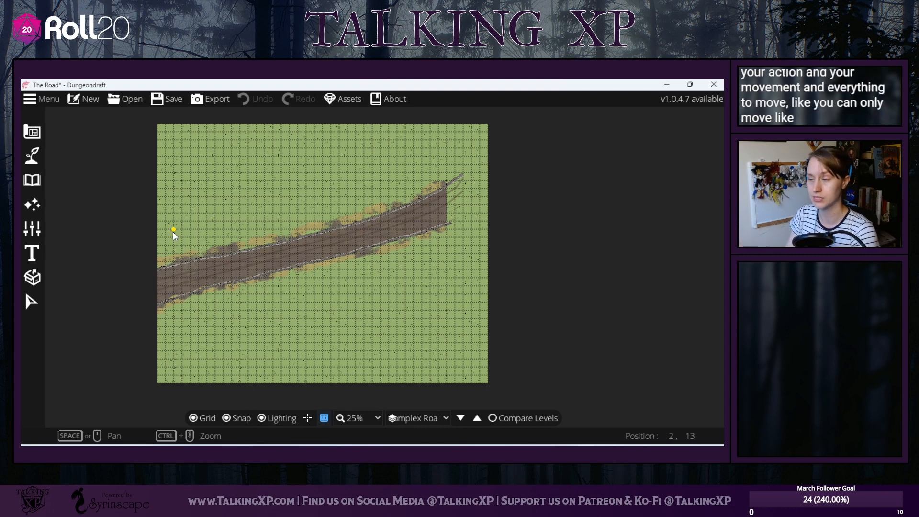
pyautogui.moveTo(455, 272)
pyautogui.mouseDown()
pyautogui.moveTo(443, 304)
pyautogui.moveTo(453, 285)
pyautogui.mouseUp()
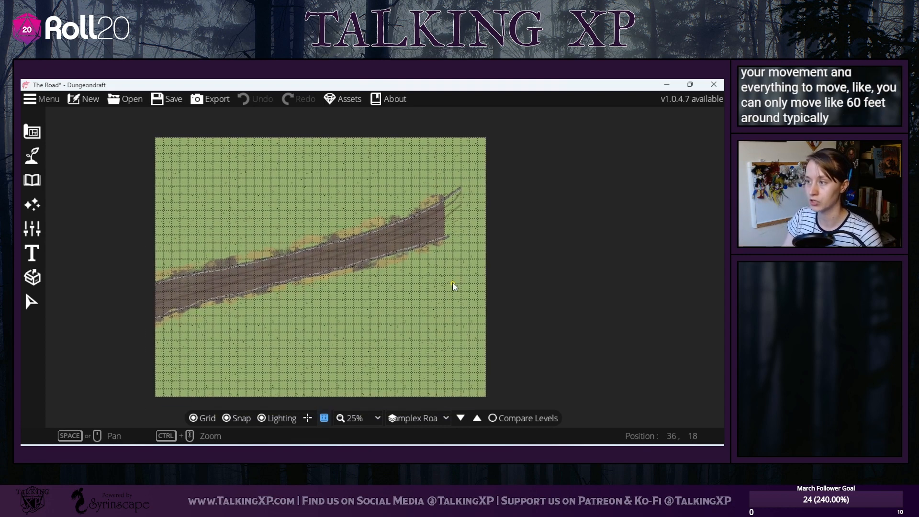
pyautogui.moveTo(155, 225); pyautogui.dragTo(485, 229)
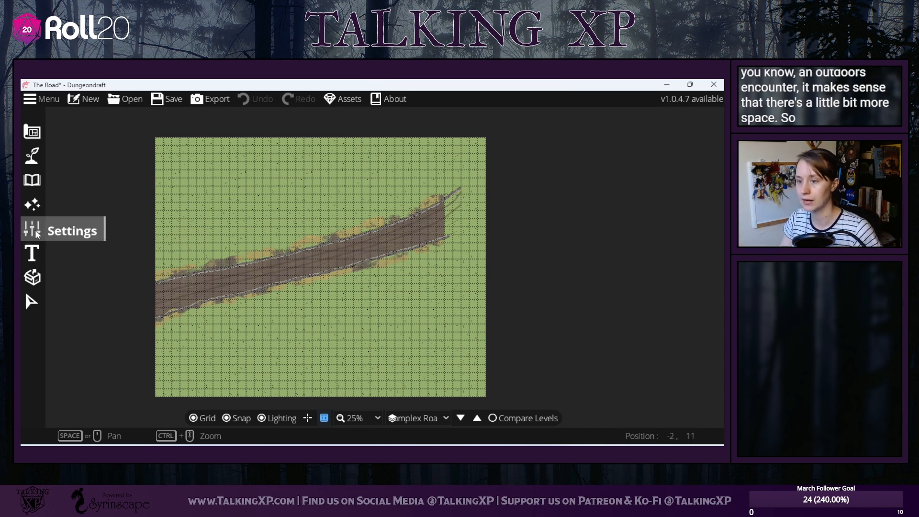
# - Enable point editing for paths and try to move the end point of the road's upper stone border toward the map's right edge
pyautogui.click(30, 303)
pyautogui.scroll(5, 471, 269)
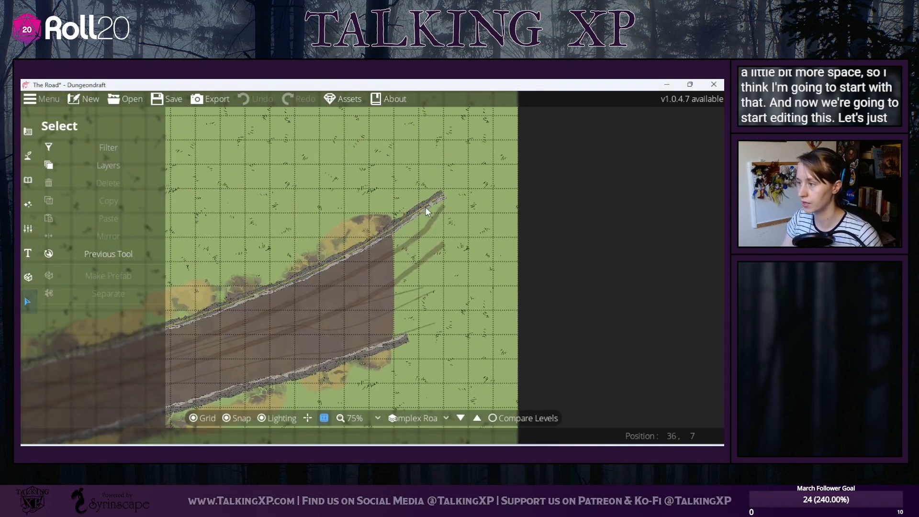
pyautogui.click(29, 161)
pyautogui.click(78, 224)
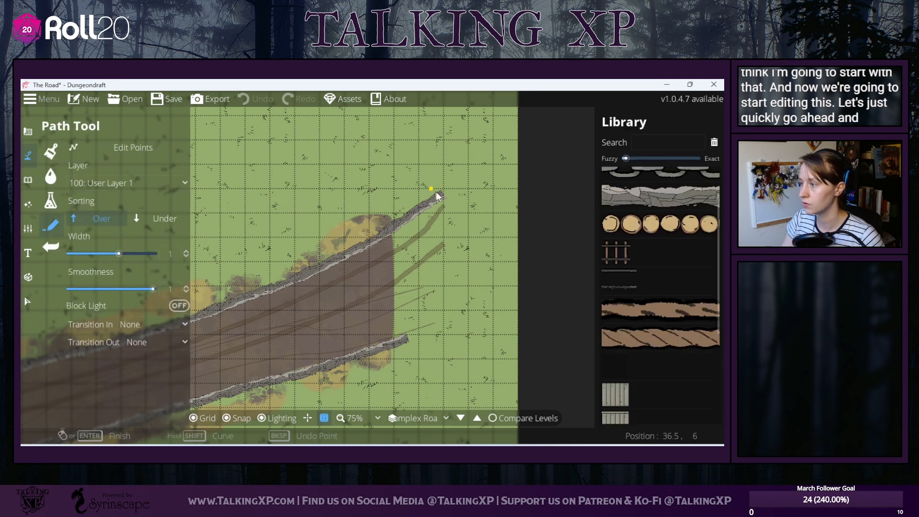
pyautogui.click(133, 147)
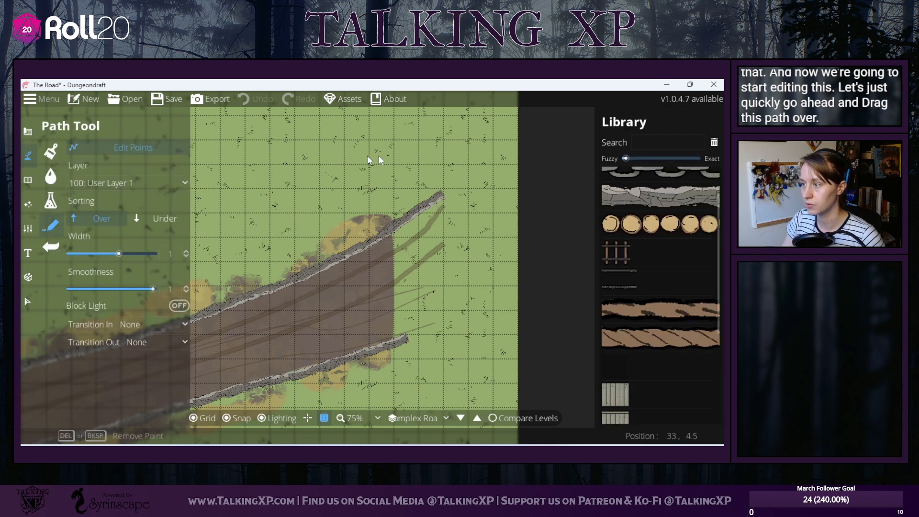
pyautogui.click(441, 196)
pyautogui.moveTo(442, 195); pyautogui.dragTo(497, 166)
pyautogui.press('Escape')
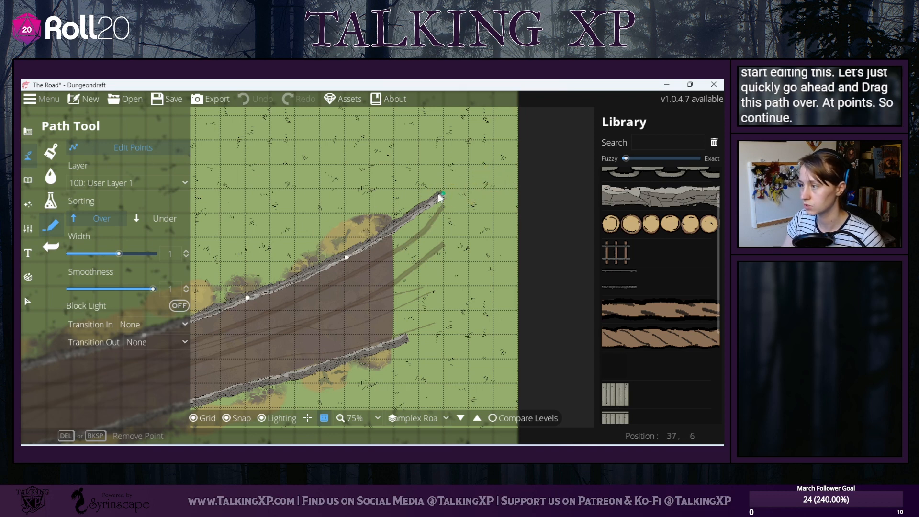
# - Turn off snapping and the measuring tool, and extend the road's upper stone border to the map's right edge
pyautogui.click(226, 418)
pyautogui.click(442, 196)
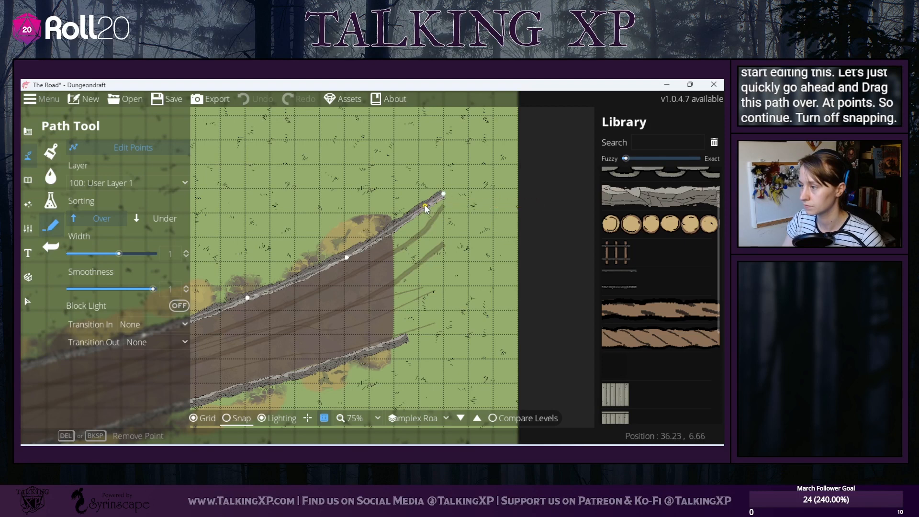
pyautogui.moveTo(443, 196)
pyautogui.mouseDown()
pyautogui.moveTo(509, 165)
pyautogui.moveTo(444, 196)
pyautogui.mouseUp()
pyautogui.click(314, 376)
pyautogui.click(411, 214)
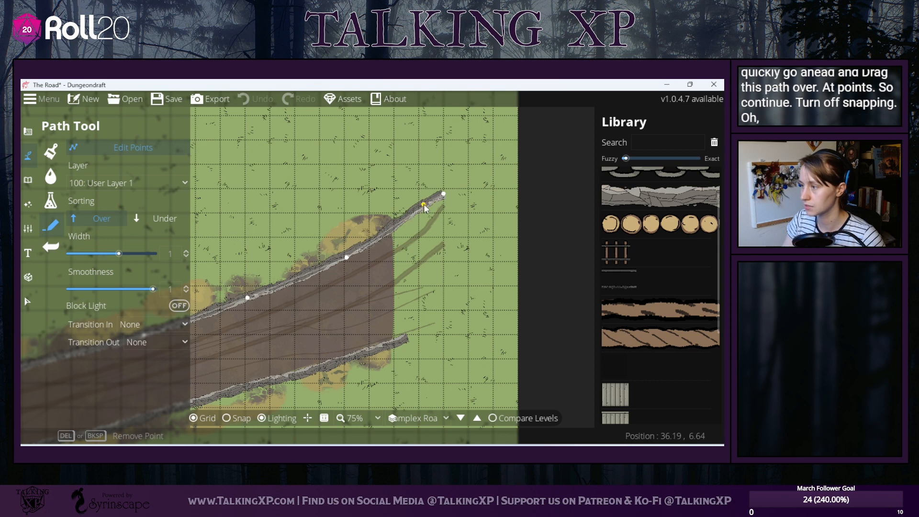
pyautogui.moveTo(441, 193); pyautogui.dragTo(525, 144)
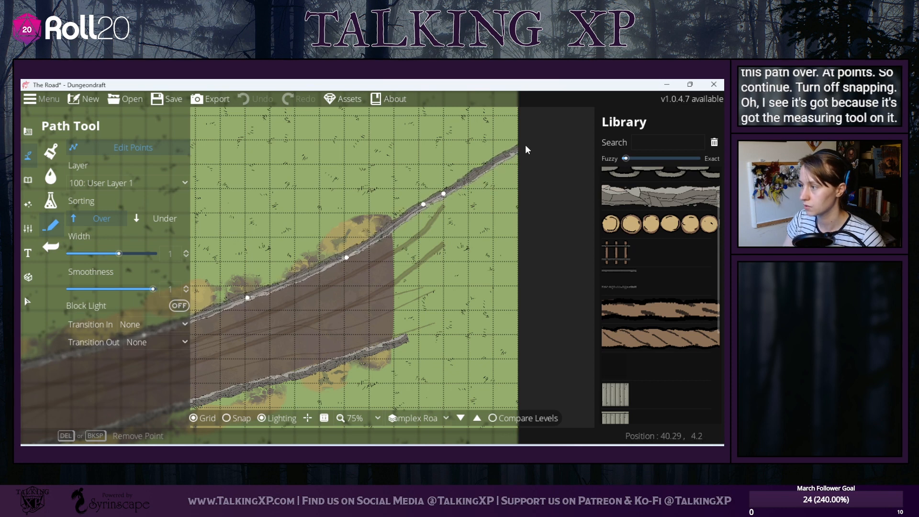
# - Extend the road's lower stone border past the map's right edge, following the curve of the upper border
pyautogui.click(437, 315)
pyautogui.click(400, 342)
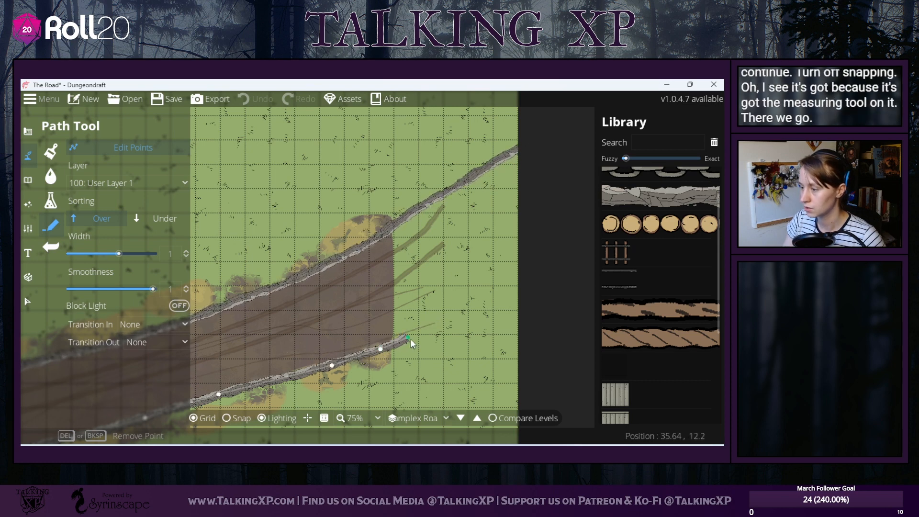
pyautogui.moveTo(407, 338); pyautogui.dragTo(537, 271)
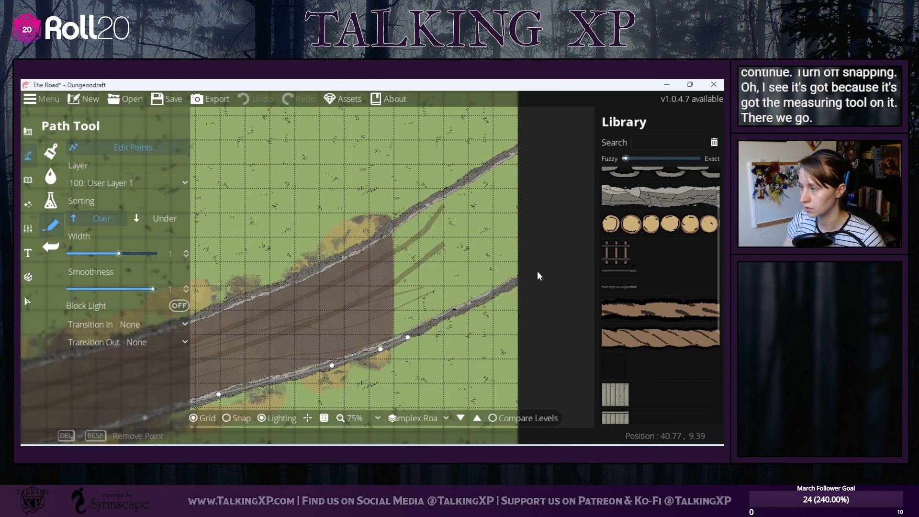
# - Extend the two thick and two thin wheel track paths between the stone borders to the map's right edge
pyautogui.click(450, 234)
pyautogui.moveTo(442, 206); pyautogui.dragTo(522, 157)
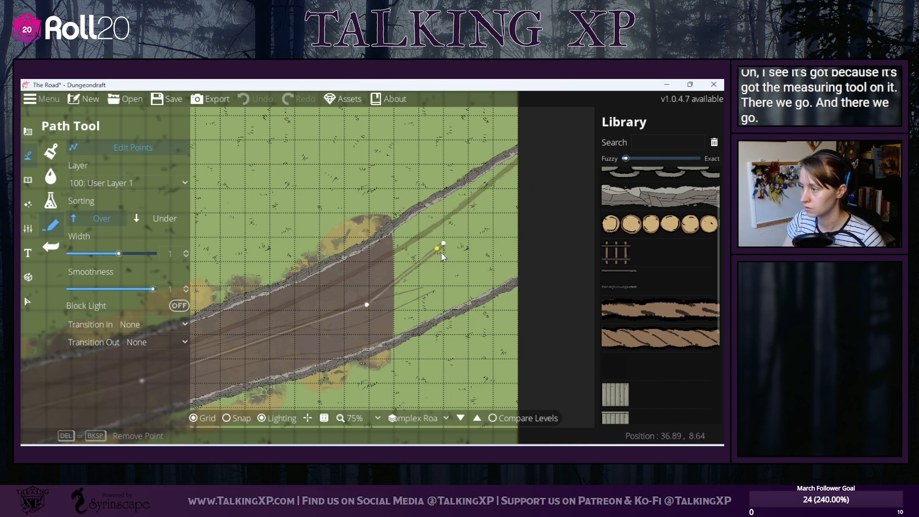
pyautogui.click(441, 252)
pyautogui.moveTo(444, 242); pyautogui.dragTo(527, 183)
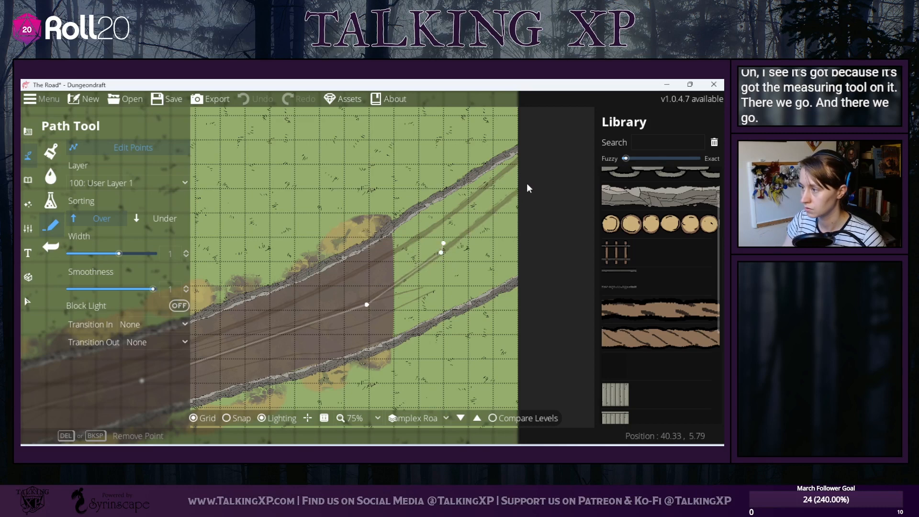
pyautogui.click(428, 277)
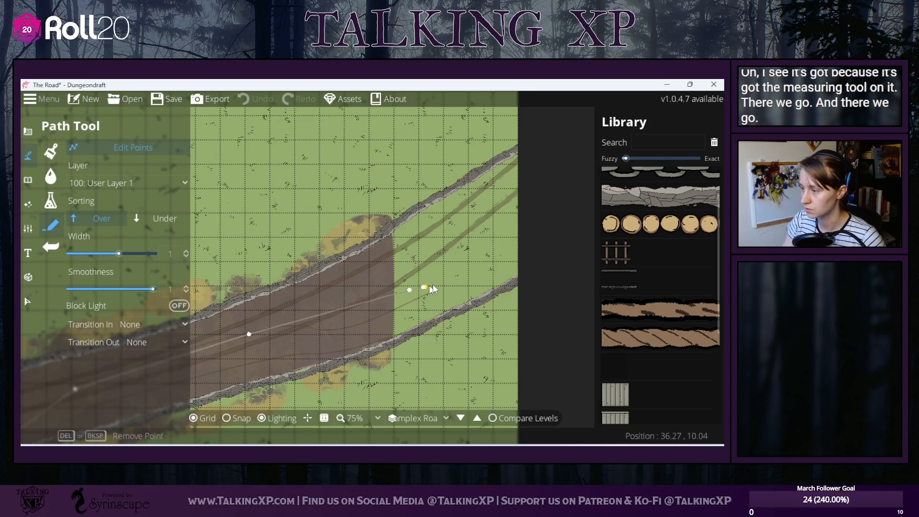
pyautogui.moveTo(433, 284); pyautogui.dragTo(519, 240)
pyautogui.click(422, 295)
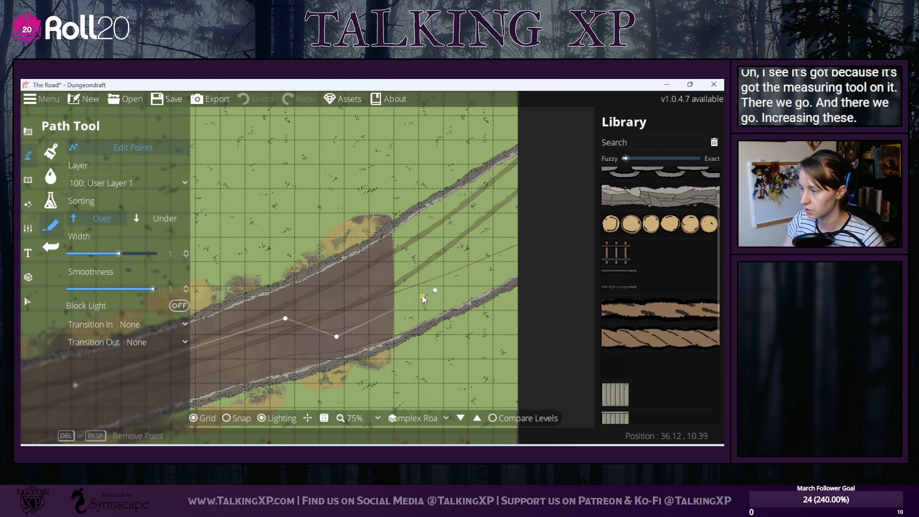
pyautogui.moveTo(436, 290); pyautogui.dragTo(533, 225)
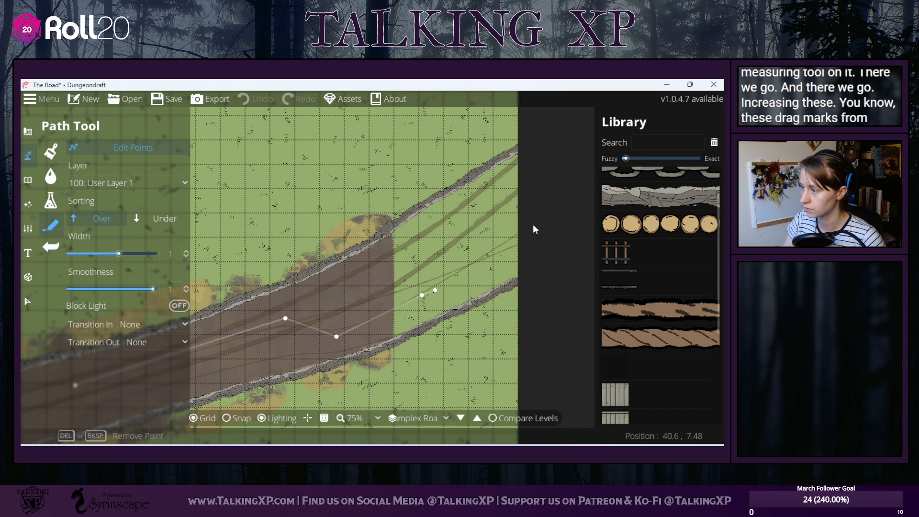
# - Reshape the lowest wheel track path to bend away from the lower stone border, and extend it past the map's right edge
pyautogui.click(369, 332)
pyautogui.click(376, 343)
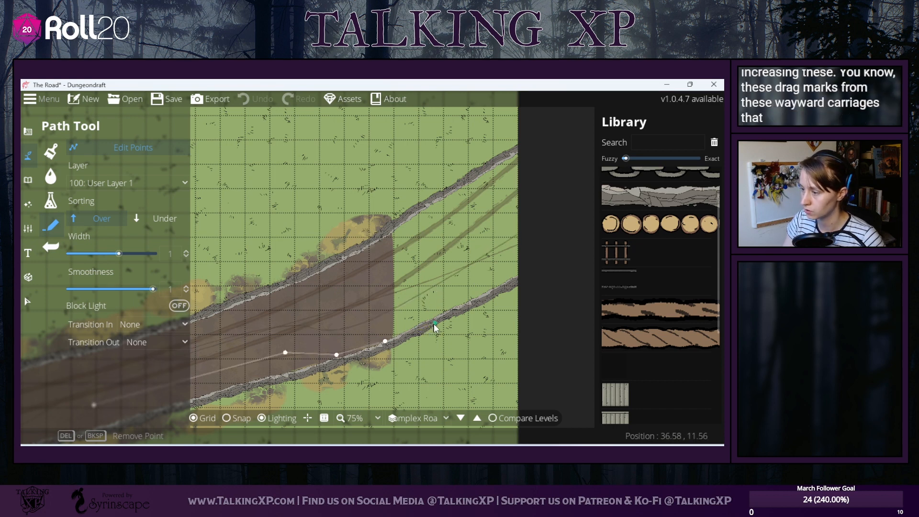
pyautogui.moveTo(486, 296); pyautogui.dragTo(467, 290)
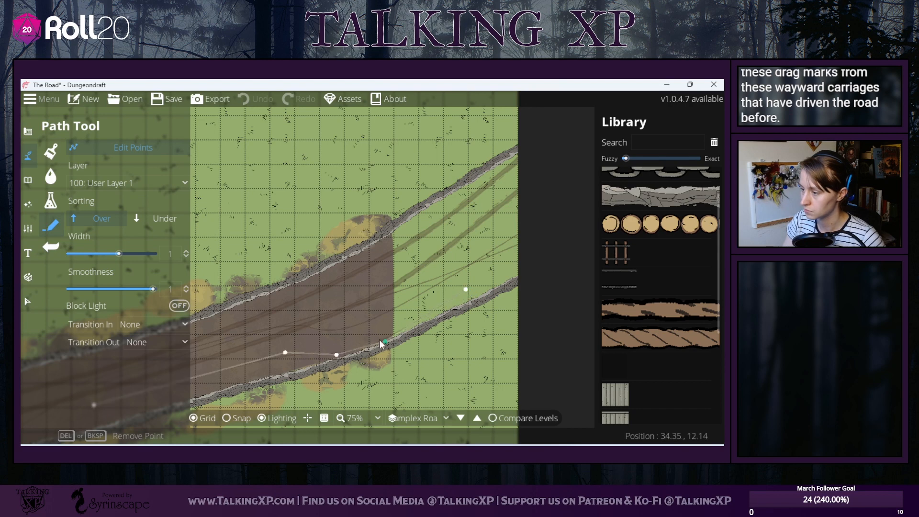
pyautogui.click(420, 328)
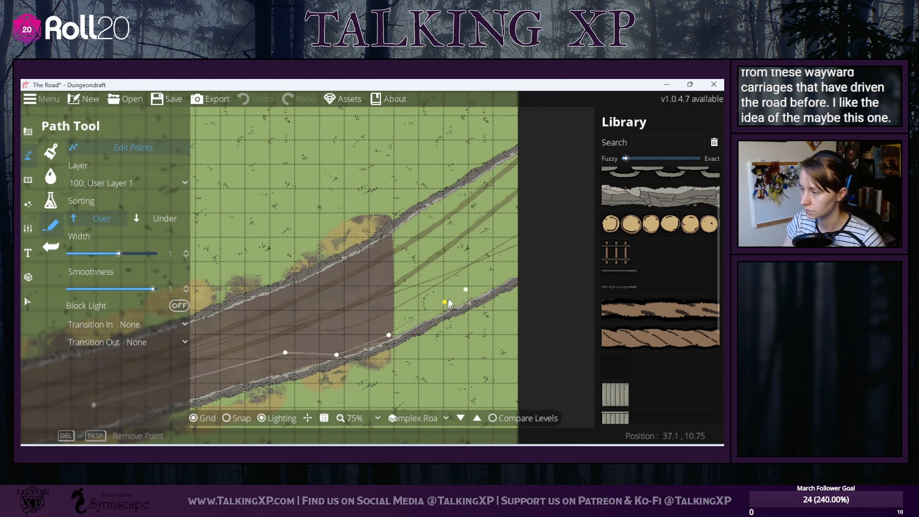
pyautogui.click(464, 290)
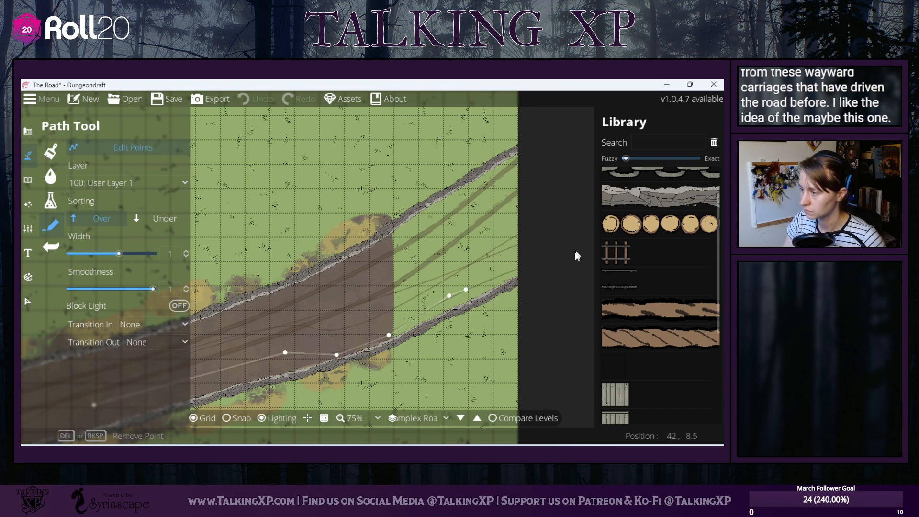
pyautogui.click(519, 322)
pyautogui.click(288, 361)
# - Paint Terrain Dirt with brush size 5 and intensity 5.8 between the extended stone borders up to the map's right edge
pyautogui.scroll(2, 289, 360)
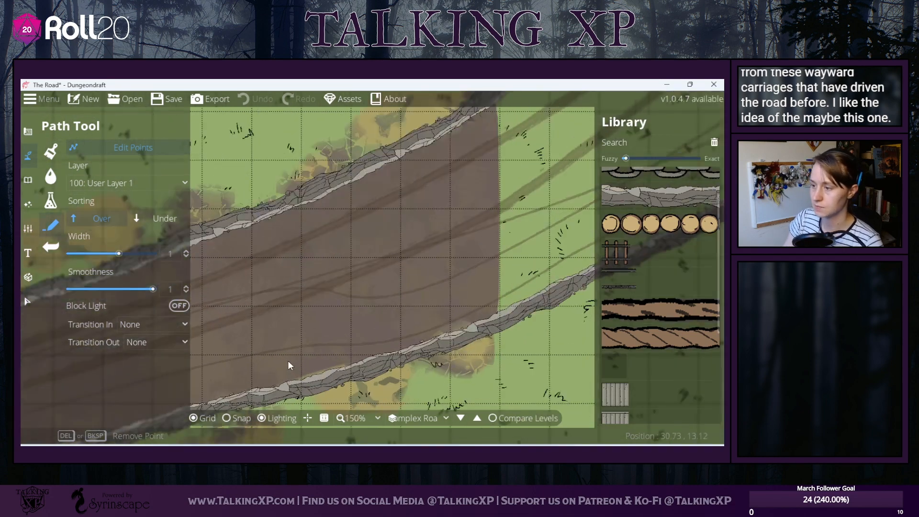
pyautogui.scroll(-4, 286, 360)
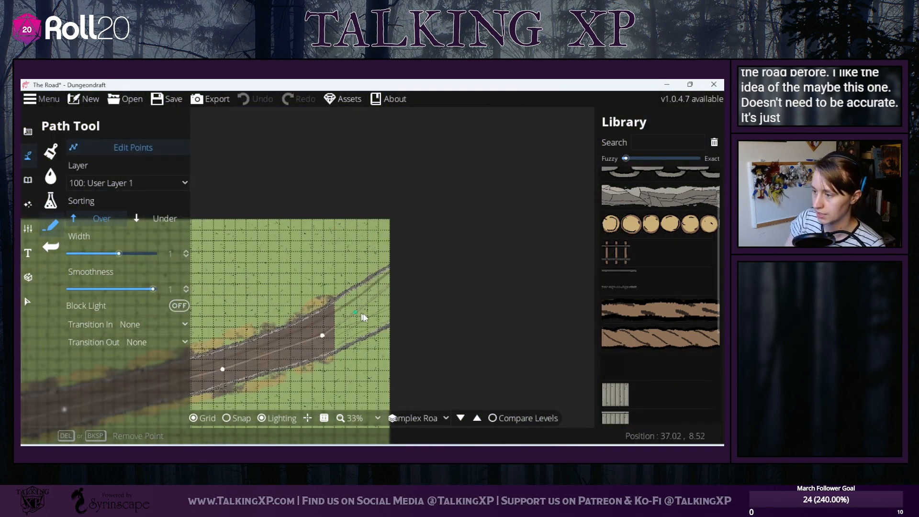
pyautogui.moveTo(363, 313); pyautogui.dragTo(522, 274)
pyautogui.click(50, 176)
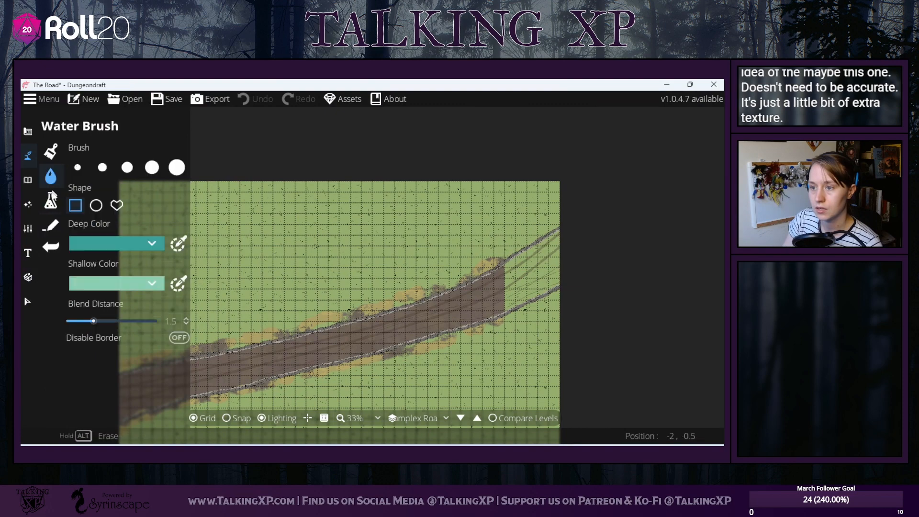
pyautogui.click(50, 200)
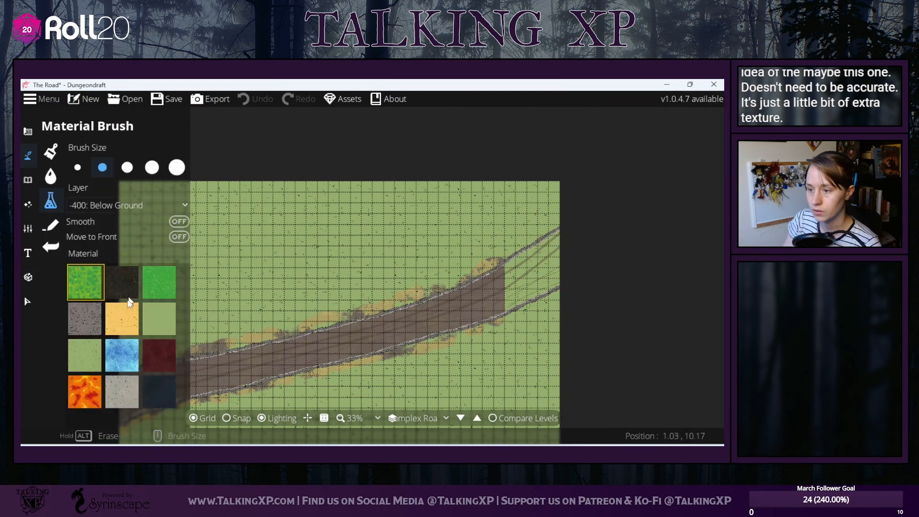
pyautogui.click(50, 176)
pyautogui.click(106, 275)
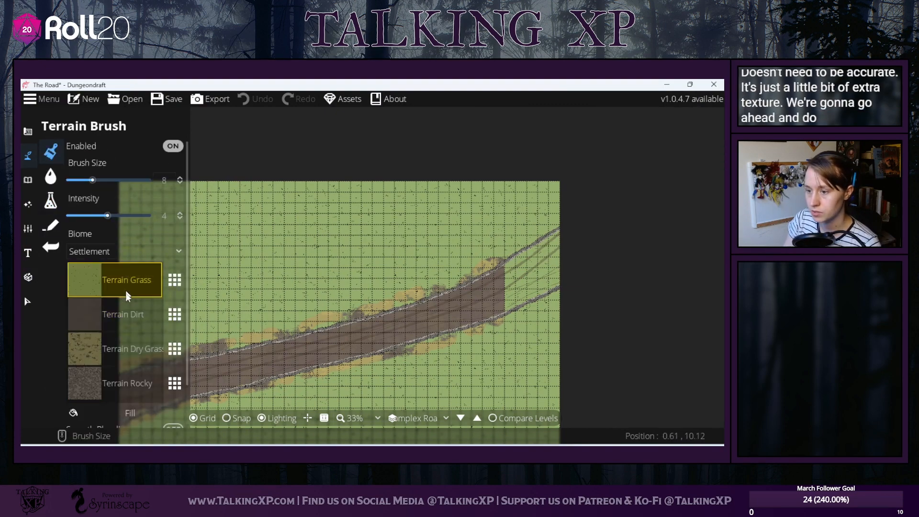
pyautogui.click(117, 315)
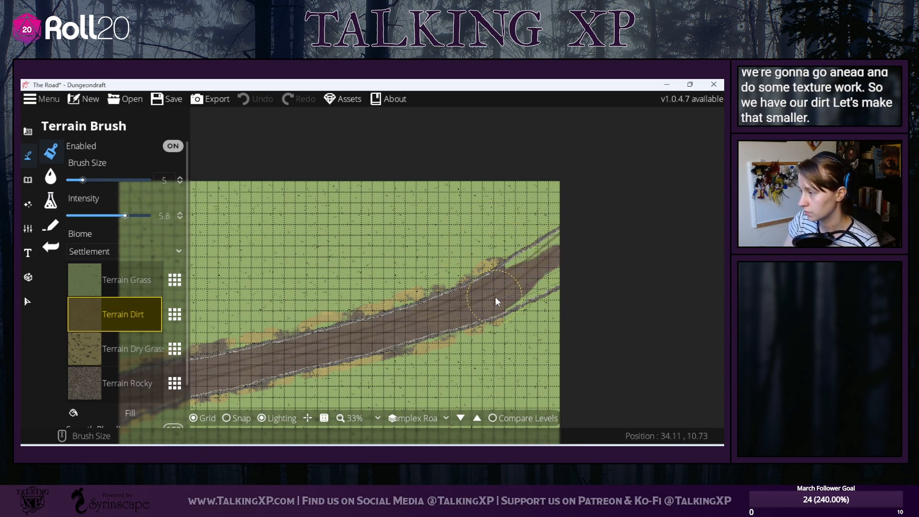
pyautogui.moveTo(526, 280)
pyautogui.mouseDown()
pyautogui.moveTo(551, 267)
pyautogui.moveTo(537, 281)
pyautogui.moveTo(564, 241)
pyautogui.moveTo(522, 261)
pyautogui.mouseUp()
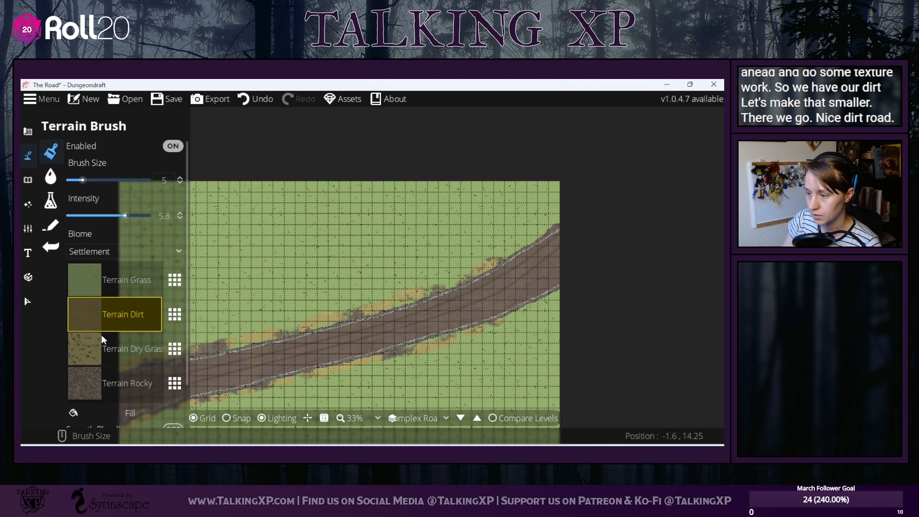
# - Paint Terrain Dry Grass at intensity 2.6 along the outer sides of both stone borders on the extended road section
pyautogui.click(149, 356)
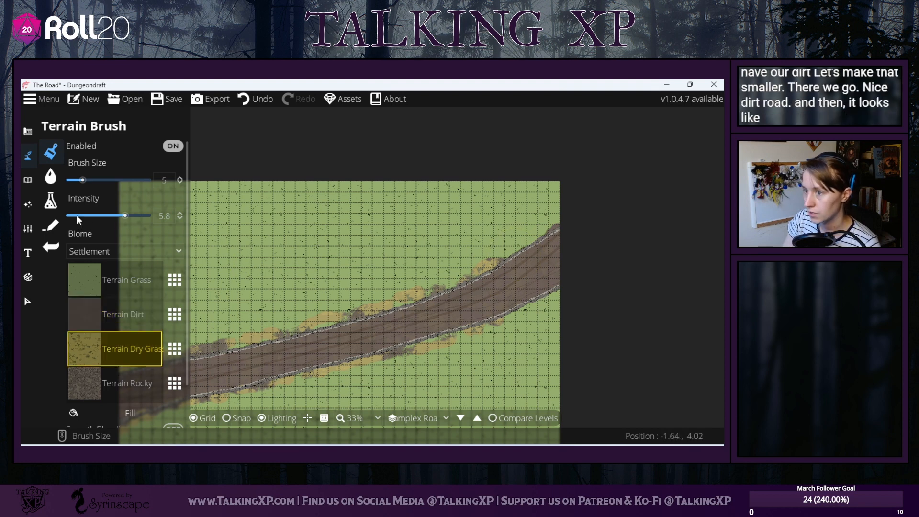
pyautogui.click(93, 216)
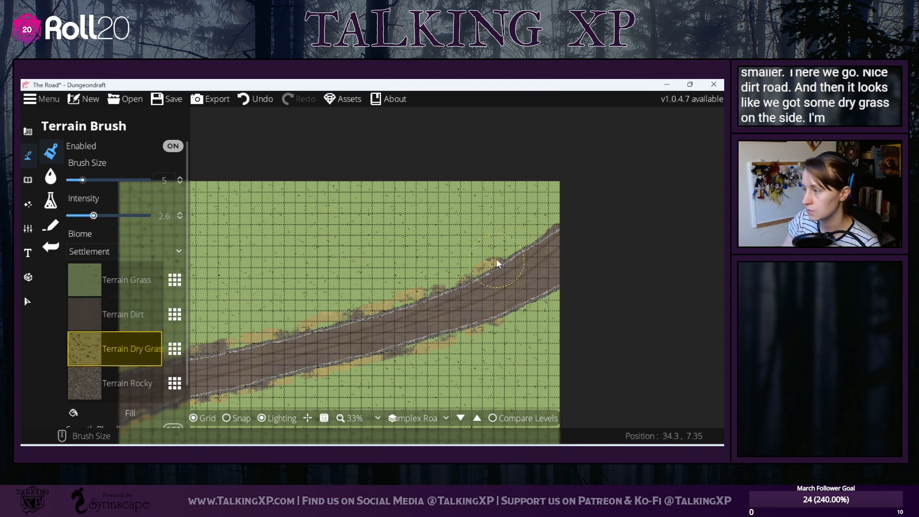
pyautogui.moveTo(538, 240)
pyautogui.mouseDown()
pyautogui.moveTo(590, 212)
pyautogui.moveTo(562, 218)
pyautogui.mouseUp()
pyautogui.moveTo(564, 301); pyautogui.dragTo(489, 337)
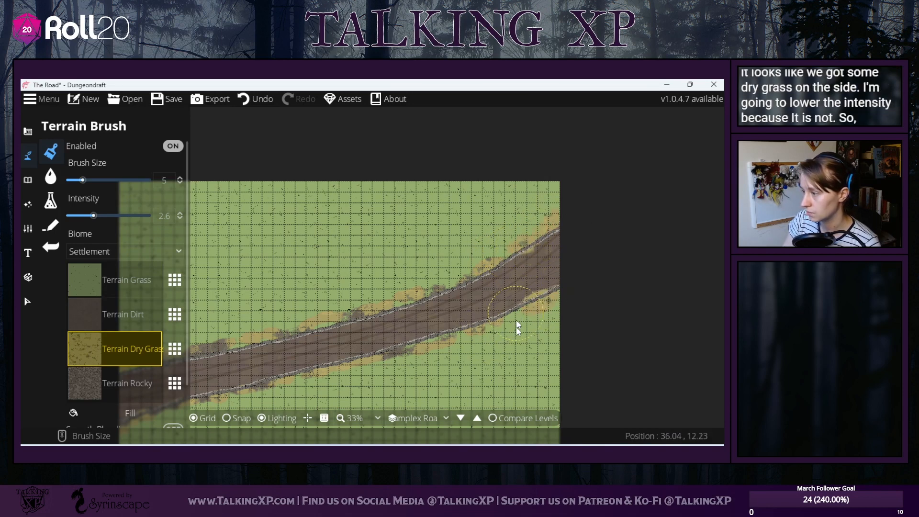
# - Paint Terrain Rocky patches over the dry grass along both edges of the extended road section
pyautogui.click(174, 380)
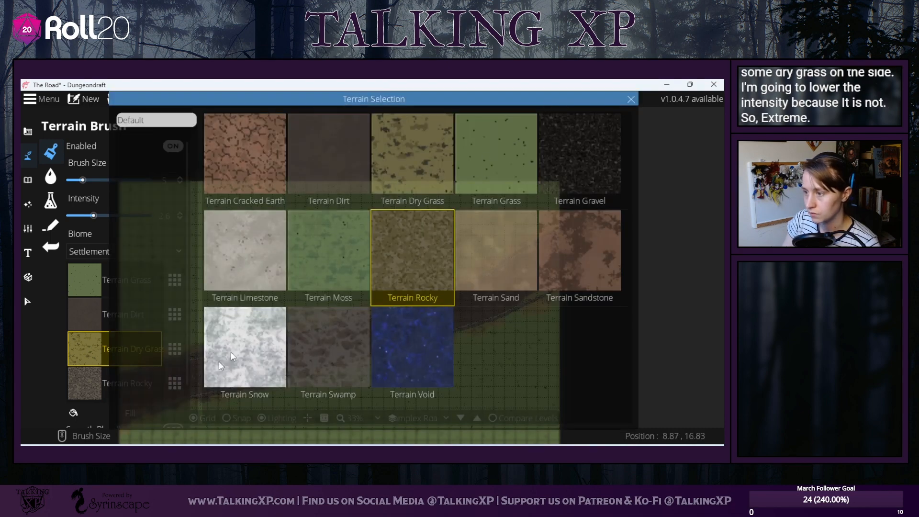
pyautogui.click(633, 104)
pyautogui.click(158, 376)
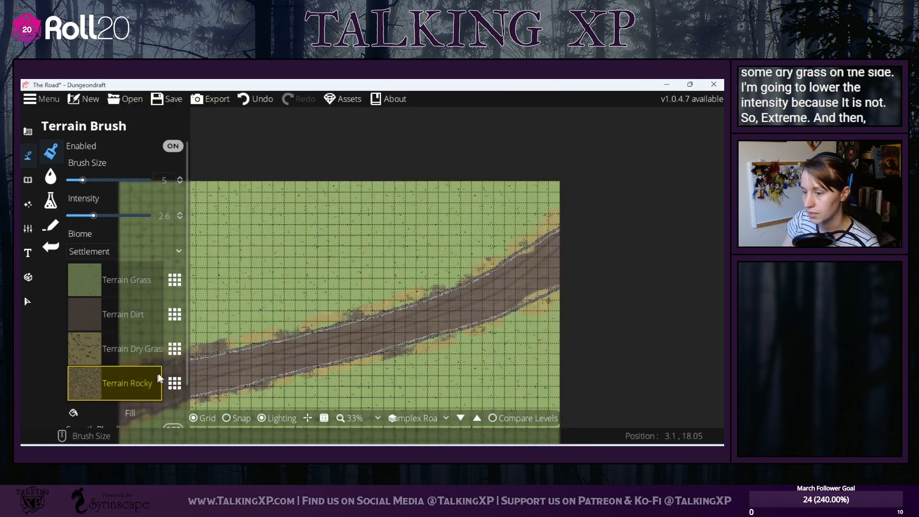
pyautogui.moveTo(480, 269); pyautogui.dragTo(557, 235)
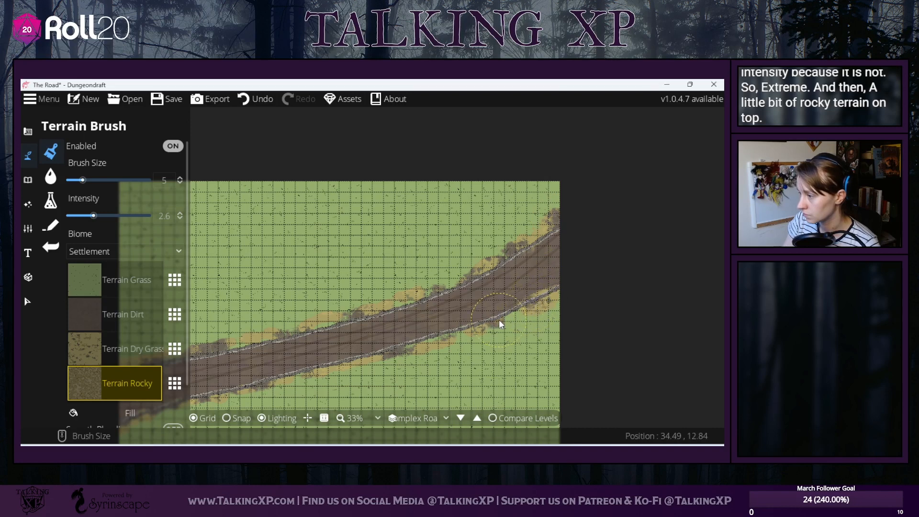
# - Paint Terrain Grass over the excess dry grass and rocky texture beside the extended road to trim it back
pyautogui.click(126, 287)
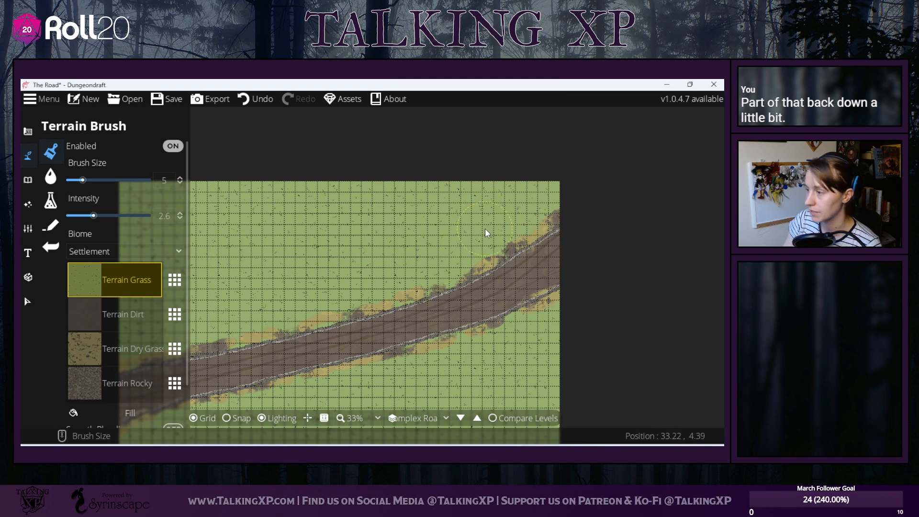
pyautogui.moveTo(442, 377)
pyautogui.mouseDown()
pyautogui.moveTo(567, 311)
pyautogui.moveTo(461, 329)
pyautogui.mouseUp()
pyautogui.scroll(-1, 461, 329)
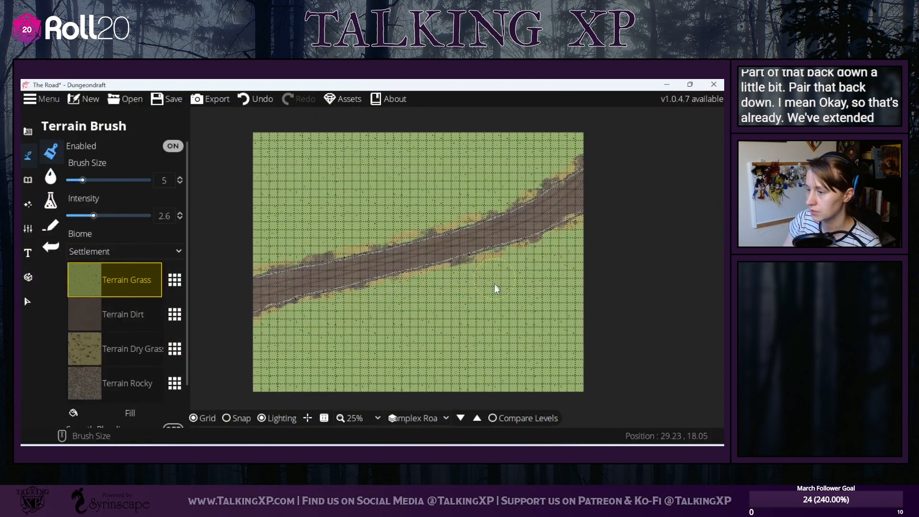
pyautogui.moveTo(491, 304); pyautogui.dragTo(495, 280)
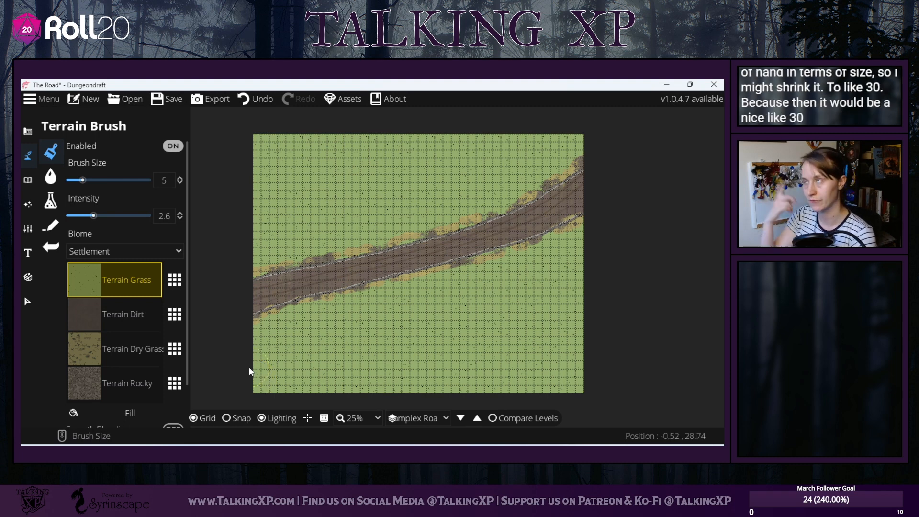
# - Crop the map's bottom edge by setting its map size change to -2 tiles
pyautogui.click(56, 101)
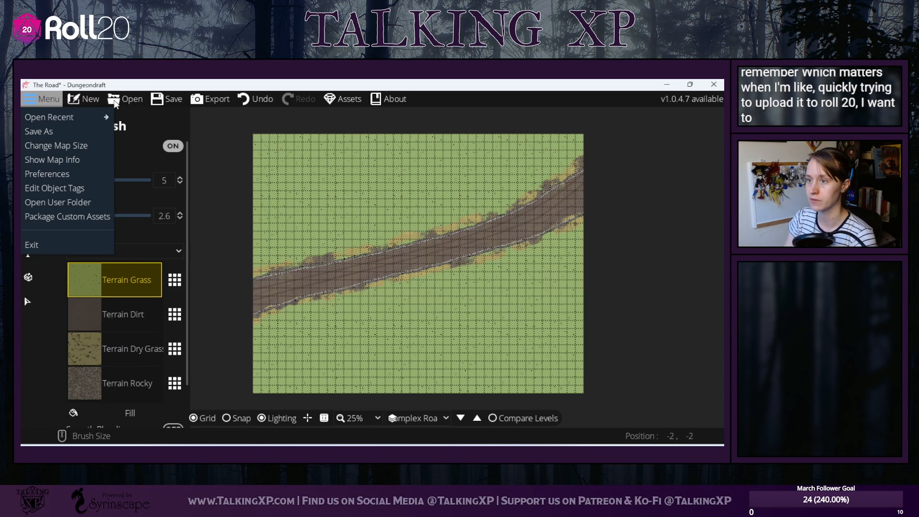
pyautogui.click(71, 147)
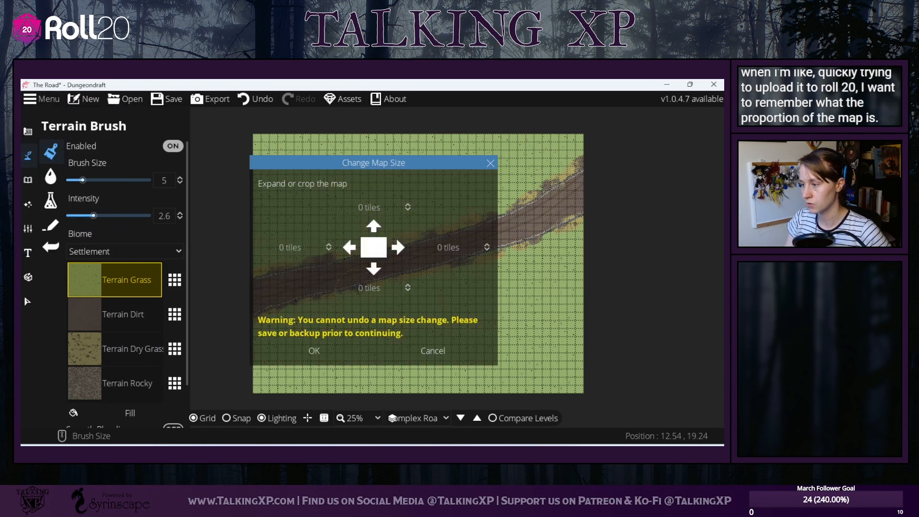
pyautogui.press('Delete')
pyautogui.write('-2')
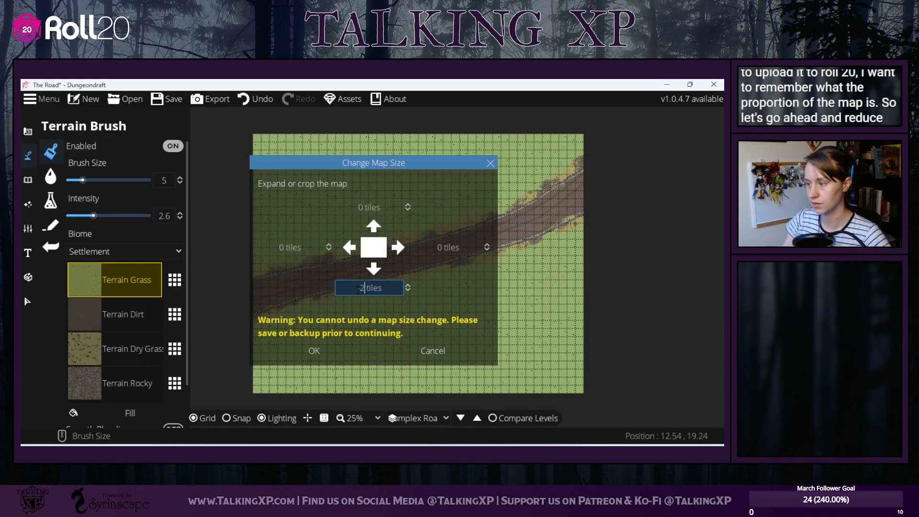
pyautogui.click(324, 353)
pyautogui.click(644, 302)
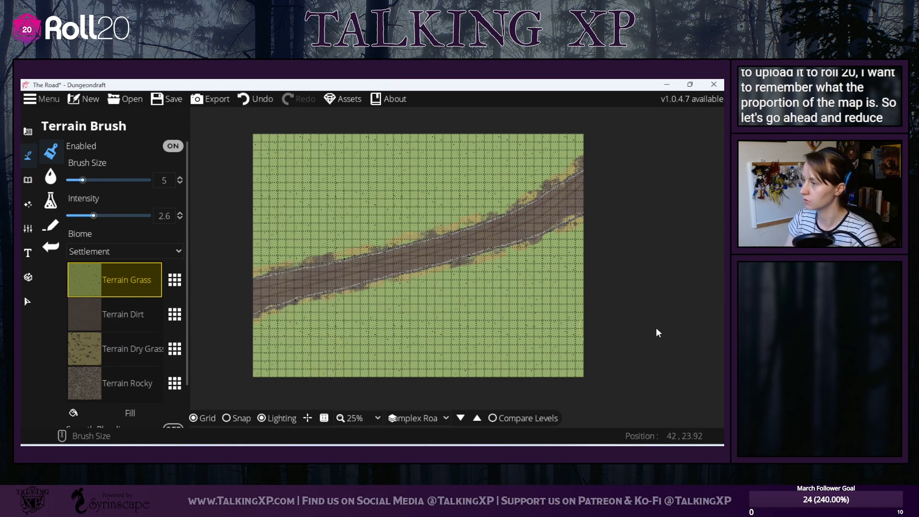
pyautogui.moveTo(311, 243)
pyautogui.mouseDown()
pyautogui.moveTo(309, 289)
pyautogui.moveTo(319, 253)
pyautogui.mouseUp()
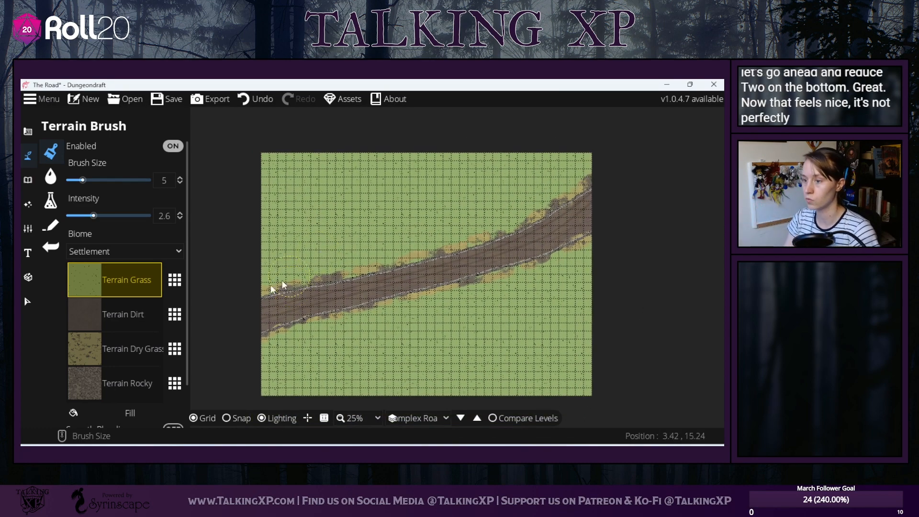
pyautogui.click(175, 314)
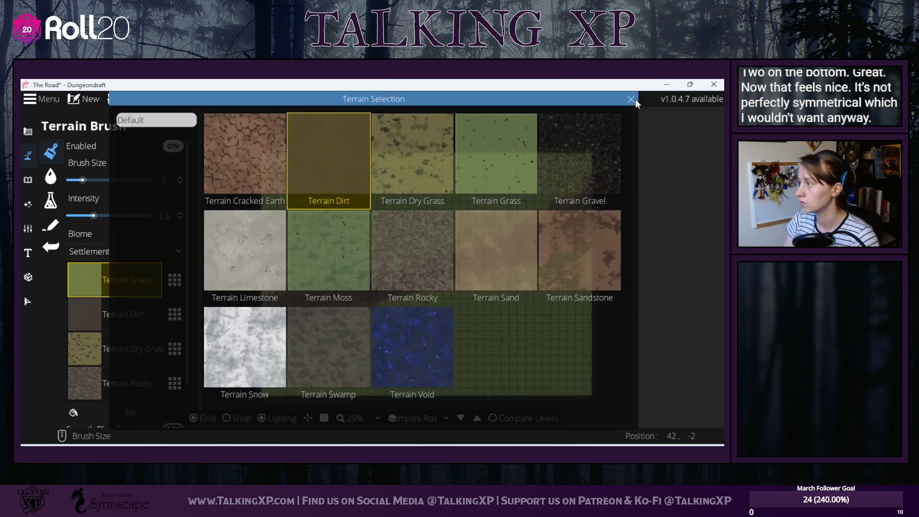
pyautogui.click(137, 312)
pyautogui.click(136, 311)
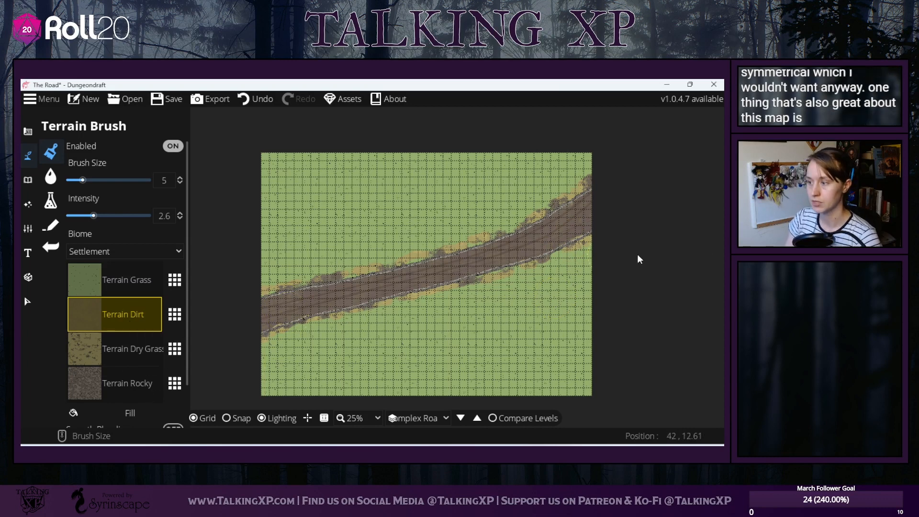
pyautogui.scroll(1, 637, 254)
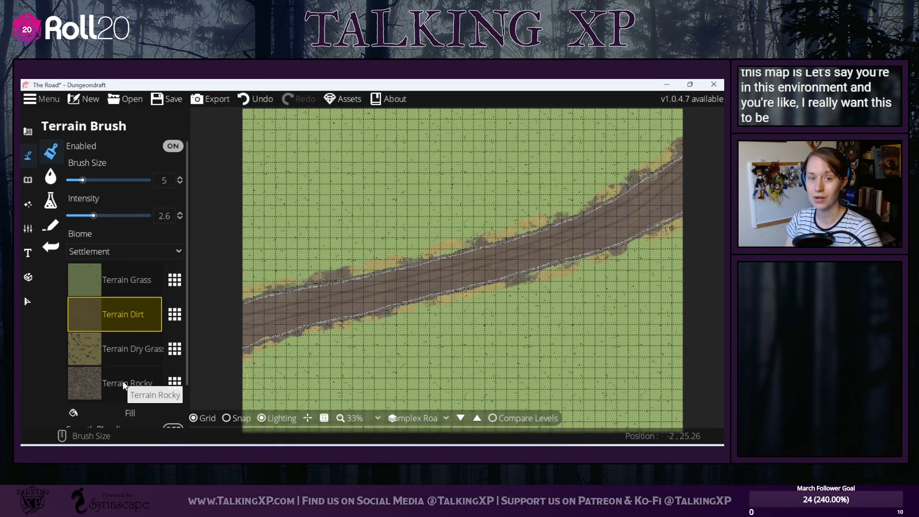
# - Try replacing Terrain Grass with Terrain Snow across the whole map, and restore Terrain Grass
pyautogui.click(131, 278)
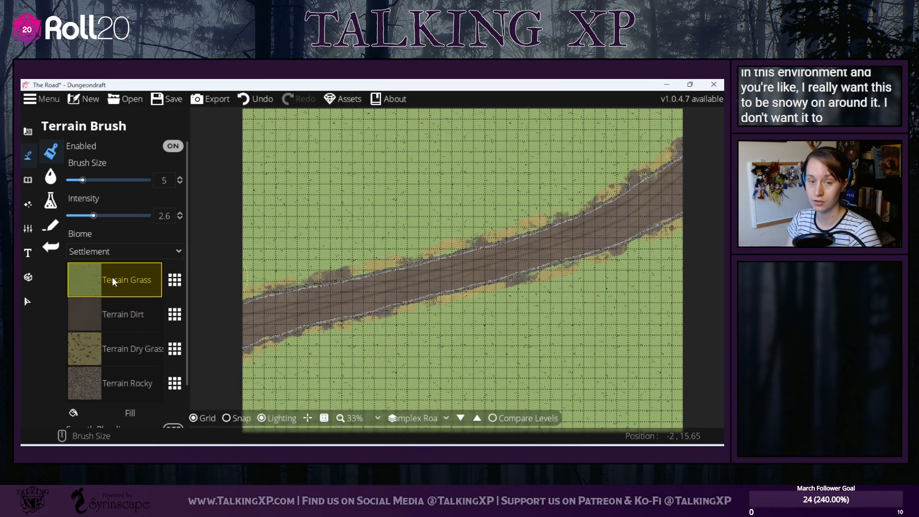
pyautogui.click(169, 278)
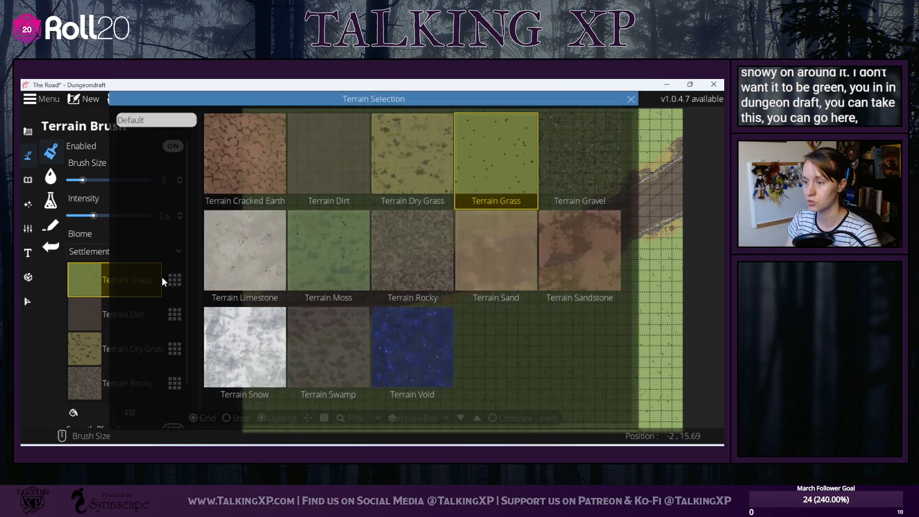
pyautogui.click(265, 333)
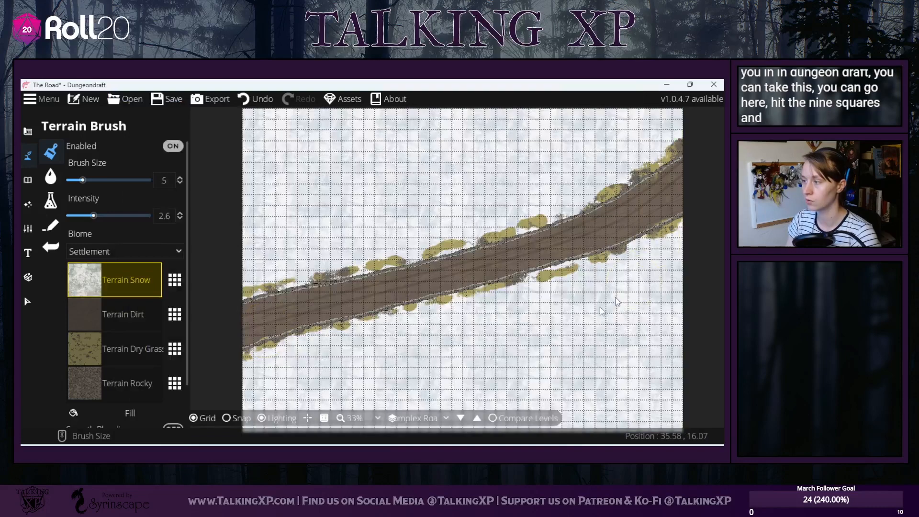
pyautogui.moveTo(617, 302)
pyautogui.mouseDown()
pyautogui.moveTo(557, 241)
pyautogui.moveTo(605, 354)
pyautogui.moveTo(606, 304)
pyautogui.mouseUp()
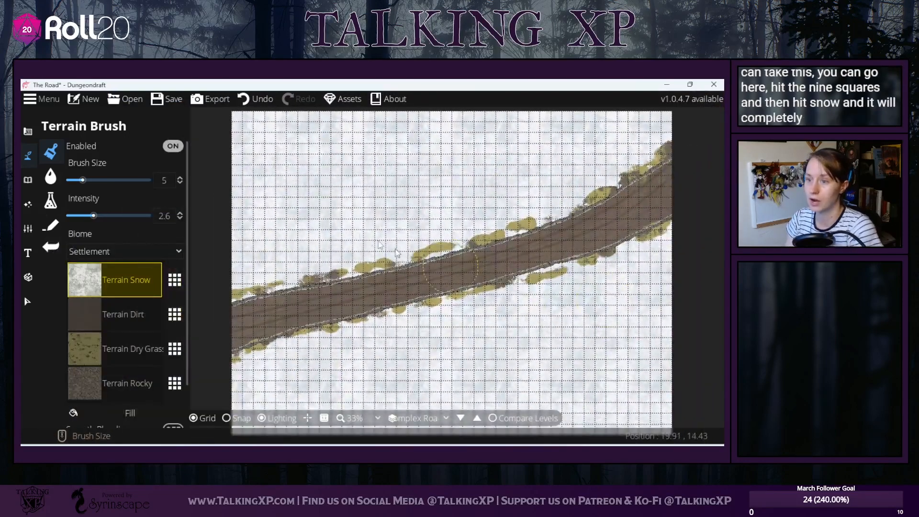
pyautogui.click(174, 283)
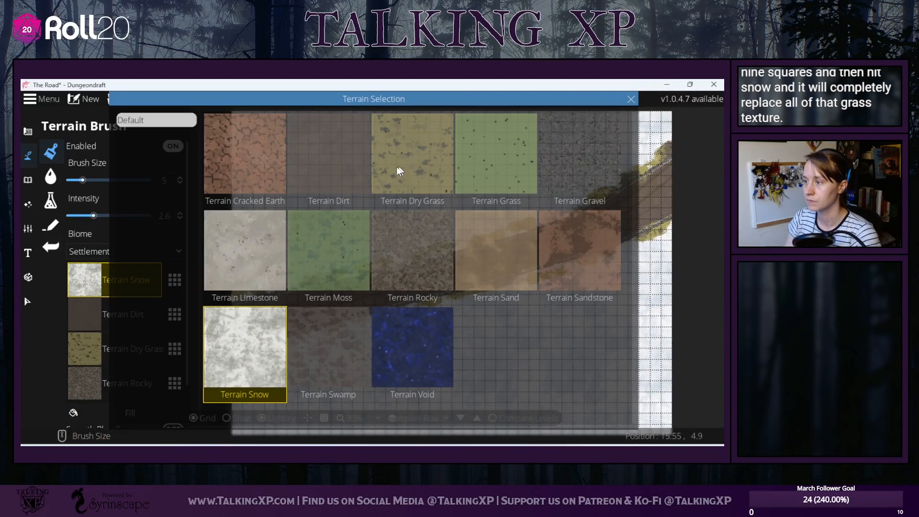
pyautogui.click(461, 165)
# - Try replacing Terrain Dry Grass along the roadside with Terrain Snow, and restore Terrain Dry Grass
pyautogui.click(131, 354)
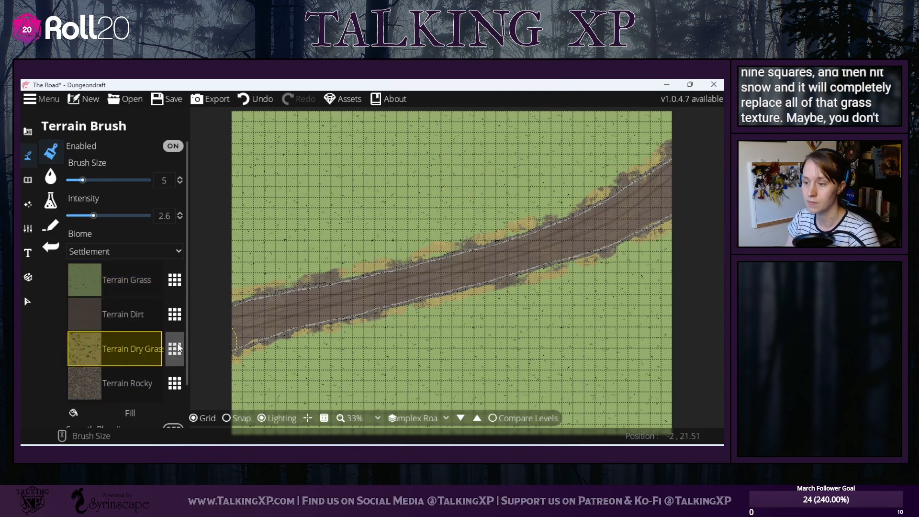
pyautogui.click(176, 345)
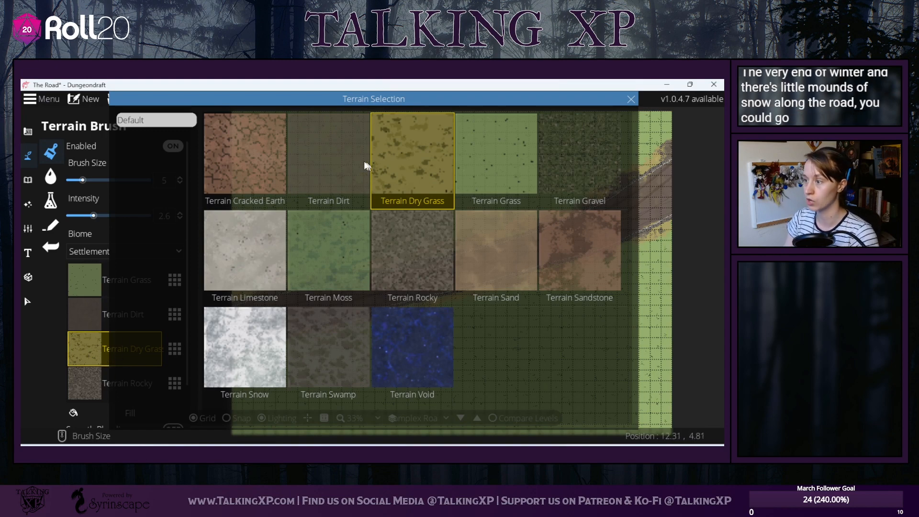
pyautogui.click(271, 381)
pyautogui.moveTo(637, 228); pyautogui.dragTo(658, 193)
pyautogui.moveTo(623, 214); pyautogui.dragTo(618, 214)
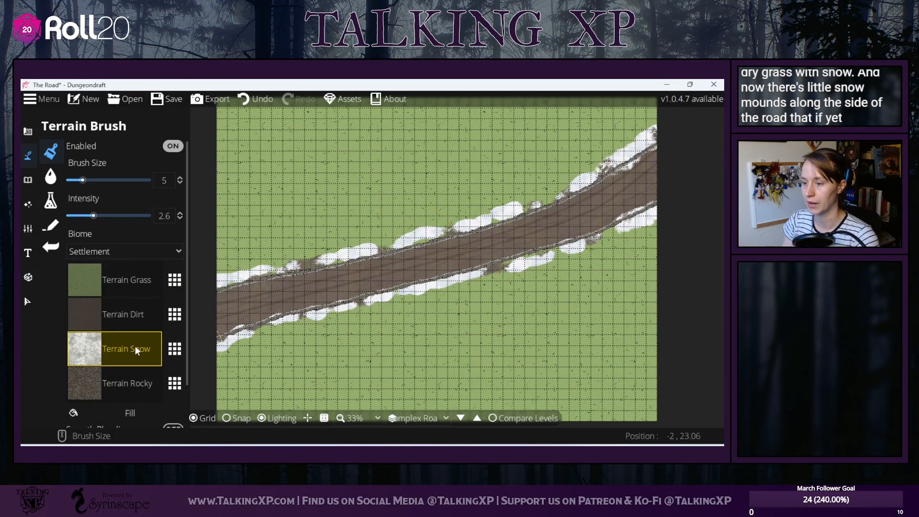
pyautogui.click(174, 349)
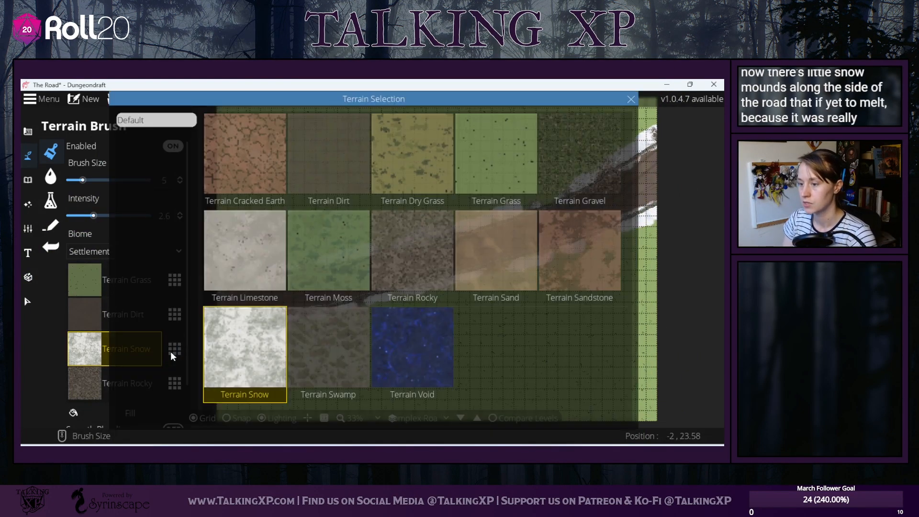
pyautogui.click(383, 155)
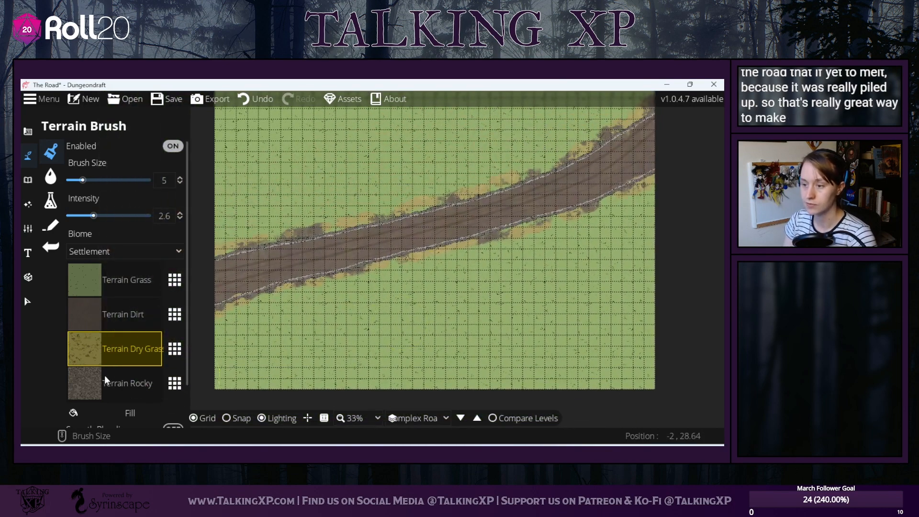
# - Try replacing the road's Terrain Dirt with Terrain Sand, and restore Terrain Dirt
pyautogui.click(130, 317)
pyautogui.click(176, 321)
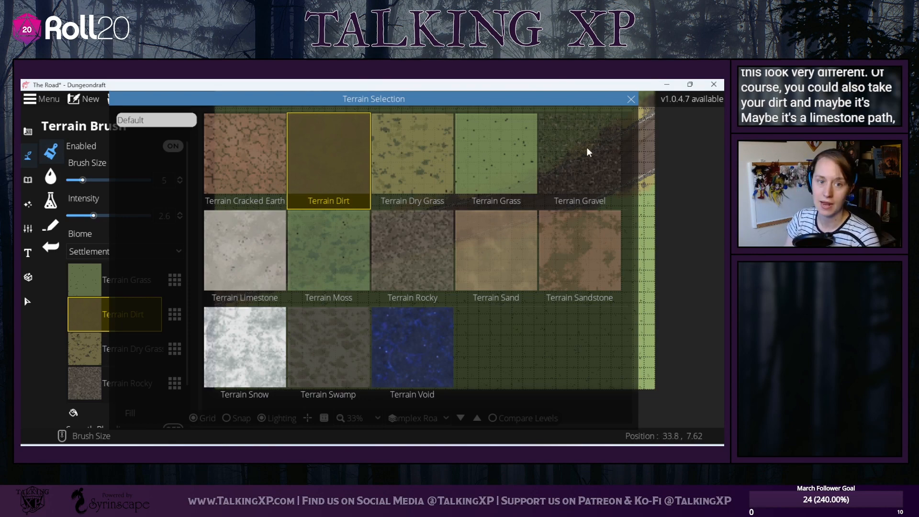
pyautogui.click(498, 275)
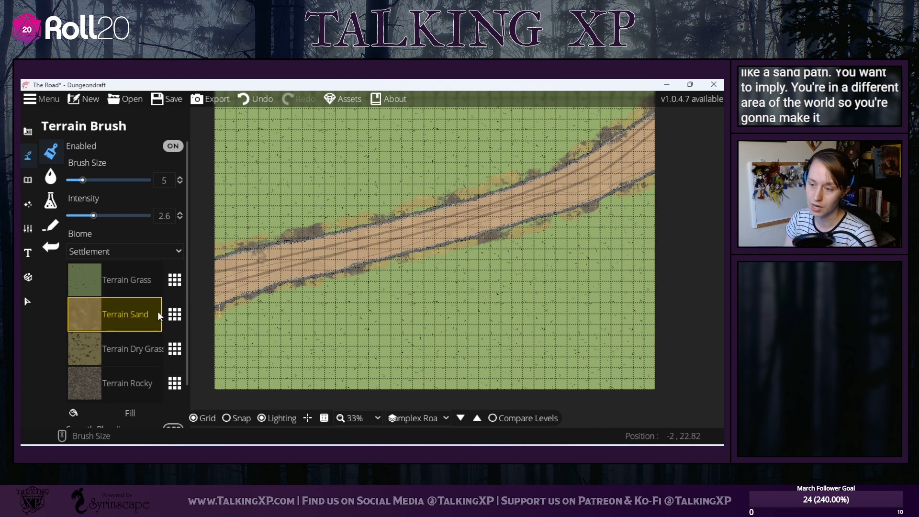
pyautogui.click(175, 314)
pyautogui.click(322, 166)
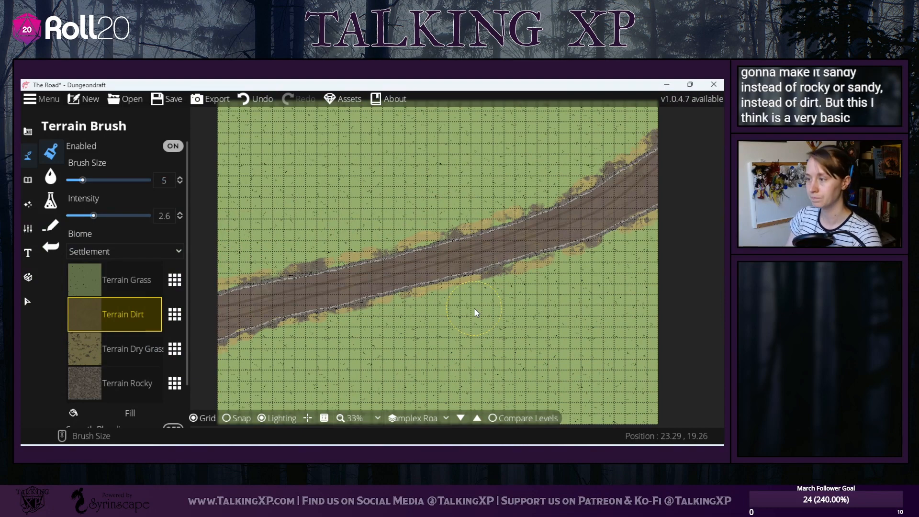
pyautogui.scroll(1, 471, 348)
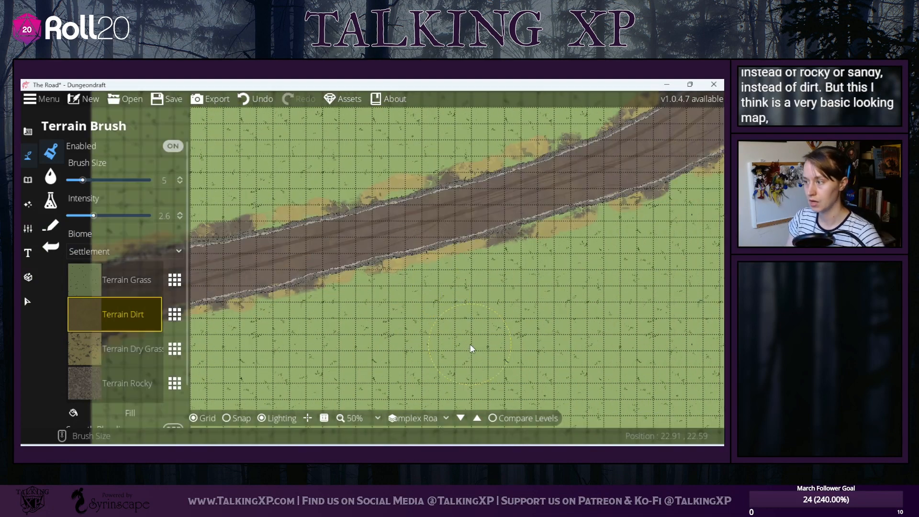
pyautogui.scroll(-2, 470, 344)
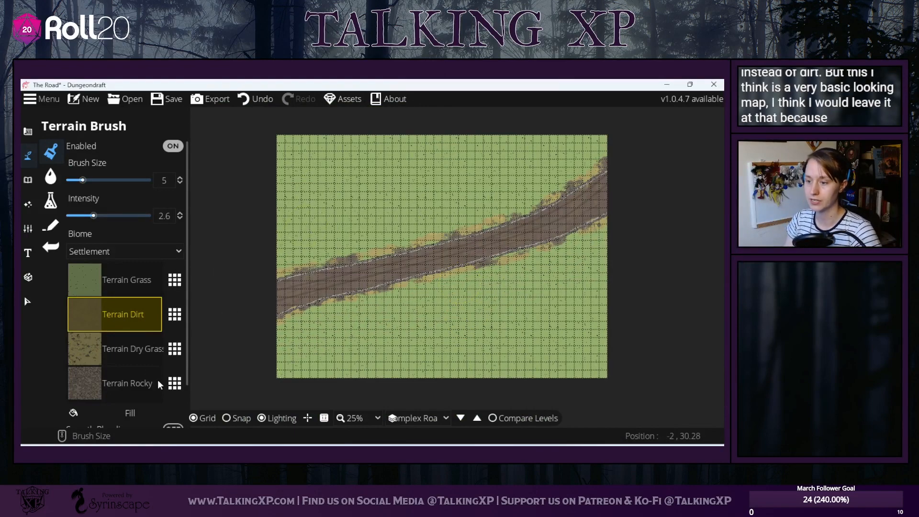
# - Paint patches of Terrain Dry Grass over the grass above the road, using brush size 19 and intensity 2.9
pyautogui.click(146, 360)
pyautogui.click(176, 349)
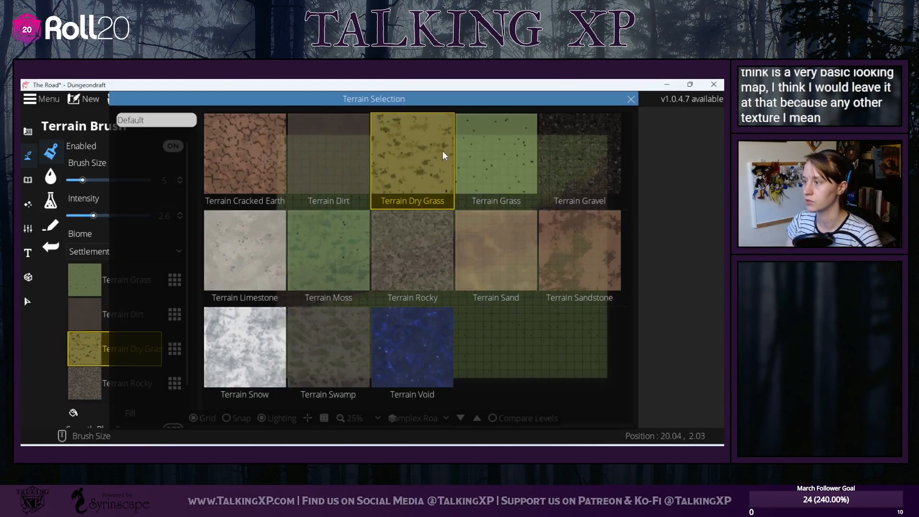
pyautogui.click(631, 99)
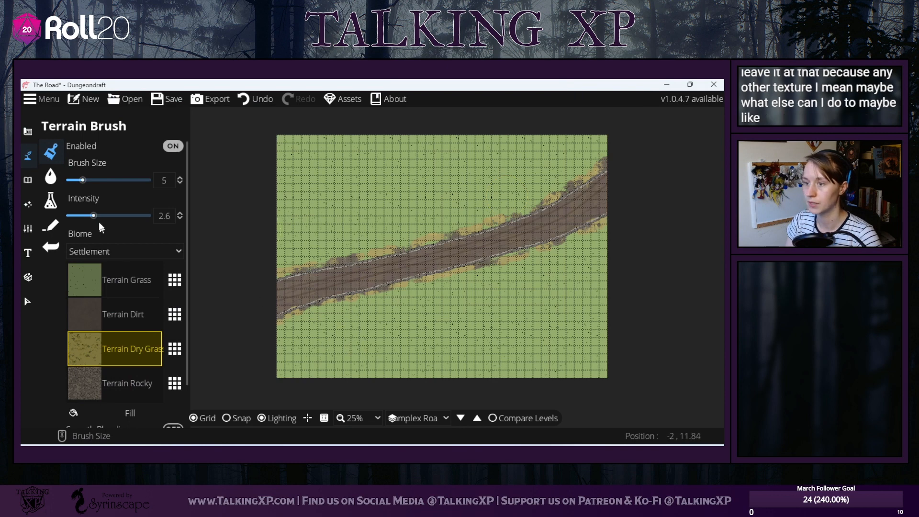
pyautogui.moveTo(91, 215); pyautogui.dragTo(82, 217)
pyautogui.moveTo(82, 180); pyautogui.dragTo(127, 179)
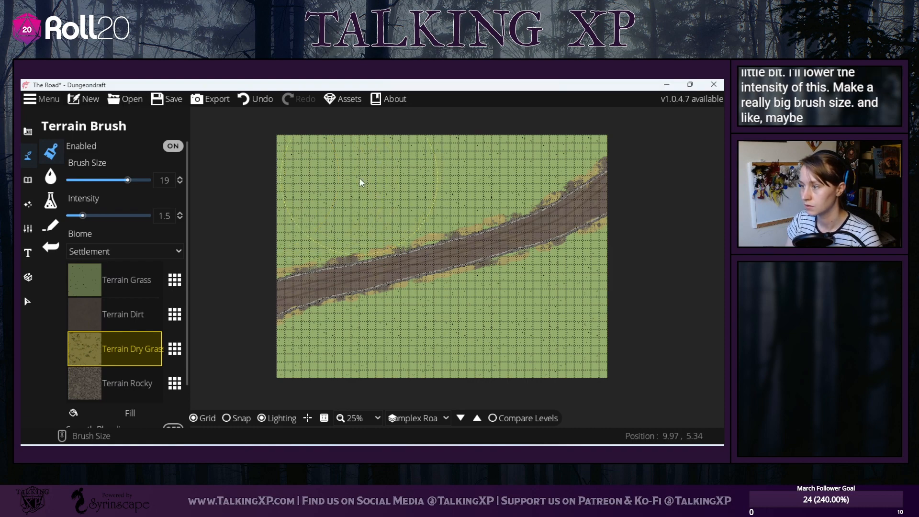
pyautogui.scroll(2, 341, 303)
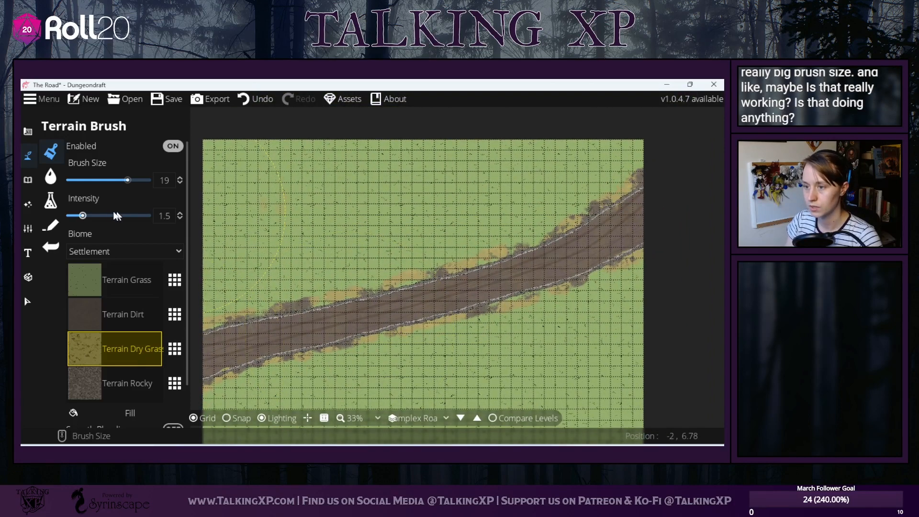
pyautogui.click(97, 216)
pyautogui.click(262, 204)
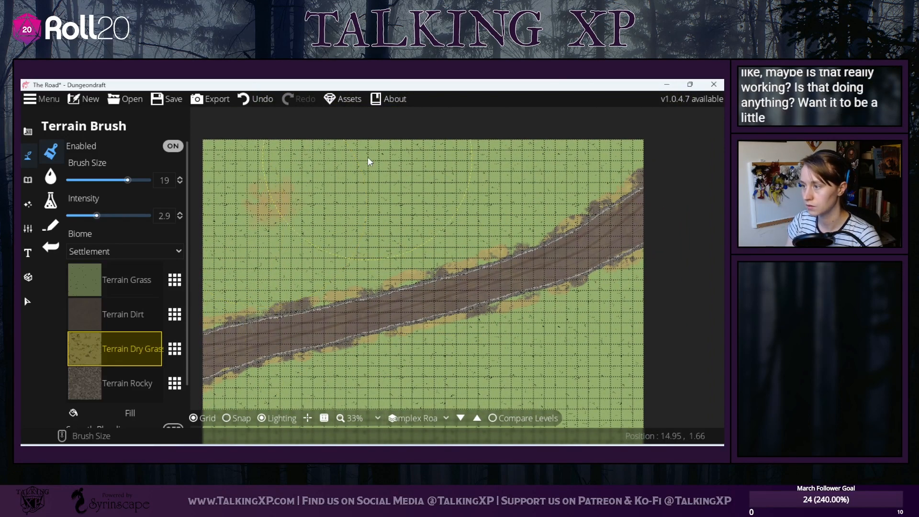
pyautogui.moveTo(369, 157)
pyautogui.mouseDown()
pyautogui.moveTo(498, 138)
pyautogui.moveTo(519, 158)
pyautogui.moveTo(447, 192)
pyautogui.mouseUp()
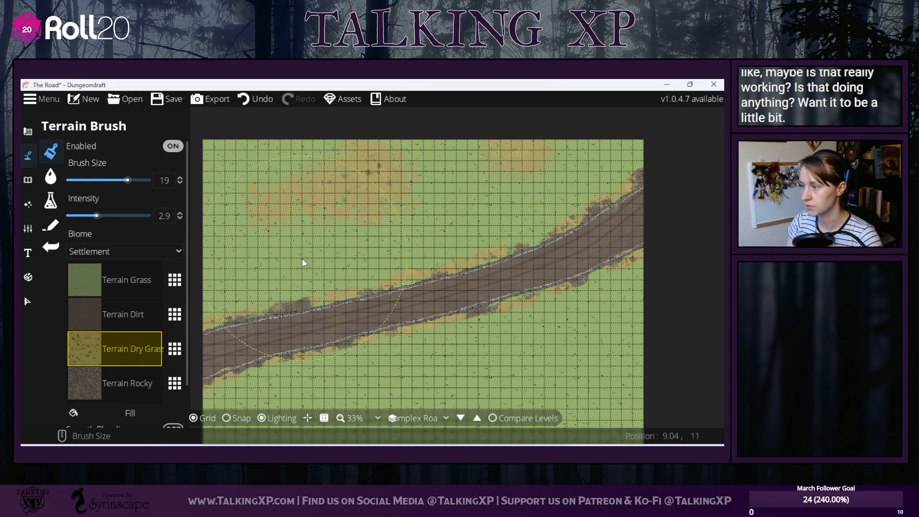
pyautogui.moveTo(211, 286)
pyautogui.mouseDown()
pyautogui.moveTo(203, 197)
pyautogui.moveTo(222, 148)
pyautogui.moveTo(253, 176)
pyautogui.mouseUp()
# - Paint broad Terrain Dry Grass patches below the road, along the map's bottom edge and toward its right side
pyautogui.moveTo(544, 337); pyautogui.dragTo(449, 179)
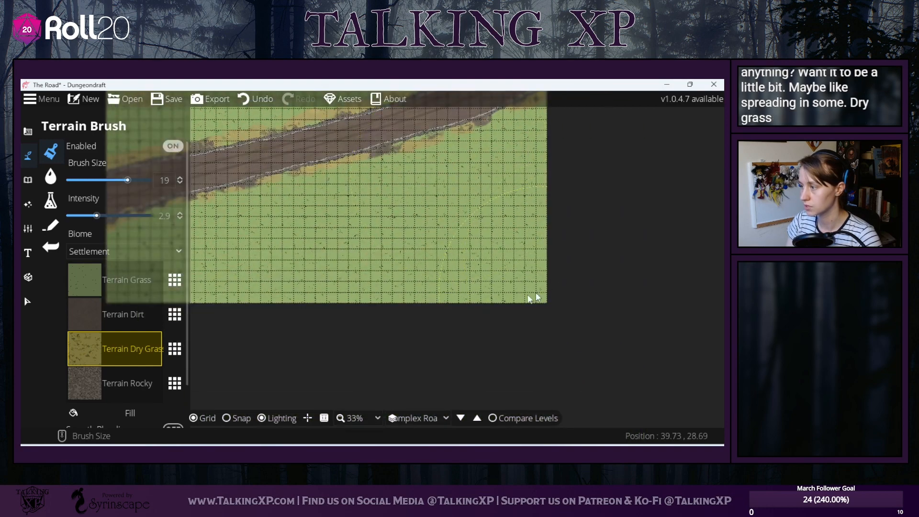
pyautogui.moveTo(436, 309); pyautogui.dragTo(436, 299)
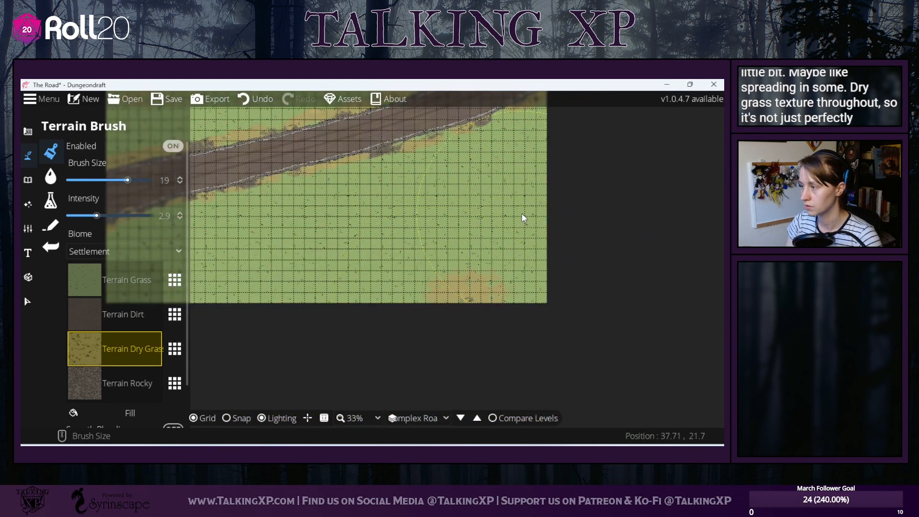
pyautogui.moveTo(414, 258); pyautogui.dragTo(239, 289)
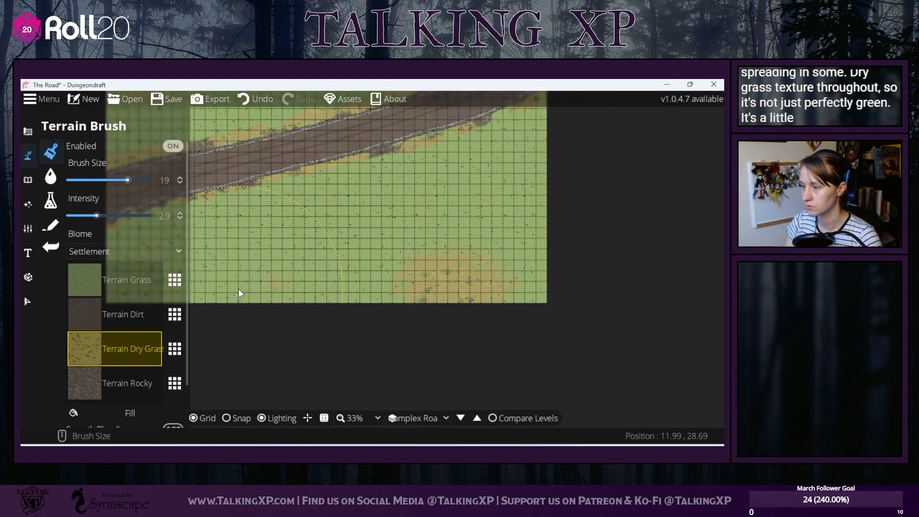
pyautogui.moveTo(442, 216)
pyautogui.mouseDown()
pyautogui.moveTo(506, 172)
pyautogui.moveTo(545, 164)
pyautogui.mouseUp()
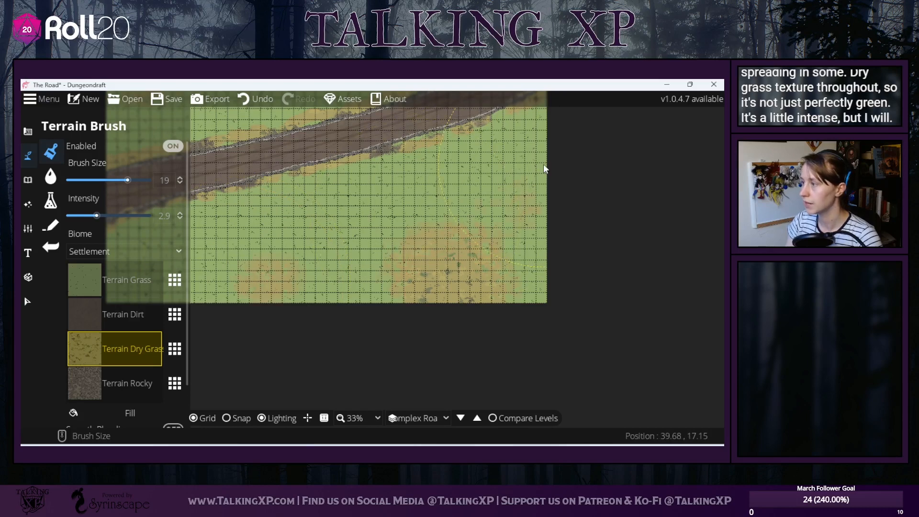
pyautogui.moveTo(522, 289); pyautogui.dragTo(570, 279)
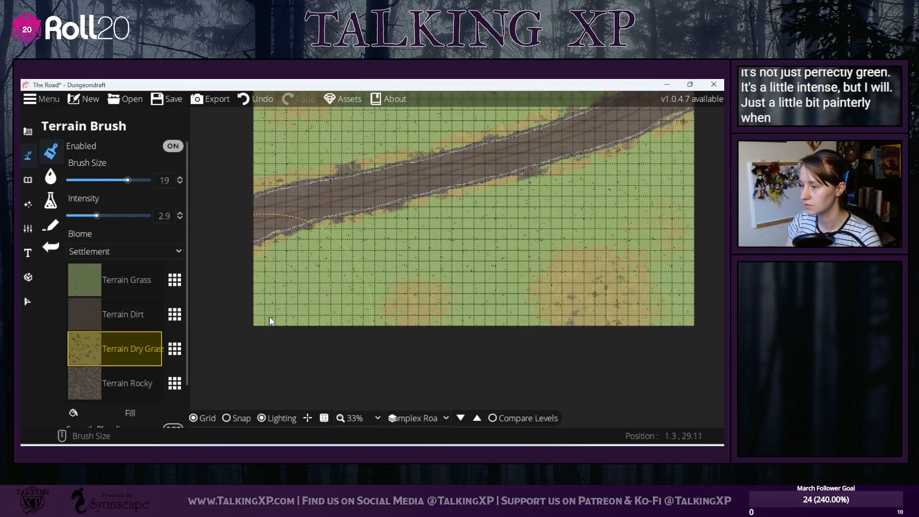
pyautogui.moveTo(293, 320)
pyautogui.mouseDown()
pyautogui.moveTo(462, 279)
pyautogui.moveTo(486, 282)
pyautogui.moveTo(533, 345)
pyautogui.moveTo(546, 312)
pyautogui.mouseUp()
# - Break up the dry patches below the road with Terrain Grass at brush size 12 and intensity 1.8
pyautogui.click(113, 286)
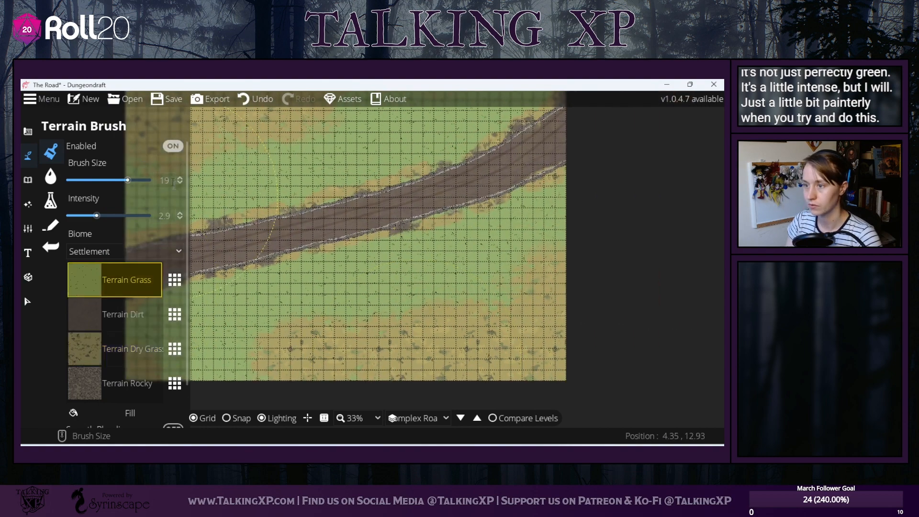
pyautogui.moveTo(115, 183); pyautogui.dragTo(105, 181)
pyautogui.moveTo(97, 215); pyautogui.dragTo(87, 216)
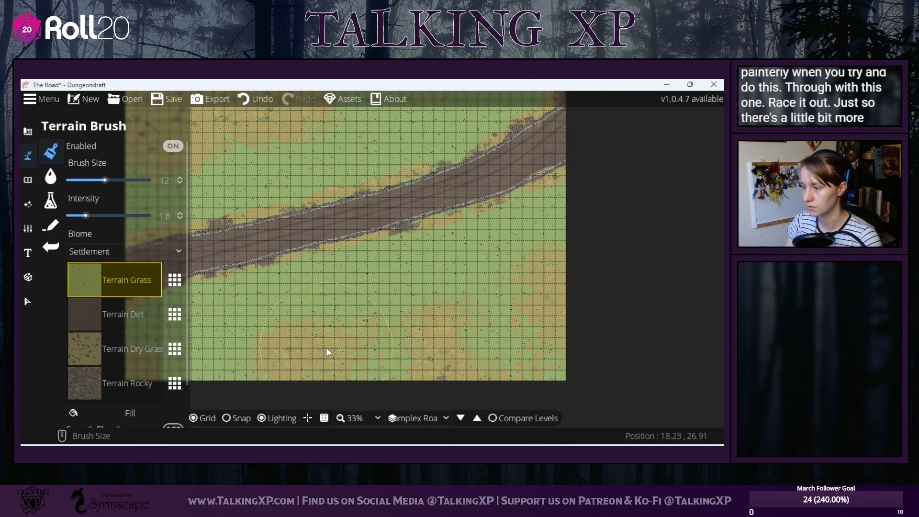
pyautogui.moveTo(326, 346); pyautogui.dragTo(395, 400)
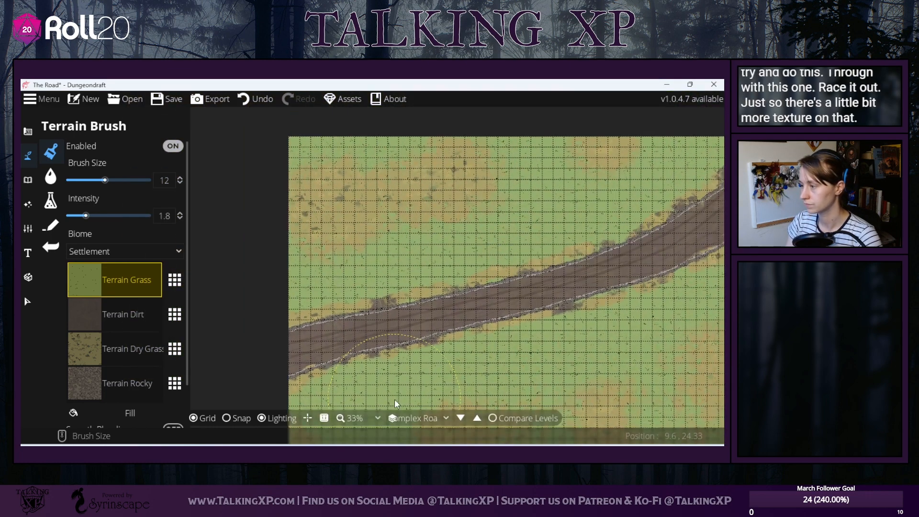
# - Cover most of the grass on both sides of the road with Terrain Dry Grass, leaving small green patches
pyautogui.click(143, 346)
pyautogui.moveTo(461, 232); pyautogui.dragTo(456, 138)
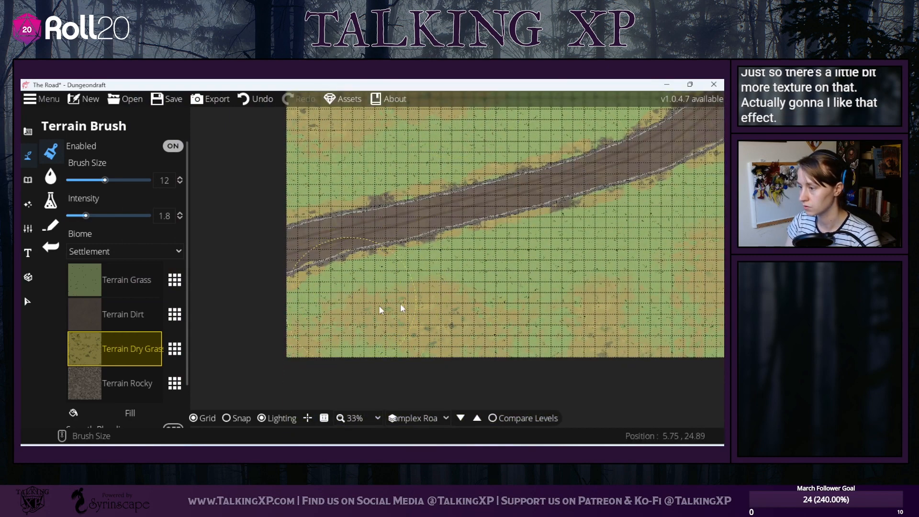
pyautogui.moveTo(544, 242)
pyautogui.mouseDown()
pyautogui.moveTo(573, 233)
pyautogui.moveTo(606, 232)
pyautogui.moveTo(666, 241)
pyautogui.mouseUp()
pyautogui.moveTo(689, 274); pyautogui.dragTo(565, 304)
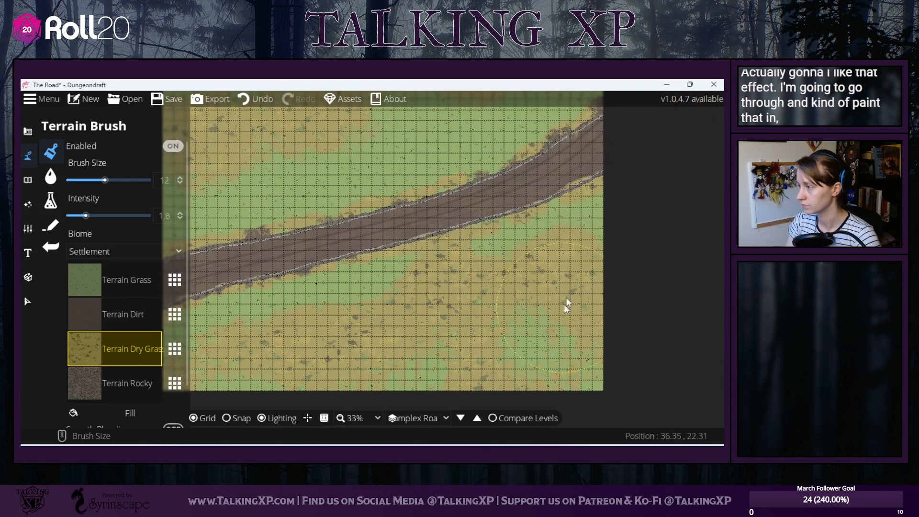
pyautogui.moveTo(553, 360)
pyautogui.mouseDown()
pyautogui.moveTo(499, 375)
pyautogui.moveTo(342, 322)
pyautogui.moveTo(327, 290)
pyautogui.moveTo(326, 308)
pyautogui.moveTo(425, 289)
pyautogui.mouseUp()
pyautogui.moveTo(279, 316)
pyautogui.mouseDown()
pyautogui.moveTo(350, 354)
pyautogui.moveTo(434, 362)
pyautogui.moveTo(543, 355)
pyautogui.mouseUp()
pyautogui.moveTo(445, 286)
pyautogui.mouseDown()
pyautogui.moveTo(451, 395)
pyautogui.moveTo(484, 469)
pyautogui.mouseUp()
pyautogui.moveTo(345, 373)
pyautogui.mouseDown()
pyautogui.moveTo(351, 350)
pyautogui.moveTo(382, 332)
pyautogui.moveTo(560, 320)
pyautogui.moveTo(551, 322)
pyautogui.moveTo(608, 259)
pyautogui.moveTo(619, 275)
pyautogui.moveTo(672, 273)
pyautogui.moveTo(658, 279)
pyautogui.moveTo(709, 253)
pyautogui.moveTo(704, 221)
pyautogui.moveTo(683, 236)
pyautogui.moveTo(503, 253)
pyautogui.moveTo(356, 249)
pyautogui.moveTo(320, 222)
pyautogui.moveTo(311, 350)
pyautogui.moveTo(330, 357)
pyautogui.moveTo(426, 341)
pyautogui.moveTo(417, 345)
pyautogui.moveTo(520, 319)
pyautogui.moveTo(483, 335)
pyautogui.moveTo(555, 232)
pyautogui.moveTo(458, 224)
pyautogui.mouseUp()
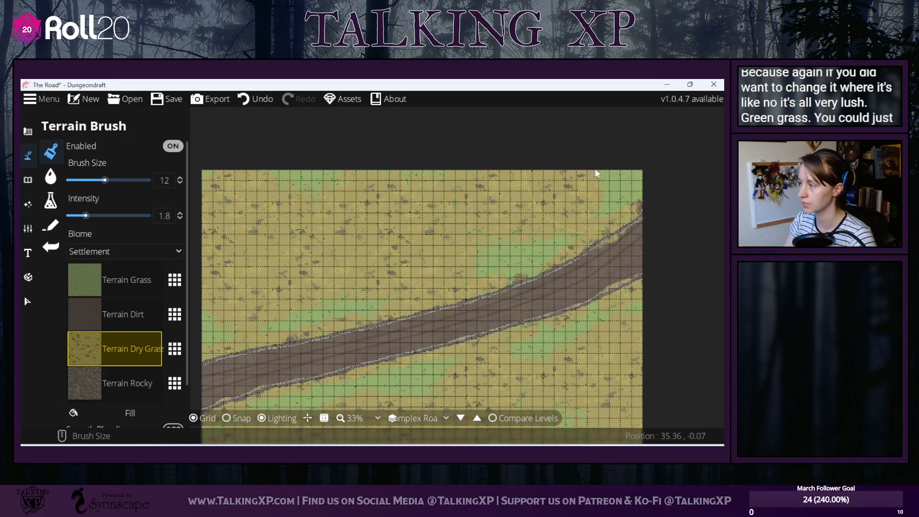
# - Dab Terrain Grass over the dry grass below and above the road to create a mottled texture
pyautogui.moveTo(471, 341); pyautogui.dragTo(536, 217)
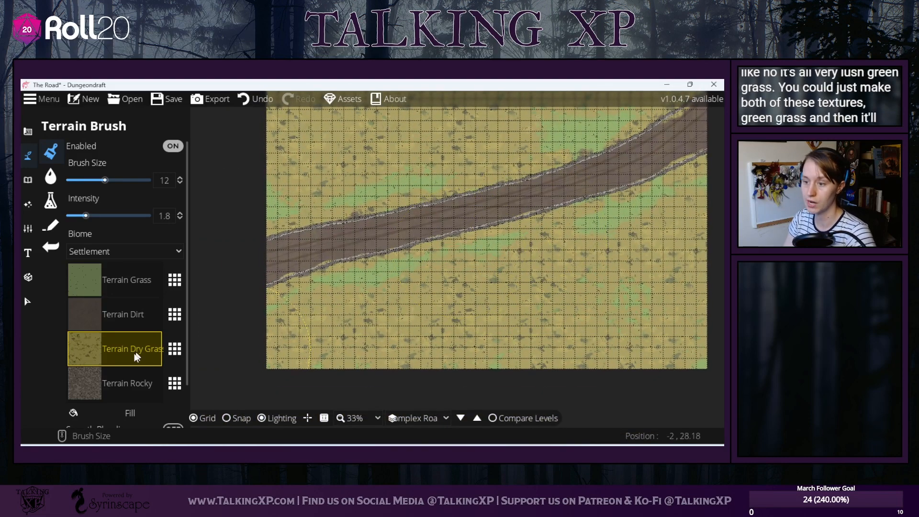
pyautogui.click(133, 284)
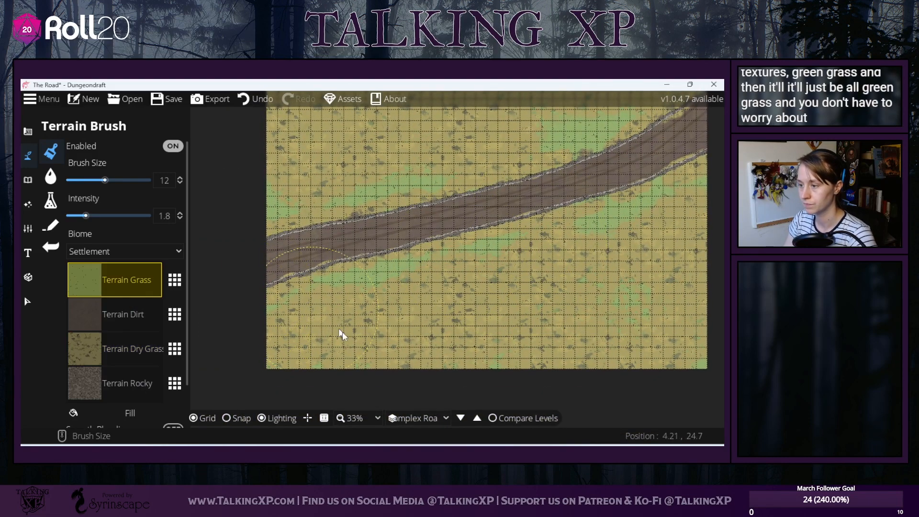
pyautogui.moveTo(309, 340)
pyautogui.mouseDown()
pyautogui.moveTo(317, 315)
pyautogui.moveTo(333, 330)
pyautogui.moveTo(428, 343)
pyautogui.mouseUp()
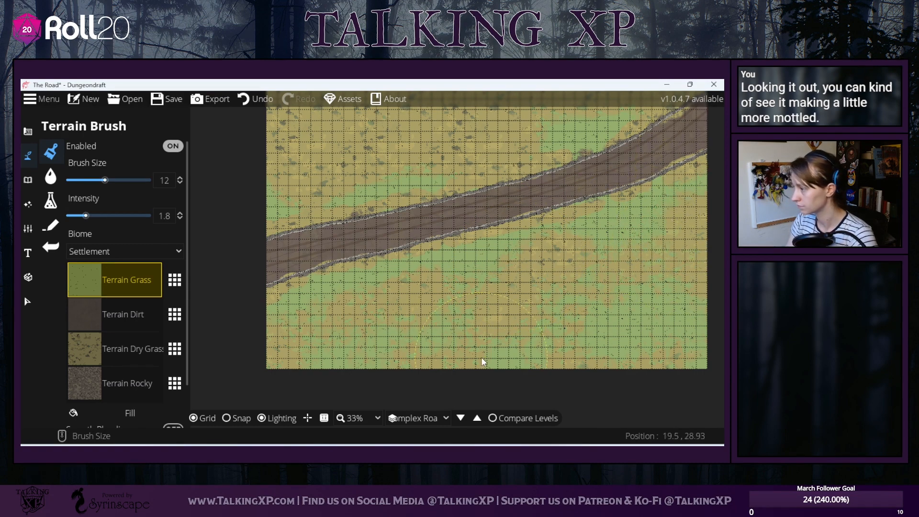
pyautogui.moveTo(438, 277); pyautogui.dragTo(547, 408)
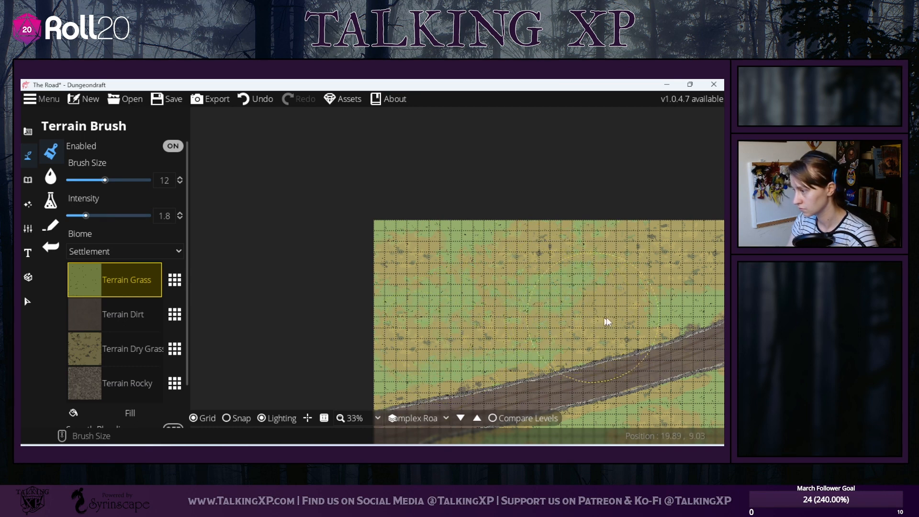
pyautogui.moveTo(681, 240); pyautogui.dragTo(524, 246)
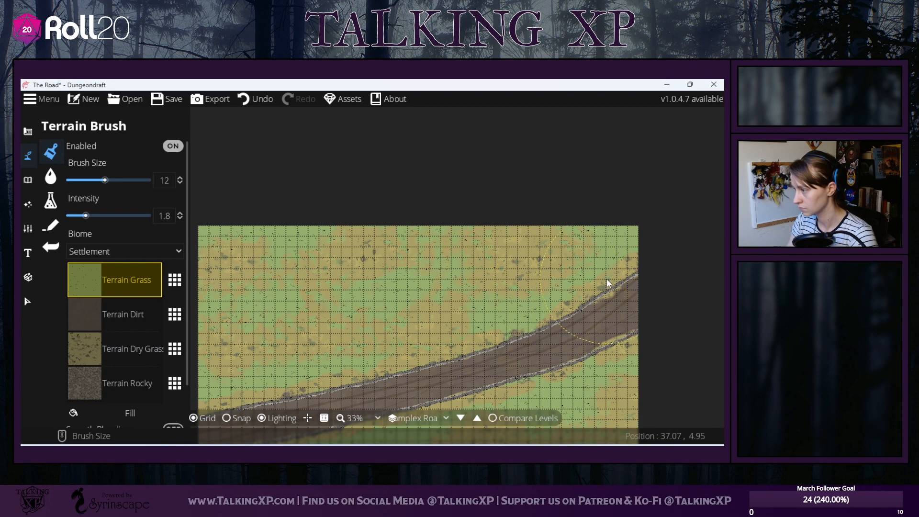
# - Choose Terrain Rocky with brush size 3, try a stroke at intensity 2.5 on the road's upper edge, and undo it
pyautogui.moveTo(444, 369); pyautogui.dragTo(524, 222)
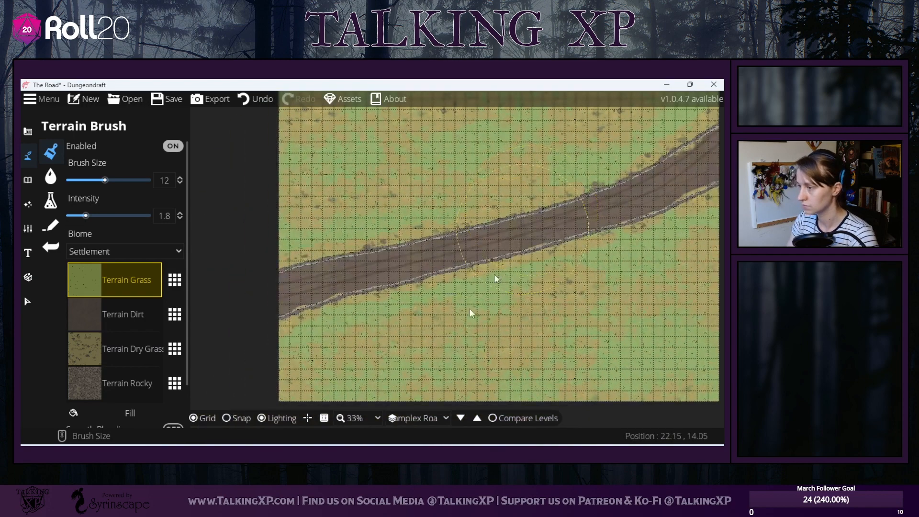
pyautogui.click(133, 387)
pyautogui.moveTo(104, 180); pyautogui.dragTo(83, 180)
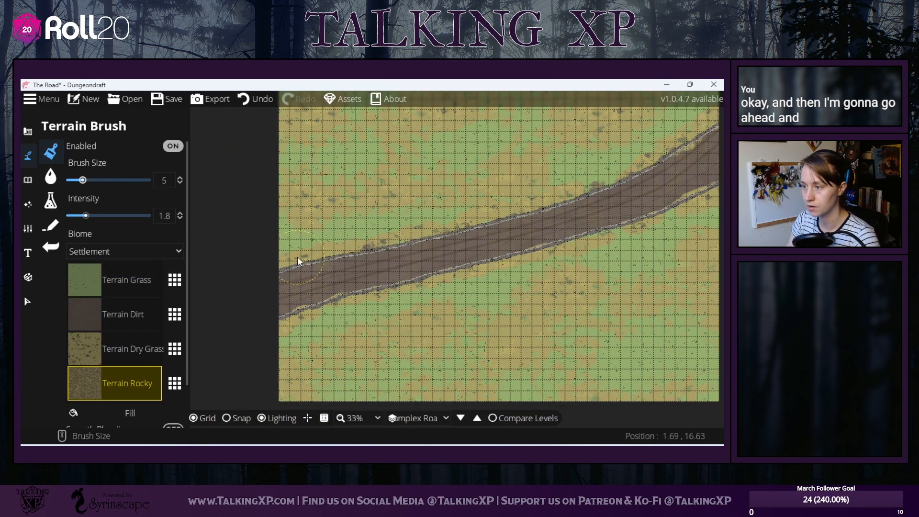
pyautogui.scroll(4, 432, 336)
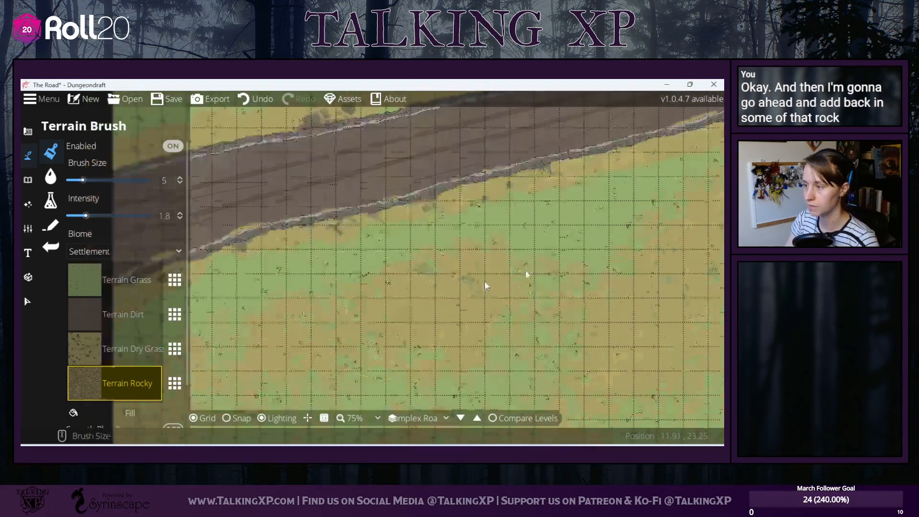
pyautogui.moveTo(485, 281); pyautogui.dragTo(675, 249)
pyautogui.moveTo(468, 249); pyautogui.dragTo(423, 313)
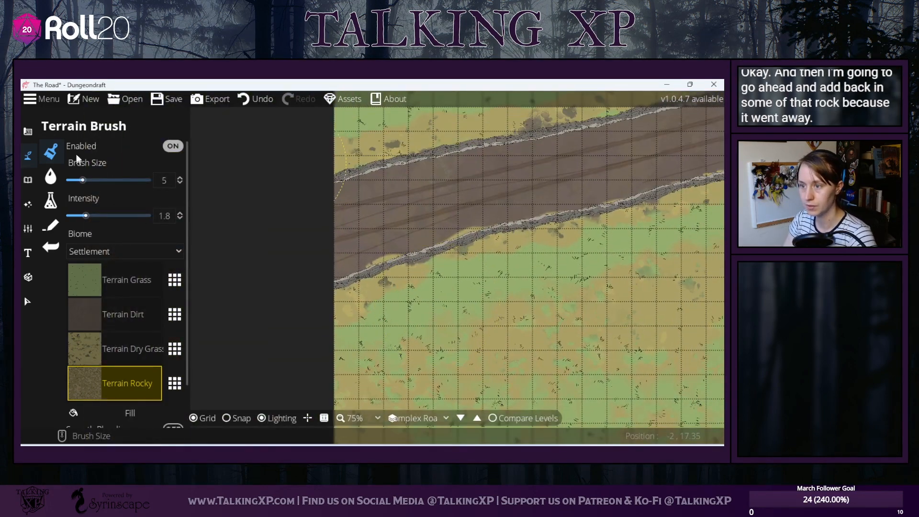
pyautogui.moveTo(82, 180); pyautogui.dragTo(77, 180)
pyautogui.moveTo(86, 215); pyautogui.dragTo(93, 215)
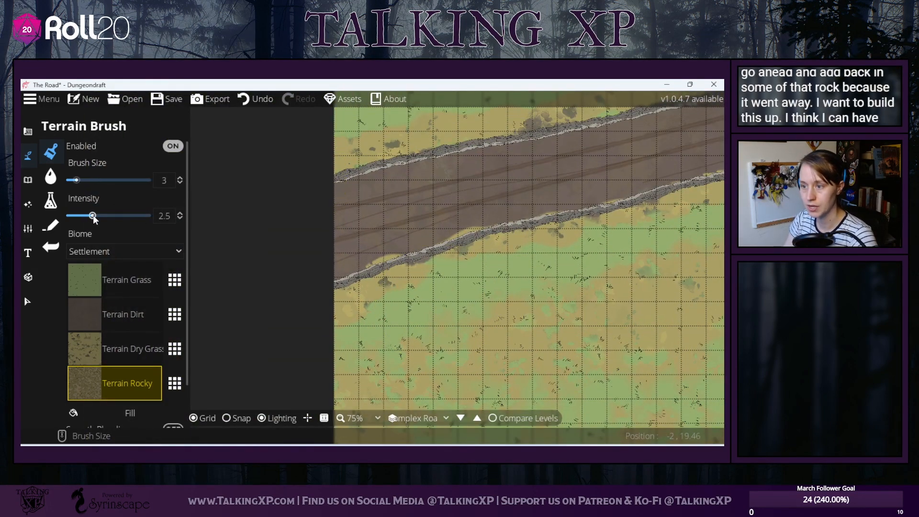
pyautogui.moveTo(419, 164); pyautogui.dragTo(457, 220)
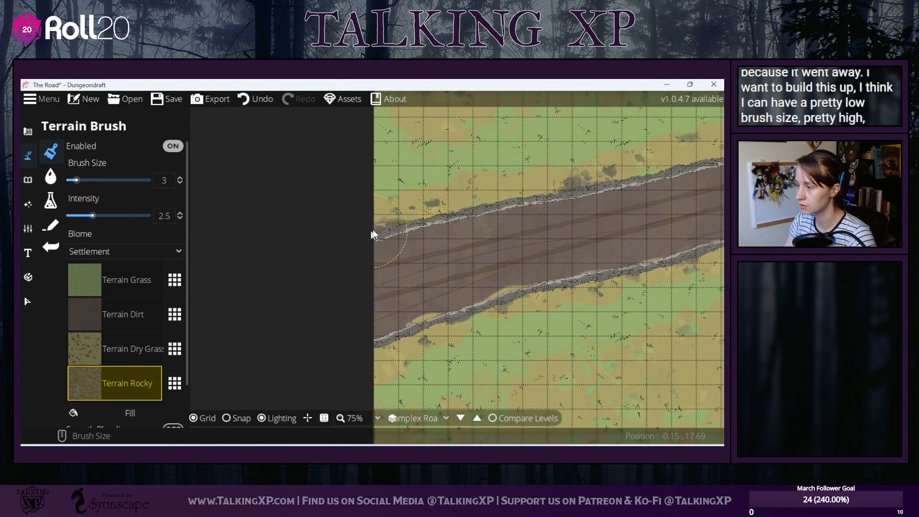
pyautogui.click(259, 99)
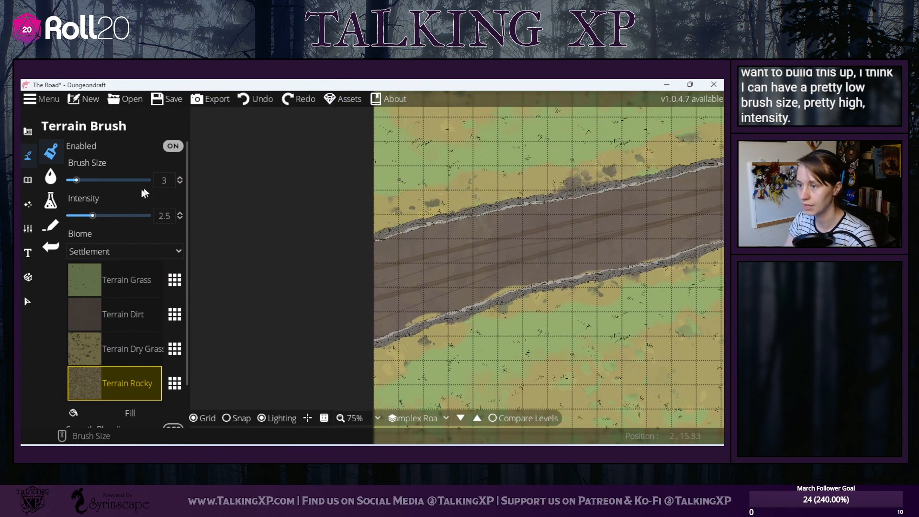
# - Paint Terrain Rocky along the road's upper edge from the map's left side to its right at intensity 1.9
pyautogui.moveTo(88, 217); pyautogui.dragTo(87, 217)
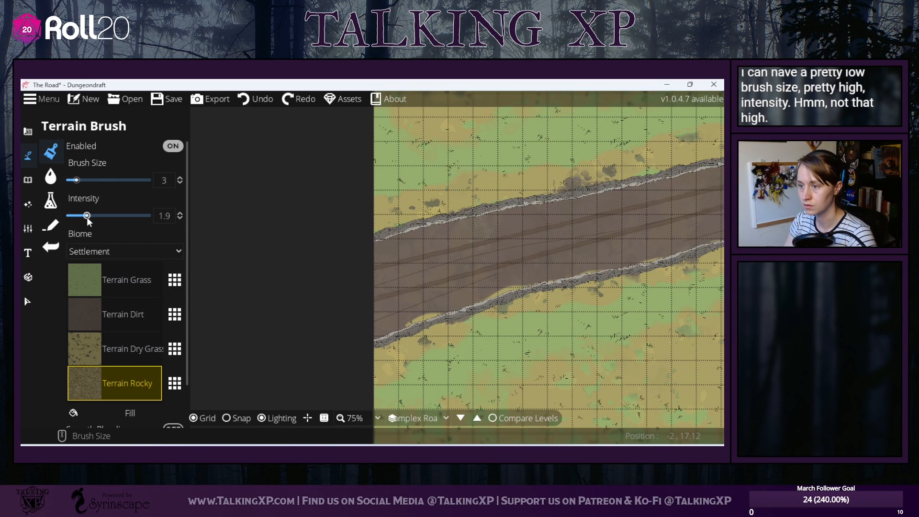
pyautogui.moveTo(406, 224)
pyautogui.mouseDown()
pyautogui.moveTo(370, 229)
pyautogui.moveTo(476, 206)
pyautogui.moveTo(411, 239)
pyautogui.moveTo(498, 218)
pyautogui.moveTo(541, 191)
pyautogui.moveTo(605, 181)
pyautogui.mouseUp()
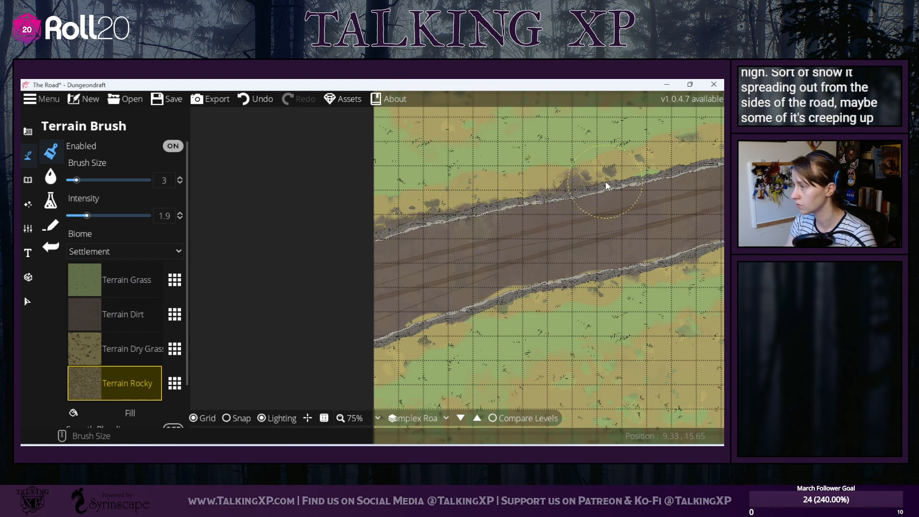
pyautogui.moveTo(433, 294); pyautogui.dragTo(335, 330)
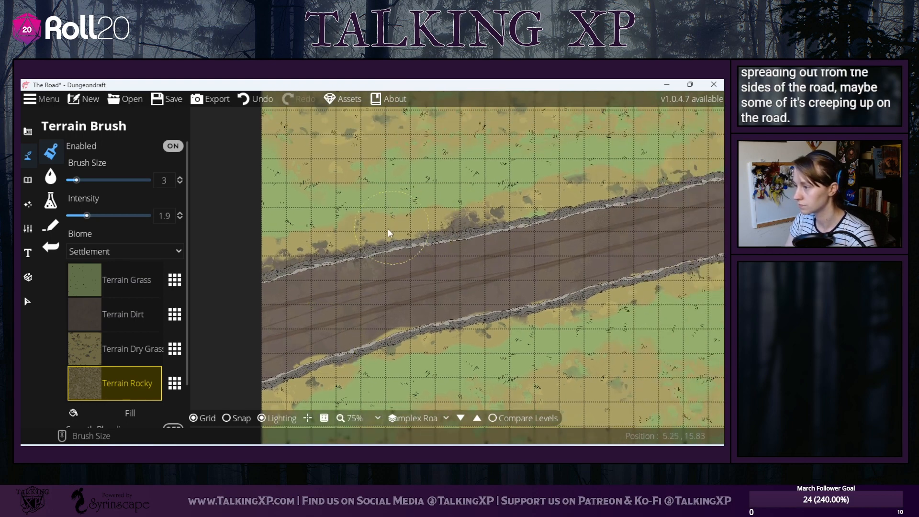
pyautogui.moveTo(516, 187)
pyautogui.mouseDown()
pyautogui.moveTo(535, 190)
pyautogui.moveTo(543, 213)
pyautogui.moveTo(658, 183)
pyautogui.moveTo(691, 164)
pyautogui.moveTo(441, 249)
pyautogui.moveTo(485, 250)
pyautogui.moveTo(505, 217)
pyautogui.moveTo(542, 233)
pyautogui.moveTo(579, 225)
pyautogui.moveTo(556, 234)
pyautogui.moveTo(556, 255)
pyautogui.moveTo(515, 270)
pyautogui.mouseUp()
pyautogui.moveTo(601, 242)
pyautogui.mouseDown()
pyautogui.moveTo(483, 294)
pyautogui.moveTo(479, 310)
pyautogui.mouseUp()
pyautogui.moveTo(506, 279)
pyautogui.mouseDown()
pyautogui.moveTo(490, 284)
pyautogui.moveTo(623, 229)
pyautogui.moveTo(609, 234)
pyautogui.mouseUp()
pyautogui.moveTo(686, 197)
pyautogui.mouseDown()
pyautogui.moveTo(582, 243)
pyautogui.moveTo(623, 237)
pyautogui.moveTo(663, 202)
pyautogui.moveTo(530, 272)
pyautogui.mouseUp()
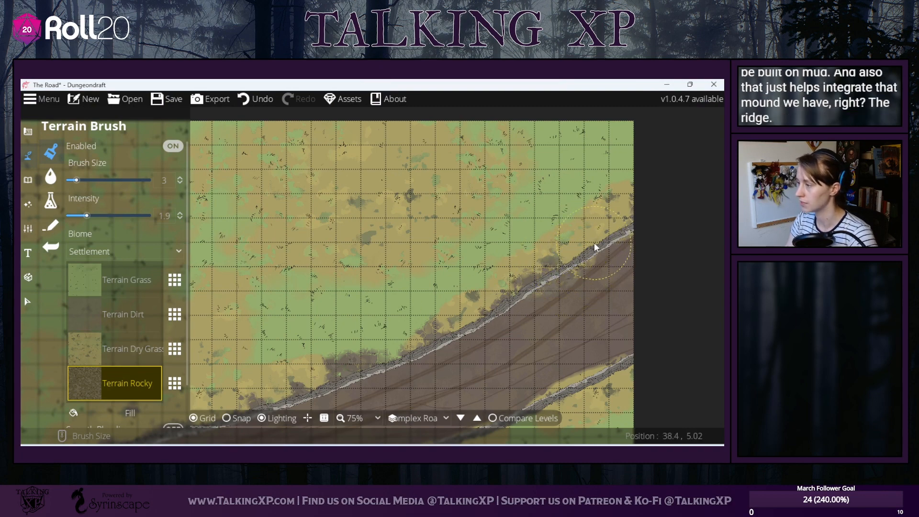
# - Paint Terrain Rocky along the road's lower edge from the map's right side to its left at brush size 3
pyautogui.moveTo(604, 291); pyautogui.dragTo(642, 89)
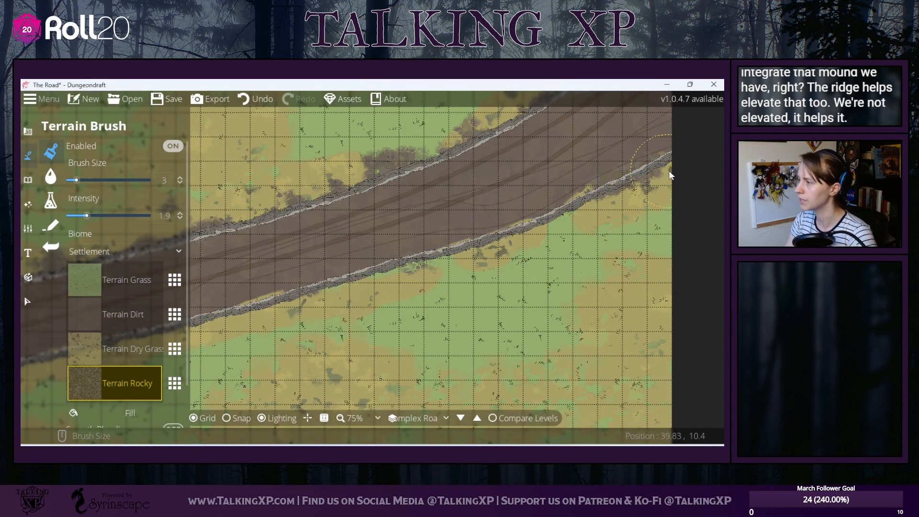
pyautogui.moveTo(582, 205)
pyautogui.mouseDown()
pyautogui.moveTo(387, 288)
pyautogui.moveTo(490, 219)
pyautogui.moveTo(295, 282)
pyautogui.moveTo(455, 228)
pyautogui.moveTo(452, 216)
pyautogui.moveTo(446, 227)
pyautogui.moveTo(375, 242)
pyautogui.moveTo(510, 209)
pyautogui.mouseUp()
pyautogui.moveTo(381, 256); pyautogui.dragTo(475, 222)
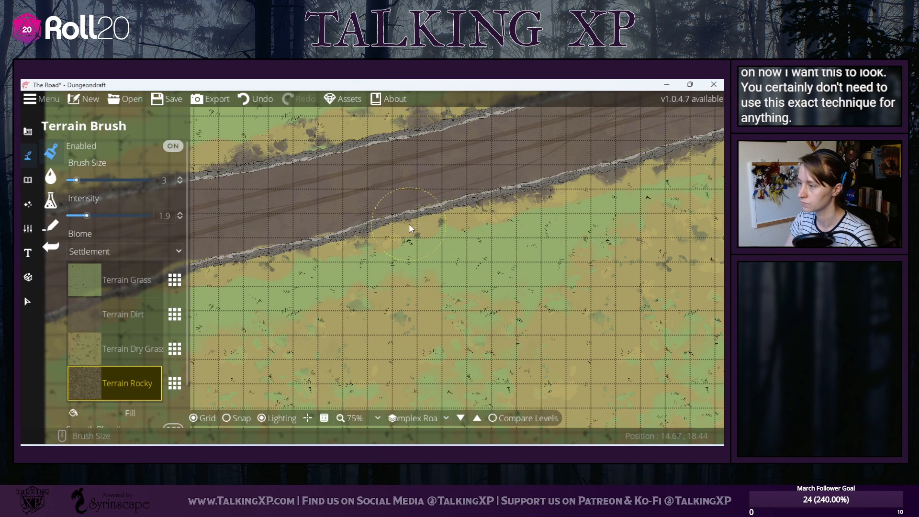
pyautogui.moveTo(410, 224); pyautogui.dragTo(420, 229)
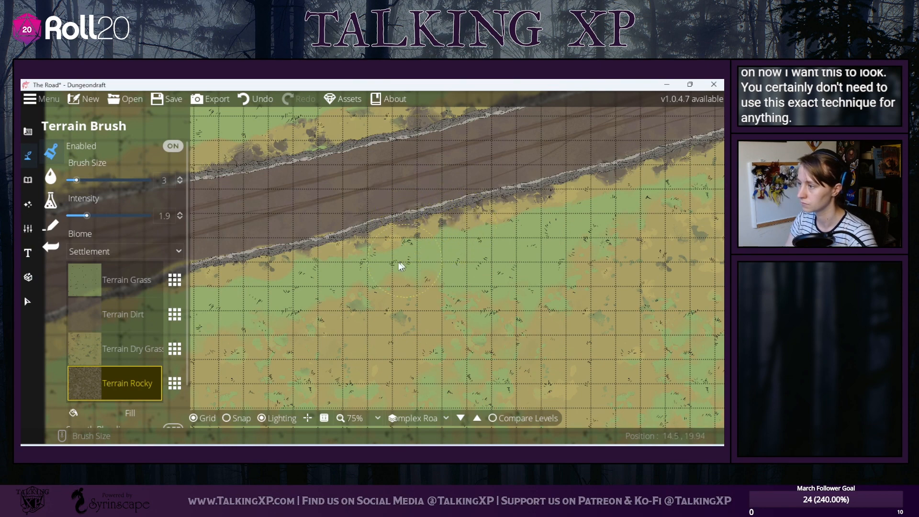
pyautogui.moveTo(401, 265); pyautogui.dragTo(556, 228)
pyautogui.moveTo(478, 215)
pyautogui.mouseDown()
pyautogui.moveTo(387, 240)
pyautogui.moveTo(327, 242)
pyautogui.moveTo(335, 238)
pyautogui.moveTo(216, 283)
pyautogui.mouseUp()
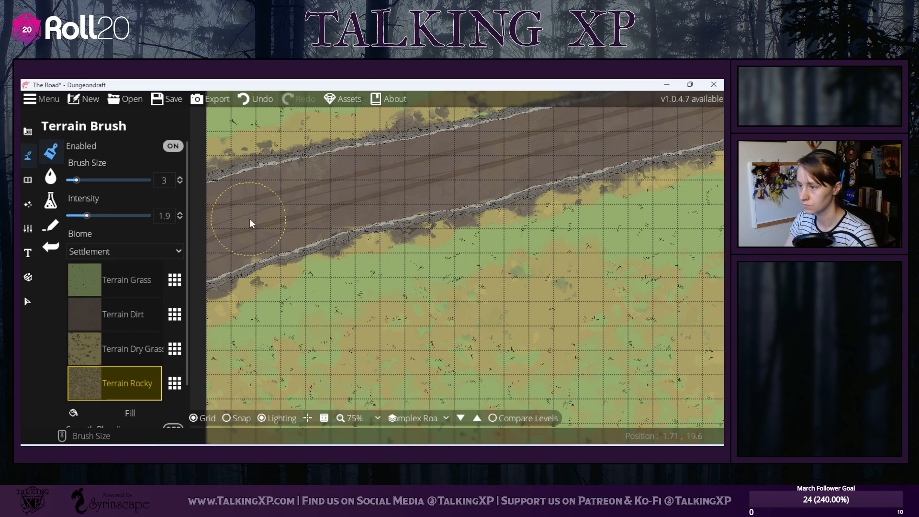
# - Dab Terrain Rocky lightly across the dirt road surface along its whole length at intensity 1.9
pyautogui.moveTo(249, 218)
pyautogui.mouseDown()
pyautogui.moveTo(458, 183)
pyautogui.moveTo(573, 146)
pyautogui.moveTo(555, 174)
pyautogui.moveTo(400, 314)
pyautogui.moveTo(435, 275)
pyautogui.mouseUp()
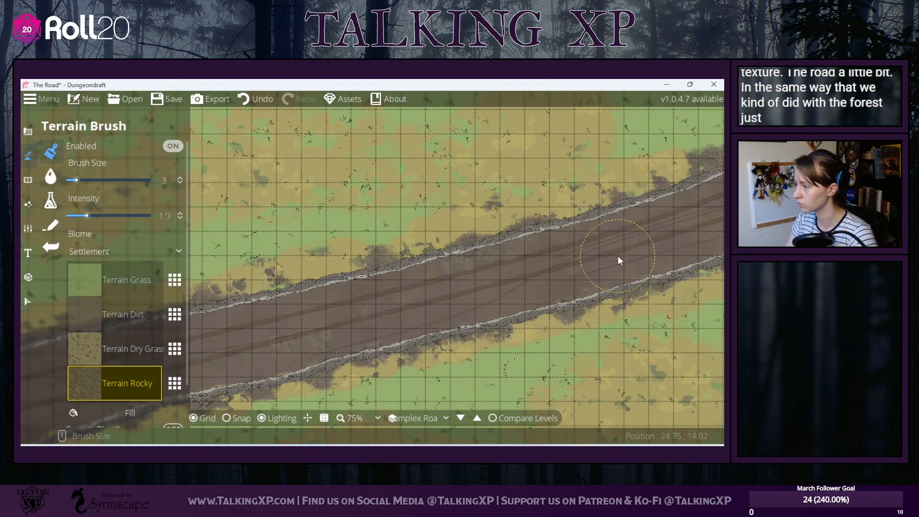
pyautogui.moveTo(655, 234); pyautogui.dragTo(479, 281)
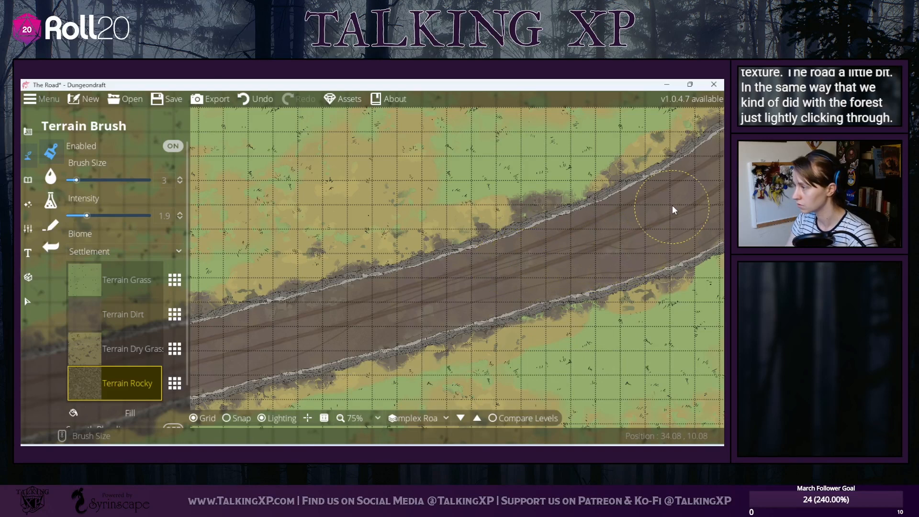
pyautogui.moveTo(674, 197); pyautogui.dragTo(602, 237)
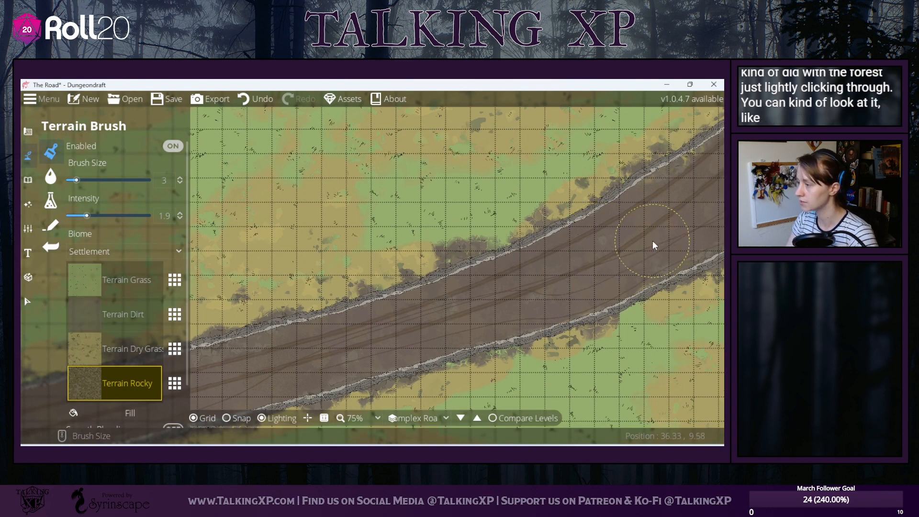
pyautogui.moveTo(674, 200); pyautogui.dragTo(591, 241)
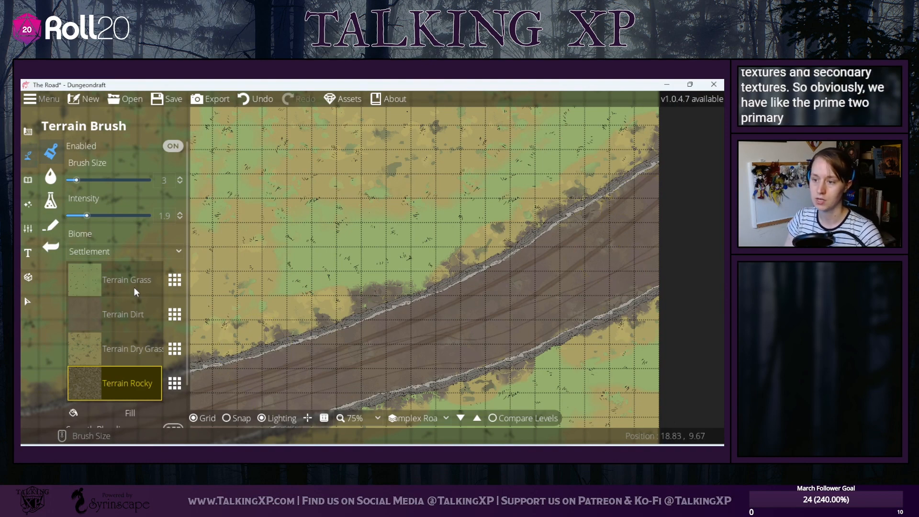
pyautogui.moveTo(359, 311); pyautogui.dragTo(485, 209)
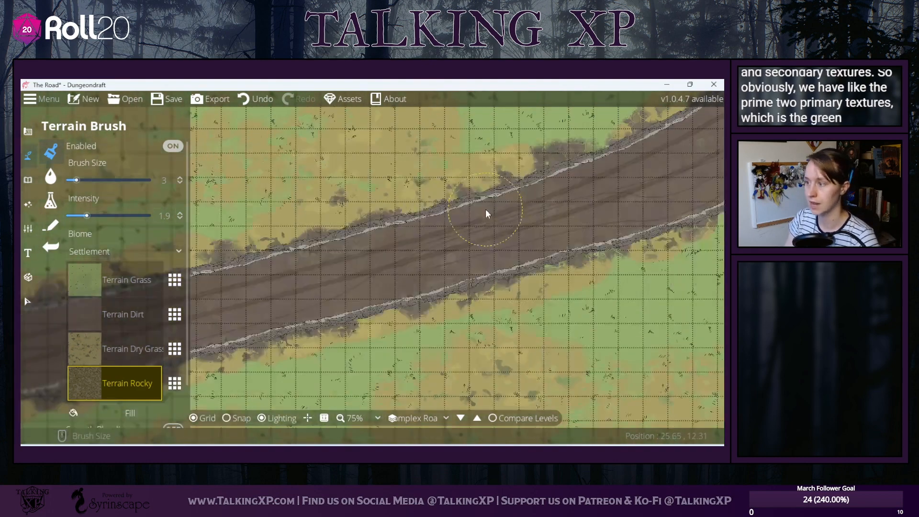
# - Choose Terrain Grass for painting and set the brush size to 7
pyautogui.scroll(-3, 486, 208)
pyautogui.scroll(1, 401, 314)
pyautogui.click(123, 286)
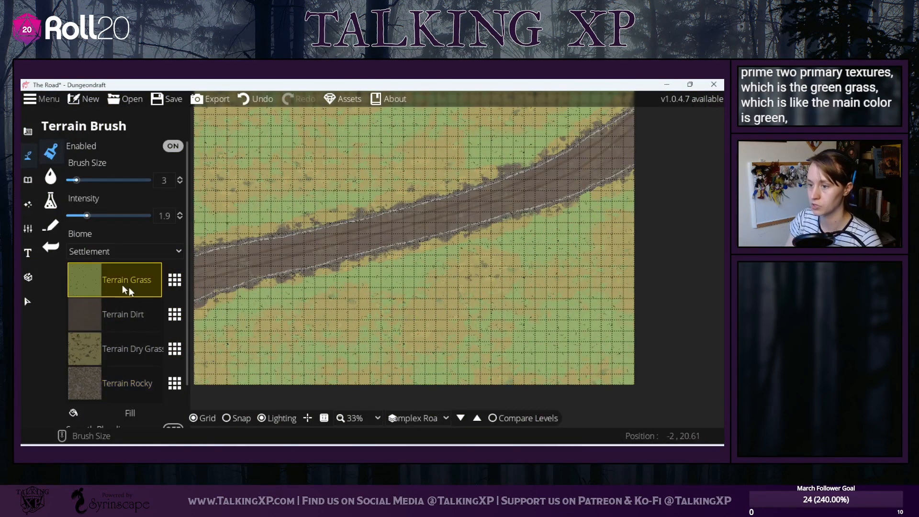
pyautogui.click(89, 180)
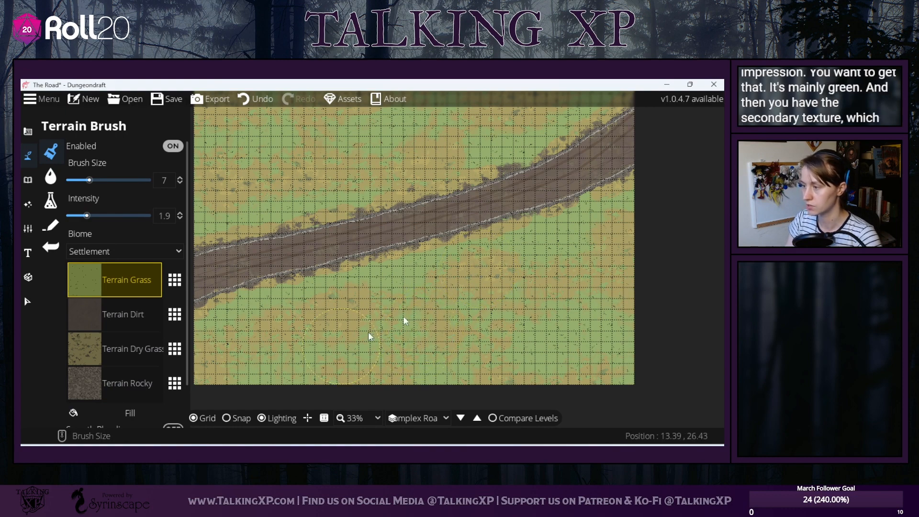
pyautogui.scroll(3, 269, 175)
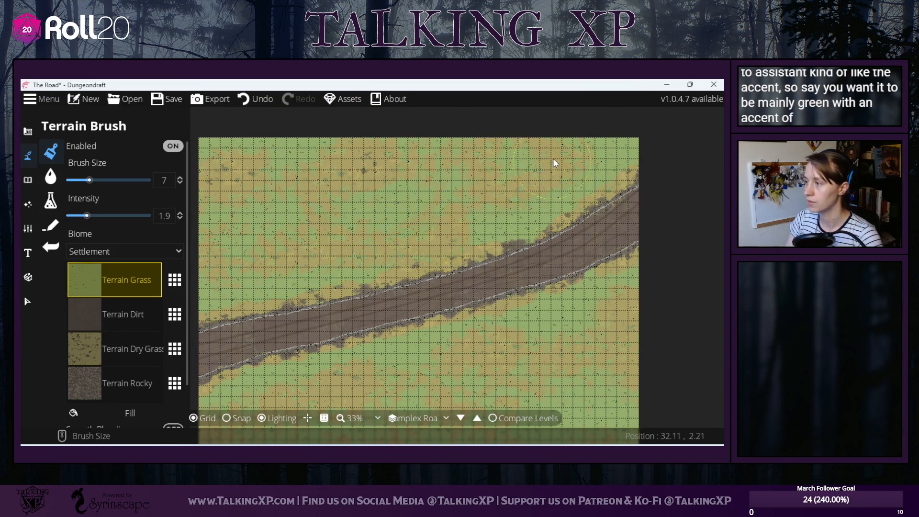
# - Replace the Terrain Dry Grass texture with Terrain Snow
pyautogui.click(139, 349)
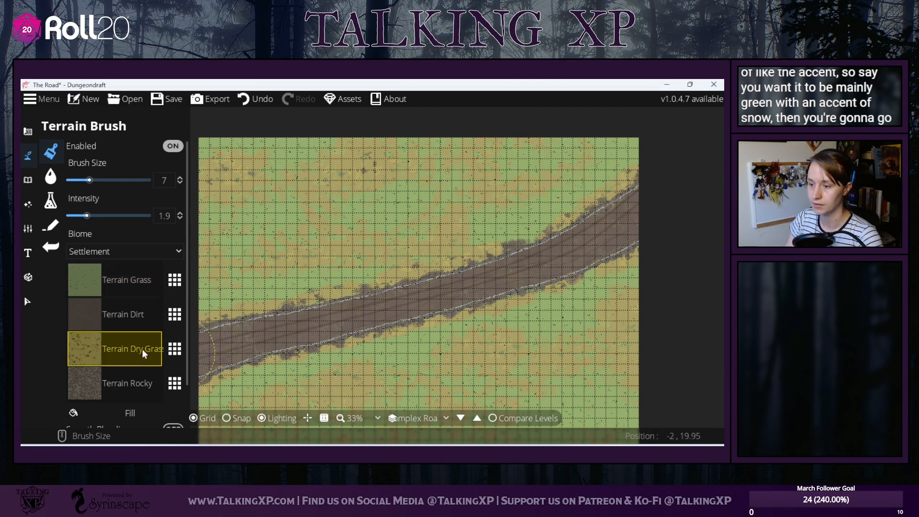
pyautogui.click(169, 352)
pyautogui.click(256, 319)
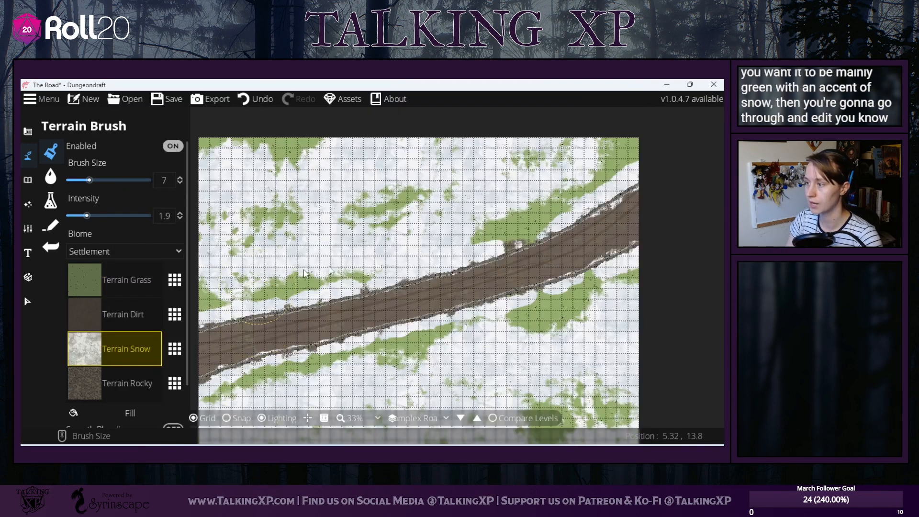
pyautogui.moveTo(289, 314); pyautogui.dragTo(284, 288)
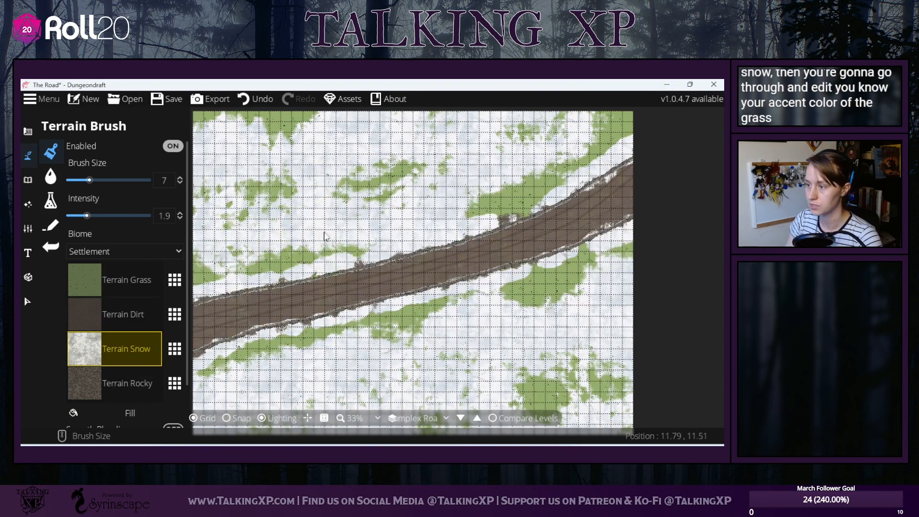
# - Dab Terrain Grass over the snow above and below the road to create a mainly green, mottled pattern
pyautogui.click(118, 270)
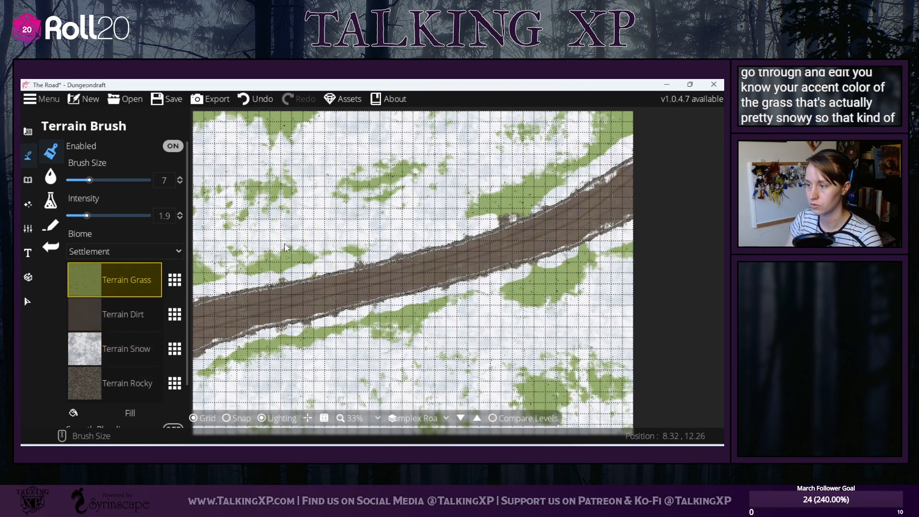
pyautogui.moveTo(318, 233)
pyautogui.mouseDown()
pyautogui.moveTo(334, 228)
pyautogui.moveTo(297, 170)
pyautogui.moveTo(342, 147)
pyautogui.moveTo(206, 153)
pyautogui.moveTo(239, 163)
pyautogui.moveTo(247, 155)
pyautogui.moveTo(379, 208)
pyautogui.moveTo(386, 225)
pyautogui.moveTo(457, 165)
pyautogui.moveTo(469, 132)
pyautogui.moveTo(387, 130)
pyautogui.moveTo(517, 173)
pyautogui.moveTo(532, 135)
pyautogui.moveTo(560, 119)
pyautogui.mouseUp()
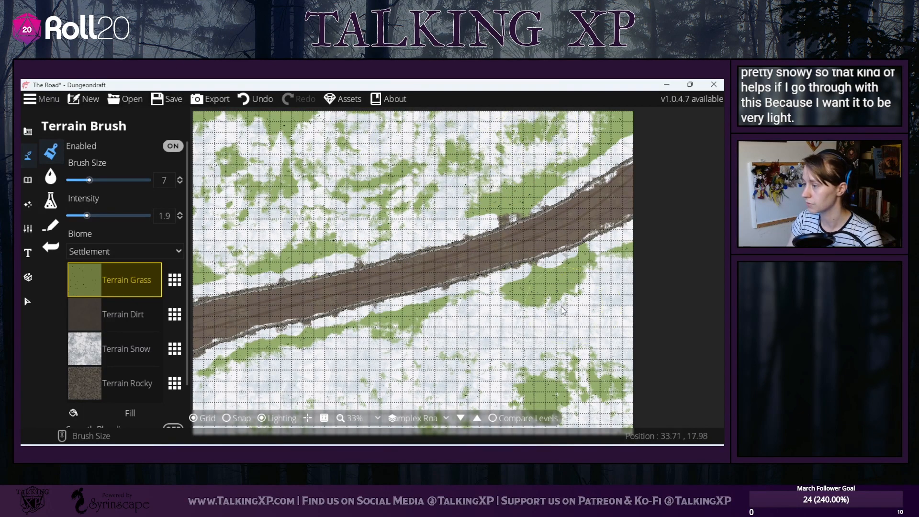
pyautogui.scroll(-5, 517, 240)
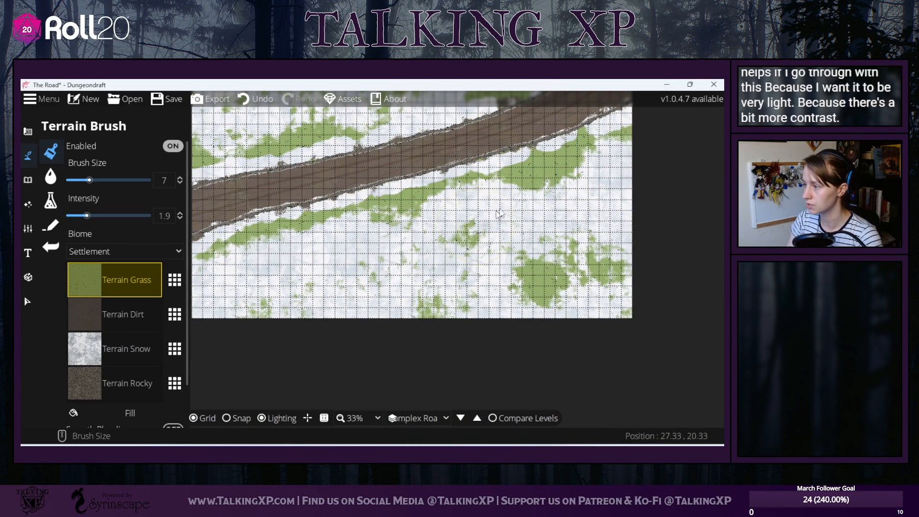
pyautogui.moveTo(596, 209)
pyautogui.mouseDown()
pyautogui.moveTo(624, 240)
pyautogui.moveTo(592, 294)
pyautogui.moveTo(604, 294)
pyautogui.mouseUp()
pyautogui.moveTo(623, 188)
pyautogui.mouseDown()
pyautogui.moveTo(593, 156)
pyautogui.moveTo(626, 169)
pyautogui.mouseUp()
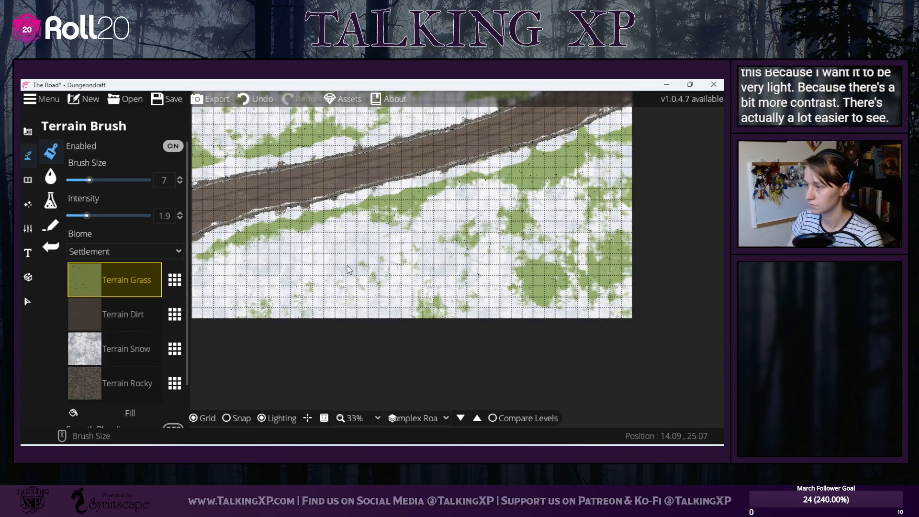
pyautogui.moveTo(348, 269)
pyautogui.mouseDown()
pyautogui.moveTo(328, 246)
pyautogui.moveTo(203, 309)
pyautogui.moveTo(230, 304)
pyautogui.moveTo(211, 297)
pyautogui.moveTo(218, 280)
pyautogui.moveTo(206, 288)
pyautogui.moveTo(421, 314)
pyautogui.moveTo(353, 247)
pyautogui.moveTo(440, 235)
pyautogui.moveTo(441, 217)
pyautogui.moveTo(502, 316)
pyautogui.moveTo(363, 279)
pyautogui.moveTo(358, 469)
pyautogui.mouseUp()
pyautogui.moveTo(428, 299); pyautogui.dragTo(421, 283)
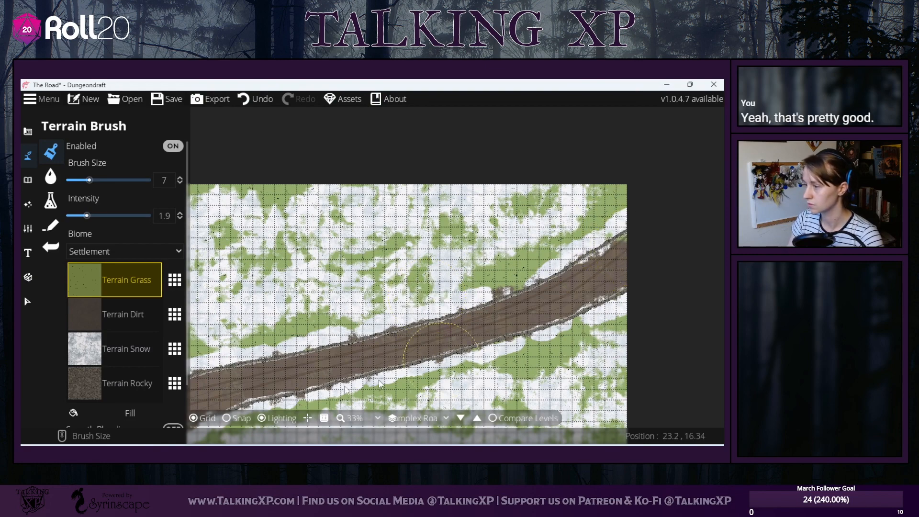
# - Replace the Terrain Snow texture with Terrain Dry Grass
pyautogui.click(106, 329)
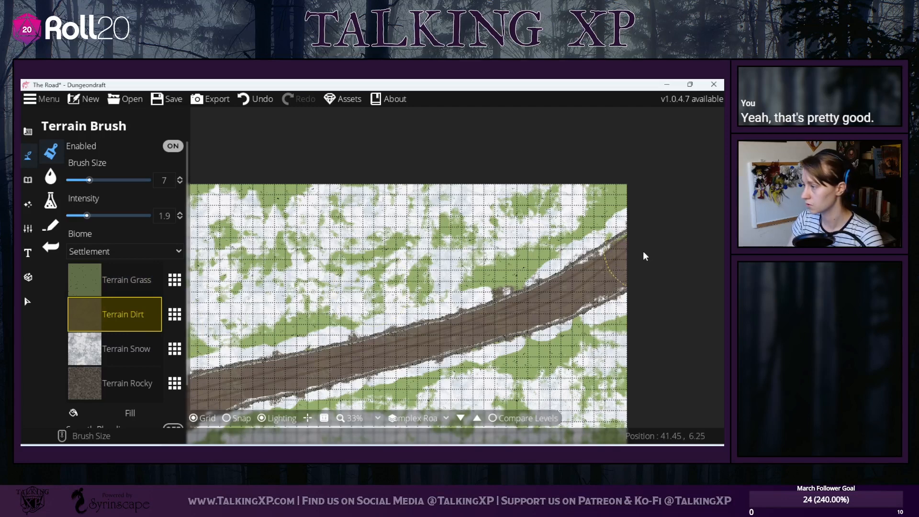
pyautogui.click(134, 293)
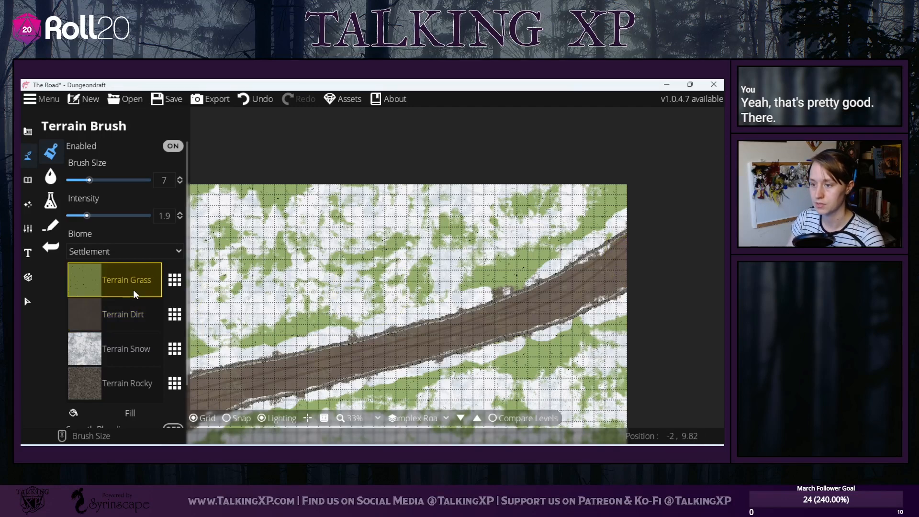
pyautogui.click(127, 352)
pyautogui.click(174, 349)
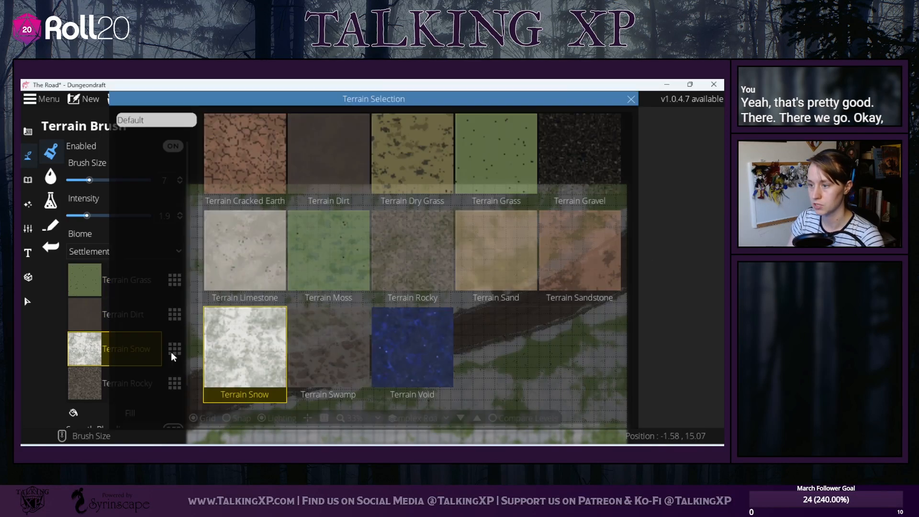
pyautogui.click(438, 181)
pyautogui.moveTo(690, 262); pyautogui.dragTo(662, 287)
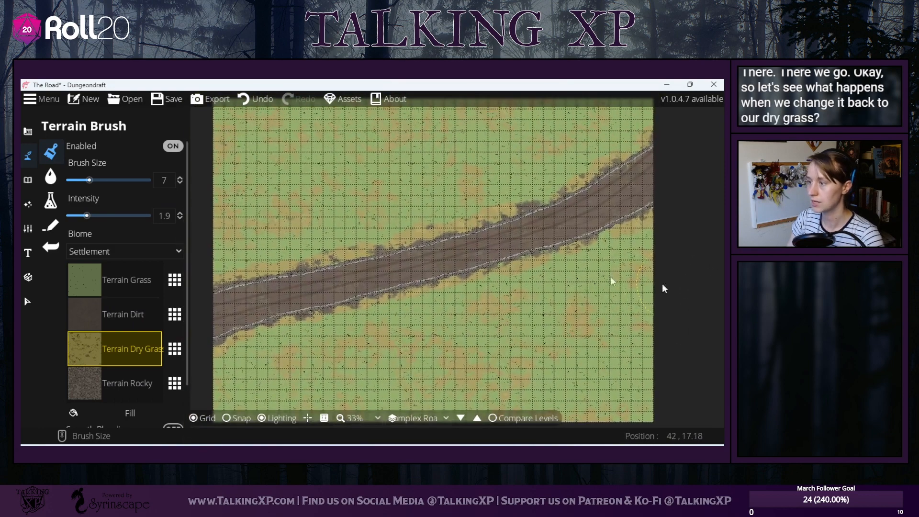
# - Replace the Terrain Rocky texture with Terrain Gravel
pyautogui.click(137, 375)
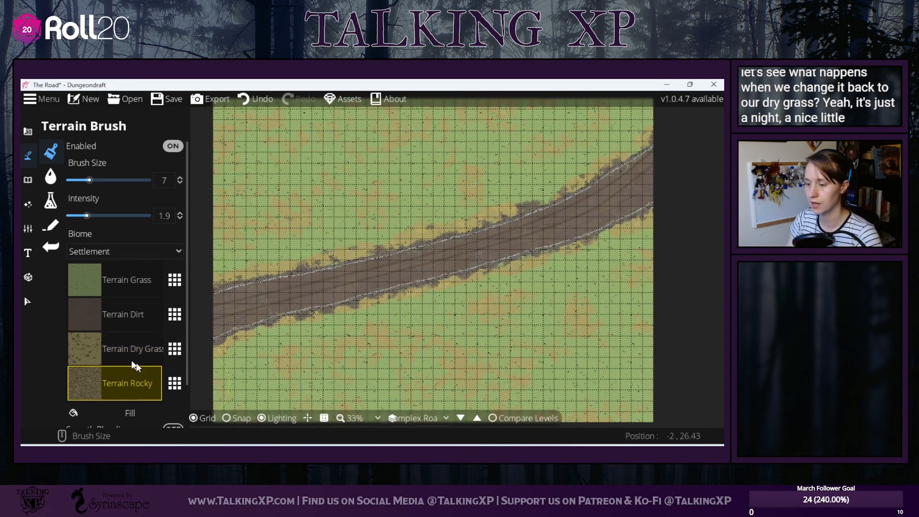
pyautogui.click(143, 317)
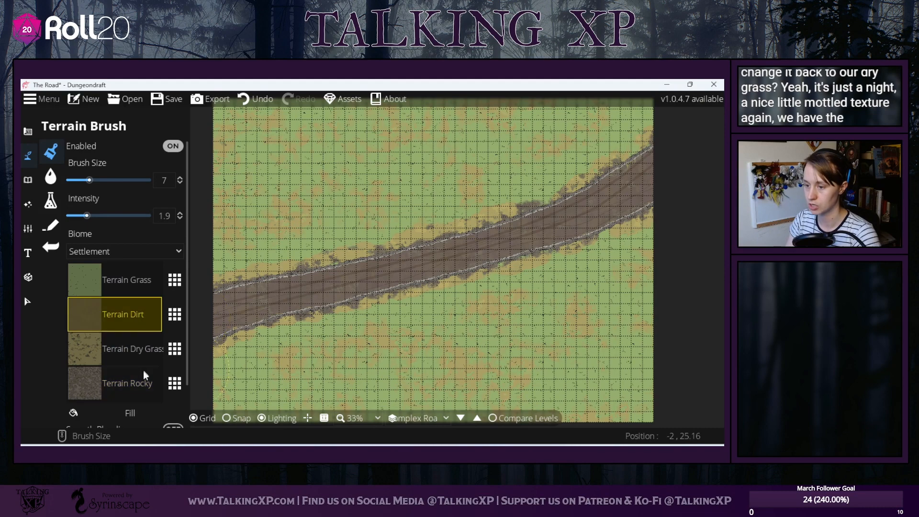
pyautogui.click(142, 371)
pyautogui.click(175, 383)
pyautogui.click(570, 203)
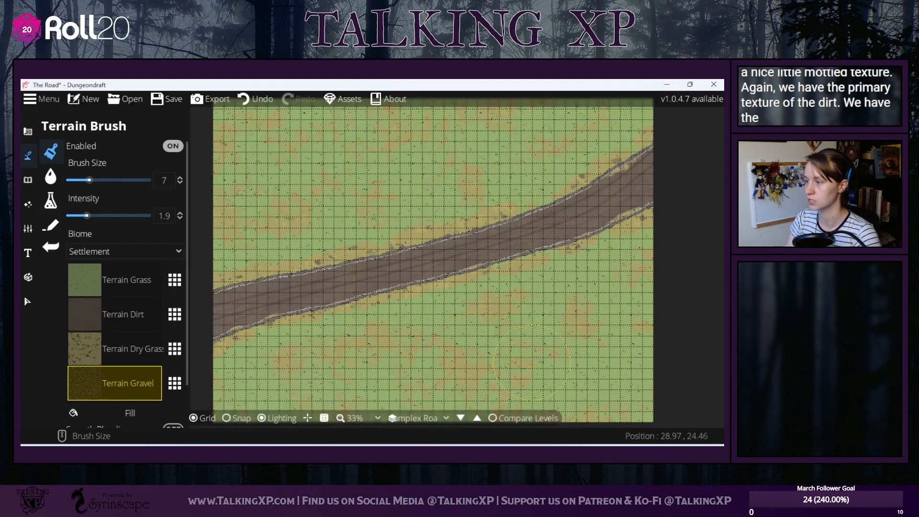
pyautogui.click(176, 386)
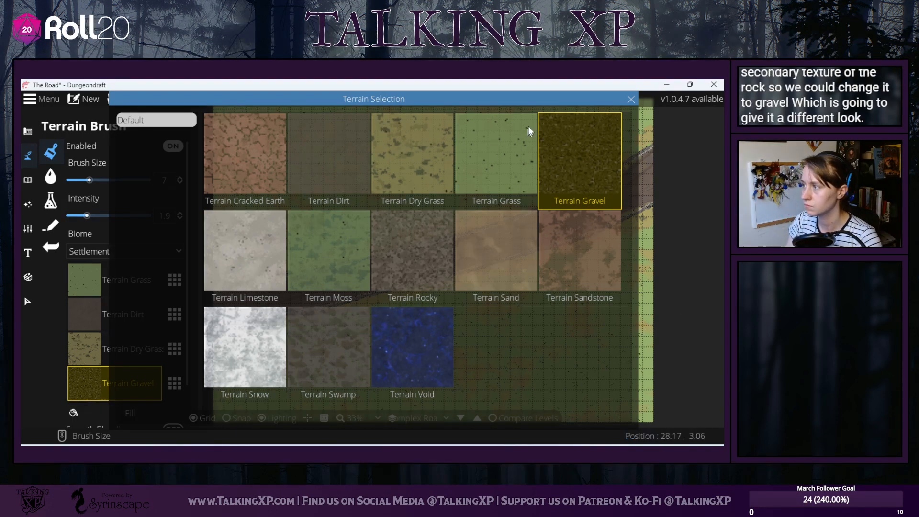
pyautogui.click(631, 99)
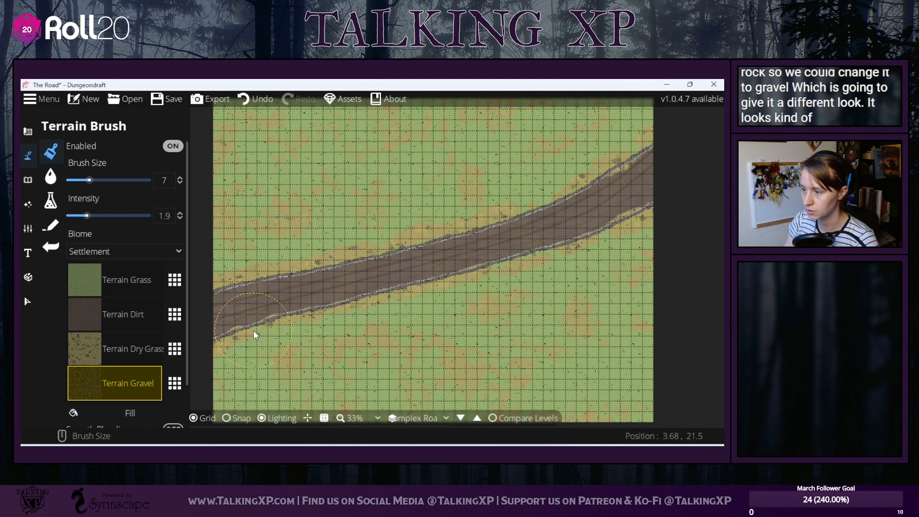
# - Set the brush size to 9 and dab Terrain Gravel over the left end of the road and its edges
pyautogui.scroll(5, 254, 332)
pyautogui.scroll(-3, 254, 331)
pyautogui.scroll(4, 254, 331)
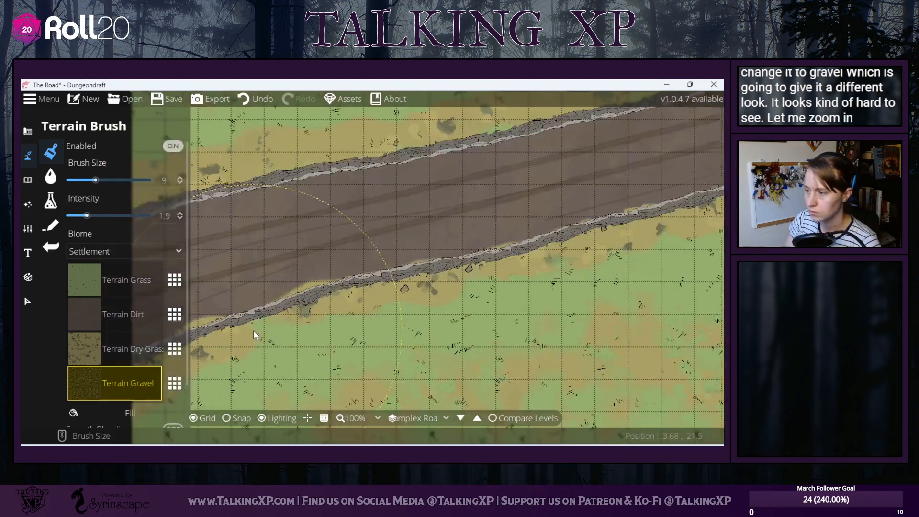
pyautogui.moveTo(254, 332); pyautogui.dragTo(345, 304)
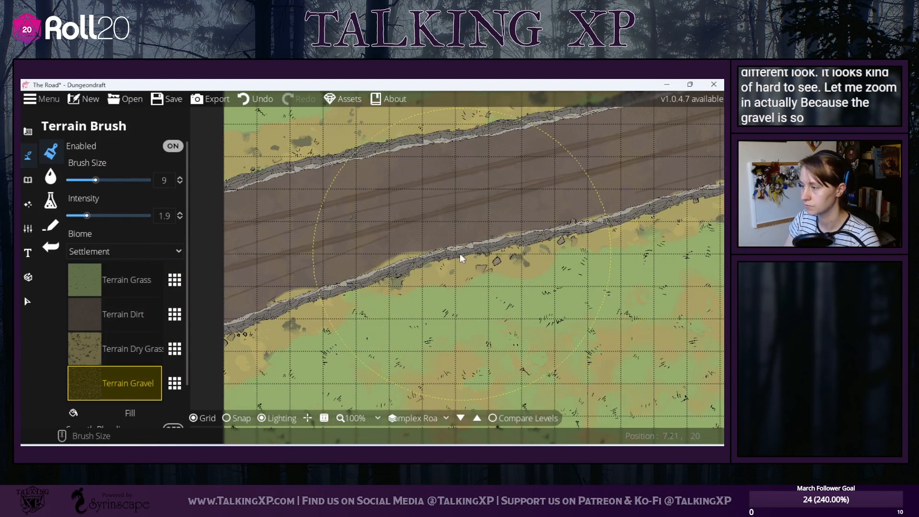
pyautogui.moveTo(460, 254); pyautogui.dragTo(257, 325)
pyautogui.moveTo(293, 154)
pyautogui.mouseDown()
pyautogui.moveTo(331, 173)
pyautogui.moveTo(392, 164)
pyautogui.mouseUp()
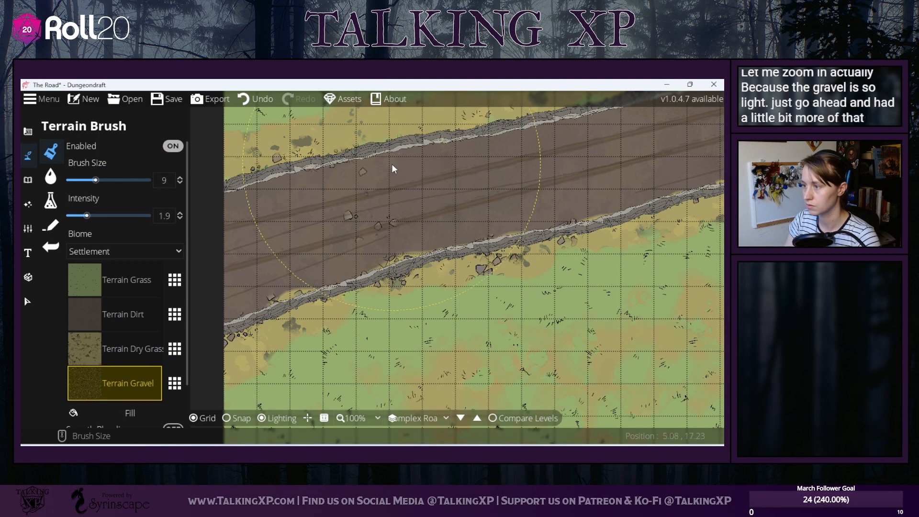
pyautogui.moveTo(266, 175); pyautogui.dragTo(254, 182)
# - Dab Terrain Gravel lightly along the rest of the road and its edges up to the map's right side
pyautogui.moveTo(554, 151)
pyautogui.mouseDown()
pyautogui.moveTo(480, 227)
pyautogui.moveTo(401, 251)
pyautogui.moveTo(348, 220)
pyautogui.moveTo(436, 223)
pyautogui.moveTo(533, 249)
pyautogui.moveTo(646, 219)
pyautogui.moveTo(502, 268)
pyautogui.mouseUp()
pyautogui.click(402, 251)
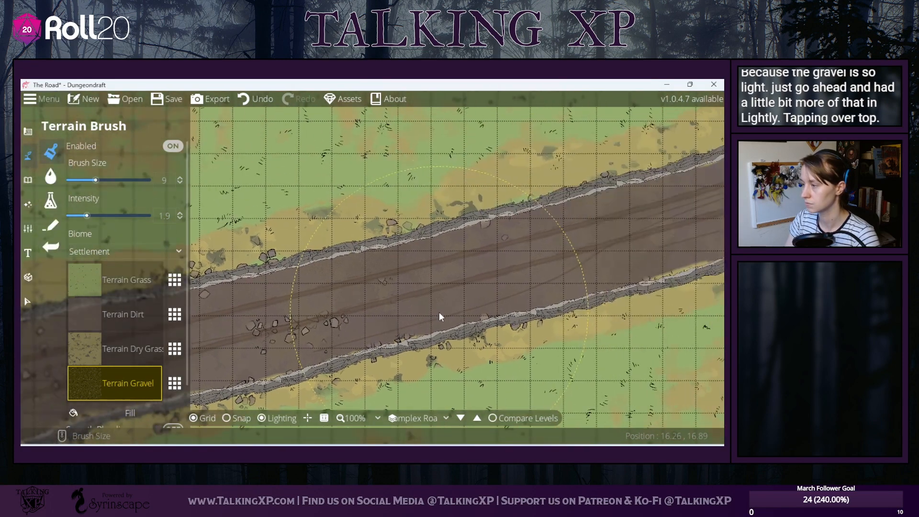
pyautogui.moveTo(439, 312)
pyautogui.mouseDown()
pyautogui.moveTo(498, 279)
pyautogui.moveTo(668, 224)
pyautogui.moveTo(594, 254)
pyautogui.moveTo(489, 272)
pyautogui.moveTo(576, 244)
pyautogui.mouseUp()
pyautogui.moveTo(634, 222)
pyautogui.mouseDown()
pyautogui.moveTo(601, 261)
pyautogui.moveTo(466, 294)
pyautogui.moveTo(568, 254)
pyautogui.mouseUp()
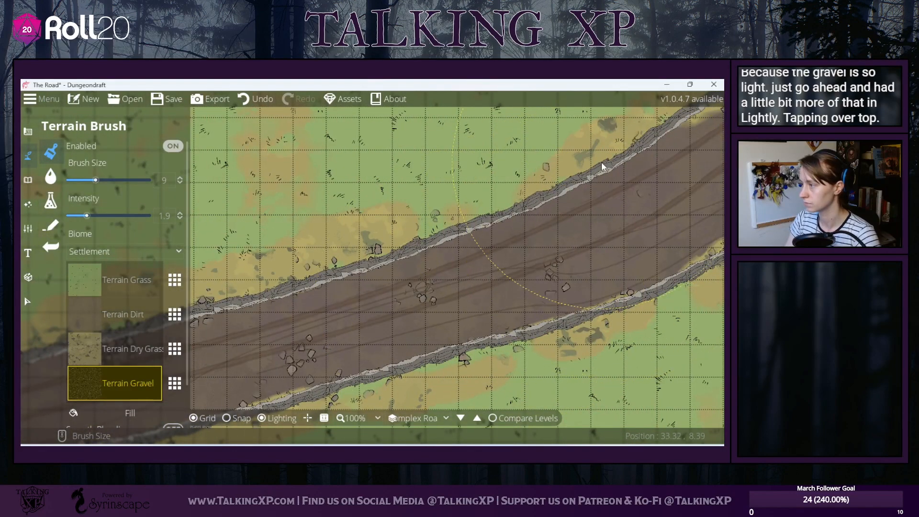
pyautogui.moveTo(603, 166)
pyautogui.mouseDown()
pyautogui.moveTo(576, 177)
pyautogui.moveTo(689, 222)
pyautogui.moveTo(556, 294)
pyautogui.mouseUp()
pyautogui.moveTo(513, 315)
pyautogui.mouseDown()
pyautogui.moveTo(578, 254)
pyautogui.moveTo(629, 244)
pyautogui.mouseUp()
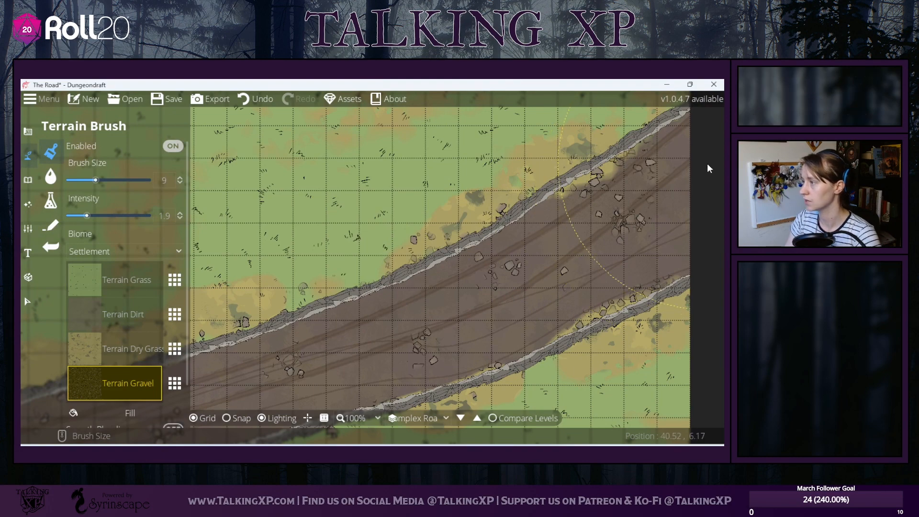
# - Replace the Terrain Gravel texture with Terrain Rocky along the road and its edges
pyautogui.moveTo(597, 227); pyautogui.dragTo(671, 160)
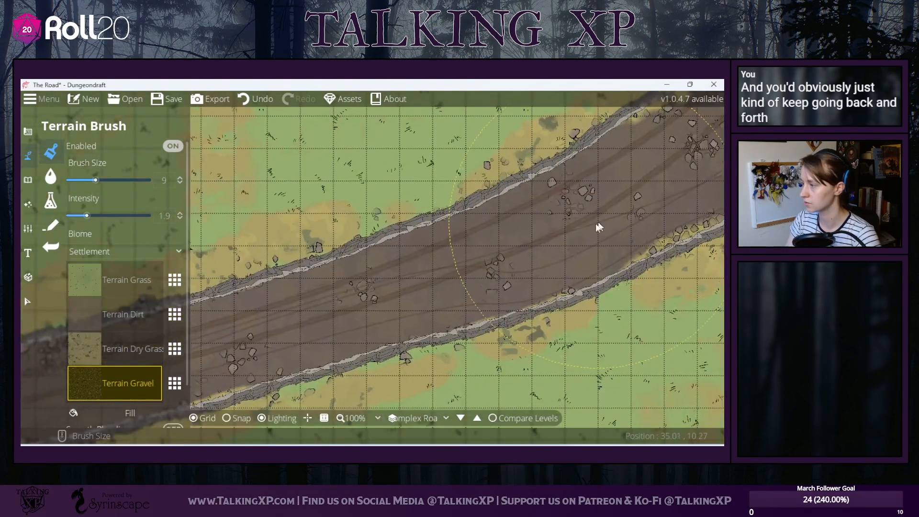
pyautogui.moveTo(326, 336)
pyautogui.mouseDown()
pyautogui.moveTo(486, 255)
pyautogui.moveTo(287, 270)
pyautogui.mouseUp()
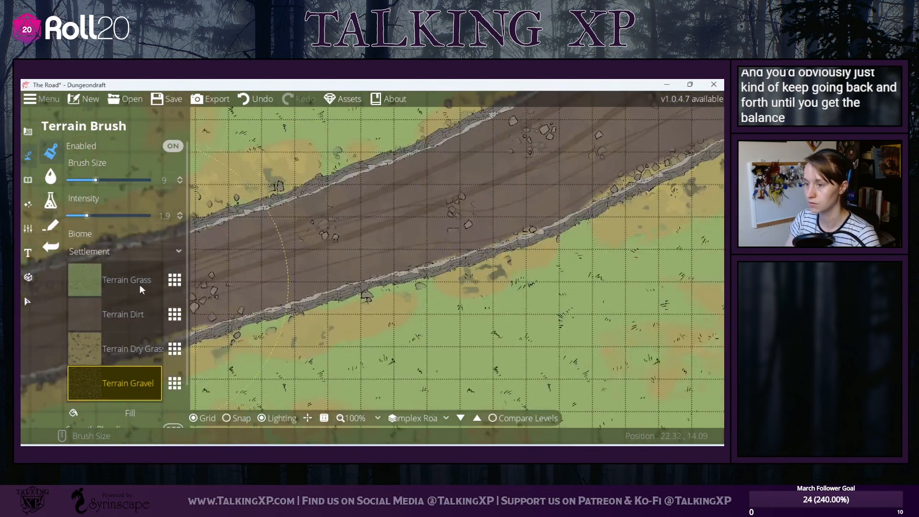
pyautogui.click(122, 315)
pyautogui.click(115, 355)
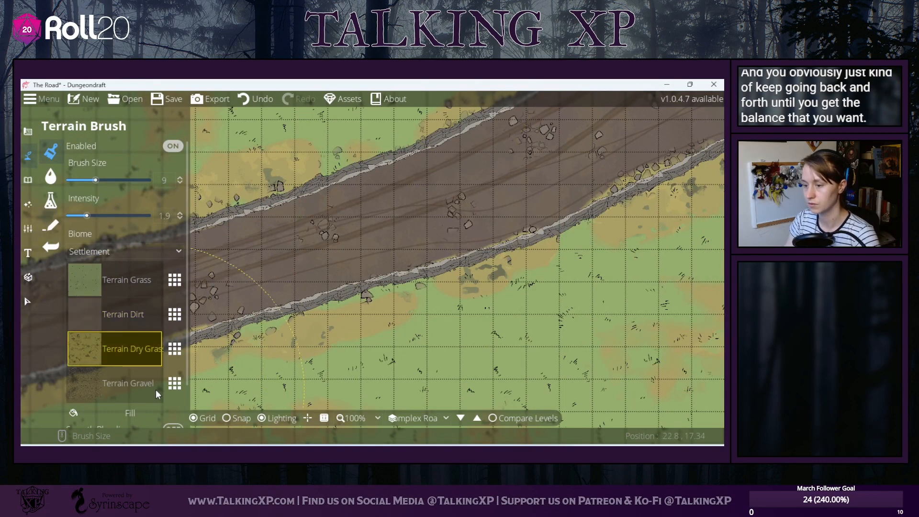
pyautogui.click(156, 390)
pyautogui.click(173, 384)
pyautogui.click(405, 235)
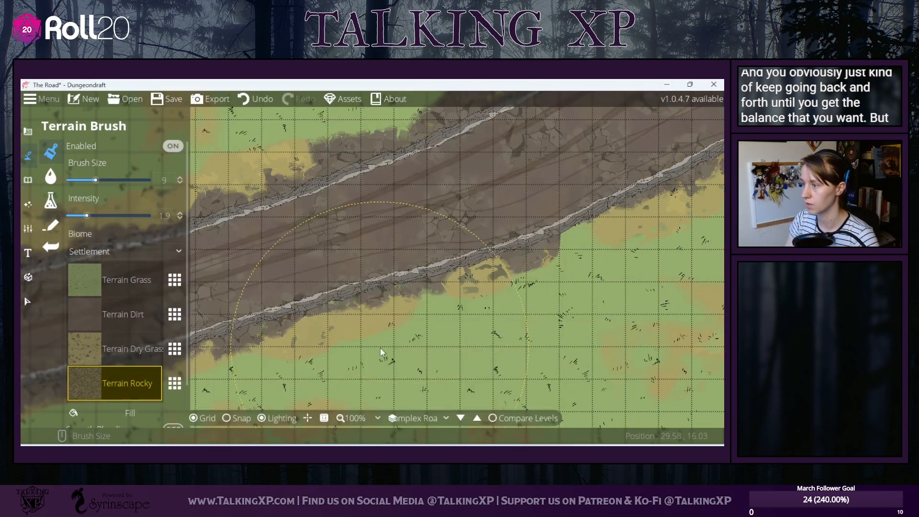
pyautogui.scroll(-6, 422, 309)
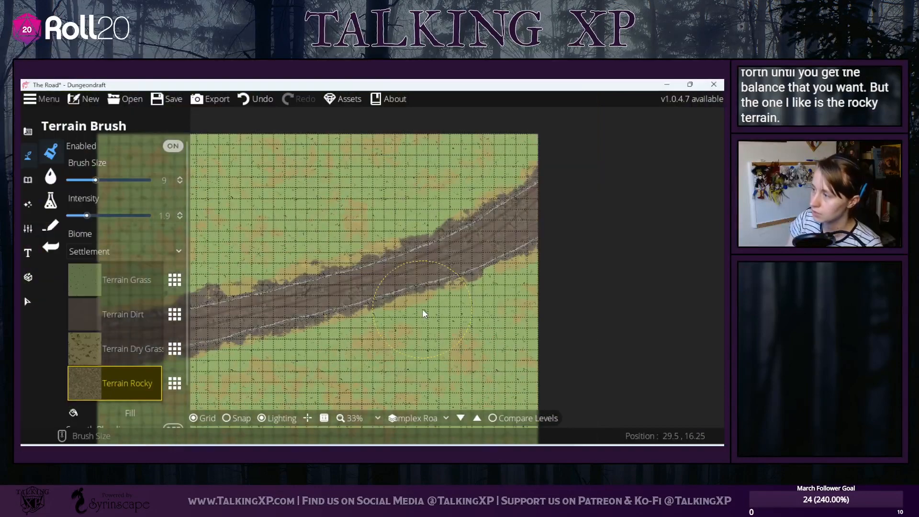
pyautogui.moveTo(411, 328); pyautogui.dragTo(547, 284)
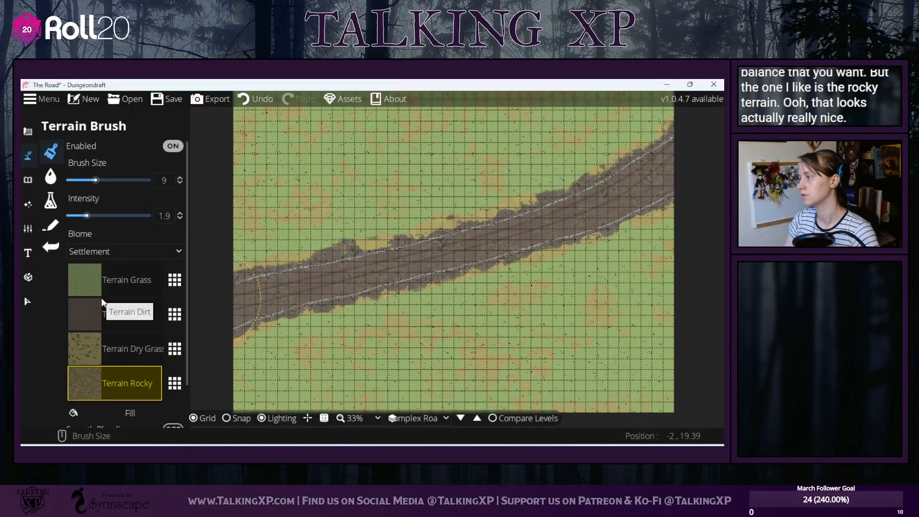
# - Set the brush size to 11 and dab some Terrain Dirt back over the rocky road
pyautogui.click(124, 317)
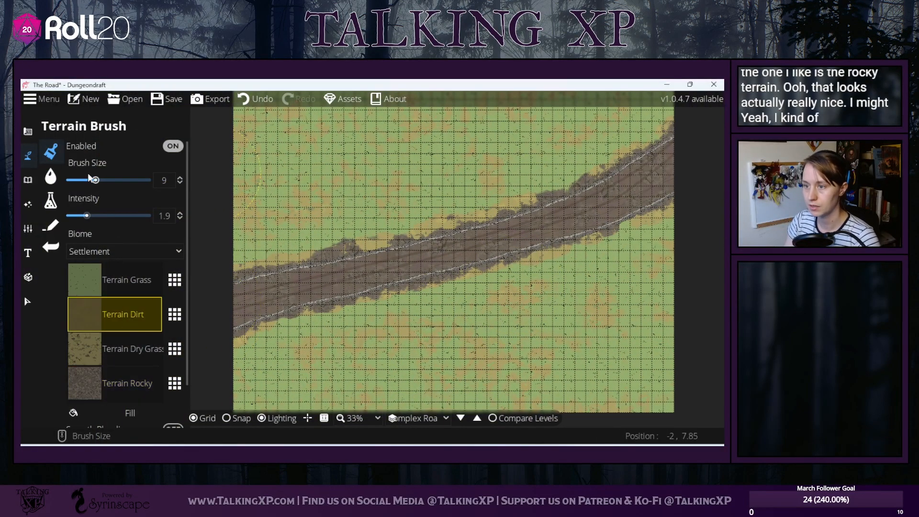
pyautogui.moveTo(90, 178); pyautogui.dragTo(85, 179)
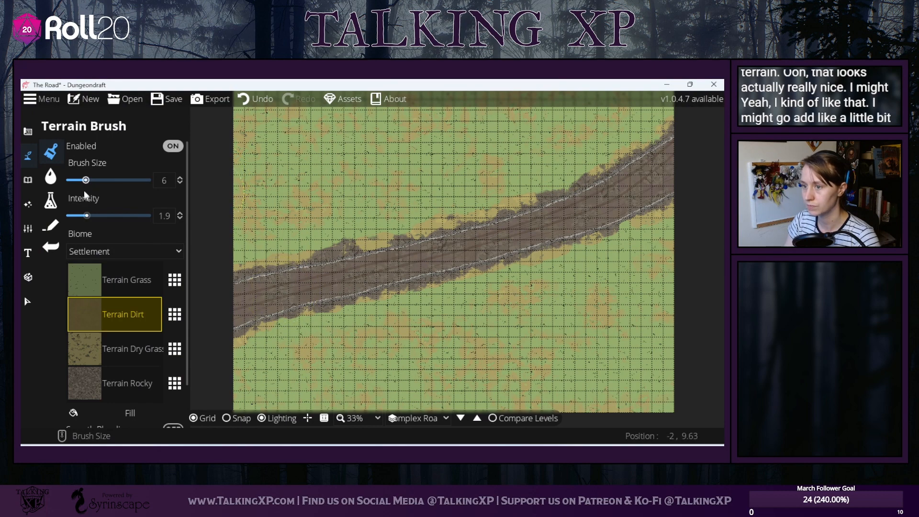
pyautogui.click(80, 182)
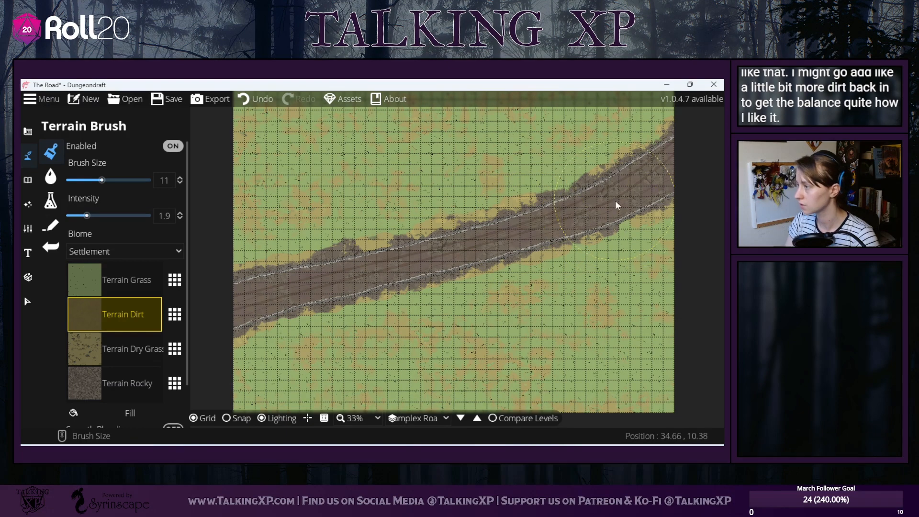
pyautogui.moveTo(282, 272); pyautogui.dragTo(304, 272)
pyautogui.scroll(-1, 287, 355)
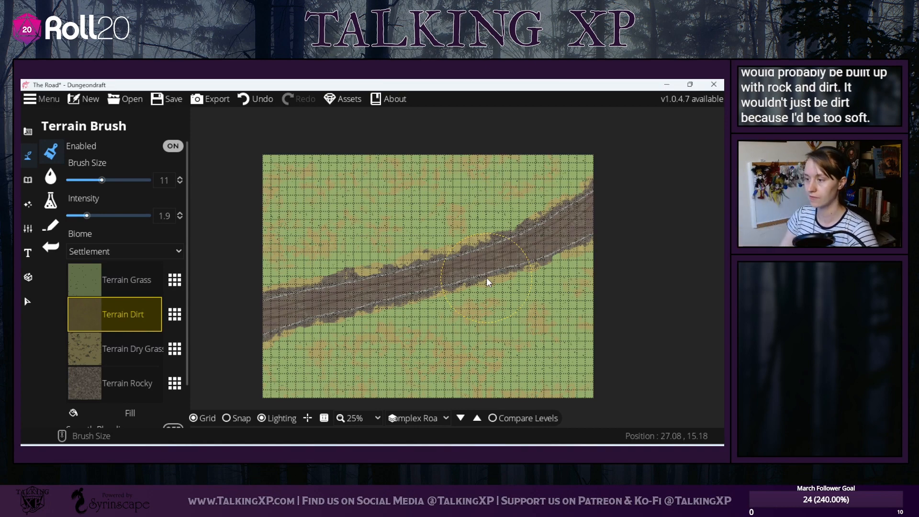
pyautogui.scroll(1, 659, 341)
pyautogui.moveTo(652, 349)
pyautogui.mouseDown()
pyautogui.moveTo(620, 288)
pyautogui.moveTo(613, 316)
pyautogui.mouseUp()
pyautogui.scroll(-2, 625, 306)
pyautogui.scroll(1, 619, 289)
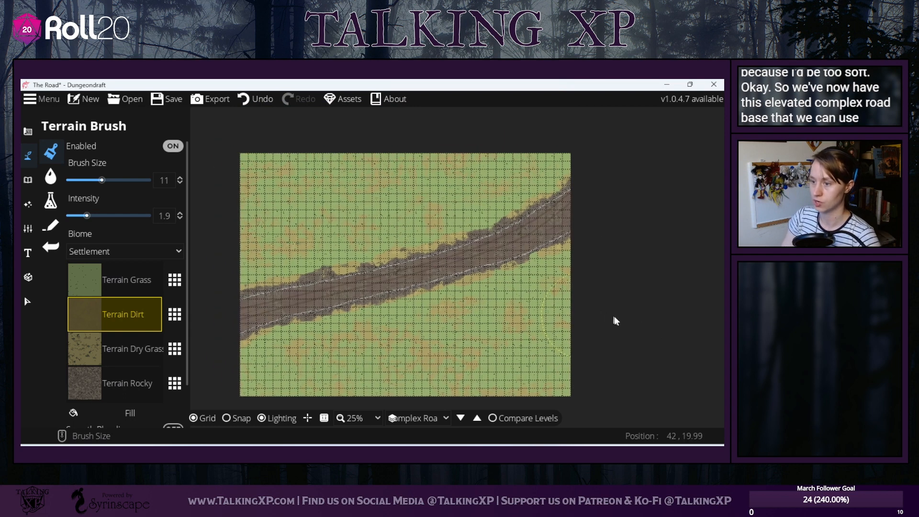
pyautogui.click(438, 421)
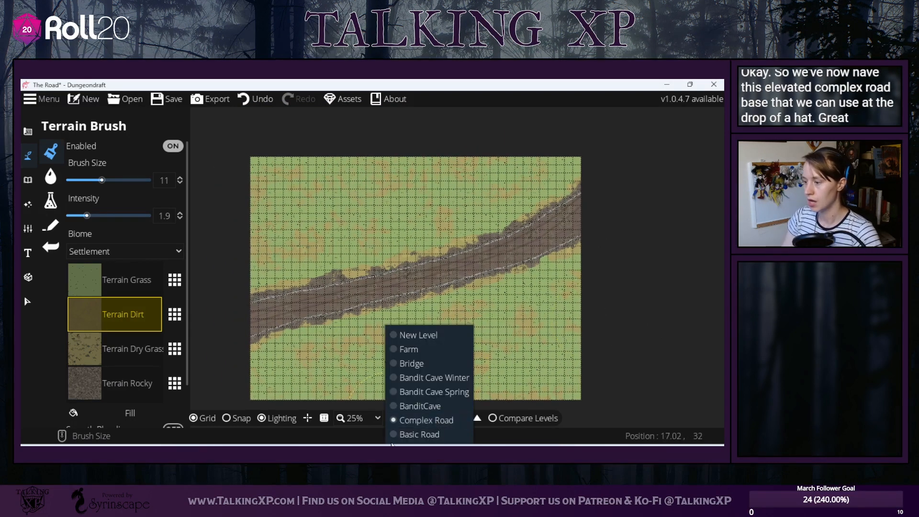
pyautogui.click(421, 421)
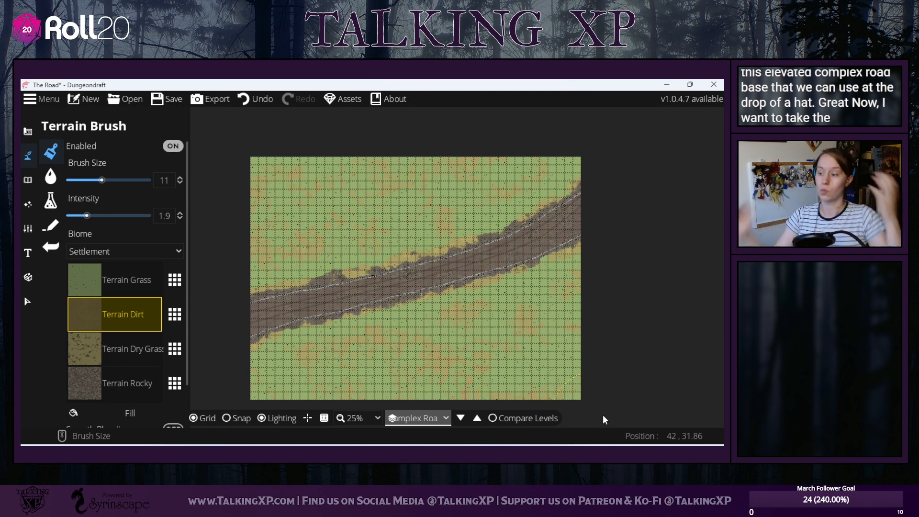
pyautogui.click(28, 301)
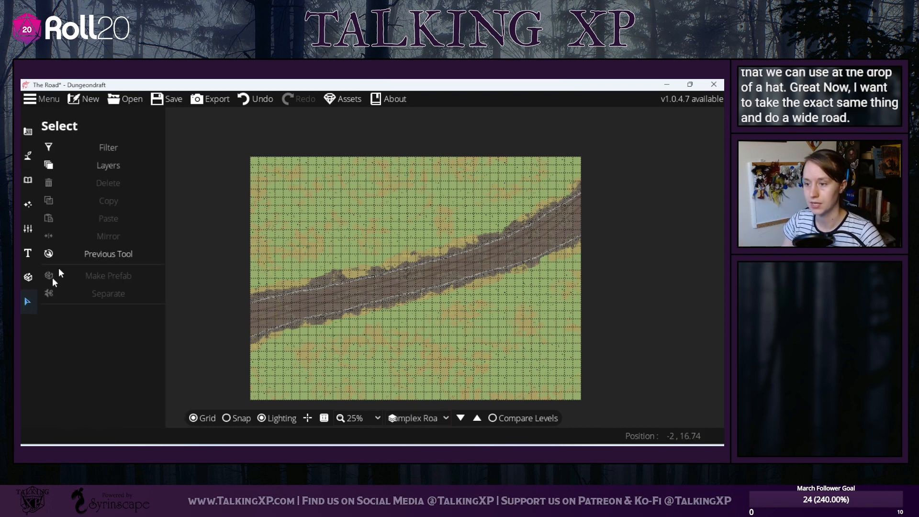
pyautogui.click(98, 165)
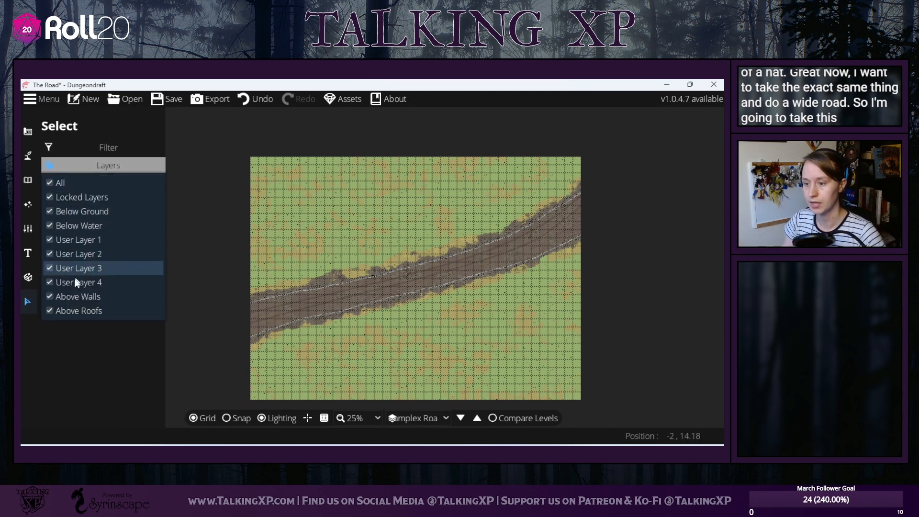
pyautogui.click(27, 274)
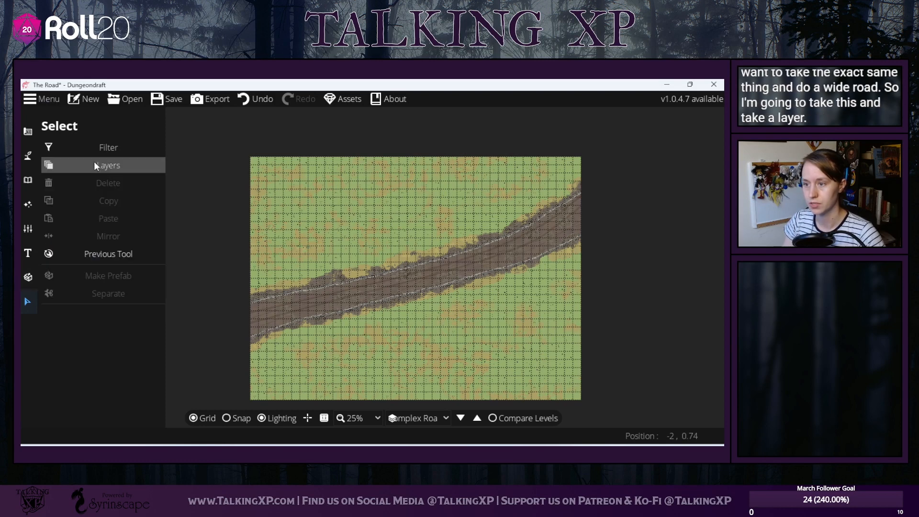
pyautogui.click(93, 162)
pyautogui.click(28, 276)
pyautogui.click(28, 277)
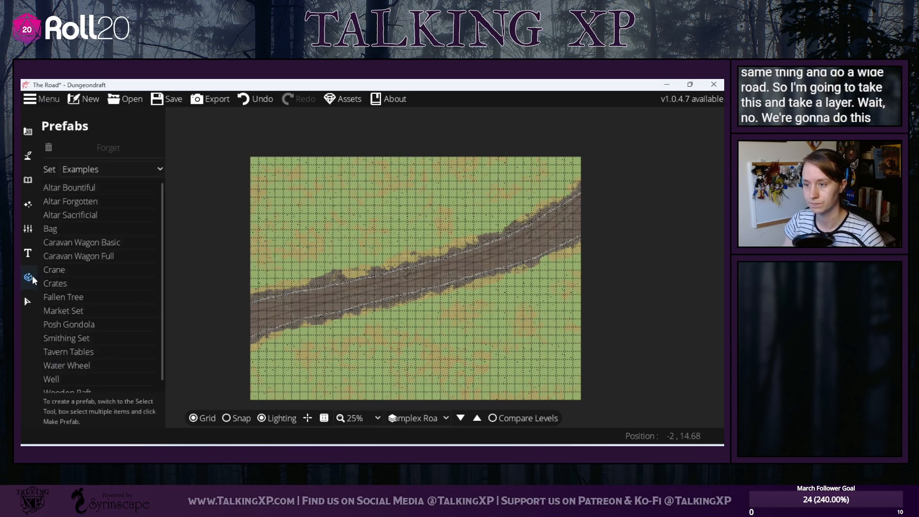
pyautogui.click(28, 254)
# - Create a new level labelled Wide as a clone of the Complex Road level and switch to it
pyautogui.click(29, 233)
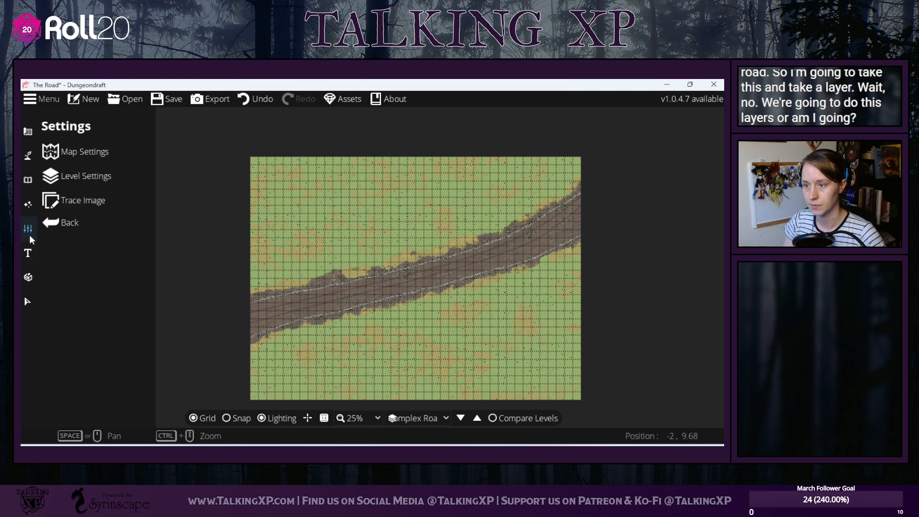
pyautogui.click(82, 173)
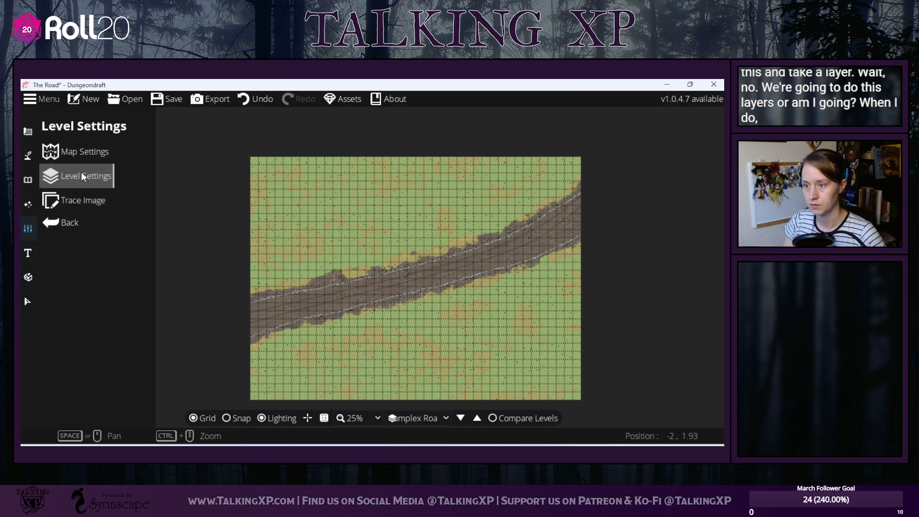
pyautogui.click(103, 148)
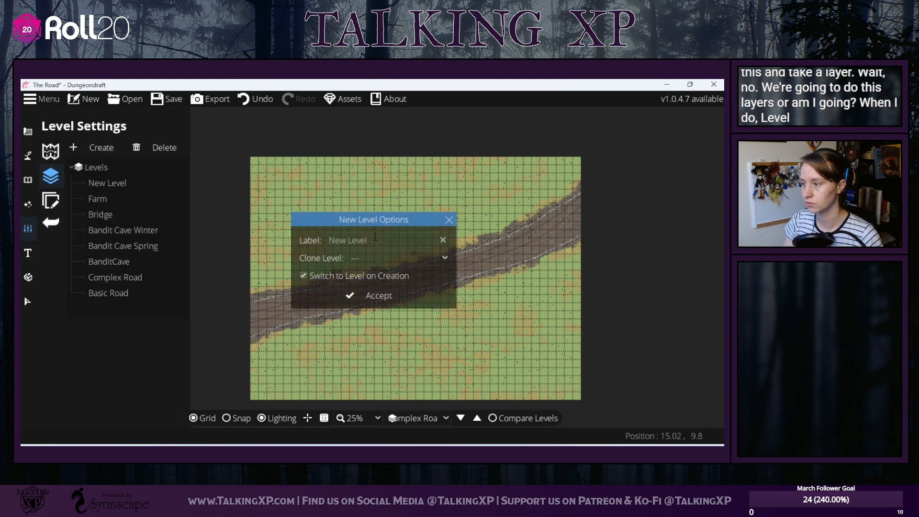
pyautogui.moveTo(385, 240); pyautogui.dragTo(319, 245)
pyautogui.write('Wi')
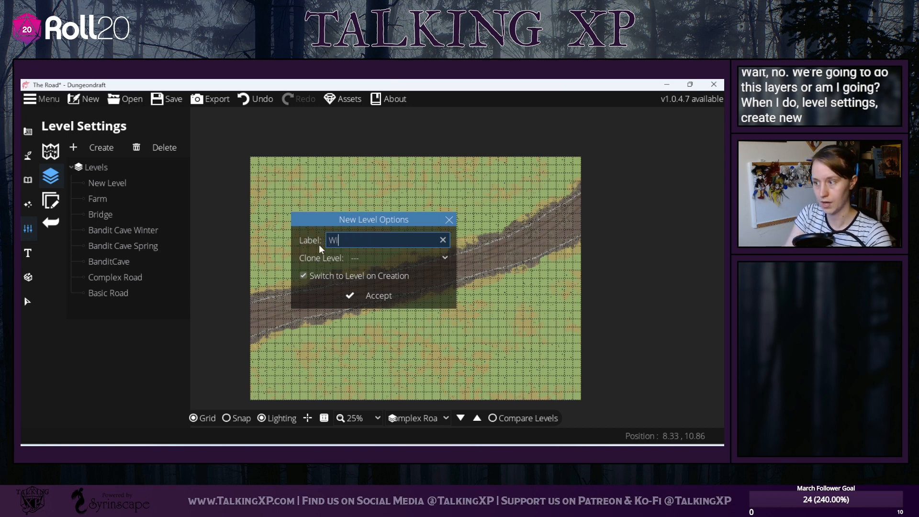
pyautogui.write('de')
pyautogui.click(370, 258)
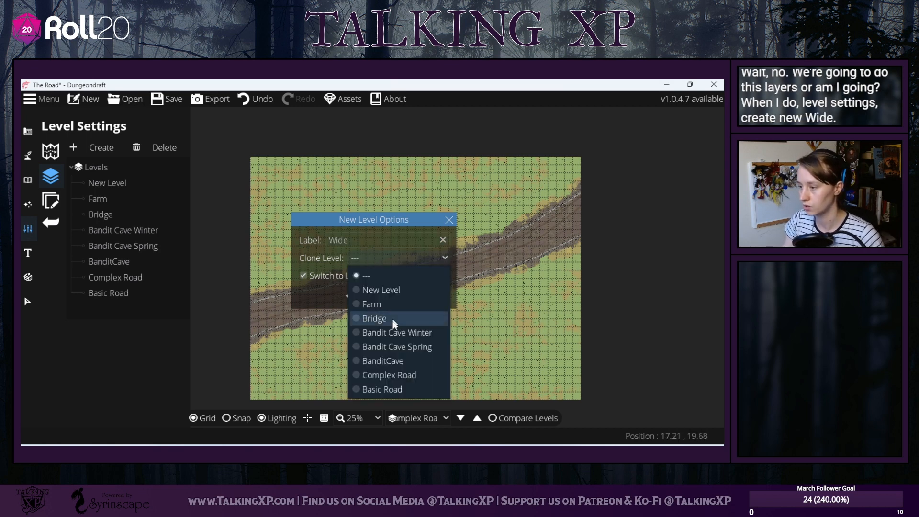
pyautogui.click(383, 375)
pyautogui.click(385, 295)
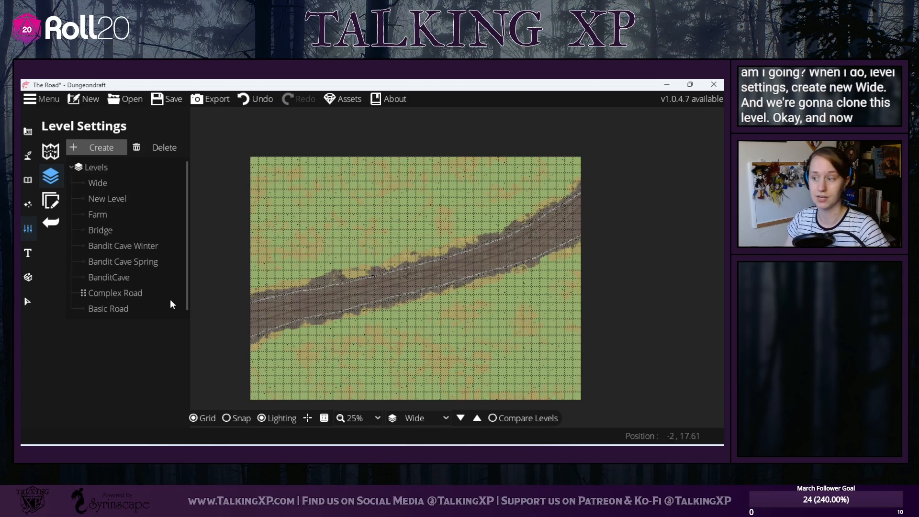
# - Select the paths along the road's lower edge and move them down about three grid squares to widen the road
pyautogui.click(25, 310)
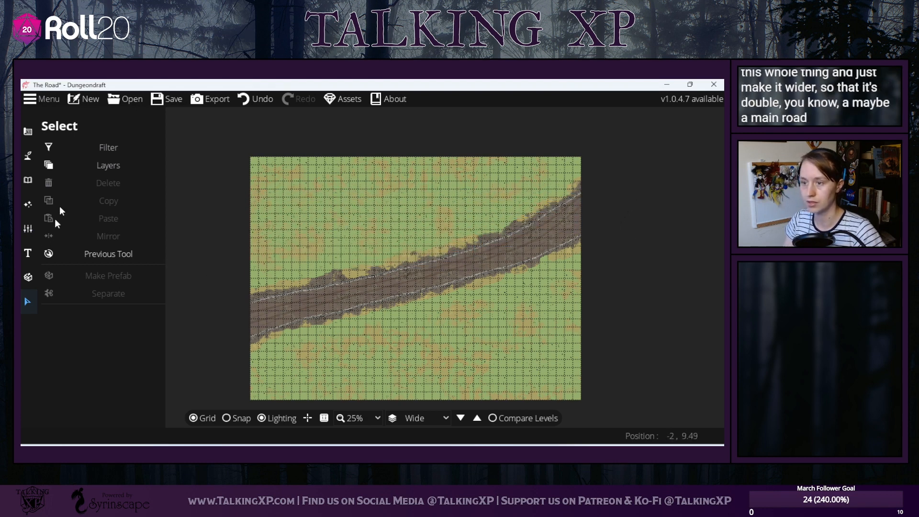
pyautogui.click(97, 167)
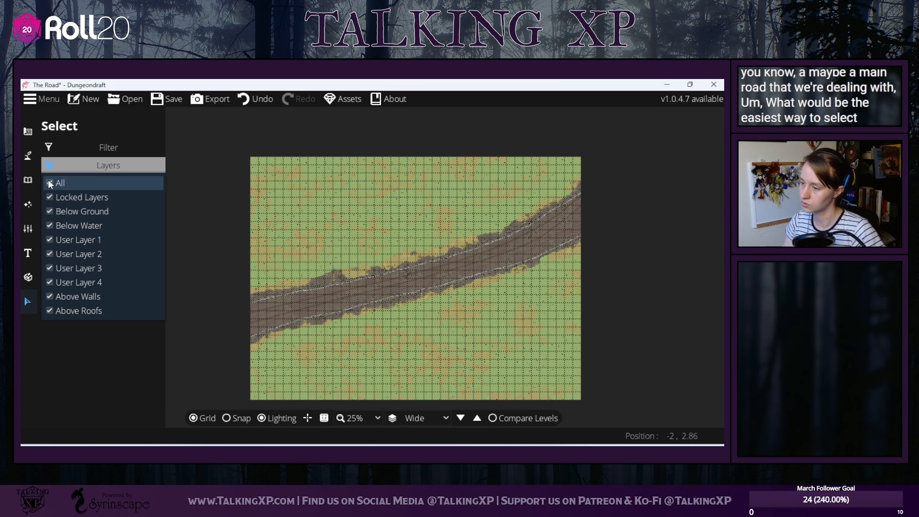
pyautogui.moveTo(247, 191); pyautogui.dragTo(605, 337)
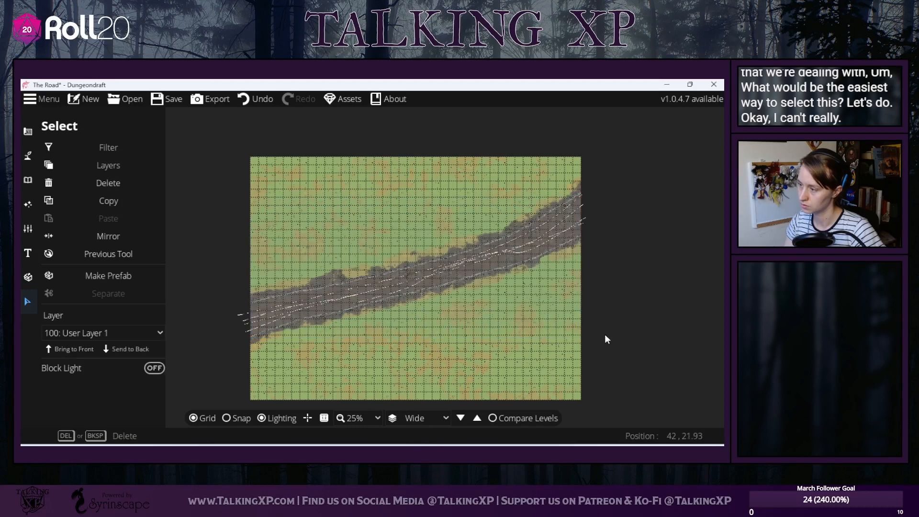
pyautogui.moveTo(621, 164); pyautogui.dragTo(207, 334)
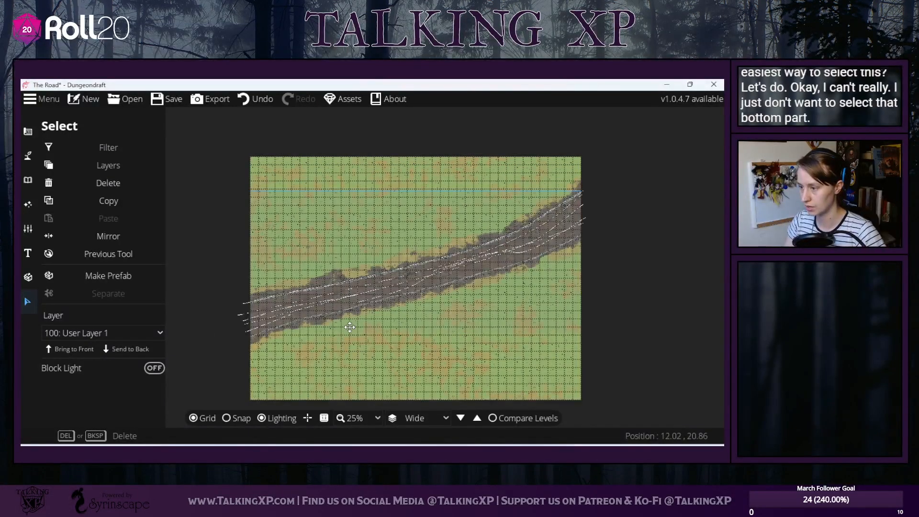
pyautogui.click(598, 317)
pyautogui.moveTo(582, 383); pyautogui.dragTo(230, 221)
pyautogui.moveTo(467, 278); pyautogui.dragTo(469, 305)
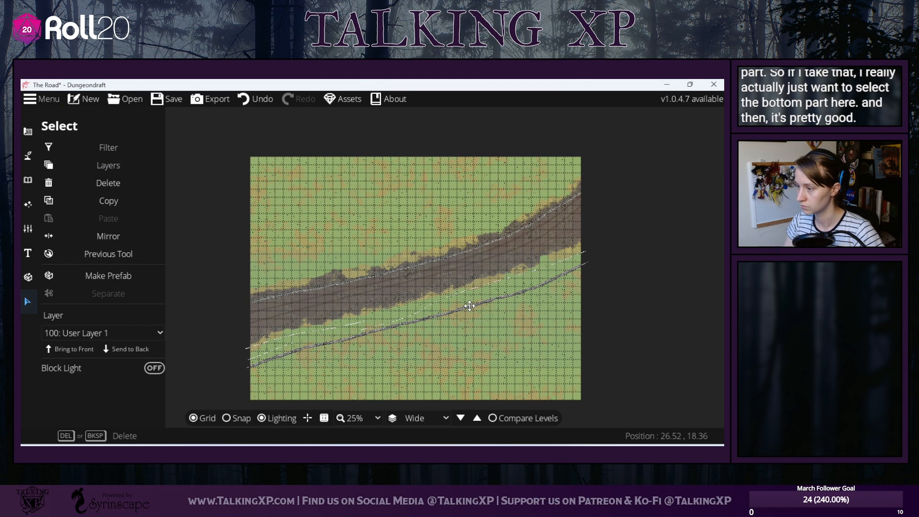
pyautogui.click(628, 332)
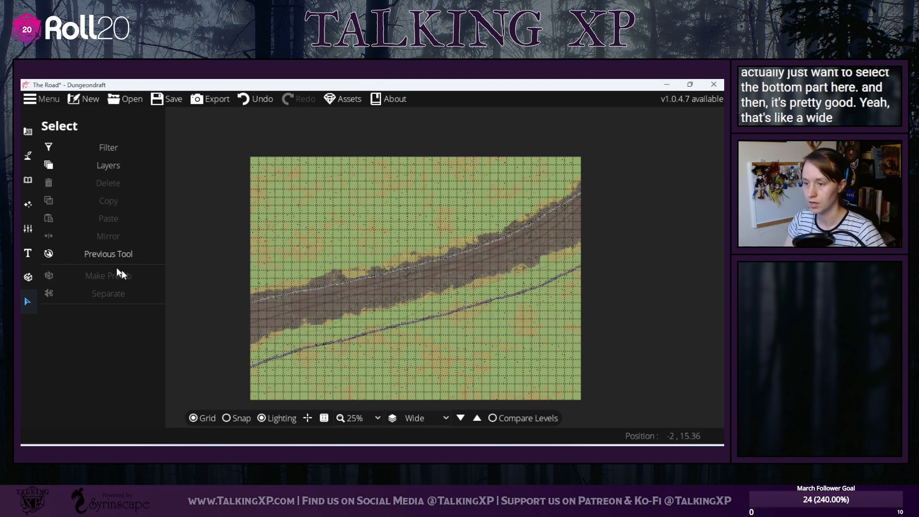
# - Fill the widened road down to its moved lower edge with Terrain Dirt, using brush size 8 and intensity 3.3
pyautogui.click(28, 131)
pyautogui.click(47, 182)
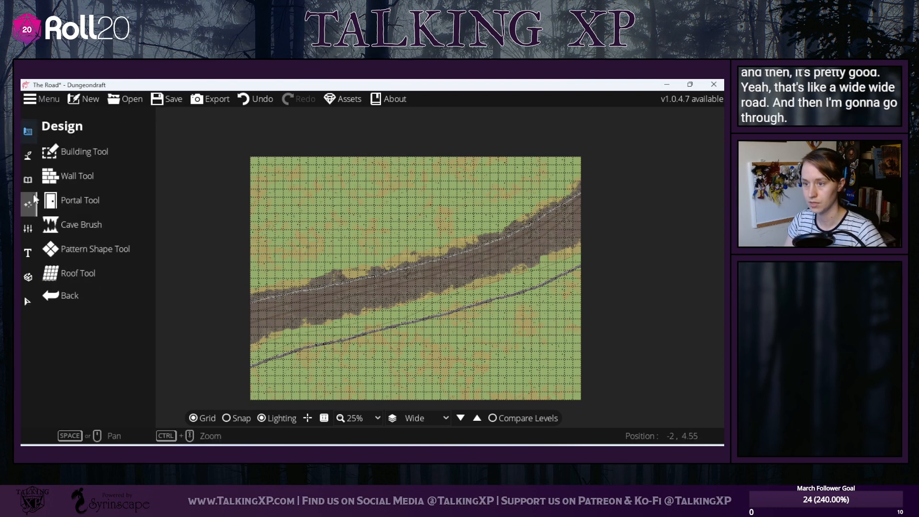
pyautogui.moveTo(28, 155)
pyautogui.click(68, 225)
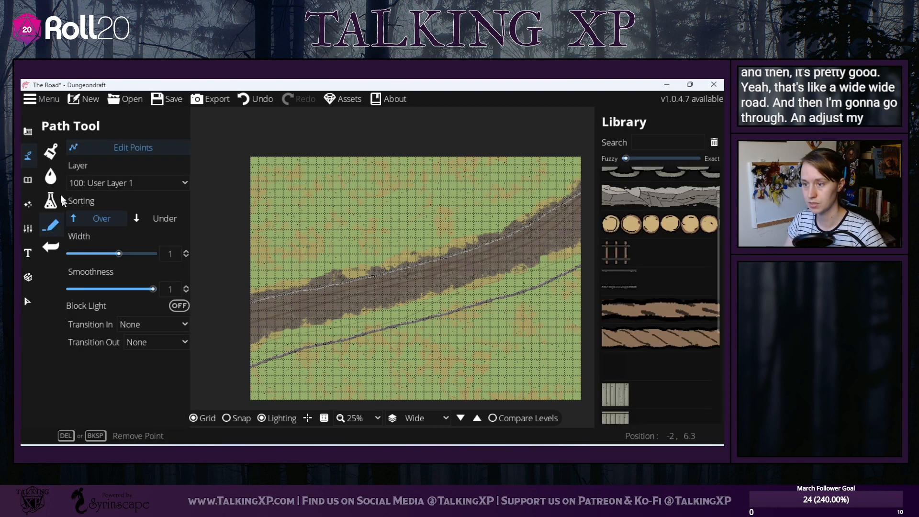
pyautogui.click(50, 151)
pyautogui.click(124, 314)
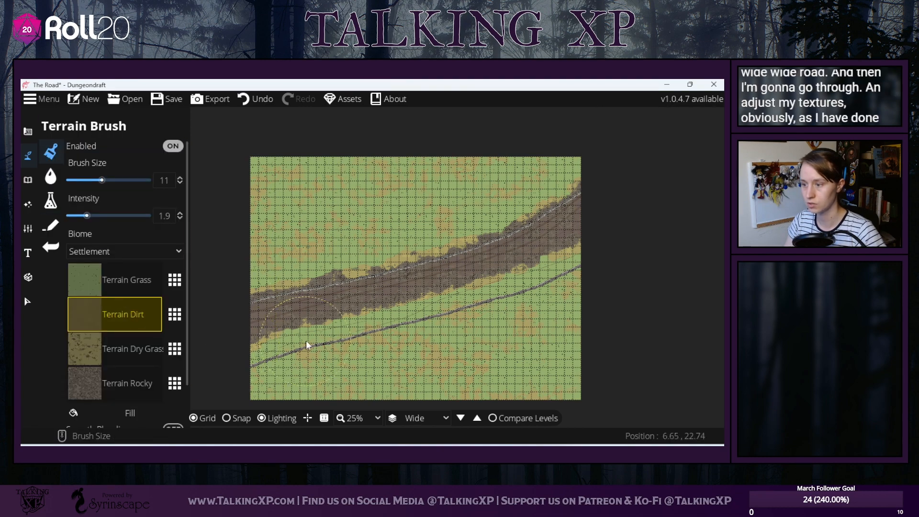
pyautogui.scroll(-2, 309, 338)
pyautogui.scroll(4, 309, 338)
pyautogui.scroll(-1, 318, 262)
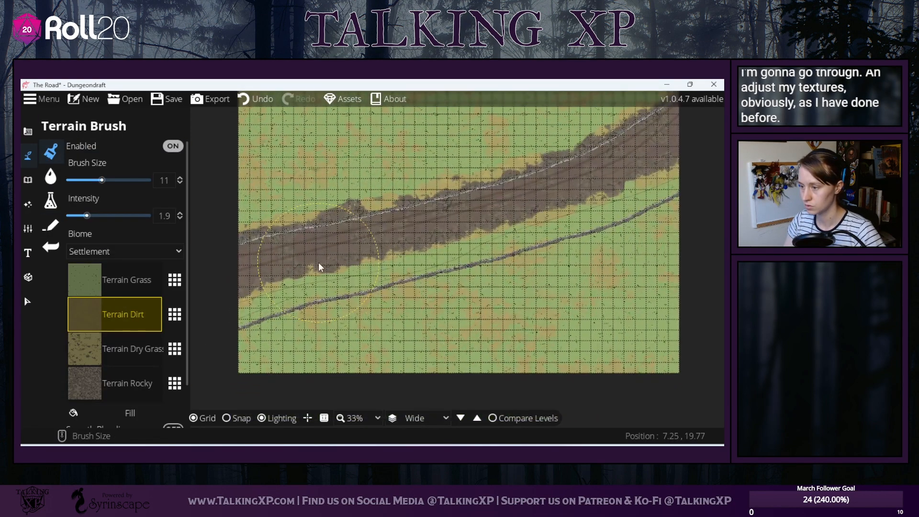
pyautogui.click(99, 215)
pyautogui.moveTo(91, 179); pyautogui.dragTo(92, 179)
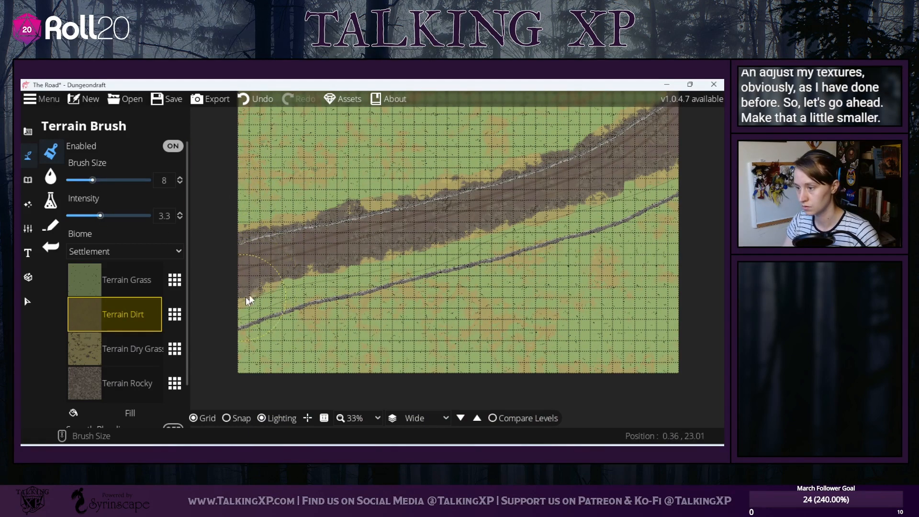
pyautogui.moveTo(280, 283)
pyautogui.mouseDown()
pyautogui.moveTo(376, 272)
pyautogui.moveTo(382, 261)
pyautogui.moveTo(372, 264)
pyautogui.moveTo(414, 249)
pyautogui.moveTo(383, 270)
pyautogui.moveTo(534, 221)
pyautogui.moveTo(517, 230)
pyautogui.moveTo(595, 217)
pyautogui.moveTo(682, 170)
pyautogui.mouseUp()
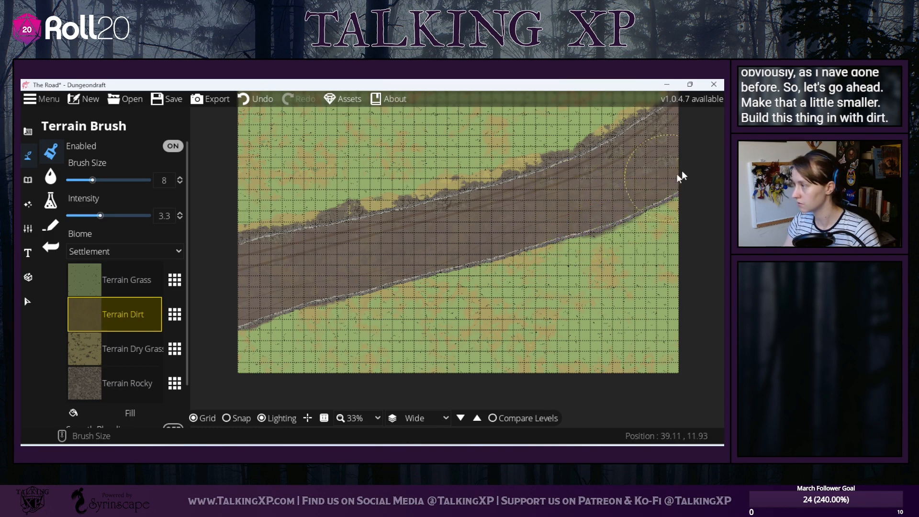
# - Measure the widened road's width at two places along its length with the ruler
pyautogui.click(324, 418)
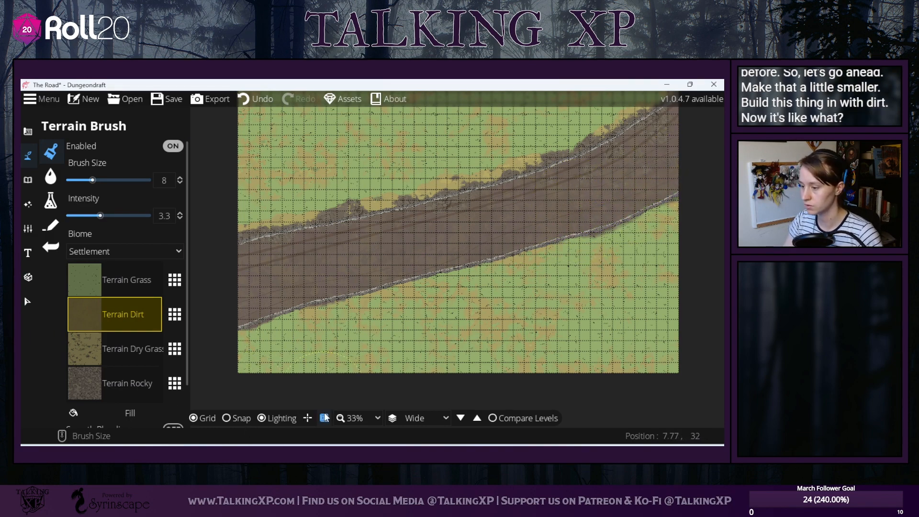
pyautogui.moveTo(336, 224); pyautogui.dragTo(362, 295)
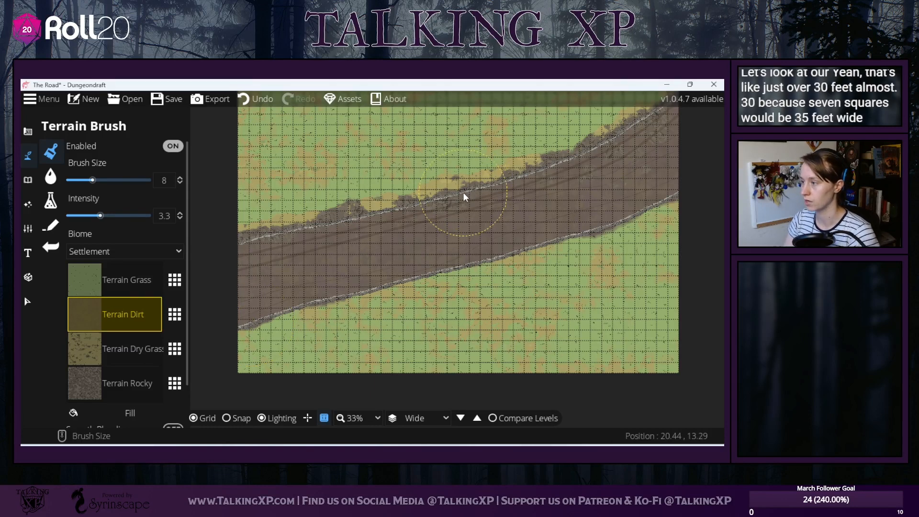
pyautogui.moveTo(463, 194); pyautogui.dragTo(486, 260)
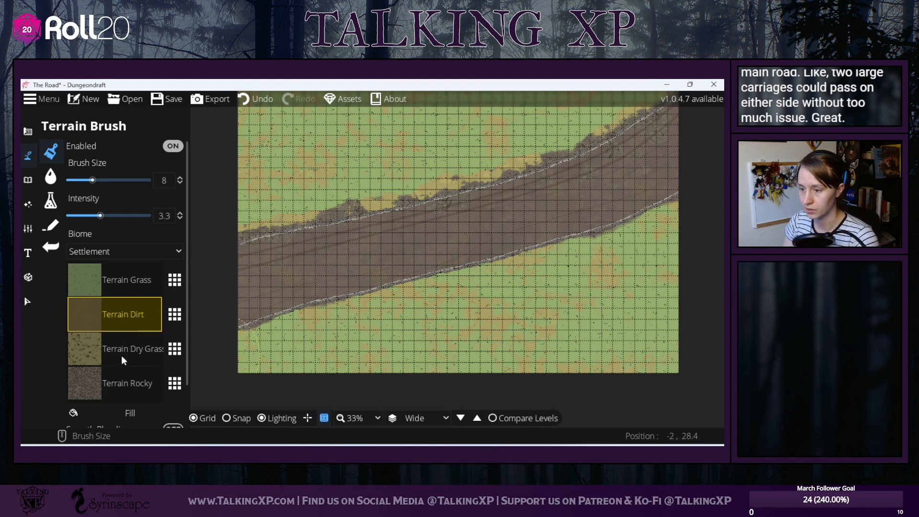
# - Paint Terrain Rocky along the widened road's lower edge, using brush size 8 and intensity 1.7
pyautogui.click(119, 383)
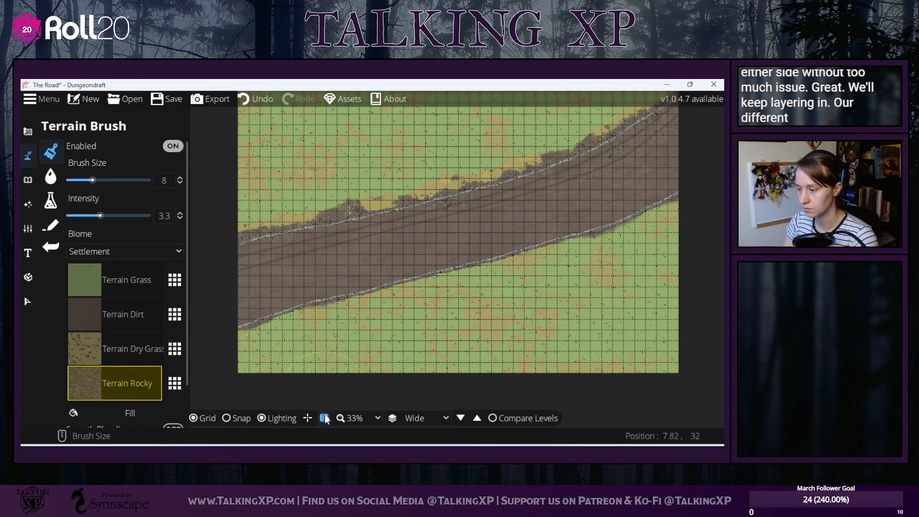
pyautogui.moveTo(239, 335); pyautogui.dragTo(320, 312)
pyautogui.click(258, 99)
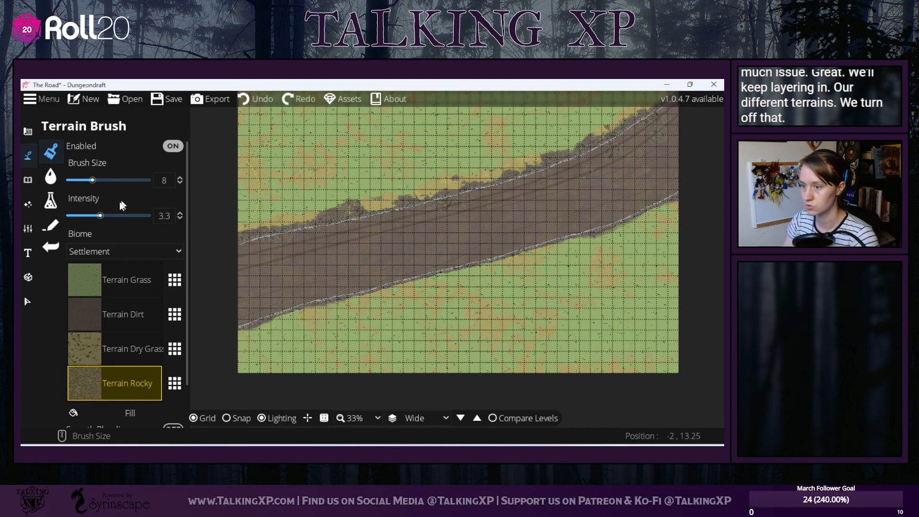
pyautogui.moveTo(91, 215); pyautogui.dragTo(85, 216)
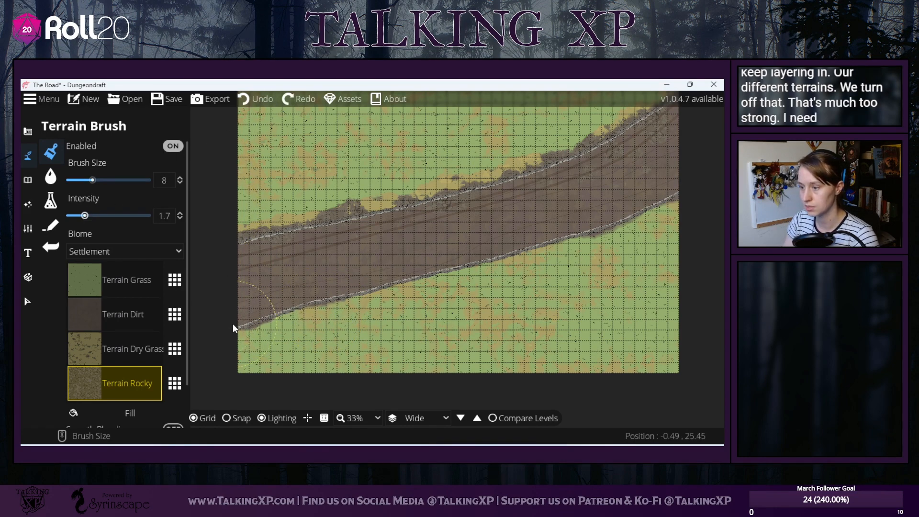
pyautogui.moveTo(242, 324)
pyautogui.mouseDown()
pyautogui.moveTo(268, 326)
pyautogui.moveTo(326, 301)
pyautogui.moveTo(429, 283)
pyautogui.moveTo(409, 282)
pyautogui.moveTo(469, 266)
pyautogui.mouseUp()
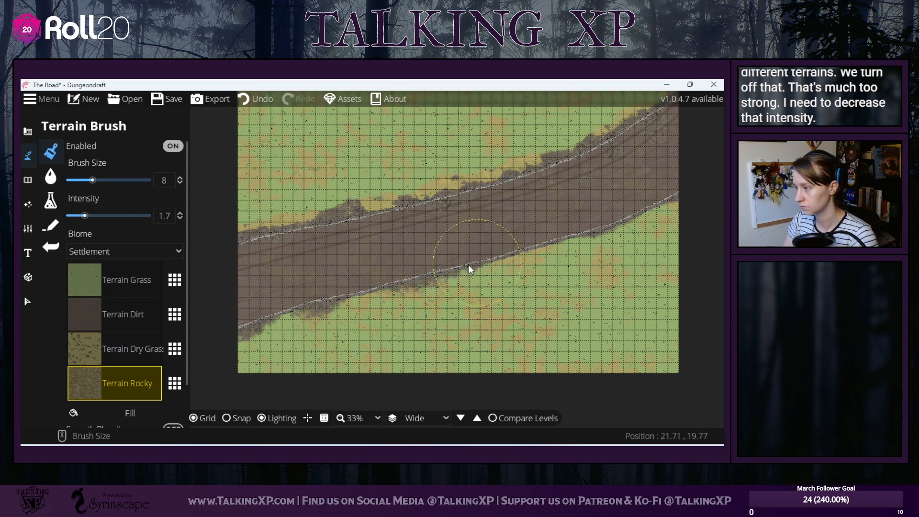
pyautogui.moveTo(571, 248)
pyautogui.mouseDown()
pyautogui.moveTo(606, 221)
pyautogui.moveTo(678, 203)
pyautogui.moveTo(671, 209)
pyautogui.moveTo(665, 201)
pyautogui.moveTo(681, 187)
pyautogui.moveTo(653, 209)
pyautogui.moveTo(583, 232)
pyautogui.moveTo(305, 300)
pyautogui.mouseUp()
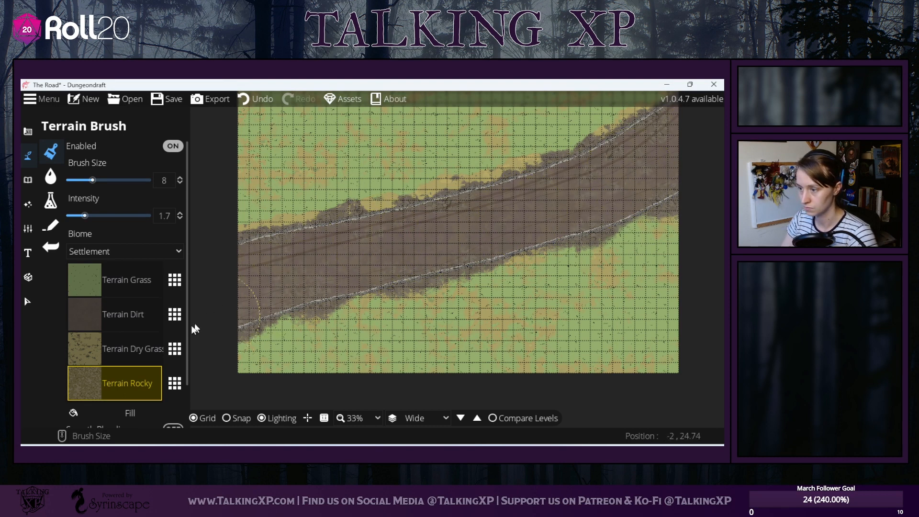
# - Soften the road's rocky lower edge with Terrain Dry Grass and reselect Terrain Rocky for touch-ups
pyautogui.click(113, 348)
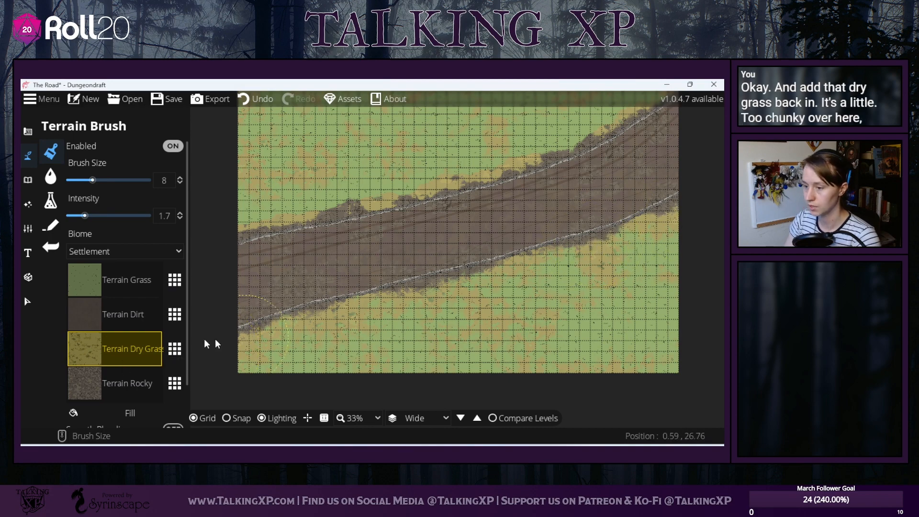
pyautogui.click(127, 383)
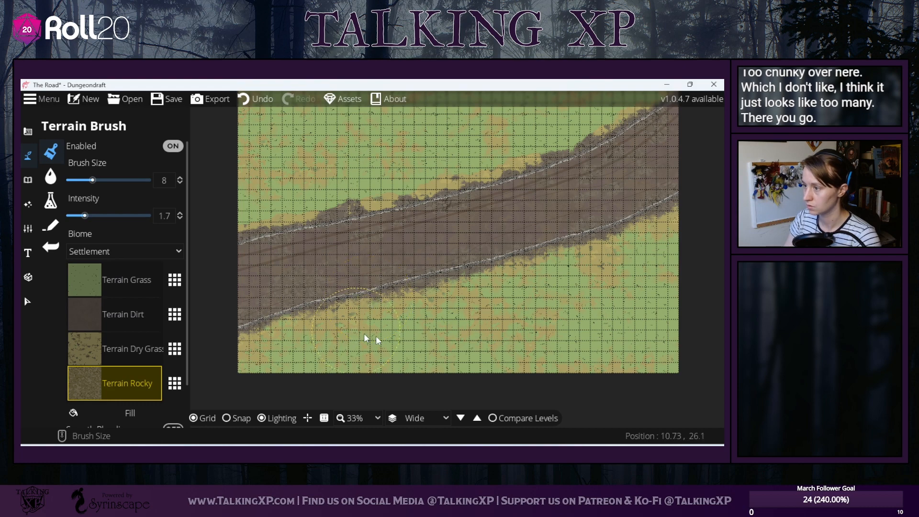
pyautogui.moveTo(698, 282); pyautogui.dragTo(659, 293)
pyautogui.click(56, 225)
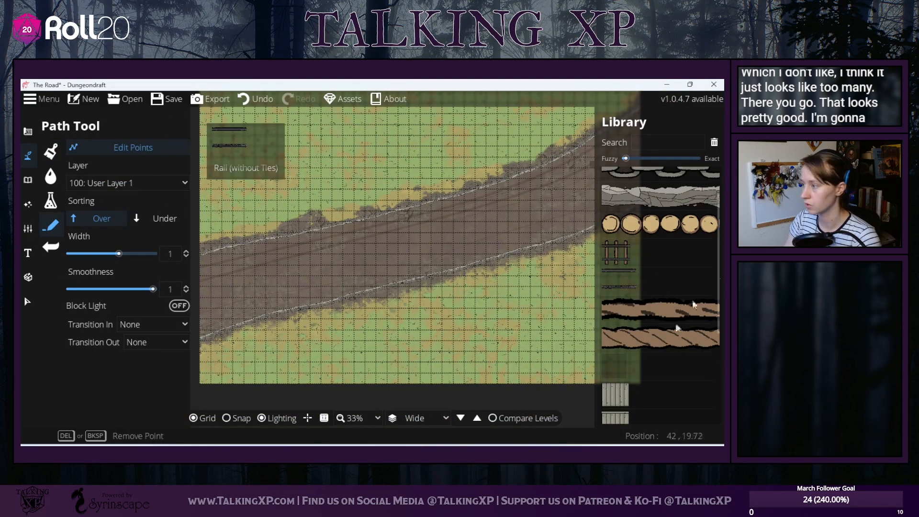
pyautogui.scroll(-4, 633, 289)
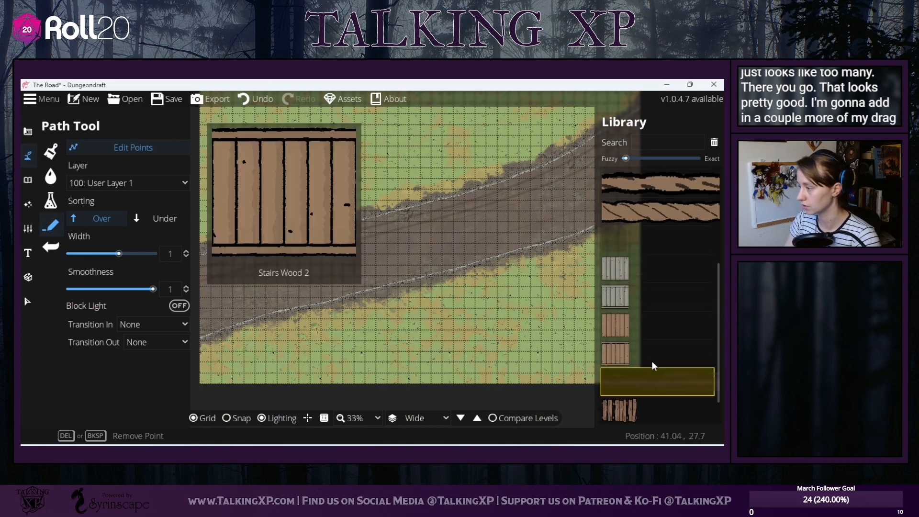
pyautogui.moveTo(321, 256)
pyautogui.mouseDown()
pyautogui.moveTo(243, 254)
pyautogui.moveTo(338, 255)
pyautogui.mouseUp()
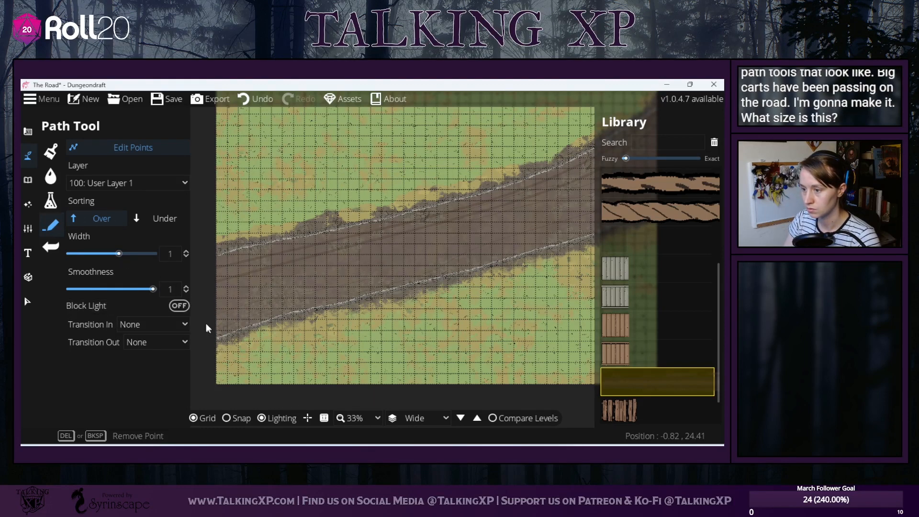
pyautogui.click(223, 270)
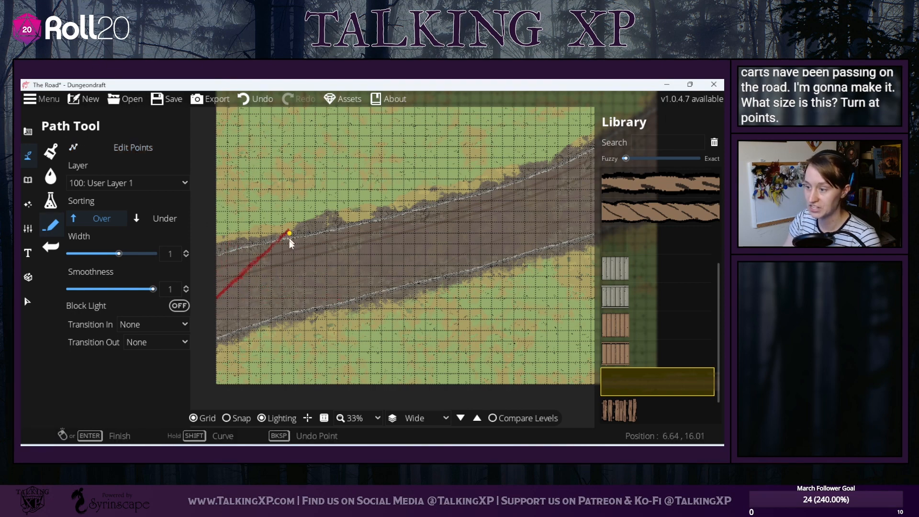
pyautogui.rightClick(305, 293)
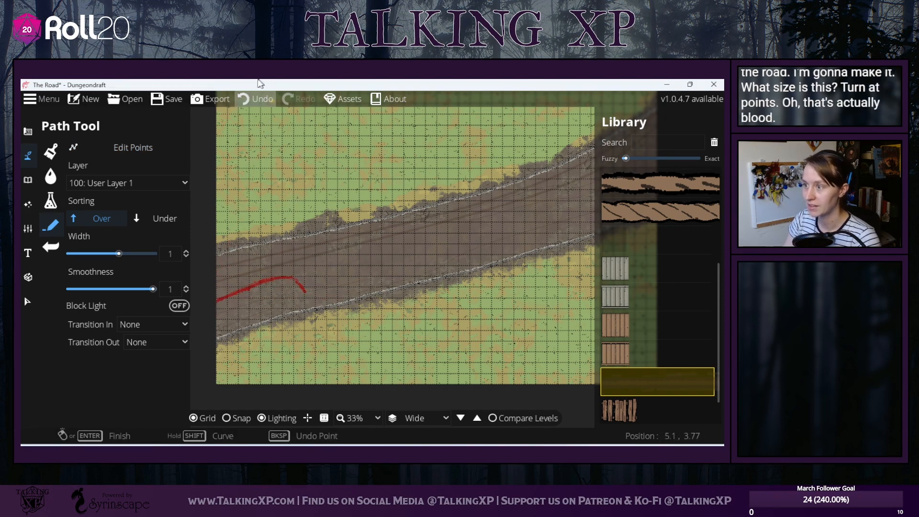
pyautogui.click(242, 102)
# - Draw a cart-track path of width 2 along the middle of the widened road, running past both side edges of the map
pyautogui.scroll(4, 670, 307)
pyautogui.scroll(-5, 668, 307)
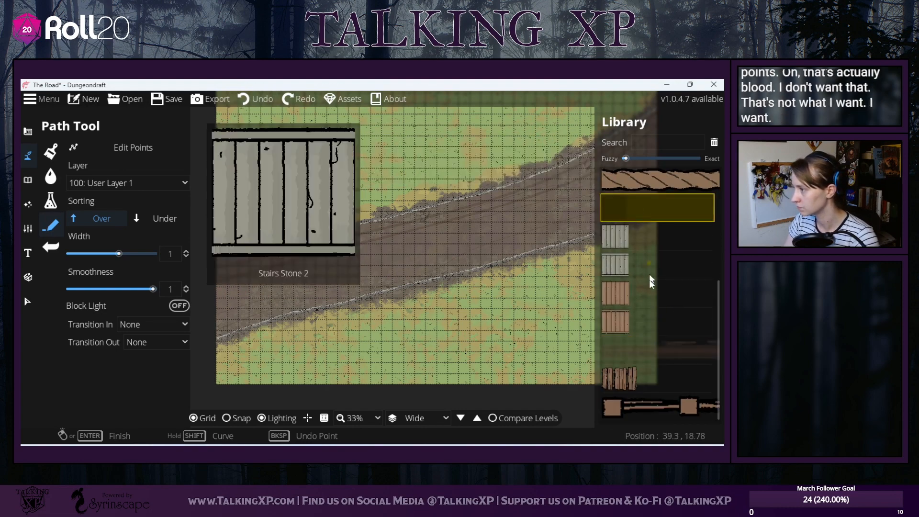
pyautogui.click(638, 347)
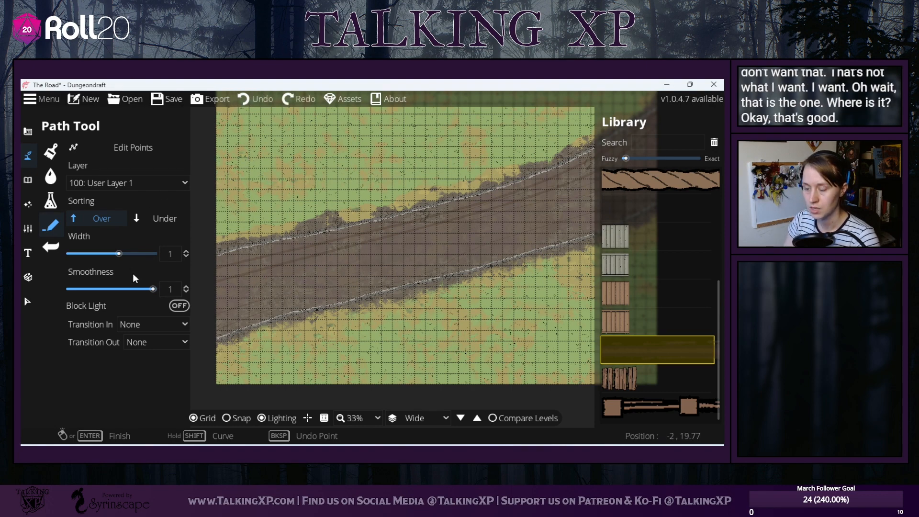
pyautogui.click(170, 254)
pyautogui.press('BackSpace')
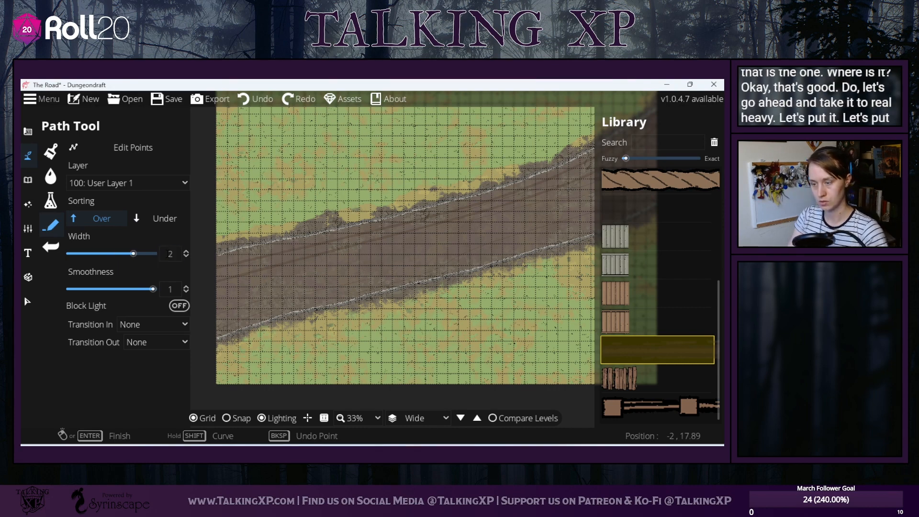
pyautogui.press('Return')
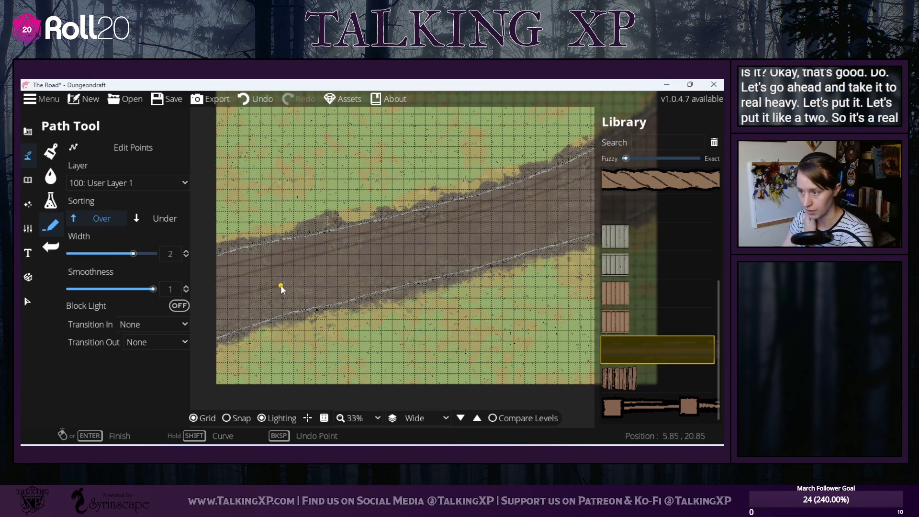
pyautogui.moveTo(330, 271); pyautogui.dragTo(282, 285)
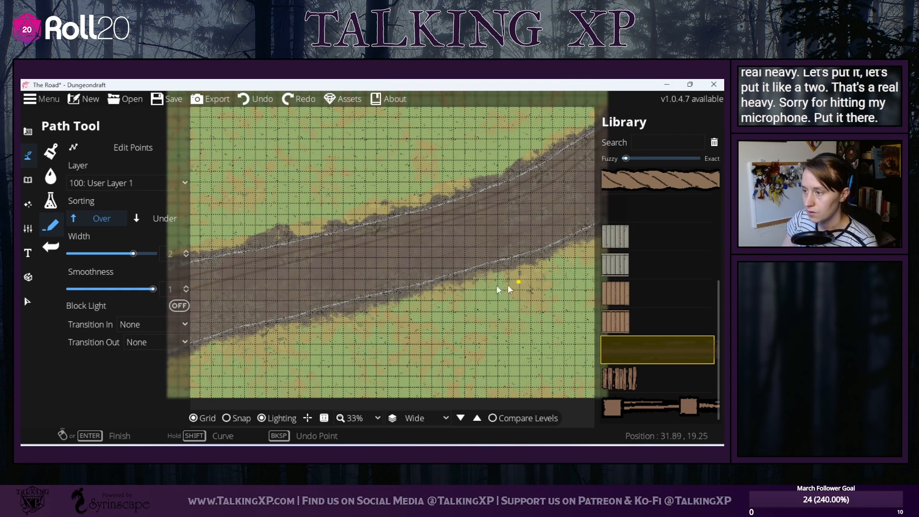
pyautogui.scroll(-1, 507, 285)
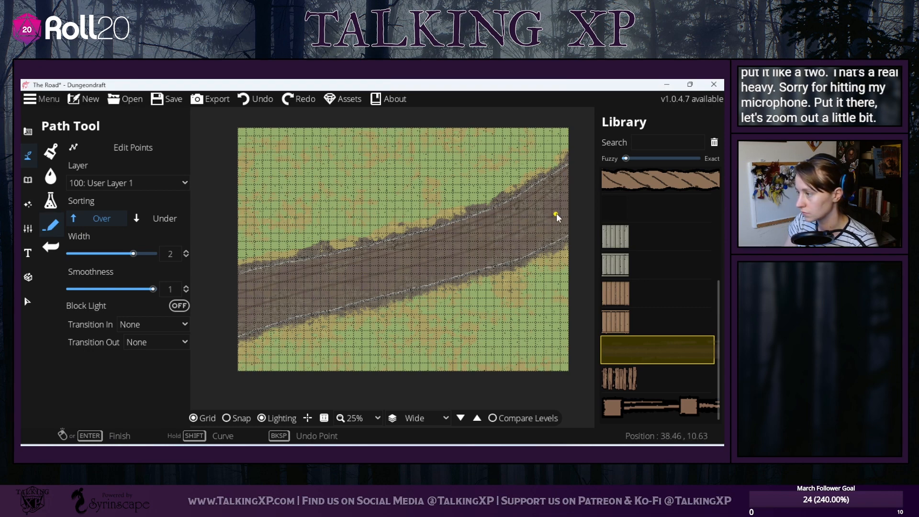
pyautogui.rightClick(576, 206)
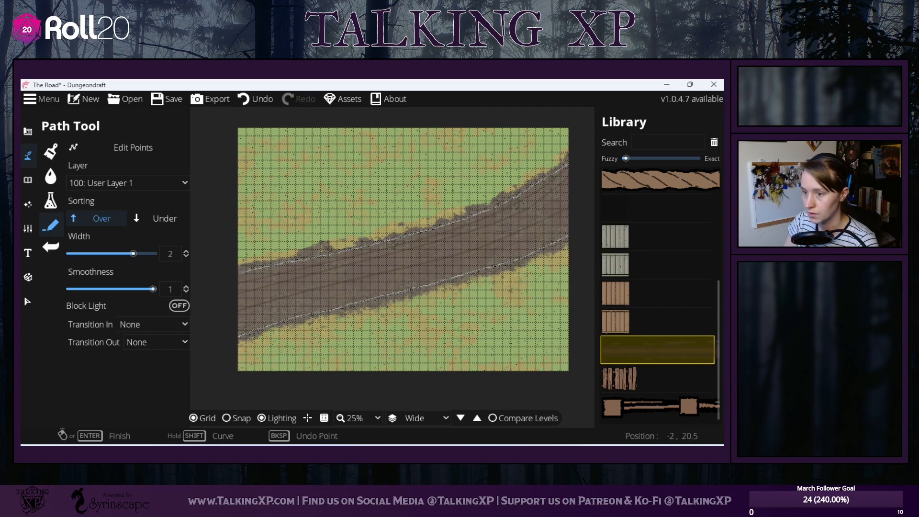
# - Duplicate the new cart-track path and move the copy down about one grid square, toward the road's lower edge
pyautogui.click(33, 306)
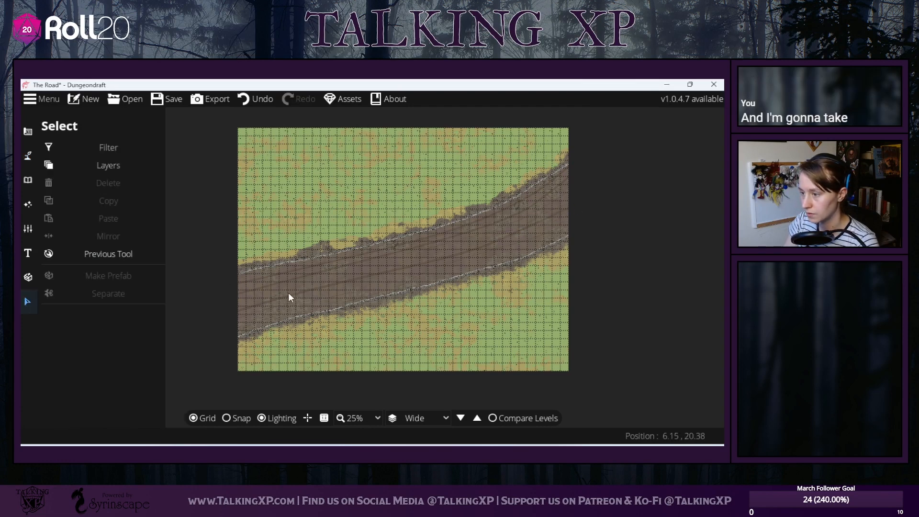
pyautogui.click(294, 296)
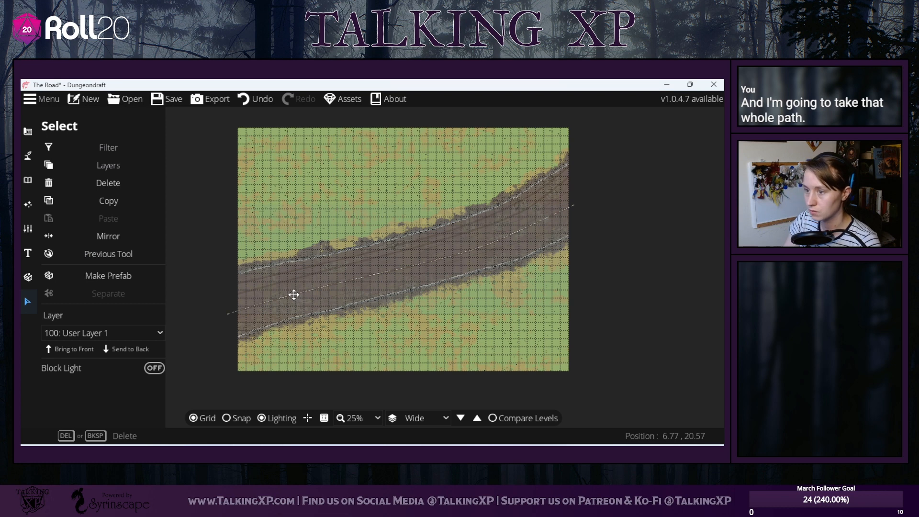
pyautogui.click(113, 200)
pyautogui.click(107, 219)
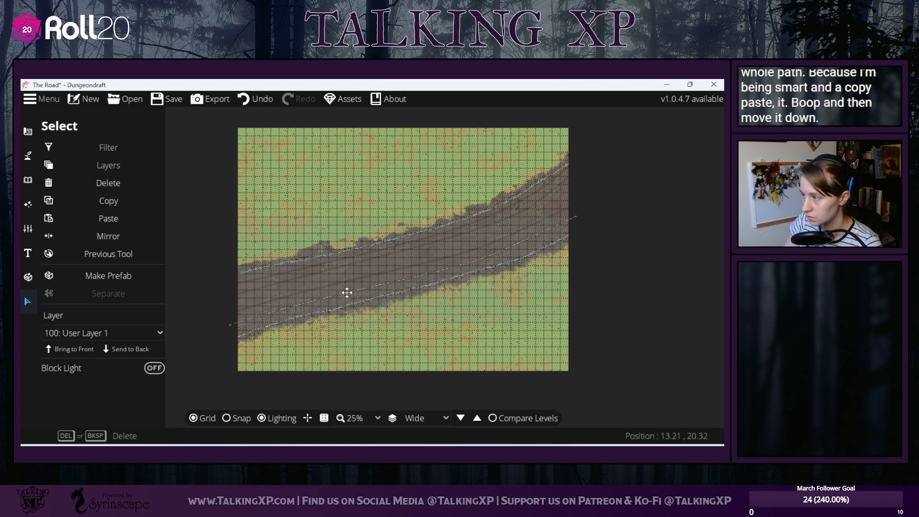
pyautogui.click(347, 292)
pyautogui.click(632, 390)
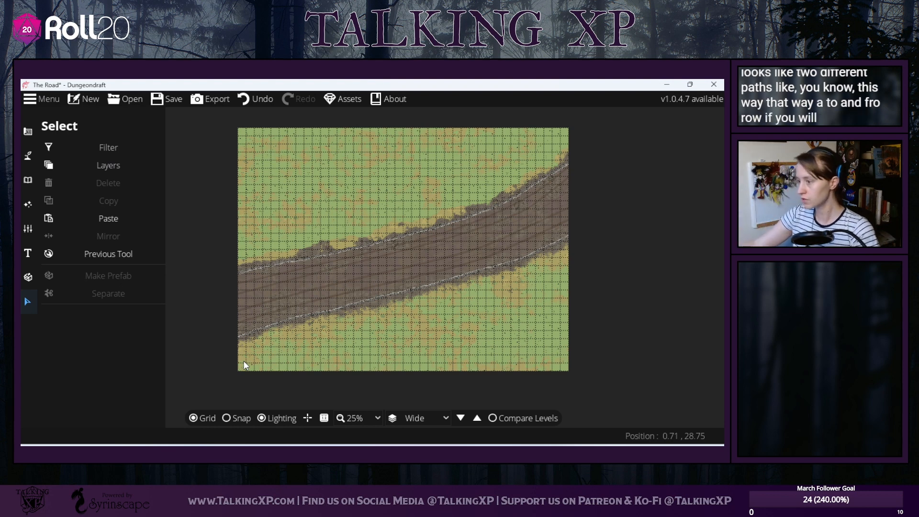
# - Compare the Wide and Complex Road levels by switching between them, ending on Complex Road
pyautogui.click(441, 419)
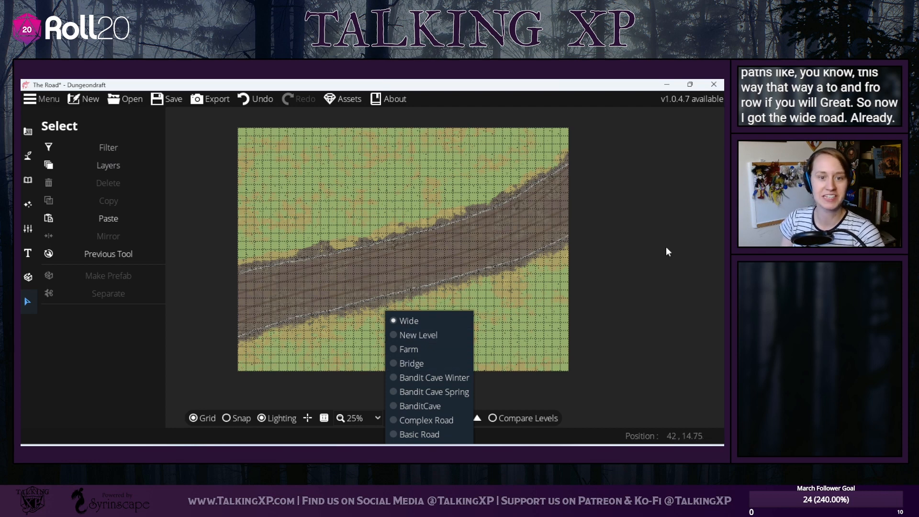
pyautogui.click(659, 217)
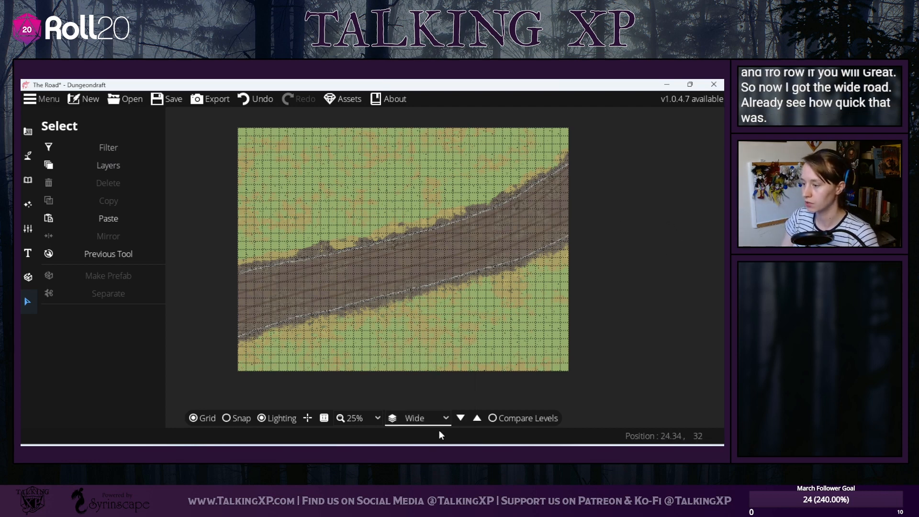
pyautogui.click(424, 419)
pyautogui.click(423, 421)
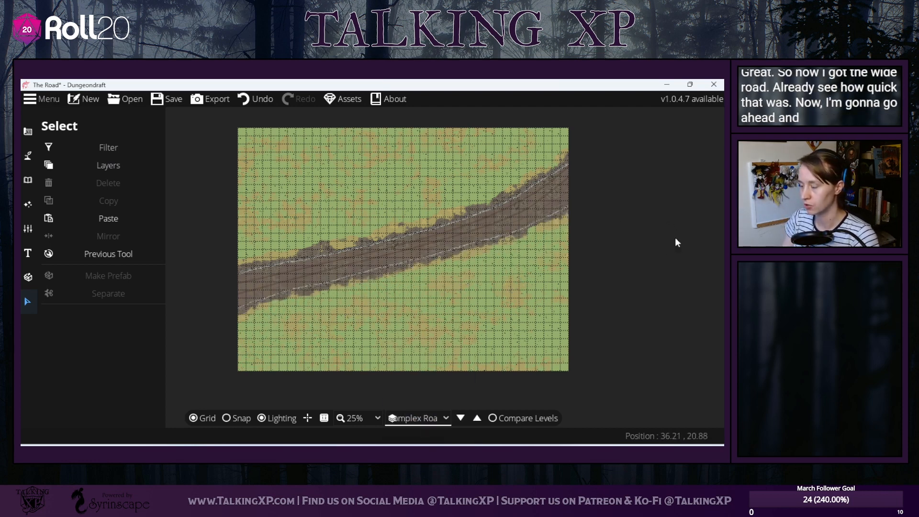
pyautogui.click(406, 415)
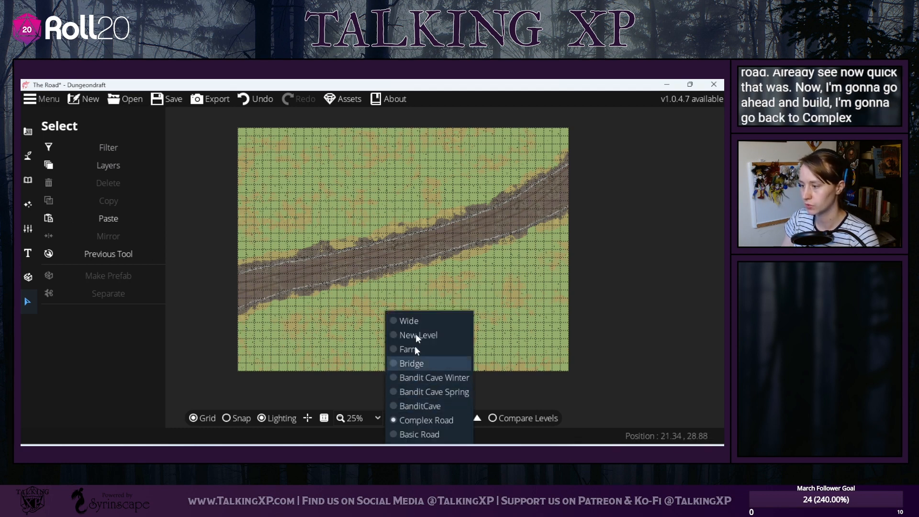
pyautogui.click(419, 320)
pyautogui.click(421, 420)
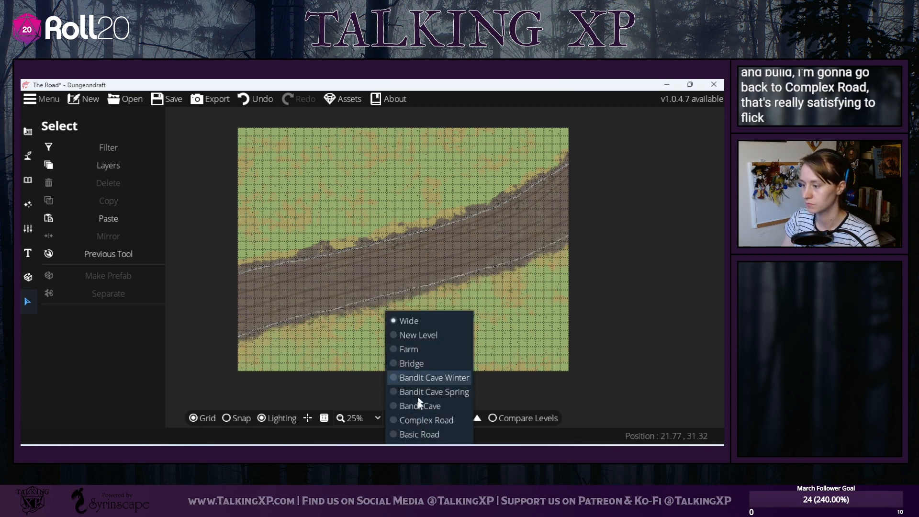
pyautogui.click(416, 419)
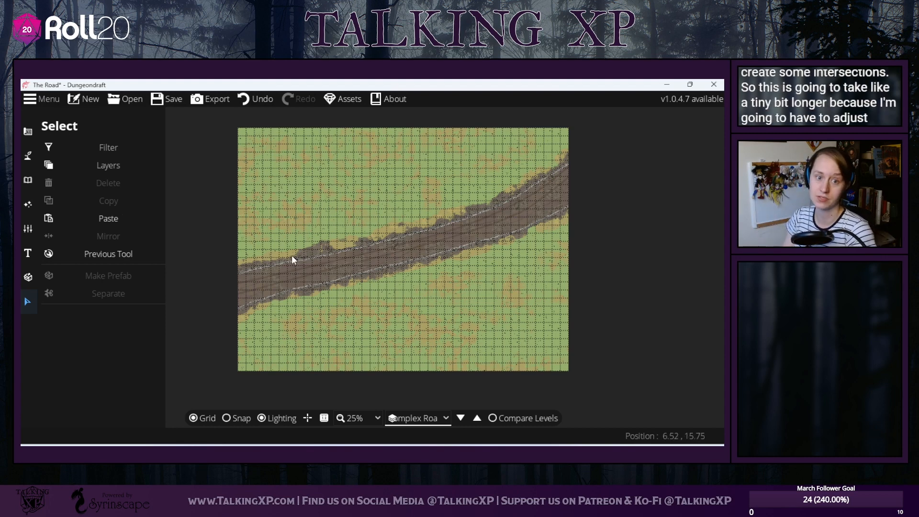
# - Open the level settings and switch the map view from Complex Road to the Farm level
pyautogui.click(28, 181)
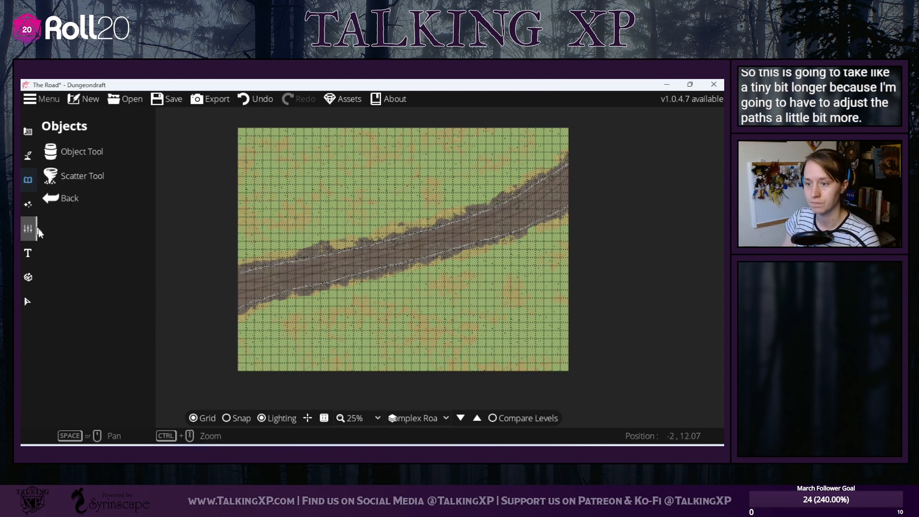
pyautogui.click(28, 278)
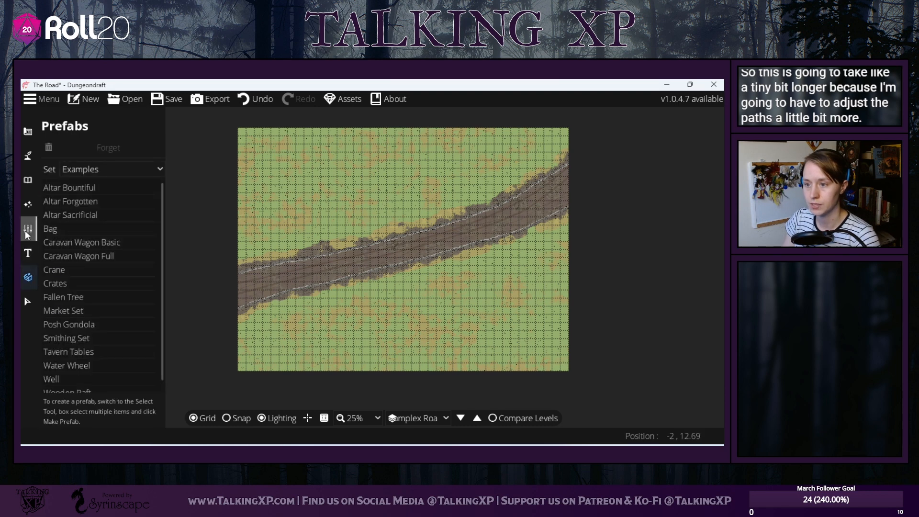
pyautogui.click(28, 233)
pyautogui.click(73, 178)
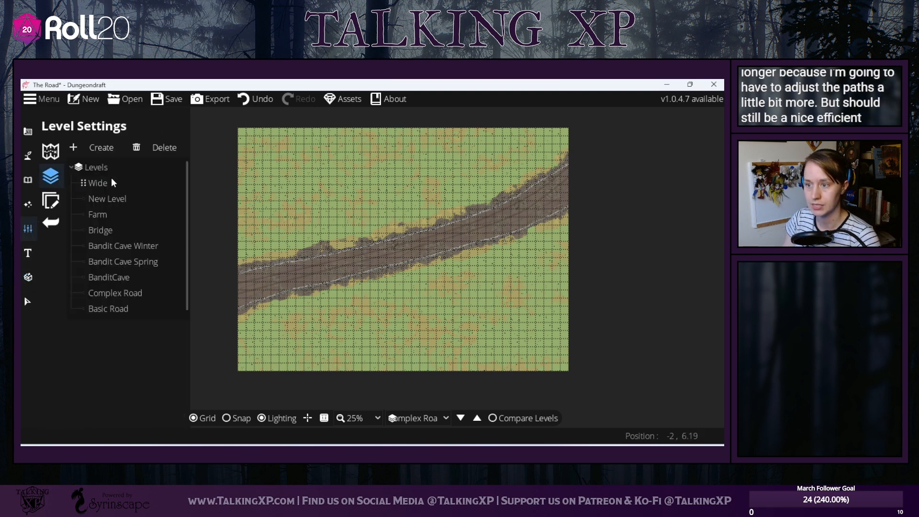
pyautogui.click(101, 148)
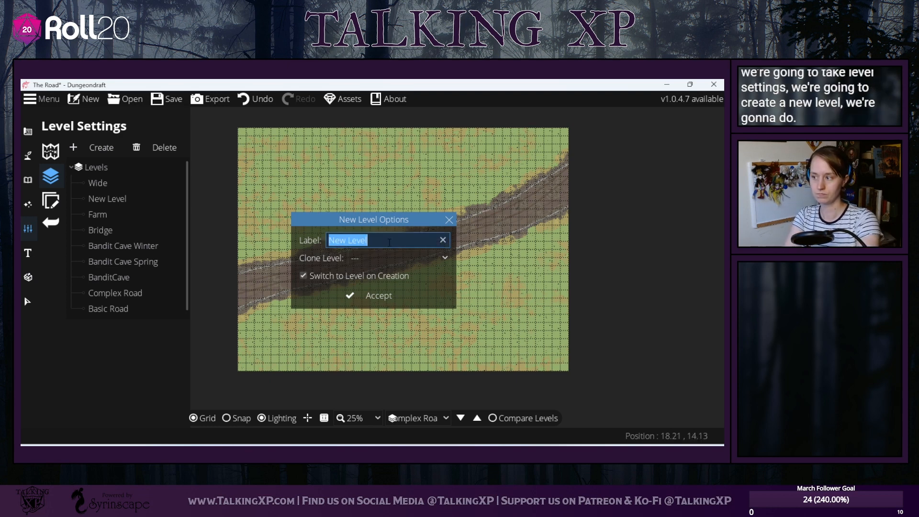
pyautogui.click(449, 220)
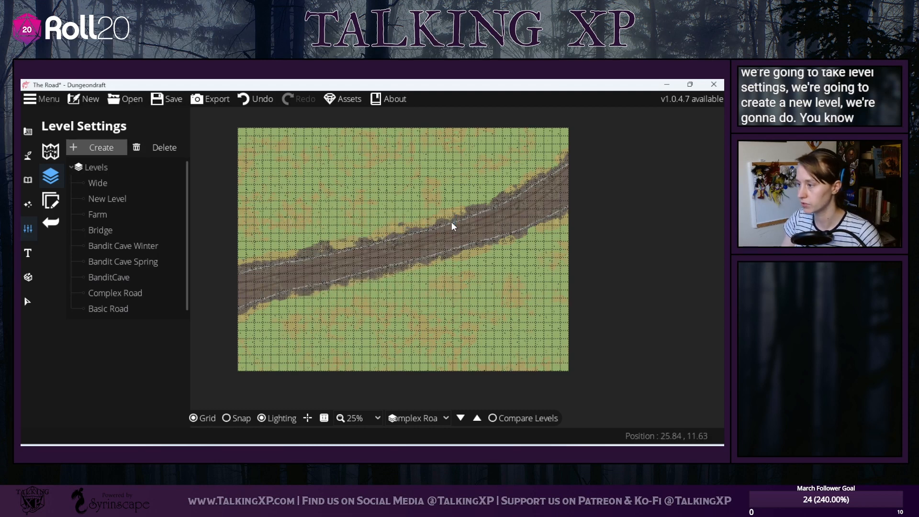
pyautogui.click(429, 419)
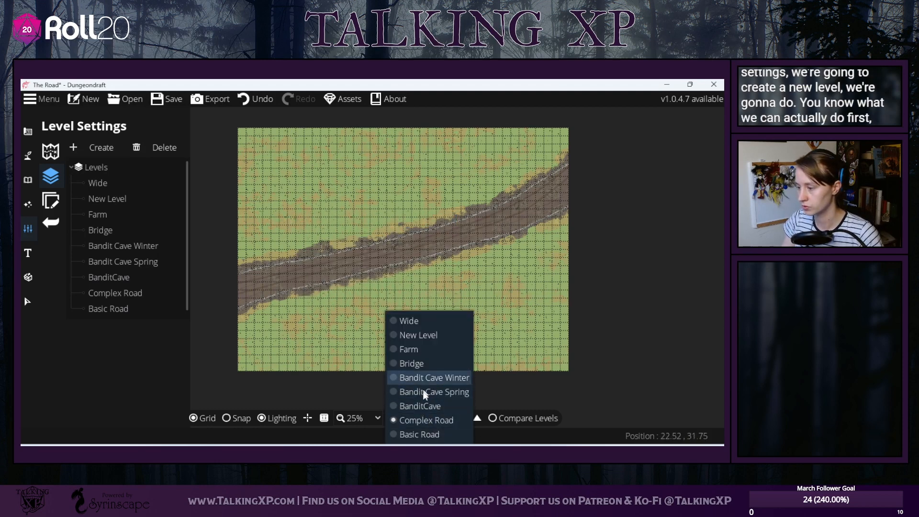
pyautogui.click(410, 349)
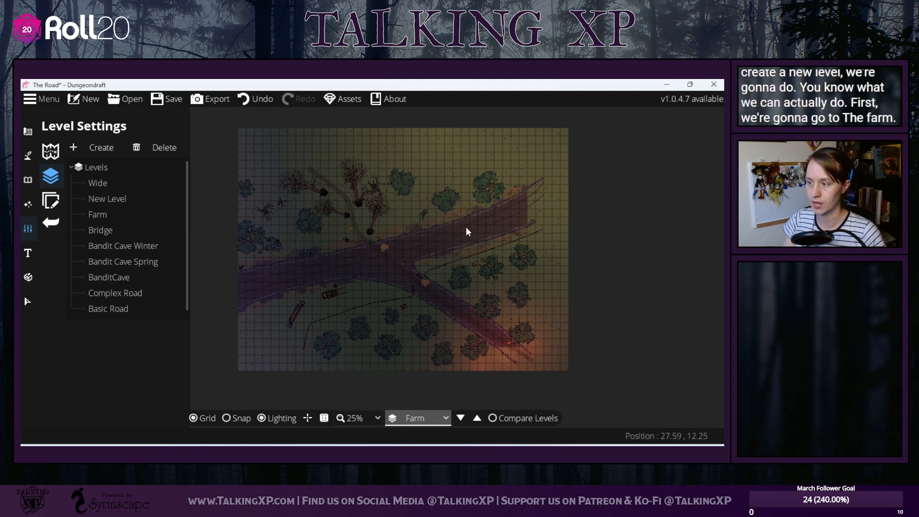
# - Create a new level labelled Y Road by cloning the Farm level
pyautogui.click(57, 201)
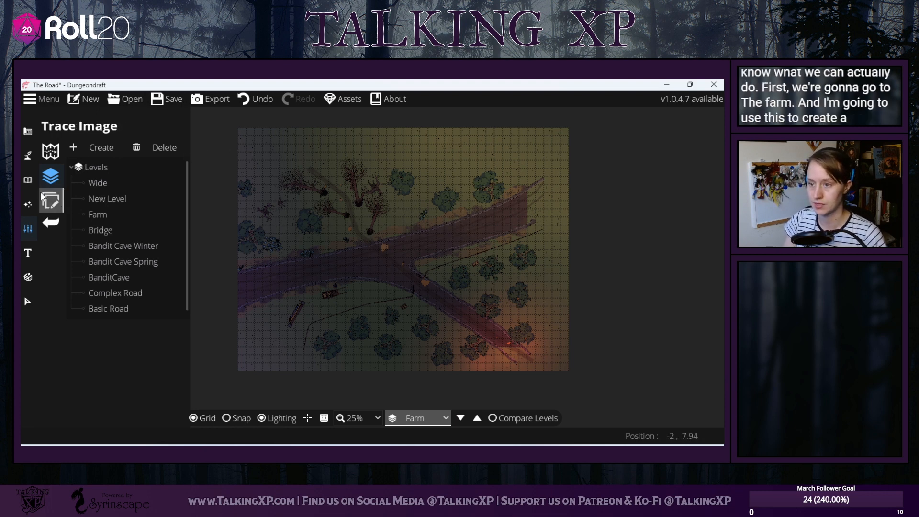
pyautogui.click(97, 152)
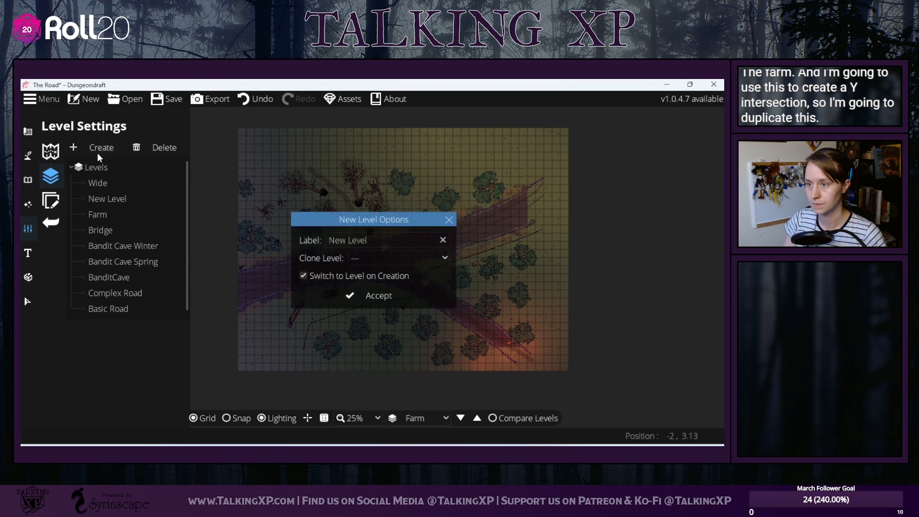
pyautogui.click(402, 260)
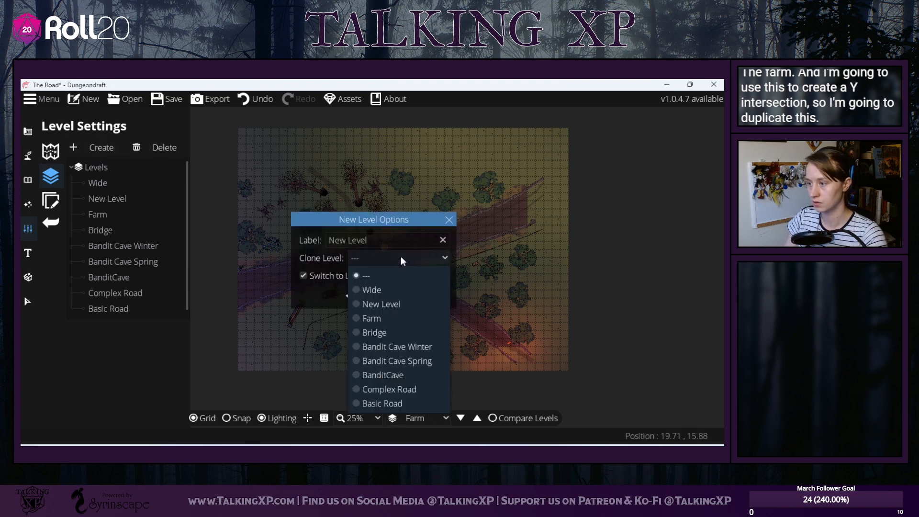
pyautogui.click(338, 240)
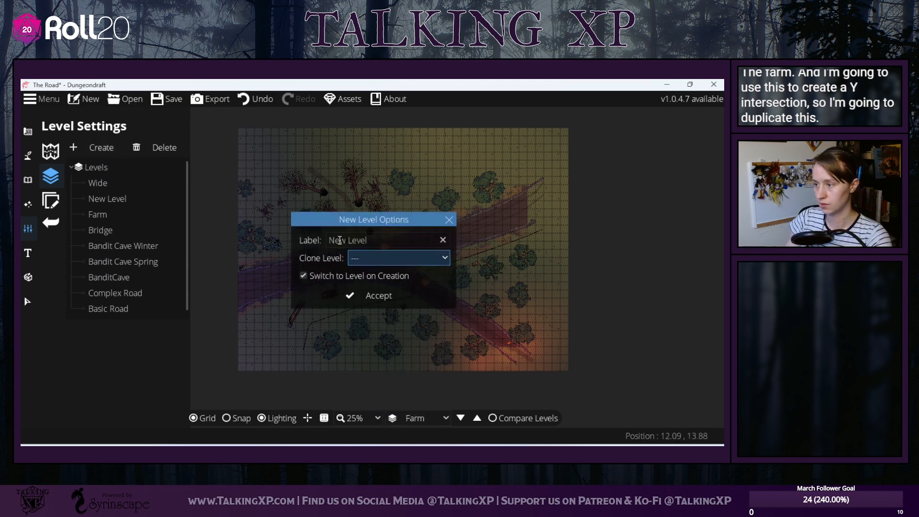
pyautogui.click(337, 240)
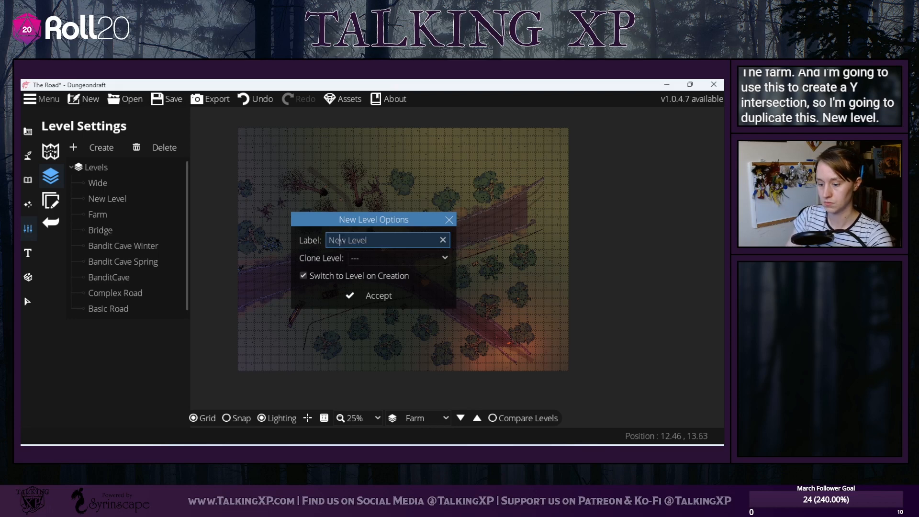
pyautogui.write('Y')
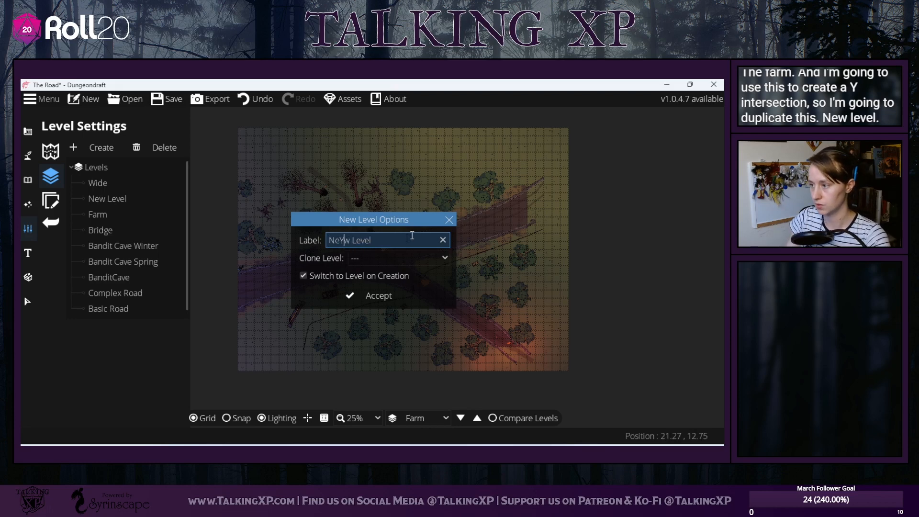
pyautogui.hotkey('ctrl', 'a')
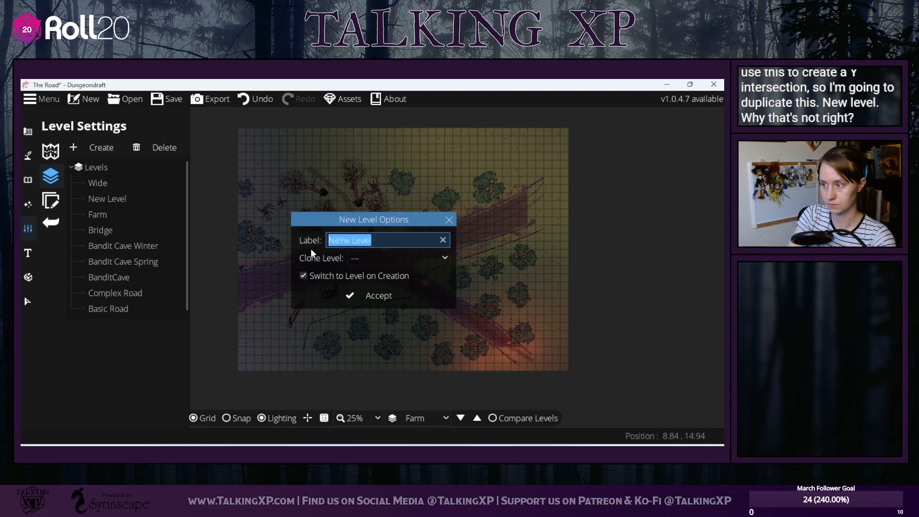
pyautogui.write('Y Road')
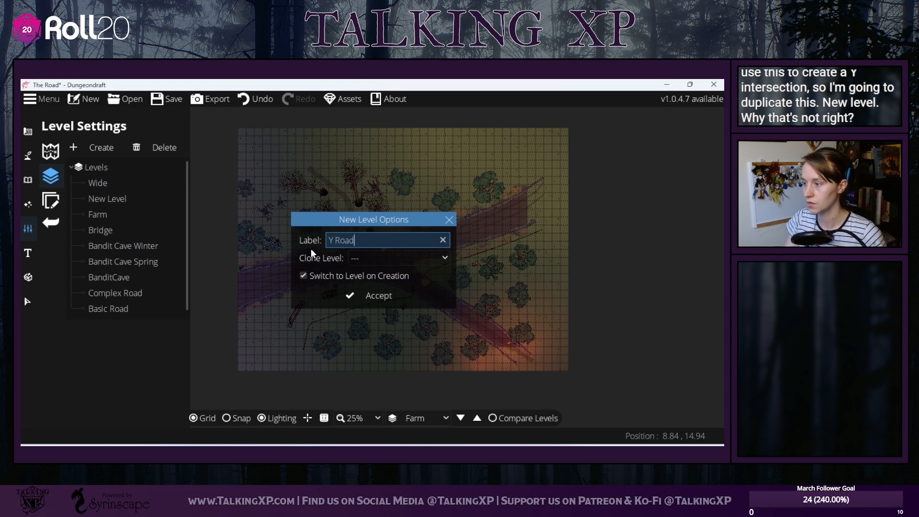
pyautogui.click(386, 257)
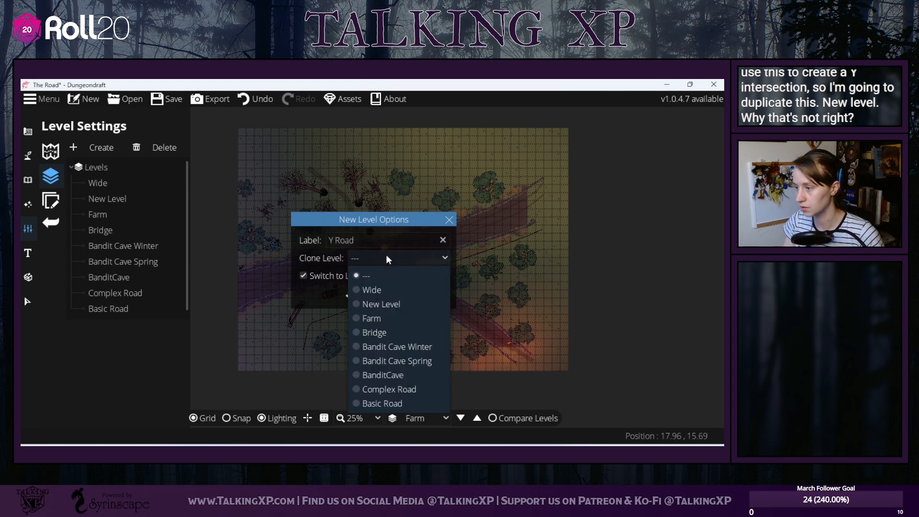
pyautogui.click(379, 320)
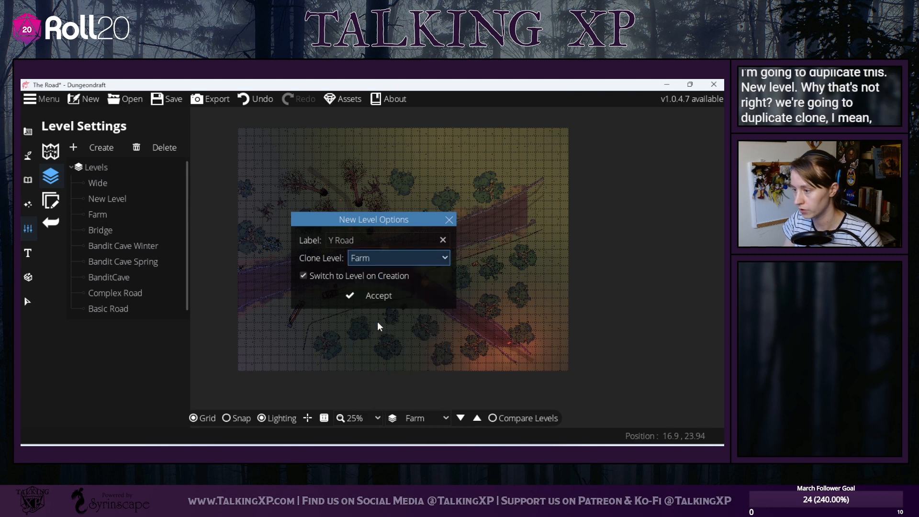
pyautogui.click(382, 294)
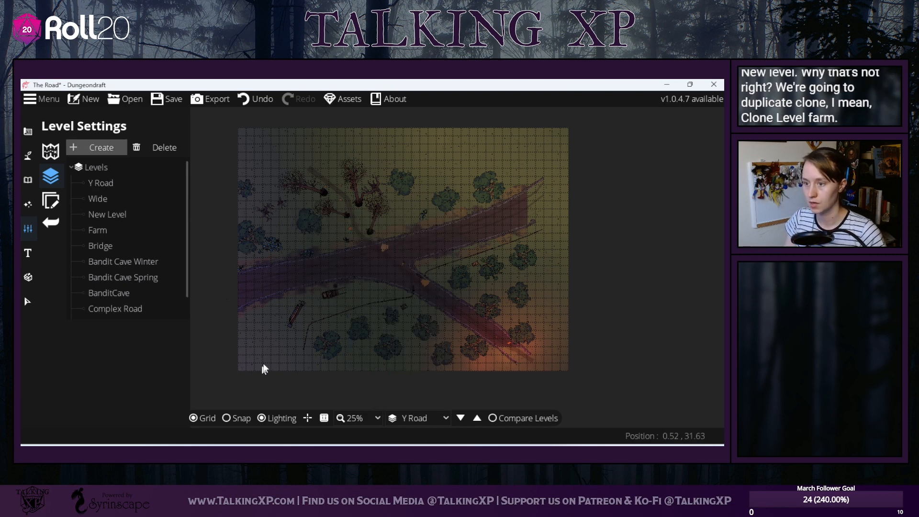
# - Filter the selection to everything except paths, then select the whole map's contents and delete them
pyautogui.click(28, 301)
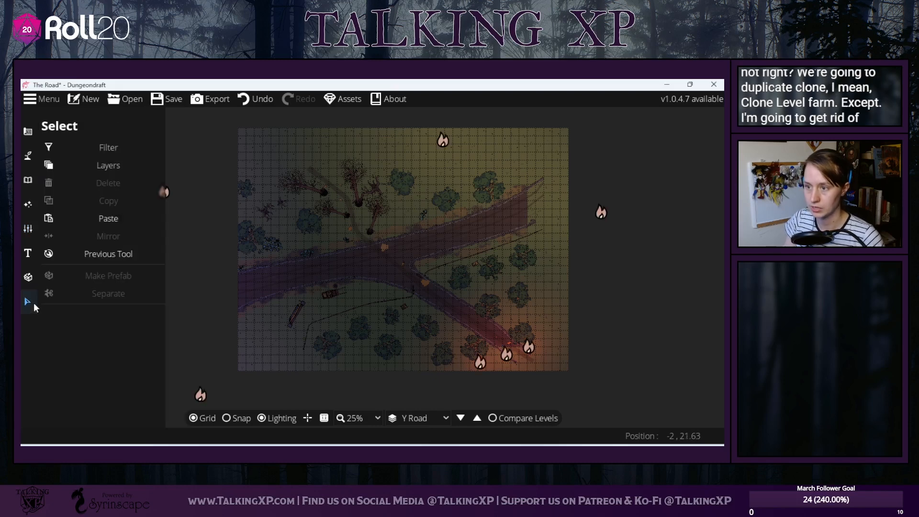
pyautogui.click(102, 149)
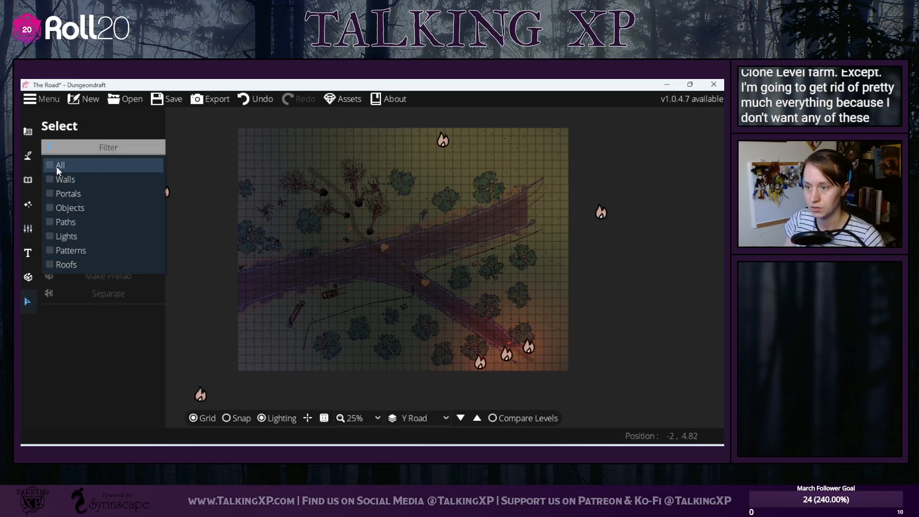
pyautogui.click(59, 223)
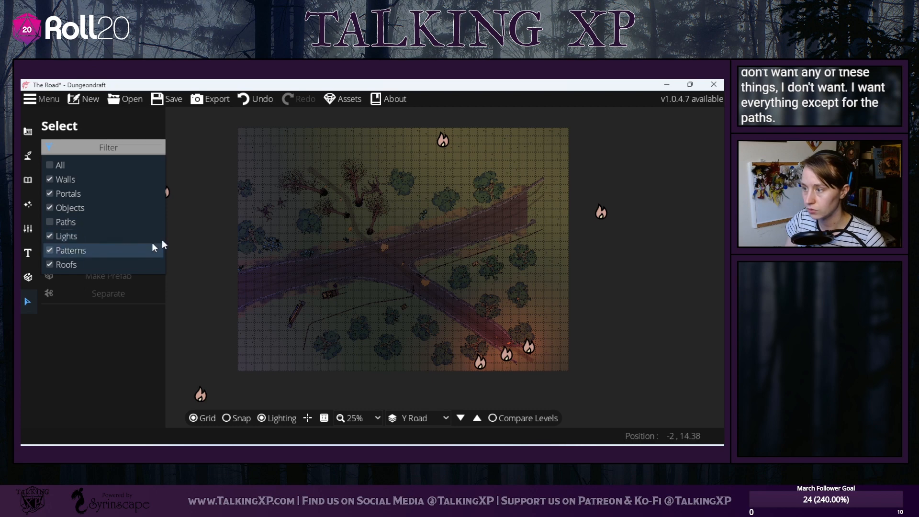
pyautogui.click(190, 154)
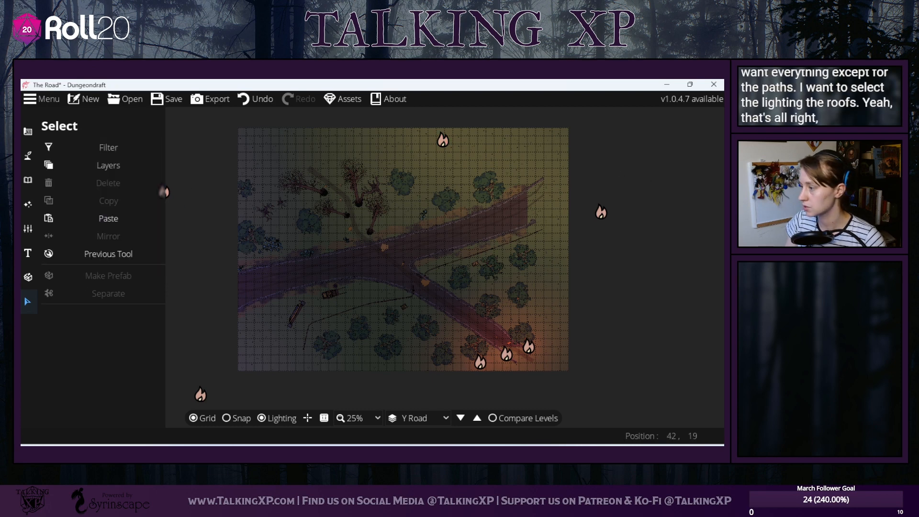
pyautogui.moveTo(673, 406); pyautogui.dragTo(162, 116)
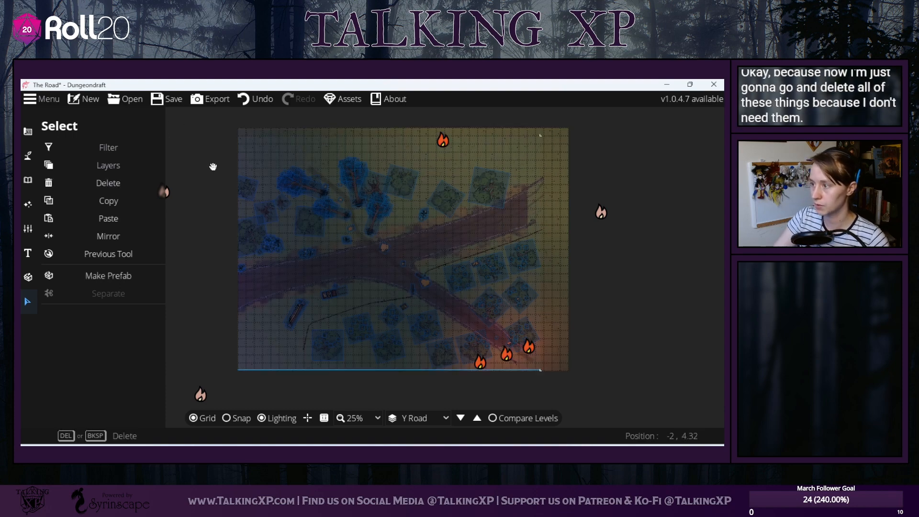
pyautogui.press('Delete')
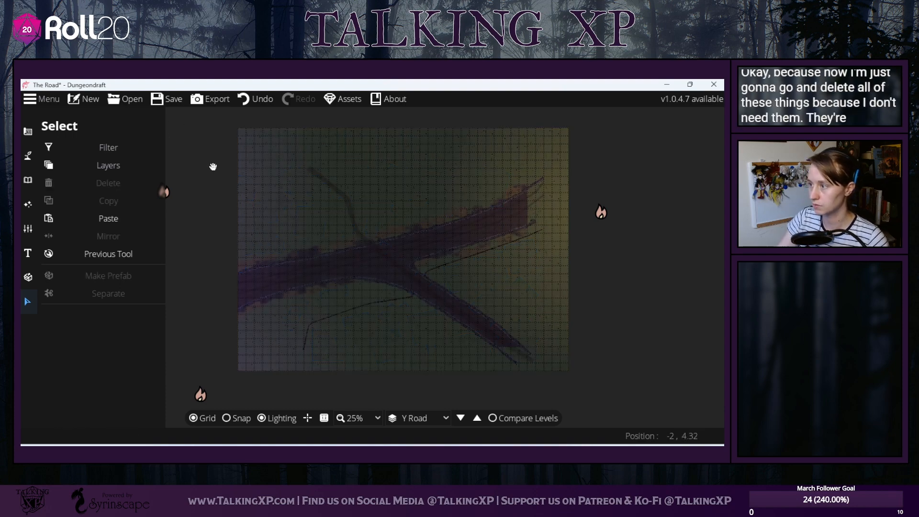
# - Delete the three remaining lights placed outside the map's borders
pyautogui.click(174, 193)
pyautogui.press('Delete')
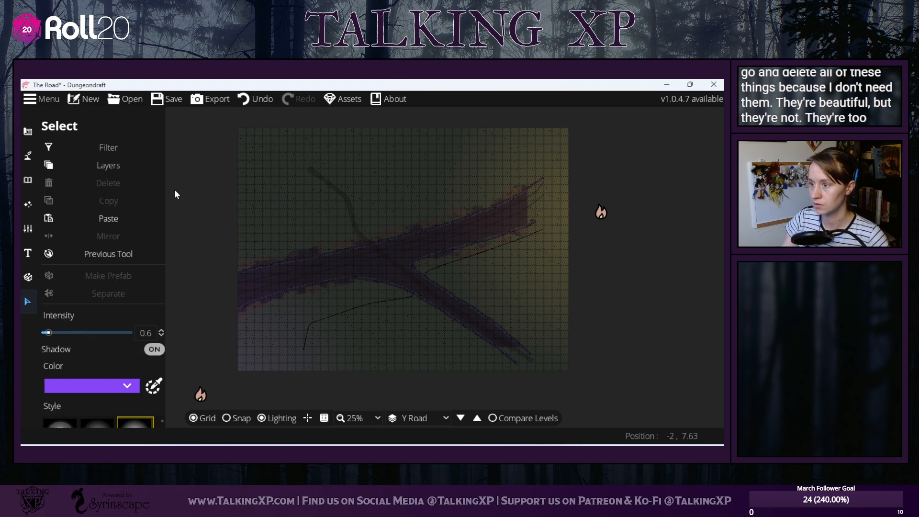
pyautogui.click(598, 209)
pyautogui.press('Delete')
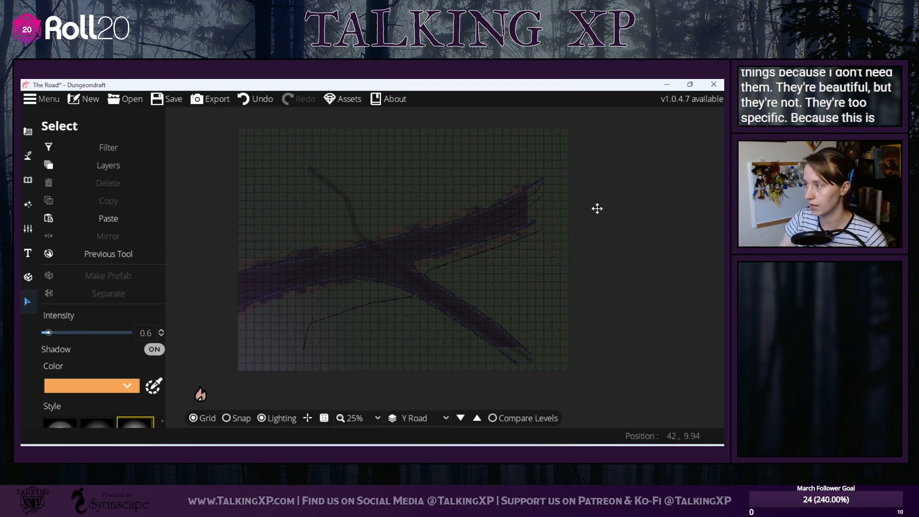
pyautogui.click(207, 379)
pyautogui.press('Delete')
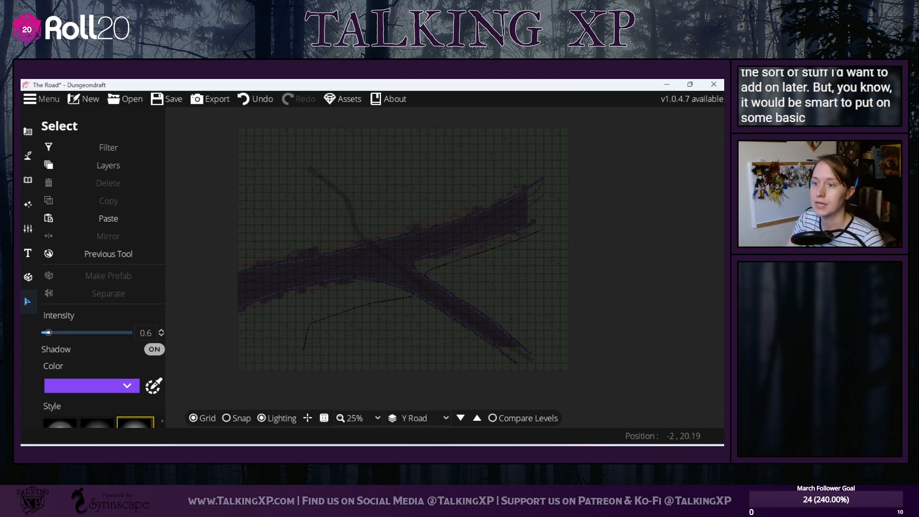
# - Set the Y Road level's ambient light to white, hex ffffff
pyautogui.click(33, 209)
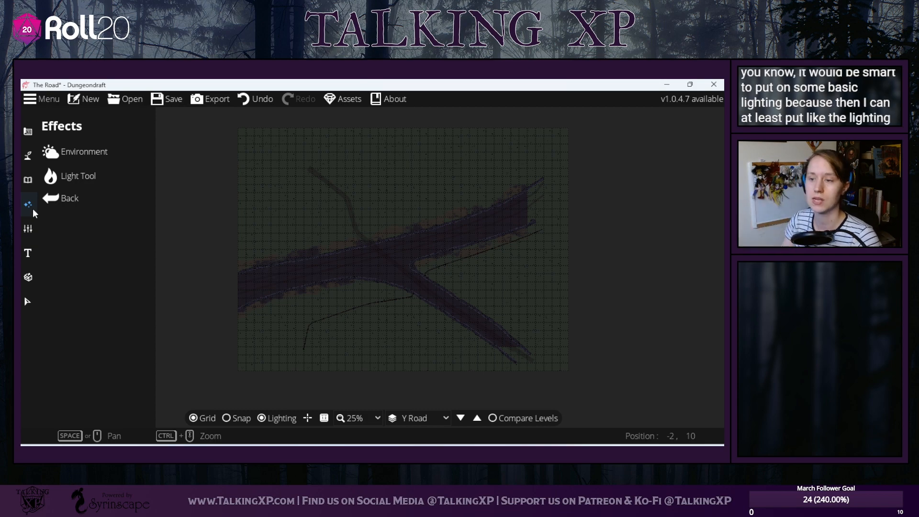
pyautogui.click(80, 152)
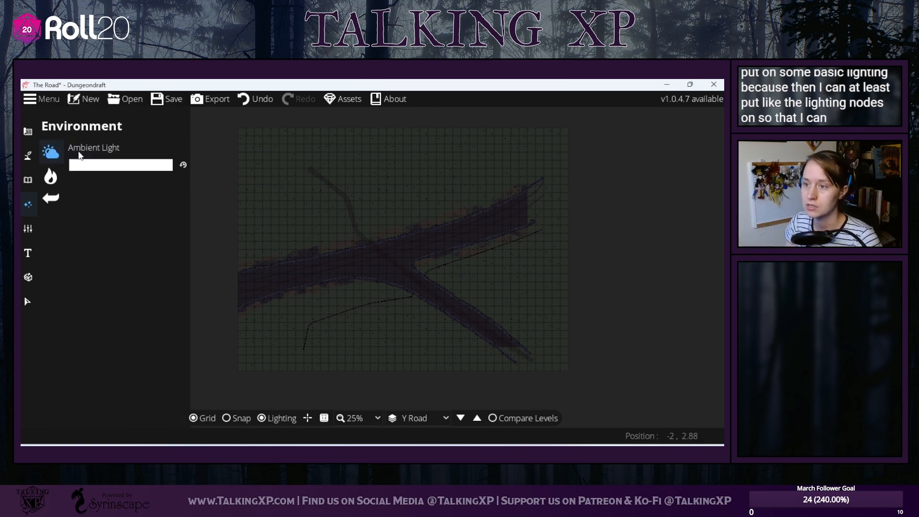
pyautogui.click(124, 166)
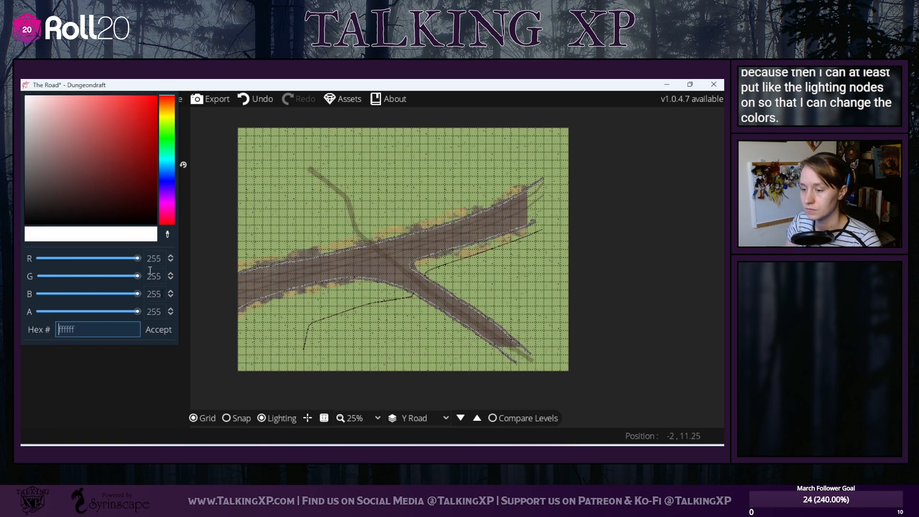
pyautogui.click(159, 330)
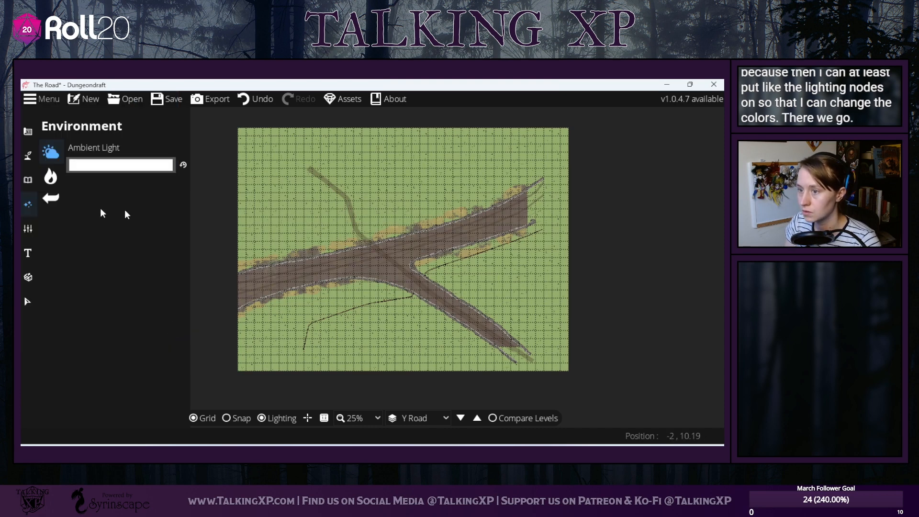
# - Set the selection filter to all element types, then delete the narrow dirt track that crosses the main road
pyautogui.click(27, 302)
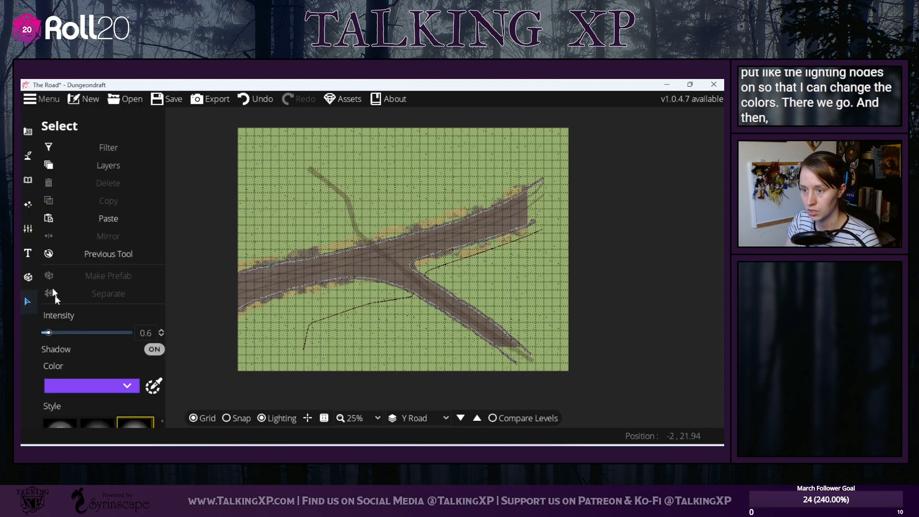
pyautogui.click(103, 148)
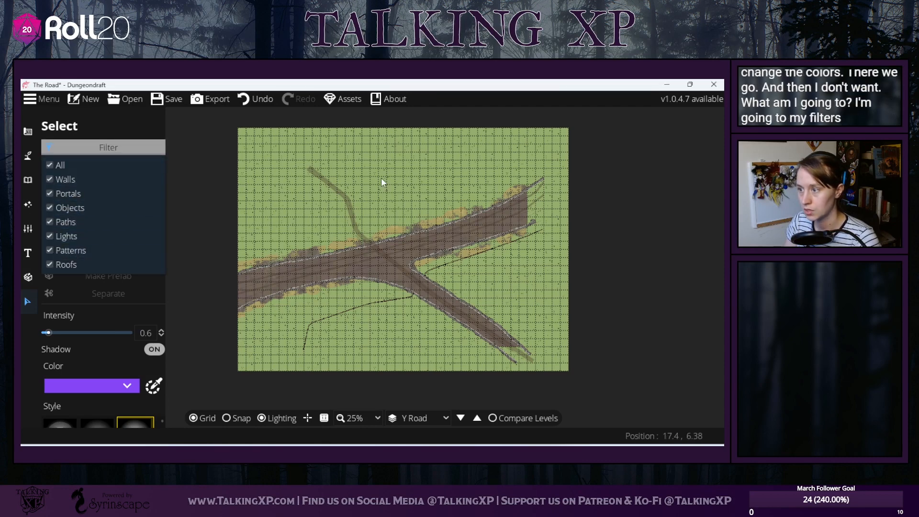
pyautogui.click(355, 190)
pyautogui.click(341, 191)
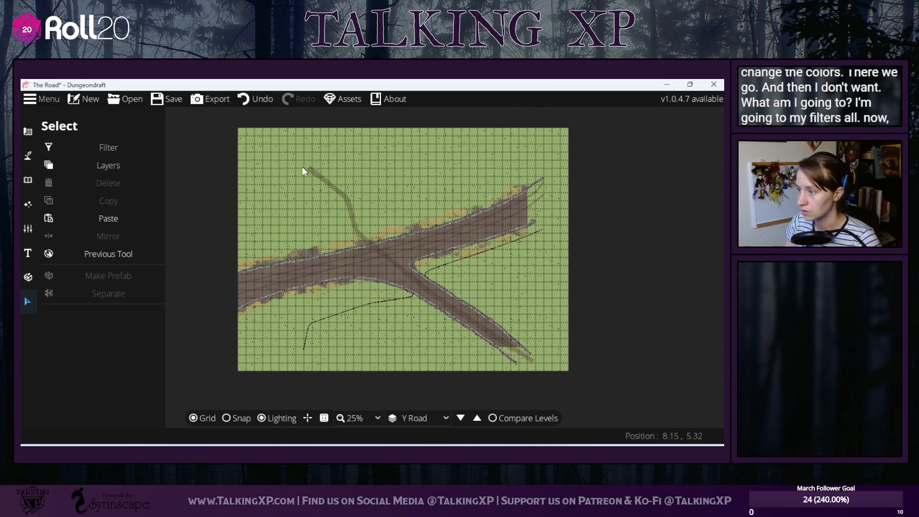
pyautogui.click(324, 180)
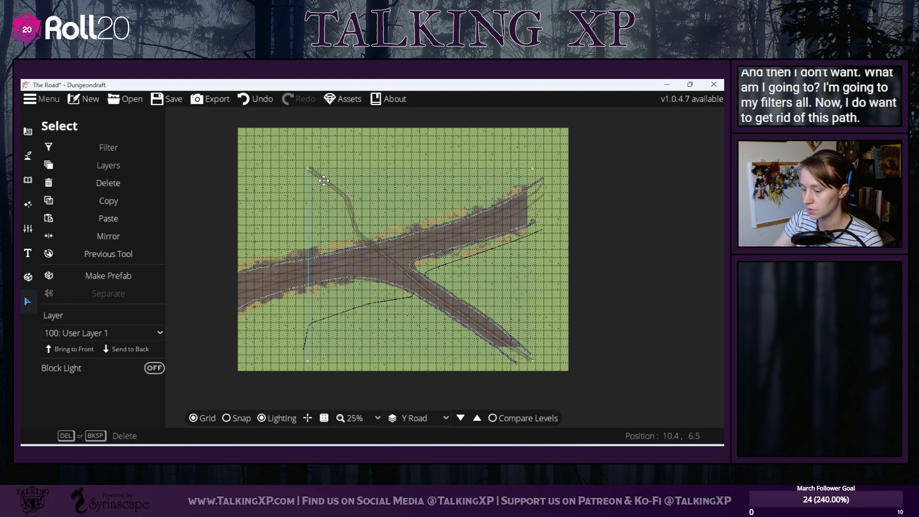
pyautogui.press('Delete')
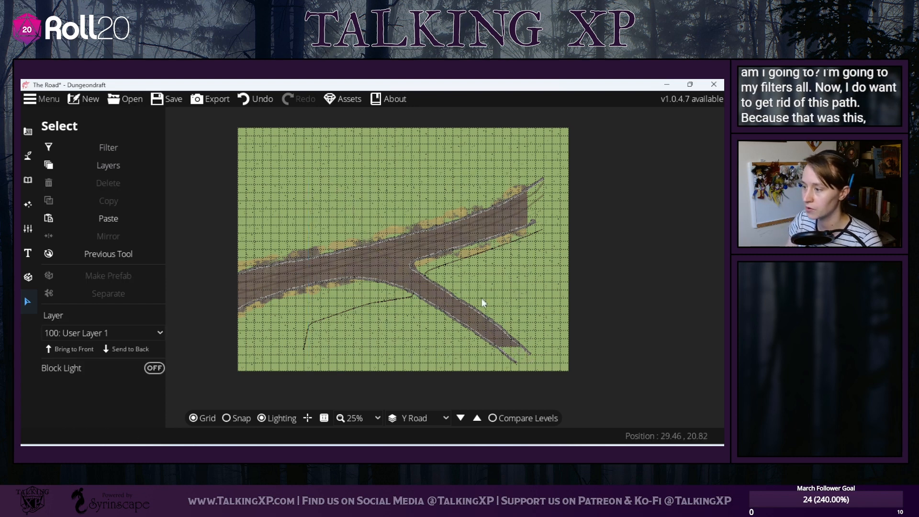
# - Delete the two thin line paths running through the grass beside the roads
pyautogui.click(402, 297)
pyautogui.press('Delete')
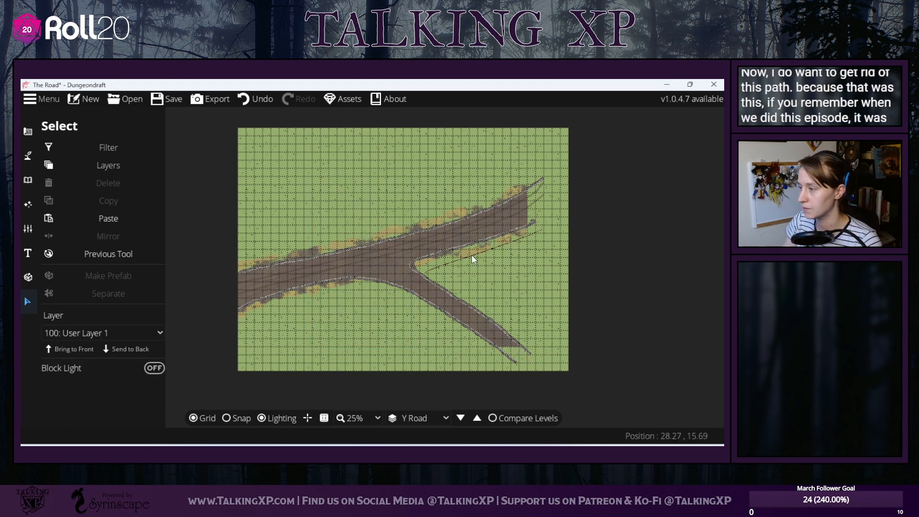
pyautogui.click(472, 255)
pyautogui.press('Delete')
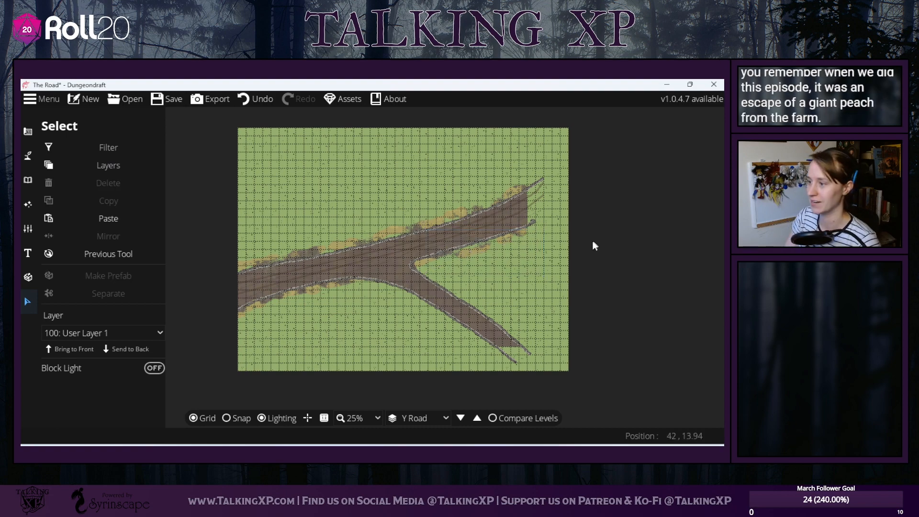
# - Edit the path points of the upper road branch, extending both stone borders past the map's eastern edge
pyautogui.scroll(2, 593, 240)
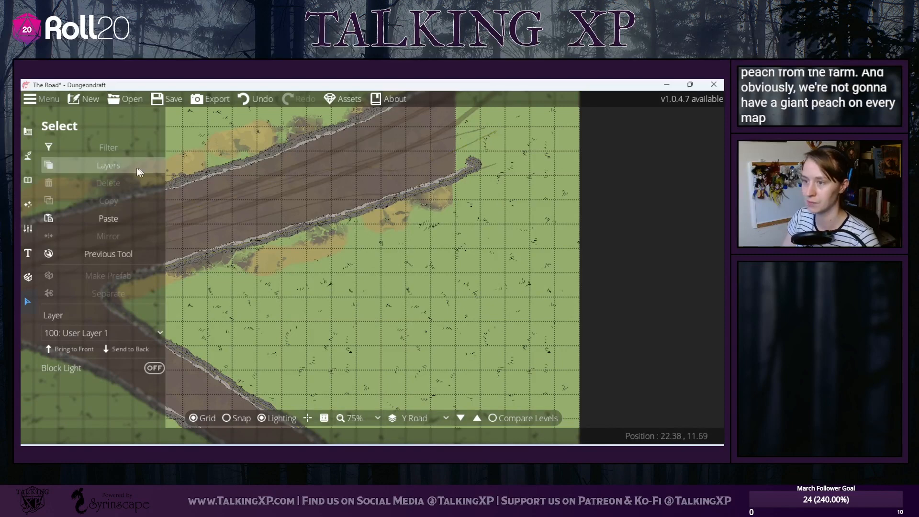
pyautogui.click(27, 133)
pyautogui.click(28, 179)
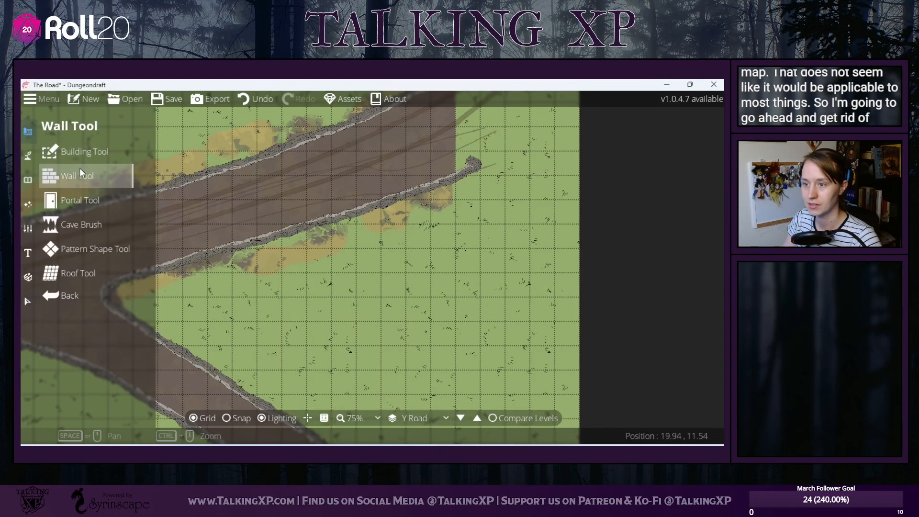
pyautogui.click(28, 155)
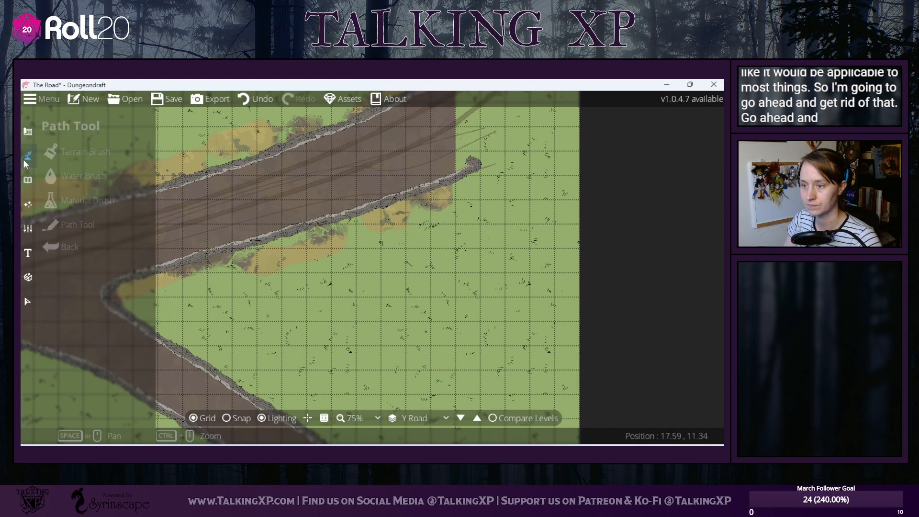
pyautogui.click(59, 225)
pyautogui.moveTo(555, 214); pyautogui.dragTo(480, 308)
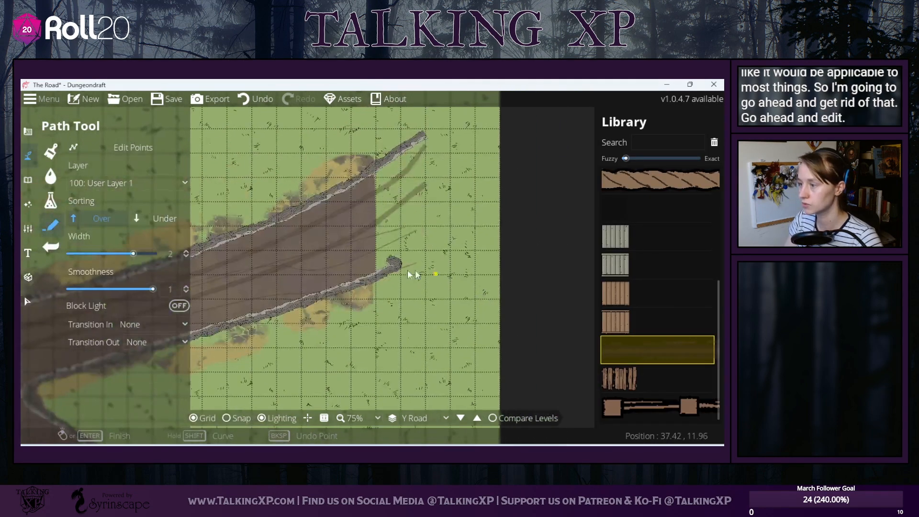
pyautogui.click(144, 151)
pyautogui.click(395, 265)
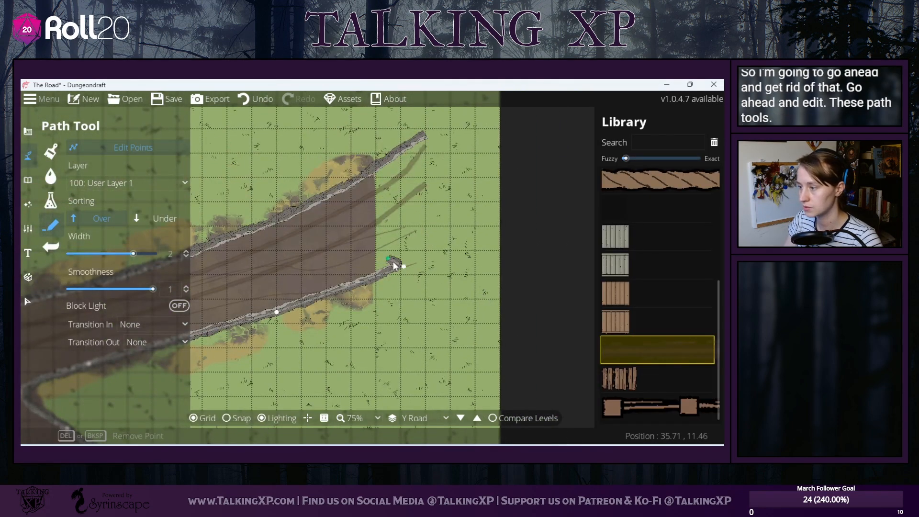
pyautogui.moveTo(390, 265); pyautogui.dragTo(518, 216)
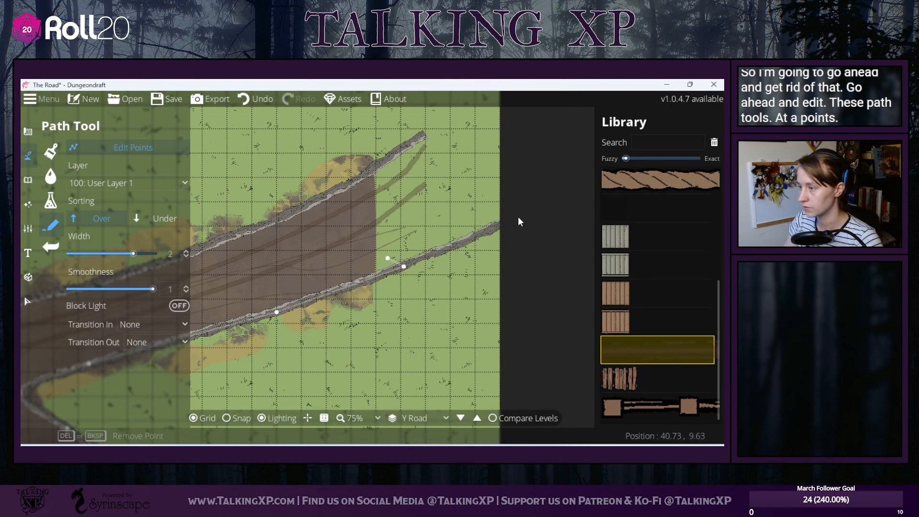
pyautogui.moveTo(513, 140); pyautogui.dragTo(501, 224)
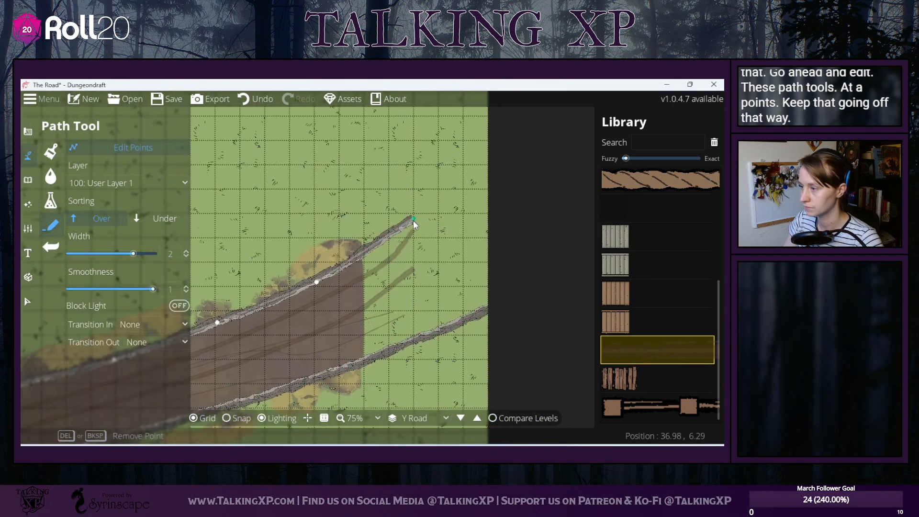
pyautogui.moveTo(413, 220); pyautogui.dragTo(512, 175)
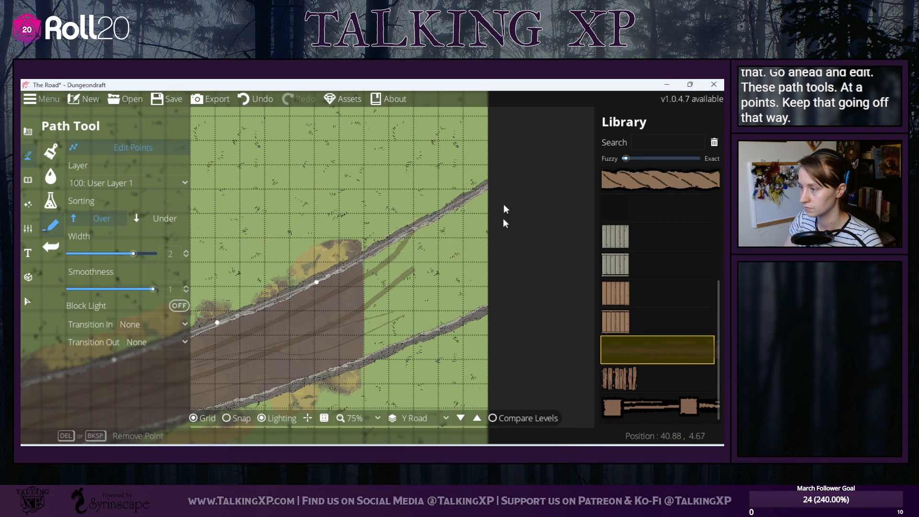
# - Extend the drag marks on the upper branch along the road towards the map's eastern edge
pyautogui.click(400, 249)
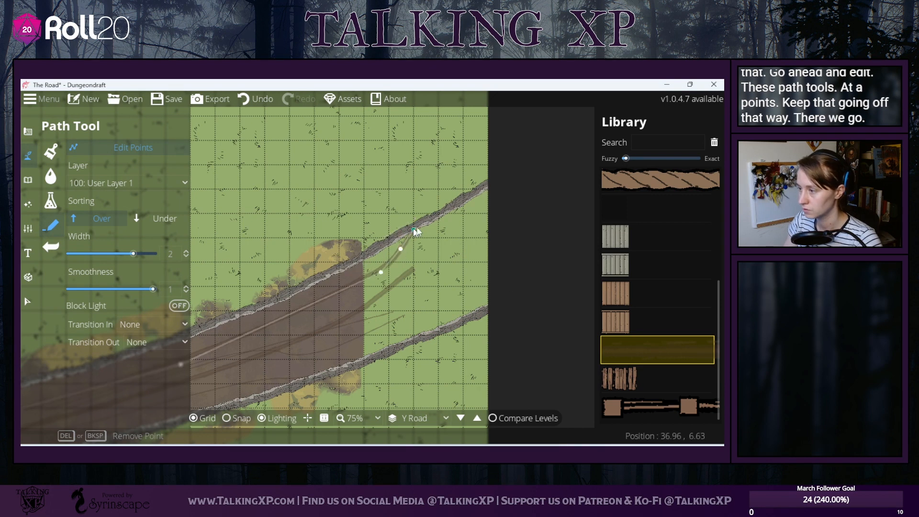
pyautogui.moveTo(401, 250); pyautogui.dragTo(508, 196)
pyautogui.moveTo(412, 267); pyautogui.dragTo(502, 213)
pyautogui.click(395, 280)
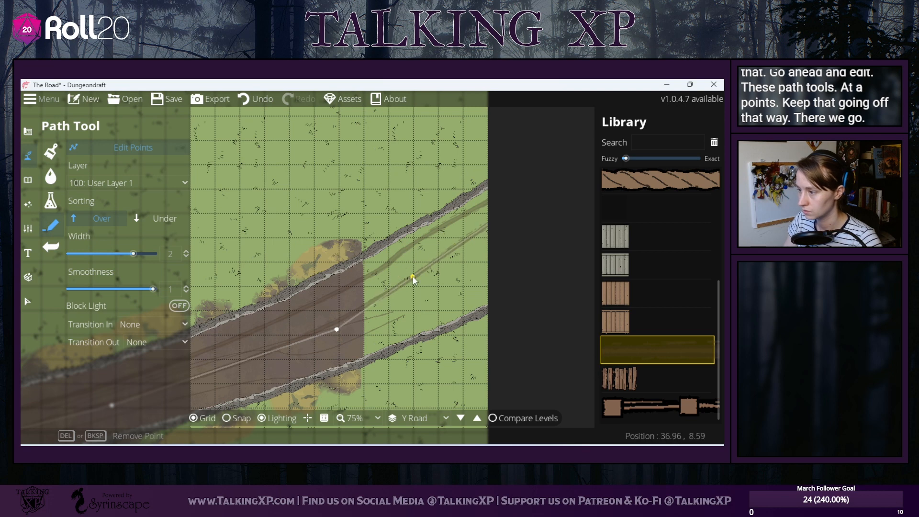
pyautogui.moveTo(394, 291); pyautogui.dragTo(493, 283)
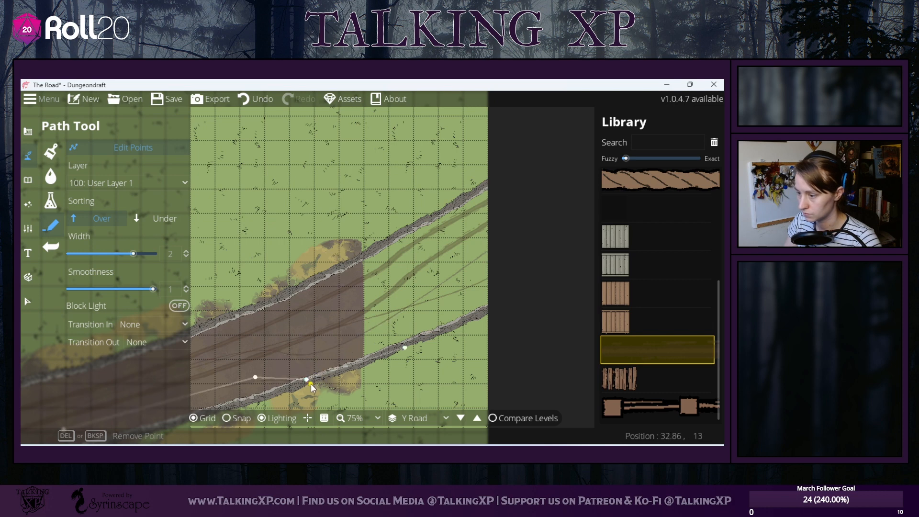
# - Reshape the swerving drag mark at the upper branch's southern border and extend its end off the map's eastern edge
pyautogui.moveTo(311, 384); pyautogui.dragTo(312, 384)
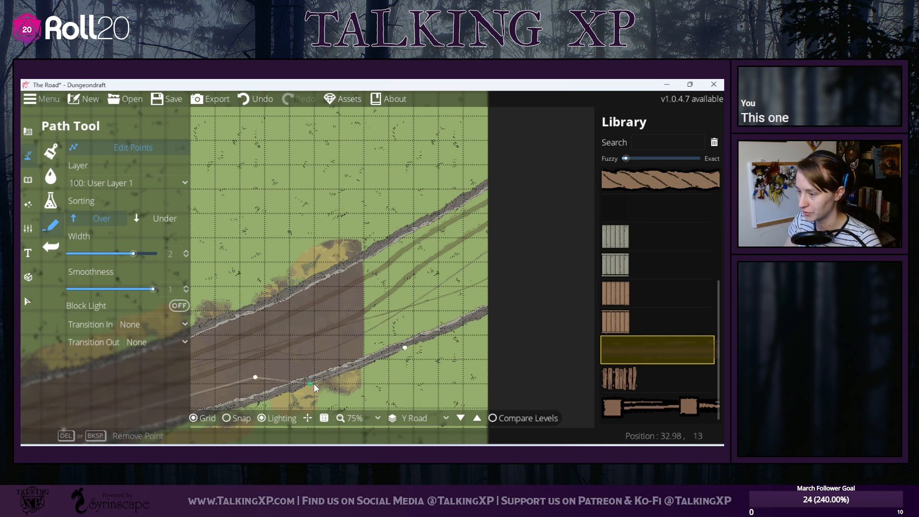
pyautogui.click(387, 355)
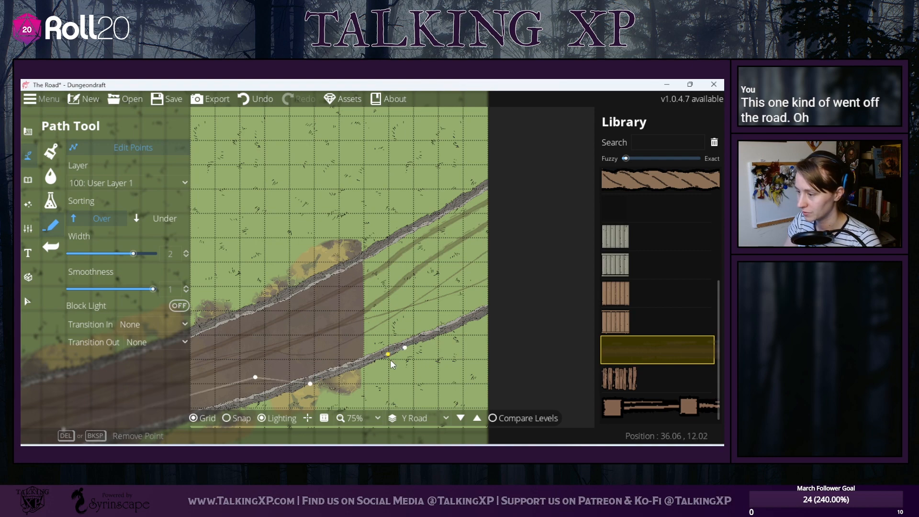
pyautogui.moveTo(388, 355); pyautogui.dragTo(377, 361)
pyautogui.click(470, 286)
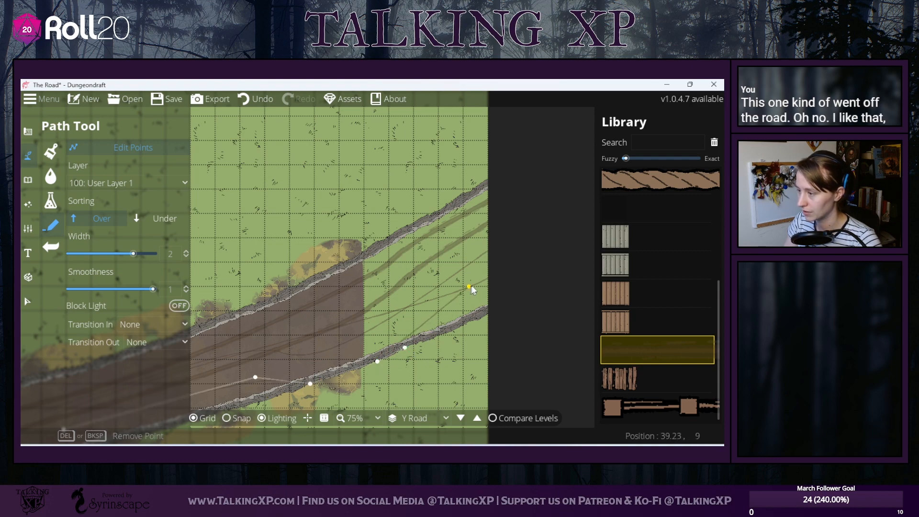
pyautogui.moveTo(470, 286); pyautogui.dragTo(498, 271)
# - Reroute the drag mark at the junction so it bends around the corner and runs down the southeastern branch
pyautogui.moveTo(438, 365)
pyautogui.mouseDown()
pyautogui.moveTo(542, 298)
pyautogui.moveTo(651, 259)
pyautogui.mouseUp()
pyautogui.moveTo(455, 348)
pyautogui.mouseDown()
pyautogui.moveTo(516, 304)
pyautogui.moveTo(636, 257)
pyautogui.mouseUp()
pyautogui.moveTo(490, 322); pyautogui.dragTo(616, 231)
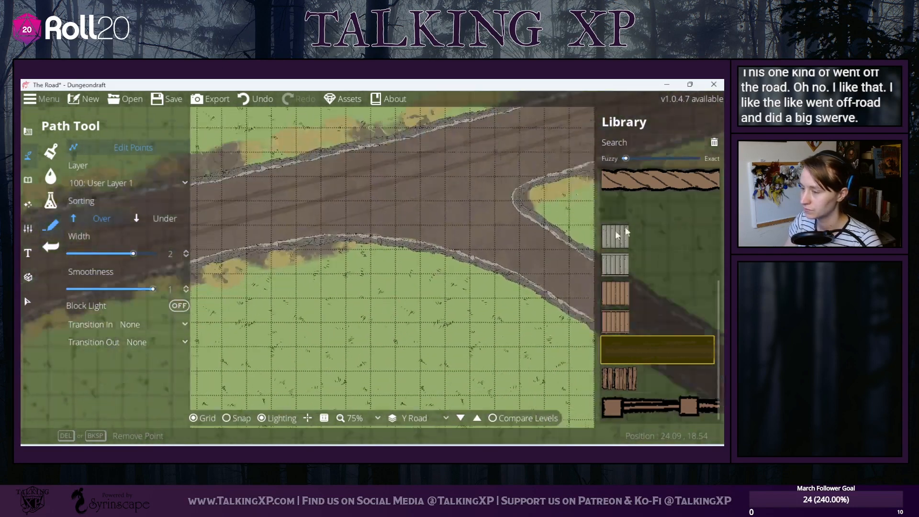
pyautogui.moveTo(324, 294); pyautogui.dragTo(510, 269)
pyautogui.click(457, 193)
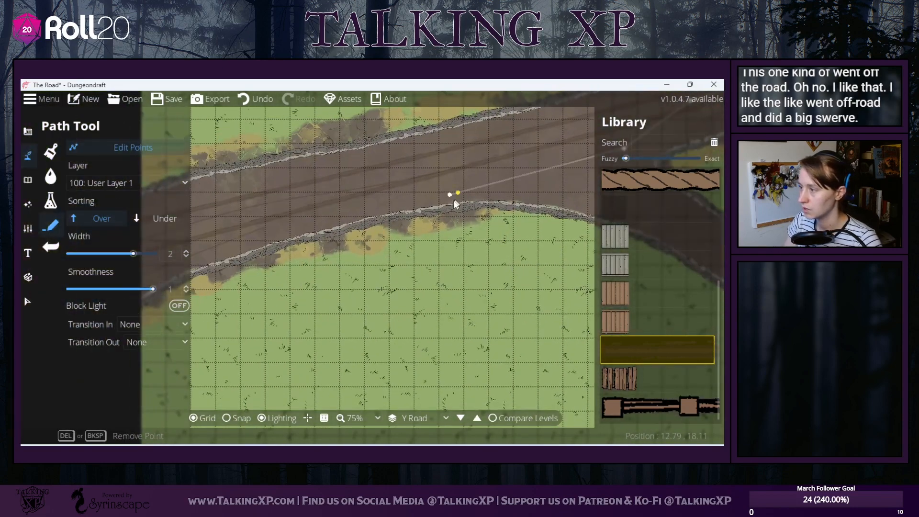
pyautogui.click(395, 203)
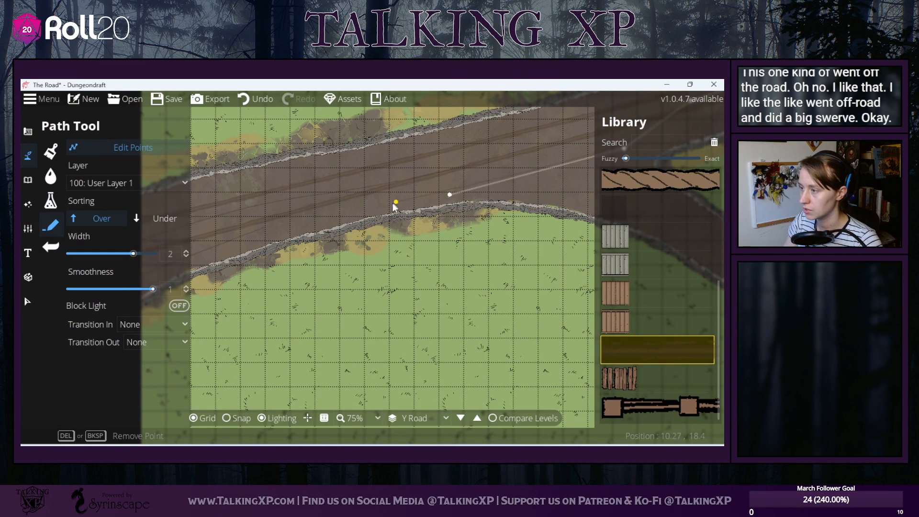
pyautogui.moveTo(563, 176); pyautogui.dragTo(293, 176)
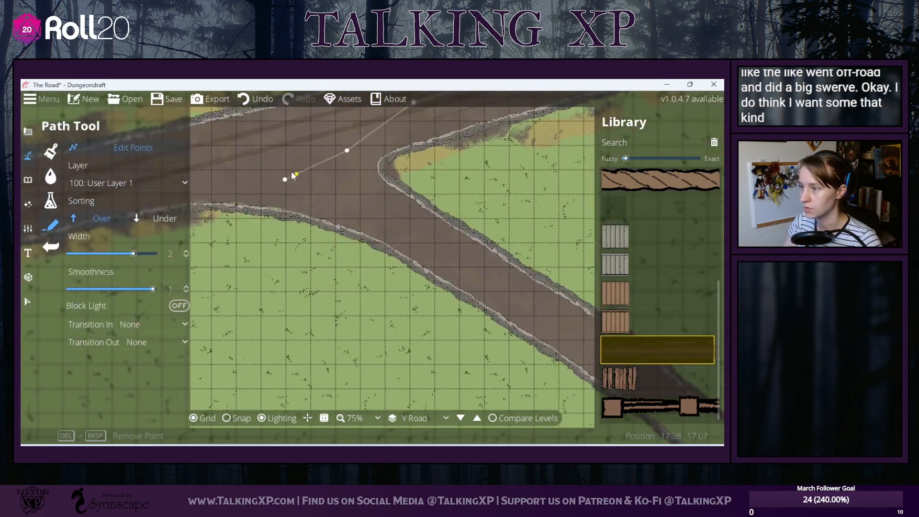
pyautogui.click(386, 214)
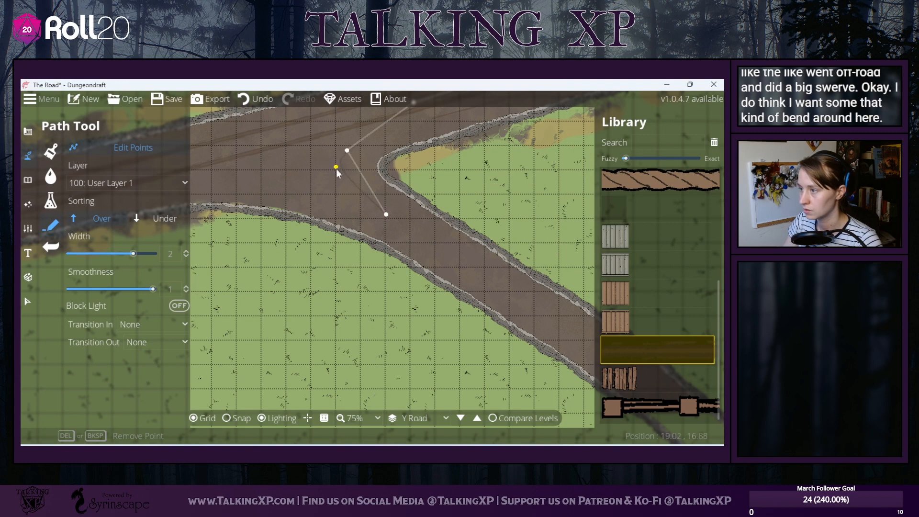
pyautogui.moveTo(501, 276); pyautogui.dragTo(266, 181)
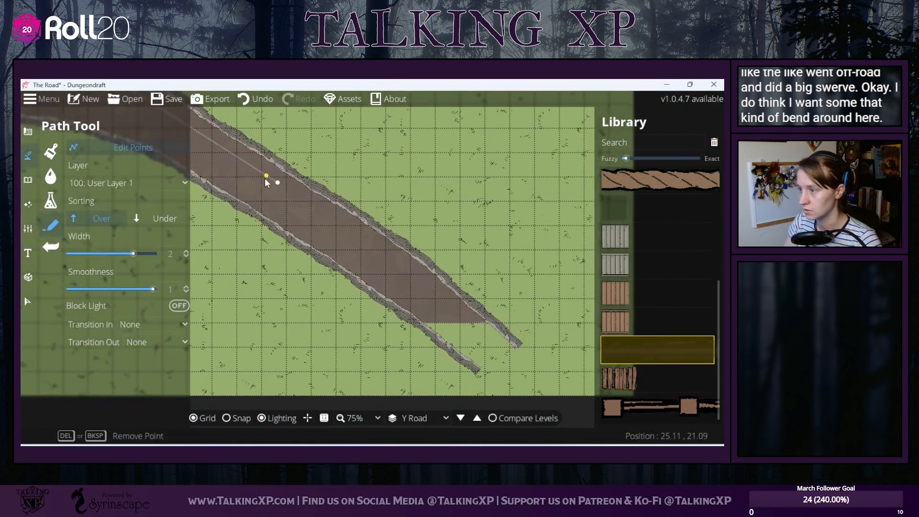
pyautogui.click(410, 272)
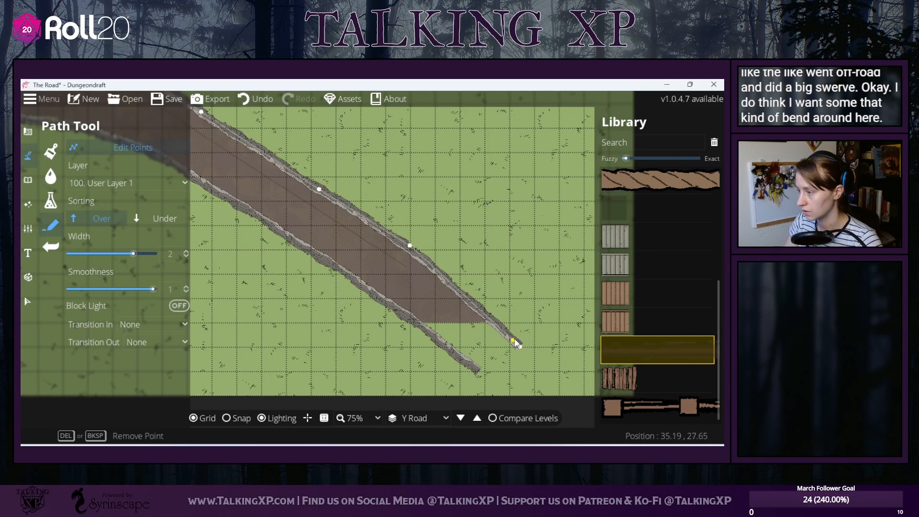
# - Extend both stone borders of the southeastern branch past the map's southern edge
pyautogui.rightClick(602, 409)
pyautogui.moveTo(465, 376); pyautogui.dragTo(506, 363)
pyautogui.click(434, 294)
pyautogui.moveTo(428, 249); pyautogui.dragTo(544, 317)
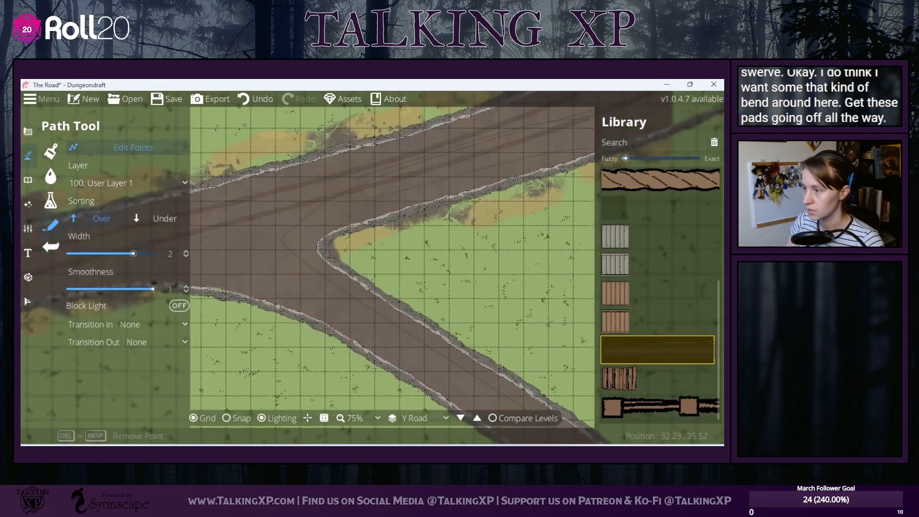
# - Widen the southeastern branch's exit by moving the end of its northern stone border outward along the map's southern edge
pyautogui.scroll(-8, 444, 326)
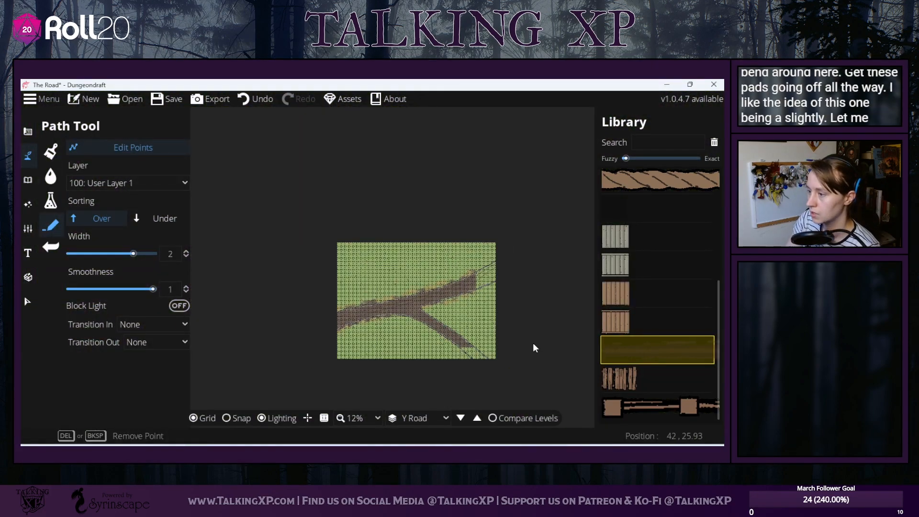
pyautogui.scroll(3, 458, 290)
pyautogui.moveTo(457, 291); pyautogui.dragTo(436, 379)
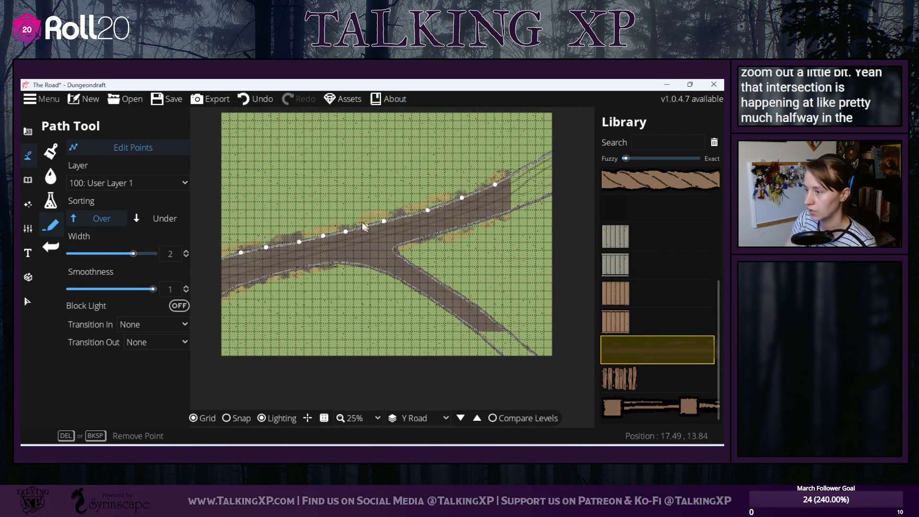
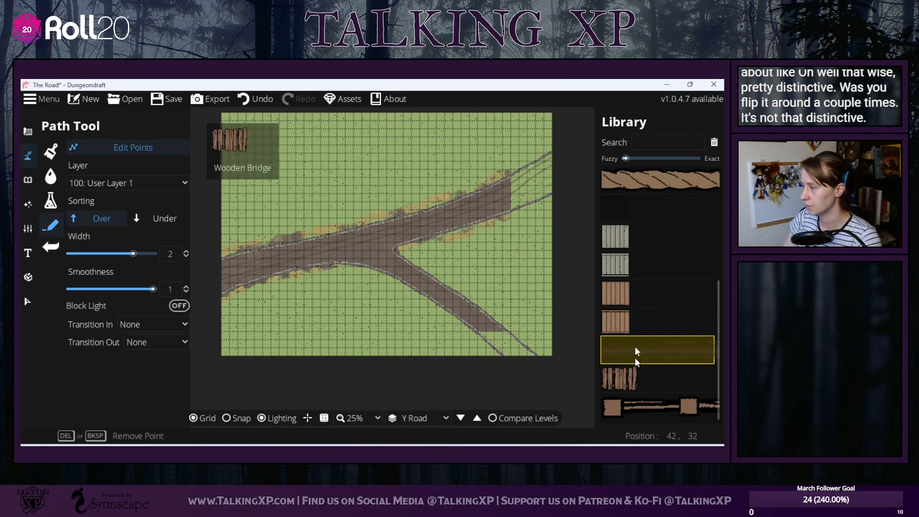
pyautogui.moveTo(443, 291); pyautogui.dragTo(331, 282)
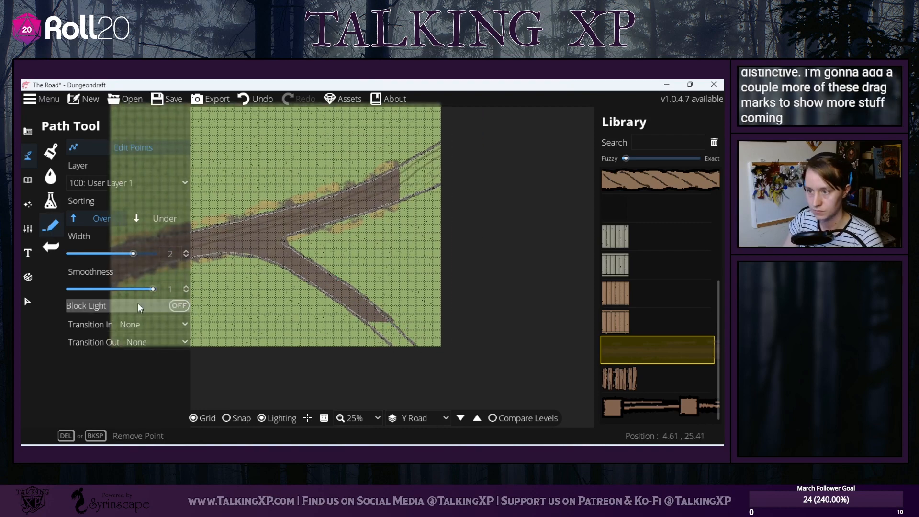
pyautogui.scroll(2, 338, 306)
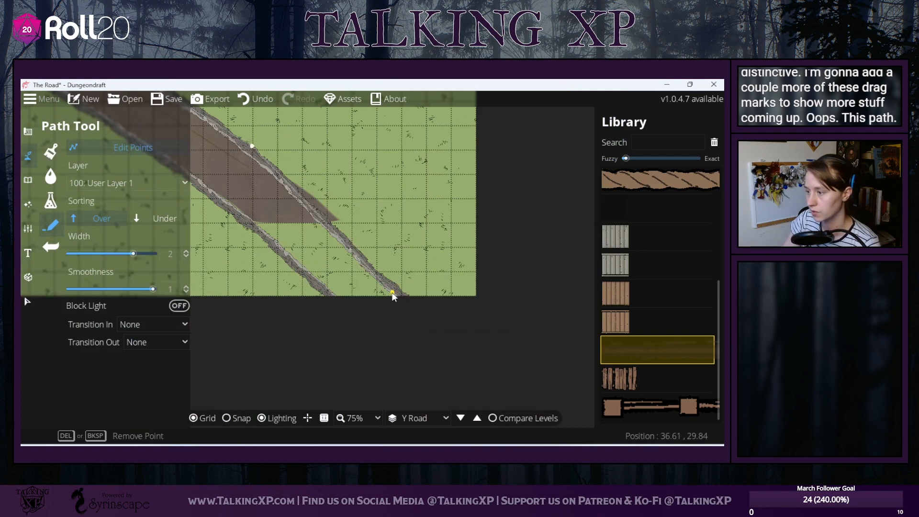
pyautogui.moveTo(393, 292); pyautogui.dragTo(428, 299)
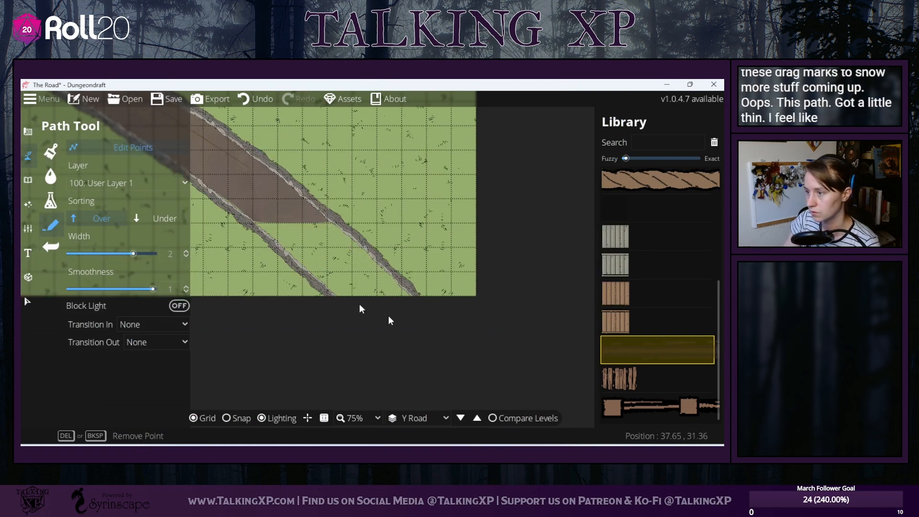
# - Reshape the rerouted drag mark along the lower stretch of the southeastern branch and carry its end toward the map's southern edge
pyautogui.moveTo(320, 300); pyautogui.dragTo(578, 435)
pyautogui.scroll(-3, 444, 341)
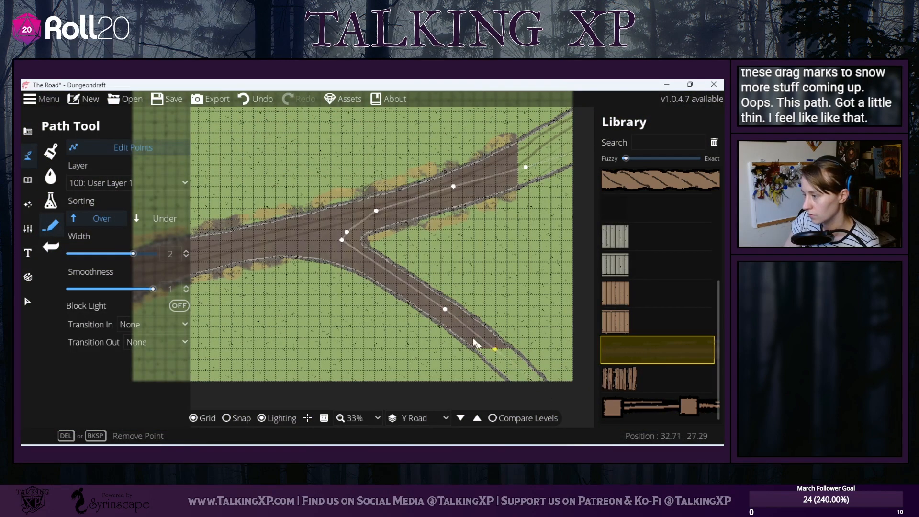
pyautogui.moveTo(473, 337)
pyautogui.mouseDown()
pyautogui.moveTo(470, 329)
pyautogui.moveTo(483, 331)
pyautogui.mouseUp()
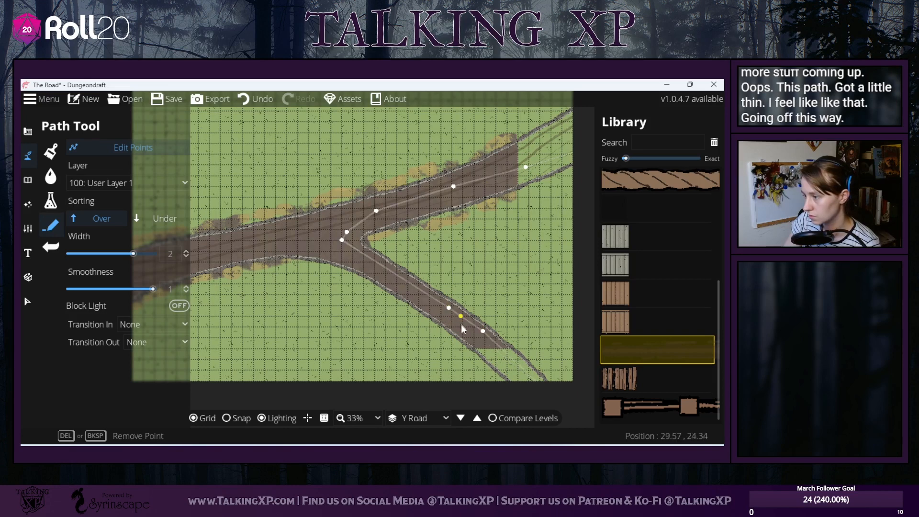
pyautogui.click(461, 325)
pyautogui.moveTo(506, 358); pyautogui.dragTo(521, 394)
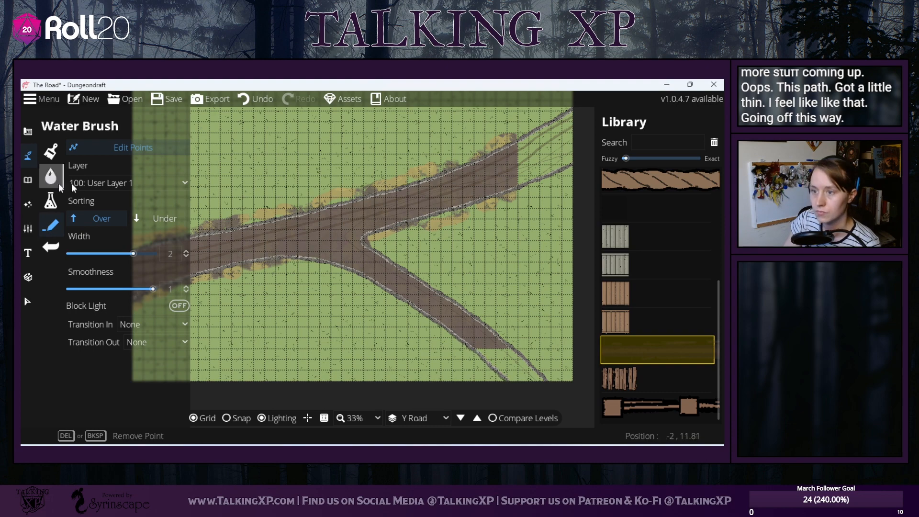
# - Draw a new drag mark of width 2 from the southern edge up the southeastern branch and west along the main road
pyautogui.click(100, 147)
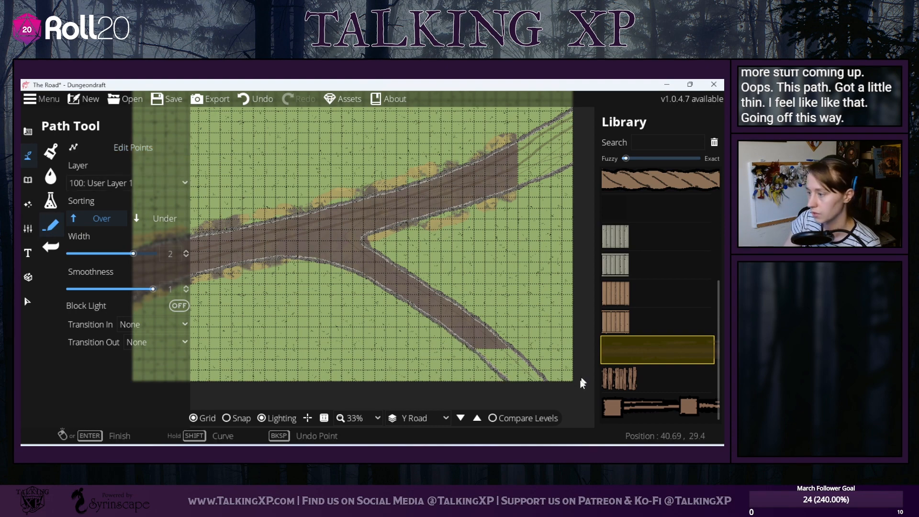
pyautogui.click(509, 370)
pyautogui.click(472, 331)
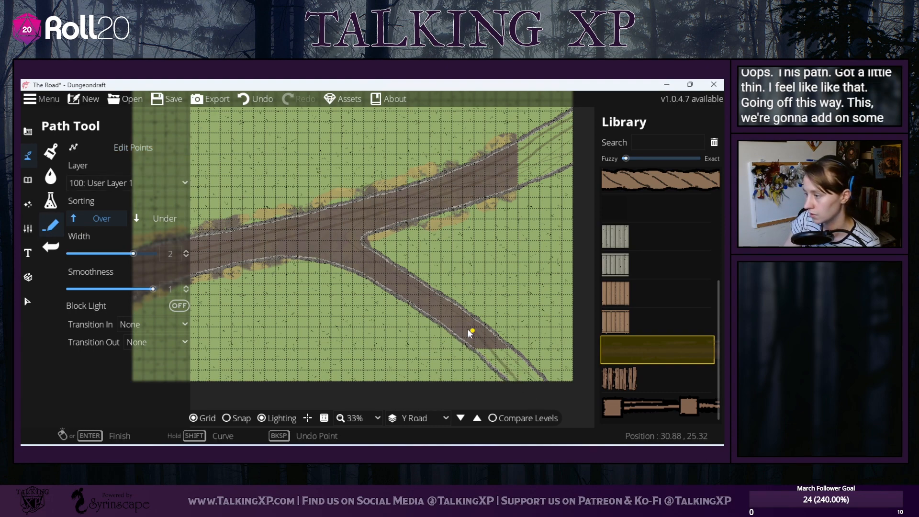
pyautogui.click(491, 351)
pyautogui.click(446, 316)
pyautogui.click(367, 269)
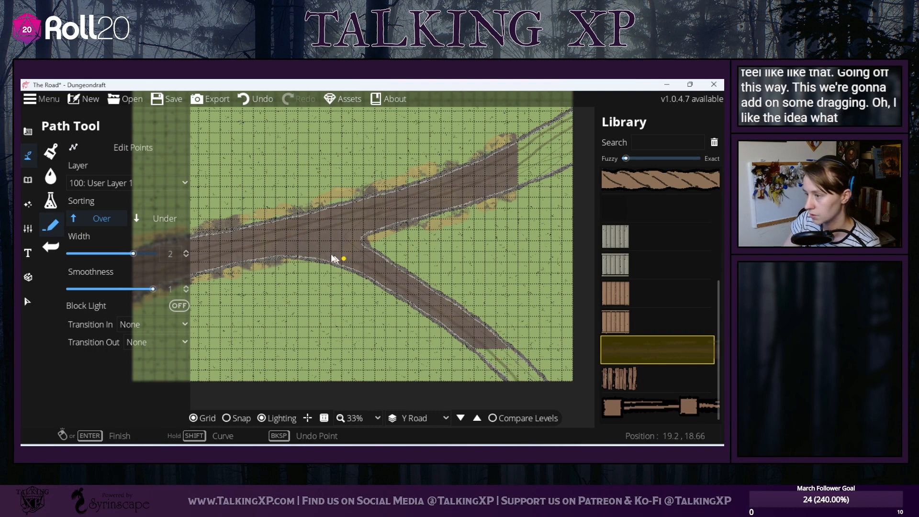
pyautogui.click(333, 258)
pyautogui.click(299, 248)
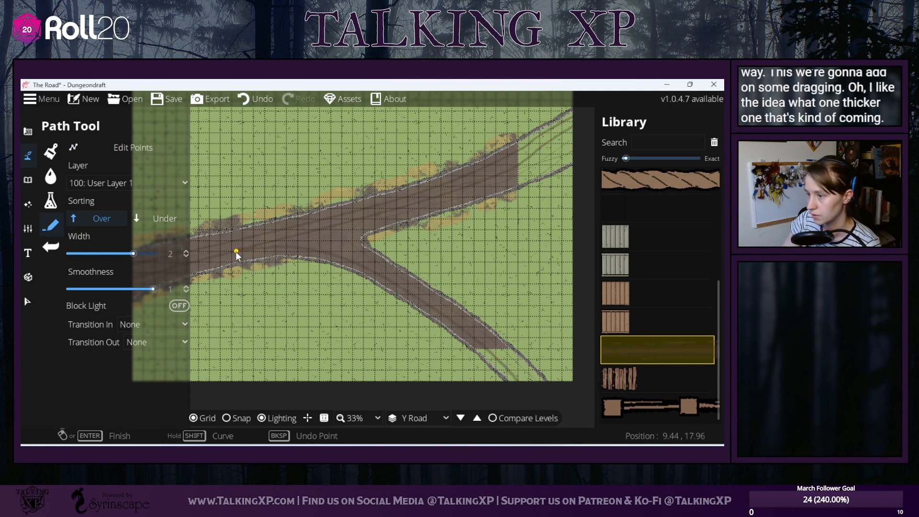
pyautogui.click(235, 252)
pyautogui.moveTo(201, 265); pyautogui.dragTo(322, 238)
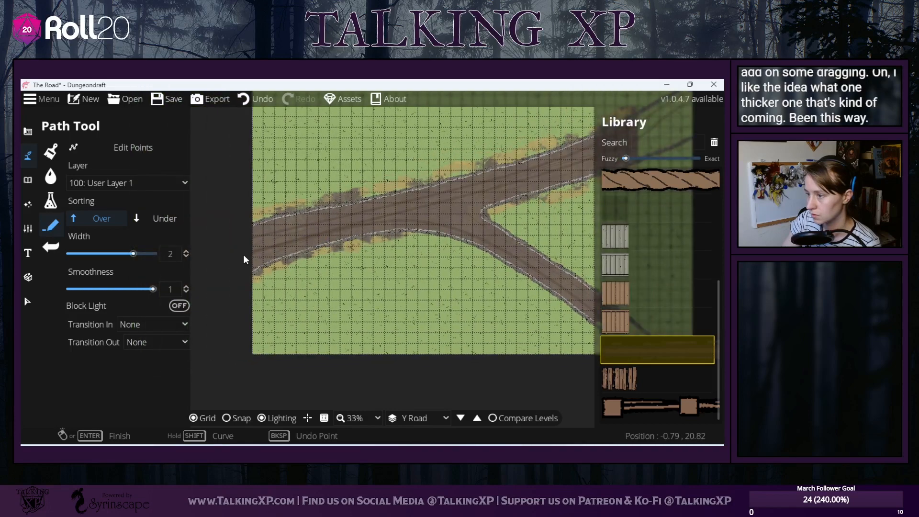
pyautogui.moveTo(463, 308); pyautogui.dragTo(305, 308)
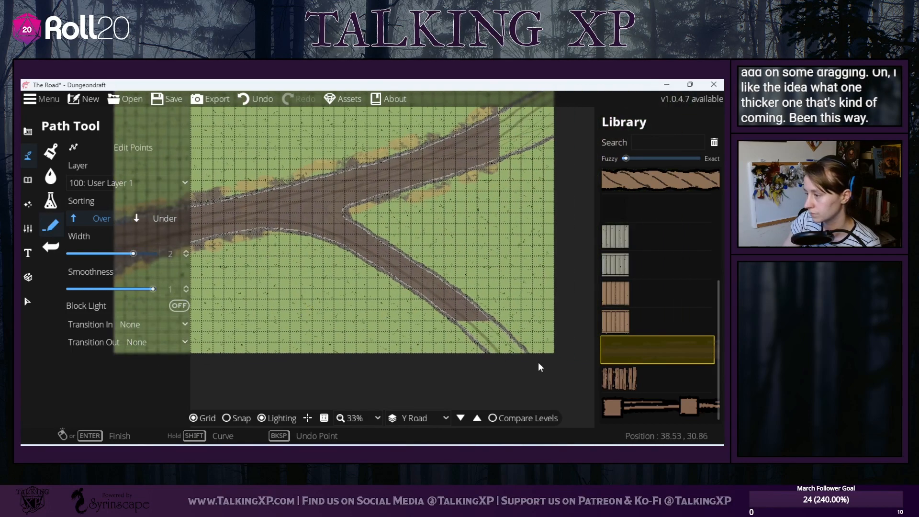
pyautogui.click(461, 298)
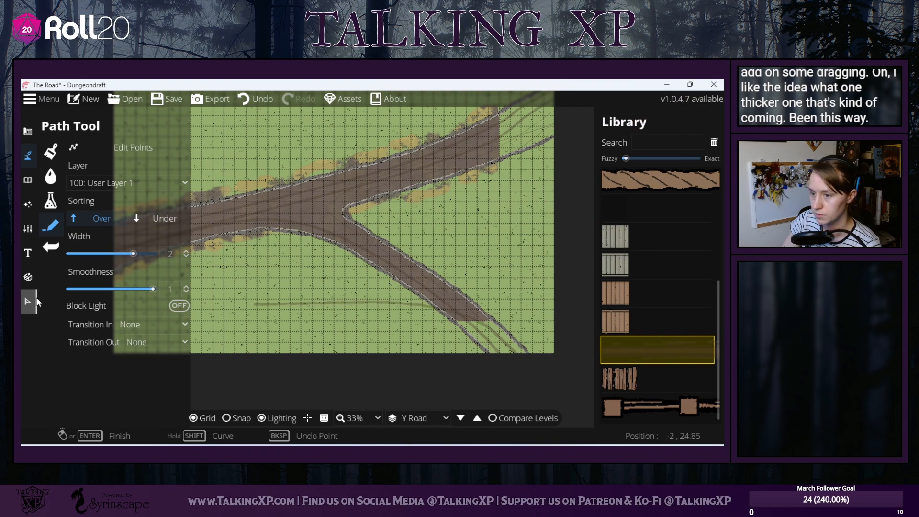
pyautogui.click(243, 98)
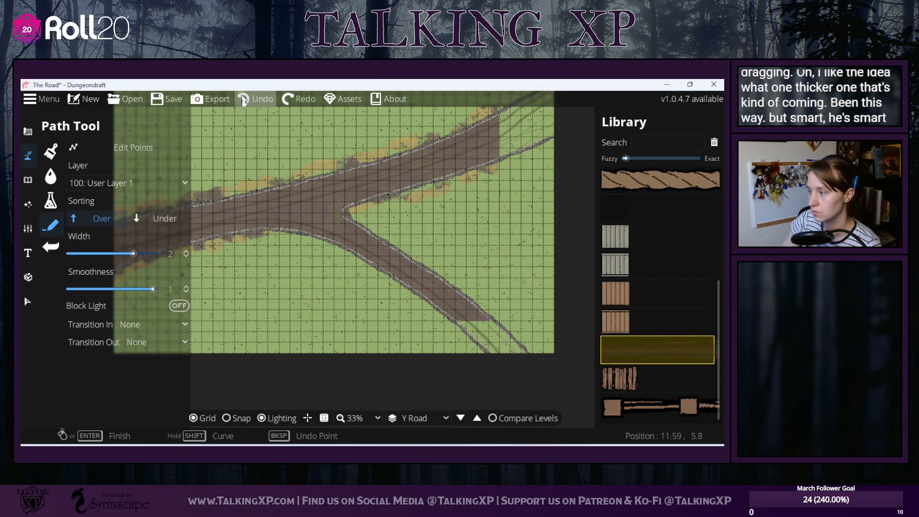
# - Duplicate the wide drag mark and place the copy parallel to it, closer to the southeastern branch's northern border
pyautogui.click(27, 301)
pyautogui.click(373, 257)
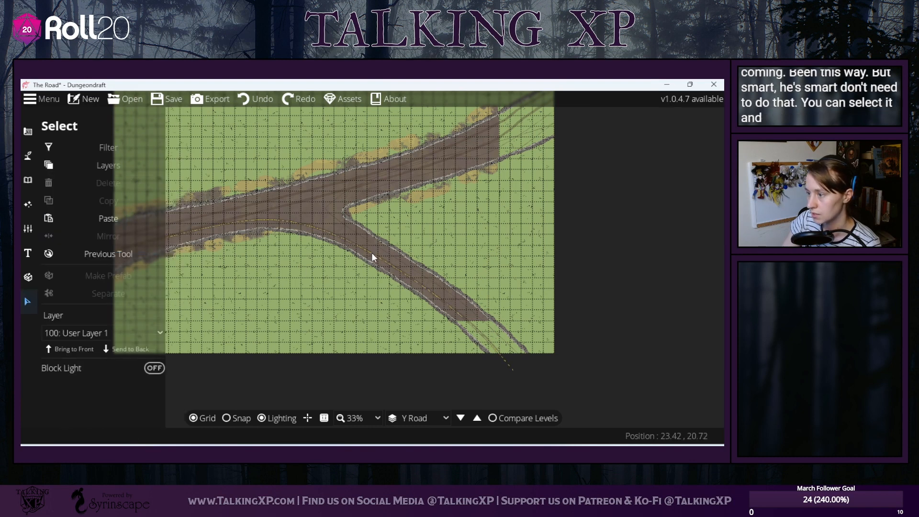
pyautogui.click(119, 200)
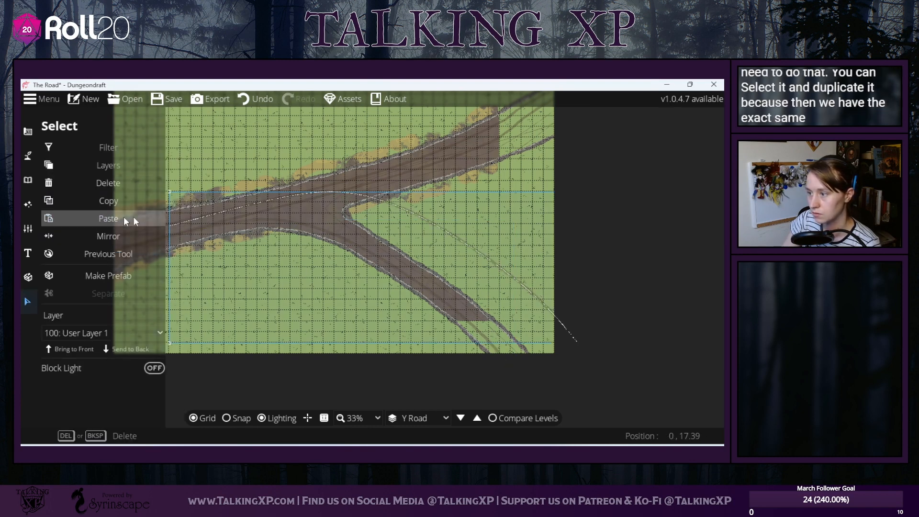
pyautogui.click(115, 218)
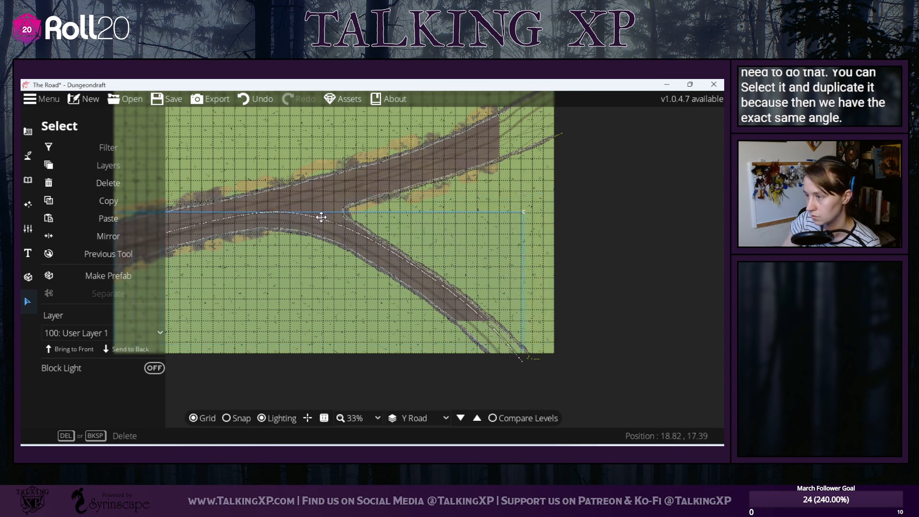
pyautogui.click(320, 214)
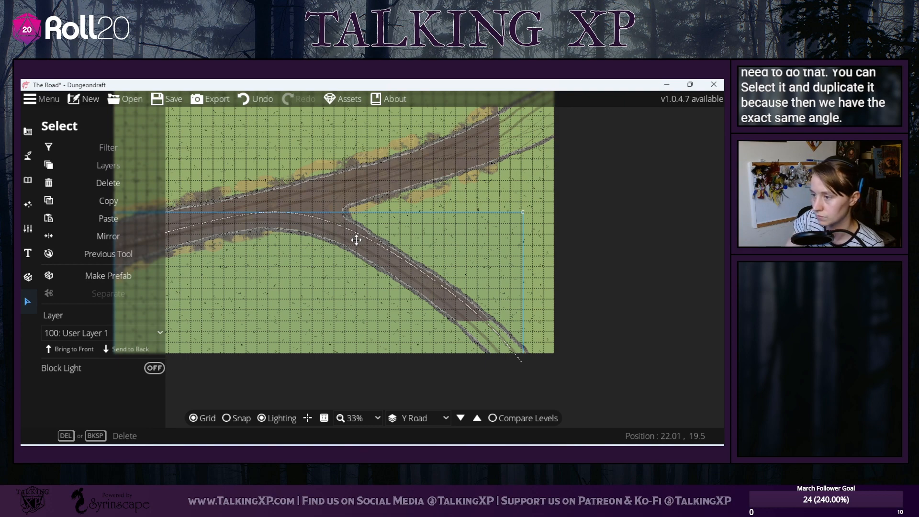
pyautogui.moveTo(637, 289); pyautogui.dragTo(728, 317)
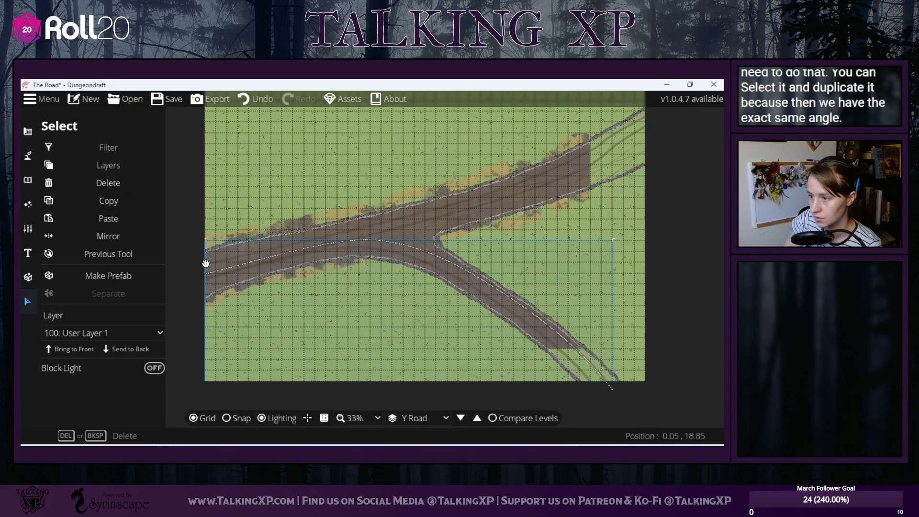
pyautogui.click(189, 194)
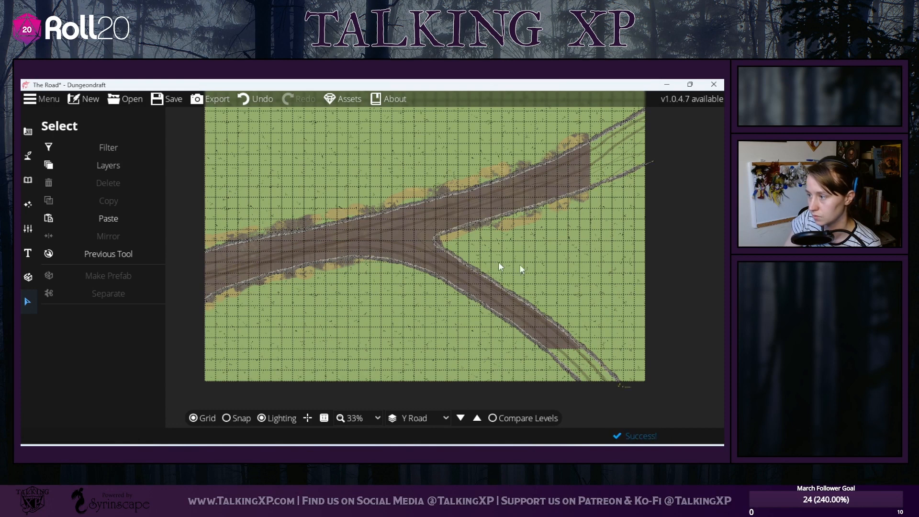
# - Set the path width to 1 and draw thin drag marks from the southeastern branch and through the upper branch's eastern exit
pyautogui.moveTo(554, 253); pyautogui.dragTo(490, 246)
pyautogui.click(27, 156)
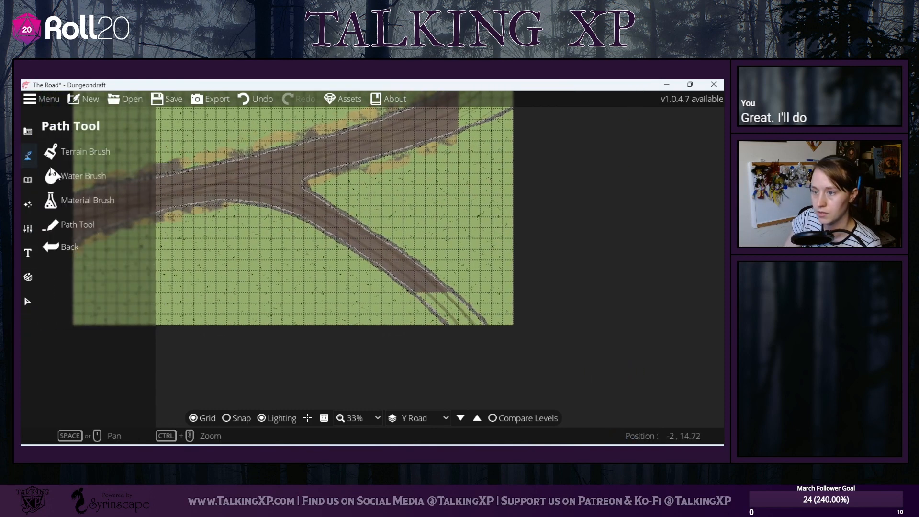
pyautogui.click(67, 223)
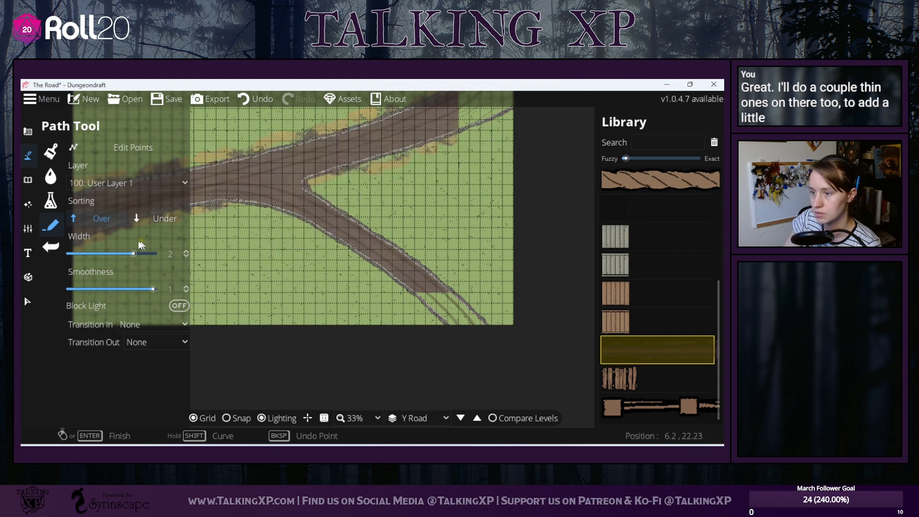
pyautogui.doubleClick(168, 254)
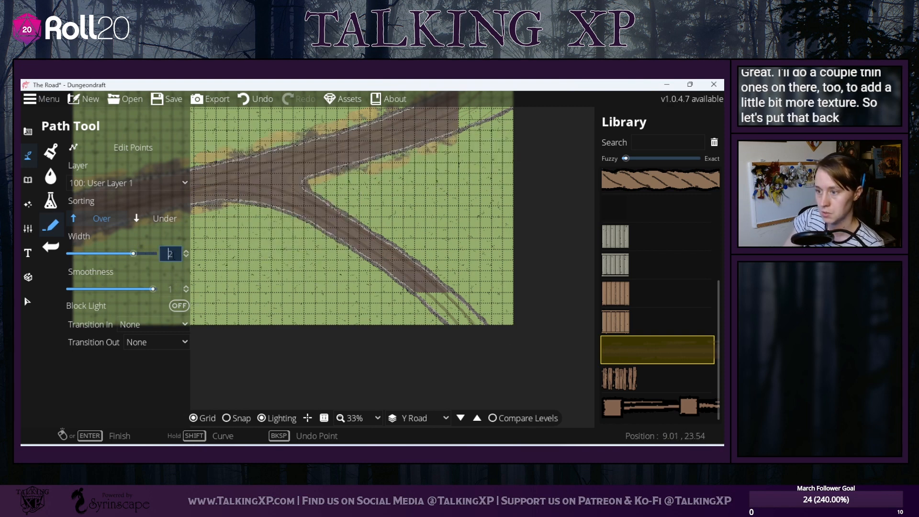
pyautogui.write('1')
pyautogui.press('Return')
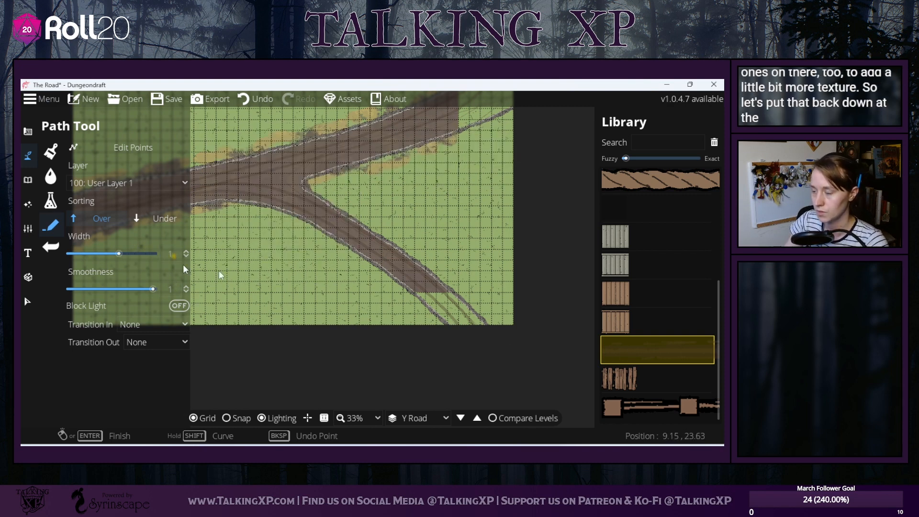
pyautogui.click(414, 281)
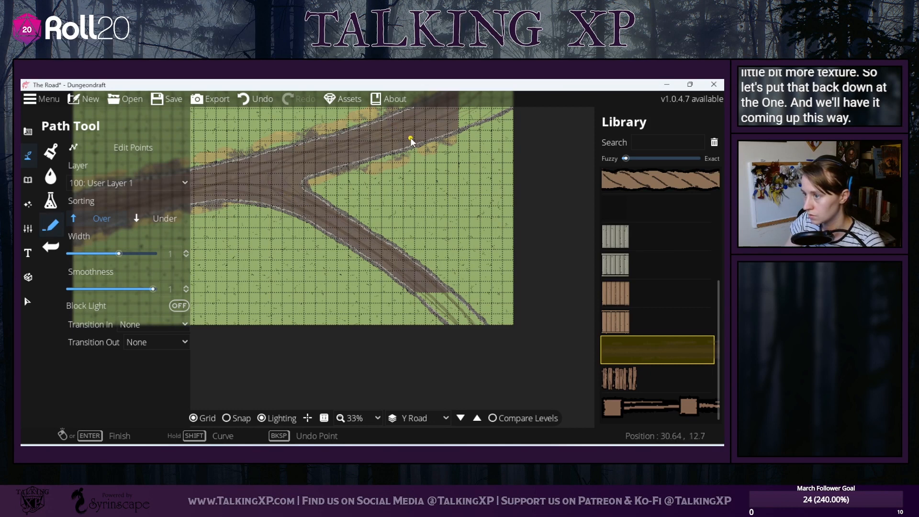
pyautogui.moveTo(440, 119); pyautogui.dragTo(340, 180)
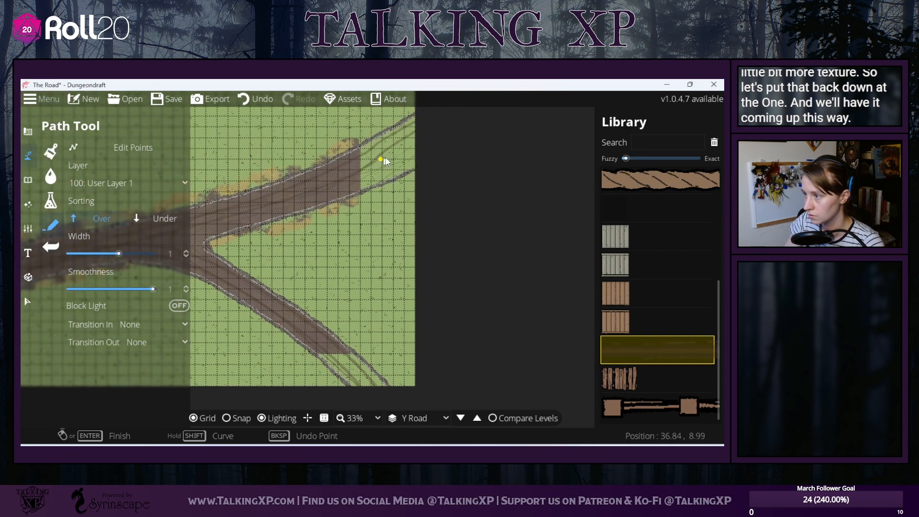
pyautogui.moveTo(403, 245); pyautogui.dragTo(458, 193)
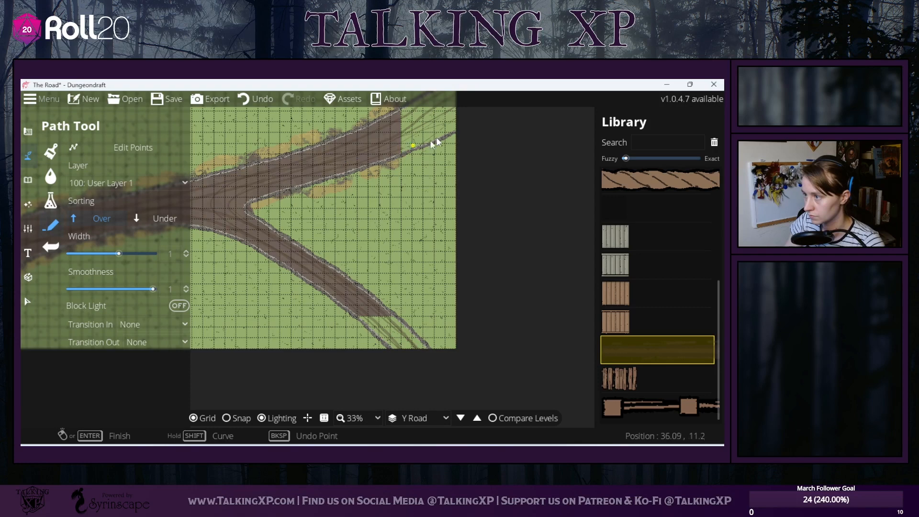
# - Add more thin drag marks along the main road, through the junction and down the southeastern branch to the map edges
pyautogui.moveTo(467, 296); pyautogui.dragTo(627, 284)
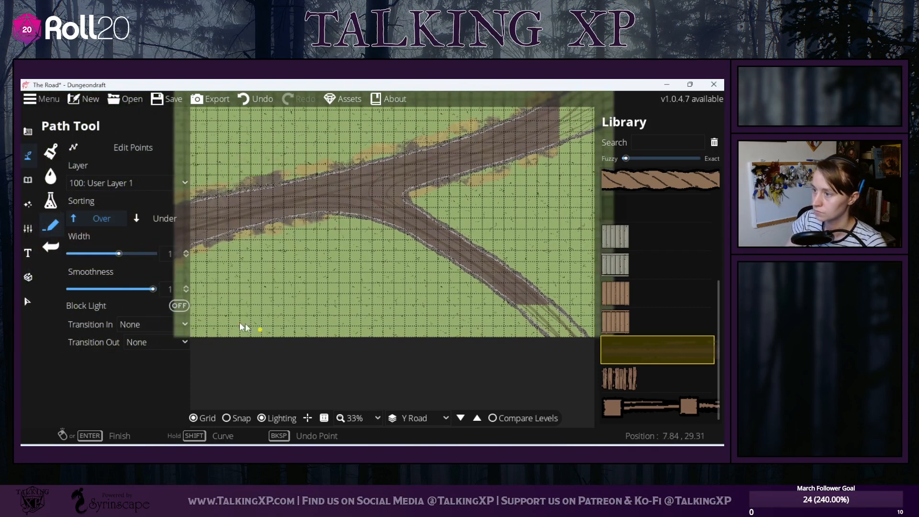
pyautogui.moveTo(243, 314); pyautogui.dragTo(344, 321)
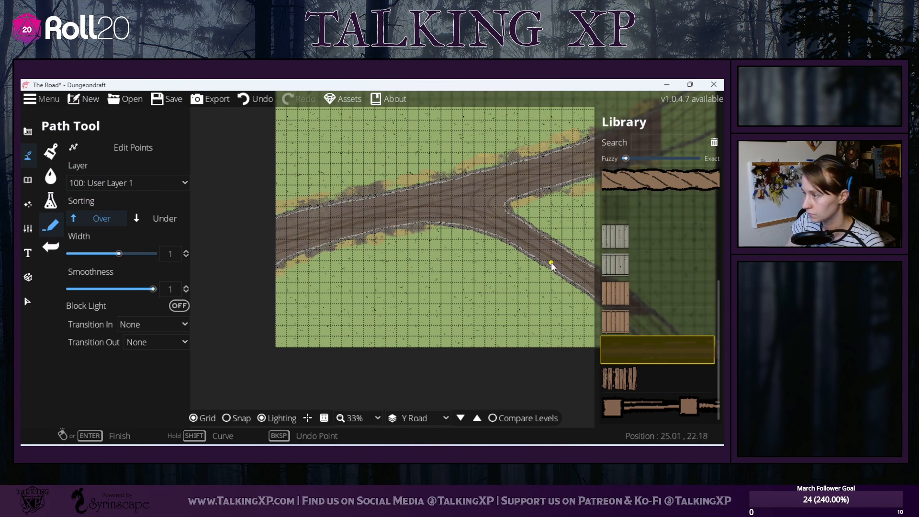
pyautogui.moveTo(544, 254); pyautogui.dragTo(307, 194)
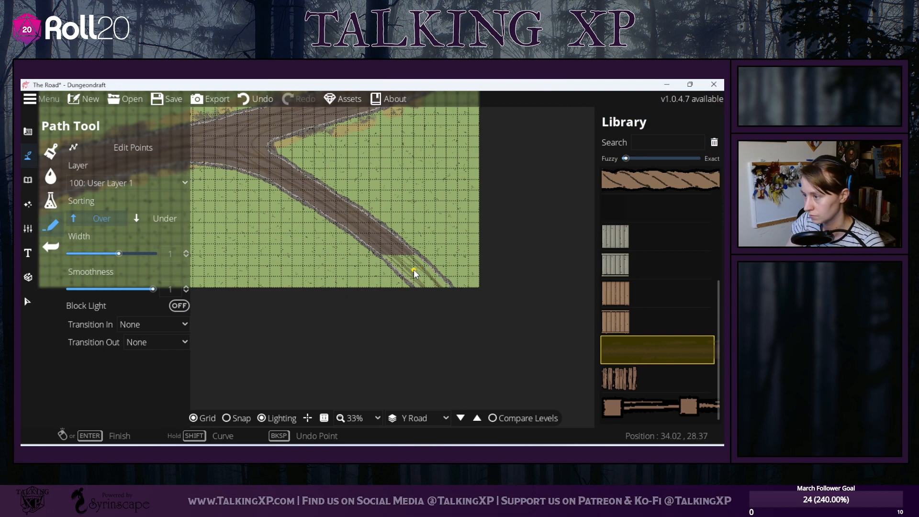
pyautogui.moveTo(376, 317); pyautogui.dragTo(518, 360)
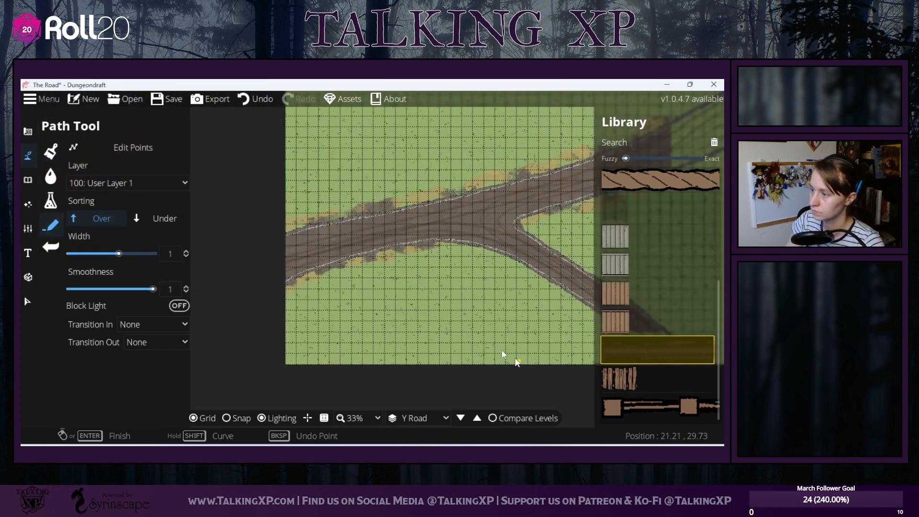
pyautogui.moveTo(279, 259); pyautogui.dragTo(208, 314)
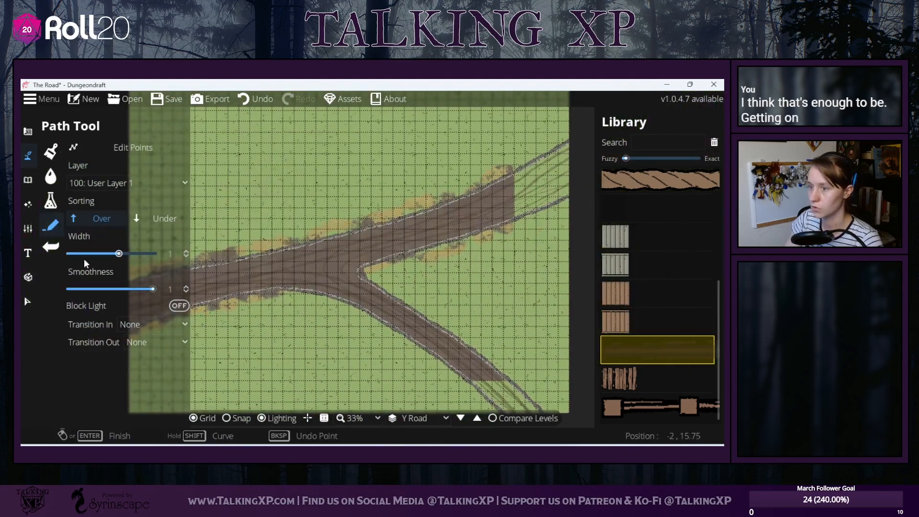
# - Paint Terrain Dirt over the unpainted ends of the southeastern branch and the road's eastern exit with brush size 4 and intensity 4
pyautogui.click(28, 131)
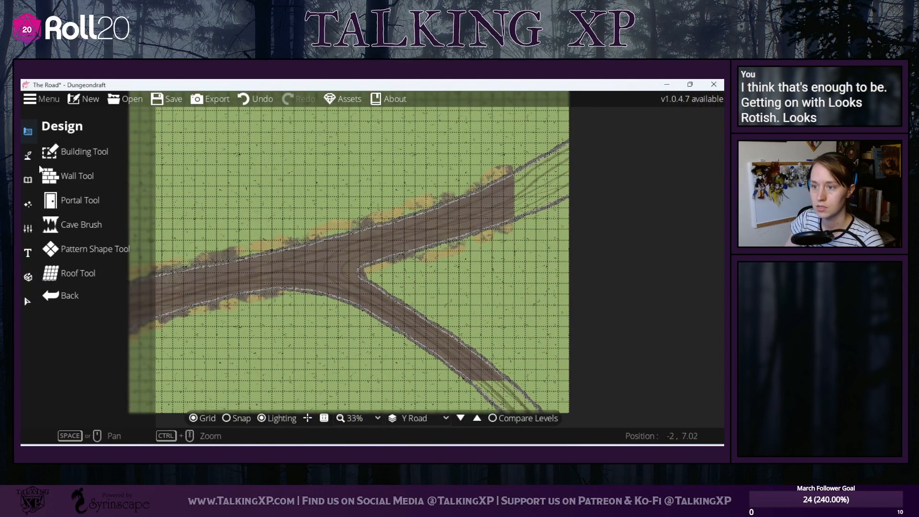
pyautogui.click(28, 155)
pyautogui.click(81, 153)
pyautogui.click(109, 315)
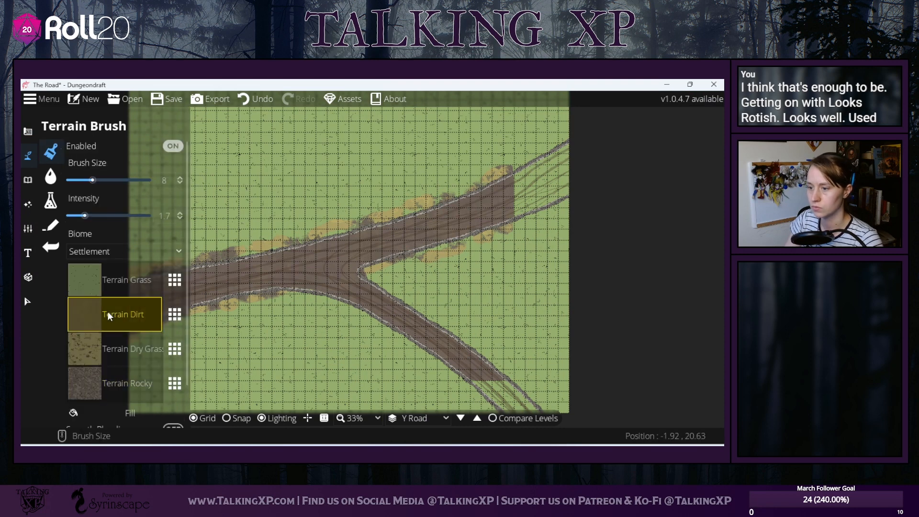
pyautogui.click(74, 181)
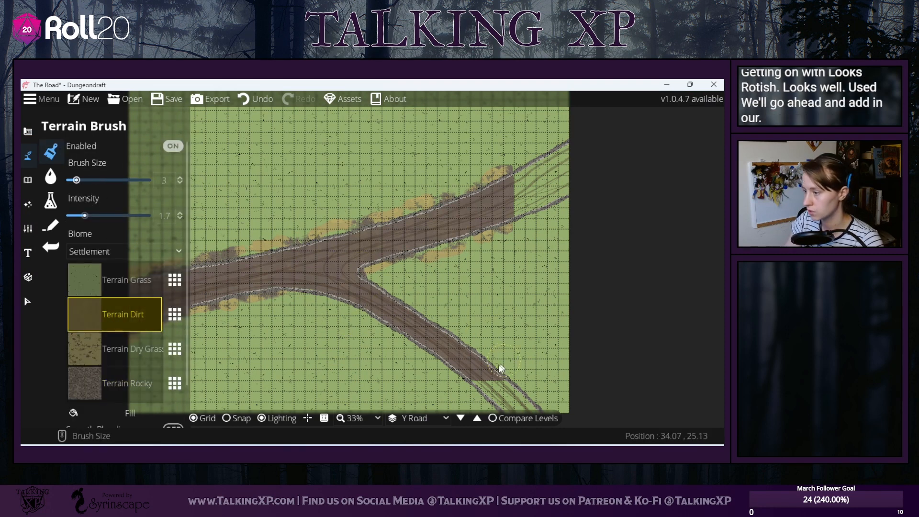
pyautogui.scroll(1, 478, 370)
pyautogui.moveTo(573, 376); pyautogui.dragTo(544, 304)
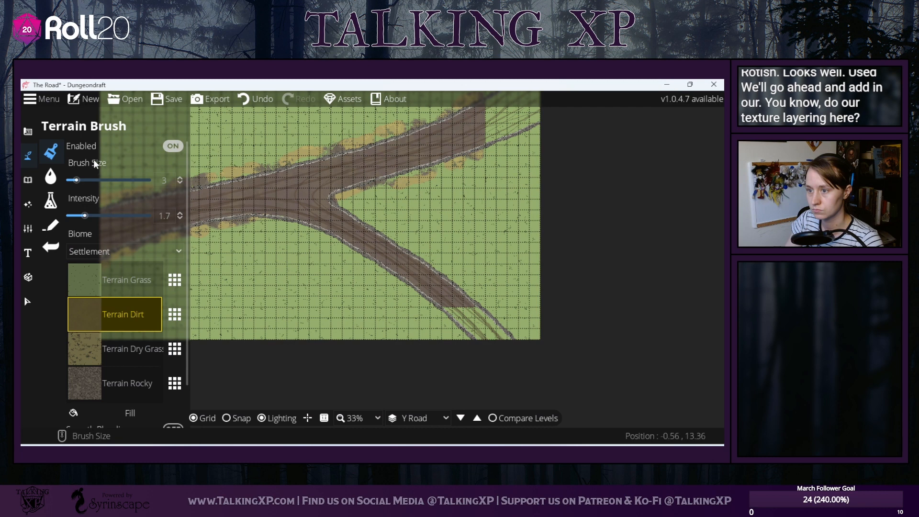
pyautogui.click(80, 180)
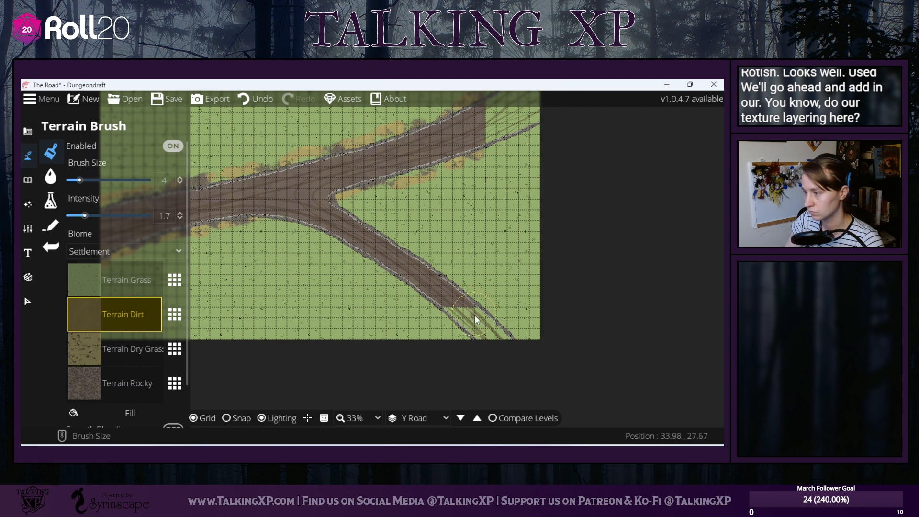
pyautogui.click(106, 215)
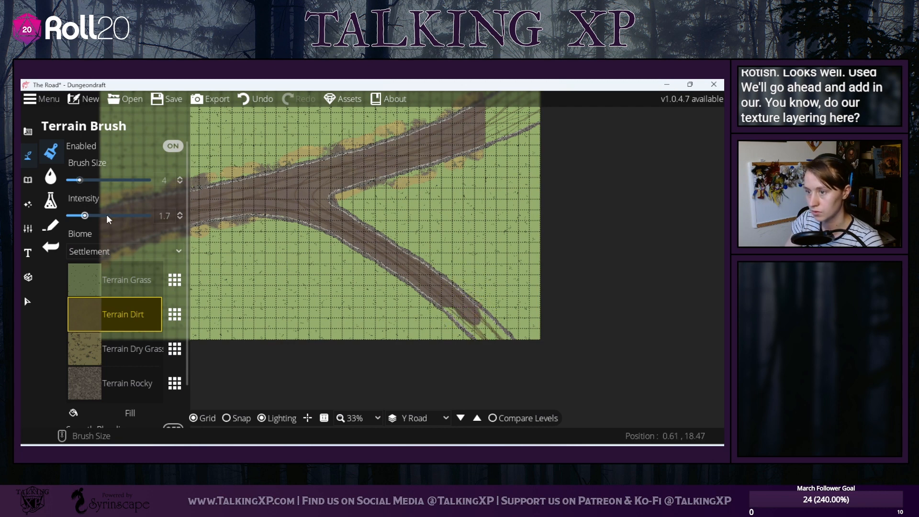
pyautogui.moveTo(466, 316); pyautogui.dragTo(504, 347)
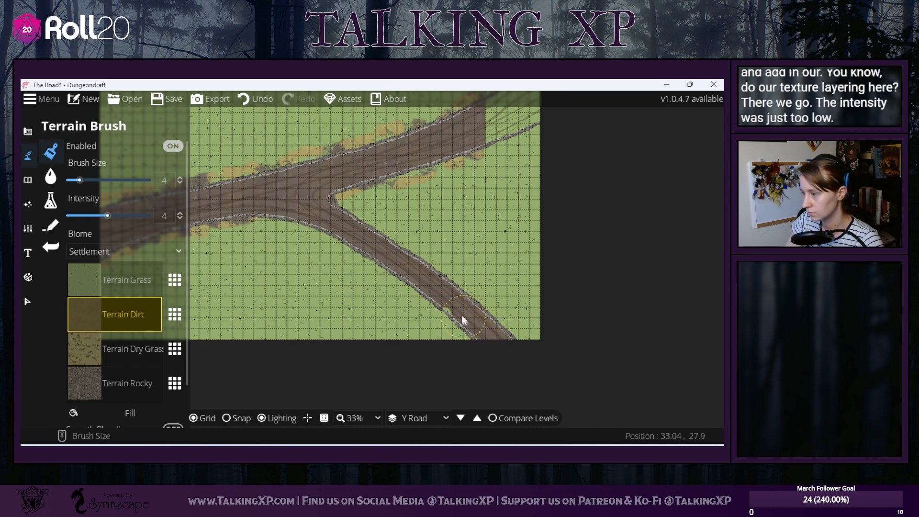
pyautogui.moveTo(430, 145)
pyautogui.mouseDown()
pyautogui.moveTo(348, 198)
pyautogui.moveTo(454, 168)
pyautogui.moveTo(442, 161)
pyautogui.moveTo(458, 131)
pyautogui.moveTo(406, 160)
pyautogui.moveTo(433, 148)
pyautogui.mouseUp()
pyautogui.moveTo(343, 294)
pyautogui.mouseDown()
pyautogui.moveTo(382, 276)
pyautogui.moveTo(499, 280)
pyautogui.moveTo(495, 367)
pyautogui.mouseUp()
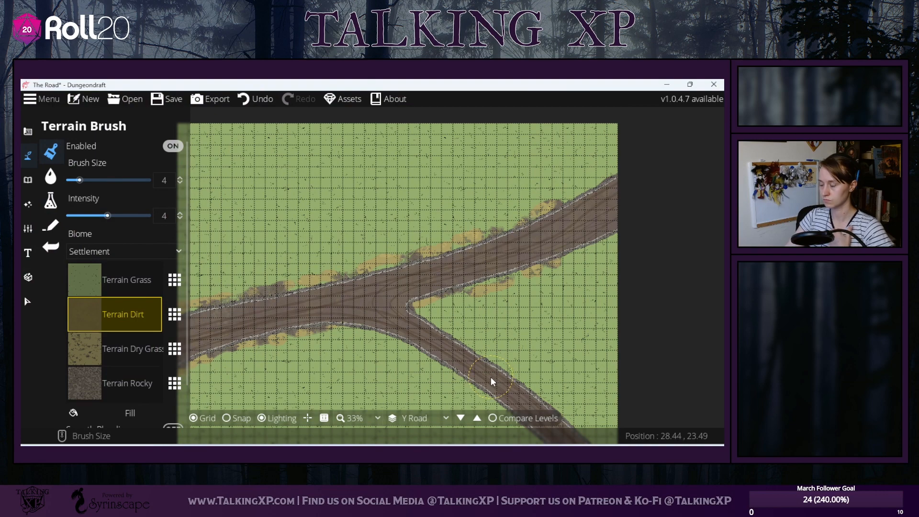
# - Paint Terrain Dry Grass with brush size 7 along both sides of the southeastern branch and around the road's eastern exit
pyautogui.moveTo(298, 337); pyautogui.dragTo(239, 287)
pyautogui.click(124, 348)
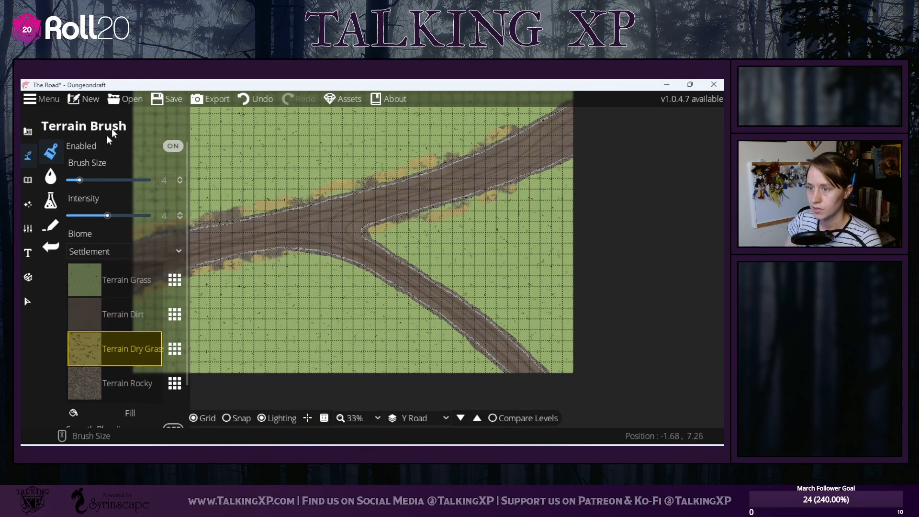
pyautogui.click(89, 180)
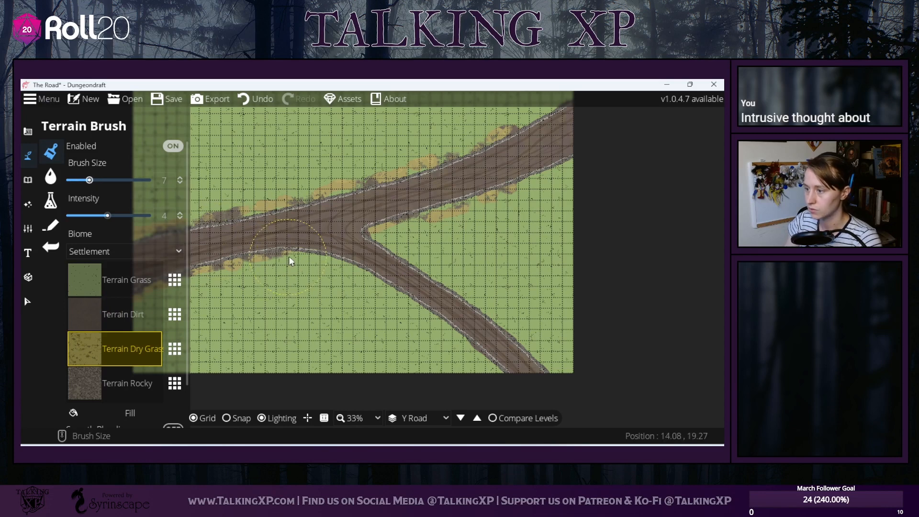
pyautogui.moveTo(329, 262)
pyautogui.mouseDown()
pyautogui.moveTo(466, 347)
pyautogui.moveTo(441, 329)
pyautogui.moveTo(489, 384)
pyautogui.mouseUp()
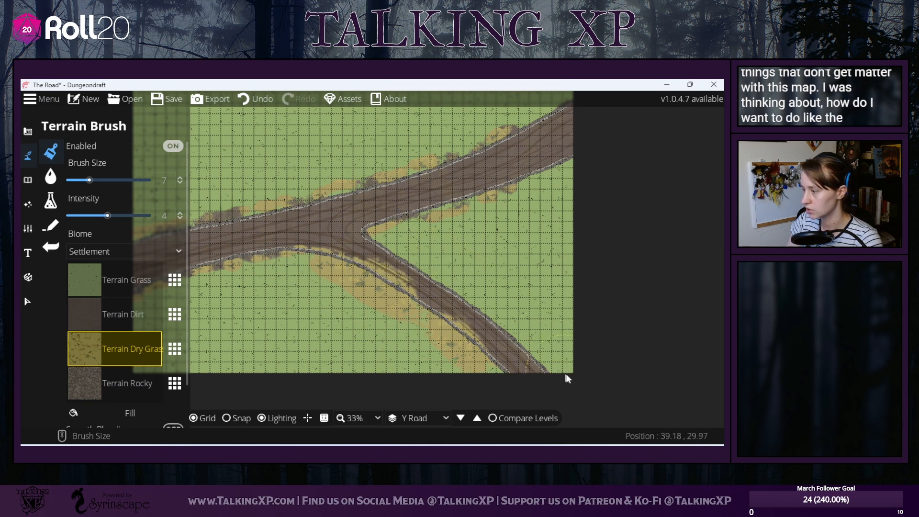
pyautogui.moveTo(530, 354); pyautogui.dragTo(472, 305)
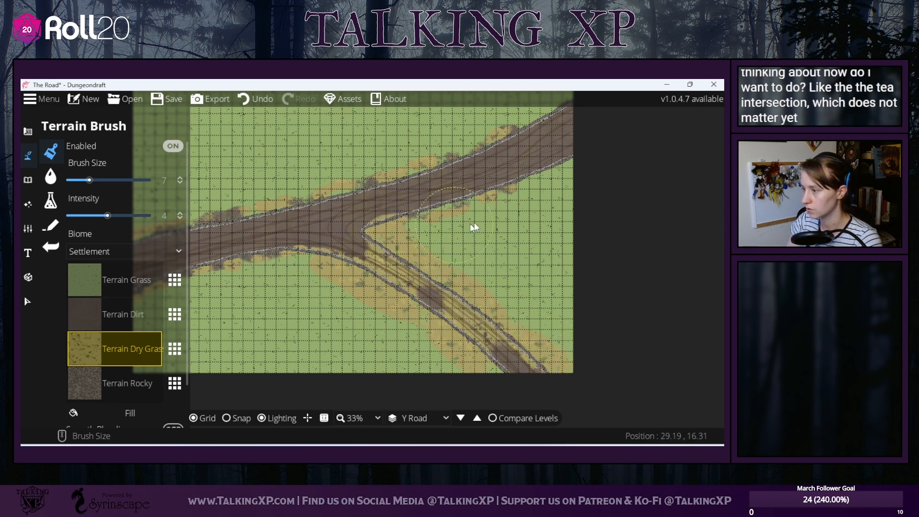
pyautogui.moveTo(531, 192); pyautogui.dragTo(599, 156)
pyautogui.moveTo(504, 228); pyautogui.dragTo(505, 279)
pyautogui.moveTo(568, 150); pyautogui.dragTo(554, 148)
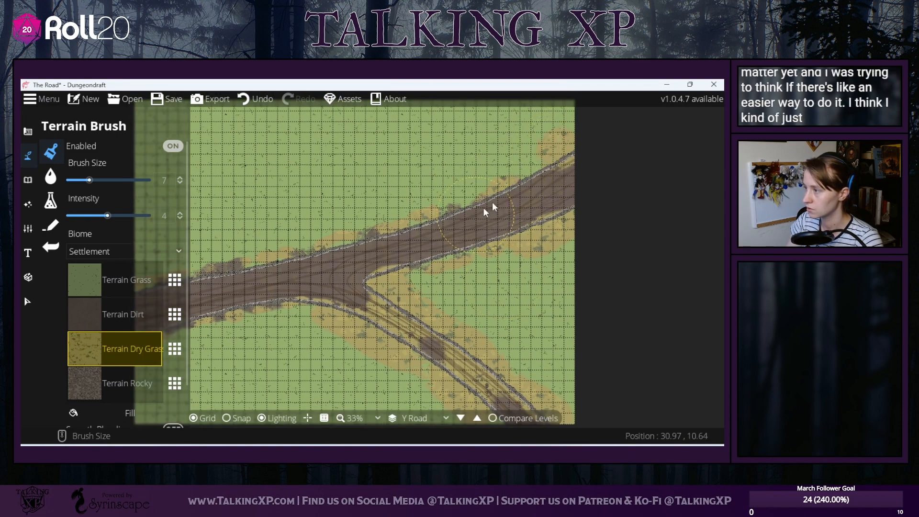
# - Cover the grass fields south, east and north of the roads with Terrain Dry Grass using brush size 14
pyautogui.moveTo(408, 250); pyautogui.dragTo(492, 180)
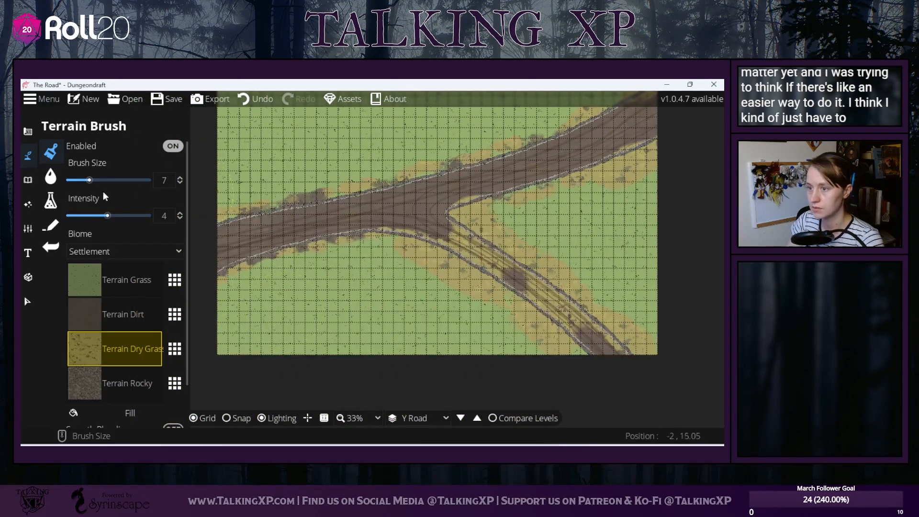
pyautogui.click(111, 181)
pyautogui.moveTo(285, 323)
pyautogui.mouseDown()
pyautogui.moveTo(292, 348)
pyautogui.moveTo(224, 316)
pyautogui.moveTo(247, 346)
pyautogui.moveTo(321, 311)
pyautogui.moveTo(316, 305)
pyautogui.moveTo(369, 323)
pyautogui.moveTo(340, 266)
pyautogui.moveTo(361, 285)
pyautogui.moveTo(370, 322)
pyautogui.moveTo(407, 351)
pyautogui.moveTo(445, 357)
pyautogui.moveTo(449, 341)
pyautogui.moveTo(470, 343)
pyautogui.moveTo(622, 384)
pyautogui.mouseUp()
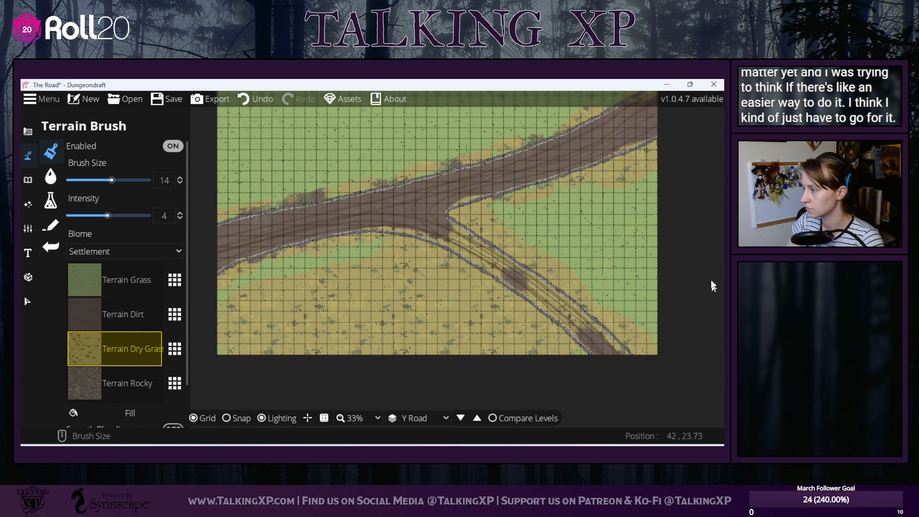
pyautogui.moveTo(690, 263)
pyautogui.mouseDown()
pyautogui.moveTo(584, 239)
pyautogui.moveTo(689, 188)
pyautogui.mouseUp()
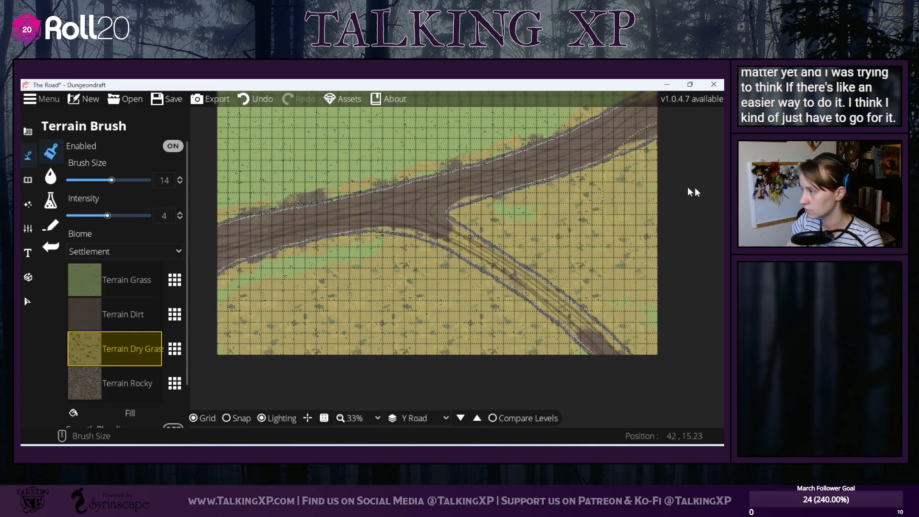
pyautogui.moveTo(371, 253); pyautogui.dragTo(388, 358)
pyautogui.moveTo(298, 294)
pyautogui.mouseDown()
pyautogui.moveTo(264, 231)
pyautogui.moveTo(276, 245)
pyautogui.moveTo(242, 212)
pyautogui.moveTo(253, 259)
pyautogui.moveTo(271, 277)
pyautogui.moveTo(237, 270)
pyautogui.moveTo(291, 286)
pyautogui.moveTo(360, 231)
pyautogui.moveTo(440, 208)
pyautogui.moveTo(448, 183)
pyautogui.moveTo(503, 198)
pyautogui.moveTo(525, 175)
pyautogui.moveTo(595, 184)
pyautogui.moveTo(668, 169)
pyautogui.moveTo(613, 191)
pyautogui.moveTo(511, 208)
pyautogui.moveTo(417, 263)
pyautogui.moveTo(448, 259)
pyautogui.moveTo(350, 267)
pyautogui.moveTo(295, 310)
pyautogui.mouseUp()
# - Paint broad areas of Terrain Grass across the field north of the main road with brush size 21
pyautogui.click(118, 292)
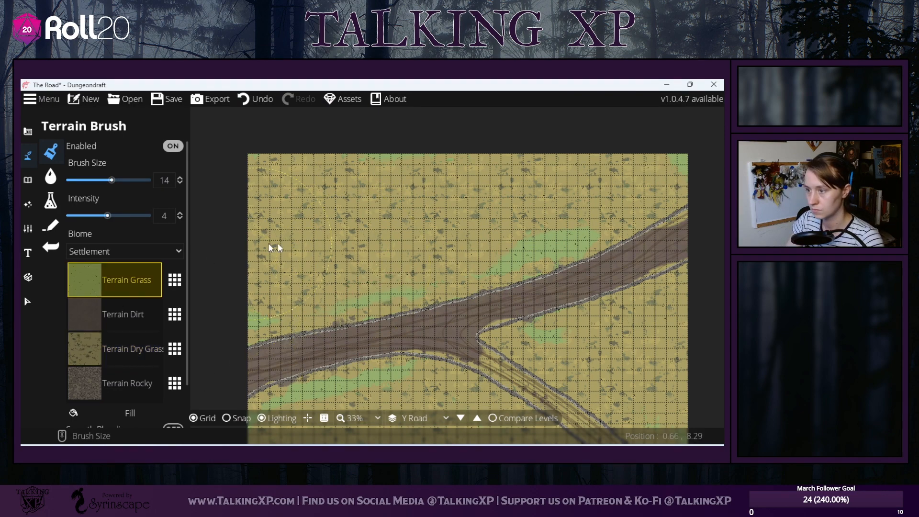
pyautogui.click(283, 243)
pyautogui.moveTo(111, 180); pyautogui.dragTo(134, 180)
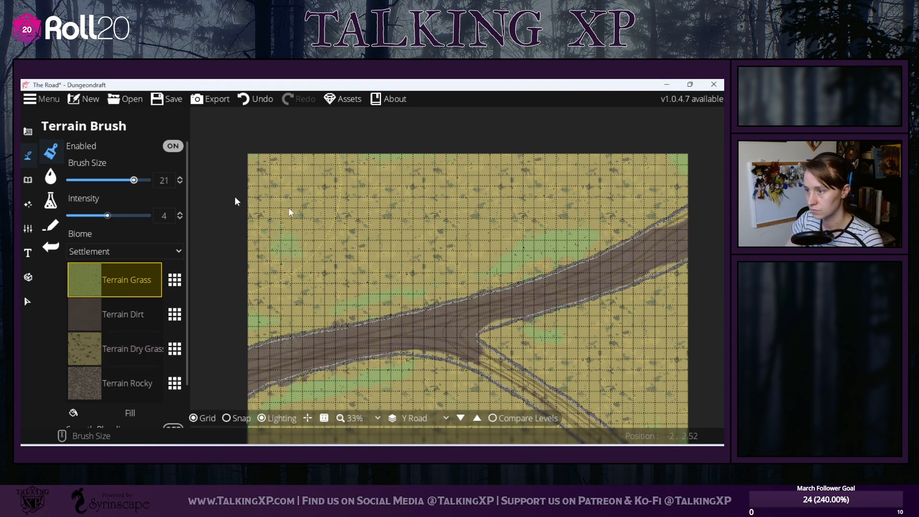
pyautogui.moveTo(294, 186)
pyautogui.mouseDown()
pyautogui.moveTo(359, 189)
pyautogui.moveTo(373, 228)
pyautogui.moveTo(422, 228)
pyautogui.moveTo(462, 221)
pyautogui.moveTo(499, 189)
pyautogui.moveTo(628, 171)
pyautogui.mouseUp()
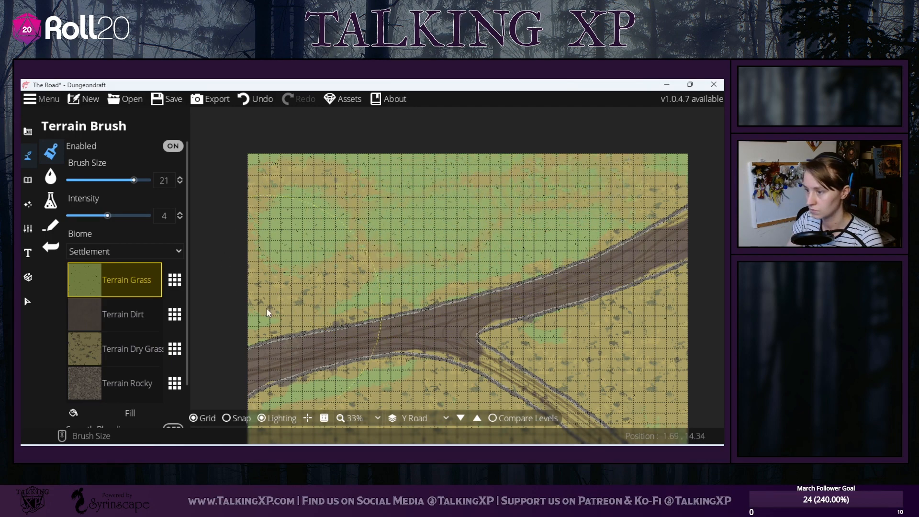
# - Paint Terrain Grass with brush size 10 over the southern field, the area between the branches and parts of the northern field
pyautogui.moveTo(331, 416)
pyautogui.mouseDown()
pyautogui.moveTo(305, 276)
pyautogui.moveTo(286, 242)
pyautogui.mouseUp()
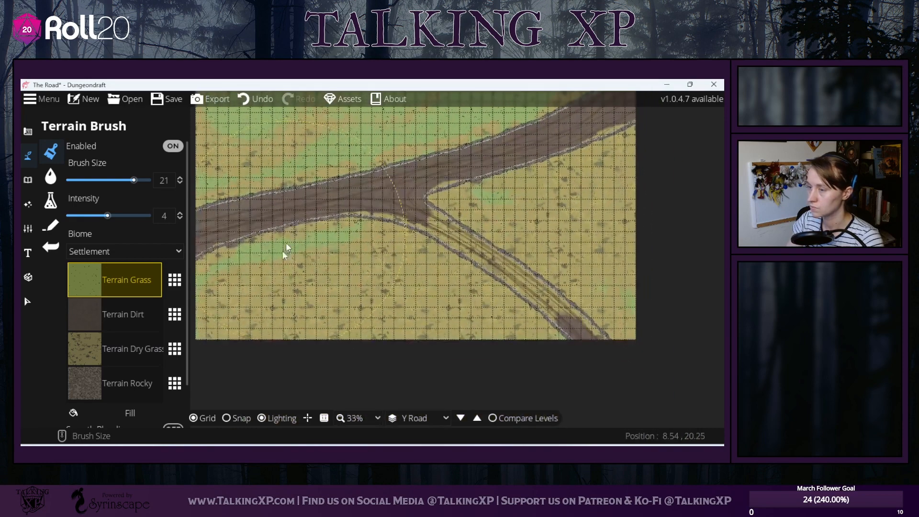
pyautogui.click(124, 180)
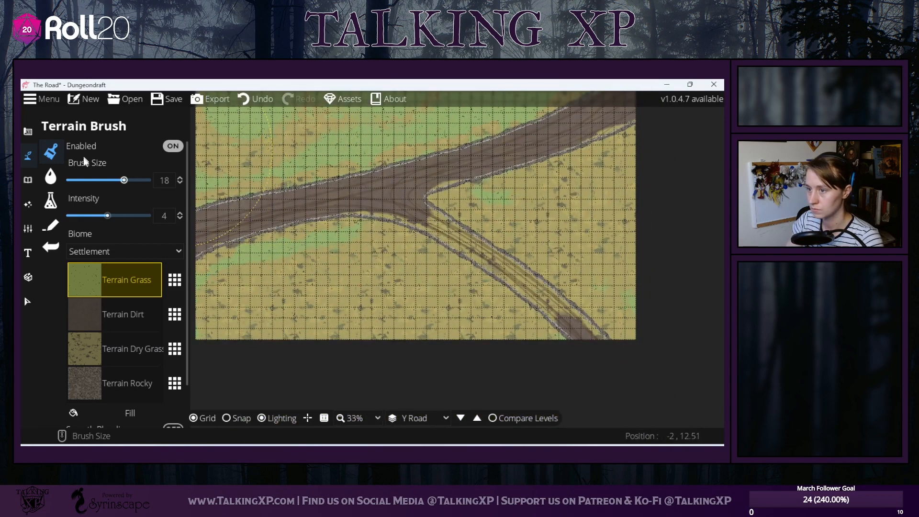
pyautogui.click(99, 180)
pyautogui.moveTo(291, 132); pyautogui.dragTo(327, 253)
pyautogui.moveTo(409, 355); pyautogui.dragTo(389, 195)
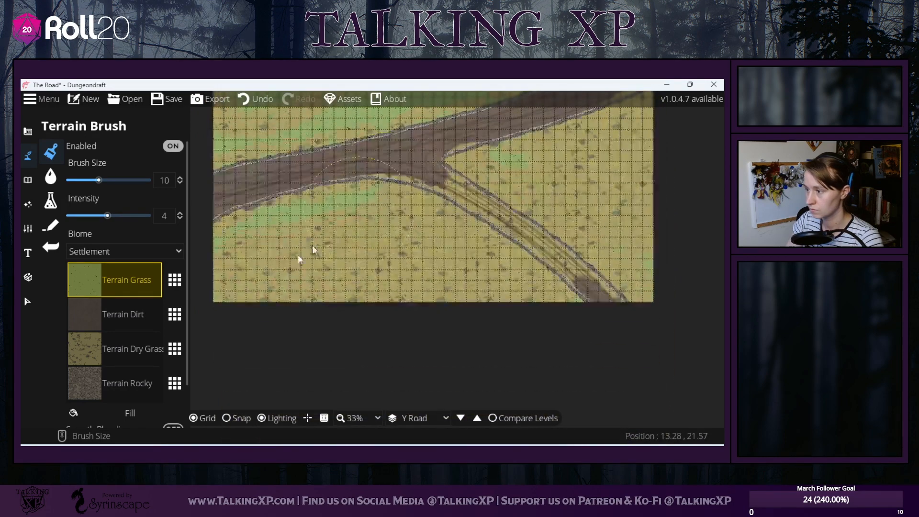
pyautogui.moveTo(253, 297); pyautogui.dragTo(264, 249)
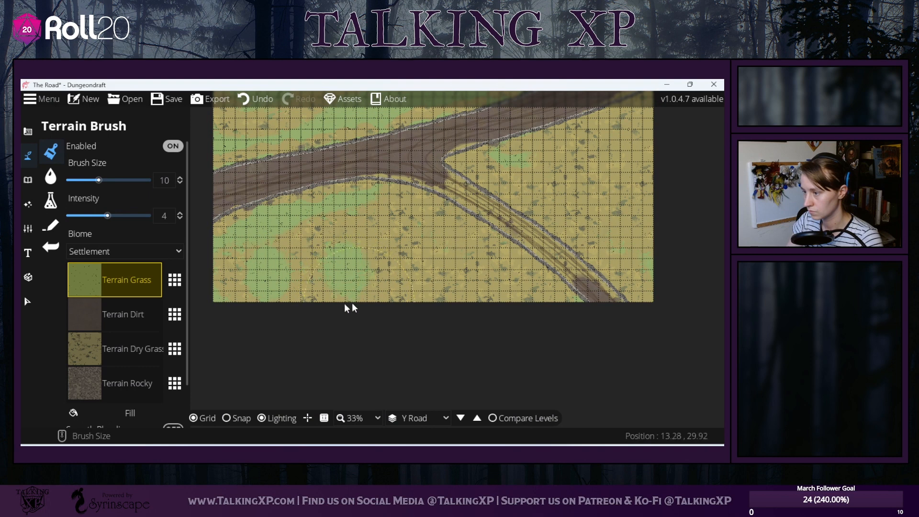
pyautogui.moveTo(352, 303)
pyautogui.mouseDown()
pyautogui.moveTo(306, 299)
pyautogui.moveTo(309, 250)
pyautogui.moveTo(331, 220)
pyautogui.moveTo(401, 225)
pyautogui.moveTo(429, 265)
pyautogui.moveTo(417, 294)
pyautogui.moveTo(395, 275)
pyautogui.moveTo(464, 302)
pyautogui.moveTo(490, 291)
pyautogui.moveTo(533, 294)
pyautogui.moveTo(524, 274)
pyautogui.moveTo(438, 220)
pyautogui.moveTo(450, 213)
pyautogui.moveTo(479, 301)
pyautogui.mouseUp()
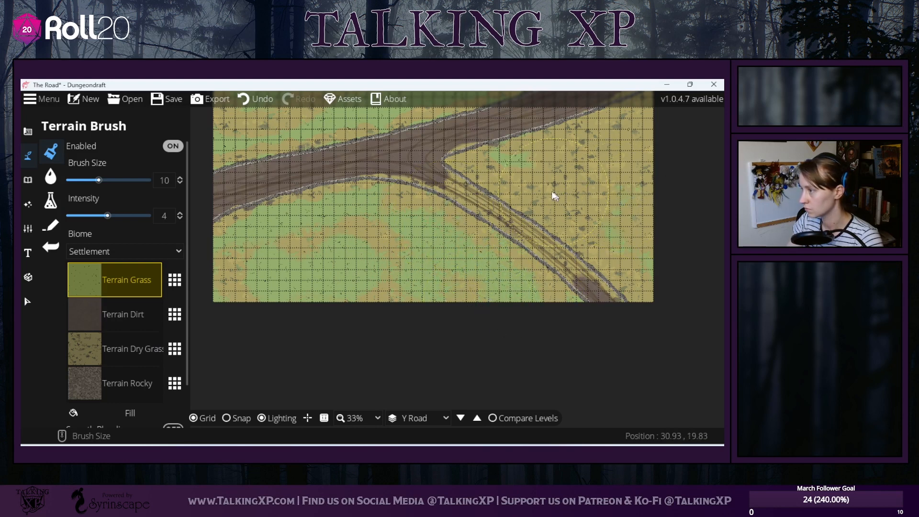
pyautogui.moveTo(553, 191)
pyautogui.mouseDown()
pyautogui.moveTo(466, 179)
pyautogui.moveTo(520, 189)
pyautogui.moveTo(530, 214)
pyautogui.mouseUp()
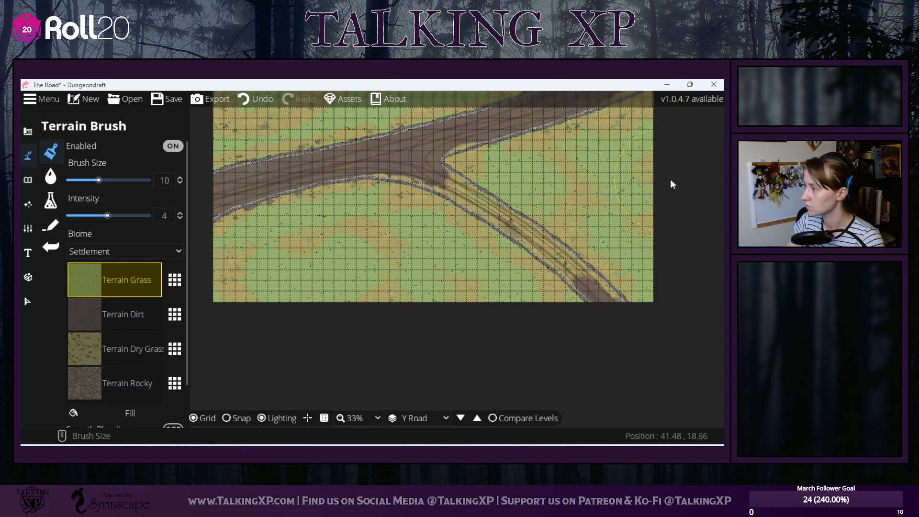
pyautogui.moveTo(668, 186); pyautogui.dragTo(672, 353)
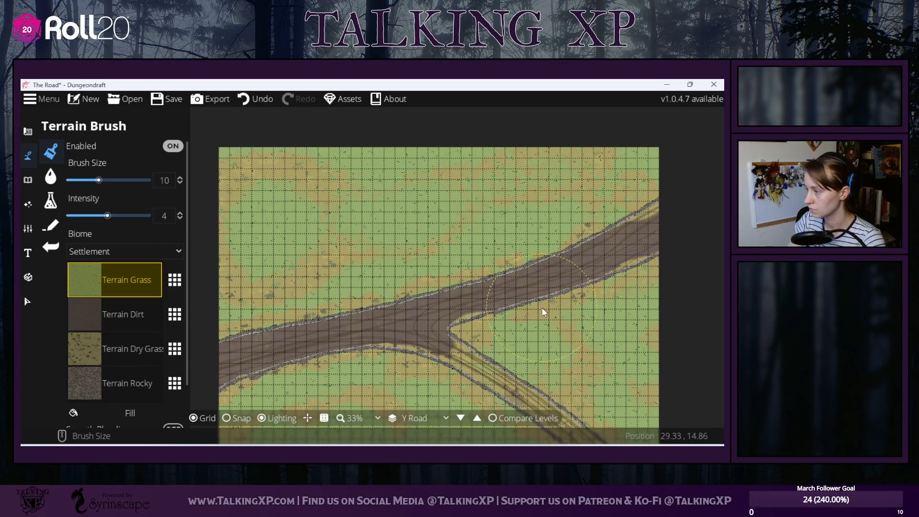
# - Break up the green areas around the roads with patches of Terrain Dry Grass at brush size 10
pyautogui.moveTo(416, 350)
pyautogui.mouseDown()
pyautogui.moveTo(447, 255)
pyautogui.moveTo(487, 204)
pyautogui.mouseUp()
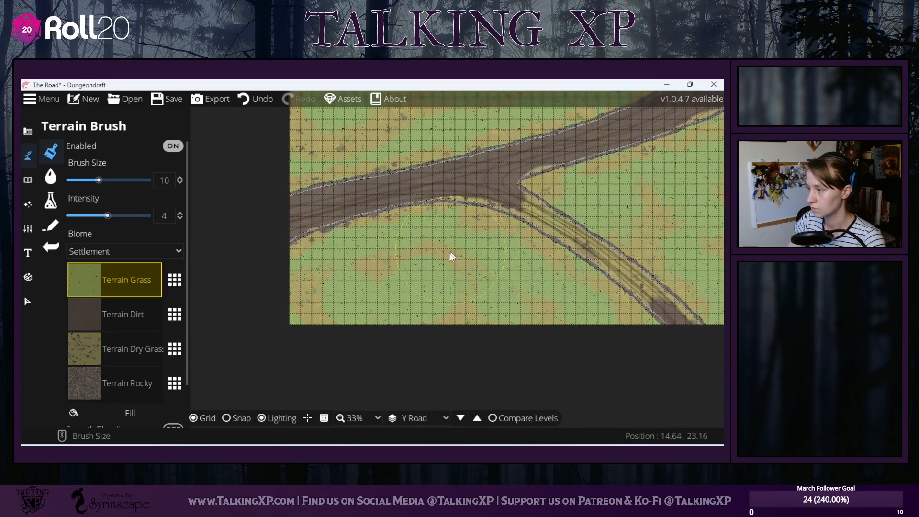
pyautogui.click(123, 349)
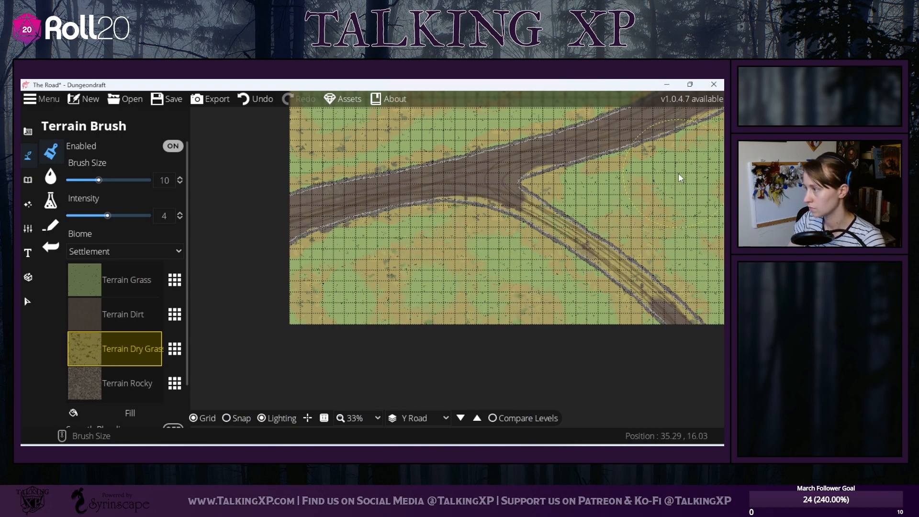
pyautogui.moveTo(584, 277); pyautogui.dragTo(581, 384)
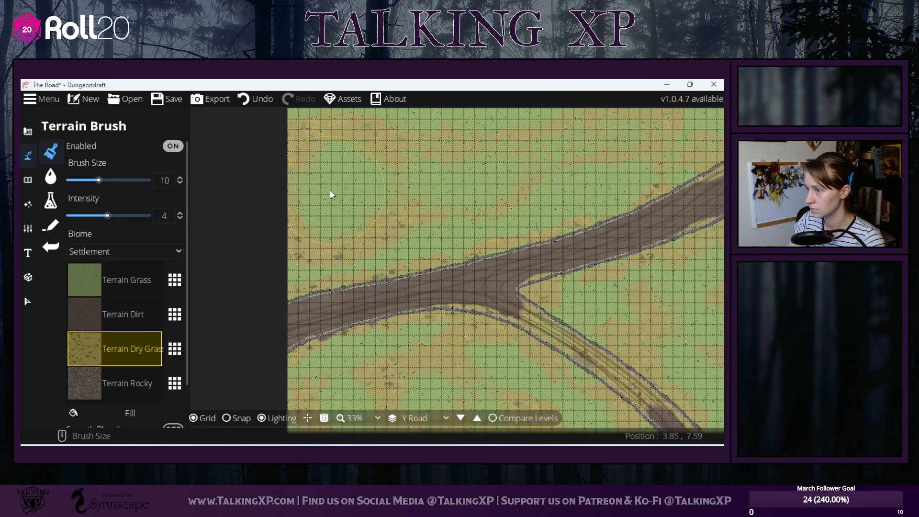
pyautogui.moveTo(354, 337); pyautogui.dragTo(366, 243)
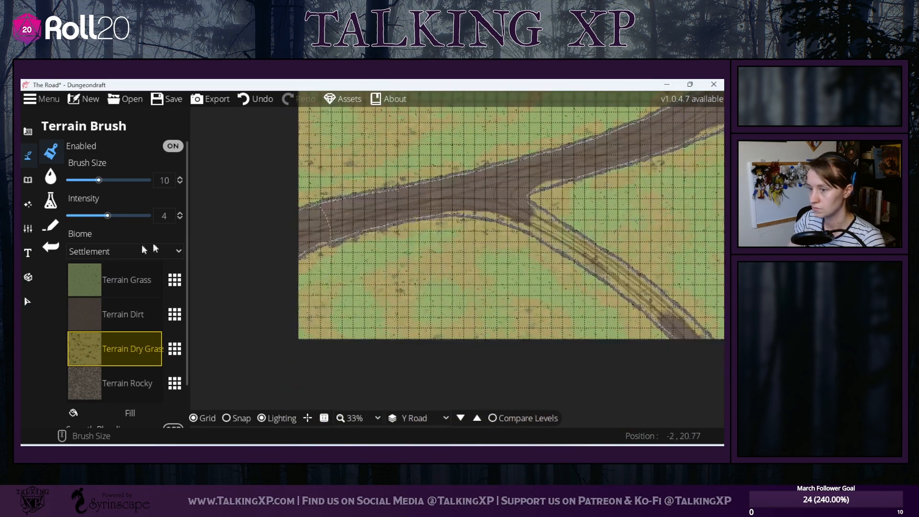
# - Dab small patches of Terrain Grass into the dry areas around the roads with brush size 3
pyautogui.click(123, 279)
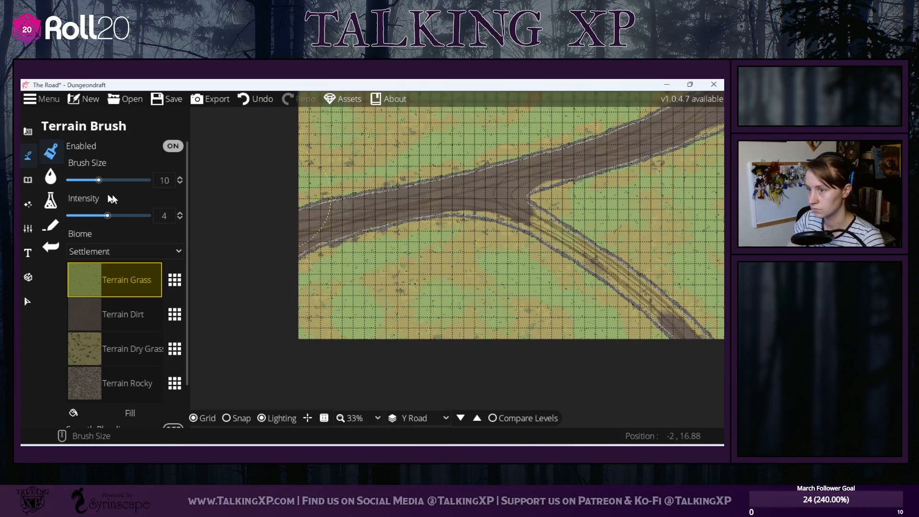
pyautogui.moveTo(98, 180); pyautogui.dragTo(76, 180)
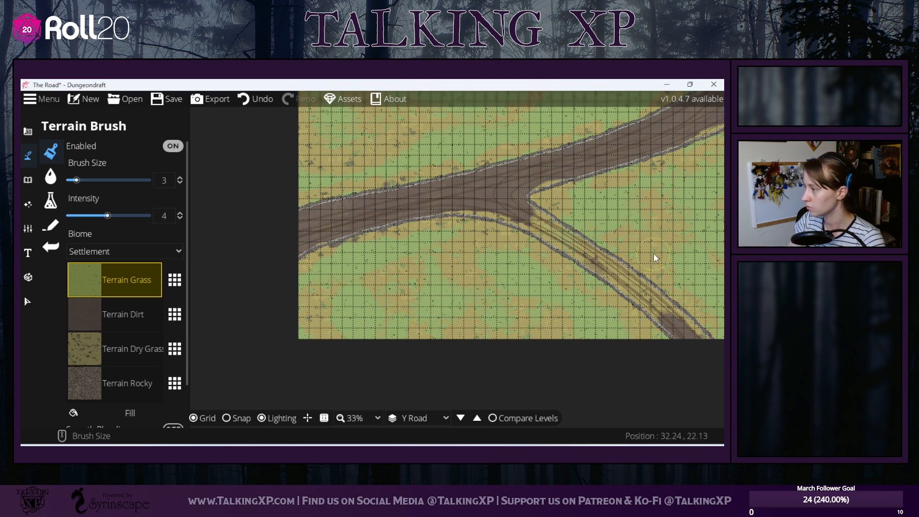
pyautogui.moveTo(613, 211); pyautogui.dragTo(571, 317)
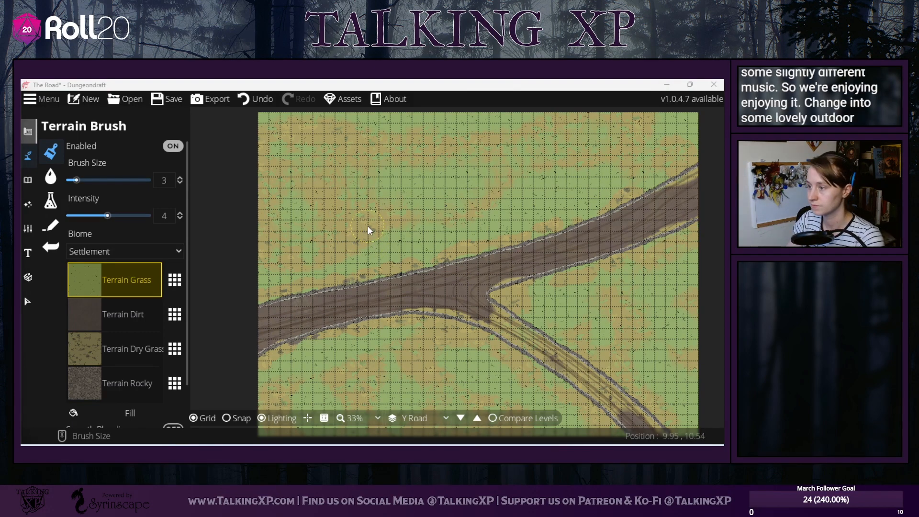
# - Dab small patches of Terrain Dry Grass and Terrain Grass into the field north of the main road at brush size 3
pyautogui.moveTo(569, 159); pyautogui.dragTo(464, 200)
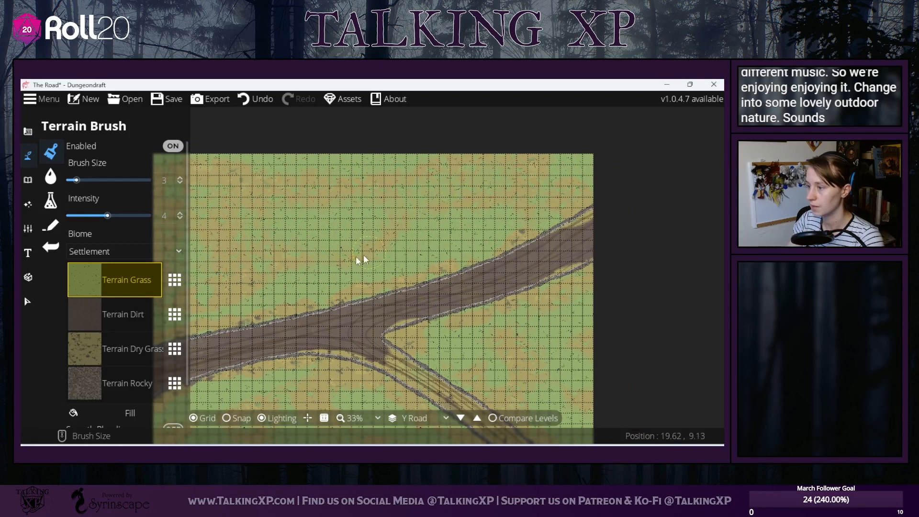
pyautogui.click(122, 354)
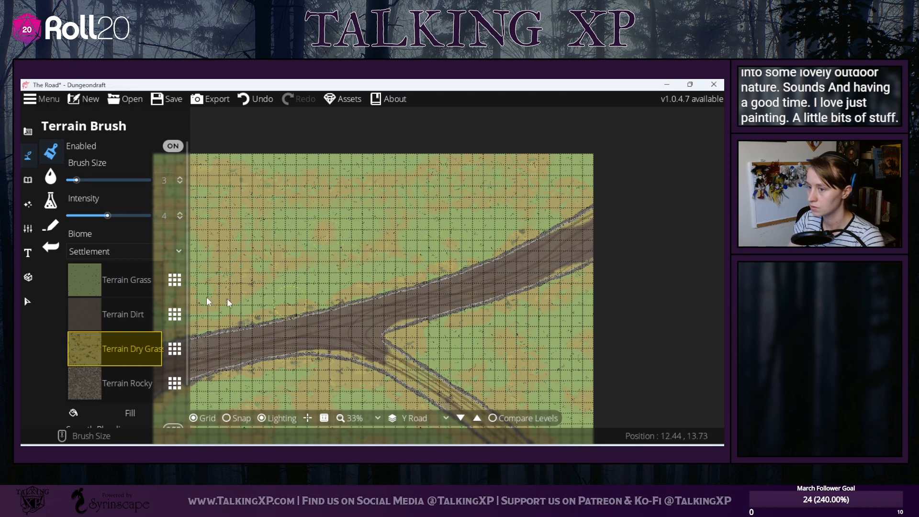
pyautogui.click(112, 283)
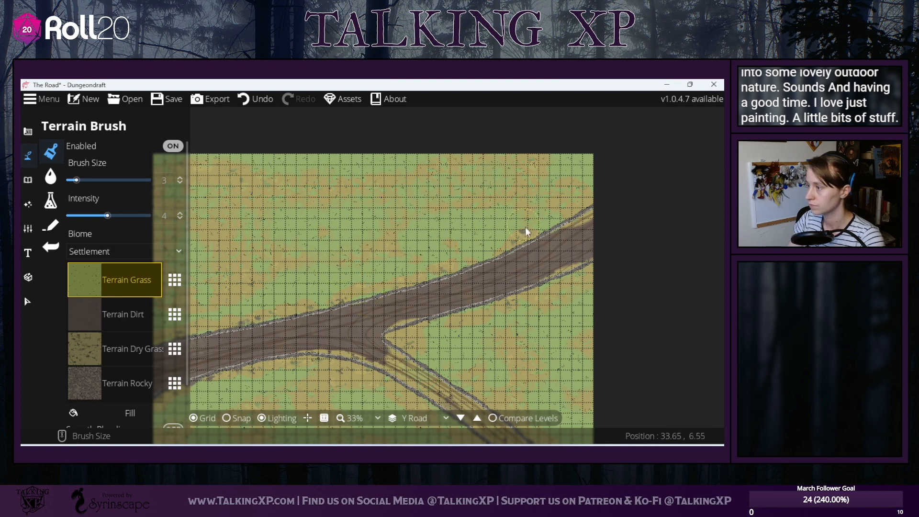
# - Paint Terrain Rocky along the southern edges of the main road and branch at brush size 3, and undo the last stroke
pyautogui.moveTo(538, 364)
pyautogui.mouseDown()
pyautogui.moveTo(623, 282)
pyautogui.moveTo(642, 202)
pyautogui.mouseUp()
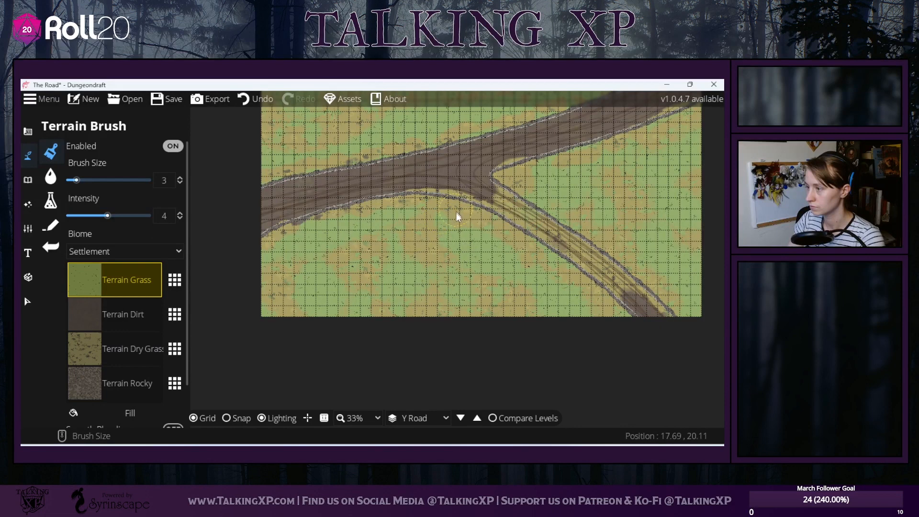
pyautogui.click(150, 317)
pyautogui.click(126, 382)
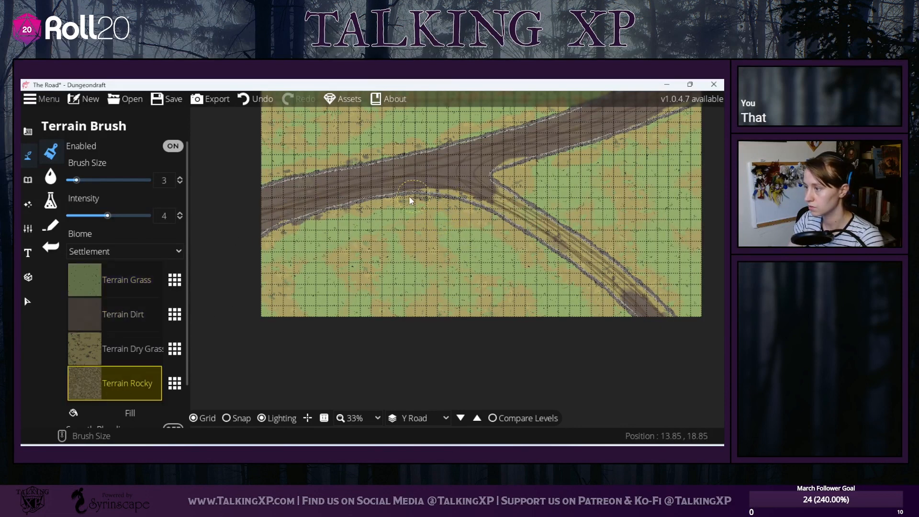
pyautogui.moveTo(409, 197)
pyautogui.mouseDown()
pyautogui.moveTo(467, 202)
pyautogui.moveTo(508, 220)
pyautogui.moveTo(470, 199)
pyautogui.moveTo(644, 324)
pyautogui.mouseUp()
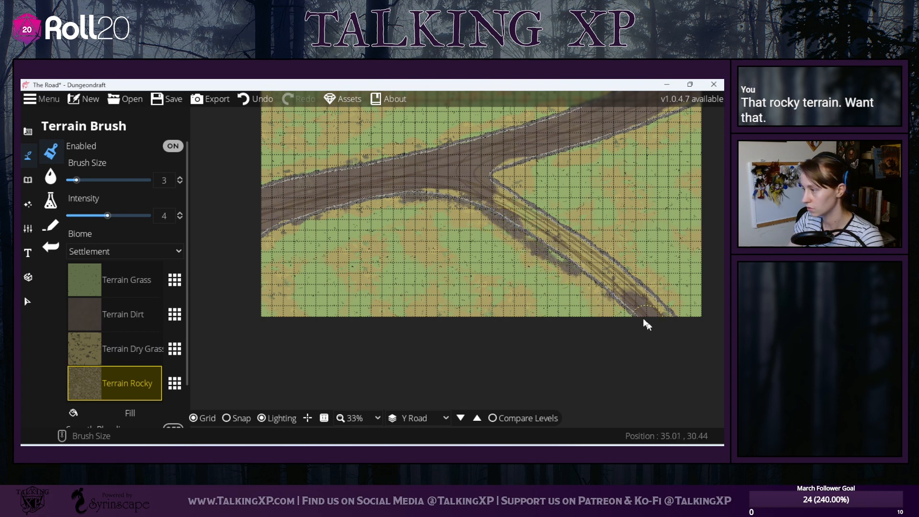
pyautogui.click(259, 99)
# - Set the brush intensity to 1.9 and size to 6, and paint Terrain Rocky along the road edges at the western end
pyautogui.moveTo(93, 214); pyautogui.dragTo(87, 216)
pyautogui.scroll(3, 531, 221)
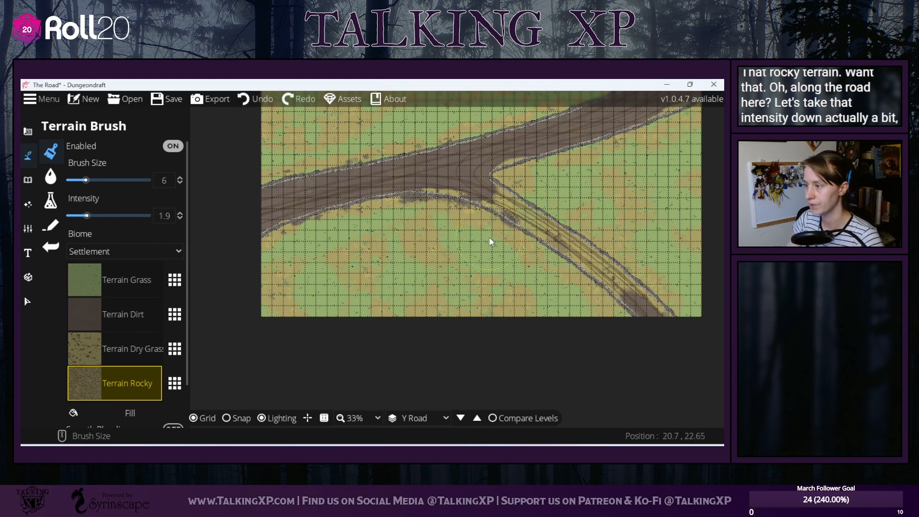
pyautogui.scroll(2, 490, 242)
pyautogui.scroll(-1, 490, 242)
pyautogui.moveTo(381, 241); pyautogui.dragTo(517, 237)
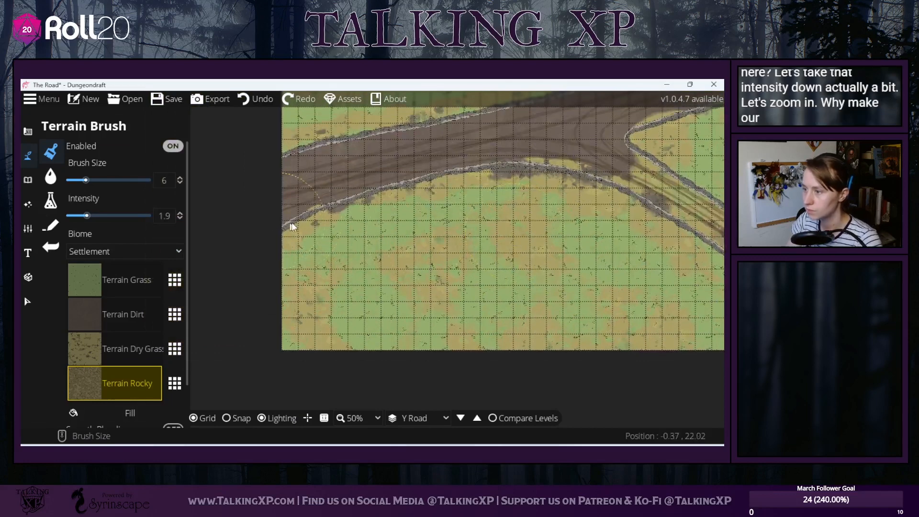
pyautogui.click(292, 222)
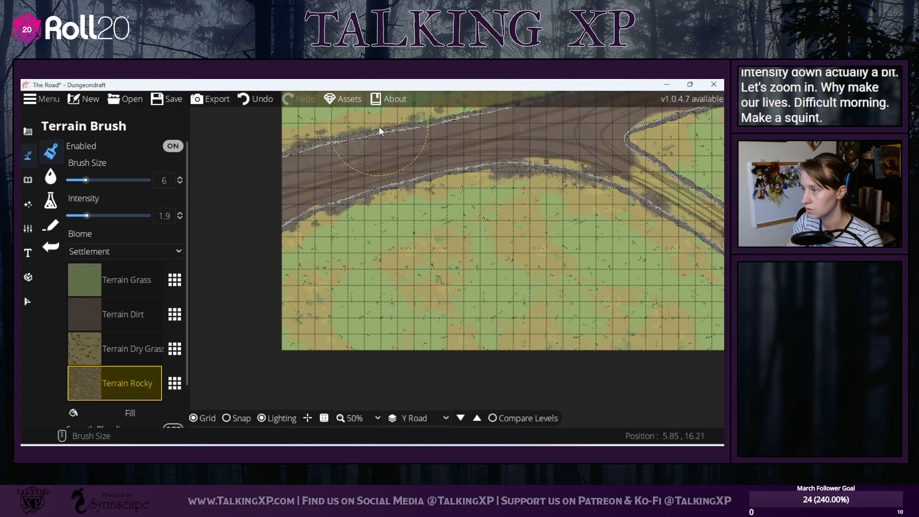
# - Paint Terrain Rocky along the main road's northern edge to the eastern map edge and along the inner edges of the fork
pyautogui.scroll(2, 383, 177)
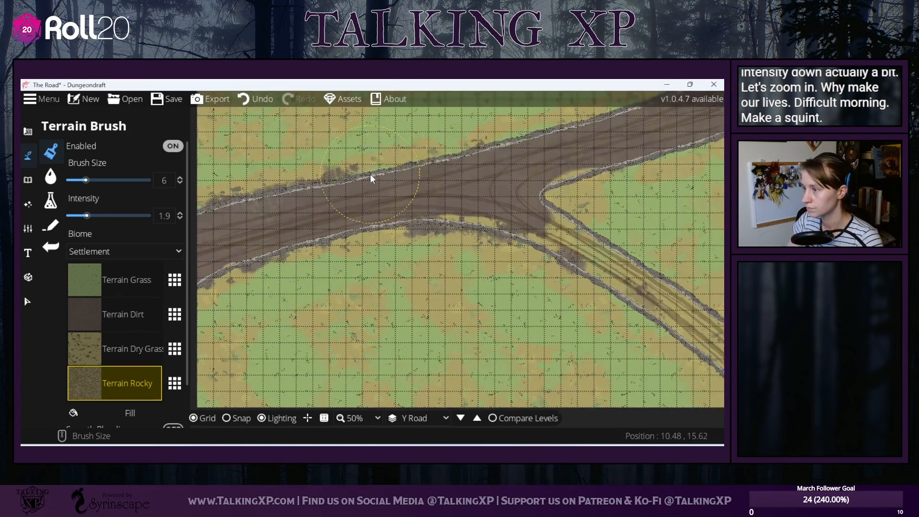
pyautogui.moveTo(371, 175); pyautogui.dragTo(537, 130)
pyautogui.moveTo(602, 123)
pyautogui.mouseDown()
pyautogui.moveTo(528, 185)
pyautogui.moveTo(395, 245)
pyautogui.mouseUp()
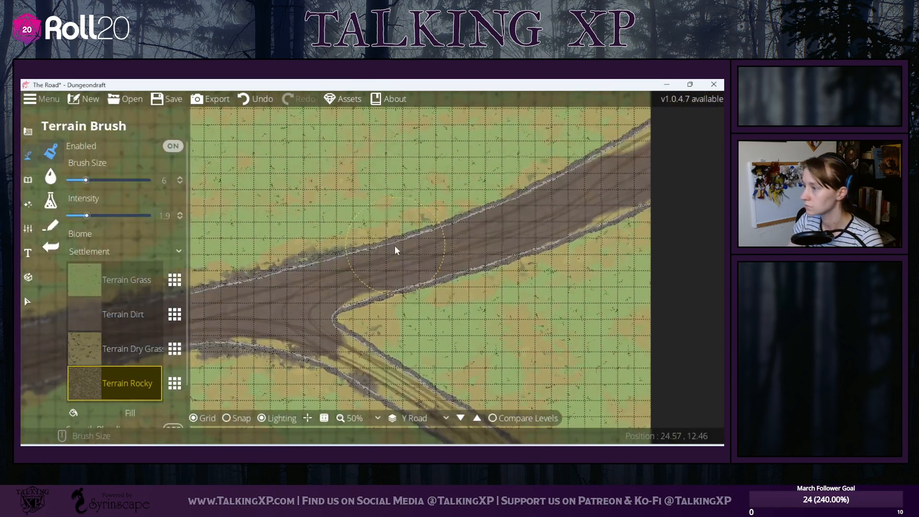
pyautogui.moveTo(414, 229)
pyautogui.mouseDown()
pyautogui.moveTo(540, 185)
pyautogui.moveTo(655, 126)
pyautogui.mouseUp()
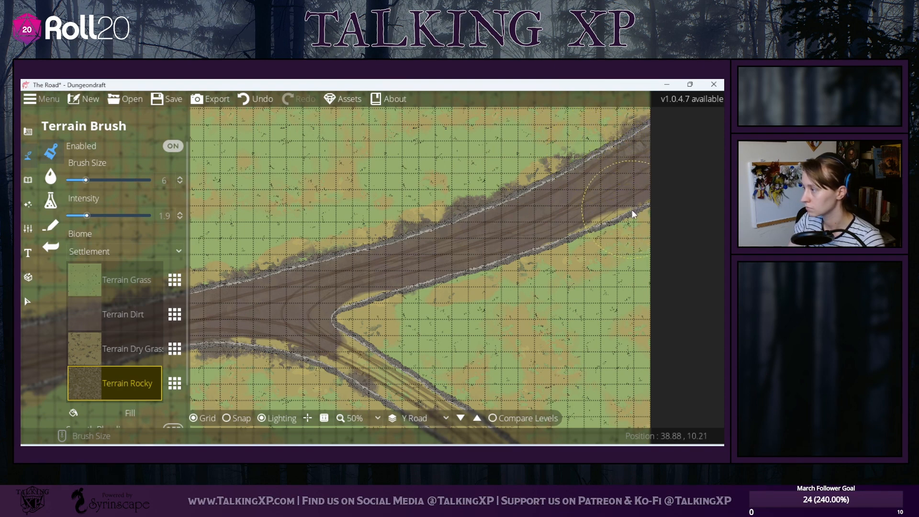
pyautogui.moveTo(631, 208)
pyautogui.mouseDown()
pyautogui.moveTo(524, 264)
pyautogui.moveTo(349, 312)
pyautogui.moveTo(346, 329)
pyautogui.moveTo(408, 371)
pyautogui.moveTo(417, 340)
pyautogui.moveTo(330, 287)
pyautogui.moveTo(338, 278)
pyautogui.moveTo(455, 365)
pyautogui.moveTo(421, 338)
pyautogui.moveTo(467, 284)
pyautogui.moveTo(427, 228)
pyautogui.mouseUp()
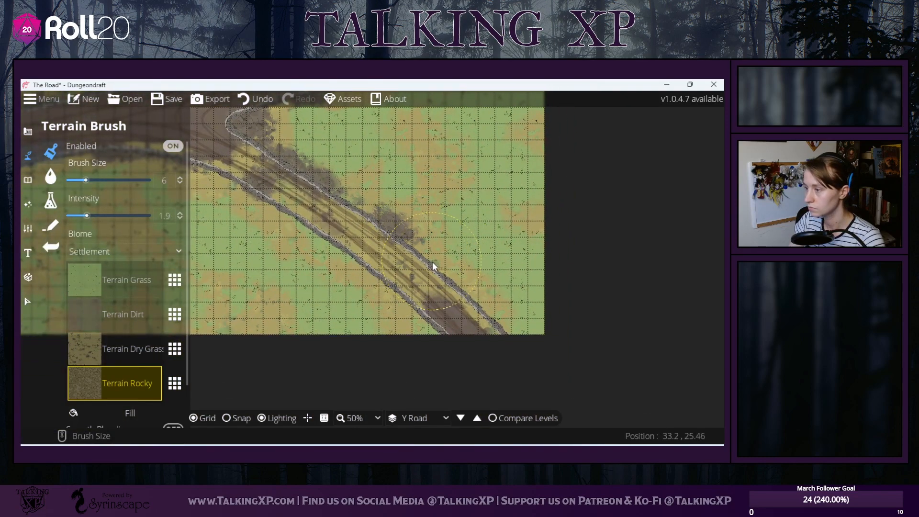
pyautogui.moveTo(449, 276); pyautogui.dragTo(495, 318)
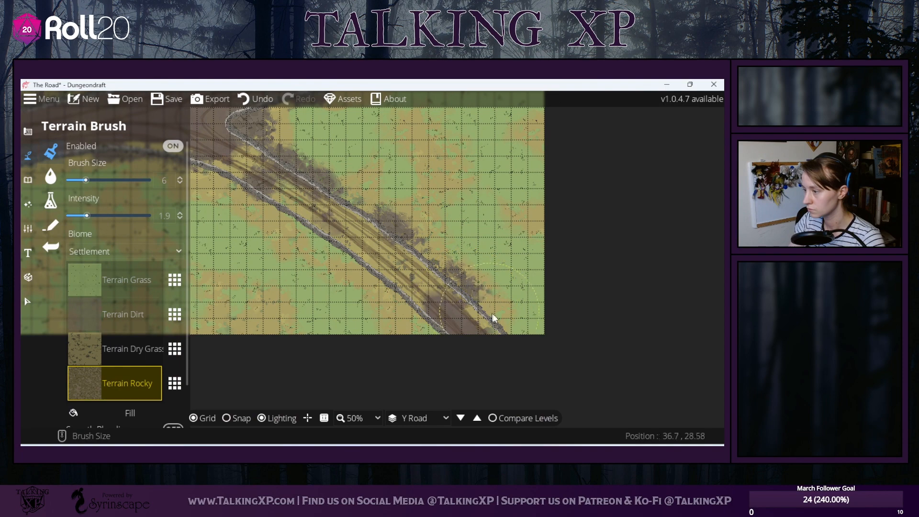
# - Thicken the Terrain Rocky border along the main road's southern edge and down the southwestern edge of the branch
pyautogui.moveTo(285, 248); pyautogui.dragTo(521, 274)
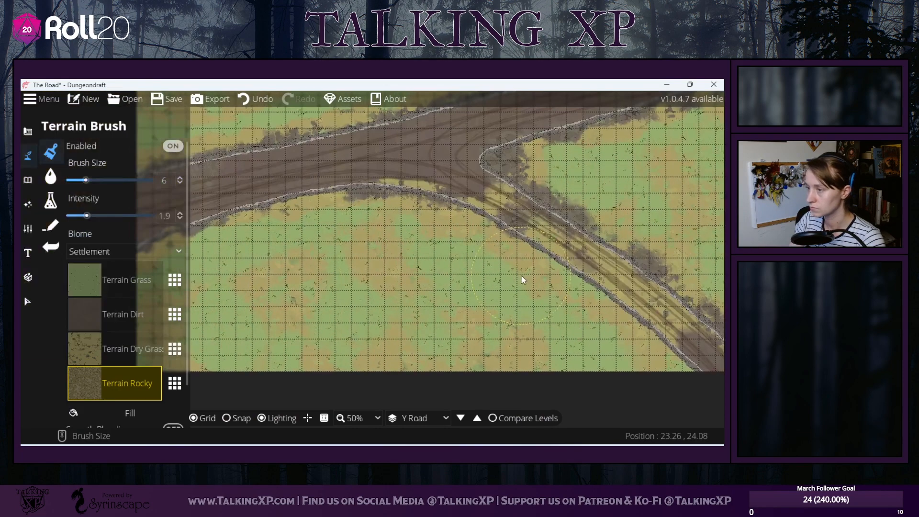
pyautogui.moveTo(206, 250); pyautogui.dragTo(312, 229)
pyautogui.moveTo(228, 209)
pyautogui.mouseDown()
pyautogui.moveTo(197, 232)
pyautogui.moveTo(214, 231)
pyautogui.mouseUp()
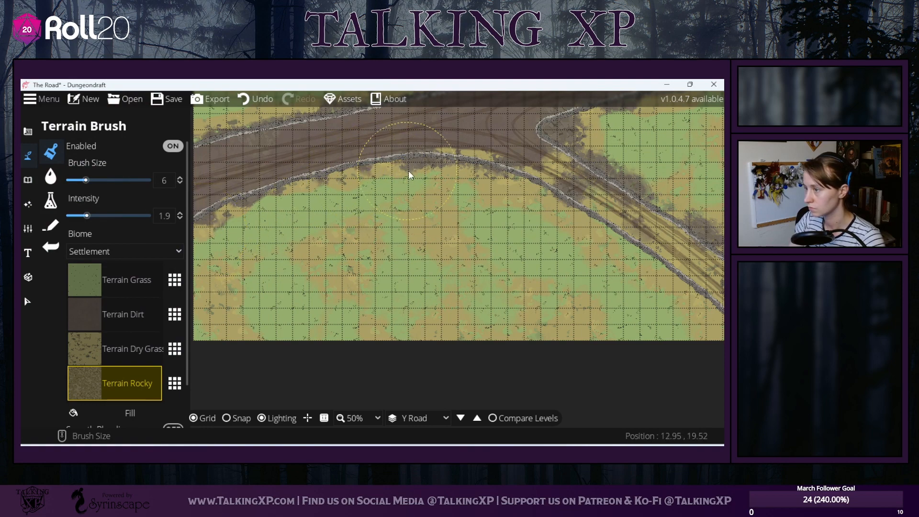
pyautogui.moveTo(540, 199)
pyautogui.mouseDown()
pyautogui.moveTo(643, 263)
pyautogui.moveTo(625, 261)
pyautogui.moveTo(597, 232)
pyautogui.moveTo(650, 266)
pyautogui.moveTo(546, 211)
pyautogui.moveTo(624, 276)
pyautogui.mouseUp()
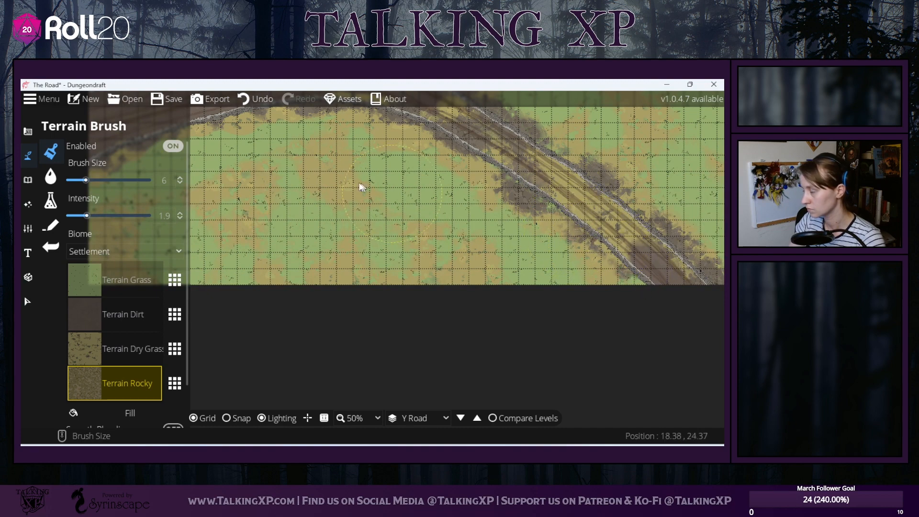
pyautogui.moveTo(361, 188); pyautogui.dragTo(474, 303)
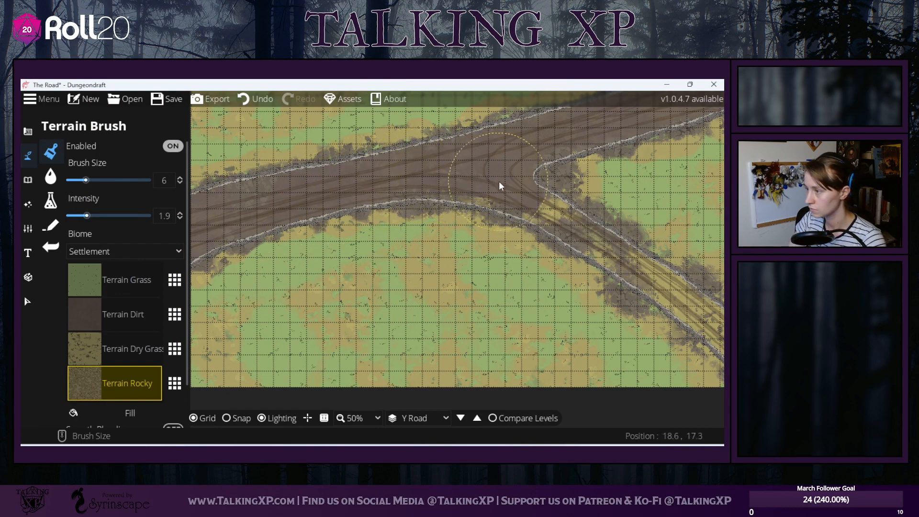
# - Paint the southeast branch of the Y intersection with Terrain Dirt, covering the dry grass between its path edges
pyautogui.moveTo(533, 162); pyautogui.dragTo(392, 235)
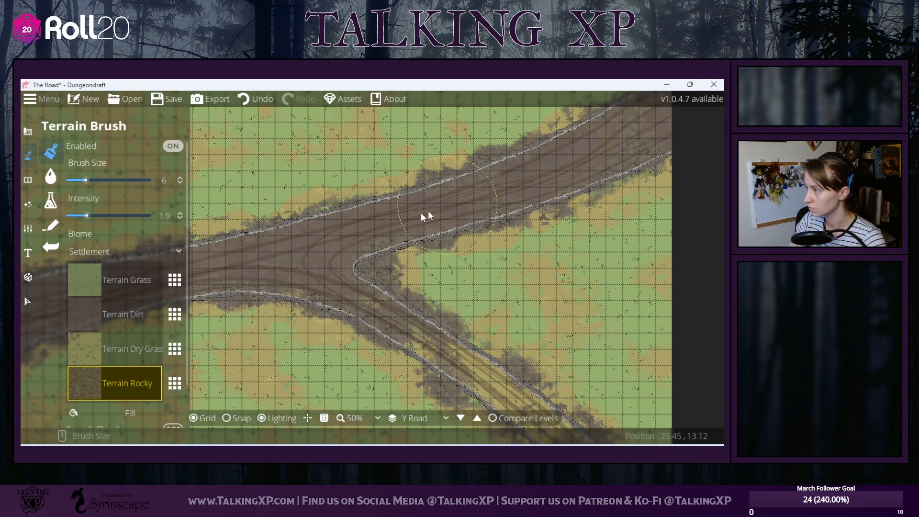
pyautogui.press('Up')
pyautogui.press('Right')
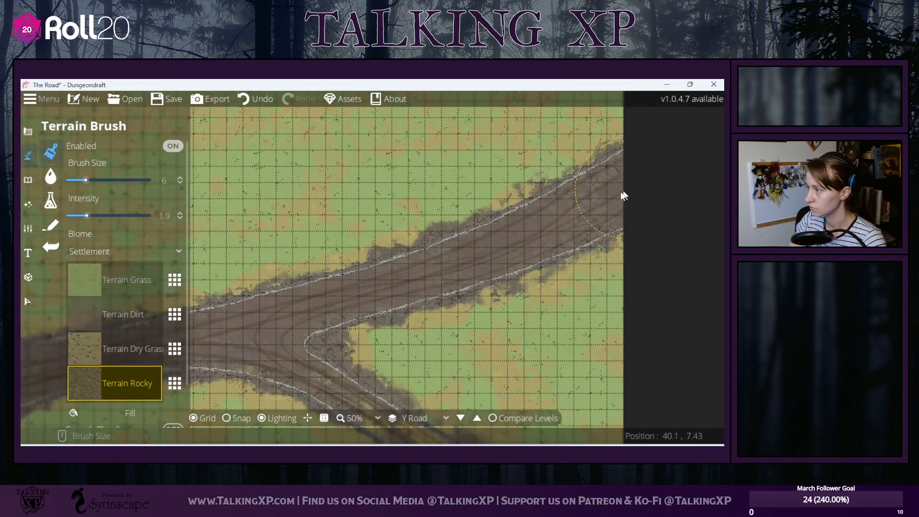
pyautogui.press('Left')
pyautogui.press('Down')
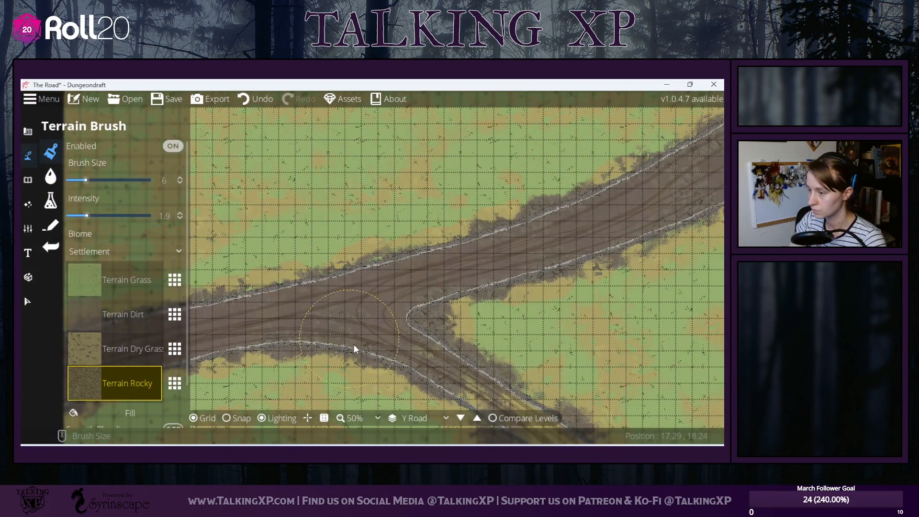
pyautogui.press('Left')
pyautogui.press('Down')
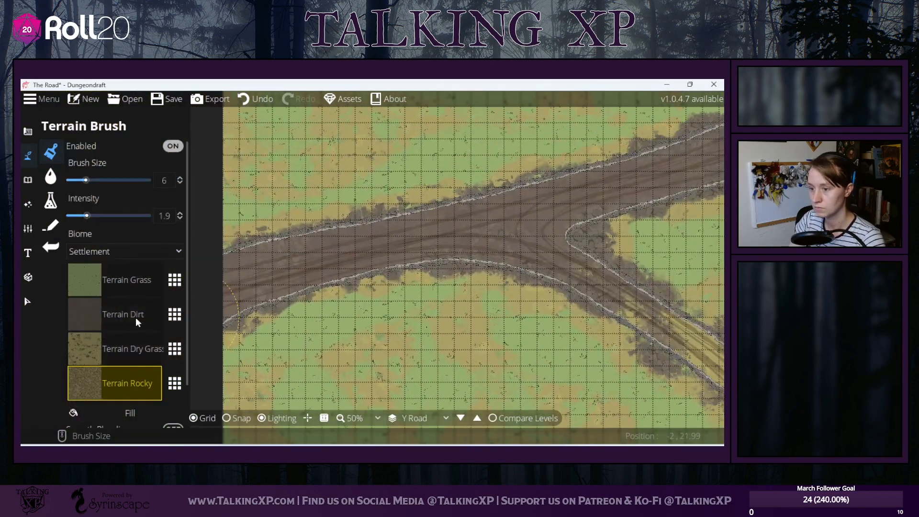
pyautogui.click(136, 318)
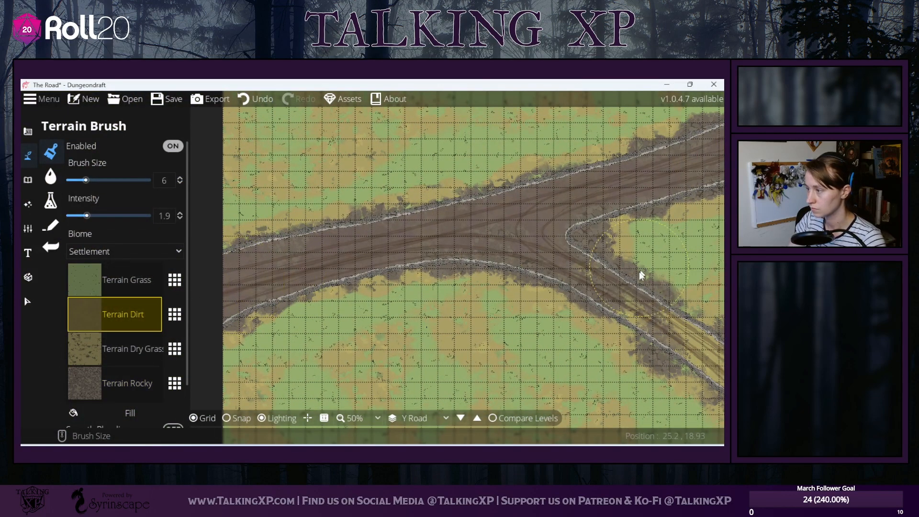
pyautogui.press('Right')
pyautogui.press('Down')
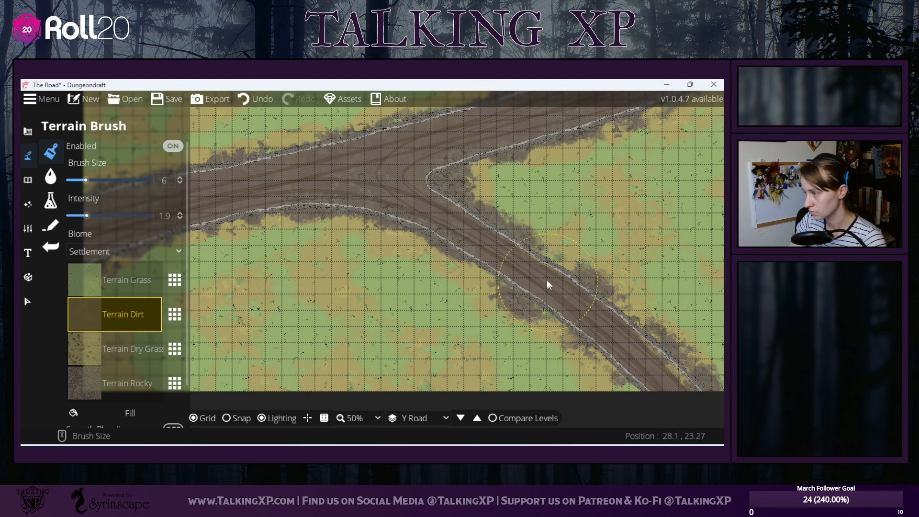
pyautogui.moveTo(628, 278); pyautogui.dragTo(438, 199)
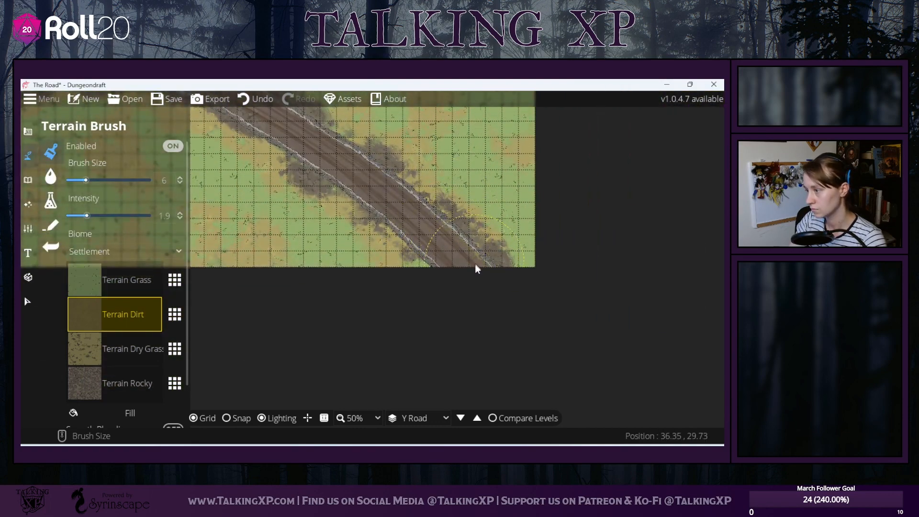
# - Touch up the rocky verges along the southeast branch with Terrain Dry Grass to make their outline more natural
pyautogui.moveTo(311, 195); pyautogui.dragTo(428, 302)
pyautogui.moveTo(273, 209); pyautogui.dragTo(295, 297)
pyautogui.moveTo(554, 237); pyautogui.dragTo(557, 329)
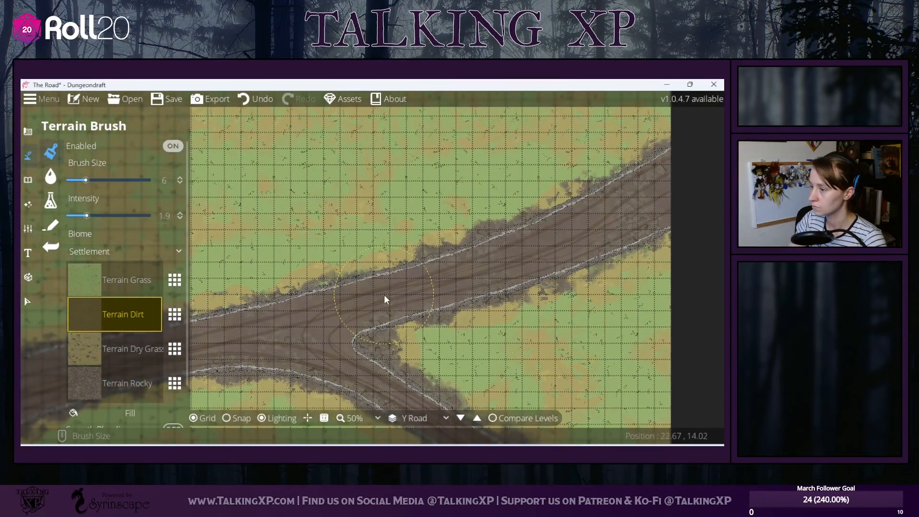
pyautogui.moveTo(374, 302); pyautogui.dragTo(391, 110)
pyautogui.click(133, 354)
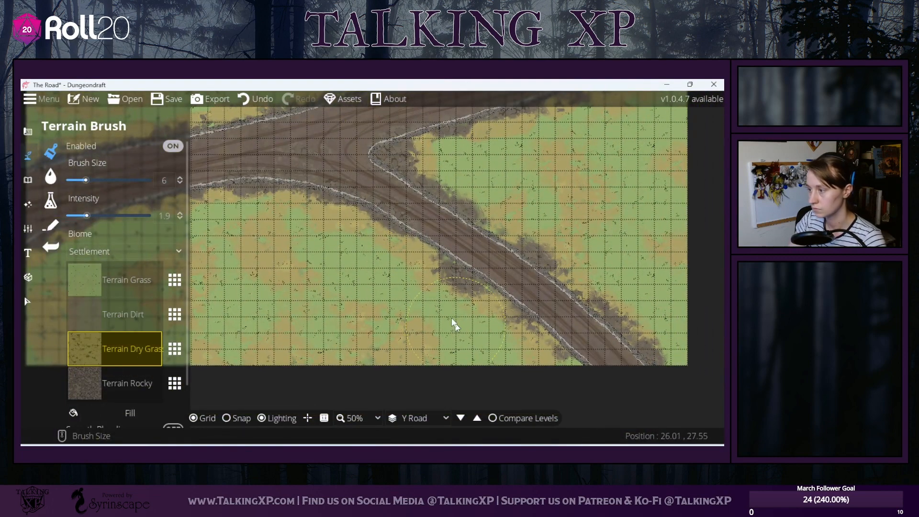
pyautogui.moveTo(454, 290)
pyautogui.mouseDown()
pyautogui.moveTo(468, 282)
pyautogui.moveTo(460, 286)
pyautogui.moveTo(519, 328)
pyautogui.moveTo(563, 266)
pyautogui.mouseUp()
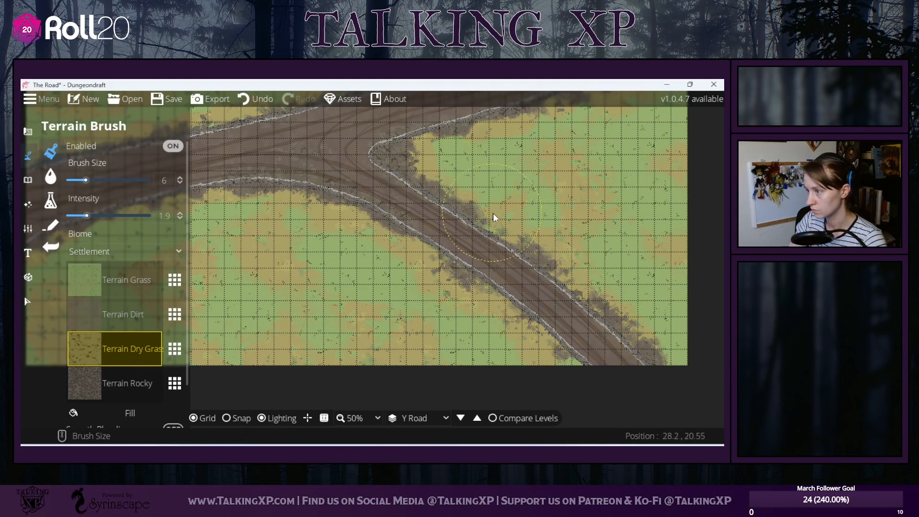
pyautogui.moveTo(293, 264)
pyautogui.mouseDown()
pyautogui.moveTo(556, 220)
pyautogui.moveTo(421, 300)
pyautogui.moveTo(410, 319)
pyautogui.mouseUp()
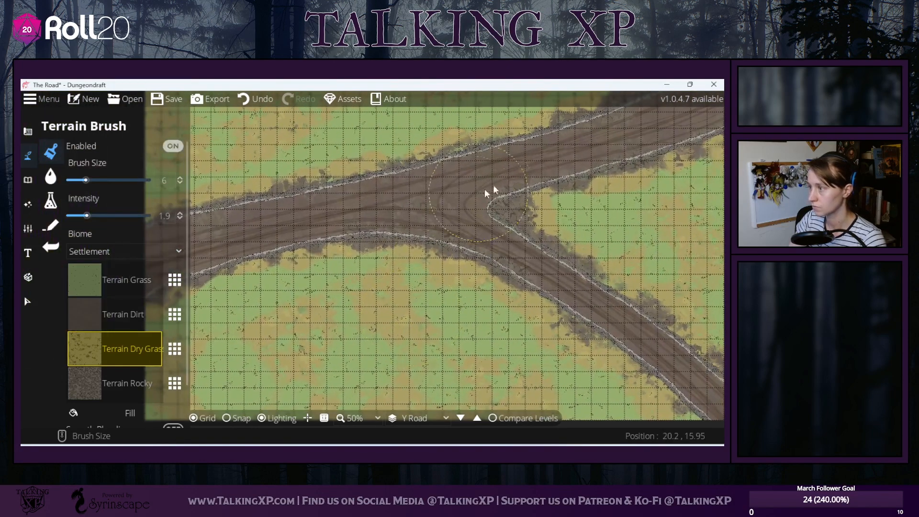
pyautogui.moveTo(596, 168); pyautogui.dragTo(437, 267)
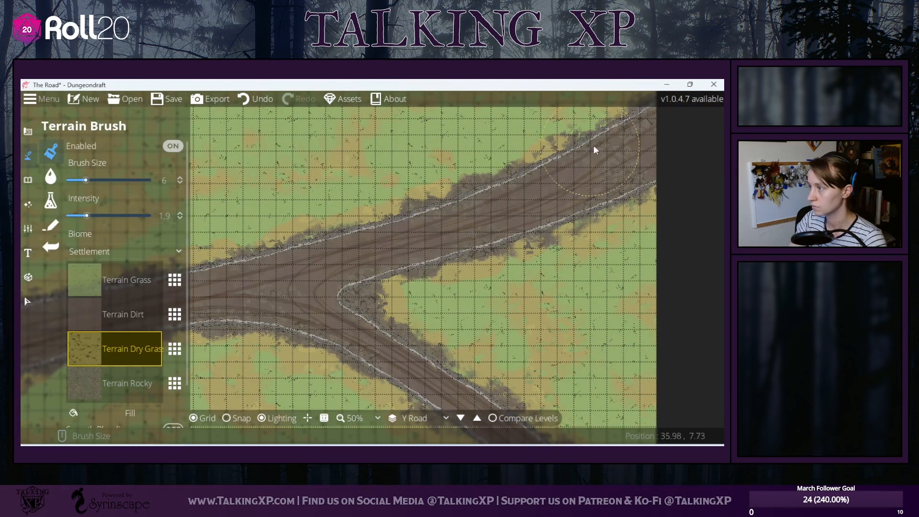
pyautogui.moveTo(599, 282); pyautogui.dragTo(554, 322)
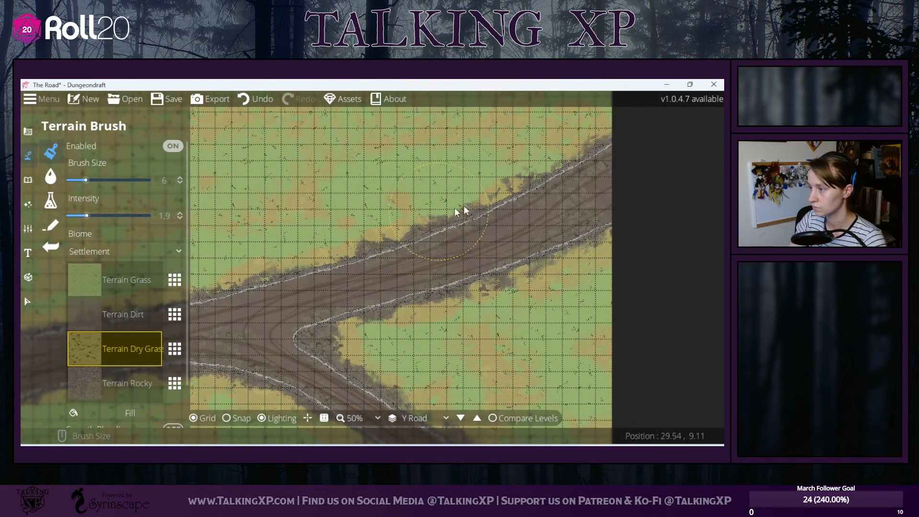
pyautogui.moveTo(463, 332)
pyautogui.mouseDown()
pyautogui.moveTo(495, 264)
pyautogui.moveTo(487, 233)
pyautogui.mouseUp()
pyautogui.scroll(3, 487, 233)
pyautogui.scroll(-5, 487, 235)
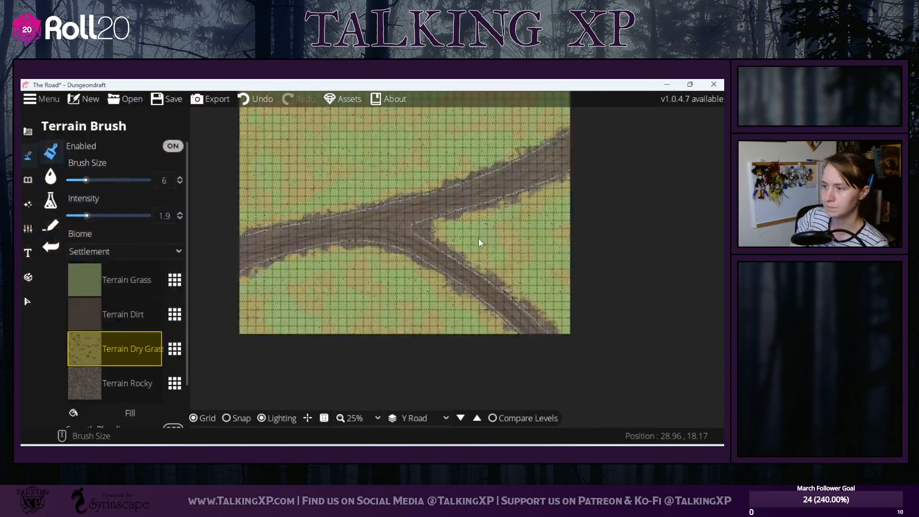
pyautogui.scroll(1, 470, 296)
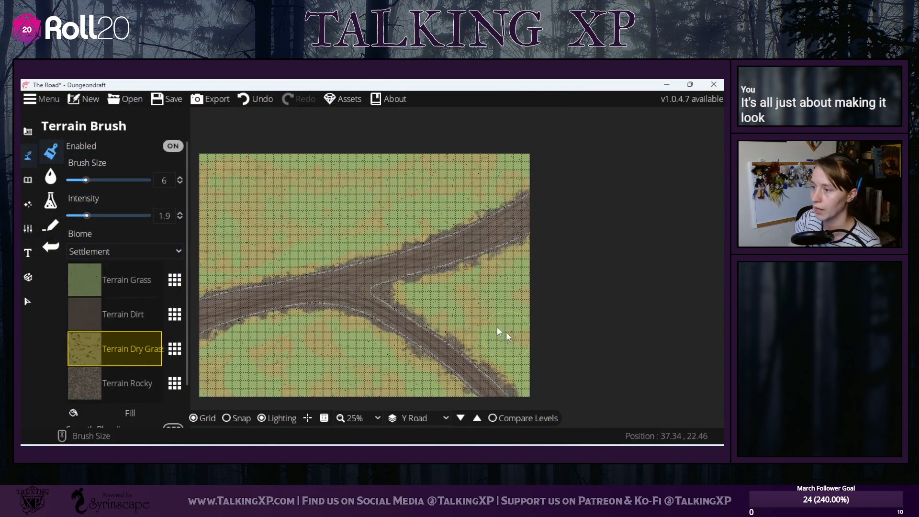
# - Switch the terrain brush to Terrain Grass and examine the whole Y intersection for uneven verges
pyautogui.click(106, 293)
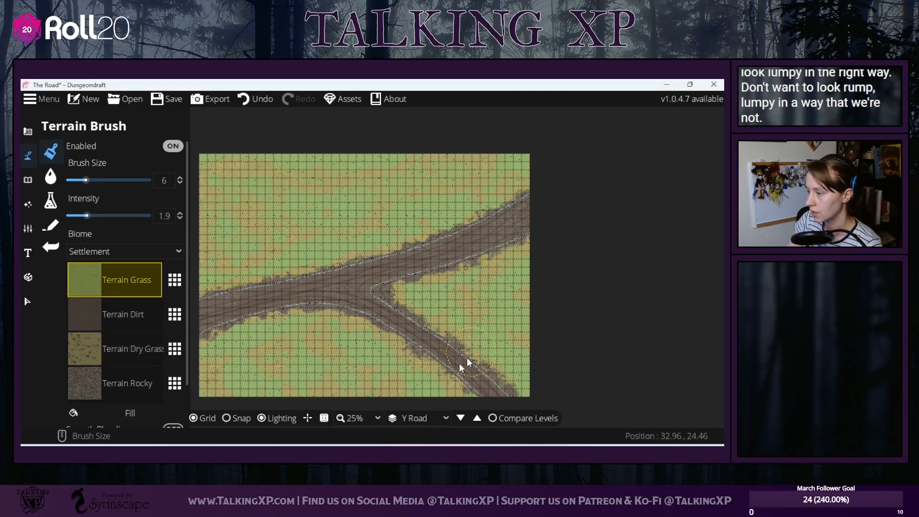
pyautogui.moveTo(353, 373); pyautogui.dragTo(331, 282)
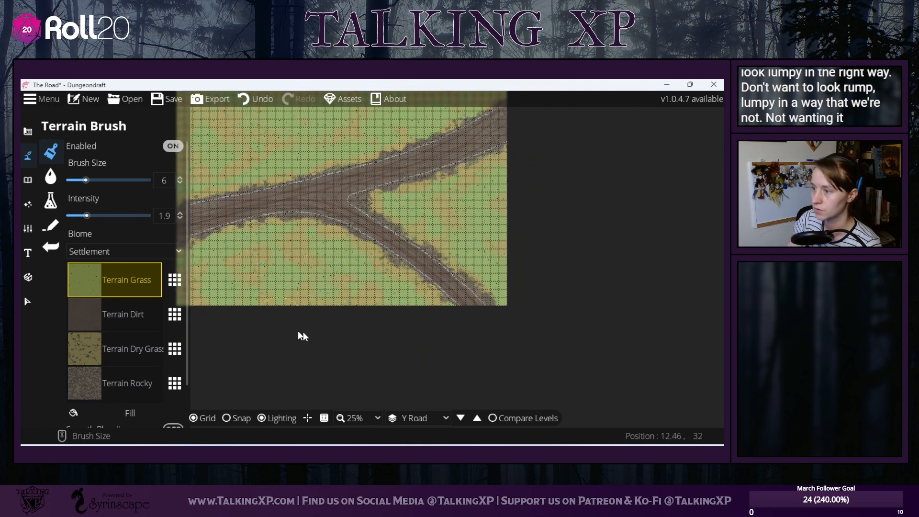
pyautogui.scroll(1, 364, 364)
pyautogui.scroll(-2, 355, 323)
pyautogui.scroll(1, 387, 290)
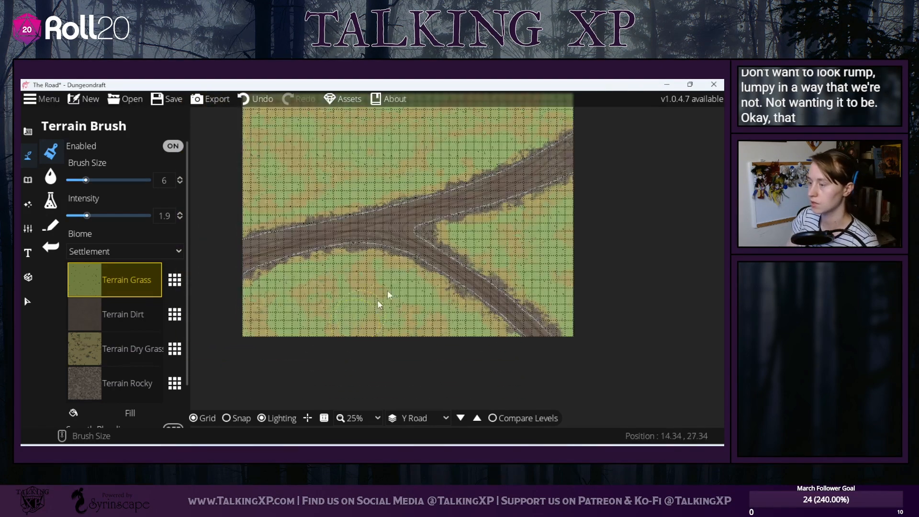
pyautogui.scroll(1, 409, 277)
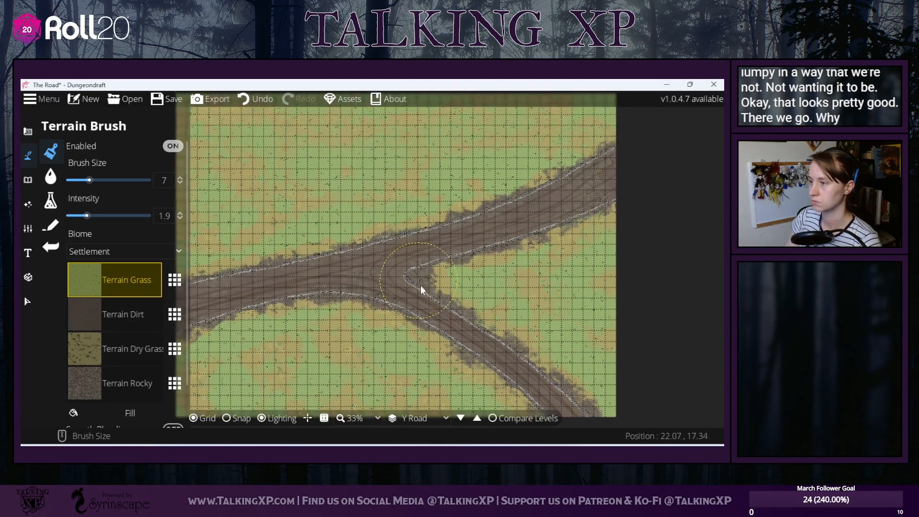
pyautogui.moveTo(421, 286); pyautogui.dragTo(453, 292)
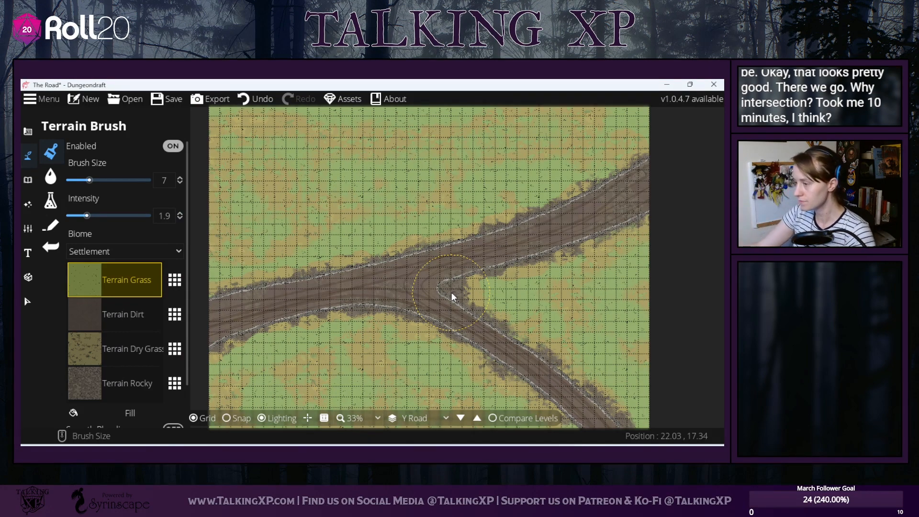
pyautogui.moveTo(452, 292)
pyautogui.mouseDown()
pyautogui.moveTo(450, 226)
pyautogui.moveTo(463, 259)
pyautogui.mouseUp()
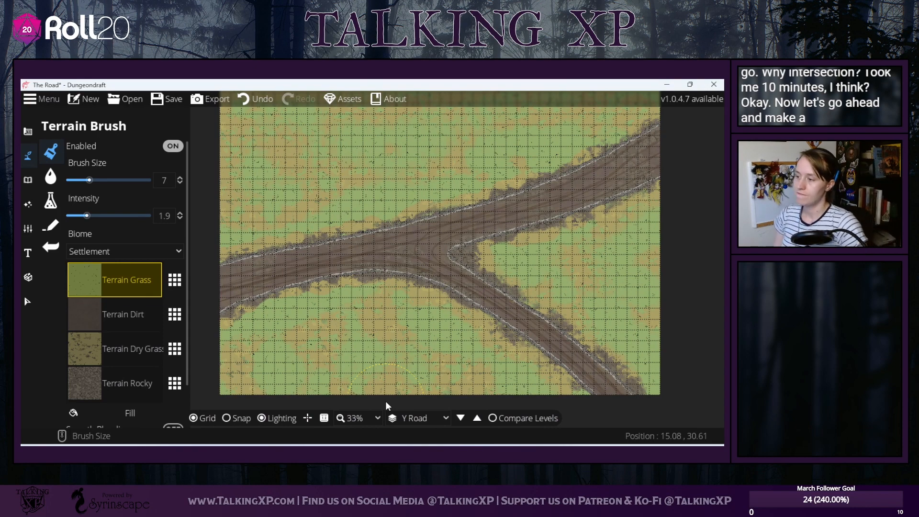
pyautogui.moveTo(593, 271)
pyautogui.mouseDown()
pyautogui.moveTo(563, 326)
pyautogui.moveTo(600, 280)
pyautogui.mouseUp()
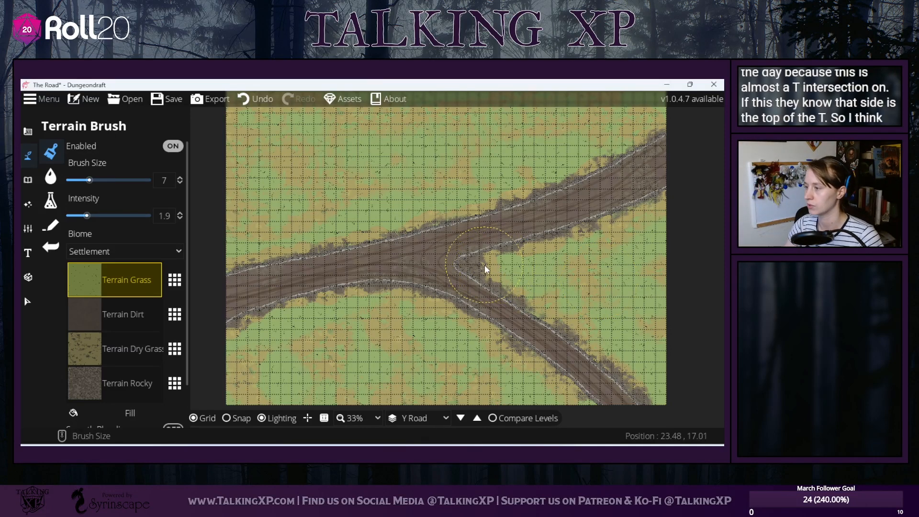
# - Create a new level labelled T Road as a clone of the Y Road level and switch to it
pyautogui.click(27, 301)
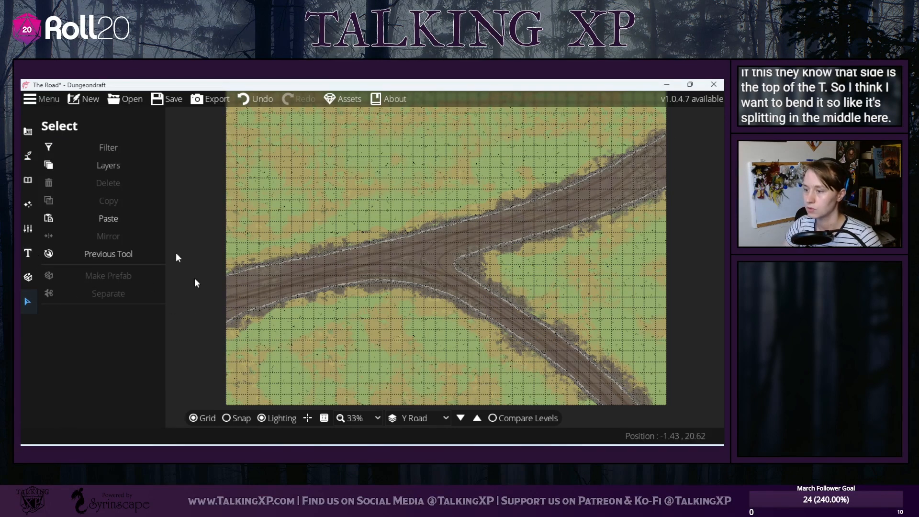
pyautogui.click(28, 229)
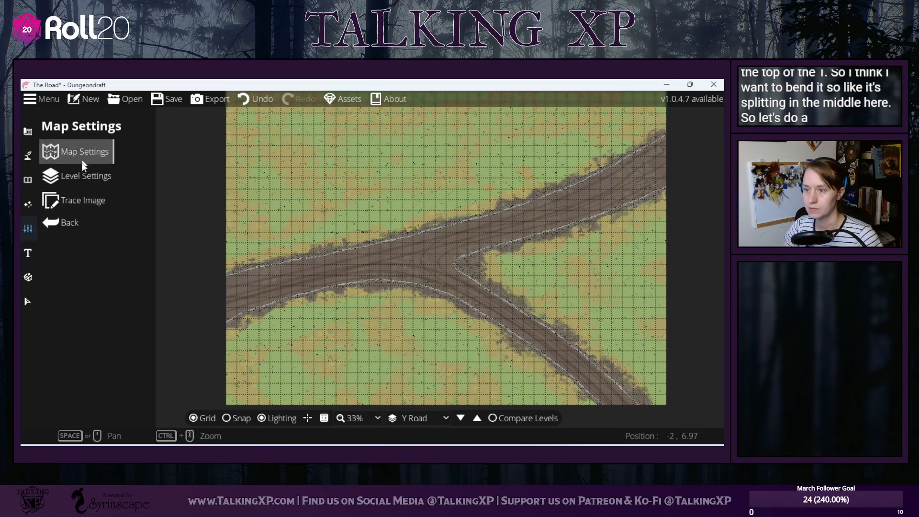
pyautogui.click(86, 158)
pyautogui.click(84, 146)
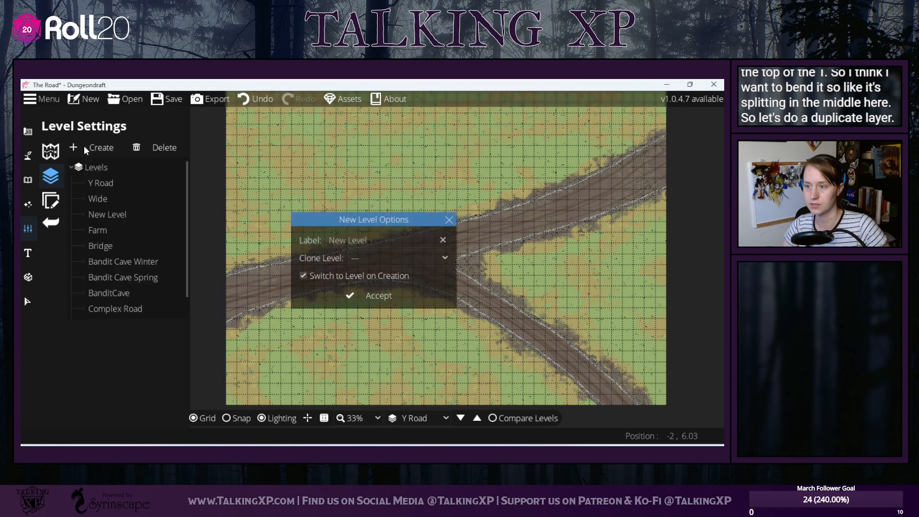
pyautogui.click(400, 243)
pyautogui.doubleClick(400, 243)
pyautogui.write('T Road')
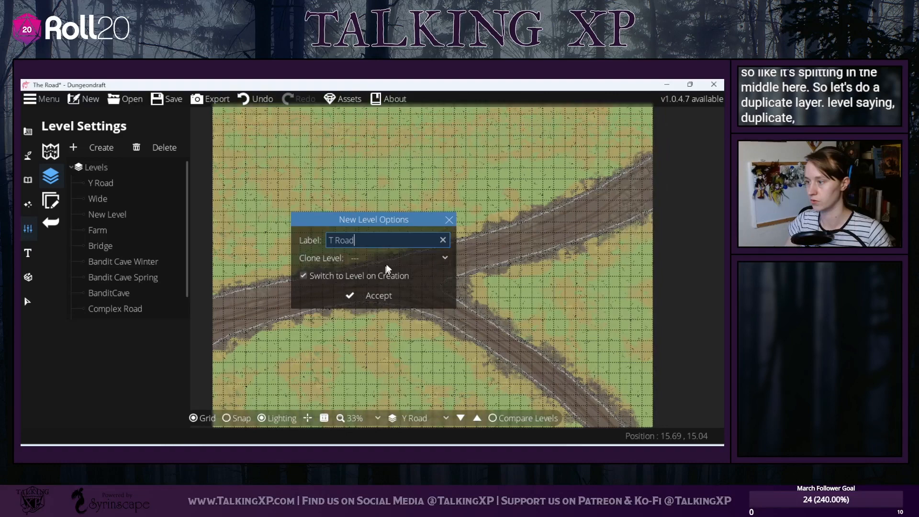
pyautogui.click(388, 262)
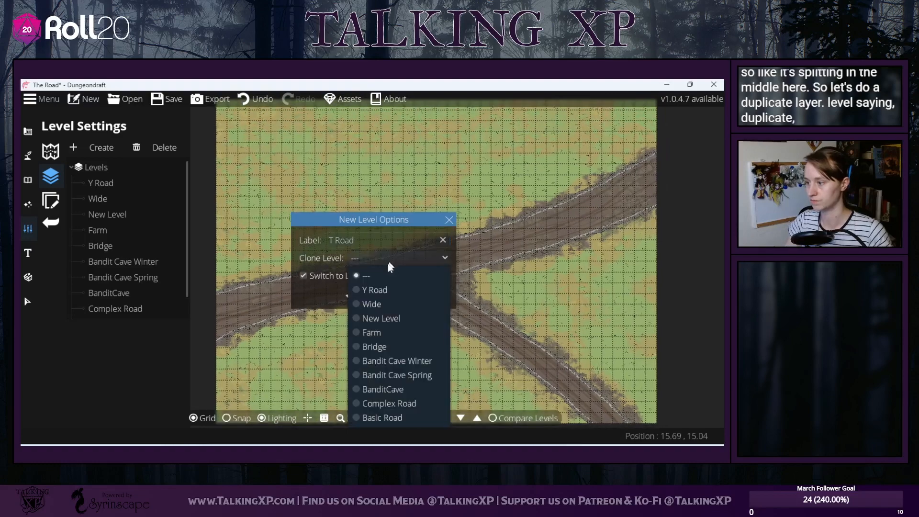
pyautogui.click(371, 292)
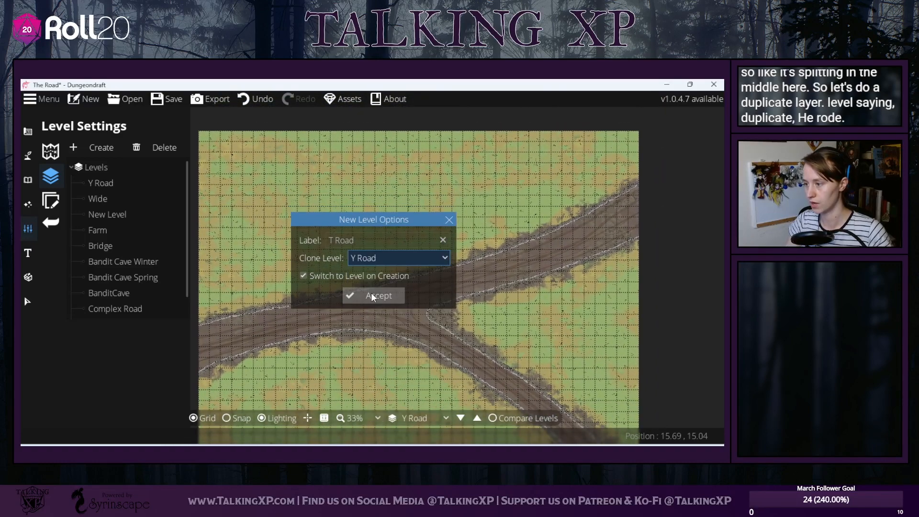
pyautogui.click(380, 302)
# - Edit the path along the road's upper edge, moving two of its middle points northward to bend it into the grass
pyautogui.moveTo(380, 302); pyautogui.dragTo(458, 240)
pyautogui.click(33, 299)
pyautogui.moveTo(550, 269); pyautogui.dragTo(474, 324)
pyautogui.click(27, 155)
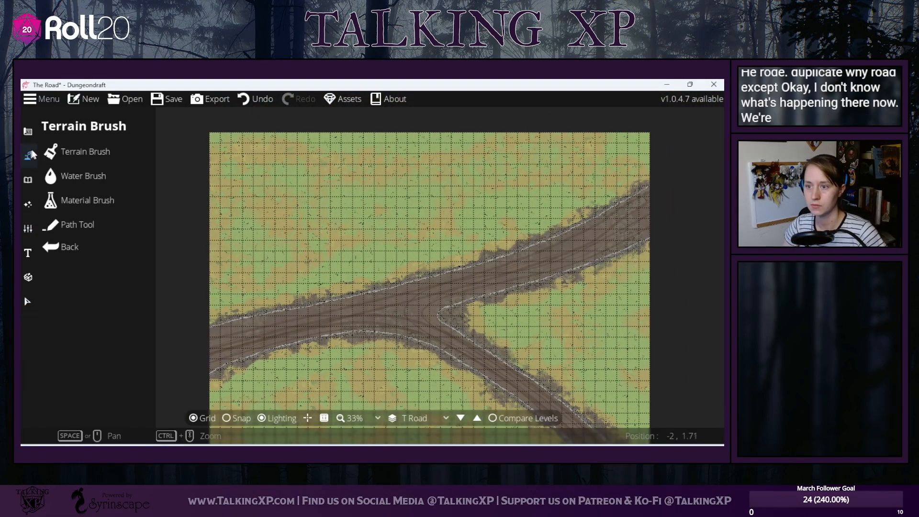
pyautogui.click(72, 224)
pyautogui.moveTo(509, 227); pyautogui.dragTo(385, 222)
pyautogui.click(110, 148)
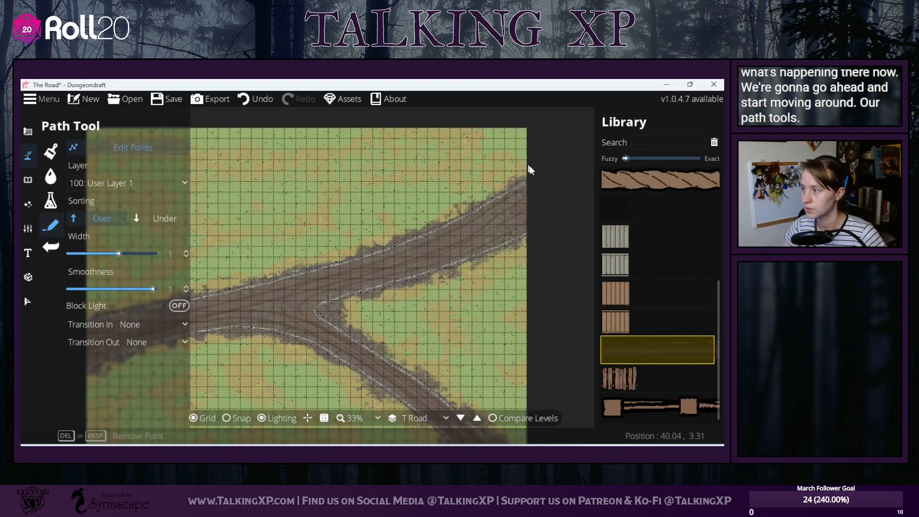
pyautogui.click(306, 271)
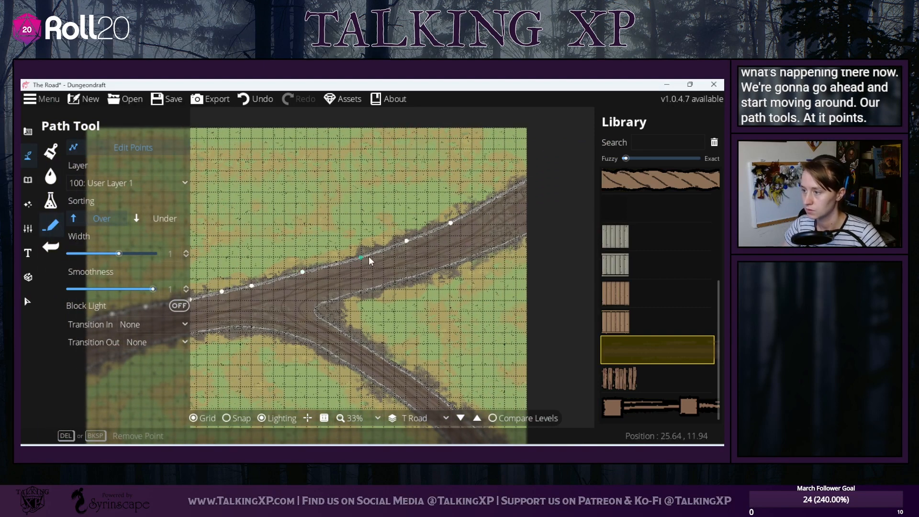
pyautogui.moveTo(364, 258); pyautogui.dragTo(323, 210)
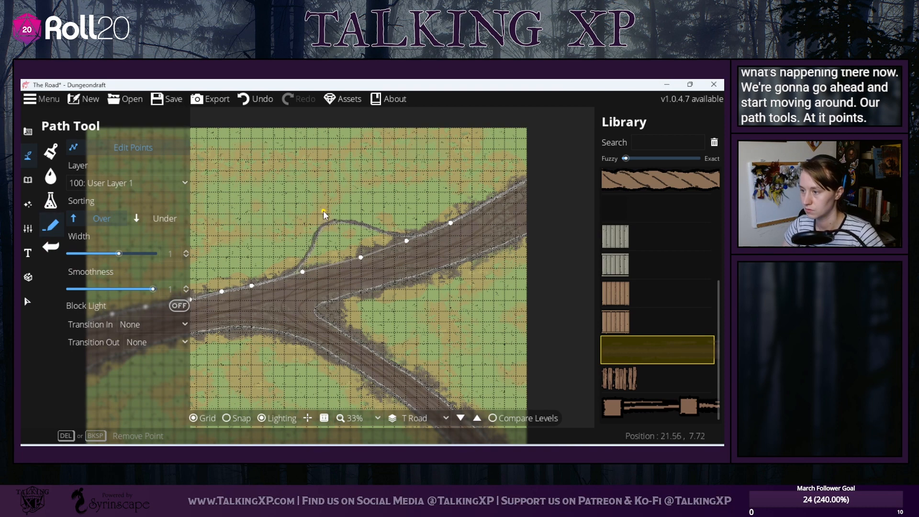
pyautogui.moveTo(408, 240); pyautogui.dragTo(357, 147)
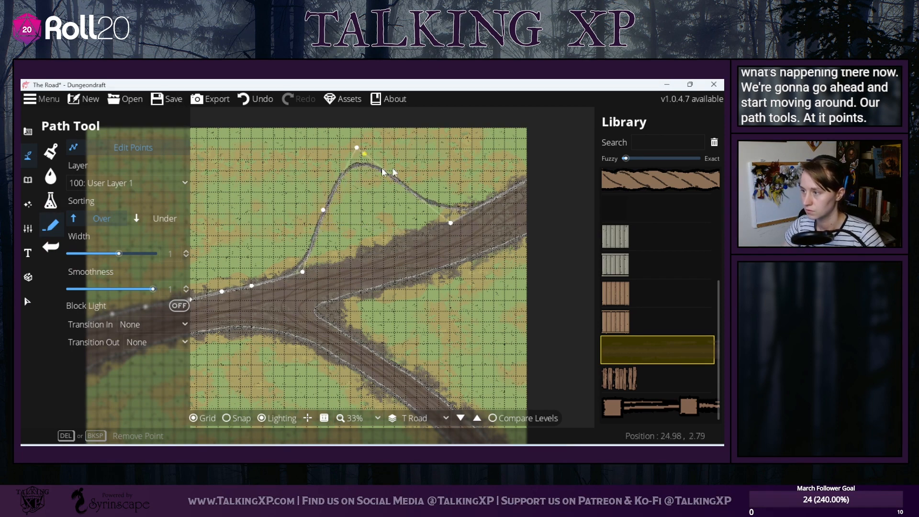
# - Delete the points of the upper edge path beyond the bend so it ends near the map's northern edge
pyautogui.moveTo(452, 219); pyautogui.dragTo(453, 220)
pyautogui.press('Delete')
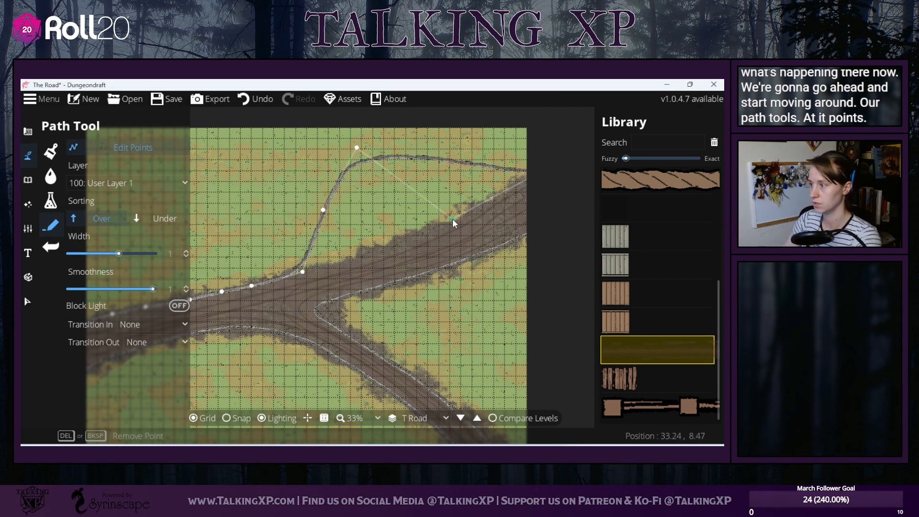
pyautogui.press('Delete')
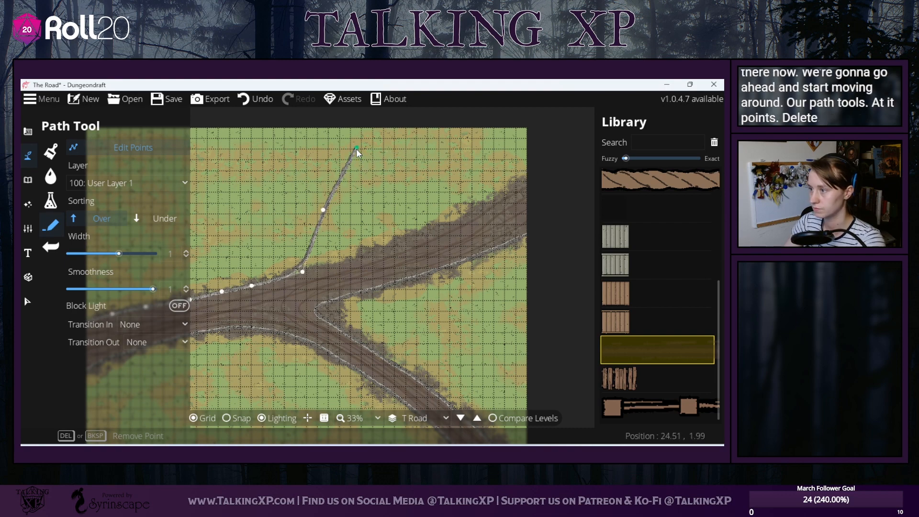
# - Straighten the upper edge path's bend so it turns off the road and runs due north beyond the map's northern edge
pyautogui.moveTo(356, 148); pyautogui.dragTo(354, 111)
pyautogui.click(320, 223)
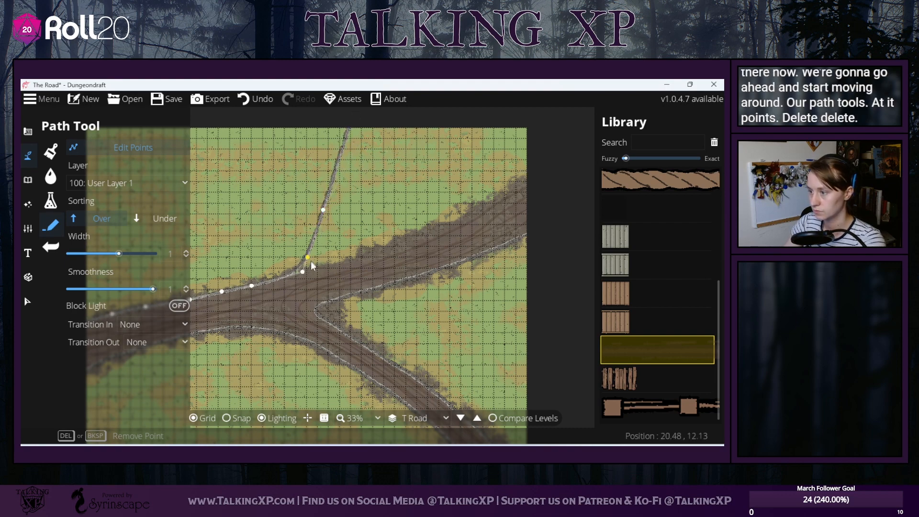
pyautogui.moveTo(308, 272); pyautogui.dragTo(349, 261)
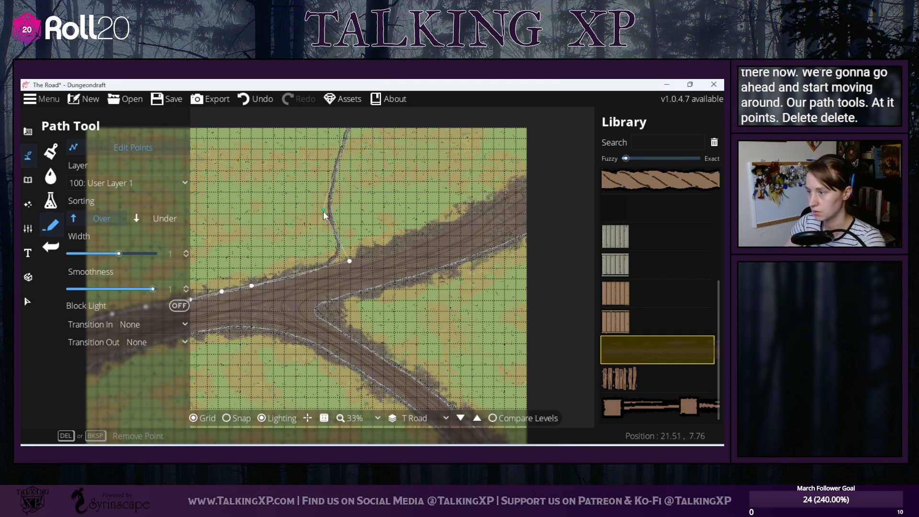
pyautogui.moveTo(324, 211); pyautogui.dragTo(351, 200)
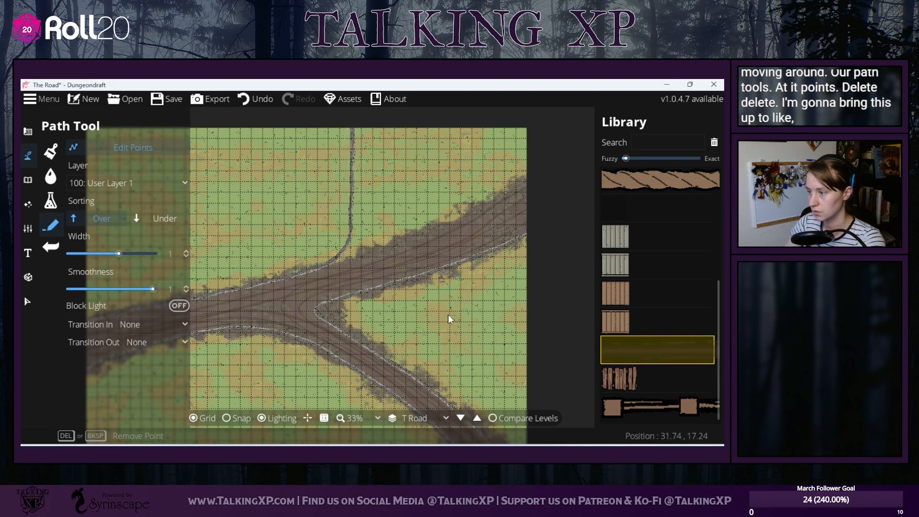
# - Move the inner fork path's corner point southeast onto the lower branch and delete its end points along both branches
pyautogui.moveTo(448, 314); pyautogui.dragTo(476, 183)
pyautogui.moveTo(414, 228); pyautogui.dragTo(393, 297)
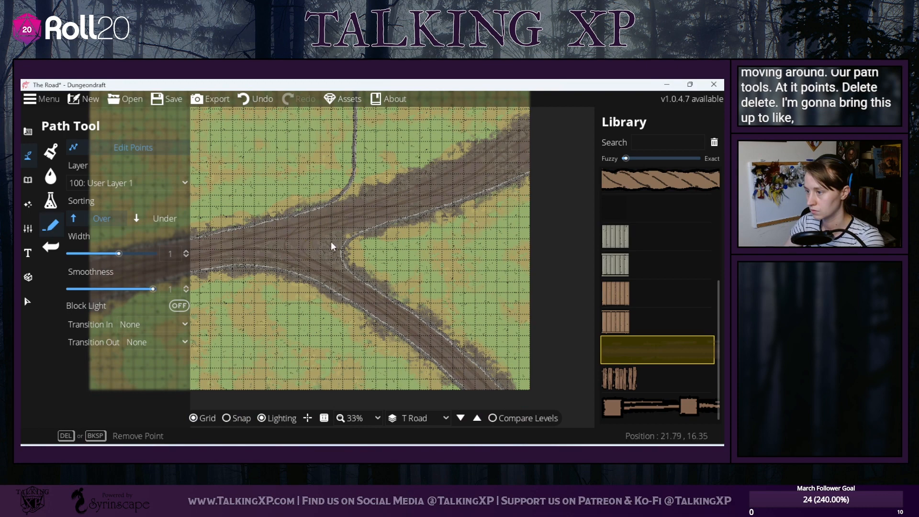
pyautogui.press('Delete')
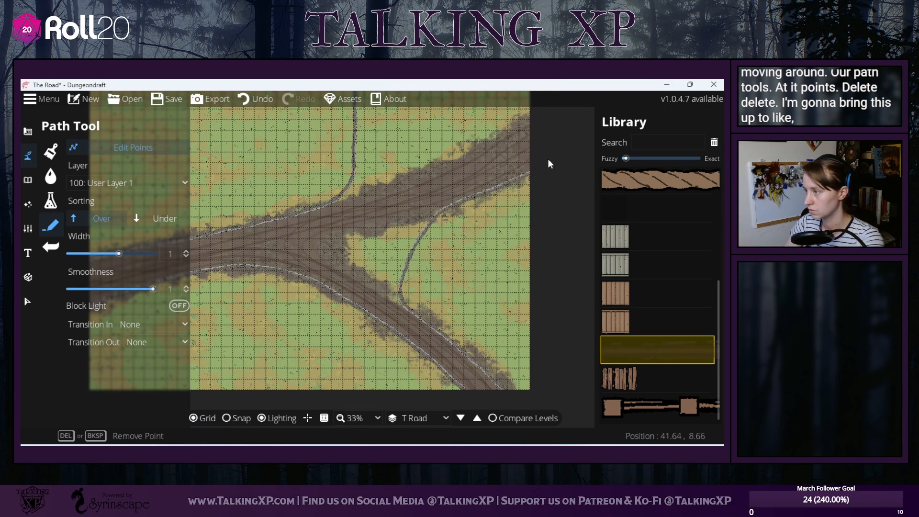
pyautogui.press('Delete')
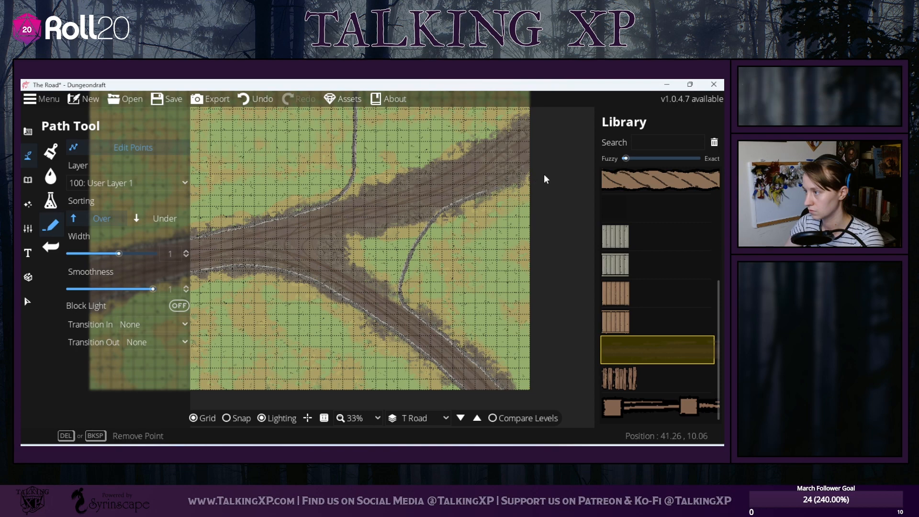
pyautogui.moveTo(430, 306); pyautogui.dragTo(427, 205)
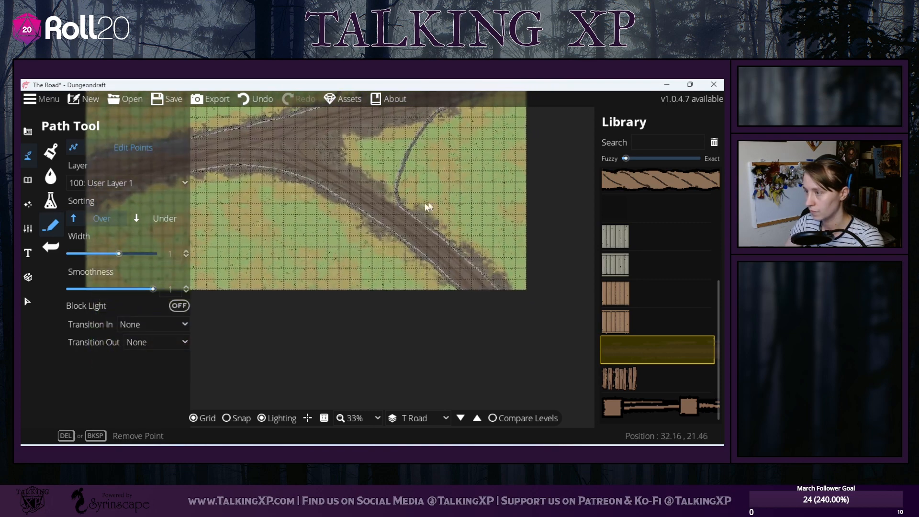
pyautogui.click(511, 294)
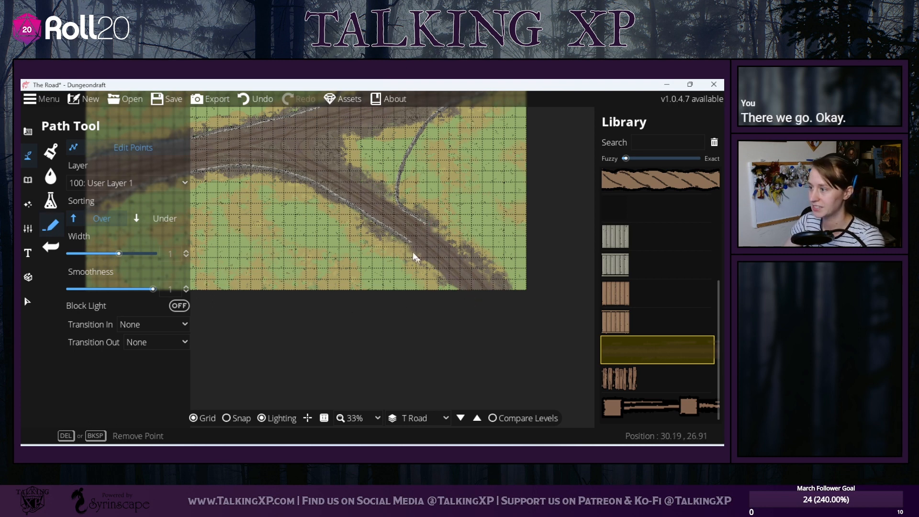
# - Trim the lower edge path along the southeast branch and bend it straight south past the map's southern edge
pyautogui.press('Delete')
pyautogui.scroll(2, 395, 363)
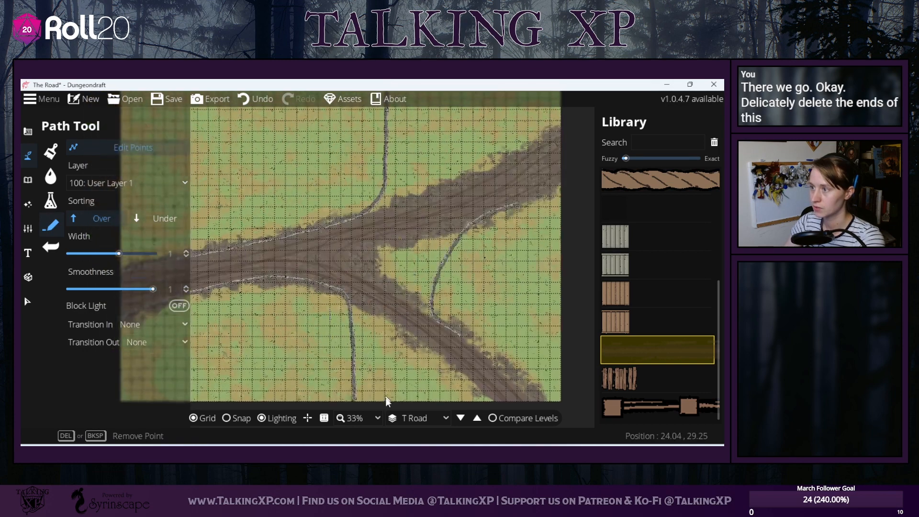
pyautogui.moveTo(365, 261); pyautogui.dragTo(389, 255)
pyautogui.moveTo(395, 351); pyautogui.dragTo(394, 321)
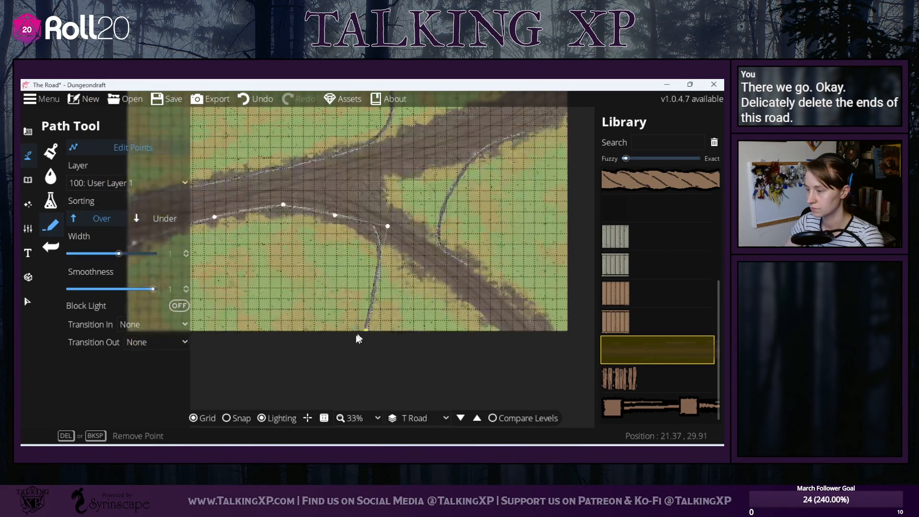
pyautogui.moveTo(366, 351); pyautogui.dragTo(388, 349)
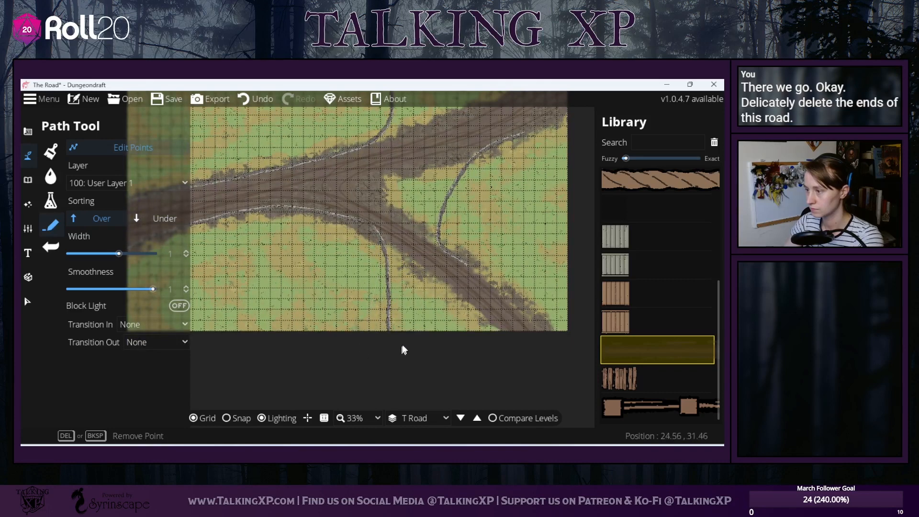
# - Stretch the inner fork path into a nearly straight north-south line across the whole map by moving its end and middle points
pyautogui.moveTo(574, 246); pyautogui.dragTo(487, 270)
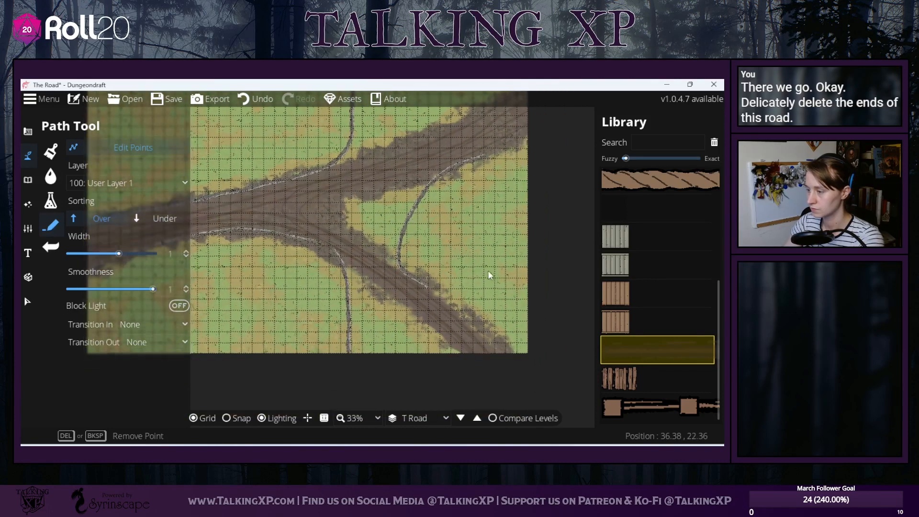
pyautogui.click(428, 287)
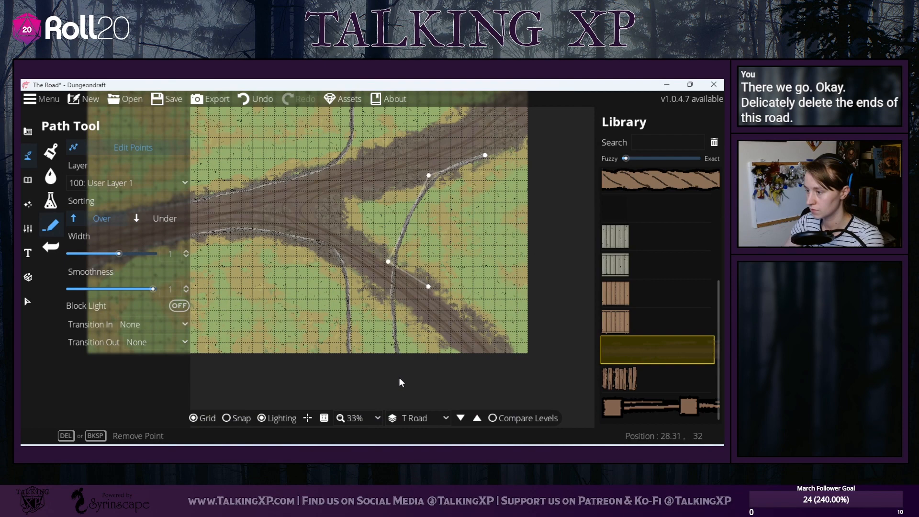
pyautogui.moveTo(495, 220); pyautogui.dragTo(468, 376)
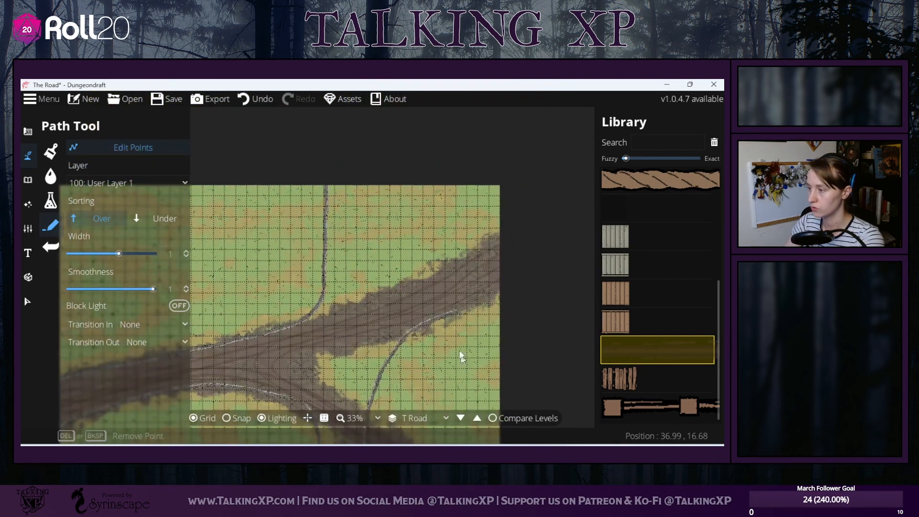
pyautogui.moveTo(461, 310)
pyautogui.mouseDown()
pyautogui.moveTo(433, 236)
pyautogui.moveTo(369, 165)
pyautogui.mouseUp()
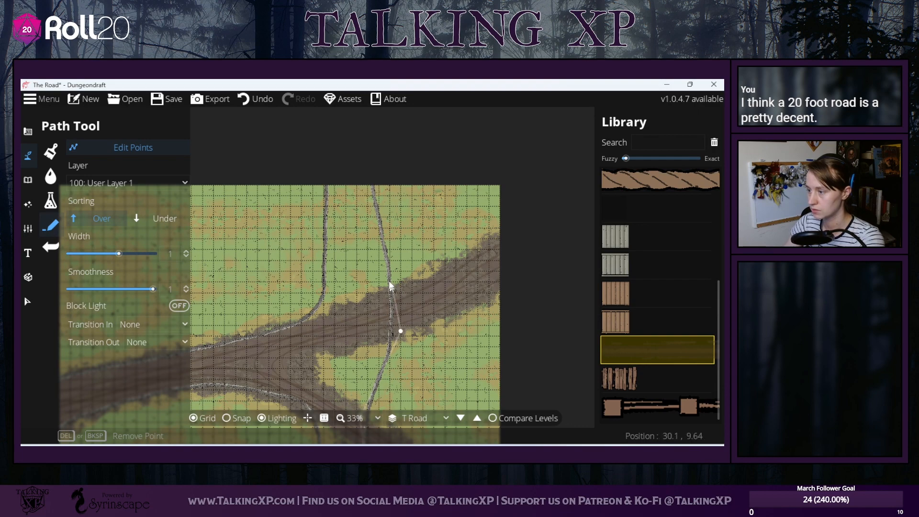
pyautogui.moveTo(401, 334); pyautogui.dragTo(370, 335)
pyautogui.moveTo(441, 380); pyautogui.dragTo(484, 283)
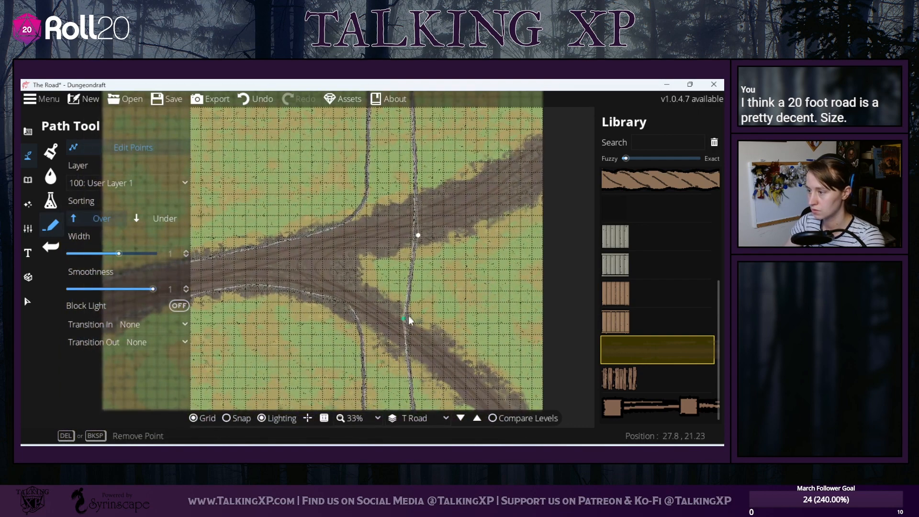
# - Move the western points of the lower edge path slightly south to widen the road approaching the junction
pyautogui.moveTo(370, 233); pyautogui.dragTo(375, 266)
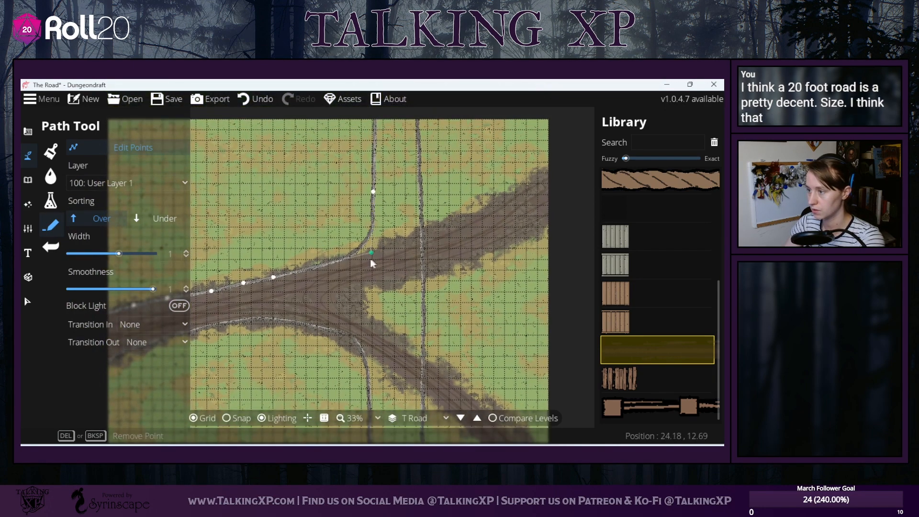
pyautogui.moveTo(492, 274); pyautogui.dragTo(510, 202)
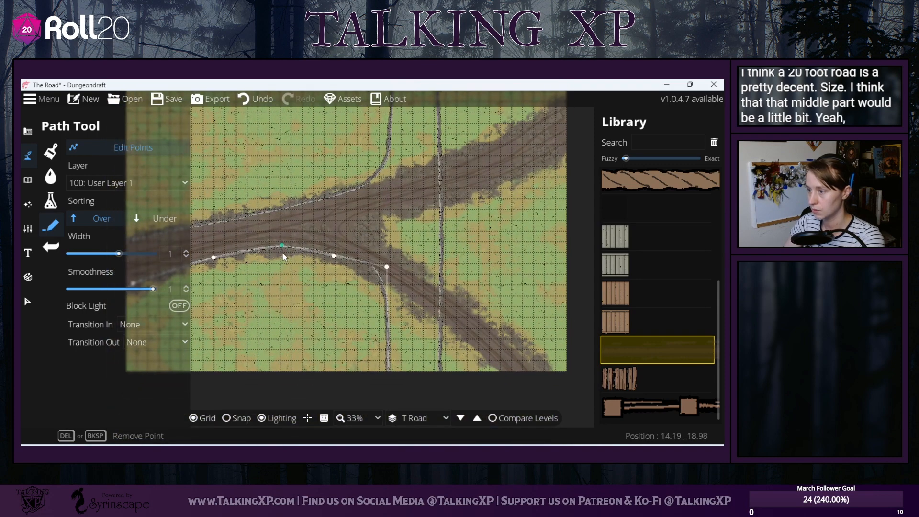
pyautogui.moveTo(283, 259); pyautogui.dragTo(282, 255)
pyautogui.moveTo(243, 288); pyautogui.dragTo(317, 271)
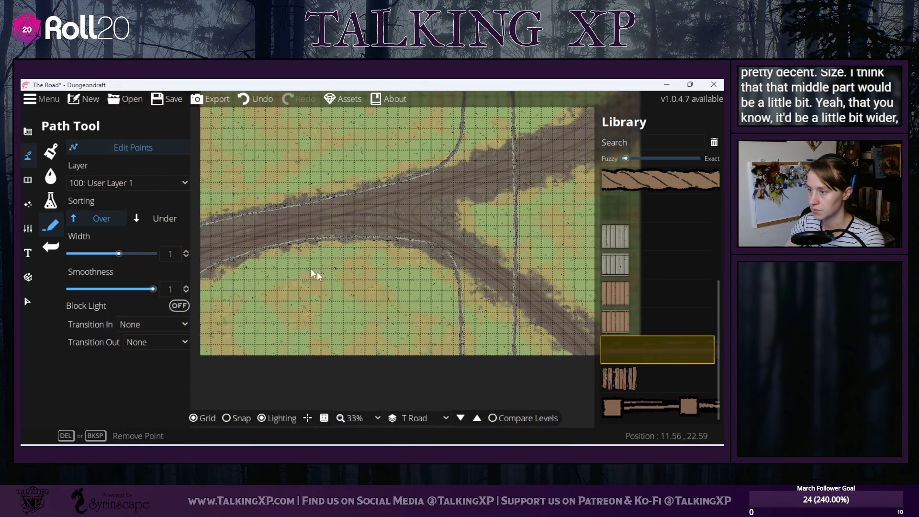
pyautogui.moveTo(283, 243); pyautogui.dragTo(278, 252)
pyautogui.moveTo(207, 267); pyautogui.dragTo(206, 272)
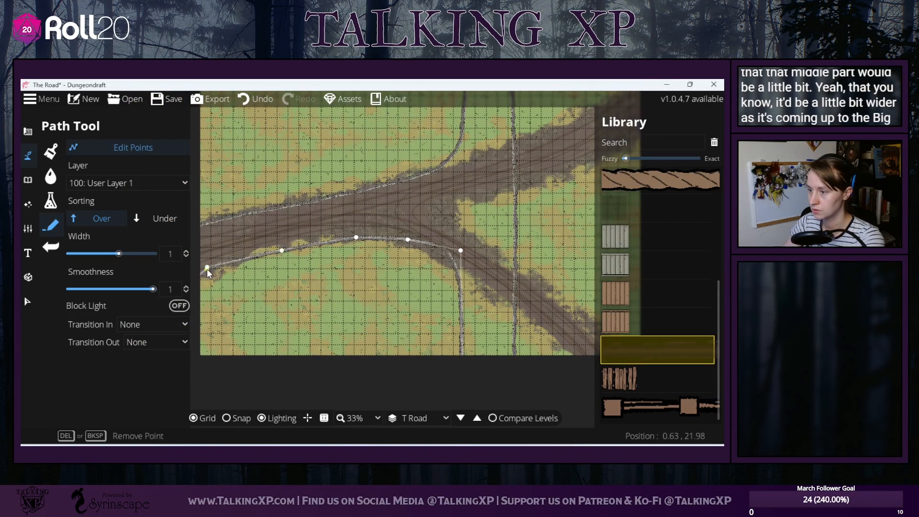
pyautogui.moveTo(582, 258); pyautogui.dragTo(537, 292)
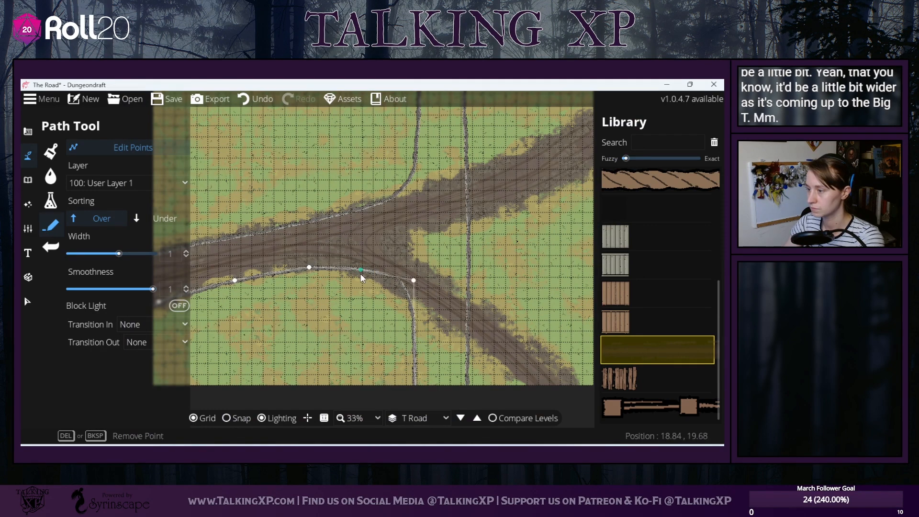
# - Pull a lower edge path point east toward the junction to tighten the bend, and check the spacing between both road edges
pyautogui.click(373, 268)
pyautogui.moveTo(374, 270); pyautogui.dragTo(403, 258)
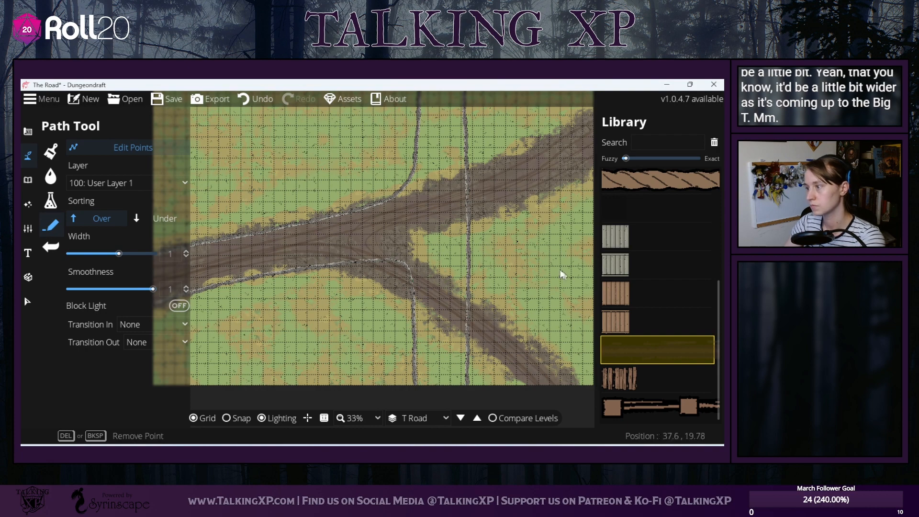
pyautogui.moveTo(558, 298); pyautogui.dragTo(605, 300)
pyautogui.moveTo(363, 317); pyautogui.dragTo(404, 339)
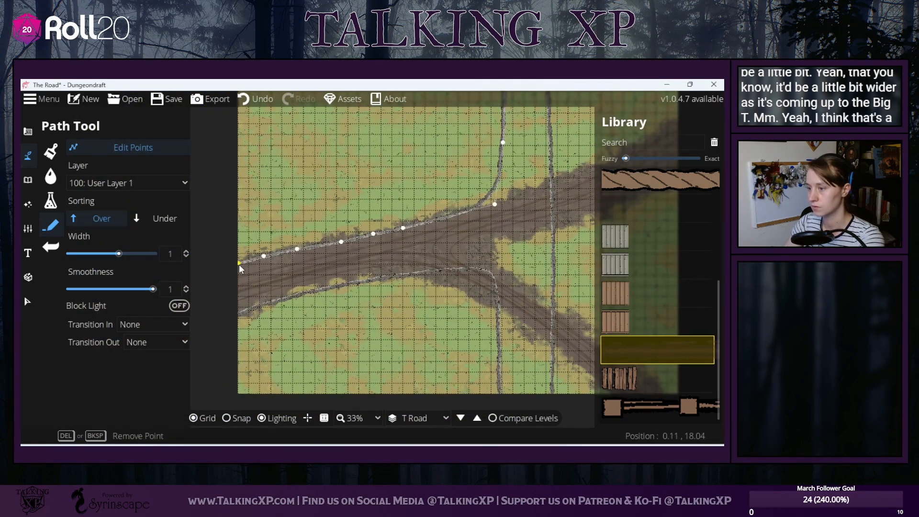
pyautogui.moveTo(472, 322); pyautogui.dragTo(400, 334)
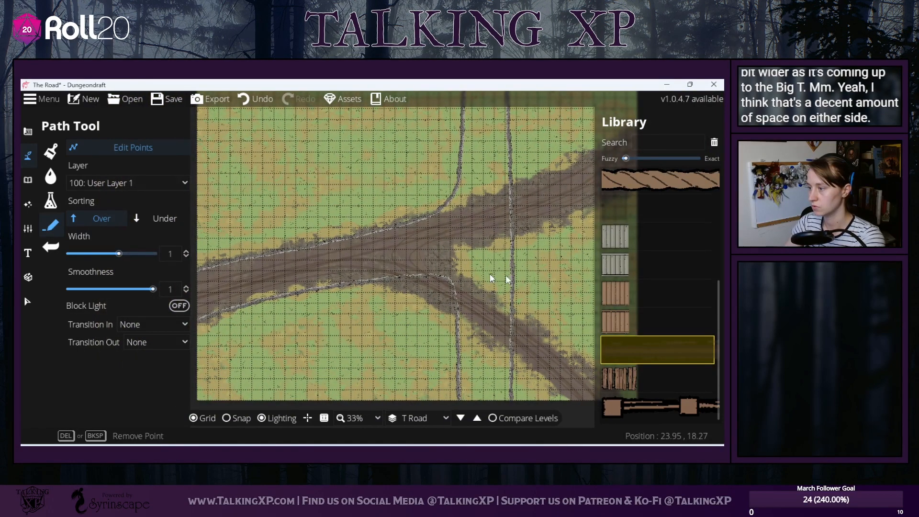
# - Shift the corners and north-south legs of the lower and upper edge paths slightly west
pyautogui.moveTo(505, 275); pyautogui.dragTo(536, 274)
pyautogui.moveTo(433, 265); pyautogui.dragTo(417, 288)
pyautogui.moveTo(447, 404); pyautogui.dragTo(412, 406)
pyautogui.moveTo(455, 358); pyautogui.dragTo(444, 423)
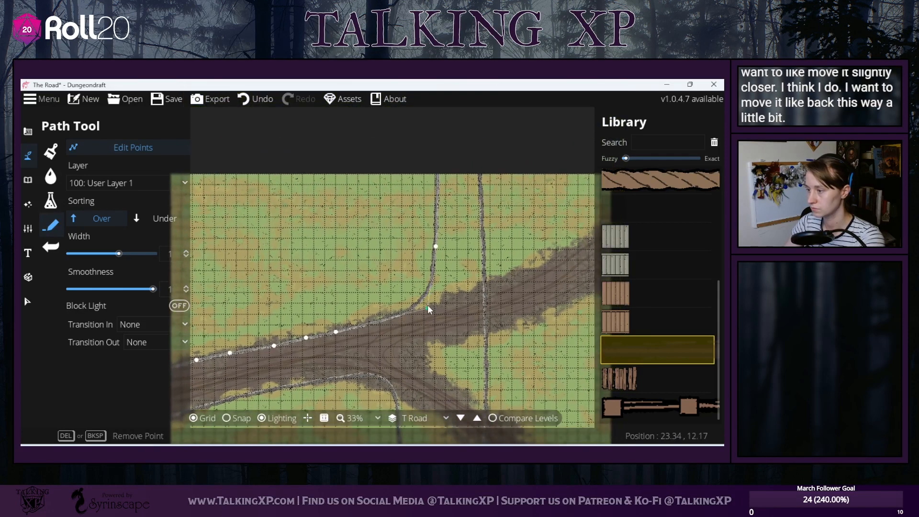
pyautogui.moveTo(435, 246); pyautogui.dragTo(402, 243)
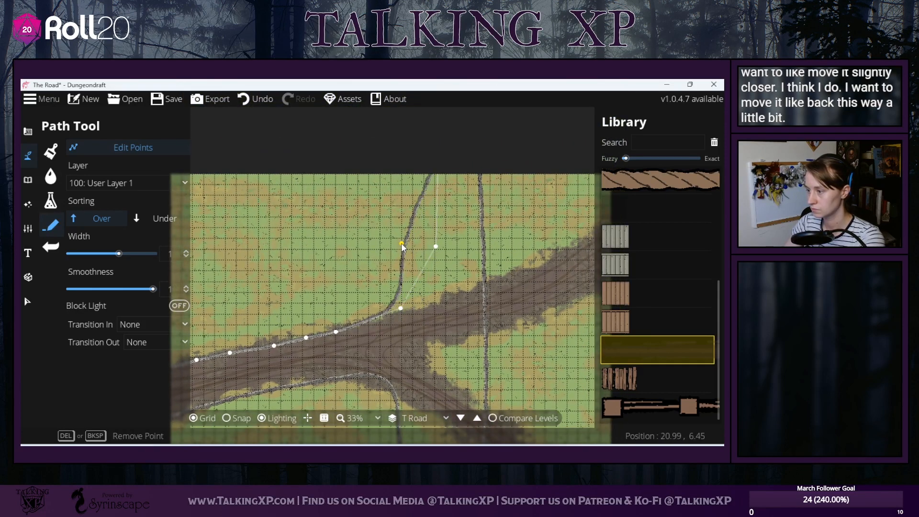
pyautogui.moveTo(436, 174); pyautogui.dragTo(406, 162)
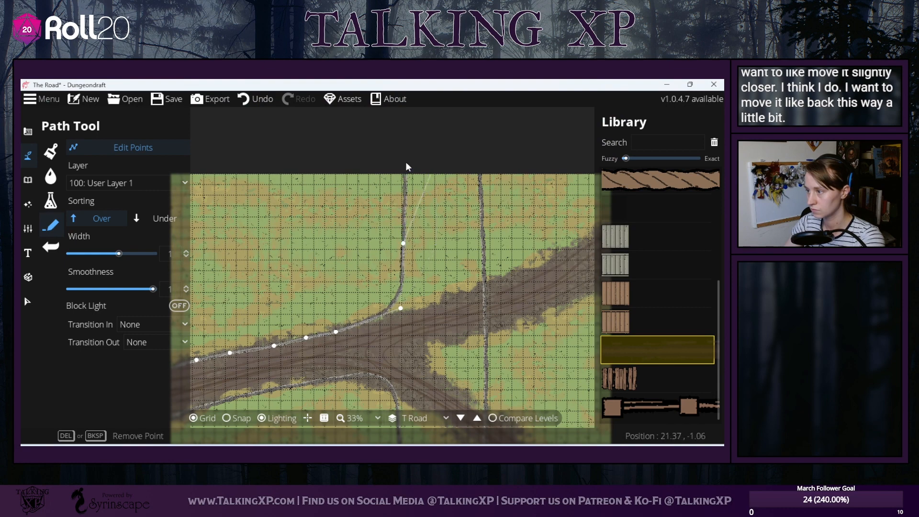
# - Select the whole straight north-south path east of the junction and shift it west to narrow the crossing road
pyautogui.moveTo(514, 289); pyautogui.dragTo(503, 209)
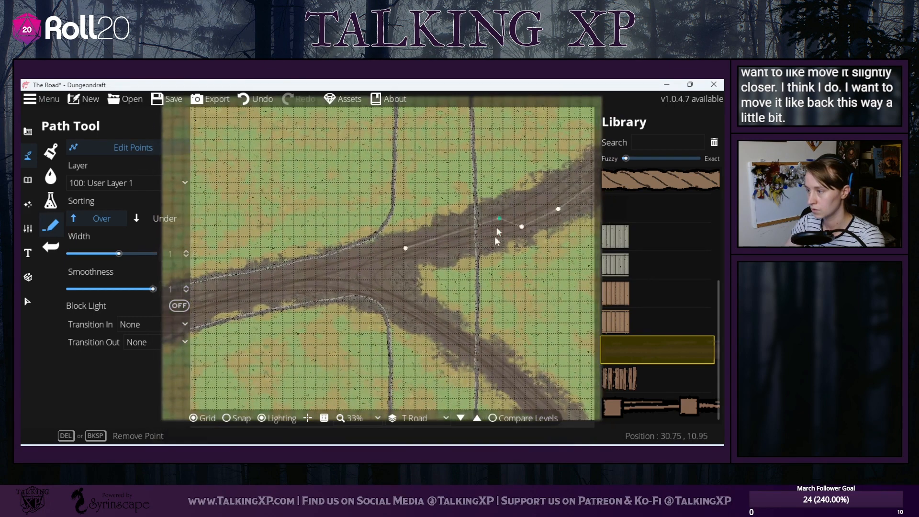
pyautogui.click(28, 302)
pyautogui.moveTo(479, 283); pyautogui.dragTo(458, 283)
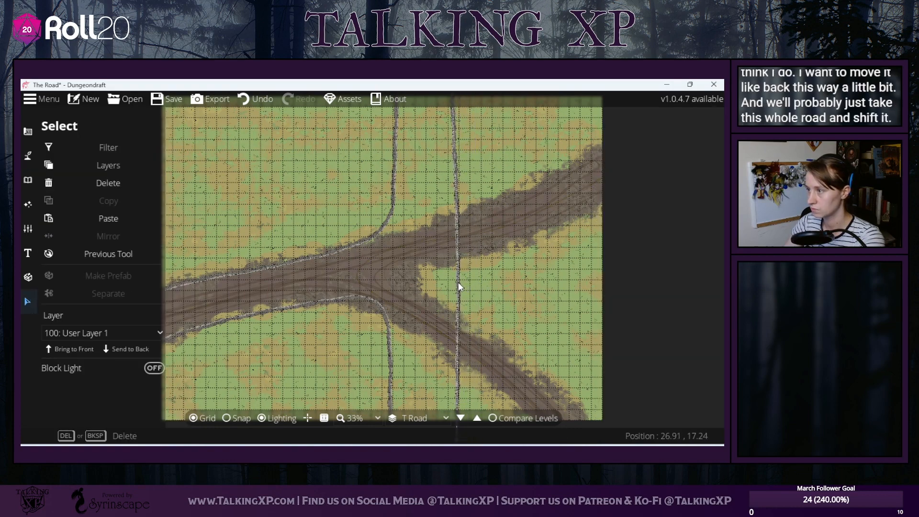
pyautogui.click(521, 299)
pyautogui.moveTo(523, 300); pyautogui.dragTo(512, 237)
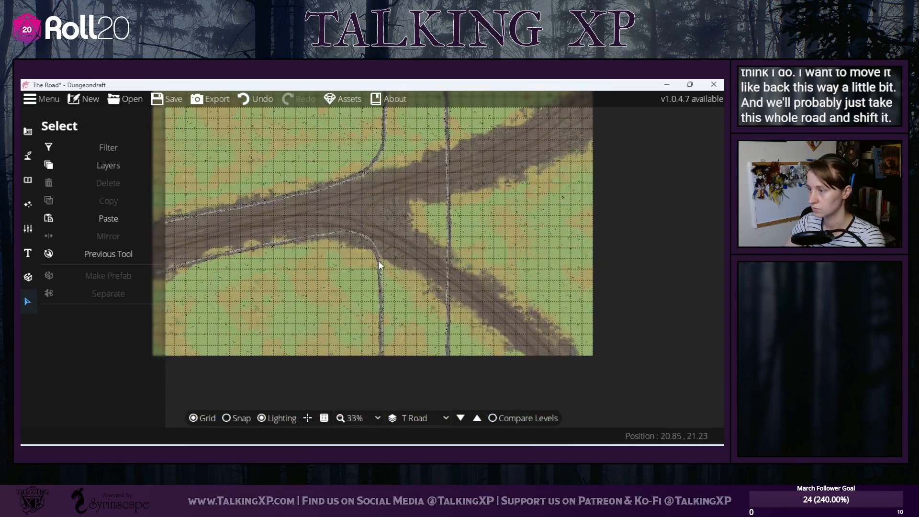
# - Edit the lower edge path's points again and pull its bend outward toward the northeast for a fuller corner
pyautogui.click(28, 155)
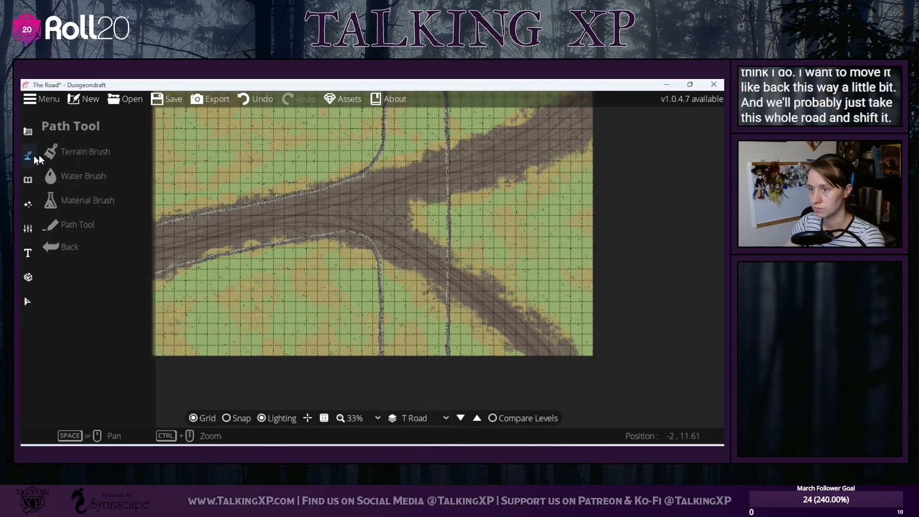
pyautogui.click(72, 224)
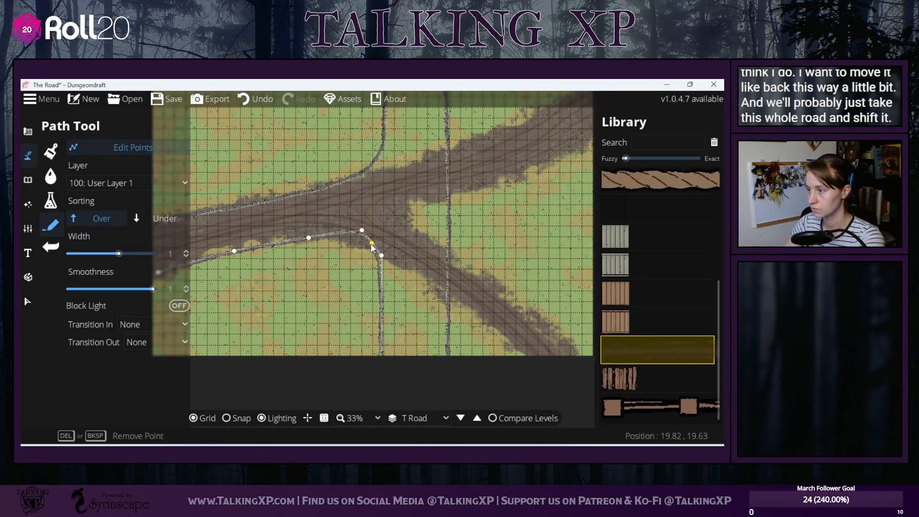
pyautogui.moveTo(363, 231); pyautogui.dragTo(377, 228)
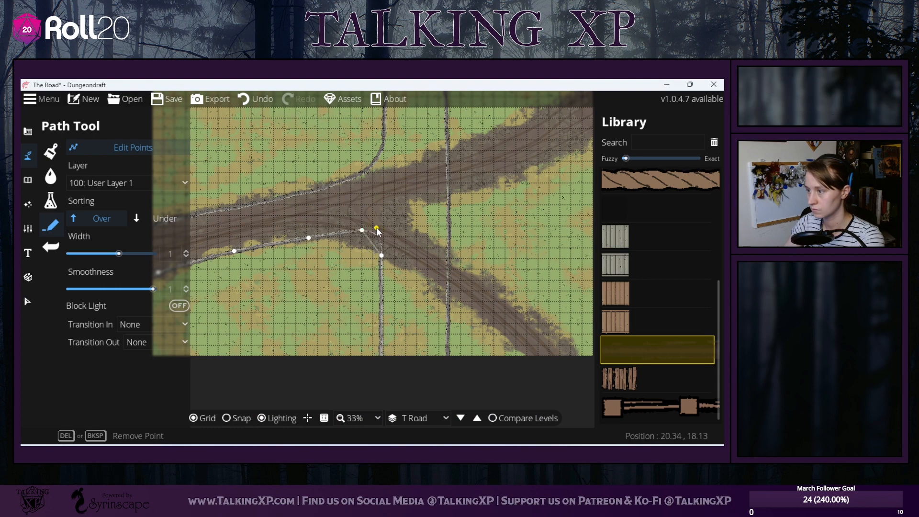
pyautogui.click(525, 282)
pyautogui.moveTo(537, 251); pyautogui.dragTo(499, 307)
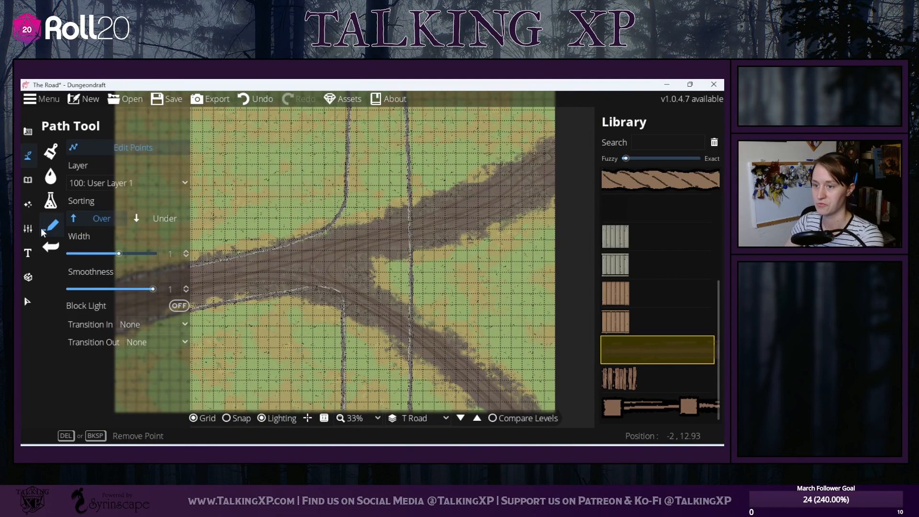
# - Paint Terrain Grass over the two dirt branches east of the junction with brush size 17 and intensity 5.2
pyautogui.click(51, 151)
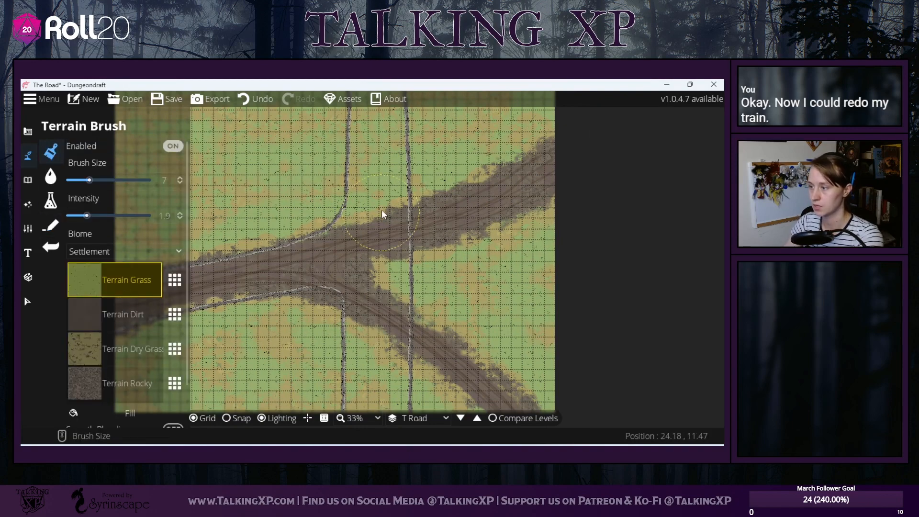
pyautogui.click(43, 175)
pyautogui.click(51, 152)
pyautogui.moveTo(89, 180); pyautogui.dragTo(121, 180)
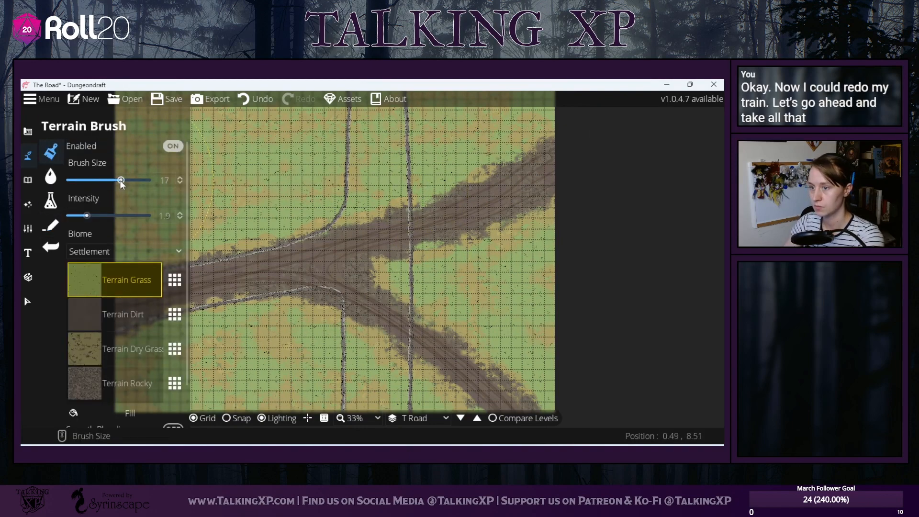
pyautogui.moveTo(87, 215); pyautogui.dragTo(118, 216)
pyautogui.moveTo(408, 180)
pyautogui.mouseDown()
pyautogui.moveTo(432, 230)
pyautogui.moveTo(479, 190)
pyautogui.moveTo(531, 180)
pyautogui.moveTo(575, 151)
pyautogui.moveTo(540, 176)
pyautogui.mouseUp()
pyautogui.moveTo(480, 191)
pyautogui.mouseDown()
pyautogui.moveTo(465, 219)
pyautogui.moveTo(468, 288)
pyautogui.moveTo(470, 202)
pyautogui.moveTo(525, 239)
pyautogui.moveTo(557, 308)
pyautogui.moveTo(608, 347)
pyautogui.mouseUp()
pyautogui.moveTo(553, 277); pyautogui.dragTo(618, 393)
pyautogui.moveTo(597, 301); pyautogui.dragTo(616, 316)
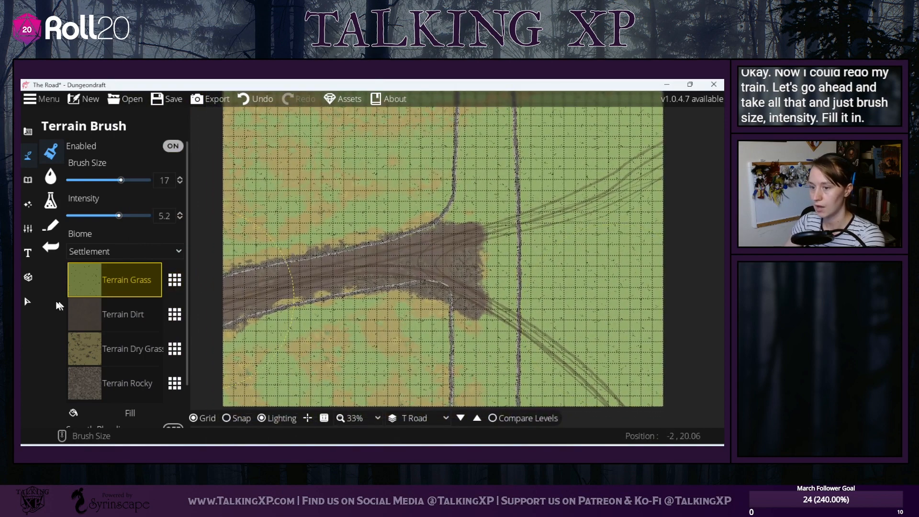
# - Edit the upper road edge path's points and remove the intermediate points along its western leg
pyautogui.click(27, 302)
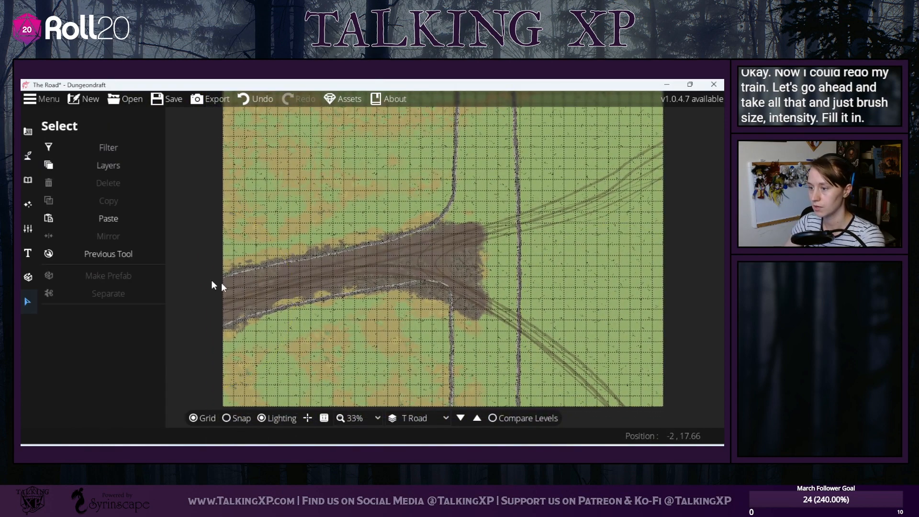
pyautogui.click(28, 156)
pyautogui.click(79, 225)
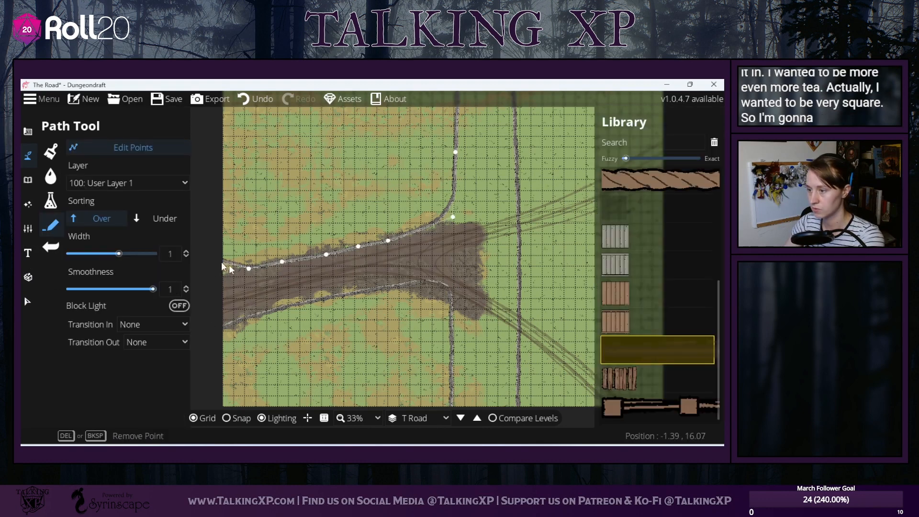
pyautogui.moveTo(249, 269); pyautogui.dragTo(245, 262)
pyautogui.press('Delete')
pyautogui.press('Delete')
pyautogui.press('Delete')
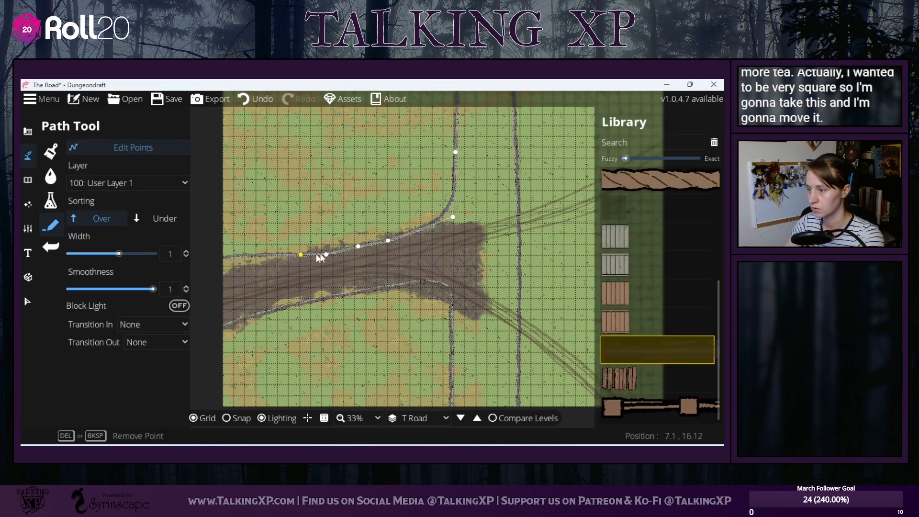
pyautogui.press('Delete')
pyautogui.press('Delete')
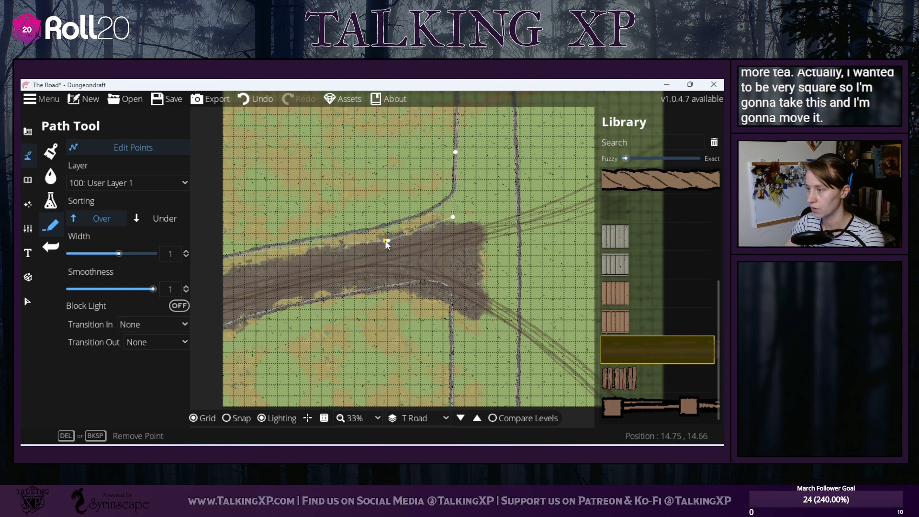
# - Straighten the upper edge path's western leg by removing its outer end point and pulling the remaining end out horizontally past the map's west edge
pyautogui.moveTo(204, 261); pyautogui.dragTo(258, 253)
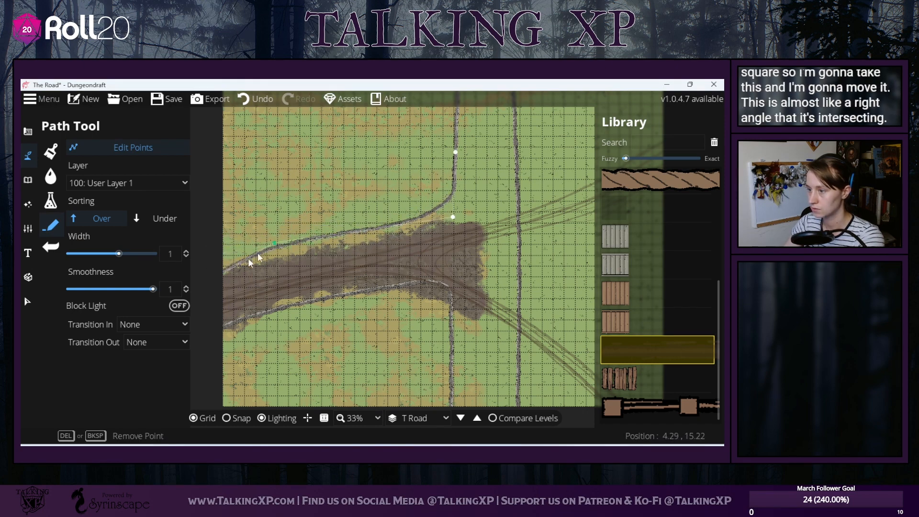
pyautogui.click(201, 287)
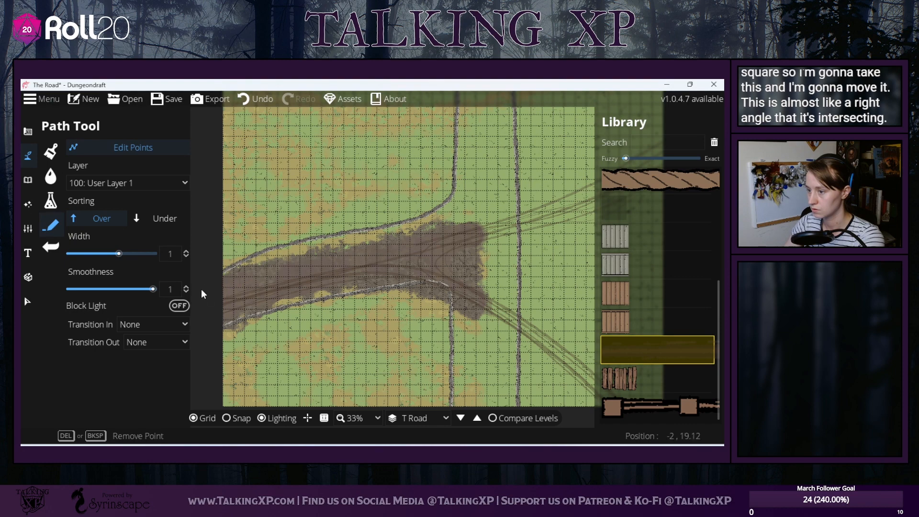
pyautogui.press('Delete')
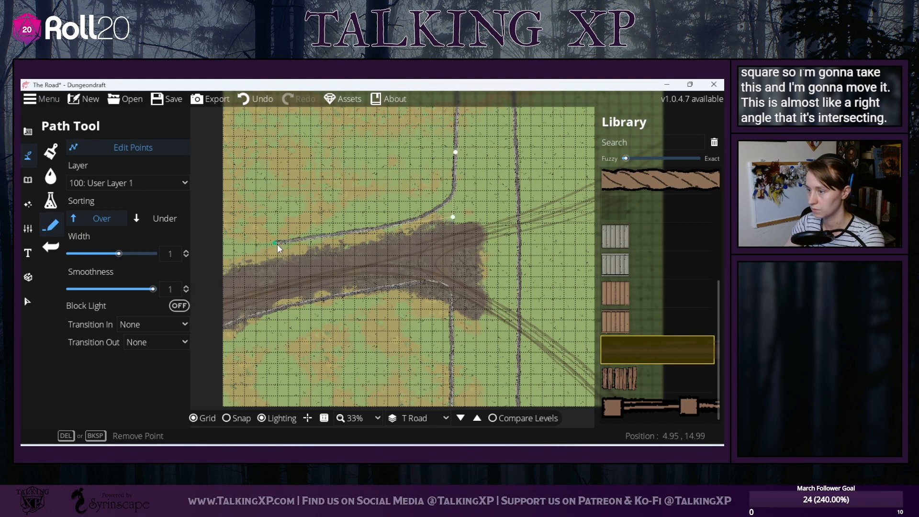
pyautogui.moveTo(277, 244); pyautogui.dragTo(194, 219)
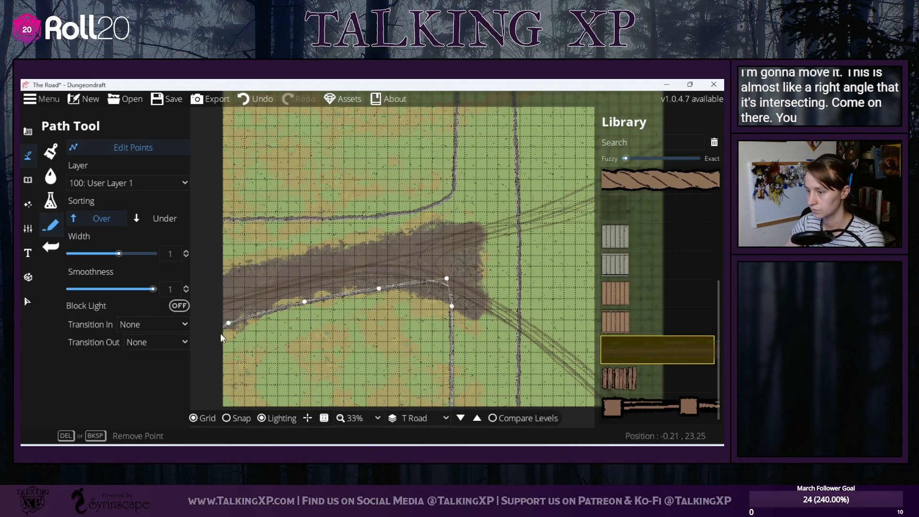
# - Raise the lower edge path's western end and adjust its intermediate point so the leg runs nearly horizontally into the corner
pyautogui.moveTo(229, 322); pyautogui.dragTo(209, 286)
pyautogui.moveTo(305, 302); pyautogui.dragTo(368, 289)
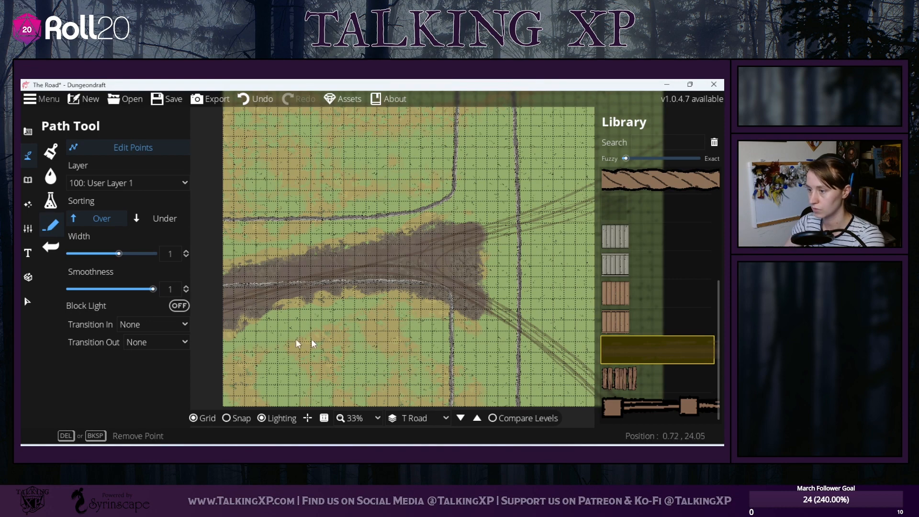
pyautogui.moveTo(312, 340); pyautogui.dragTo(268, 329)
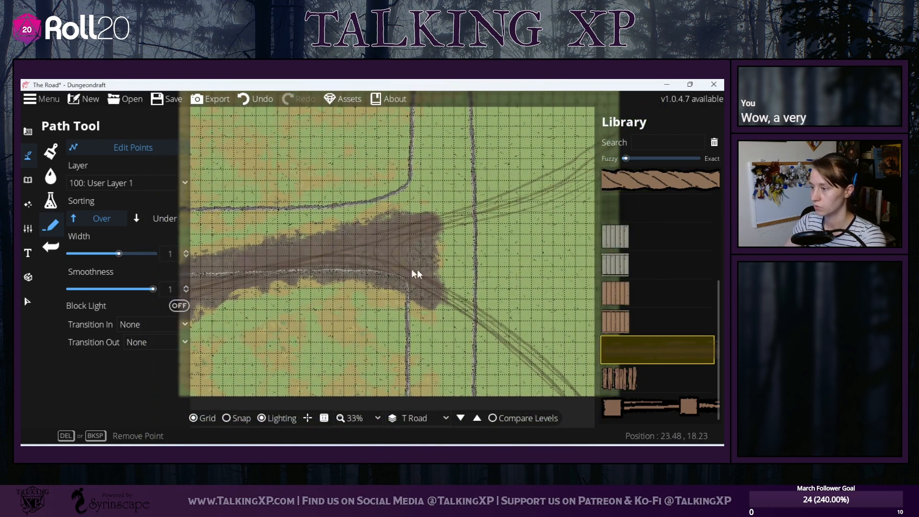
pyautogui.moveTo(396, 275)
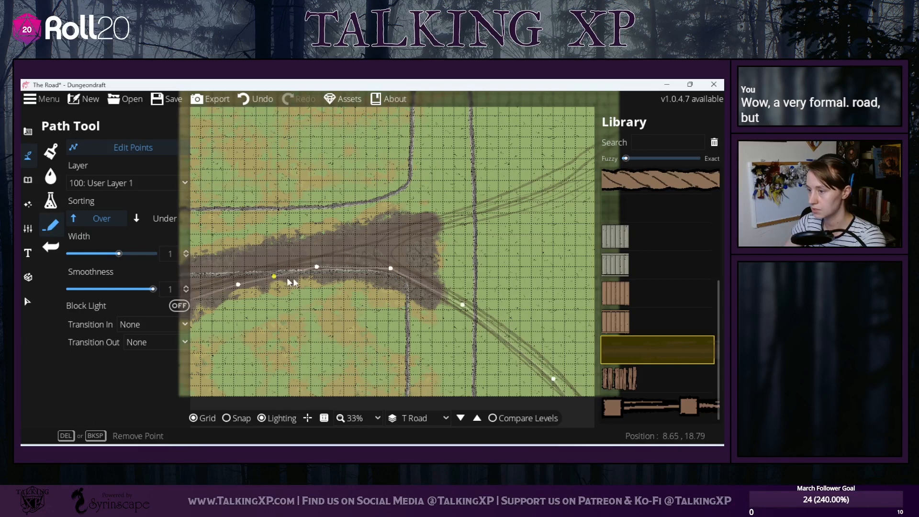
pyautogui.moveTo(411, 289)
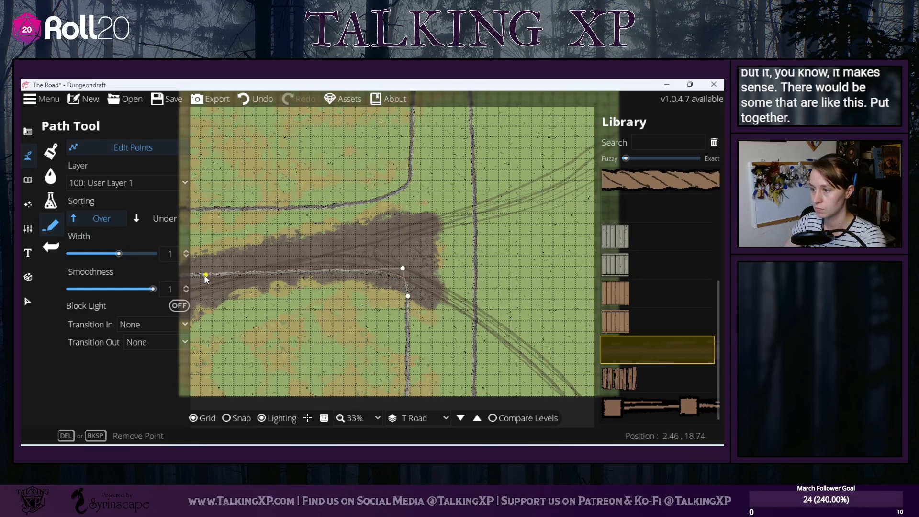
pyautogui.moveTo(281, 317); pyautogui.dragTo(299, 327)
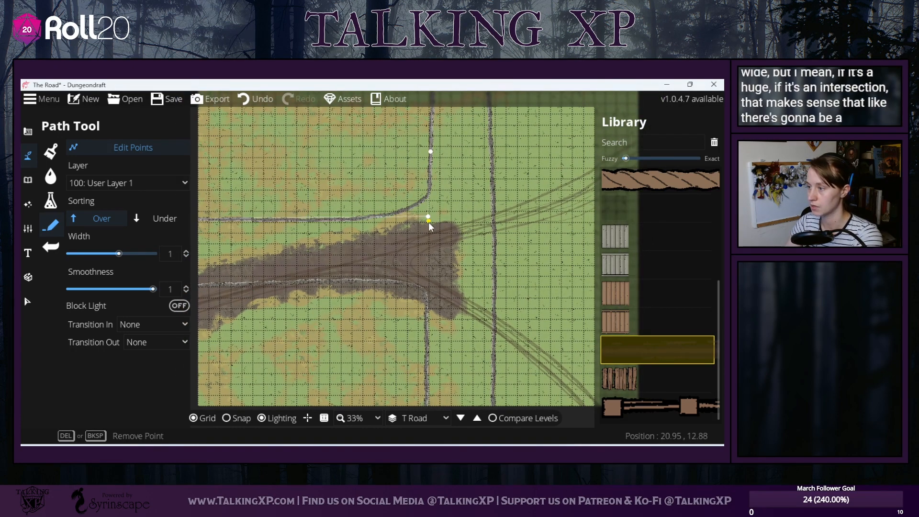
# - Move the upper edge path's corner and western leg slightly south to narrow the western road
pyautogui.moveTo(429, 222); pyautogui.dragTo(429, 230)
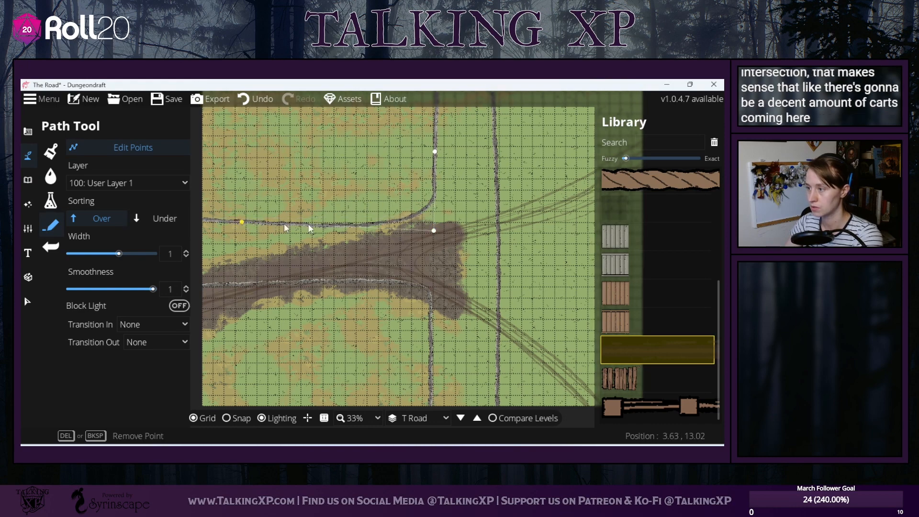
pyautogui.moveTo(308, 224); pyautogui.dragTo(326, 225)
pyautogui.moveTo(250, 223); pyautogui.dragTo(252, 235)
pyautogui.moveTo(361, 368); pyautogui.dragTo(310, 291)
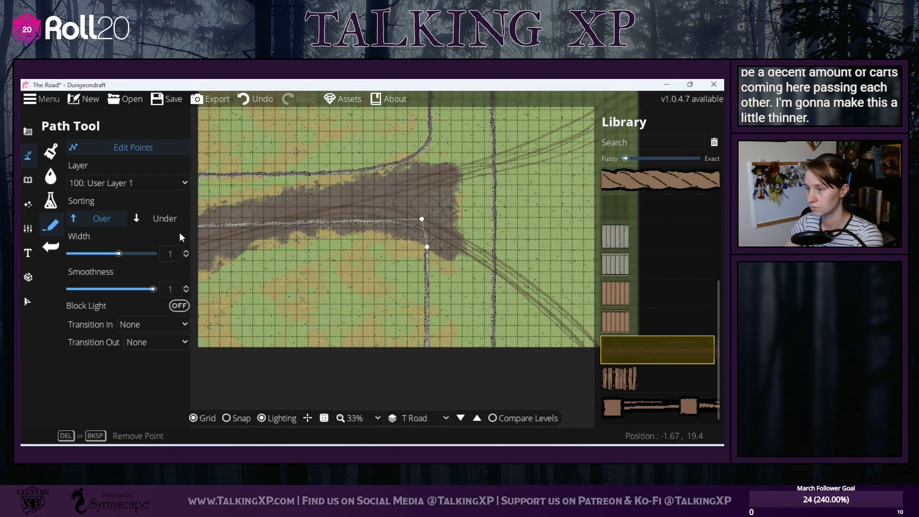
pyautogui.moveTo(201, 230); pyautogui.dragTo(281, 238)
pyautogui.moveTo(390, 300); pyautogui.dragTo(226, 287)
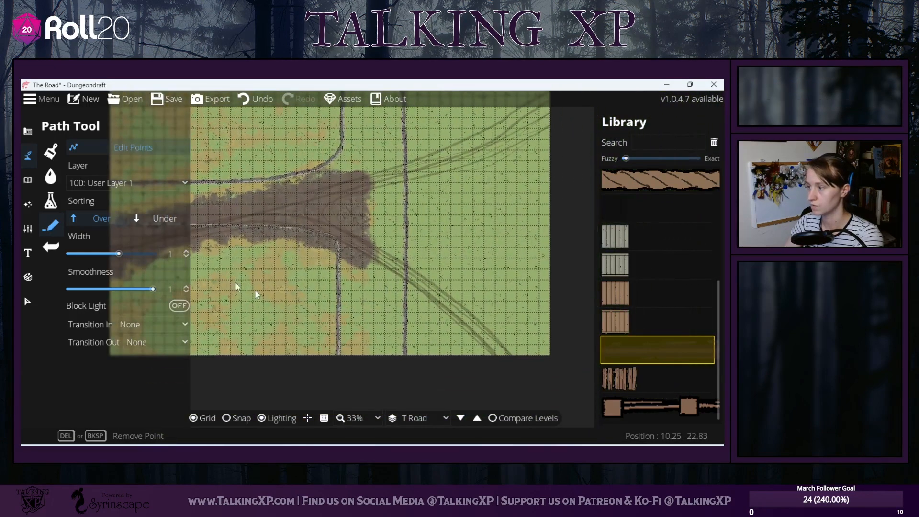
pyautogui.moveTo(502, 210); pyautogui.dragTo(577, 217)
# - Paint Terrain Grass over the remaining dirt of the old western road and junction
pyautogui.click(51, 177)
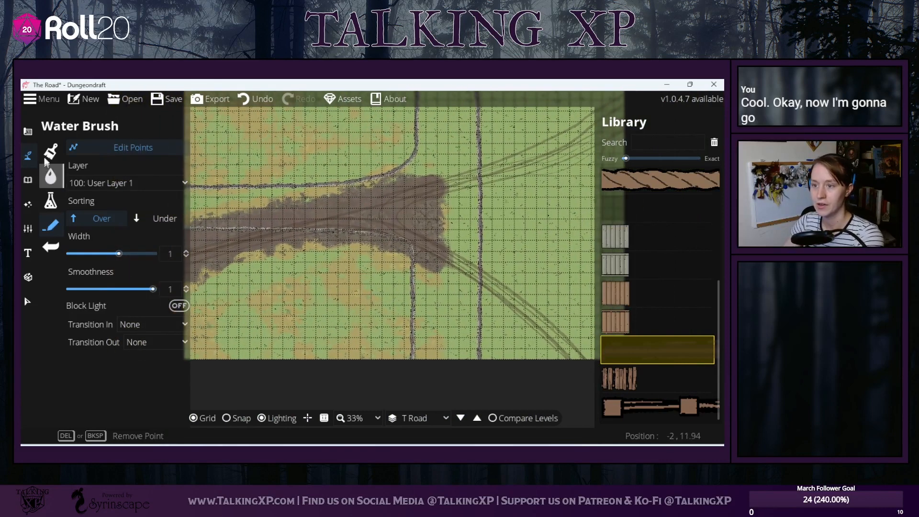
pyautogui.click(51, 151)
pyautogui.moveTo(421, 277)
pyautogui.mouseDown()
pyautogui.moveTo(219, 264)
pyautogui.moveTo(179, 244)
pyautogui.moveTo(378, 240)
pyautogui.moveTo(442, 209)
pyautogui.moveTo(279, 221)
pyautogui.moveTo(451, 252)
pyautogui.moveTo(307, 219)
pyautogui.mouseUp()
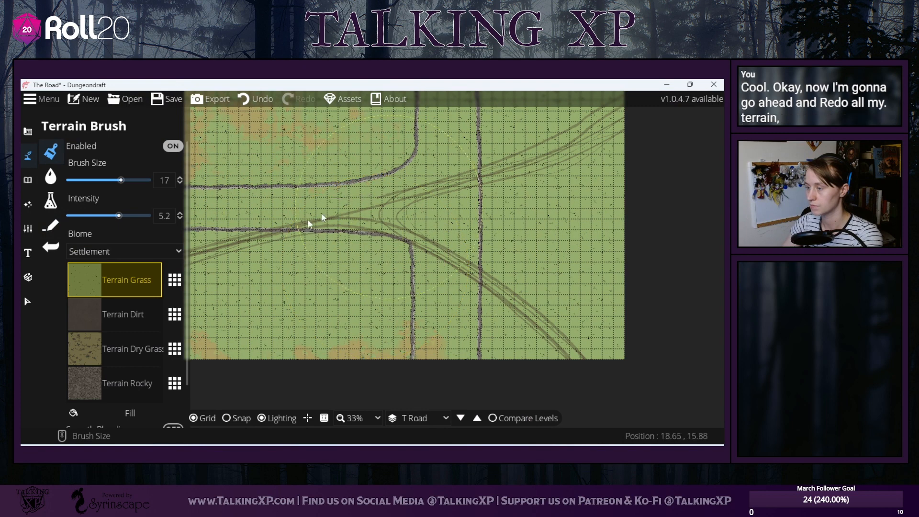
# - Delete the old wheel-track paths that curve from the west toward the southeast, keeping the stone road edges
pyautogui.click(27, 301)
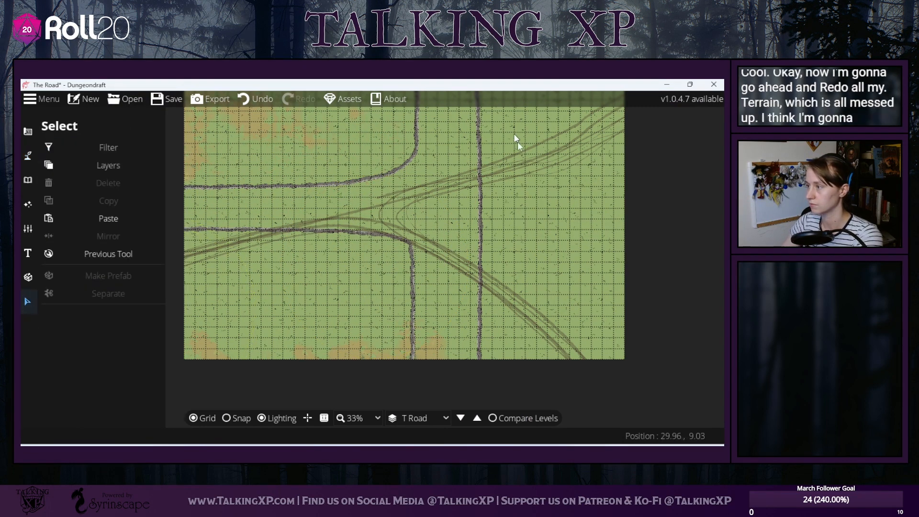
pyautogui.moveTo(617, 401); pyautogui.dragTo(153, 208)
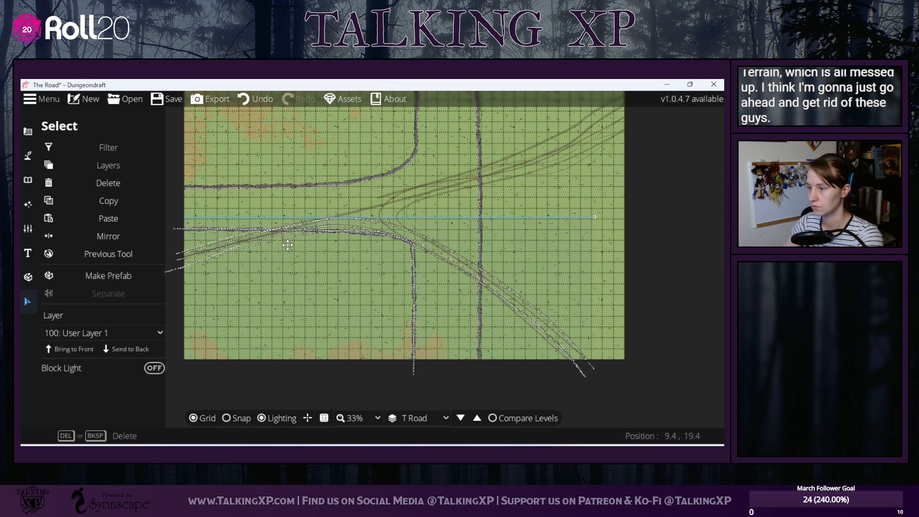
pyautogui.click(681, 301)
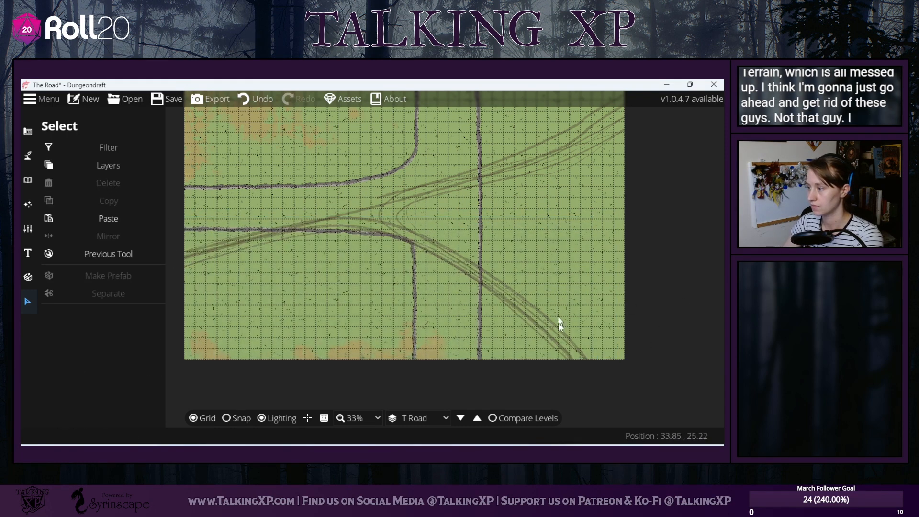
pyautogui.click(543, 319)
pyautogui.press('Delete')
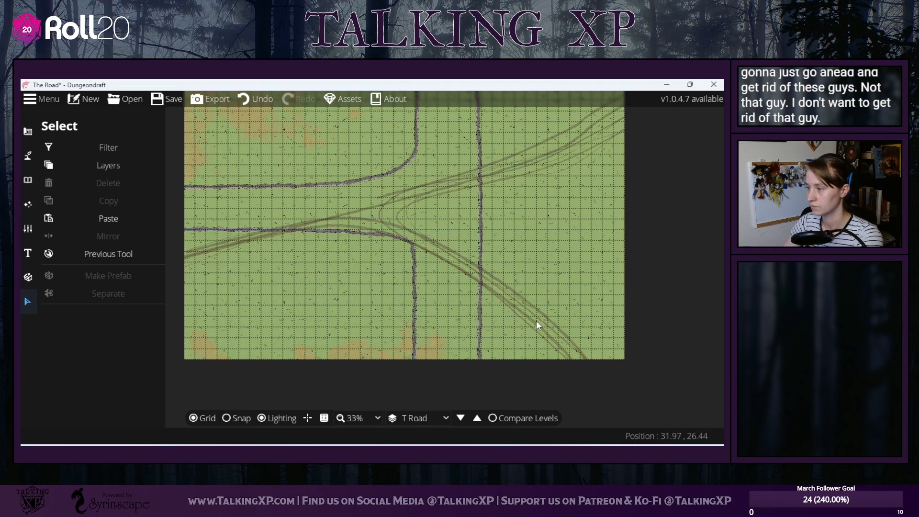
pyautogui.click(534, 322)
pyautogui.press('Delete')
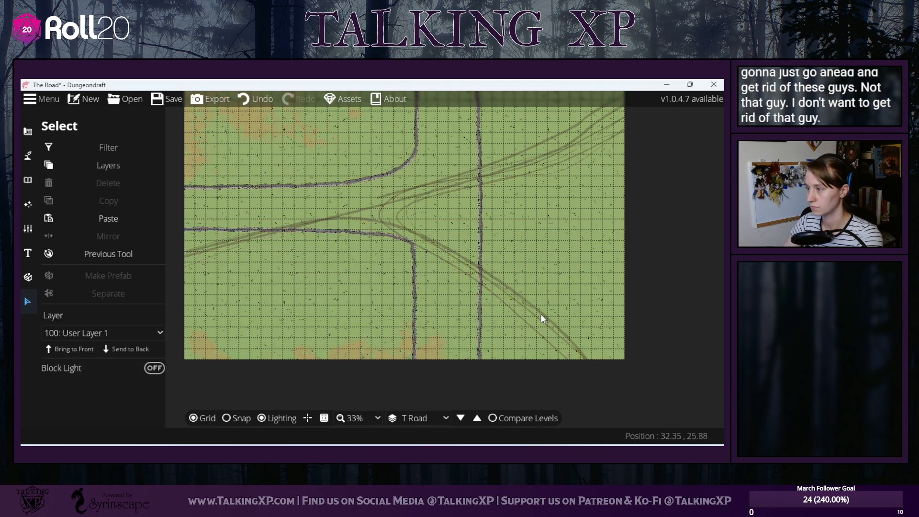
pyautogui.click(541, 315)
pyautogui.press('Delete')
pyautogui.click(538, 317)
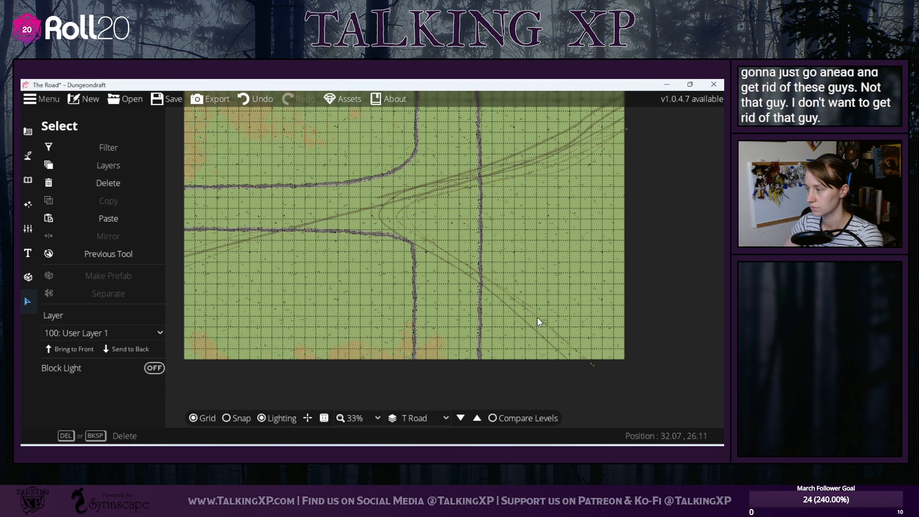
pyautogui.press('Delete')
pyautogui.click(529, 324)
pyautogui.press('Delete')
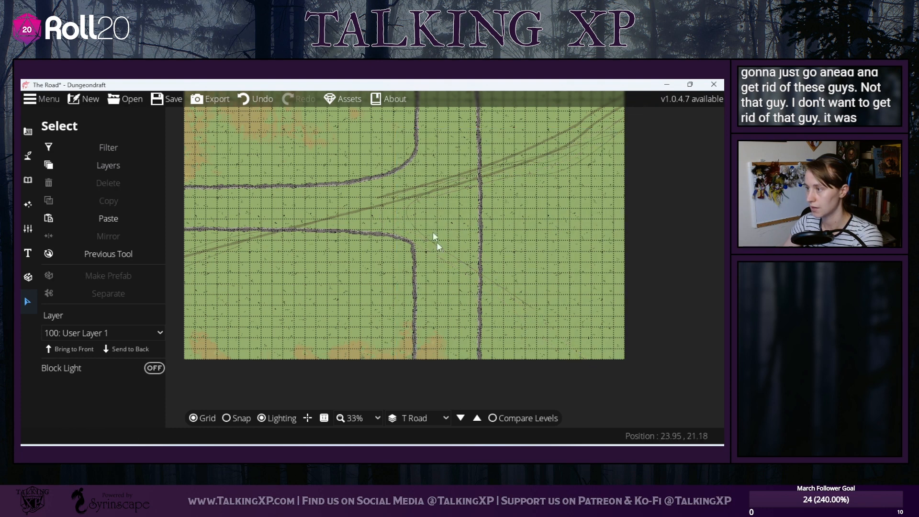
# - Delete the remaining wheel-track paths that run toward the northeast
pyautogui.click(417, 192)
pyautogui.press('Delete')
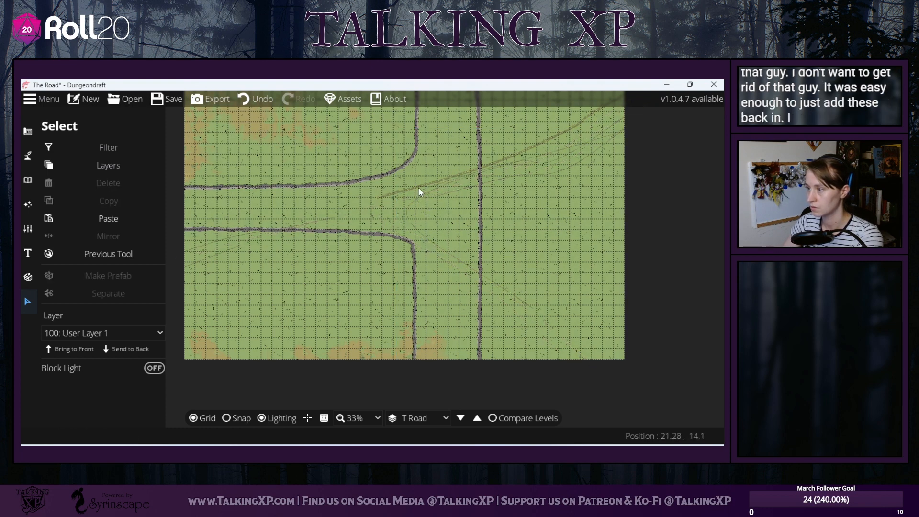
pyautogui.click(420, 193)
pyautogui.press('Delete')
pyautogui.click(421, 197)
pyautogui.press('Delete')
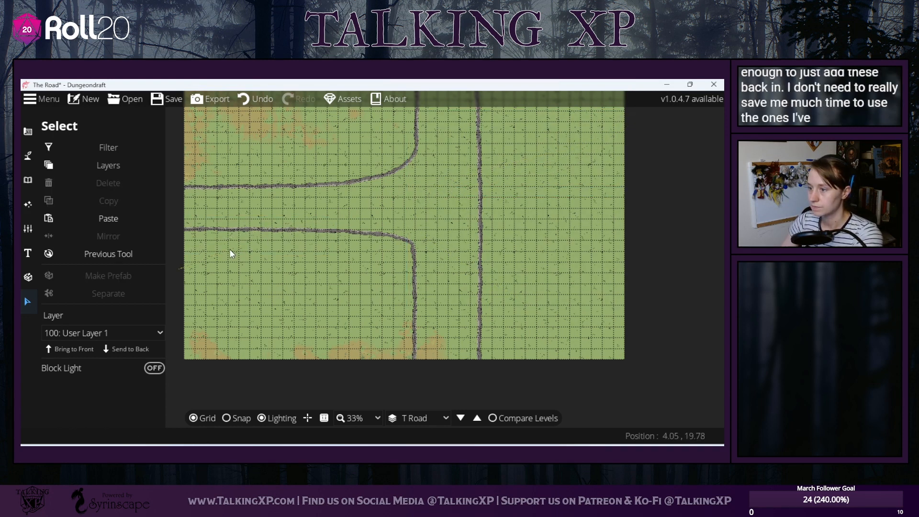
# - Examine the spacing and placement of the reshaped T-intersection's road edges across the whole map
pyautogui.moveTo(543, 276); pyautogui.dragTo(537, 381)
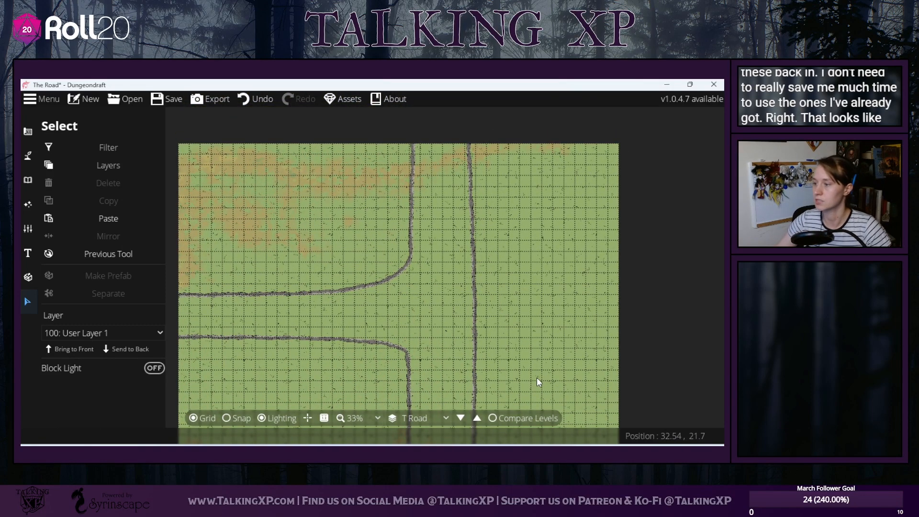
pyautogui.moveTo(537, 379); pyautogui.dragTo(588, 284)
pyautogui.scroll(-3, 587, 284)
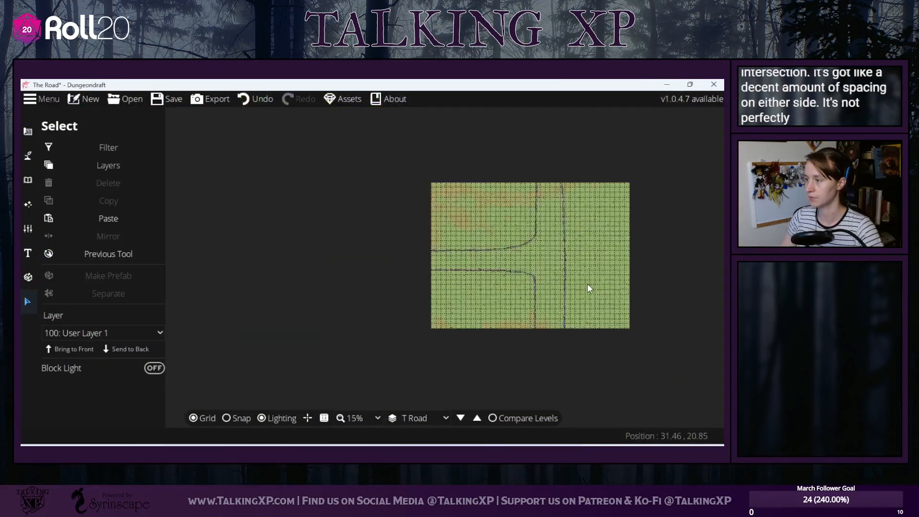
pyautogui.scroll(3, 575, 290)
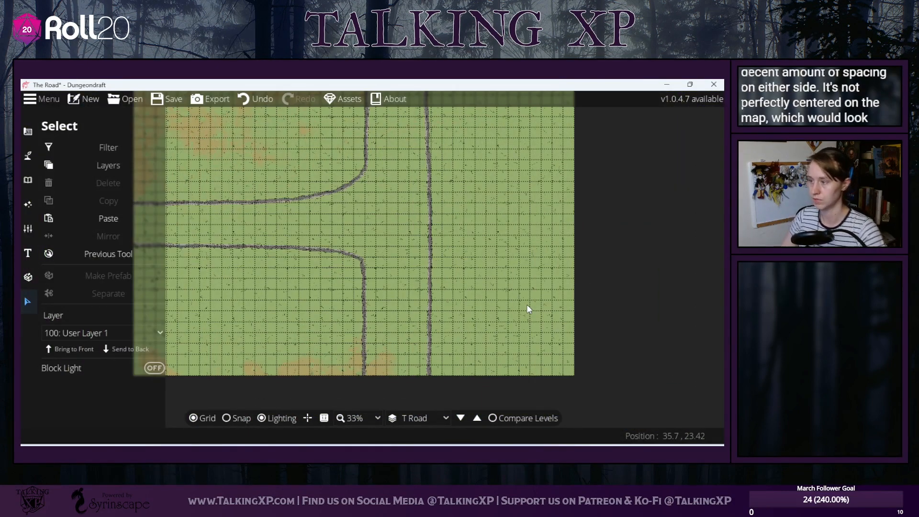
pyautogui.scroll(-1, 526, 304)
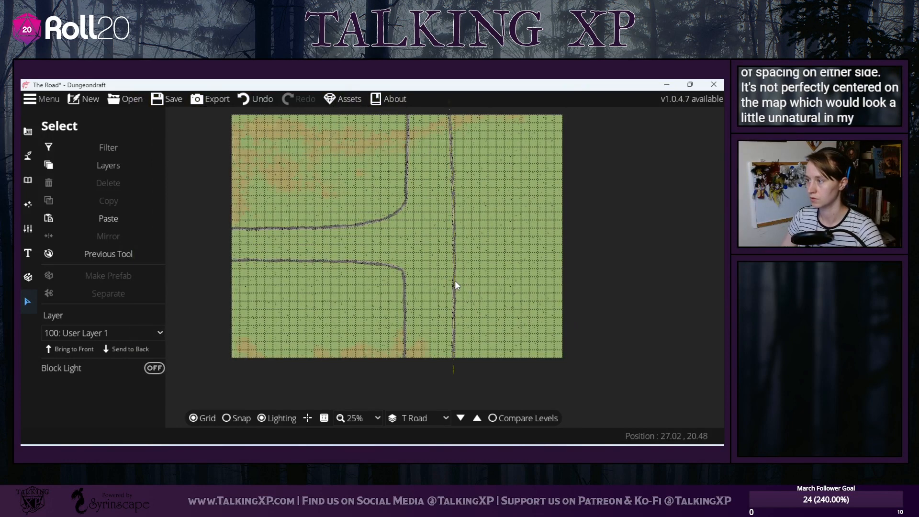
pyautogui.click(455, 280)
pyautogui.click(505, 294)
pyautogui.moveTo(504, 294); pyautogui.dragTo(521, 294)
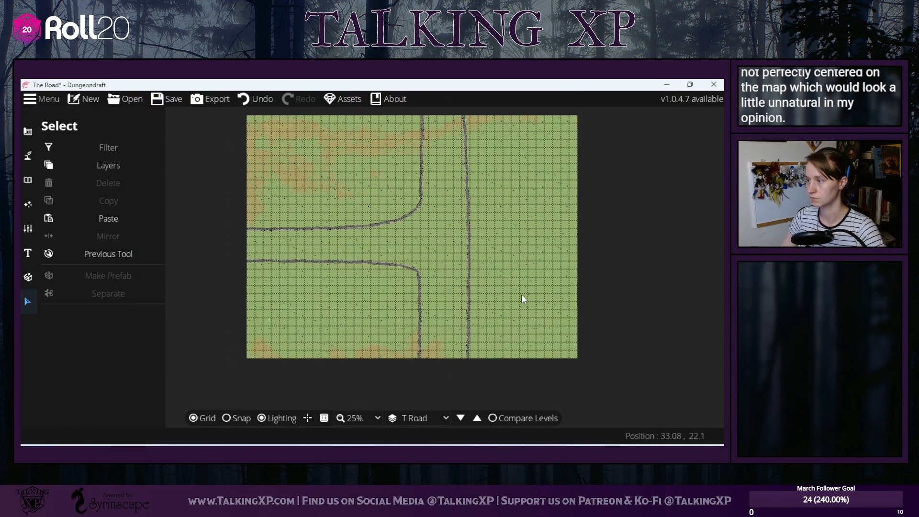
# - Paint Terrain Dry Grass over most of the map with the Terrain Brush at size 17 and intensity 5.2
pyautogui.click(28, 155)
pyautogui.click(75, 224)
pyautogui.click(65, 185)
pyautogui.click(71, 160)
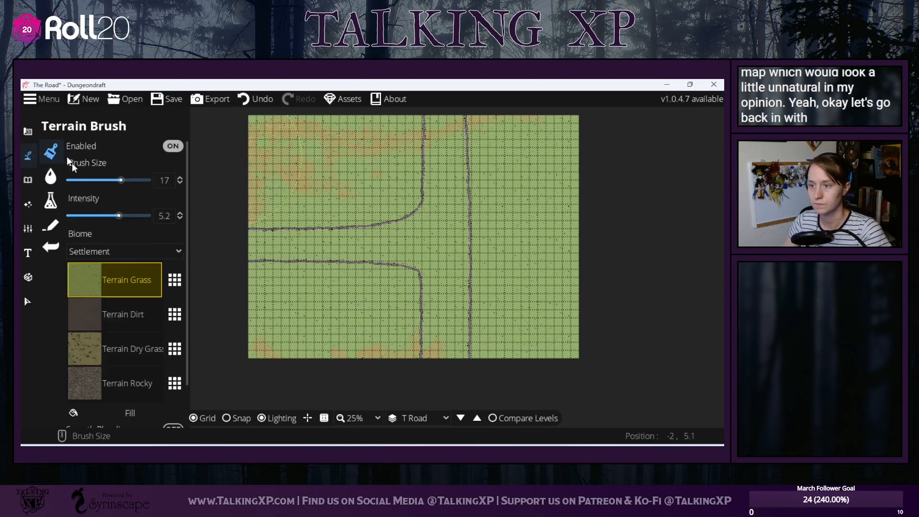
pyautogui.click(130, 323)
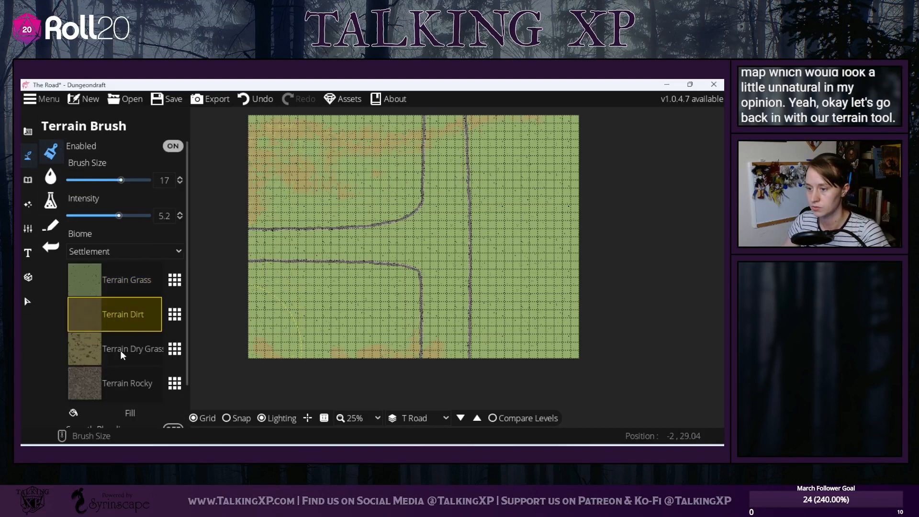
pyautogui.click(120, 350)
pyautogui.moveTo(279, 189); pyautogui.dragTo(289, 197)
pyautogui.moveTo(302, 314)
pyautogui.mouseDown()
pyautogui.moveTo(280, 292)
pyautogui.moveTo(295, 303)
pyautogui.moveTo(304, 328)
pyautogui.mouseUp()
pyautogui.moveTo(476, 221)
pyautogui.mouseDown()
pyautogui.moveTo(434, 263)
pyautogui.moveTo(355, 318)
pyautogui.moveTo(411, 288)
pyautogui.moveTo(490, 295)
pyautogui.moveTo(560, 357)
pyautogui.moveTo(587, 262)
pyautogui.moveTo(510, 315)
pyautogui.moveTo(500, 361)
pyautogui.moveTo(483, 198)
pyautogui.moveTo(530, 217)
pyautogui.moveTo(578, 189)
pyautogui.moveTo(328, 237)
pyautogui.mouseUp()
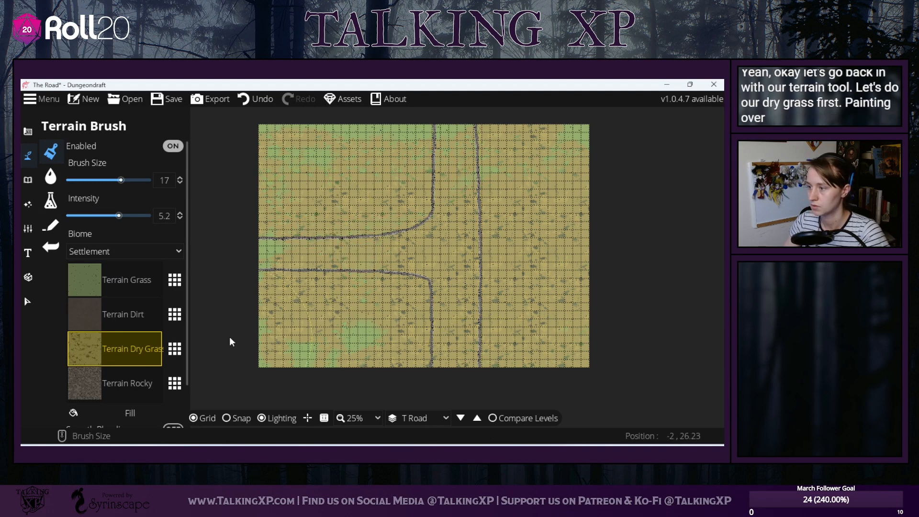
# - Paint Terrain Grass across the map at brush size 17, lowering the intensity to 3.5 and leaving scattered dry grass patches
pyautogui.click(129, 291)
pyautogui.moveTo(256, 297)
pyautogui.mouseDown()
pyautogui.moveTo(300, 320)
pyautogui.moveTo(306, 297)
pyautogui.mouseUp()
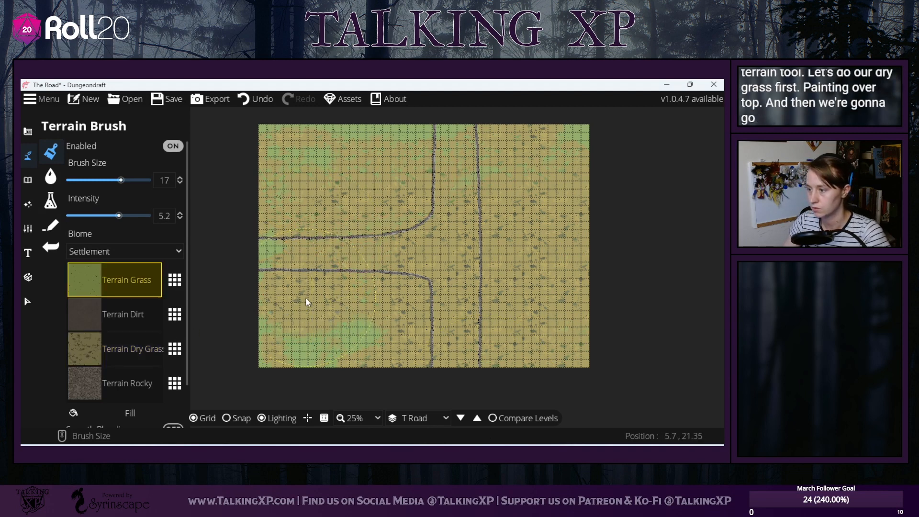
pyautogui.click(103, 216)
pyautogui.moveTo(332, 191)
pyautogui.mouseDown()
pyautogui.moveTo(338, 217)
pyautogui.moveTo(304, 213)
pyautogui.moveTo(381, 192)
pyautogui.moveTo(432, 198)
pyautogui.moveTo(450, 167)
pyautogui.mouseUp()
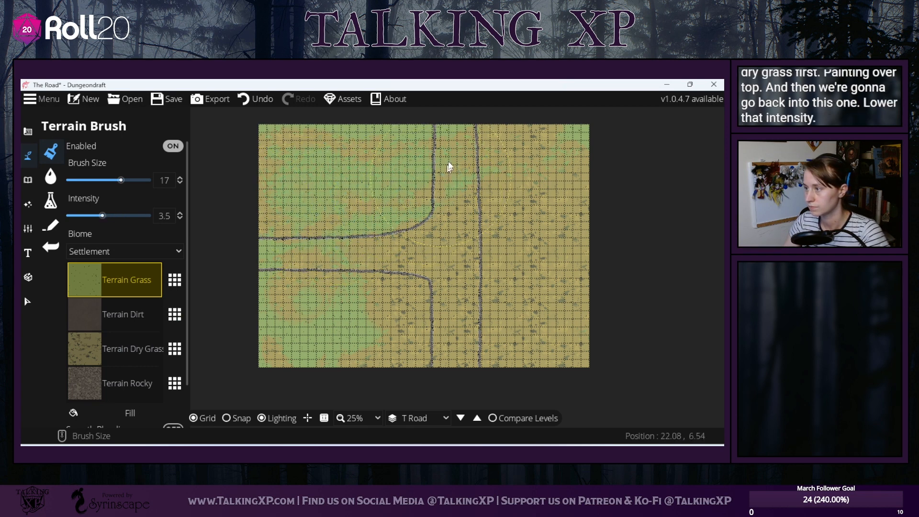
pyautogui.moveTo(504, 153)
pyautogui.mouseDown()
pyautogui.moveTo(540, 185)
pyautogui.moveTo(524, 208)
pyautogui.mouseUp()
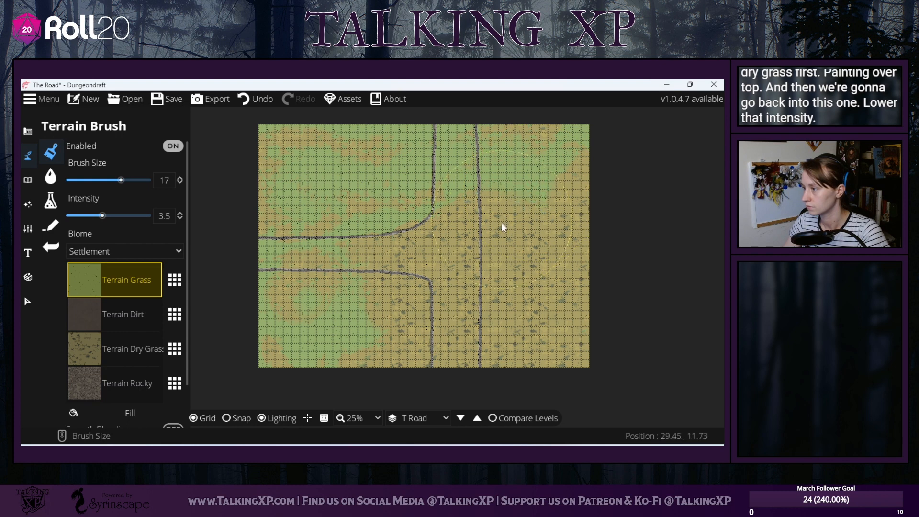
pyautogui.moveTo(510, 329)
pyautogui.mouseDown()
pyautogui.moveTo(511, 359)
pyautogui.moveTo(570, 360)
pyautogui.moveTo(582, 334)
pyautogui.moveTo(550, 282)
pyautogui.moveTo(552, 251)
pyautogui.moveTo(569, 250)
pyautogui.moveTo(605, 293)
pyautogui.moveTo(603, 255)
pyautogui.mouseUp()
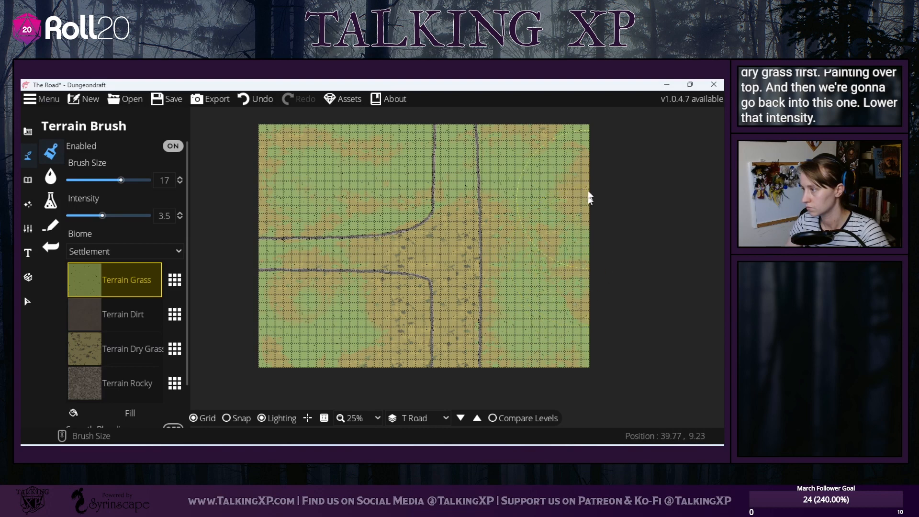
pyautogui.moveTo(422, 344)
pyautogui.mouseDown()
pyautogui.moveTo(415, 373)
pyautogui.moveTo(450, 363)
pyautogui.moveTo(430, 314)
pyautogui.moveTo(387, 296)
pyautogui.moveTo(412, 288)
pyautogui.mouseUp()
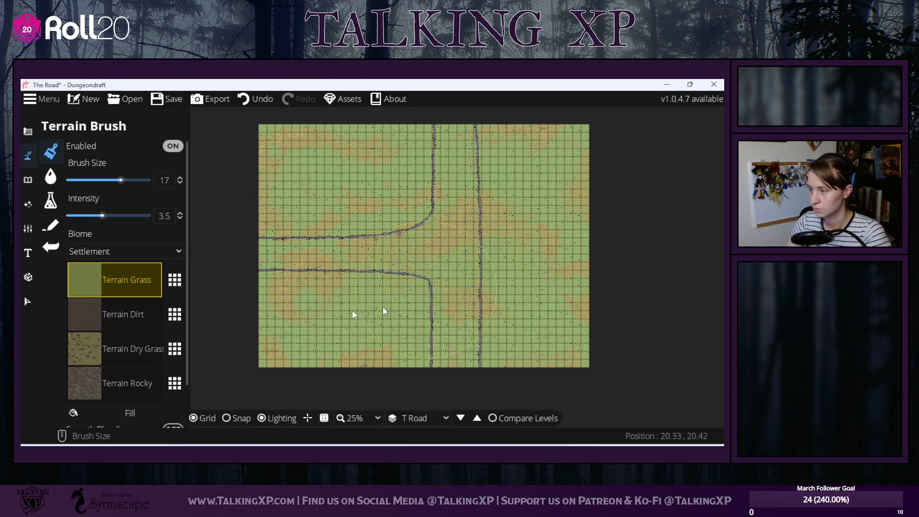
# - Add more Terrain Dry Grass patches around the map and blend them with Terrain Grass at intensity 2
pyautogui.click(122, 355)
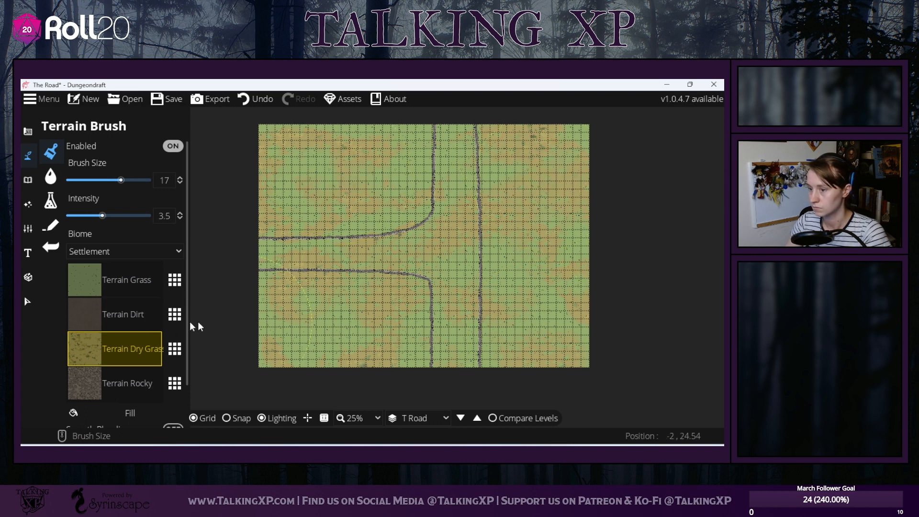
pyautogui.click(106, 271)
pyautogui.moveTo(102, 216); pyautogui.dragTo(88, 215)
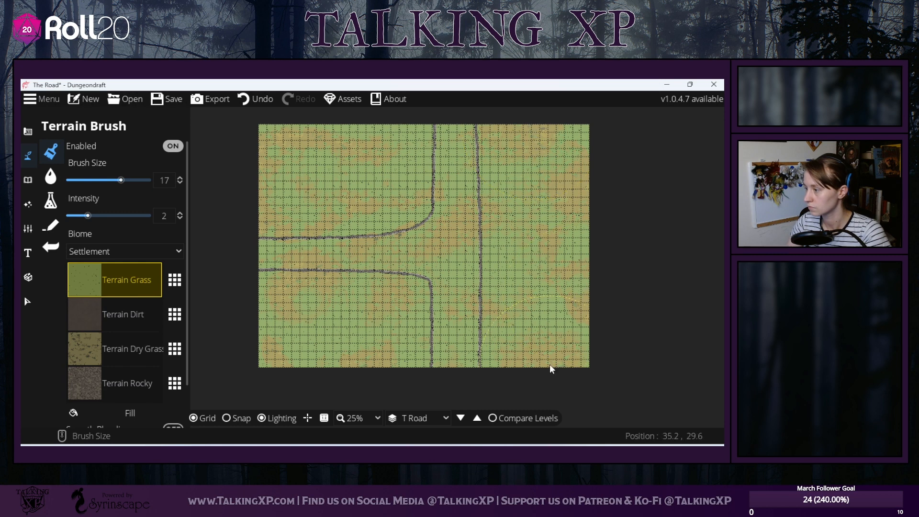
pyautogui.click(126, 349)
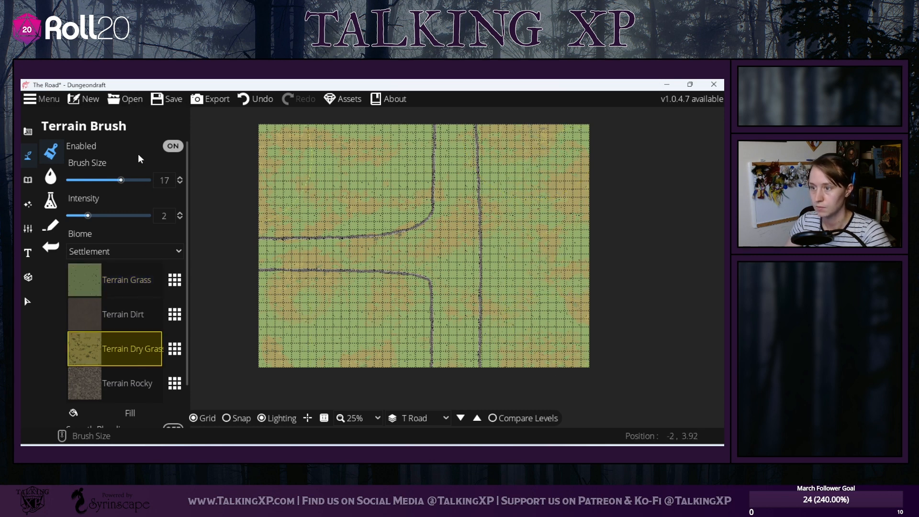
# - Paint Terrain Rocky along all the stone road edges with brush size 6 and intensity 2
pyautogui.moveTo(120, 180); pyautogui.dragTo(86, 182)
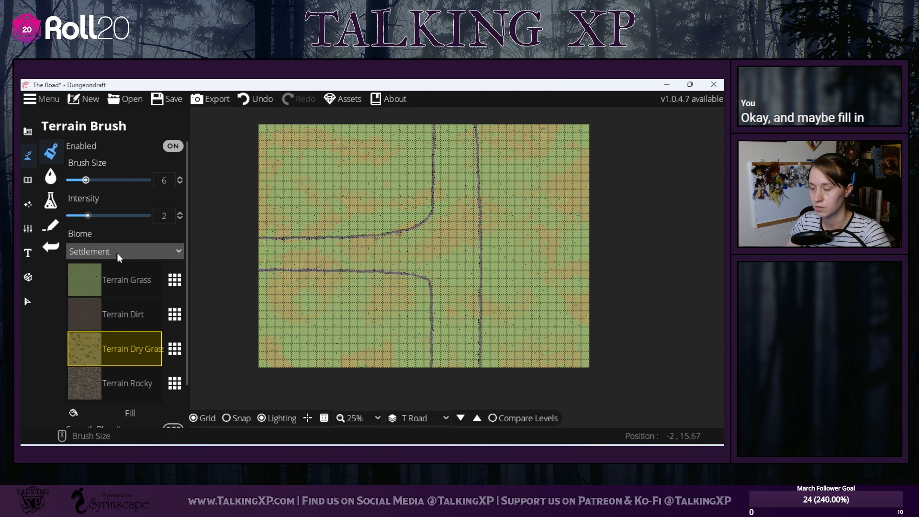
pyautogui.click(125, 326)
pyautogui.click(124, 373)
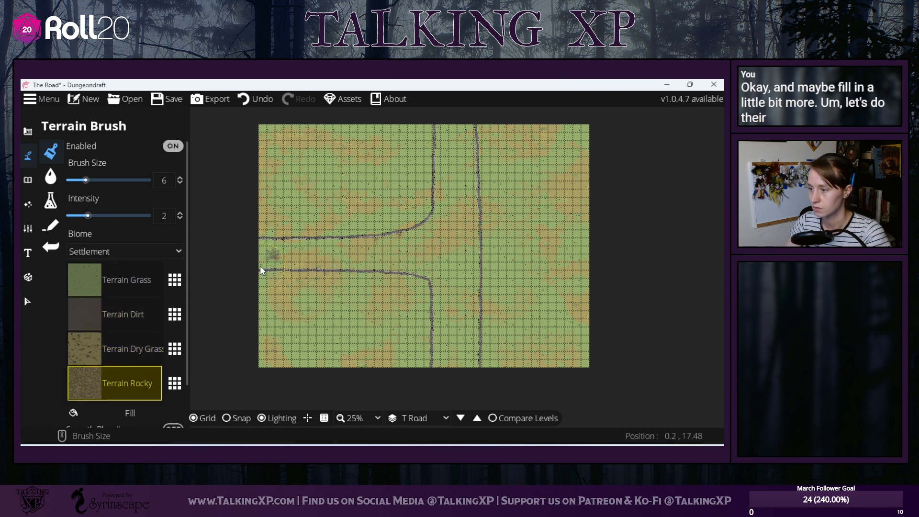
pyautogui.moveTo(265, 262)
pyautogui.mouseDown()
pyautogui.moveTo(277, 274)
pyautogui.moveTo(390, 272)
pyautogui.moveTo(436, 299)
pyautogui.mouseUp()
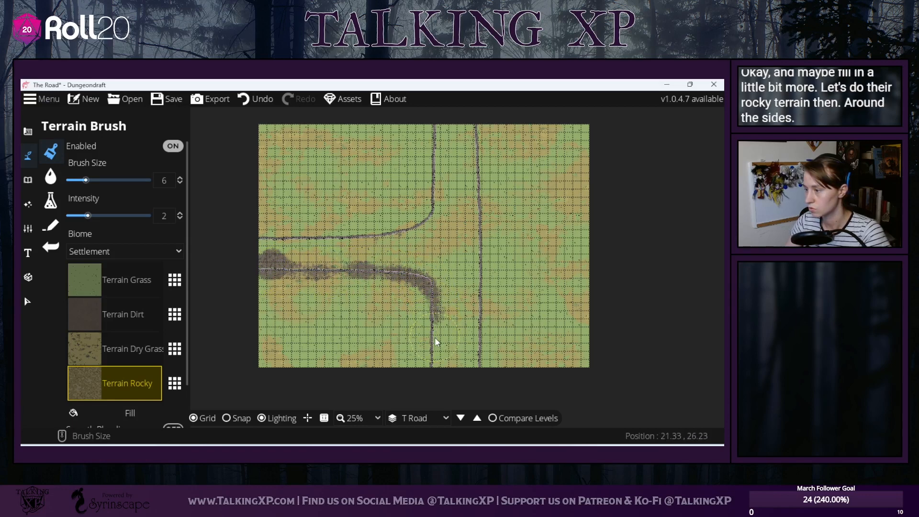
pyautogui.moveTo(436, 368); pyautogui.dragTo(437, 302)
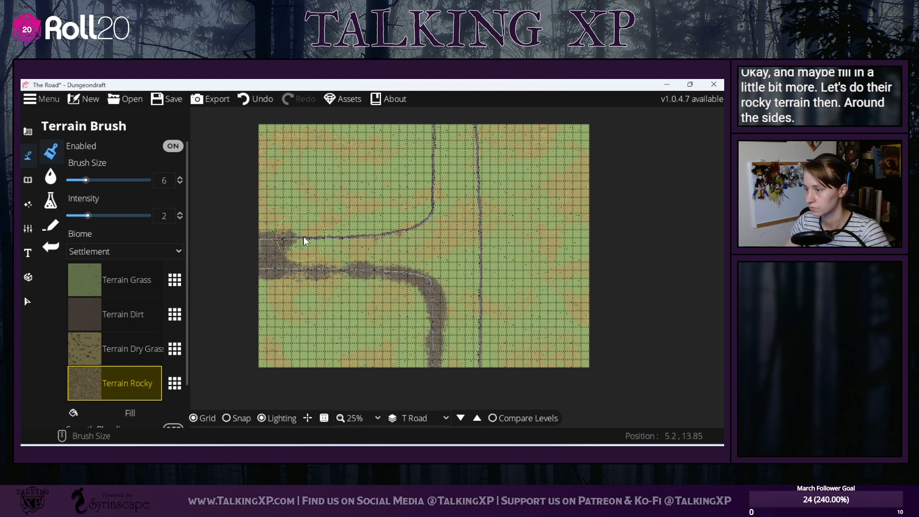
pyautogui.moveTo(310, 243)
pyautogui.mouseDown()
pyautogui.moveTo(424, 232)
pyautogui.moveTo(411, 230)
pyautogui.mouseUp()
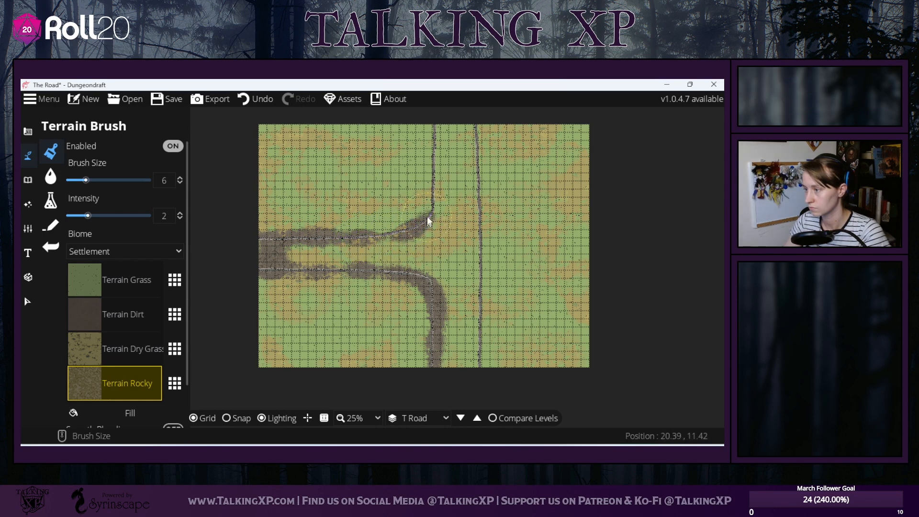
pyautogui.moveTo(435, 148)
pyautogui.mouseDown()
pyautogui.moveTo(435, 120)
pyautogui.moveTo(479, 186)
pyautogui.moveTo(480, 146)
pyautogui.moveTo(481, 258)
pyautogui.mouseUp()
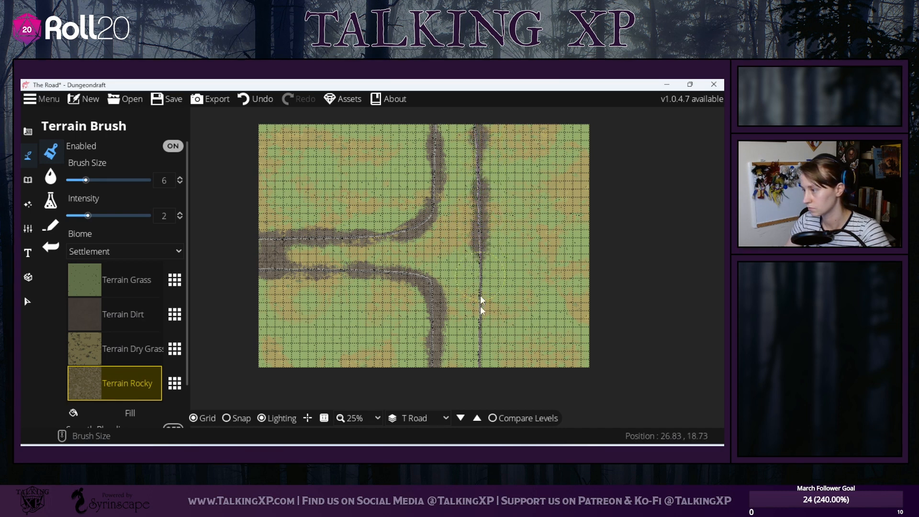
pyautogui.moveTo(484, 306)
pyautogui.mouseDown()
pyautogui.moveTo(479, 375)
pyautogui.moveTo(482, 307)
pyautogui.mouseUp()
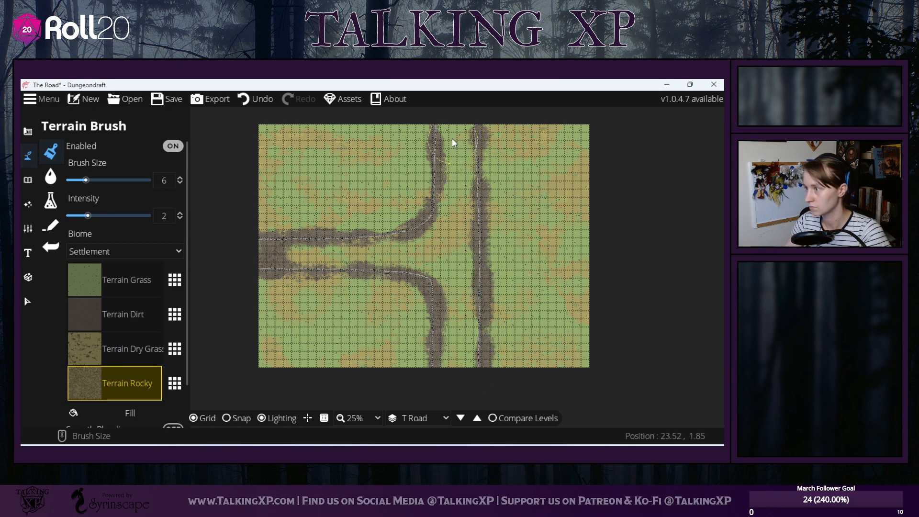
# - Dab Terrain Rocky patches inside the road at the junction, the southern arm and the western arm
pyautogui.moveTo(452, 250); pyautogui.dragTo(436, 269)
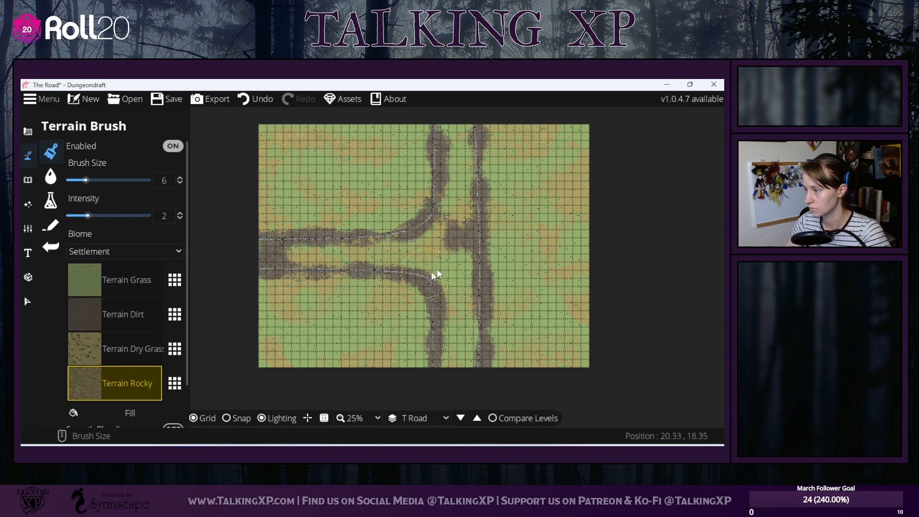
pyautogui.moveTo(468, 322)
pyautogui.mouseDown()
pyautogui.moveTo(452, 351)
pyautogui.moveTo(453, 326)
pyautogui.mouseUp()
pyautogui.click(449, 248)
pyautogui.click(372, 252)
pyautogui.click(311, 255)
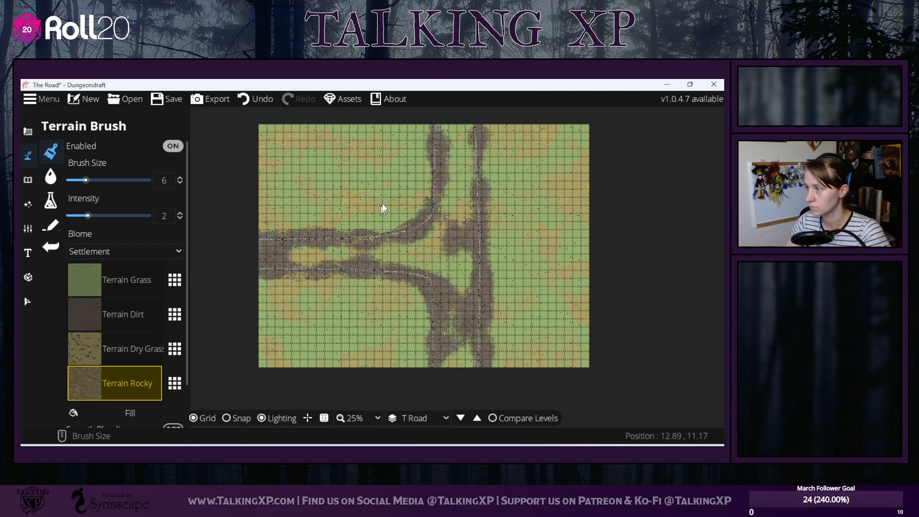
# - Fill the road with Terrain Dirt, using brush size 6 on the western arm and size 11 on the junction and north-south road
pyautogui.click(144, 314)
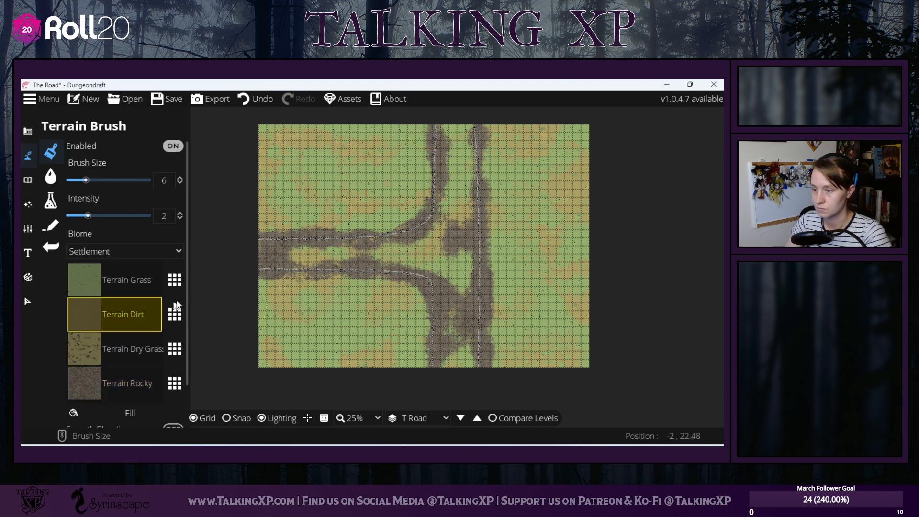
pyautogui.moveTo(275, 252)
pyautogui.mouseDown()
pyautogui.moveTo(305, 261)
pyautogui.moveTo(421, 250)
pyautogui.moveTo(378, 250)
pyautogui.moveTo(419, 252)
pyautogui.moveTo(371, 257)
pyautogui.moveTo(422, 257)
pyautogui.mouseUp()
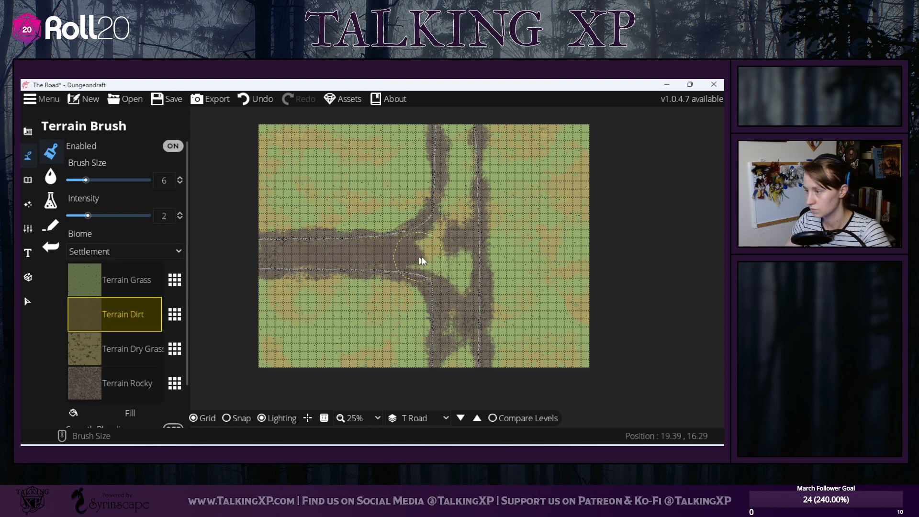
pyautogui.click(102, 181)
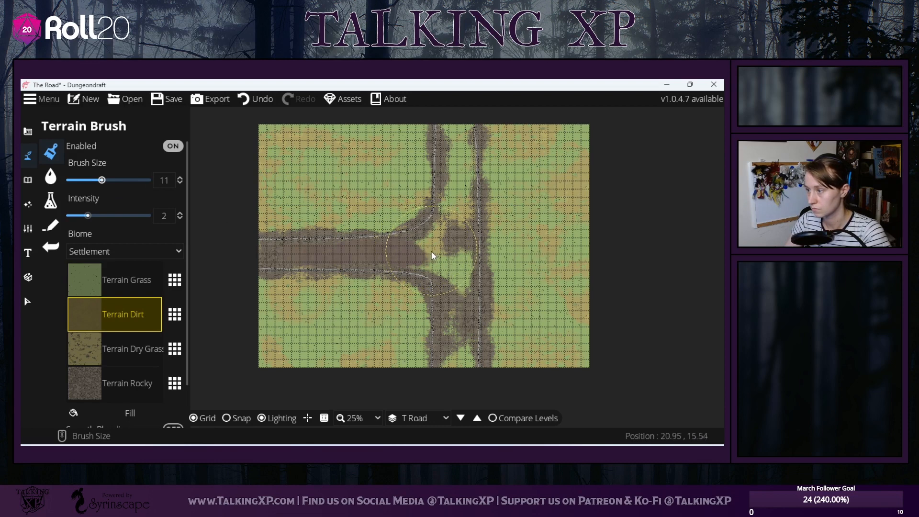
pyautogui.moveTo(452, 263)
pyautogui.mouseDown()
pyautogui.moveTo(461, 284)
pyautogui.moveTo(461, 372)
pyautogui.moveTo(448, 199)
pyautogui.moveTo(456, 125)
pyautogui.moveTo(449, 235)
pyautogui.moveTo(462, 190)
pyautogui.moveTo(455, 124)
pyautogui.mouseUp()
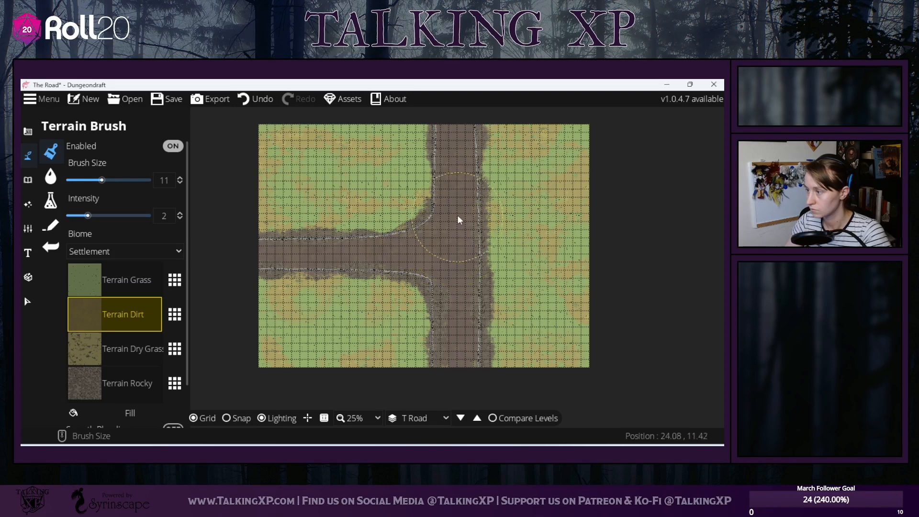
# - Trim the rocky fringe outside the road edges with Terrain Dry Grass at brush size 2, and switch to Terrain Rocky at size 5
pyautogui.click(123, 356)
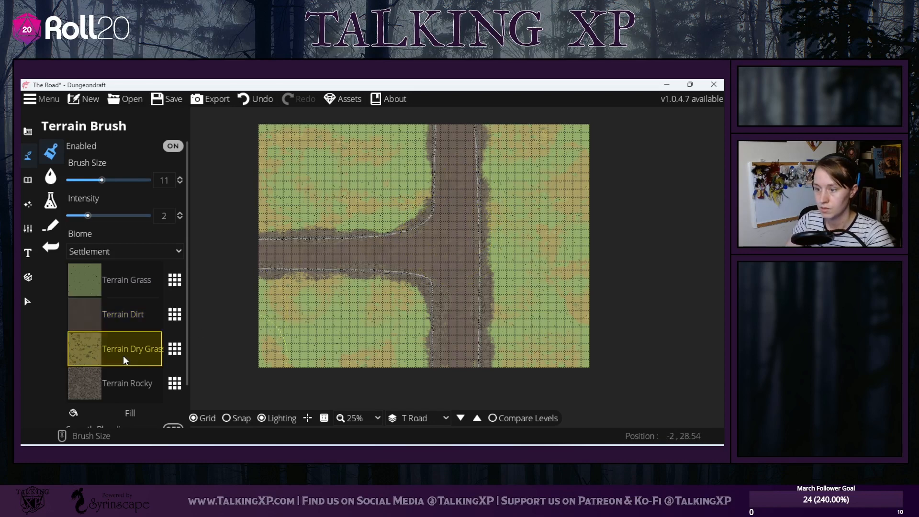
pyautogui.moveTo(102, 180); pyautogui.dragTo(70, 181)
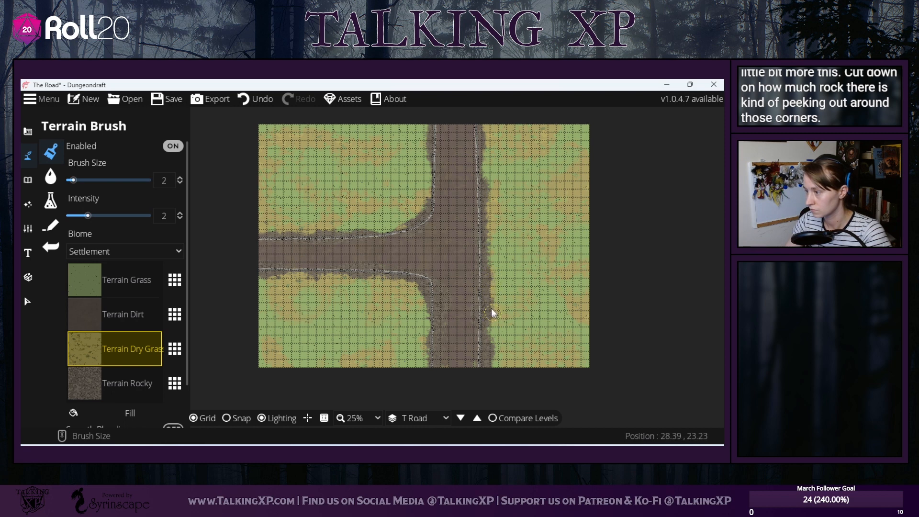
pyautogui.moveTo(488, 312); pyautogui.dragTo(493, 354)
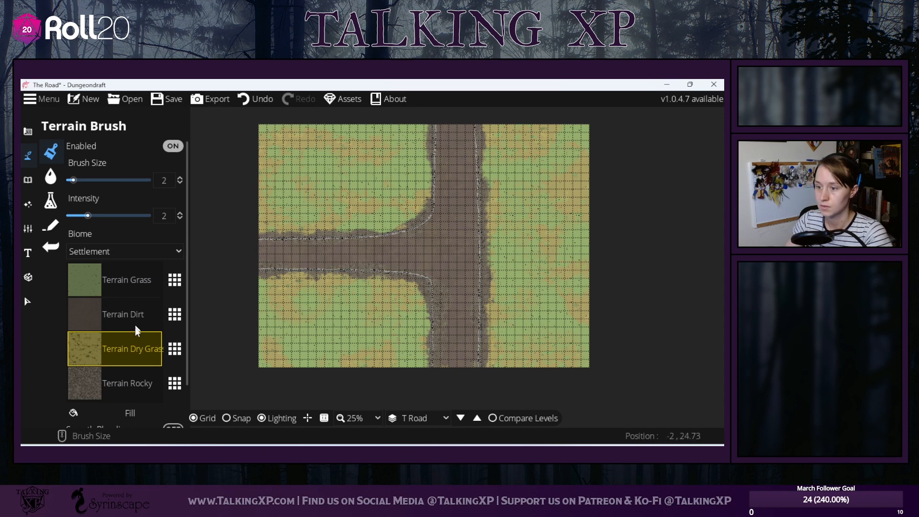
pyautogui.click(134, 377)
pyautogui.moveTo(72, 181); pyautogui.dragTo(89, 180)
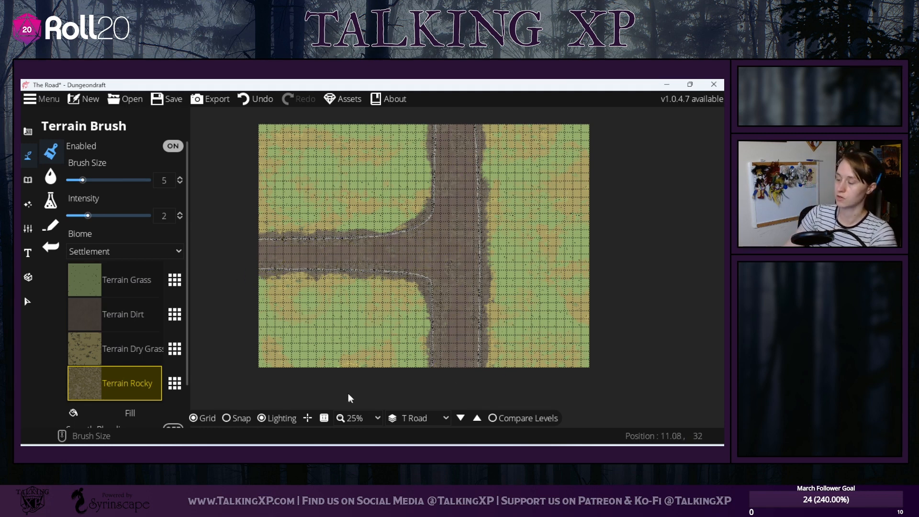
pyautogui.click(51, 224)
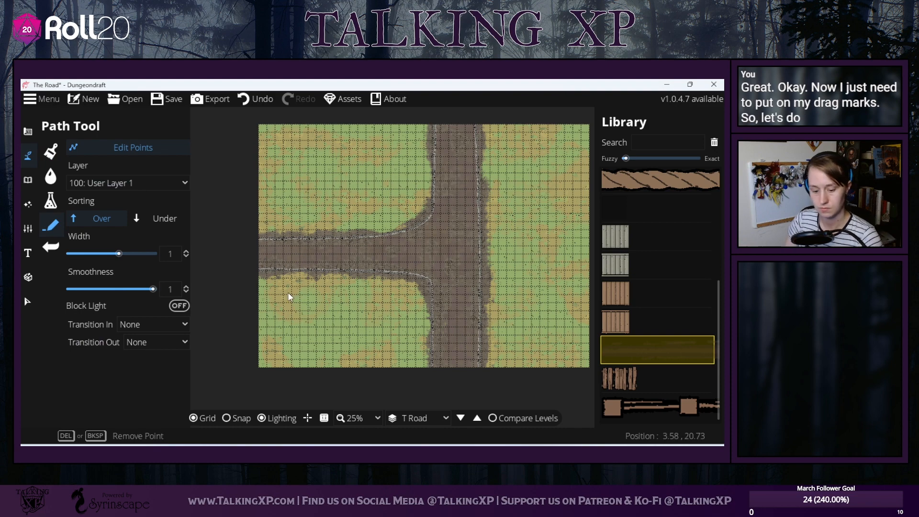
pyautogui.scroll(1, 288, 297)
pyautogui.moveTo(464, 244); pyautogui.dragTo(464, 268)
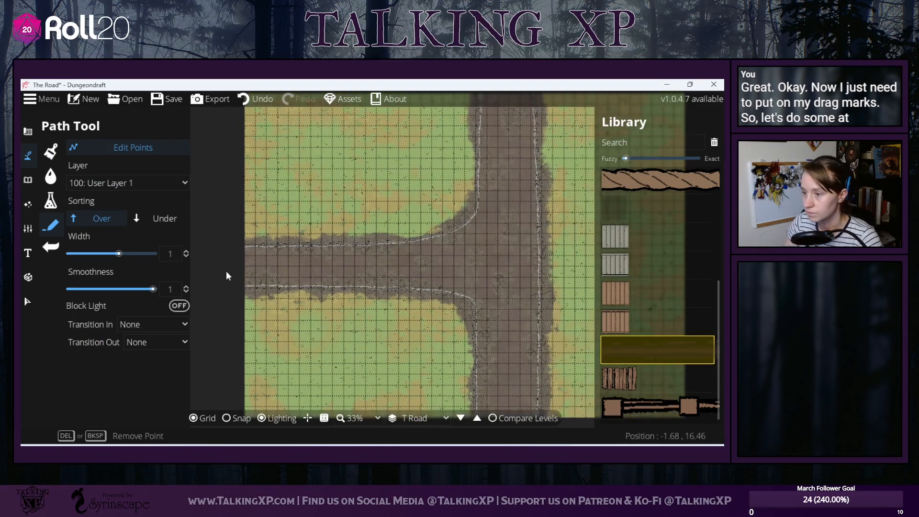
pyautogui.click(139, 147)
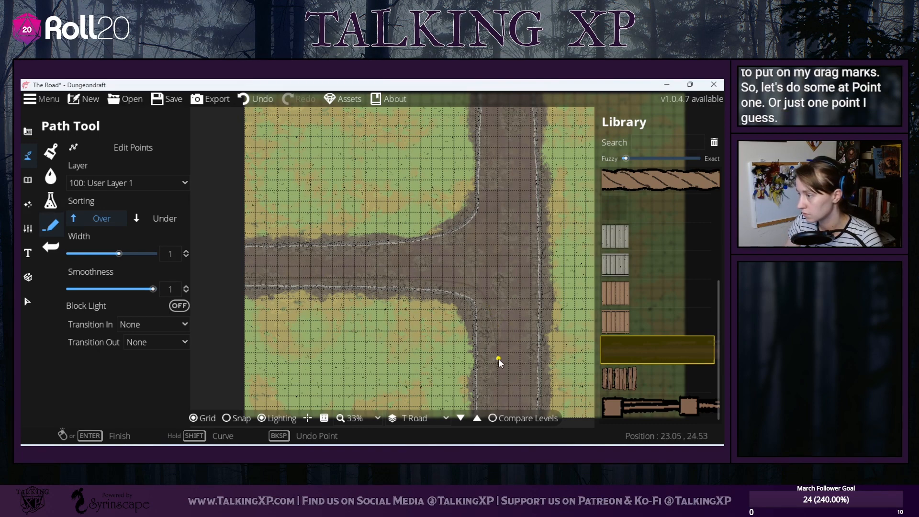
pyautogui.scroll(-3, 499, 358)
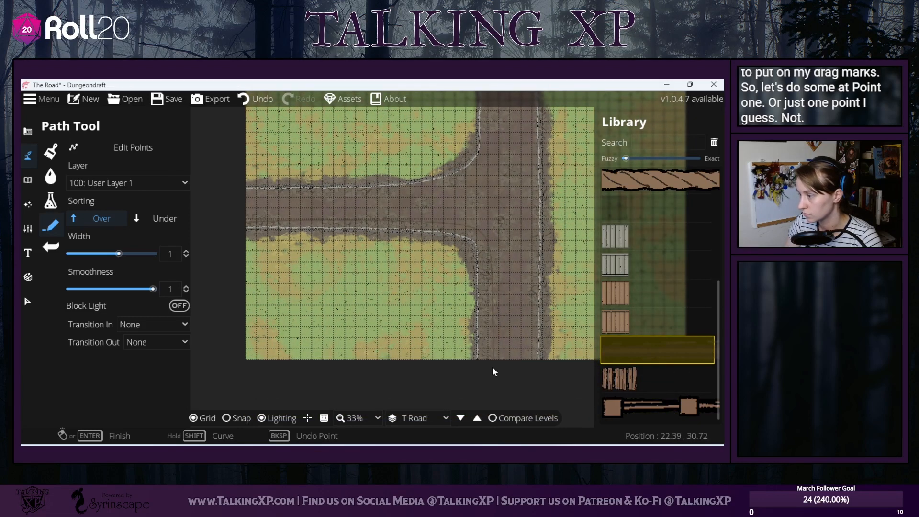
# - Duplicate the stone edge path that curves from the western road to the southern road, and place the copy inside the road
pyautogui.click(27, 302)
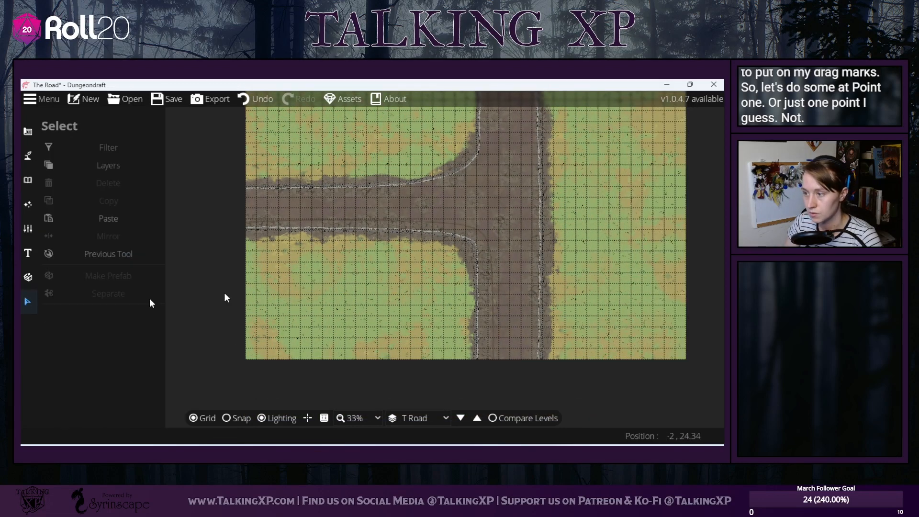
pyautogui.click(463, 230)
pyautogui.click(111, 202)
pyautogui.click(108, 218)
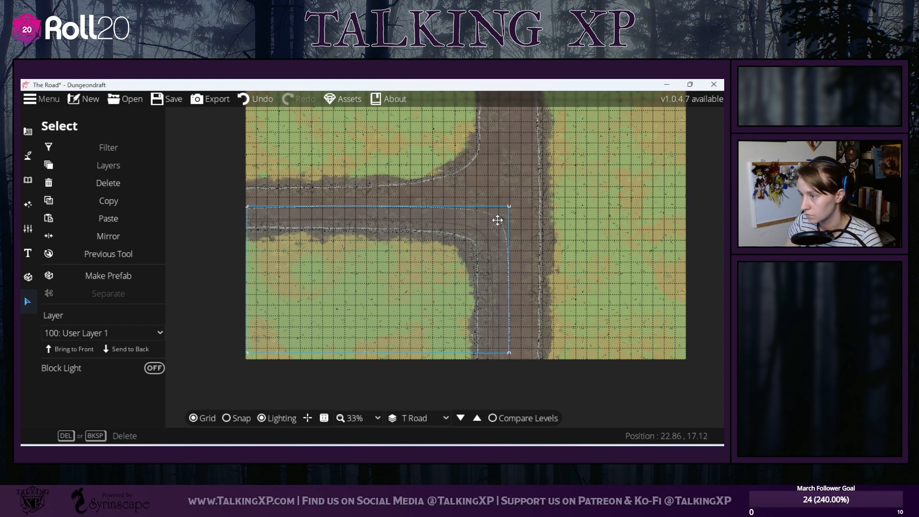
pyautogui.click(494, 221)
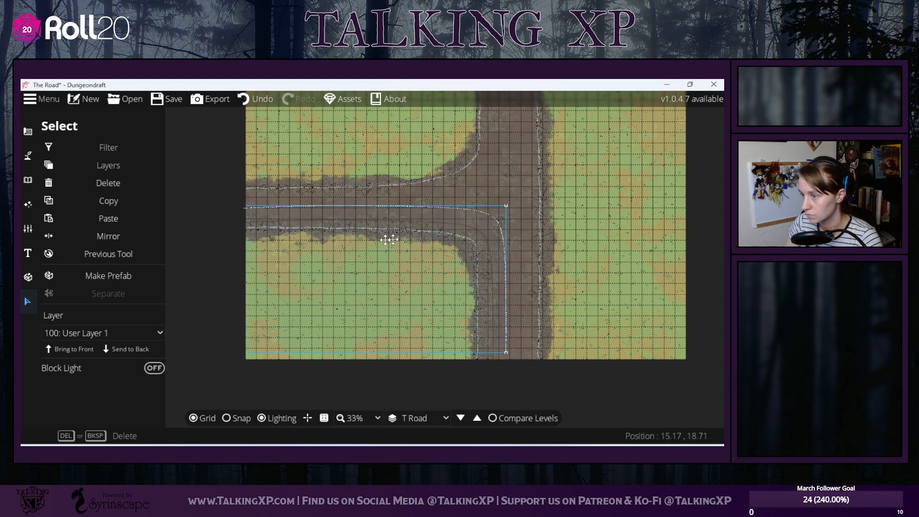
# - Adjust the southern end point of the copied path inside the road by editing its points
pyautogui.click(207, 260)
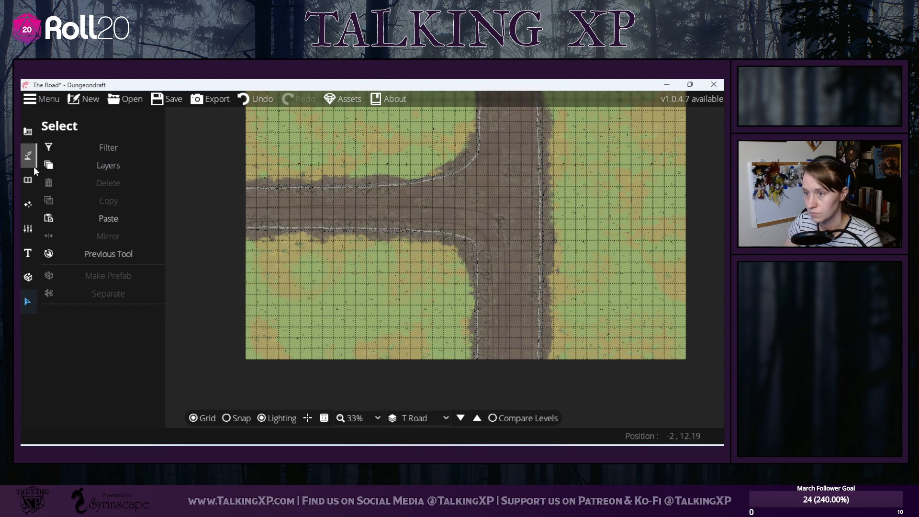
pyautogui.click(34, 166)
pyautogui.click(85, 225)
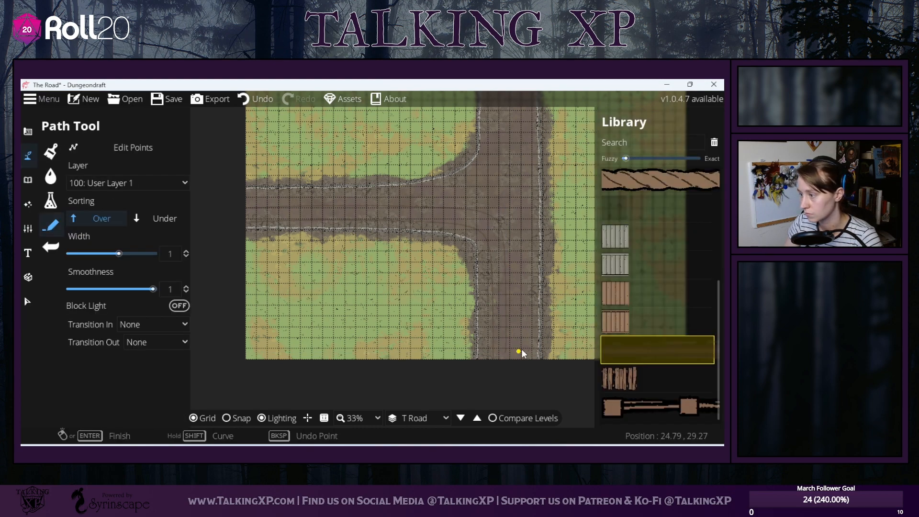
pyautogui.click(140, 151)
pyautogui.click(506, 353)
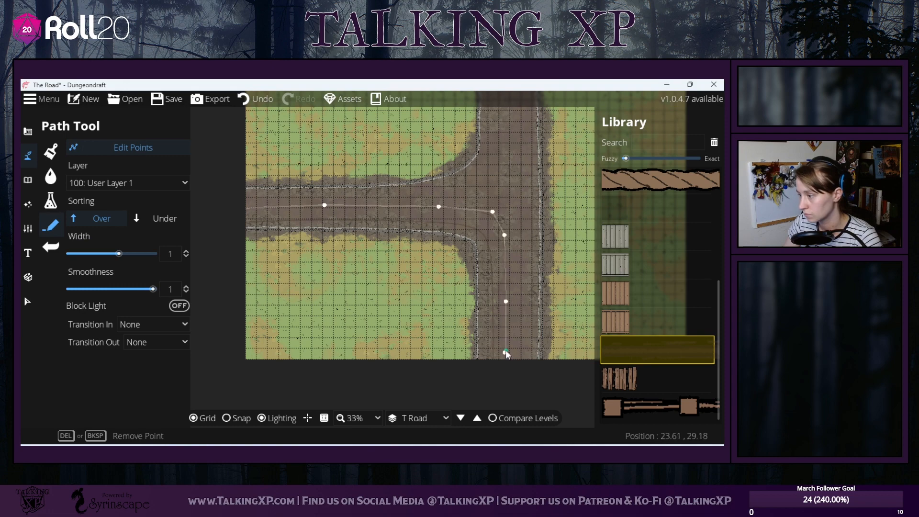
pyautogui.moveTo(506, 352)
pyautogui.mouseDown()
pyautogui.moveTo(511, 376)
pyautogui.moveTo(509, 343)
pyautogui.mouseUp()
pyautogui.click(540, 226)
pyautogui.press('Escape')
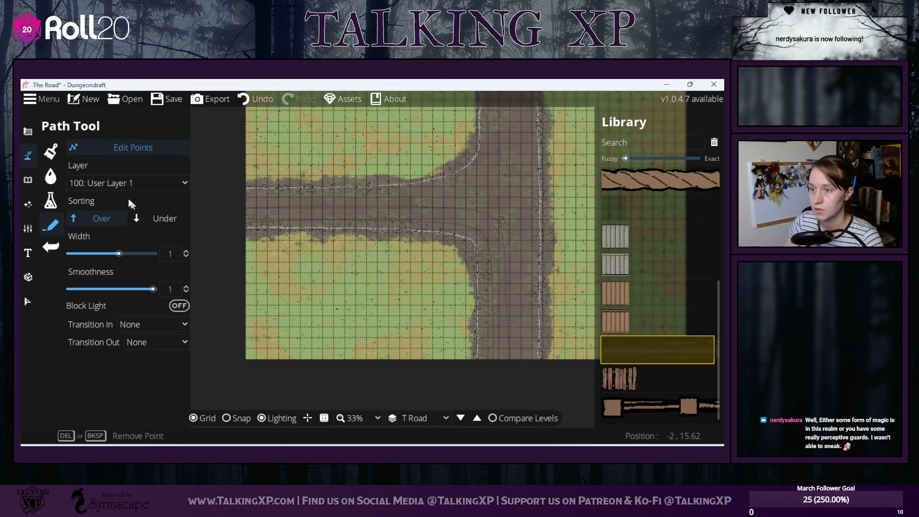
# - Draw more wheel tracks at width 1 along the north-south road and through the junction
pyautogui.moveTo(485, 202); pyautogui.dragTo(470, 290)
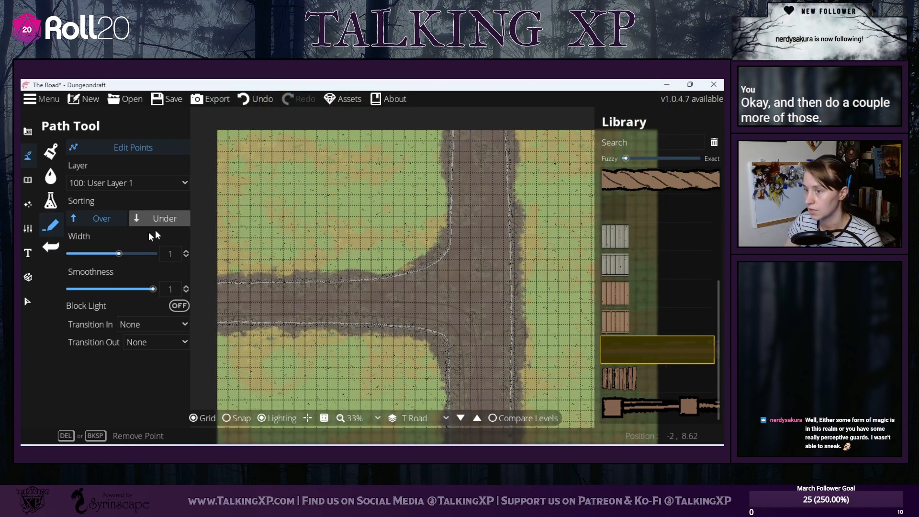
pyautogui.click(145, 147)
pyautogui.click(498, 124)
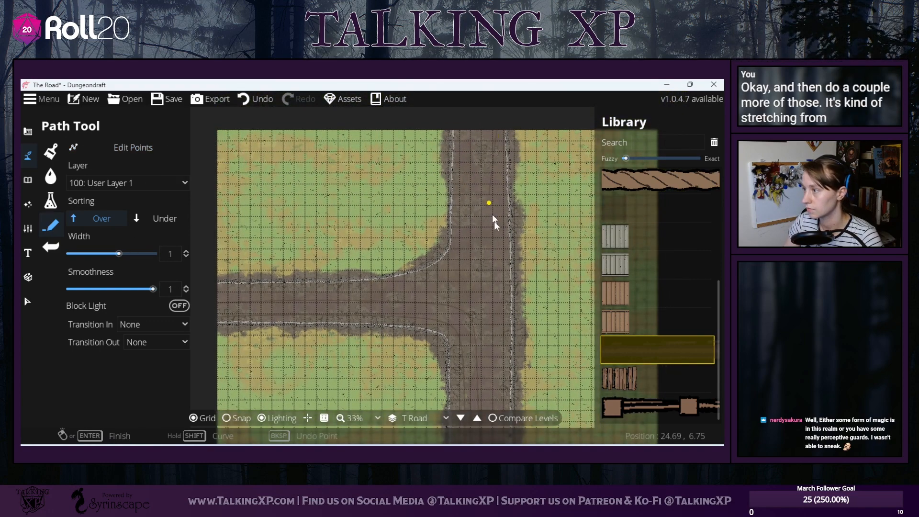
pyautogui.moveTo(502, 297); pyautogui.dragTo(474, 241)
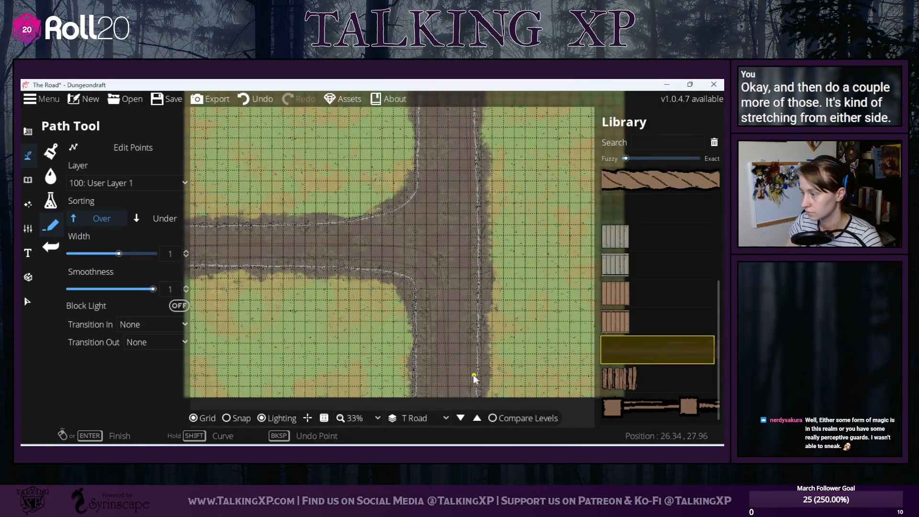
pyautogui.moveTo(473, 226); pyautogui.dragTo(467, 139)
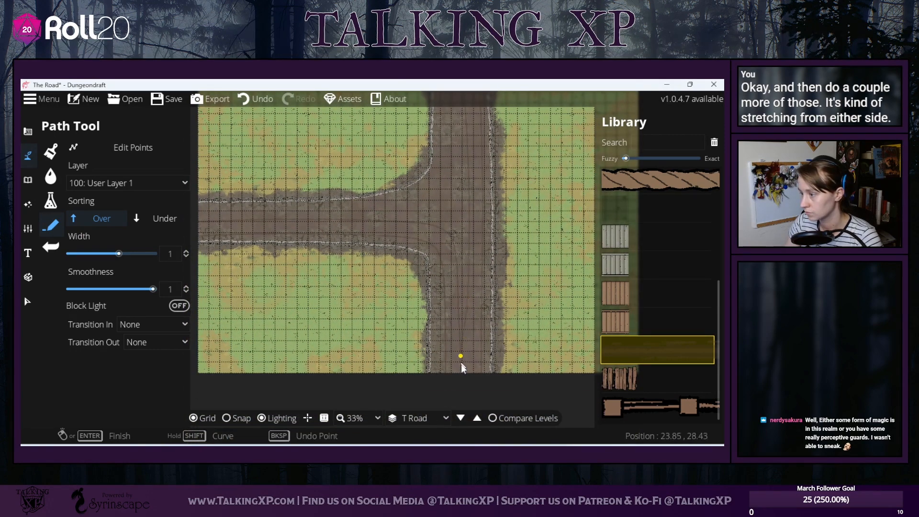
pyautogui.moveTo(453, 208); pyautogui.dragTo(464, 346)
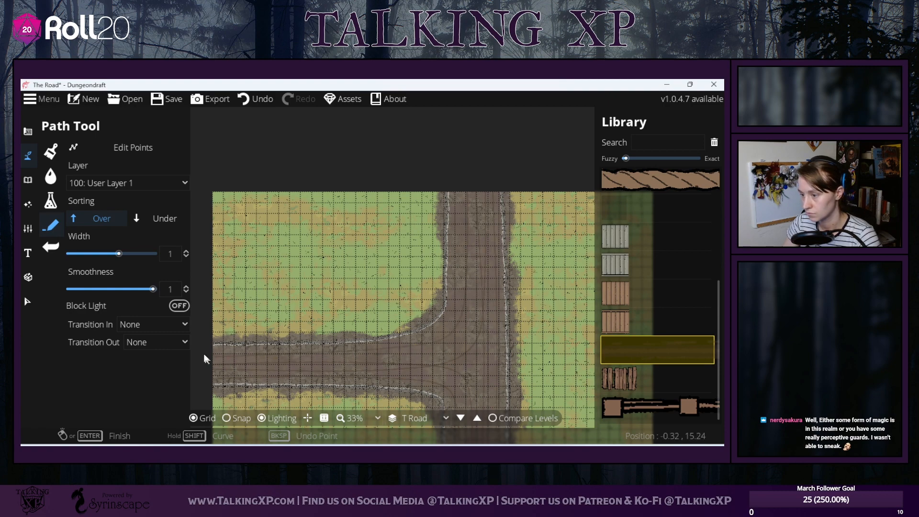
pyautogui.moveTo(362, 328); pyautogui.dragTo(333, 203)
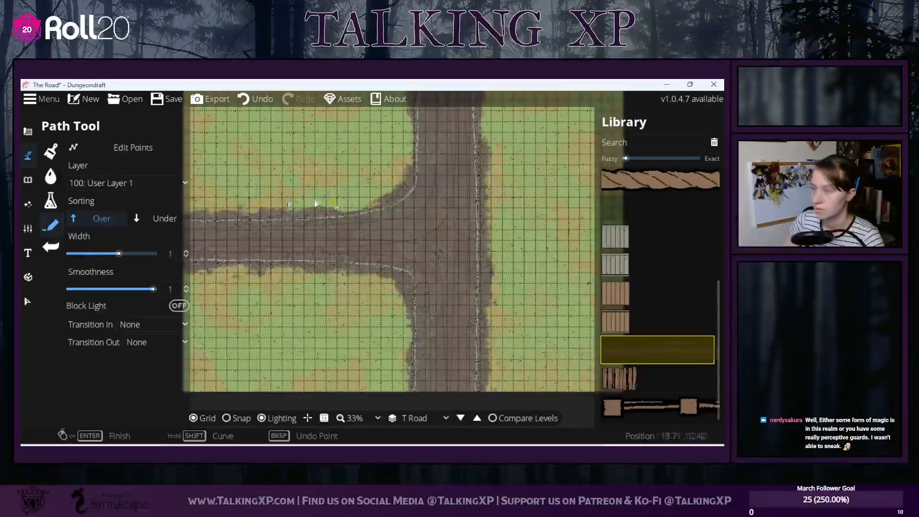
# - Set the path width to 2 and draw wider wheel tracks along the north-south road and through the junction to the western arm
pyautogui.click(170, 254)
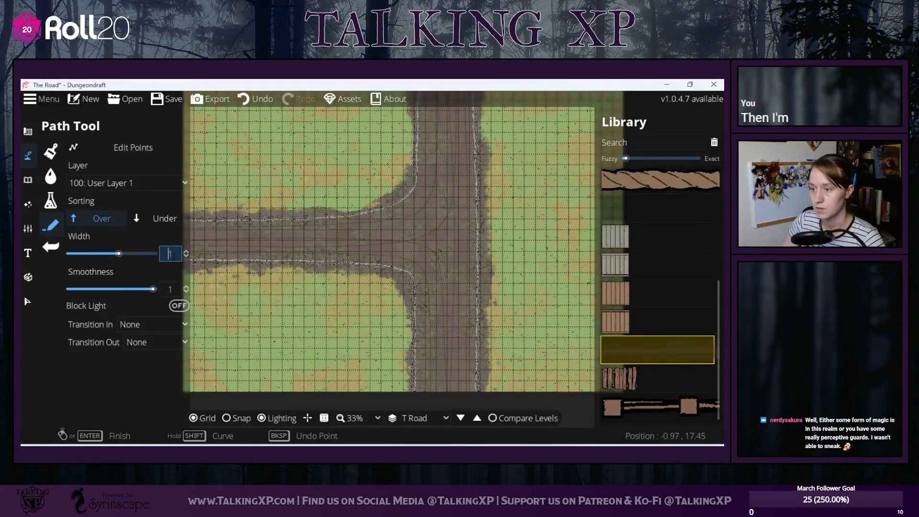
pyautogui.write('3')
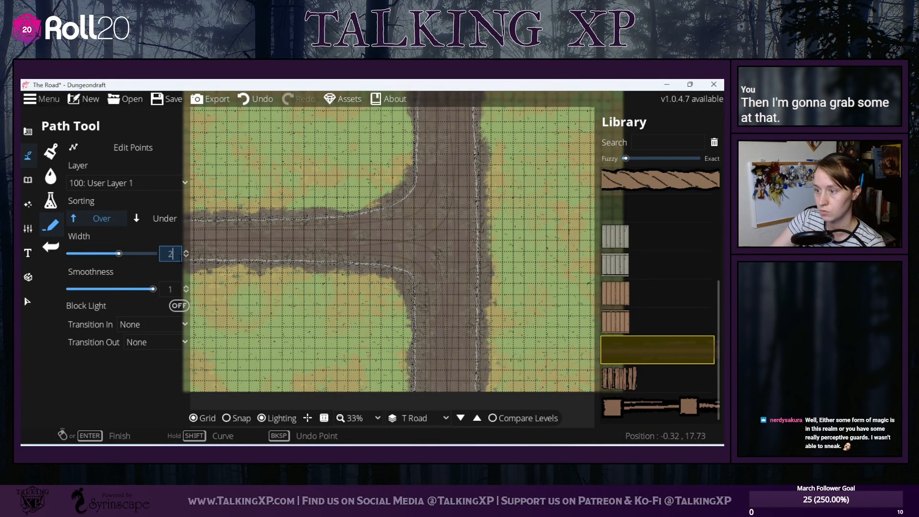
pyautogui.click(184, 257)
pyautogui.moveTo(475, 173); pyautogui.dragTo(478, 248)
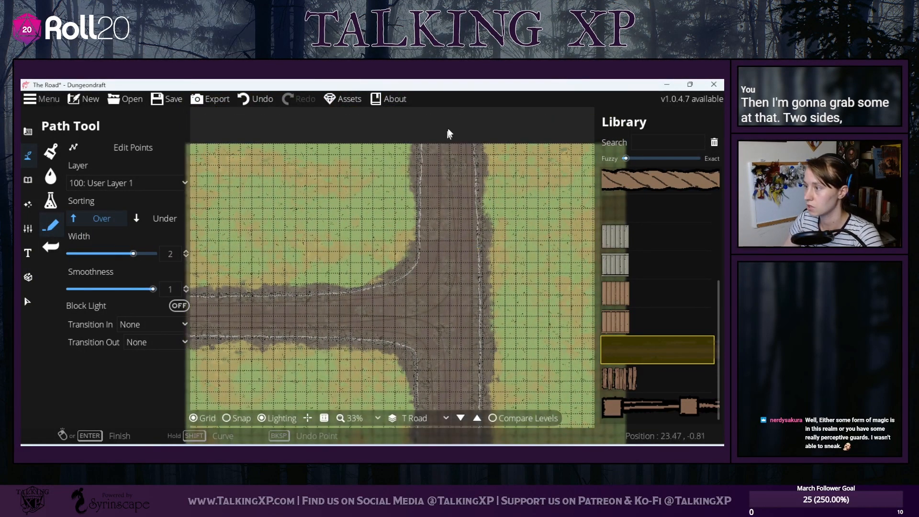
pyautogui.moveTo(444, 284); pyautogui.dragTo(440, 178)
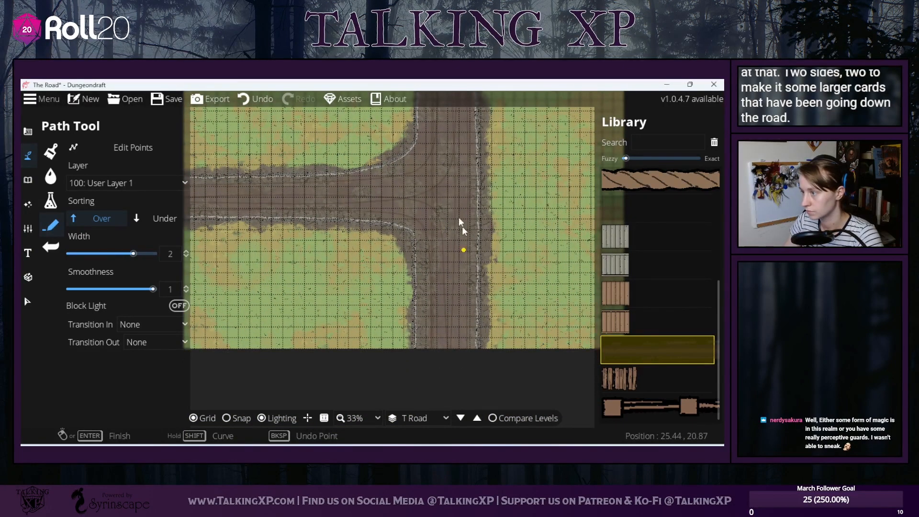
pyautogui.moveTo(459, 217); pyautogui.dragTo(461, 334)
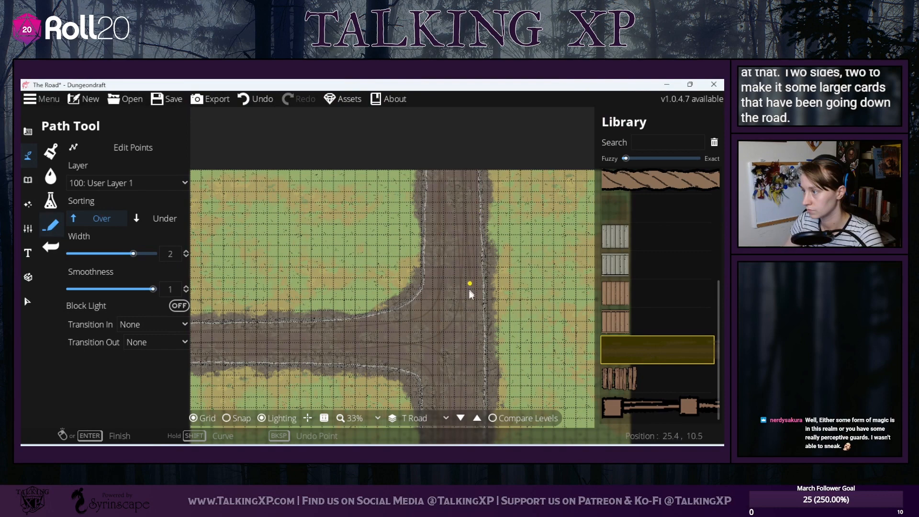
pyautogui.moveTo(463, 319); pyautogui.dragTo(461, 200)
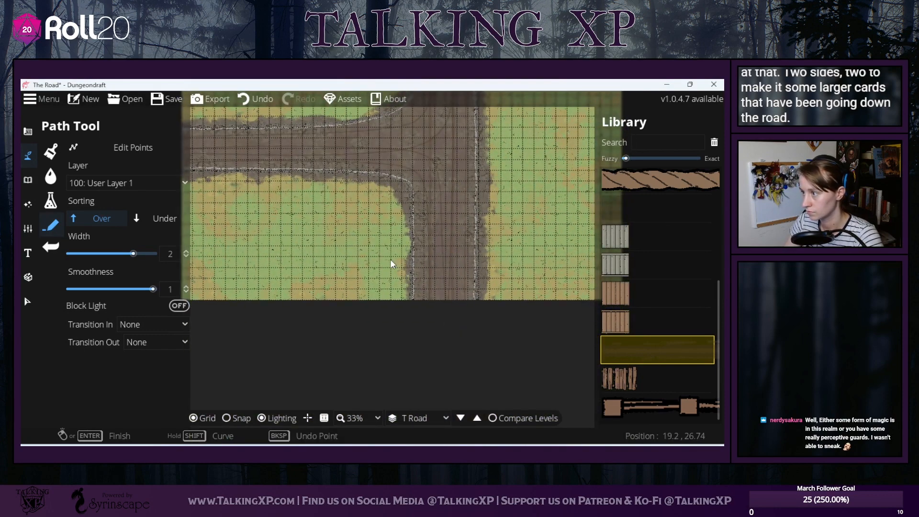
pyautogui.moveTo(392, 263); pyautogui.dragTo(469, 352)
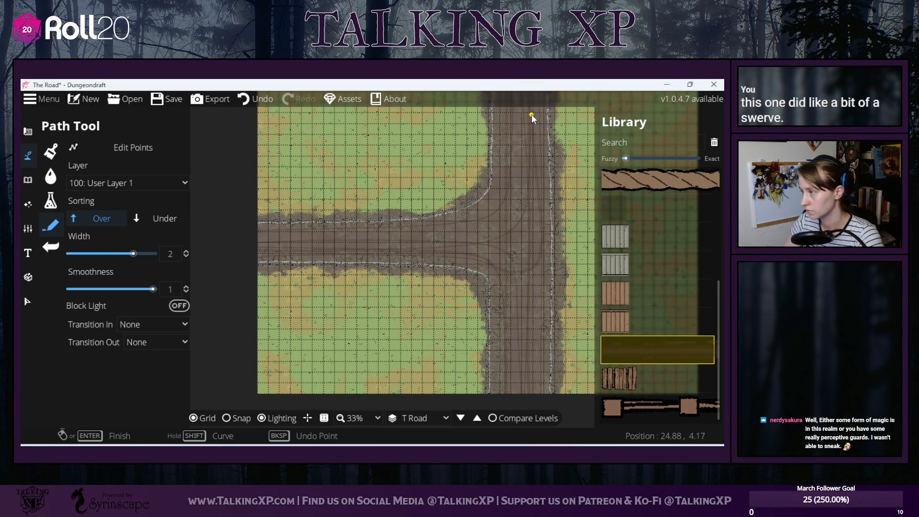
pyautogui.moveTo(532, 114); pyautogui.dragTo(526, 217)
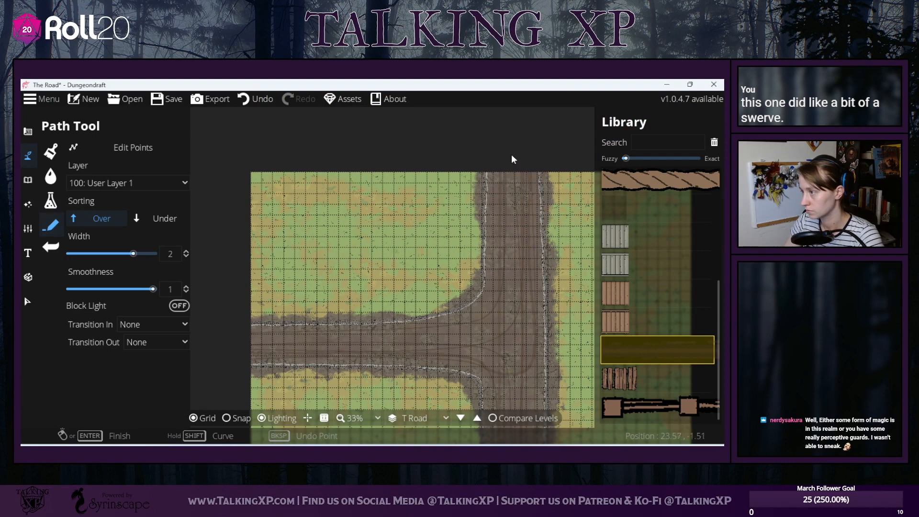
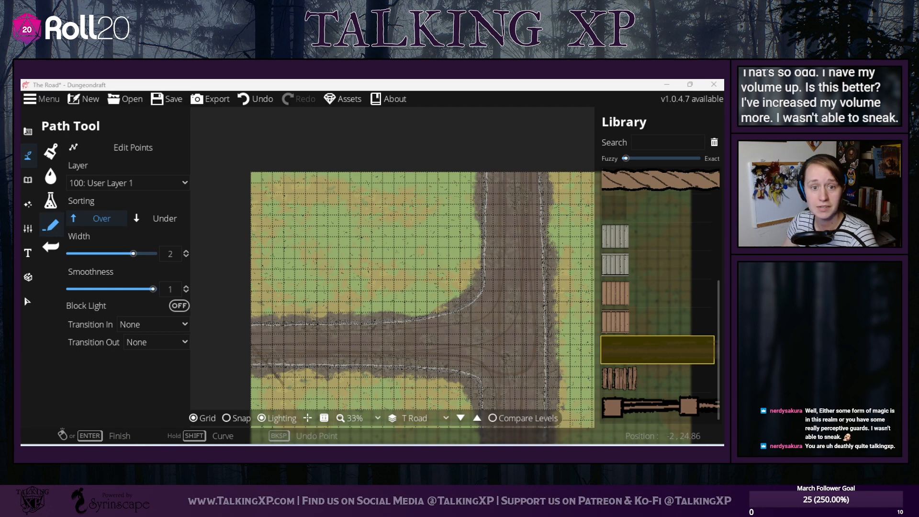
# - Undo and redo the last wheel track, and finish the wide wheel tracks through the junction
pyautogui.click(251, 97)
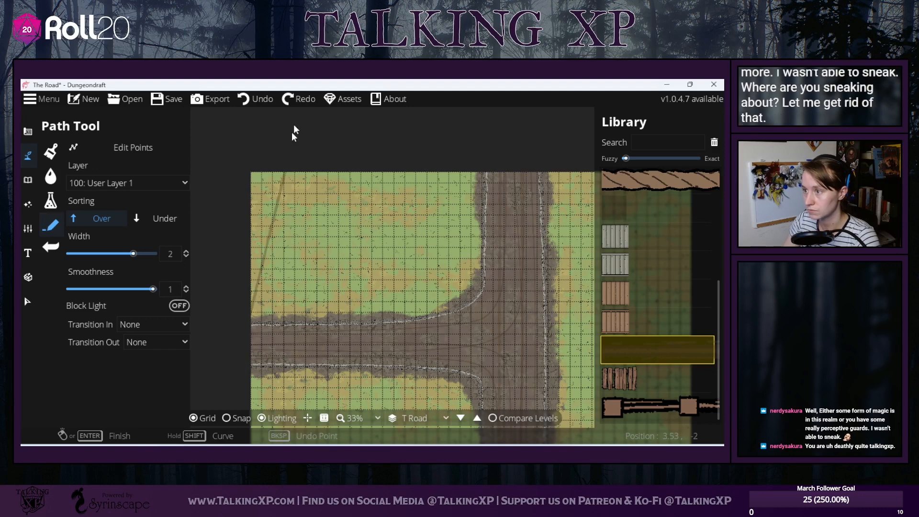
pyautogui.click(297, 101)
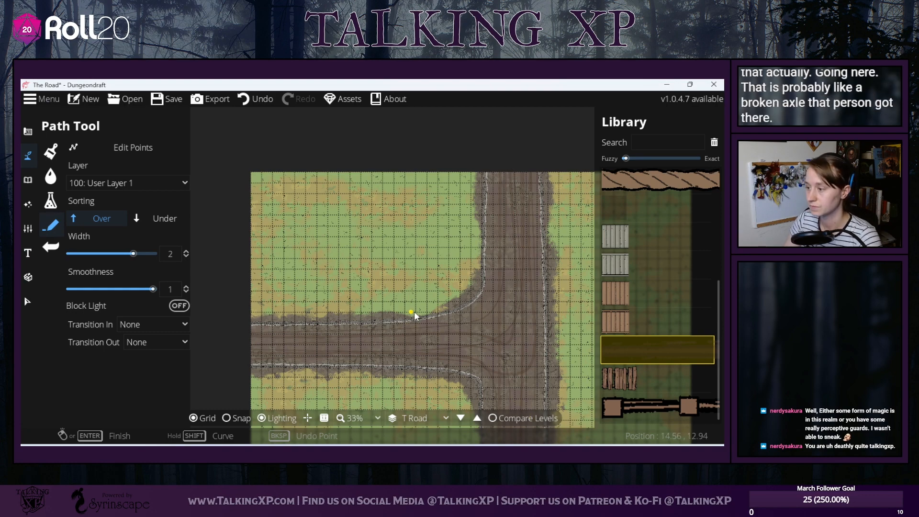
pyautogui.moveTo(415, 313); pyautogui.dragTo(342, 204)
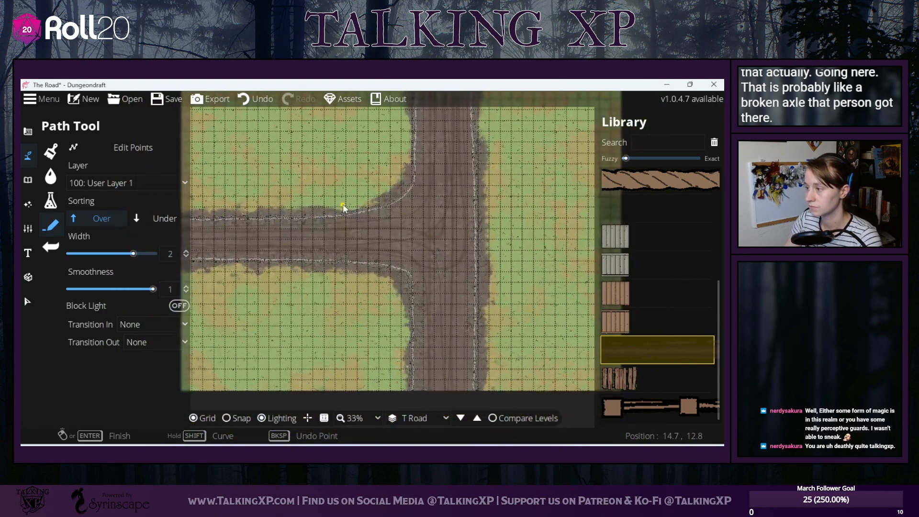
pyautogui.moveTo(397, 380); pyautogui.dragTo(477, 310)
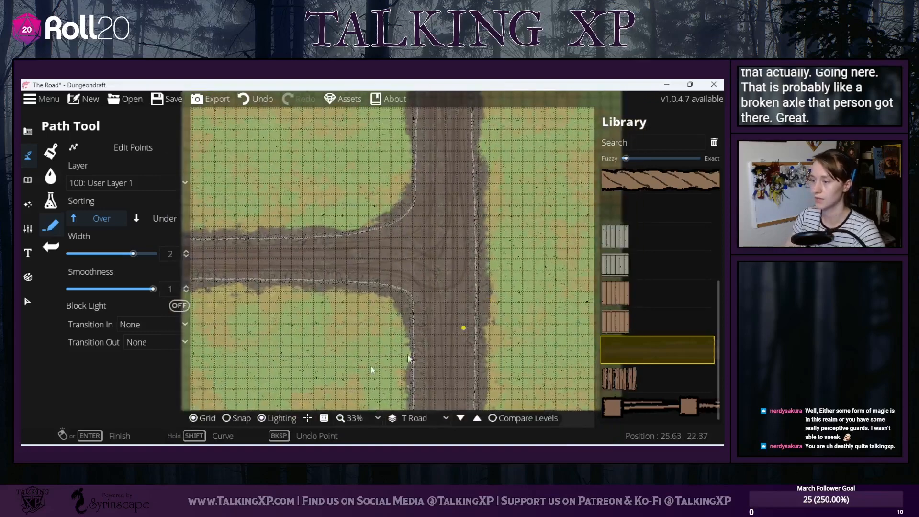
# - Review the Complex Road, Wide and Y Road levels, return to T Road, and examine its finished layout and the list of levels
pyautogui.scroll(-2, 329, 393)
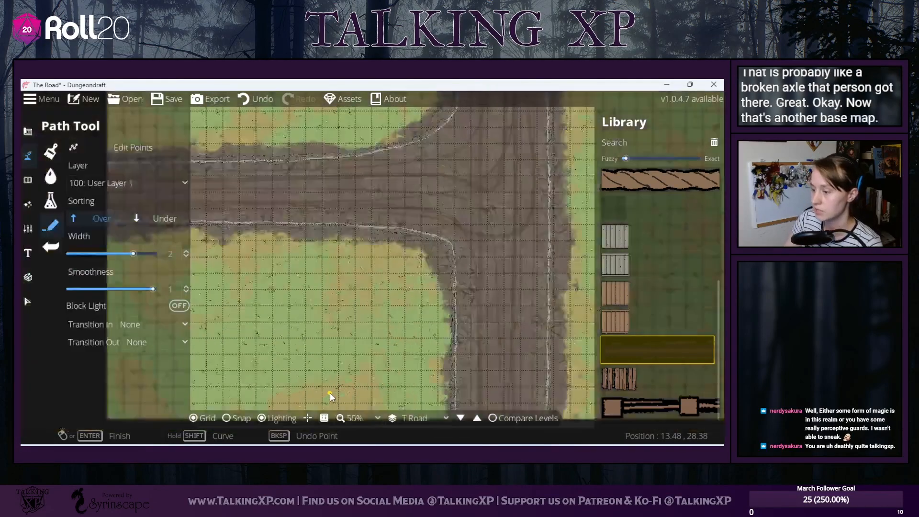
pyautogui.click(422, 418)
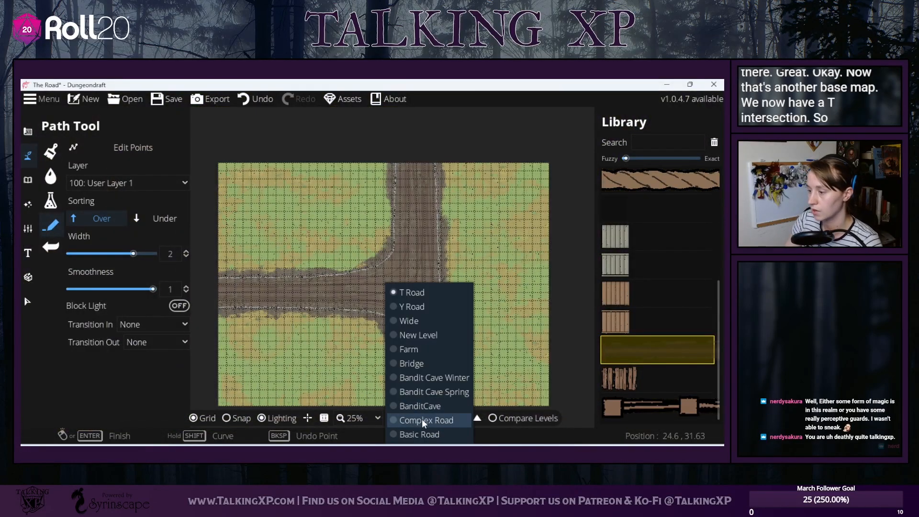
pyautogui.click(422, 420)
pyautogui.click(410, 418)
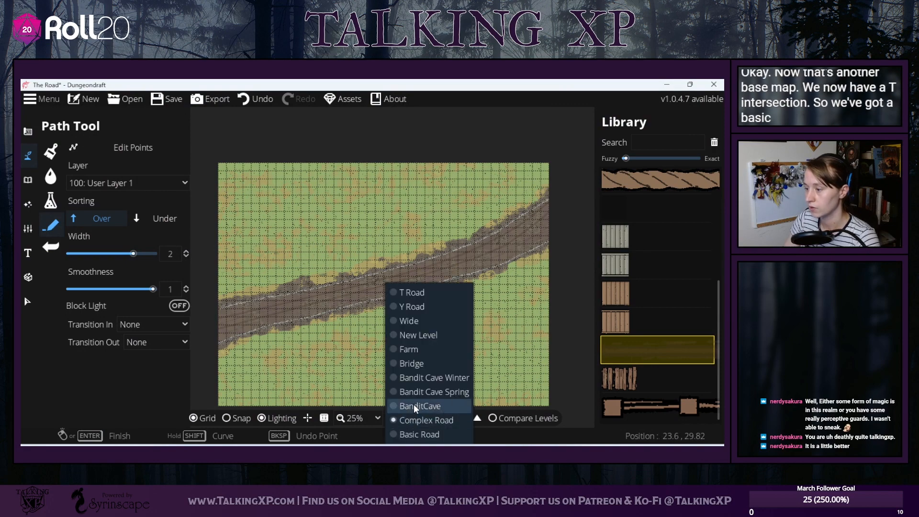
pyautogui.click(410, 320)
pyautogui.click(412, 418)
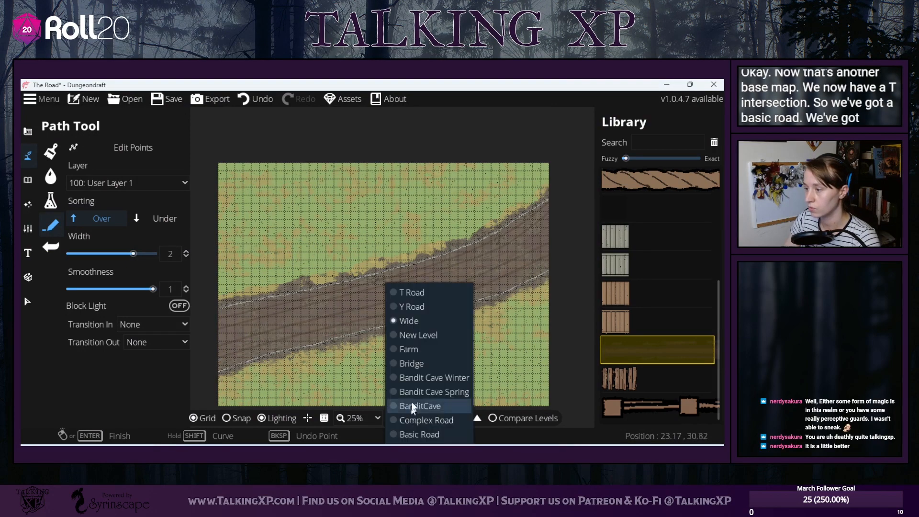
pyautogui.click(421, 307)
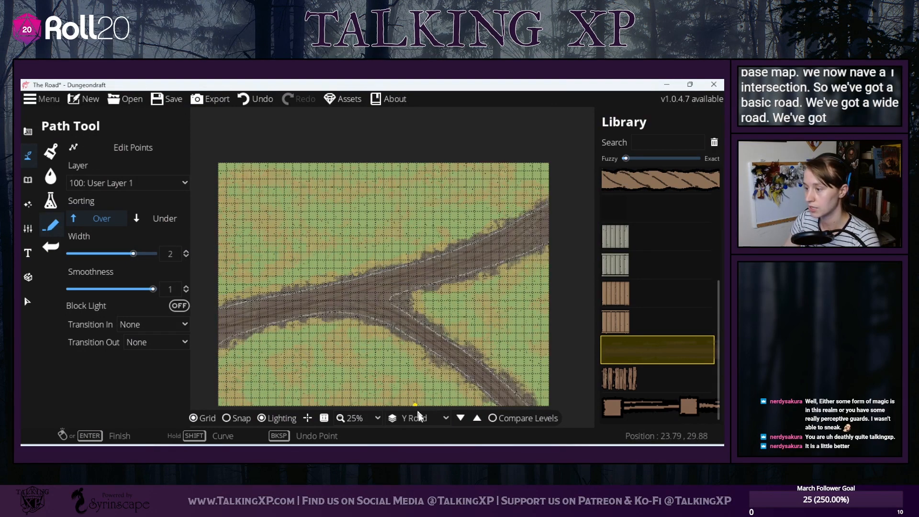
pyautogui.click(420, 418)
pyautogui.click(424, 291)
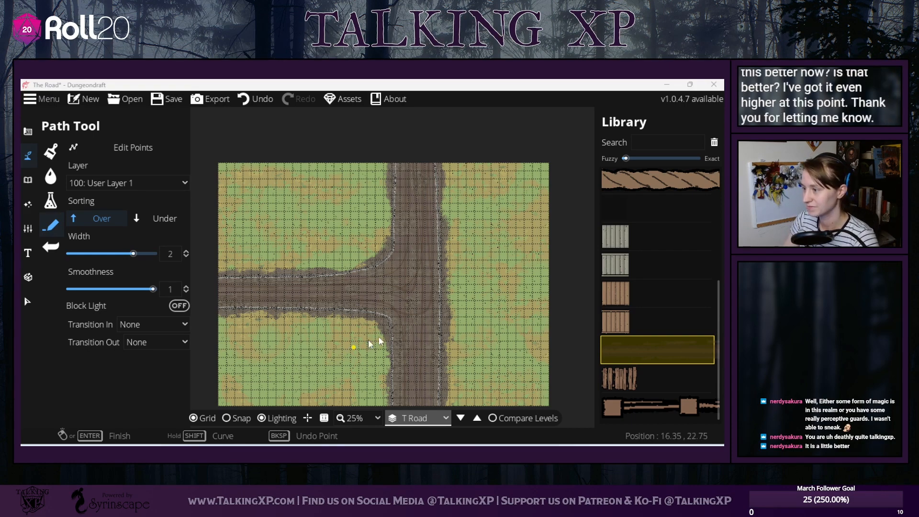
pyautogui.moveTo(463, 365); pyautogui.dragTo(477, 345)
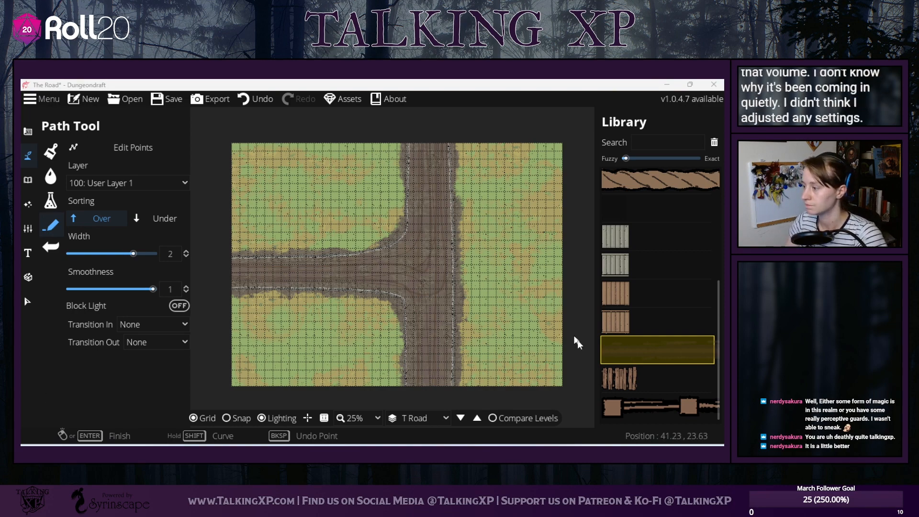
pyautogui.moveTo(578, 343)
pyautogui.mouseDown()
pyautogui.moveTo(487, 342)
pyautogui.moveTo(562, 335)
pyautogui.moveTo(571, 343)
pyautogui.mouseUp()
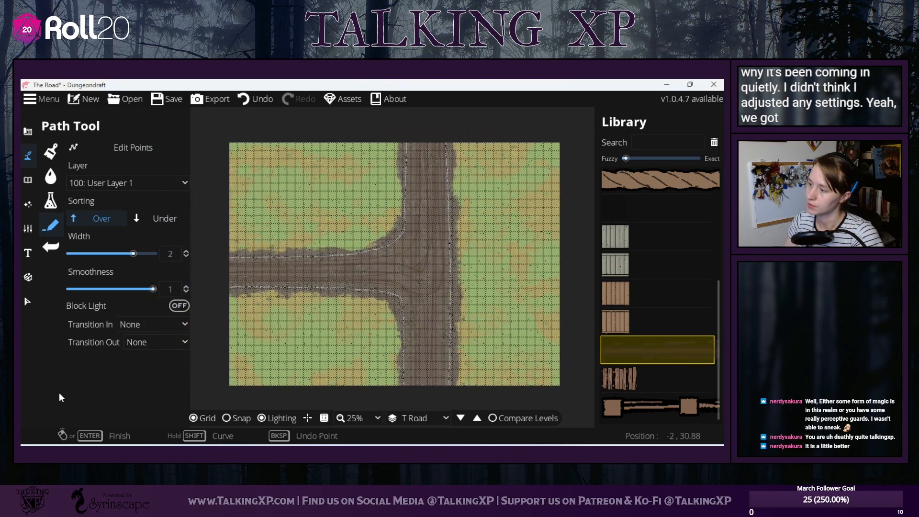
pyautogui.click(402, 413)
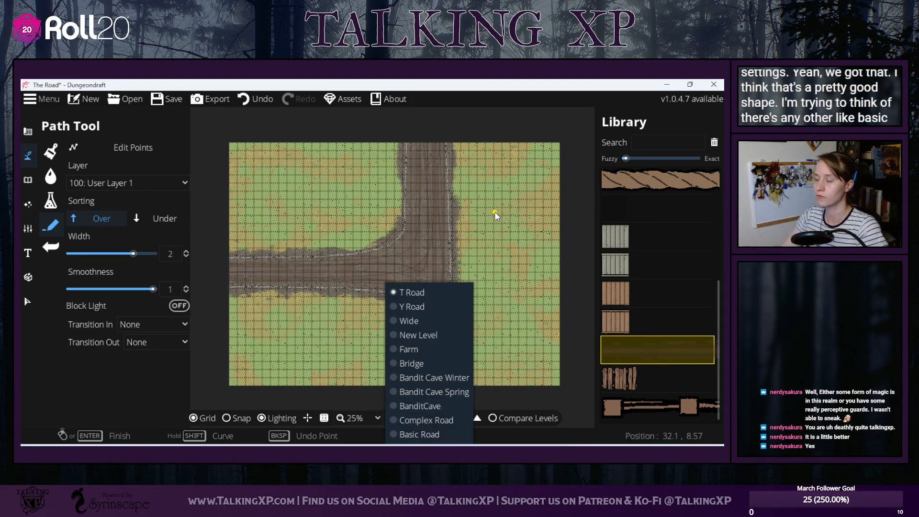
pyautogui.click(352, 128)
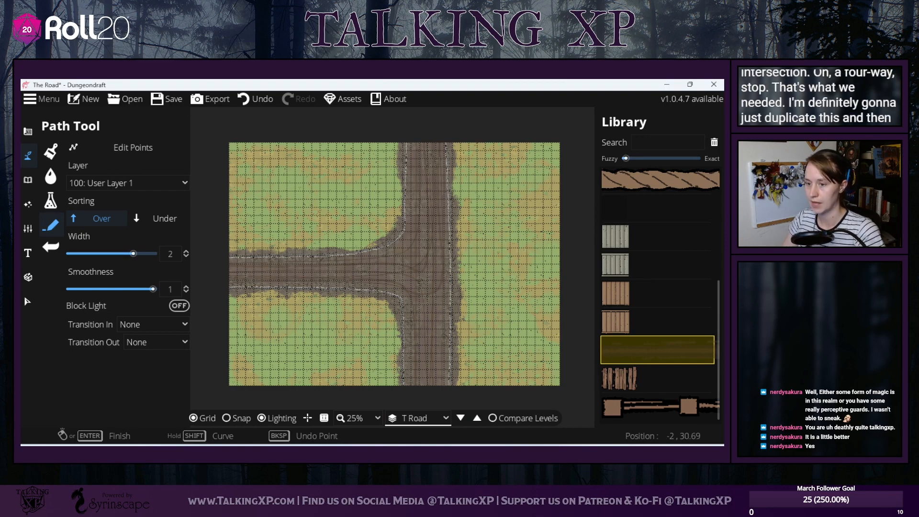
# - Create a new level labelled X Road by cloning the T Road level
pyautogui.click(30, 297)
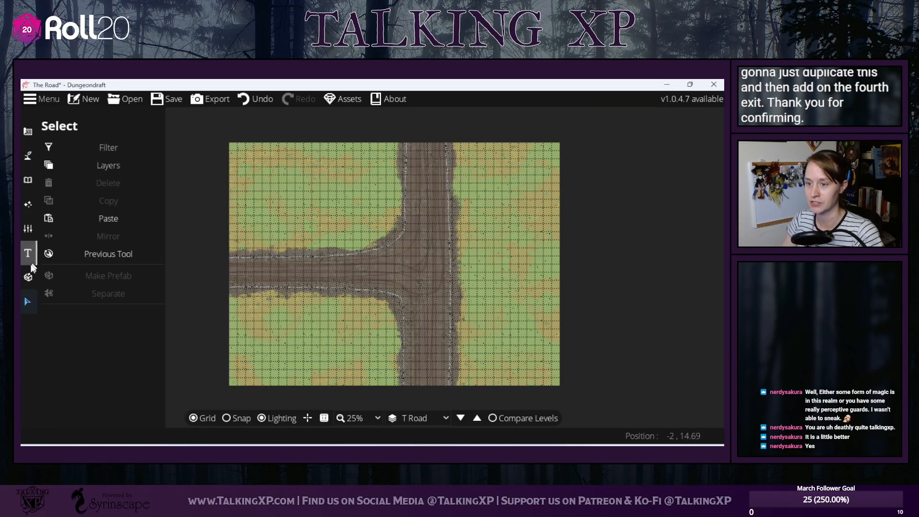
pyautogui.click(28, 229)
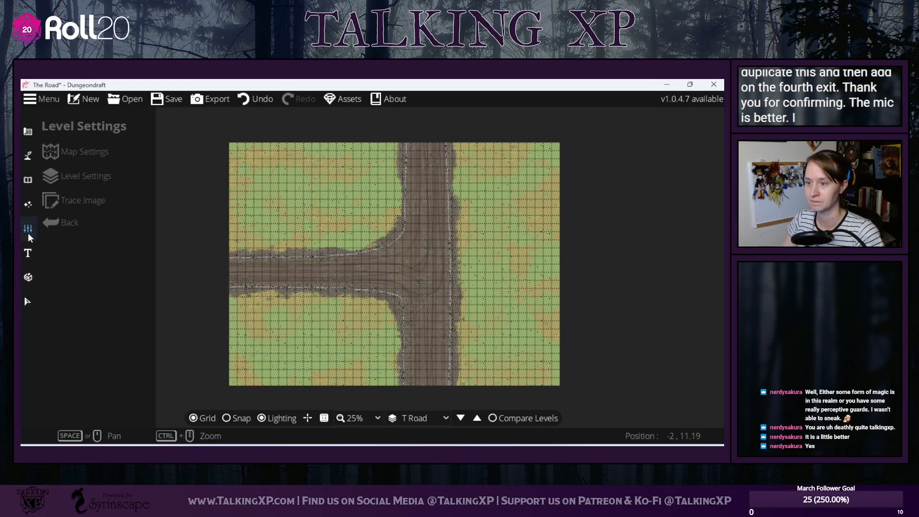
pyautogui.click(93, 178)
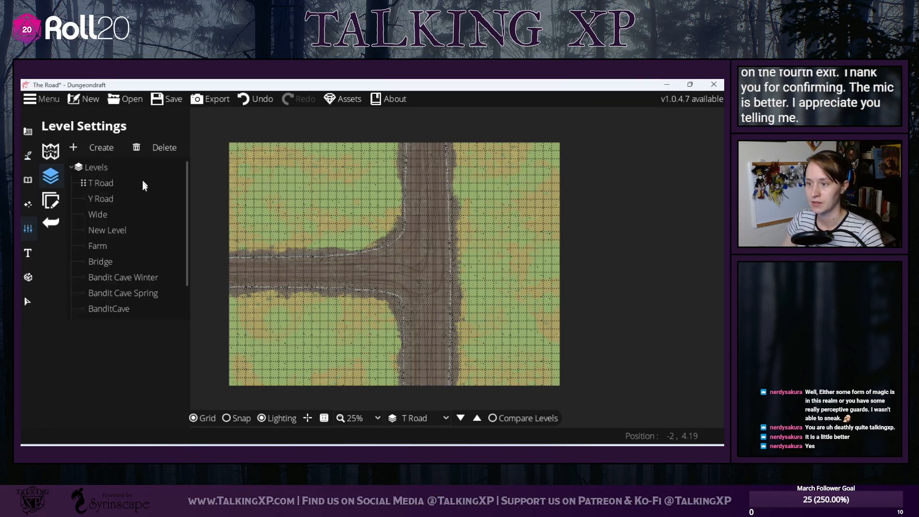
pyautogui.click(98, 150)
pyautogui.click(358, 239)
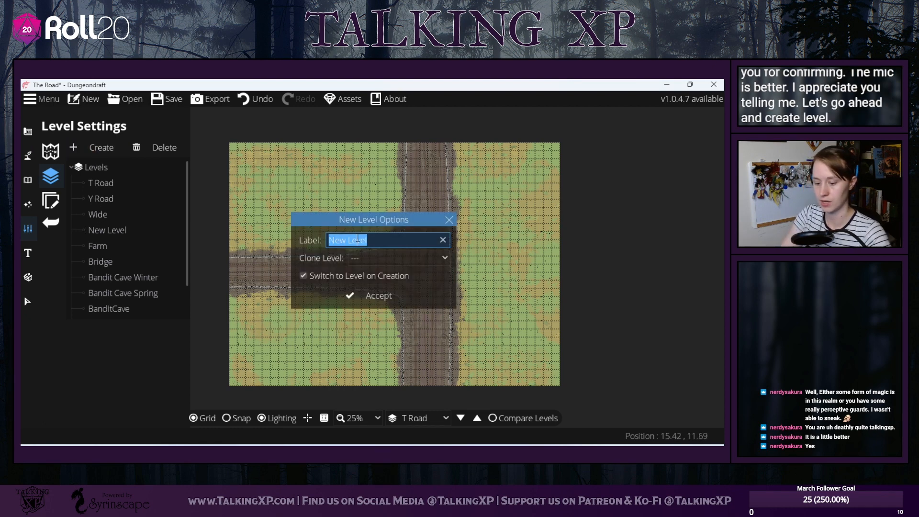
pyautogui.write('X Road')
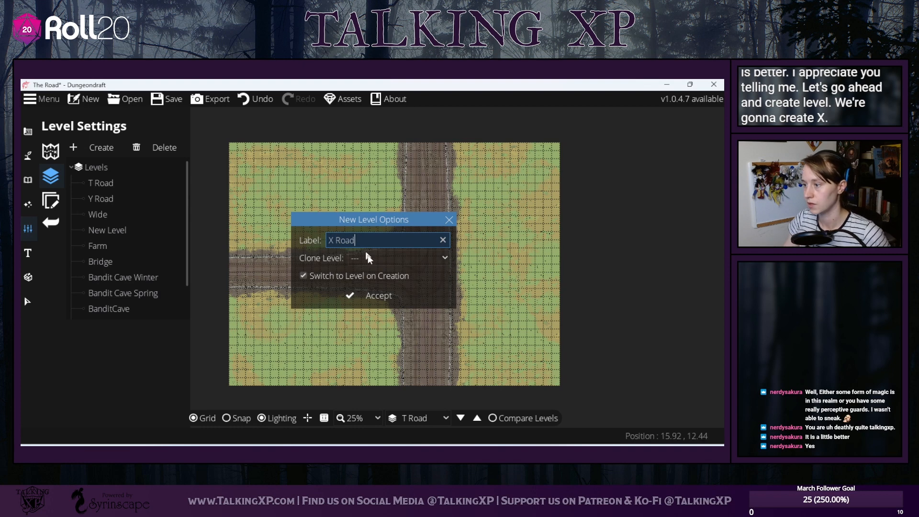
pyautogui.click(368, 259)
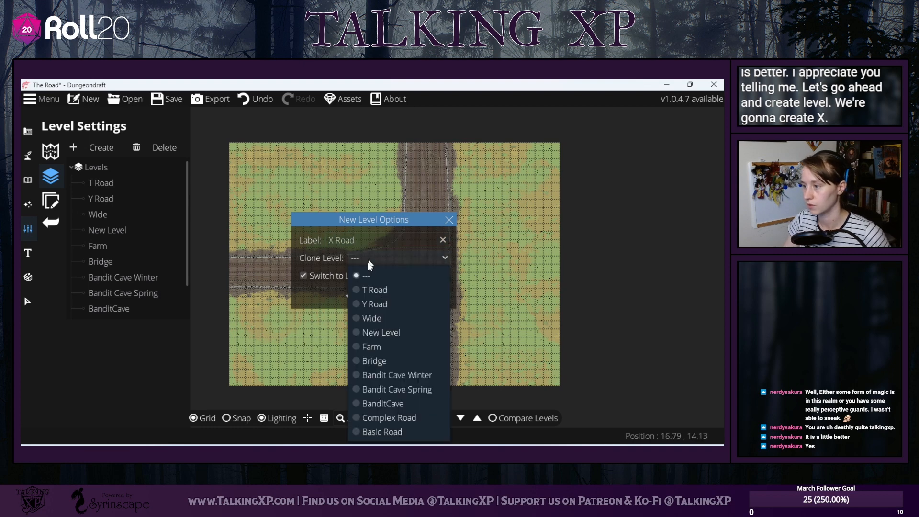
pyautogui.click(370, 286)
pyautogui.click(383, 295)
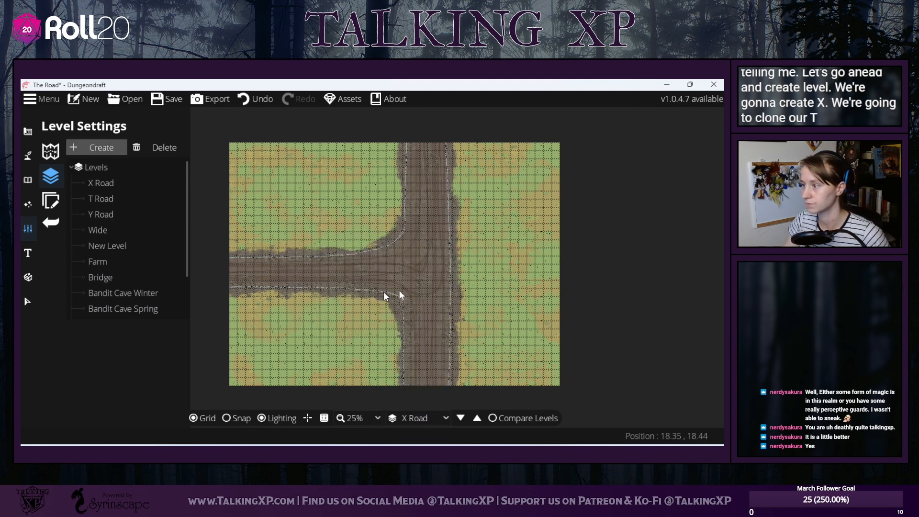
# - Remove the southern end point of the ridge along the road's eastern side and bend the ridge out to the map's eastern edge
pyautogui.click(27, 301)
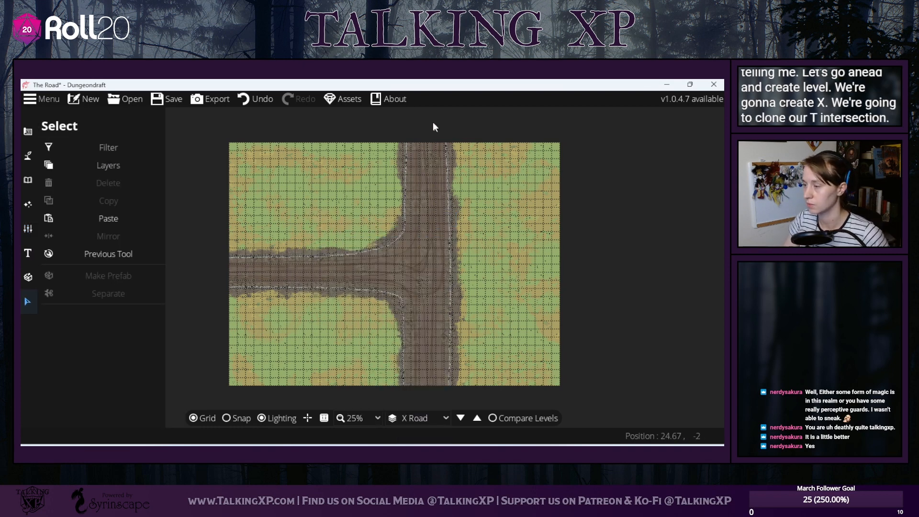
pyautogui.moveTo(433, 122); pyautogui.dragTo(467, 199)
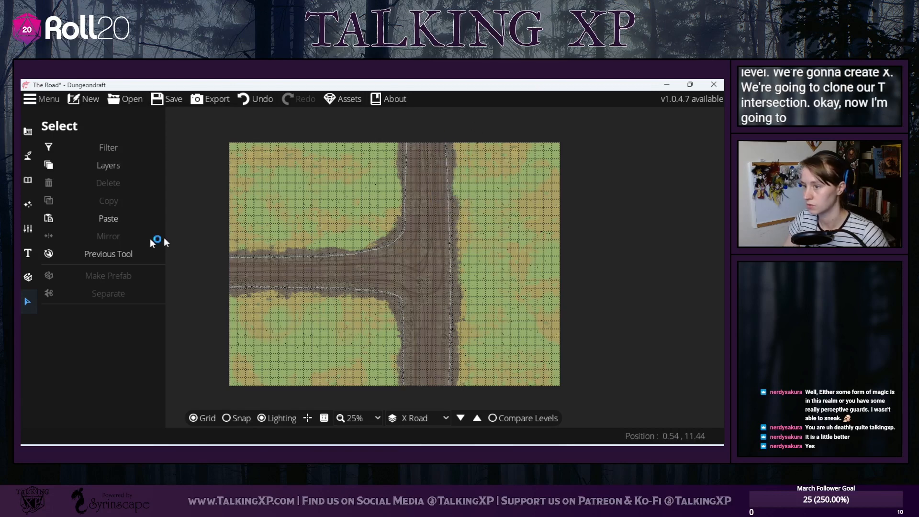
pyautogui.click(32, 156)
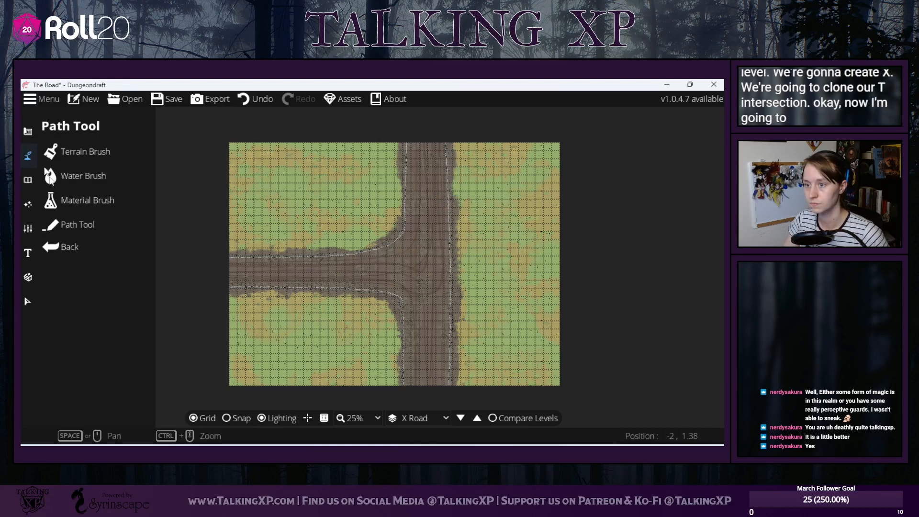
pyautogui.click(70, 224)
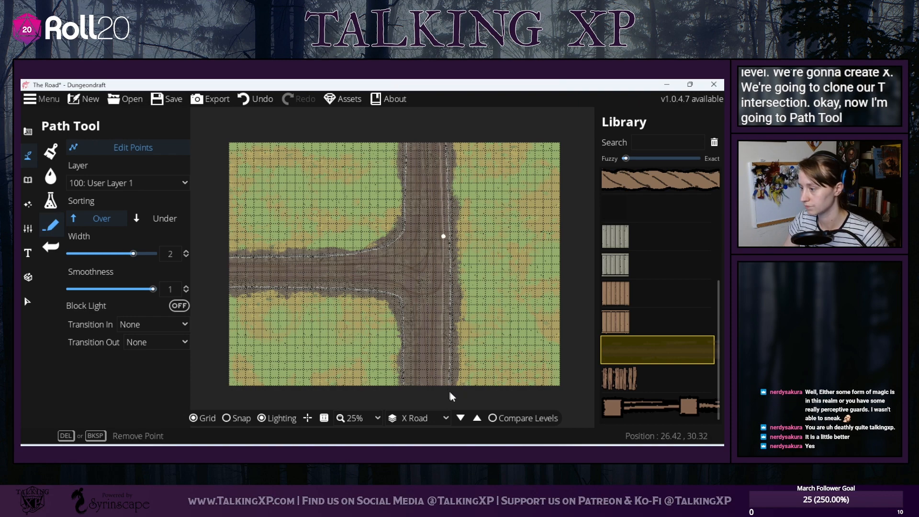
pyautogui.press('Delete')
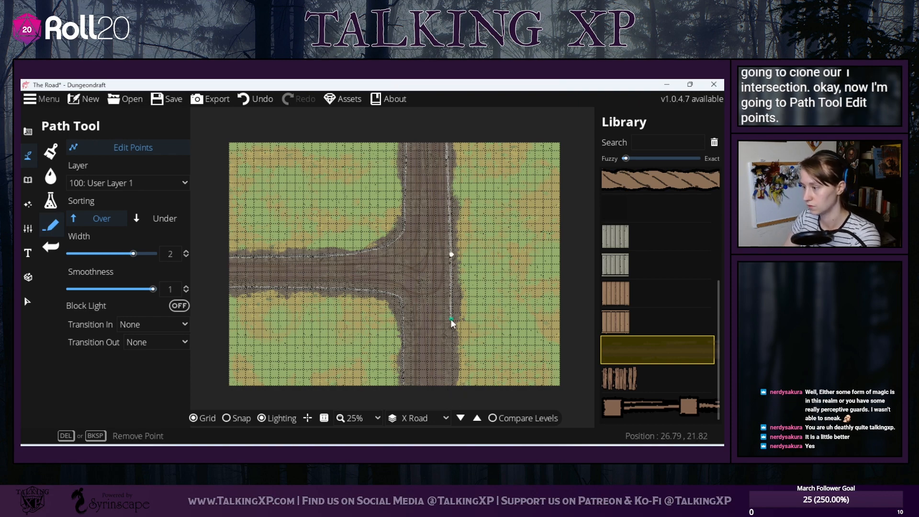
pyautogui.moveTo(450, 319)
pyautogui.mouseDown()
pyautogui.moveTo(580, 250)
pyautogui.moveTo(567, 254)
pyautogui.mouseUp()
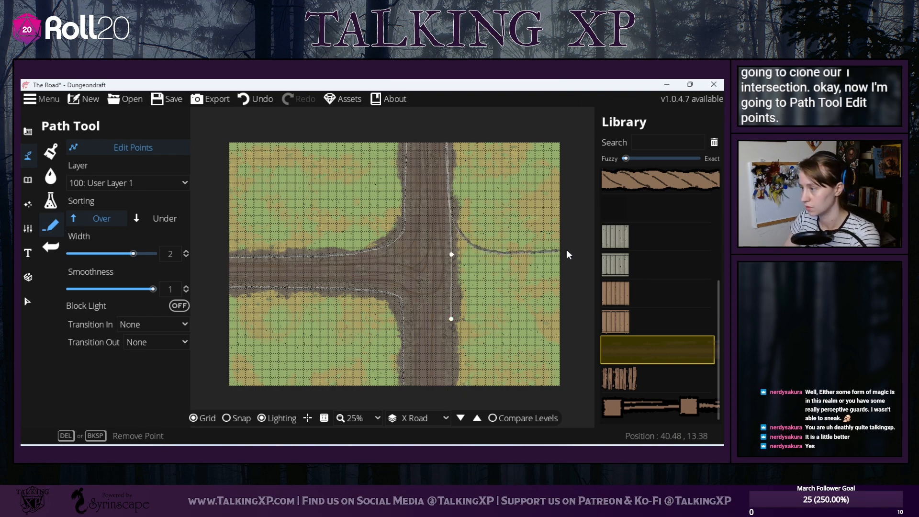
# - Adjust the ridge's corner point beside the junction and its end point at the map's eastern edge to form a tighter bend
pyautogui.click(570, 250)
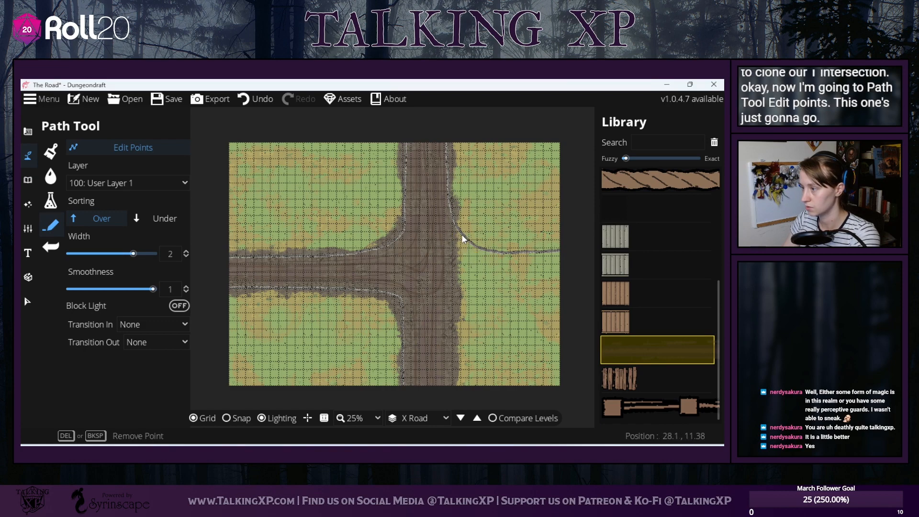
pyautogui.click(462, 235)
pyautogui.click(451, 221)
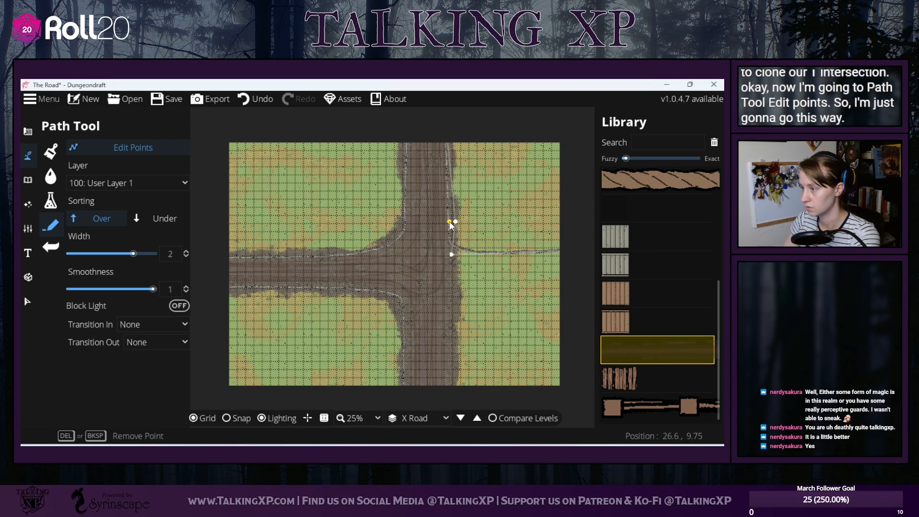
pyautogui.moveTo(451, 223); pyautogui.dragTo(455, 246)
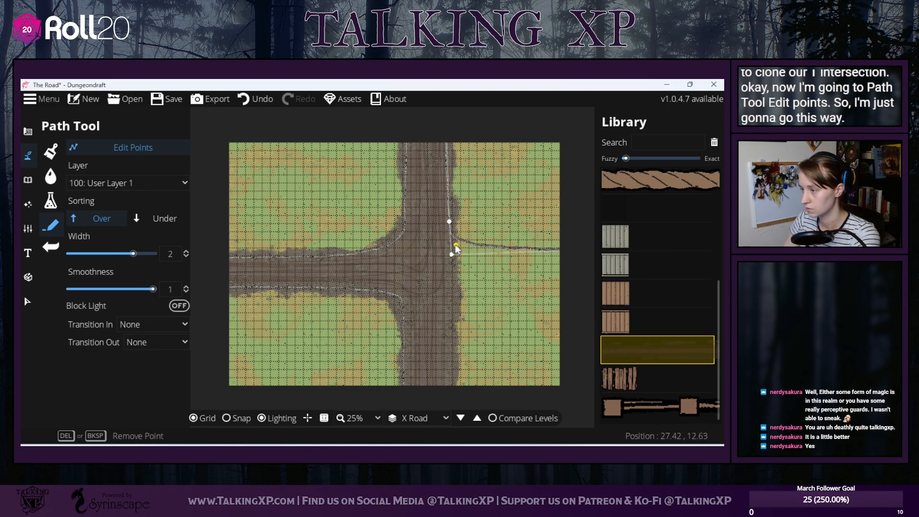
pyautogui.click(581, 243)
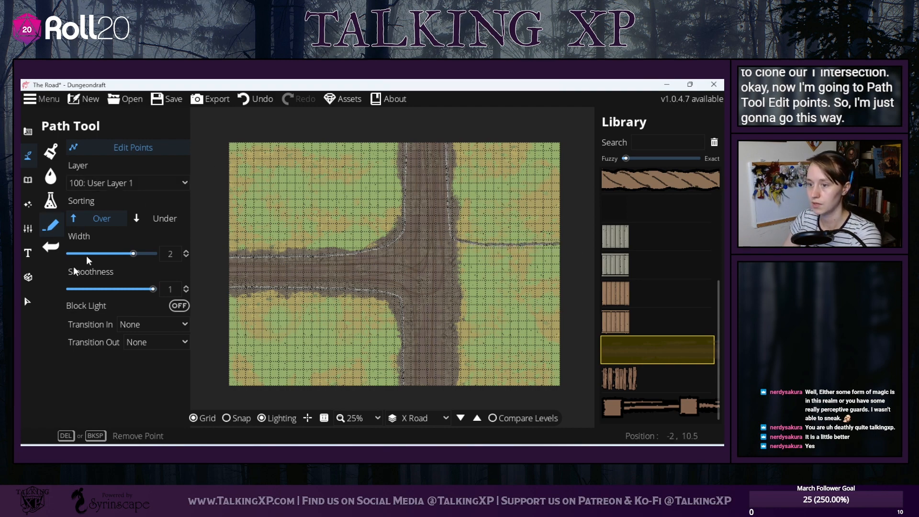
# - Select the road's ridges and wheel tracks together and shift them about 3 squares west towards the map's centre
pyautogui.click(27, 301)
pyautogui.moveTo(234, 147); pyautogui.dragTo(682, 409)
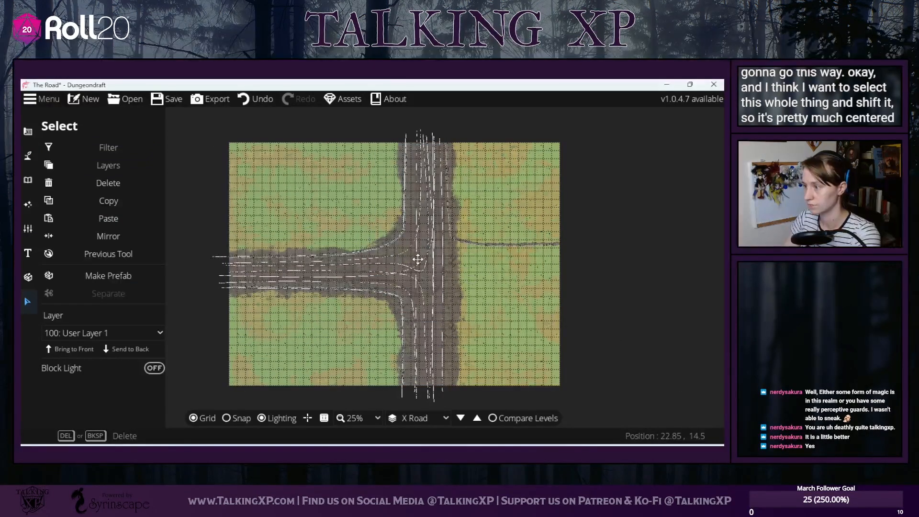
pyautogui.moveTo(416, 260); pyautogui.dragTo(391, 261)
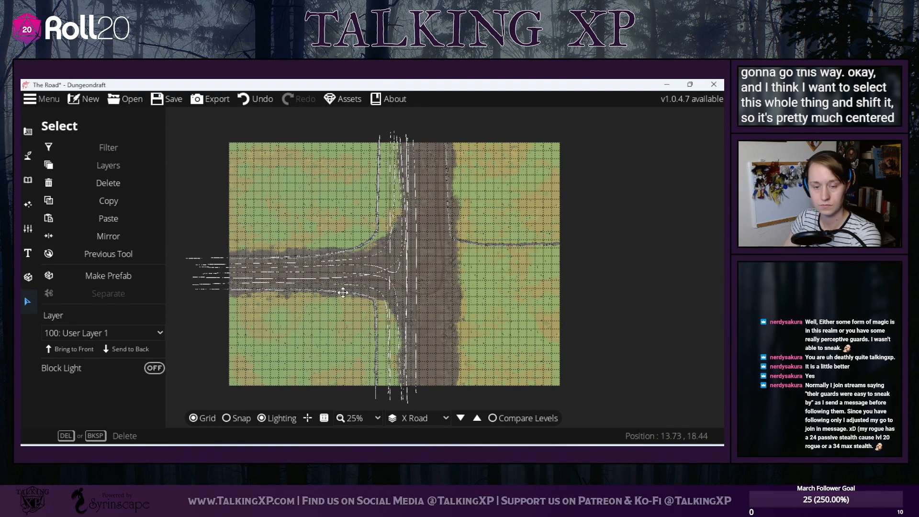
# - Move the northeastern corner ridge and the remaining wheel track west to line up with the shifted paths
pyautogui.click(649, 175)
pyautogui.moveTo(471, 243); pyautogui.dragTo(452, 240)
pyautogui.click(439, 283)
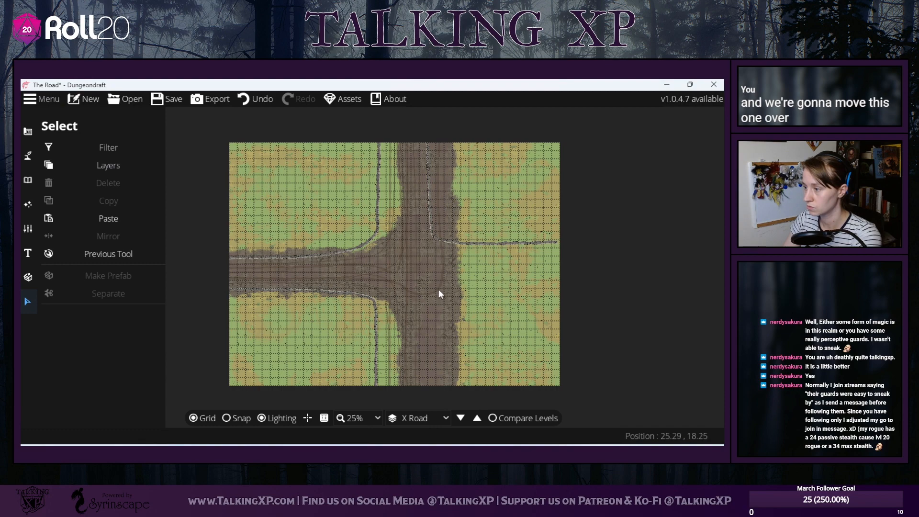
pyautogui.moveTo(439, 289); pyautogui.dragTo(418, 284)
pyautogui.press('Escape')
pyautogui.moveTo(598, 321); pyautogui.dragTo(605, 298)
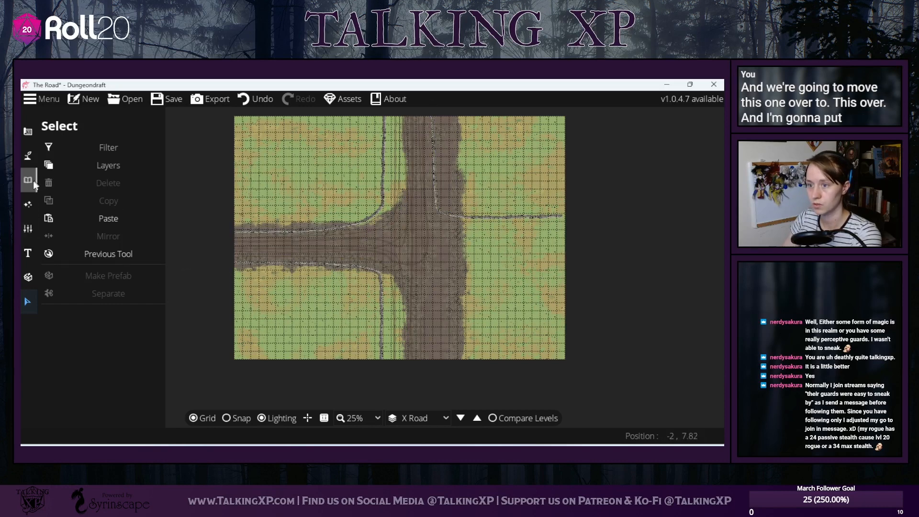
# - Choose the grey stone ridge path for drawing another road edge
pyautogui.click(25, 162)
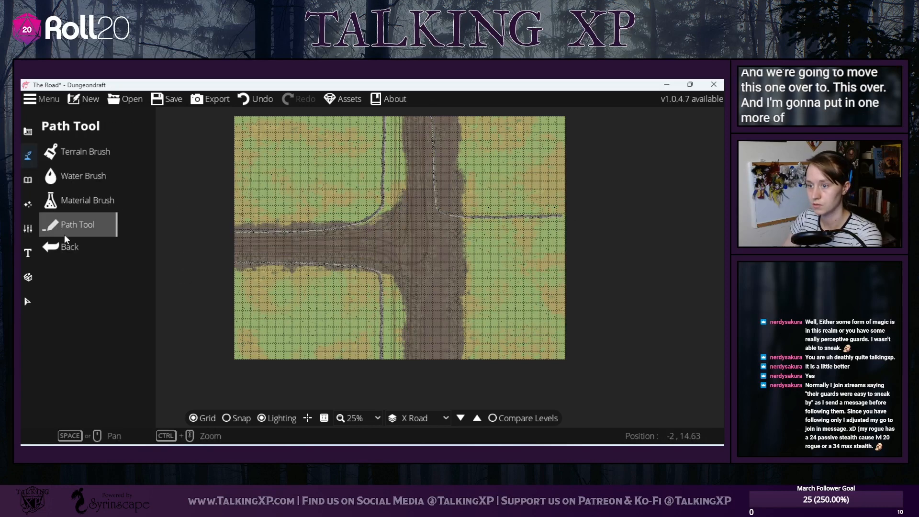
pyautogui.click(67, 227)
pyautogui.scroll(3, 678, 227)
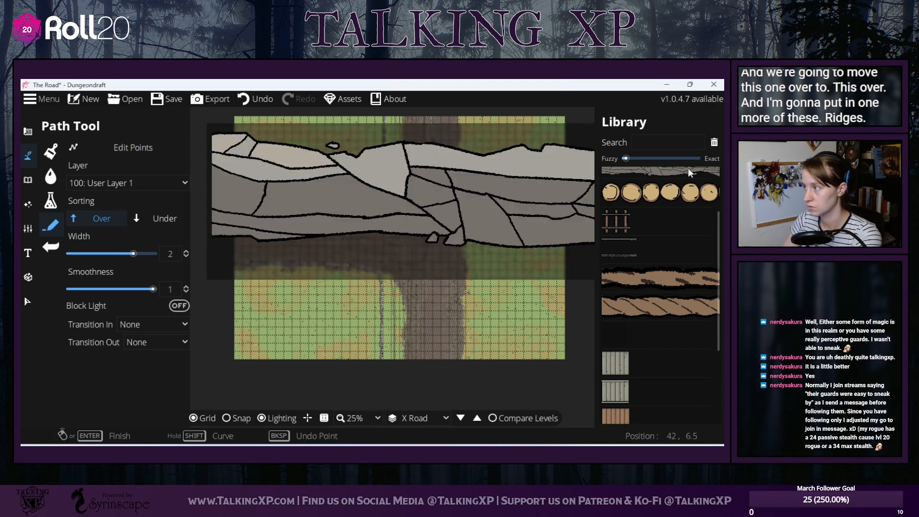
pyautogui.click(670, 172)
# - Try drawing the ridge up the southern road at width 2 and again at width 1, undoing each attempt
pyautogui.click(481, 339)
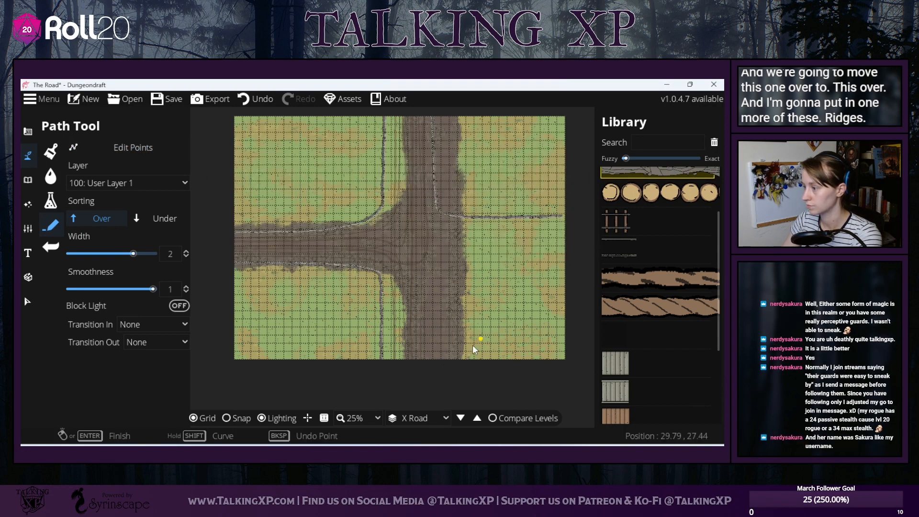
pyautogui.click(435, 370)
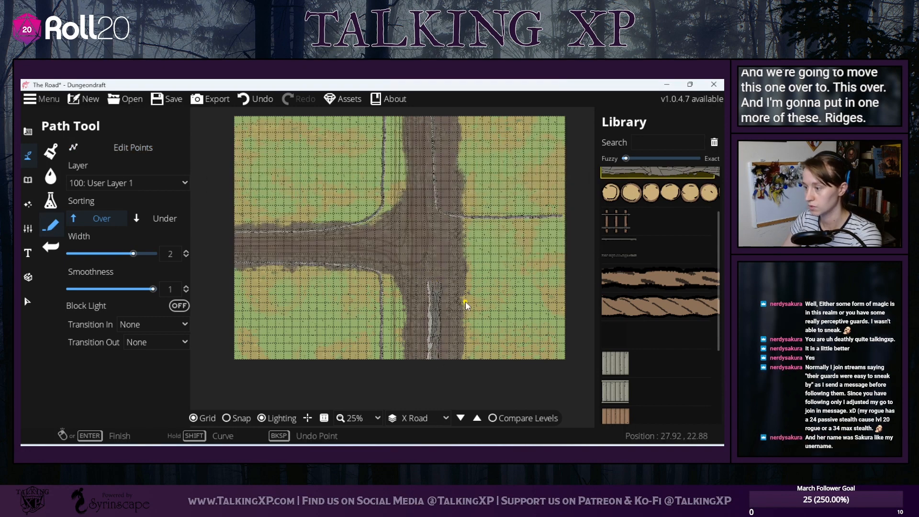
pyautogui.click(261, 100)
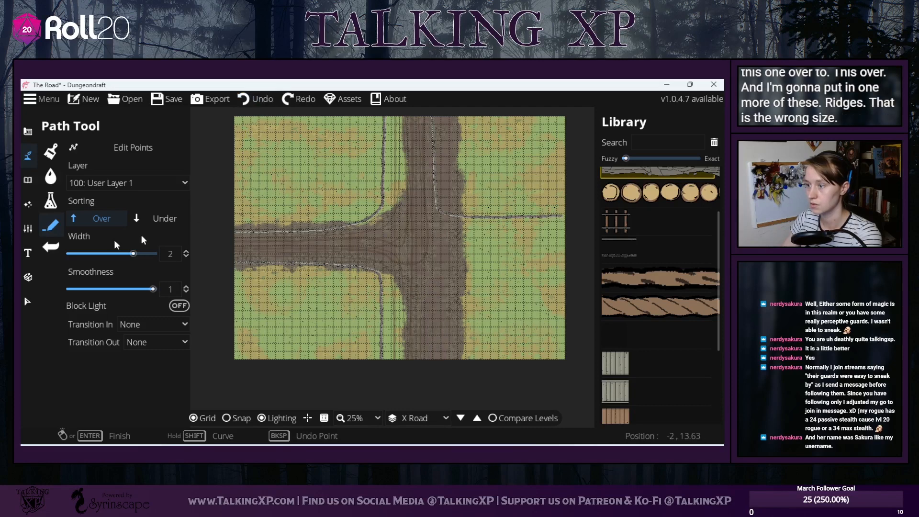
pyautogui.click(186, 257)
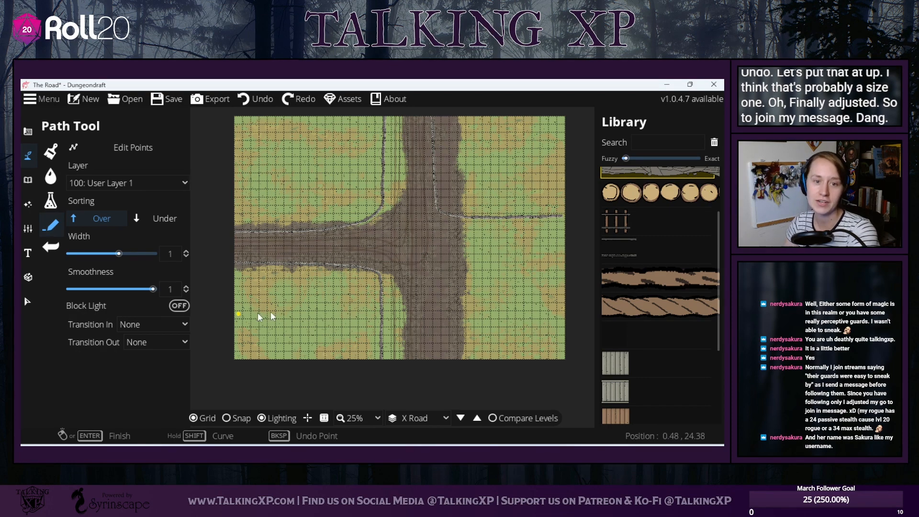
pyautogui.click(433, 365)
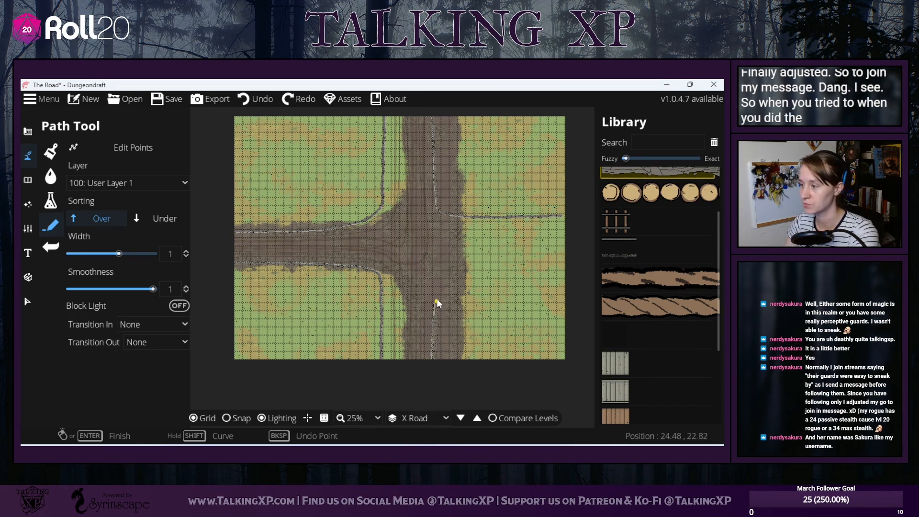
pyautogui.rightClick(435, 277)
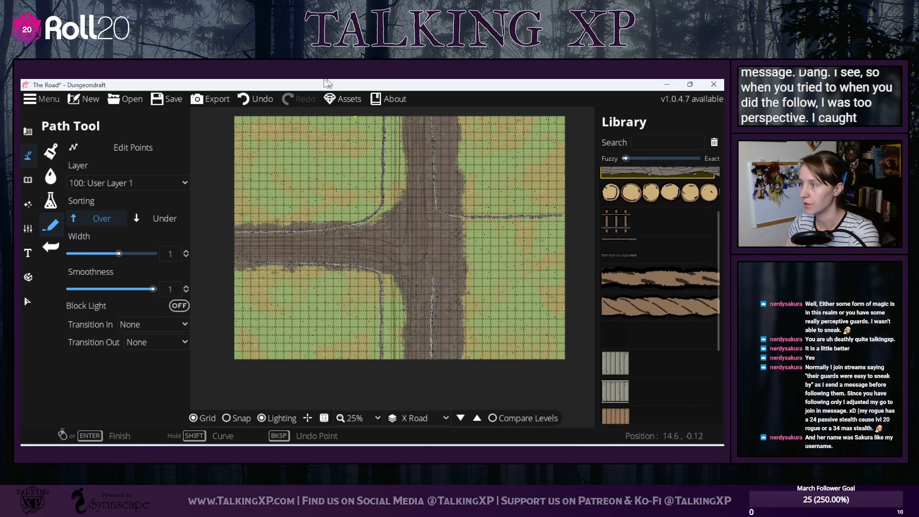
pyautogui.click(251, 100)
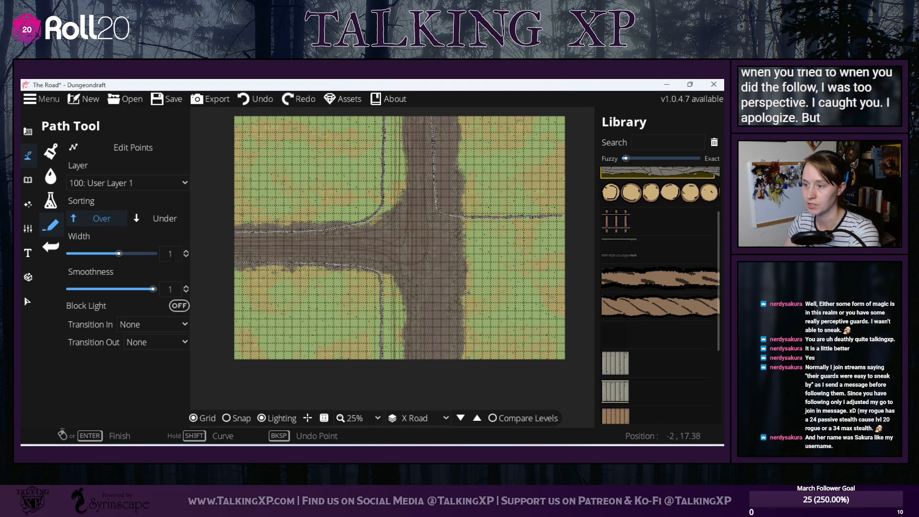
# - Set the path width to 0.5, test it with a short ridge on the southern road, and undo that ridge
pyautogui.click(171, 254)
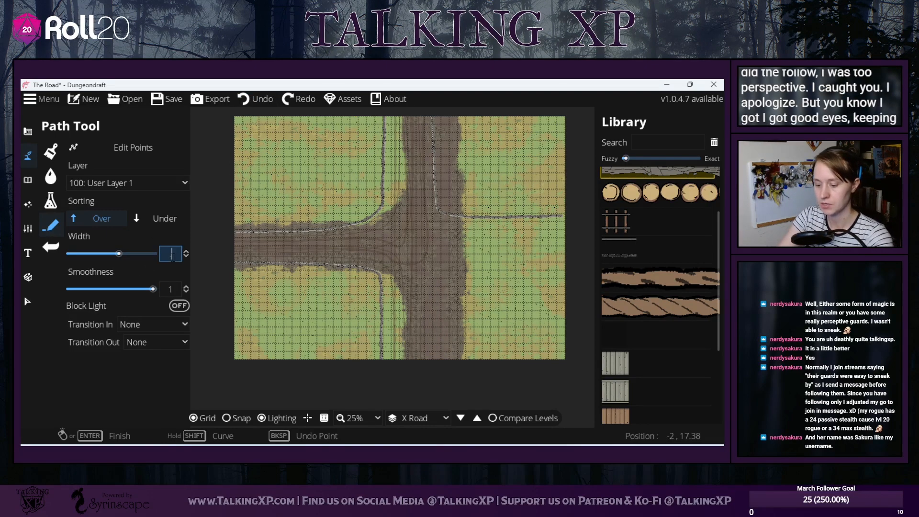
pyautogui.write('0.5')
pyautogui.press('Return')
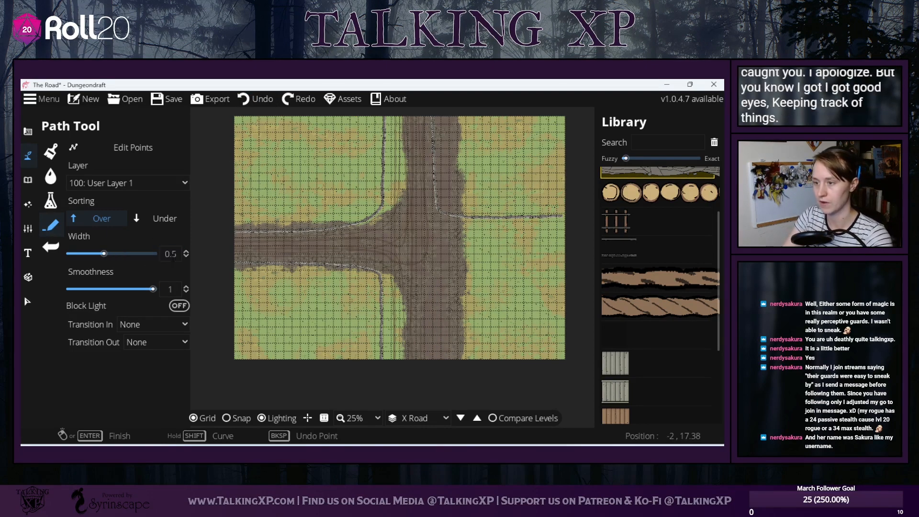
pyautogui.click(445, 360)
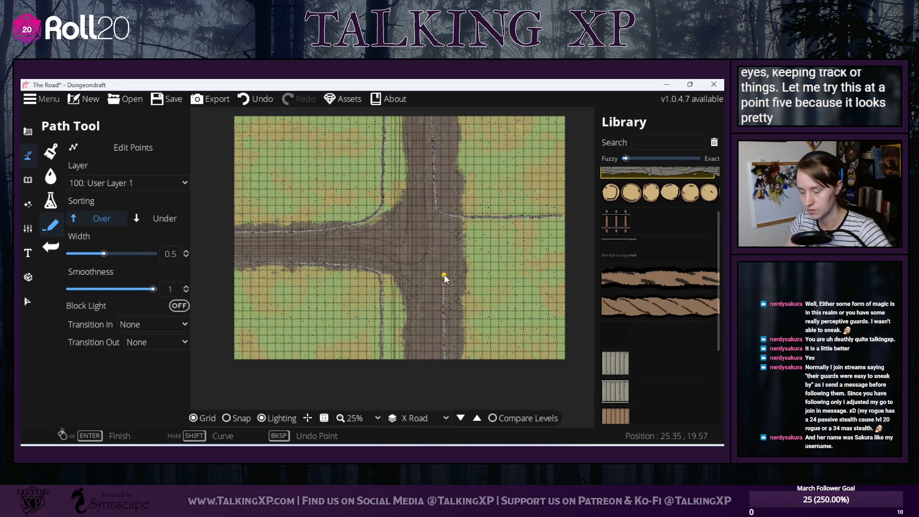
pyautogui.scroll(2, 445, 278)
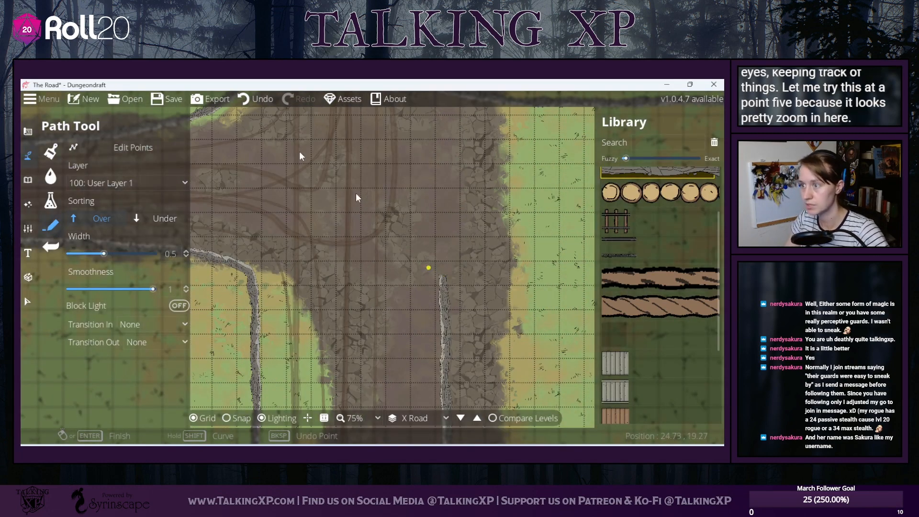
pyautogui.click(251, 103)
pyautogui.scroll(-3, 389, 205)
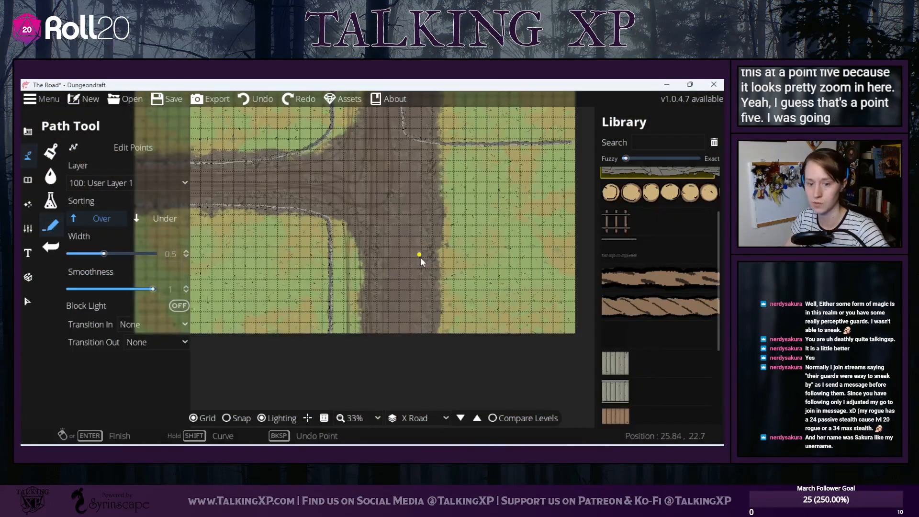
# - Draw a 0.5-wide stone ridge along the southern road and around the southeastern corner to the eastern map edge
pyautogui.moveTo(409, 251); pyautogui.dragTo(393, 257)
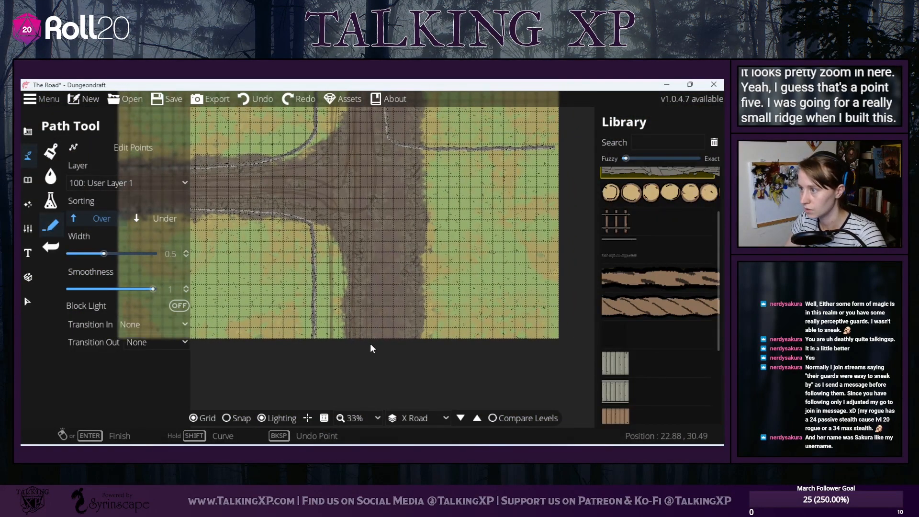
pyautogui.moveTo(378, 346)
pyautogui.mouseDown()
pyautogui.moveTo(377, 231)
pyautogui.moveTo(387, 216)
pyautogui.moveTo(568, 217)
pyautogui.mouseUp()
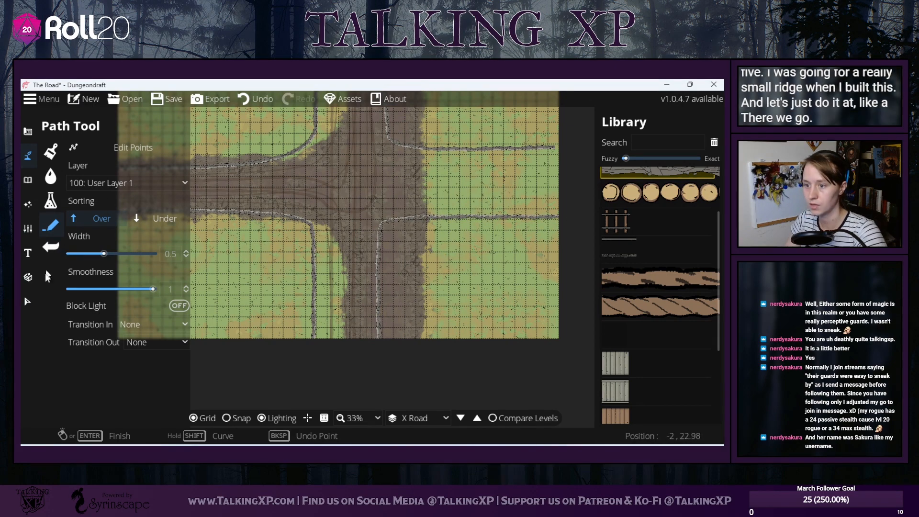
# - Shift the northeastern corner ridge slightly west to line up with the new southeastern ridge
pyautogui.click(29, 301)
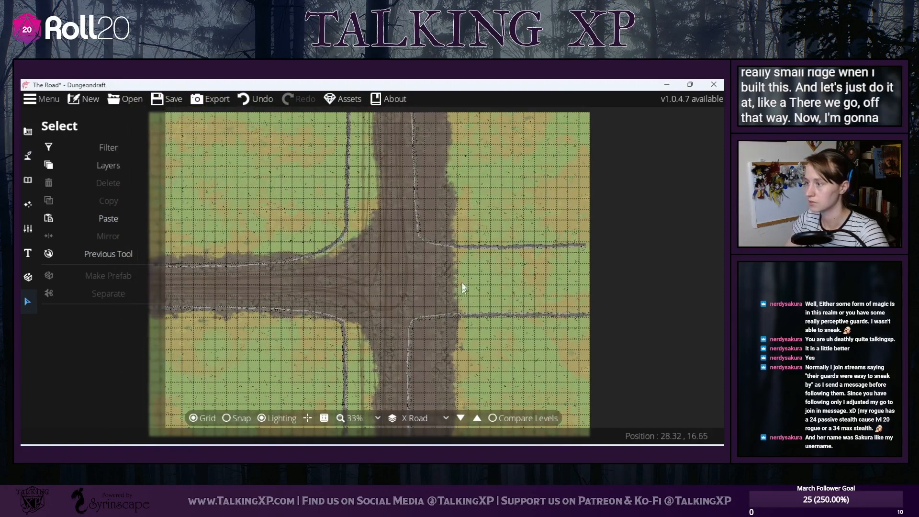
pyautogui.click(435, 243)
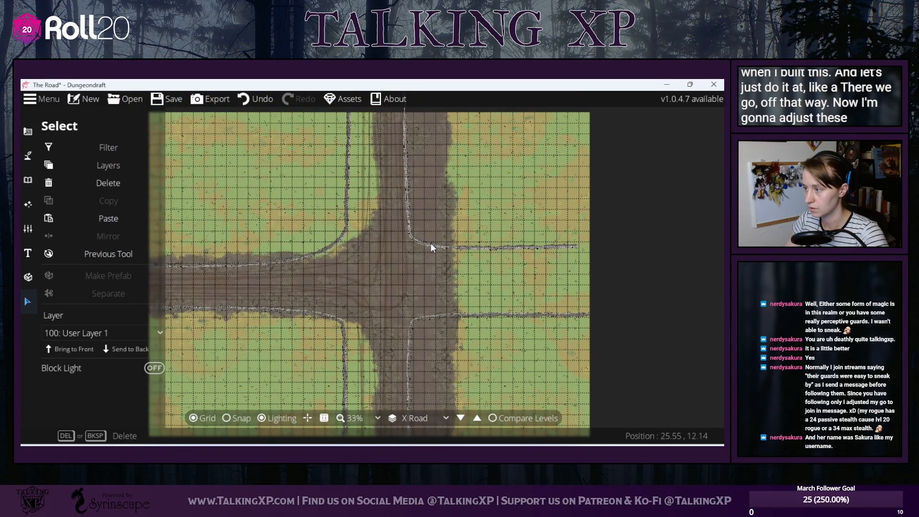
pyautogui.click(390, 248)
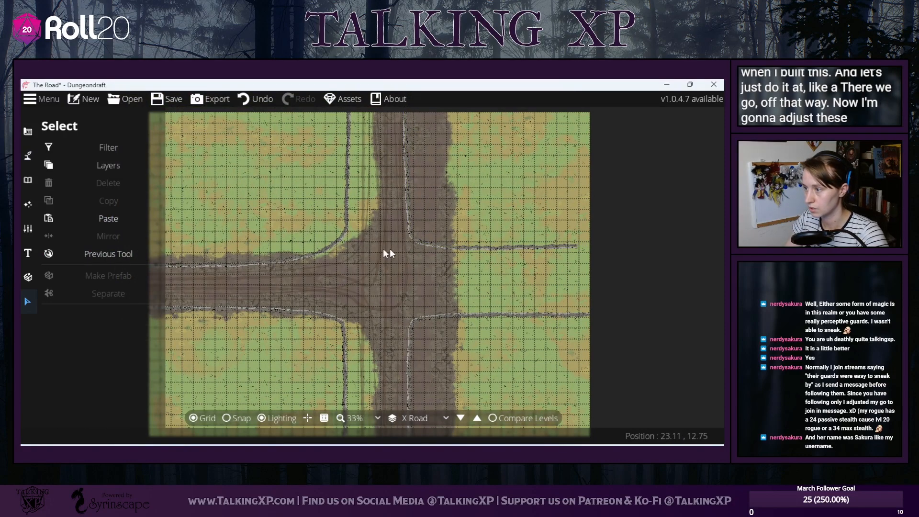
# - Move the curved wheel track between the western and northern roads east into the middle of the intersection
pyautogui.click(357, 246)
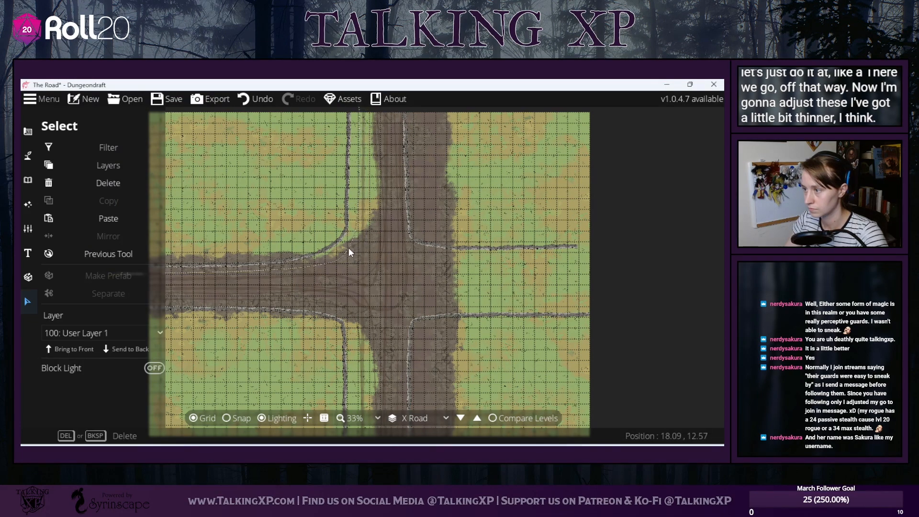
pyautogui.click(372, 261)
pyautogui.click(378, 261)
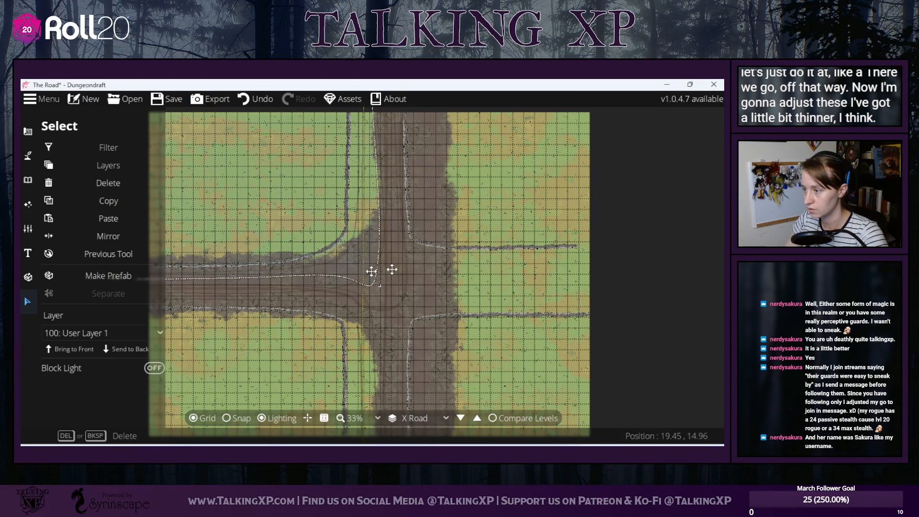
pyautogui.click(513, 216)
pyautogui.click(367, 273)
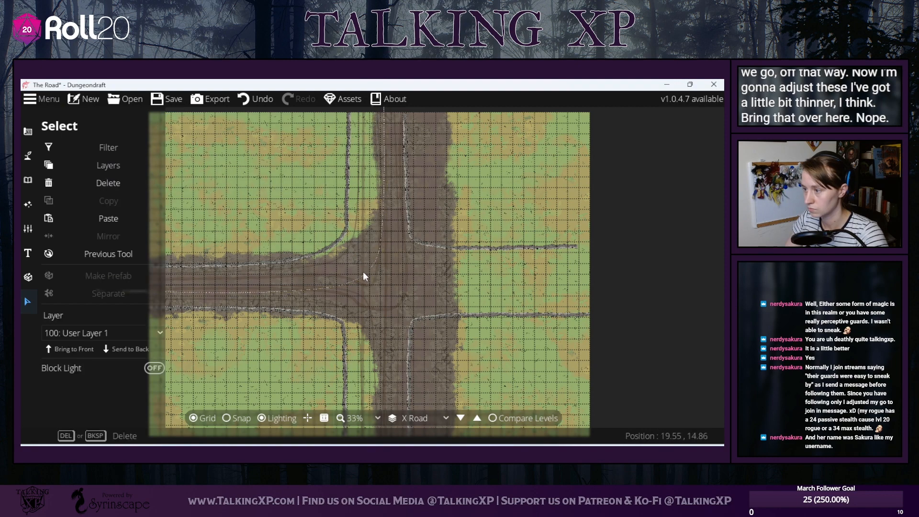
pyautogui.moveTo(355, 273); pyautogui.dragTo(407, 278)
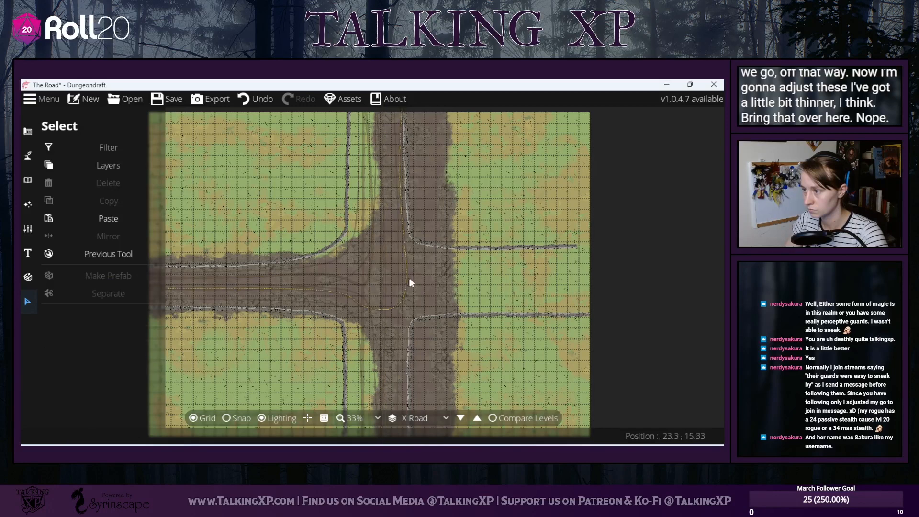
pyautogui.click(403, 280)
pyautogui.click(510, 302)
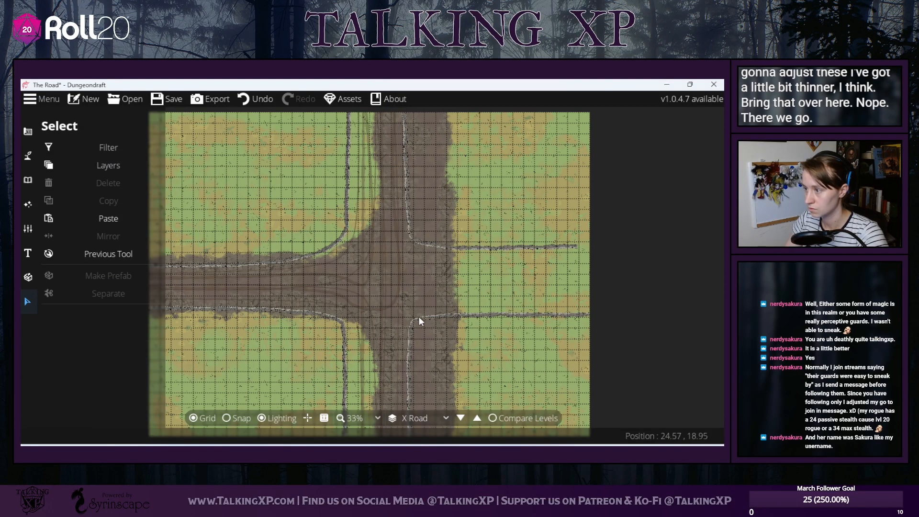
# - Nudge the southeastern corner ridge slightly west
pyautogui.moveTo(420, 318); pyautogui.dragTo(414, 318)
pyautogui.click(452, 290)
# - Paint Terrain Grass over the surplus dirt east of the northern and southern roads, enlarging the brush from size 5 to 12
pyautogui.moveTo(495, 199); pyautogui.dragTo(544, 168)
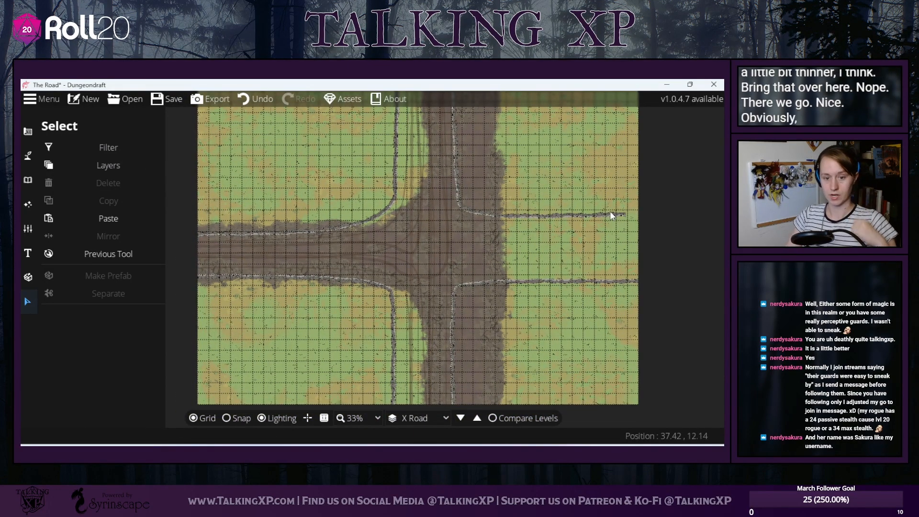
pyautogui.moveTo(452, 204); pyautogui.dragTo(453, 239)
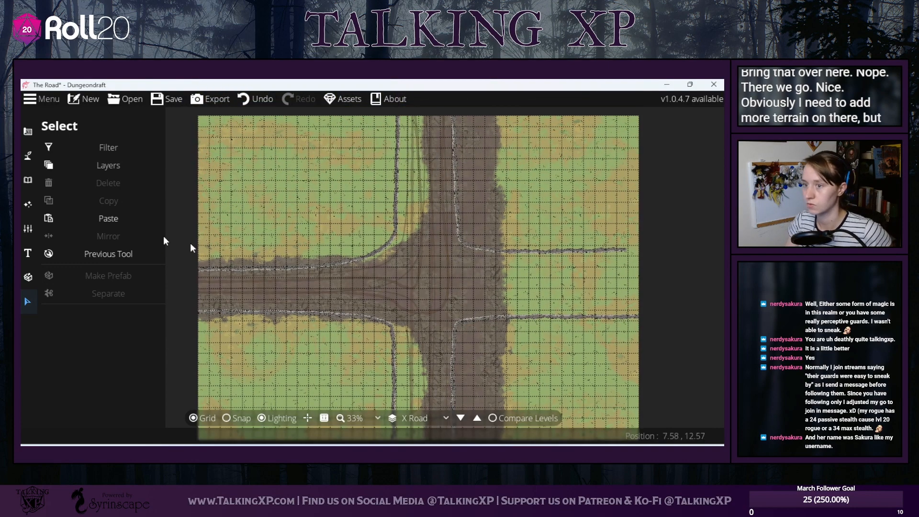
pyautogui.click(28, 156)
pyautogui.click(71, 152)
pyautogui.click(139, 287)
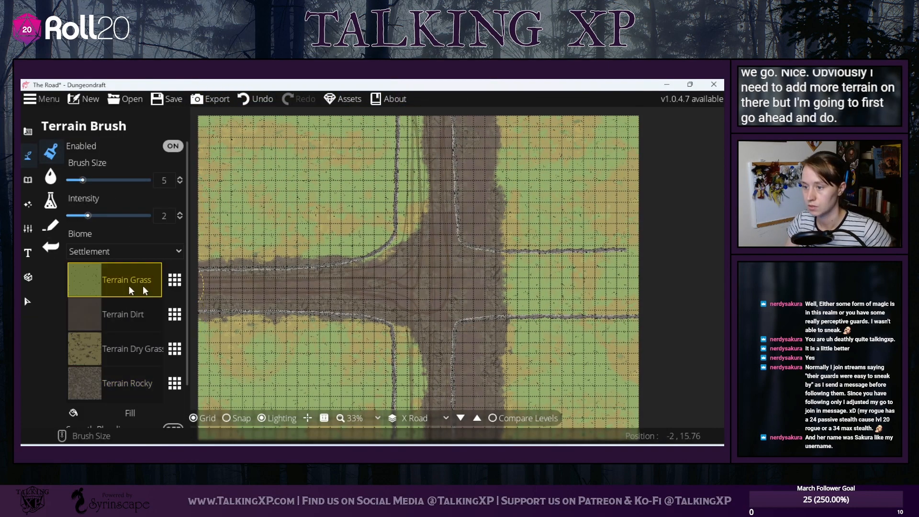
pyautogui.moveTo(482, 201); pyautogui.dragTo(483, 256)
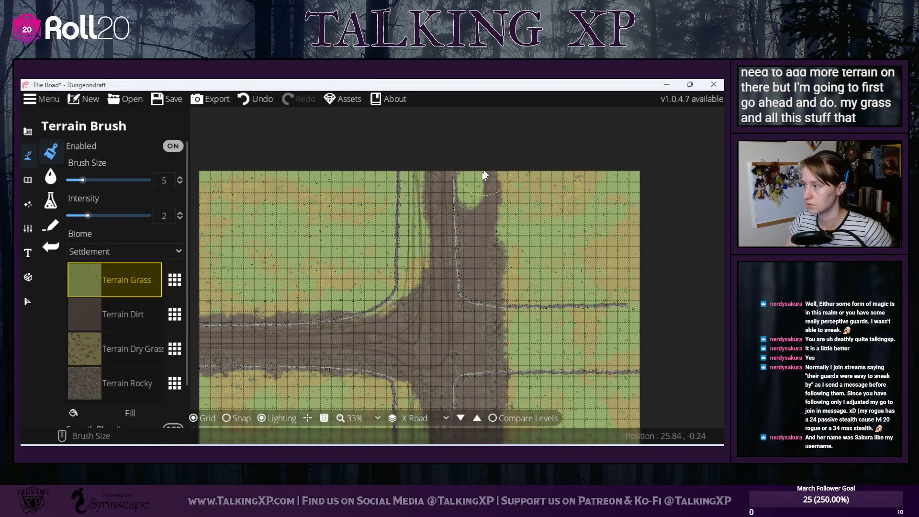
pyautogui.scroll(7, 156, 184)
pyautogui.moveTo(477, 176)
pyautogui.mouseDown()
pyautogui.moveTo(491, 193)
pyautogui.moveTo(481, 233)
pyautogui.moveTo(481, 368)
pyautogui.moveTo(490, 191)
pyautogui.moveTo(502, 235)
pyautogui.moveTo(486, 256)
pyautogui.mouseUp()
pyautogui.moveTo(477, 327)
pyautogui.mouseDown()
pyautogui.moveTo(476, 361)
pyautogui.moveTo(503, 263)
pyautogui.moveTo(510, 360)
pyautogui.moveTo(498, 277)
pyautogui.mouseUp()
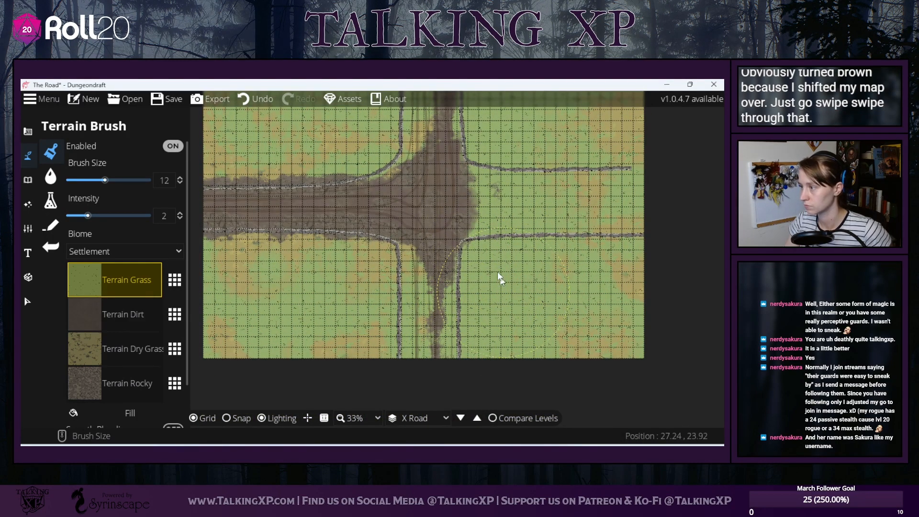
# - Dab Terrain Dry Grass patches over the newly painted eastern grass at brush size 12, and reduce the brush size to 4
pyautogui.click(129, 363)
pyautogui.moveTo(493, 337)
pyautogui.mouseDown()
pyautogui.moveTo(488, 298)
pyautogui.moveTo(483, 317)
pyautogui.moveTo(475, 297)
pyautogui.moveTo(458, 297)
pyautogui.moveTo(471, 275)
pyautogui.mouseUp()
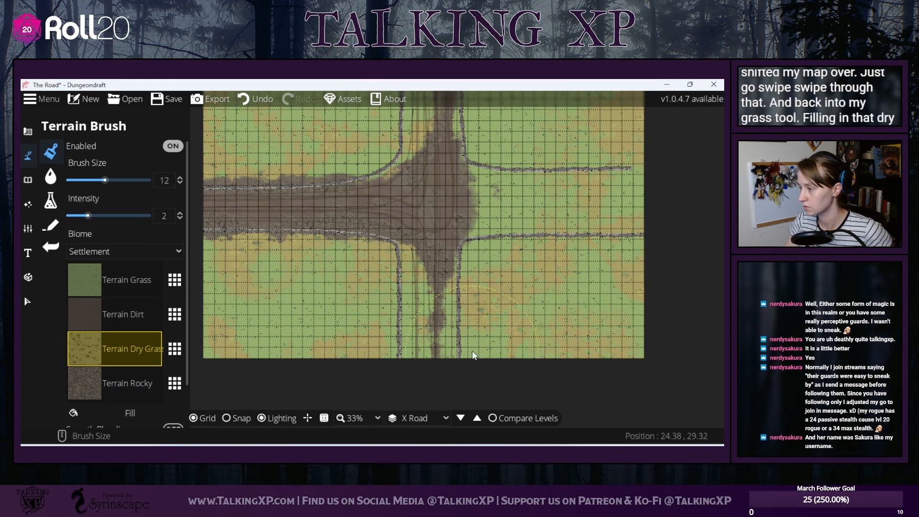
pyautogui.press('w')
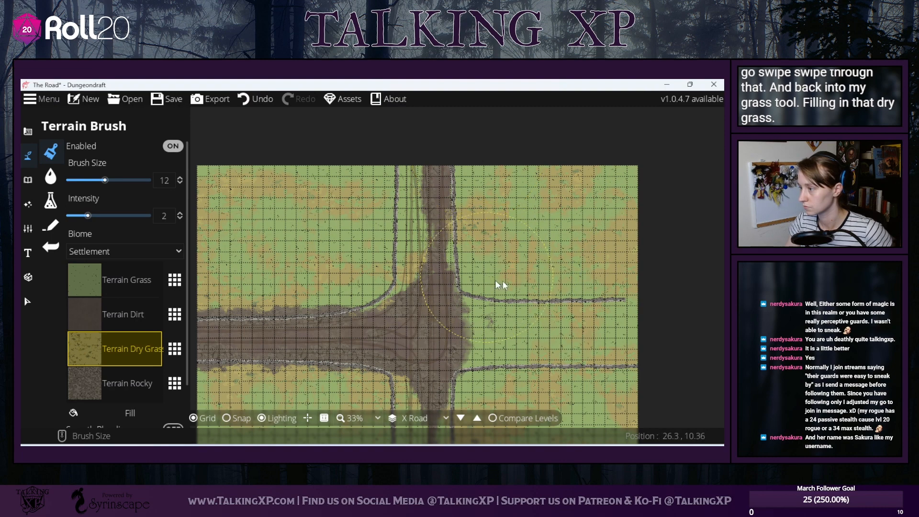
pyautogui.click(79, 180)
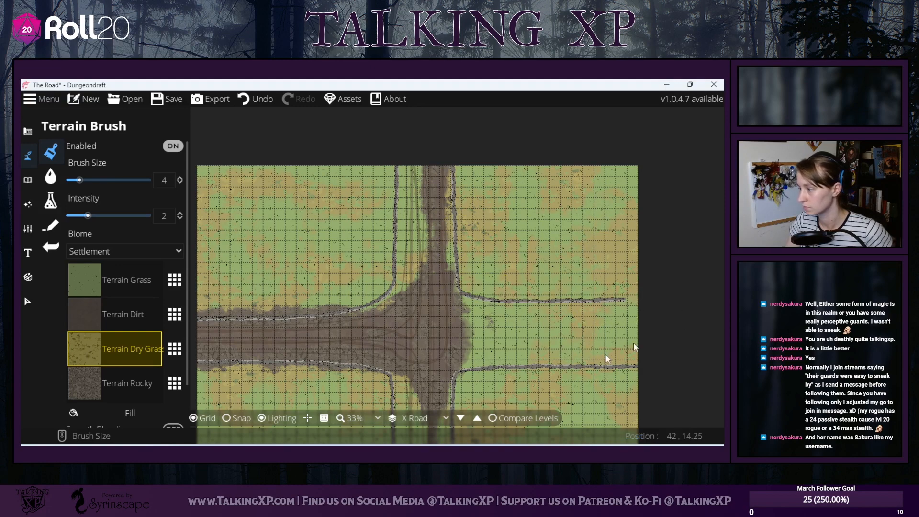
# - Paint Terrain Rocky at brush size 4 along the southwestern corner ridge down to the southern map edge
pyautogui.moveTo(606, 357); pyautogui.dragTo(592, 288)
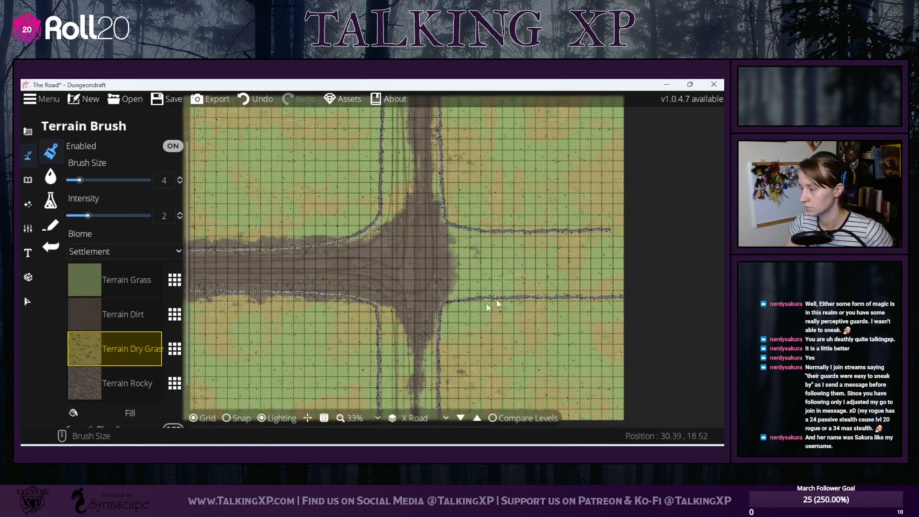
pyautogui.click(130, 308)
pyautogui.click(122, 384)
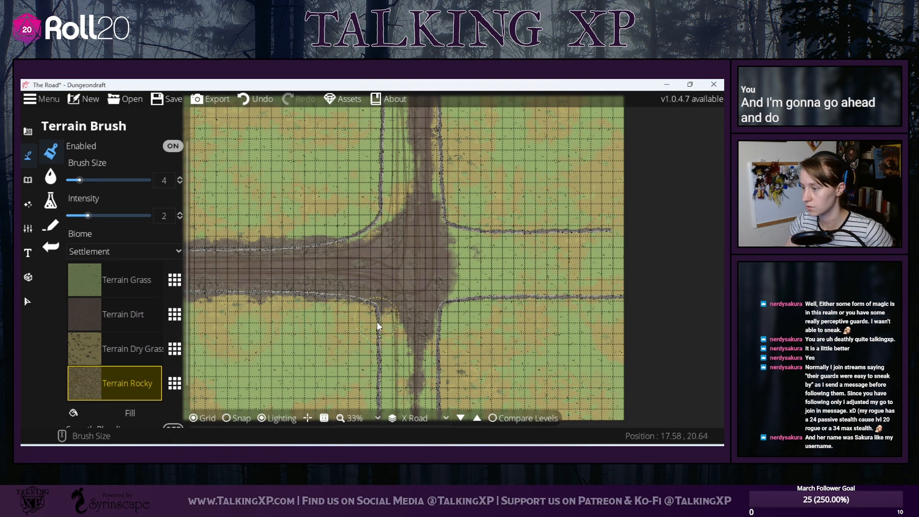
pyautogui.moveTo(379, 407)
pyautogui.mouseDown()
pyautogui.moveTo(373, 326)
pyautogui.moveTo(377, 392)
pyautogui.mouseUp()
pyautogui.moveTo(386, 330); pyautogui.dragTo(391, 295)
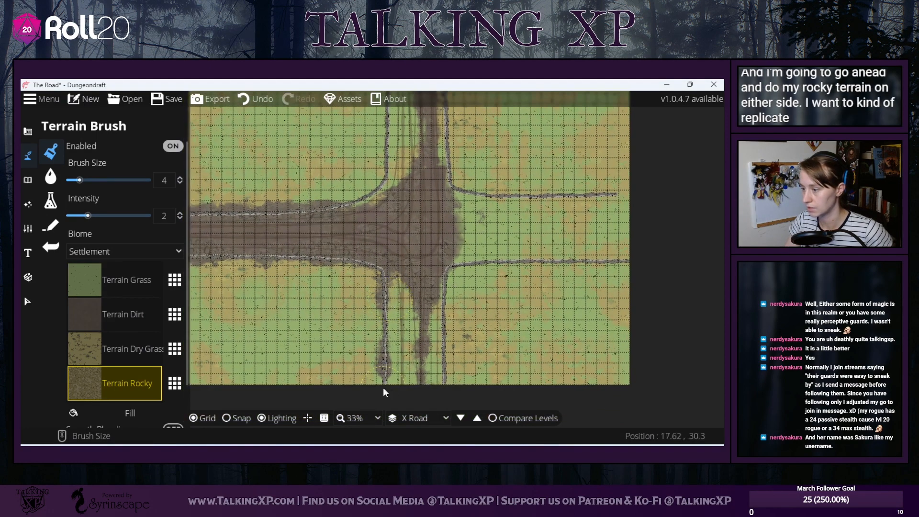
# - Paint Terrain Rocky along the northwestern corner ridge and along the northeastern corner ridge out to the eastern map edge
pyautogui.moveTo(374, 208); pyautogui.dragTo(343, 326)
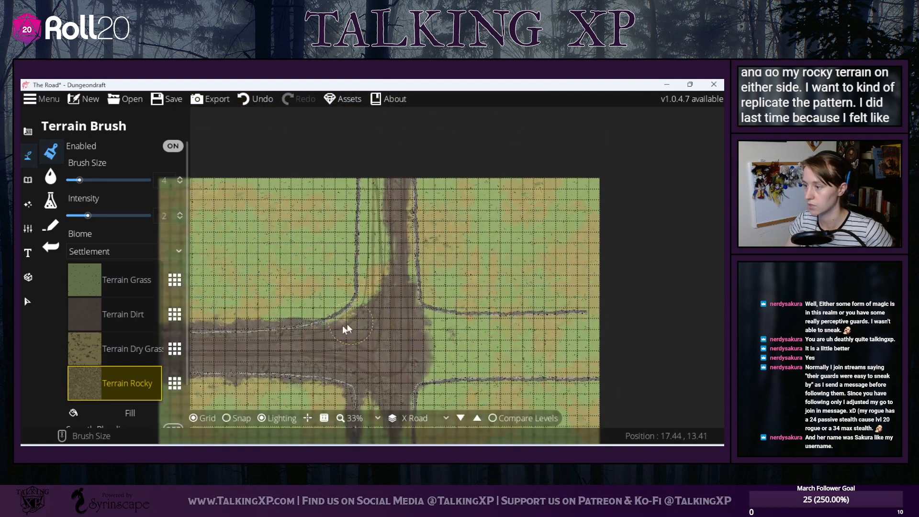
pyautogui.moveTo(360, 282)
pyautogui.mouseDown()
pyautogui.moveTo(367, 278)
pyautogui.moveTo(304, 331)
pyautogui.mouseUp()
pyautogui.moveTo(352, 300)
pyautogui.mouseDown()
pyautogui.moveTo(338, 314)
pyautogui.moveTo(358, 261)
pyautogui.mouseUp()
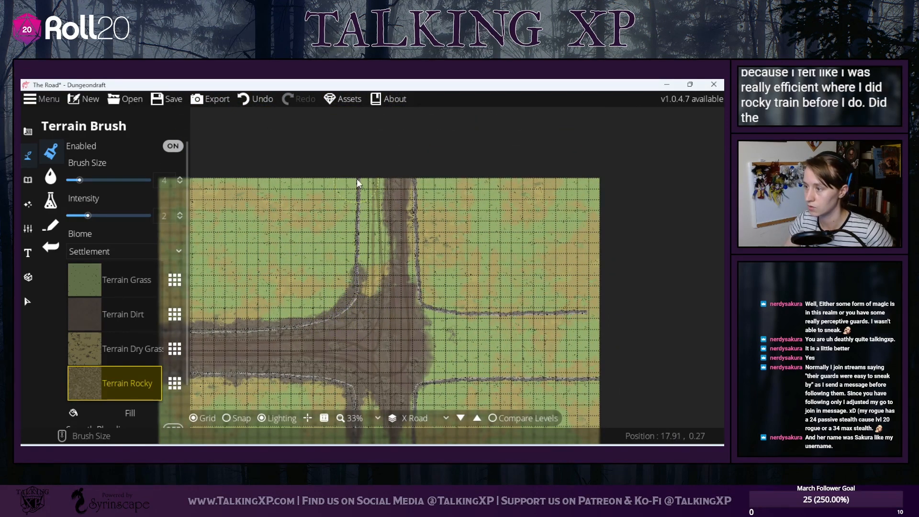
pyautogui.moveTo(360, 202)
pyautogui.mouseDown()
pyautogui.moveTo(357, 180)
pyautogui.moveTo(353, 273)
pyautogui.moveTo(355, 206)
pyautogui.mouseUp()
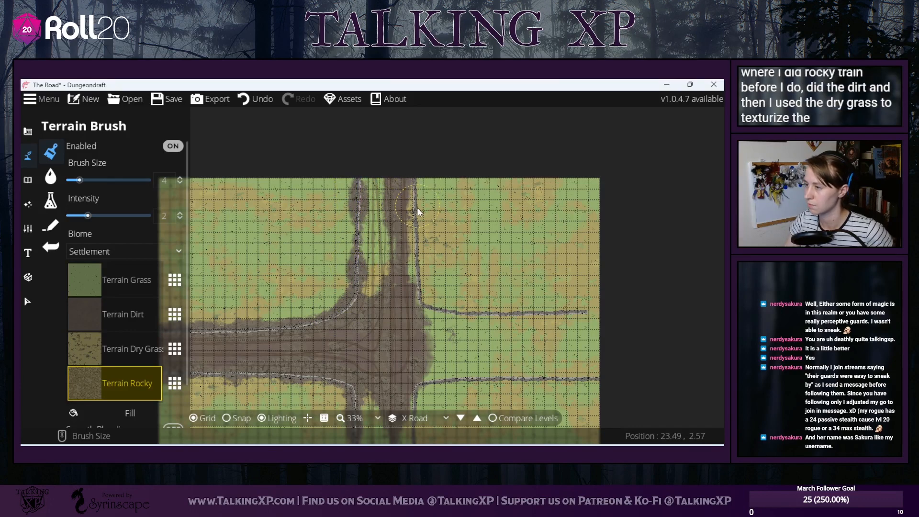
pyautogui.moveTo(417, 208)
pyautogui.mouseDown()
pyautogui.moveTo(415, 184)
pyautogui.moveTo(430, 295)
pyautogui.moveTo(422, 291)
pyautogui.moveTo(435, 306)
pyautogui.moveTo(525, 313)
pyautogui.mouseUp()
pyautogui.moveTo(601, 314); pyautogui.dragTo(568, 312)
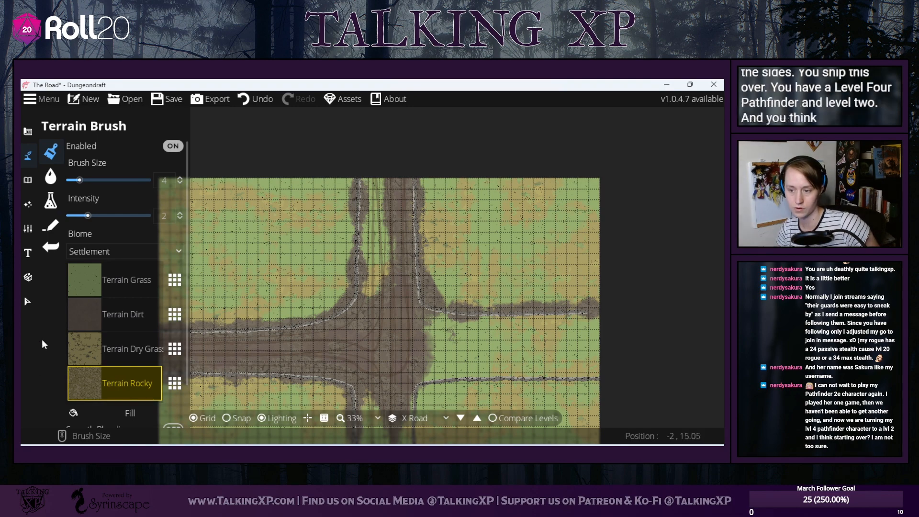
# - Edit the northeastern ridge's path points and extend its eastern end past the map edge
pyautogui.click(27, 301)
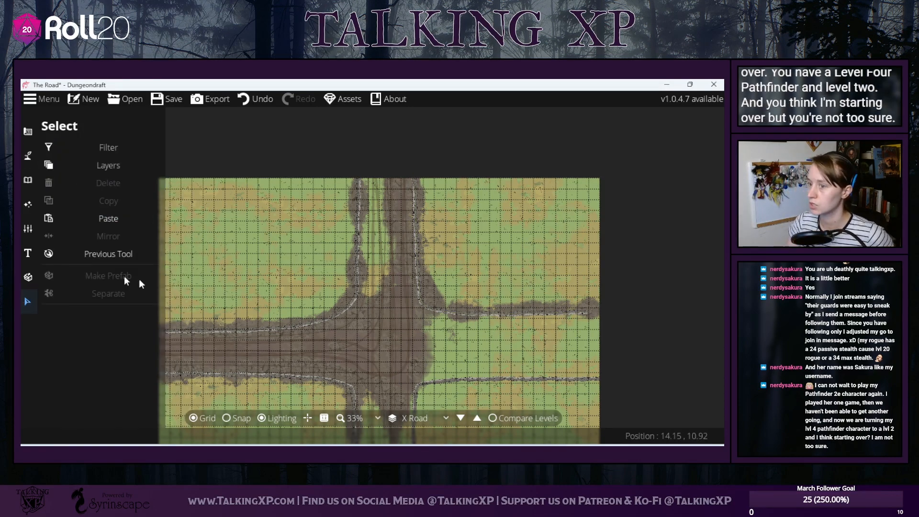
pyautogui.click(29, 132)
pyautogui.click(66, 155)
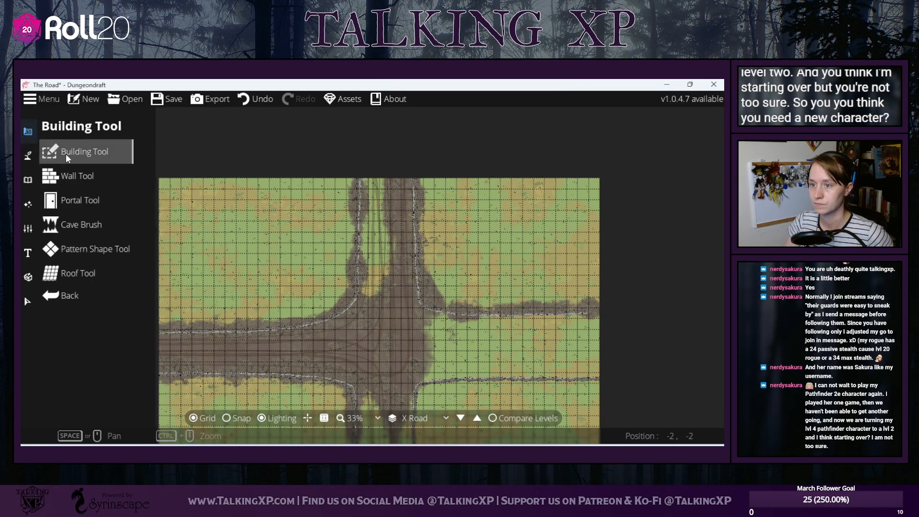
pyautogui.click(31, 155)
pyautogui.click(54, 170)
pyautogui.click(89, 226)
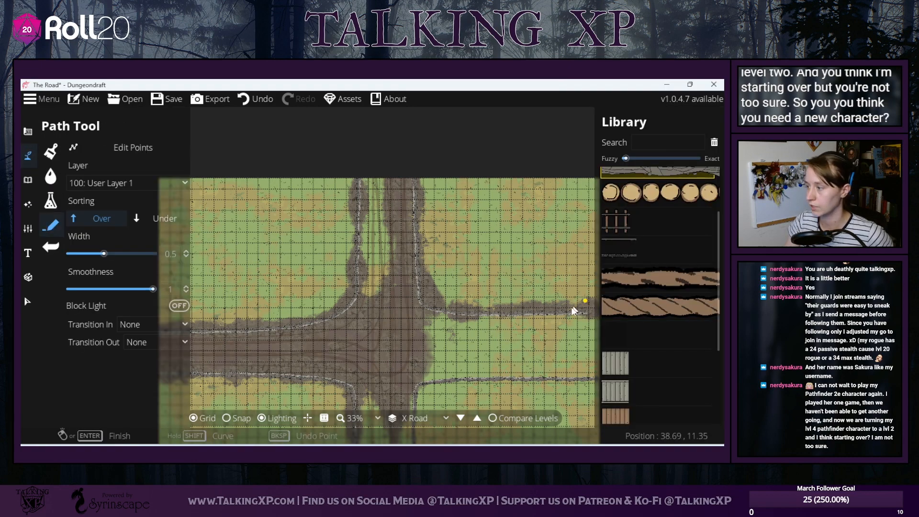
pyautogui.click(129, 148)
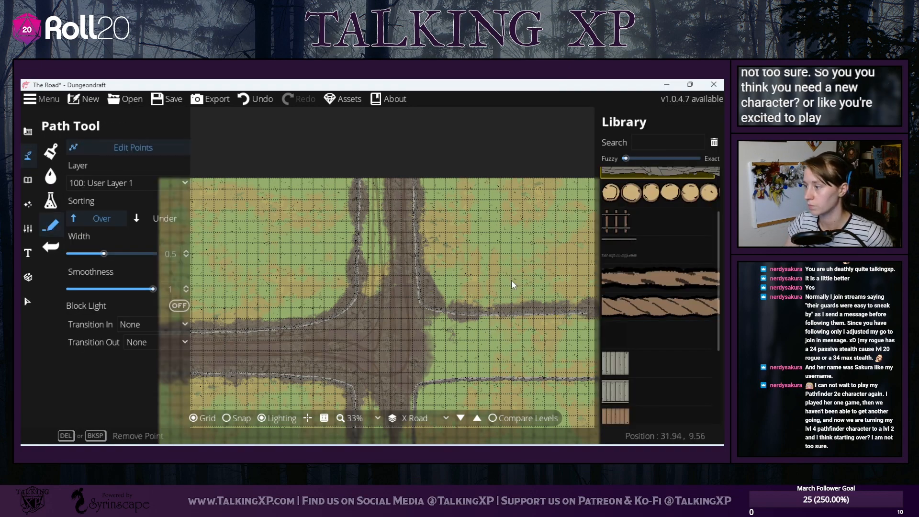
pyautogui.click(488, 318)
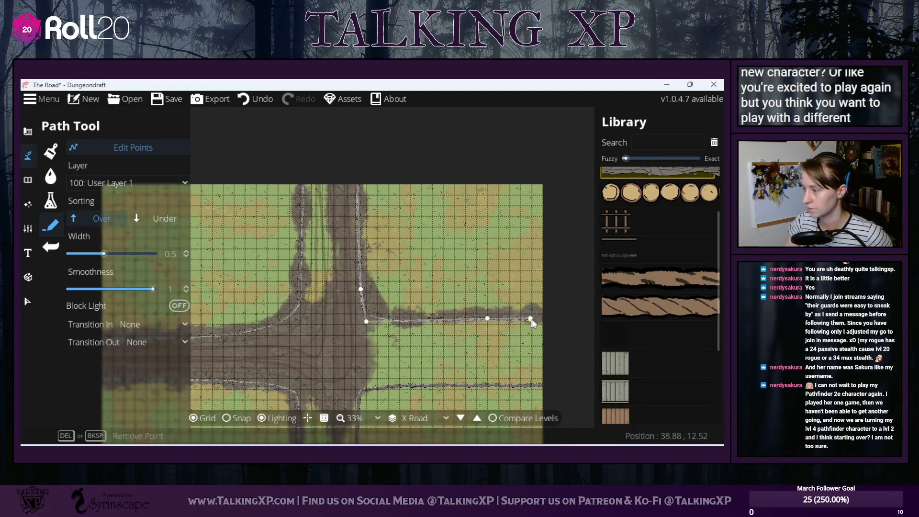
pyautogui.click(560, 318)
# - Move the southeastern ridge's corner and eastern end points slightly north to narrow the eastern road
pyautogui.click(436, 385)
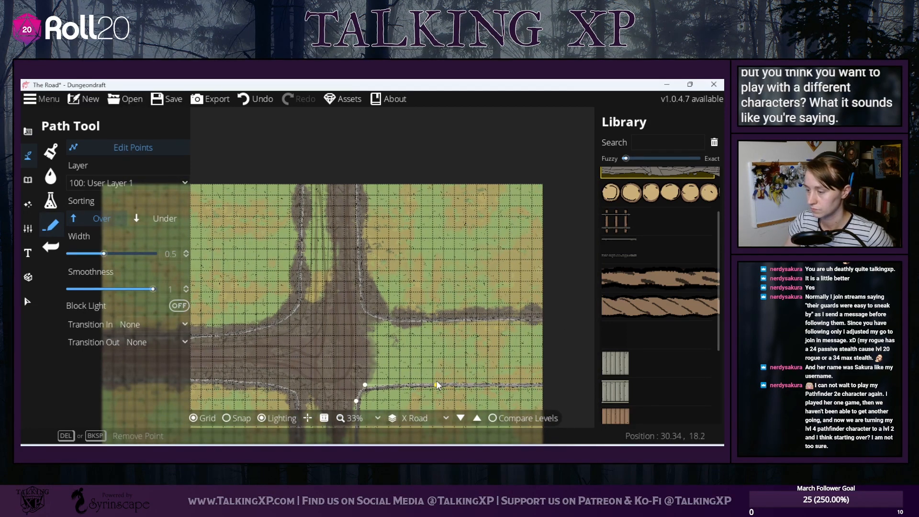
pyautogui.press('Delete')
pyautogui.moveTo(365, 384); pyautogui.dragTo(368, 377)
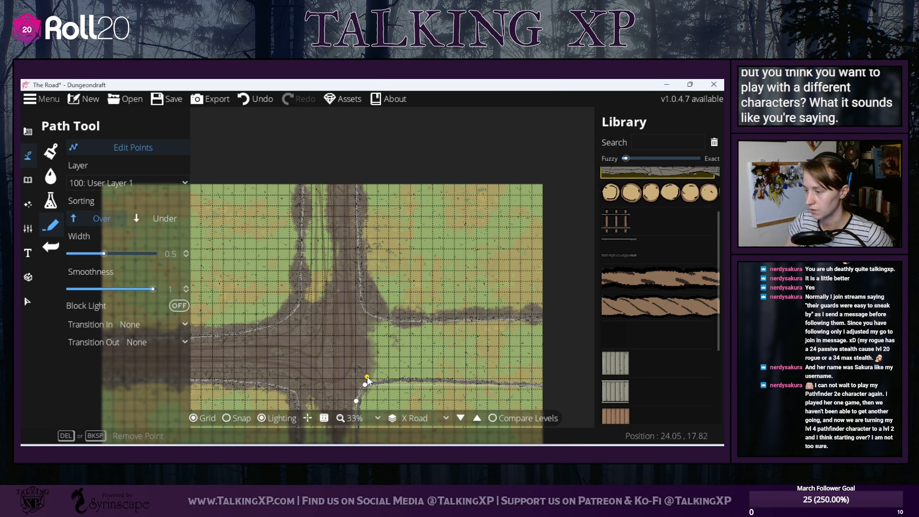
pyautogui.moveTo(544, 389); pyautogui.dragTo(551, 373)
# - Move the northeastern ridge's middle and corner points slightly south to narrow the eastern road from its northern side
pyautogui.click(381, 319)
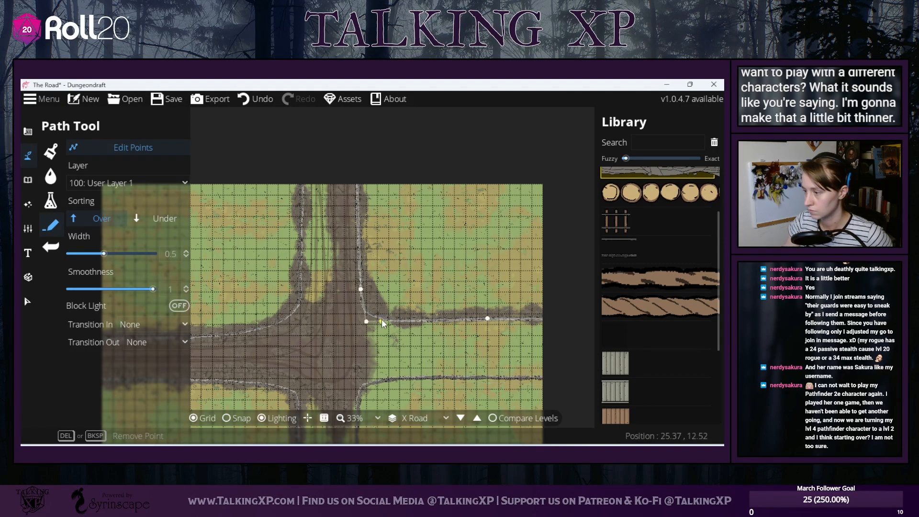
pyautogui.moveTo(488, 319); pyautogui.dragTo(489, 326)
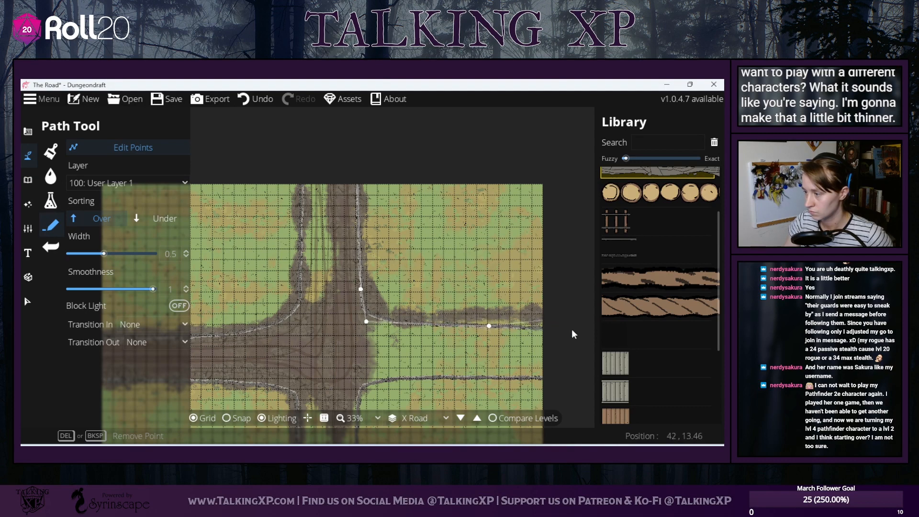
pyautogui.moveTo(370, 324); pyautogui.dragTo(369, 331)
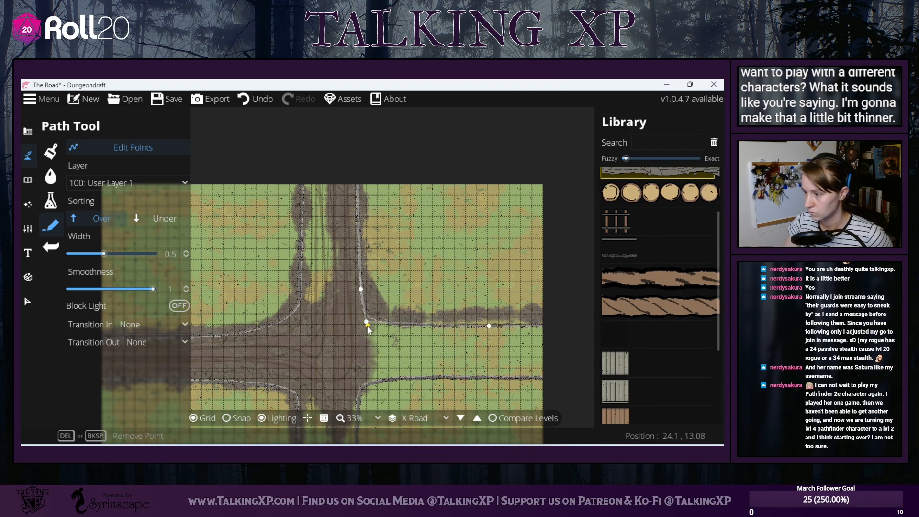
# - Move the northeastern ridge's corner and eastern points further south to narrow the eastern road
pyautogui.moveTo(489, 327); pyautogui.dragTo(493, 332)
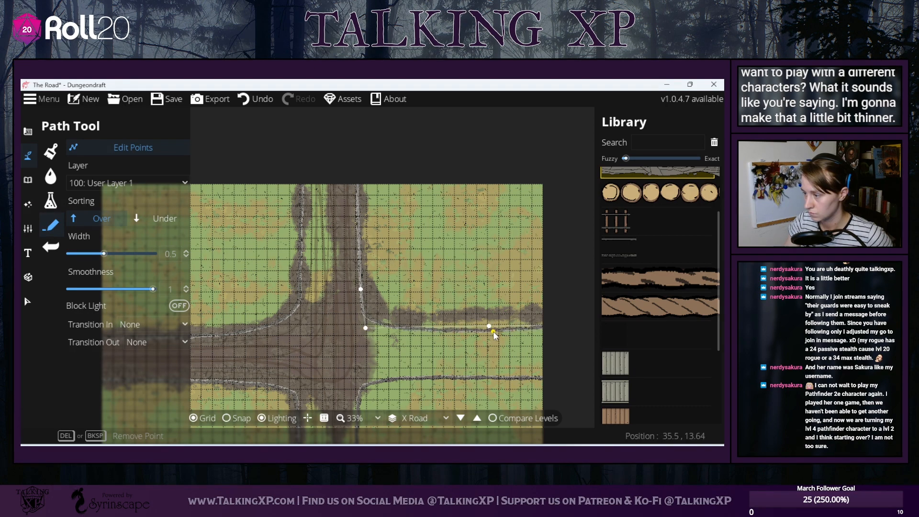
pyautogui.moveTo(565, 366); pyautogui.dragTo(600, 321)
pyautogui.moveTo(445, 371); pyautogui.dragTo(420, 339)
pyautogui.moveTo(405, 376); pyautogui.dragTo(436, 392)
pyautogui.moveTo(408, 258); pyautogui.dragTo(397, 229)
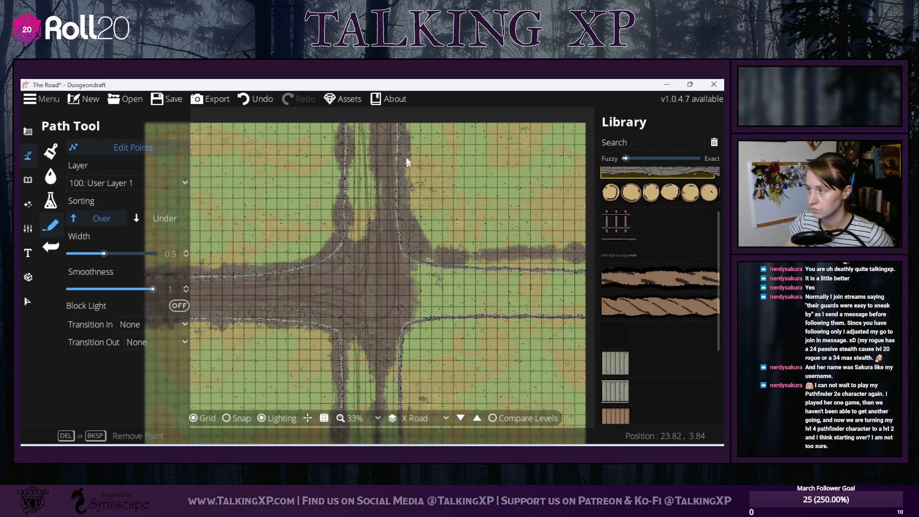
# - Paint Terrain Rocky along the southeastern ridge from the eastern map edge around the corner to the southern edge
pyautogui.moveTo(413, 322); pyautogui.dragTo(413, 209)
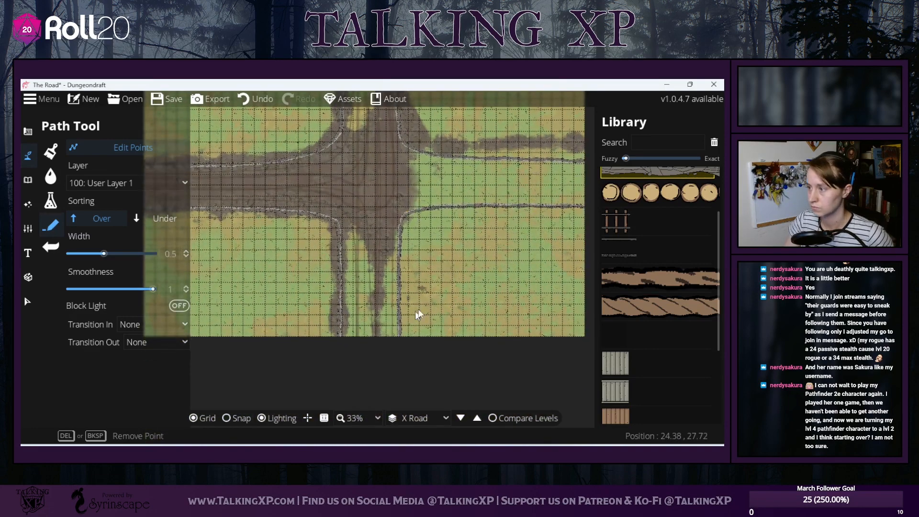
pyautogui.moveTo(452, 301); pyautogui.dragTo(430, 341)
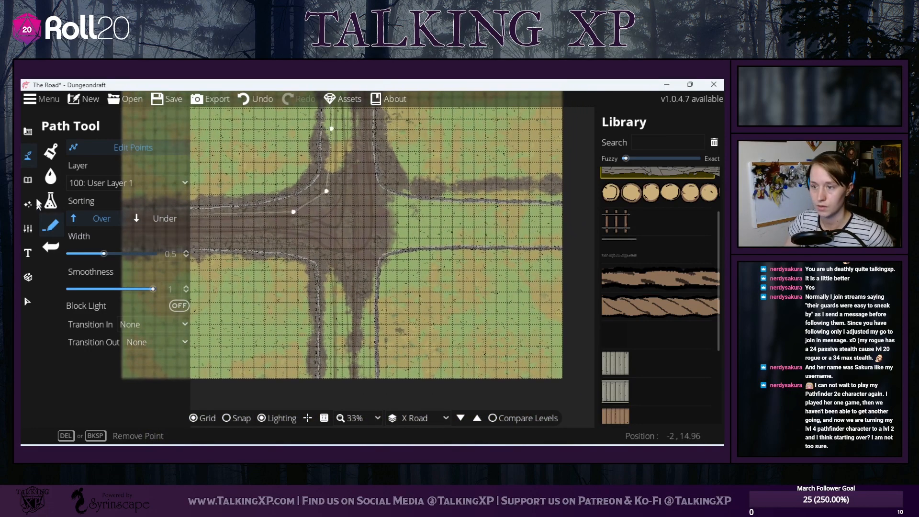
pyautogui.click(50, 151)
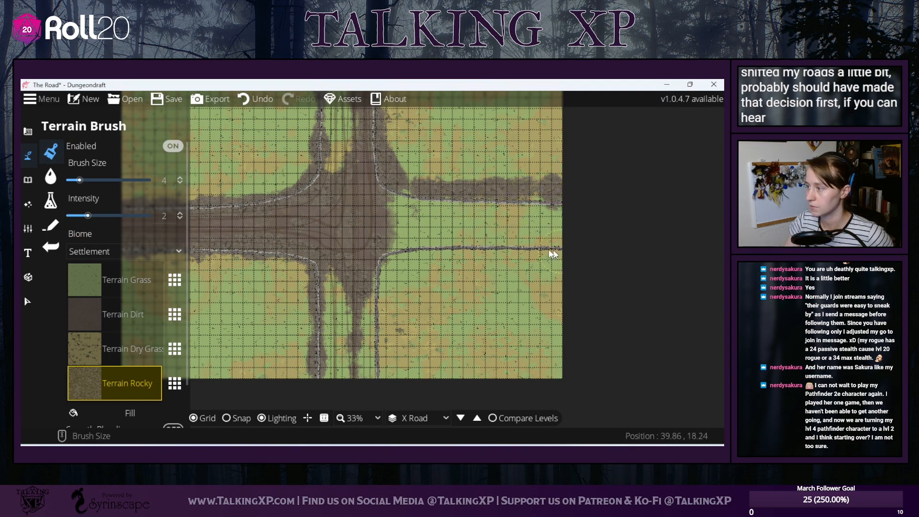
pyautogui.moveTo(562, 250)
pyautogui.mouseDown()
pyautogui.moveTo(401, 256)
pyautogui.moveTo(421, 250)
pyautogui.moveTo(403, 257)
pyautogui.moveTo(385, 280)
pyautogui.moveTo(377, 368)
pyautogui.mouseUp()
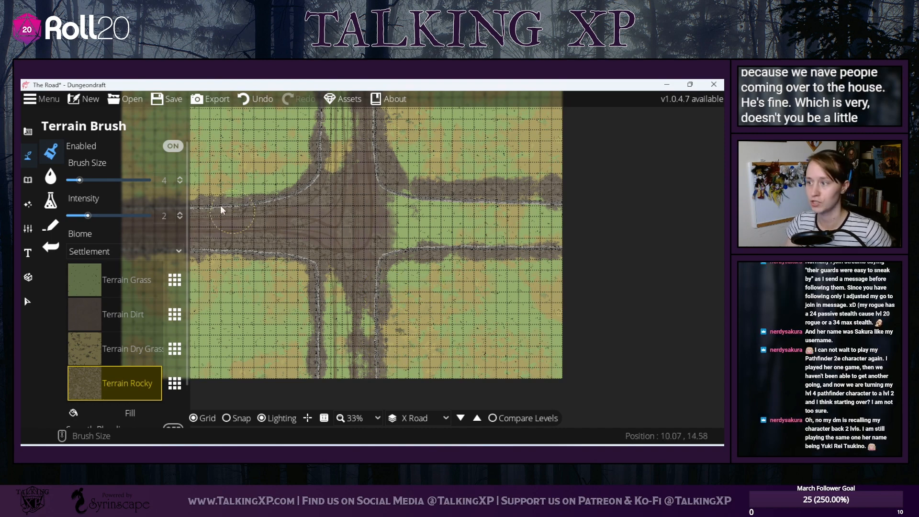
# - Paint Terrain Dirt with a size 7 brush over the remaining grass on the northern, eastern and southern road arms
pyautogui.click(113, 349)
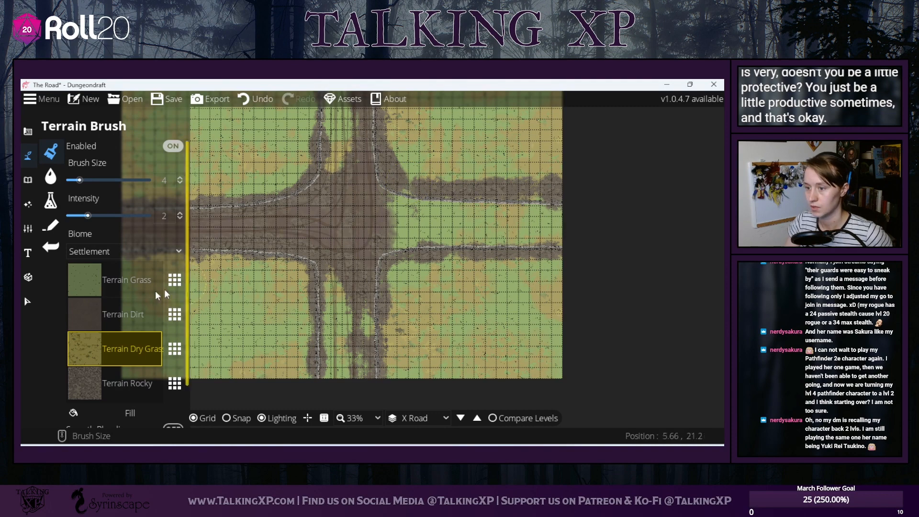
pyautogui.click(125, 314)
pyautogui.moveTo(339, 163)
pyautogui.mouseDown()
pyautogui.moveTo(348, 144)
pyautogui.moveTo(351, 172)
pyautogui.moveTo(323, 234)
pyautogui.mouseUp()
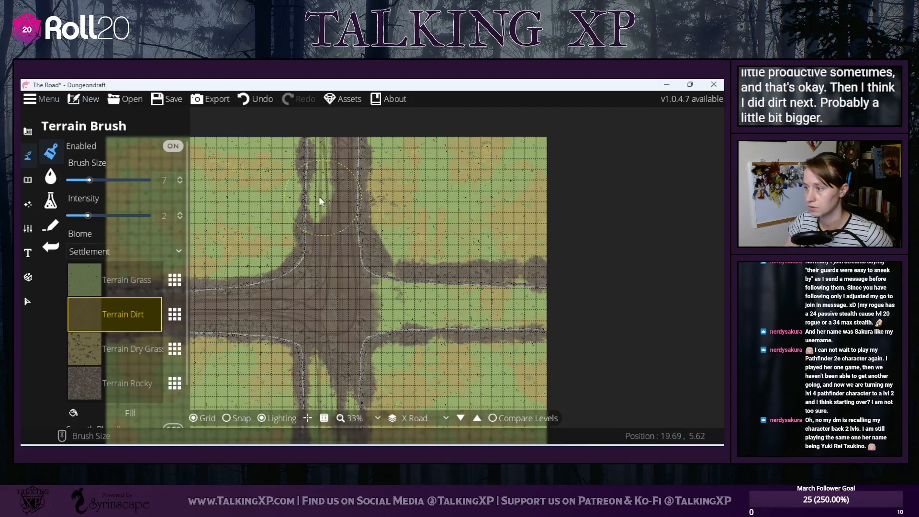
pyautogui.moveTo(315, 189)
pyautogui.mouseDown()
pyautogui.moveTo(317, 139)
pyautogui.moveTo(344, 144)
pyautogui.mouseUp()
pyautogui.moveTo(378, 268)
pyautogui.mouseDown()
pyautogui.moveTo(388, 303)
pyautogui.moveTo(370, 297)
pyautogui.moveTo(403, 292)
pyautogui.moveTo(379, 297)
pyautogui.moveTo(407, 333)
pyautogui.moveTo(474, 311)
pyautogui.moveTo(417, 299)
pyautogui.moveTo(581, 314)
pyautogui.moveTo(414, 307)
pyautogui.moveTo(423, 295)
pyautogui.moveTo(531, 302)
pyautogui.moveTo(466, 307)
pyautogui.mouseUp()
pyautogui.moveTo(368, 290); pyautogui.dragTo(411, 203)
pyautogui.moveTo(369, 236)
pyautogui.mouseDown()
pyautogui.moveTo(369, 270)
pyautogui.moveTo(373, 245)
pyautogui.mouseUp()
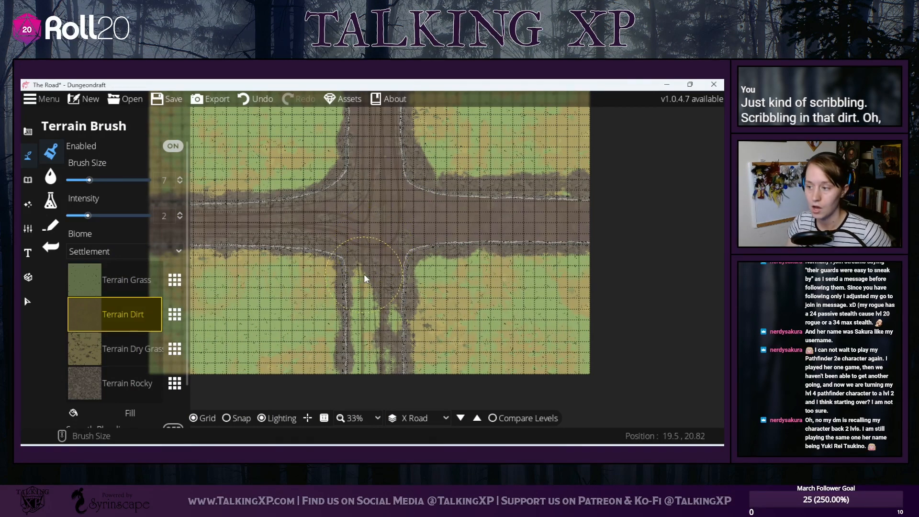
pyautogui.moveTo(368, 272)
pyautogui.mouseDown()
pyautogui.moveTo(374, 208)
pyautogui.moveTo(373, 251)
pyautogui.moveTo(365, 214)
pyautogui.moveTo(377, 275)
pyautogui.moveTo(371, 241)
pyautogui.moveTo(371, 306)
pyautogui.moveTo(387, 259)
pyautogui.moveTo(395, 277)
pyautogui.mouseUp()
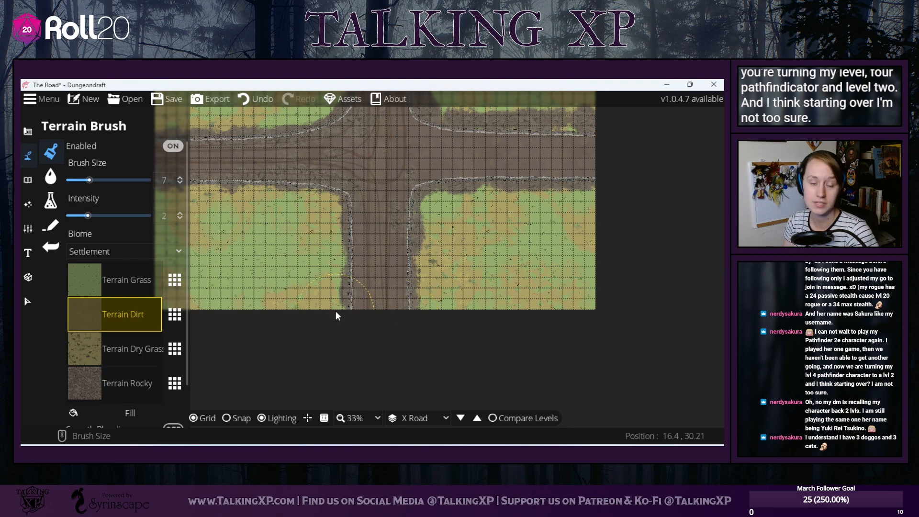
pyautogui.moveTo(383, 171); pyautogui.dragTo(402, 250)
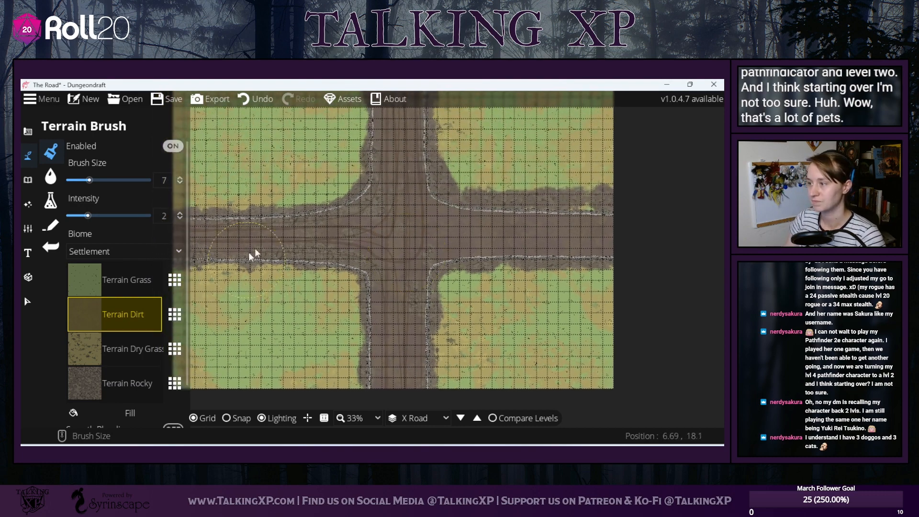
# - Dab Terrain Rocky patches over the dirt road surface on the eastern arm and the centre of the intersection
pyautogui.click(128, 381)
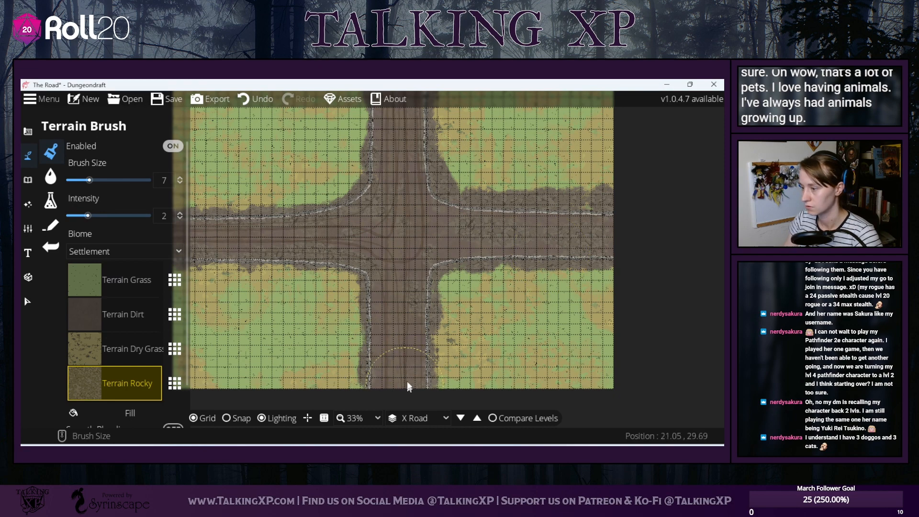
pyautogui.moveTo(402, 227); pyautogui.dragTo(407, 318)
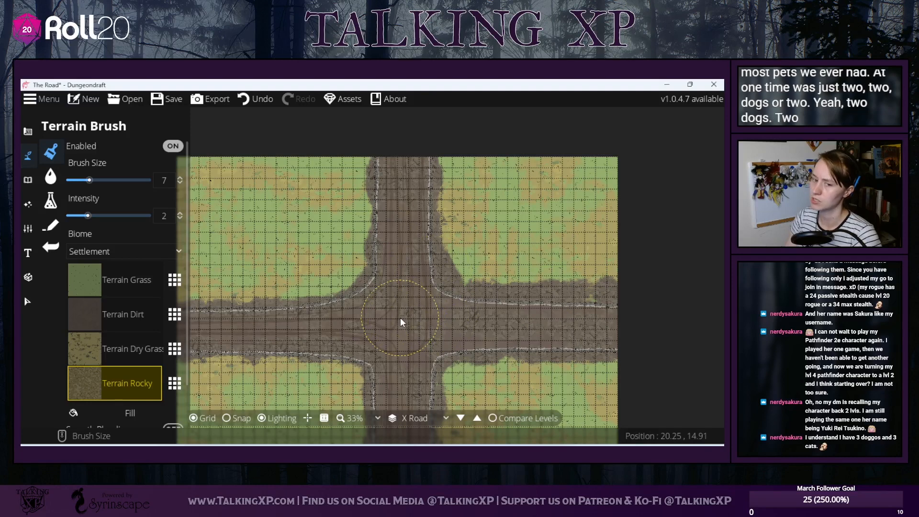
pyautogui.moveTo(414, 307); pyautogui.dragTo(450, 222)
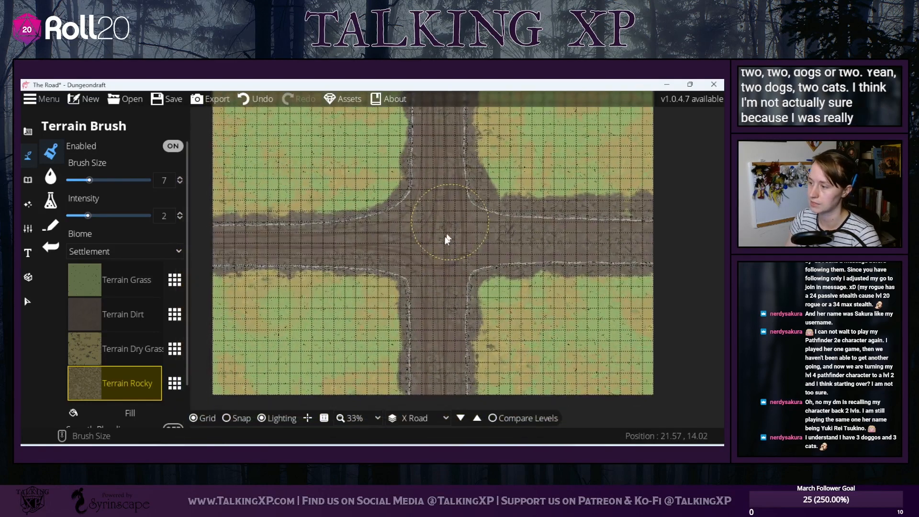
# - Paint Terrain Dry Grass with a size 3 brush over the excess rocky ground north of the eastern arm's northern ridge
pyautogui.click(136, 312)
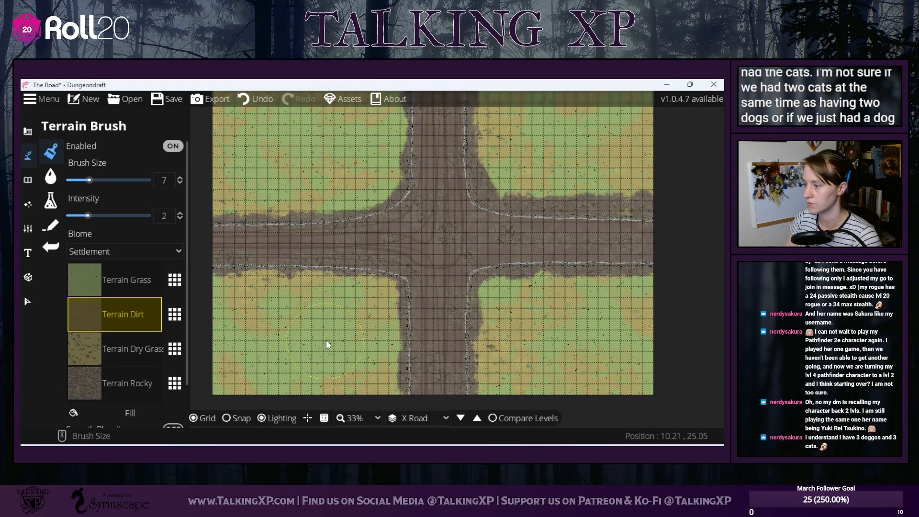
pyautogui.click(131, 350)
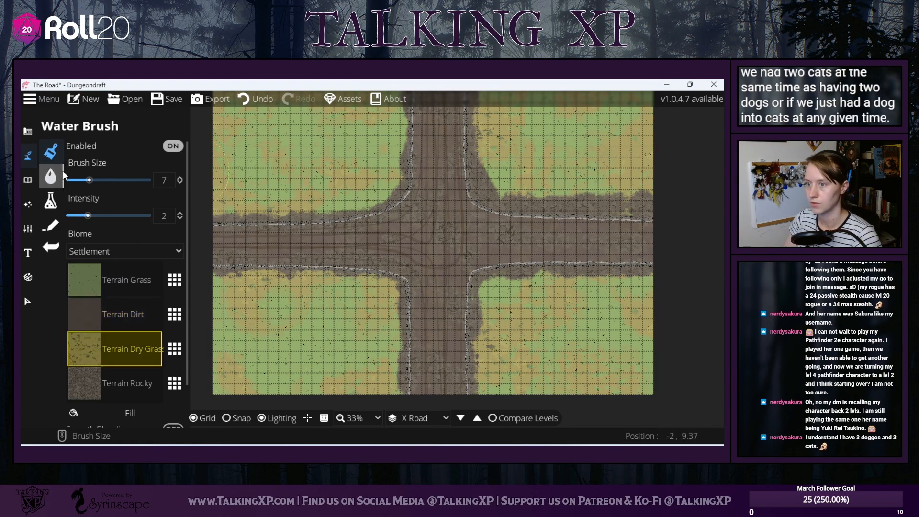
pyautogui.moveTo(89, 180); pyautogui.dragTo(76, 181)
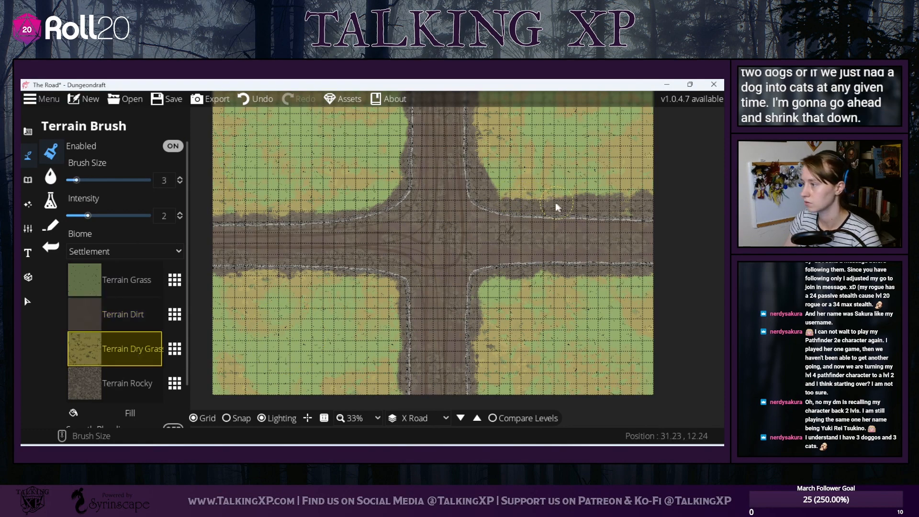
pyautogui.moveTo(614, 210); pyautogui.dragTo(581, 207)
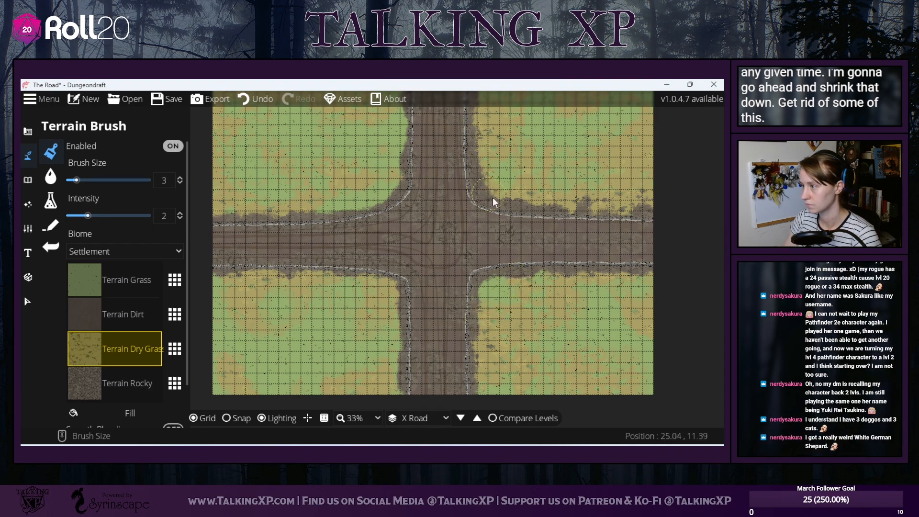
pyautogui.click(116, 287)
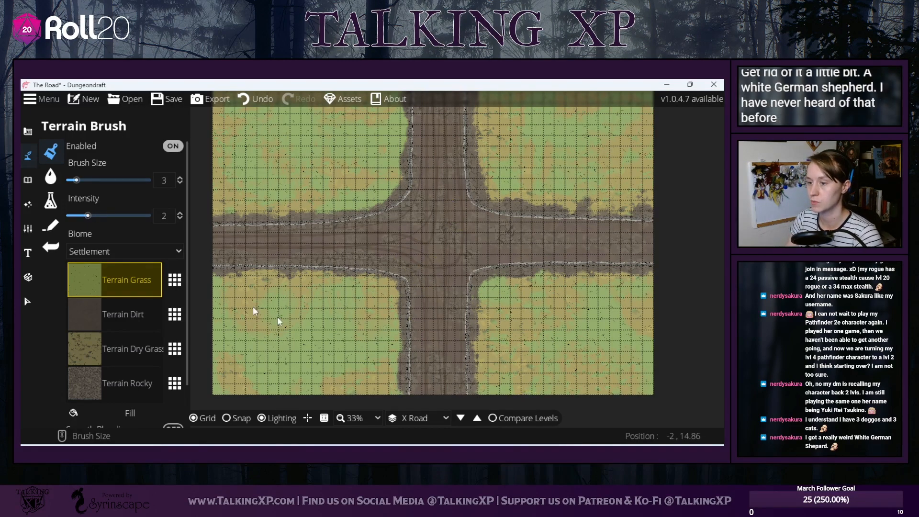
pyautogui.moveTo(539, 320)
pyautogui.mouseDown()
pyautogui.moveTo(533, 350)
pyautogui.moveTo(533, 304)
pyautogui.mouseUp()
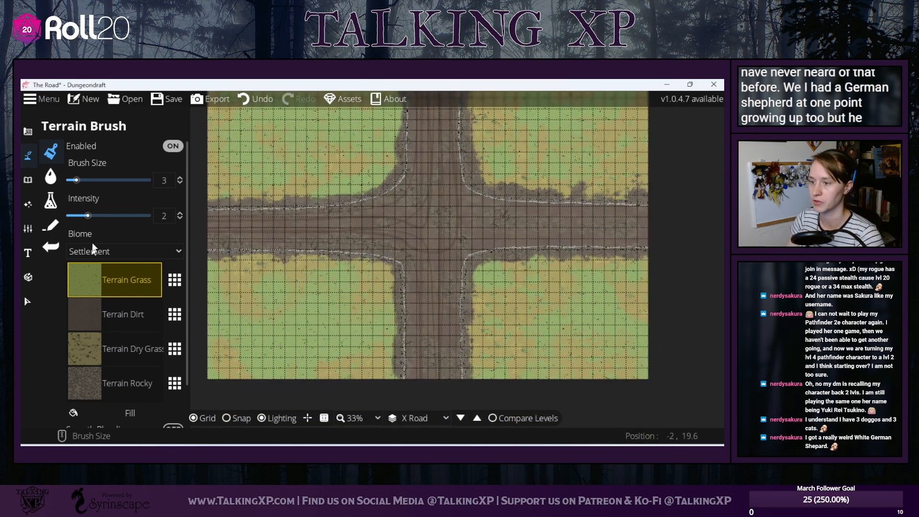
# - Draw a faint dirt-track path with width 0.5 across the intersection from the eastern map edge to the western edge
pyautogui.click(54, 230)
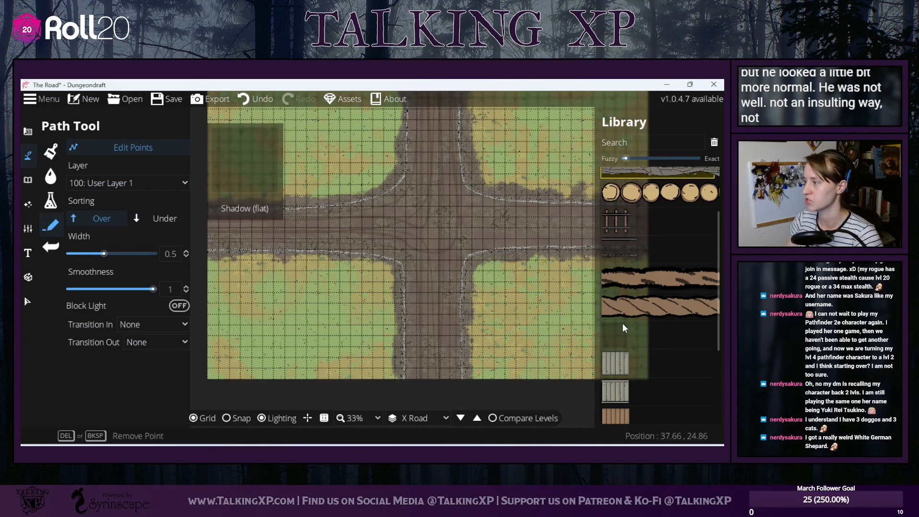
pyautogui.scroll(-3, 625, 336)
pyautogui.click(659, 349)
pyautogui.press('Right')
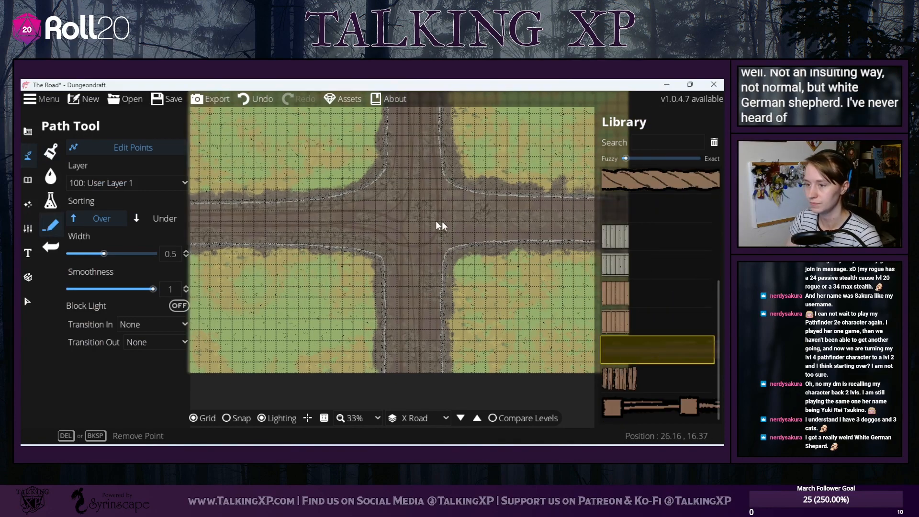
pyautogui.press('Escape')
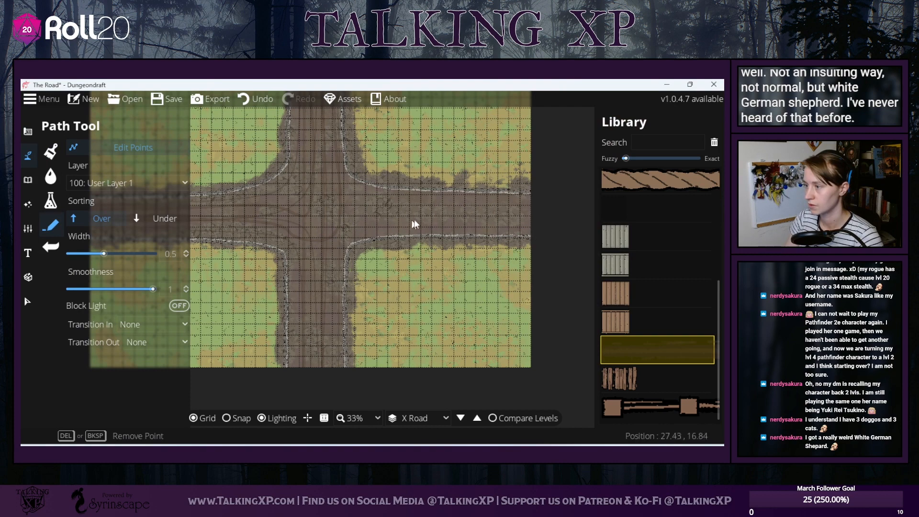
pyautogui.click(135, 147)
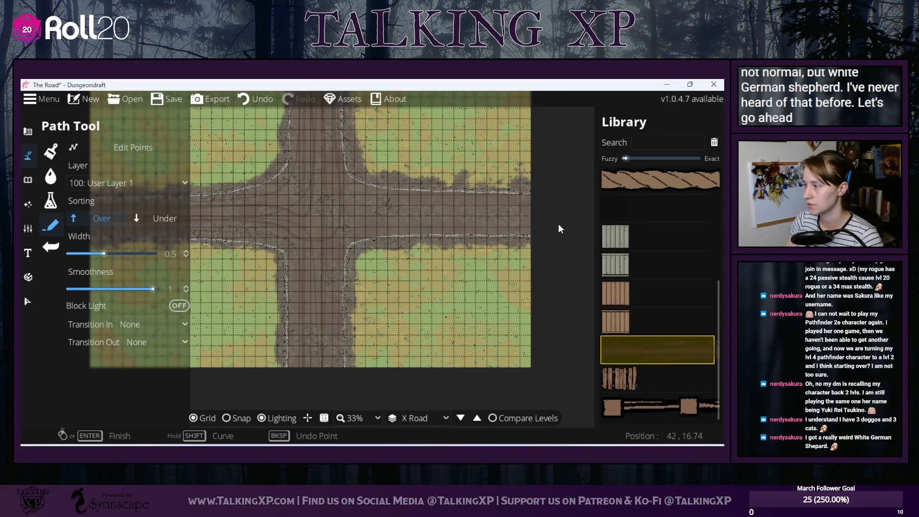
pyautogui.click(316, 229)
pyautogui.press('Left')
pyautogui.press('Down')
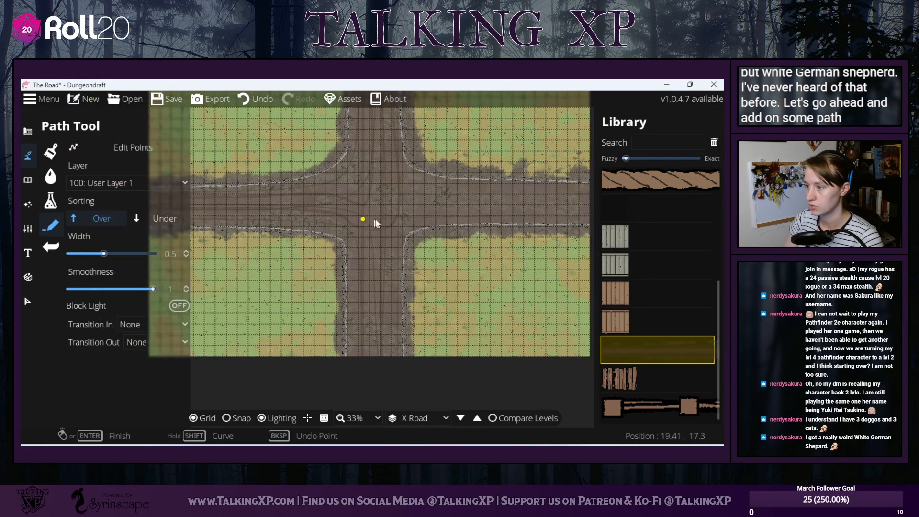
pyautogui.moveTo(205, 215); pyautogui.dragTo(271, 209)
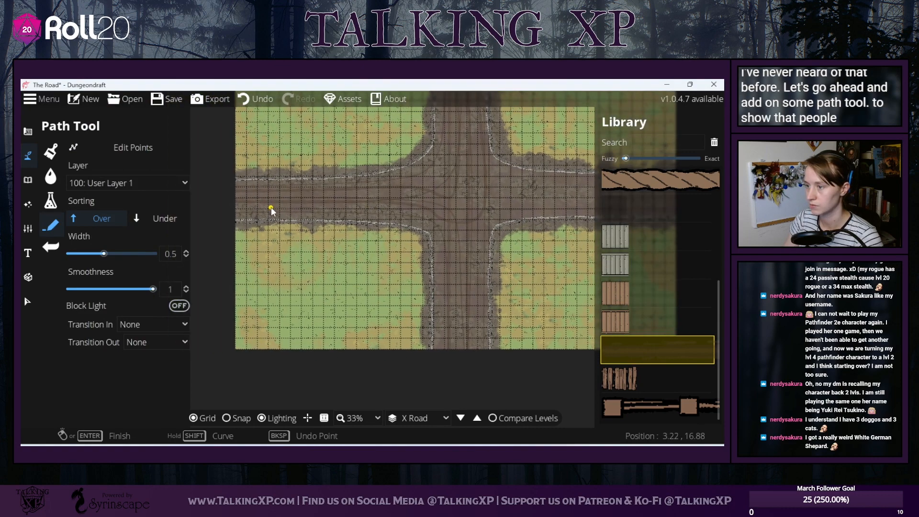
pyautogui.moveTo(458, 214); pyautogui.dragTo(251, 223)
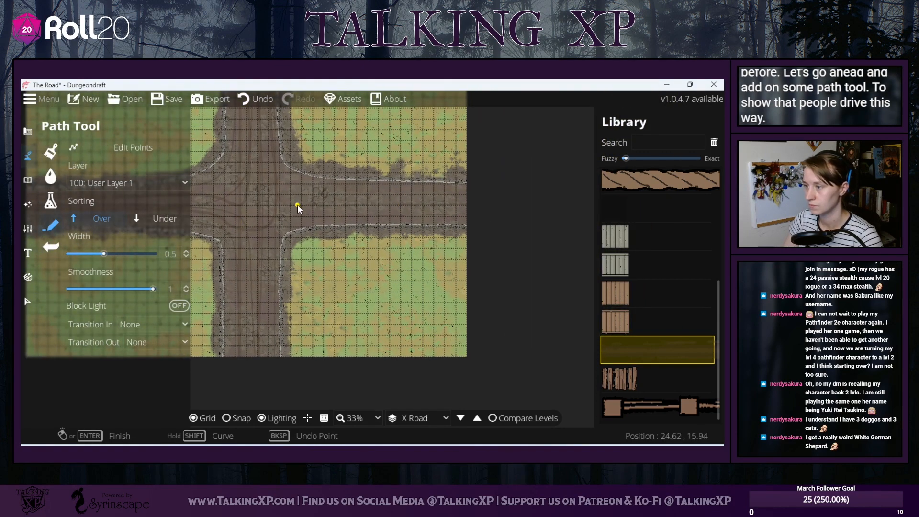
# - Draw more faint dirt-track paths along the western and eastern arms and from the eastern arm to the southern edge
pyautogui.moveTo(222, 204); pyautogui.dragTo(383, 206)
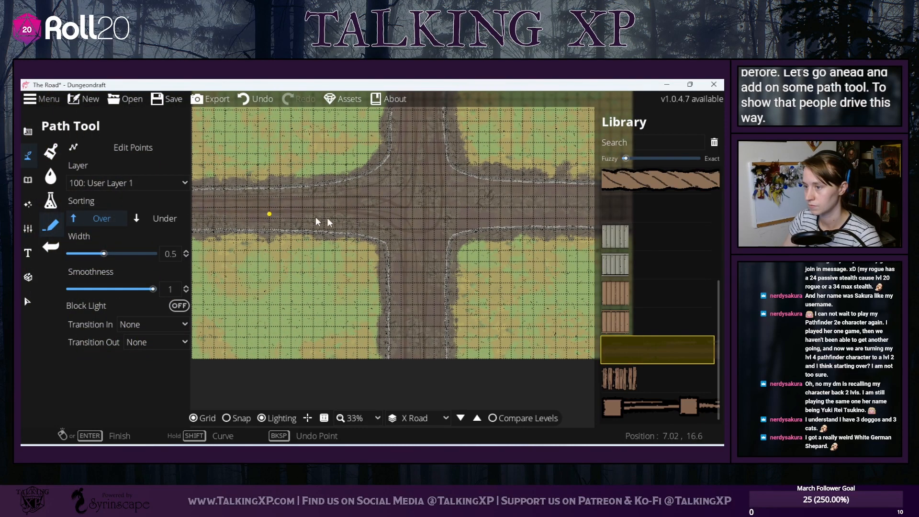
pyautogui.moveTo(294, 204); pyautogui.dragTo(449, 200)
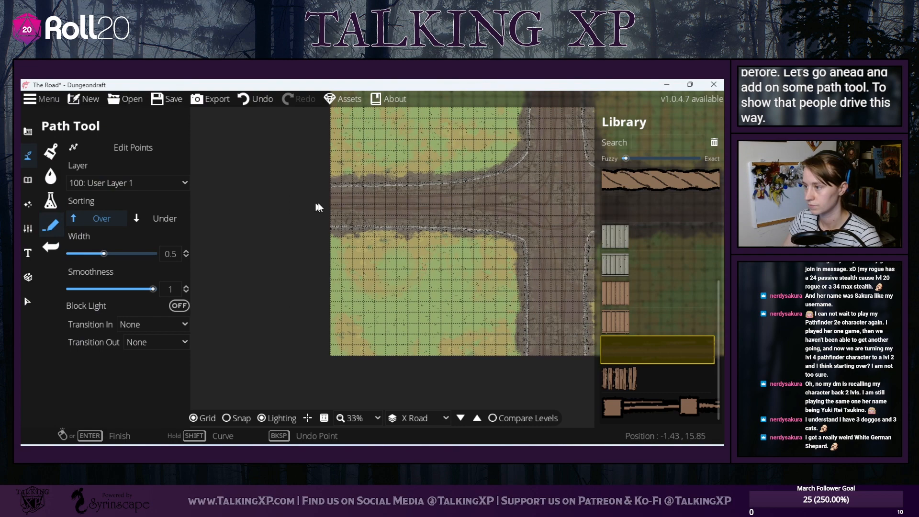
pyautogui.moveTo(592, 230); pyautogui.dragTo(309, 225)
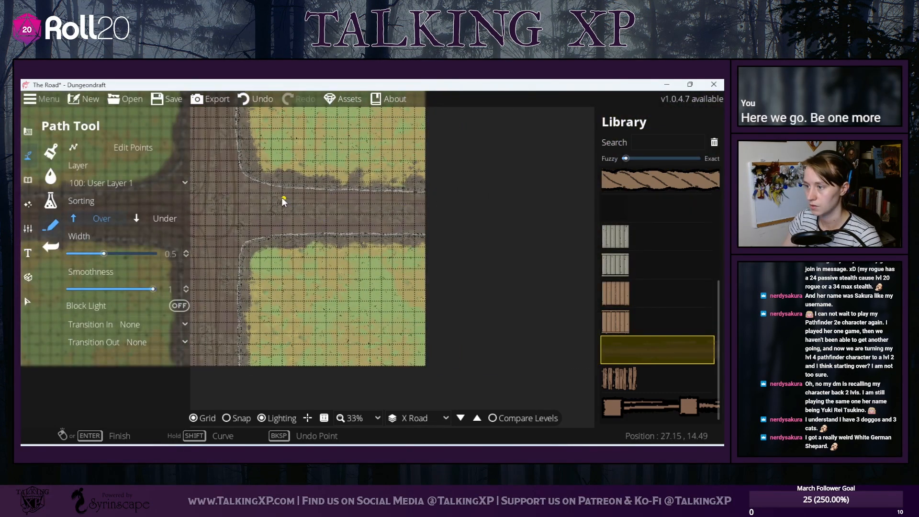
pyautogui.moveTo(294, 206); pyautogui.dragTo(385, 213)
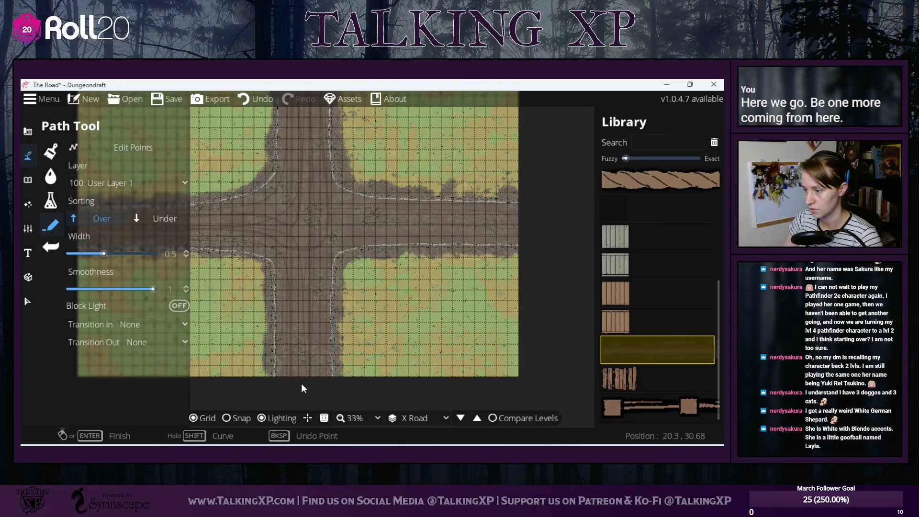
# - Set the path width to 2 and draw wider dirt-track paths over the intersection's roads
pyautogui.click(170, 254)
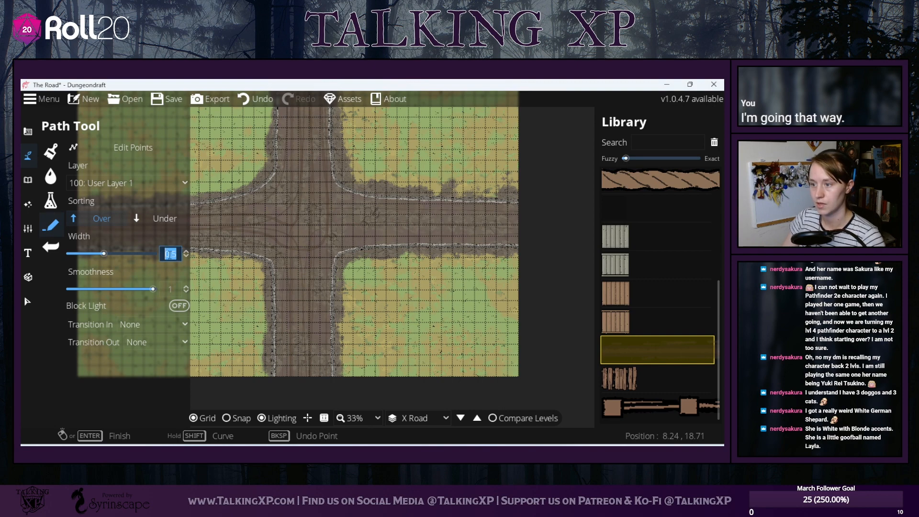
pyautogui.write('2')
pyautogui.press('Return')
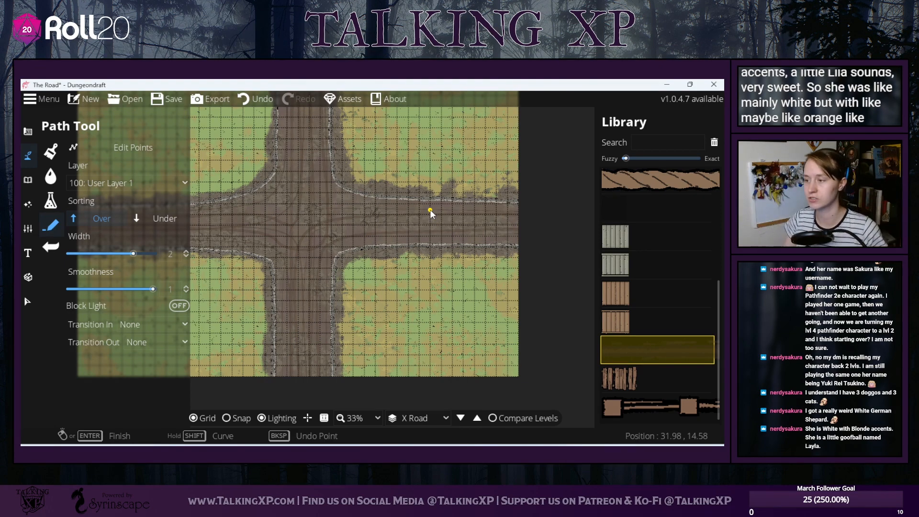
pyautogui.moveTo(440, 168); pyautogui.dragTo(481, 225)
# - Paint Terrain Dry Grass with the size 3 brush over the excess rockiness along the intersection's northern corners
pyautogui.click(50, 151)
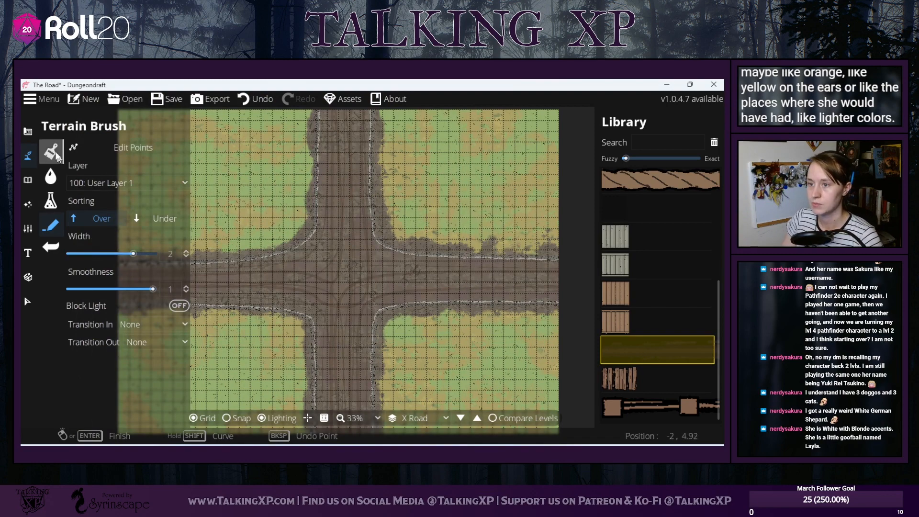
pyautogui.moveTo(392, 190); pyautogui.dragTo(385, 227)
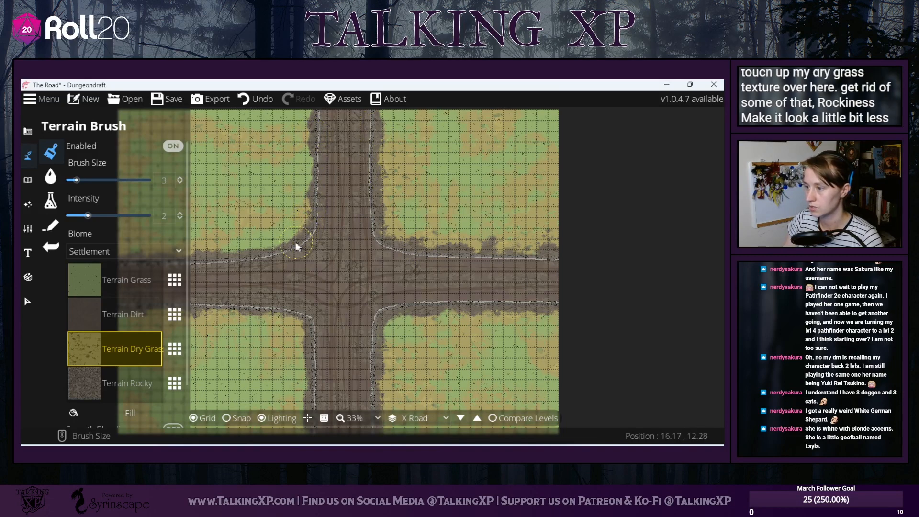
pyautogui.moveTo(260, 240); pyautogui.dragTo(327, 175)
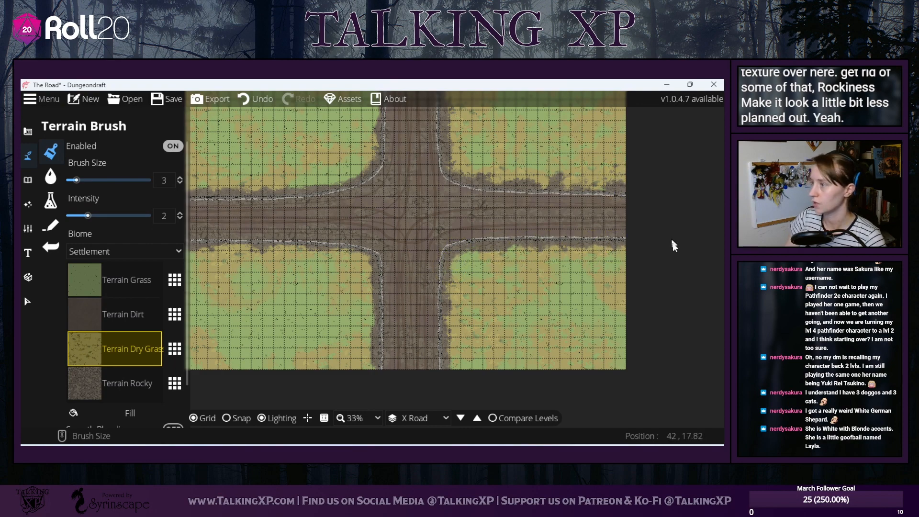
pyautogui.moveTo(675, 246); pyautogui.dragTo(677, 330)
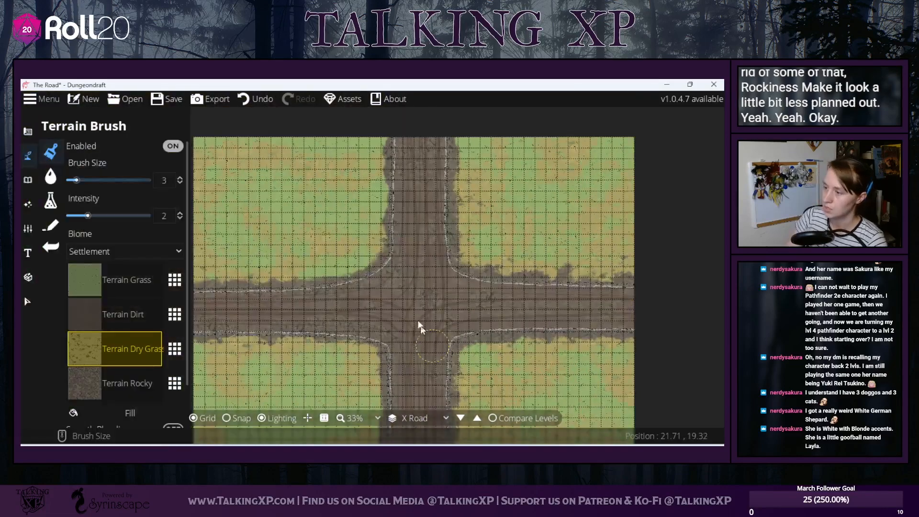
pyautogui.moveTo(415, 308)
pyautogui.mouseDown()
pyautogui.moveTo(431, 210)
pyautogui.moveTo(408, 298)
pyautogui.mouseUp()
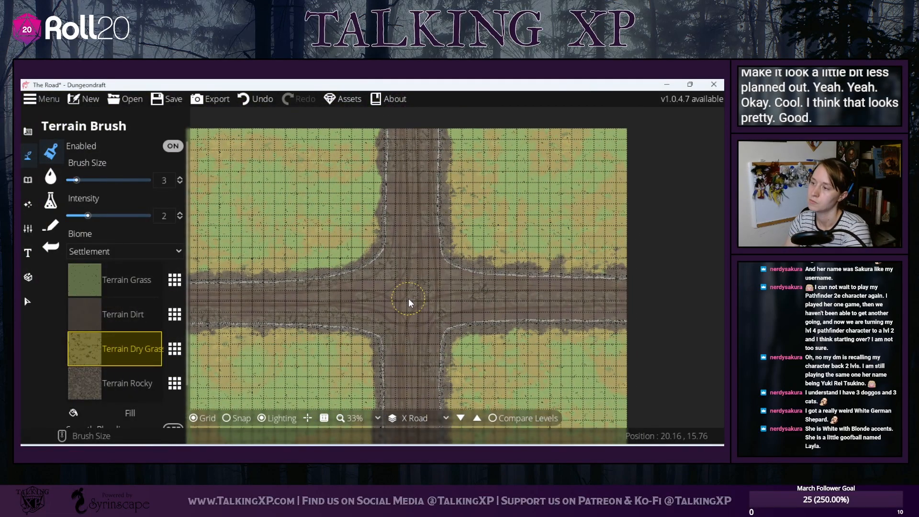
# - Review the Y Road, T Road, X Road and Complex Road levels one after another
pyautogui.click(418, 418)
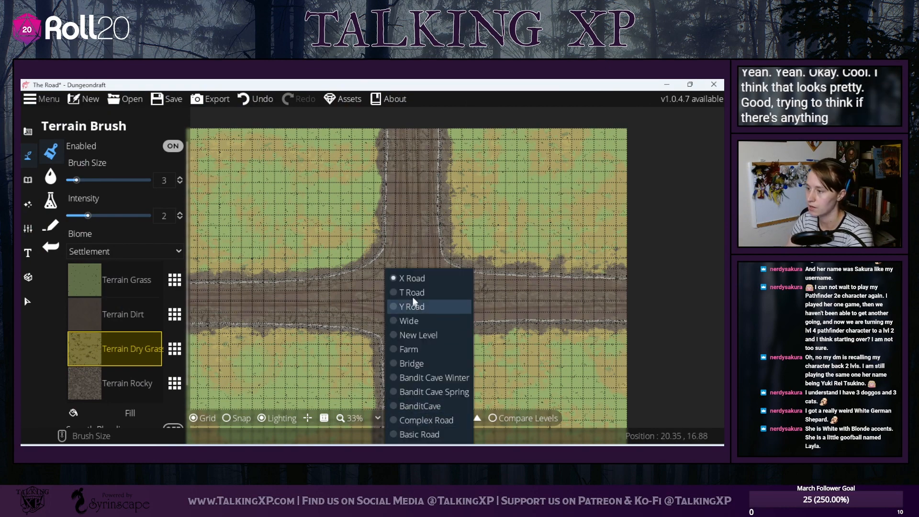
pyautogui.click(417, 306)
pyautogui.click(428, 429)
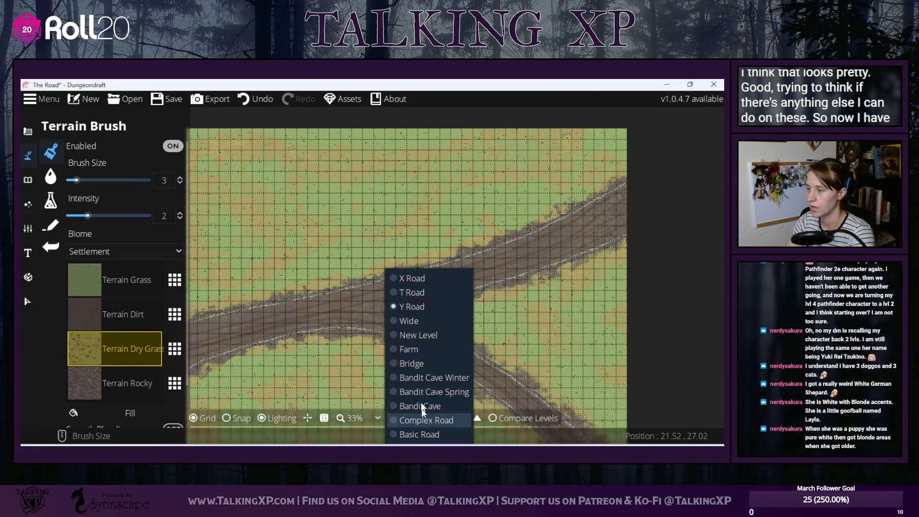
pyautogui.click(422, 290)
pyautogui.click(418, 419)
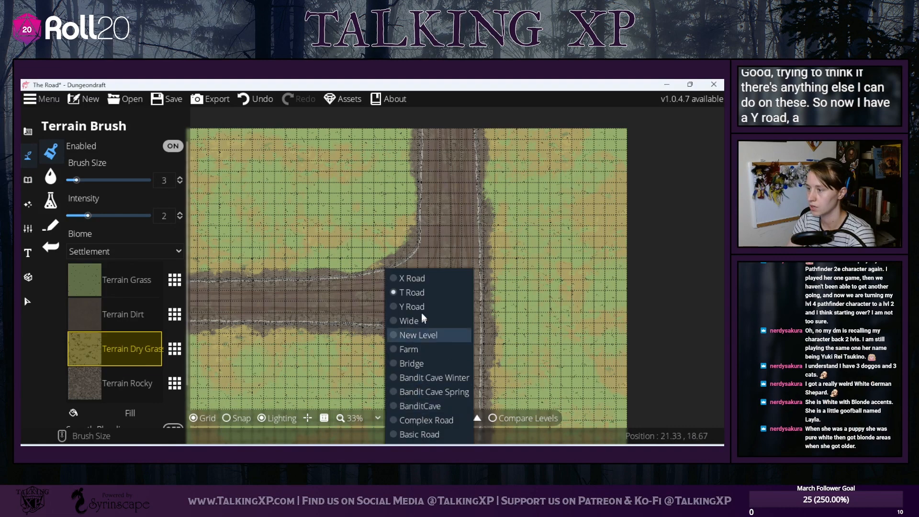
pyautogui.click(427, 281)
pyautogui.click(421, 420)
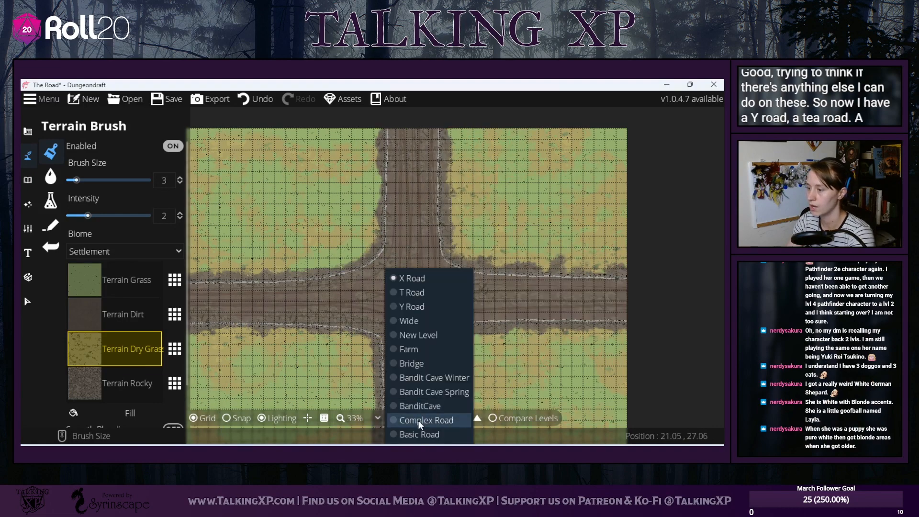
pyautogui.click(421, 423)
pyautogui.click(432, 416)
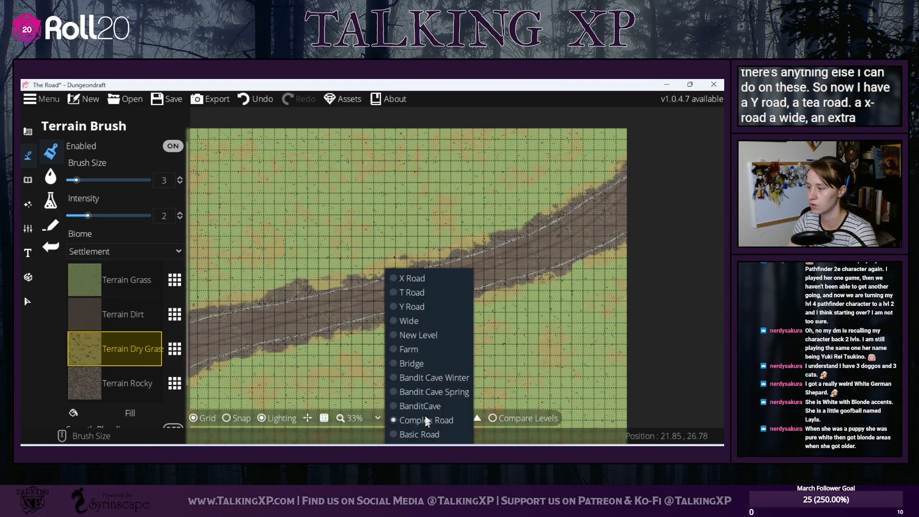
pyautogui.click(426, 421)
# - Switch to the Wide level and bring its whole road into view
pyautogui.click(420, 420)
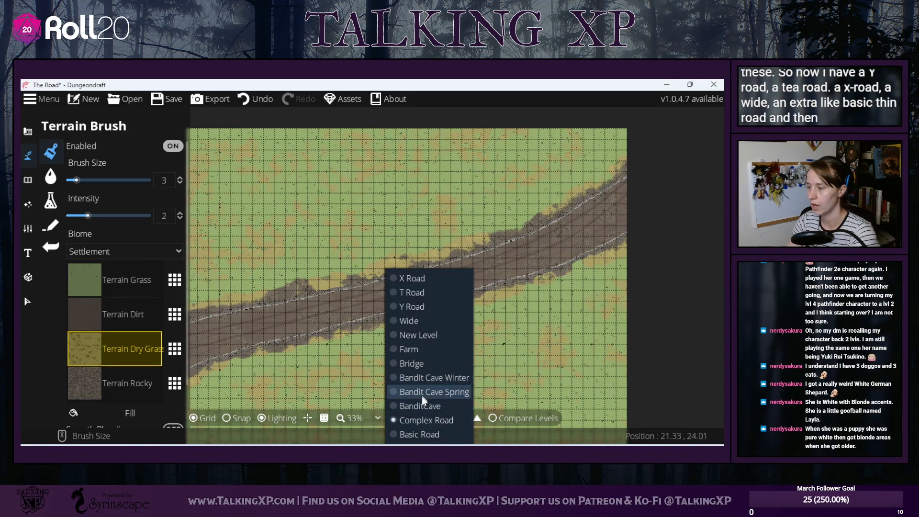
pyautogui.click(415, 321)
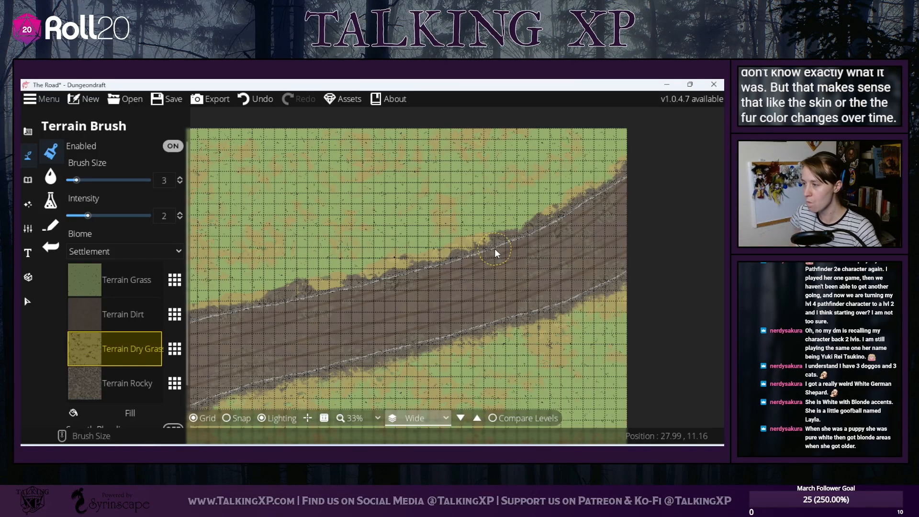
pyautogui.moveTo(518, 251); pyautogui.dragTo(529, 234)
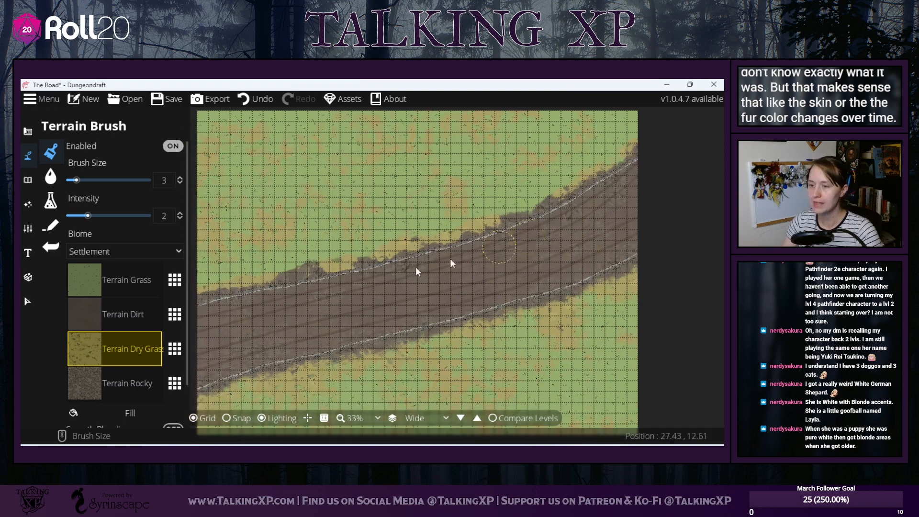
pyautogui.moveTo(376, 318); pyautogui.dragTo(409, 292)
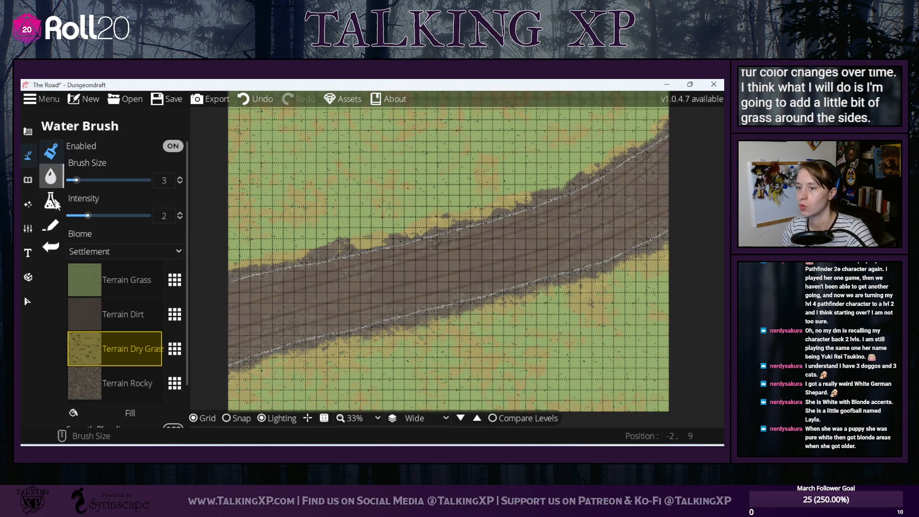
# - Start the Scatter Tool with the Plant tag and choose the five Bush Flower assets through Bush Flower 05
pyautogui.click(28, 204)
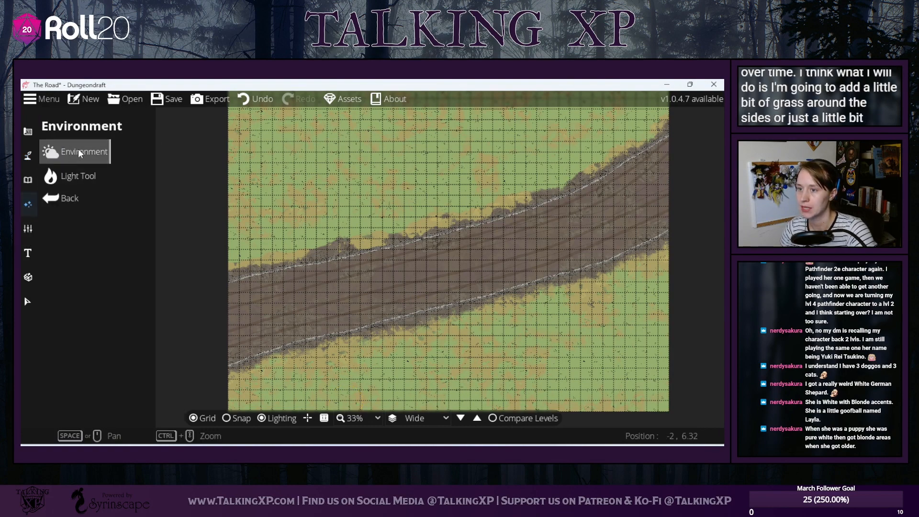
pyautogui.click(78, 148)
pyautogui.click(22, 182)
pyautogui.click(72, 176)
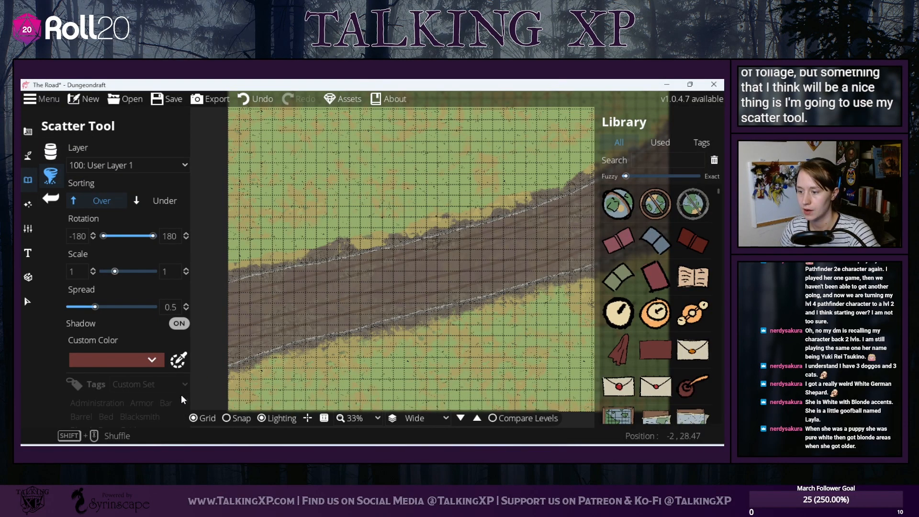
pyautogui.click(178, 407)
pyautogui.scroll(-2, 178, 407)
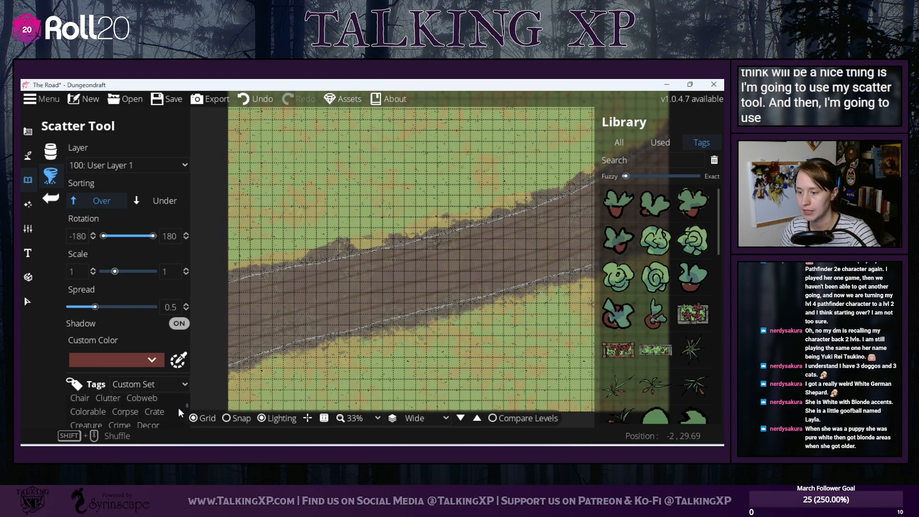
pyautogui.scroll(-3, 178, 407)
pyautogui.scroll(-6, 178, 409)
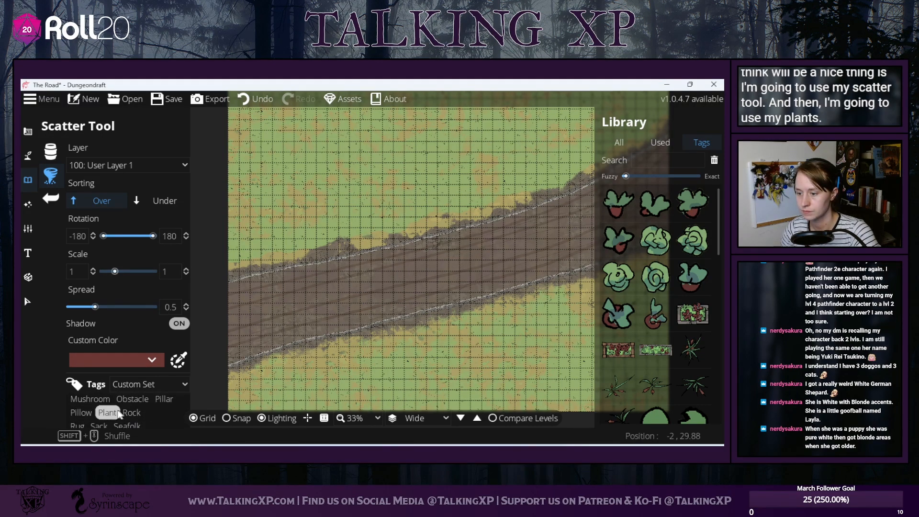
pyautogui.scroll(-3, 636, 290)
pyautogui.scroll(-8, 636, 289)
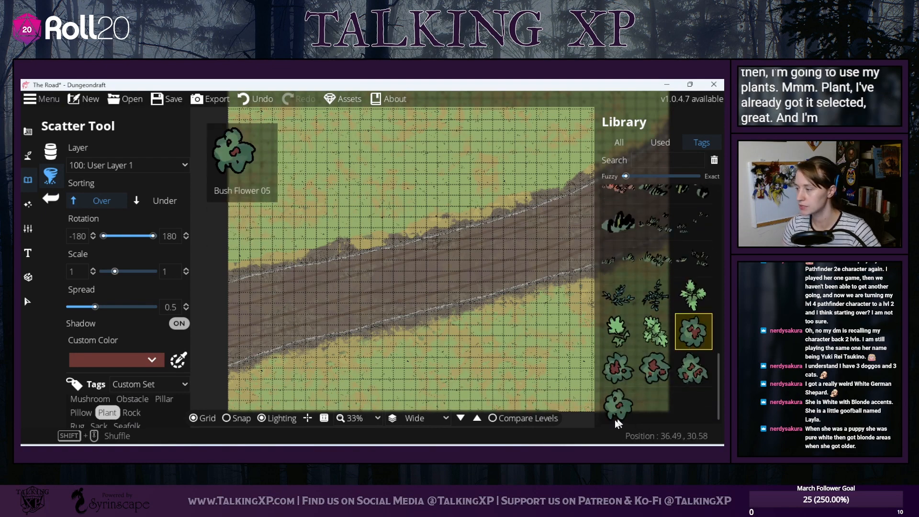
pyautogui.keyDown('shift'); pyautogui.click(619, 407); pyautogui.keyUp('shift')
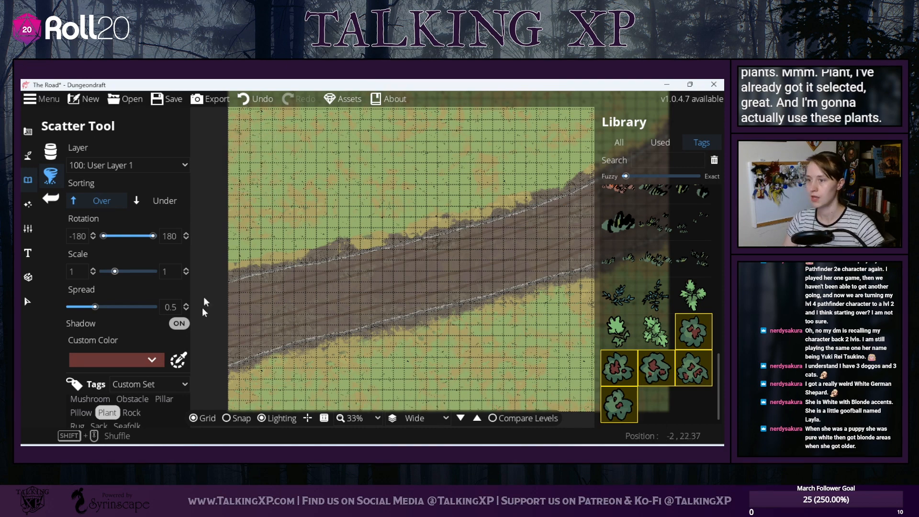
# - Set the scatter layer to 200: User Layer 2 with custom color ff0024 and shadow off
pyautogui.click(158, 165)
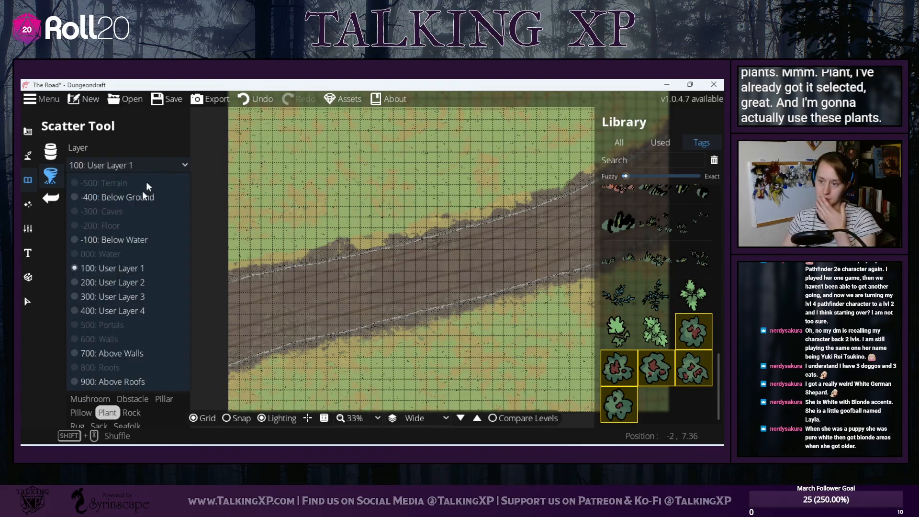
pyautogui.click(139, 280)
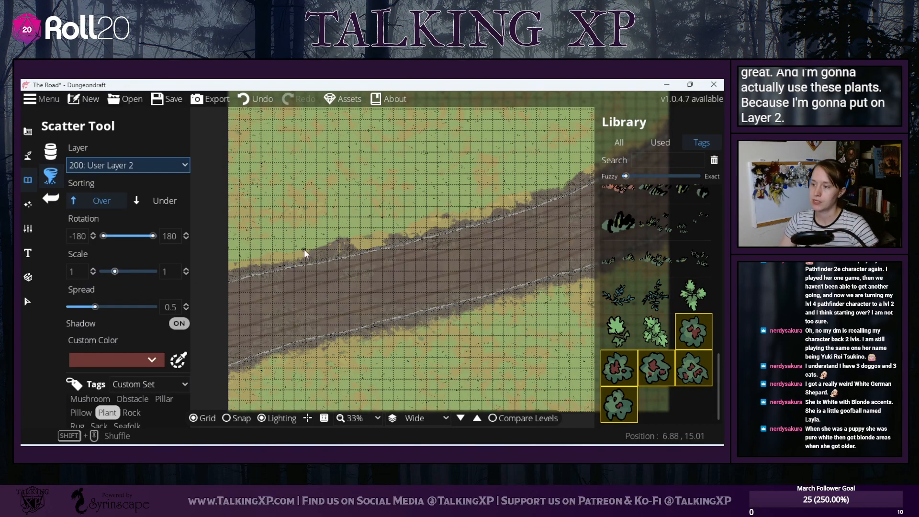
pyautogui.click(159, 358)
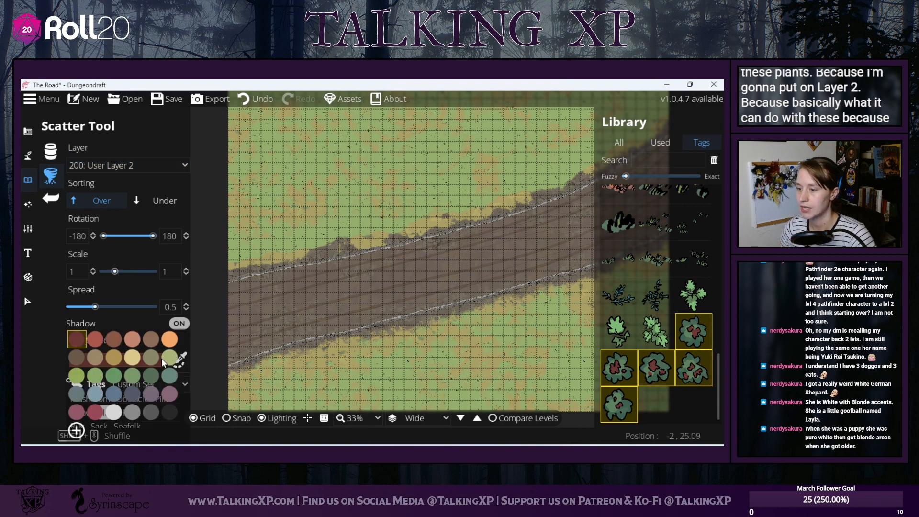
pyautogui.click(183, 356)
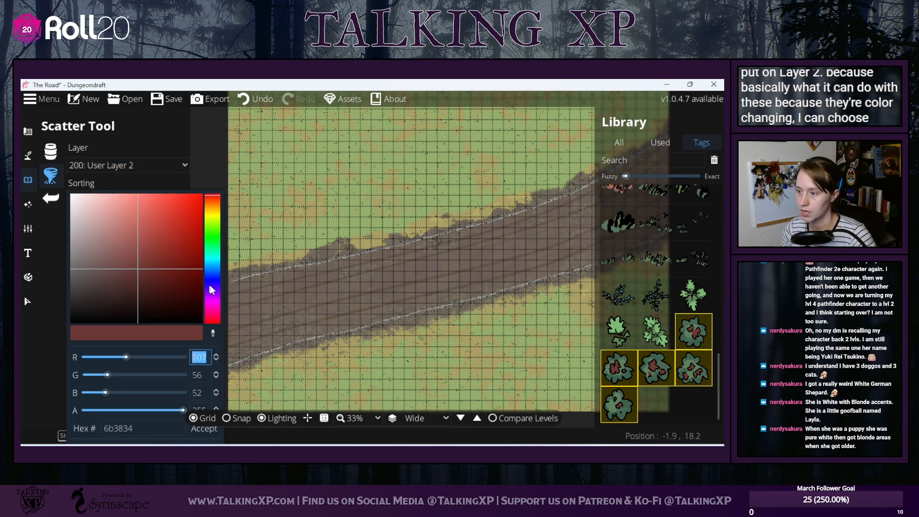
pyautogui.click(212, 324)
pyautogui.moveTo(202, 289); pyautogui.dragTo(218, 177)
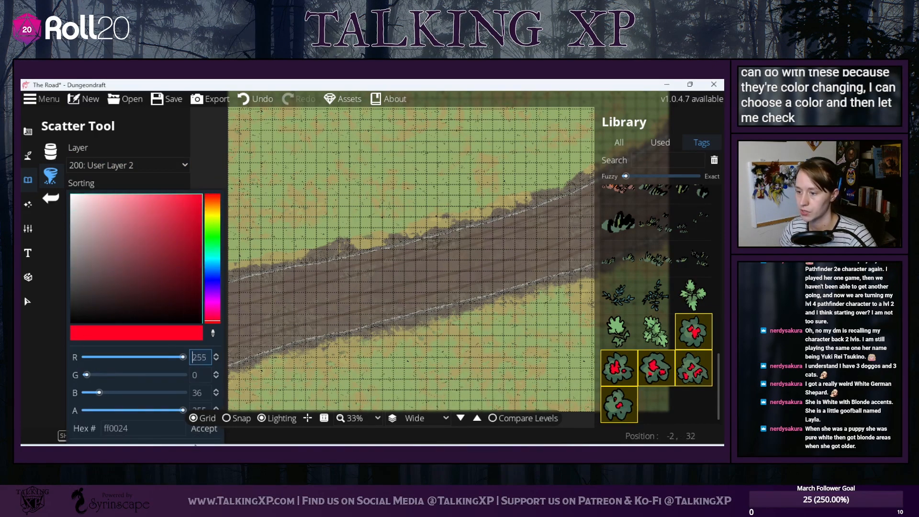
pyautogui.click(204, 433)
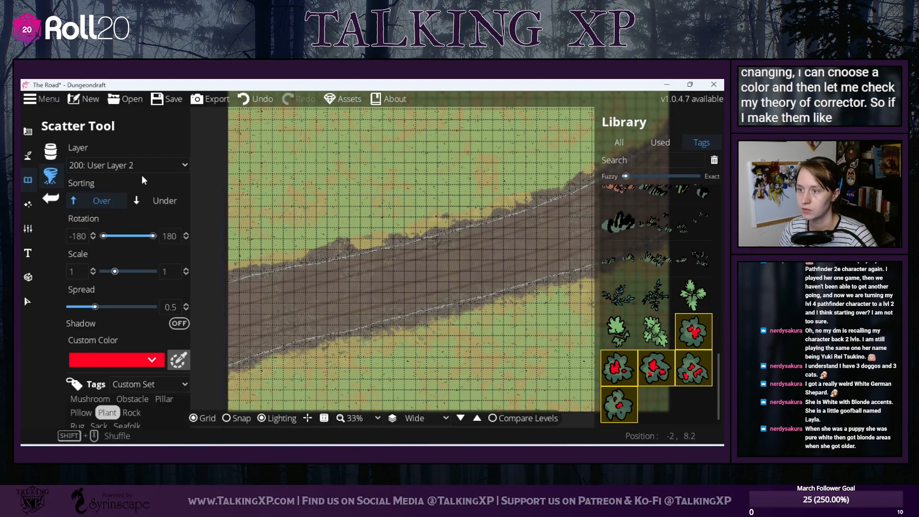
# - Set the scatter scale range to 1.5 minimum and 2 maximum
pyautogui.click(167, 304)
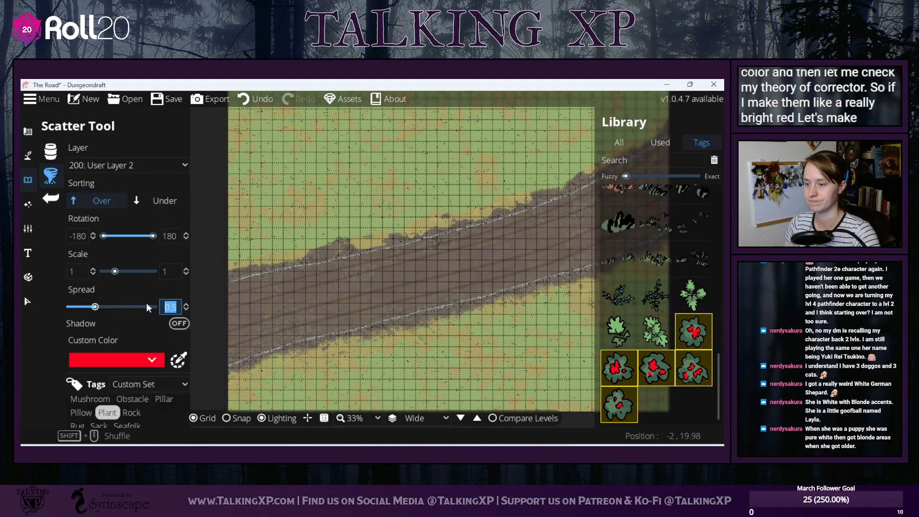
pyautogui.click(82, 270)
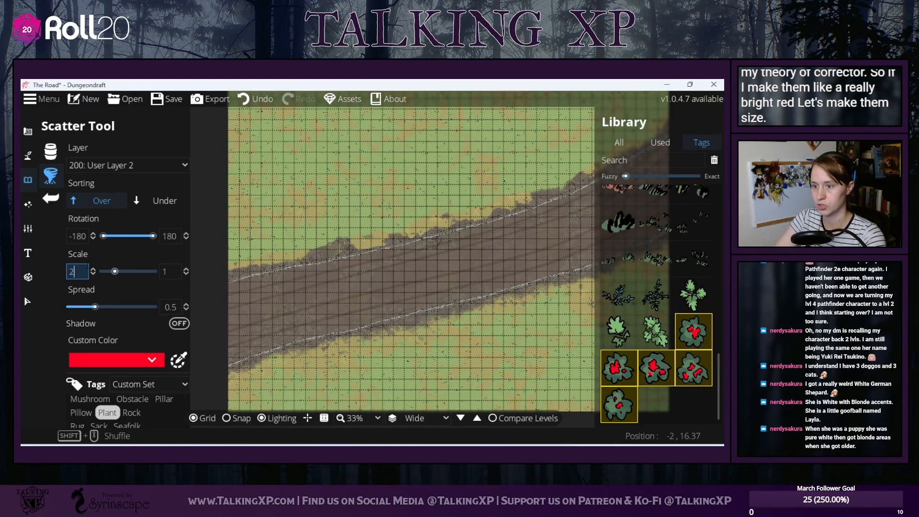
pyautogui.press('BackSpace')
pyautogui.write('1.5')
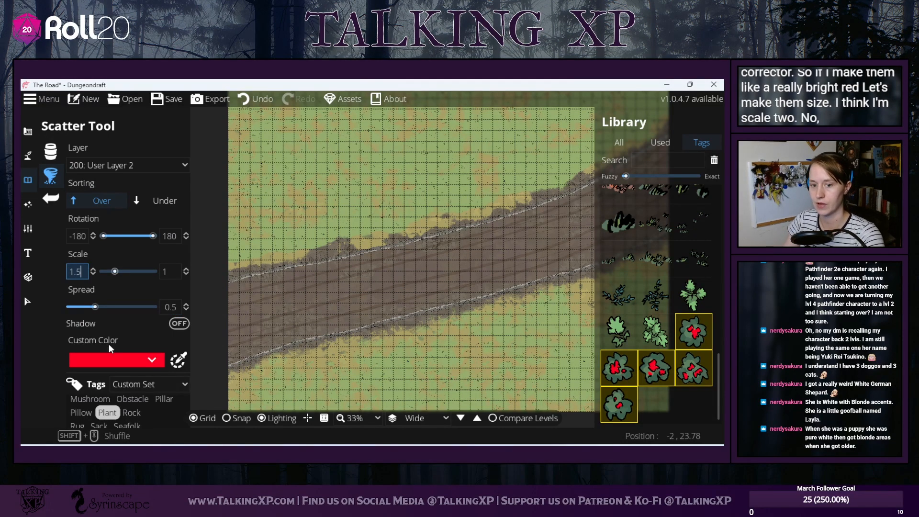
pyautogui.click(170, 271)
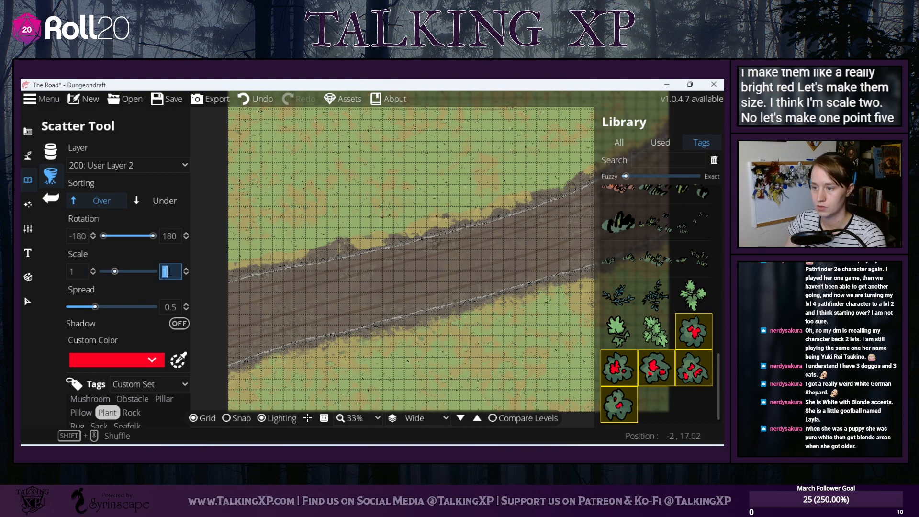
pyautogui.press('Return')
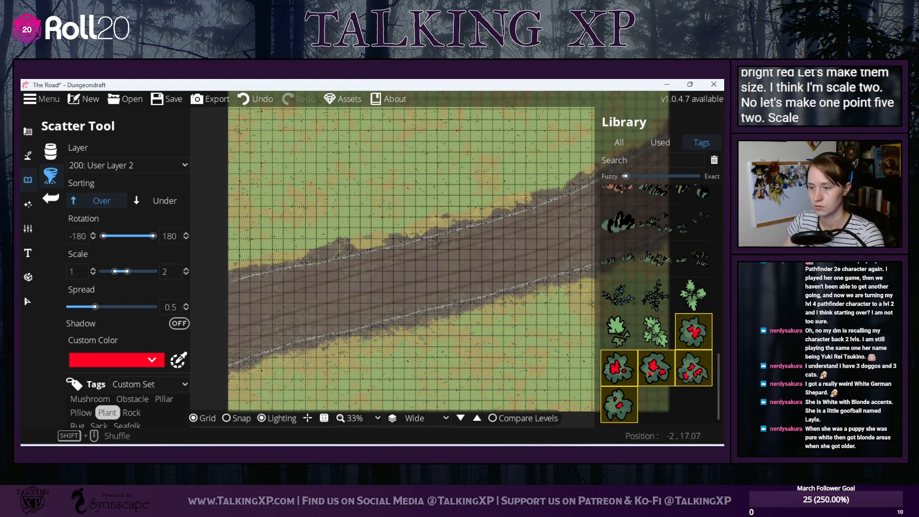
pyautogui.click(79, 273)
pyautogui.write('.5')
pyautogui.press('Return')
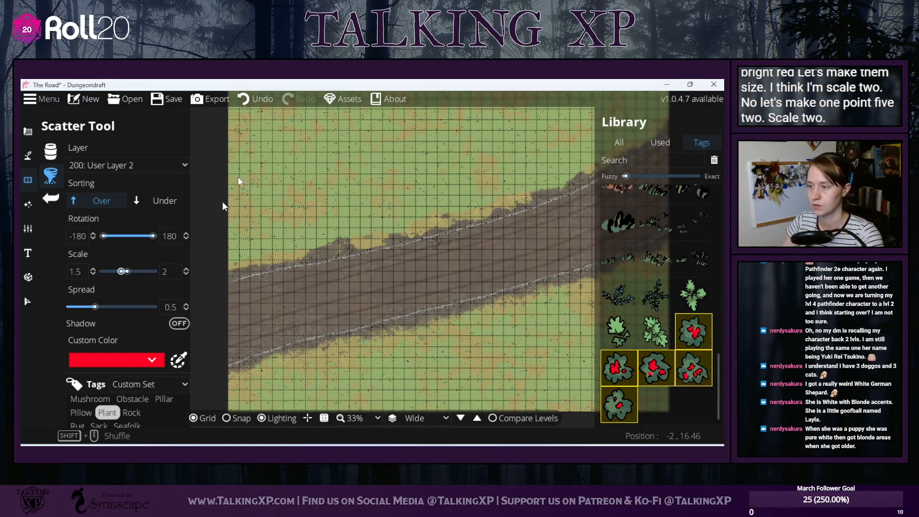
# - Try scattering the red bush flowers in the northwest grass and along the road's northern edge, undoing each placement
pyautogui.click(260, 149)
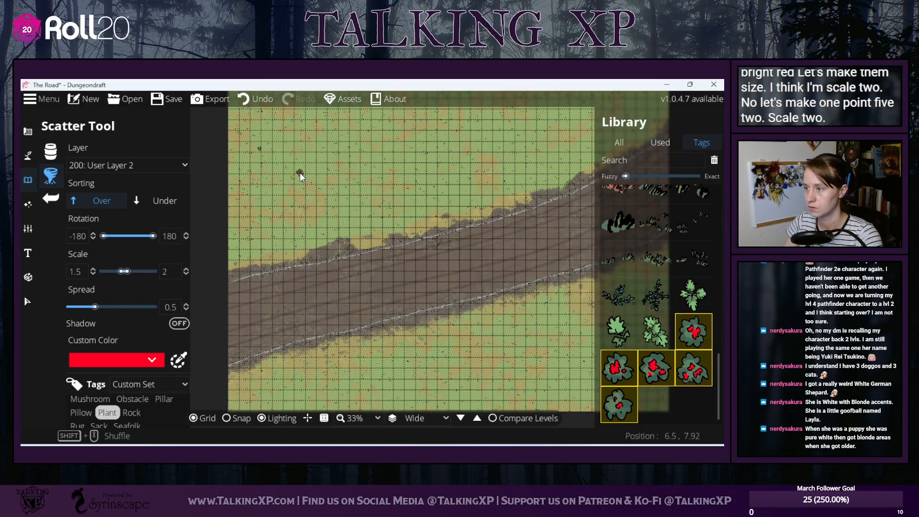
pyautogui.click(257, 103)
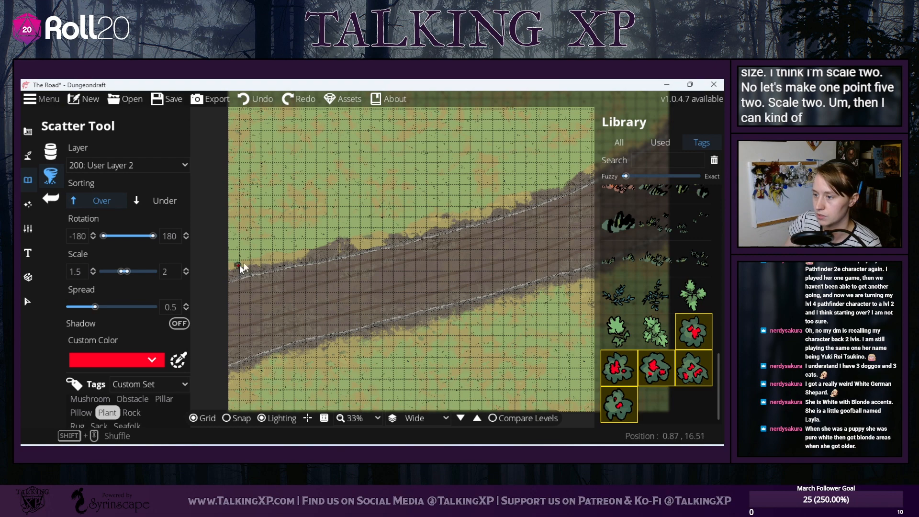
pyautogui.moveTo(240, 265)
pyautogui.mouseDown()
pyautogui.moveTo(367, 237)
pyautogui.moveTo(407, 215)
pyautogui.mouseUp()
pyautogui.click(244, 99)
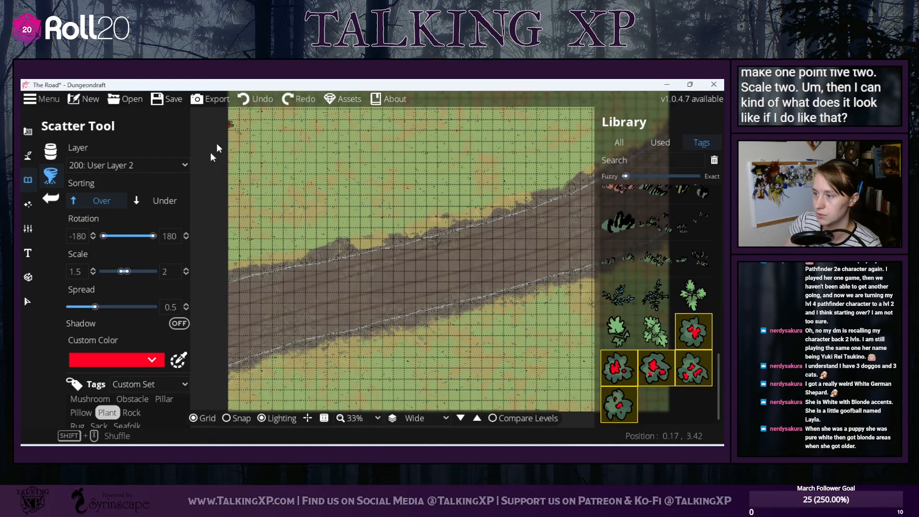
# - Set the scatter spread to 1 and scatter a clump of red bush flowers at the western end of the road's northern edge
pyautogui.doubleClick(170, 308)
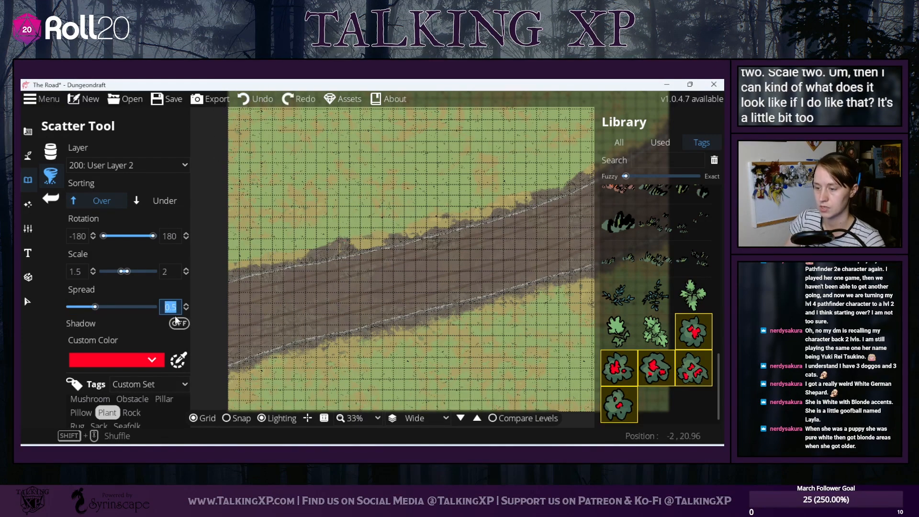
pyautogui.write('1')
pyautogui.press('Return')
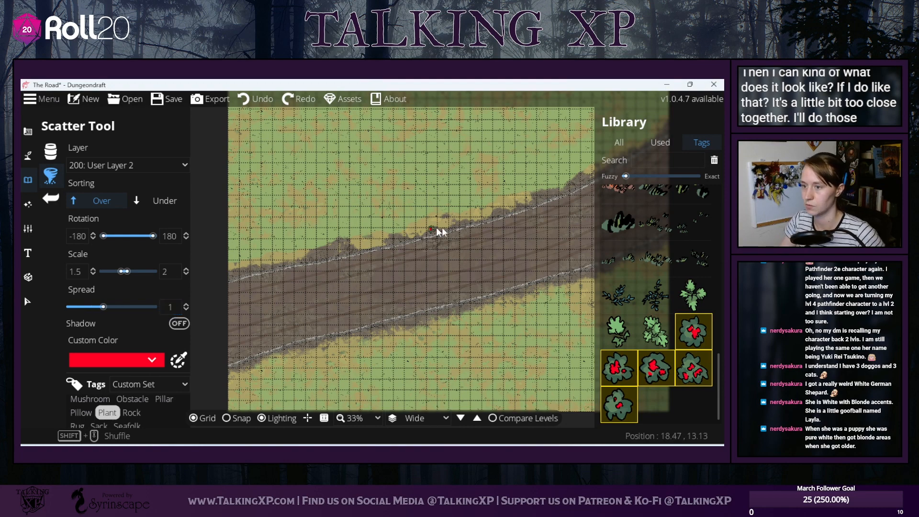
pyautogui.scroll(2, 435, 200)
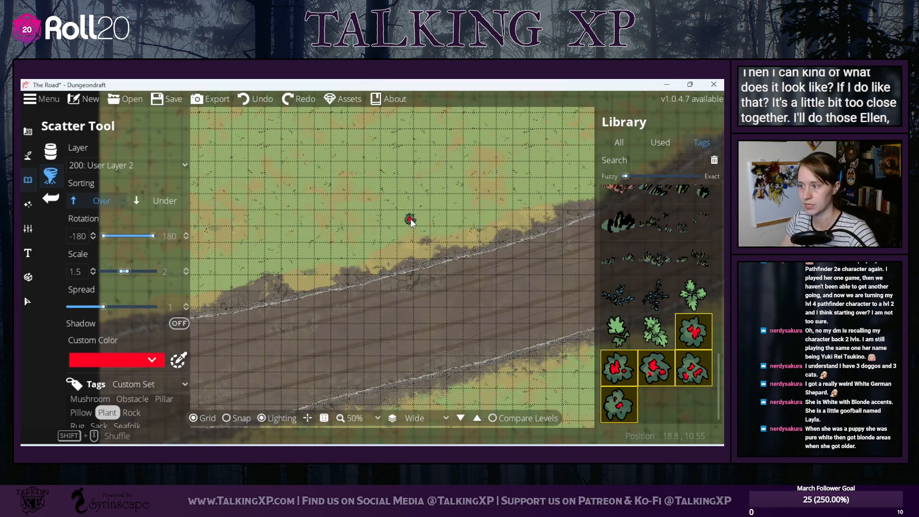
pyautogui.scroll(-2, 388, 245)
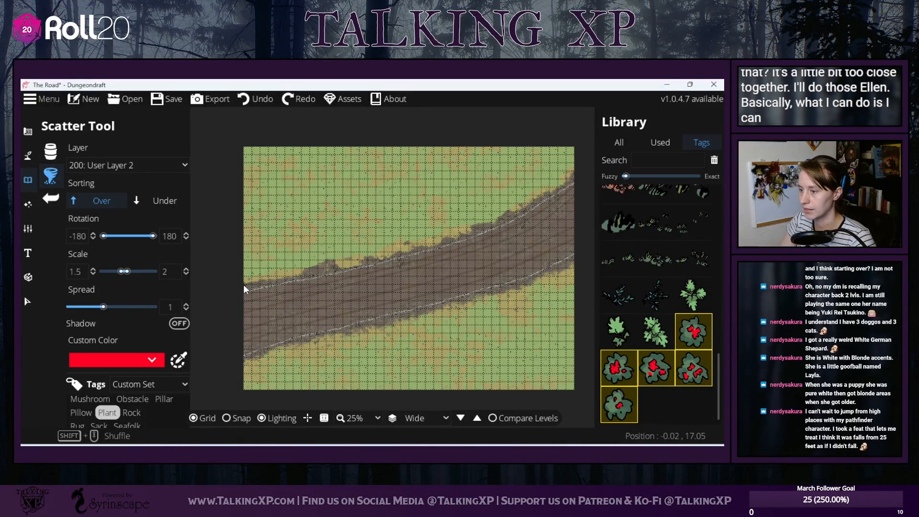
pyautogui.moveTo(257, 277)
pyautogui.mouseDown()
pyautogui.moveTo(245, 280)
pyautogui.moveTo(266, 278)
pyautogui.mouseUp()
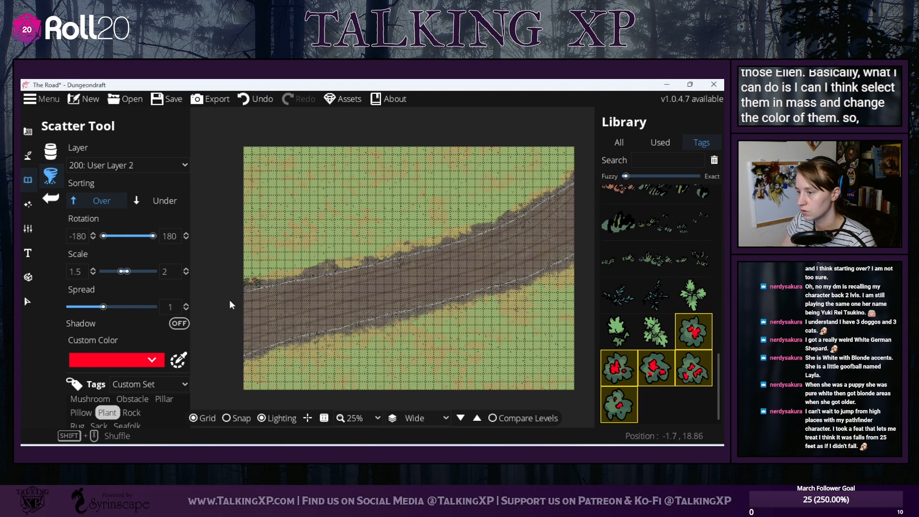
# - Try scattering another stretch of red bush flowers farther east along the road's northern edge, and undo it
pyautogui.moveTo(297, 278)
pyautogui.mouseDown()
pyautogui.moveTo(281, 279)
pyautogui.moveTo(339, 268)
pyautogui.moveTo(322, 269)
pyautogui.mouseUp()
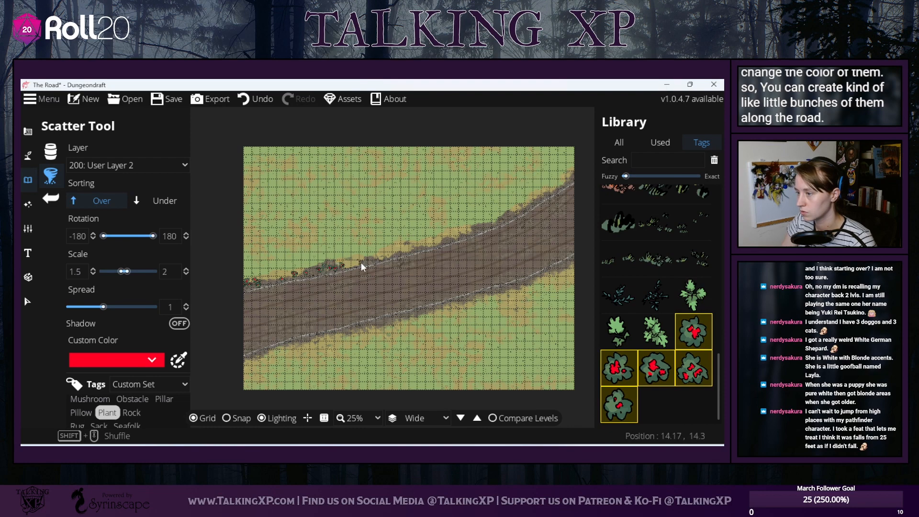
pyautogui.scroll(2, 370, 281)
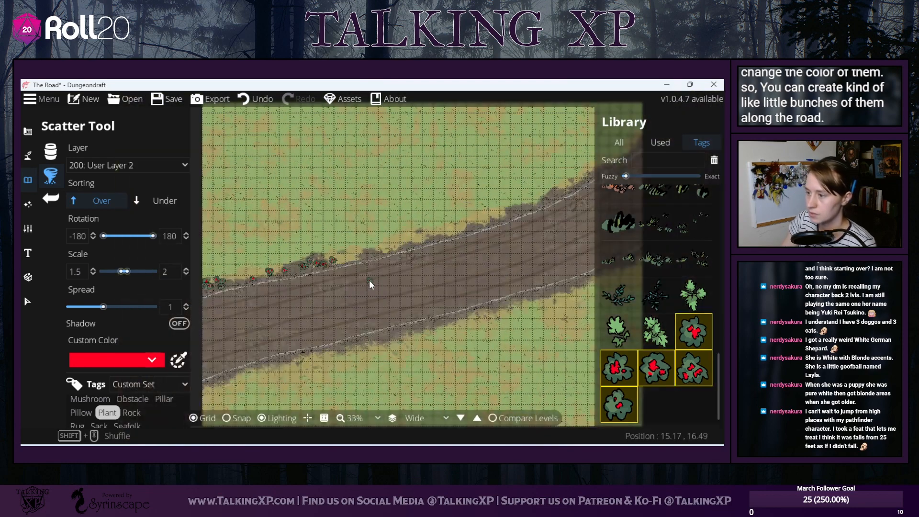
pyautogui.moveTo(475, 287); pyautogui.dragTo(423, 303)
pyautogui.click(261, 101)
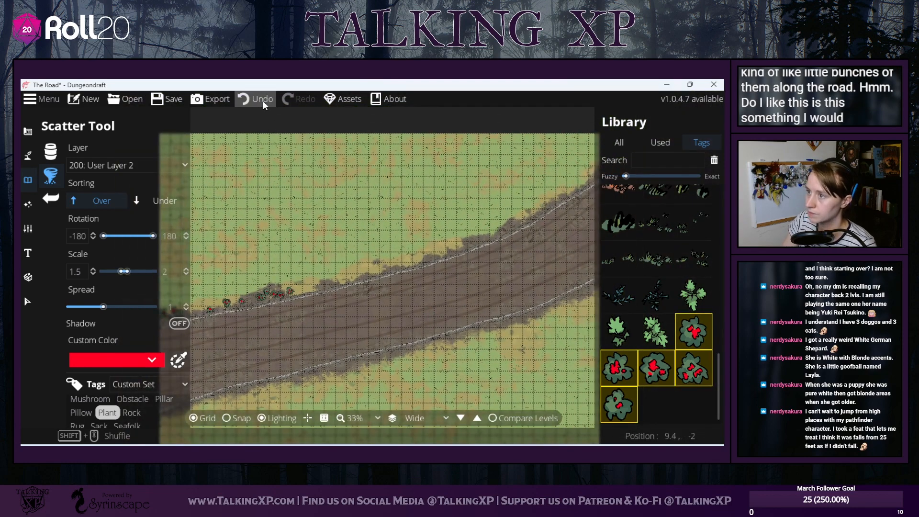
pyautogui.click(258, 101)
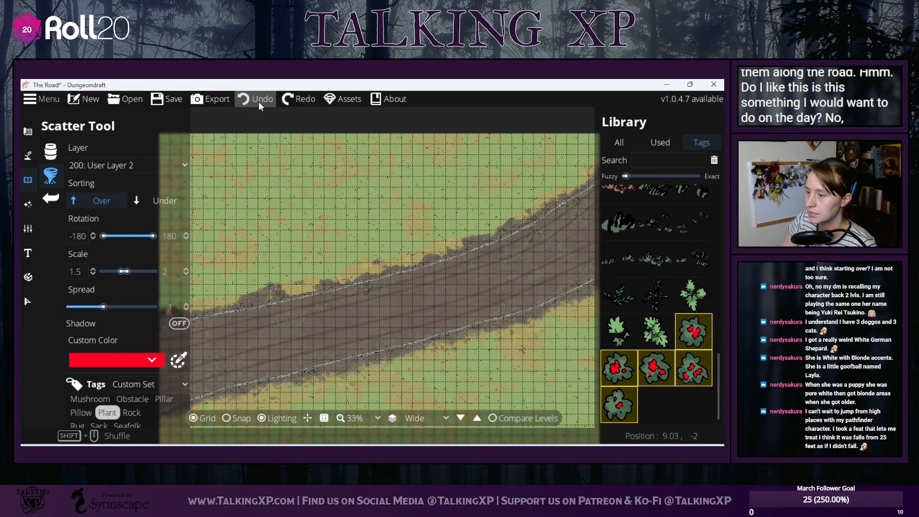
# - Scatter separate clumps of red bush flowers along the road's northern edge, from the western end to the eastern map border
pyautogui.moveTo(290, 182); pyautogui.dragTo(331, 157)
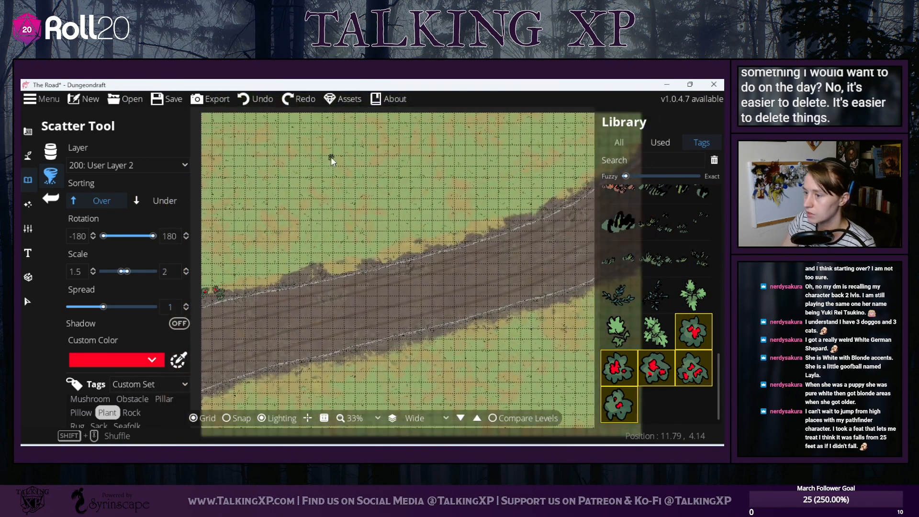
pyautogui.click(214, 294)
pyautogui.moveTo(215, 294); pyautogui.dragTo(203, 300)
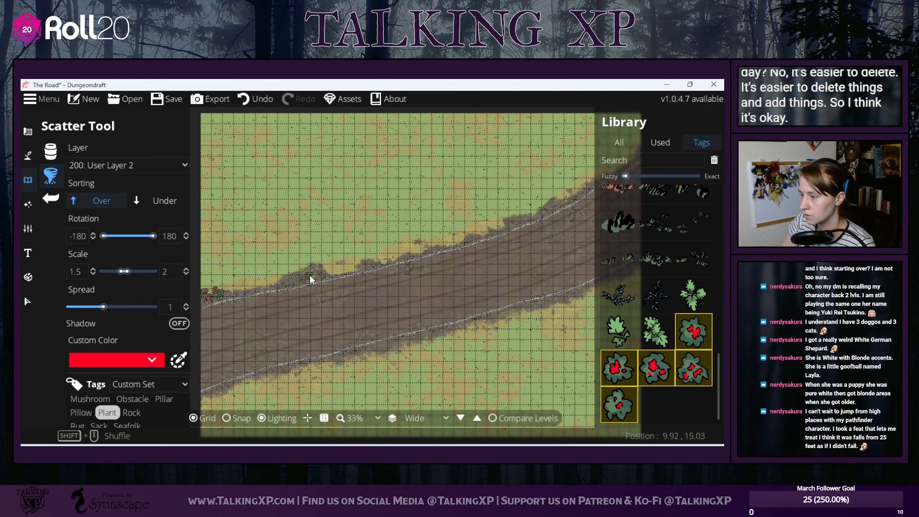
pyautogui.moveTo(310, 279); pyautogui.dragTo(299, 278)
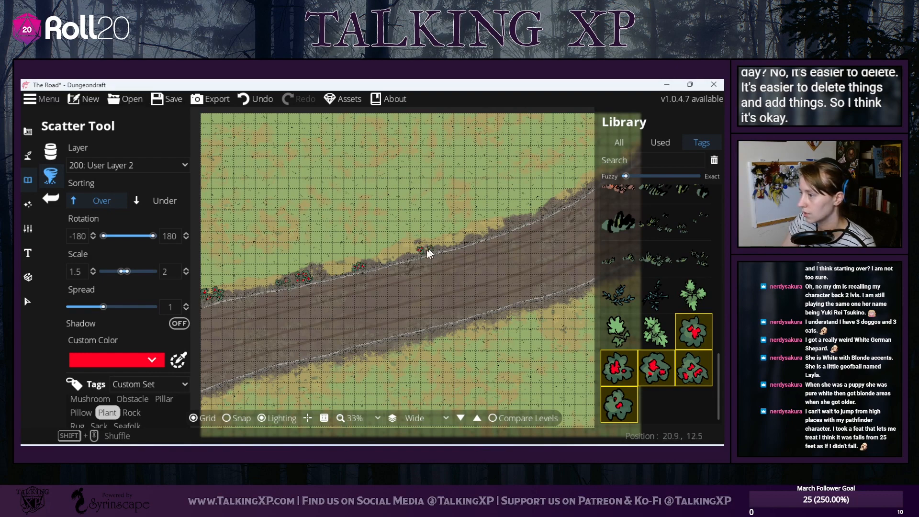
pyautogui.click(448, 243)
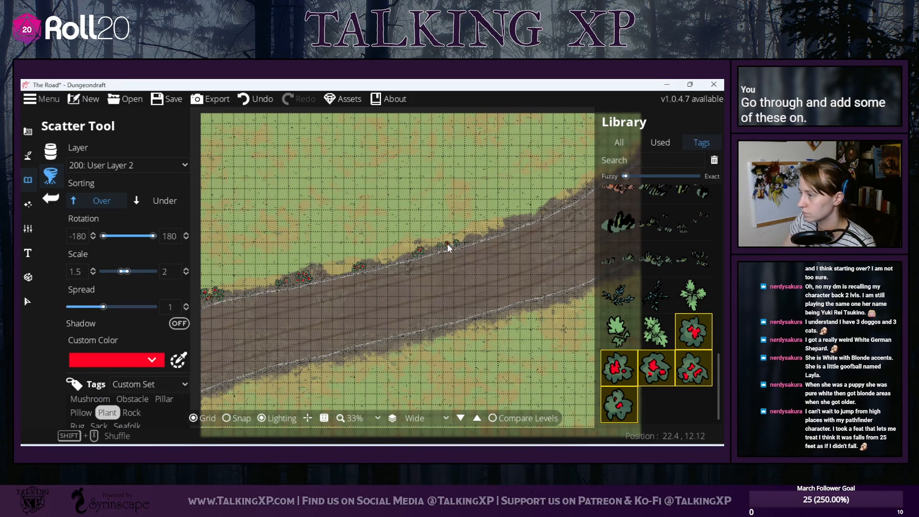
pyautogui.moveTo(498, 225); pyautogui.dragTo(398, 251)
pyautogui.click(397, 251)
pyautogui.click(408, 253)
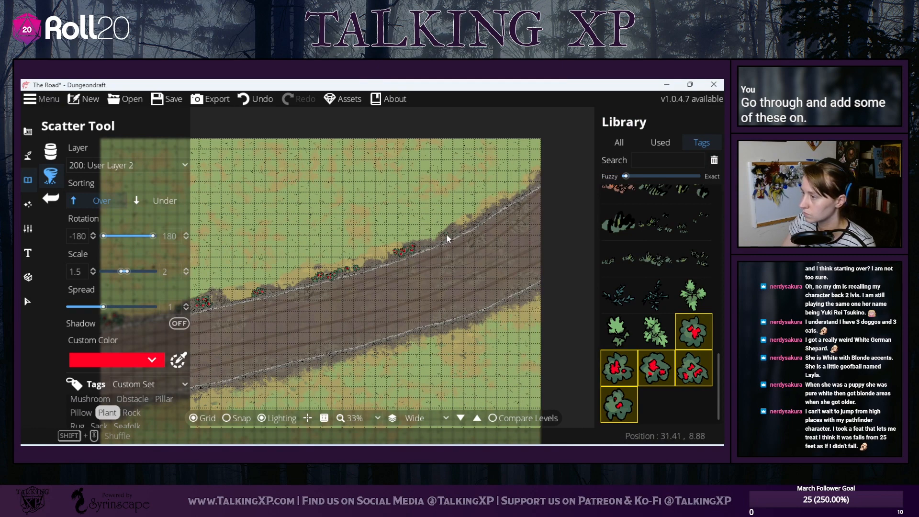
pyautogui.moveTo(448, 235)
pyautogui.mouseDown()
pyautogui.moveTo(546, 177)
pyautogui.moveTo(524, 185)
pyautogui.moveTo(537, 181)
pyautogui.moveTo(523, 205)
pyautogui.mouseUp()
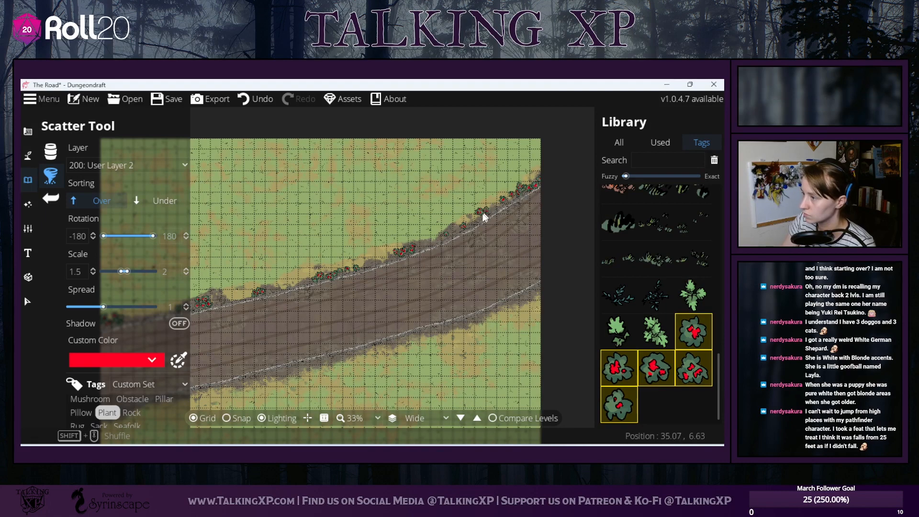
pyautogui.moveTo(463, 230); pyautogui.dragTo(456, 239)
pyautogui.moveTo(459, 289)
pyautogui.mouseDown()
pyautogui.moveTo(502, 237)
pyautogui.moveTo(475, 262)
pyautogui.mouseUp()
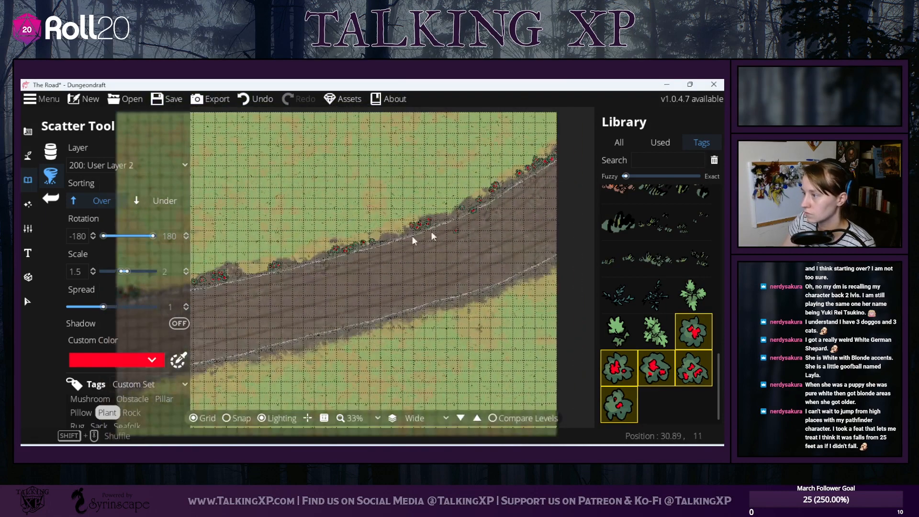
# - Select the easternmost flower clump on the northern edge, try an orange custom color on it, and undo the recoloring
pyautogui.click(28, 306)
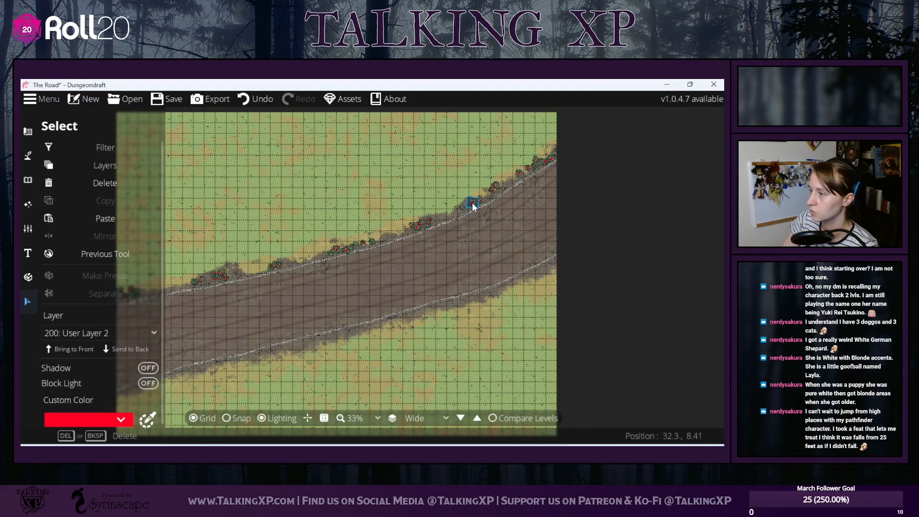
pyautogui.moveTo(512, 145); pyautogui.dragTo(591, 183)
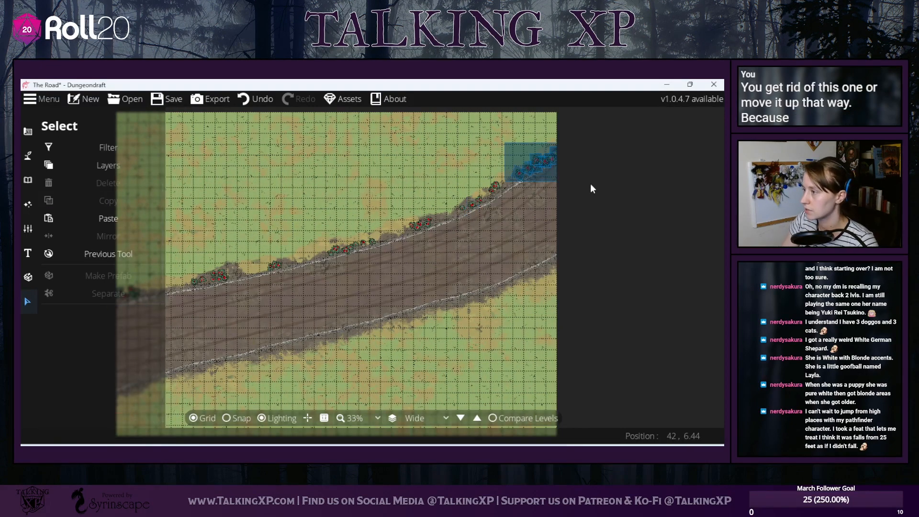
pyautogui.click(118, 416)
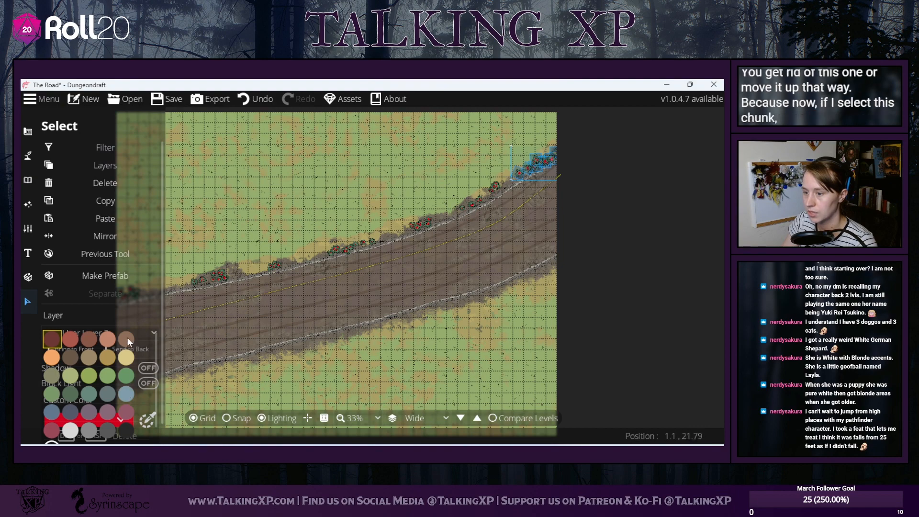
pyautogui.click(53, 358)
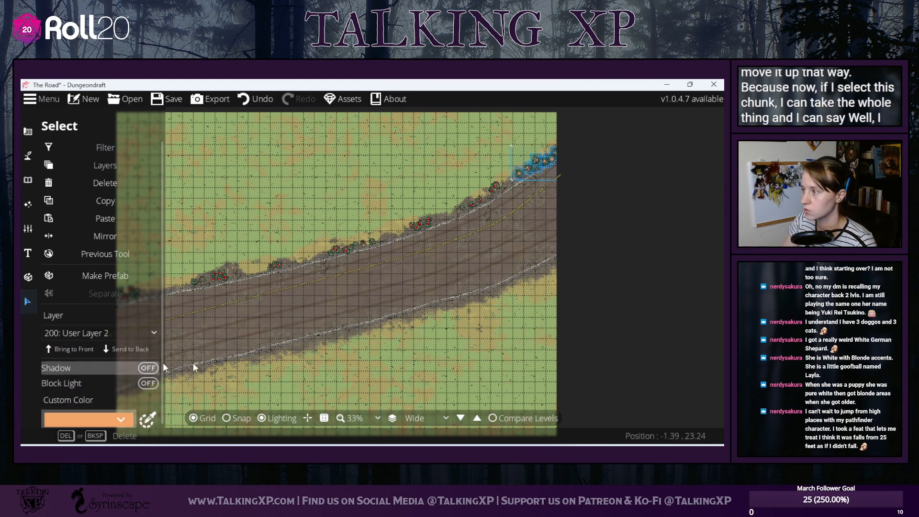
pyautogui.click(571, 295)
pyautogui.click(265, 100)
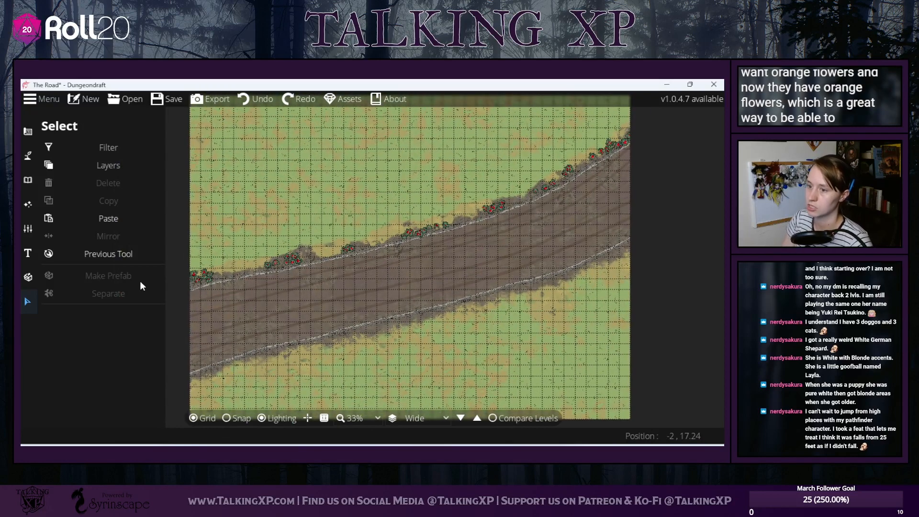
# - Return to the Scatter Tool and scatter clumps of red bush flowers along the road's entire southern edge
pyautogui.click(32, 181)
pyautogui.click(79, 175)
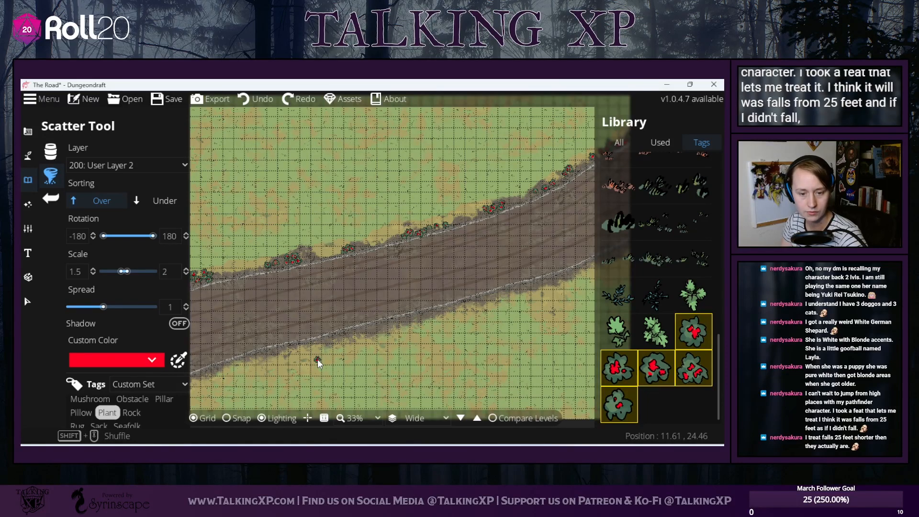
pyautogui.scroll(1, 319, 363)
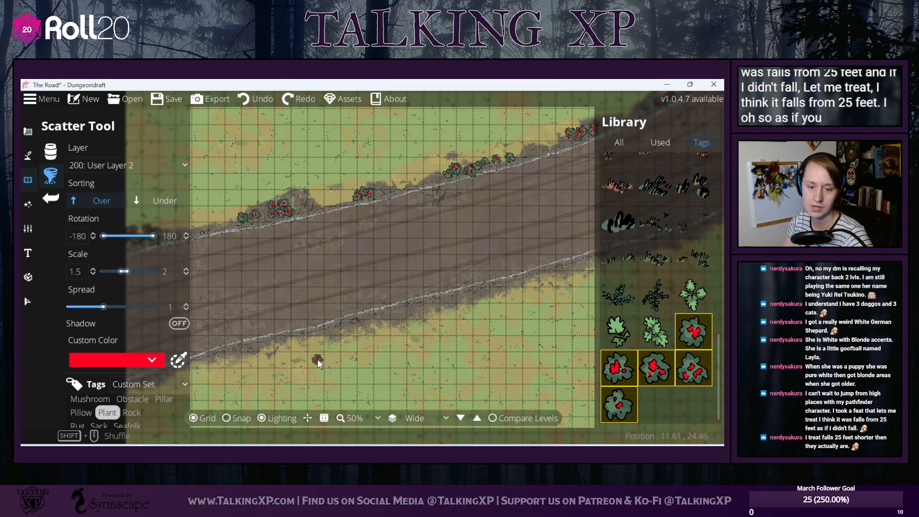
pyautogui.scroll(1, 319, 363)
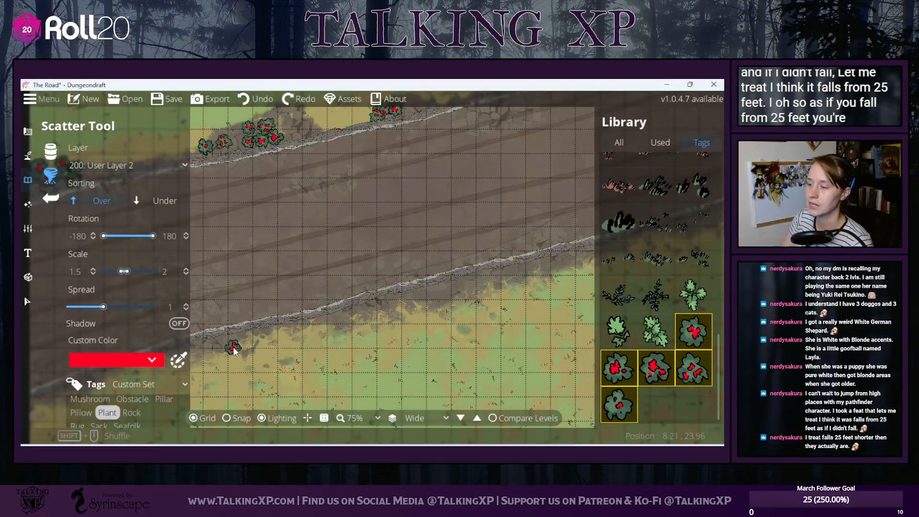
pyautogui.scroll(-4, 233, 347)
pyautogui.scroll(1, 291, 355)
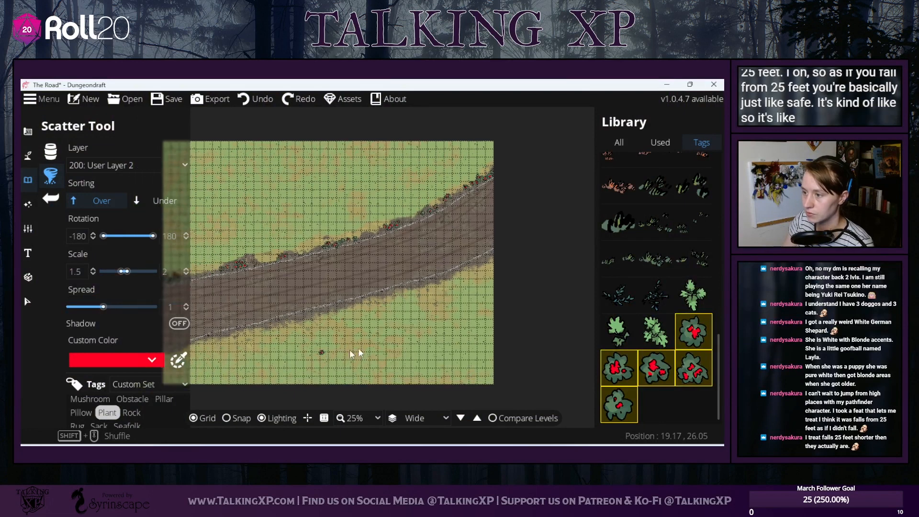
pyautogui.moveTo(350, 350); pyautogui.dragTo(403, 346)
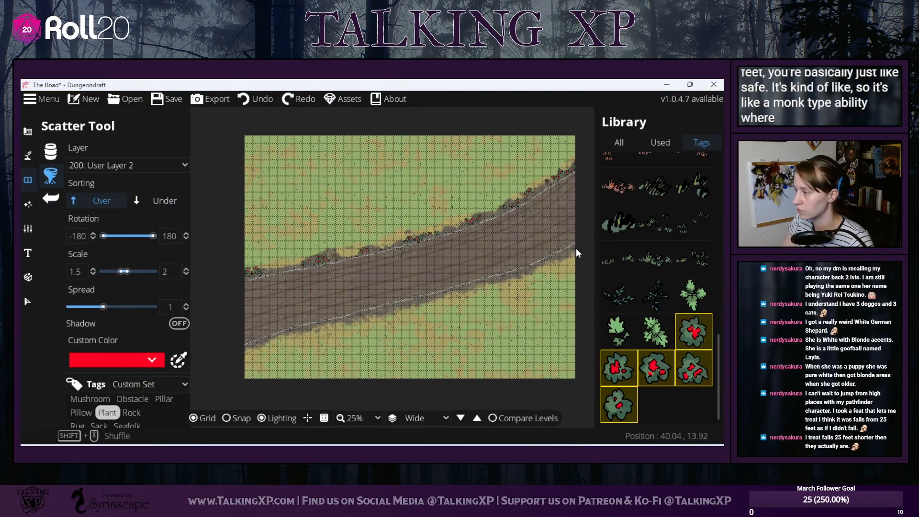
pyautogui.moveTo(541, 266); pyautogui.dragTo(552, 260)
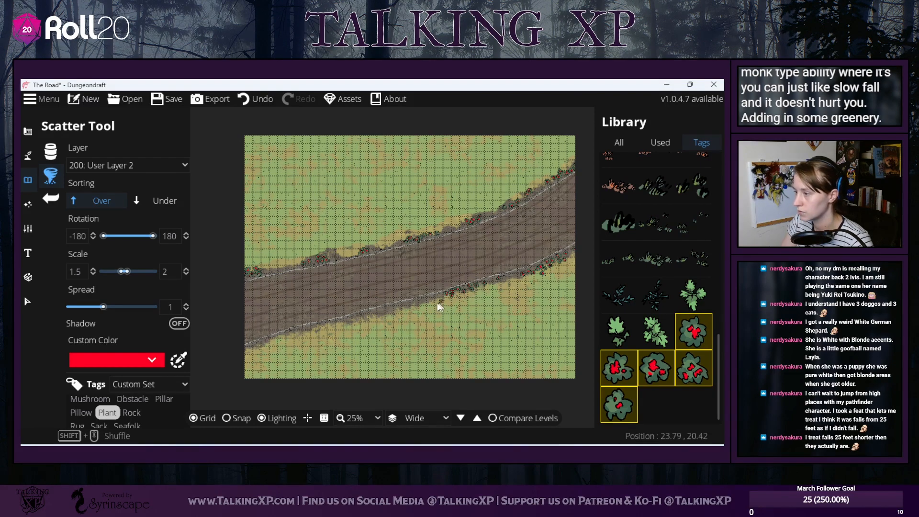
pyautogui.moveTo(410, 303); pyautogui.dragTo(362, 315)
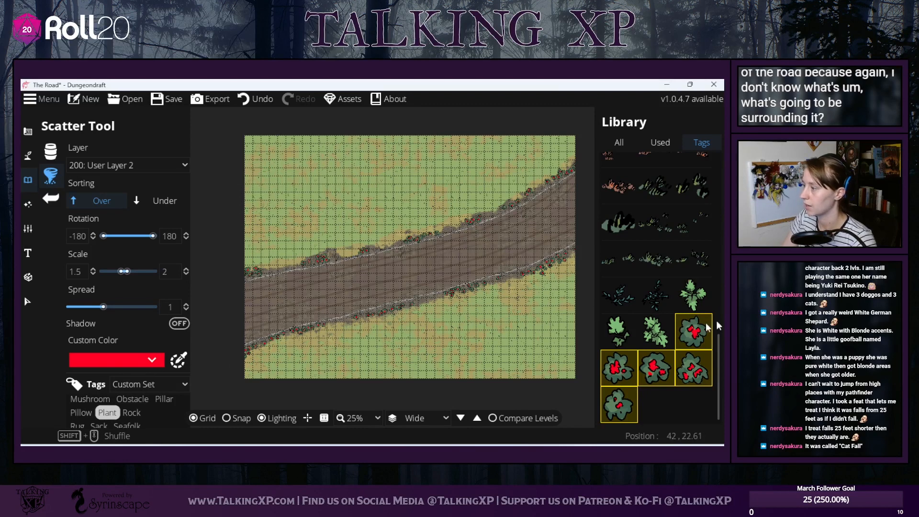
pyautogui.scroll(2, 660, 281)
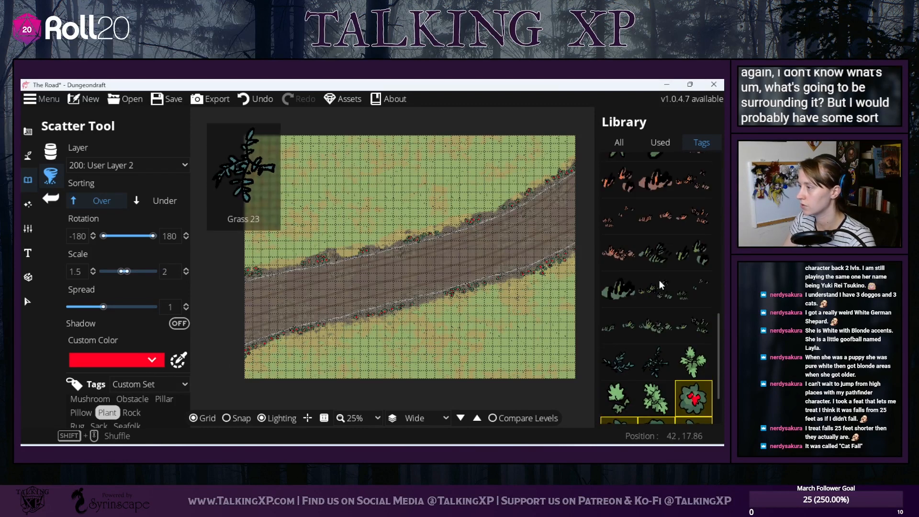
pyautogui.scroll(1, 649, 294)
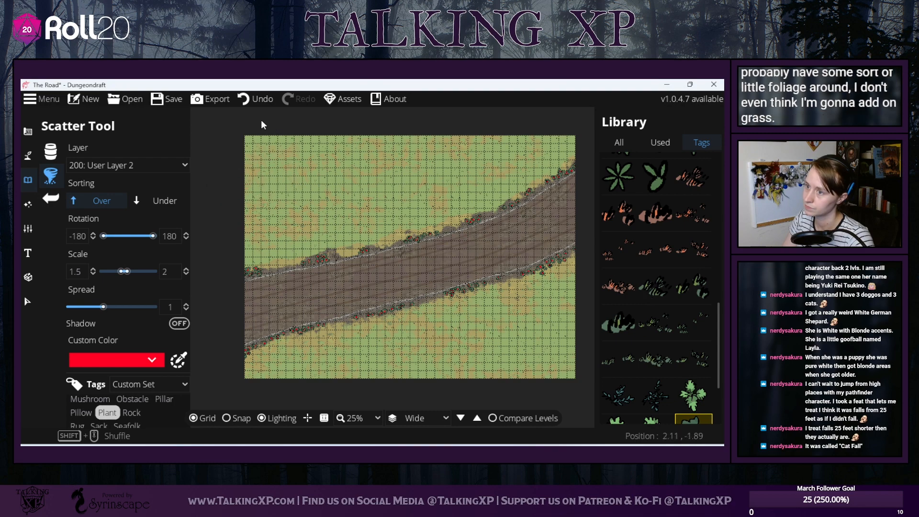
# - Limit the selection filter to Objects, select all scattered bushes on both road edges, and assign them to 200: User Layer 2
pyautogui.click(27, 301)
pyautogui.click(106, 144)
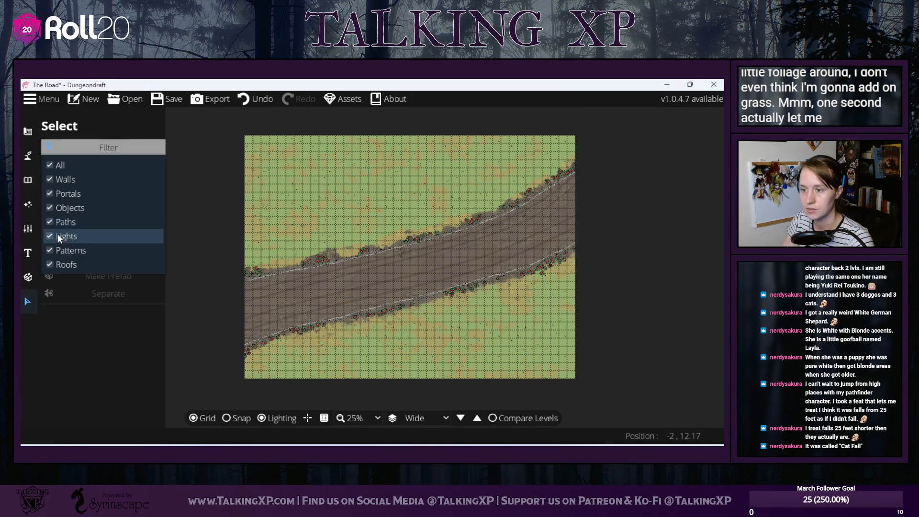
pyautogui.click(48, 209)
pyautogui.click(214, 179)
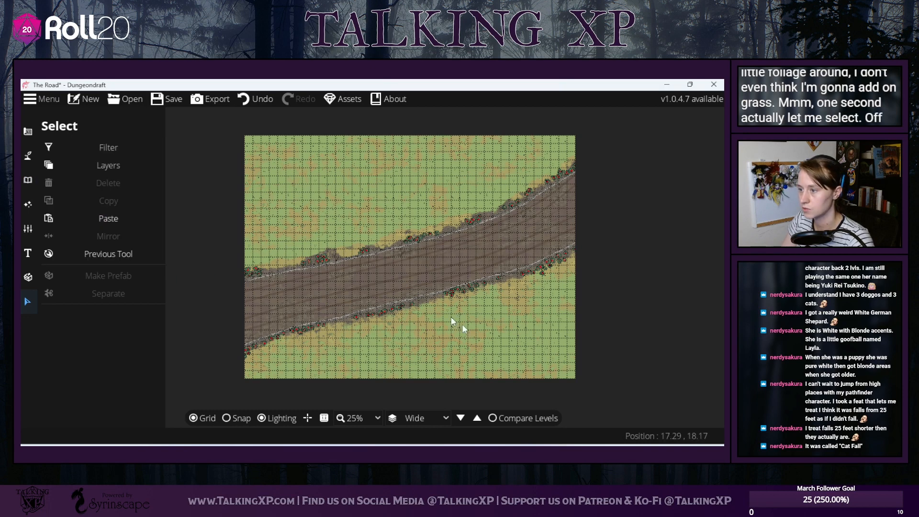
pyautogui.moveTo(588, 365); pyautogui.dragTo(206, 146)
pyautogui.click(131, 332)
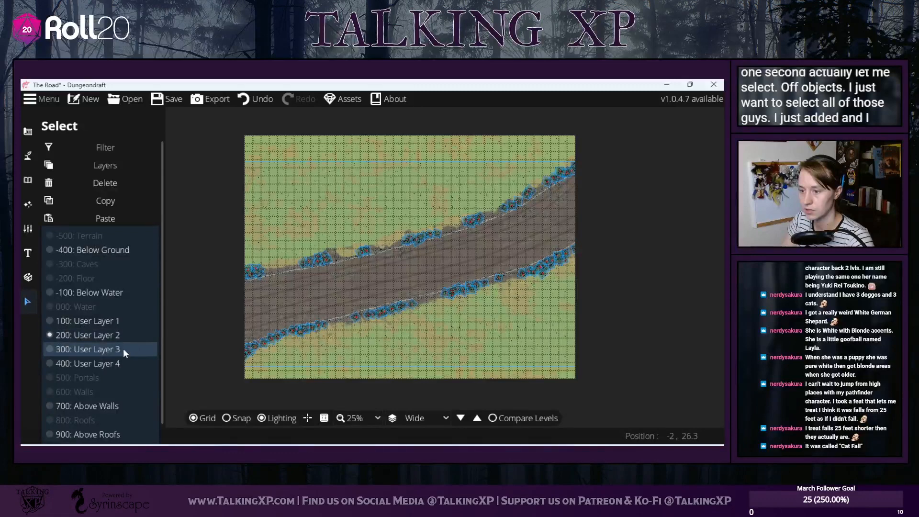
pyautogui.click(122, 339)
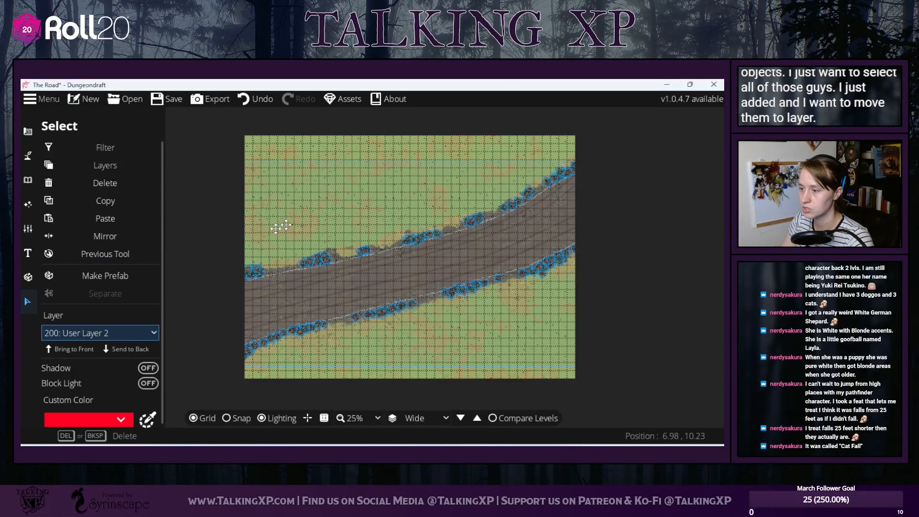
pyautogui.click(657, 193)
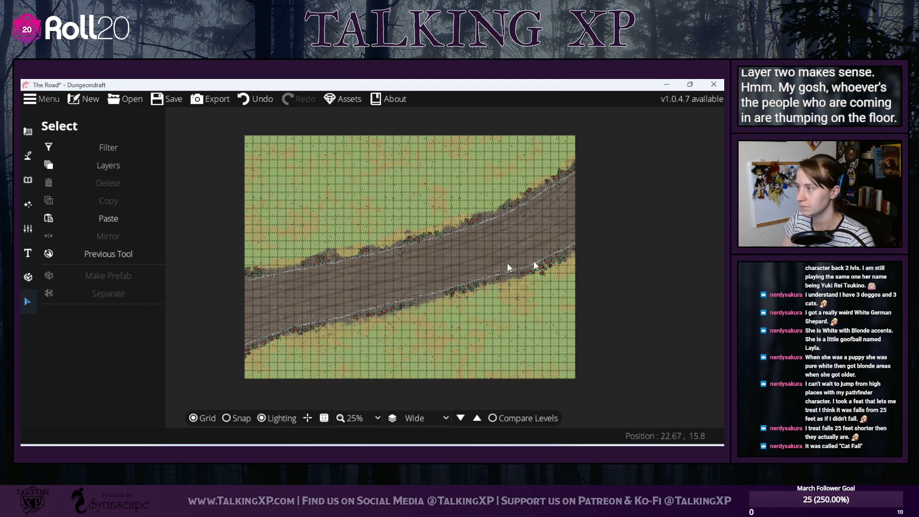
# - Return to the Scatter Tool for placing objects
pyautogui.click(34, 211)
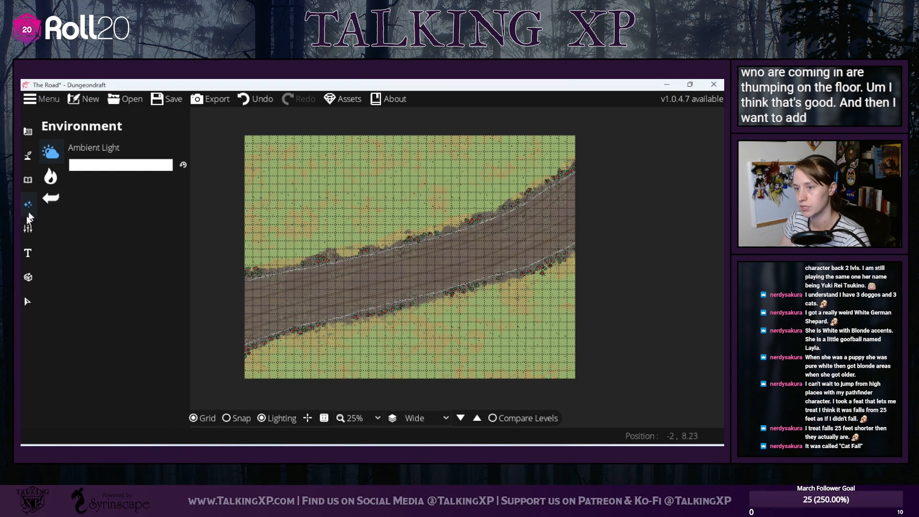
pyautogui.click(28, 182)
pyautogui.click(73, 172)
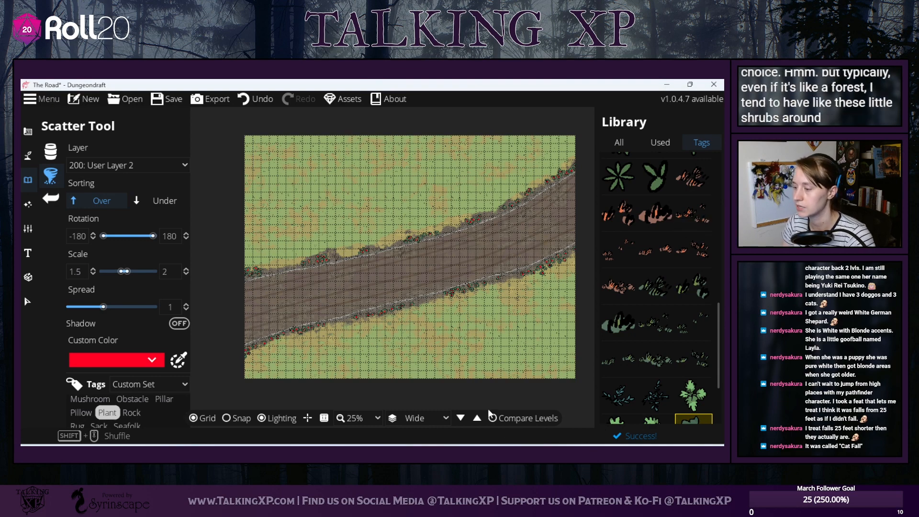
# - Examine the foliage on New Level and Complex Road for comparison, and return to the Wide level
pyautogui.click(445, 420)
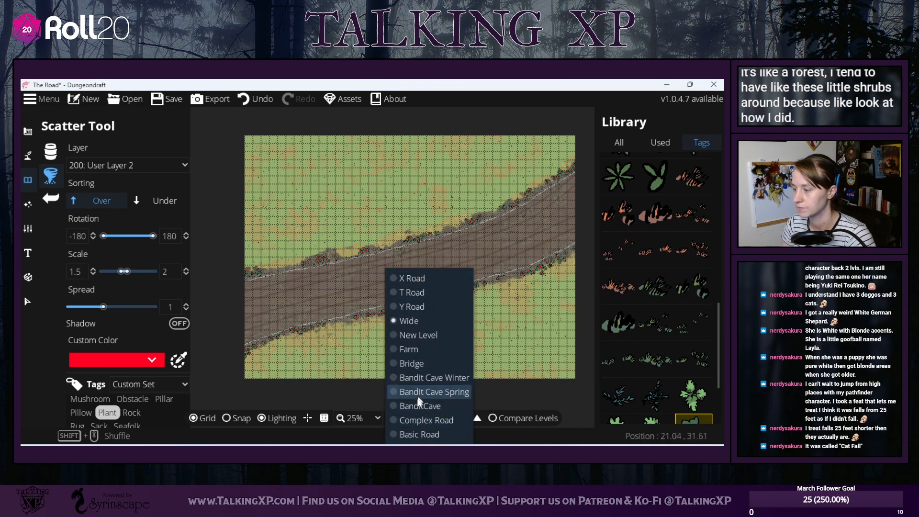
pyautogui.click(414, 340)
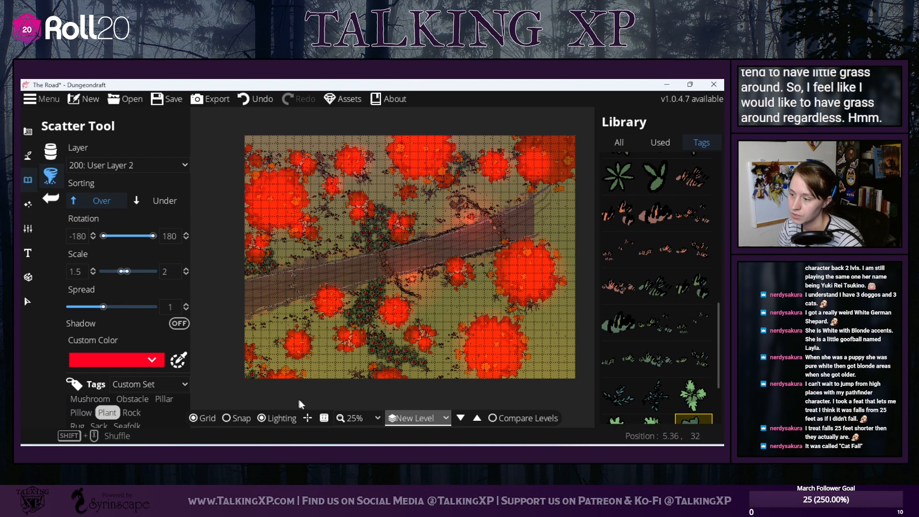
pyautogui.click(418, 418)
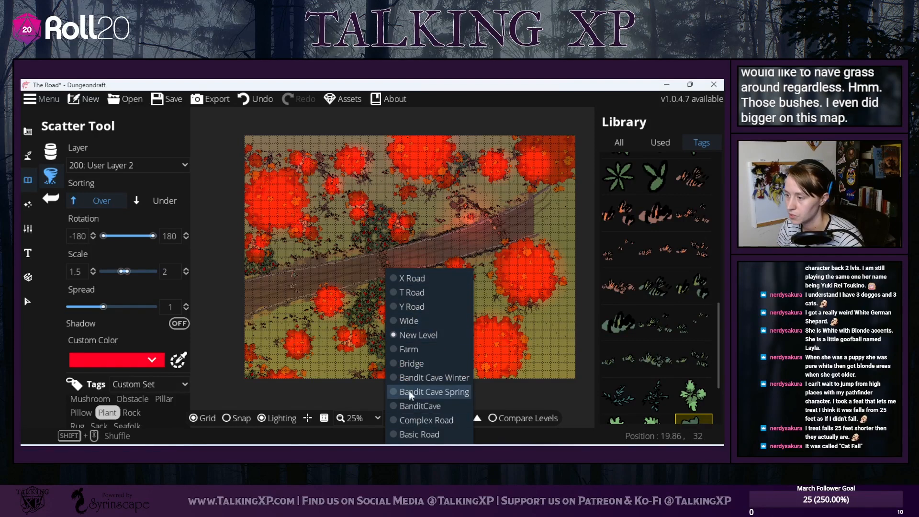
pyautogui.click(416, 417)
pyautogui.click(411, 420)
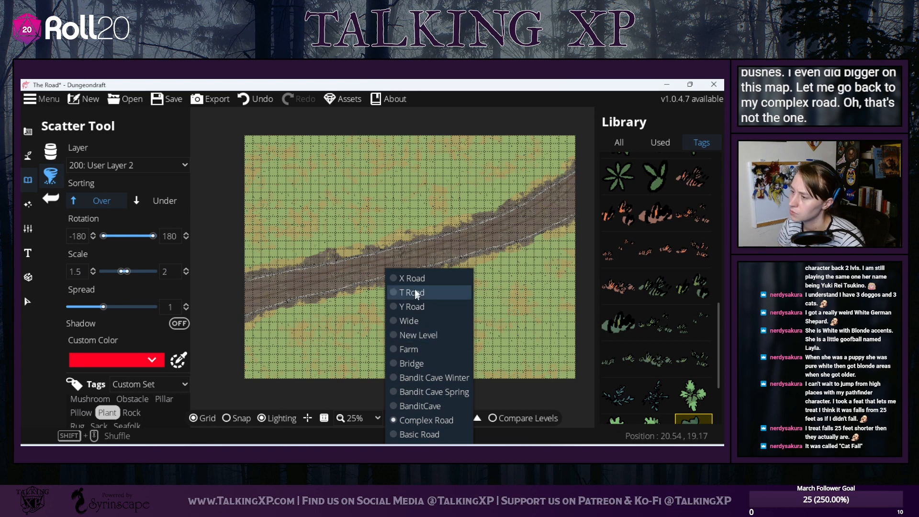
pyautogui.click(410, 318)
pyautogui.moveTo(487, 340); pyautogui.dragTo(447, 355)
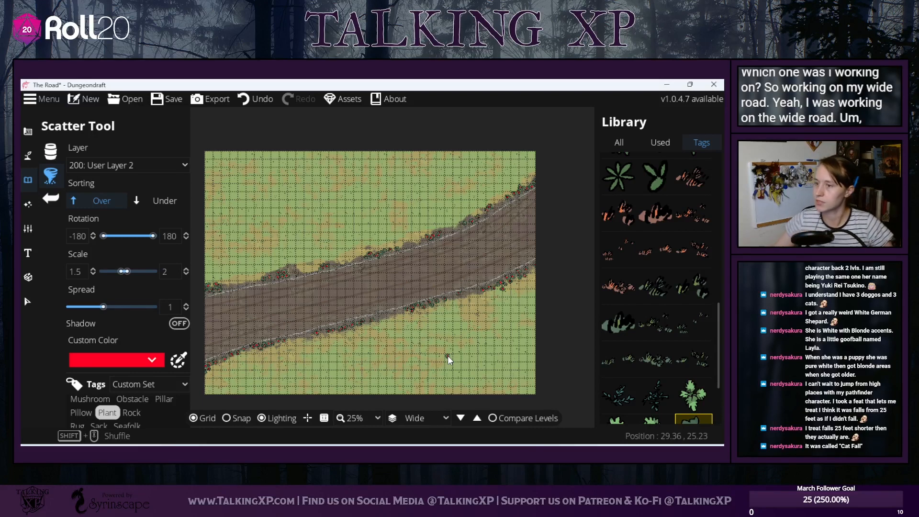
# - Set the scatter layer to 100: User Layer 1 and choose the block of eight green grass assets for scattering
pyautogui.click(180, 159)
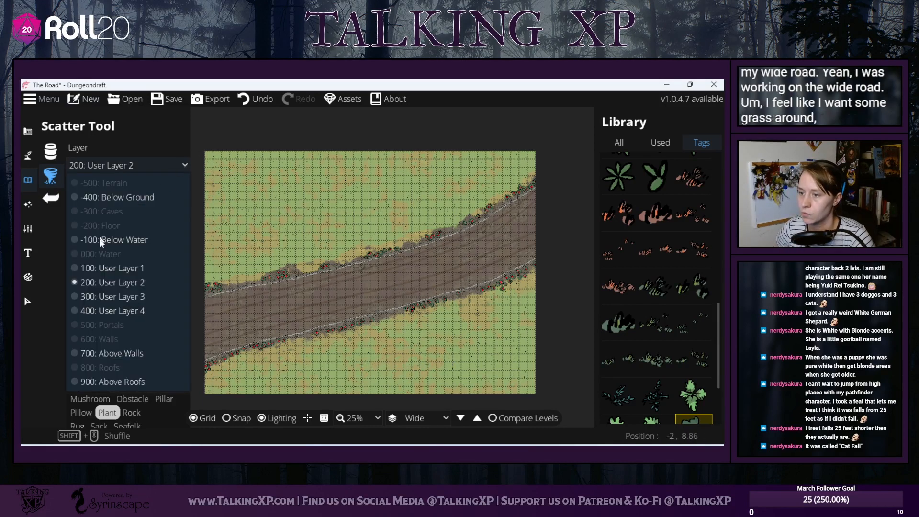
pyautogui.click(105, 269)
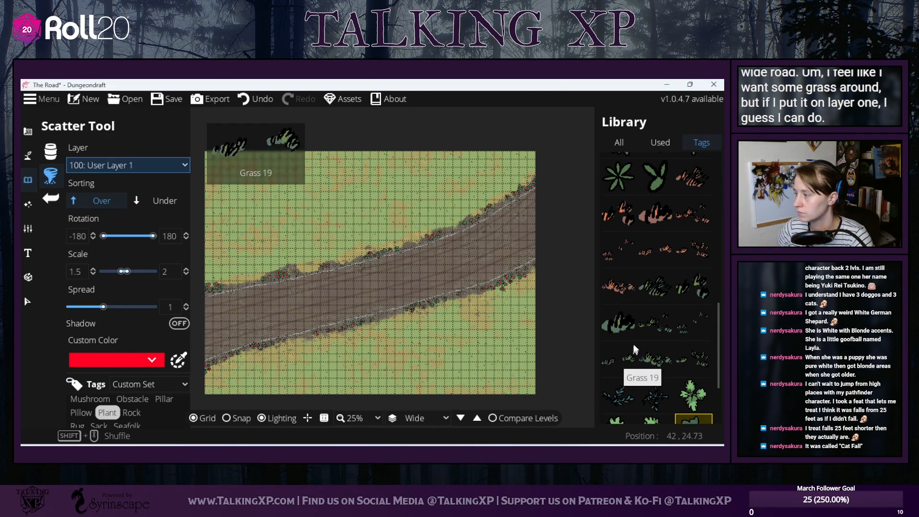
pyautogui.click(655, 287)
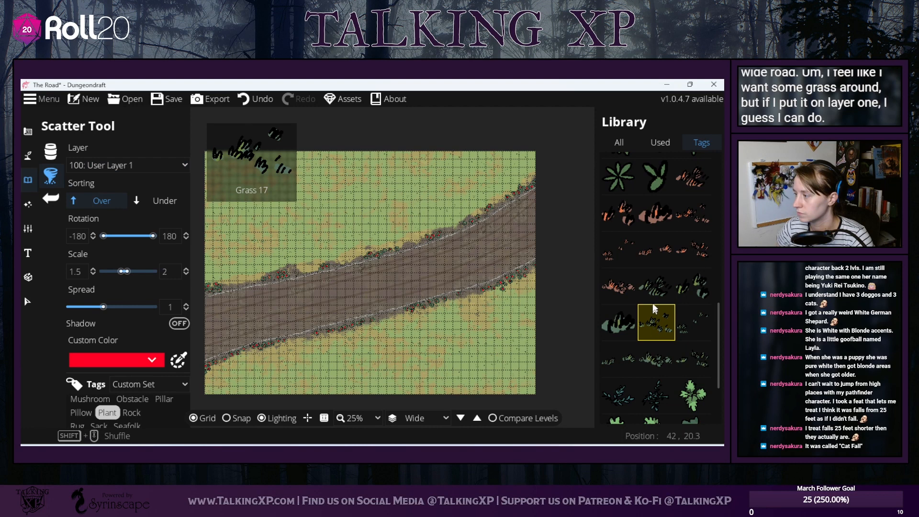
pyautogui.keyDown('shift'); pyautogui.click(689, 362); pyautogui.keyUp('shift')
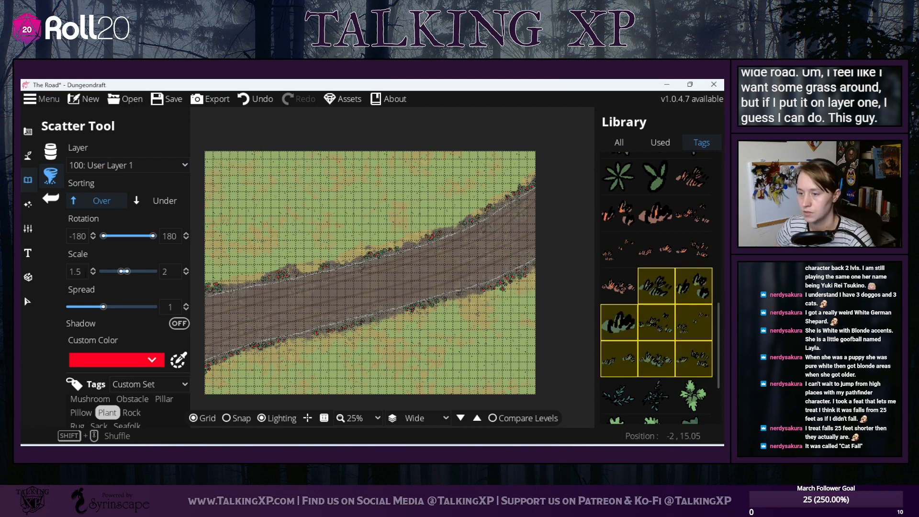
# - Set both the minimum and maximum scatter rotation to 0
pyautogui.doubleClick(79, 236)
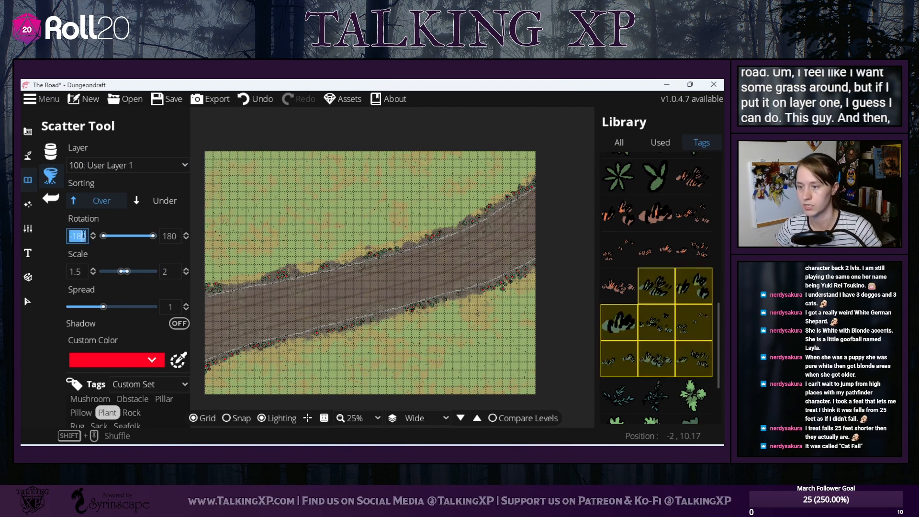
pyautogui.write('0')
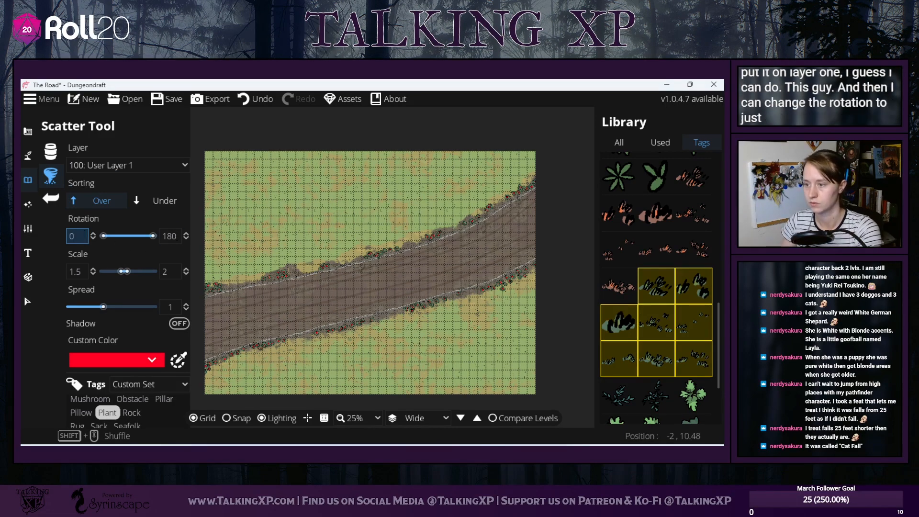
pyautogui.doubleClick(171, 236)
pyautogui.write('0')
pyautogui.press('Return')
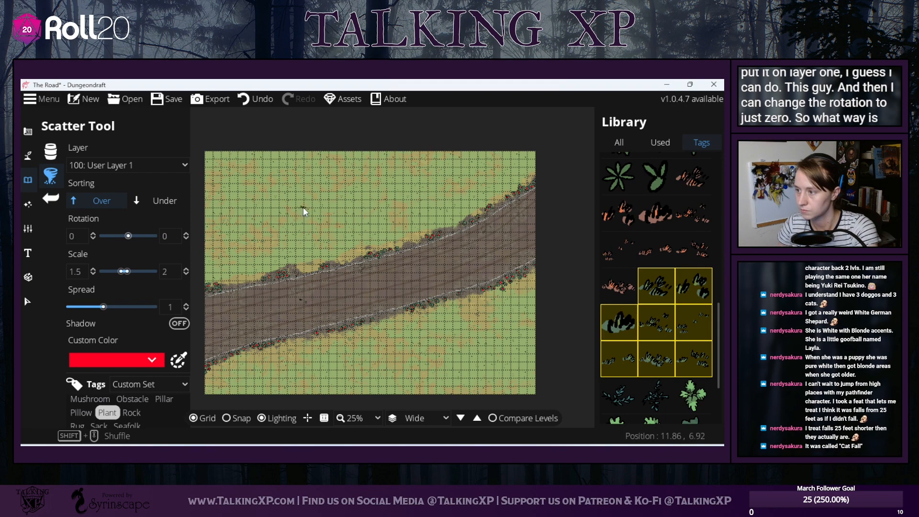
# - Place a test grass clump north of the road, check which way it faces, and undo it
pyautogui.click(313, 246)
pyautogui.scroll(3, 314, 247)
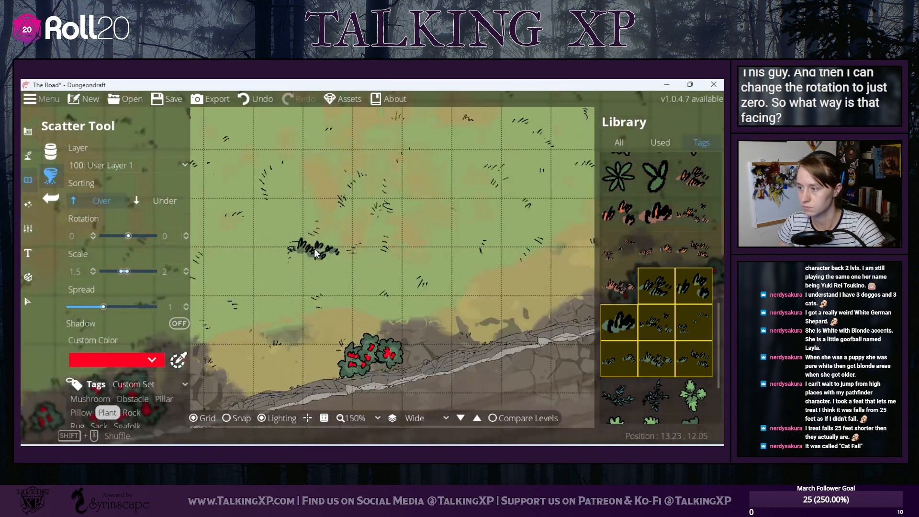
pyautogui.scroll(-4, 314, 249)
pyautogui.scroll(3, 300, 317)
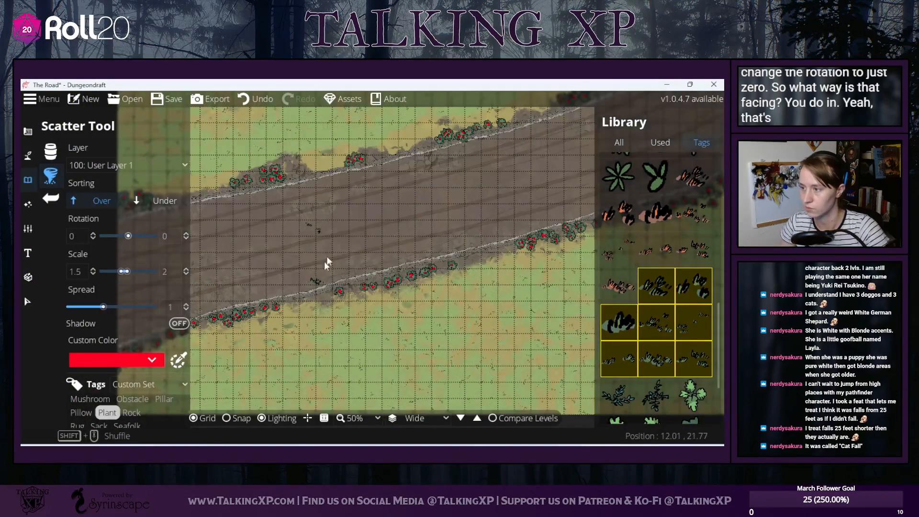
pyautogui.click(249, 99)
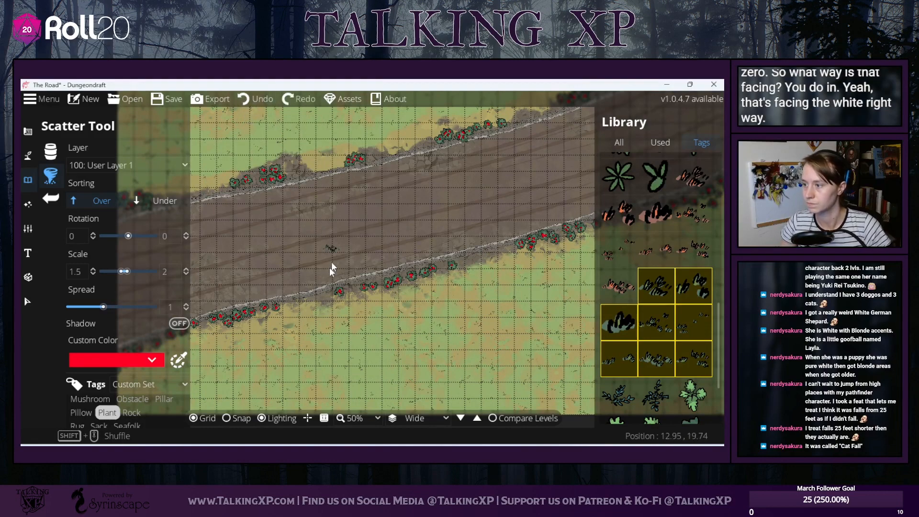
# - Try scattering grass along the road's northern edge at the existing scale, and undo it
pyautogui.moveTo(240, 332); pyautogui.dragTo(306, 318)
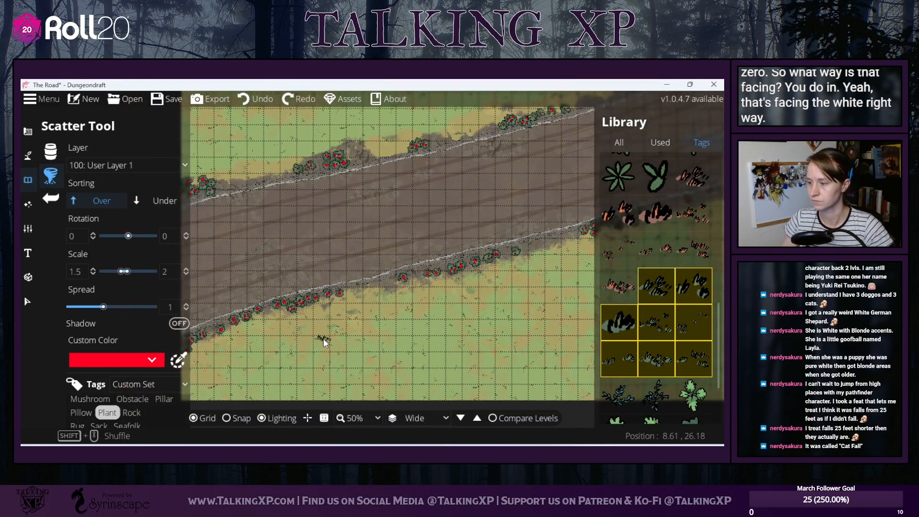
pyautogui.scroll(-1, 323, 338)
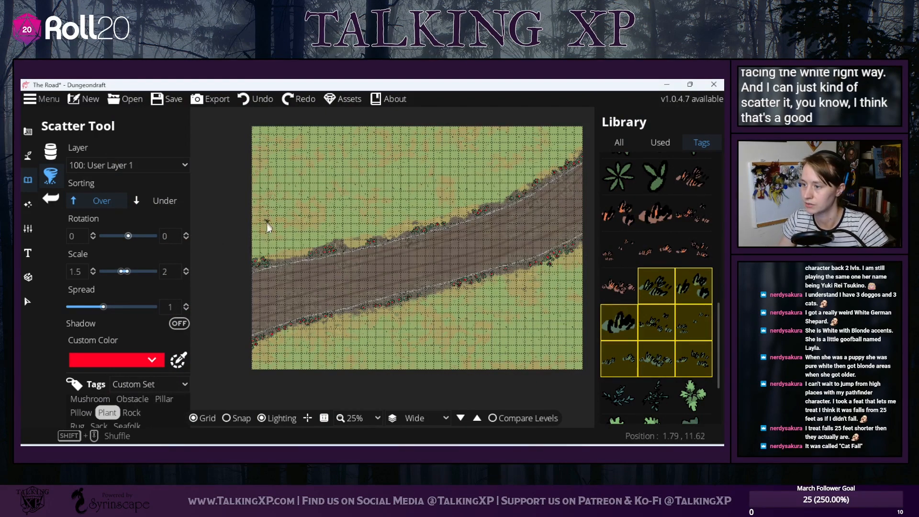
pyautogui.click(321, 253)
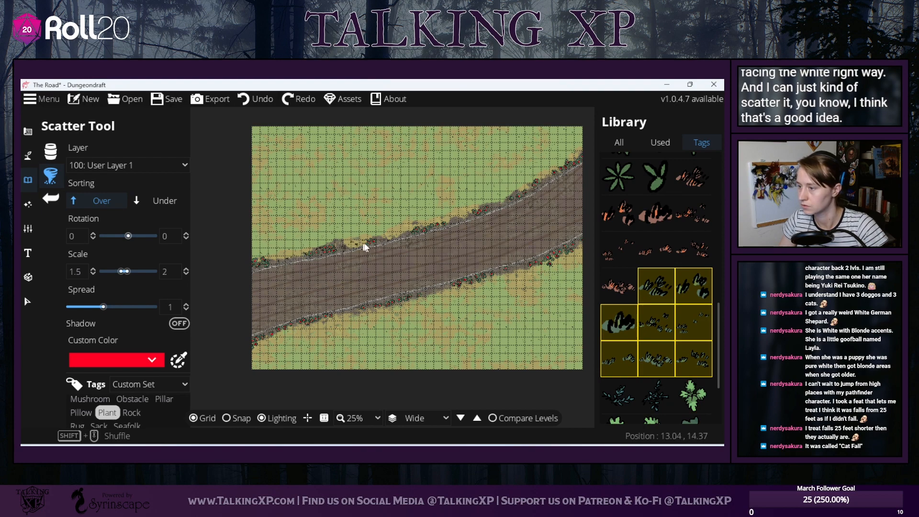
pyautogui.click(256, 99)
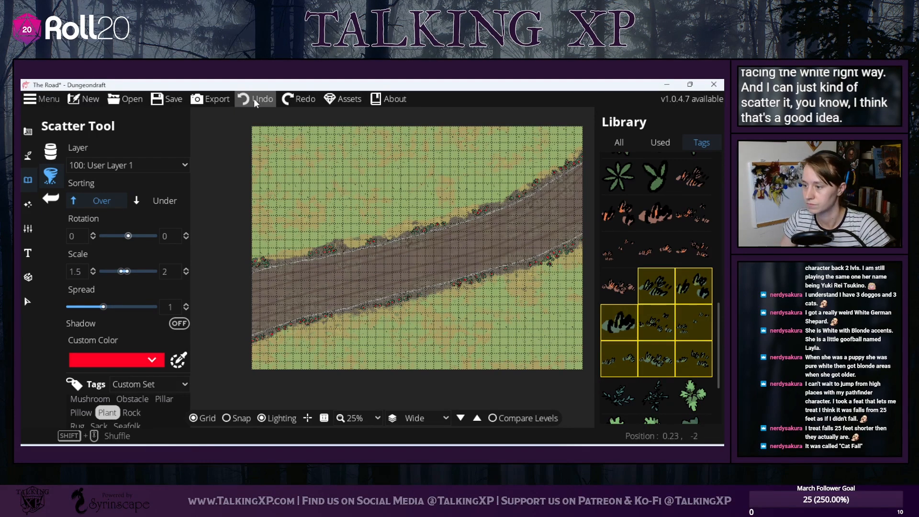
pyautogui.click(284, 99)
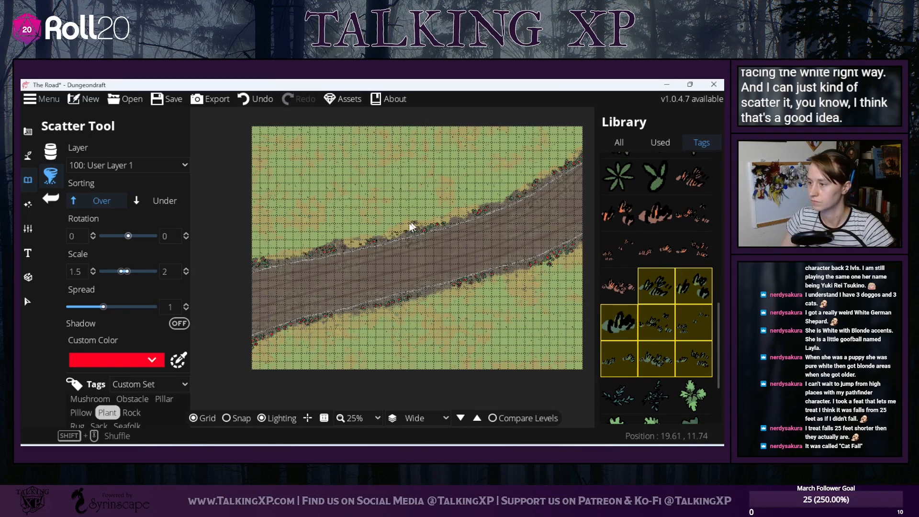
pyautogui.click(261, 98)
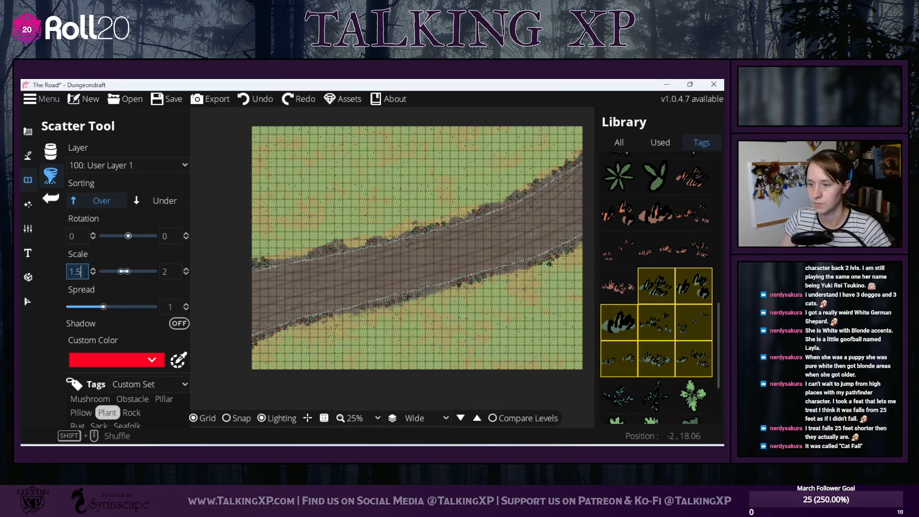
# - Set the grass scatter scale range to 2 minimum and 3 maximum
pyautogui.click(82, 272)
pyautogui.write('2')
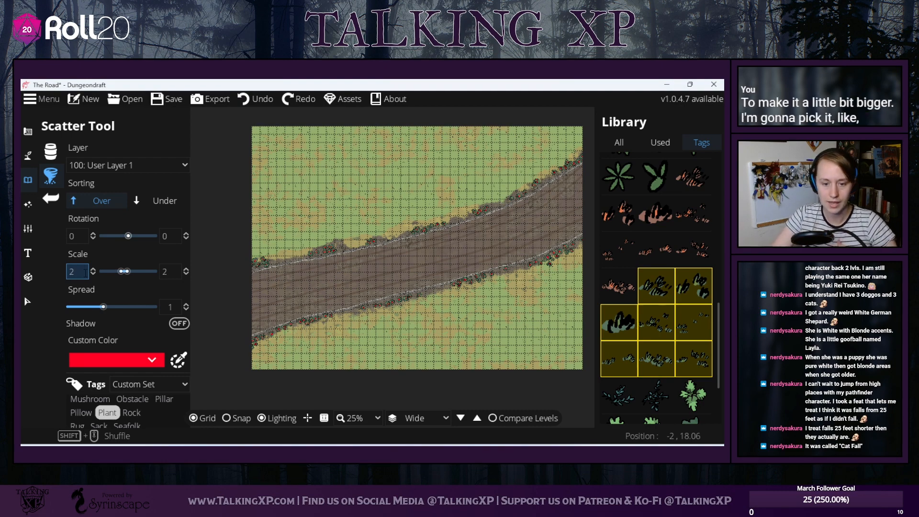
pyautogui.press('Return')
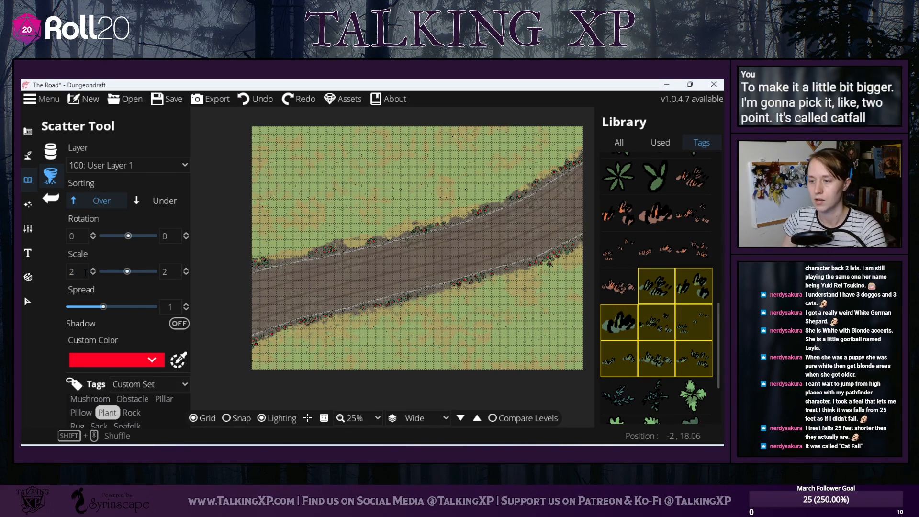
pyautogui.click(178, 270)
pyautogui.write('3')
pyautogui.press('Return')
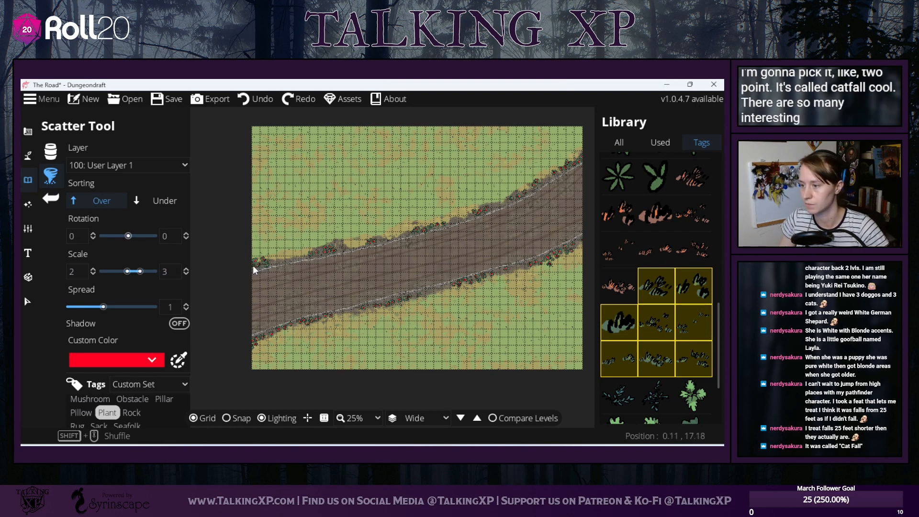
# - Try a short grass stroke near the northern edge's western end, undo it, and set the scatter spread to 2
pyautogui.moveTo(281, 256); pyautogui.dragTo(303, 247)
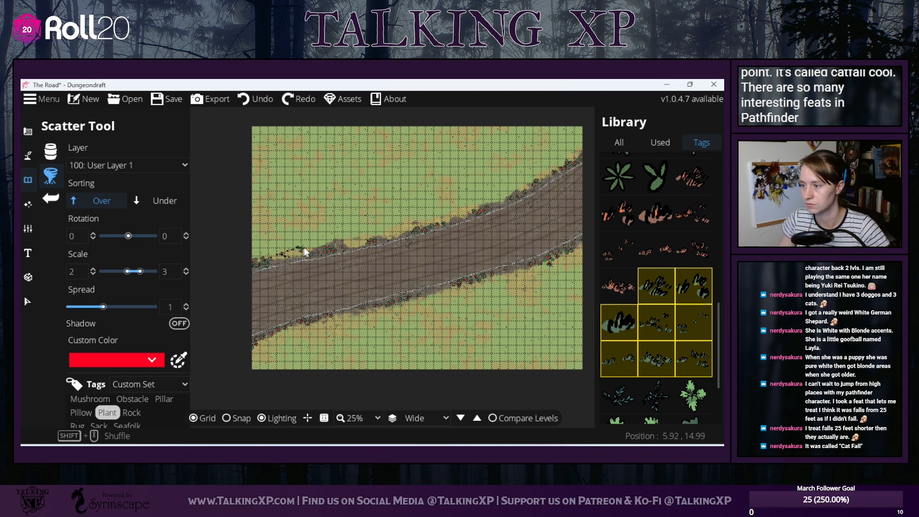
pyautogui.click(265, 101)
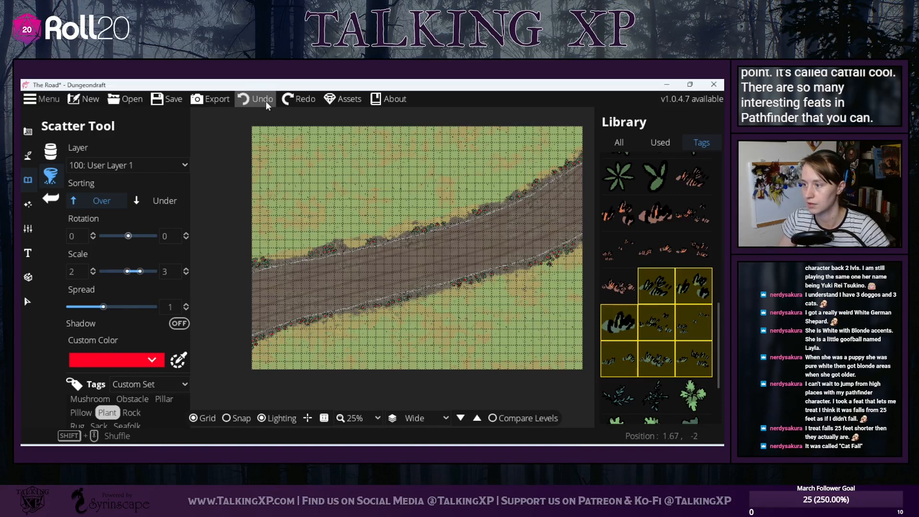
pyautogui.doubleClick(170, 306)
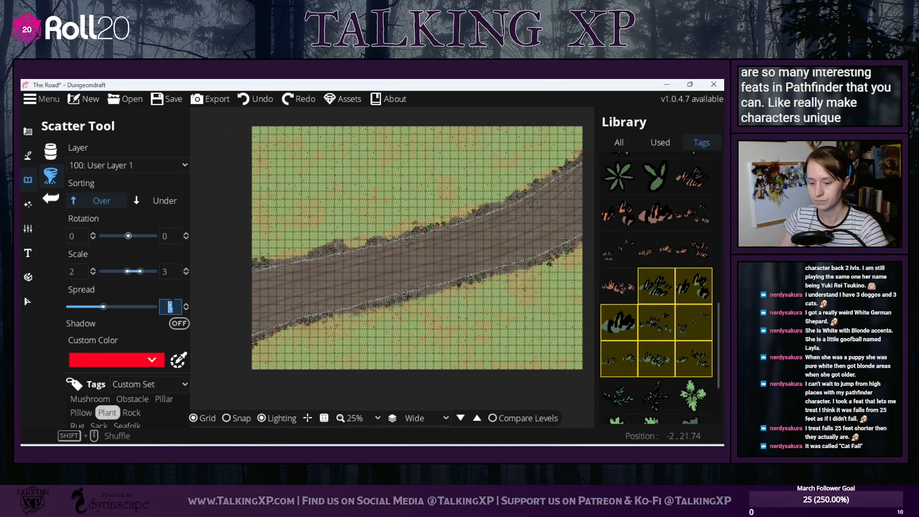
pyautogui.write('2')
pyautogui.press('Return')
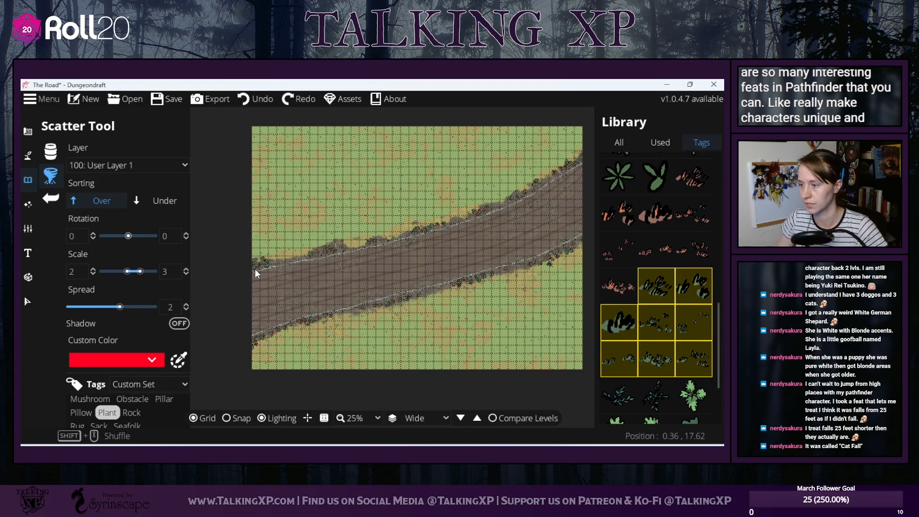
# - Scatter grass along the road's northern edge and sparsely across the field north of it
pyautogui.click(335, 250)
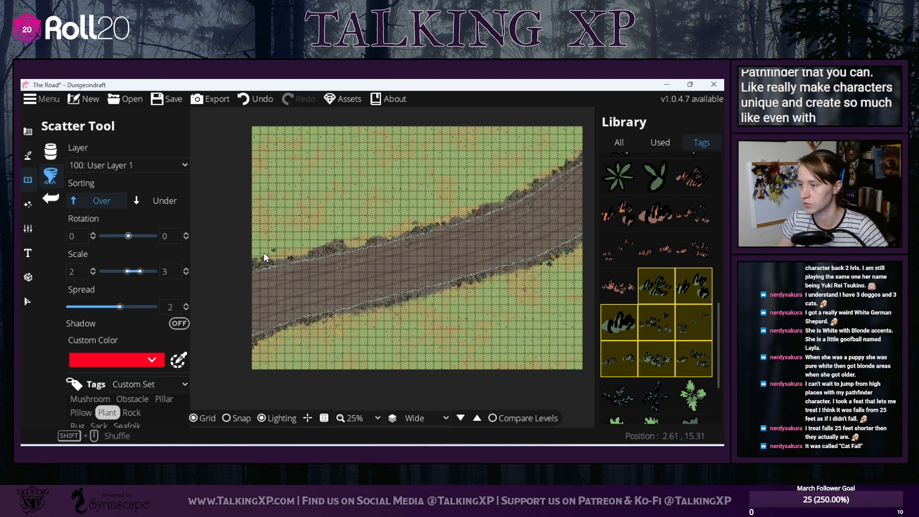
pyautogui.moveTo(297, 256); pyautogui.dragTo(339, 216)
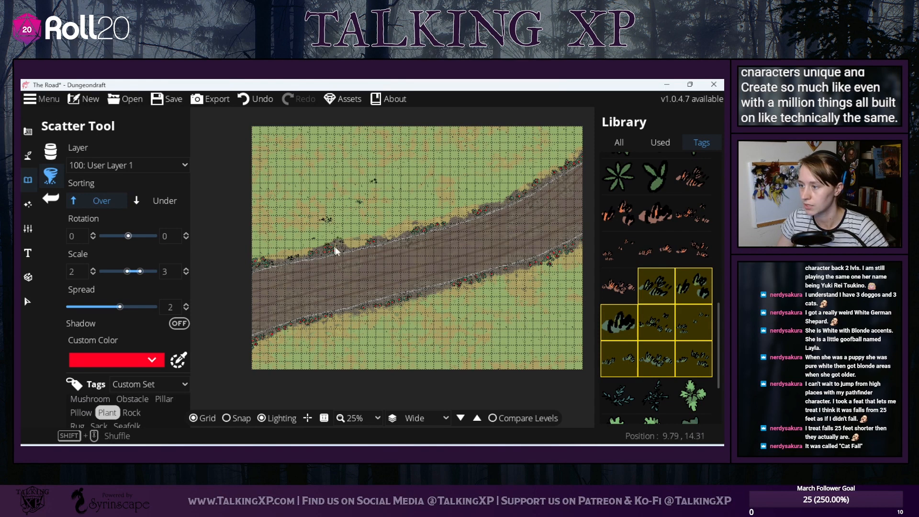
pyautogui.moveTo(457, 210); pyautogui.dragTo(403, 233)
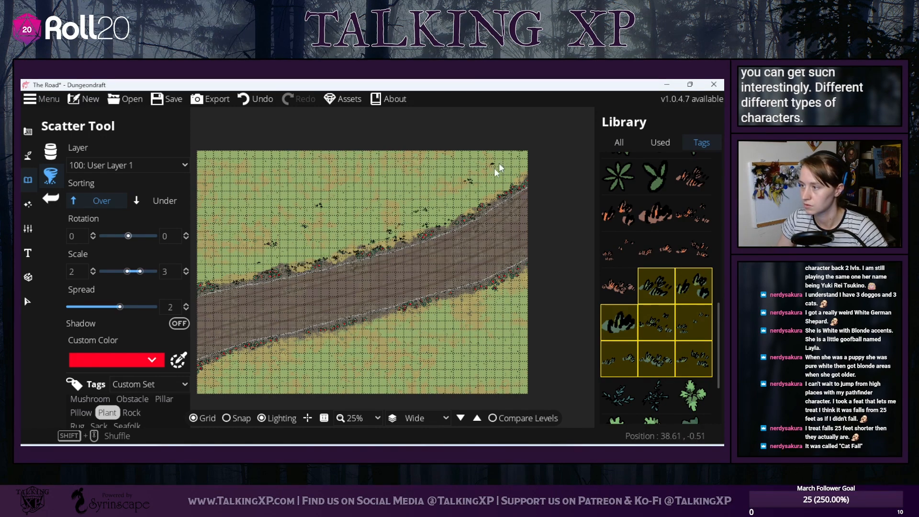
pyautogui.moveTo(429, 219)
pyautogui.mouseDown()
pyautogui.moveTo(317, 148)
pyautogui.moveTo(359, 157)
pyautogui.moveTo(265, 216)
pyautogui.mouseUp()
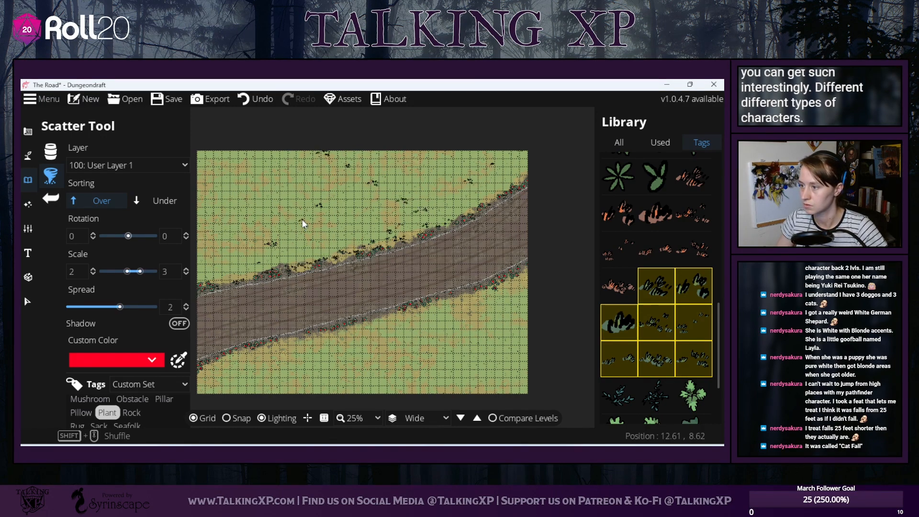
# - Scatter the selected green grass tufts across the fields on both sides of the road on User Layer 1
pyautogui.moveTo(329, 202)
pyautogui.mouseDown()
pyautogui.moveTo(461, 110)
pyautogui.moveTo(363, 177)
pyautogui.moveTo(421, 161)
pyautogui.mouseUp()
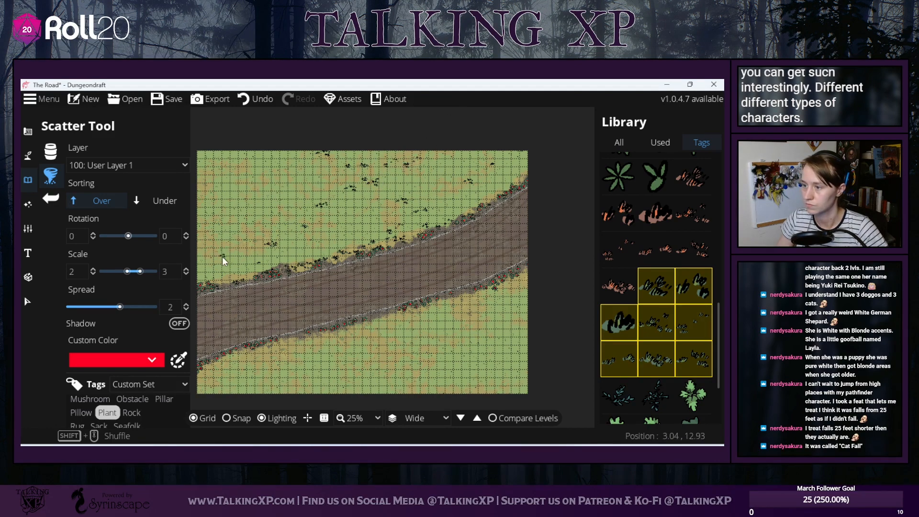
pyautogui.moveTo(278, 248)
pyautogui.mouseDown()
pyautogui.moveTo(320, 155)
pyautogui.moveTo(230, 177)
pyautogui.moveTo(316, 195)
pyautogui.moveTo(294, 197)
pyautogui.mouseUp()
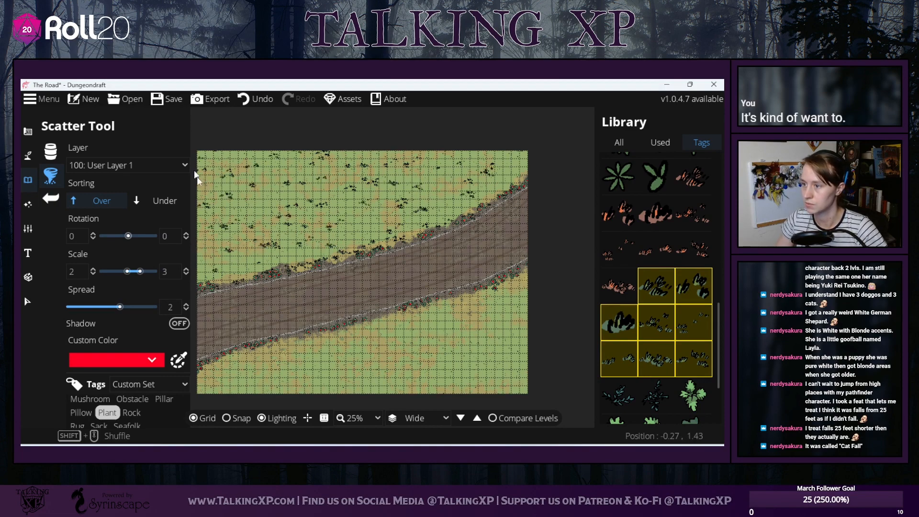
pyautogui.moveTo(491, 250); pyautogui.dragTo(543, 153)
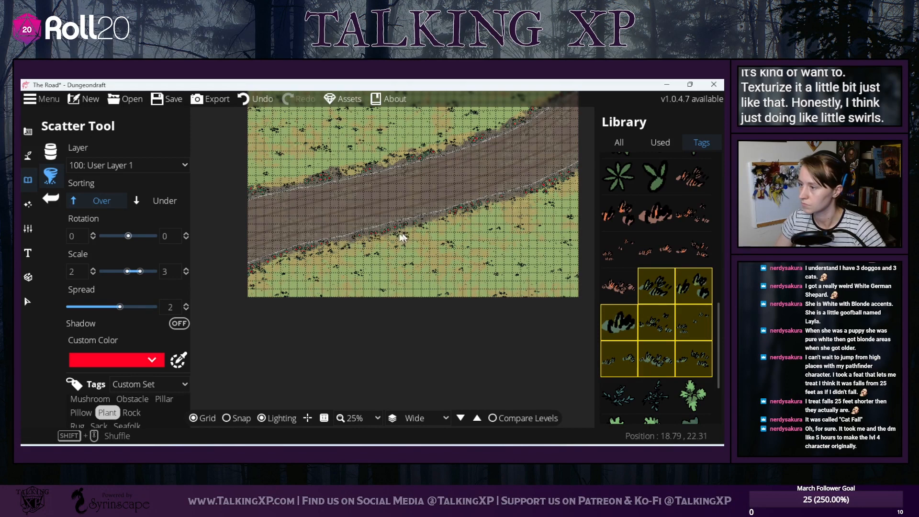
pyautogui.moveTo(418, 280); pyautogui.dragTo(304, 325)
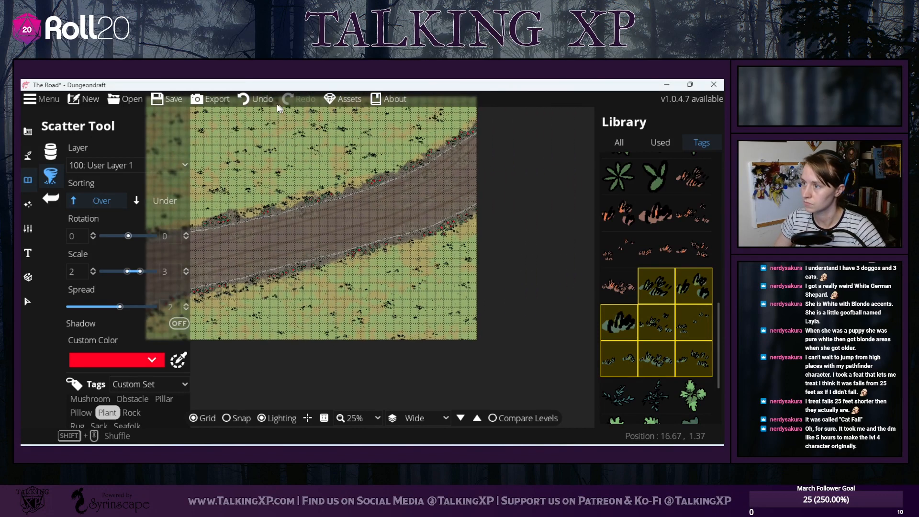
pyautogui.hotkey('ctrl', 'z')
pyautogui.hotkey('ctrl', 'y')
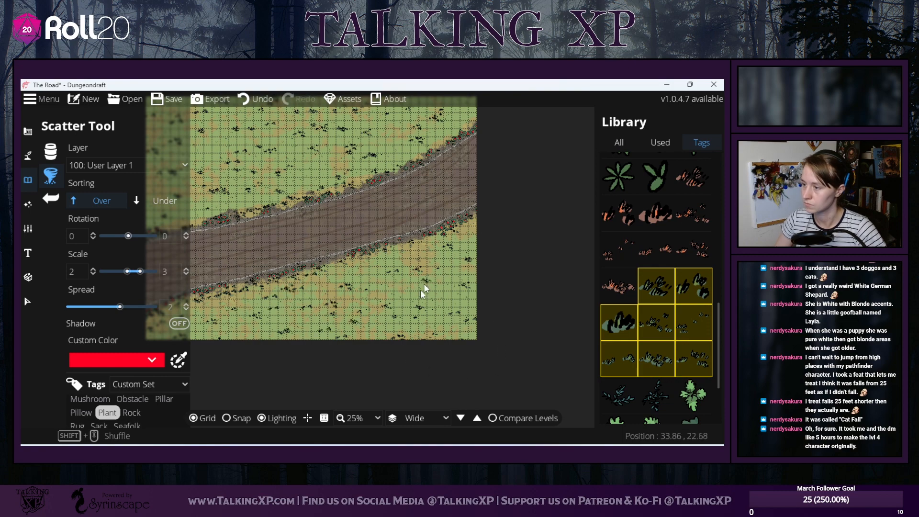
pyautogui.moveTo(487, 308); pyautogui.dragTo(591, 324)
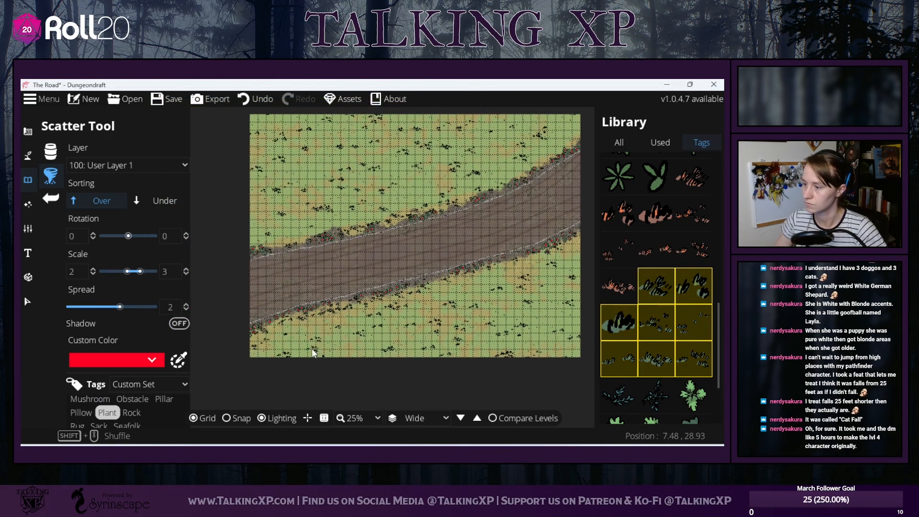
pyautogui.moveTo(525, 284); pyautogui.dragTo(480, 392)
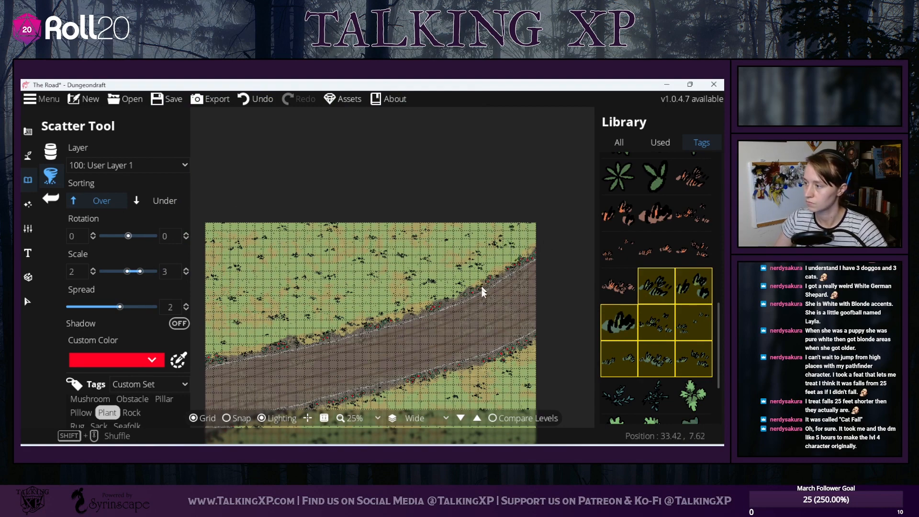
pyautogui.moveTo(536, 363); pyautogui.dragTo(525, 280)
# - Select the five red-flowered bush assets for scattering and set the layer to 200: User Layer 2
pyautogui.scroll(10, 632, 275)
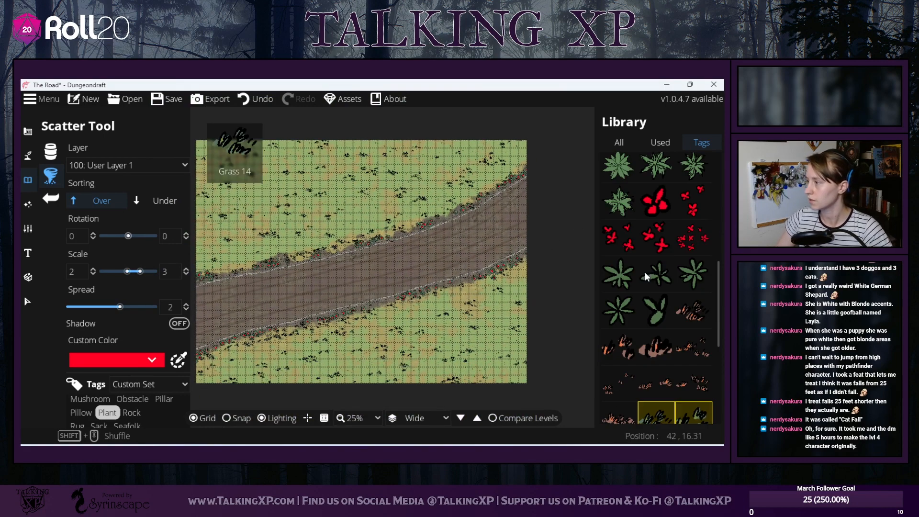
pyautogui.scroll(-10, 645, 276)
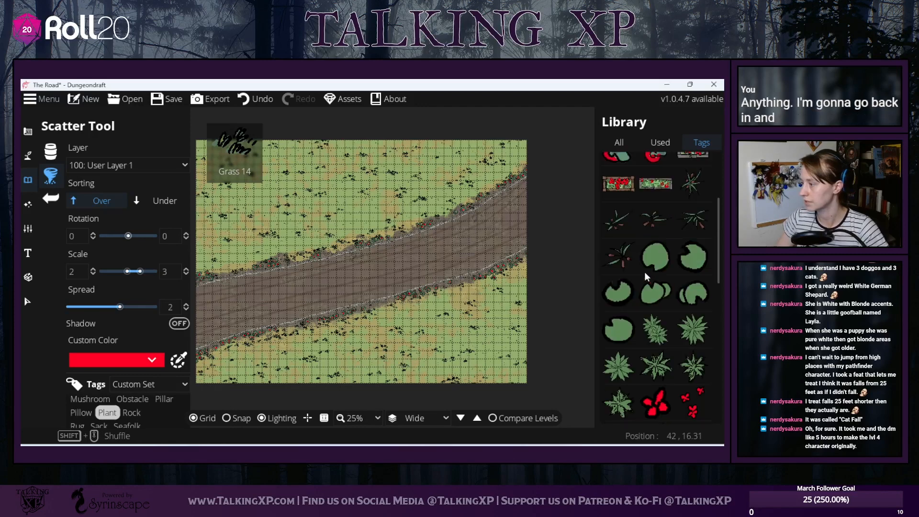
pyautogui.click(693, 331)
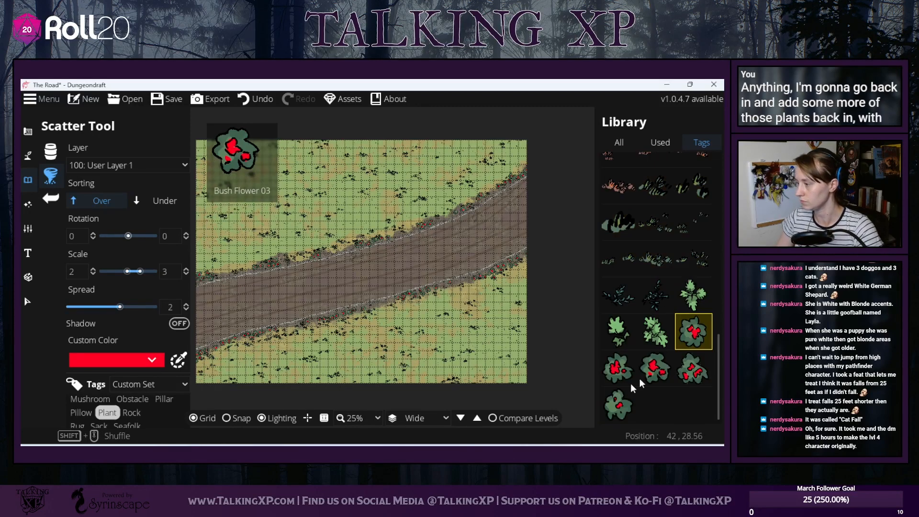
pyautogui.keyDown('shift'); pyautogui.click(619, 401); pyautogui.keyUp('shift')
pyautogui.click(160, 166)
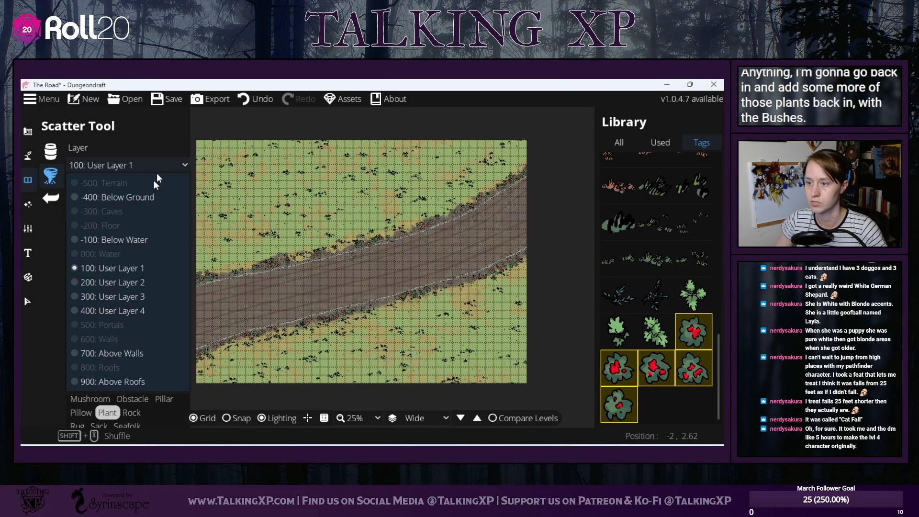
pyautogui.click(130, 277)
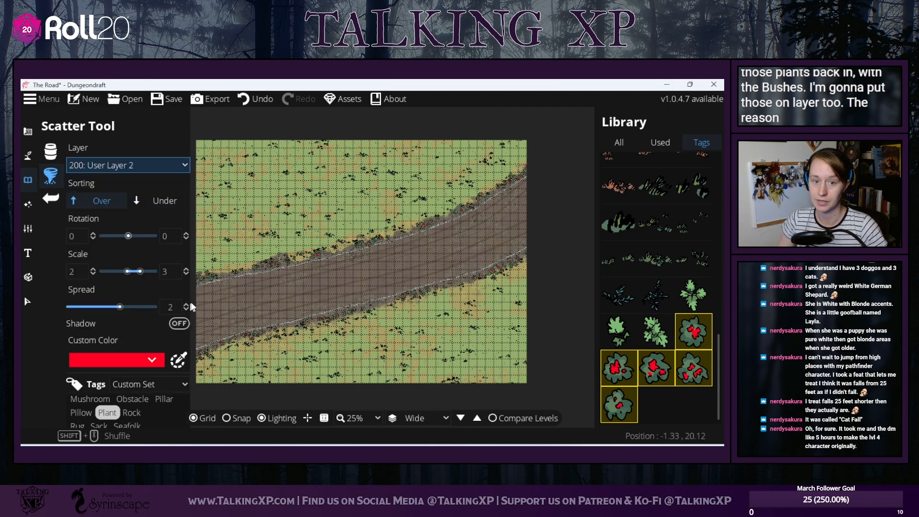
# - Set the maximum scatter scale to 2.5 for the flowering bushes
pyautogui.moveTo(372, 277); pyautogui.dragTo(444, 275)
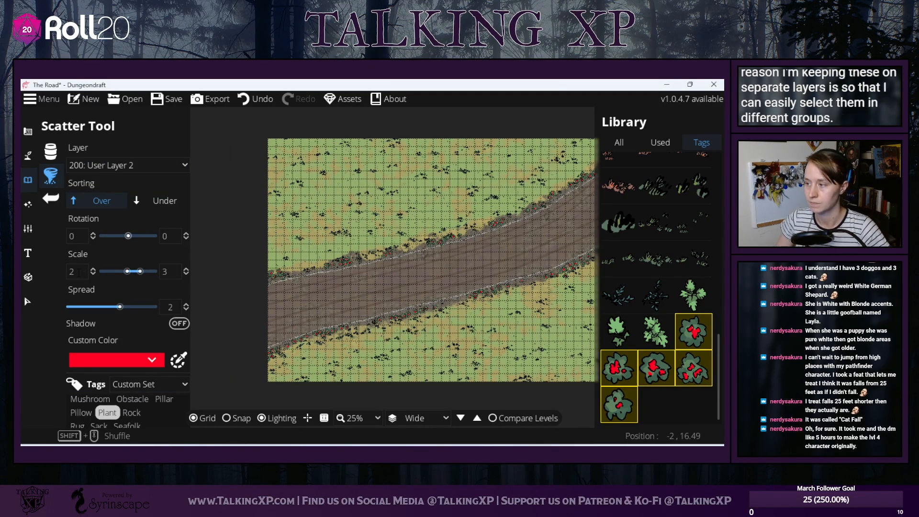
pyautogui.press('BackSpace')
pyautogui.write('1')
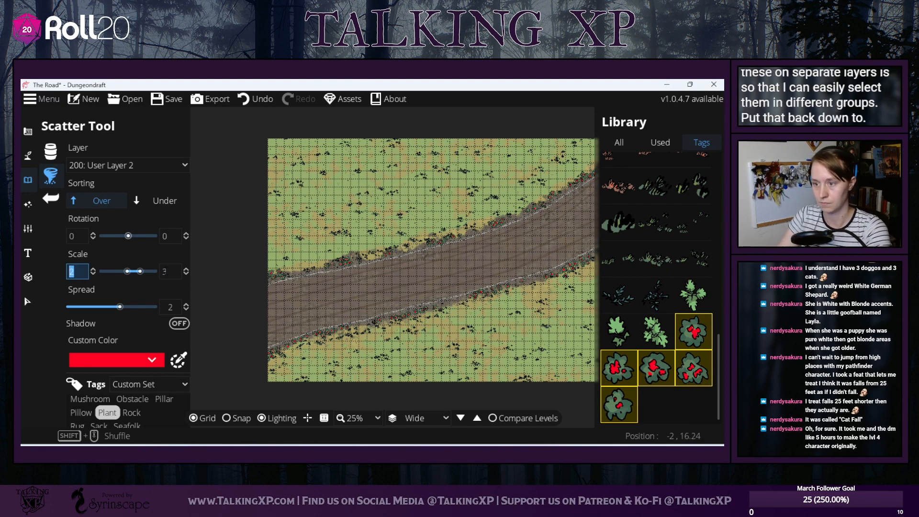
pyautogui.click(173, 270)
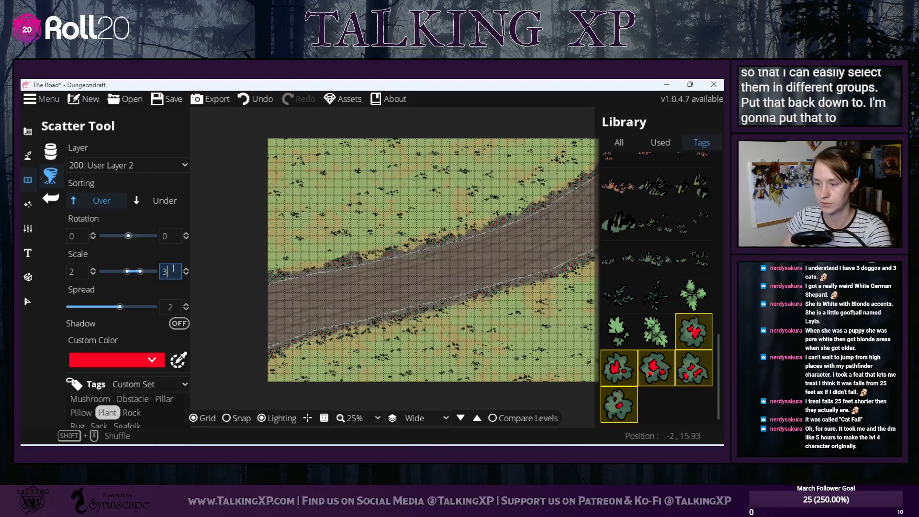
pyautogui.press('BackSpace')
pyautogui.write('2.5')
pyautogui.press('Return')
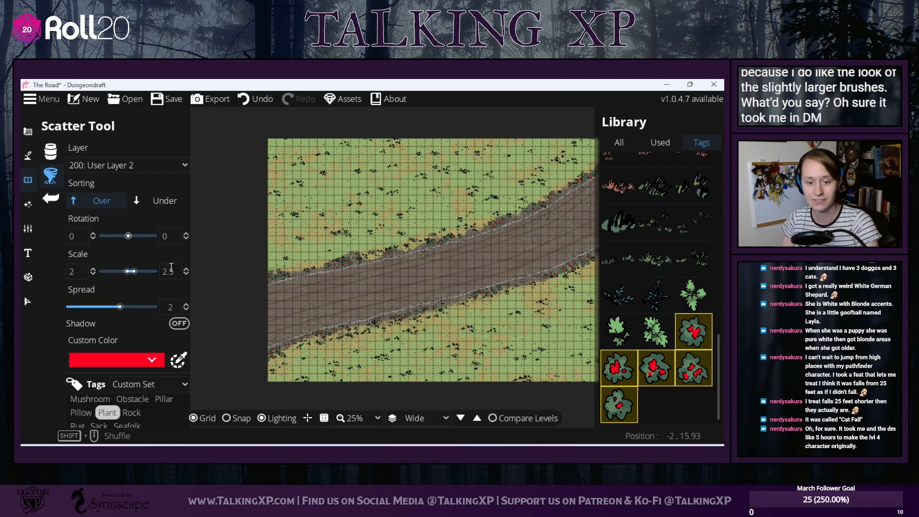
pyautogui.moveTo(170, 199); pyautogui.dragTo(188, 207)
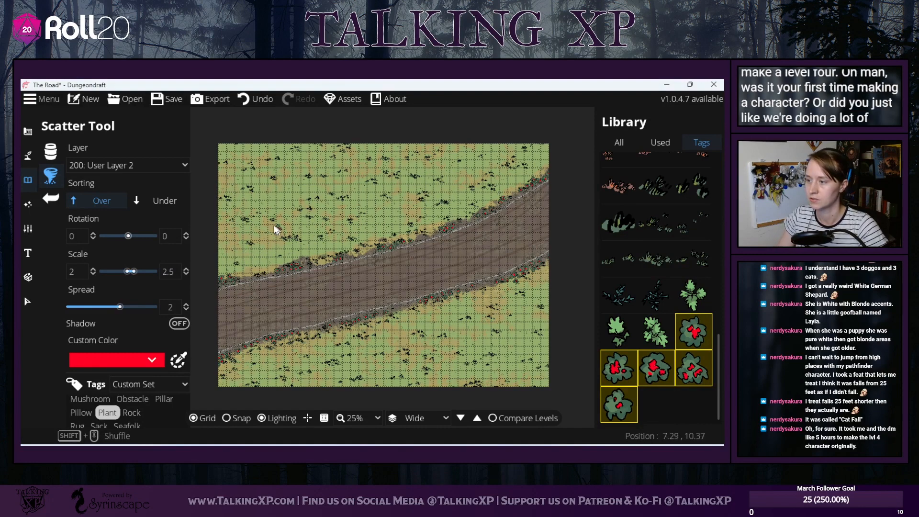
# - Scatter flowering bushes loosely across the fields on both sides of the road
pyautogui.moveTo(261, 179)
pyautogui.mouseDown()
pyautogui.moveTo(262, 226)
pyautogui.moveTo(295, 158)
pyautogui.moveTo(281, 202)
pyautogui.mouseUp()
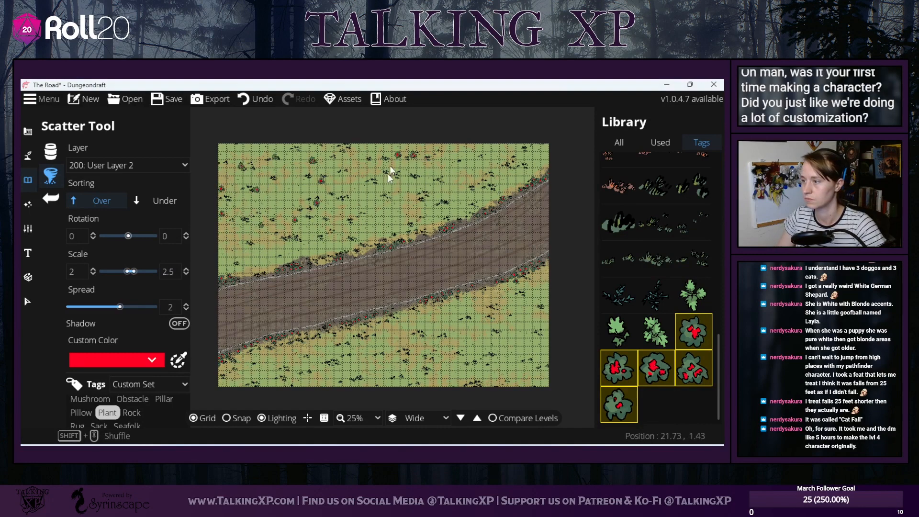
pyautogui.moveTo(388, 174); pyautogui.dragTo(350, 267)
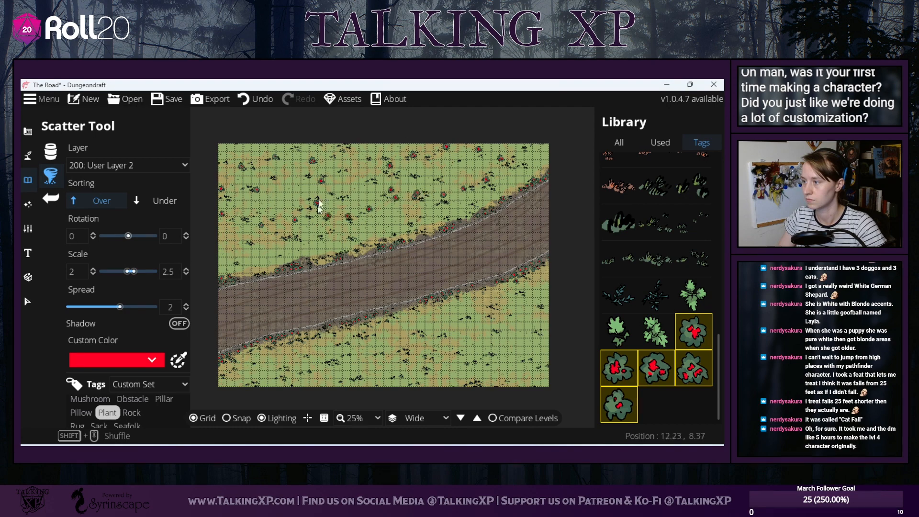
pyautogui.moveTo(497, 324)
pyautogui.mouseDown()
pyautogui.moveTo(496, 243)
pyautogui.moveTo(385, 268)
pyautogui.moveTo(251, 325)
pyautogui.moveTo(502, 271)
pyautogui.moveTo(495, 227)
pyautogui.moveTo(417, 286)
pyautogui.moveTo(536, 287)
pyautogui.mouseUp()
pyautogui.moveTo(507, 234)
pyautogui.mouseDown()
pyautogui.moveTo(535, 275)
pyautogui.moveTo(535, 348)
pyautogui.mouseUp()
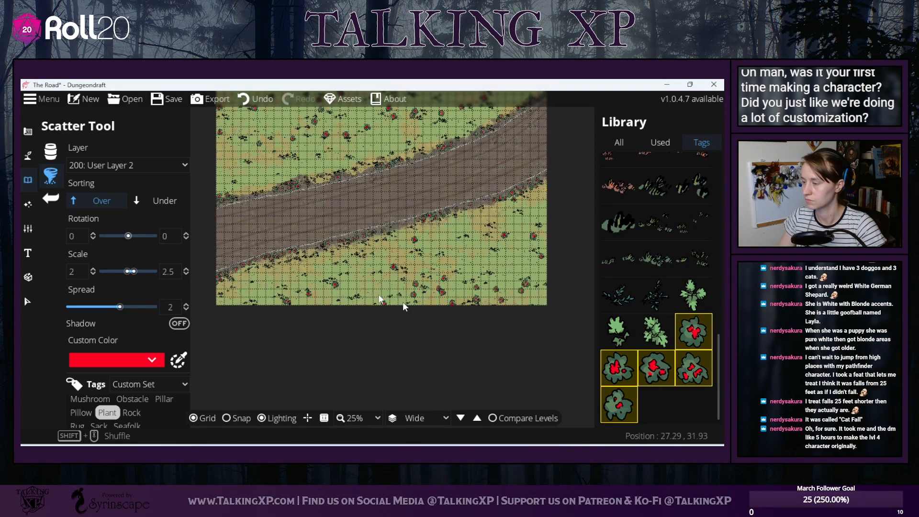
pyautogui.moveTo(323, 319); pyautogui.dragTo(346, 399)
# - Add more flowering bushes beside the existing ones to form natural clumps in the upper and lower fields
pyautogui.click(273, 187)
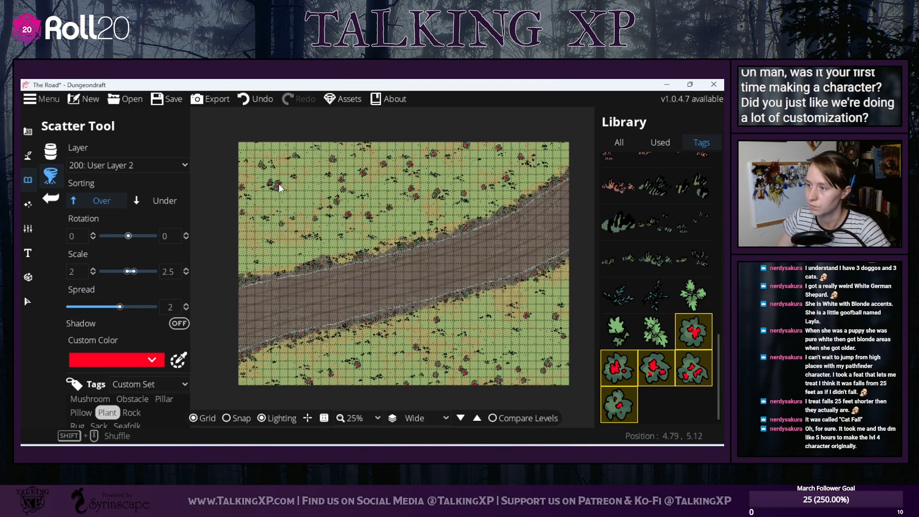
pyautogui.click(285, 192)
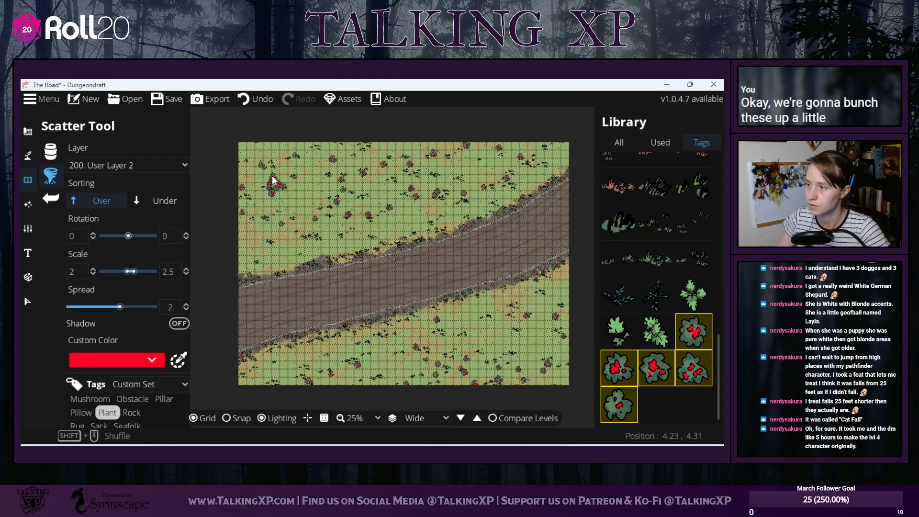
pyautogui.click(272, 178)
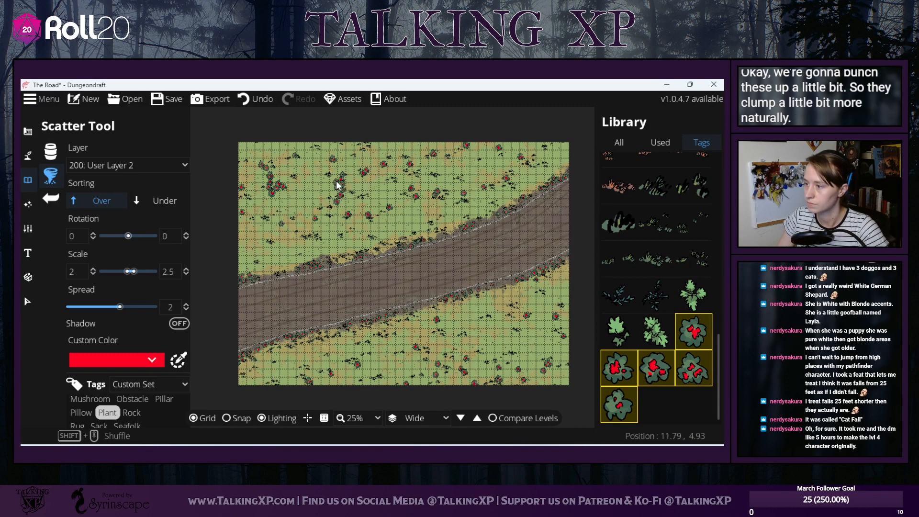
pyautogui.moveTo(397, 176); pyautogui.dragTo(429, 193)
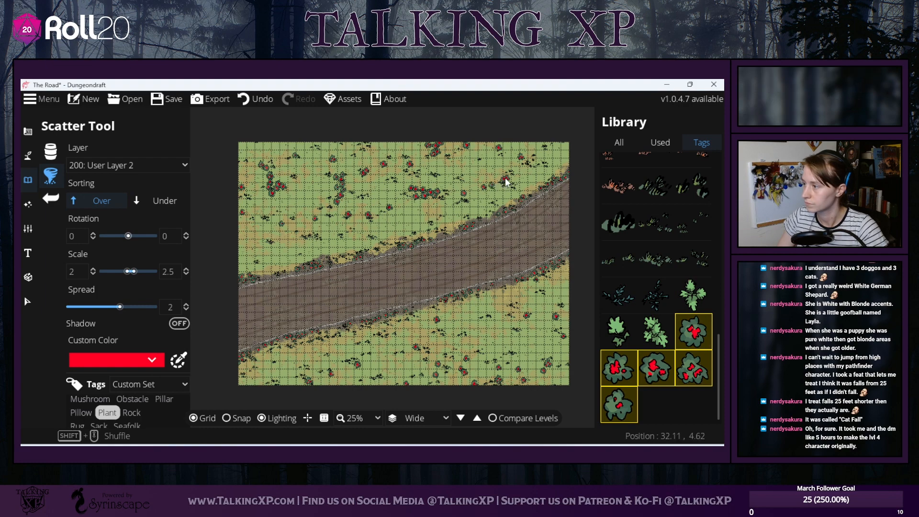
pyautogui.moveTo(507, 181); pyautogui.dragTo(504, 156)
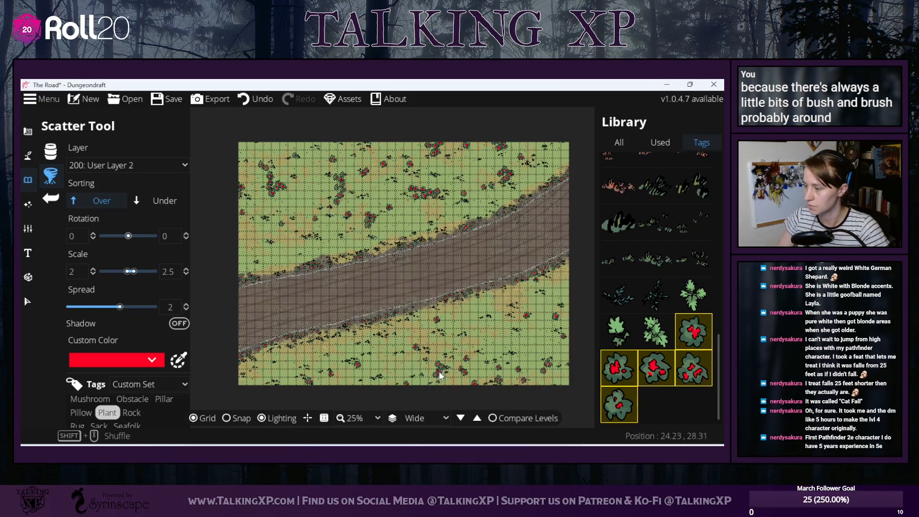
pyautogui.moveTo(453, 373); pyautogui.dragTo(462, 381)
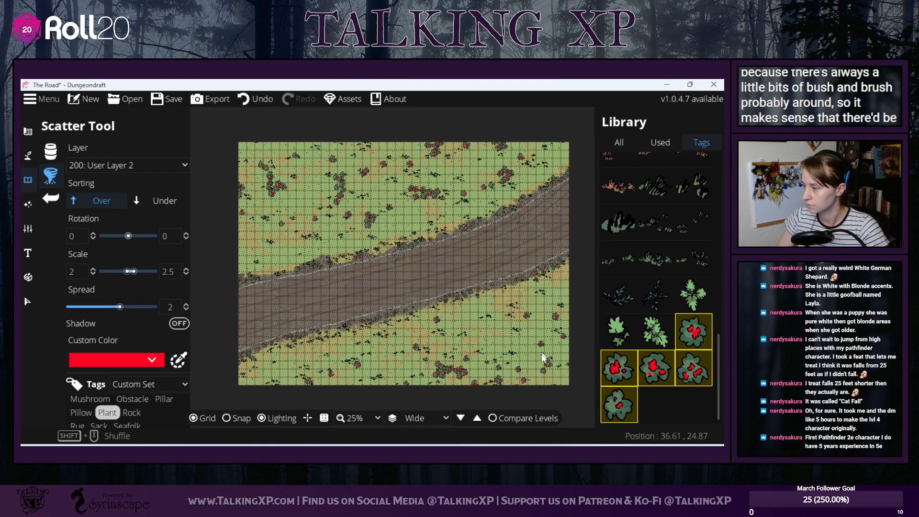
pyautogui.moveTo(551, 368); pyautogui.dragTo(557, 364)
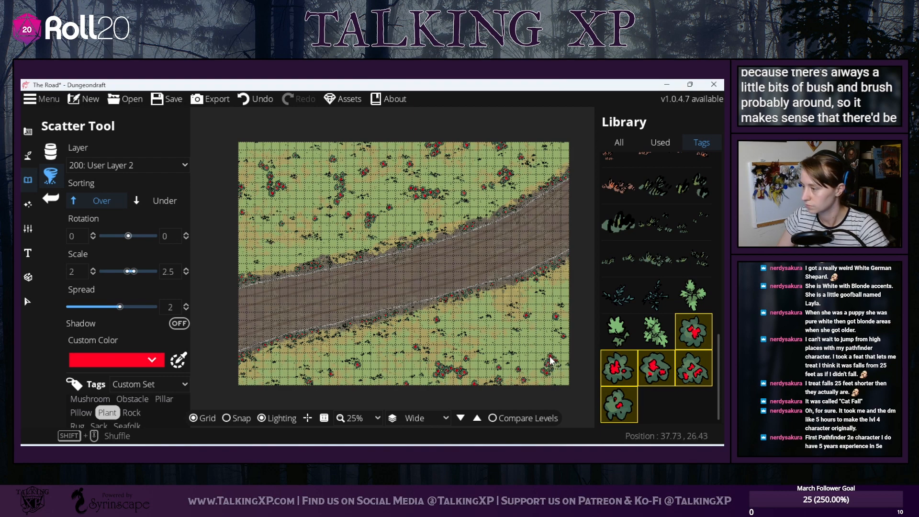
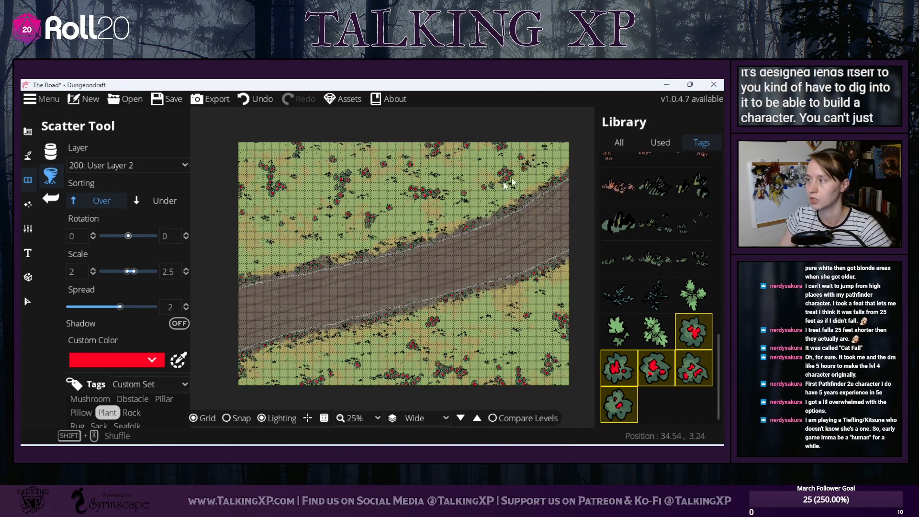
pyautogui.moveTo(503, 186); pyautogui.dragTo(463, 204)
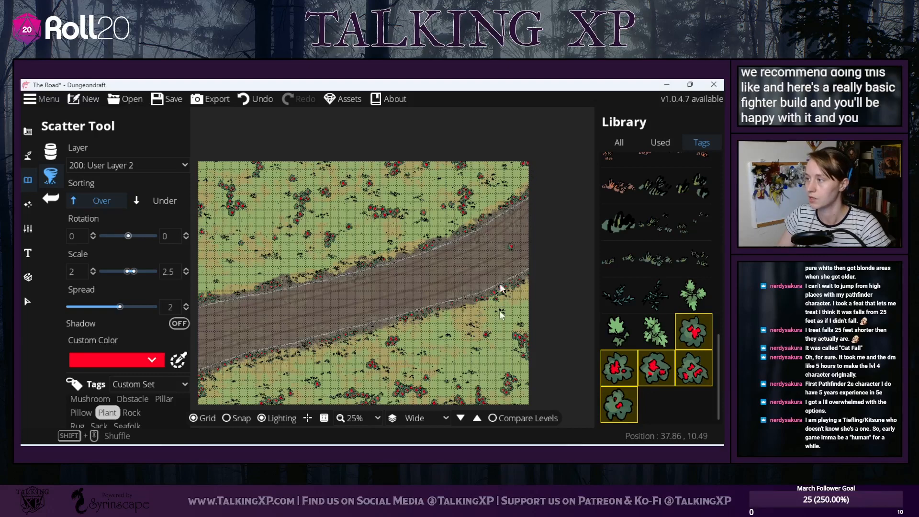
pyautogui.moveTo(507, 346); pyautogui.dragTo(477, 320)
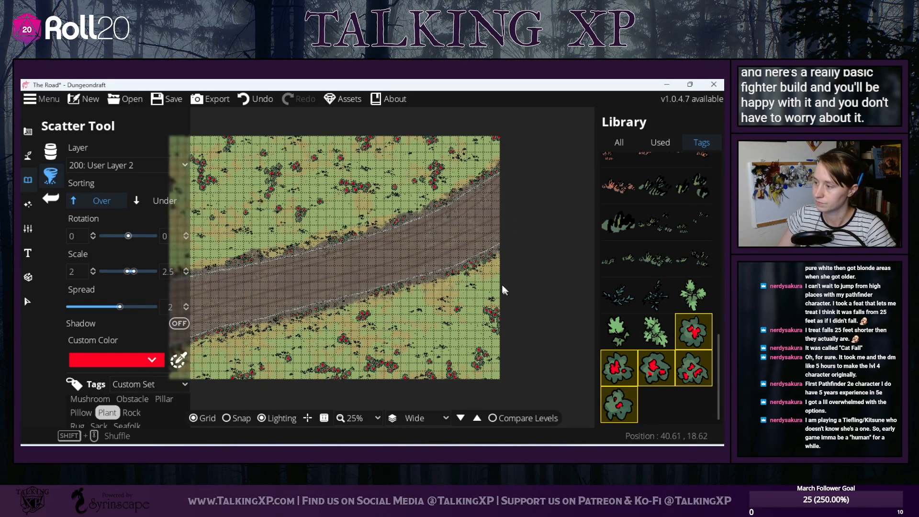
pyautogui.moveTo(367, 368); pyautogui.dragTo(406, 367)
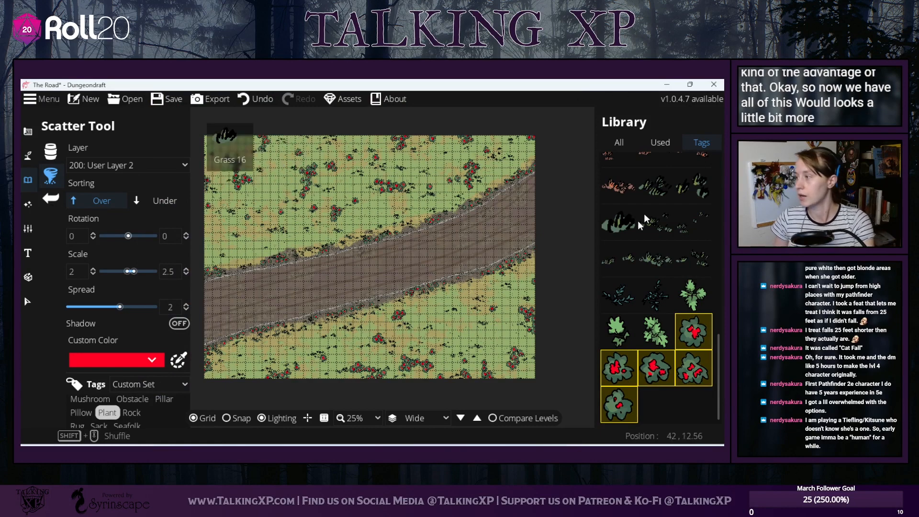
# - Select the eight orange-brown grass assets, ending with Grass 13, as the set to scatter
pyautogui.moveTo(652, 303)
pyautogui.scroll(3, 649, 298)
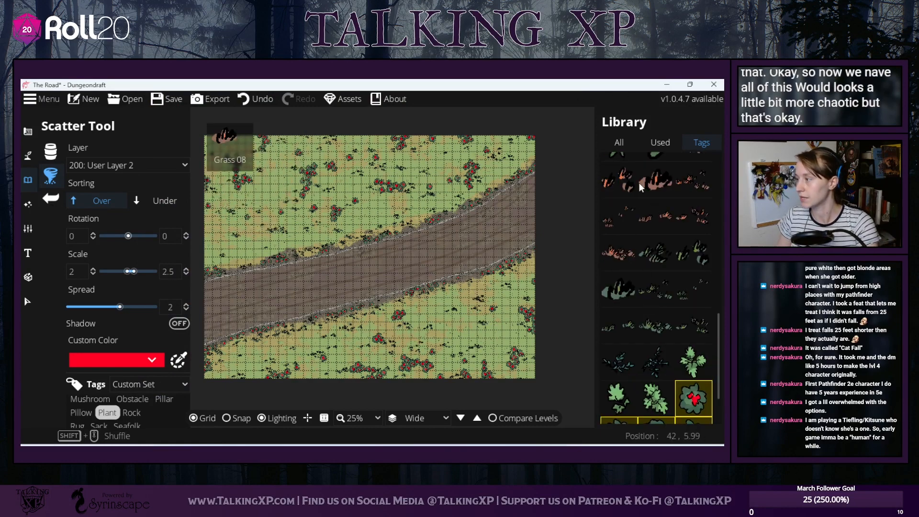
pyautogui.click(612, 286)
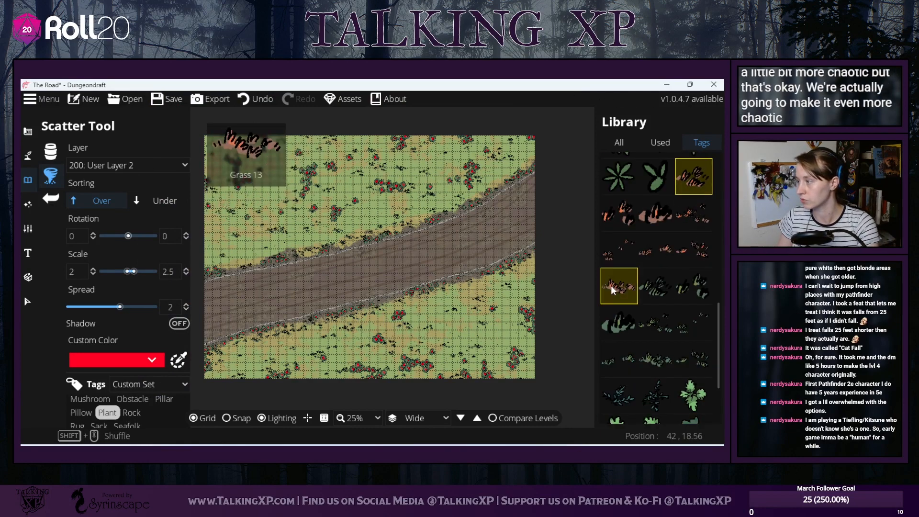
pyautogui.keyDown('ctrl'); pyautogui.click(688, 186); pyautogui.keyUp('ctrl')
pyautogui.keyDown('ctrl'); pyautogui.click(626, 281); pyautogui.keyUp('ctrl')
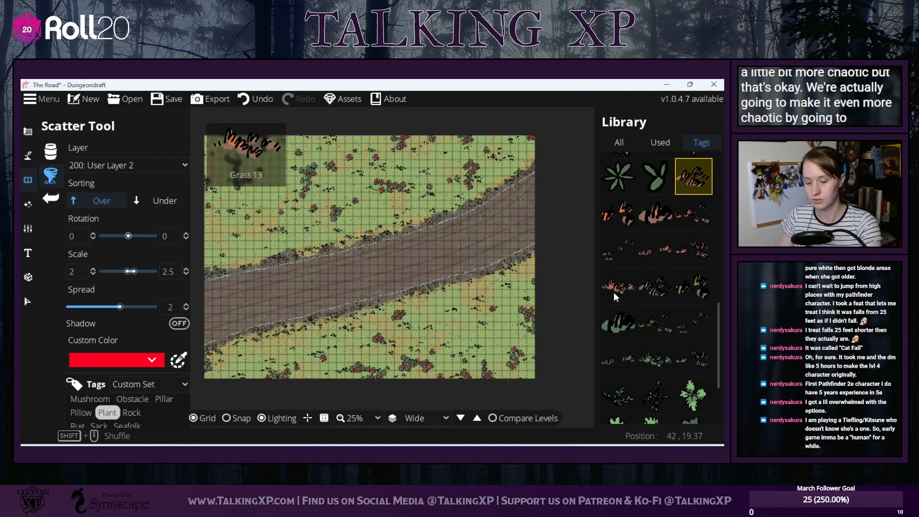
pyautogui.keyDown('shift'); pyautogui.click(611, 293); pyautogui.keyUp('shift')
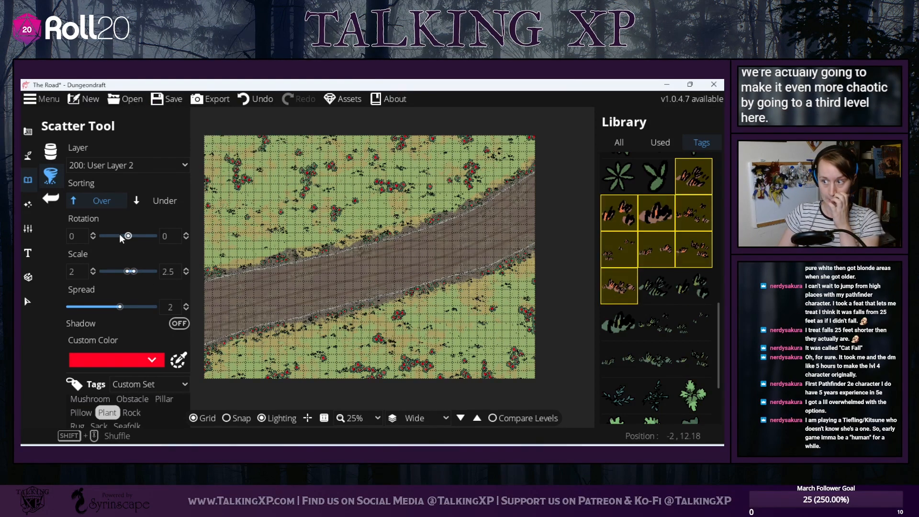
pyautogui.click(151, 167)
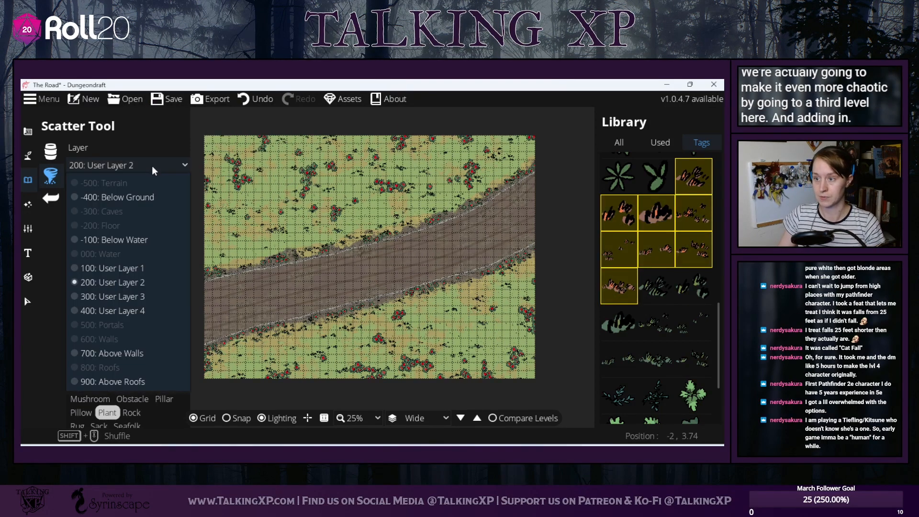
pyautogui.click(134, 297)
pyautogui.click(126, 164)
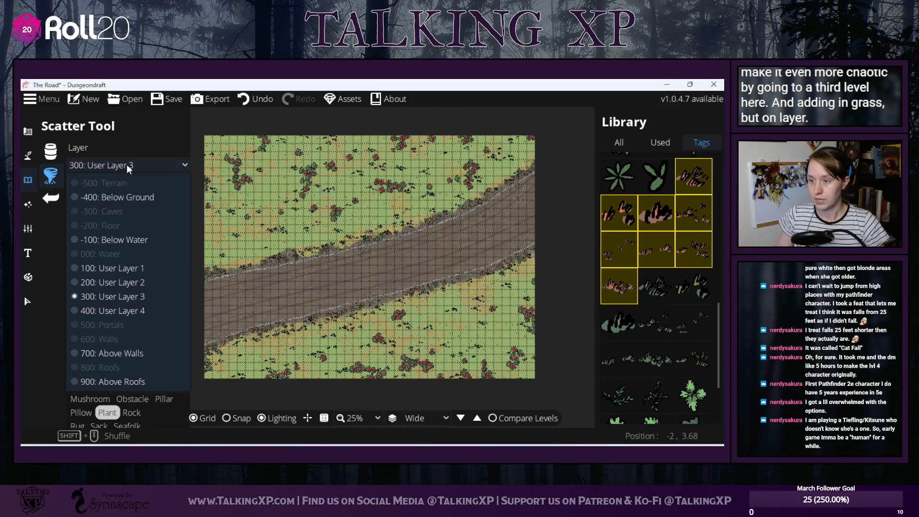
pyautogui.click(115, 284)
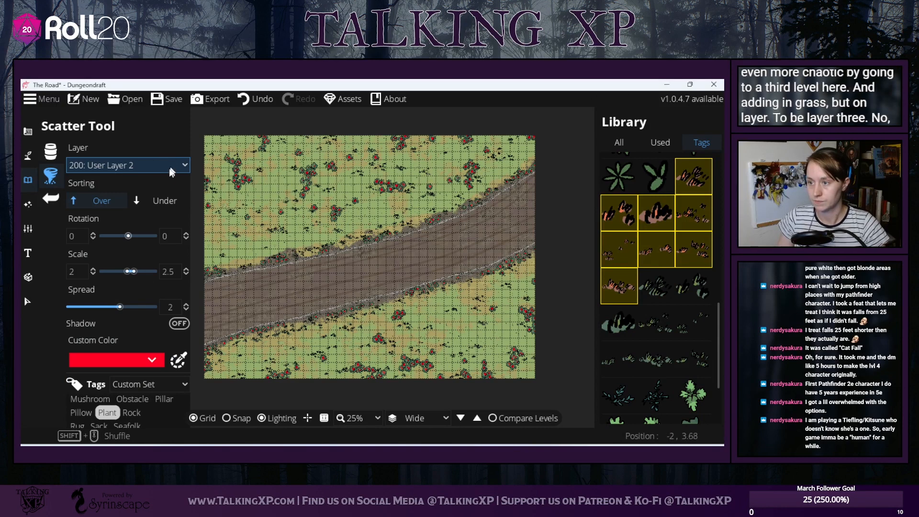
# - Restrict the selection to objects on User Layer 2 only
pyautogui.click(27, 302)
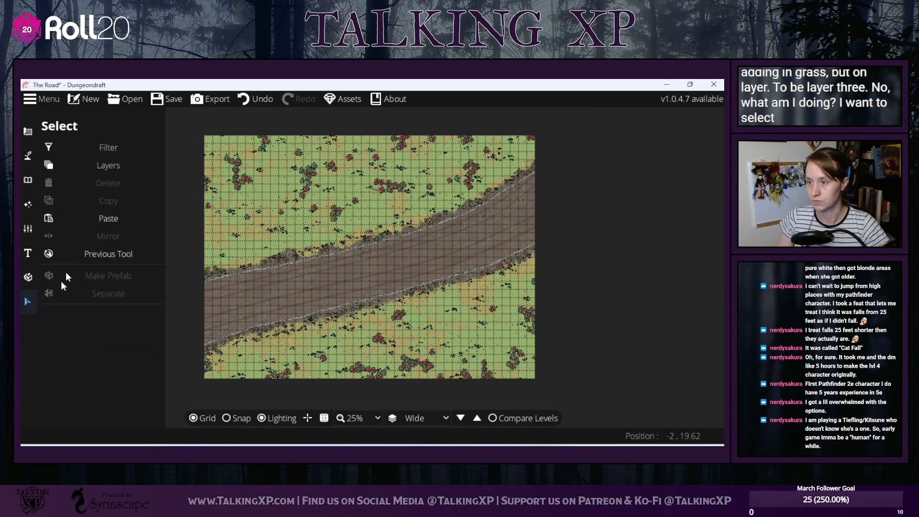
pyautogui.click(102, 164)
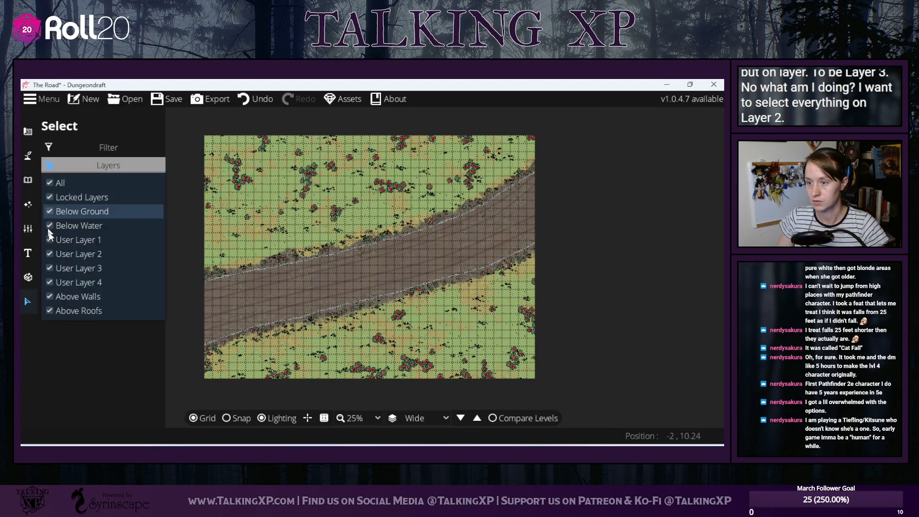
pyautogui.click(50, 183)
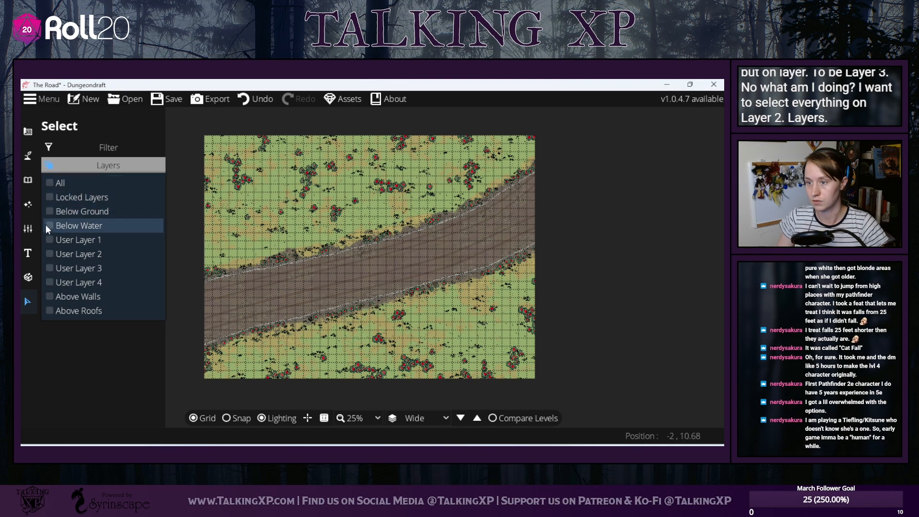
pyautogui.click(49, 254)
pyautogui.click(637, 316)
# - Select all the bushes across the whole map and move them to User Layer 3
pyautogui.moveTo(609, 387); pyautogui.dragTo(181, 114)
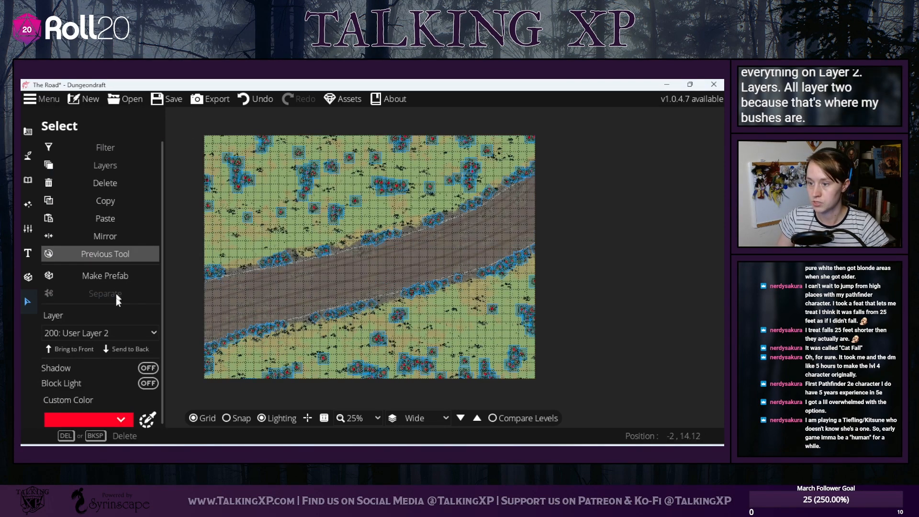
pyautogui.click(125, 334)
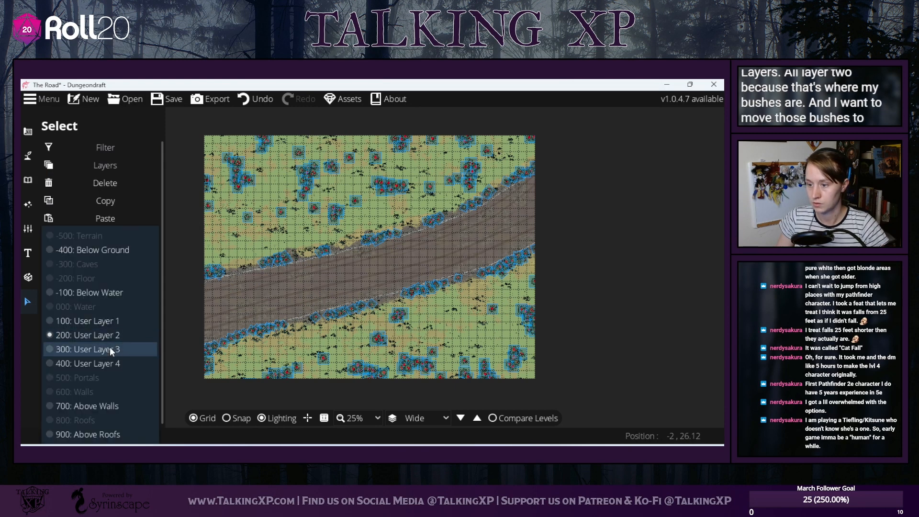
pyautogui.click(110, 347)
pyautogui.click(642, 260)
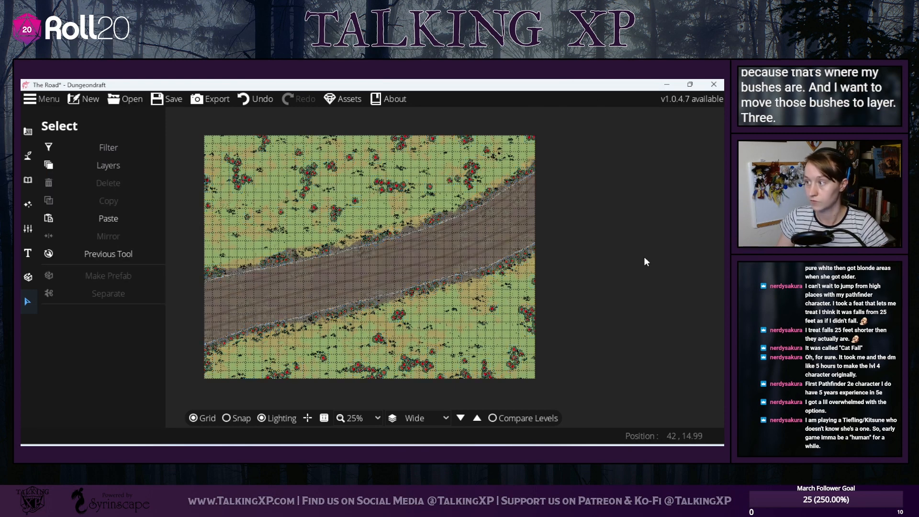
# - Scatter the selected dry grass across the upper field on User Layer 2 with the Scatter Tool
pyautogui.click(35, 186)
pyautogui.click(61, 179)
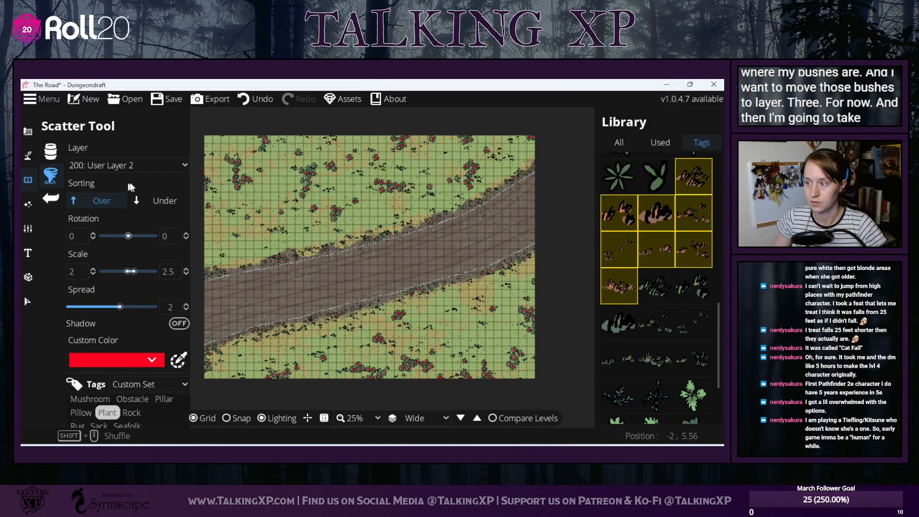
pyautogui.click(131, 168)
pyautogui.click(118, 282)
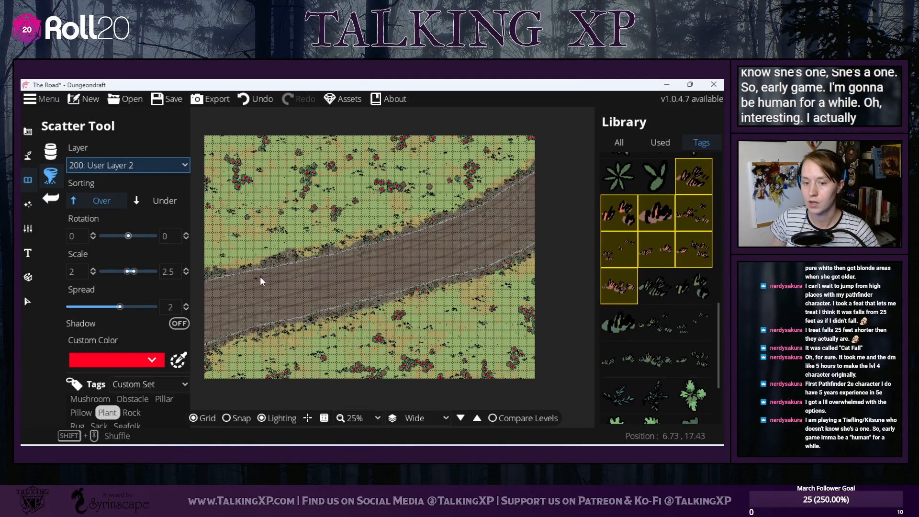
pyautogui.moveTo(260, 277); pyautogui.dragTo(278, 259)
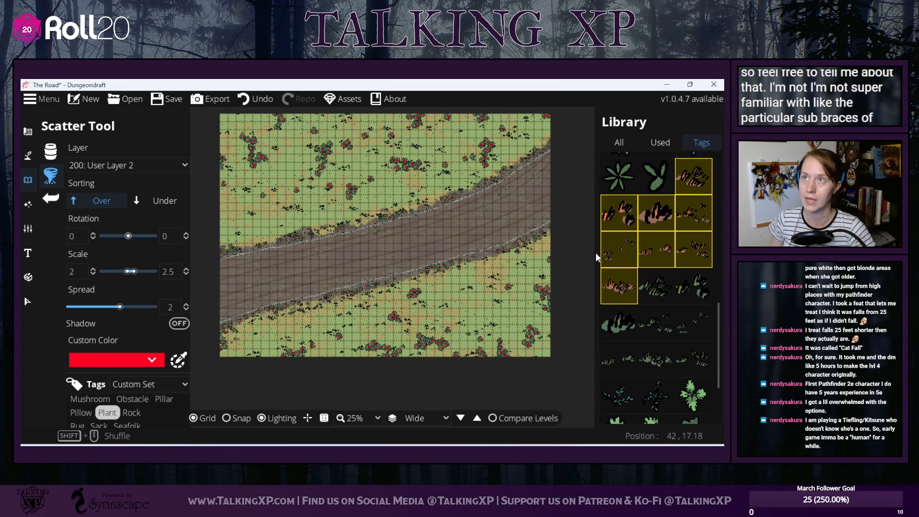
pyautogui.moveTo(596, 252); pyautogui.dragTo(577, 283)
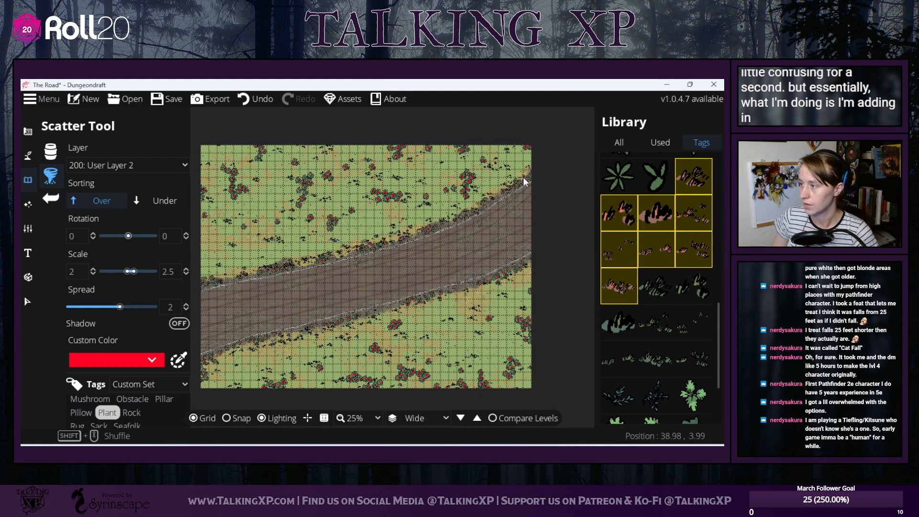
# - Undo the last two dry grass strokes and redo one of them
pyautogui.click(250, 99)
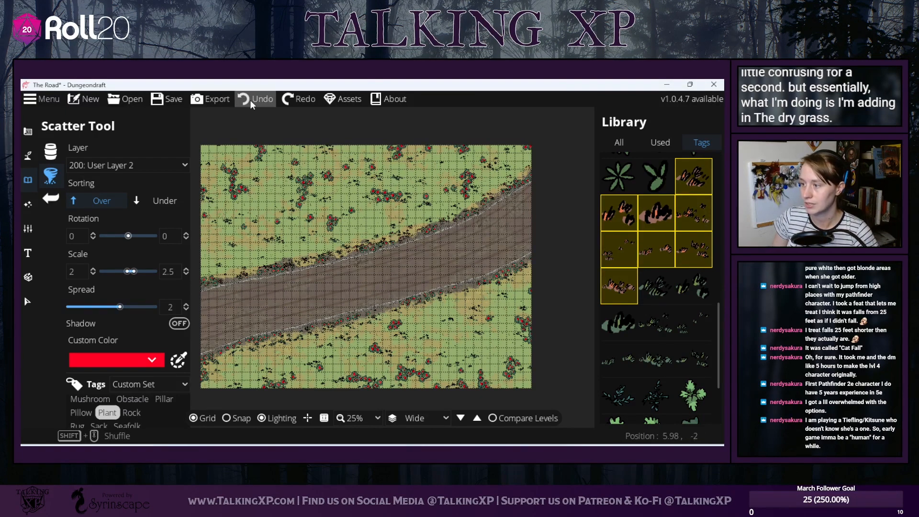
pyautogui.click(251, 99)
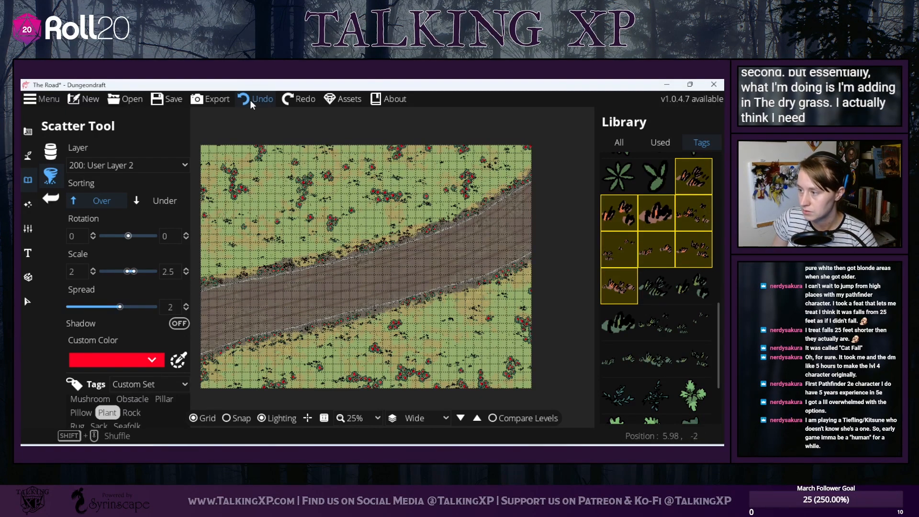
pyautogui.click(294, 101)
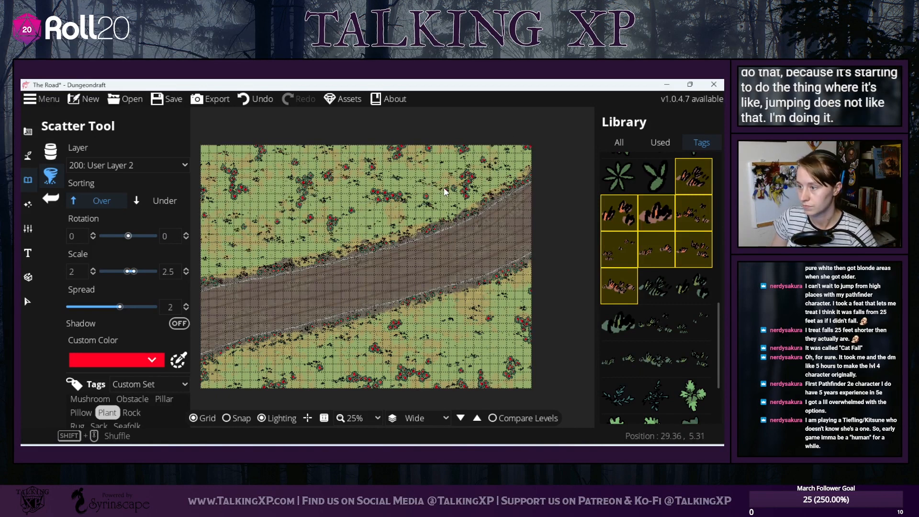
# - Scatter more dry grass along both edges of the road and across the lower field
pyautogui.press('a')
pyautogui.press('s')
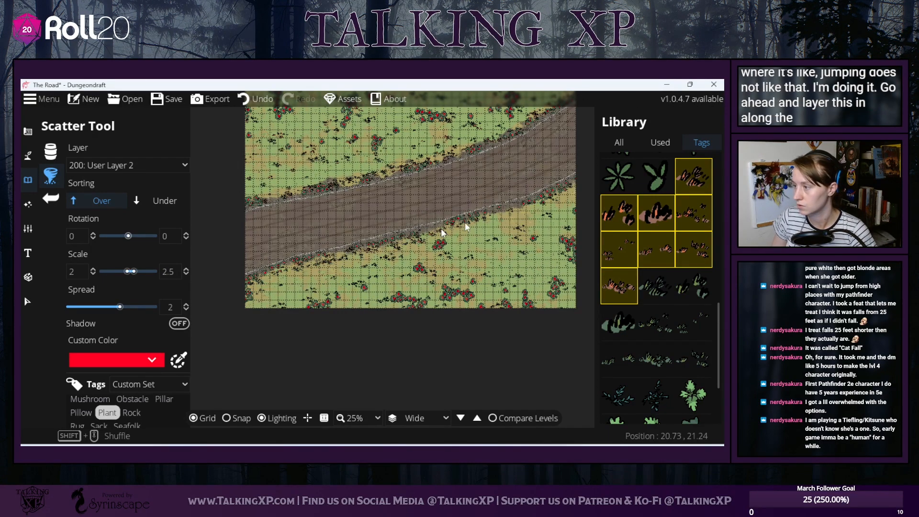
pyautogui.press('d')
pyautogui.press('w')
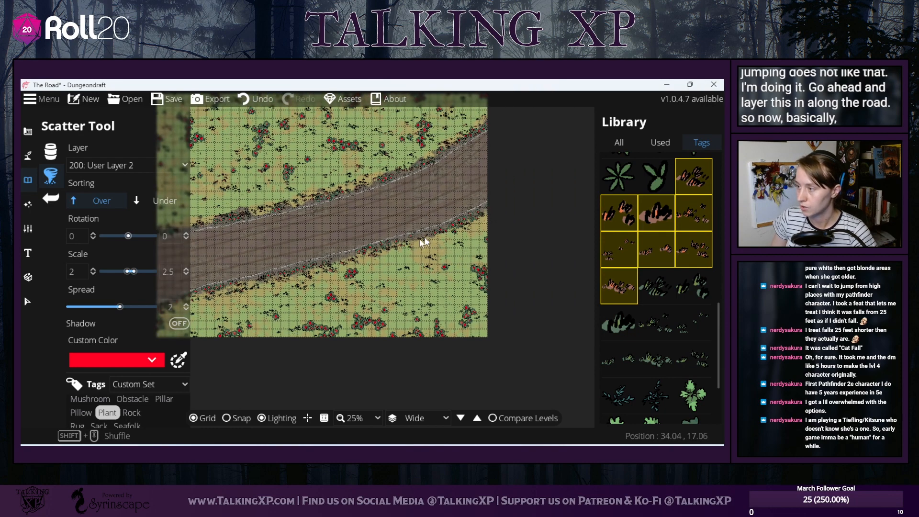
pyautogui.press('a')
pyautogui.press('s')
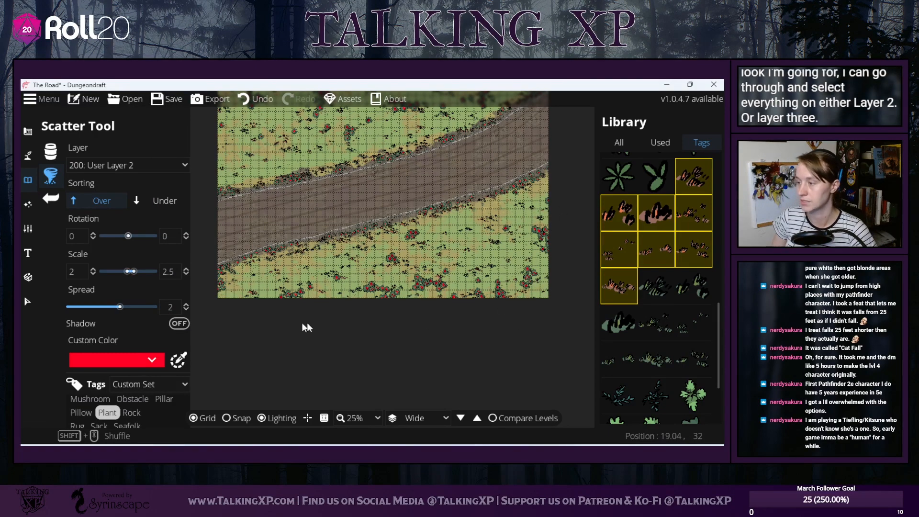
pyautogui.click(139, 167)
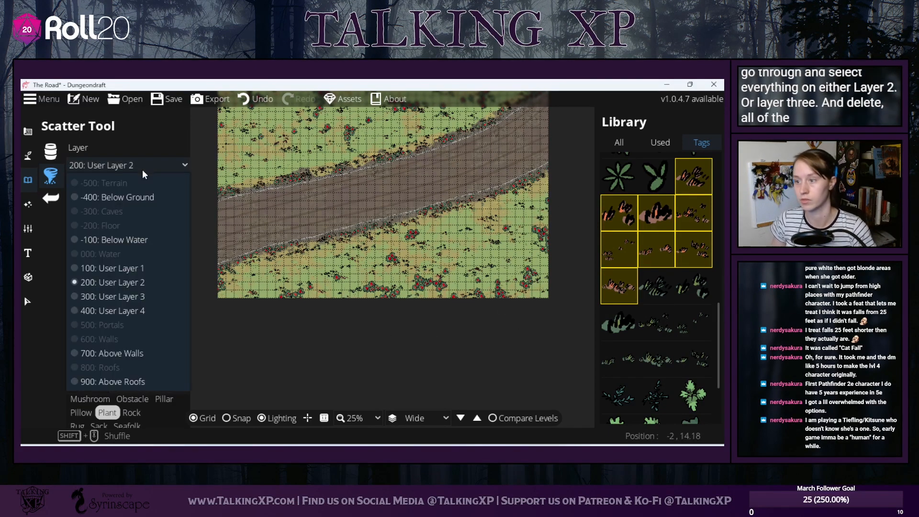
pyautogui.click(122, 225)
pyautogui.moveTo(240, 338); pyautogui.dragTo(251, 372)
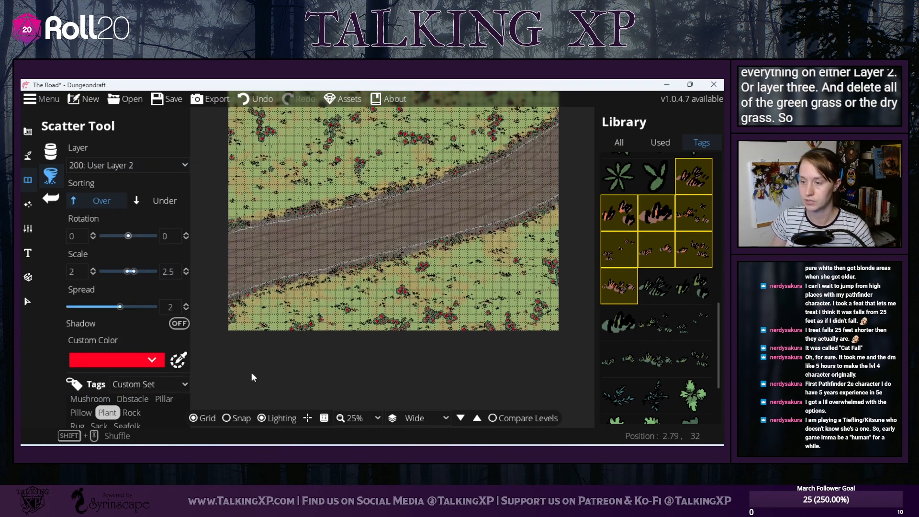
# - Try deleting all the dry grass on User Layer 2 across the map, and undo the deletion
pyautogui.click(27, 301)
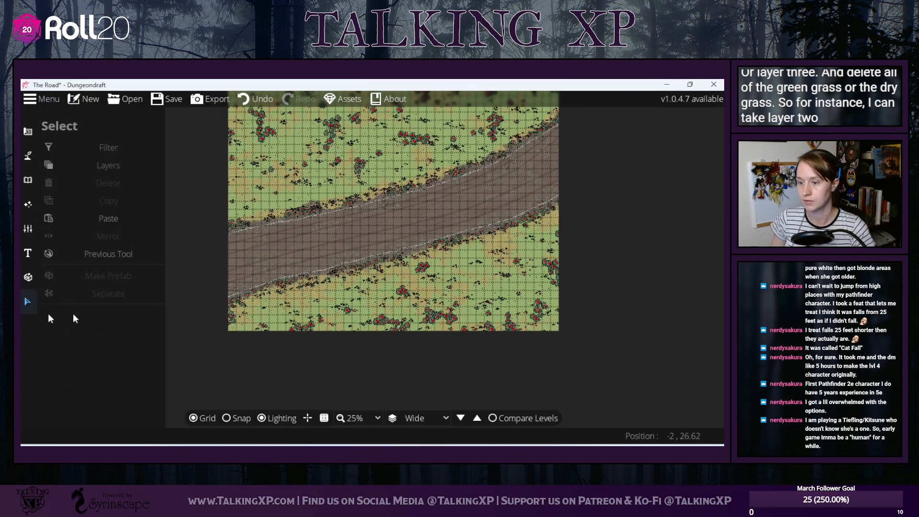
pyautogui.moveTo(209, 137); pyautogui.dragTo(673, 445)
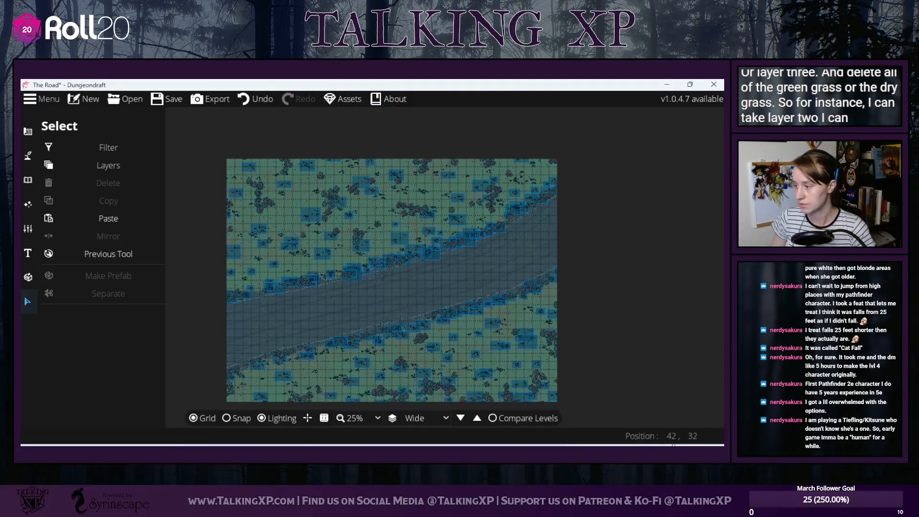
pyautogui.moveTo(622, 422); pyautogui.dragTo(621, 423)
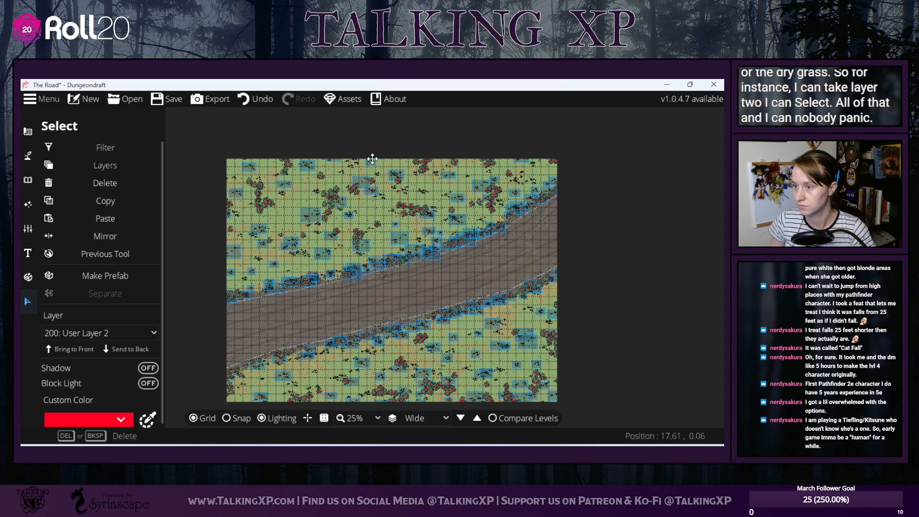
pyautogui.click(86, 183)
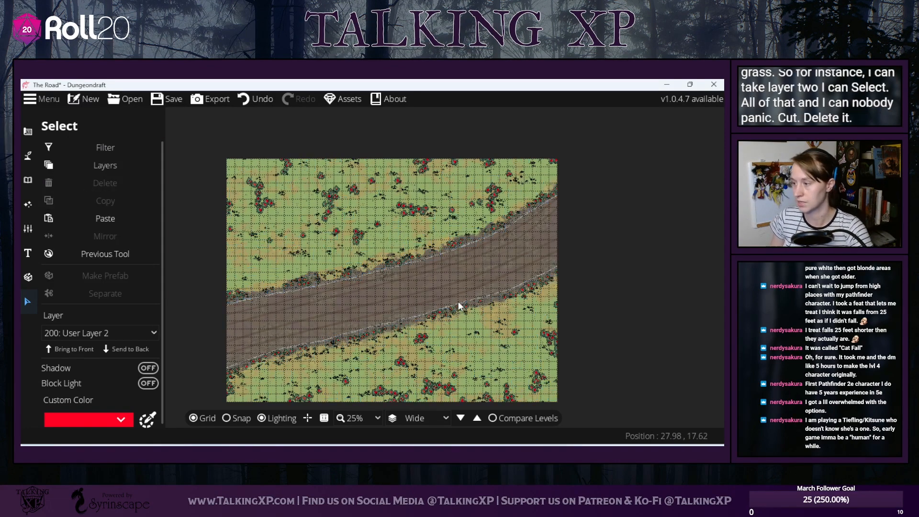
pyautogui.scroll(3, 459, 297)
pyautogui.scroll(-5, 458, 297)
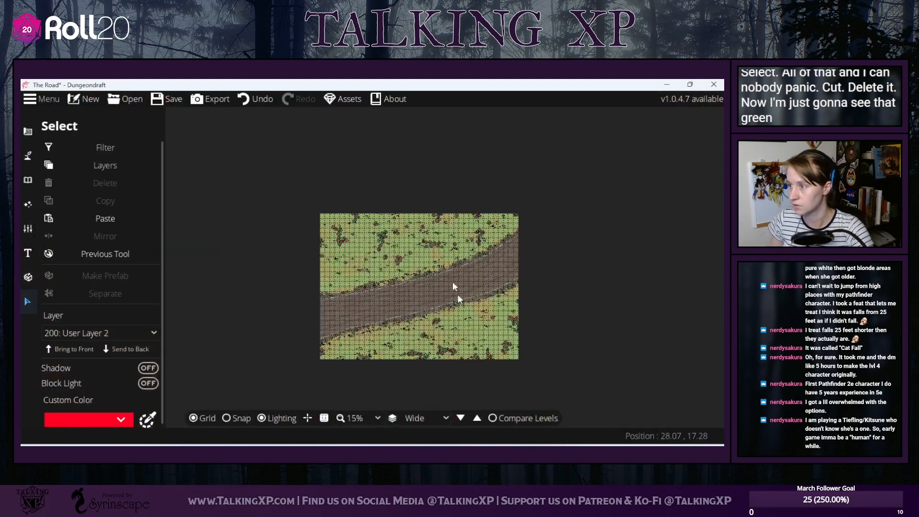
pyautogui.click(259, 105)
# - Examine how dense and cluttered the combined grass and bushes look in the fields and along the road
pyautogui.scroll(3, 424, 284)
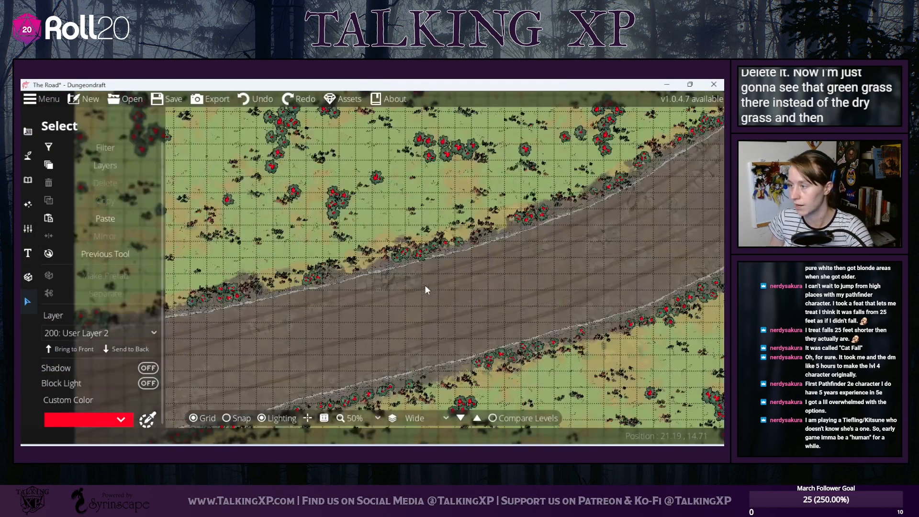
pyautogui.scroll(-1, 426, 289)
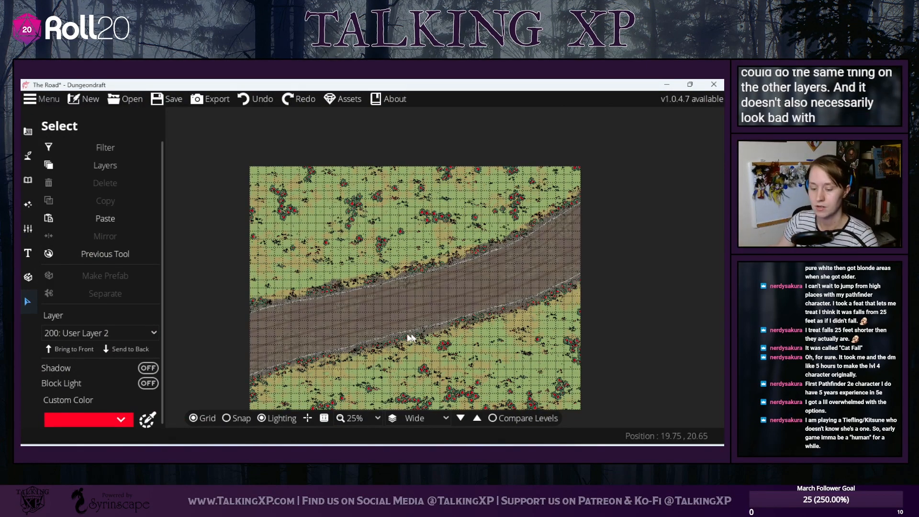
pyautogui.scroll(3, 410, 338)
pyautogui.scroll(-2, 391, 333)
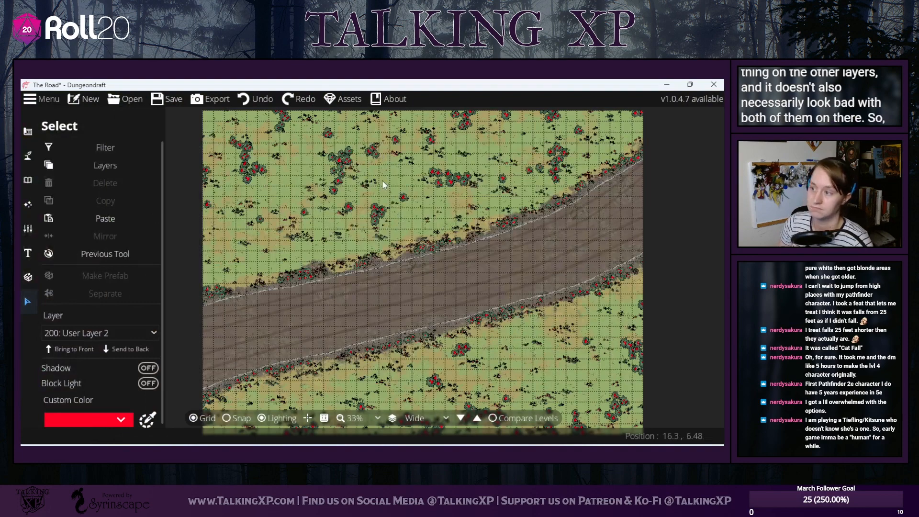
pyautogui.scroll(-1, 399, 268)
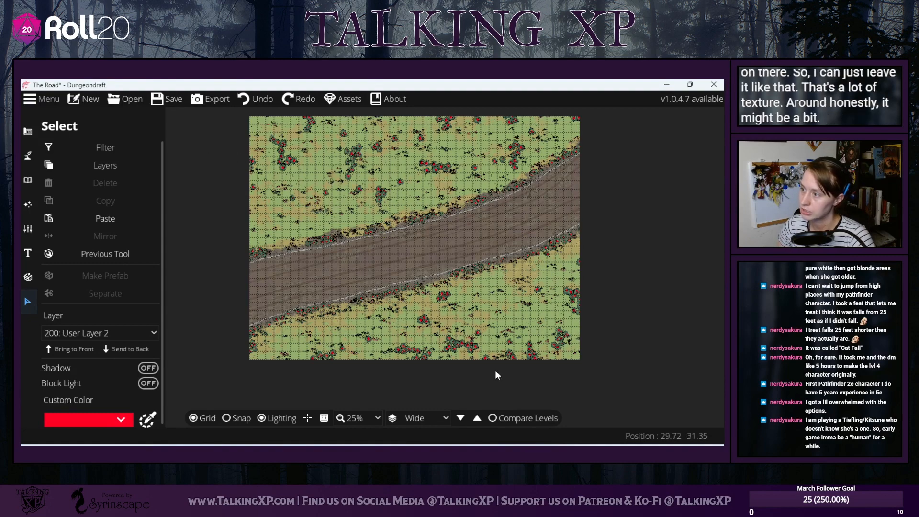
pyautogui.scroll(1, 594, 299)
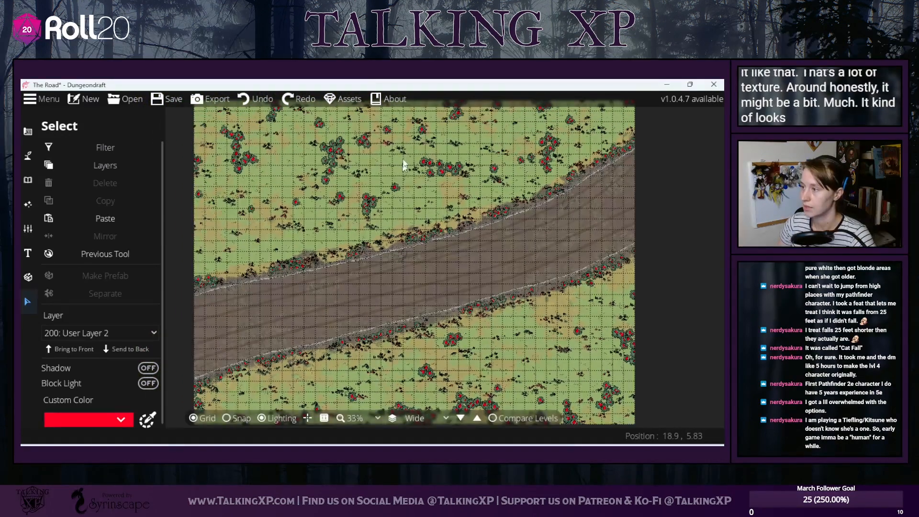
pyautogui.moveTo(407, 152); pyautogui.dragTo(429, 198)
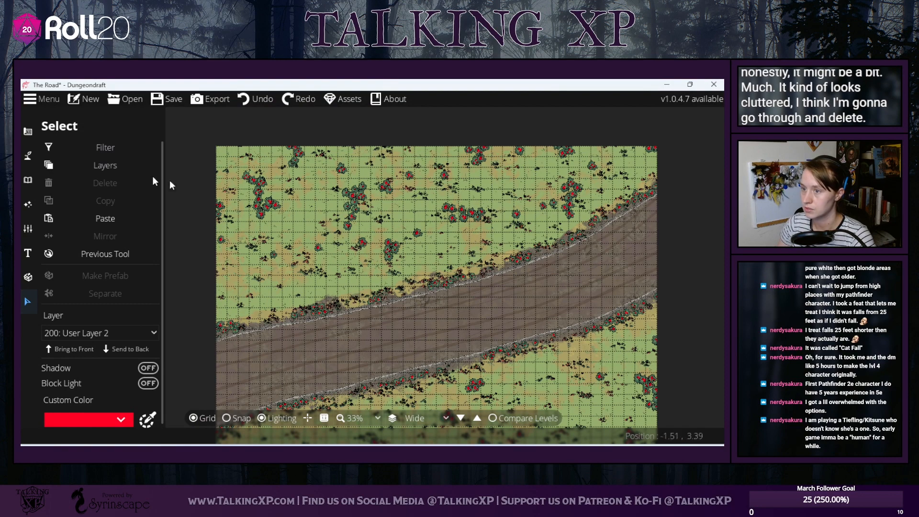
# - Make User Layer 3 selectable and delete the bushes along the left edge of the upper field
pyautogui.click(81, 165)
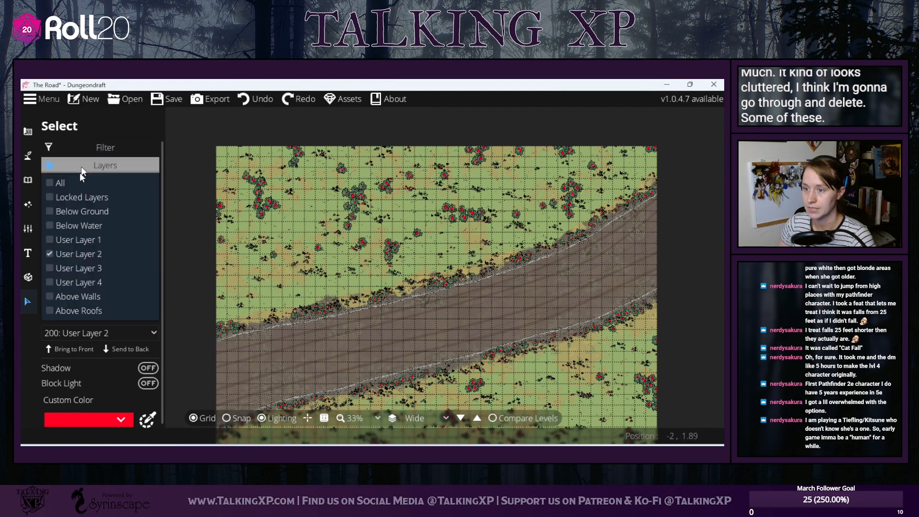
pyautogui.click(50, 269)
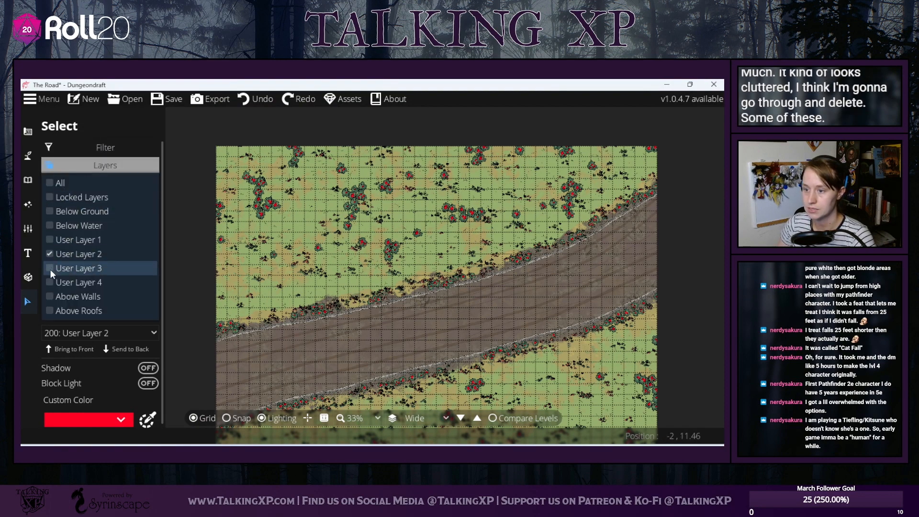
pyautogui.click(205, 133)
pyautogui.moveTo(195, 180); pyautogui.dragTo(232, 261)
pyautogui.press('Delete')
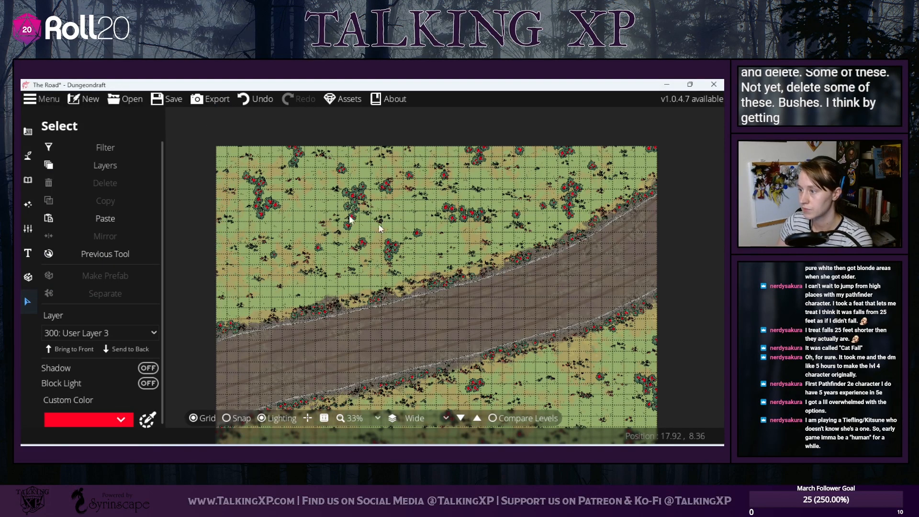
# - Enlarge the bushes across the left half of the upper field, and delete the two small stray bushes near the road
pyautogui.click(209, 136)
pyautogui.moveTo(209, 134); pyautogui.dragTo(426, 264)
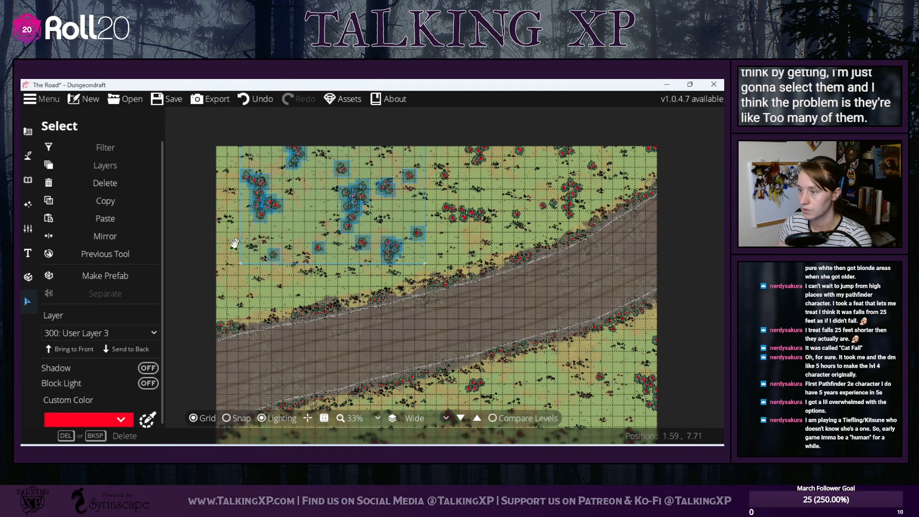
pyautogui.moveTo(232, 264); pyautogui.dragTo(168, 287)
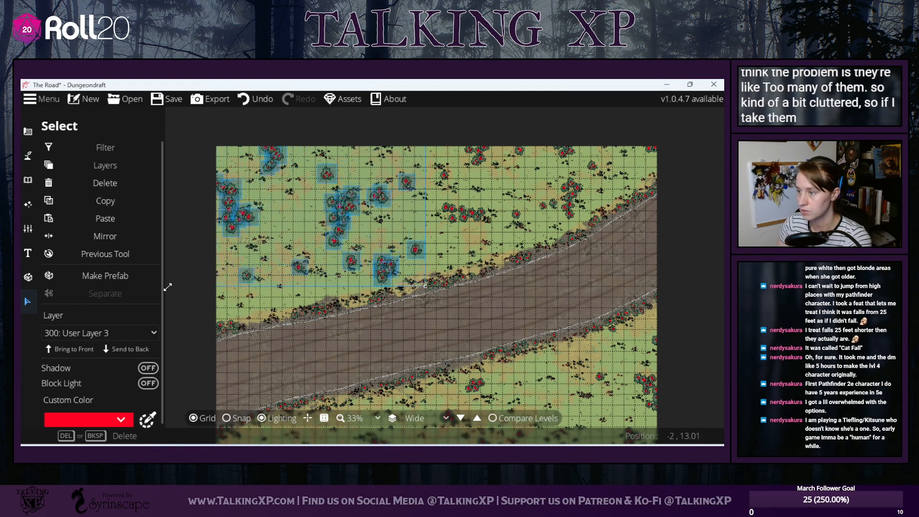
pyautogui.moveTo(326, 215)
pyautogui.mouseDown()
pyautogui.moveTo(339, 211)
pyautogui.moveTo(333, 217)
pyautogui.mouseUp()
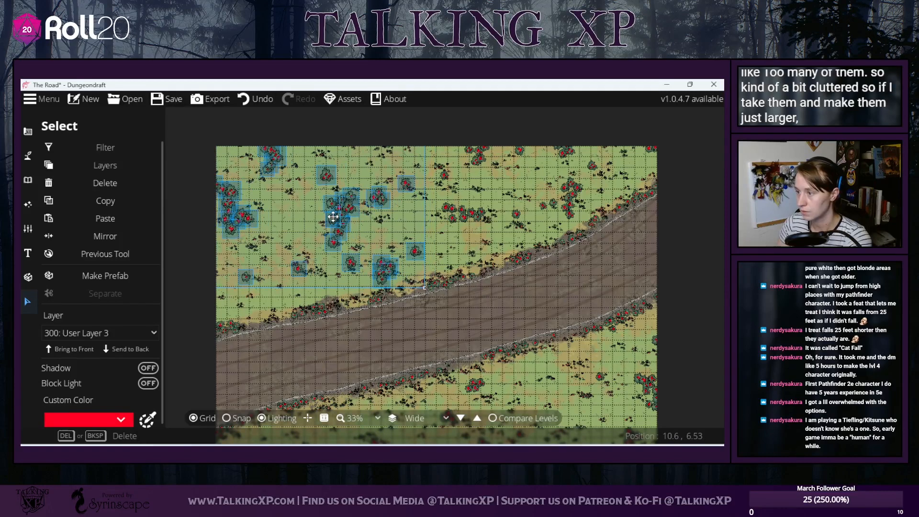
pyautogui.click(170, 246)
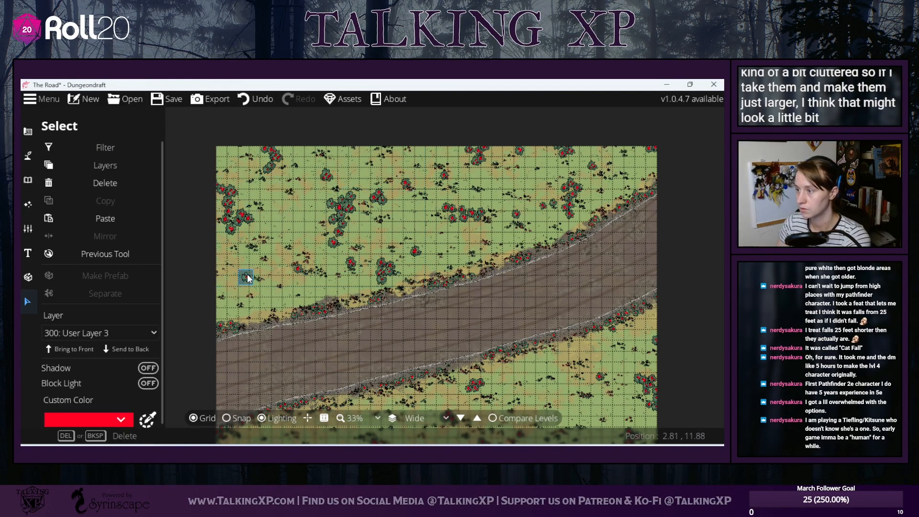
pyautogui.click(307, 276)
pyautogui.press('Delete')
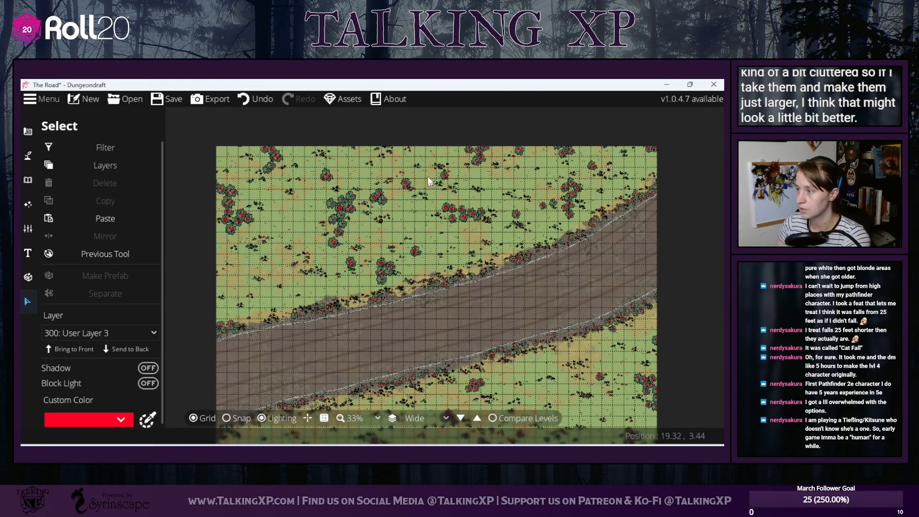
# - Enlarge the bushes across the right half of the upper field and shift them slightly left
pyautogui.moveTo(417, 123); pyautogui.dragTo(623, 239)
pyautogui.moveTo(583, 211); pyautogui.dragTo(550, 218)
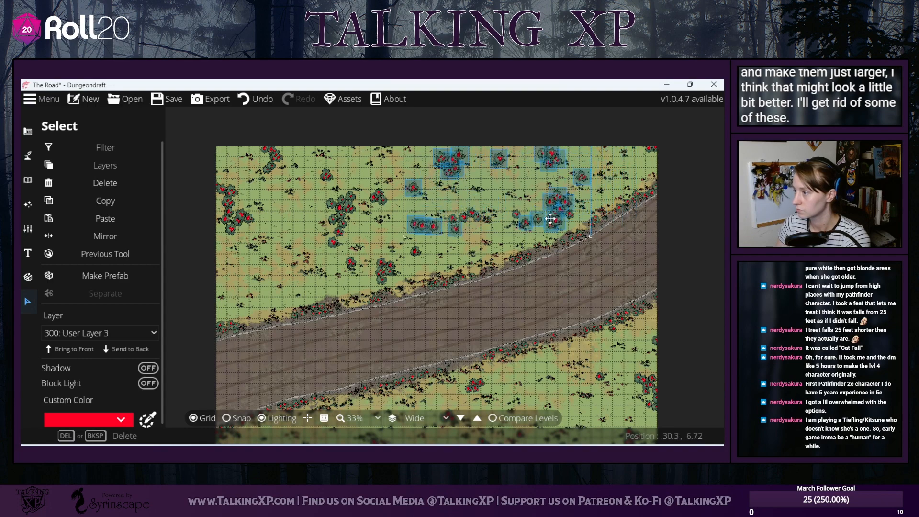
pyautogui.click(691, 263)
# - Move two bush clusters at the map's upper edge farther right, placing one of them in the upper-right corner
pyautogui.moveTo(511, 130); pyautogui.dragTo(592, 181)
pyautogui.moveTo(551, 160); pyautogui.dragTo(631, 160)
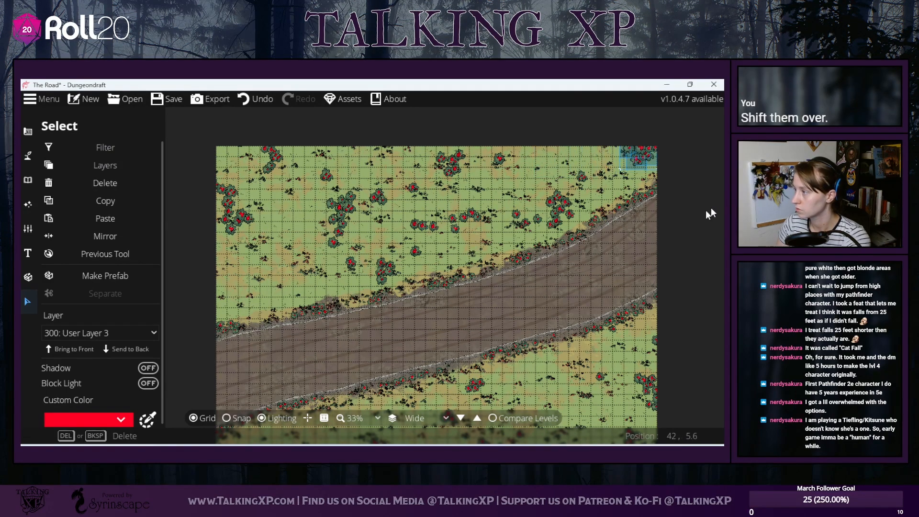
pyautogui.click(537, 182)
pyautogui.moveTo(419, 146); pyautogui.dragTo(539, 165)
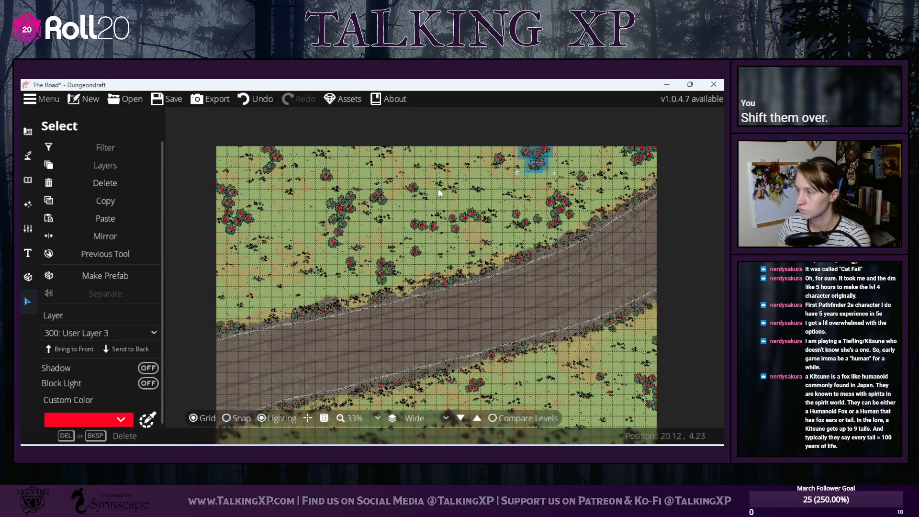
# - Enlarge the bushes along the bottom of the lower field and adjust their position
pyautogui.moveTo(649, 353); pyautogui.dragTo(659, 263)
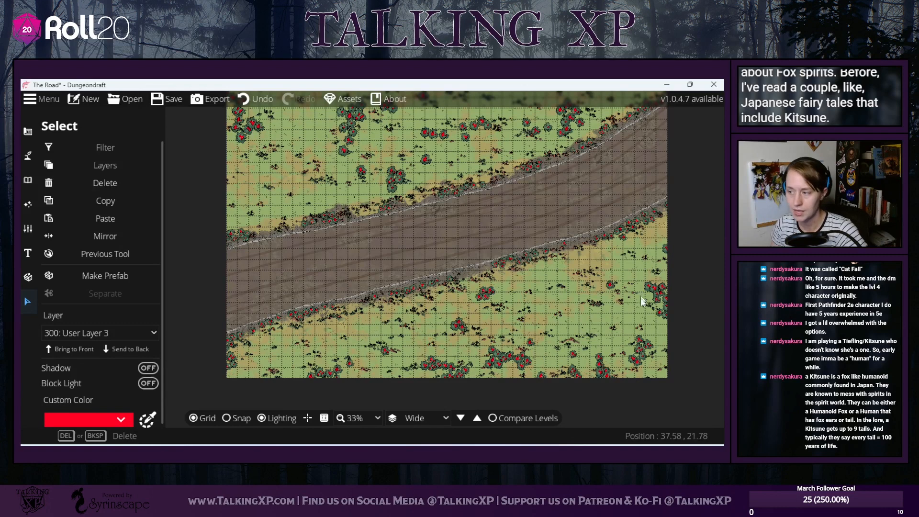
pyautogui.moveTo(674, 340); pyautogui.dragTo(676, 305)
pyautogui.moveTo(701, 375); pyautogui.dragTo(240, 250)
pyautogui.moveTo(490, 318); pyautogui.dragTo(503, 318)
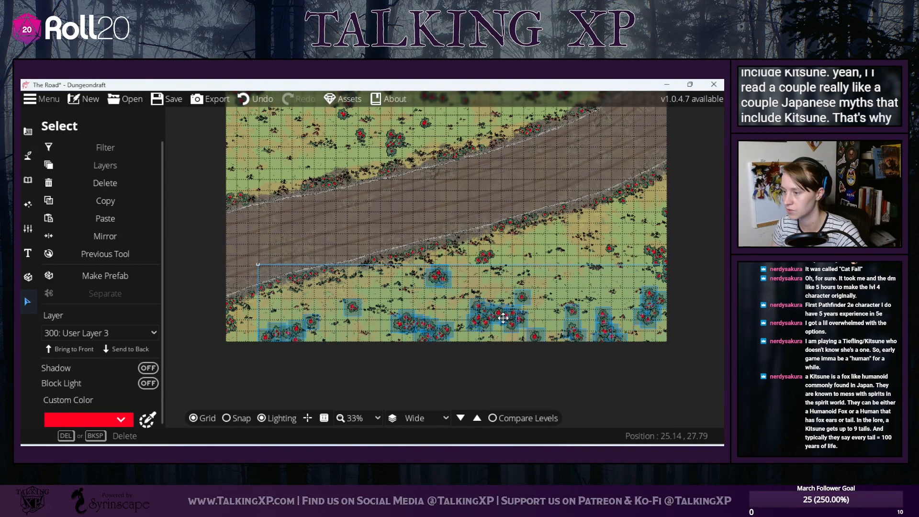
# - Nudge the bushes at the right edge of the lower field slightly upward
pyautogui.click(708, 288)
pyautogui.moveTo(699, 192); pyautogui.dragTo(635, 292)
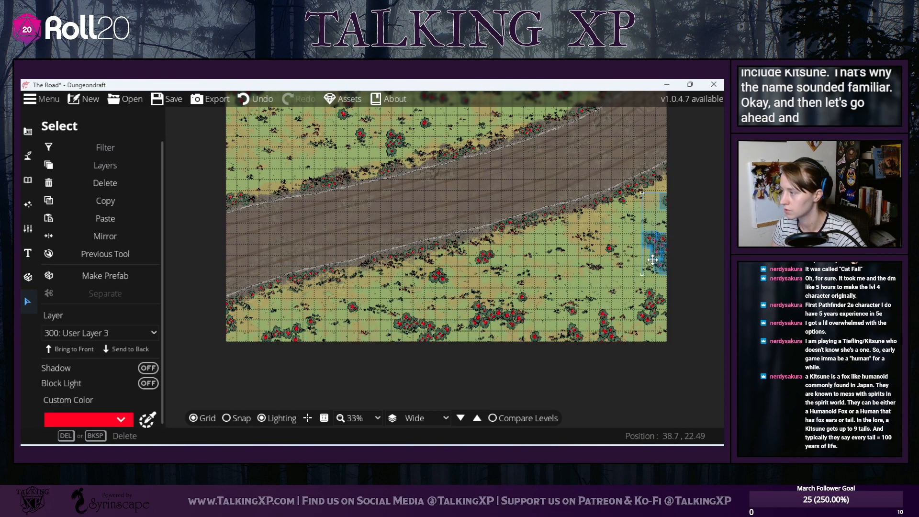
pyautogui.moveTo(653, 260); pyautogui.dragTo(653, 257)
# - Enlarge and reposition the bushes along the left half of the road's upper edge, and delete the small bush at their right end
pyautogui.moveTo(461, 213); pyautogui.dragTo(463, 269)
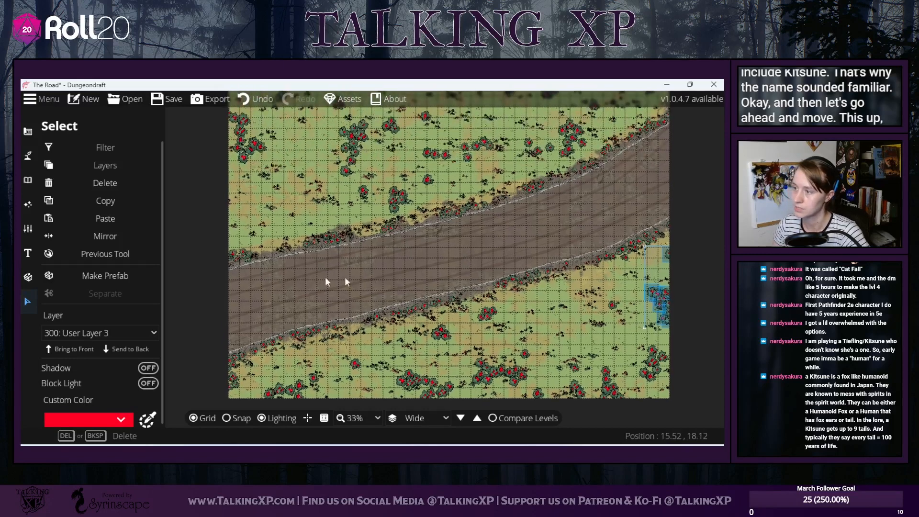
pyautogui.moveTo(222, 285); pyautogui.dragTo(467, 215)
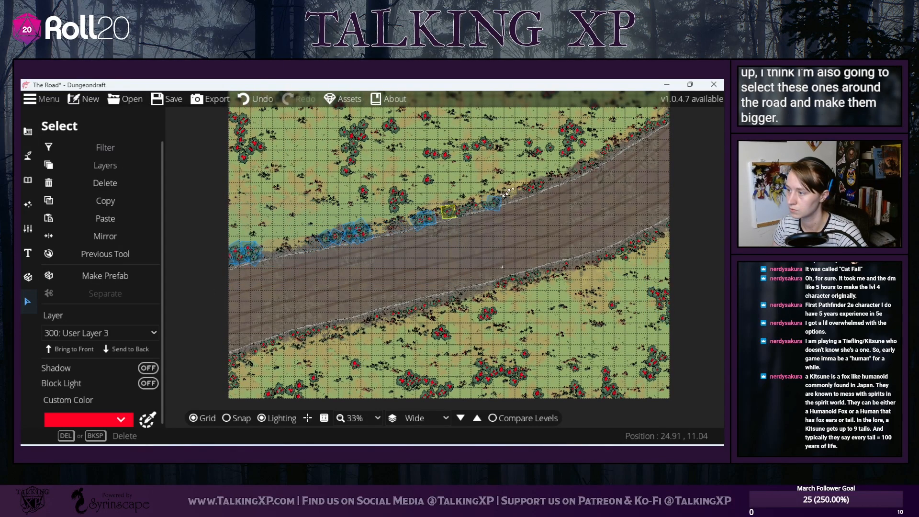
pyautogui.moveTo(507, 192); pyautogui.dragTo(524, 191)
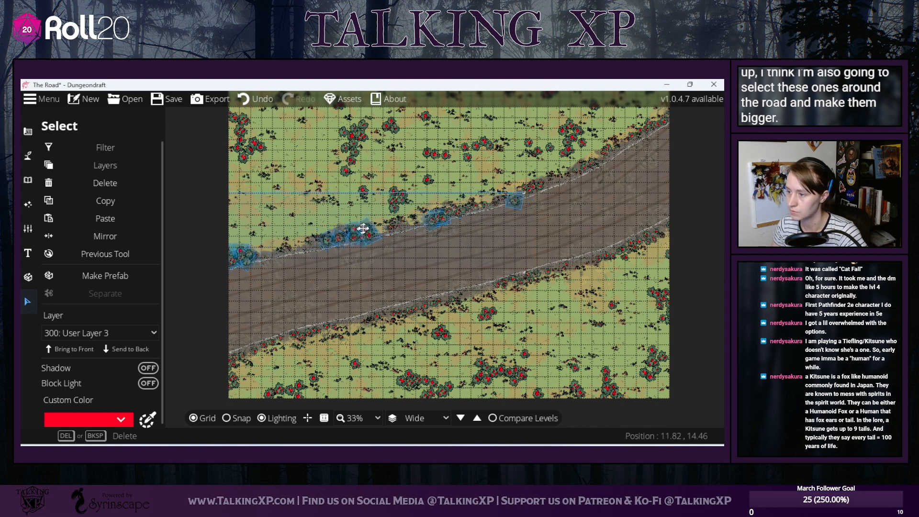
pyautogui.moveTo(364, 229)
pyautogui.mouseDown()
pyautogui.moveTo(376, 228)
pyautogui.moveTo(366, 225)
pyautogui.mouseUp()
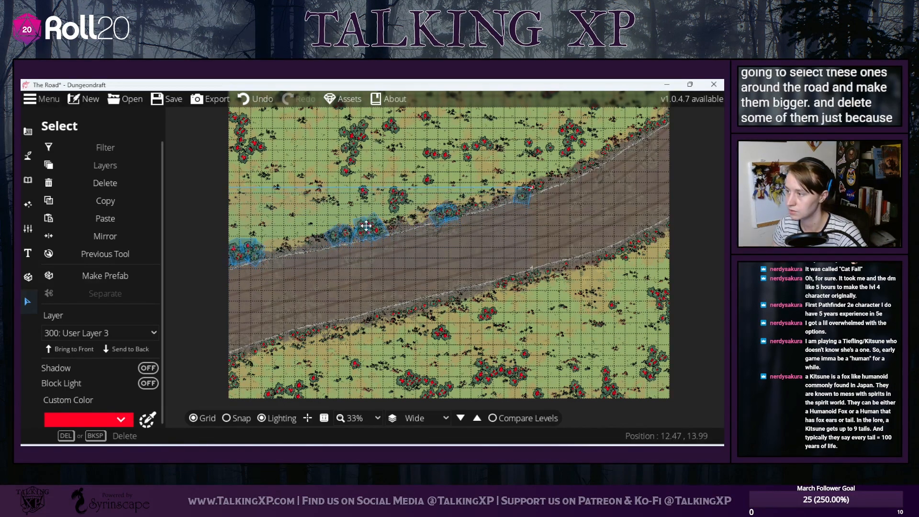
pyautogui.click(686, 202)
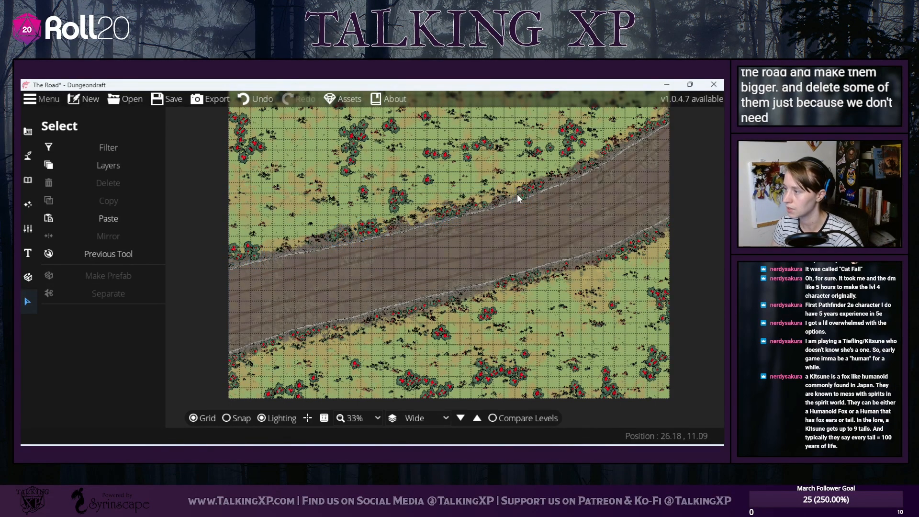
pyautogui.click(520, 202)
pyautogui.press('Delete')
# - Enlarge the bushes at the right end of the road's upper edge and nudge them up off the road
pyautogui.moveTo(685, 173); pyautogui.dragTo(689, 225)
pyautogui.click(696, 189)
pyautogui.moveTo(697, 189); pyautogui.dragTo(616, 165)
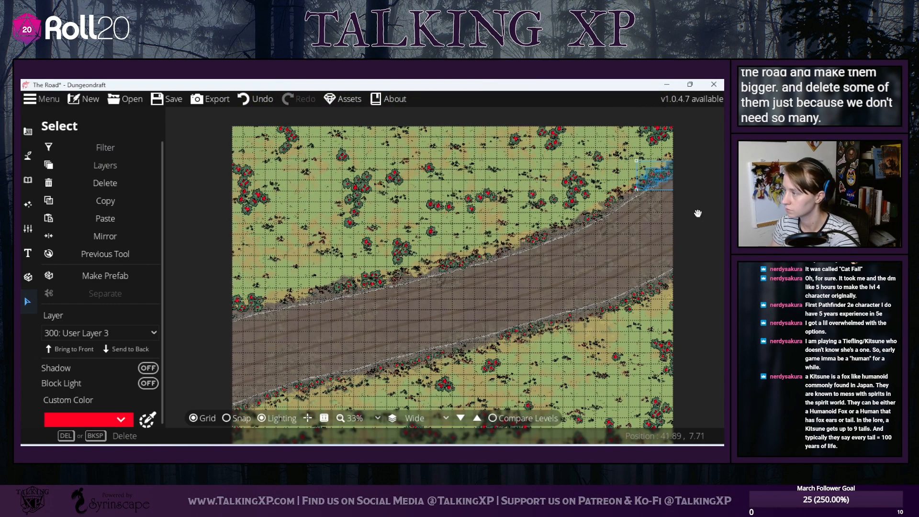
pyautogui.moveTo(711, 241); pyautogui.dragTo(628, 151)
pyautogui.moveTo(628, 194); pyautogui.dragTo(600, 218)
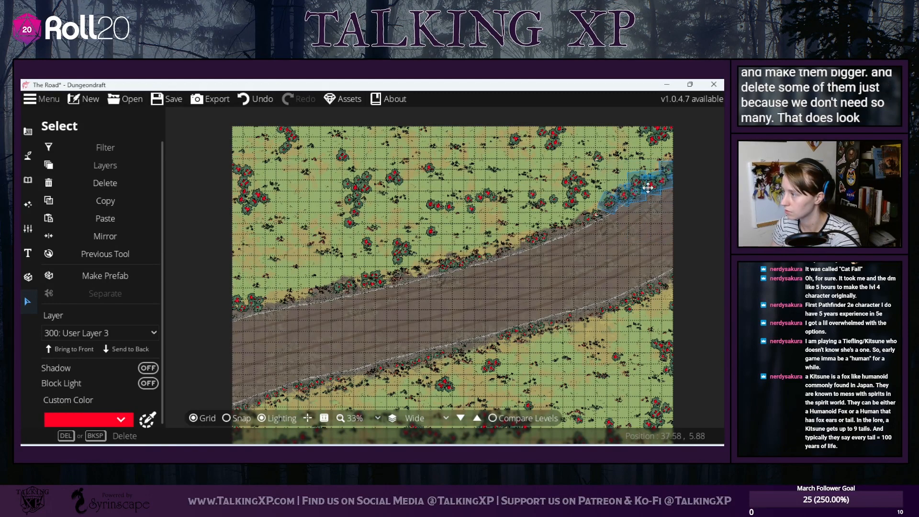
pyautogui.moveTo(649, 187); pyautogui.dragTo(651, 181)
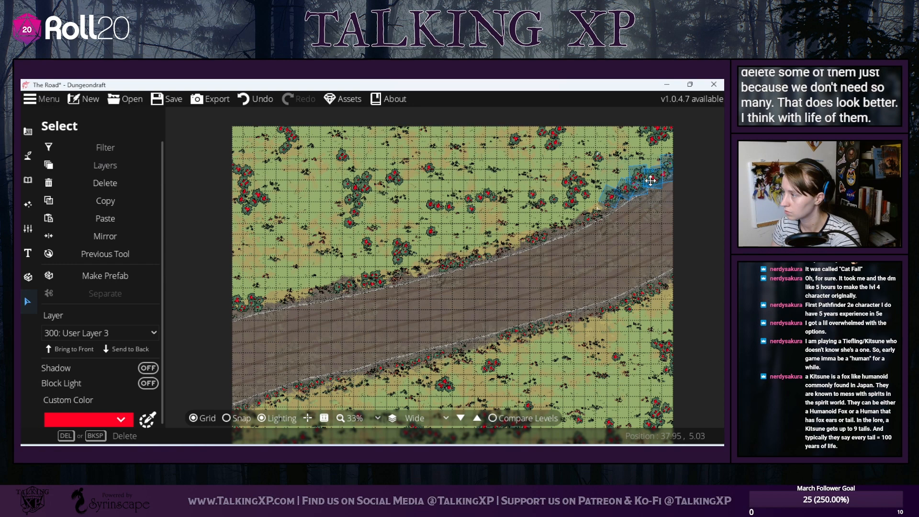
pyautogui.click(714, 260)
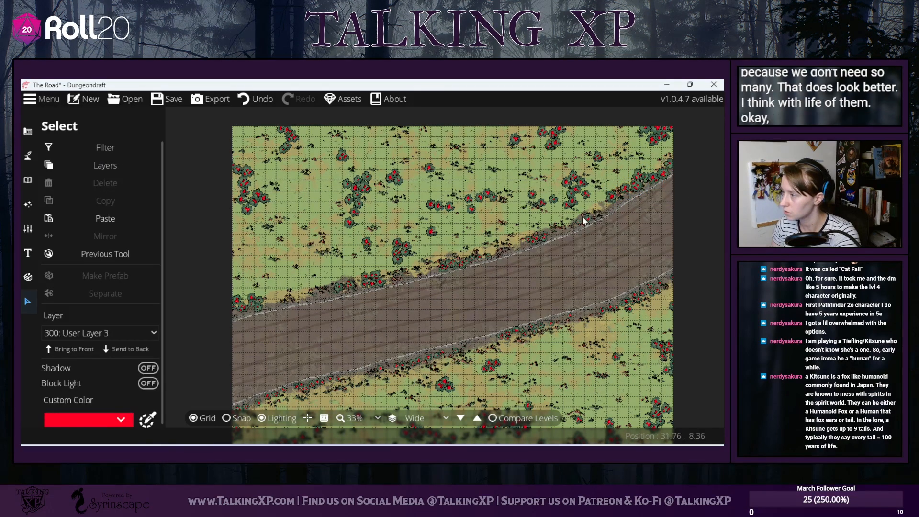
# - Enlarge the two bush clusters along the middle stretch of the road's upper edge
pyautogui.click(535, 235)
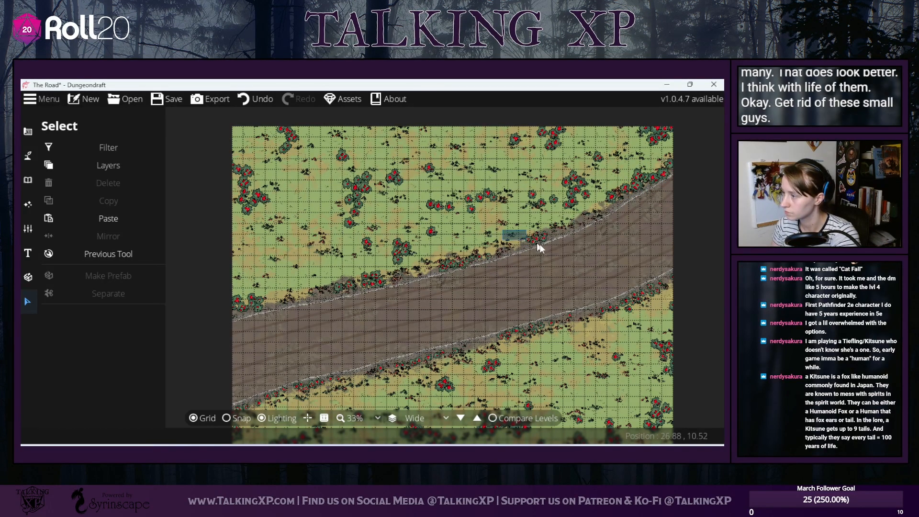
pyautogui.moveTo(556, 229)
pyautogui.mouseDown()
pyautogui.moveTo(572, 217)
pyautogui.moveTo(548, 238)
pyautogui.mouseUp()
pyautogui.click(485, 253)
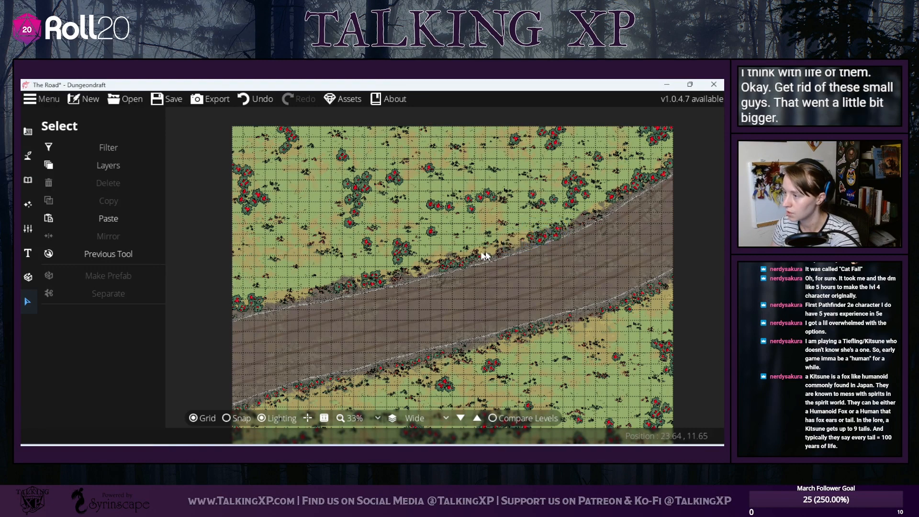
pyautogui.click(440, 255)
pyautogui.moveTo(498, 247)
pyautogui.mouseDown()
pyautogui.moveTo(508, 244)
pyautogui.moveTo(487, 259)
pyautogui.mouseUp()
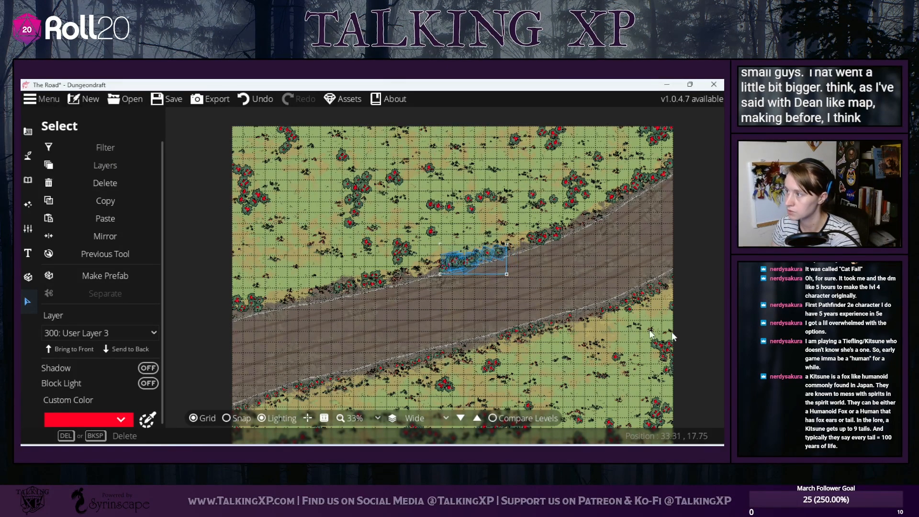
# - Enlarge the bushes along the right end of the road's lower edge
pyautogui.scroll(-3, 671, 332)
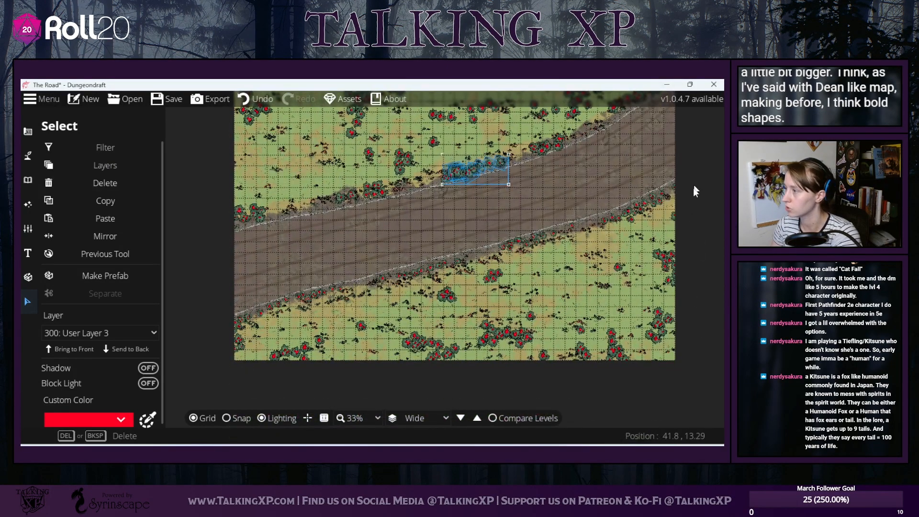
pyautogui.click(602, 165)
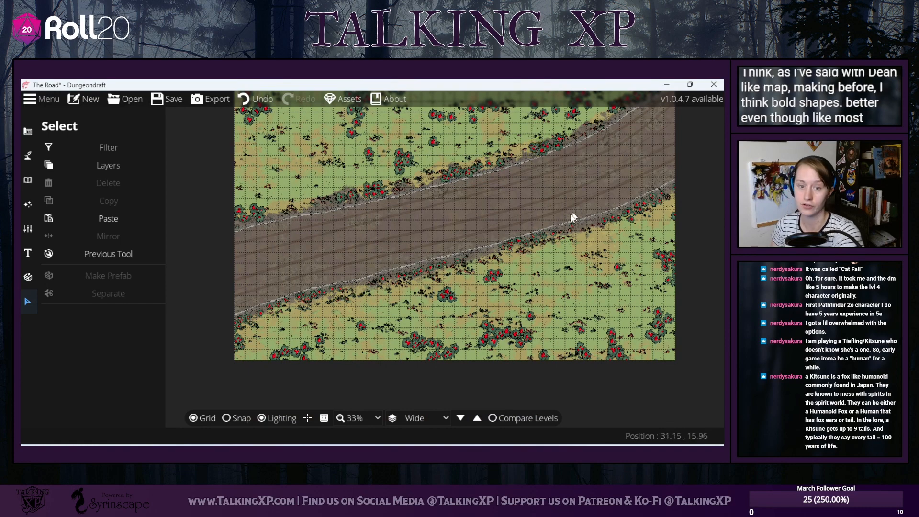
pyautogui.moveTo(670, 198); pyautogui.dragTo(579, 223)
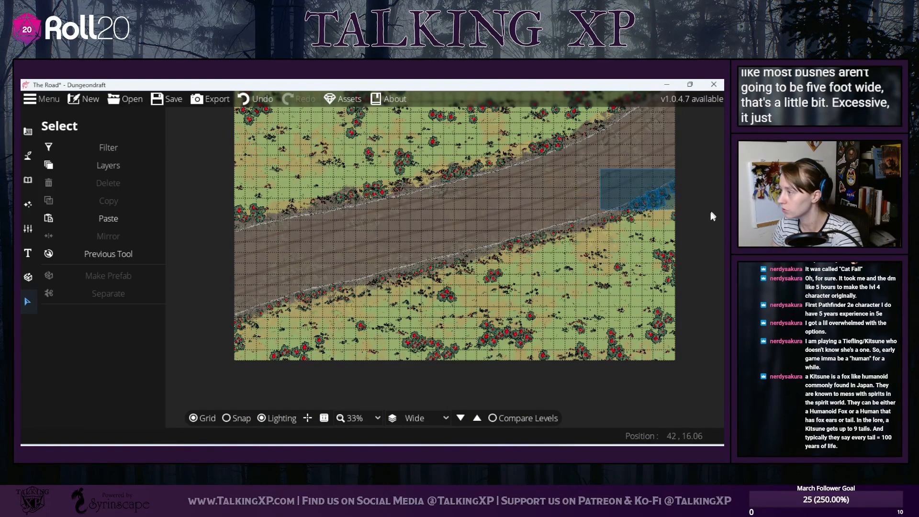
pyautogui.moveTo(711, 212); pyautogui.dragTo(671, 230)
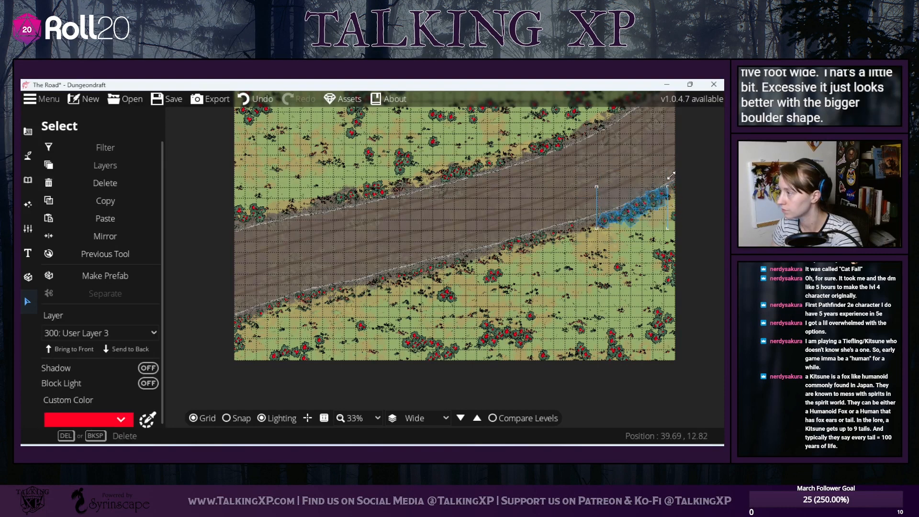
pyautogui.moveTo(695, 170); pyautogui.dragTo(705, 166)
pyautogui.click(593, 279)
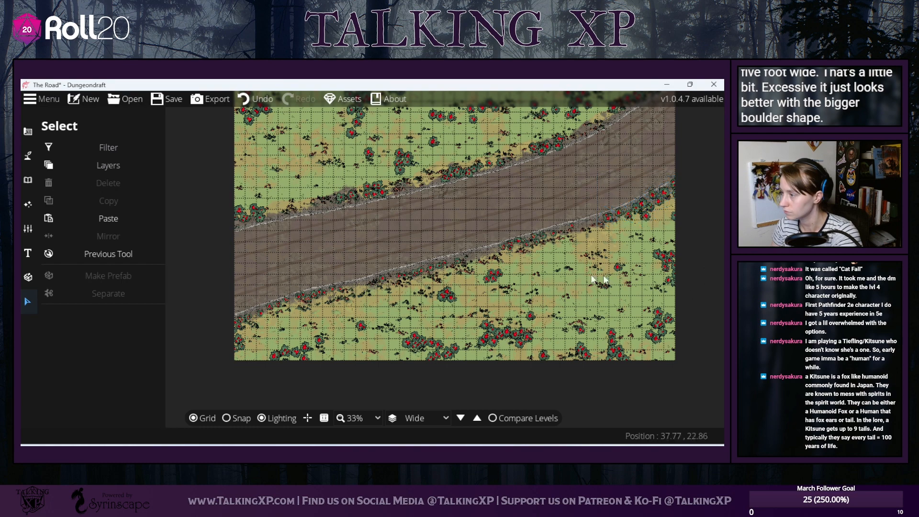
# - Enlarge the bushes along the middle of the road's lower edge, and delete the small bush at the right end of that group
pyautogui.moveTo(587, 239); pyautogui.dragTo(425, 264)
pyautogui.click(508, 226)
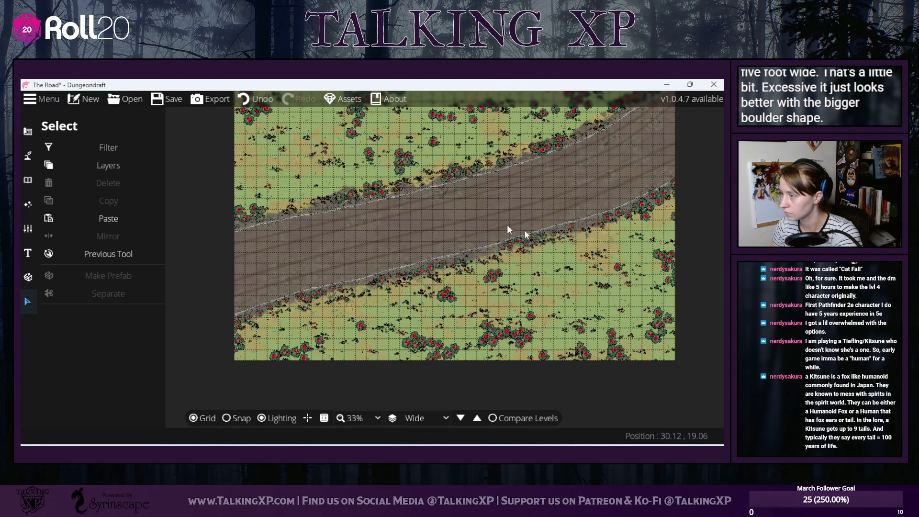
pyautogui.moveTo(554, 248); pyautogui.dragTo(579, 258)
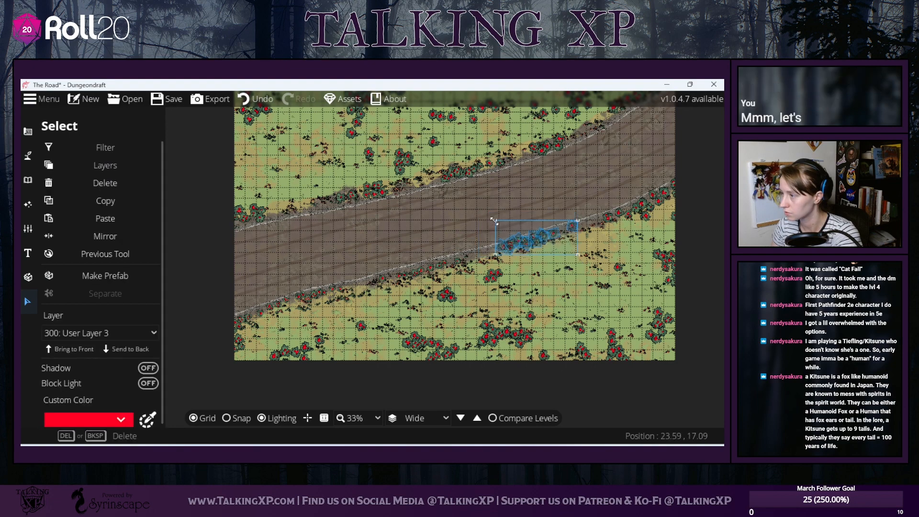
pyautogui.moveTo(495, 221); pyautogui.dragTo(478, 259)
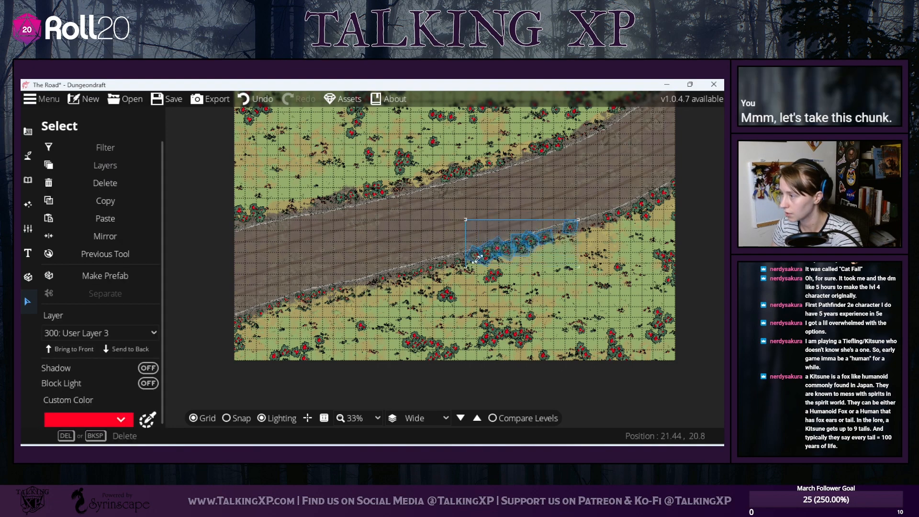
pyautogui.click(480, 231)
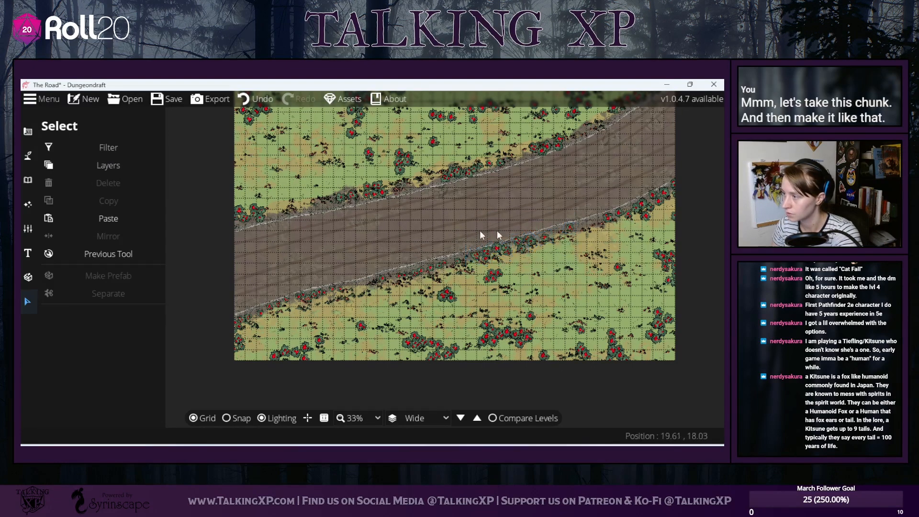
pyautogui.click(571, 228)
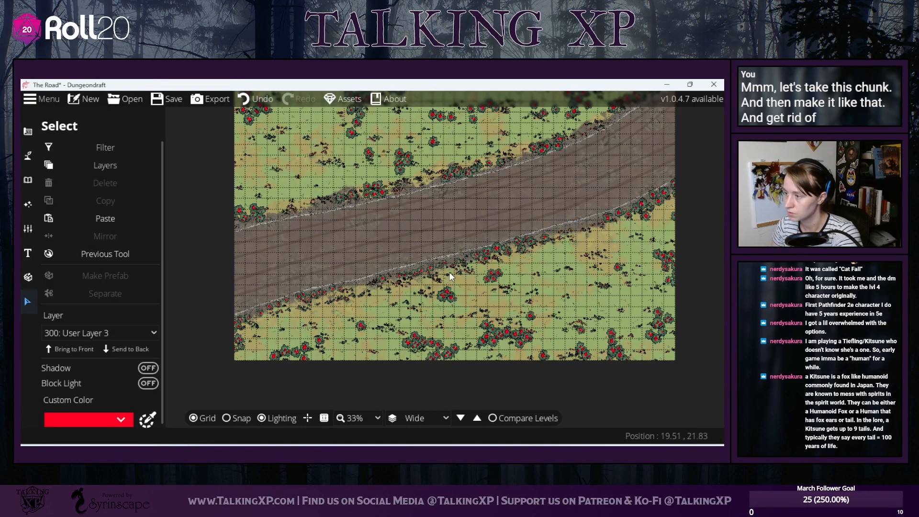
# - Enlarge the bushes along the left-middle stretch of the road's lower edge and adjust their position
pyautogui.moveTo(450, 271); pyautogui.dragTo(466, 283)
pyautogui.moveTo(350, 292); pyautogui.dragTo(377, 283)
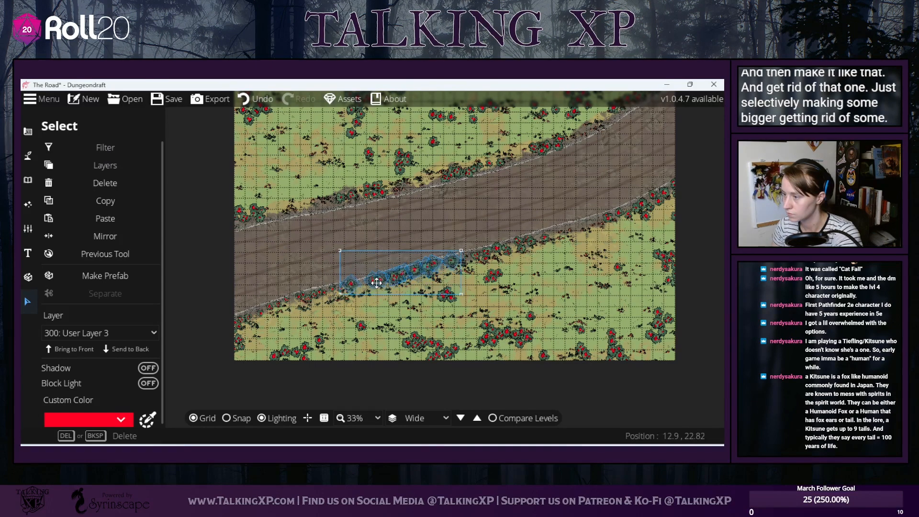
pyautogui.click(414, 216)
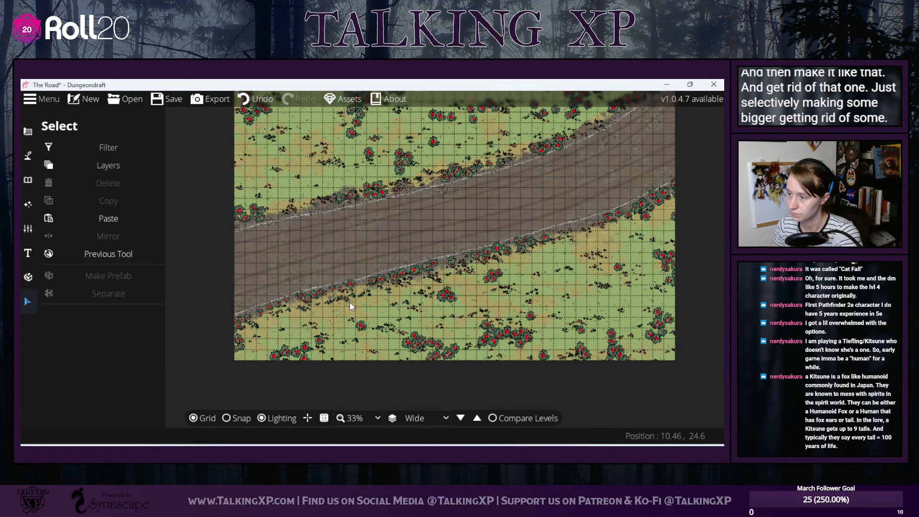
# - Enlarge the bushes at the left end of the road's lower edge and delete the small bushes beside them
pyautogui.click(281, 289)
pyautogui.moveTo(275, 303); pyautogui.dragTo(246, 320)
pyautogui.moveTo(317, 306); pyautogui.dragTo(312, 311)
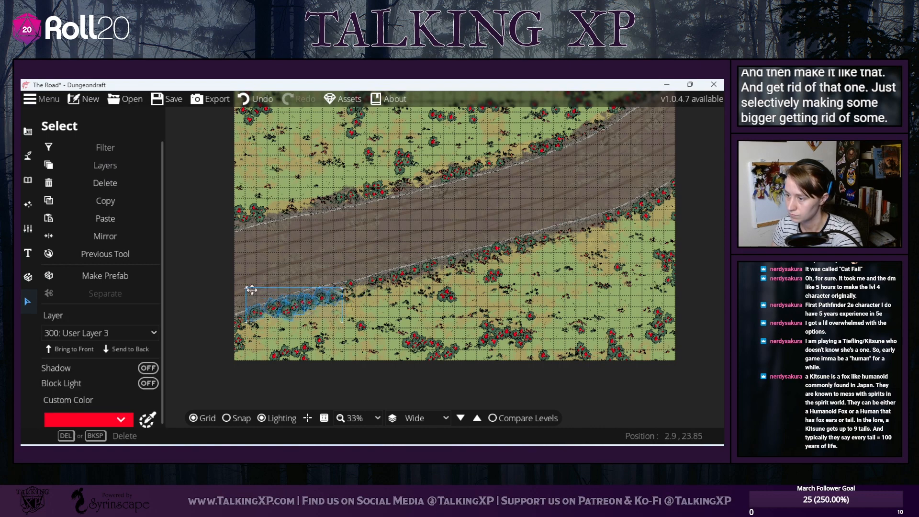
pyautogui.click(224, 304)
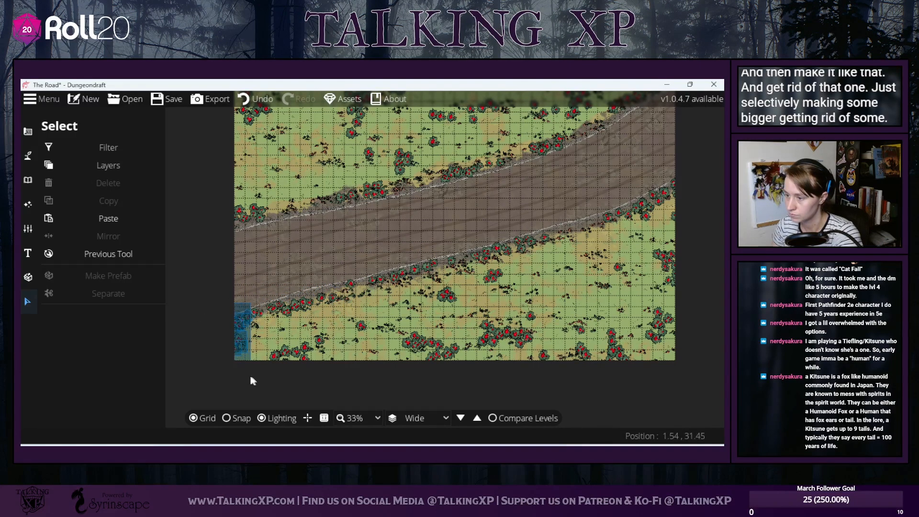
pyautogui.click(245, 330)
pyautogui.moveTo(253, 306); pyautogui.dragTo(232, 315)
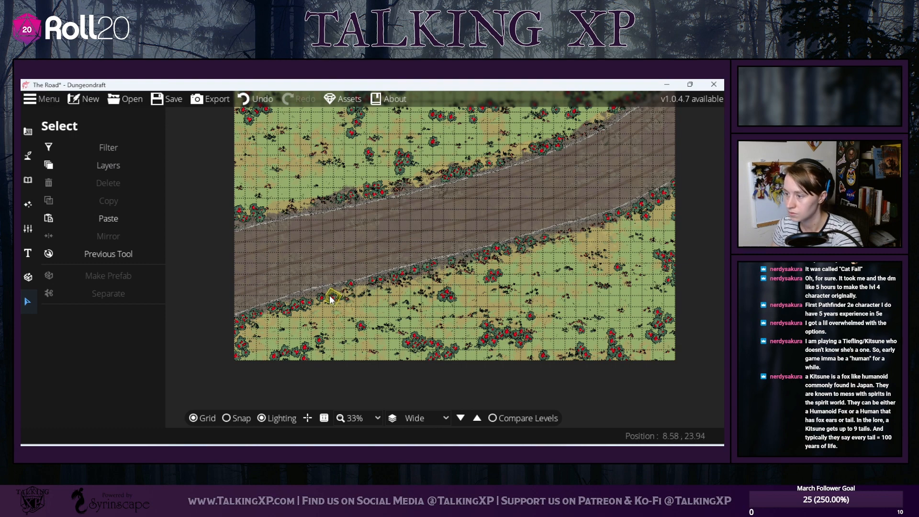
pyautogui.click(352, 287)
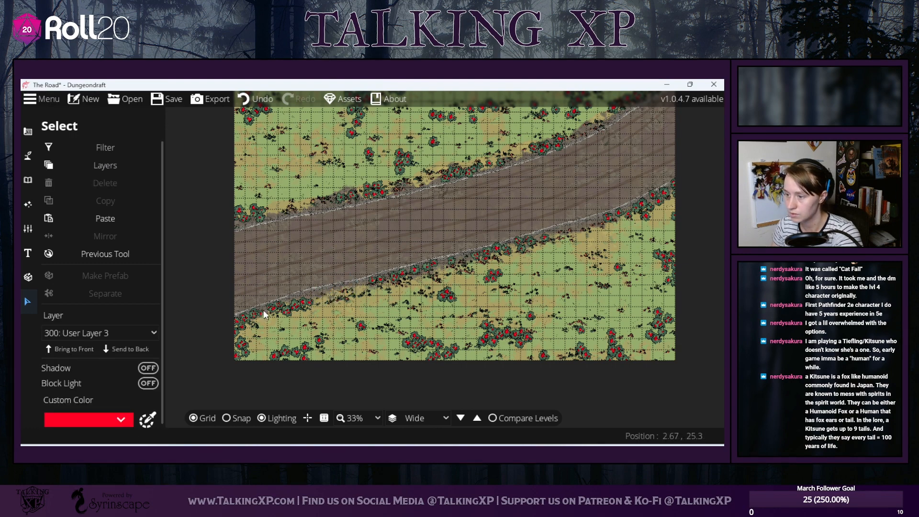
pyautogui.moveTo(323, 271); pyautogui.dragTo(360, 212)
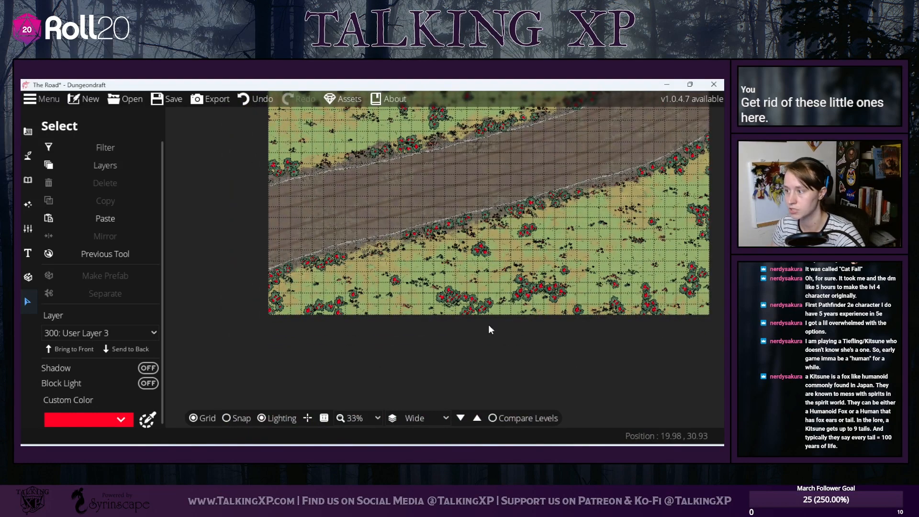
# - Extend the selection to all layers and delete the stray objects hanging over the map's outer borders
pyautogui.scroll(-4, 489, 326)
pyautogui.click(44, 169)
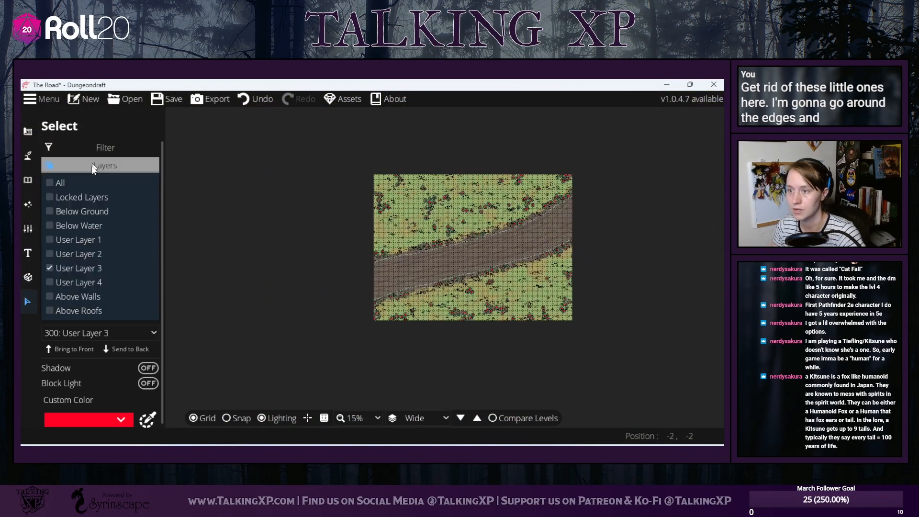
pyautogui.click(321, 175)
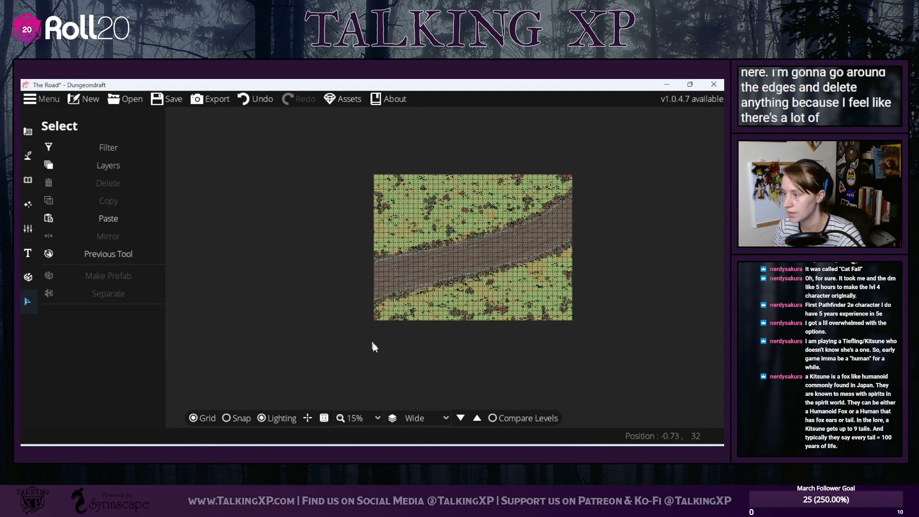
pyautogui.click(374, 367)
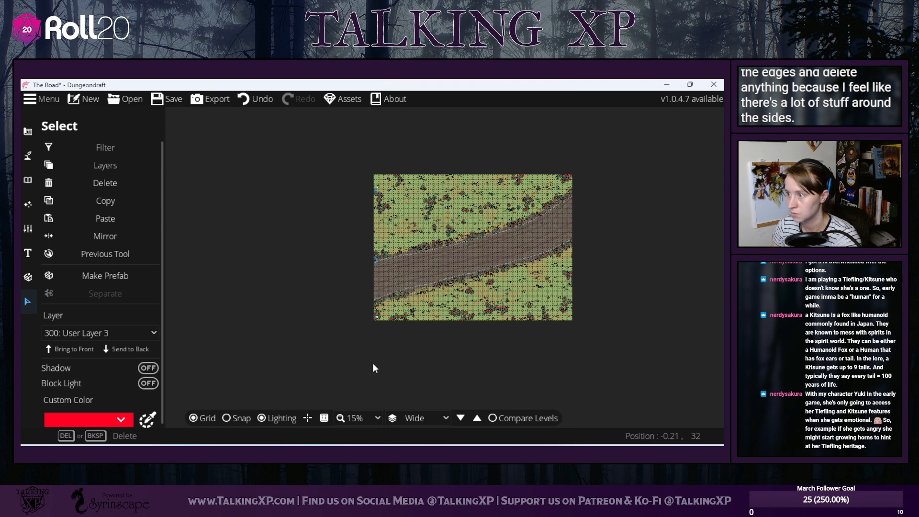
pyautogui.click(377, 157)
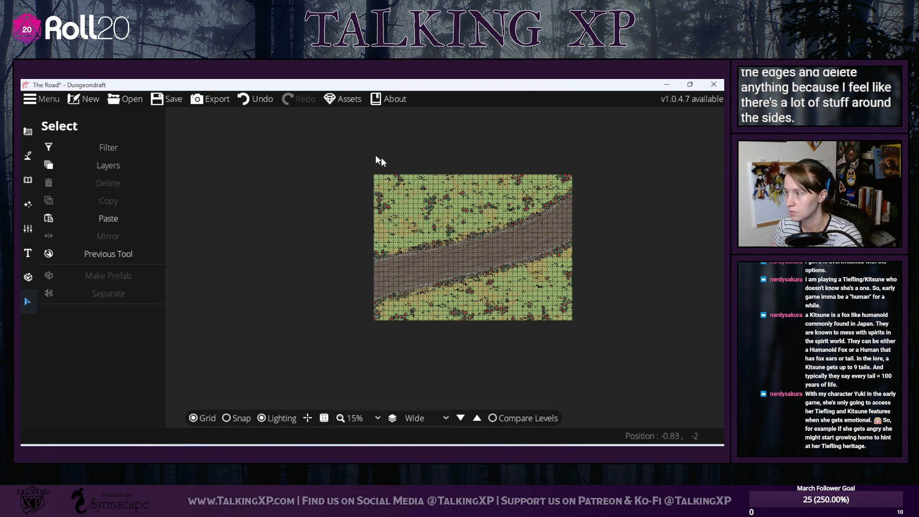
pyautogui.click(590, 179)
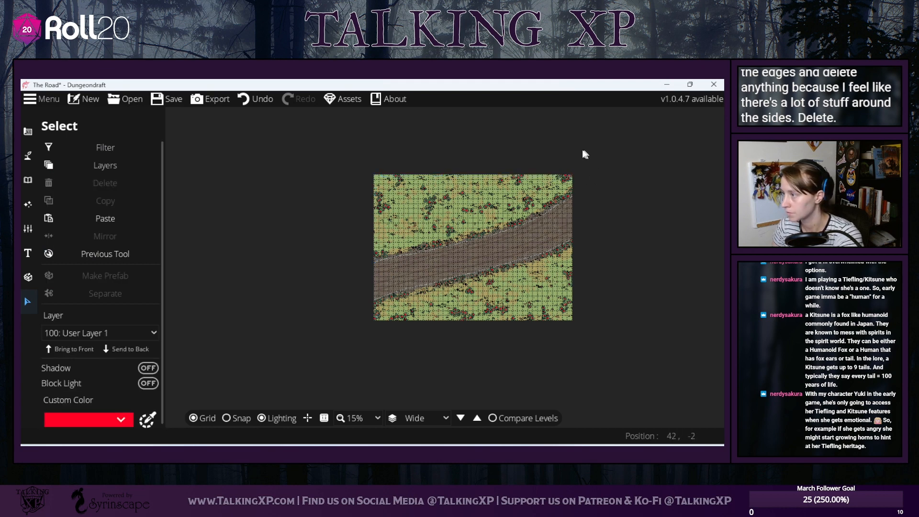
pyautogui.click(587, 266)
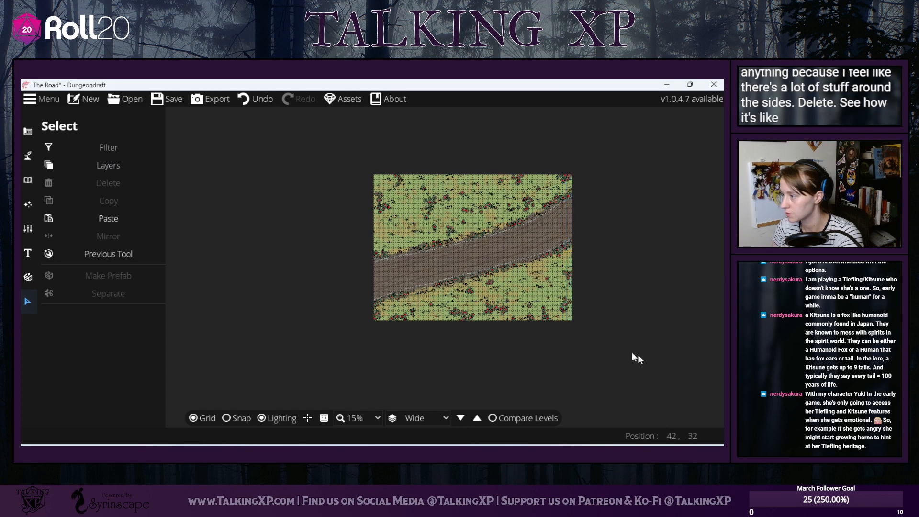
pyautogui.click(572, 157)
pyautogui.click(455, 327)
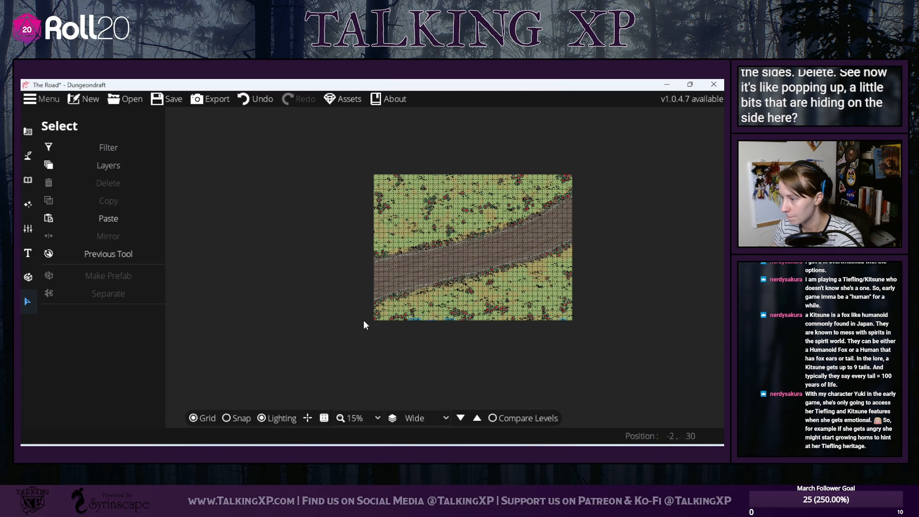
pyautogui.click(456, 318)
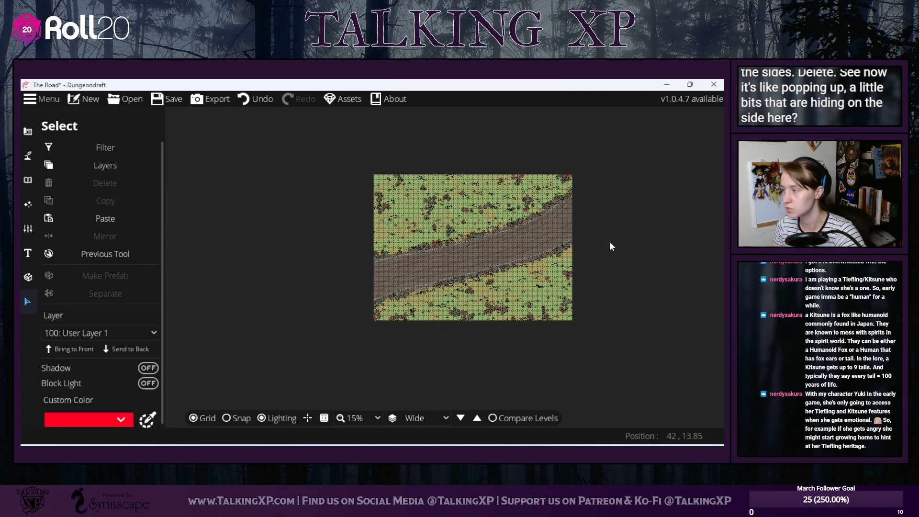
# - Move the bushes at the road's lower right end and the cluster below them outward to meet the map's right border
pyautogui.scroll(5, 608, 245)
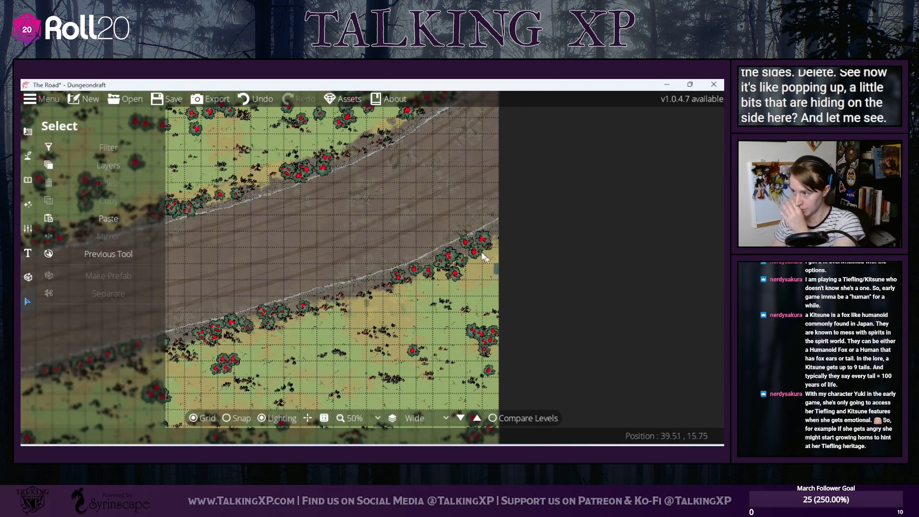
pyautogui.click(475, 242)
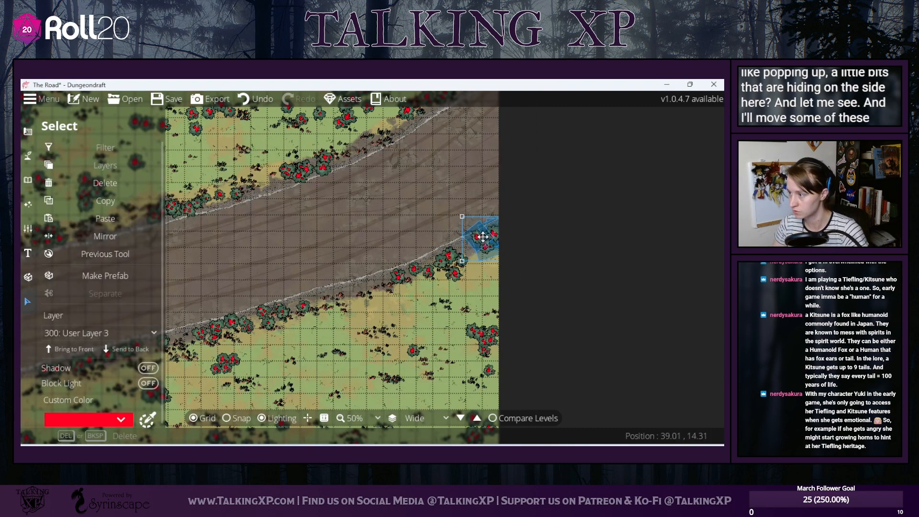
pyautogui.moveTo(559, 223); pyautogui.dragTo(563, 405)
pyautogui.click(545, 222)
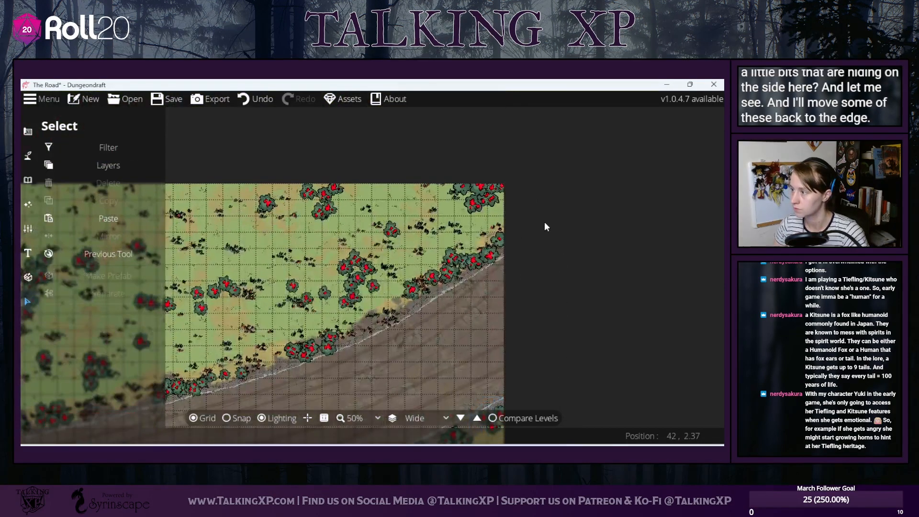
pyautogui.moveTo(572, 328); pyautogui.dragTo(582, 111)
pyautogui.moveTo(585, 350); pyautogui.dragTo(590, 260)
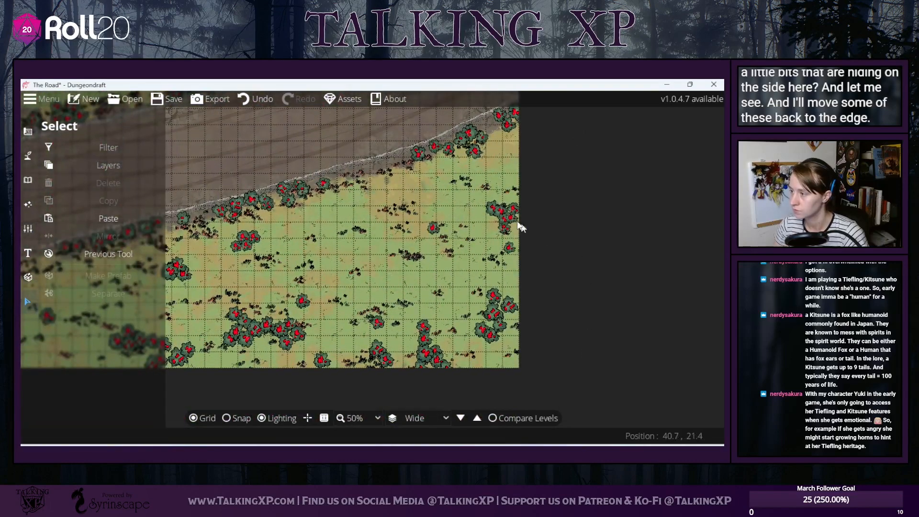
pyautogui.moveTo(518, 223)
pyautogui.mouseDown()
pyautogui.moveTo(494, 210)
pyautogui.moveTo(500, 203)
pyautogui.moveTo(512, 220)
pyautogui.mouseUp()
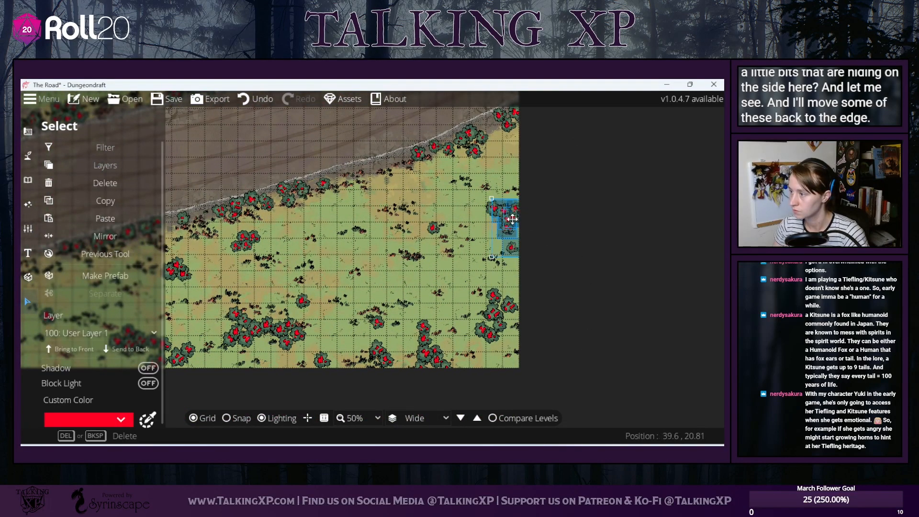
pyautogui.click(576, 257)
# - Move the bush cluster near the map's upper border, right of centre, so it reaches the border
pyautogui.moveTo(538, 311); pyautogui.dragTo(719, 436)
pyautogui.moveTo(263, 268); pyautogui.dragTo(547, 416)
pyautogui.moveTo(332, 160); pyautogui.dragTo(353, 284)
pyautogui.moveTo(501, 277); pyautogui.dragTo(311, 319)
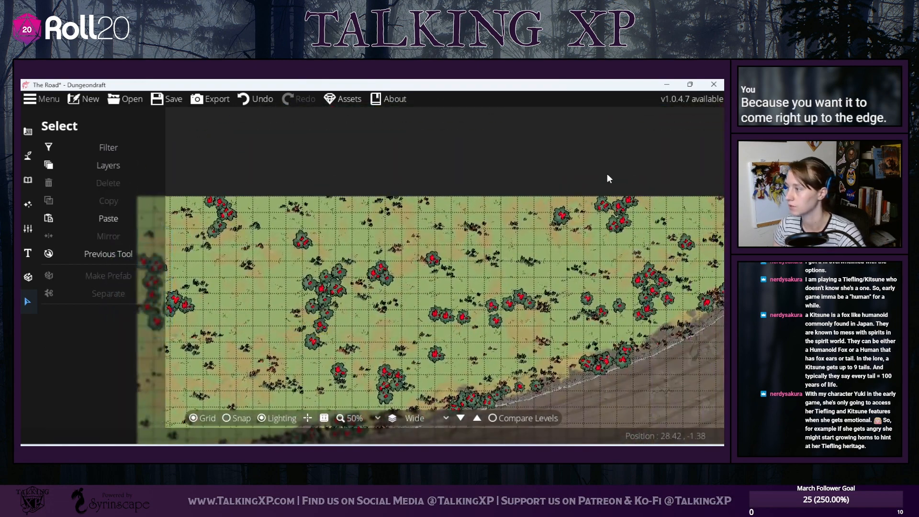
pyautogui.click(618, 205)
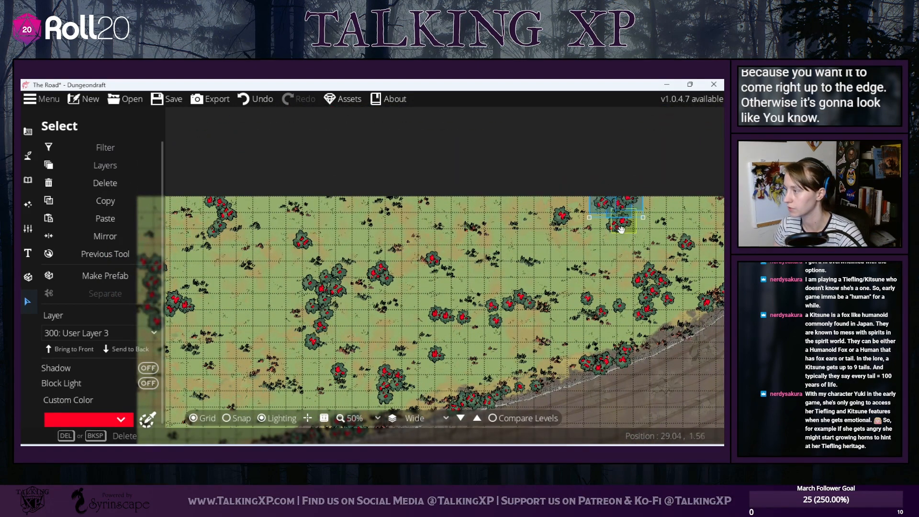
pyautogui.click(595, 189)
# - Restrict the selection to objects on User Layer 1
pyautogui.scroll(-5, 597, 231)
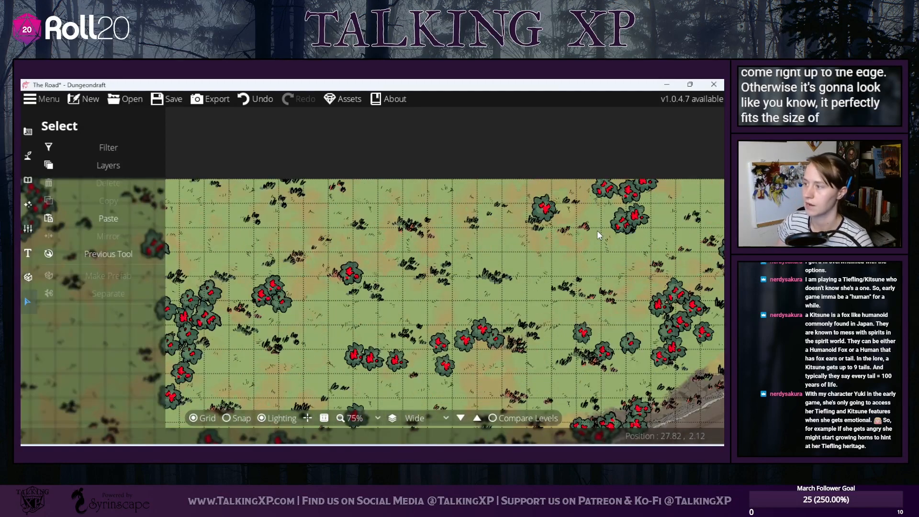
pyautogui.scroll(5, 542, 299)
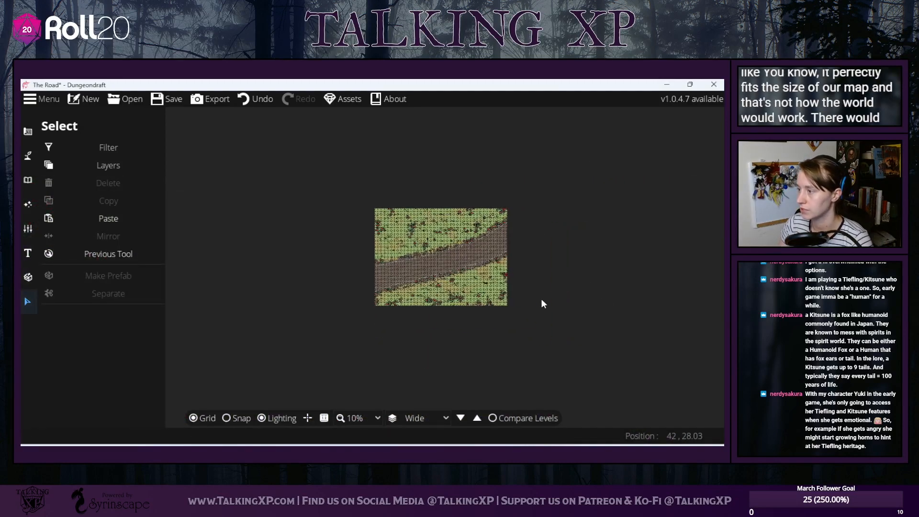
pyautogui.scroll(-1, 389, 283)
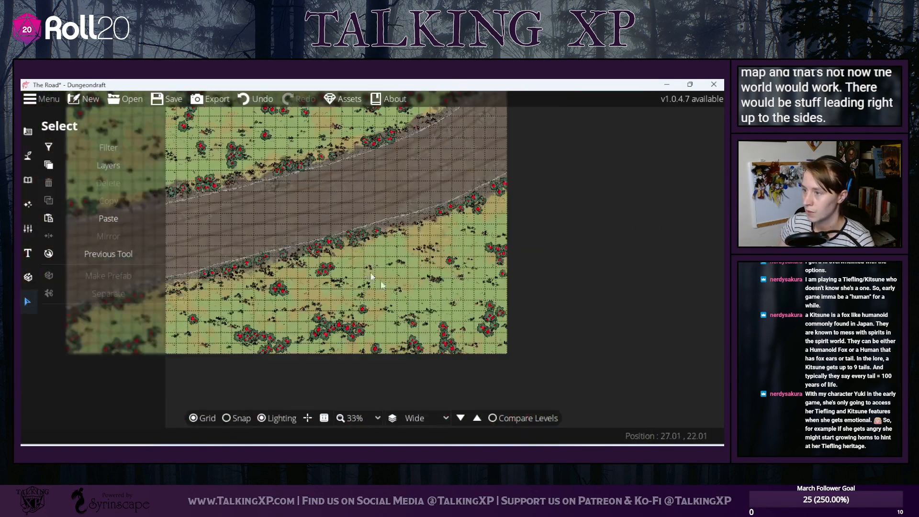
pyautogui.moveTo(360, 267); pyautogui.dragTo(476, 336)
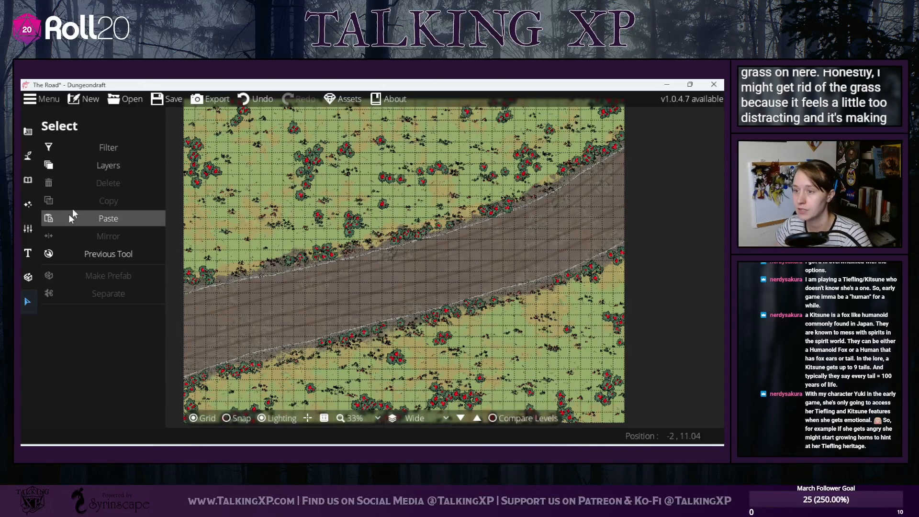
pyautogui.click(73, 166)
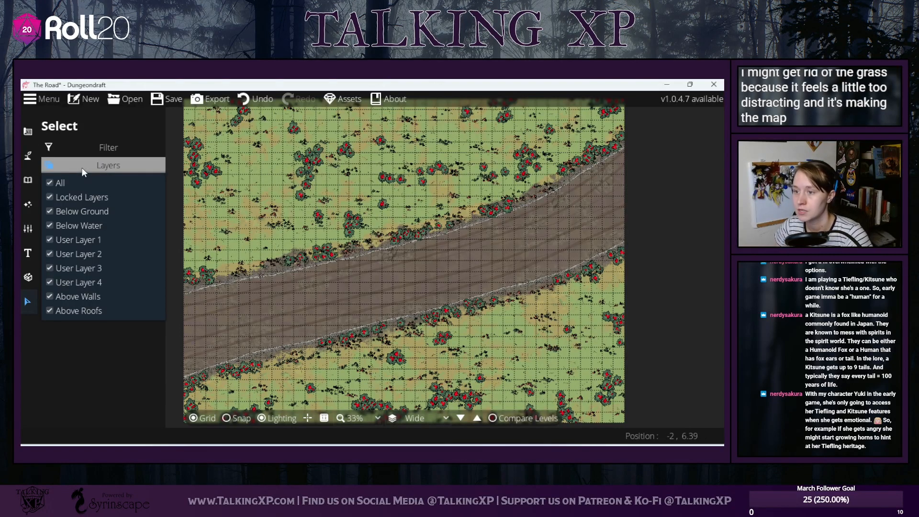
pyautogui.click(56, 183)
pyautogui.click(73, 237)
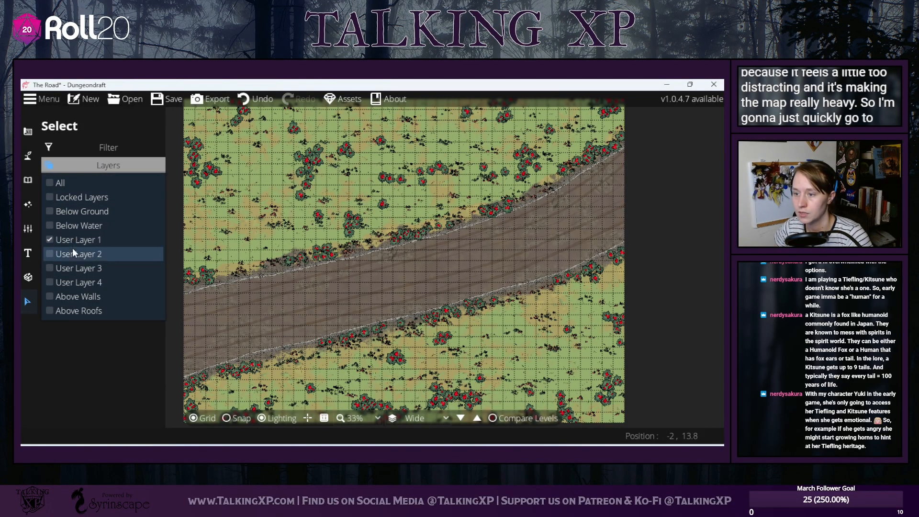
pyautogui.click(90, 145)
pyautogui.click(90, 146)
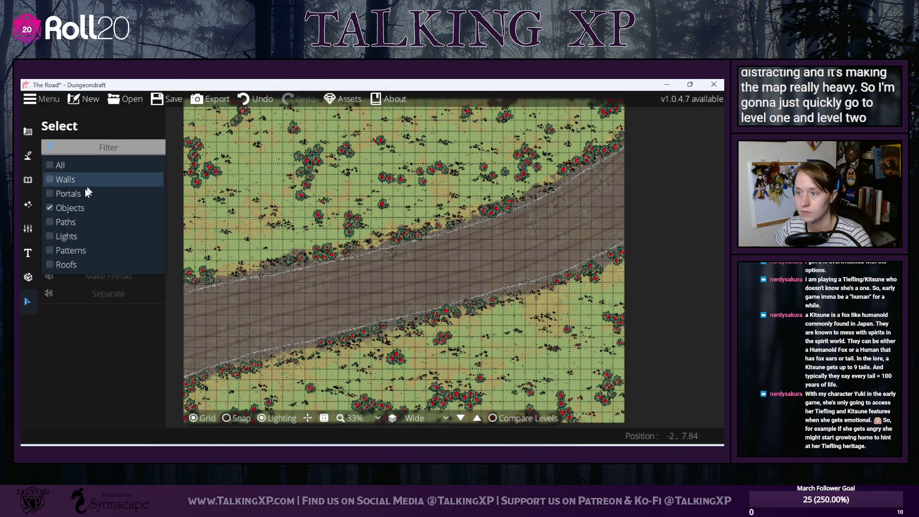
pyautogui.click(237, 133)
# - Try deleting all grass objects across the whole map, compare the look, and undo the deletion
pyautogui.scroll(-3, 307, 268)
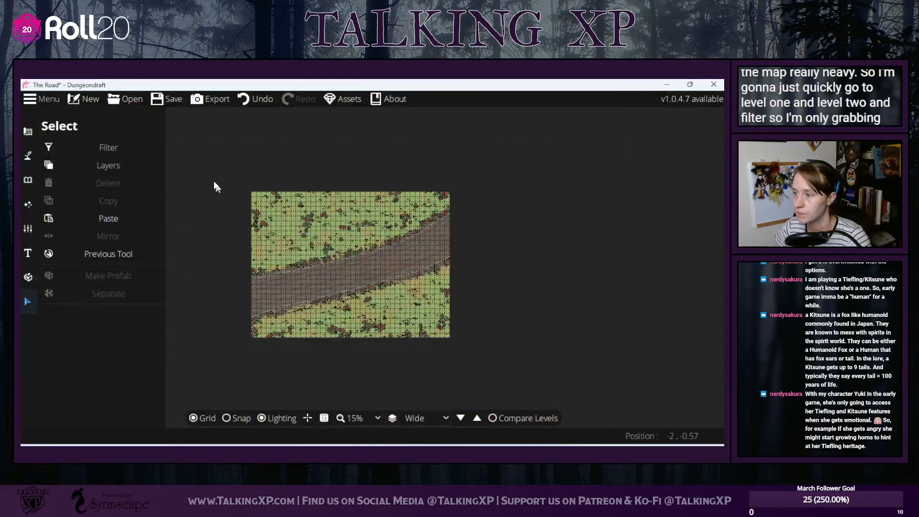
pyautogui.moveTo(215, 183); pyautogui.dragTo(563, 418)
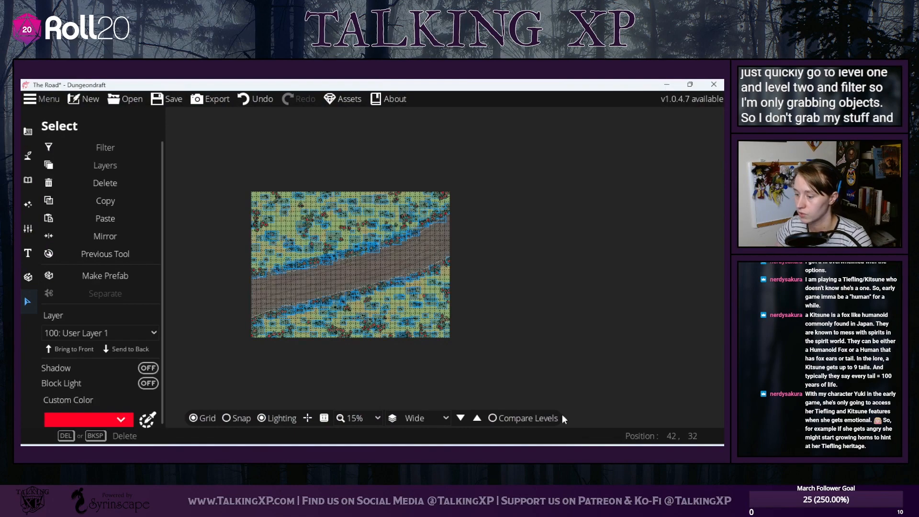
pyautogui.press('Delete')
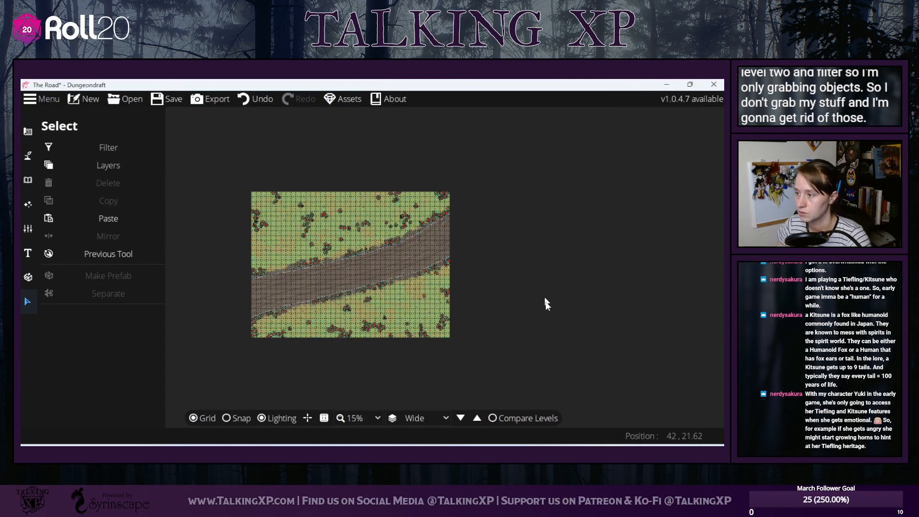
pyautogui.scroll(3, 412, 336)
pyautogui.scroll(-2, 412, 335)
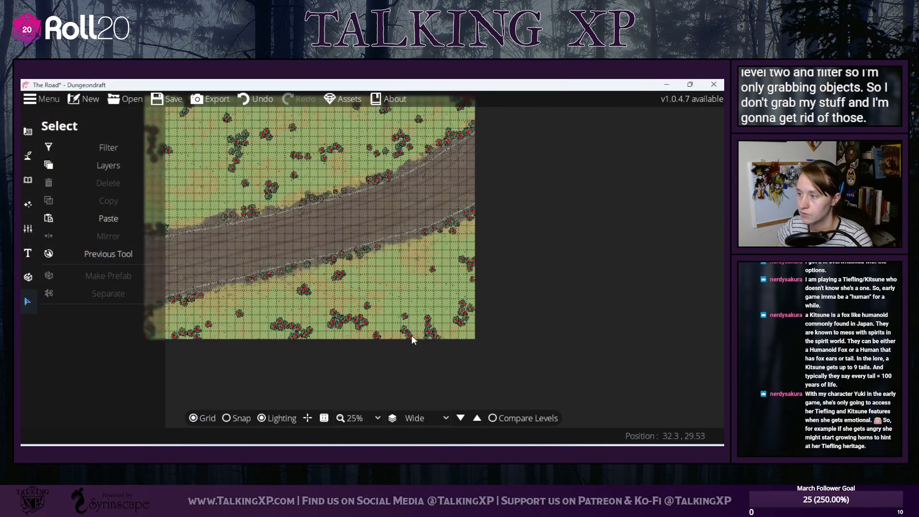
pyautogui.moveTo(503, 294); pyautogui.dragTo(583, 335)
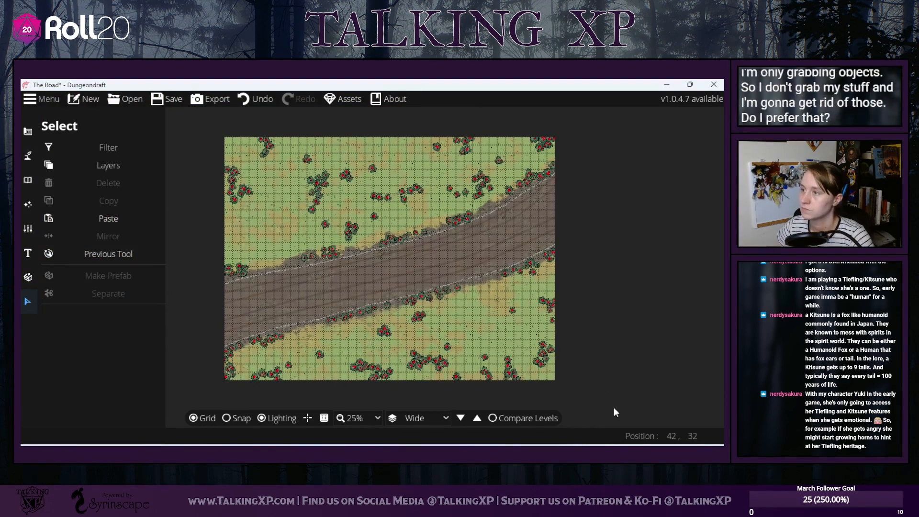
pyautogui.click(269, 100)
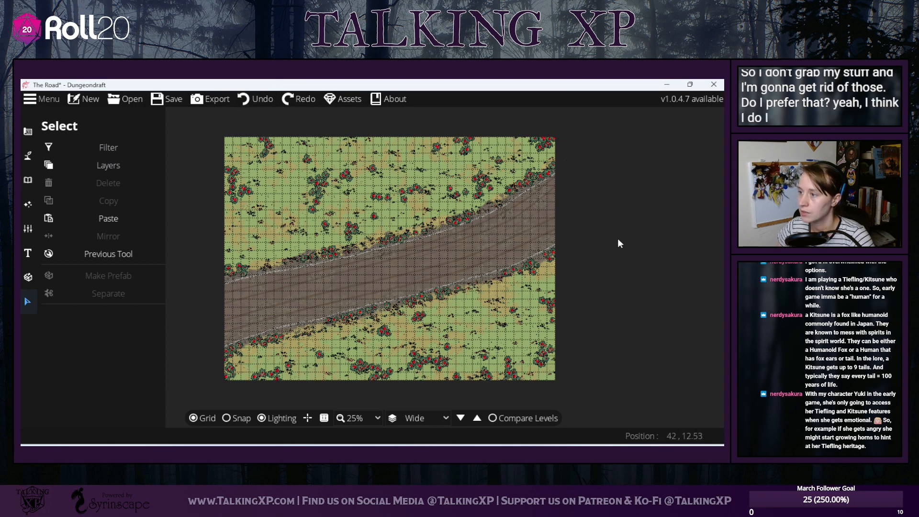
# - Delete the grass tufts in the left and middle parts of the field above the road, keeping those along the road's edge
pyautogui.moveTo(214, 133); pyautogui.dragTo(317, 238)
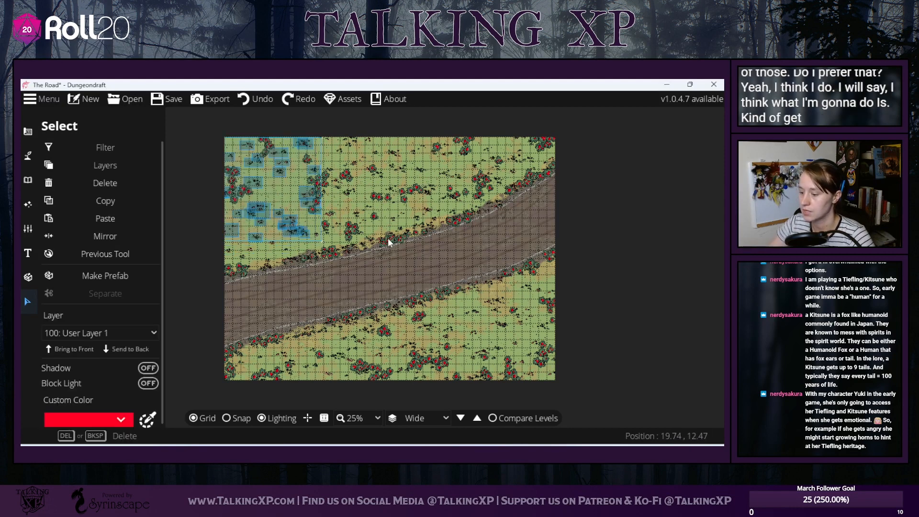
pyautogui.press('Delete')
pyautogui.moveTo(284, 123); pyautogui.dragTo(442, 213)
pyautogui.press('Delete')
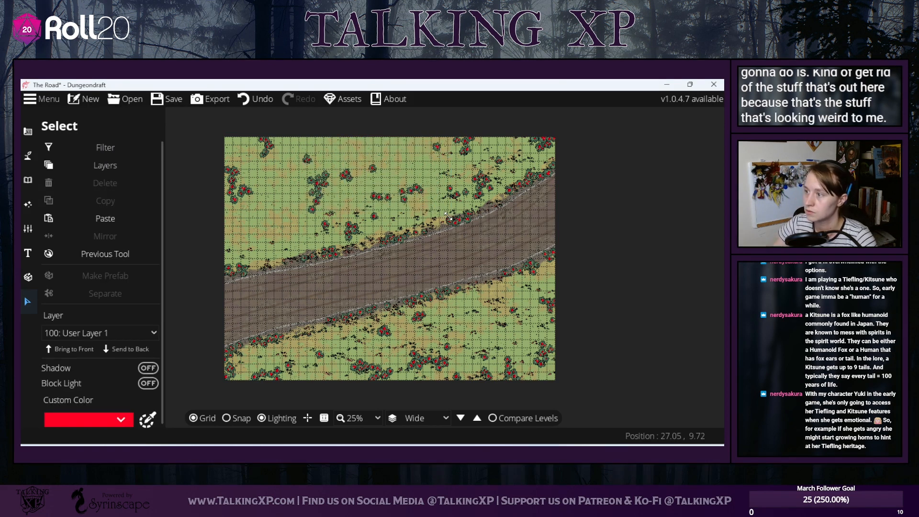
# - Delete the remaining grass tufts in the right part and the open middle of the field above the road
pyautogui.moveTo(415, 120); pyautogui.dragTo(527, 189)
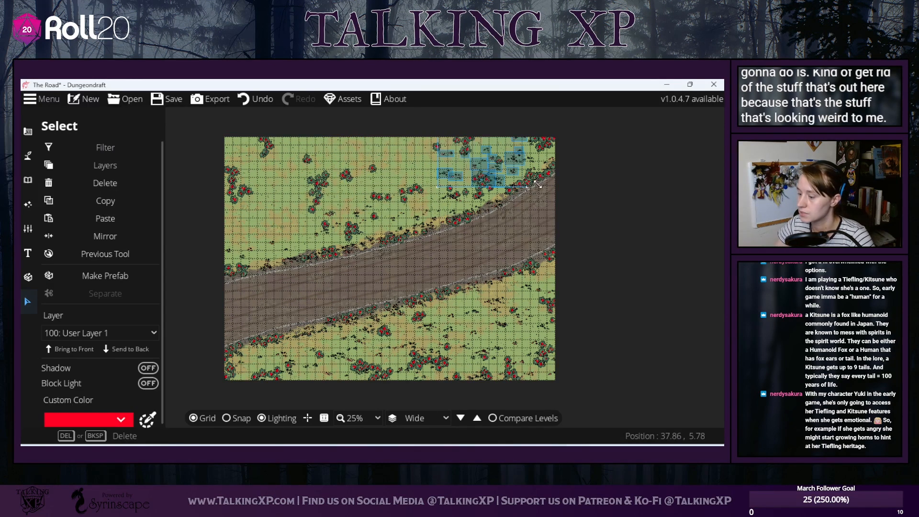
pyautogui.press('Delete')
pyautogui.moveTo(311, 180); pyautogui.dragTo(376, 222)
pyautogui.press('Delete')
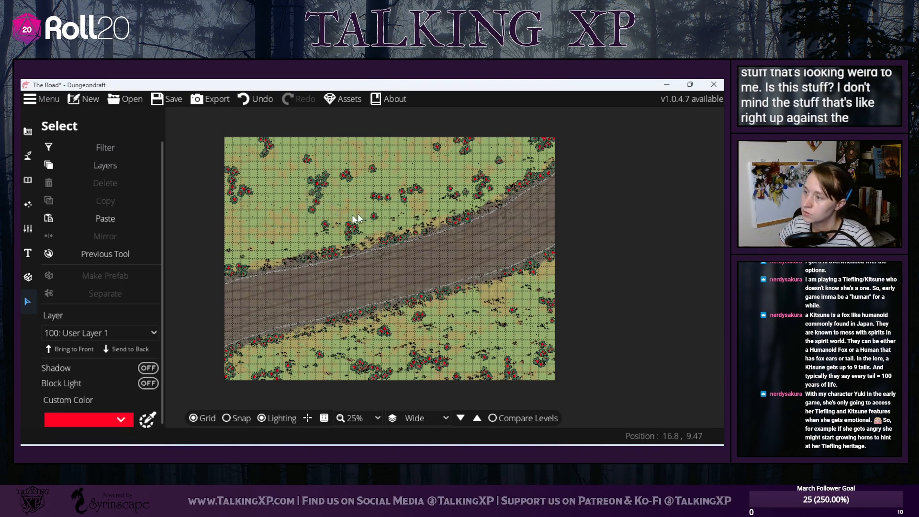
pyautogui.moveTo(311, 218); pyautogui.dragTo(382, 87)
pyautogui.press('Delete')
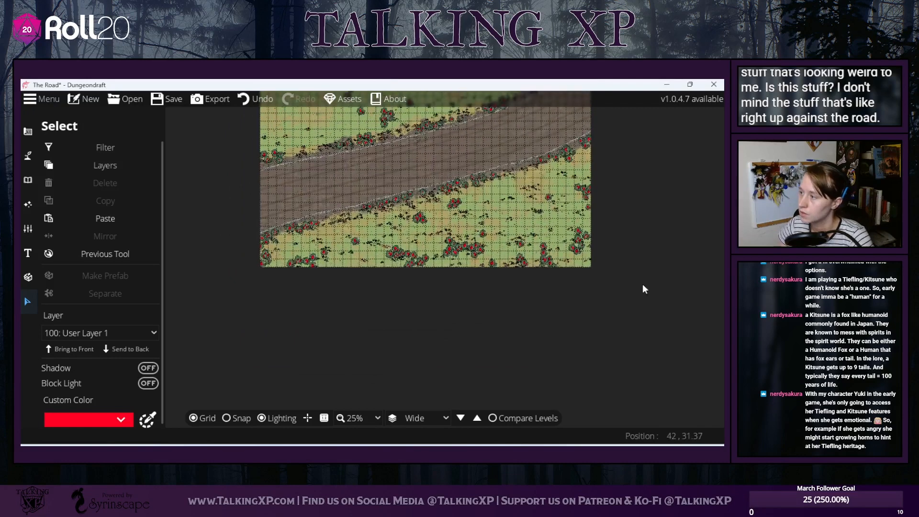
# - Delete the grass tufts in the right part of the field below the road
pyautogui.moveTo(644, 288); pyautogui.dragTo(447, 197)
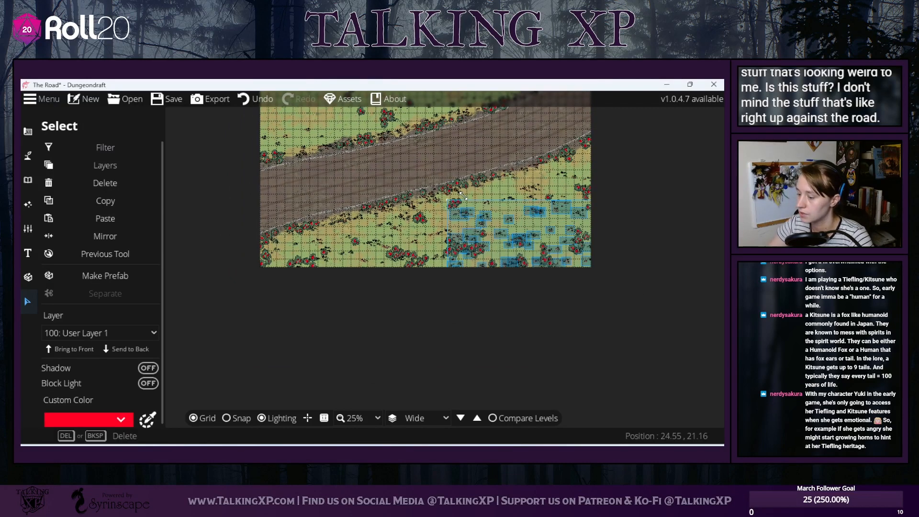
pyautogui.press('Delete')
pyautogui.moveTo(598, 222); pyautogui.dragTo(495, 186)
pyautogui.press('Delete')
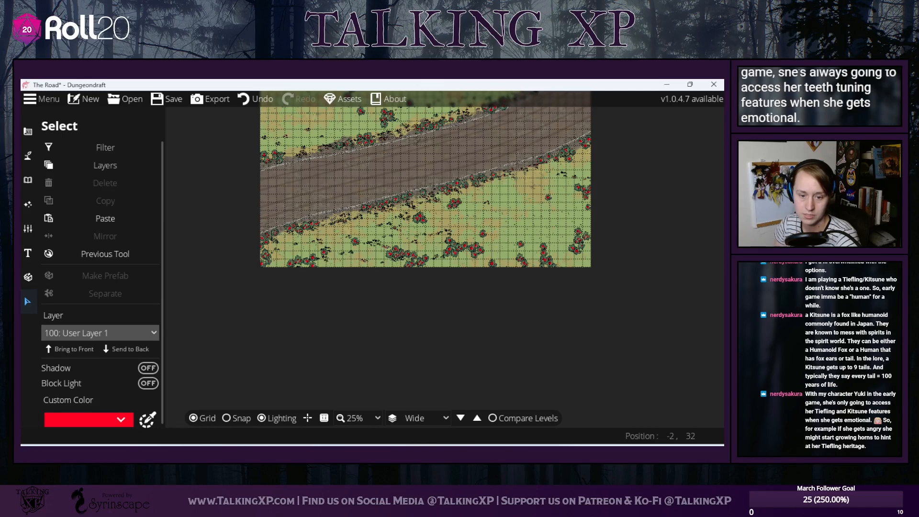
# - Delete the grass tufts in the left and middle parts of the field below the road, keeping those along the road's edge
pyautogui.moveTo(514, 267); pyautogui.dragTo(309, 223)
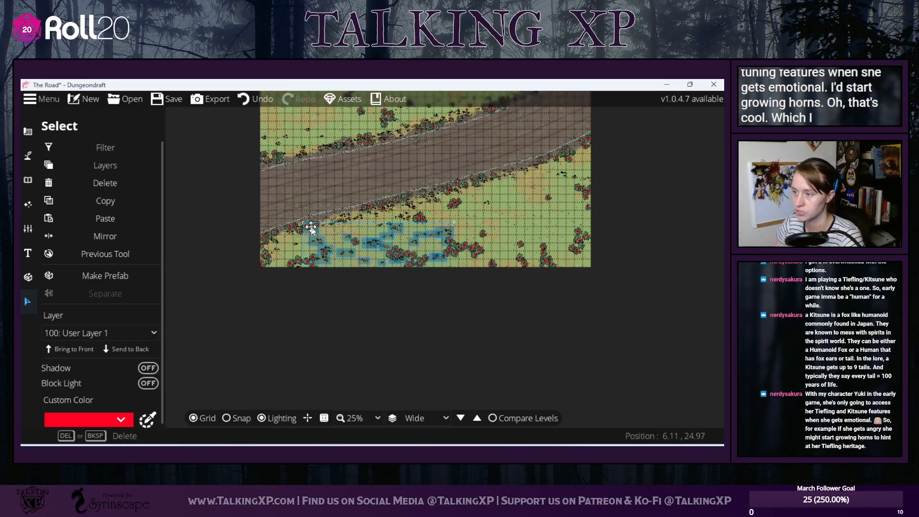
pyautogui.moveTo(474, 293); pyautogui.dragTo(311, 236)
pyautogui.press('Delete')
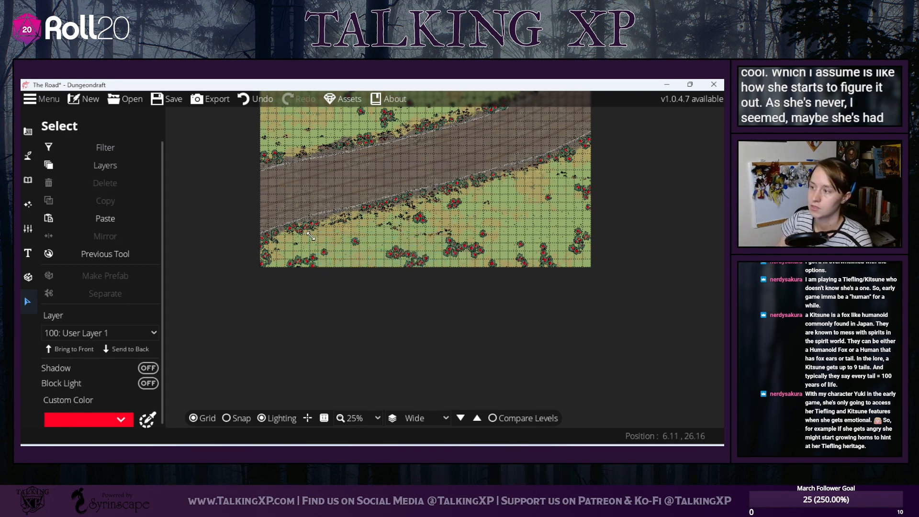
pyautogui.moveTo(383, 234); pyautogui.dragTo(388, 210)
pyautogui.press('Delete')
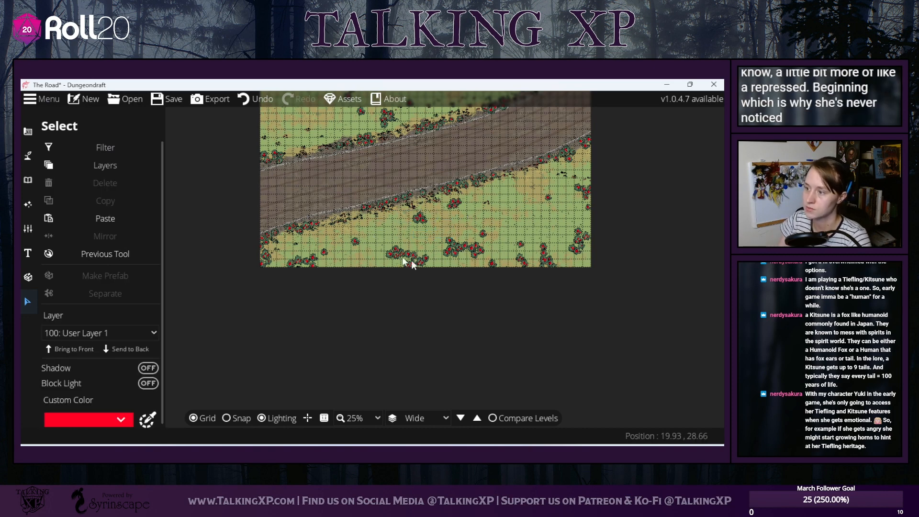
pyautogui.moveTo(321, 276); pyautogui.dragTo(263, 249)
pyautogui.moveTo(263, 257); pyautogui.dragTo(263, 243)
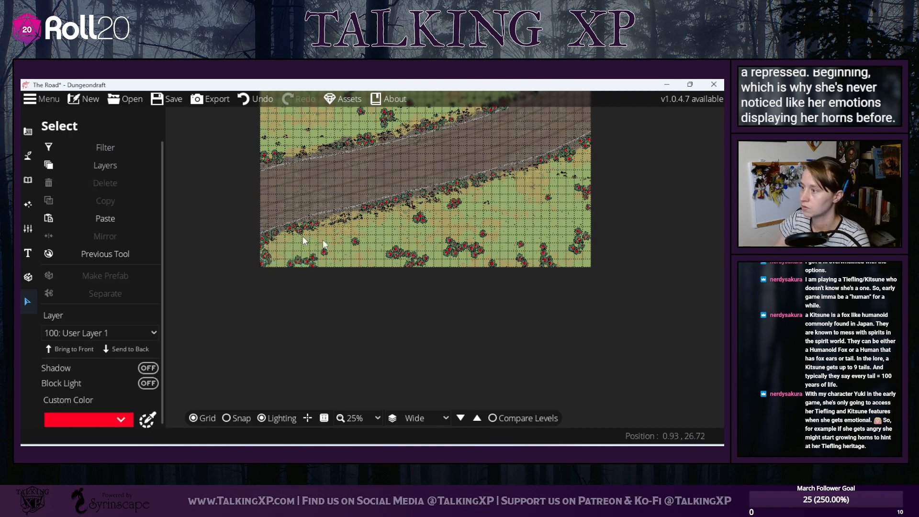
# - Restrict the selection to objects on User Layer 3
pyautogui.moveTo(403, 259); pyautogui.dragTo(407, 337)
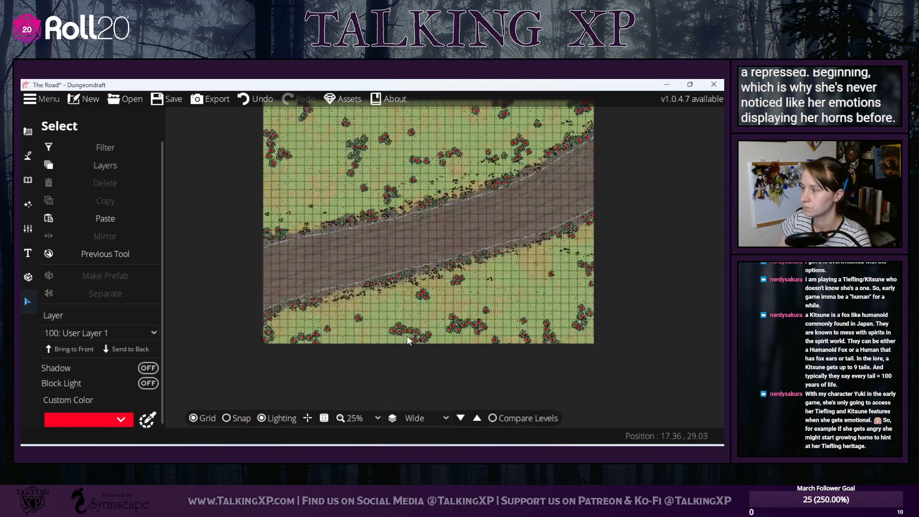
pyautogui.click(408, 156)
pyautogui.moveTo(433, 166); pyautogui.dragTo(421, 137)
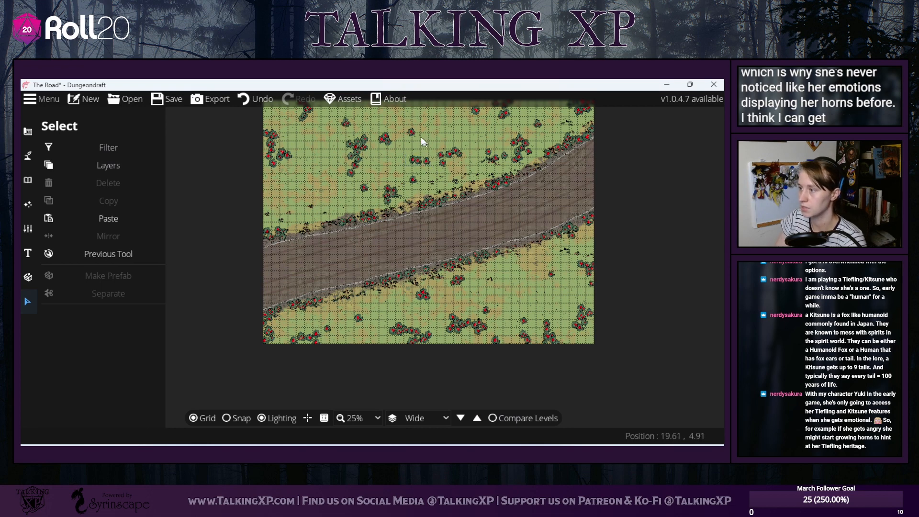
pyautogui.click(107, 166)
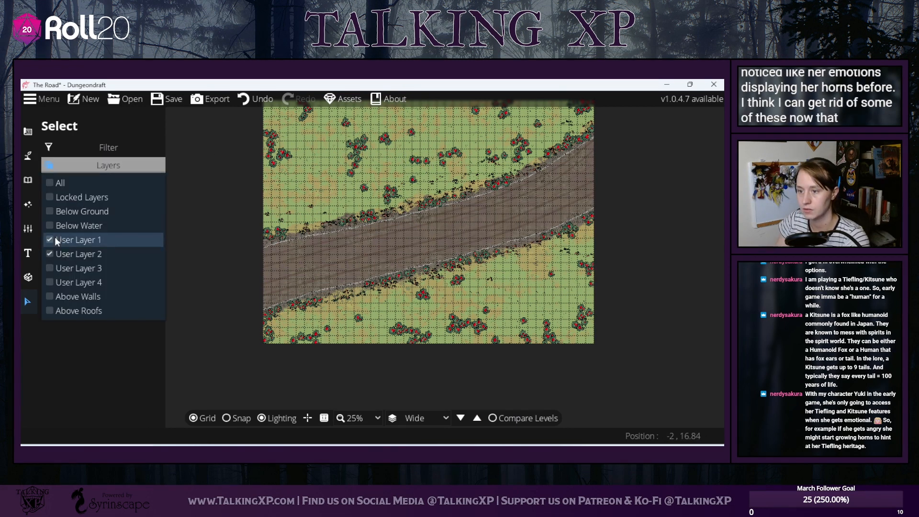
pyautogui.click(52, 268)
pyautogui.click(300, 180)
pyautogui.moveTo(292, 170); pyautogui.dragTo(284, 222)
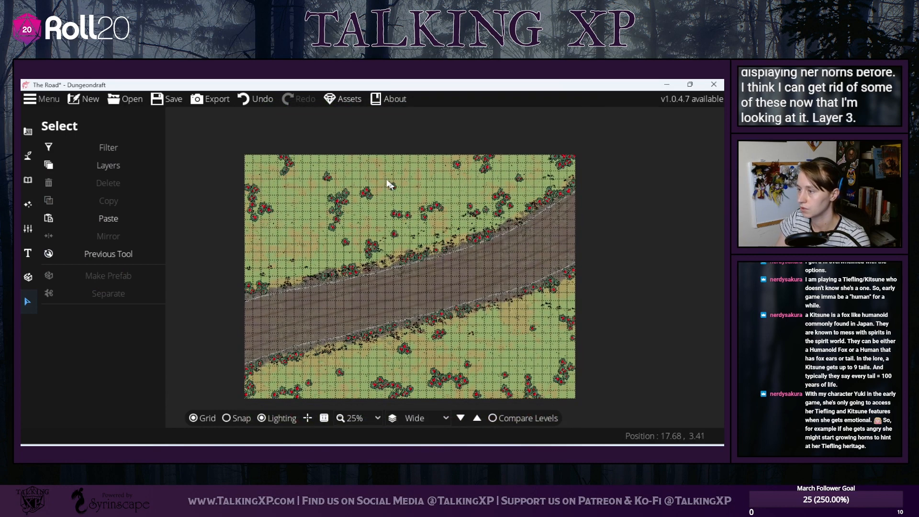
# - Delete the small stray bushes in the middle of the field above the road, leaving the larger clusters
pyautogui.moveTo(384, 205); pyautogui.dragTo(408, 239)
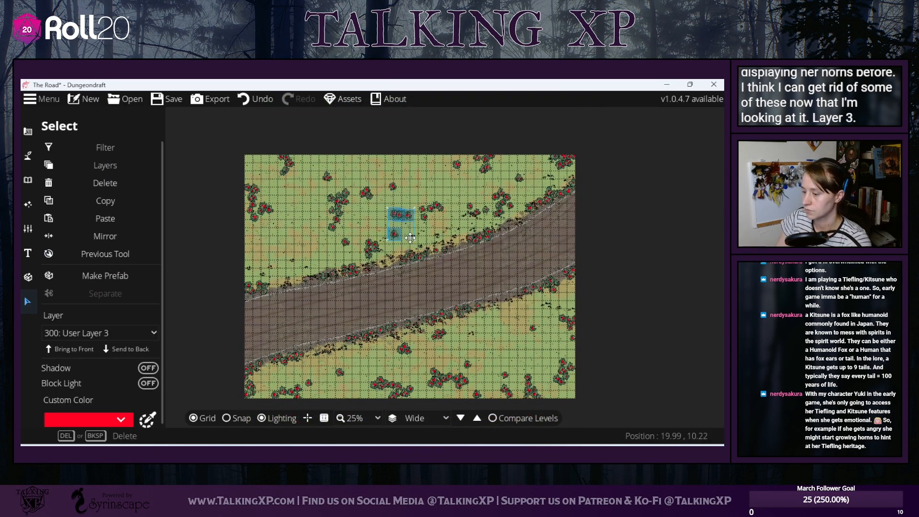
pyautogui.moveTo(458, 193); pyautogui.dragTo(493, 229)
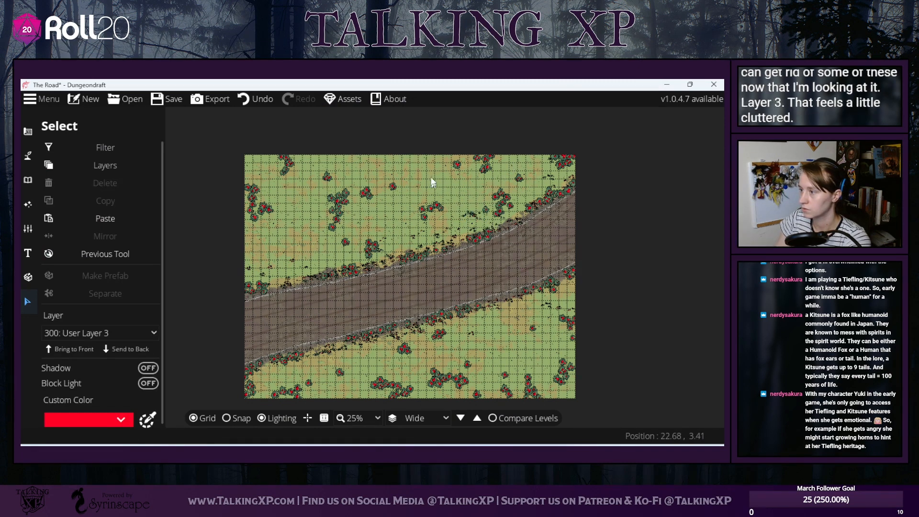
pyautogui.moveTo(333, 235); pyautogui.dragTo(353, 247)
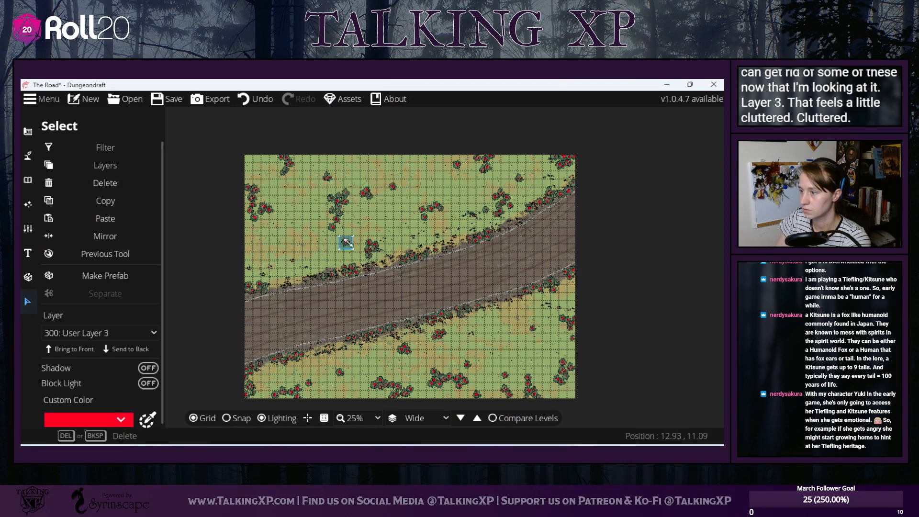
pyautogui.press('Delete')
# - Thin out the stray small bushes in the right half of the lower field and move the large cluster there up and to the right
pyautogui.moveTo(432, 283); pyautogui.dragTo(407, 171)
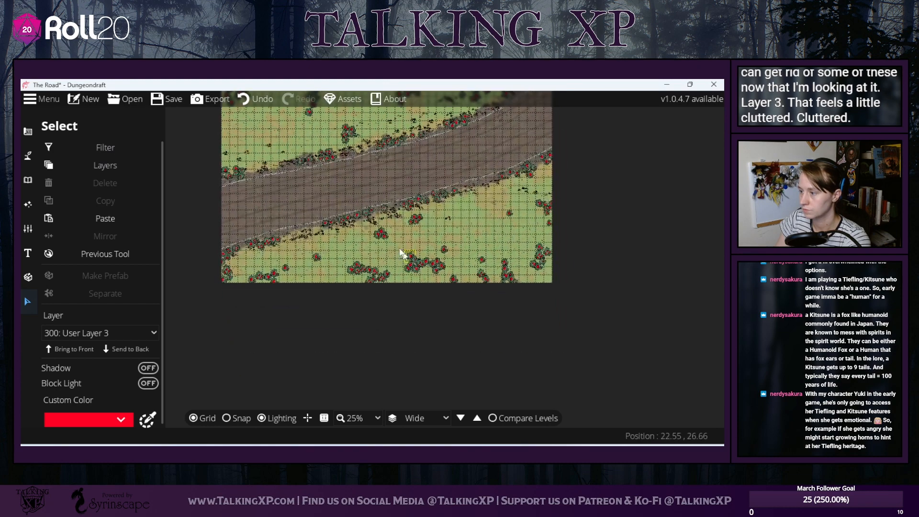
pyautogui.moveTo(402, 253); pyautogui.dragTo(422, 247)
pyautogui.moveTo(505, 257); pyautogui.dragTo(442, 234)
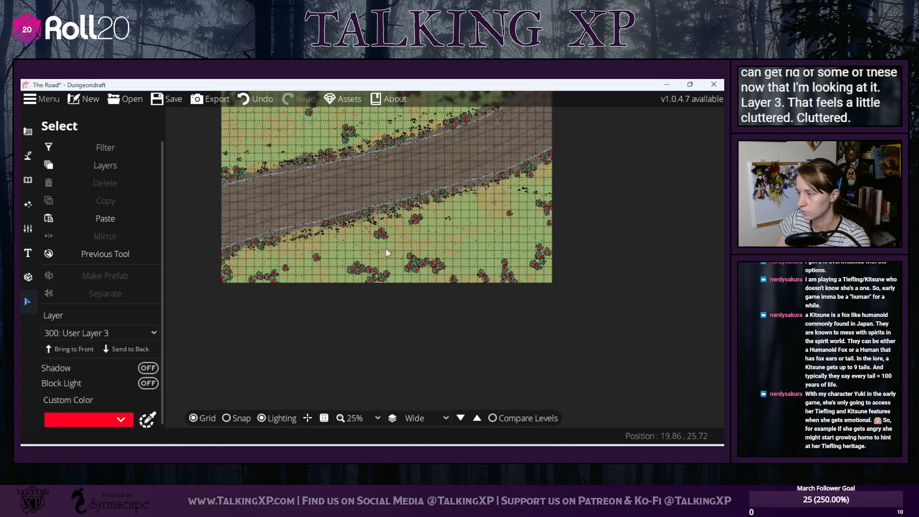
pyautogui.moveTo(388, 254); pyautogui.dragTo(461, 250)
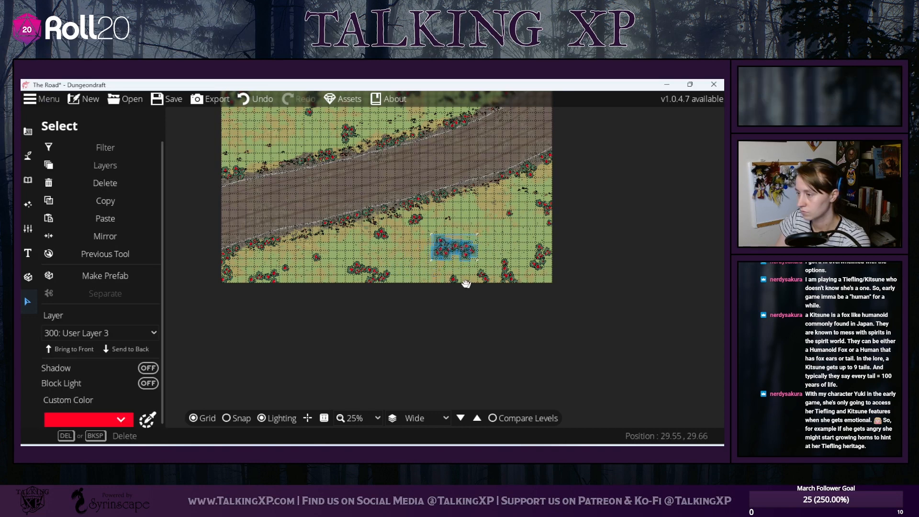
pyautogui.click(548, 314)
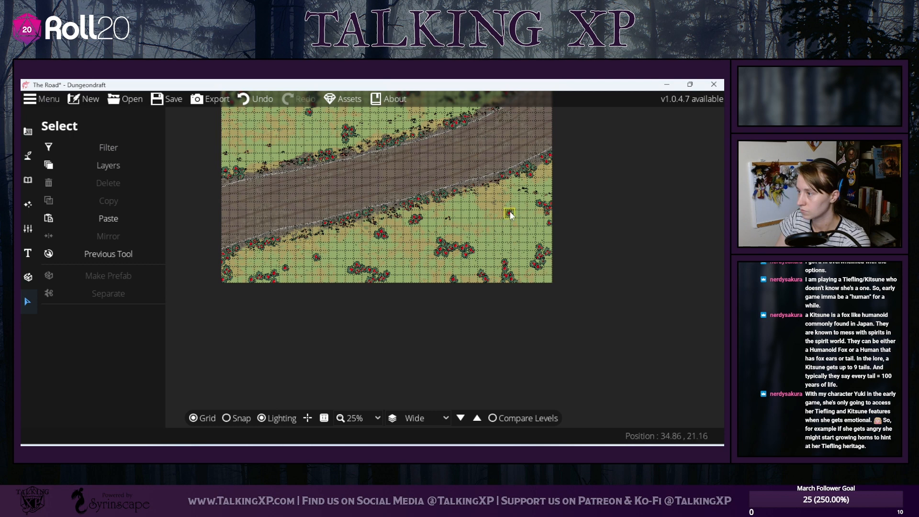
pyautogui.moveTo(511, 213); pyautogui.dragTo(529, 218)
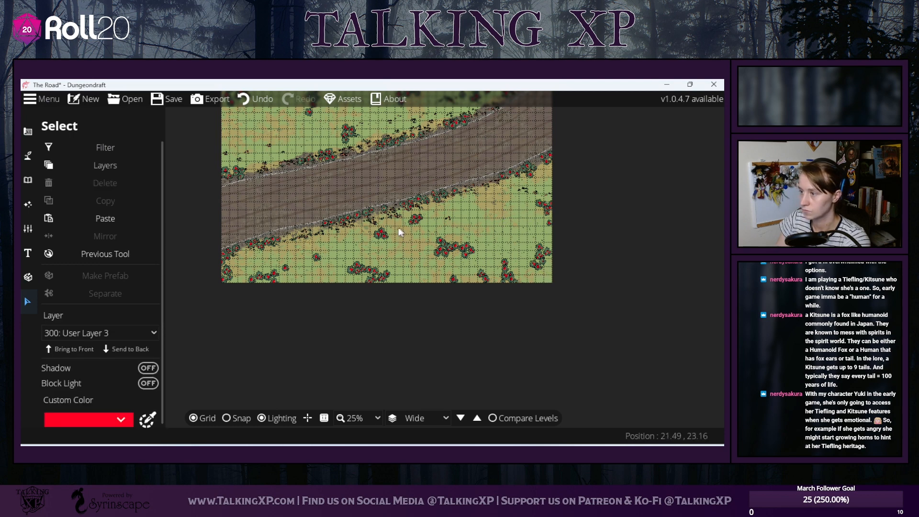
# - Move the middle bush cluster near the map's lower border slightly left and remove the small bush on the border to its right
pyautogui.moveTo(337, 254); pyautogui.dragTo(293, 253)
pyautogui.click(296, 267)
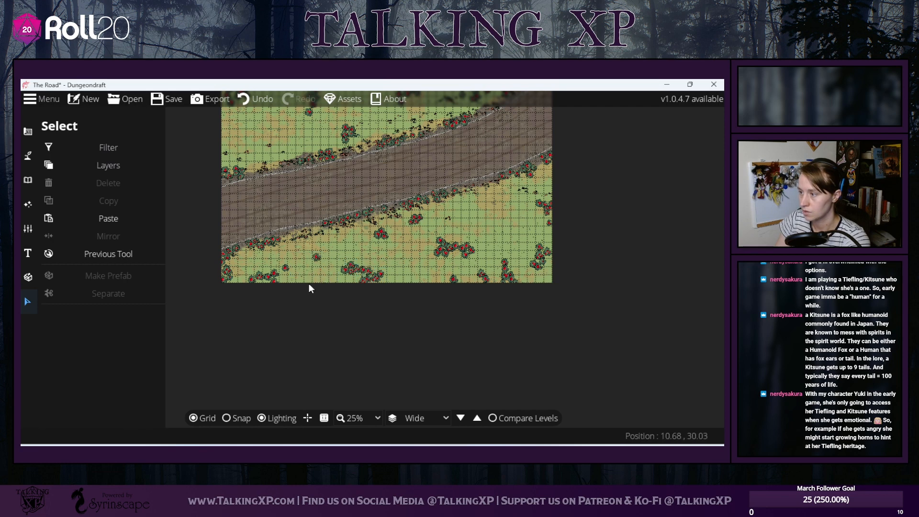
pyautogui.click(452, 279)
pyautogui.moveTo(432, 305); pyautogui.dragTo(474, 358)
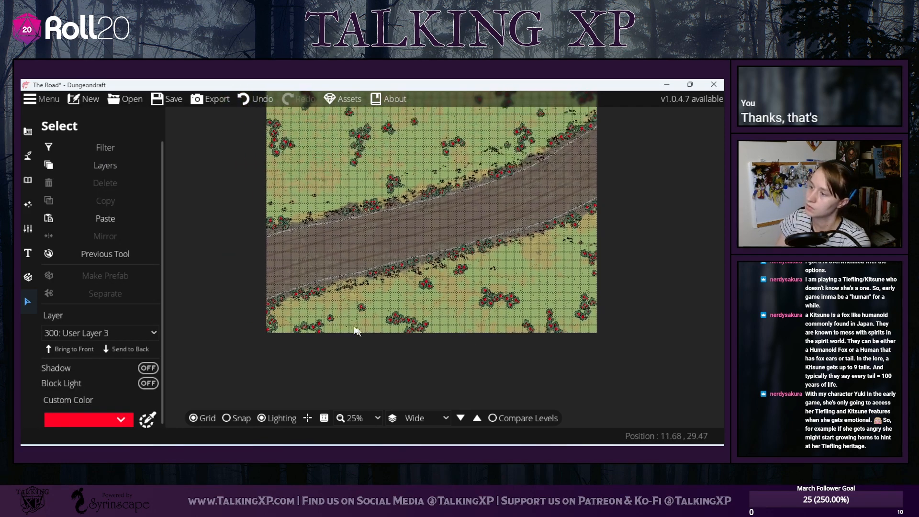
pyautogui.moveTo(411, 347); pyautogui.dragTo(424, 406)
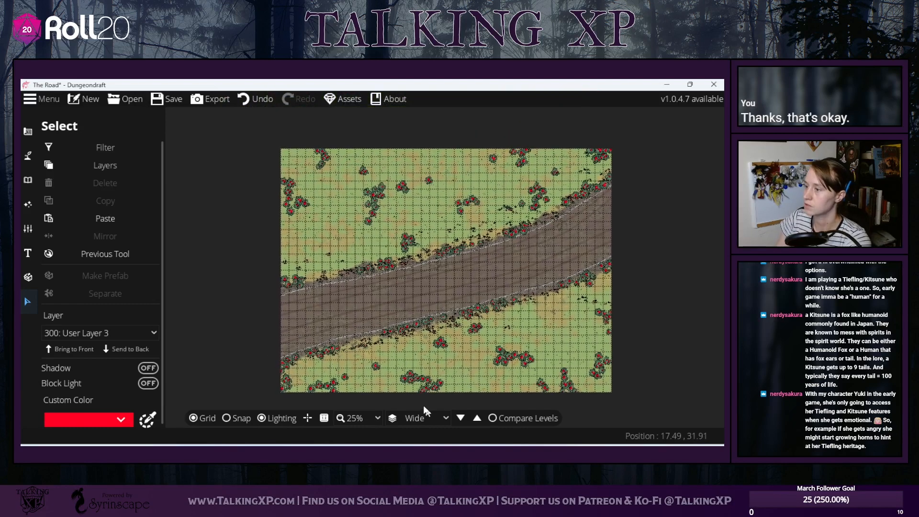
pyautogui.moveTo(571, 343); pyautogui.dragTo(531, 303)
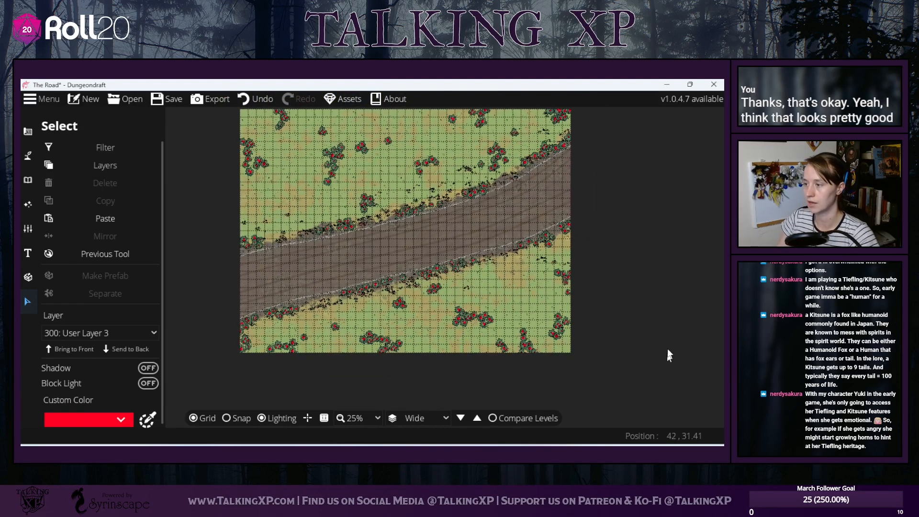
pyautogui.moveTo(597, 384); pyautogui.dragTo(380, 320)
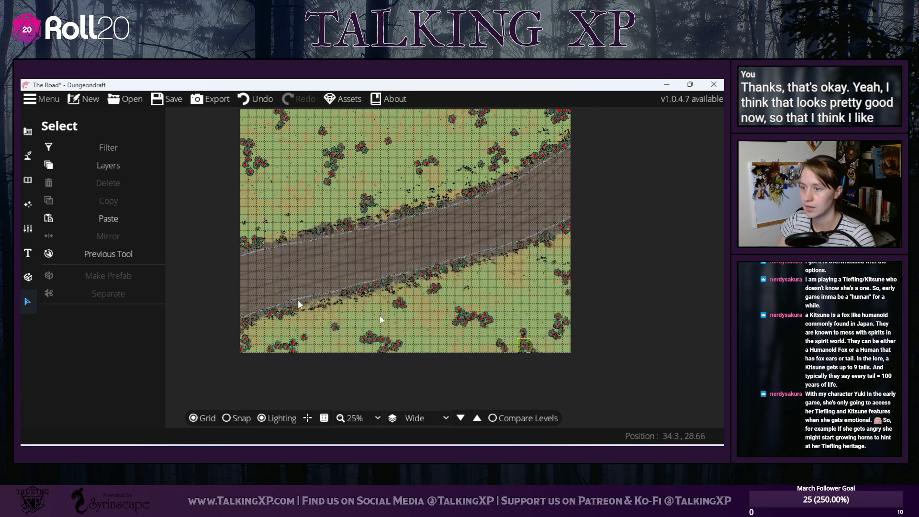
# - Allow the selection of objects on User Layers 1, 2 and 3
pyautogui.click(119, 171)
pyautogui.click(58, 273)
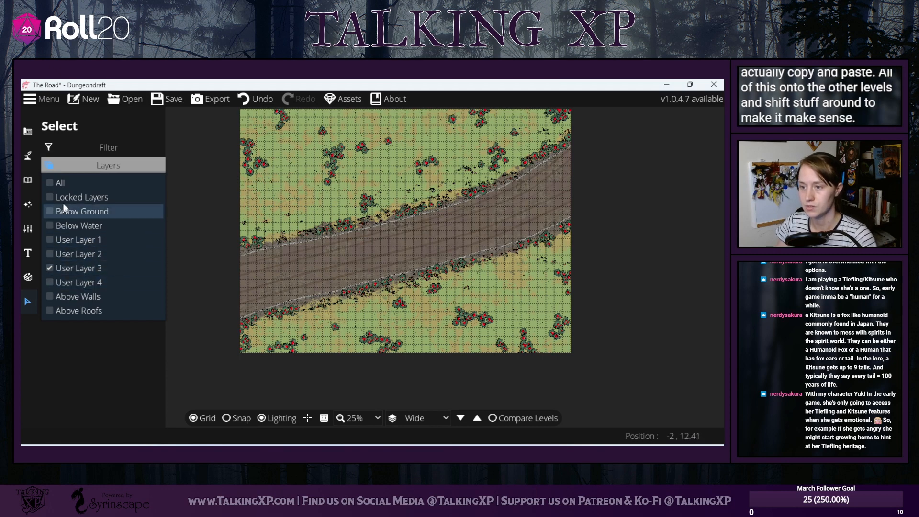
pyautogui.click(102, 135)
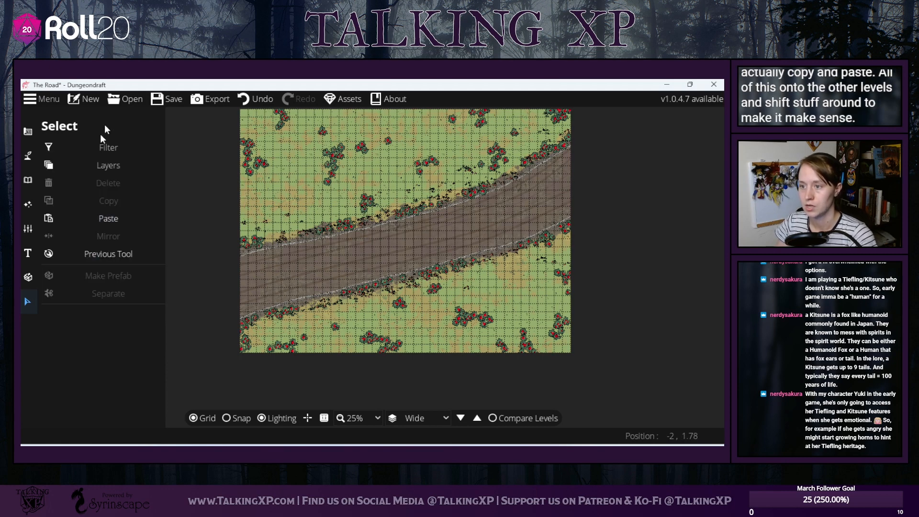
pyautogui.click(110, 162)
pyautogui.click(72, 259)
pyautogui.click(78, 237)
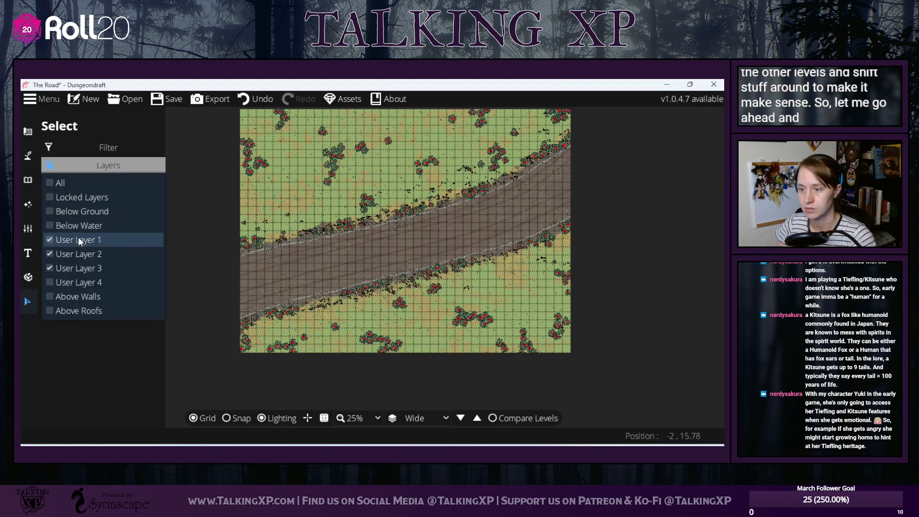
pyautogui.click(235, 215)
# - Copy all bushes and grass on the Wide level and switch to the Complex Road level
pyautogui.moveTo(187, 138); pyautogui.dragTo(591, 395)
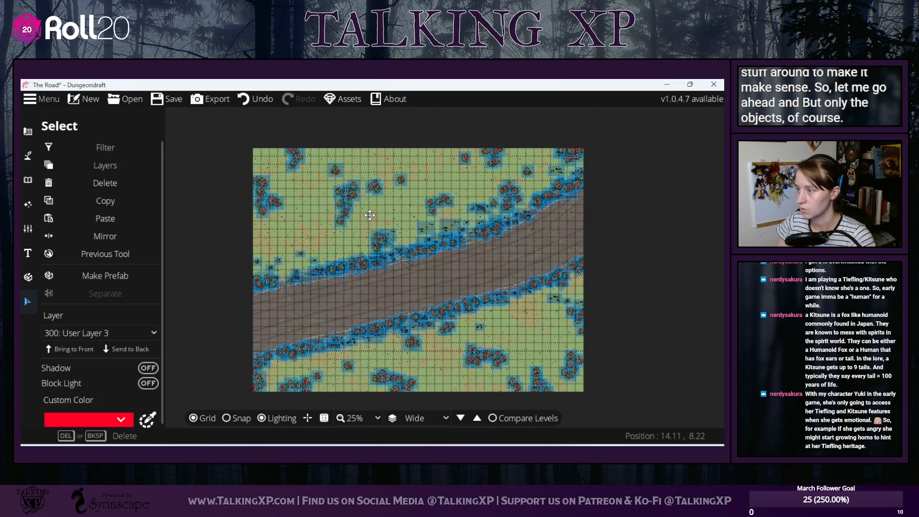
pyautogui.click(96, 200)
pyautogui.click(423, 419)
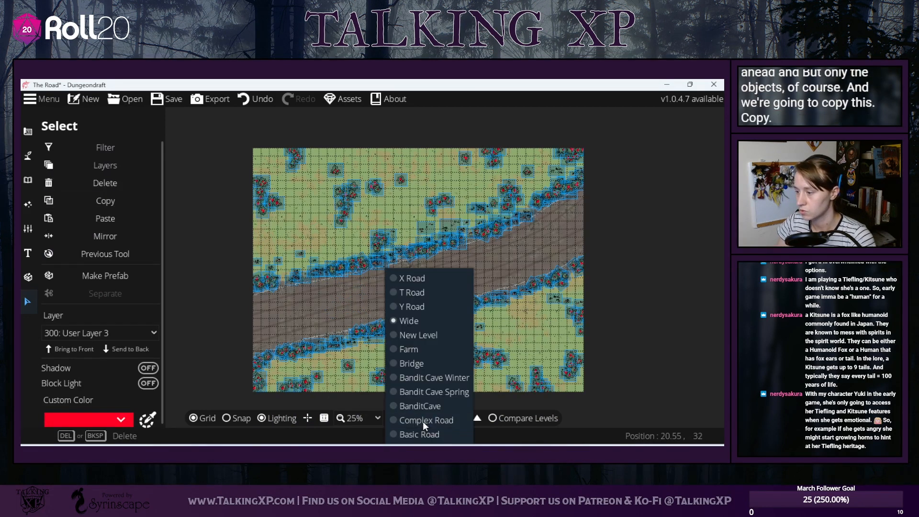
pyautogui.click(423, 421)
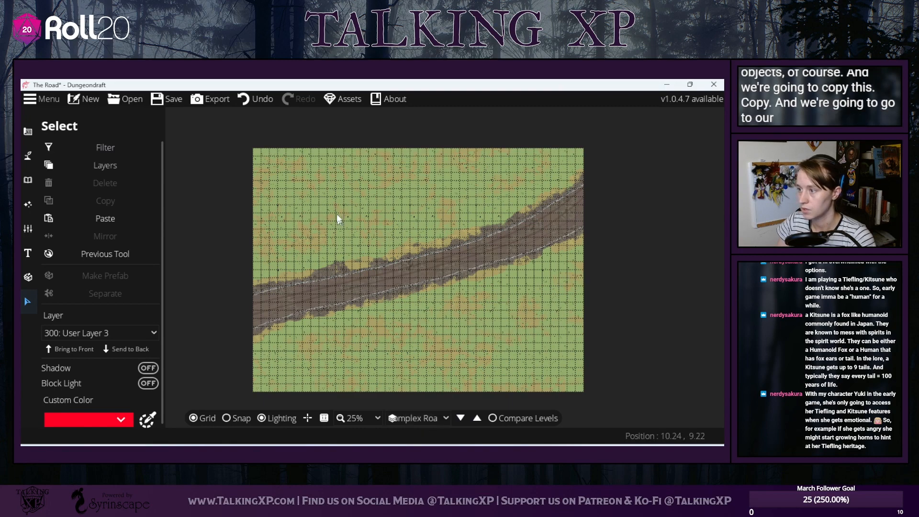
# - Paste the copied bushes and grass and shift them right so the upper row lines the road's upper edge
pyautogui.click(119, 221)
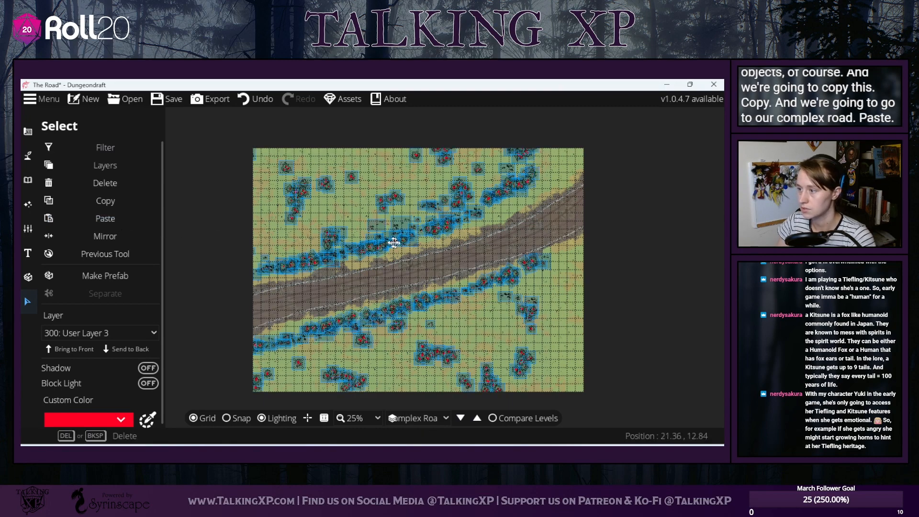
pyautogui.moveTo(384, 242); pyautogui.dragTo(434, 242)
pyautogui.click(657, 353)
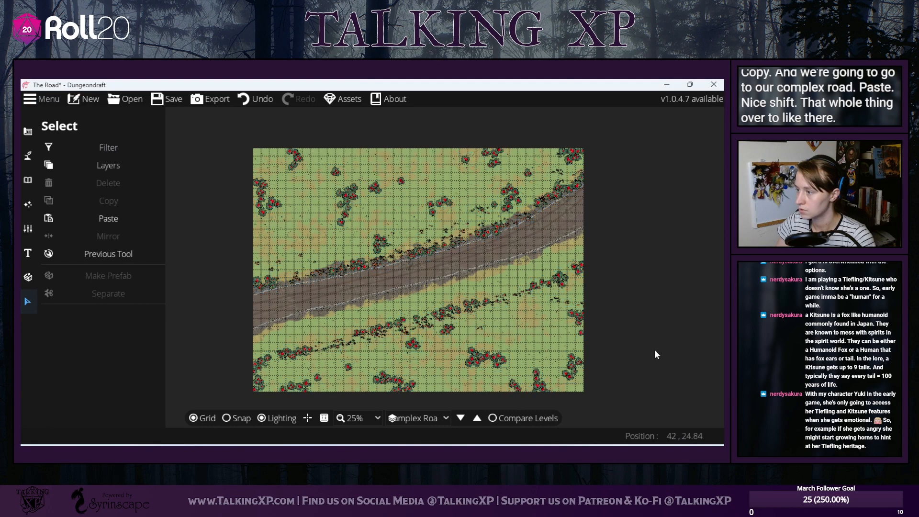
# - Select all vegetation below the road and move it up so its upper row lines the road's lower edge
pyautogui.press('s')
pyautogui.moveTo(667, 407); pyautogui.dragTo(240, 258)
pyautogui.moveTo(361, 286)
pyautogui.mouseDown()
pyautogui.moveTo(359, 260)
pyautogui.moveTo(363, 283)
pyautogui.mouseUp()
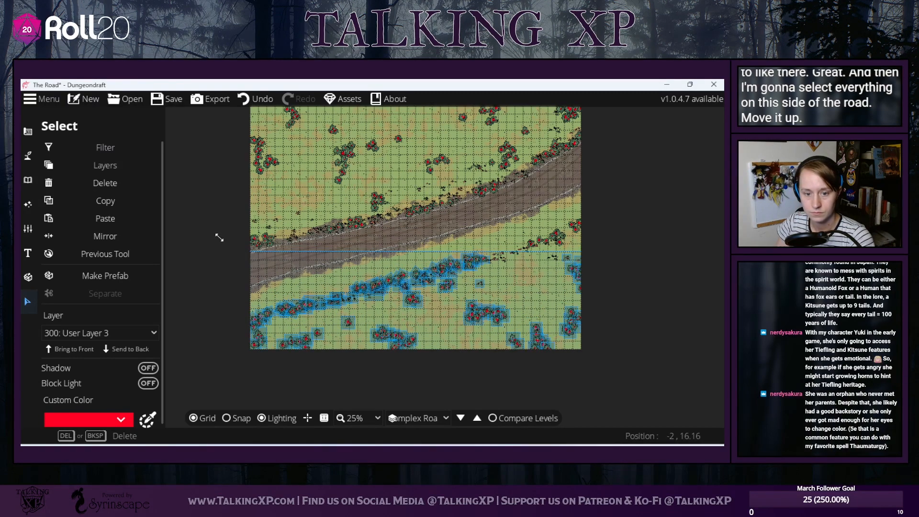
pyautogui.moveTo(214, 233)
pyautogui.mouseDown()
pyautogui.moveTo(234, 248)
pyautogui.moveTo(190, 233)
pyautogui.moveTo(226, 236)
pyautogui.mouseUp()
pyautogui.moveTo(371, 286); pyautogui.dragTo(371, 263)
pyautogui.click(636, 320)
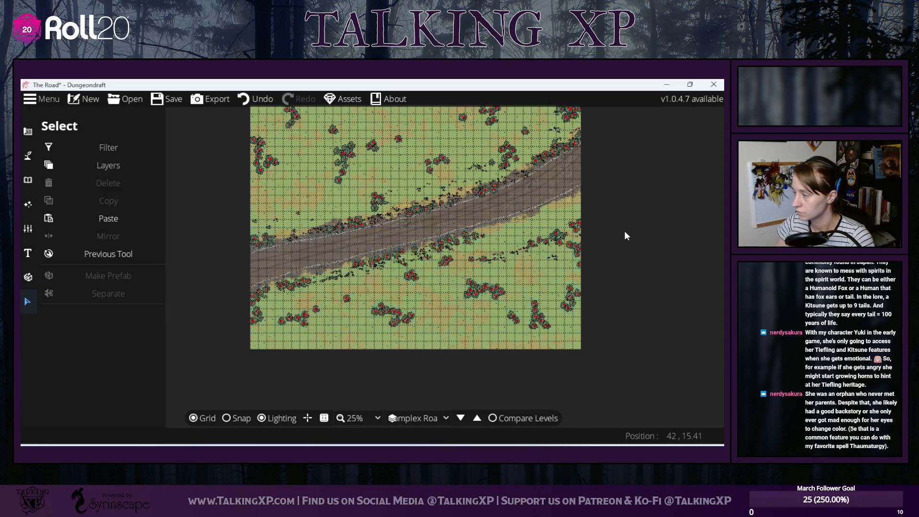
# - Fit the eastern end of the lower bush row to the road's lower edge, and raise the cluster on the map's right border
pyautogui.moveTo(624, 231); pyautogui.dragTo(508, 222)
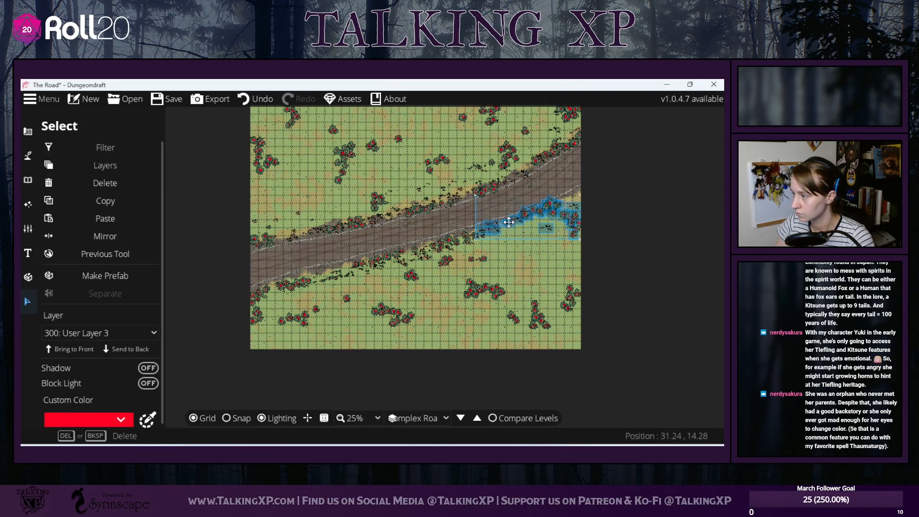
pyautogui.click(622, 269)
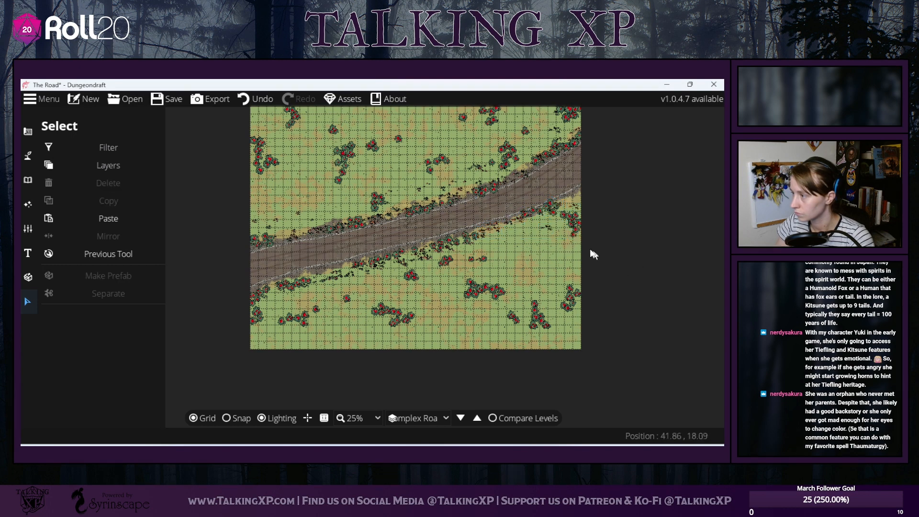
pyautogui.moveTo(594, 254); pyautogui.dragTo(573, 215)
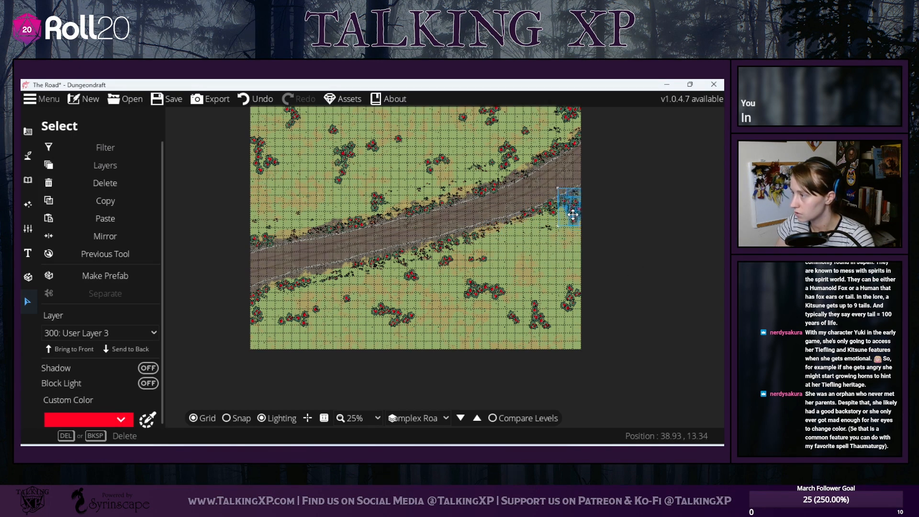
pyautogui.click(595, 248)
# - Shift the bush clusters in the map's lower-right corner slightly right and rotate the cluster to their left into a steep diagonal
pyautogui.moveTo(608, 357); pyautogui.dragTo(540, 313)
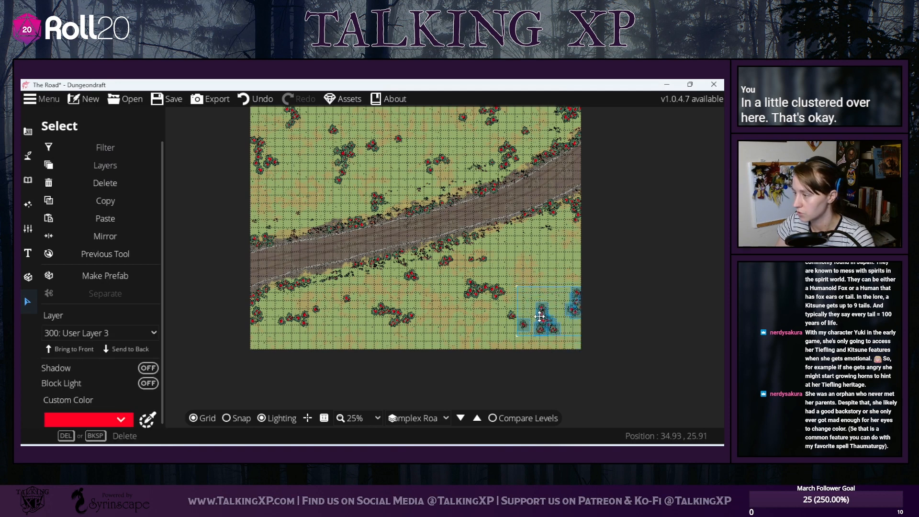
pyautogui.click(440, 328)
pyautogui.moveTo(453, 276); pyautogui.dragTo(462, 321)
pyautogui.scroll(-4, 468, 291)
# - Move the bottom middle and bottom left bush clusters down towards the map's lower border
pyautogui.moveTo(422, 350); pyautogui.dragTo(396, 336)
pyautogui.click(317, 343)
pyautogui.moveTo(272, 302); pyautogui.dragTo(323, 344)
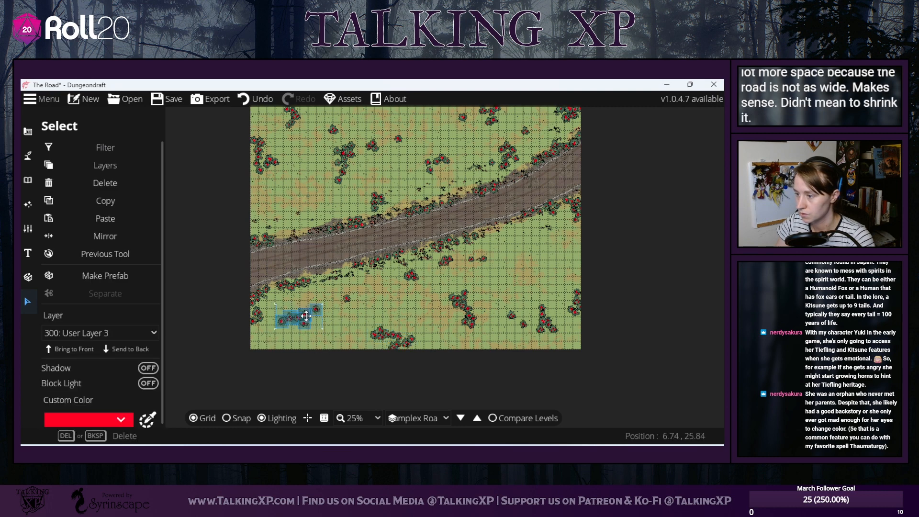
pyautogui.moveTo(261, 342); pyautogui.dragTo(268, 343)
pyautogui.click(374, 382)
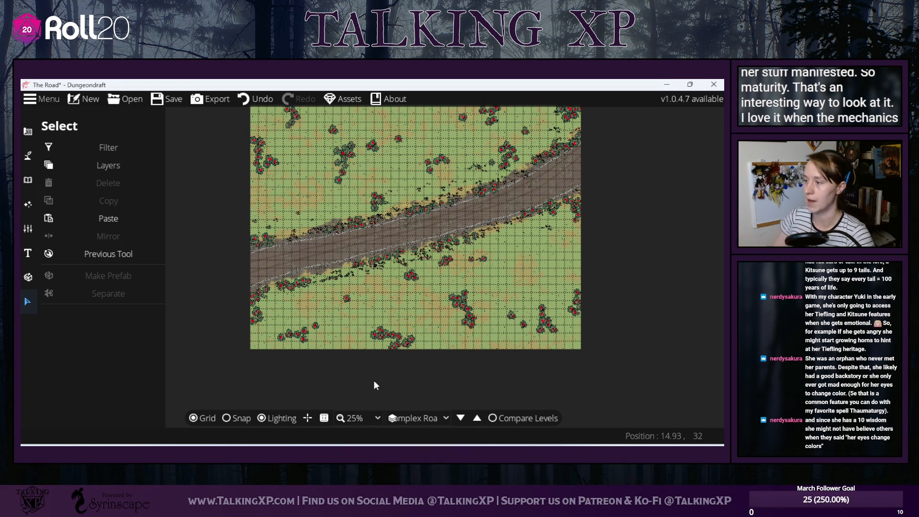
# - Move the small bush pair below the road further right and shift the lower-right bush clusters down to the map's border
pyautogui.moveTo(533, 295); pyautogui.dragTo(507, 325)
pyautogui.click(459, 309)
pyautogui.click(503, 361)
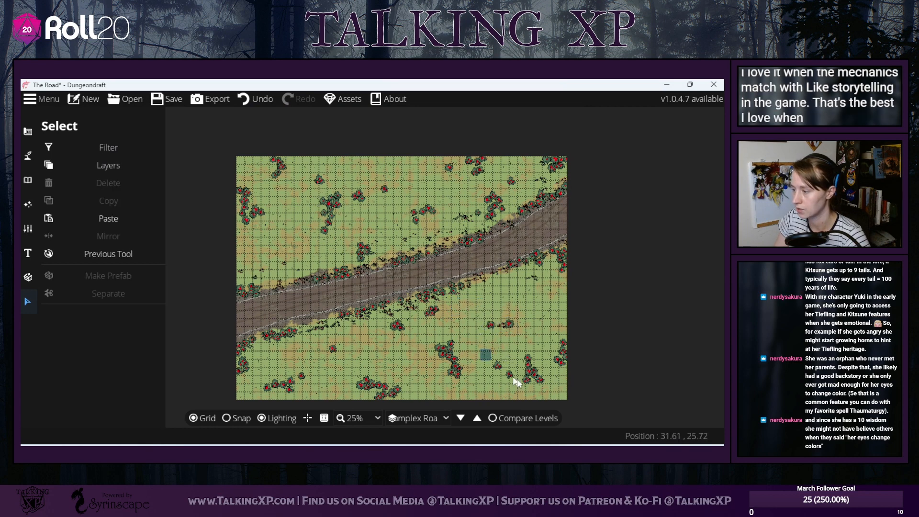
pyautogui.moveTo(517, 379)
pyautogui.mouseDown()
pyautogui.moveTo(543, 395)
pyautogui.moveTo(534, 383)
pyautogui.mouseUp()
pyautogui.click(495, 341)
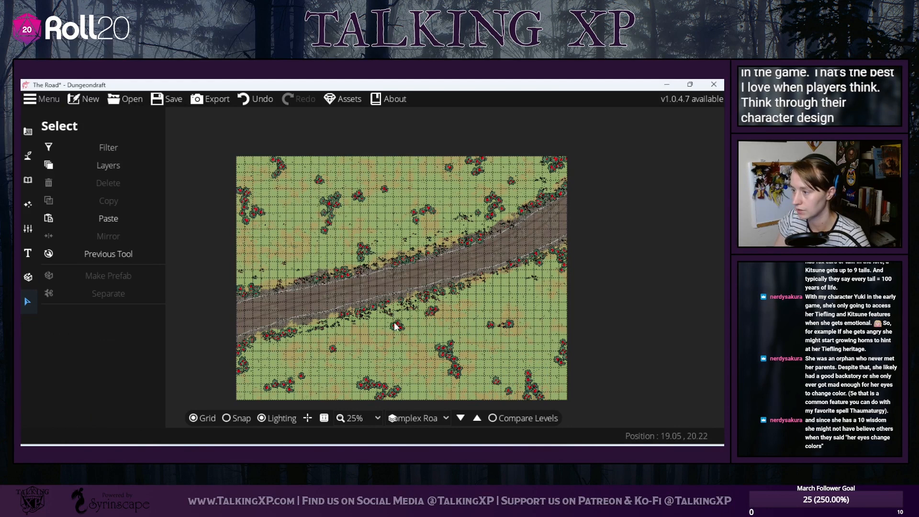
pyautogui.moveTo(388, 323); pyautogui.dragTo(388, 324)
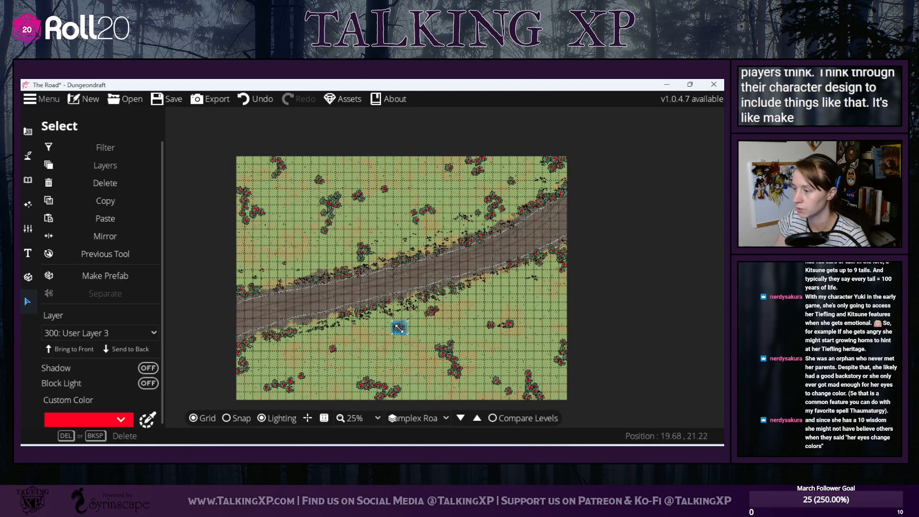
pyautogui.click(400, 332)
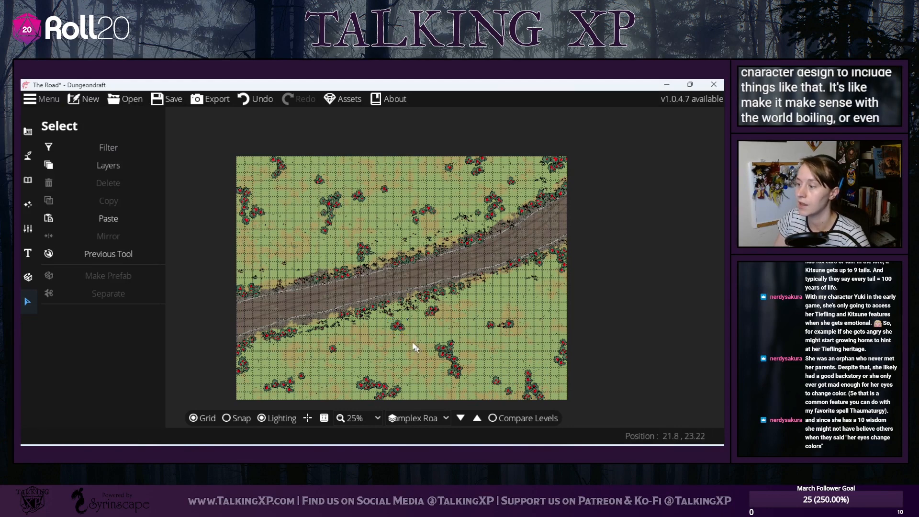
pyautogui.moveTo(414, 341); pyautogui.dragTo(381, 318)
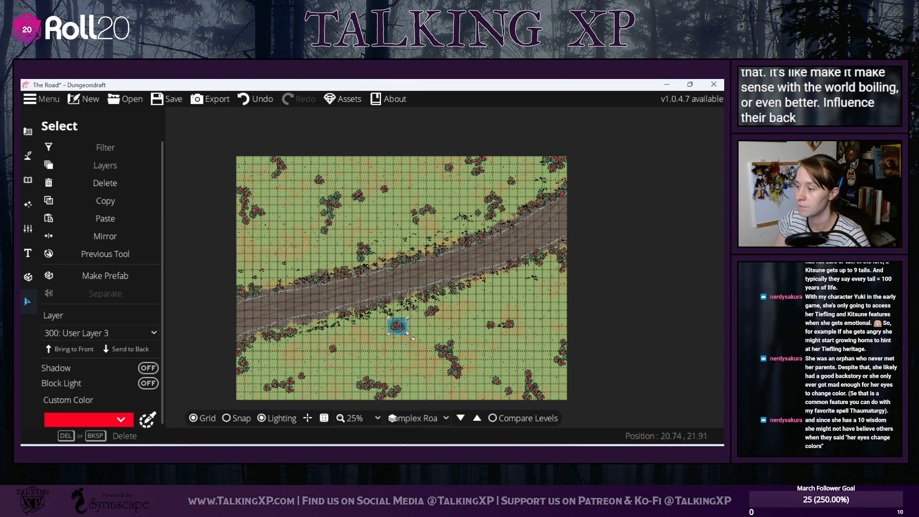
pyautogui.click(397, 334)
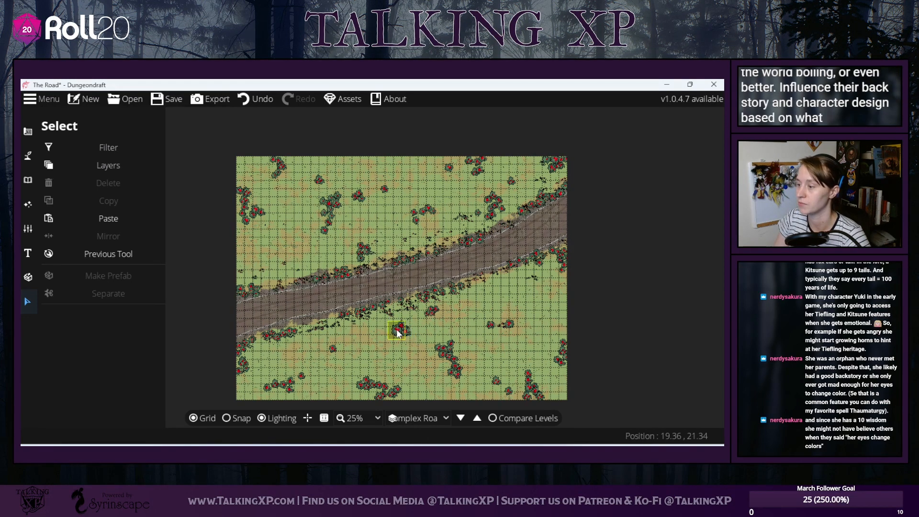
pyautogui.moveTo(415, 337); pyautogui.dragTo(388, 320)
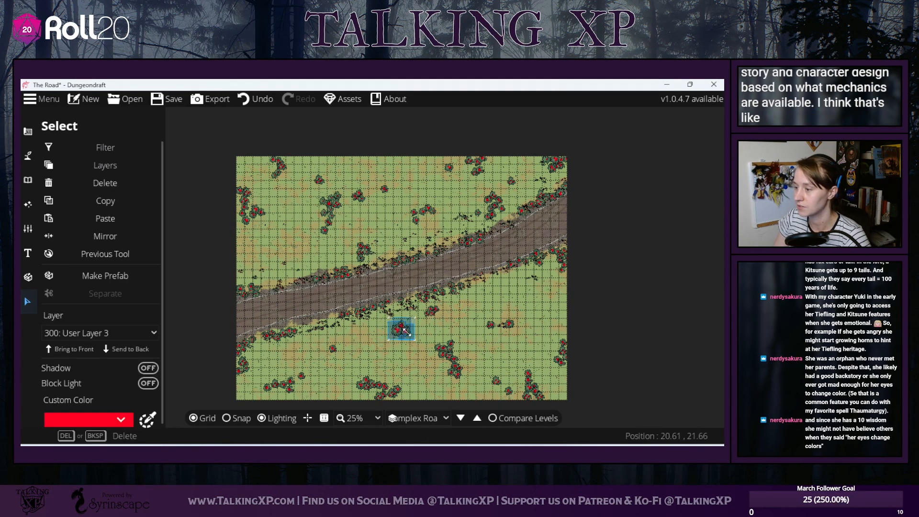
pyautogui.click(463, 333)
pyautogui.moveTo(602, 354); pyautogui.dragTo(642, 341)
pyautogui.click(263, 99)
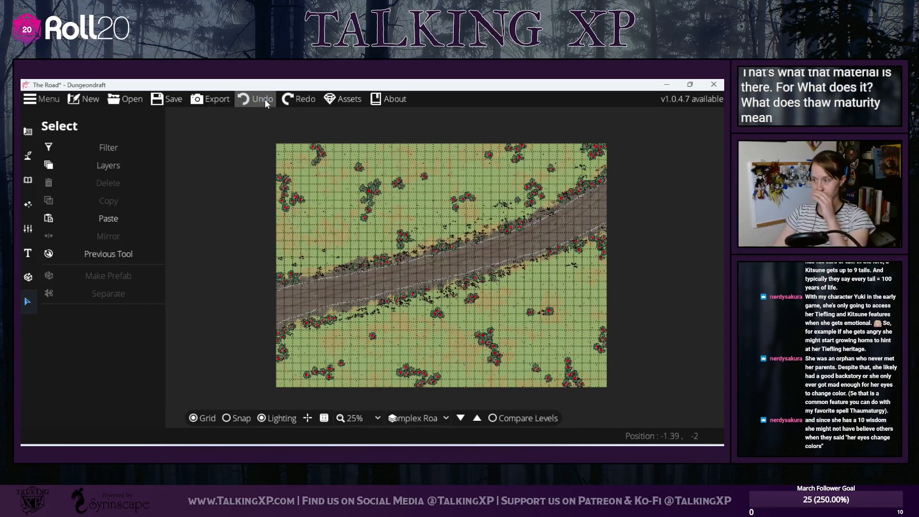
# - Rotate the small bush cluster below the middle of the road and move it down, and shift the neighbouring cluster slightly right
pyautogui.moveTo(451, 331); pyautogui.dragTo(424, 302)
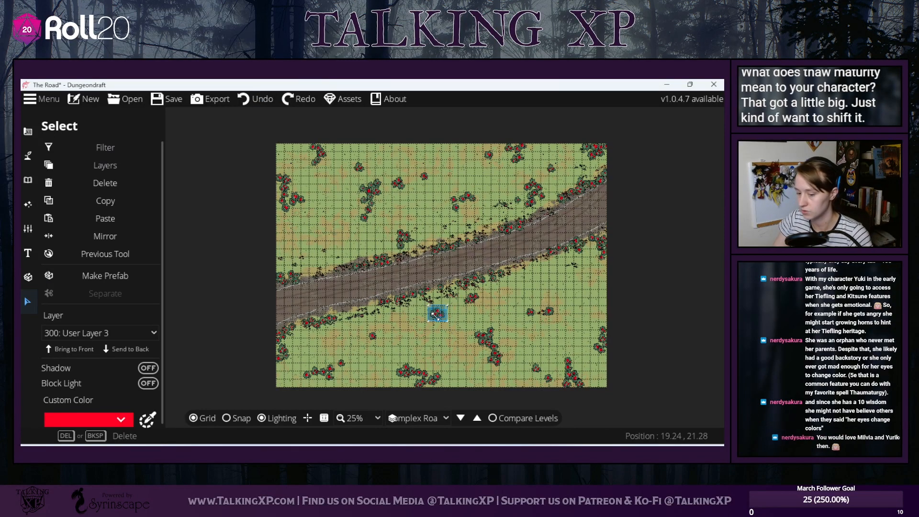
pyautogui.scroll(-2, 434, 320)
pyautogui.scroll(3, 434, 320)
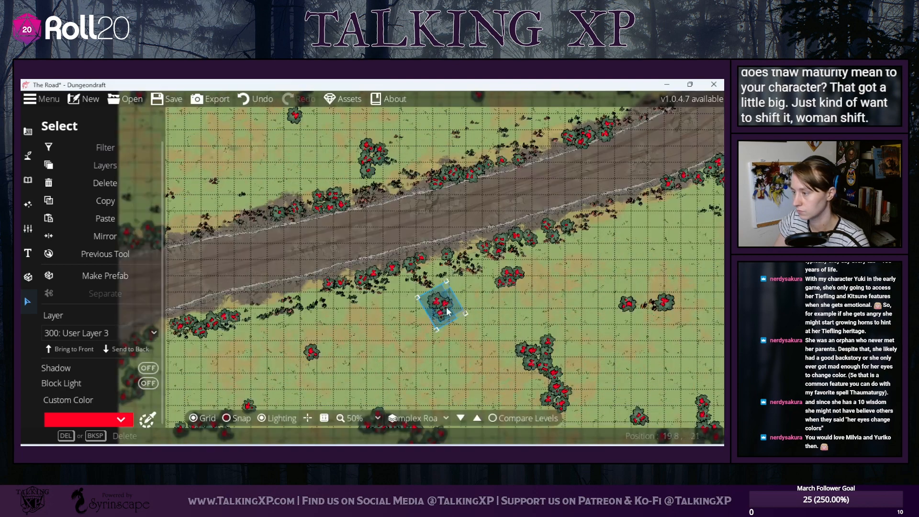
pyautogui.moveTo(443, 305); pyautogui.dragTo(442, 335)
pyautogui.moveTo(552, 313); pyautogui.dragTo(543, 278)
pyautogui.click(609, 358)
pyautogui.scroll(1, 609, 358)
pyautogui.scroll(-3, 609, 359)
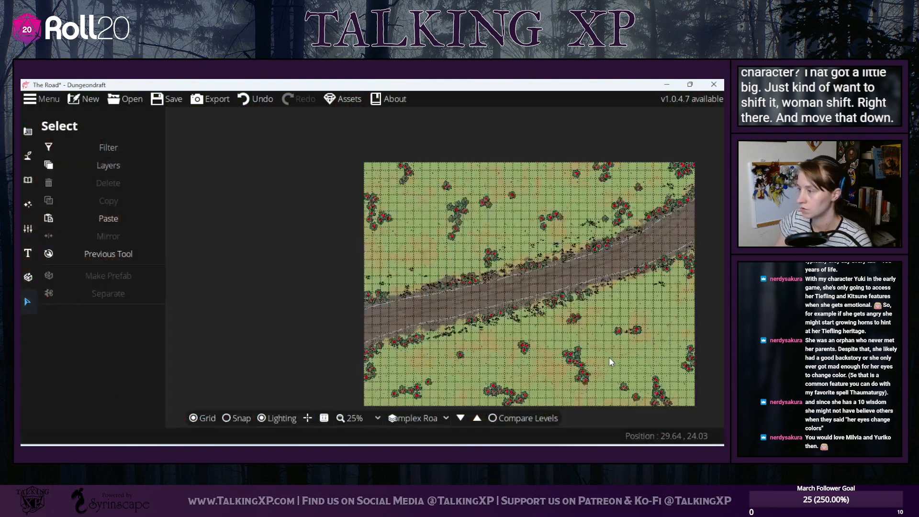
# - Move the two small bush clusters in the map's upper left-centre area up towards the upper border
pyautogui.moveTo(609, 358); pyautogui.dragTo(481, 369)
pyautogui.moveTo(380, 168); pyautogui.dragTo(424, 189)
pyautogui.click(359, 191)
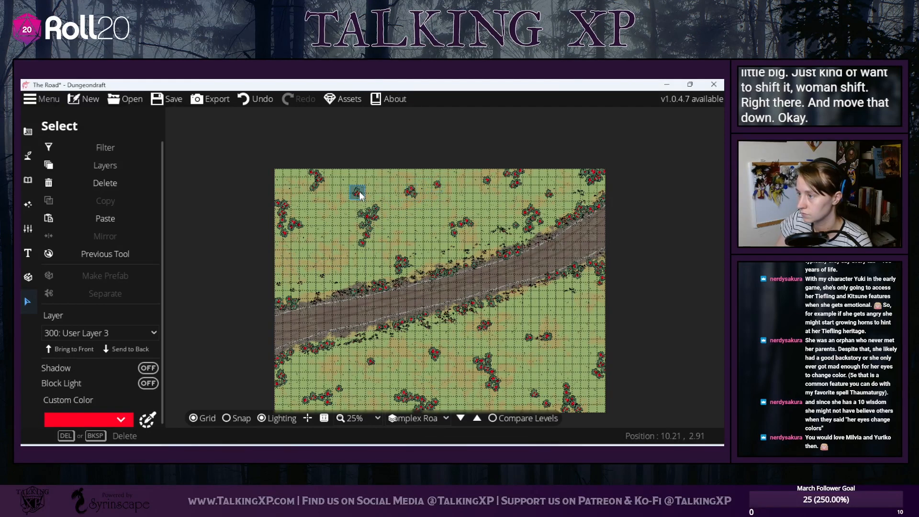
pyautogui.moveTo(670, 354); pyautogui.dragTo(667, 346)
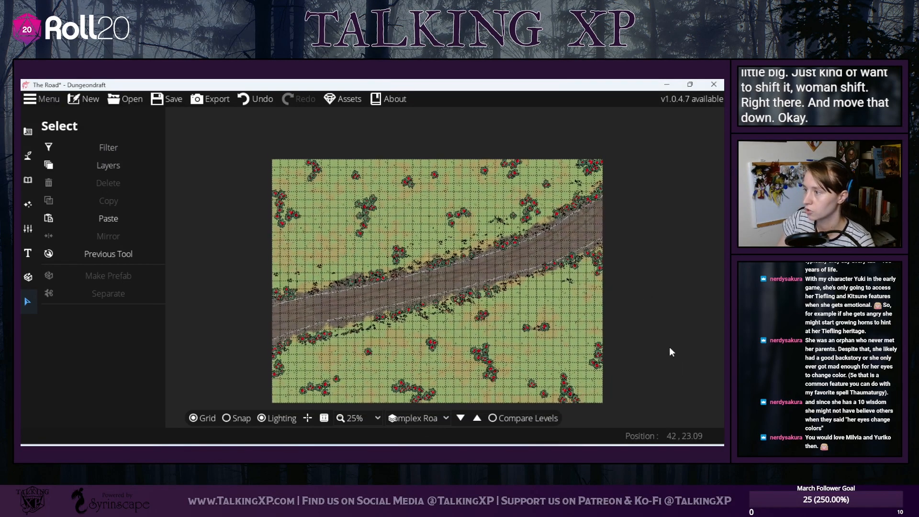
# - Paste the copied vegetation on the Y Road level and shift it right and down so the upper row lines the road's upper edge
pyautogui.click(408, 420)
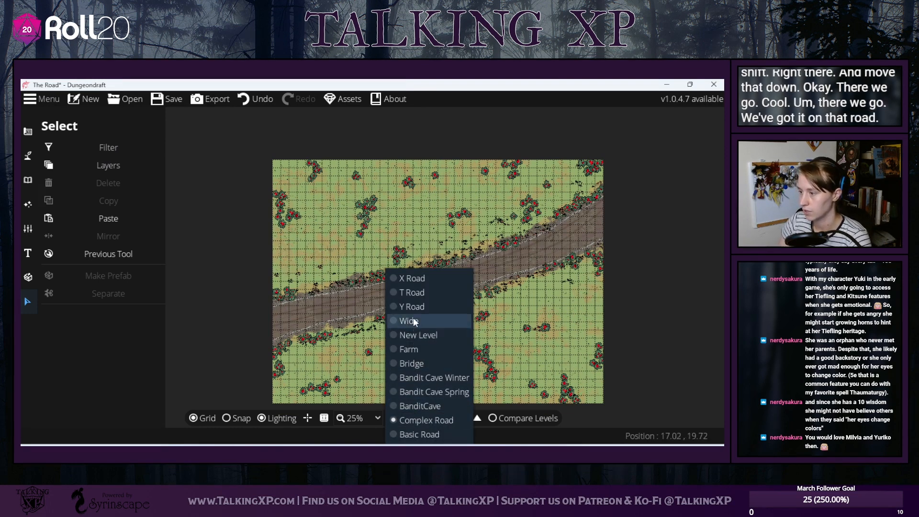
pyautogui.click(415, 306)
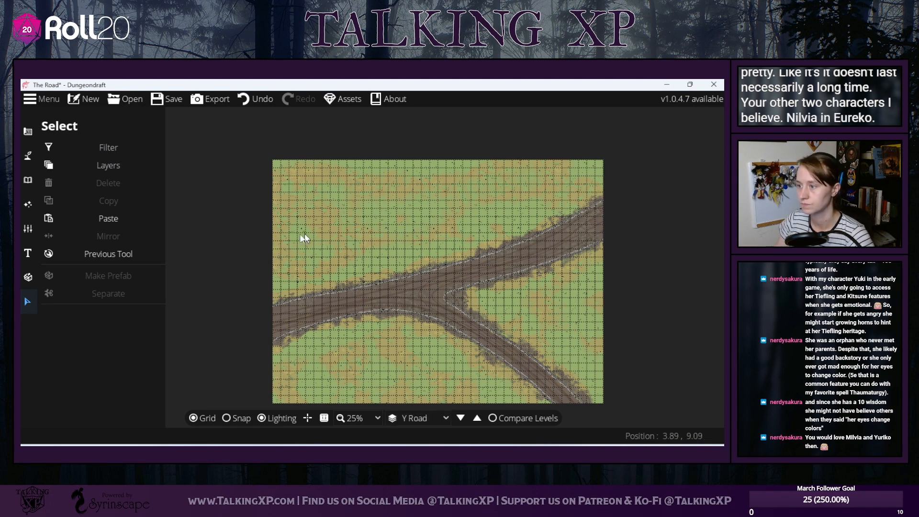
pyautogui.click(110, 219)
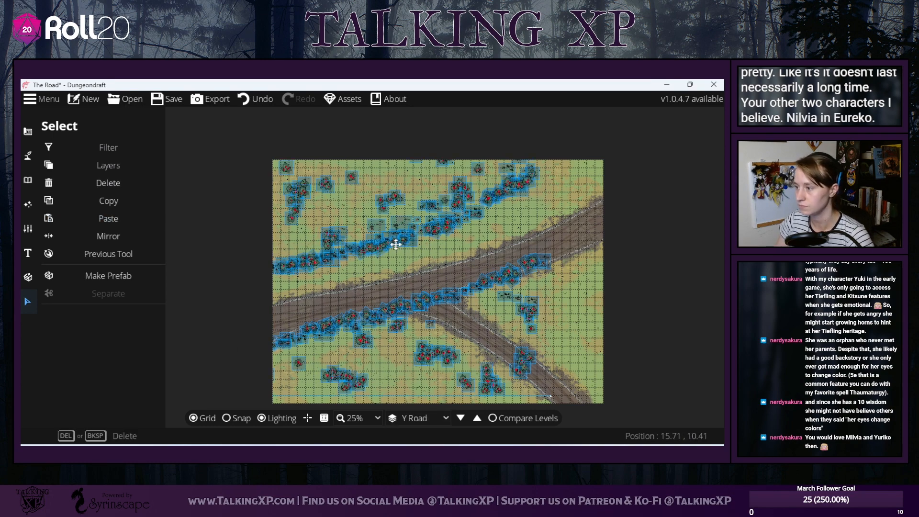
pyautogui.moveTo(398, 244); pyautogui.dragTo(465, 260)
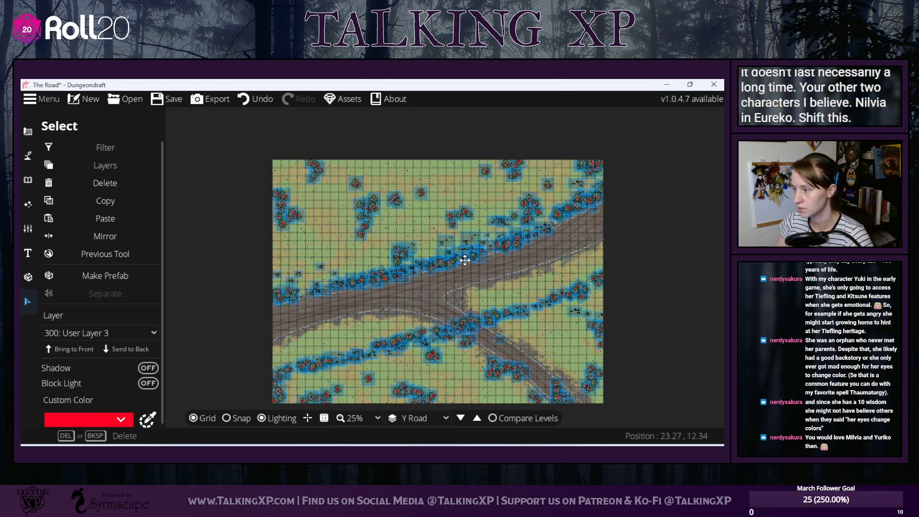
pyautogui.click(660, 294)
# - Move the left part of the lower bush row up to the main road's lower edge, west of the fork
pyautogui.moveTo(663, 358); pyautogui.dragTo(668, 309)
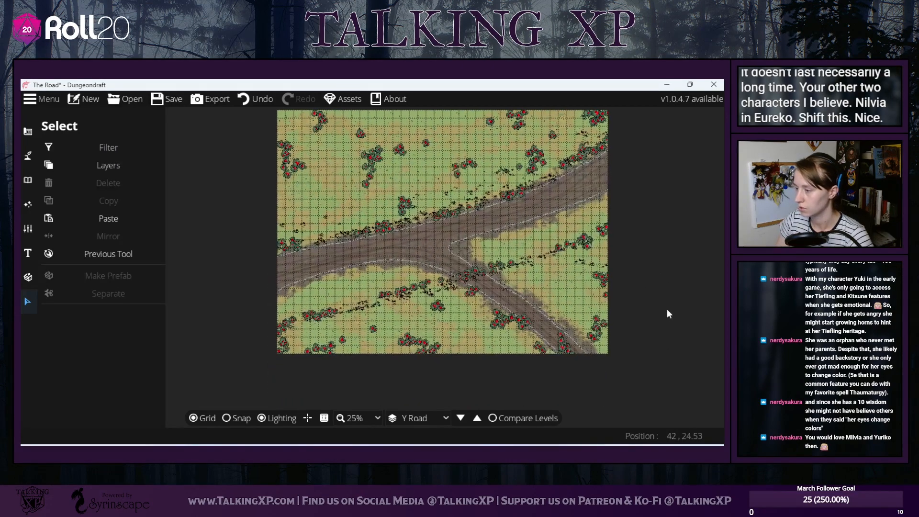
pyautogui.moveTo(464, 323); pyautogui.dragTo(317, 267)
pyautogui.moveTo(373, 294); pyautogui.dragTo(364, 261)
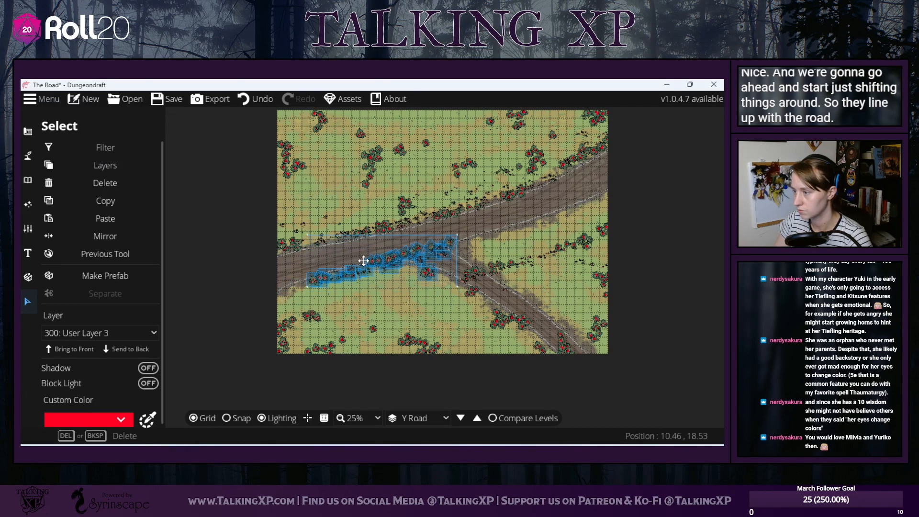
pyautogui.click(466, 331)
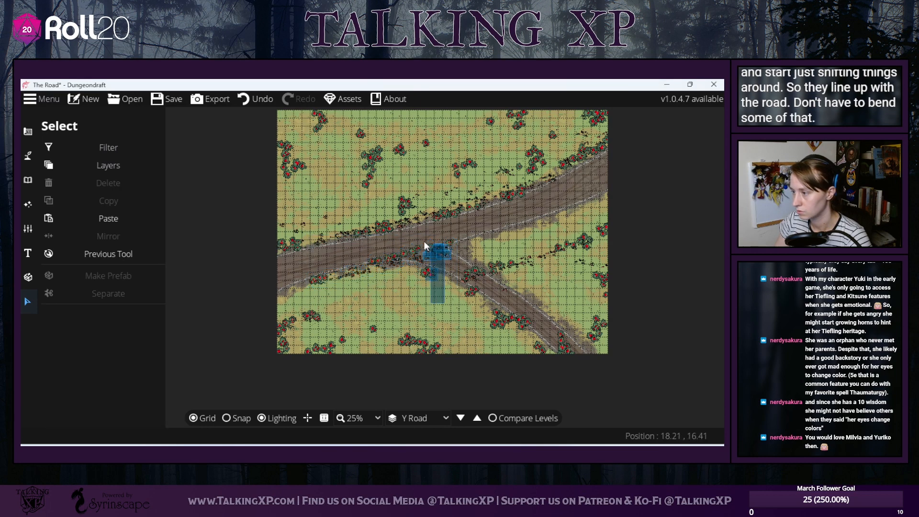
# - Rotate the bushes and grass near the fork clockwise so they follow the curve into the lower branch
pyautogui.click(390, 241)
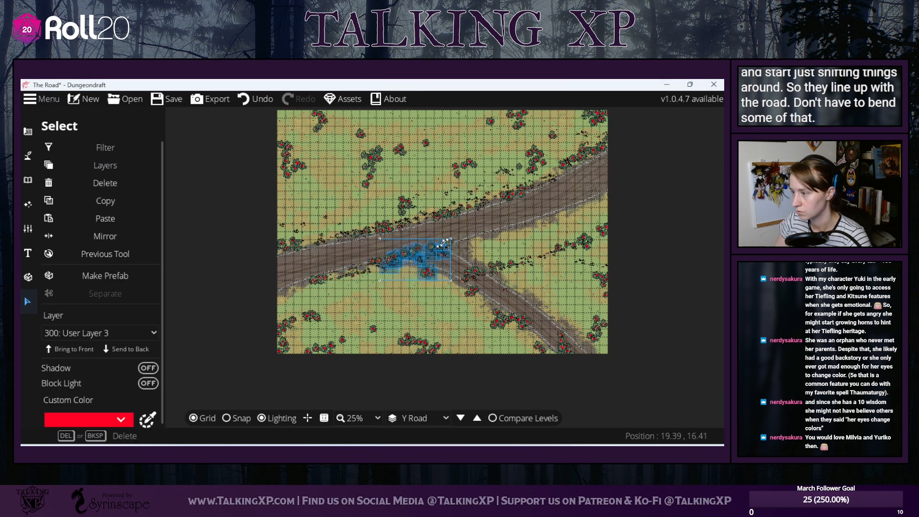
pyautogui.moveTo(474, 246); pyautogui.dragTo(476, 273)
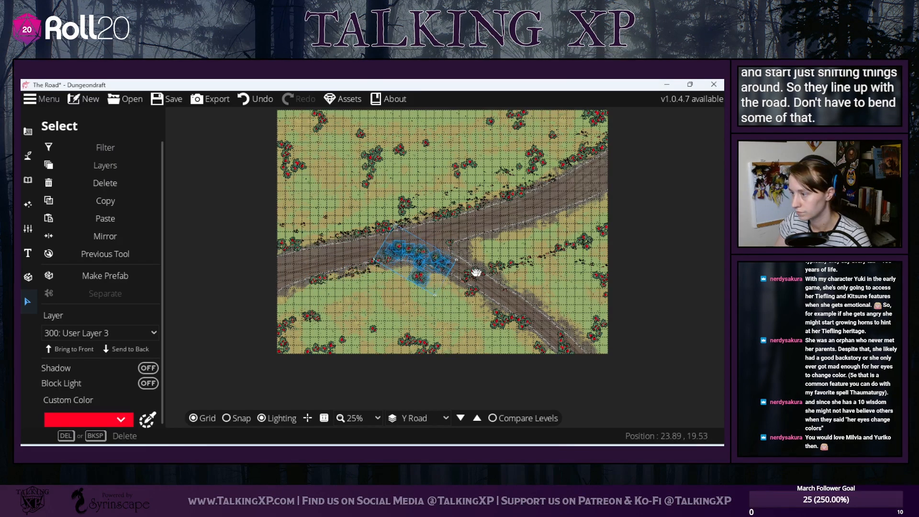
pyautogui.moveTo(424, 251); pyautogui.dragTo(388, 261)
pyautogui.press('Delete')
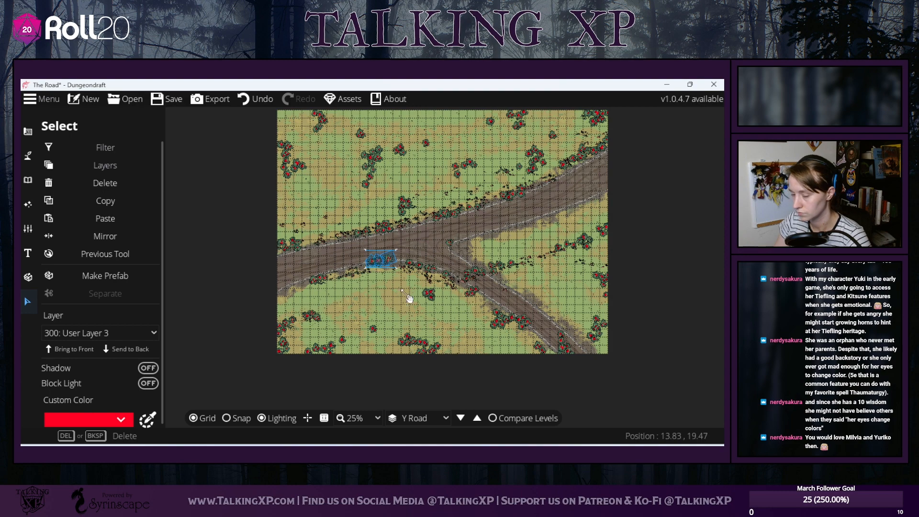
# - Fit the bushes along the curve's lower edge to the roadside and move the lone bush at the fork's tip down beside the branch road
pyautogui.scroll(5, 408, 303)
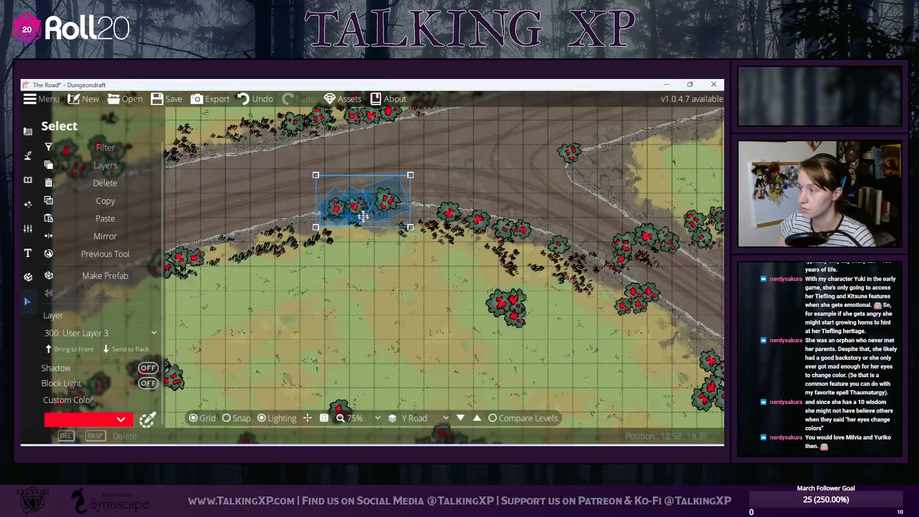
pyautogui.moveTo(358, 199); pyautogui.dragTo(362, 216)
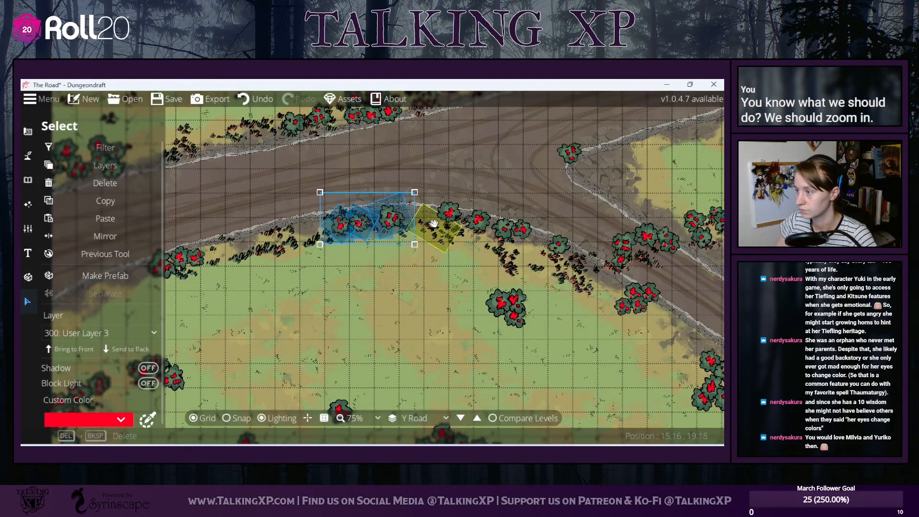
pyautogui.moveTo(420, 190); pyautogui.dragTo(476, 171)
pyautogui.click(446, 177)
pyautogui.moveTo(418, 164); pyautogui.dragTo(579, 282)
pyautogui.moveTo(560, 244); pyautogui.dragTo(559, 251)
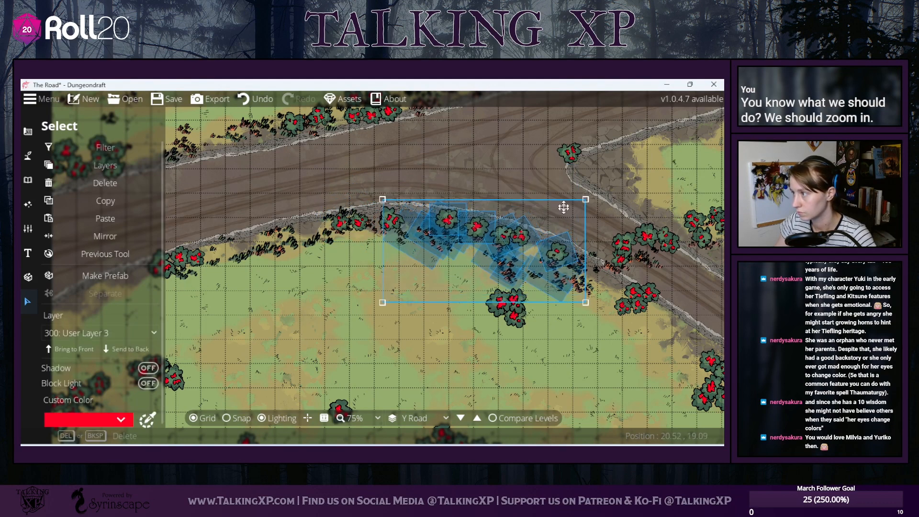
pyautogui.moveTo(569, 153); pyautogui.dragTo(592, 271)
pyautogui.click(229, 313)
pyautogui.moveTo(228, 312); pyautogui.dragTo(455, 313)
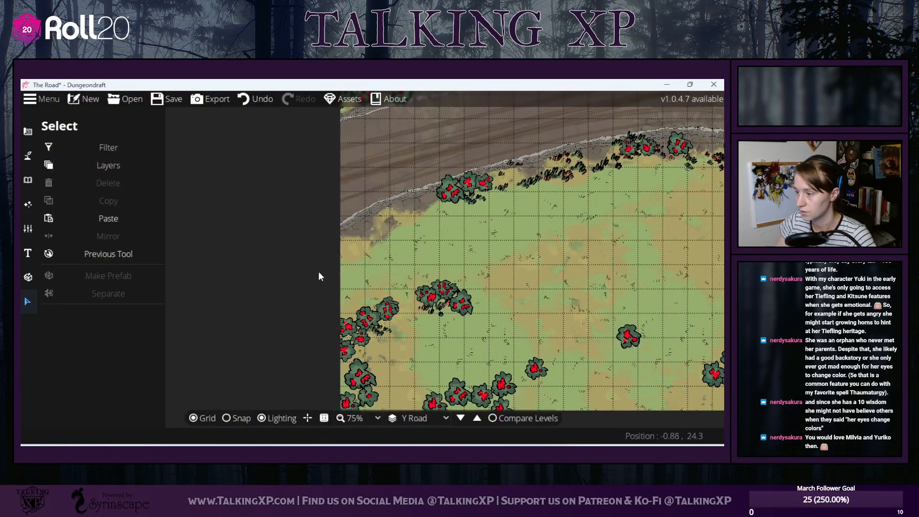
# - Move the bushes at the map's west end up to the main road's lower edge and spread the remaining nearby clumps across the field
pyautogui.moveTo(318, 271); pyautogui.dragTo(522, 354)
pyautogui.moveTo(416, 302); pyautogui.dragTo(413, 221)
pyautogui.moveTo(539, 309); pyautogui.dragTo(405, 200)
pyautogui.moveTo(452, 217); pyautogui.dragTo(447, 286)
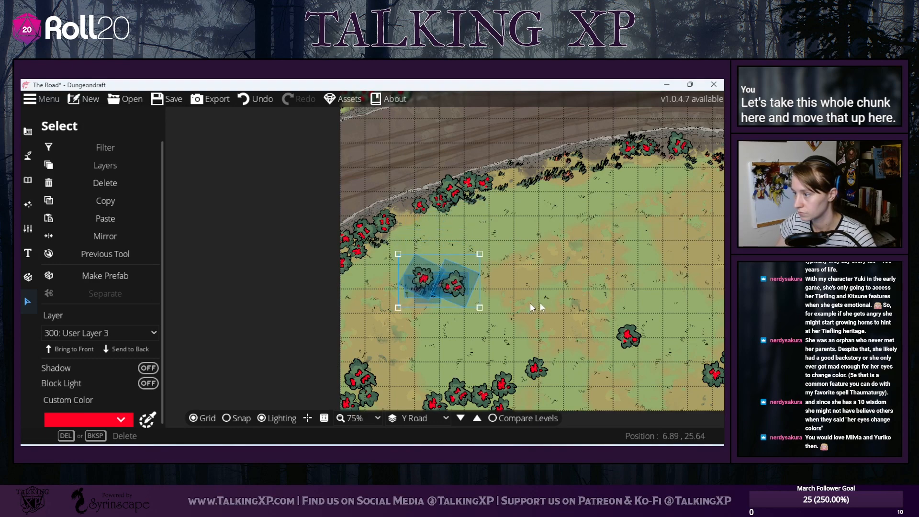
pyautogui.moveTo(568, 307); pyautogui.dragTo(563, 262)
pyautogui.moveTo(458, 252); pyautogui.dragTo(359, 252)
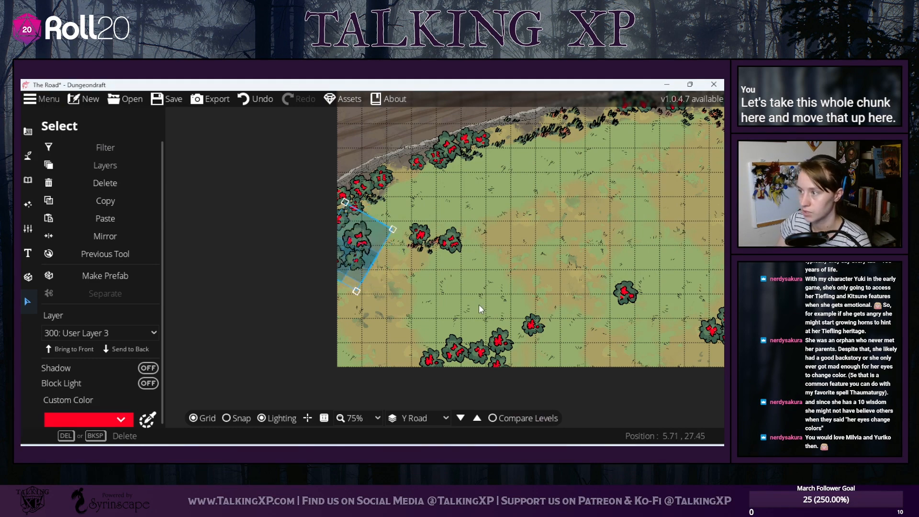
# - Move the large bush cluster from the branch road's lower edge across to the field on the road's east side
pyautogui.scroll(-3, 479, 305)
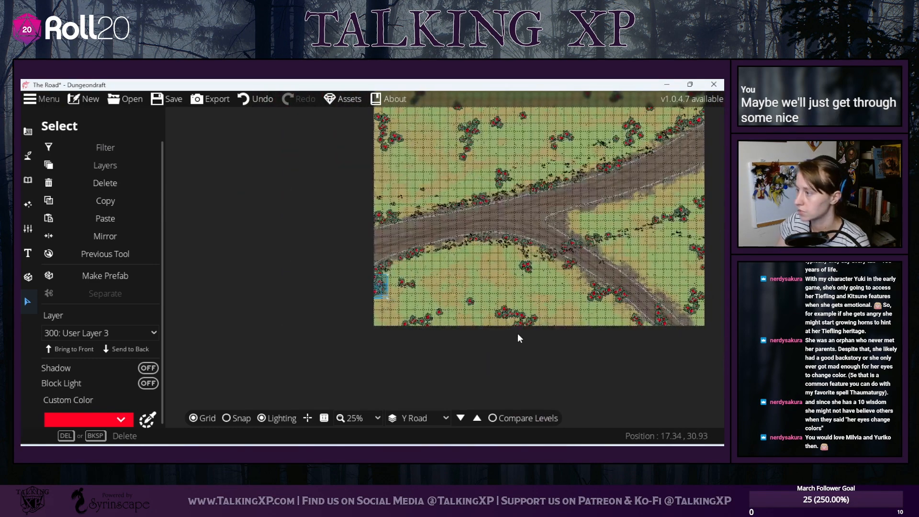
pyautogui.scroll(2, 565, 368)
pyautogui.scroll(-1, 302, 350)
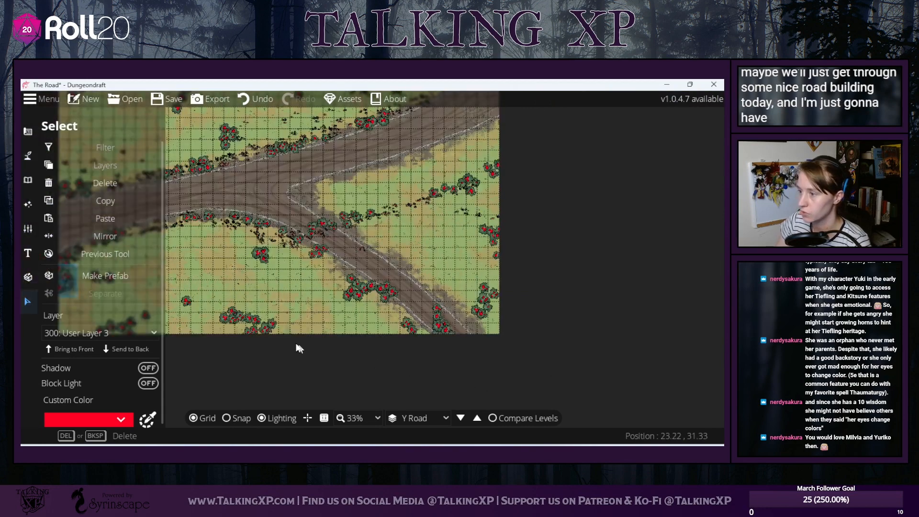
pyautogui.scroll(1, 369, 316)
pyautogui.moveTo(405, 208); pyautogui.dragTo(527, 299)
pyautogui.click(388, 278)
pyautogui.moveTo(404, 229); pyautogui.dragTo(510, 295)
pyautogui.moveTo(474, 256); pyautogui.dragTo(598, 217)
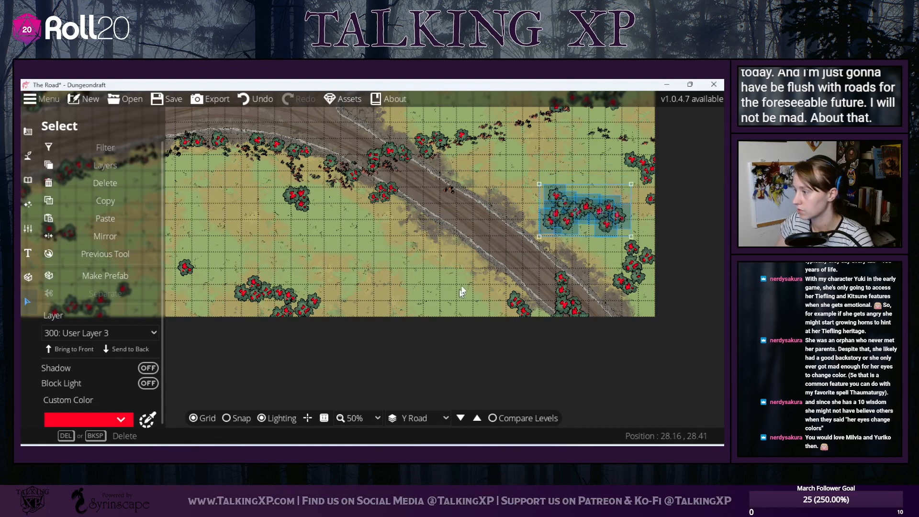
# - Move the small bush clump beside the branch road out into the field to the southwest
pyautogui.moveTo(500, 250); pyautogui.dragTo(484, 355)
pyautogui.moveTo(326, 216)
pyautogui.mouseDown()
pyautogui.moveTo(457, 279)
pyautogui.moveTo(429, 199)
pyautogui.mouseUp()
pyautogui.moveTo(355, 283); pyautogui.dragTo(217, 349)
# - Rotate the row of bushes and grass crossing the branch road clockwise and fit it along the branch road's lower edge
pyautogui.moveTo(331, 212); pyautogui.dragTo(500, 273)
pyautogui.moveTo(517, 205); pyautogui.dragTo(527, 309)
pyautogui.moveTo(389, 251); pyautogui.dragTo(381, 338)
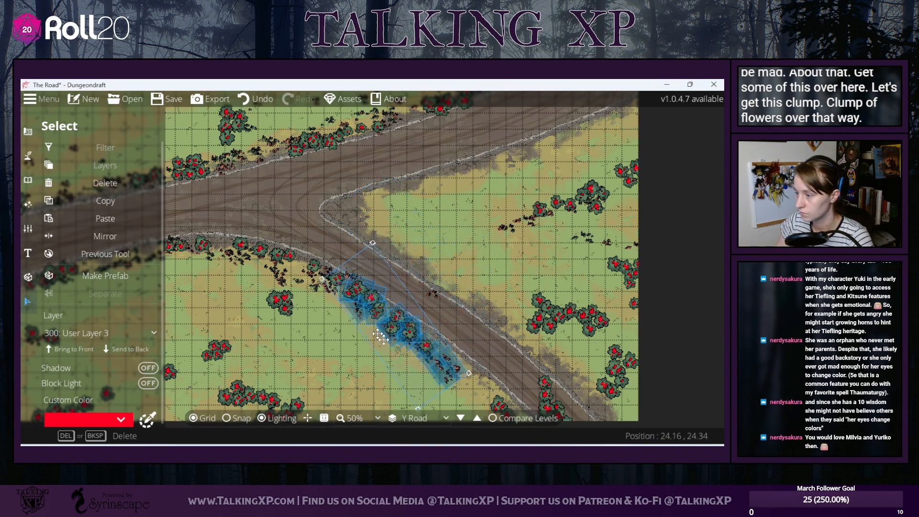
pyautogui.moveTo(484, 400); pyautogui.dragTo(499, 386)
pyautogui.moveTo(373, 317); pyautogui.dragTo(381, 316)
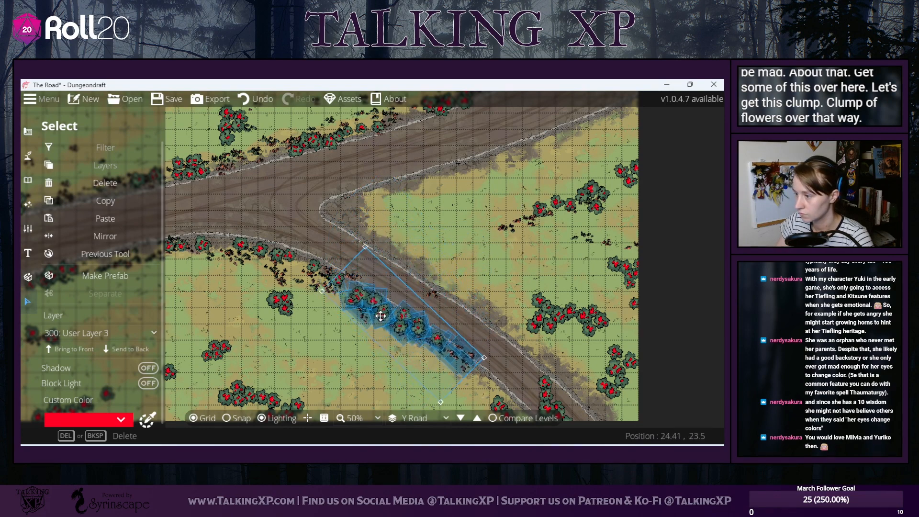
pyautogui.moveTo(497, 397); pyautogui.dragTo(488, 396)
pyautogui.moveTo(415, 327); pyautogui.dragTo(414, 332)
pyautogui.moveTo(483, 389); pyautogui.dragTo(481, 393)
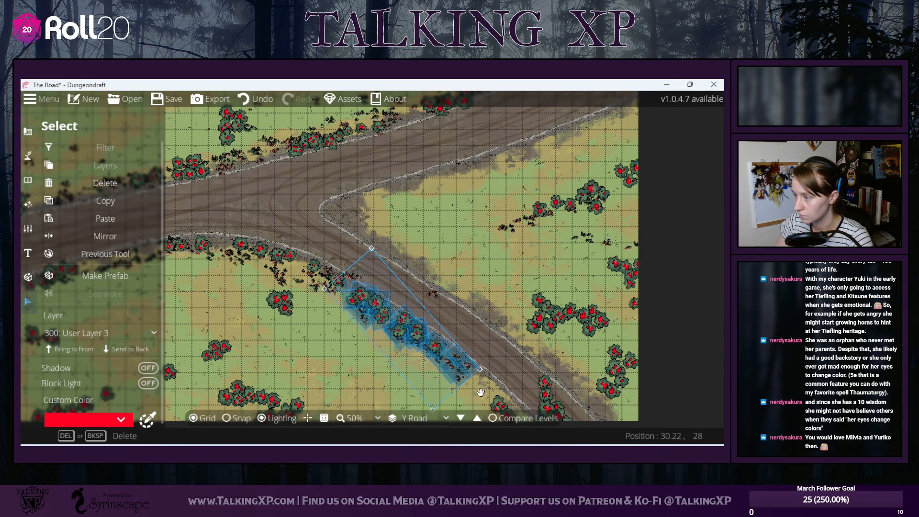
pyautogui.click(476, 261)
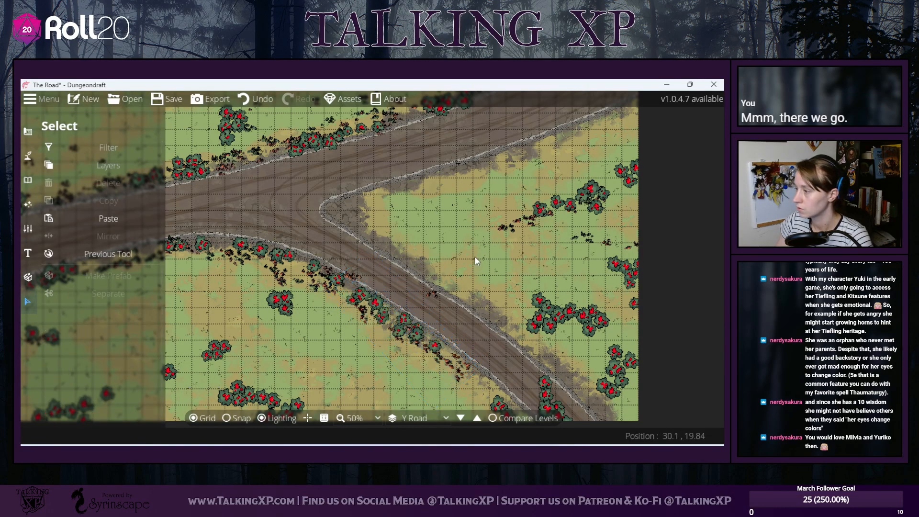
# - Move the row of bushes and grass in the field between the branches up to the upper branch road's lower edge
pyautogui.moveTo(501, 277); pyautogui.dragTo(331, 286)
pyautogui.click(455, 312)
pyautogui.moveTo(455, 335); pyautogui.dragTo(441, 299)
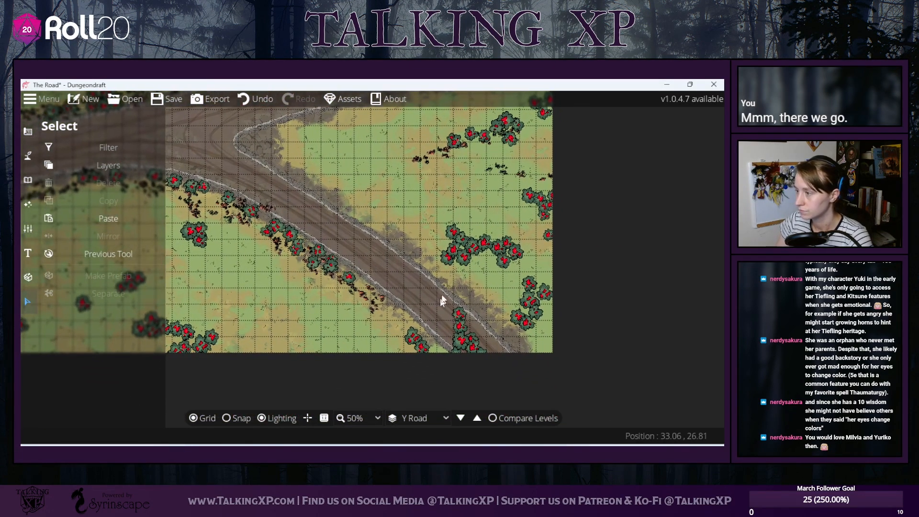
pyautogui.moveTo(386, 214); pyautogui.dragTo(395, 340)
pyautogui.moveTo(391, 233); pyautogui.dragTo(598, 286)
pyautogui.moveTo(497, 246); pyautogui.dragTo(465, 199)
pyautogui.click(602, 212)
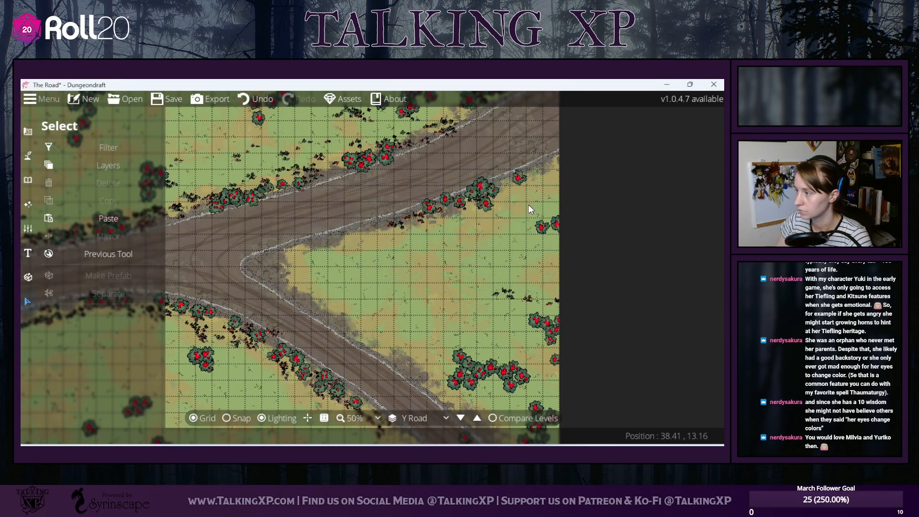
# - Move the bush cluster at the map's east edge and the loose grass up to the upper road's lower edge, rotating the grass to follow it
pyautogui.moveTo(528, 205); pyautogui.dragTo(558, 164)
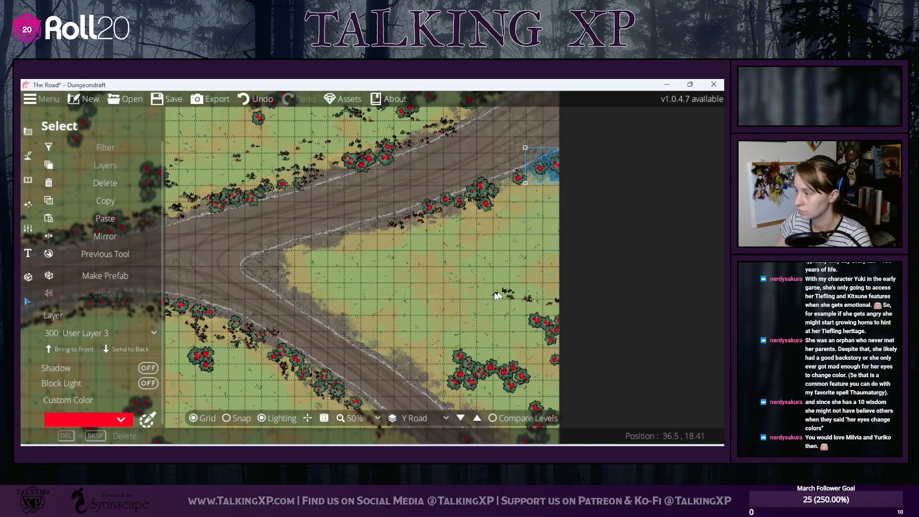
pyautogui.moveTo(469, 283); pyautogui.dragTo(587, 311)
pyautogui.moveTo(533, 302); pyautogui.dragTo(529, 178)
pyautogui.scroll(2, 520, 208)
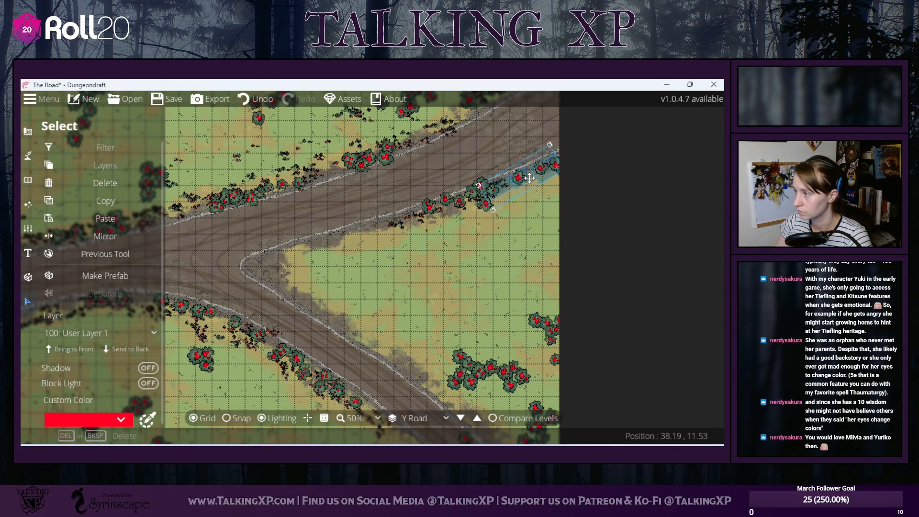
pyautogui.click(477, 318)
# - Move the bush cluster off the branch road's lower end into the field between the two branches, rotated to a diagonal
pyautogui.moveTo(327, 331); pyautogui.dragTo(419, 379)
pyautogui.moveTo(487, 357); pyautogui.dragTo(493, 180)
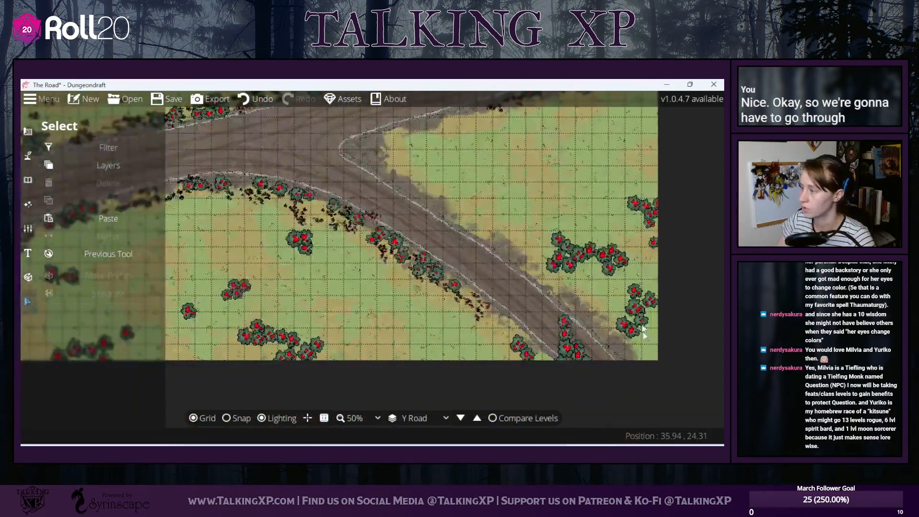
pyautogui.moveTo(515, 285); pyautogui.dragTo(526, 177)
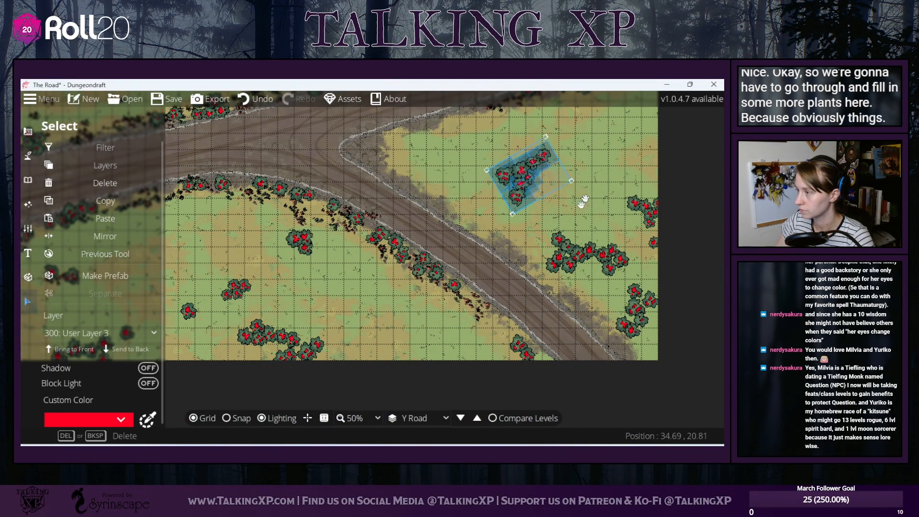
pyautogui.moveTo(583, 201); pyautogui.dragTo(583, 283)
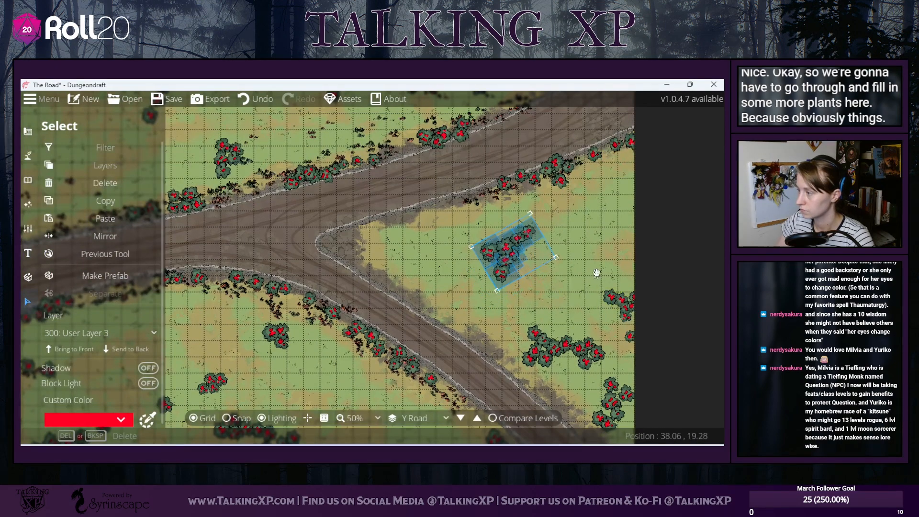
# - Shift the bush cluster and the lone bush at the map's east edge up toward the upper branch road
pyautogui.moveTo(570, 251); pyautogui.dragTo(618, 261)
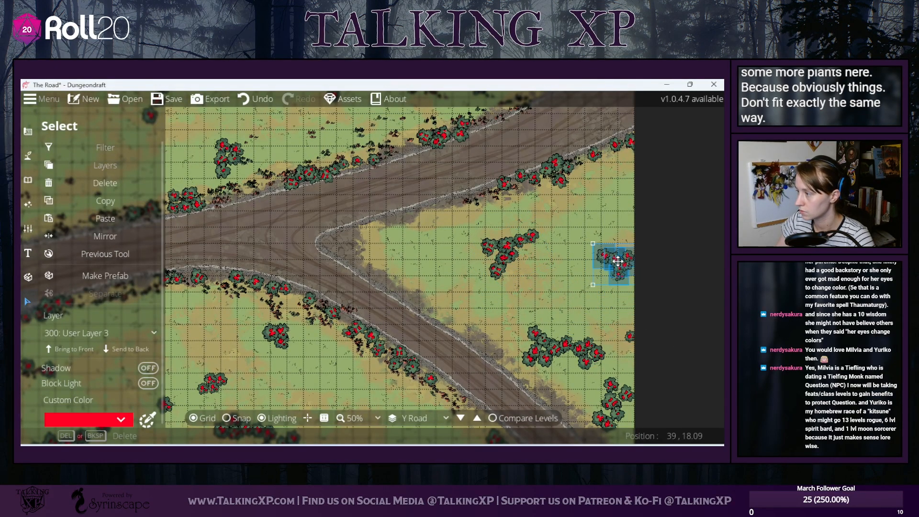
pyautogui.click(680, 357)
pyautogui.moveTo(628, 333); pyautogui.dragTo(629, 323)
pyautogui.click(635, 334)
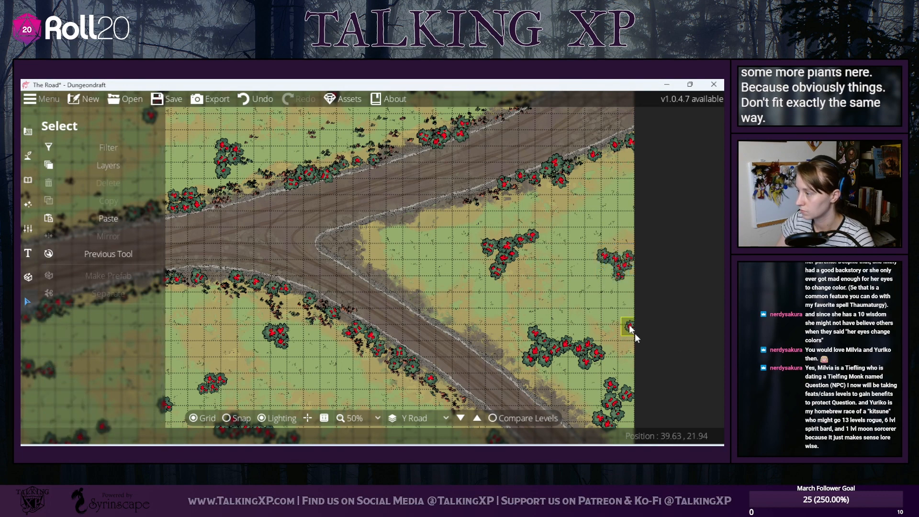
pyautogui.moveTo(665, 383); pyautogui.dragTo(671, 318)
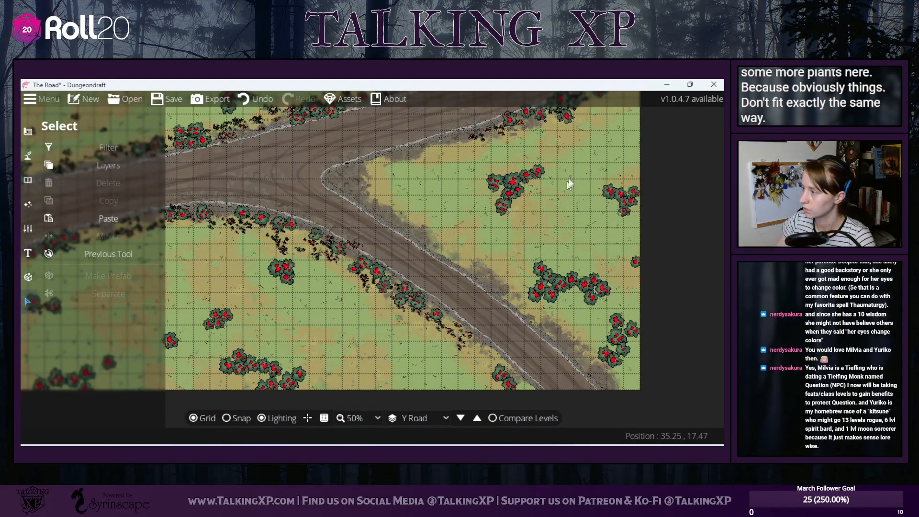
pyautogui.moveTo(573, 167); pyautogui.dragTo(675, 271)
pyautogui.moveTo(627, 202); pyautogui.dragTo(625, 143)
# - Shift the large bush cluster east of the branch road up and the diagonal cluster left toward the fork's tip
pyautogui.click(510, 259)
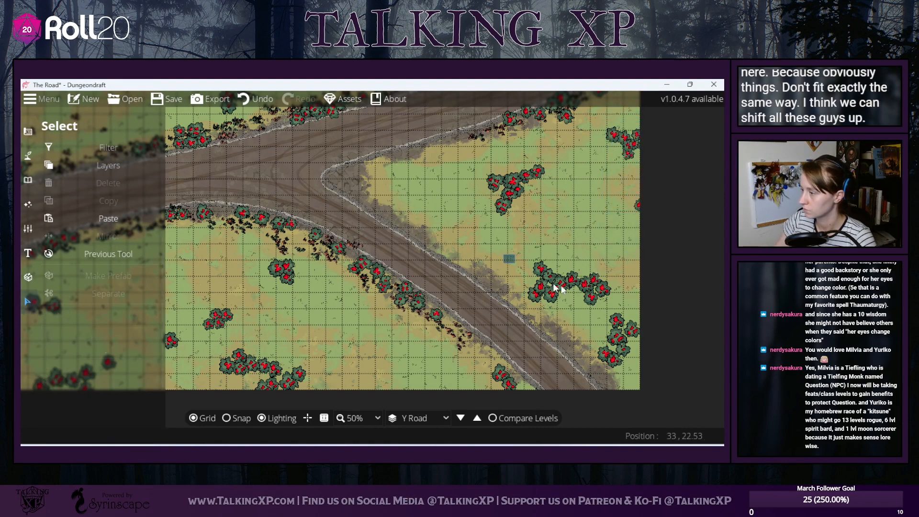
pyautogui.moveTo(561, 286); pyautogui.dragTo(576, 255)
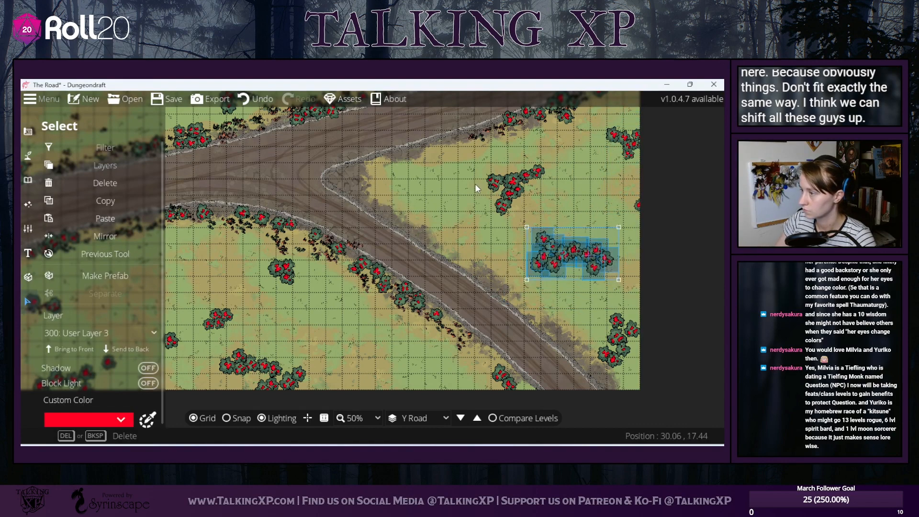
pyautogui.moveTo(459, 160); pyautogui.dragTo(553, 206)
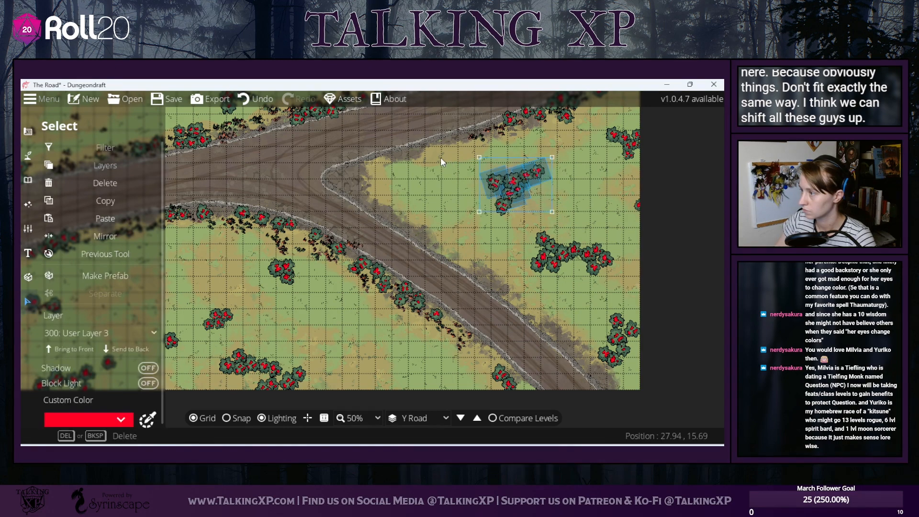
pyautogui.moveTo(441, 157); pyautogui.dragTo(584, 221)
pyautogui.moveTo(519, 195); pyautogui.dragTo(485, 199)
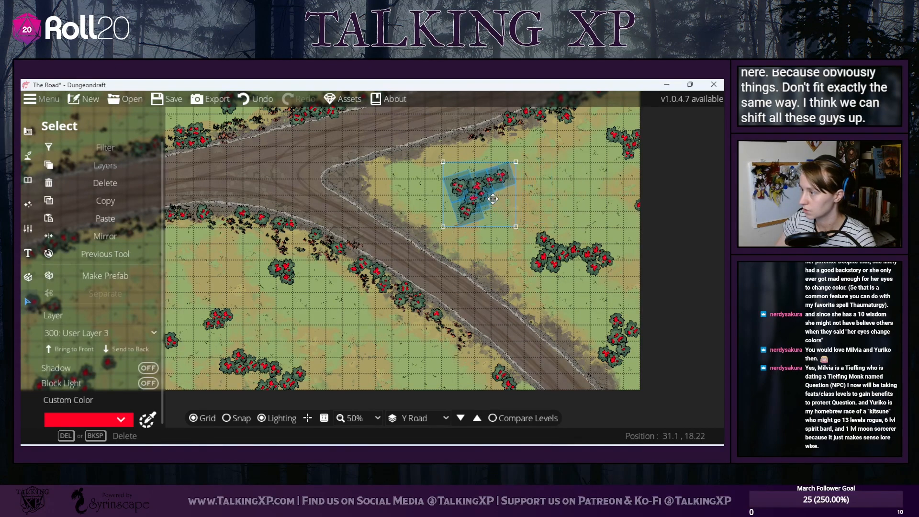
# - Spread out the bushes in the field below the main road, shifting both bottom-edge clusters right and the middle bushes up
pyautogui.click(506, 296)
pyautogui.moveTo(424, 350); pyautogui.dragTo(479, 298)
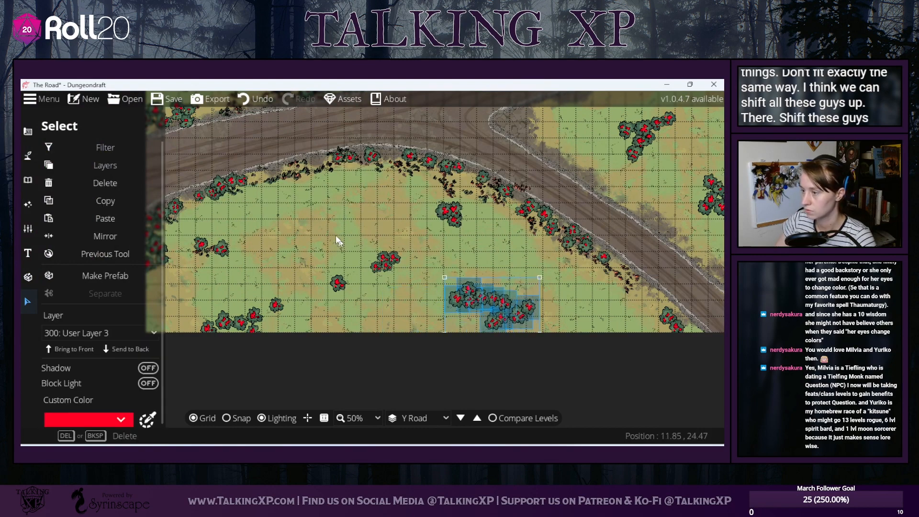
pyautogui.moveTo(292, 223); pyautogui.dragTo(408, 305)
pyautogui.moveTo(375, 269); pyautogui.dragTo(371, 243)
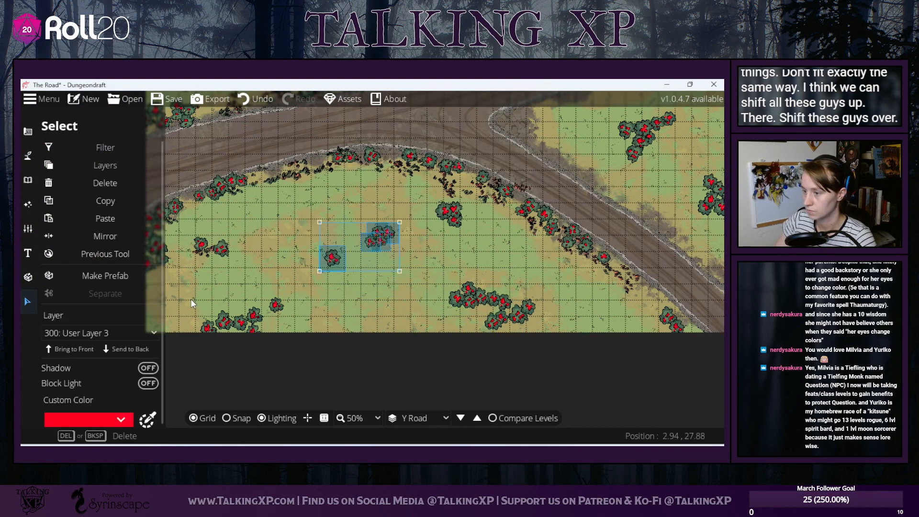
pyautogui.moveTo(188, 294); pyautogui.dragTo(290, 354)
pyautogui.moveTo(245, 312); pyautogui.dragTo(275, 312)
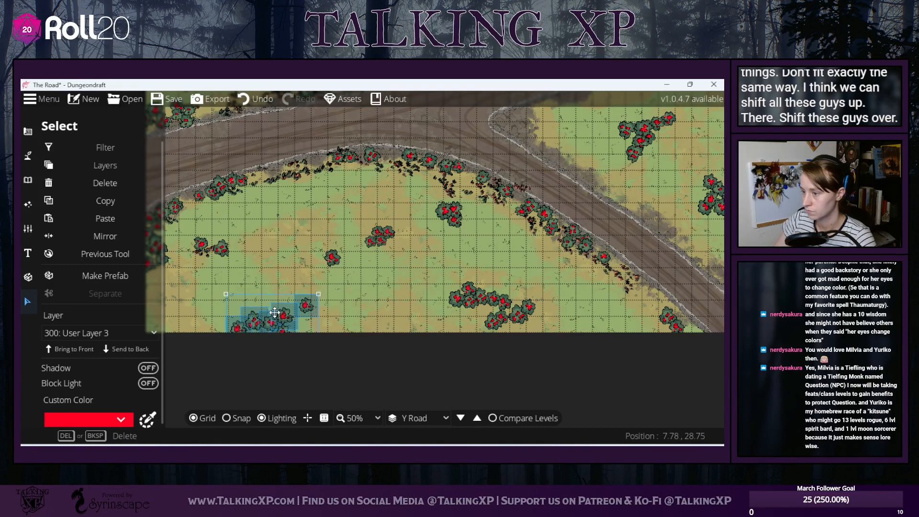
pyautogui.click(455, 302)
pyautogui.moveTo(402, 317); pyautogui.dragTo(302, 364)
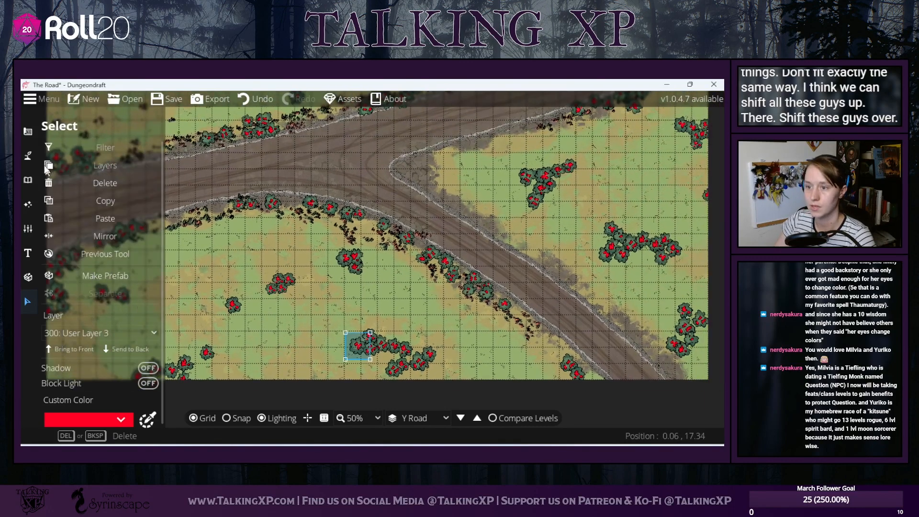
# - Switch to the Scatter Tool with the grass assets from the Plant tag
pyautogui.click(28, 156)
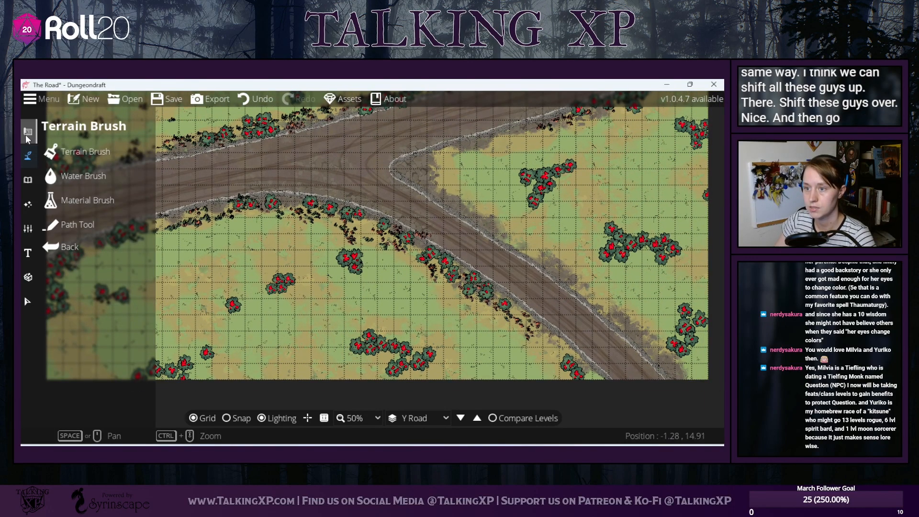
pyautogui.click(27, 136)
pyautogui.click(28, 180)
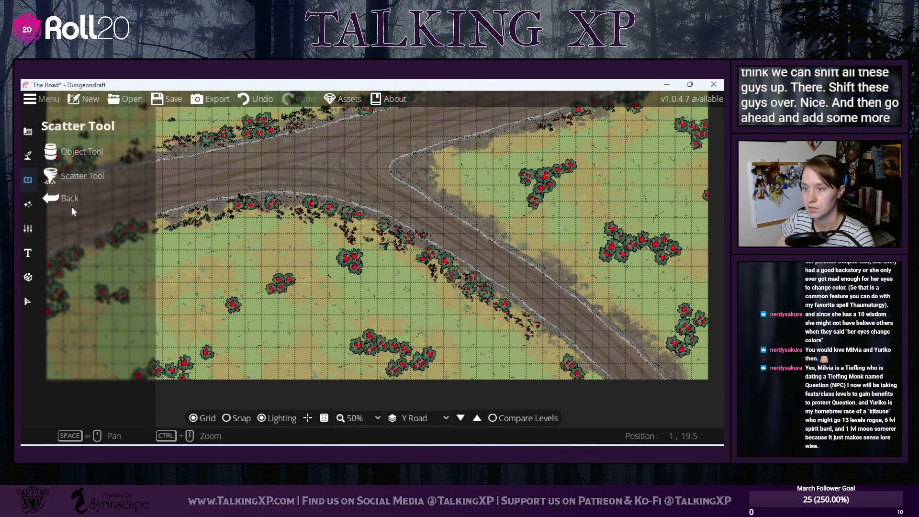
pyautogui.click(82, 176)
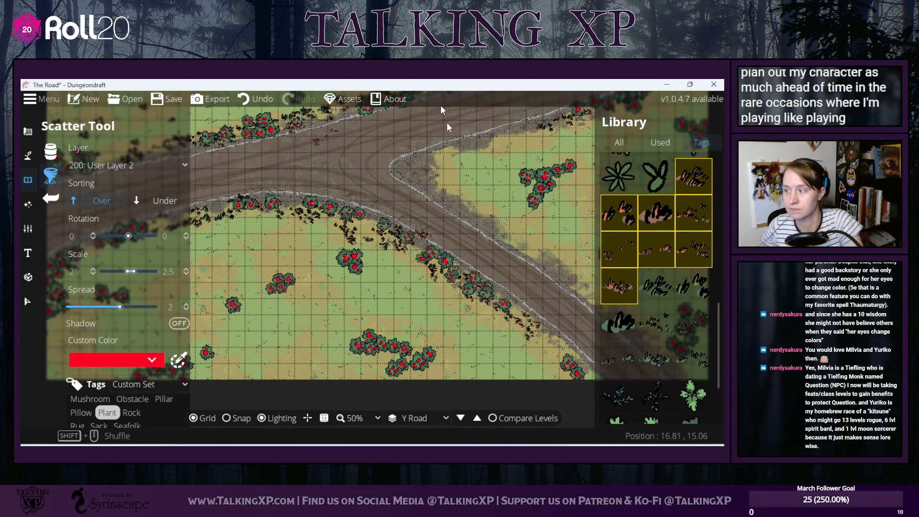
# - Delete the stray grass tuft at the branch road's lower edge, just past the curve
pyautogui.press('v')
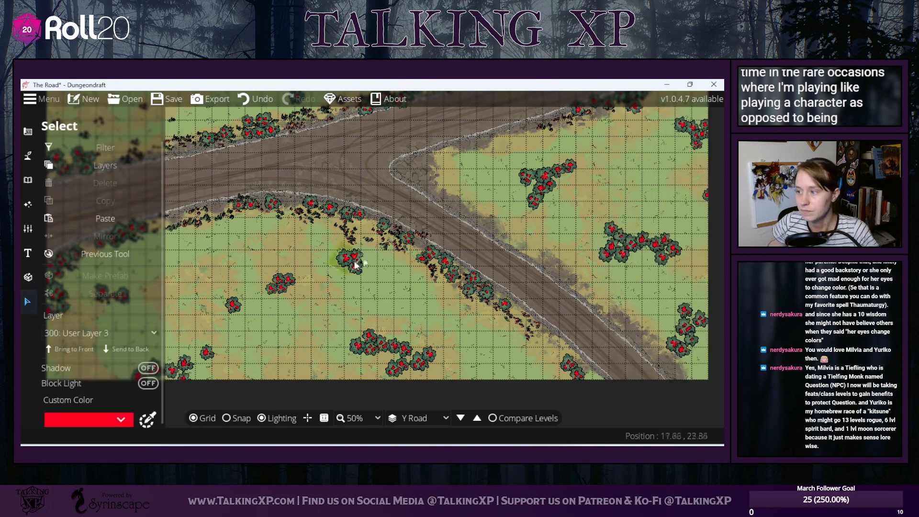
pyautogui.click(421, 245)
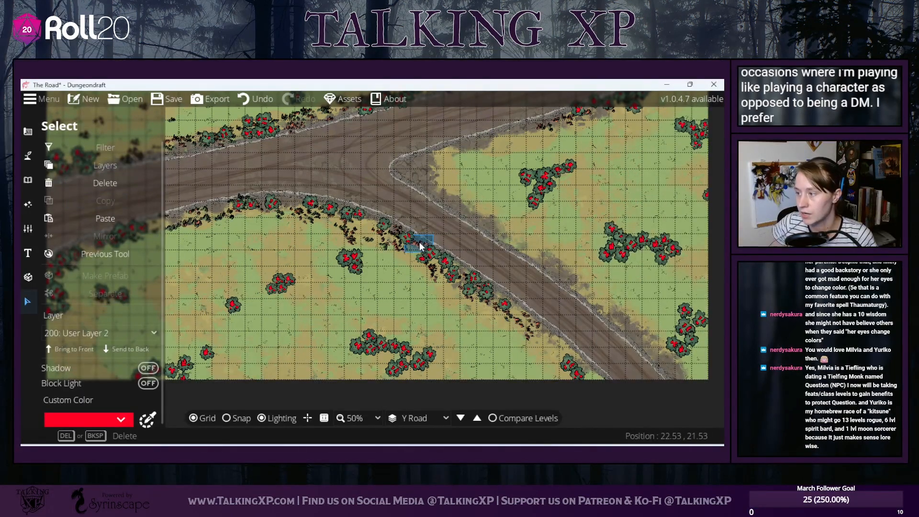
pyautogui.press('Delete')
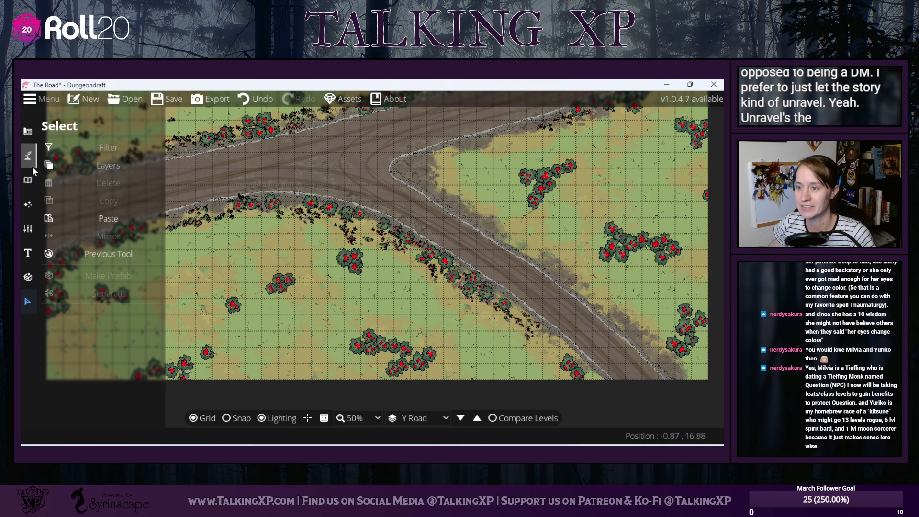
# - Scatter brown grass tufts on the fork's tip and along the main road's lower edge out to the map's east border
pyautogui.click(27, 179)
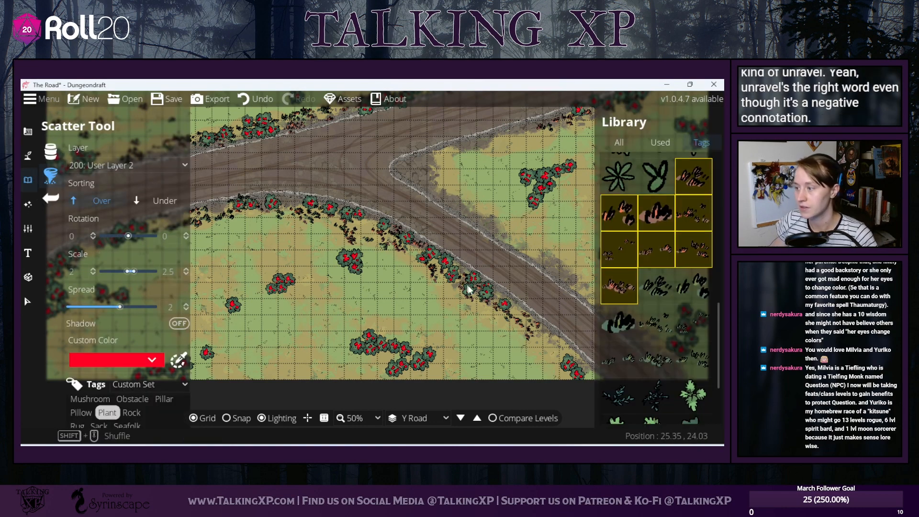
pyautogui.moveTo(526, 330)
pyautogui.mouseDown()
pyautogui.moveTo(431, 294)
pyautogui.moveTo(456, 300)
pyautogui.moveTo(512, 355)
pyautogui.mouseUp()
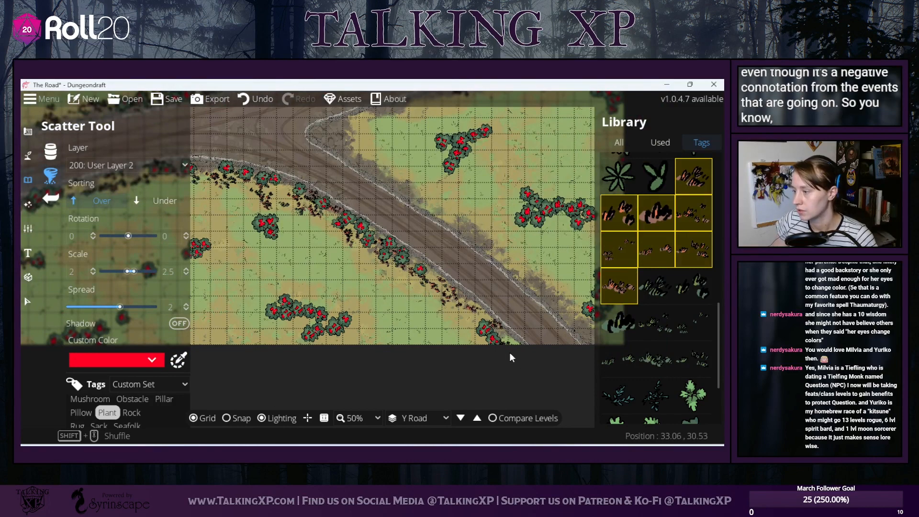
pyautogui.moveTo(343, 159)
pyautogui.mouseDown()
pyautogui.moveTo(278, 231)
pyautogui.moveTo(275, 205)
pyautogui.moveTo(261, 199)
pyautogui.moveTo(396, 162)
pyautogui.mouseUp()
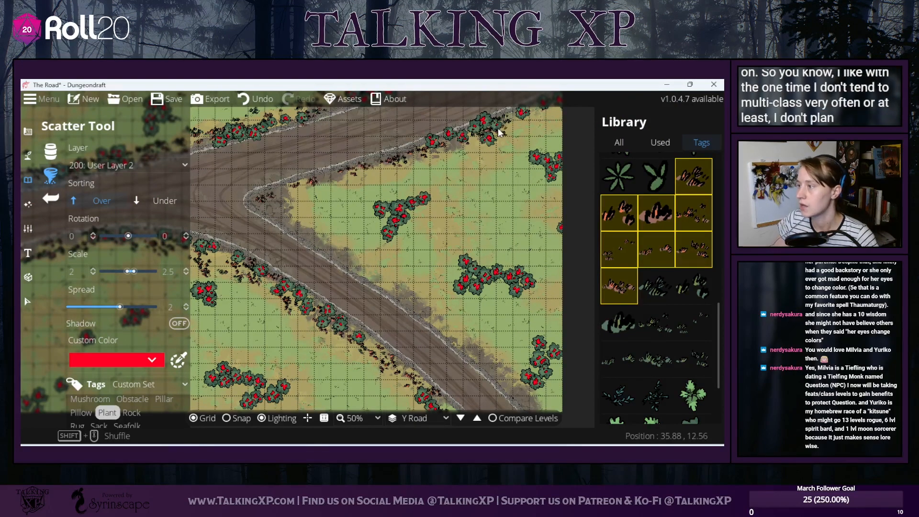
pyautogui.moveTo(497, 143); pyautogui.dragTo(418, 190)
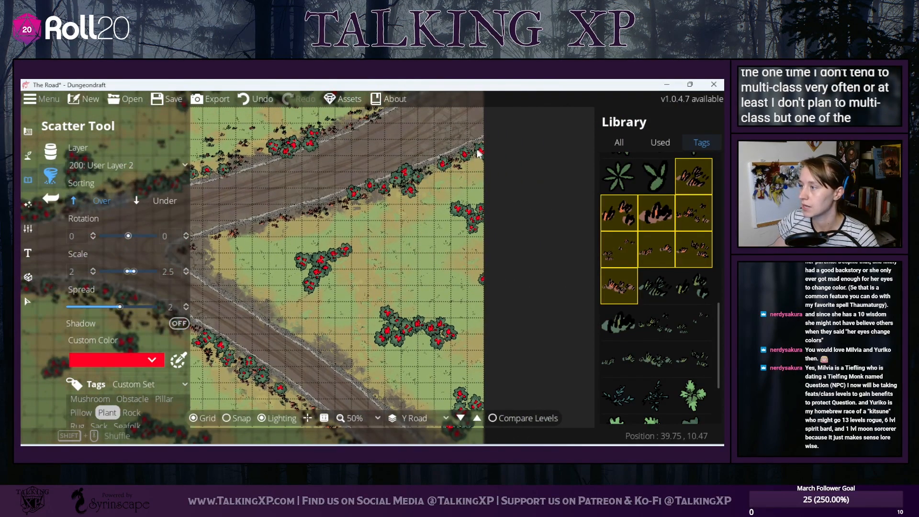
pyautogui.click(652, 293)
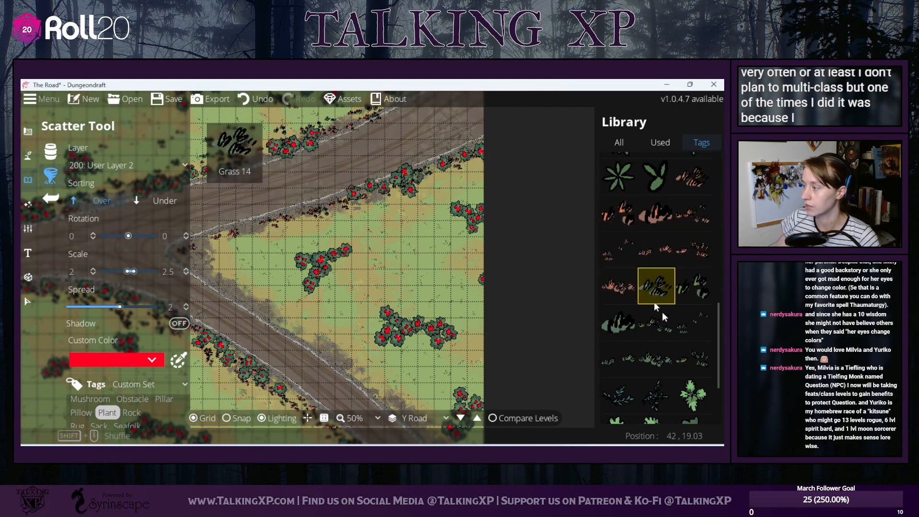
pyautogui.keyDown('shift'); pyautogui.click(650, 371); pyautogui.keyUp('shift')
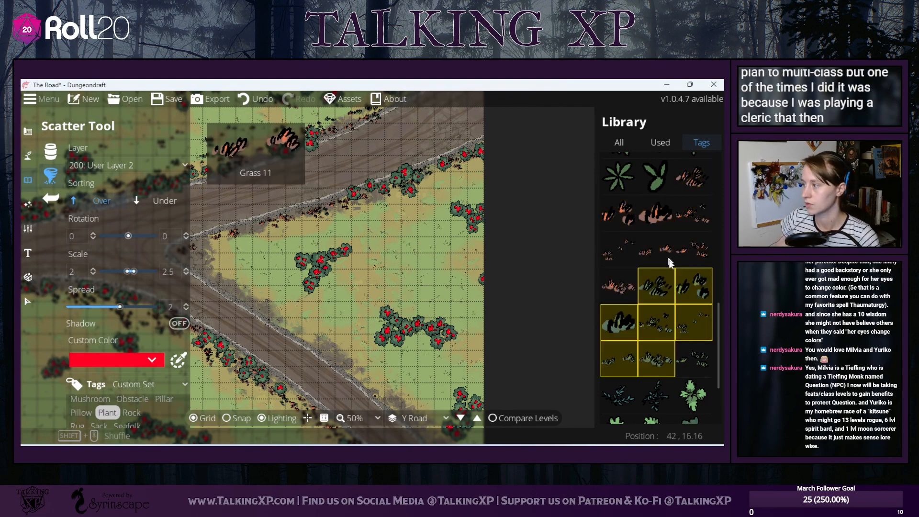
pyautogui.click(694, 176)
pyautogui.keyDown('shift'); pyautogui.click(621, 288); pyautogui.keyUp('shift')
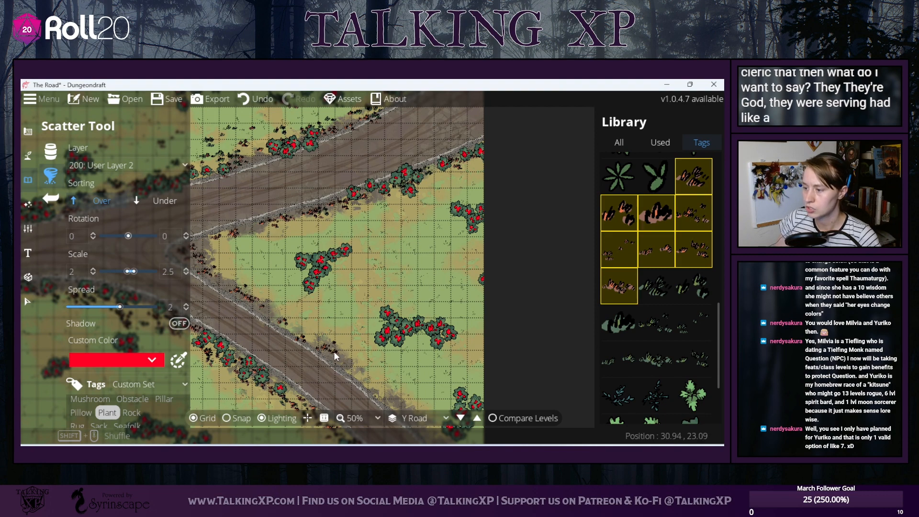
# - Scatter brown grass along the branch road's upper edge down to the map's bottom border, and delete stray tufts there
pyautogui.moveTo(370, 340); pyautogui.dragTo(380, 261)
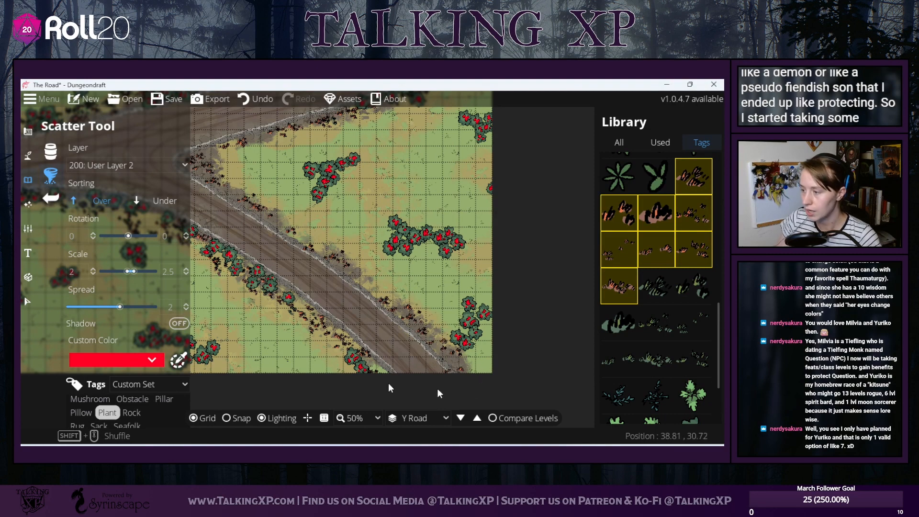
pyautogui.click(29, 305)
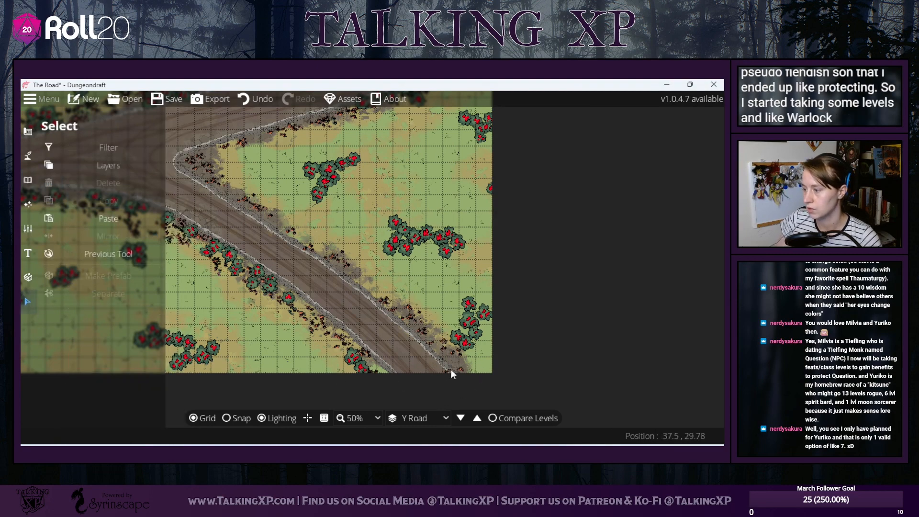
pyautogui.click(463, 369)
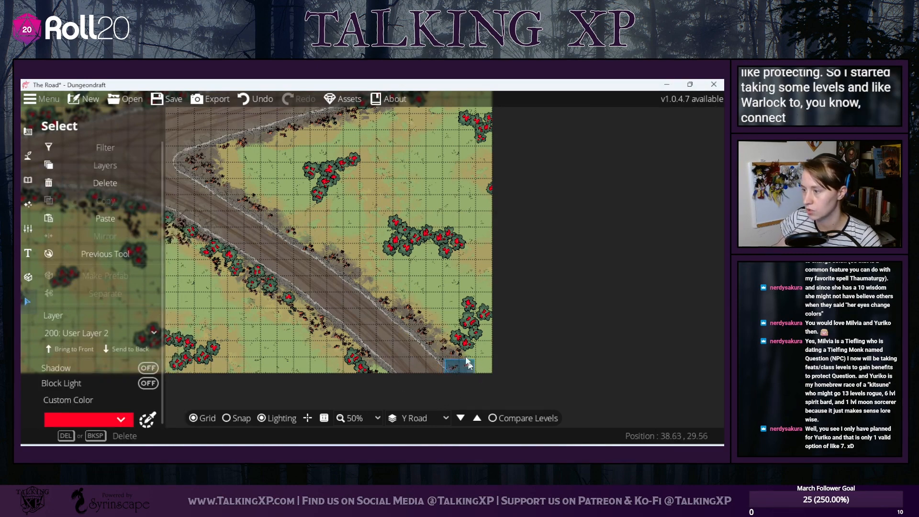
pyautogui.press('Delete')
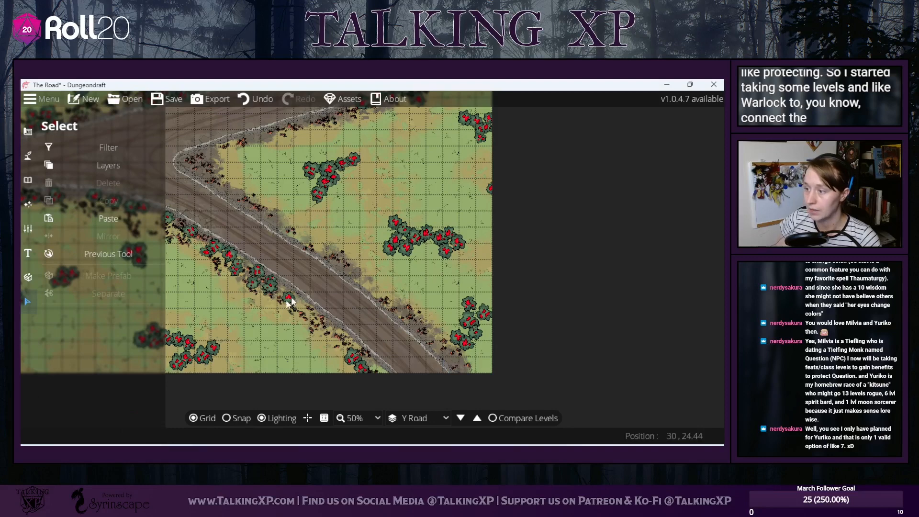
pyautogui.click(316, 249)
pyautogui.press('Delete')
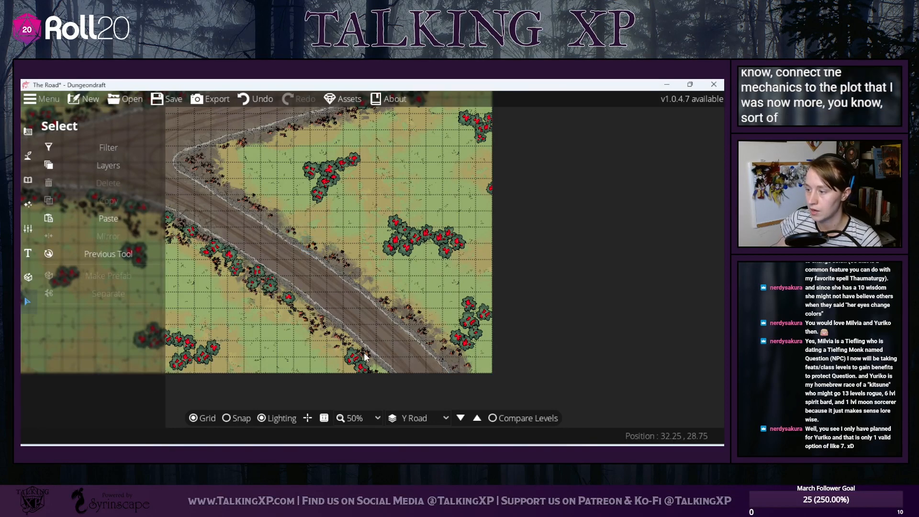
# - Select a grass tuft on the branch road's upper edge near the fork to check which layer it is on
pyautogui.press('Up')
pyautogui.press('Left')
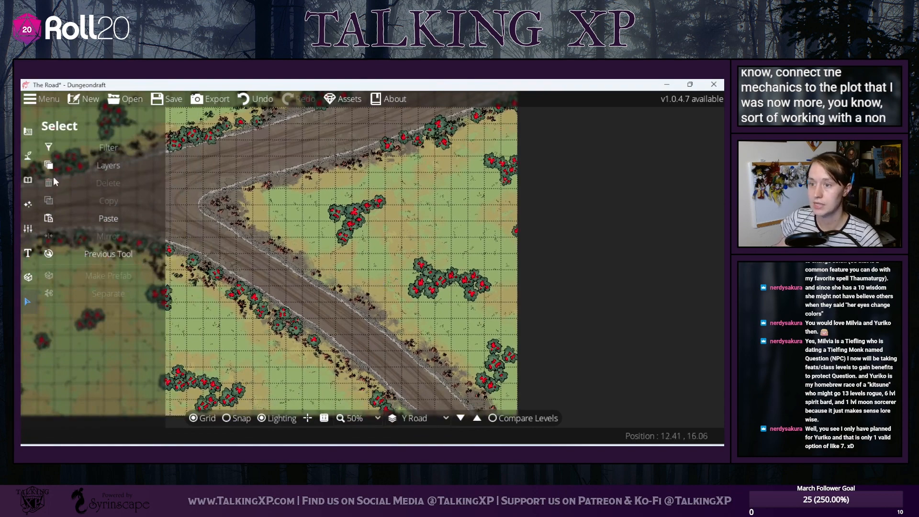
pyautogui.moveTo(28, 155)
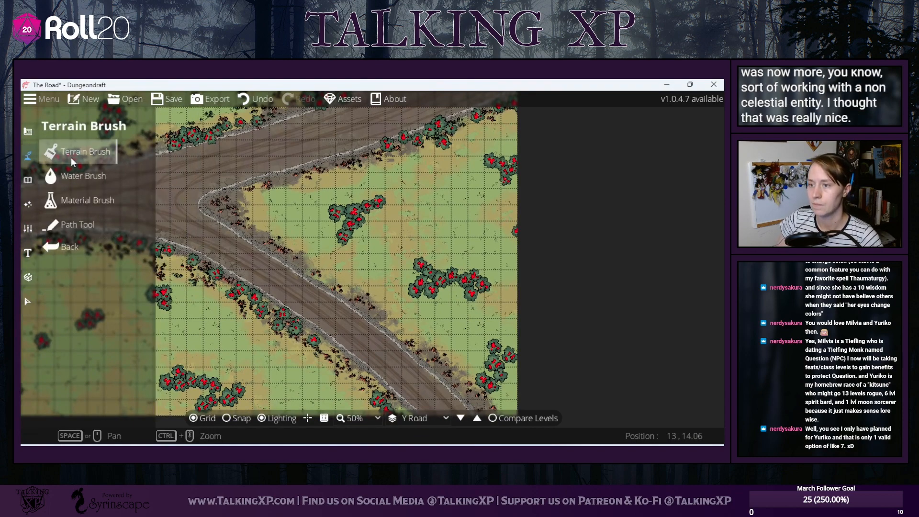
pyautogui.press('Left')
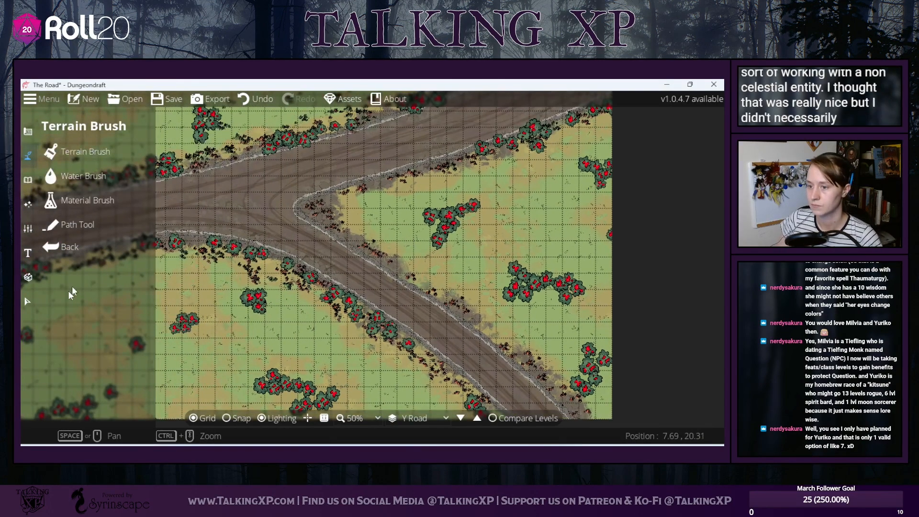
pyautogui.click(28, 303)
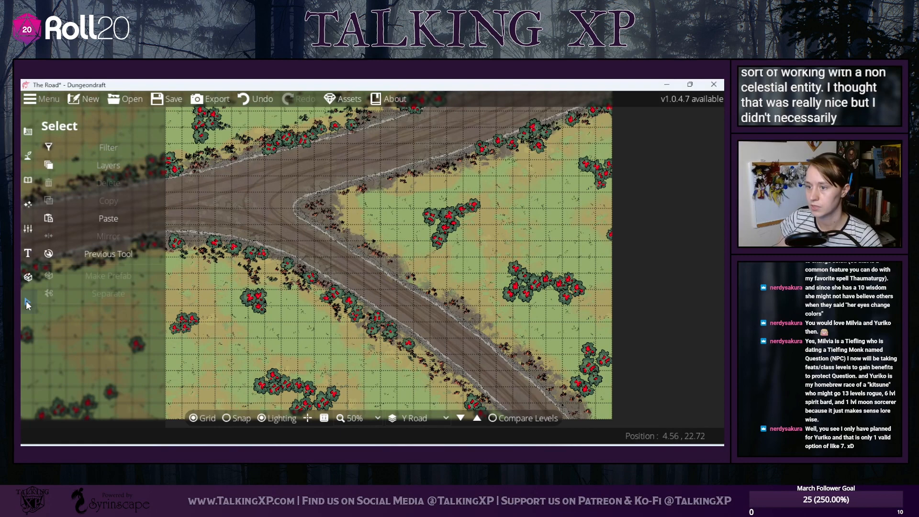
pyautogui.click(367, 245)
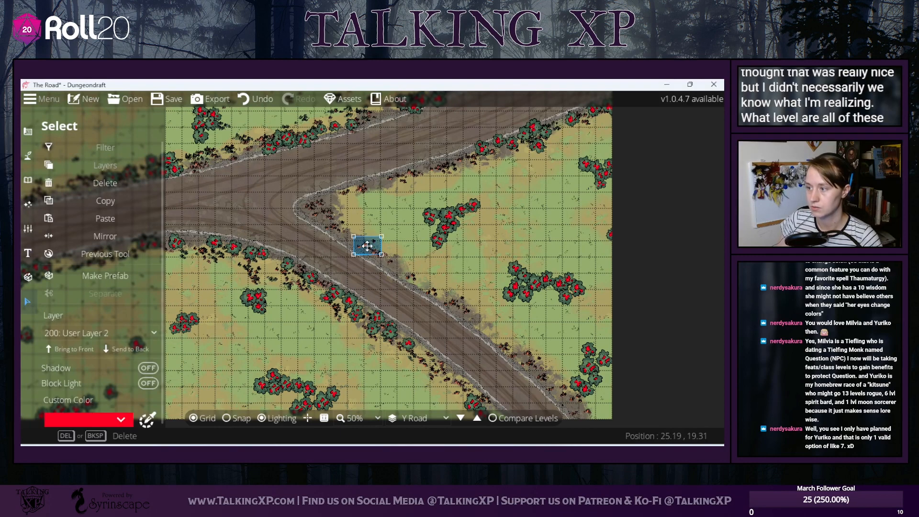
# - Set the Scatter Tool to the eight dark green grass assets on layer 100: User Layer 1
pyautogui.click(28, 186)
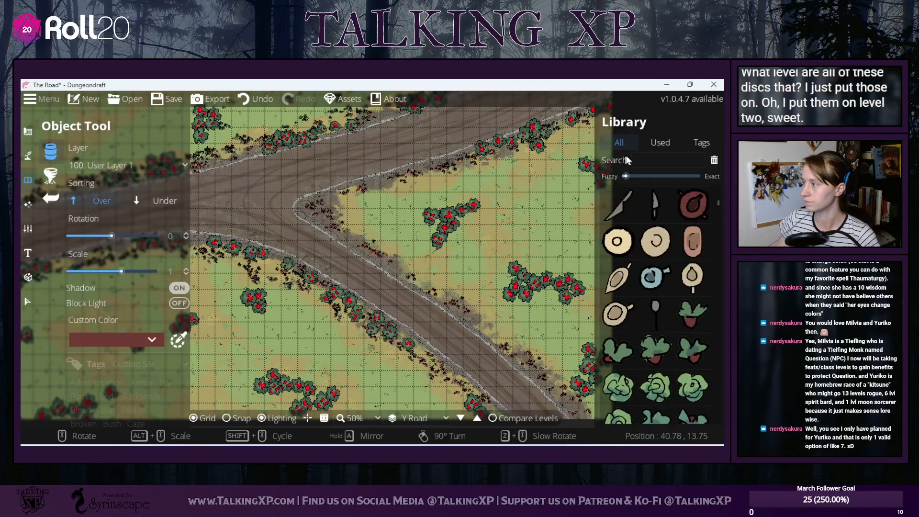
pyautogui.click(50, 176)
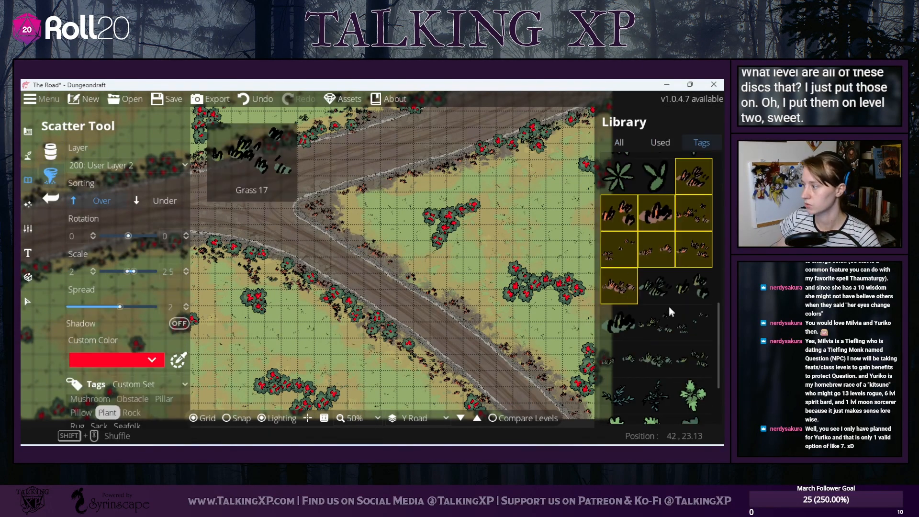
pyautogui.click(657, 287)
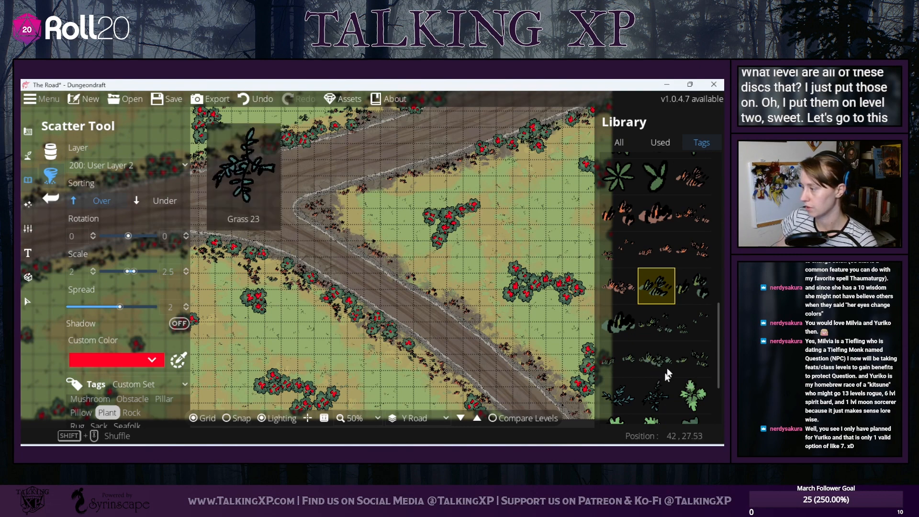
pyautogui.keyDown('shift'); pyautogui.click(693, 360); pyautogui.keyUp('shift')
pyautogui.click(134, 166)
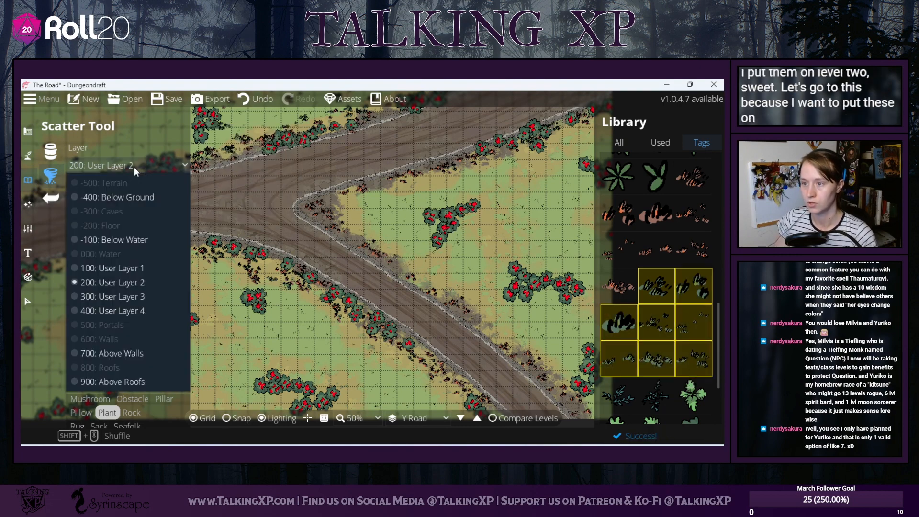
pyautogui.click(115, 268)
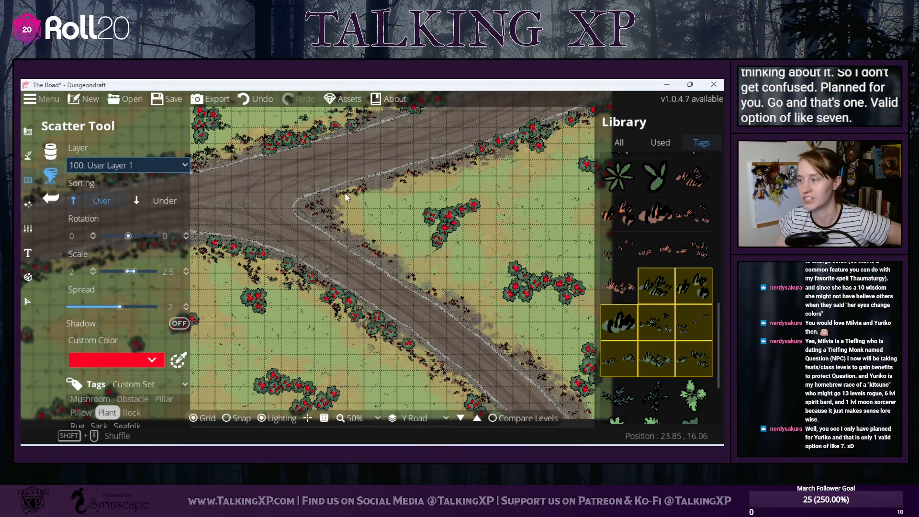
# - Scatter green grass around the fork's tip, along the main road's lower edge and down the branch road's upper edge
pyautogui.moveTo(375, 203); pyautogui.dragTo(323, 215)
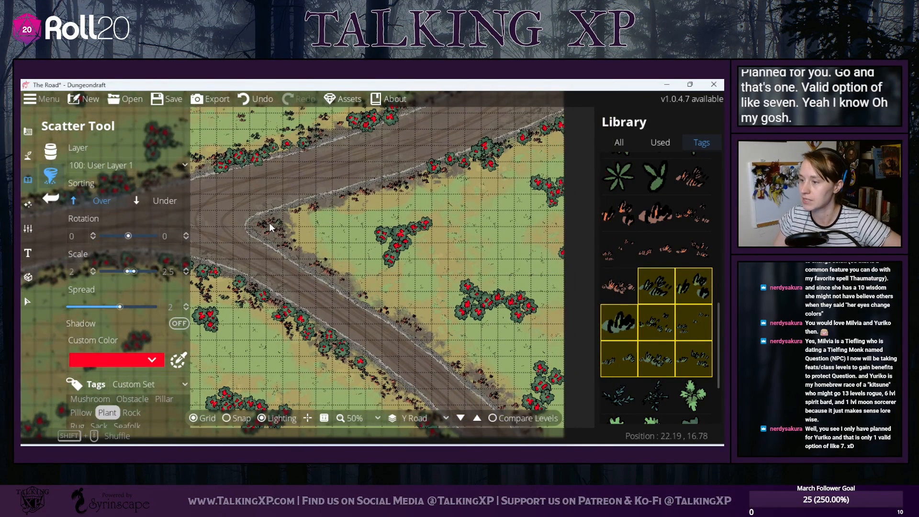
pyautogui.click(309, 209)
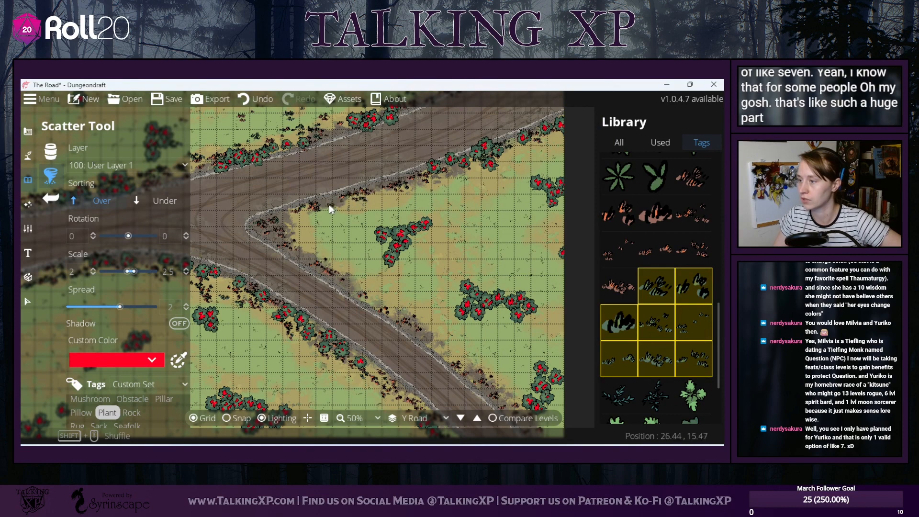
pyautogui.click(377, 194)
pyautogui.click(428, 179)
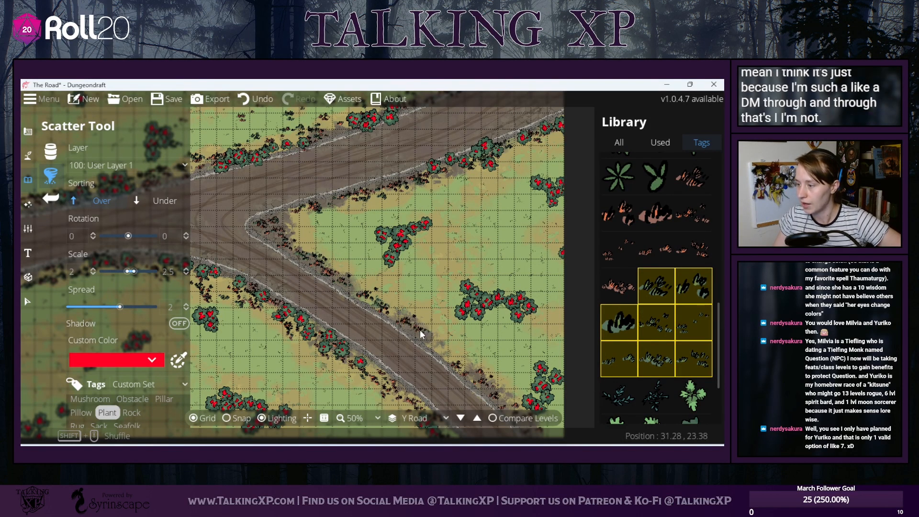
pyautogui.moveTo(422, 329); pyautogui.dragTo(385, 274)
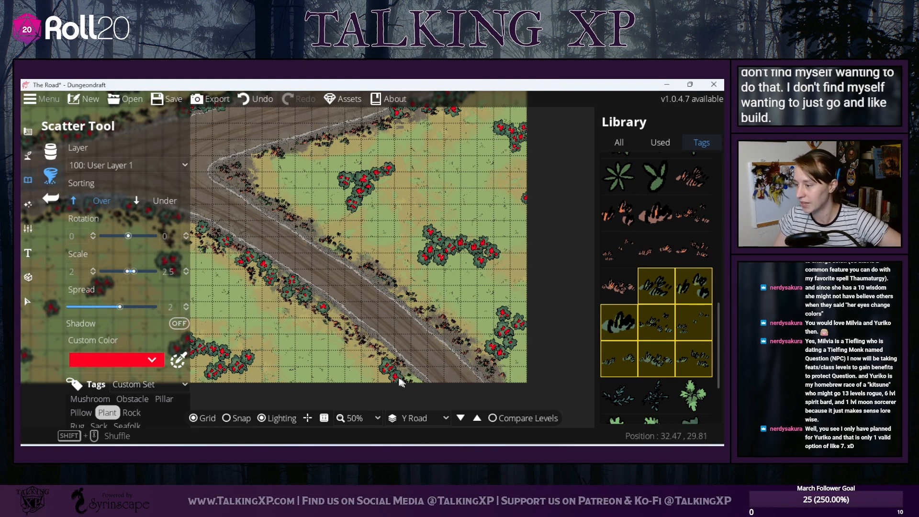
# - Set the Scatter Tool to the five red-flowered bush assets on layer 300: User Layer 3
pyautogui.scroll(5, 633, 234)
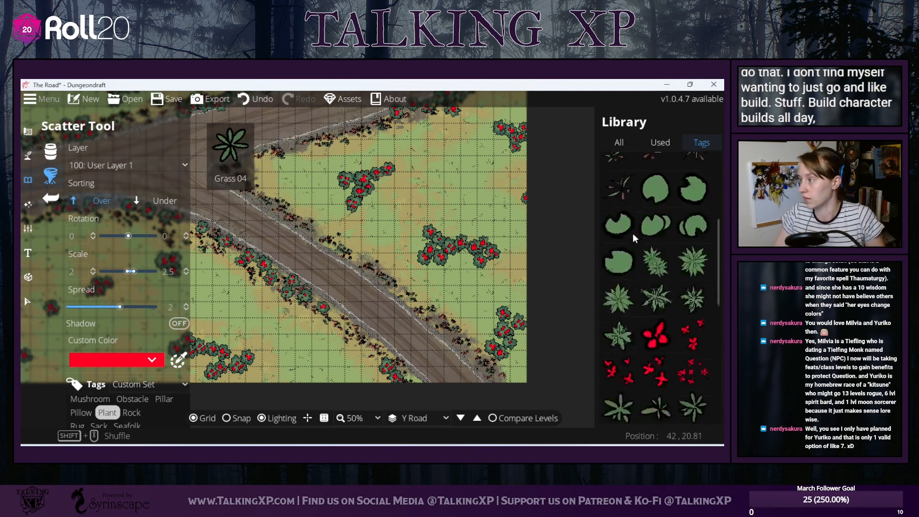
pyautogui.scroll(-6, 662, 237)
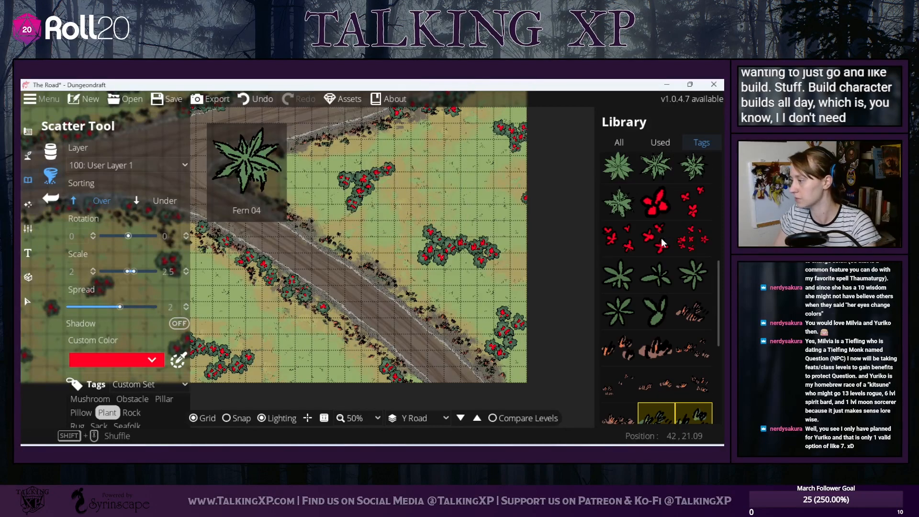
pyautogui.scroll(-2, 662, 238)
pyautogui.click(700, 340)
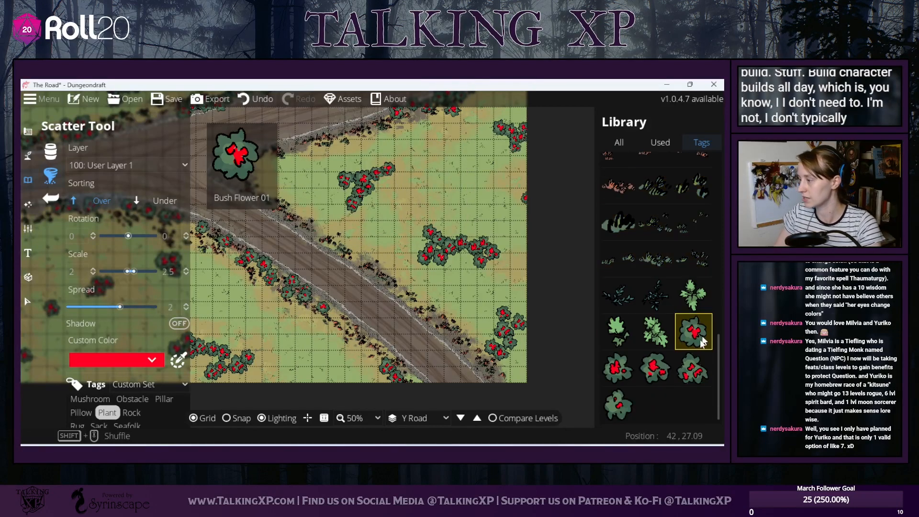
pyautogui.keyDown('shift'); pyautogui.click(614, 401); pyautogui.keyUp('shift')
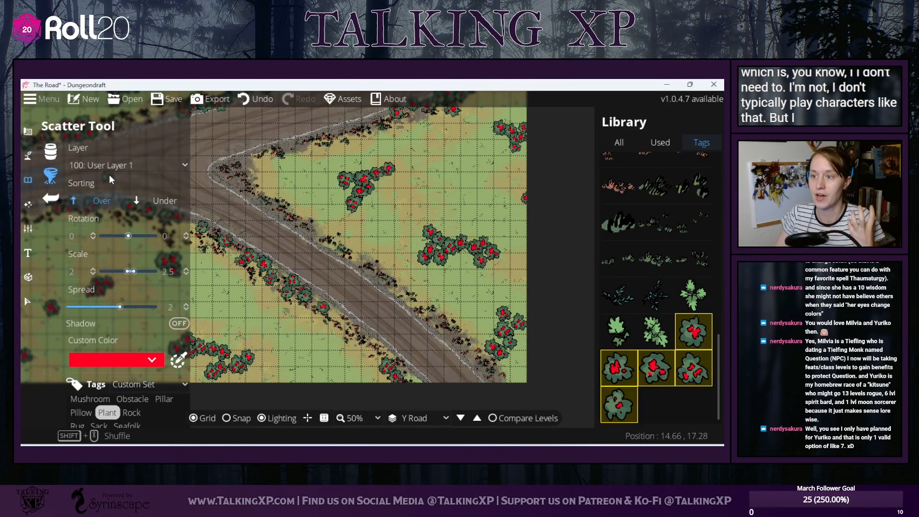
pyautogui.click(90, 166)
pyautogui.click(121, 295)
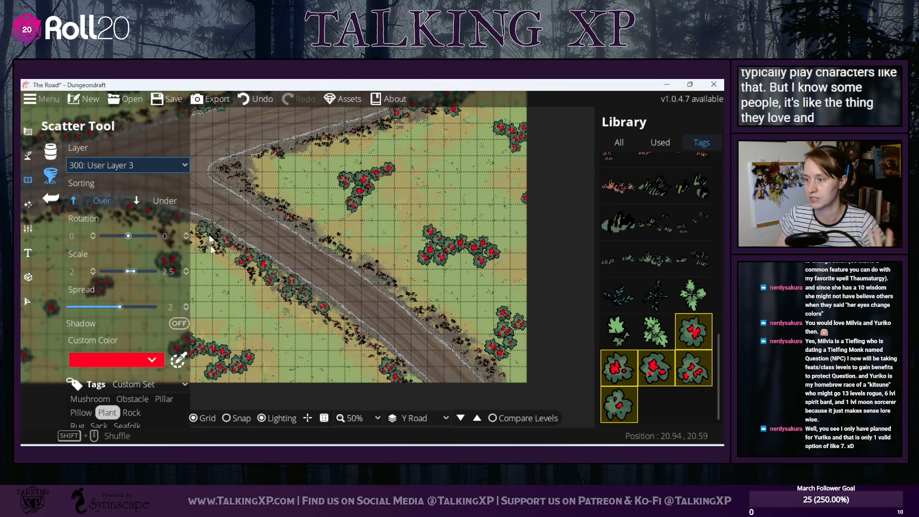
# - Set the scatter rotation range from -180 to 180 for the flowering bushes
pyautogui.moveTo(237, 169); pyautogui.dragTo(222, 214)
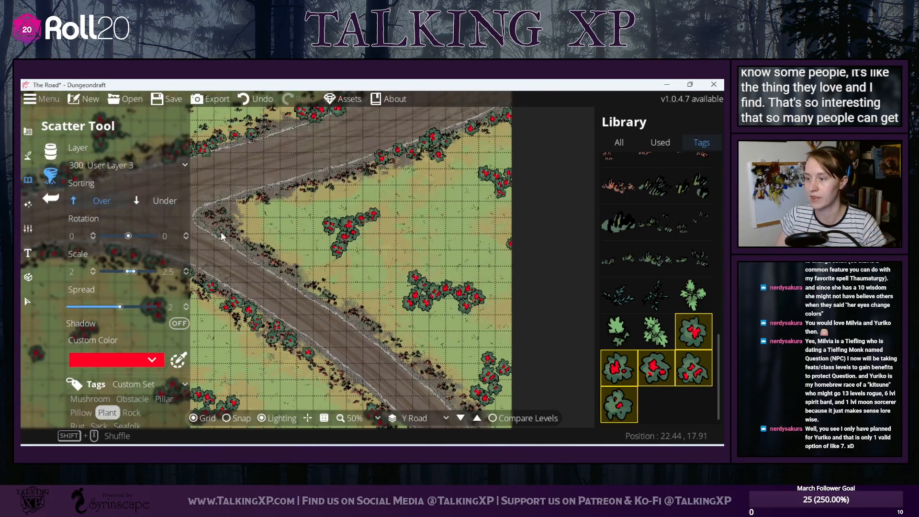
pyautogui.doubleClick(77, 236)
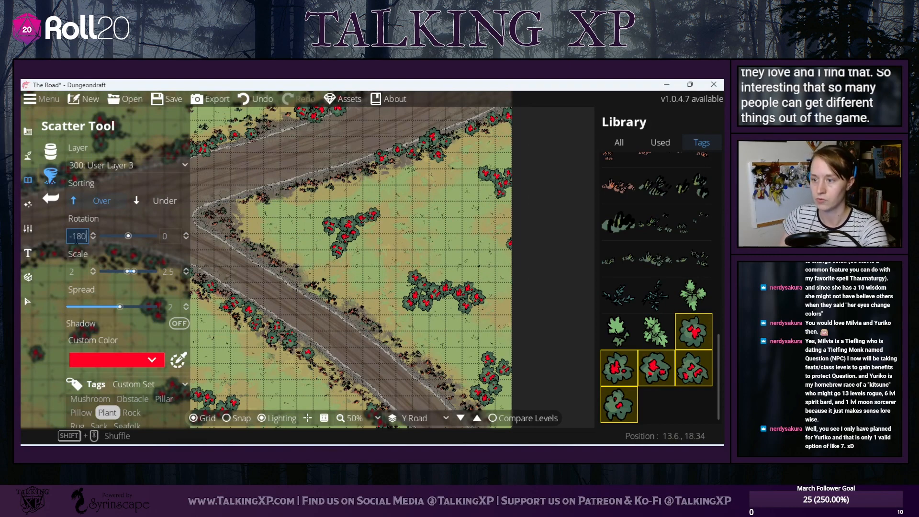
pyautogui.click(164, 235)
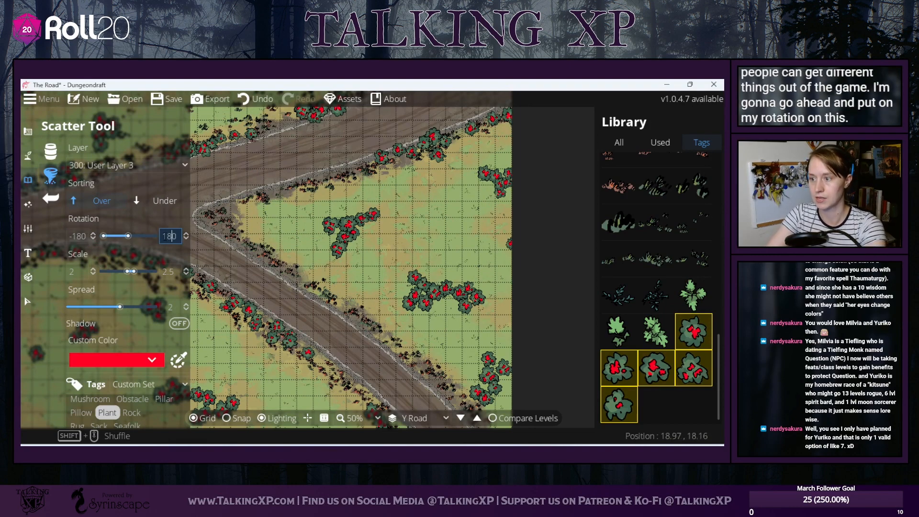
pyautogui.write('8')
pyautogui.press('BackSpace')
pyautogui.write('1')
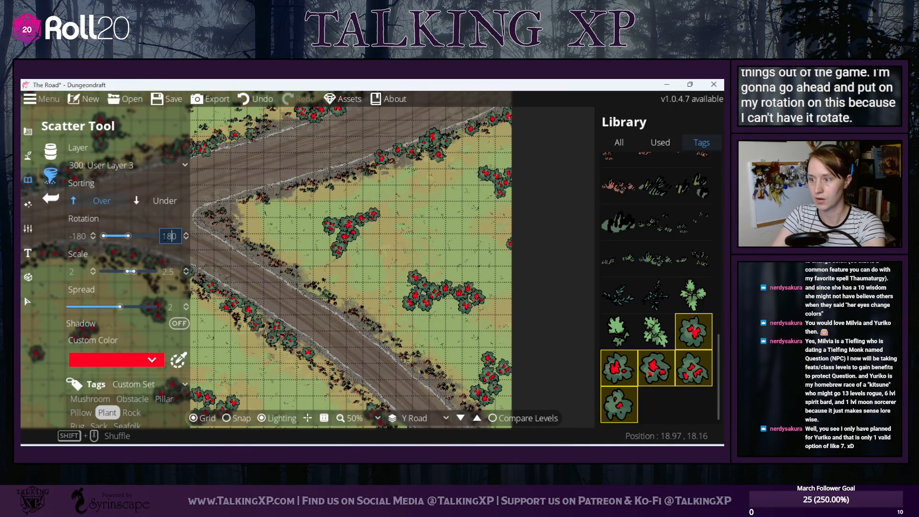
# - Scatter flowering bushes along the branch road's upper edge, around the fork's tip and along the main road's lower edge
pyautogui.press('Return')
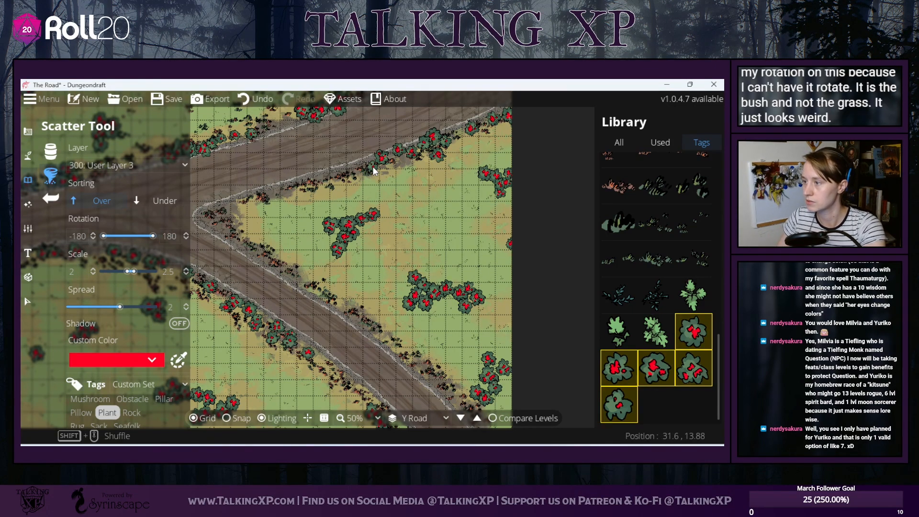
pyautogui.moveTo(292, 190)
pyautogui.mouseDown()
pyautogui.moveTo(209, 215)
pyautogui.moveTo(343, 295)
pyautogui.moveTo(290, 271)
pyautogui.moveTo(441, 369)
pyautogui.moveTo(413, 353)
pyautogui.moveTo(472, 414)
pyautogui.mouseUp()
pyautogui.moveTo(443, 342); pyautogui.dragTo(419, 278)
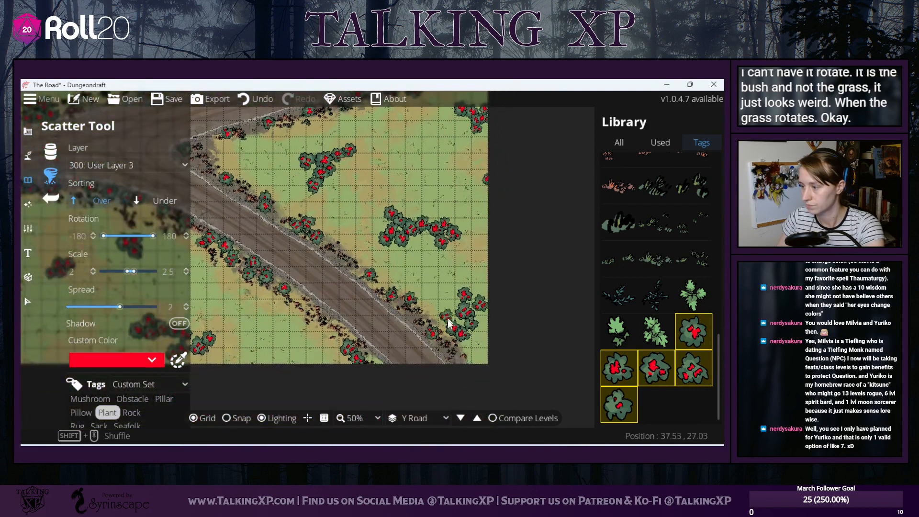
pyautogui.moveTo(450, 357); pyautogui.dragTo(462, 364)
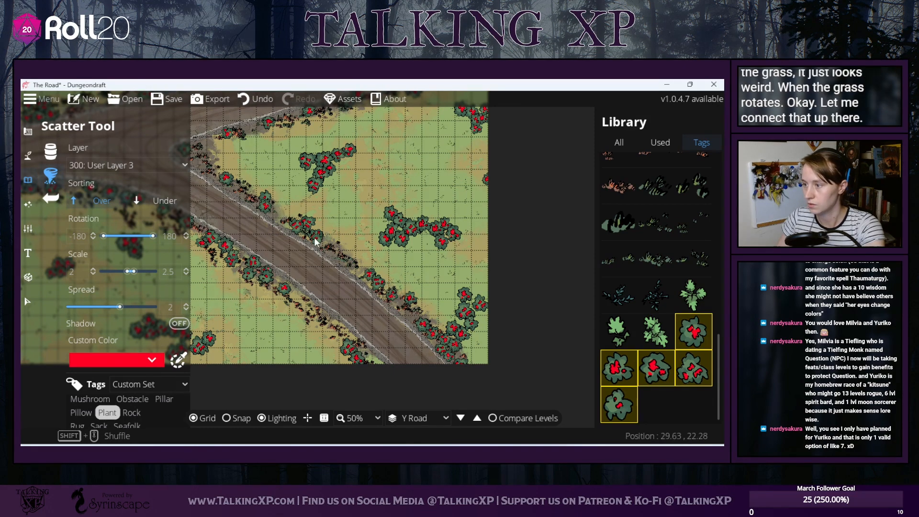
pyautogui.moveTo(206, 168)
pyautogui.mouseDown()
pyautogui.moveTo(270, 218)
pyautogui.moveTo(248, 198)
pyautogui.moveTo(256, 204)
pyautogui.moveTo(425, 137)
pyautogui.moveTo(400, 152)
pyautogui.mouseUp()
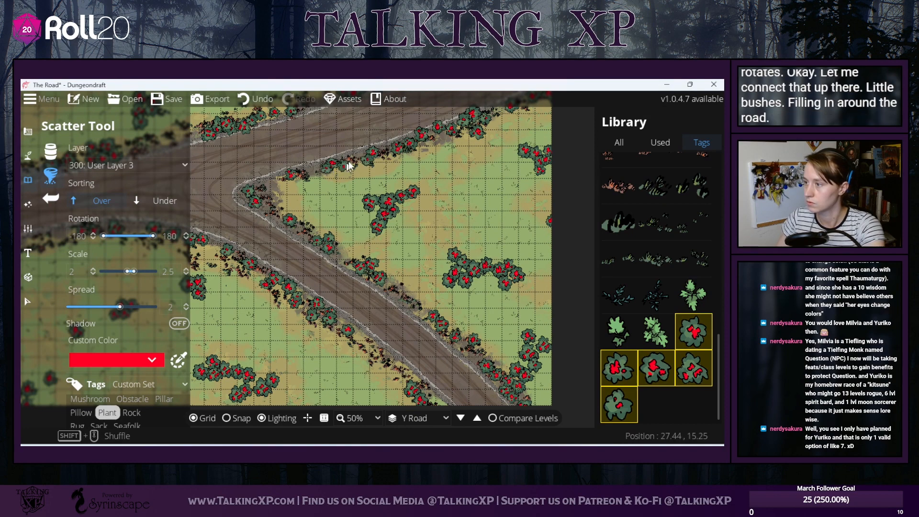
pyautogui.click(361, 157)
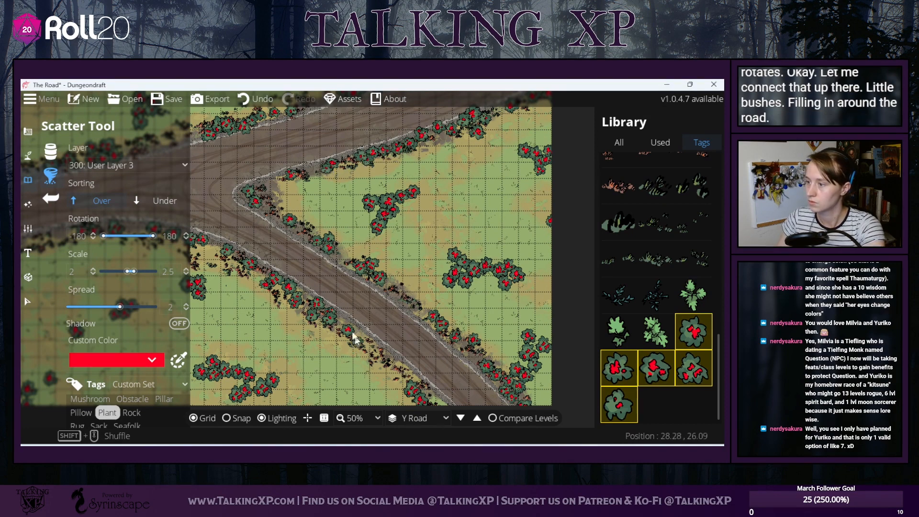
pyautogui.scroll(-5, 337, 298)
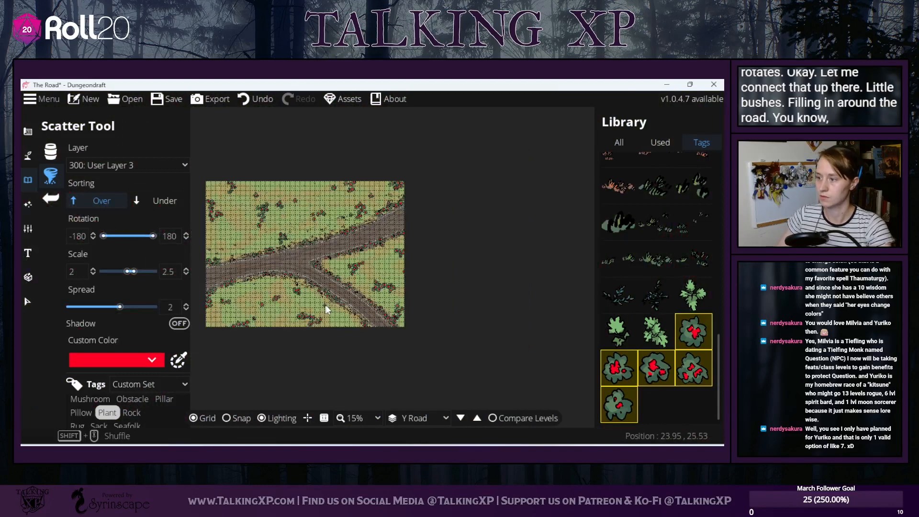
pyautogui.scroll(3, 327, 309)
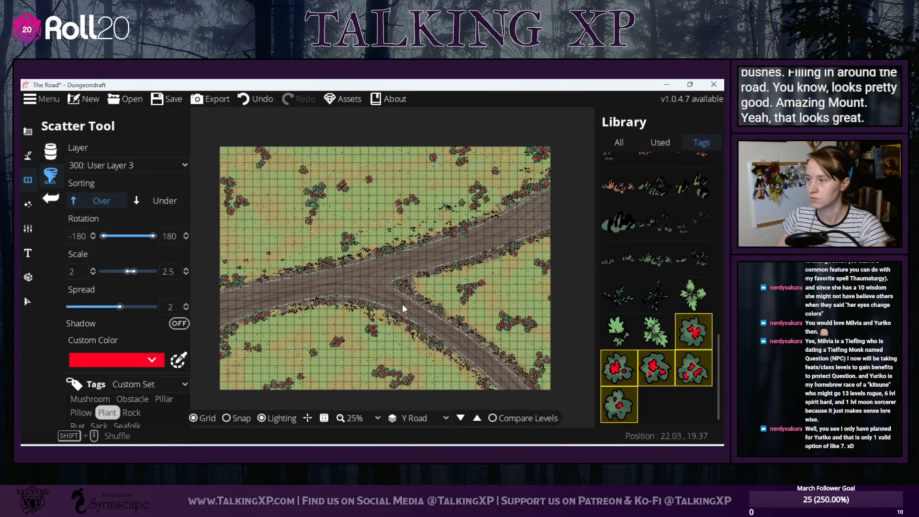
pyautogui.moveTo(402, 305); pyautogui.dragTo(402, 303)
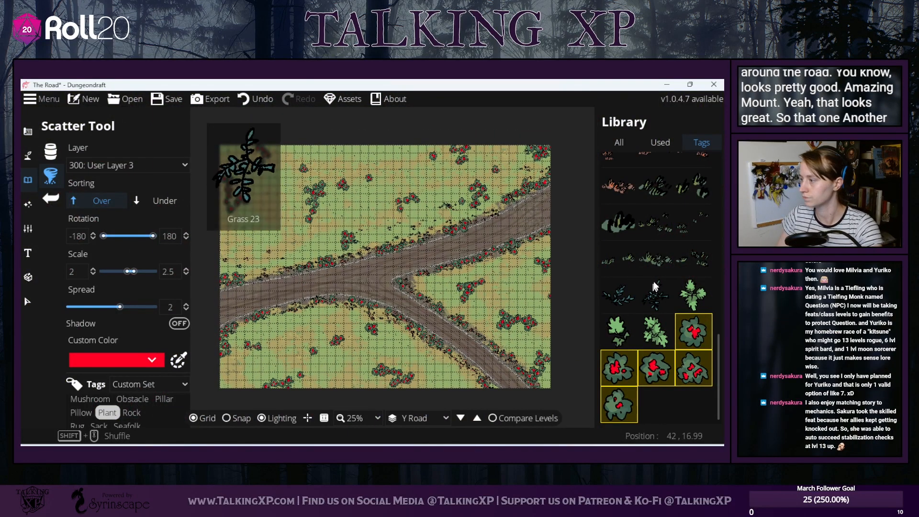
# - Set the Scatter Tool to the eight dark green grass assets with rotation 0 to 0 on layer 100: User Layer 1
pyautogui.click(28, 303)
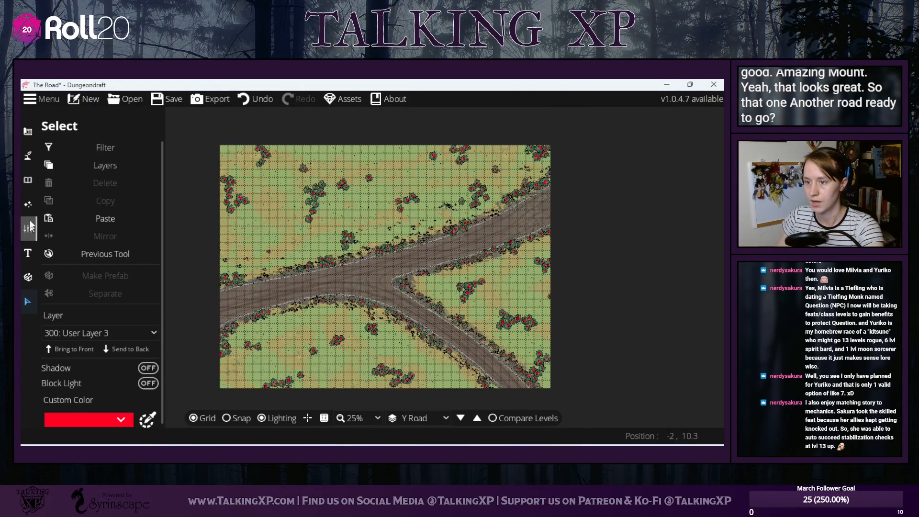
pyautogui.click(28, 180)
pyautogui.click(83, 177)
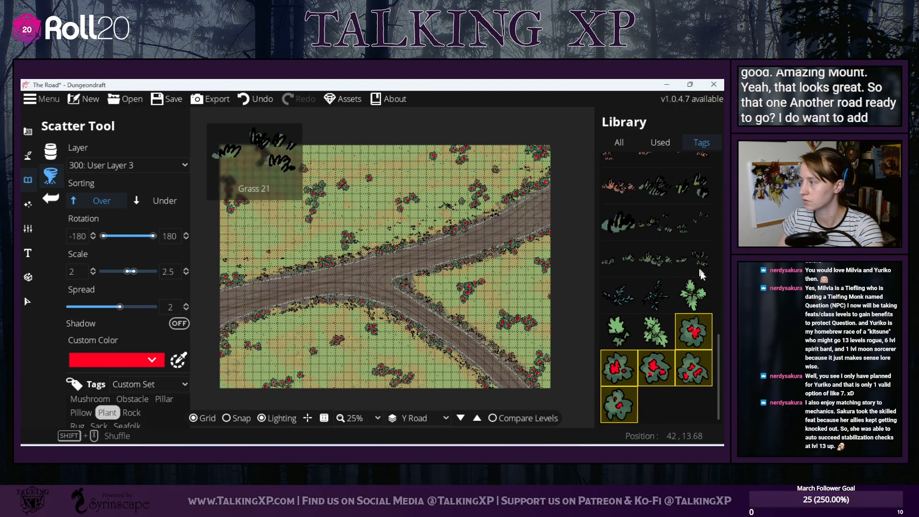
pyautogui.keyDown('shift'); pyautogui.click(693, 261); pyautogui.keyUp('shift')
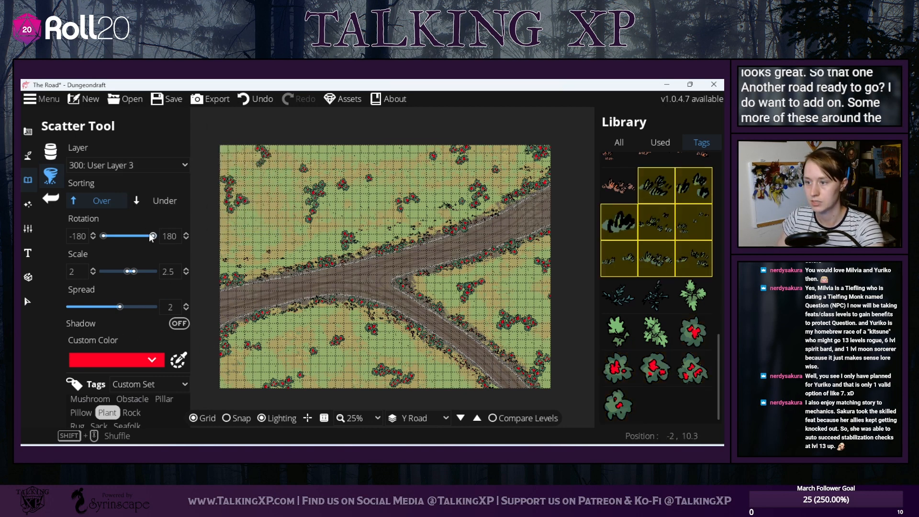
pyautogui.click(170, 236)
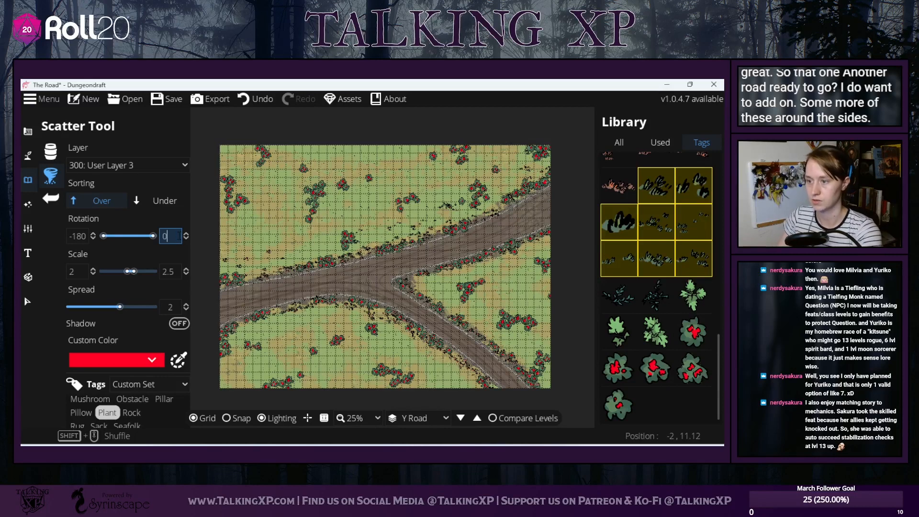
pyautogui.click(78, 235)
pyautogui.write('0')
pyautogui.click(126, 166)
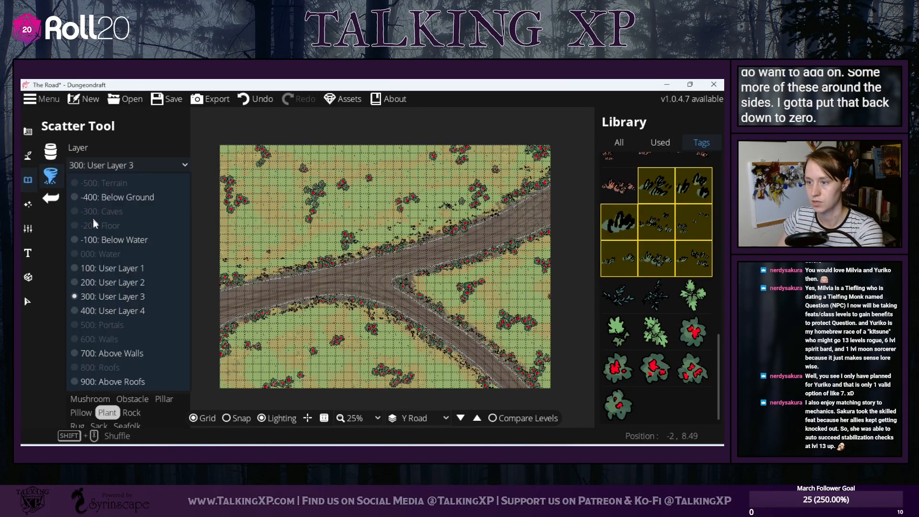
pyautogui.click(113, 268)
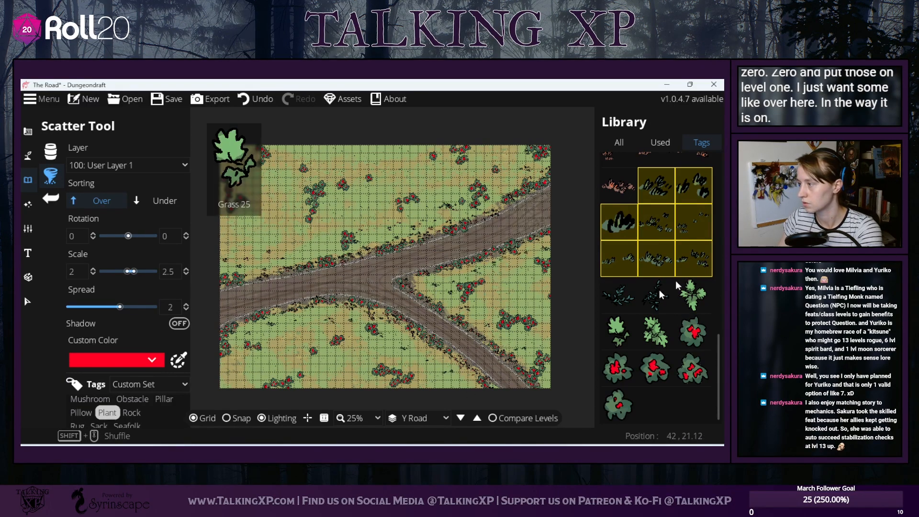
# - Set the Scatter Tool to the eight reddish grass assets on layer 200: User Layer 2
pyautogui.scroll(2, 702, 247)
pyautogui.click(696, 202)
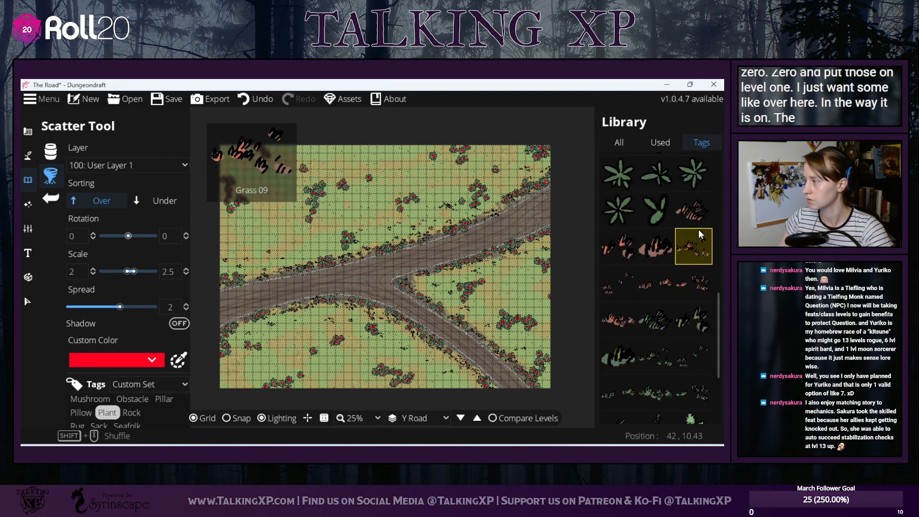
pyautogui.keyDown('shift'); pyautogui.click(622, 322); pyautogui.keyUp('shift')
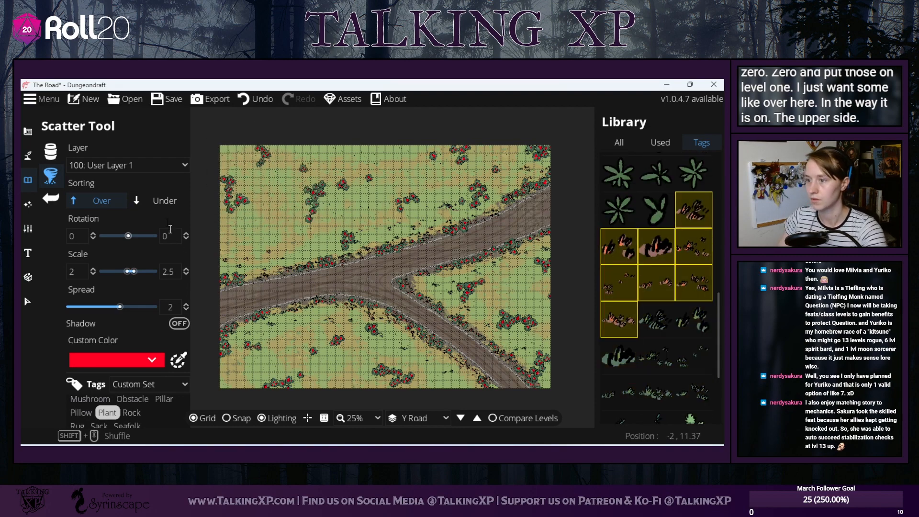
pyautogui.click(141, 169)
pyautogui.click(117, 283)
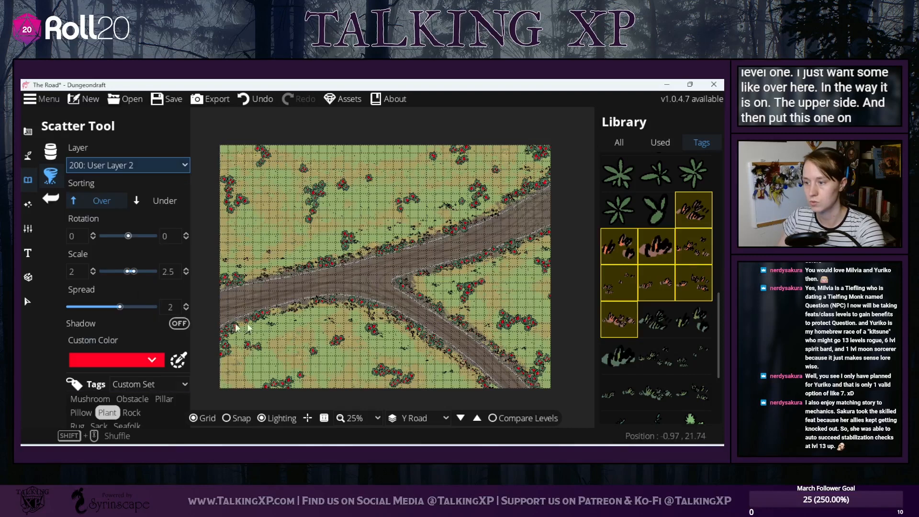
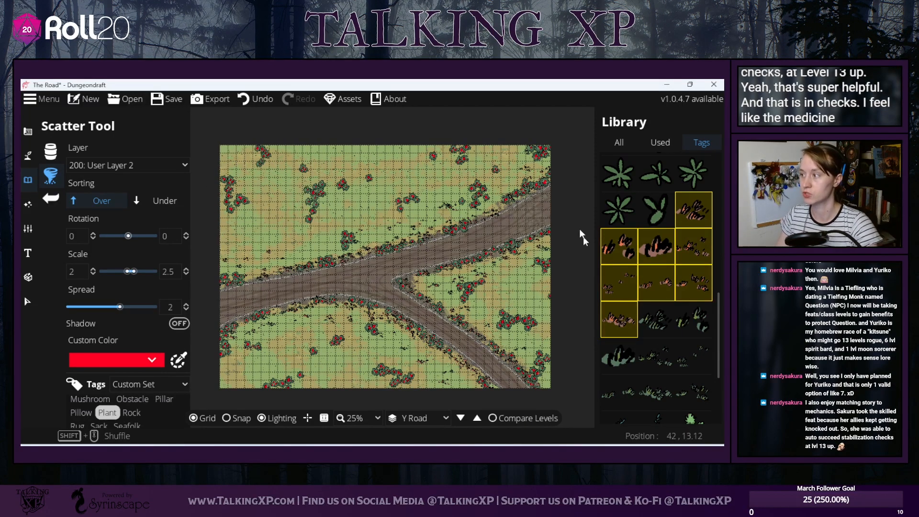
# - Look over the T Road, Y Road and Wide levels to compare their vegetation
pyautogui.click(423, 423)
pyautogui.click(424, 298)
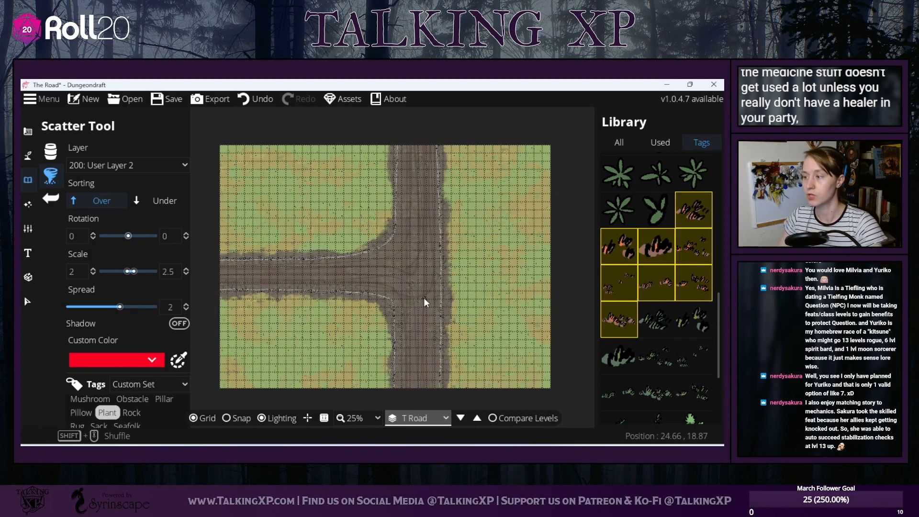
pyautogui.click(419, 422)
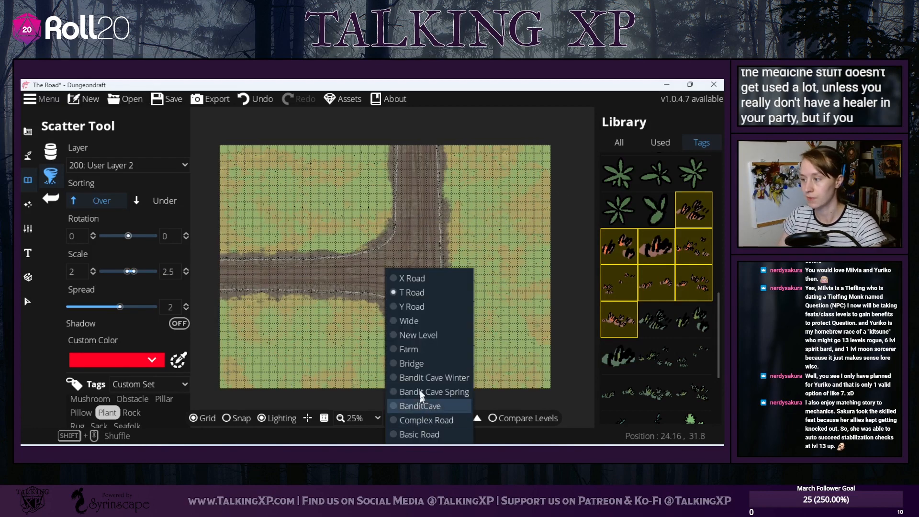
pyautogui.click(420, 308)
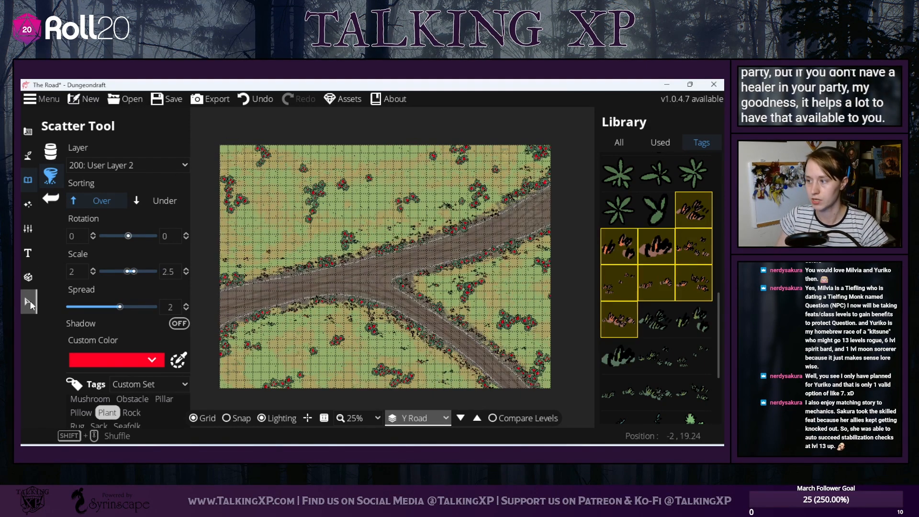
pyautogui.click(411, 421)
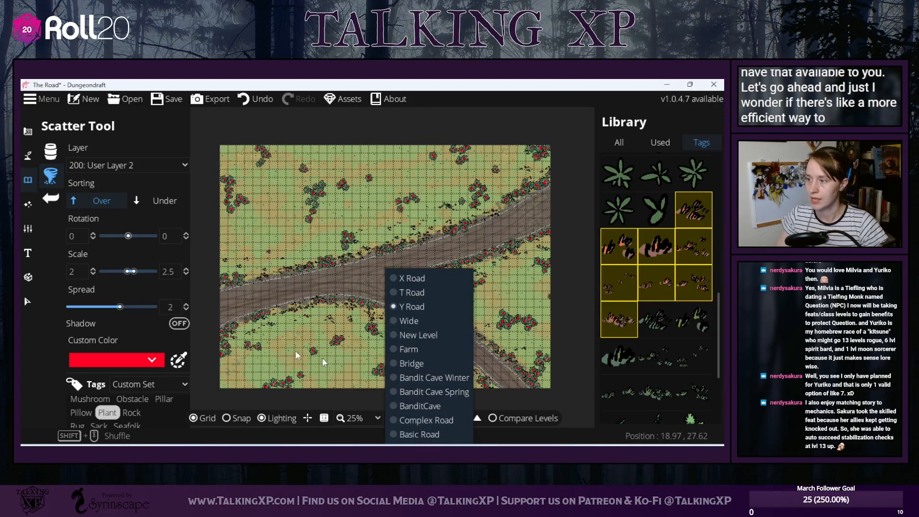
pyautogui.click(409, 320)
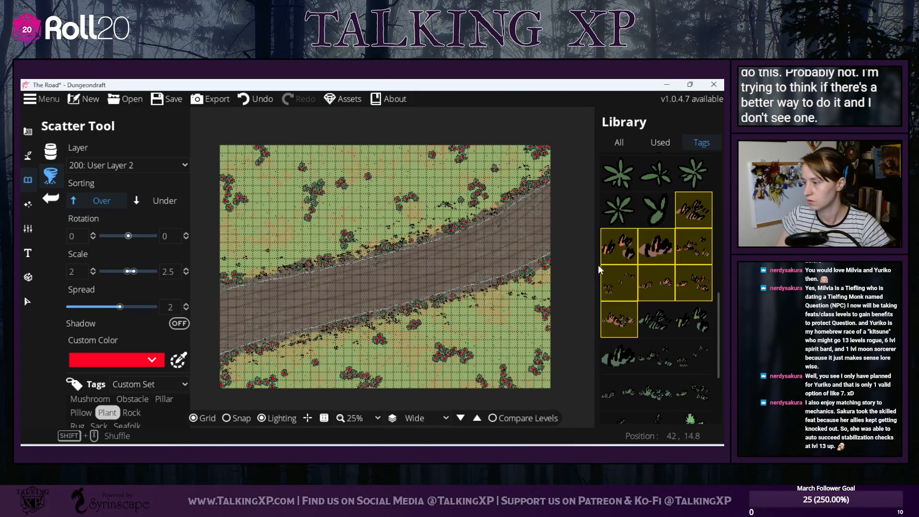
# - Switch the Scatter Tool back to the eight dark green grass assets on layer 100: User Layer 1
pyautogui.click(656, 319)
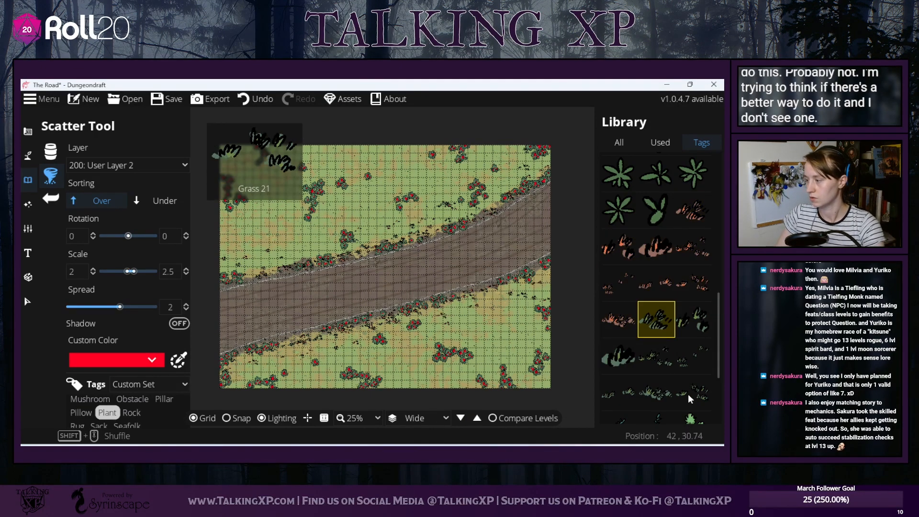
pyautogui.keyDown('shift'); pyautogui.click(689, 394); pyautogui.keyUp('shift')
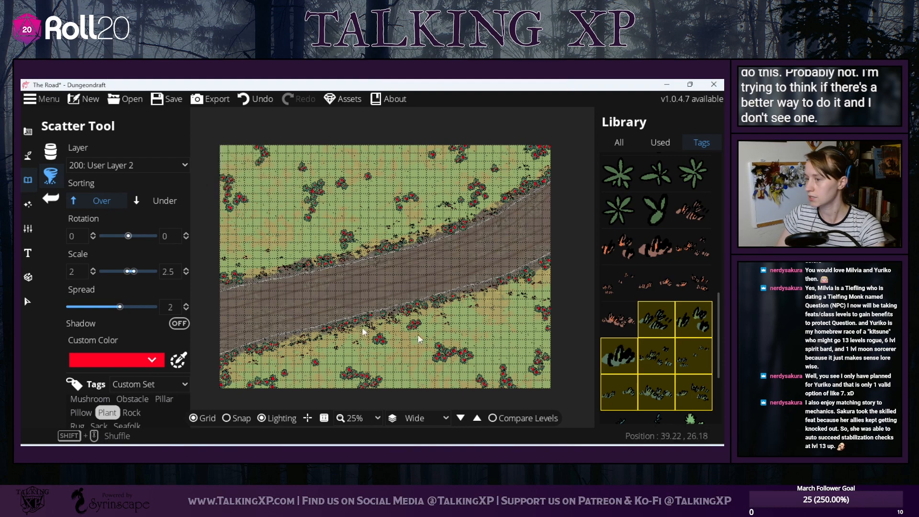
pyautogui.click(129, 169)
pyautogui.click(125, 270)
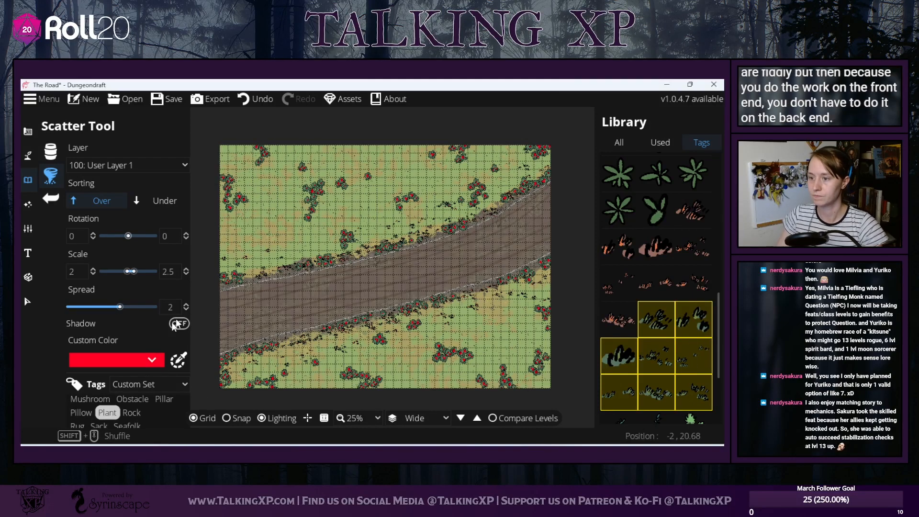
# - Switch from the Wide level to the Y Road level
pyautogui.click(417, 419)
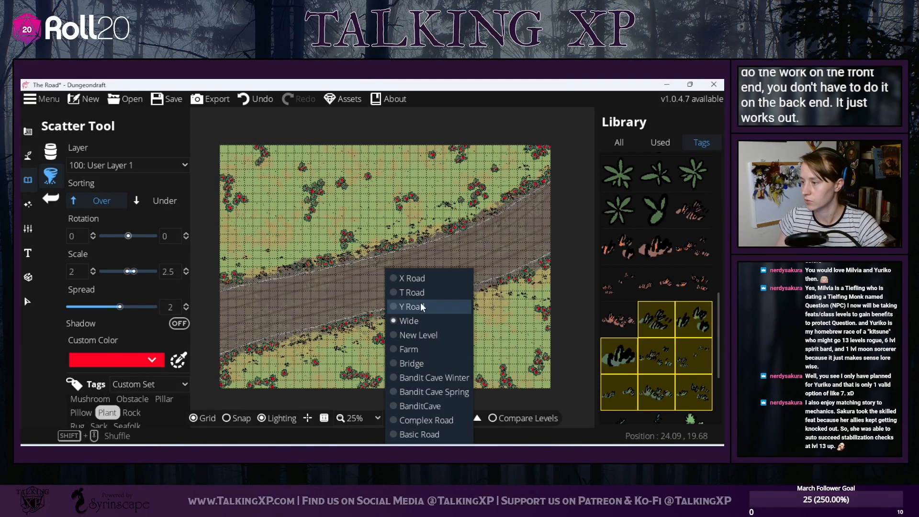
pyautogui.click(413, 292)
pyautogui.scroll(-2, 417, 413)
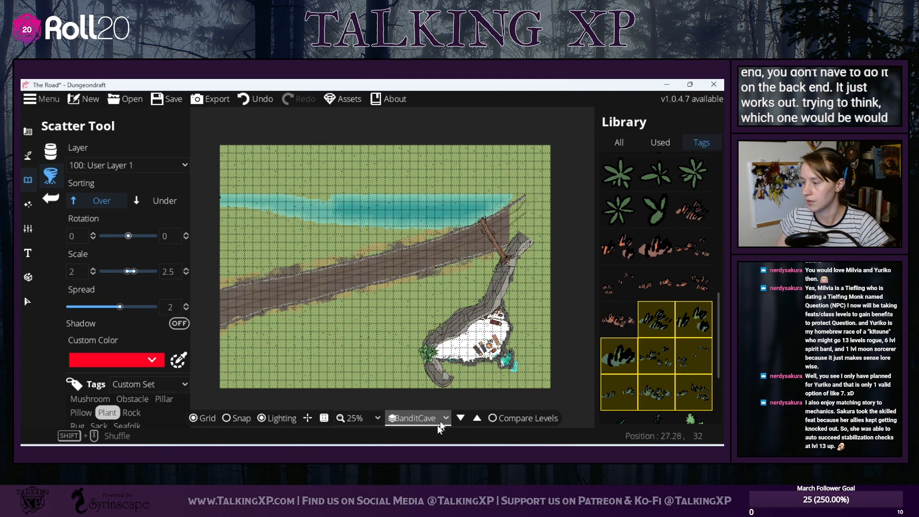
pyautogui.click(417, 417)
pyautogui.click(423, 305)
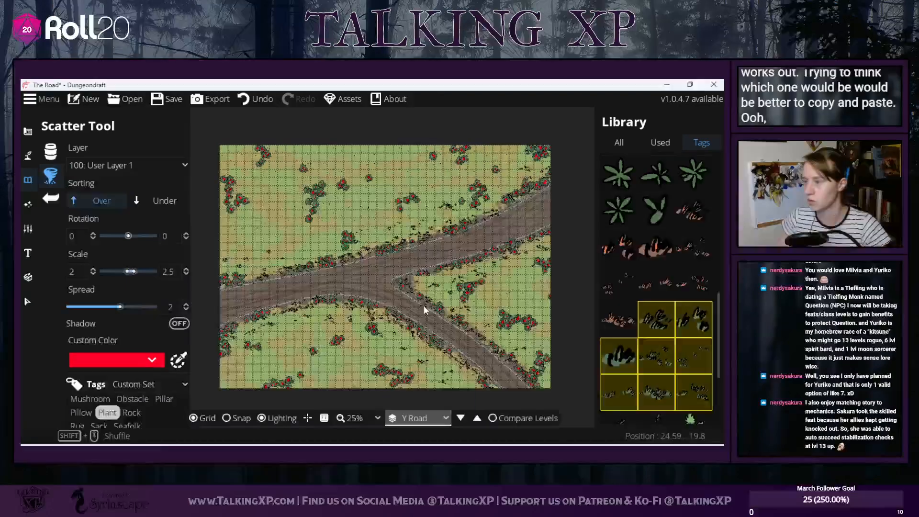
# - Select all the vegetation on the Y Road level, copy it, and open the T Road level
pyautogui.click(29, 303)
pyautogui.moveTo(206, 134); pyautogui.dragTo(642, 418)
pyautogui.moveTo(524, 368); pyautogui.dragTo(523, 369)
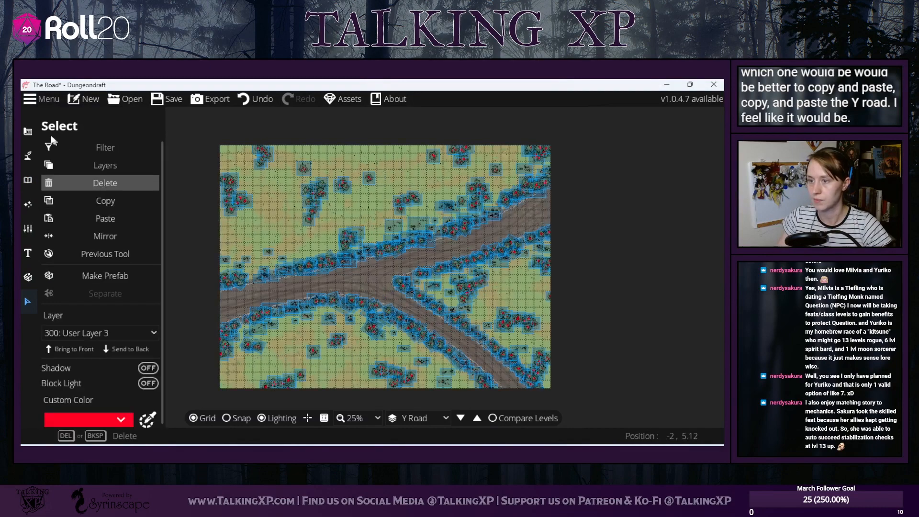
pyautogui.click(108, 166)
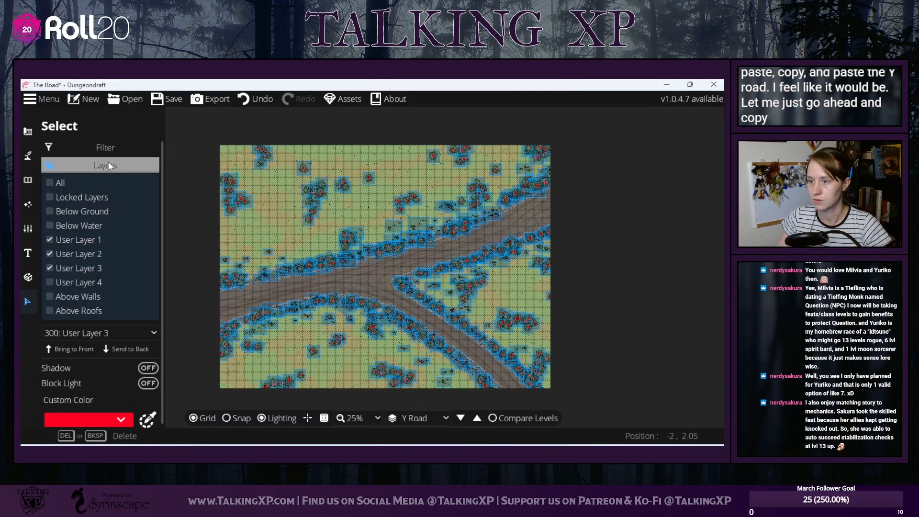
pyautogui.click(258, 142)
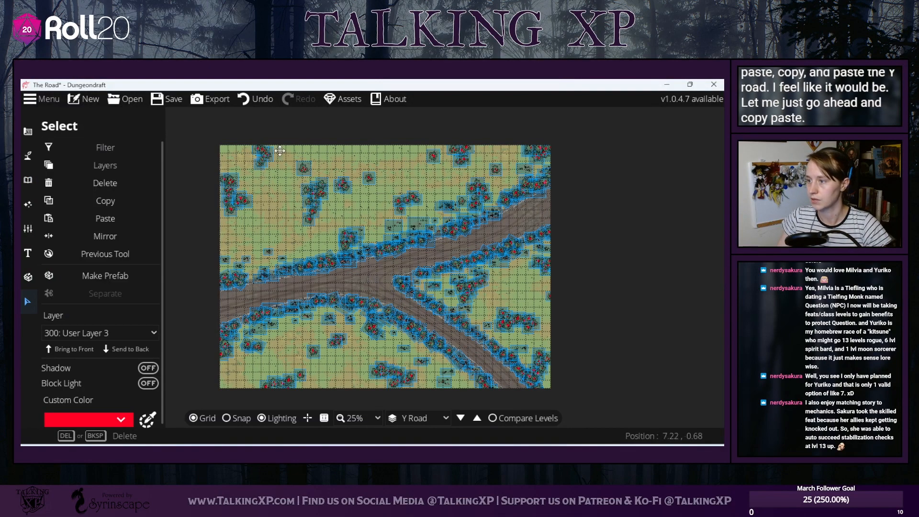
pyautogui.click(103, 203)
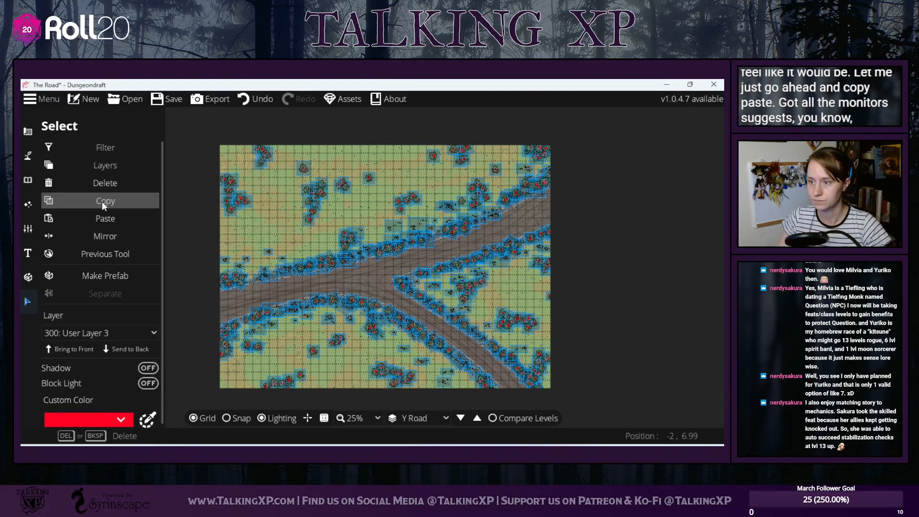
pyautogui.click(398, 416)
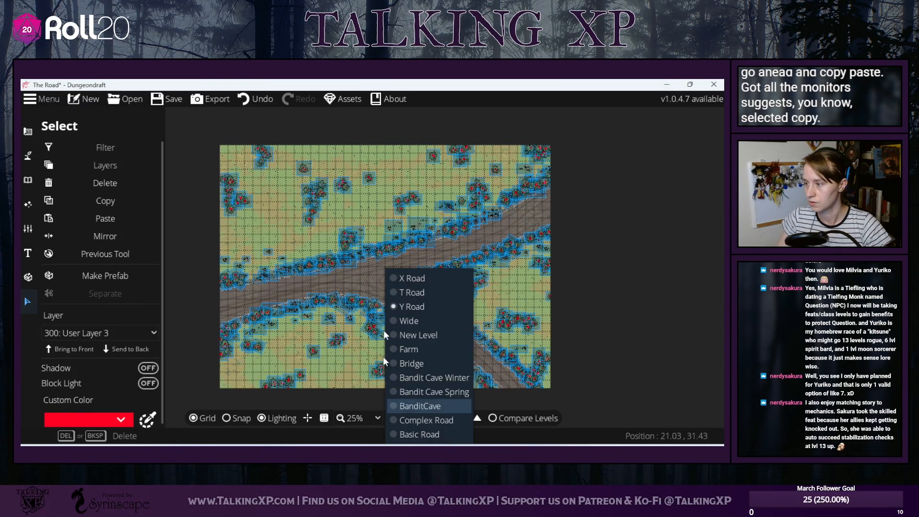
pyautogui.click(395, 291)
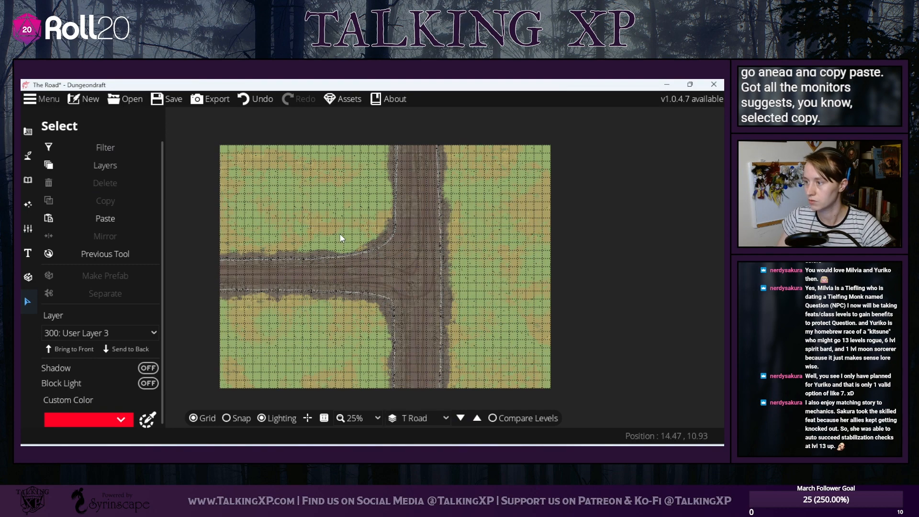
# - Paste the Y Road vegetation onto the T Road level and angle its northwest strip along the west road's north edge
pyautogui.click(111, 217)
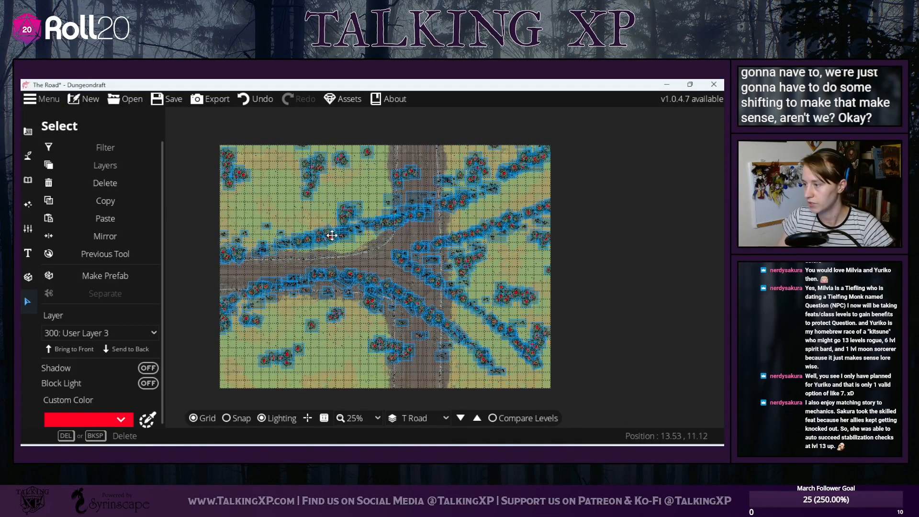
pyautogui.click(707, 298)
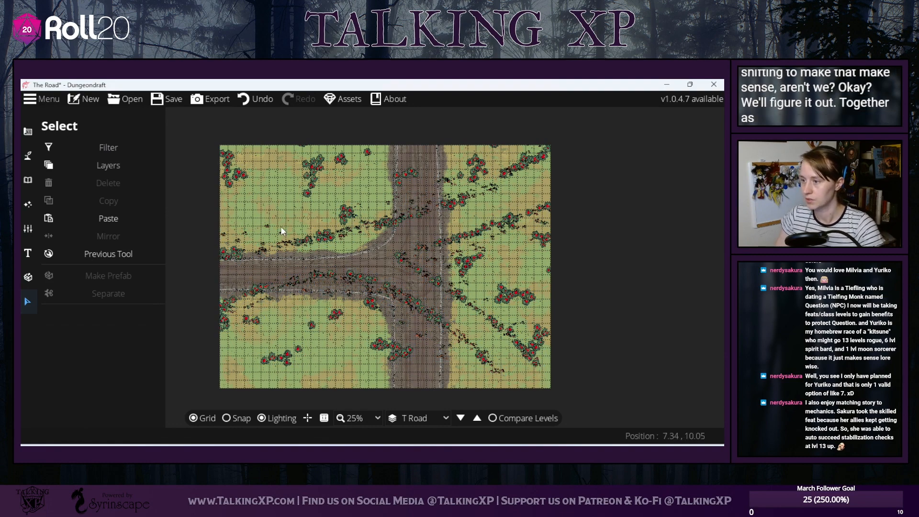
pyautogui.moveTo(243, 209); pyautogui.dragTo(422, 259)
pyautogui.scroll(2, 371, 243)
pyautogui.moveTo(399, 220); pyautogui.dragTo(395, 235)
pyautogui.moveTo(508, 231); pyautogui.dragTo(511, 242)
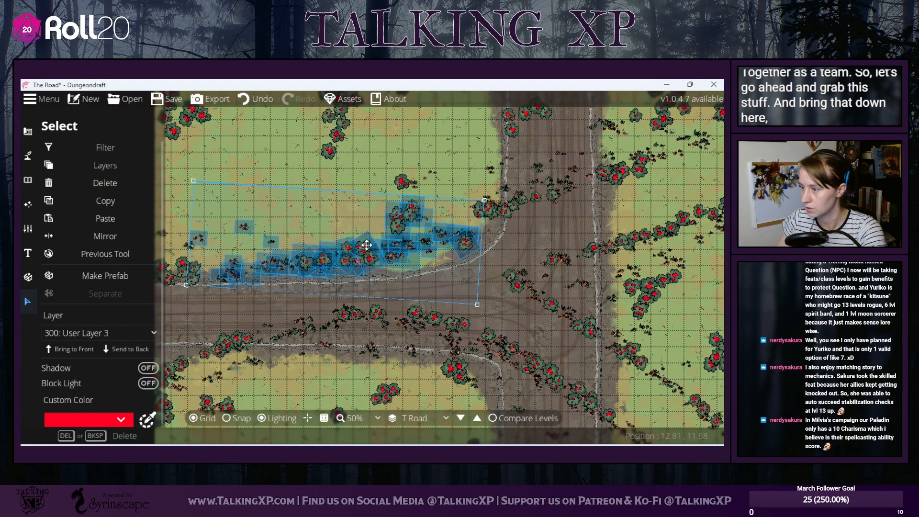
pyautogui.moveTo(365, 245); pyautogui.dragTo(366, 247)
pyautogui.click(430, 152)
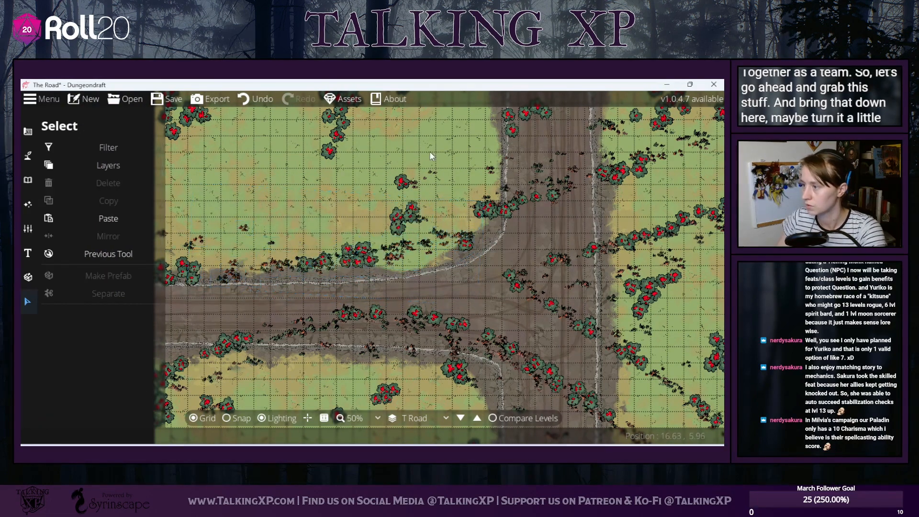
# - Shift the bush and grass clumps along the west road's north edge down towards the road and into the bend
pyautogui.moveTo(362, 170); pyautogui.dragTo(397, 264)
pyautogui.moveTo(267, 207); pyautogui.dragTo(330, 267)
pyautogui.click(303, 207)
pyautogui.moveTo(443, 169); pyautogui.dragTo(491, 259)
pyautogui.moveTo(477, 226); pyautogui.dragTo(480, 236)
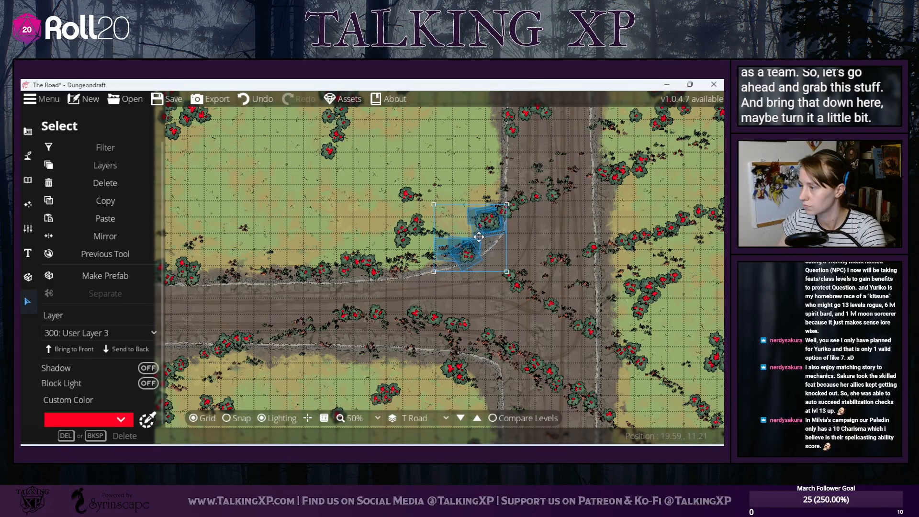
pyautogui.click(453, 158)
# - Try to rotate the vegetation crossing the north road against its west edge, and undo the placement
pyautogui.moveTo(445, 158); pyautogui.dragTo(416, 256)
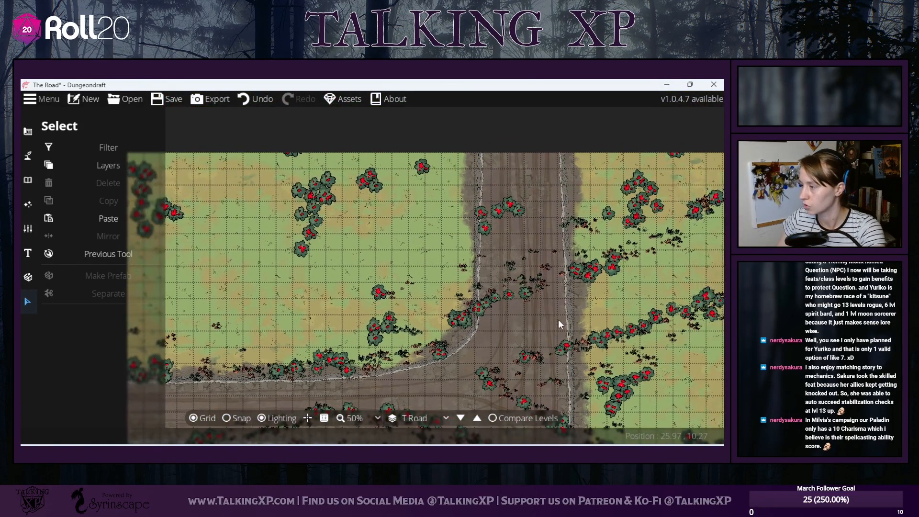
pyautogui.moveTo(559, 334); pyautogui.dragTo(422, 322)
pyautogui.moveTo(501, 291); pyautogui.dragTo(459, 252)
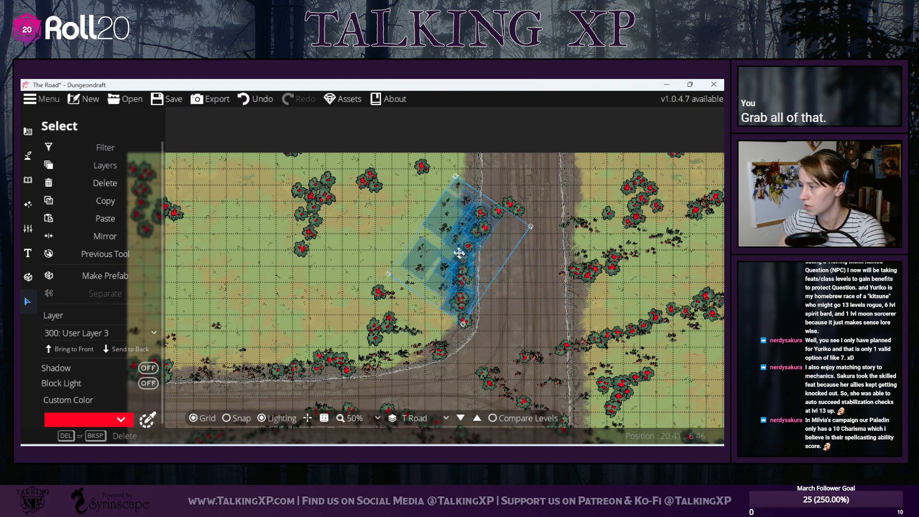
pyautogui.click(379, 229)
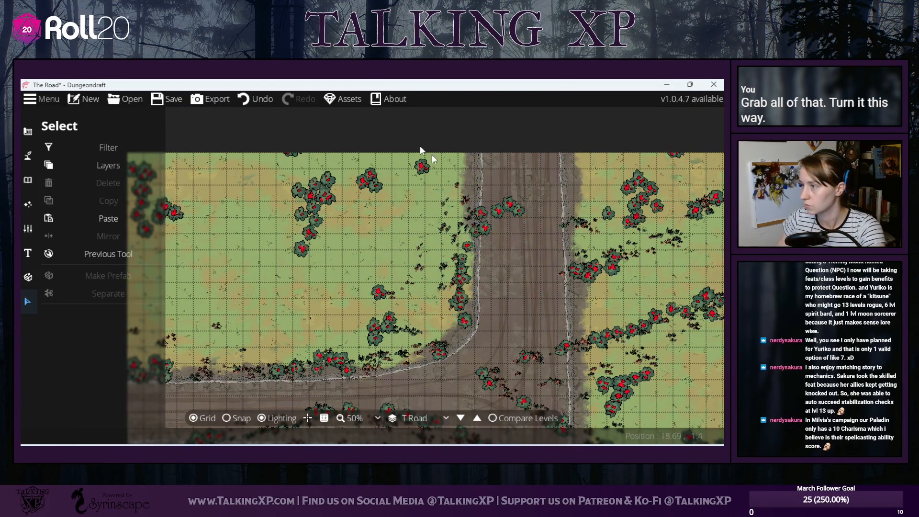
pyautogui.click(246, 102)
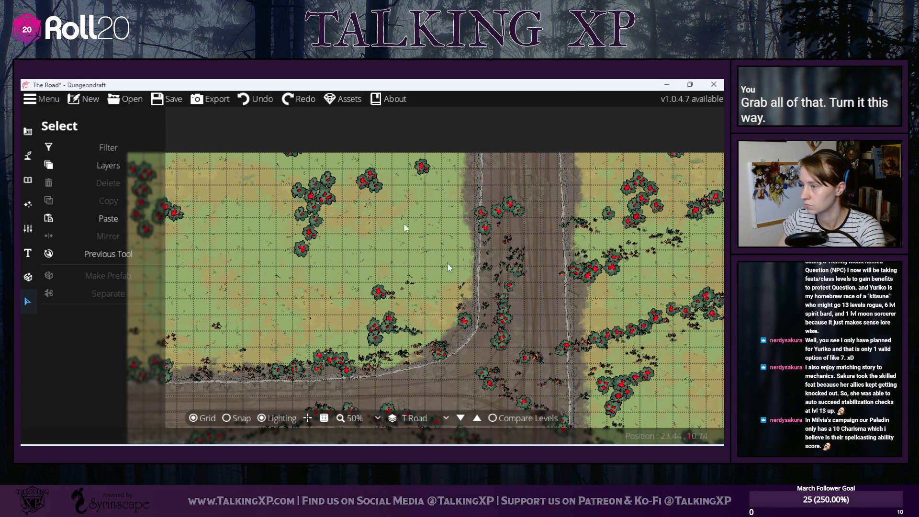
pyautogui.hotkey('ctrl', 'y')
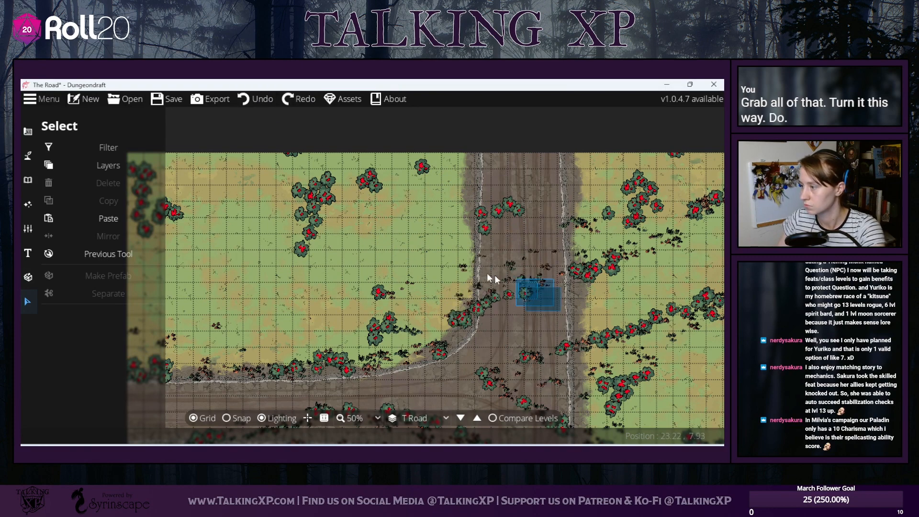
# - Align the vegetation crossing the north road with its west edge and move the bush cluster on the road into the northwest field
pyautogui.moveTo(487, 273); pyautogui.dragTo(464, 274)
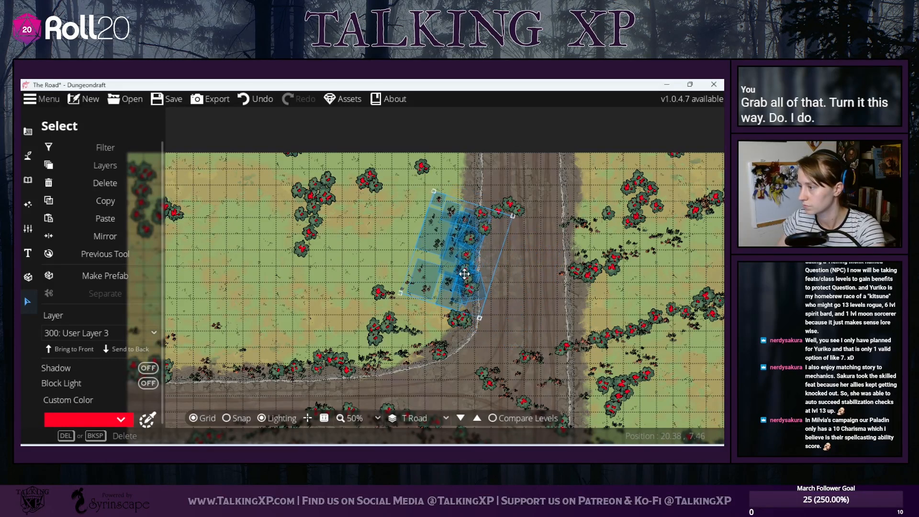
pyautogui.click(394, 224)
pyautogui.moveTo(470, 164); pyautogui.dragTo(544, 234)
pyautogui.moveTo(513, 211); pyautogui.dragTo(245, 275)
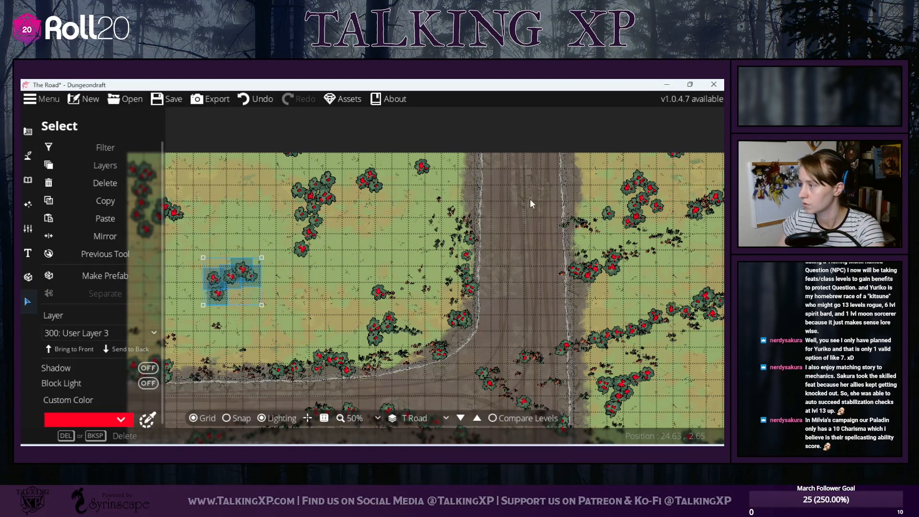
# - Try to rotate the vegetation at the west end of the west road's south edge, and undo the rotation
pyautogui.moveTo(530, 199); pyautogui.dragTo(441, 172)
pyautogui.moveTo(422, 280); pyautogui.dragTo(549, 98)
pyautogui.moveTo(298, 380); pyautogui.dragTo(353, 329)
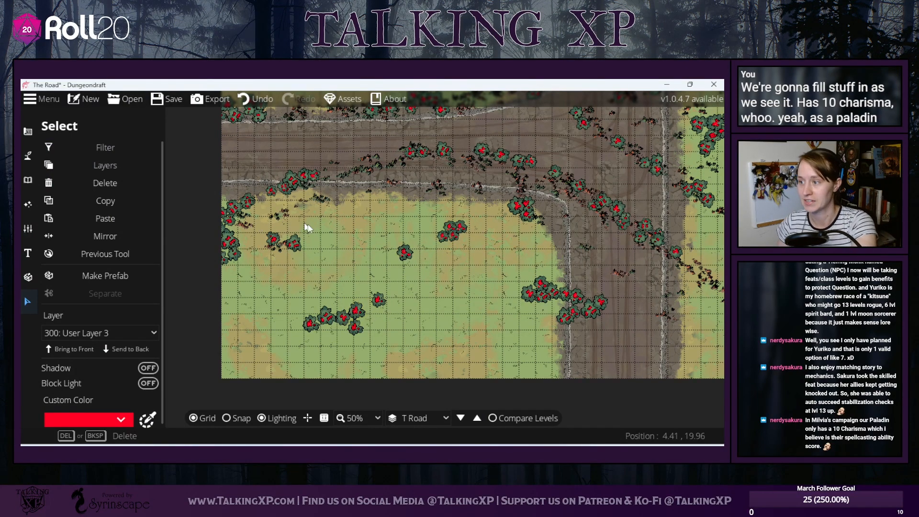
pyautogui.moveTo(203, 180); pyautogui.dragTo(352, 274)
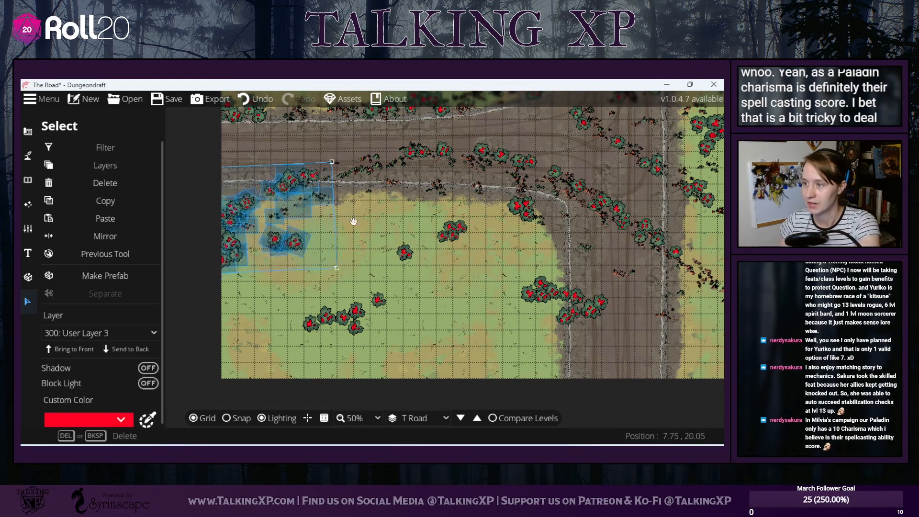
pyautogui.click(259, 98)
pyautogui.click(349, 240)
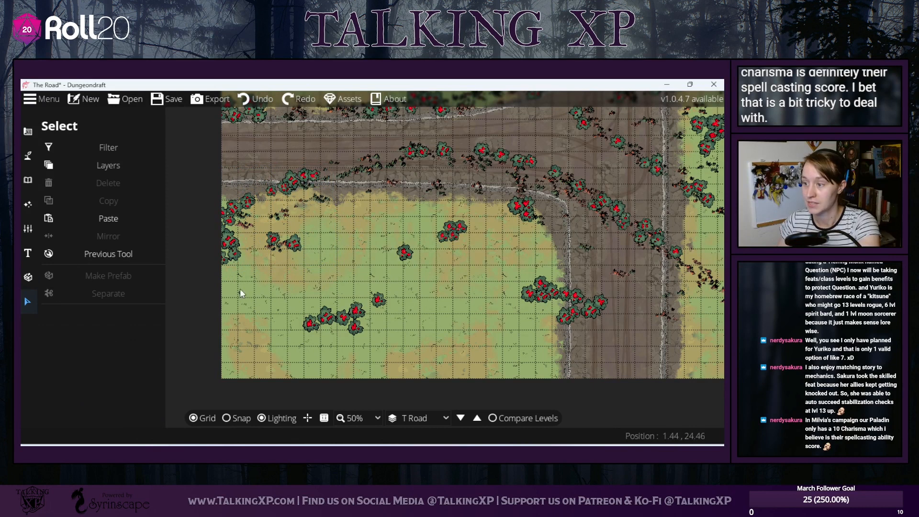
# - Move the bushes and grass at the map's west border up against the west road's south edge
pyautogui.moveTo(241, 290); pyautogui.dragTo(212, 177)
pyautogui.click(269, 318)
pyautogui.moveTo(271, 304); pyautogui.dragTo(211, 174)
pyautogui.moveTo(236, 205); pyautogui.dragTo(240, 191)
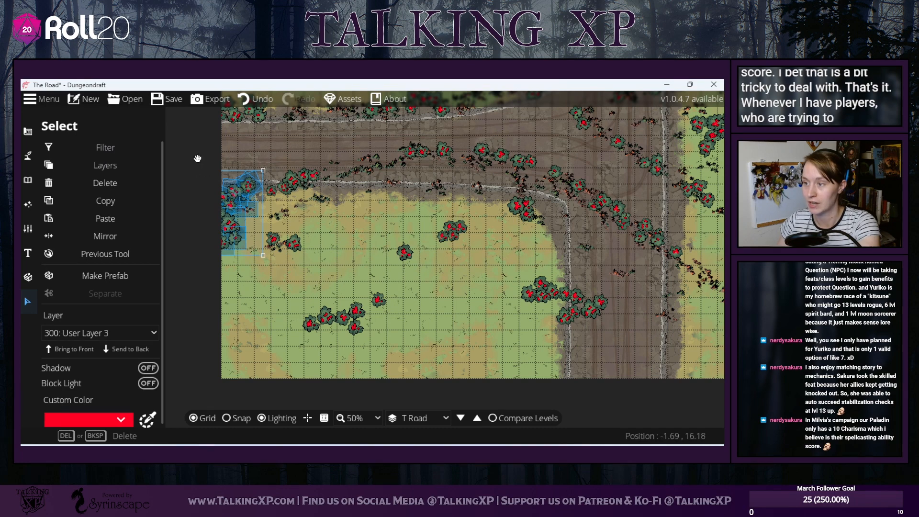
pyautogui.click(301, 132)
pyautogui.click(249, 189)
pyautogui.click(265, 204)
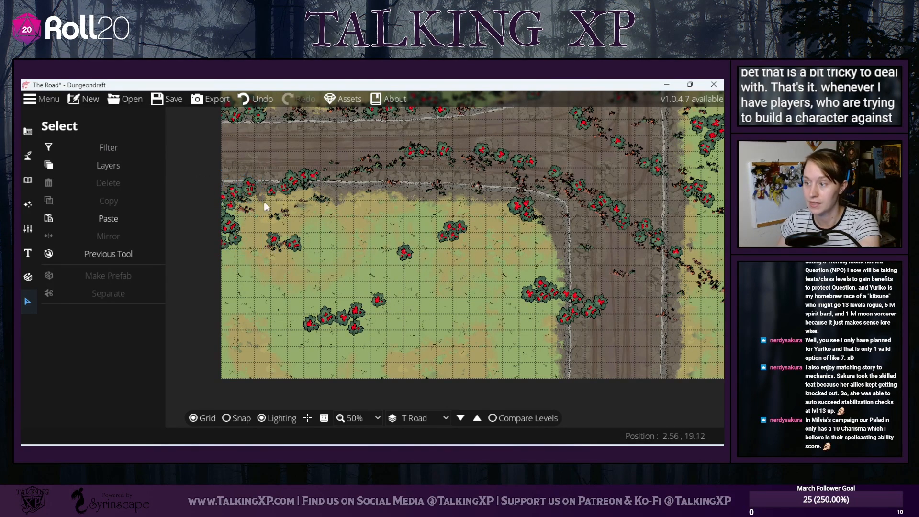
pyautogui.click(250, 194)
pyautogui.click(250, 192)
pyautogui.click(249, 185)
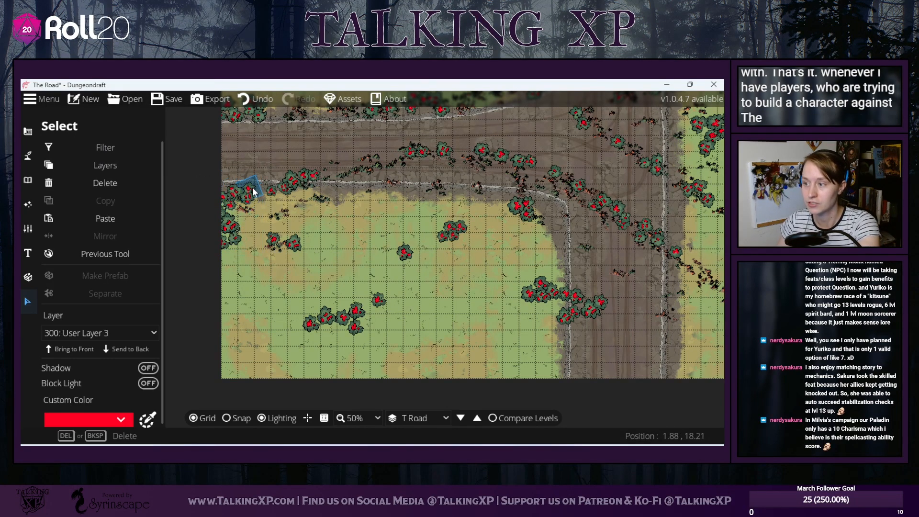
pyautogui.click(249, 189)
# - Shift the neighbouring bush strip off the west road onto its south edge and fill the gap beside the border bushes
pyautogui.moveTo(255, 144); pyautogui.dragTo(346, 230)
pyautogui.moveTo(305, 187)
pyautogui.mouseDown()
pyautogui.moveTo(297, 197)
pyautogui.moveTo(306, 201)
pyautogui.mouseUp()
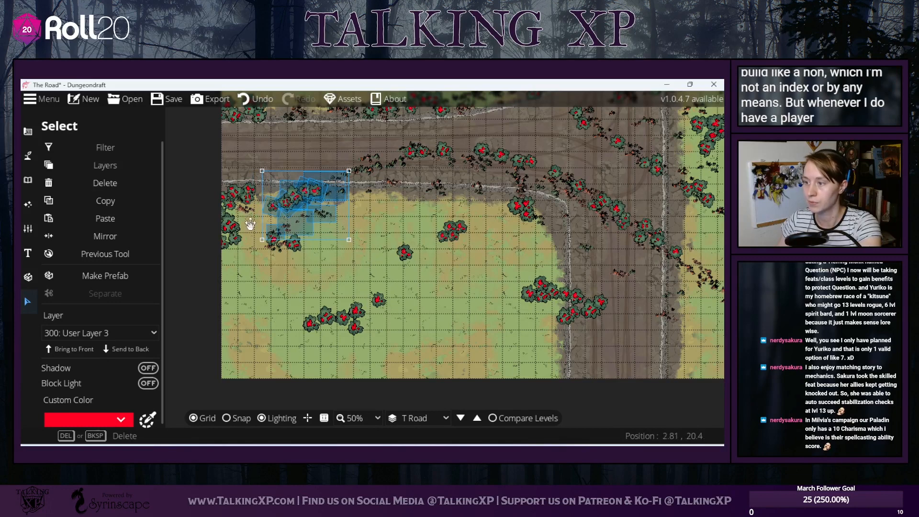
pyautogui.click(280, 239)
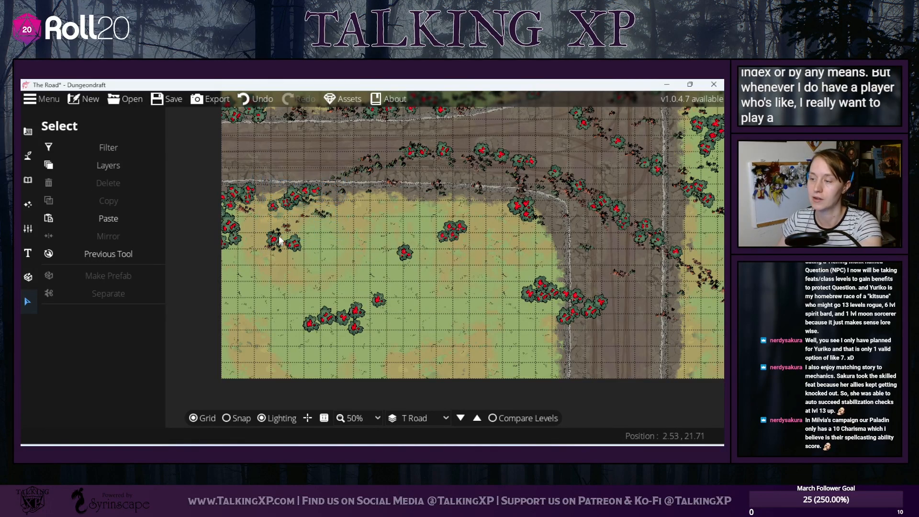
pyautogui.moveTo(298, 214); pyautogui.dragTo(277, 194)
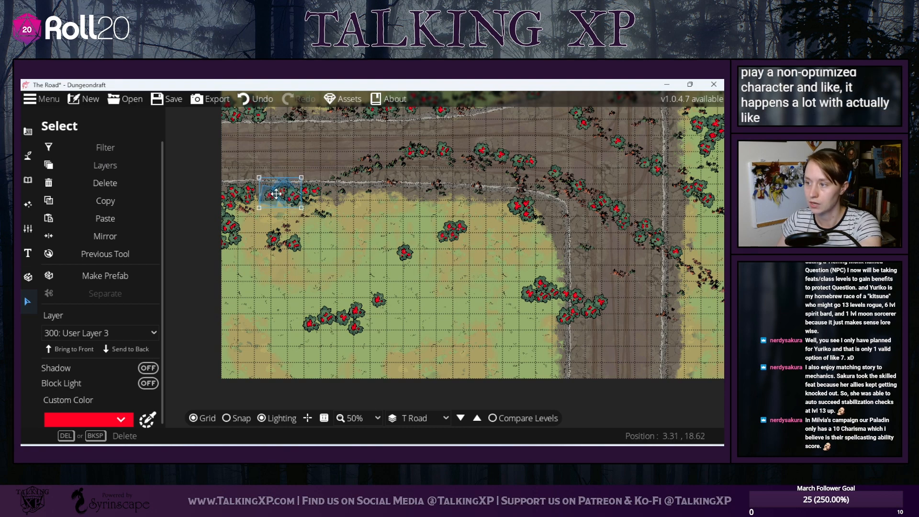
pyautogui.click(382, 237)
# - Move the middle stretch of vegetation down to the west road's south edge and fill the gap with a grass clump
pyautogui.moveTo(373, 249); pyautogui.dragTo(308, 322)
pyautogui.moveTo(266, 215); pyautogui.dragTo(390, 260)
pyautogui.moveTo(358, 229); pyautogui.dragTo(356, 271)
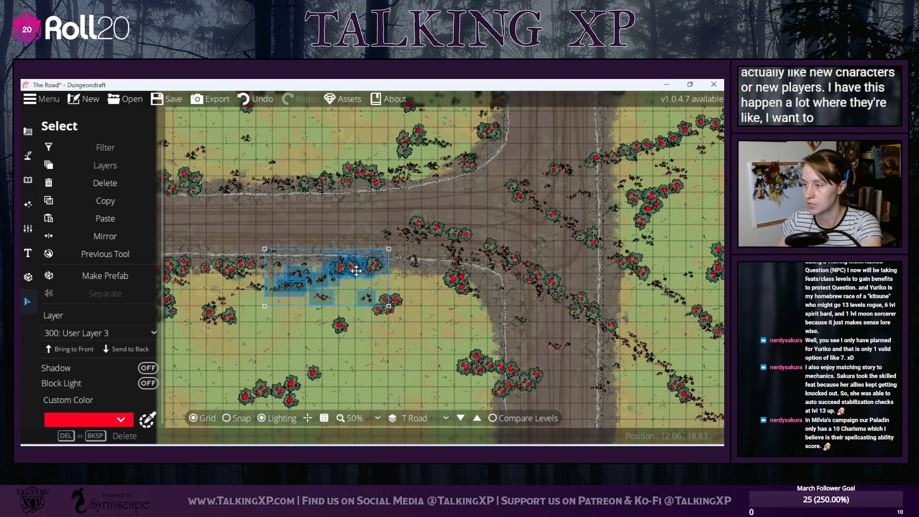
pyautogui.click(175, 229)
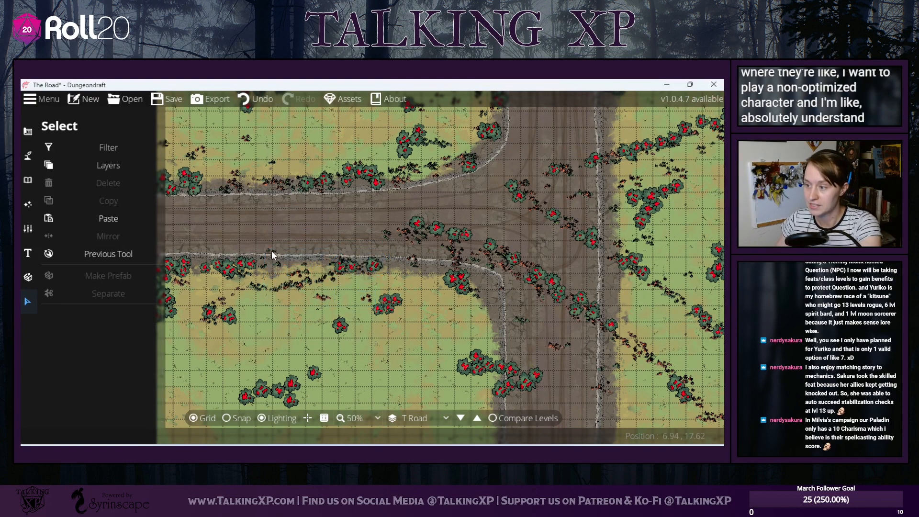
pyautogui.click(294, 275)
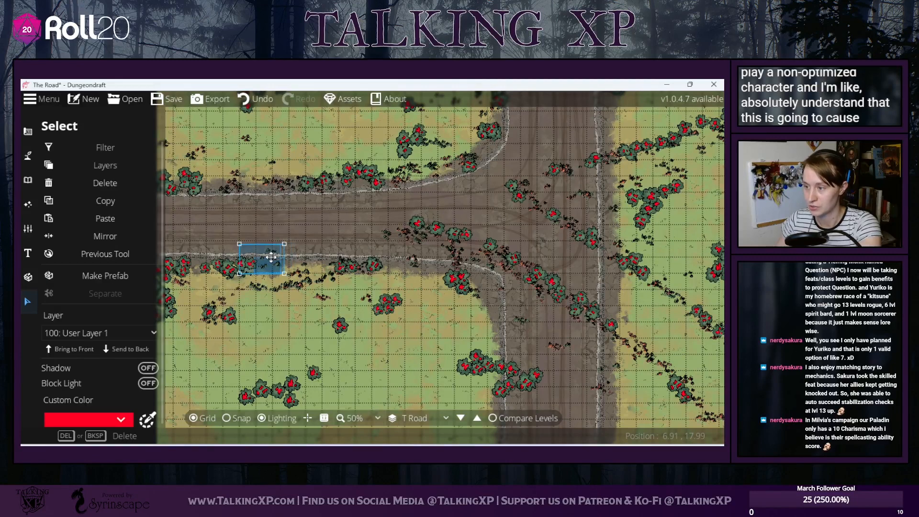
pyautogui.click(392, 295)
# - Move one bush clump into the southwest field and angle the remaining vegetation before the junction along the west road's south edge
pyautogui.moveTo(375, 205); pyautogui.dragTo(473, 268)
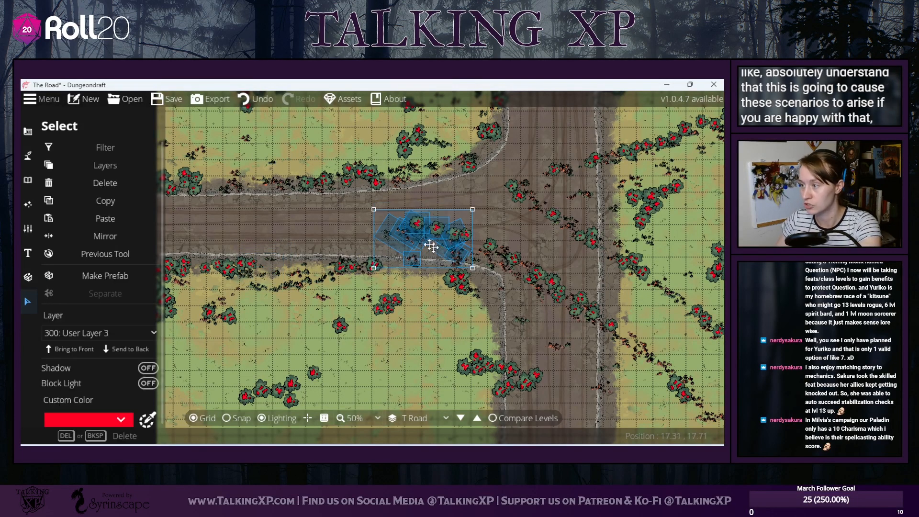
pyautogui.moveTo(418, 236)
pyautogui.mouseDown()
pyautogui.moveTo(418, 277)
pyautogui.moveTo(407, 231)
pyautogui.mouseUp()
pyautogui.click(425, 306)
pyautogui.moveTo(425, 272); pyautogui.dragTo(409, 357)
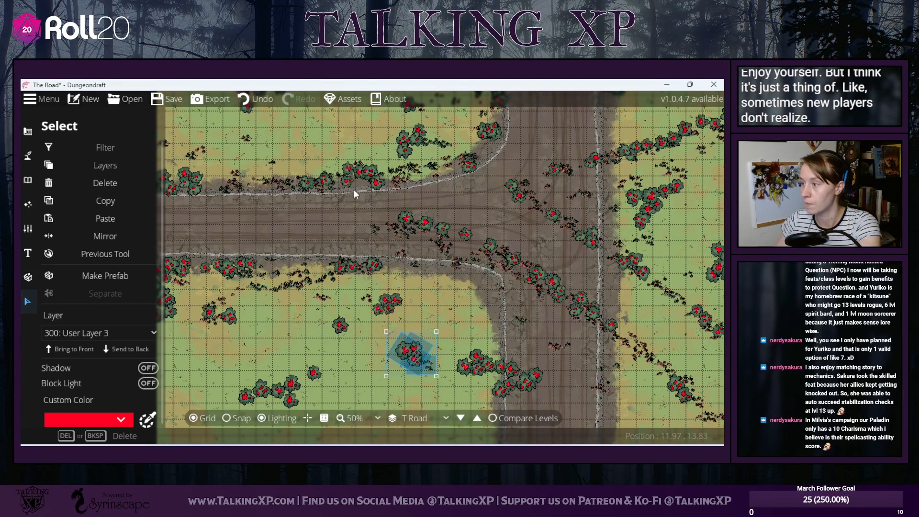
pyautogui.moveTo(354, 194); pyautogui.dragTo(471, 269)
pyautogui.moveTo(435, 240); pyautogui.dragTo(445, 282)
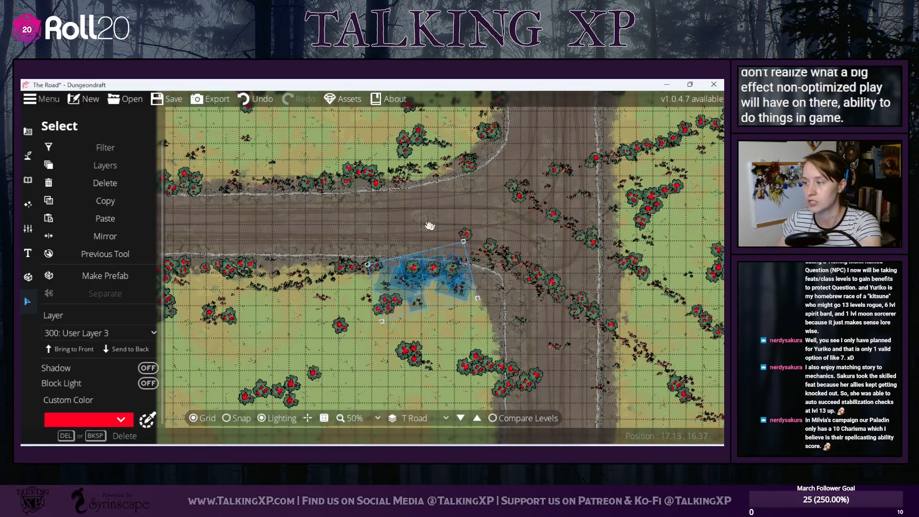
pyautogui.click(424, 206)
# - Move the next bushes and grass to the junction's southwest corner and rotate a grass clump to follow the bend
pyautogui.moveTo(455, 208); pyautogui.dragTo(508, 268)
pyautogui.moveTo(483, 262); pyautogui.dragTo(480, 297)
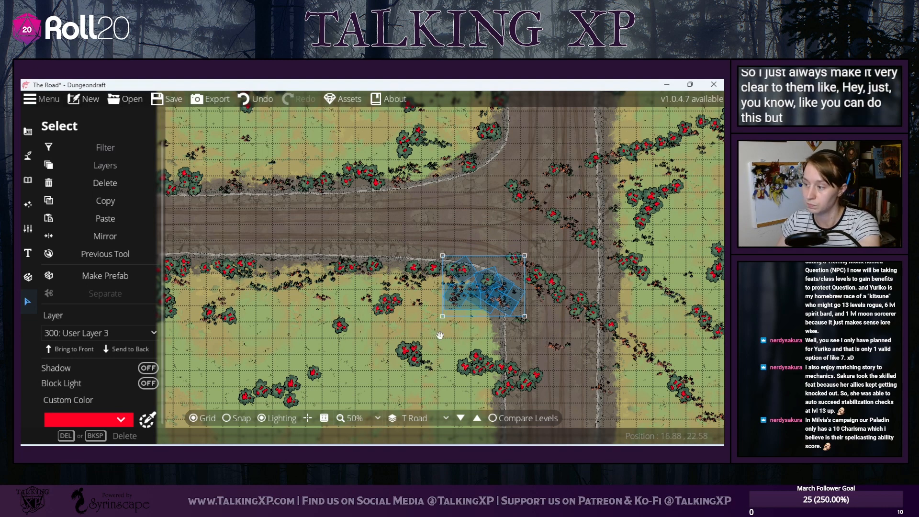
pyautogui.click(550, 359)
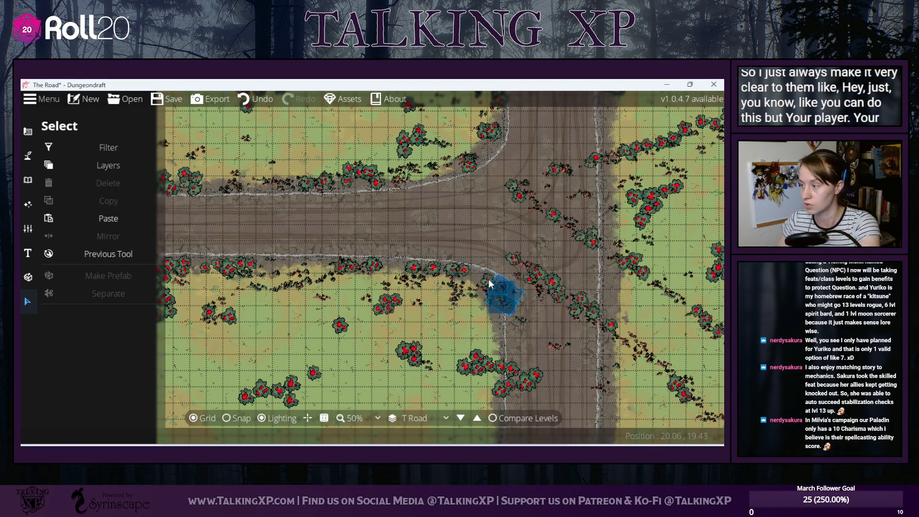
pyautogui.moveTo(490, 284); pyautogui.dragTo(458, 291)
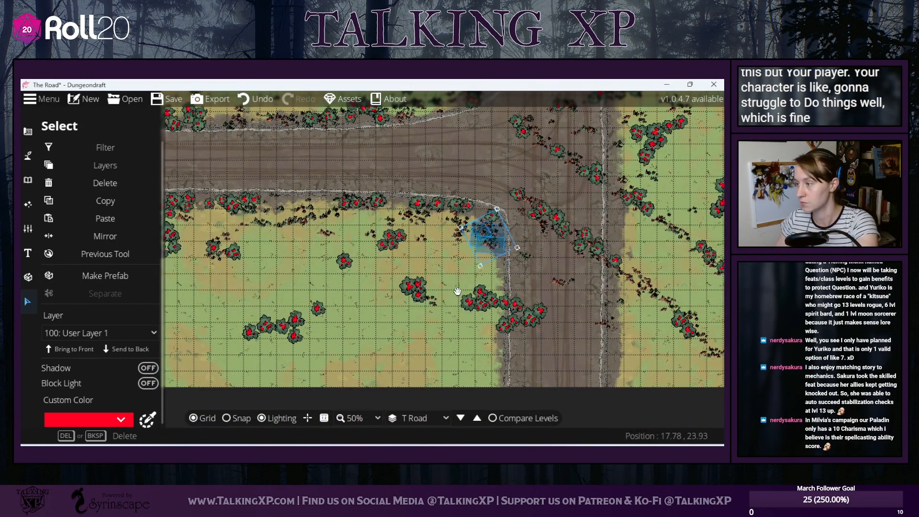
pyautogui.click(469, 373)
# - Move the bush cluster at the south road's west edge into the southwest field
pyautogui.moveTo(548, 337); pyautogui.dragTo(441, 272)
pyautogui.moveTo(487, 310); pyautogui.dragTo(373, 357)
pyautogui.click(555, 309)
# - Rotate and move the vegetation crossing the south road so it lines the road's west edge down to the map border
pyautogui.moveTo(506, 163); pyautogui.dragTo(583, 306)
pyautogui.moveTo(587, 344); pyautogui.dragTo(507, 168)
pyautogui.moveTo(542, 222); pyautogui.dragTo(531, 345)
pyautogui.moveTo(490, 292); pyautogui.dragTo(487, 293)
pyautogui.moveTo(547, 209); pyautogui.dragTo(653, 314)
pyautogui.moveTo(603, 254); pyautogui.dragTo(488, 359)
pyautogui.click(557, 326)
# - Place a grass clump and a rotated strip of bushes and grass along the south road's east edge
pyautogui.moveTo(557, 326); pyautogui.dragTo(390, 343)
pyautogui.moveTo(426, 274); pyautogui.dragTo(455, 365)
pyautogui.moveTo(373, 344); pyautogui.dragTo(374, 344)
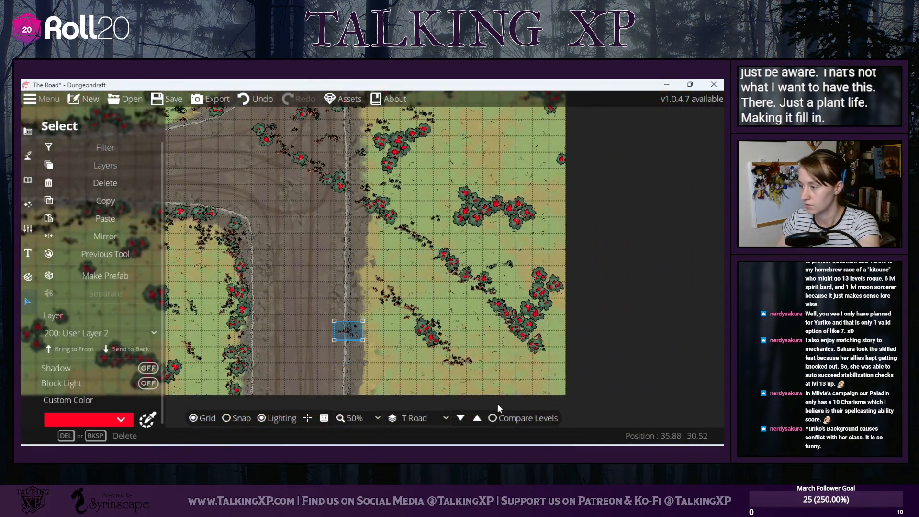
pyautogui.moveTo(498, 404); pyautogui.dragTo(298, 288)
pyautogui.moveTo(330, 256); pyautogui.dragTo(453, 338)
pyautogui.moveTo(376, 315); pyautogui.dragTo(367, 329)
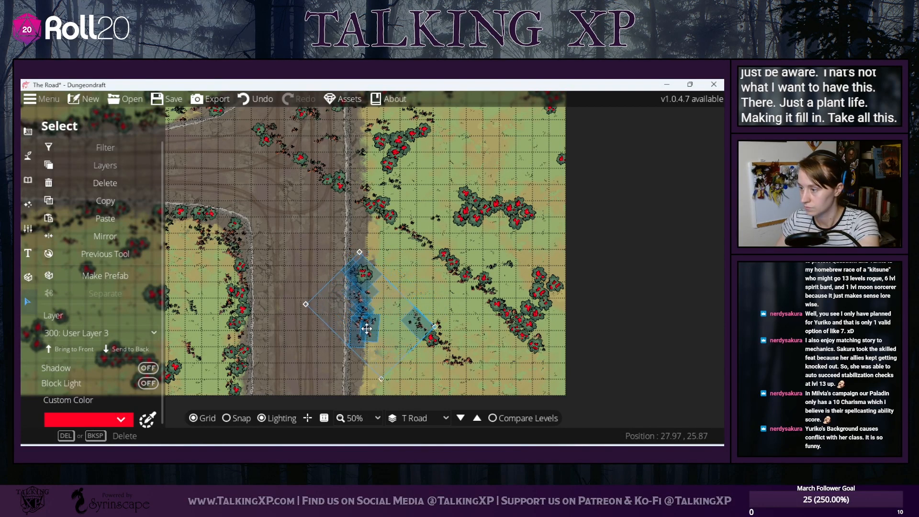
# - Move the remaining bush and grass patches in the southeast field towards the lower end of the south road's east edge
pyautogui.moveTo(513, 381); pyautogui.dragTo(406, 311)
pyautogui.moveTo(441, 339); pyautogui.dragTo(391, 364)
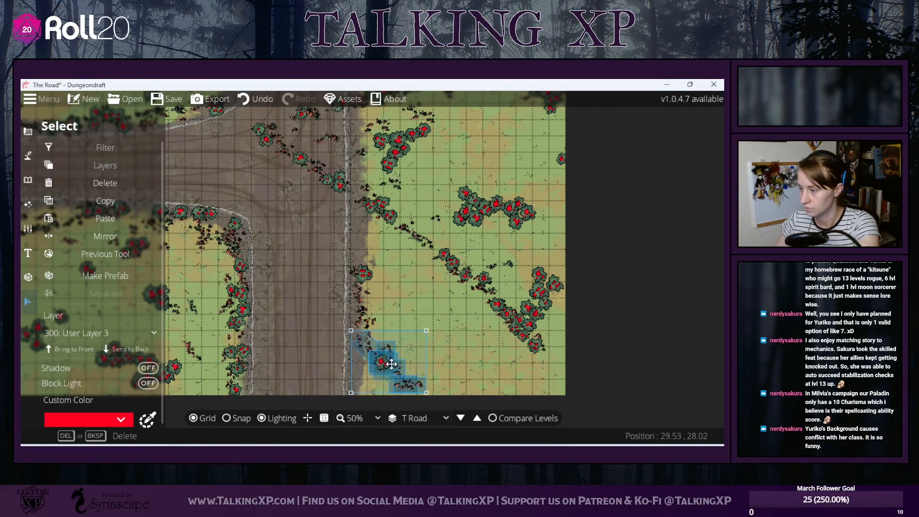
pyautogui.moveTo(464, 348); pyautogui.dragTo(359, 338)
pyautogui.moveTo(455, 366); pyautogui.dragTo(437, 404)
pyautogui.moveTo(388, 367); pyautogui.dragTo(362, 362)
# - Select the vegetation beside the north road's east side and rotate and place it along the road edge
pyautogui.moveTo(420, 267); pyautogui.dragTo(455, 432)
pyautogui.moveTo(489, 211); pyautogui.dragTo(541, 315)
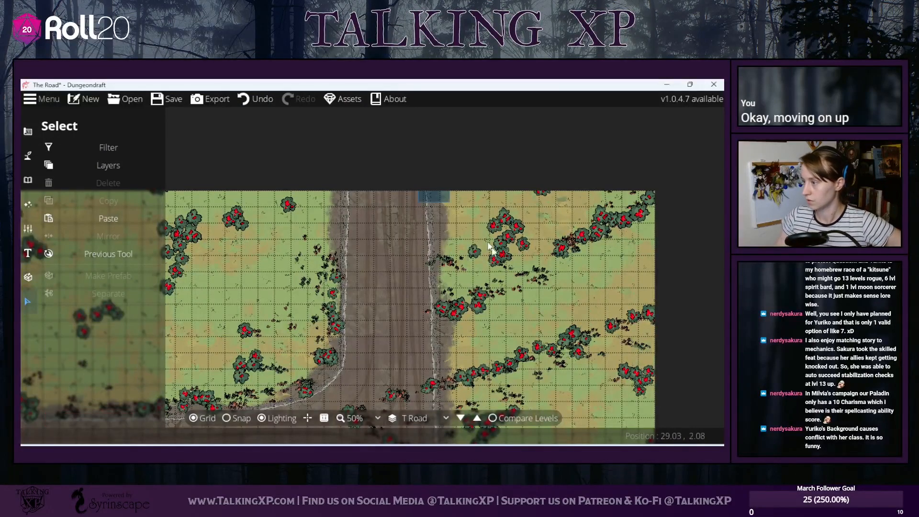
pyautogui.moveTo(418, 190); pyautogui.dragTo(549, 326)
pyautogui.moveTo(532, 292); pyautogui.dragTo(531, 279)
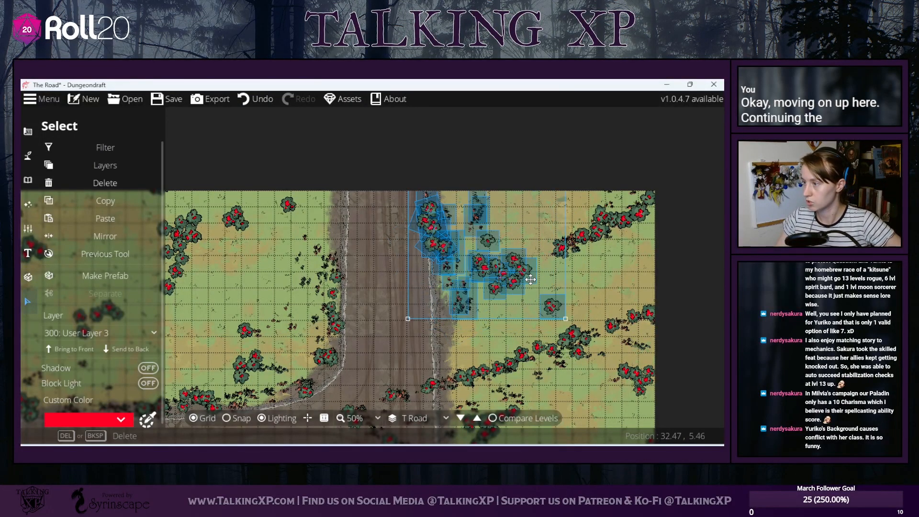
# - Rotate the selected vegetation clockwise and nudge it into line with the north road's east edge
pyautogui.moveTo(581, 244); pyautogui.dragTo(583, 264)
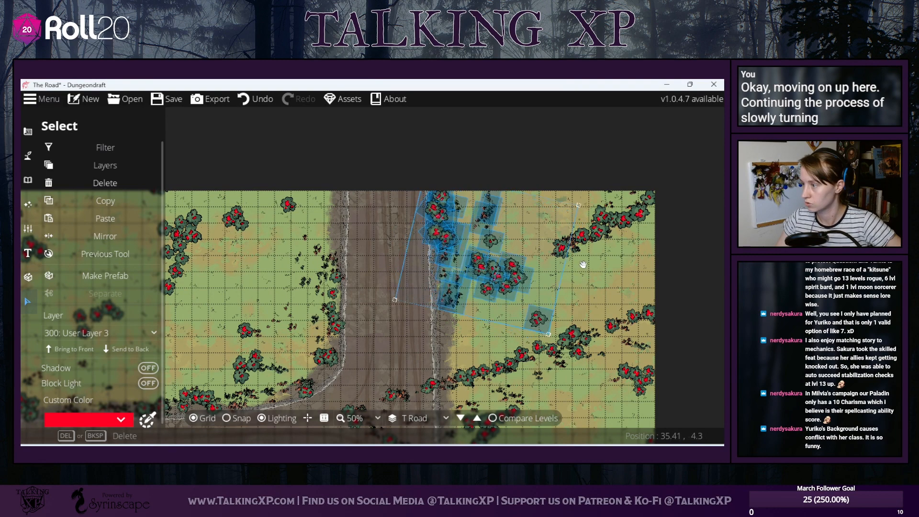
pyautogui.moveTo(500, 284); pyautogui.dragTo(500, 287)
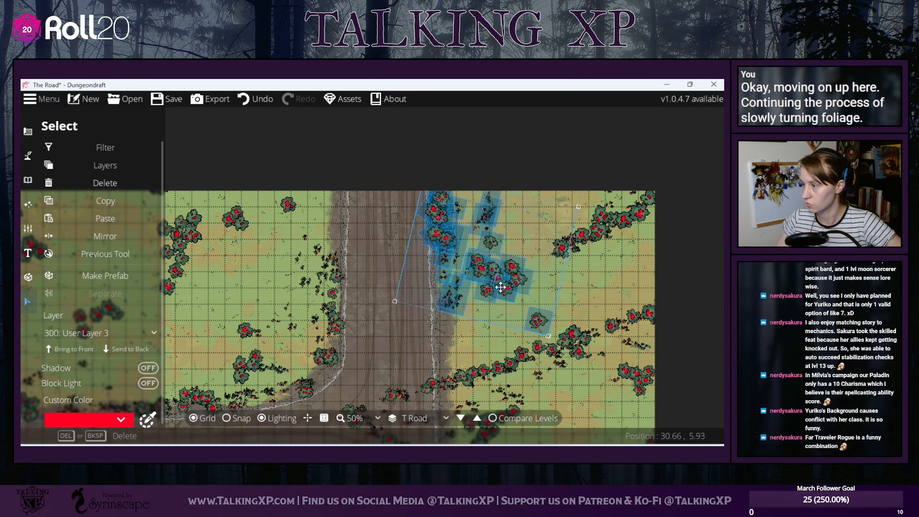
pyautogui.click(580, 216)
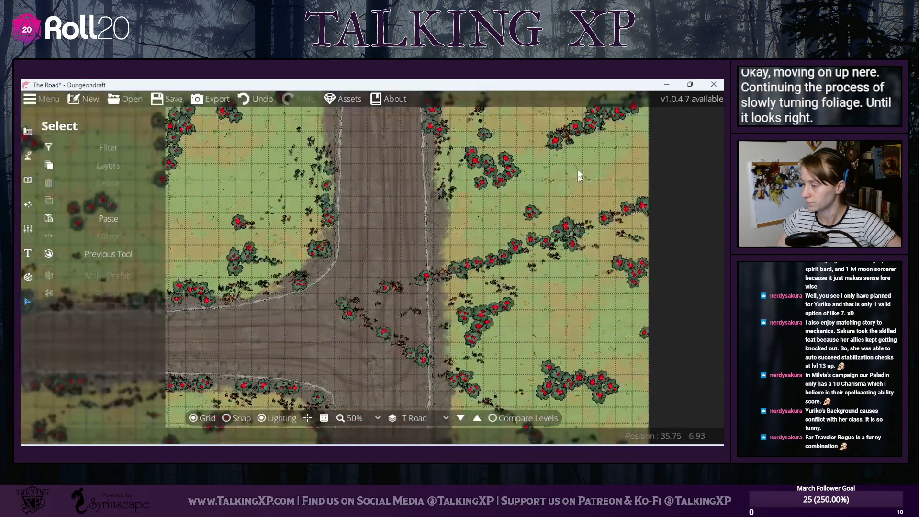
# - Select the single bush at the junction's northwest bend and shift its position
pyautogui.press('s')
pyautogui.press('s')
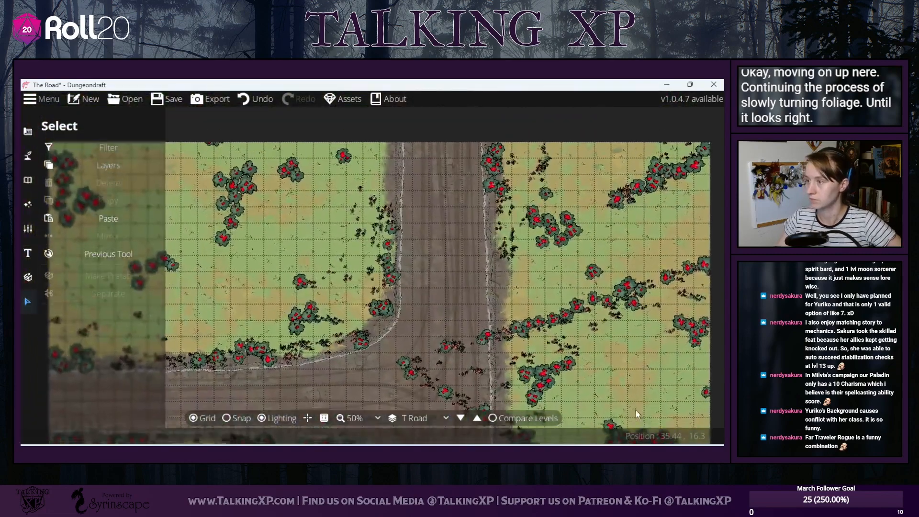
pyautogui.click(438, 309)
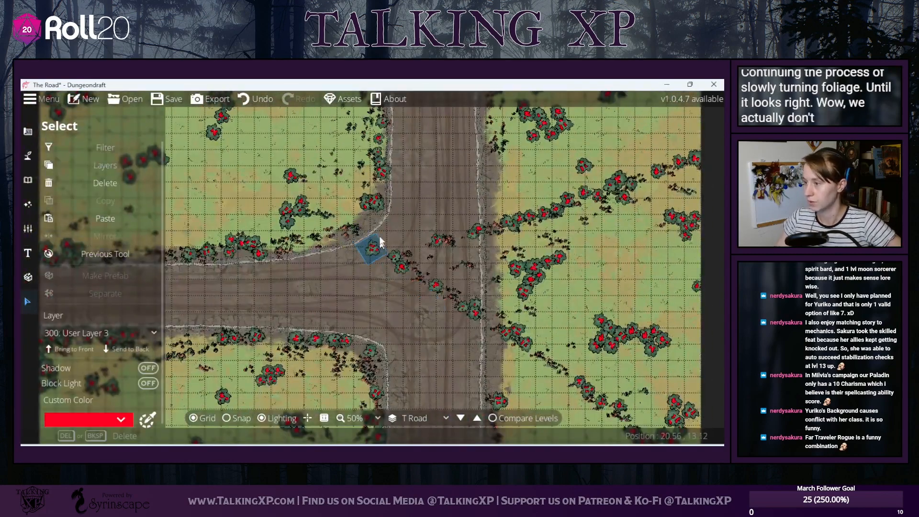
pyautogui.click(494, 157)
pyautogui.moveTo(493, 157); pyautogui.dragTo(432, 292)
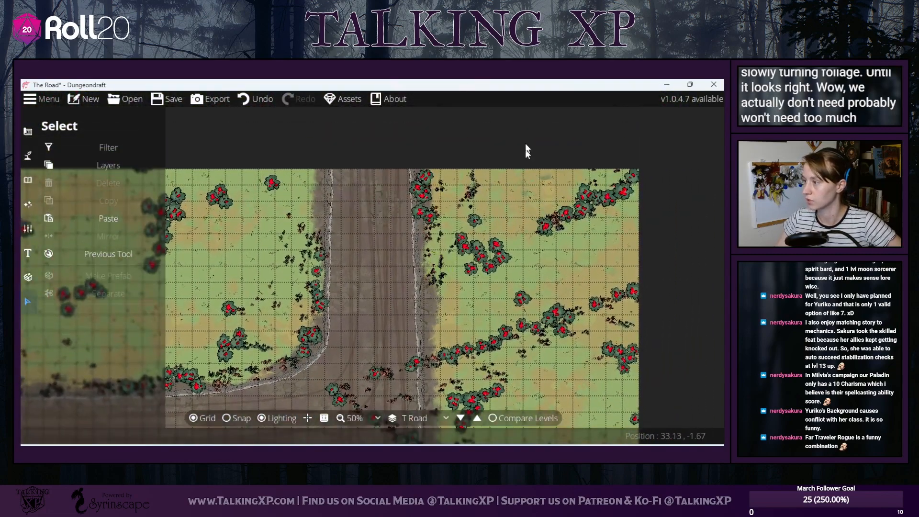
# - Rotate the diagonal strip of bushes in the northeast field and move it to the north road's west edge
pyautogui.moveTo(525, 148); pyautogui.dragTo(587, 262)
pyautogui.moveTo(524, 258); pyautogui.dragTo(534, 270)
pyautogui.moveTo(587, 237); pyautogui.dragTo(312, 230)
pyautogui.click(590, 241)
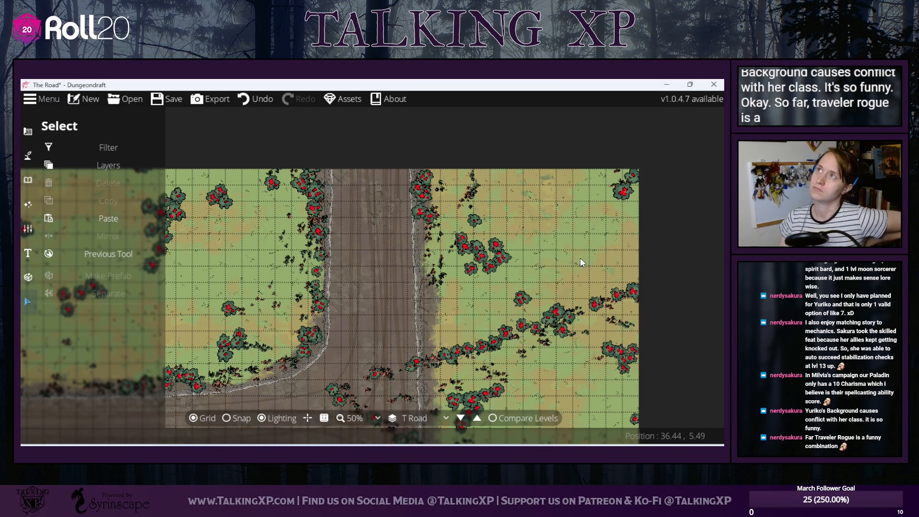
# - Nudge the lone bush in the east field and move the northeast corner bushes to the north road's east edge
pyautogui.moveTo(562, 240); pyautogui.dragTo(575, 221)
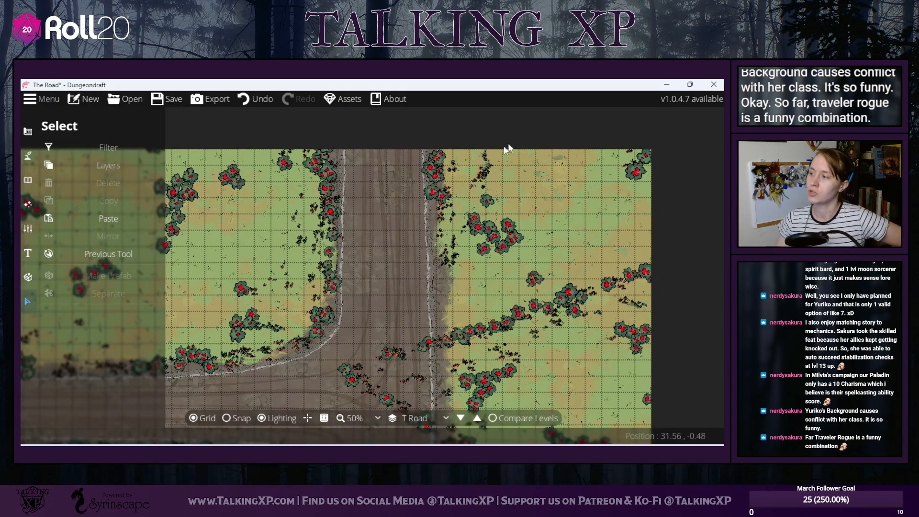
pyautogui.moveTo(533, 275); pyautogui.dragTo(538, 268)
pyautogui.click(560, 230)
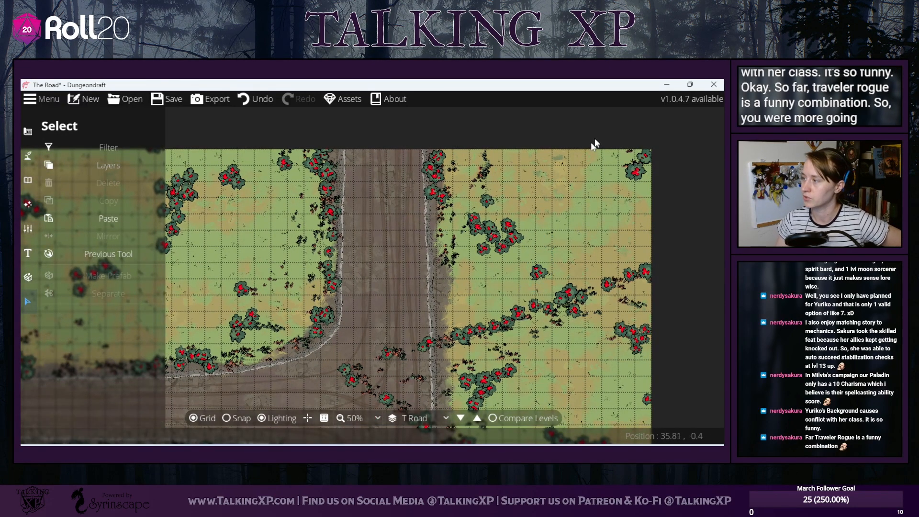
pyautogui.moveTo(601, 142); pyautogui.dragTo(662, 198)
pyautogui.moveTo(635, 170); pyautogui.dragTo(443, 278)
# - Rotate the diagonal row of bushes and grass crossing the junction and place it along the road's east edge
pyautogui.moveTo(617, 224); pyautogui.dragTo(608, 97)
pyautogui.moveTo(529, 291); pyautogui.dragTo(550, 206)
pyautogui.moveTo(333, 161); pyautogui.dragTo(427, 252)
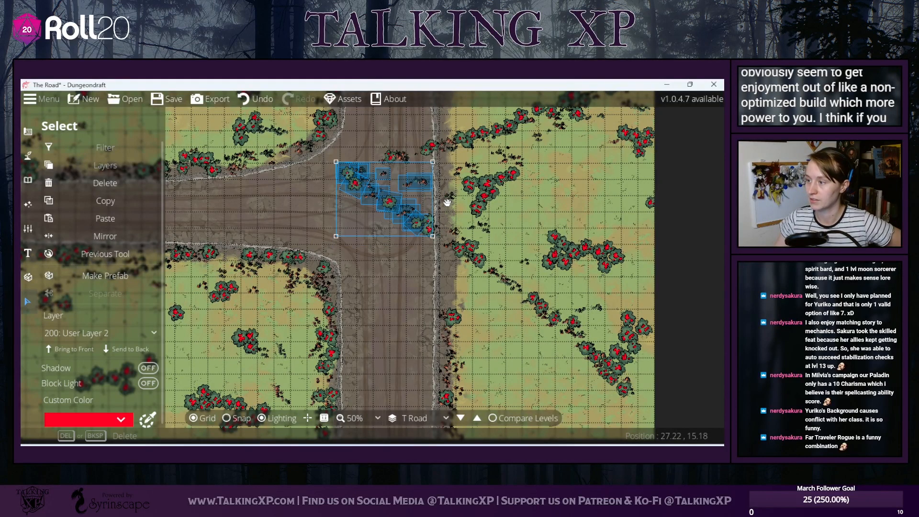
pyautogui.moveTo(447, 202); pyautogui.dragTo(427, 283)
pyautogui.moveTo(379, 236); pyautogui.dragTo(449, 293)
pyautogui.moveTo(503, 322); pyautogui.dragTo(505, 312)
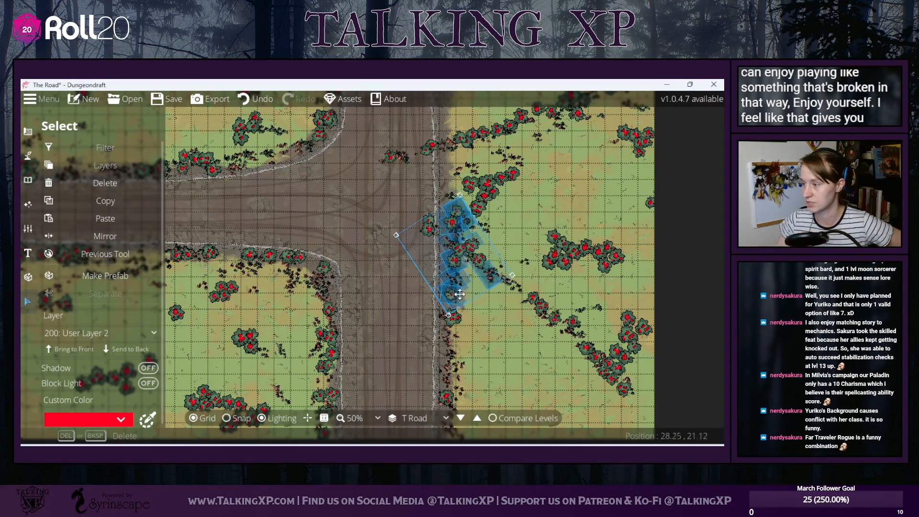
pyautogui.moveTo(456, 294); pyautogui.dragTo(450, 289)
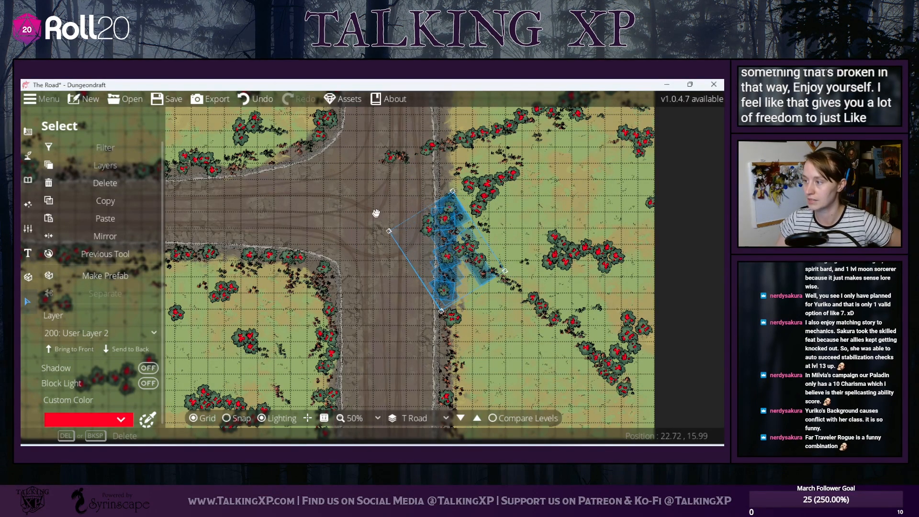
pyautogui.click(402, 211)
pyautogui.moveTo(432, 248); pyautogui.dragTo(449, 260)
pyautogui.click(533, 202)
# - Delete the diagonal grass trail in the field just southeast of the junction
pyautogui.moveTo(533, 202)
pyautogui.mouseDown()
pyautogui.moveTo(492, 278)
pyautogui.moveTo(498, 179)
pyautogui.mouseUp()
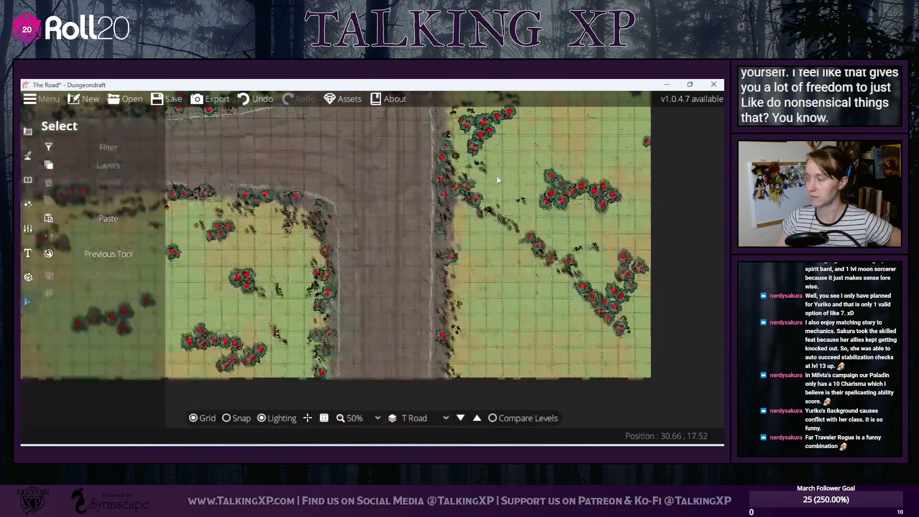
pyautogui.moveTo(629, 365)
pyautogui.mouseDown()
pyautogui.moveTo(529, 249)
pyautogui.moveTo(548, 337)
pyautogui.mouseUp()
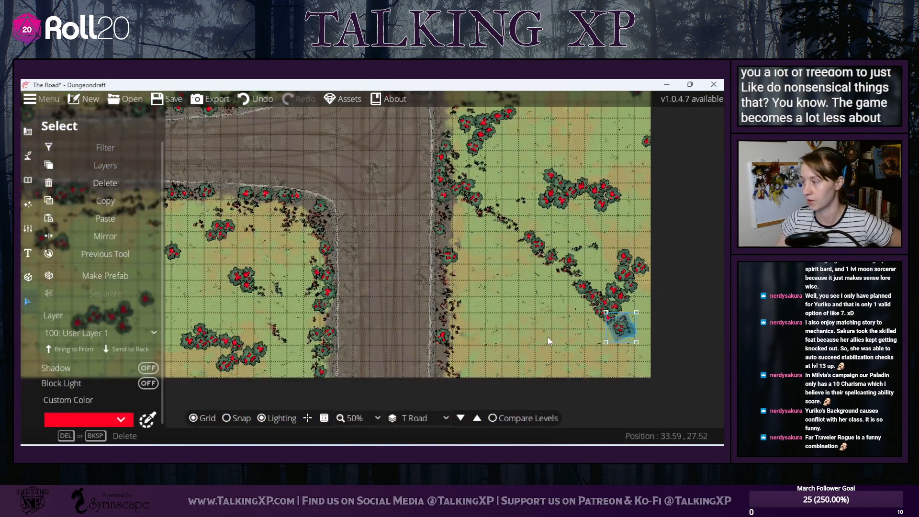
pyautogui.click(548, 339)
pyautogui.moveTo(475, 178); pyautogui.dragTo(518, 260)
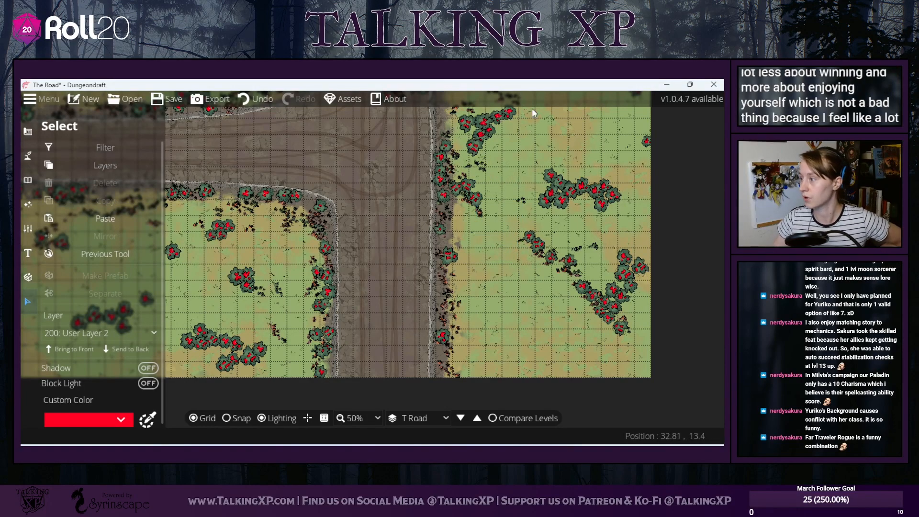
# - Rotate the bush row overlapping the road northeast of the junction upright and fit it into the gap along the east edge
pyautogui.moveTo(554, 221); pyautogui.dragTo(545, 355)
pyautogui.moveTo(497, 255); pyautogui.dragTo(498, 316)
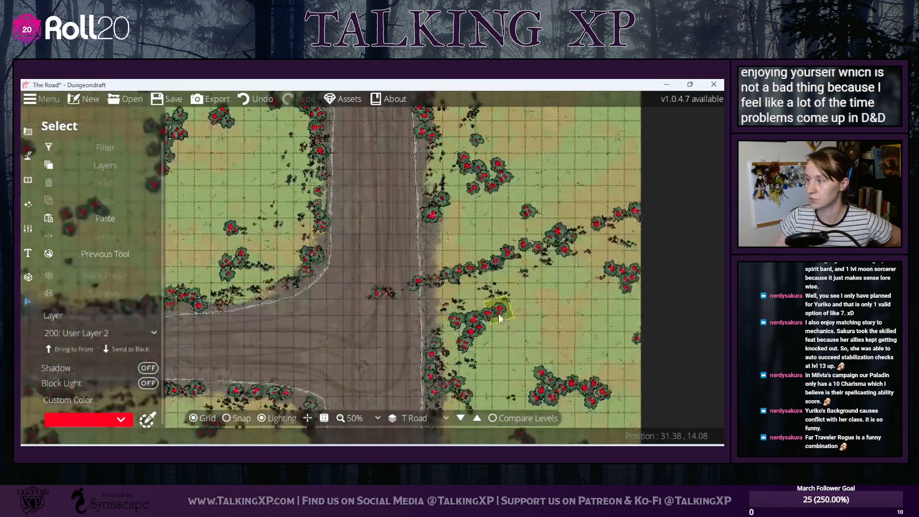
pyautogui.moveTo(366, 254); pyautogui.dragTo(467, 293)
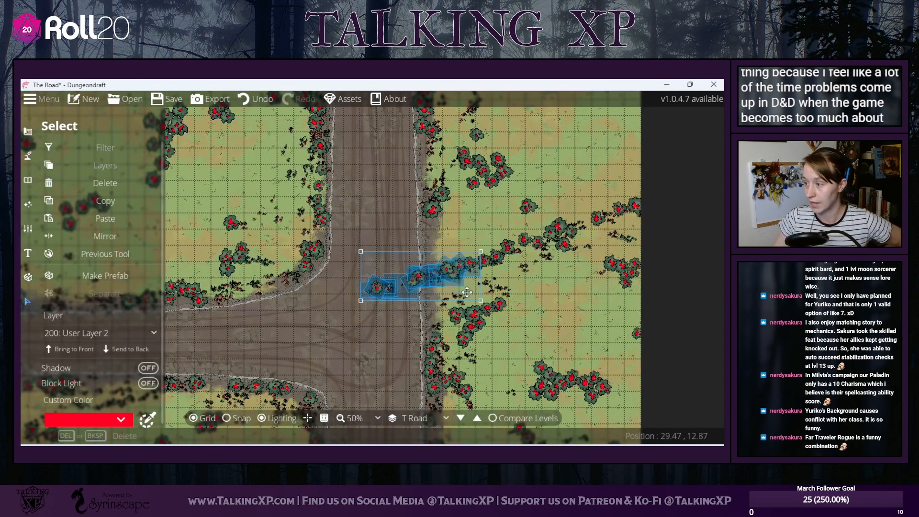
pyautogui.scroll(-6, 464, 293)
pyautogui.scroll(-2, 465, 254)
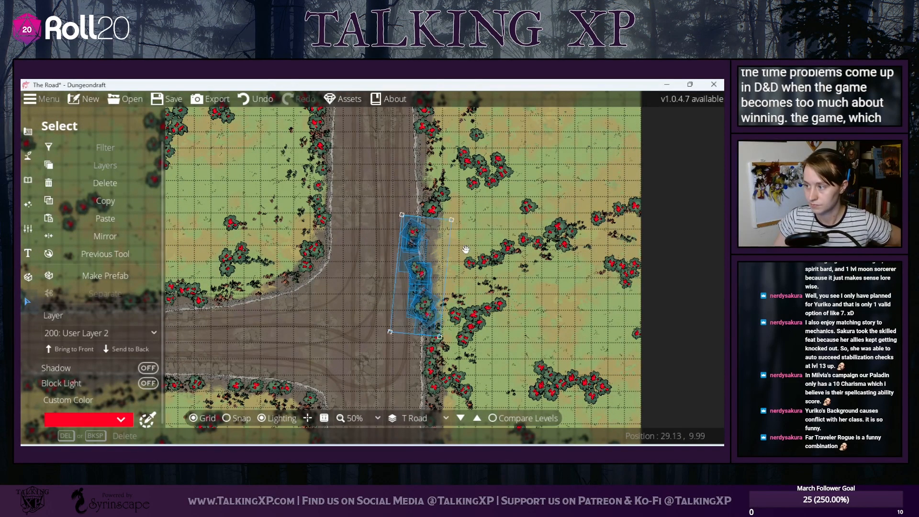
pyautogui.scroll(1, 420, 266)
pyautogui.moveTo(420, 269); pyautogui.dragTo(432, 271)
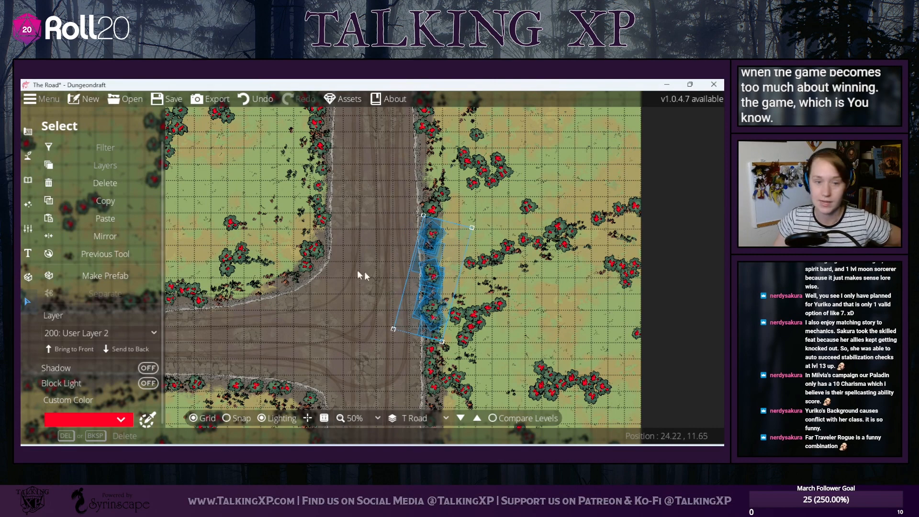
pyautogui.click(356, 251)
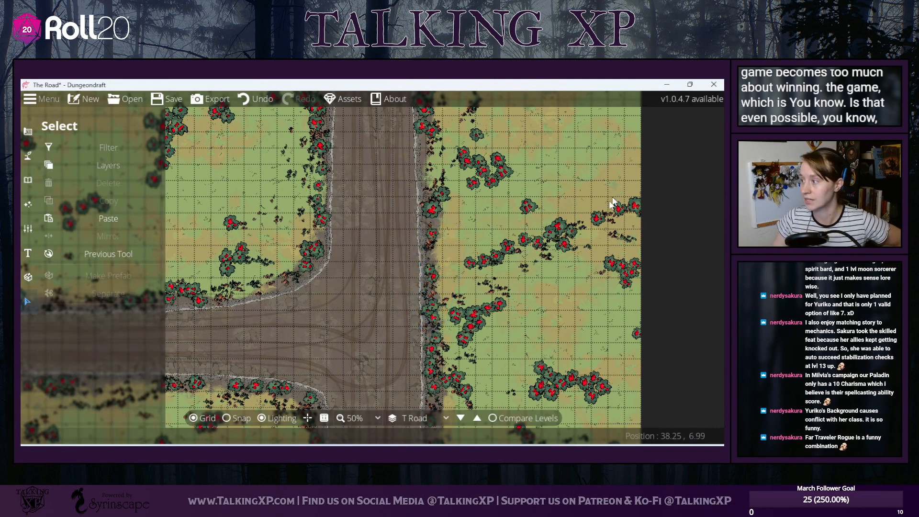
# - Exclude User Layer 3 from the selection layers and delete the scattered grass in the southeast field
pyautogui.moveTo(602, 219); pyautogui.dragTo(653, 101)
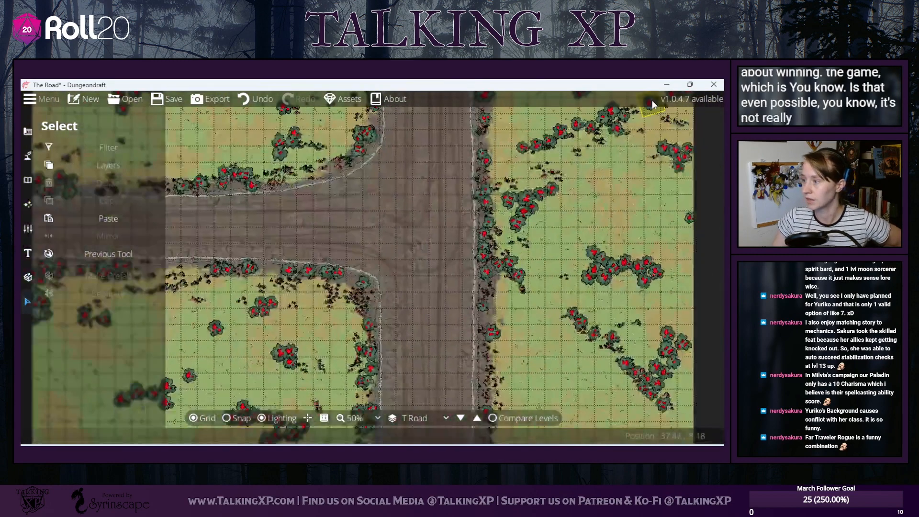
pyautogui.click(86, 169)
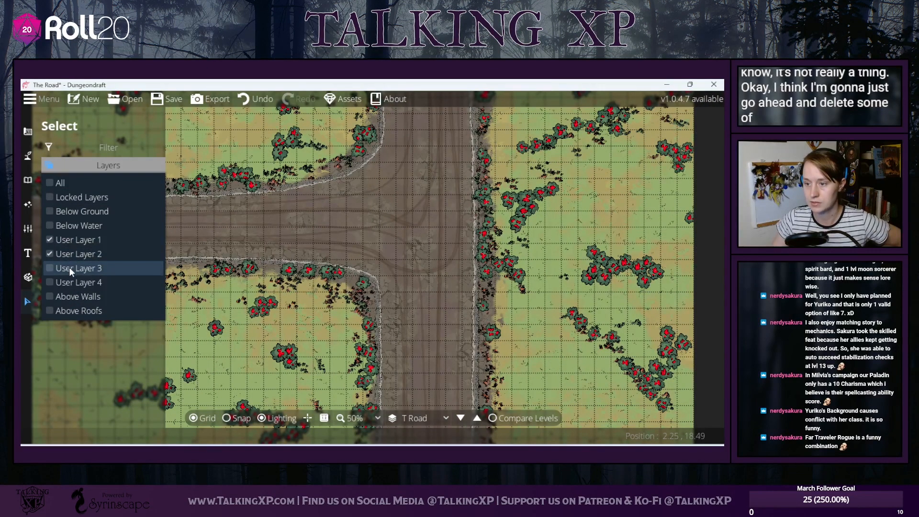
pyautogui.moveTo(594, 199); pyautogui.dragTo(557, 309)
pyautogui.moveTo(481, 140); pyautogui.dragTo(670, 378)
pyautogui.press('Delete')
pyautogui.moveTo(556, 304); pyautogui.dragTo(663, 378)
pyautogui.press('Delete')
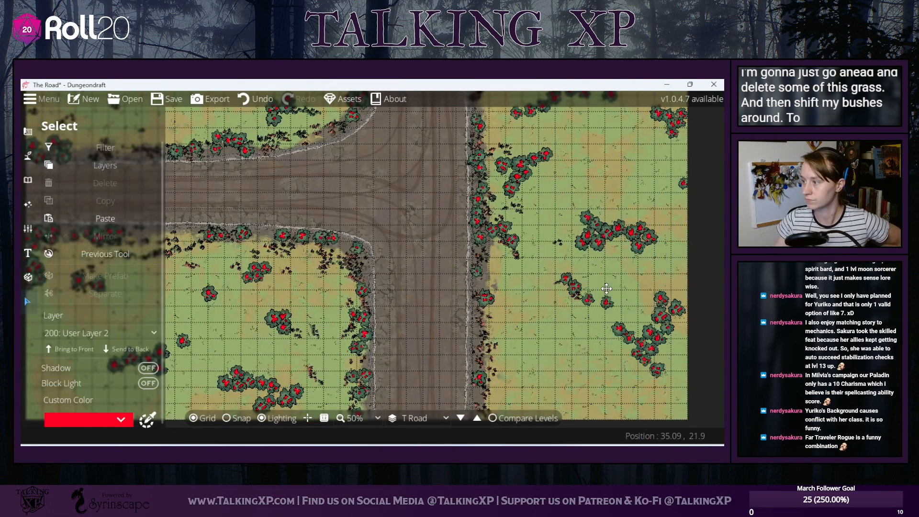
pyautogui.moveTo(534, 201); pyautogui.dragTo(588, 383)
pyautogui.press('Delete')
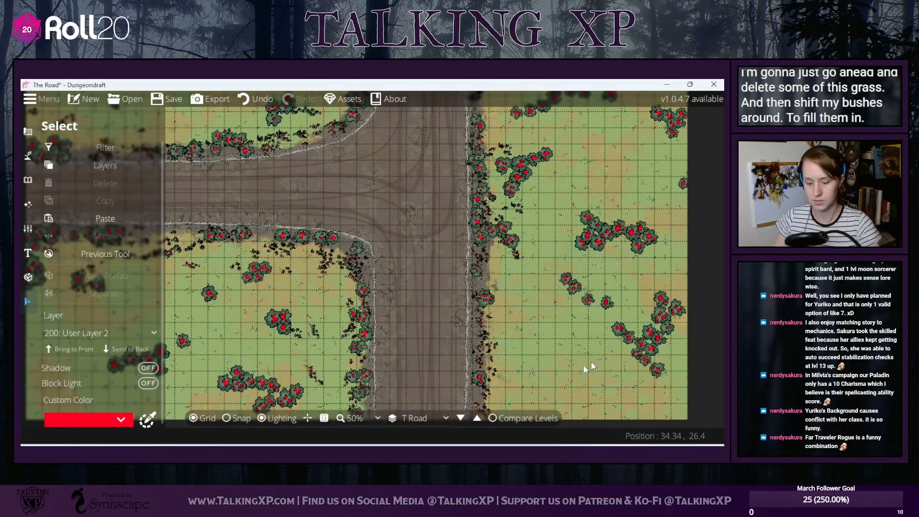
# - Make User Layer 3 selectable again, then rotate and shift the southeast bush group towards the lower map border
pyautogui.scroll(3, 579, 367)
pyautogui.scroll(-5, 579, 367)
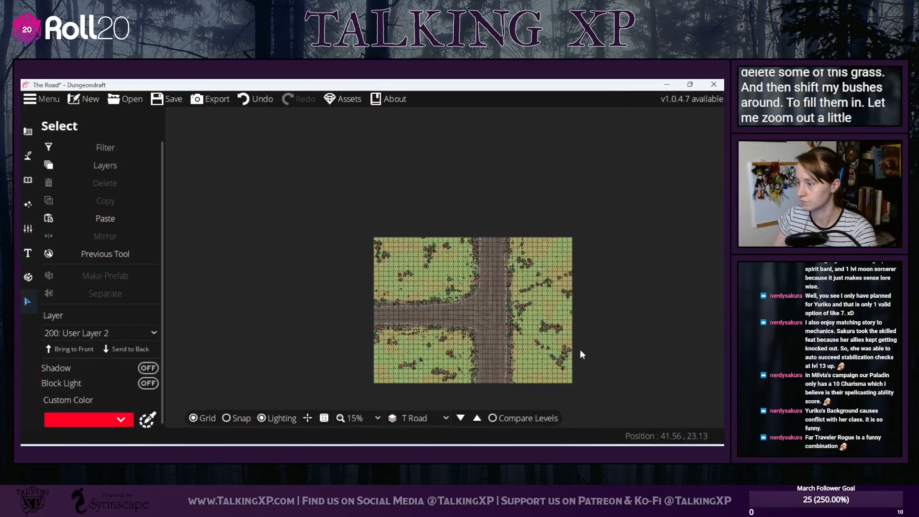
pyautogui.scroll(2, 581, 349)
pyautogui.moveTo(564, 341); pyautogui.dragTo(626, 295)
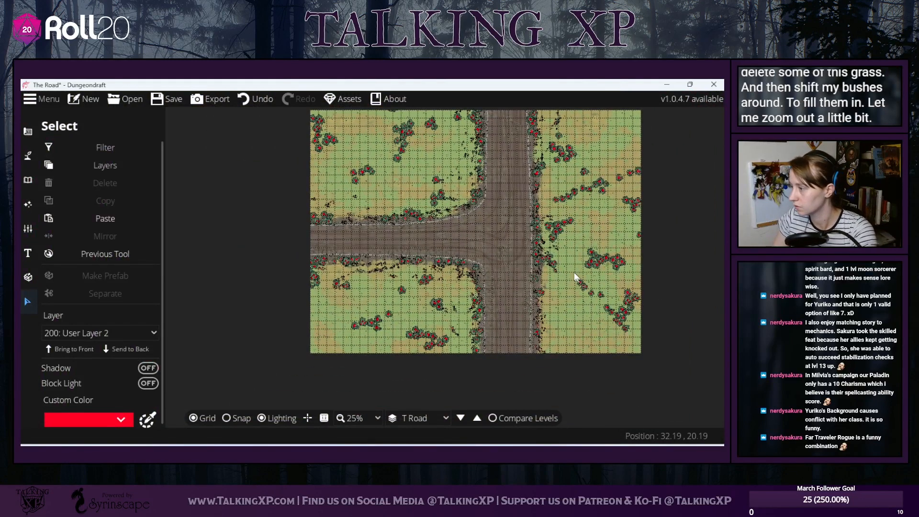
pyautogui.moveTo(567, 271); pyautogui.dragTo(644, 348)
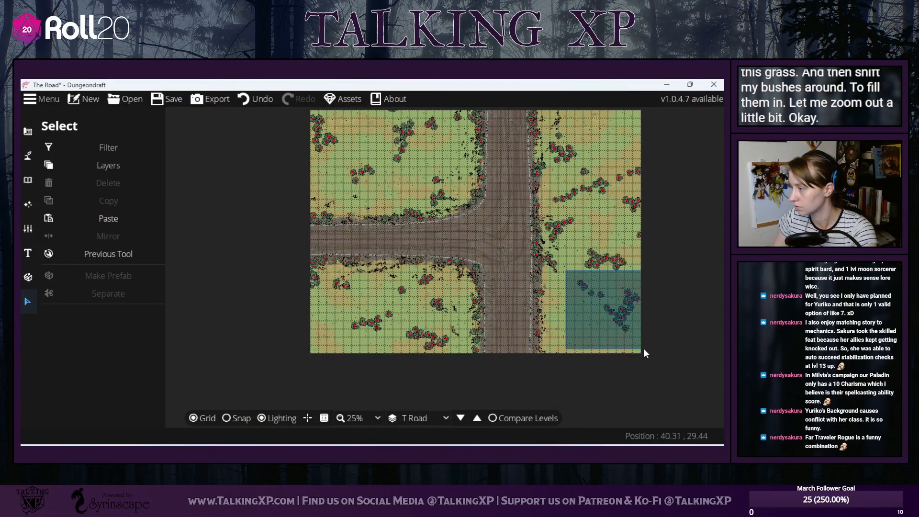
pyautogui.click(104, 168)
pyautogui.moveTo(642, 353); pyautogui.dragTo(565, 283)
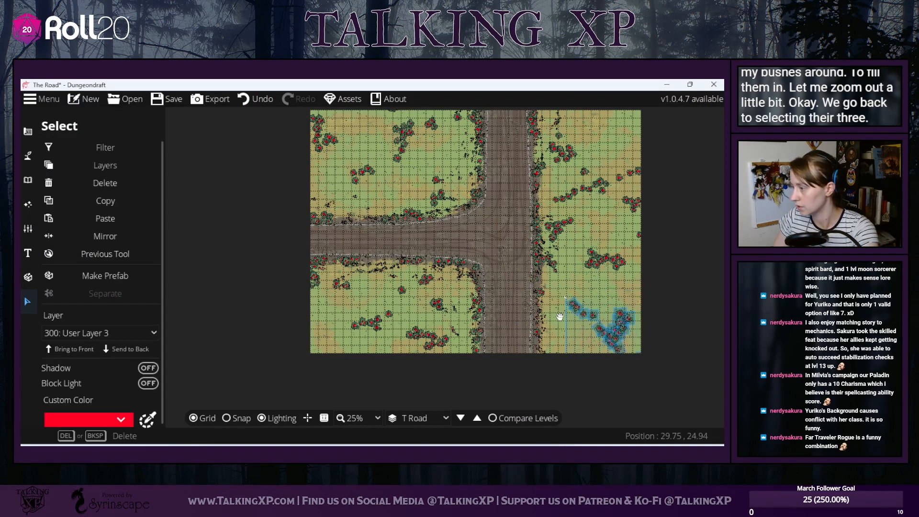
pyautogui.moveTo(560, 316); pyautogui.dragTo(621, 322)
pyautogui.click(635, 256)
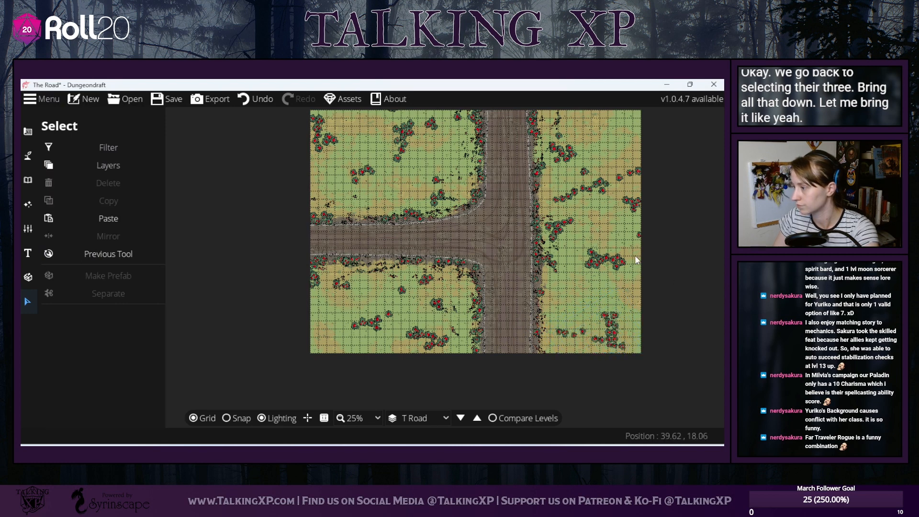
# - Rotate the small bushes between the road and the southeast corner cluster and move them up into the open field
pyautogui.moveTo(648, 260); pyautogui.dragTo(612, 289)
pyautogui.moveTo(535, 375); pyautogui.dragTo(541, 368)
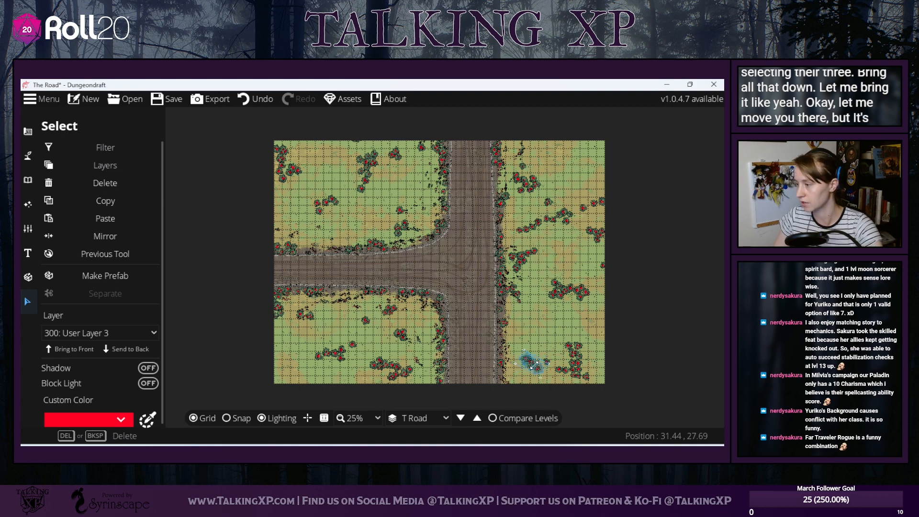
pyautogui.scroll(-1, 535, 366)
pyautogui.scroll(3, 534, 366)
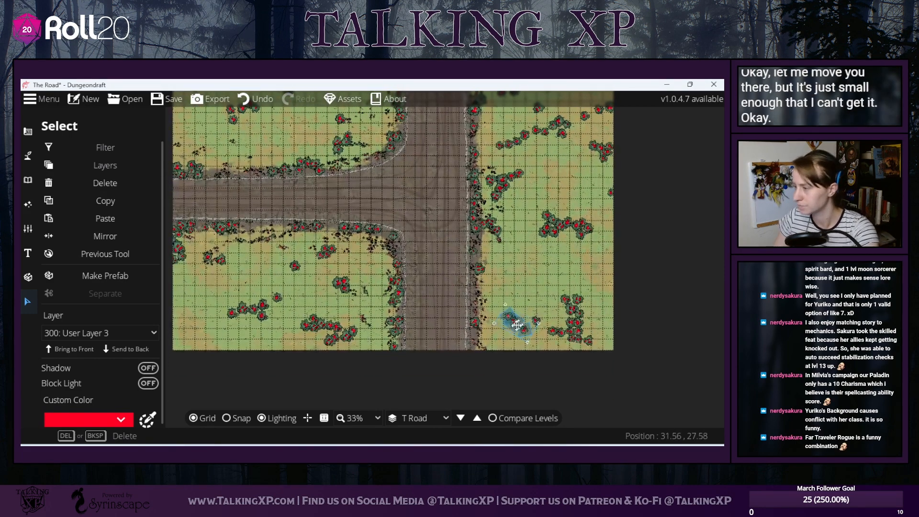
pyautogui.moveTo(519, 317); pyautogui.dragTo(524, 278)
# - Select the bush cluster in the southeast corner, move it closer to the map corner and rotate it
pyautogui.moveTo(624, 366); pyautogui.dragTo(544, 289)
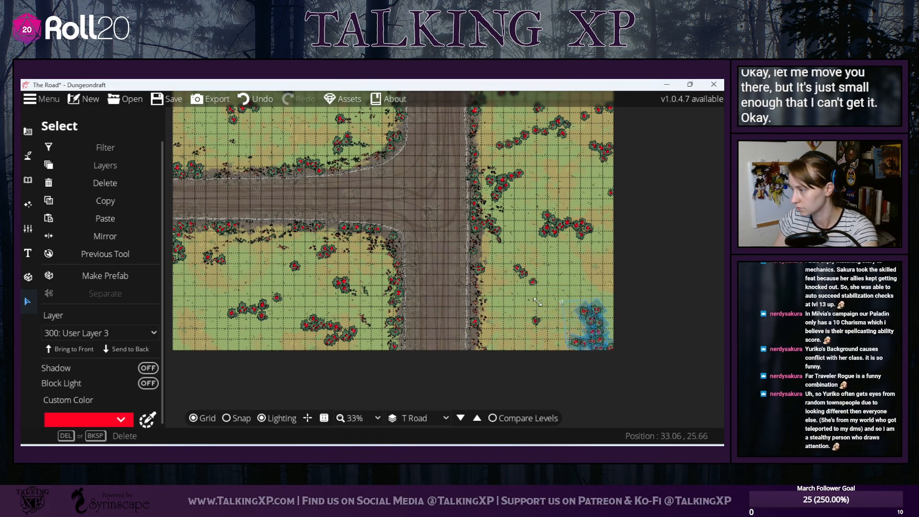
pyautogui.moveTo(570, 282); pyautogui.dragTo(624, 304)
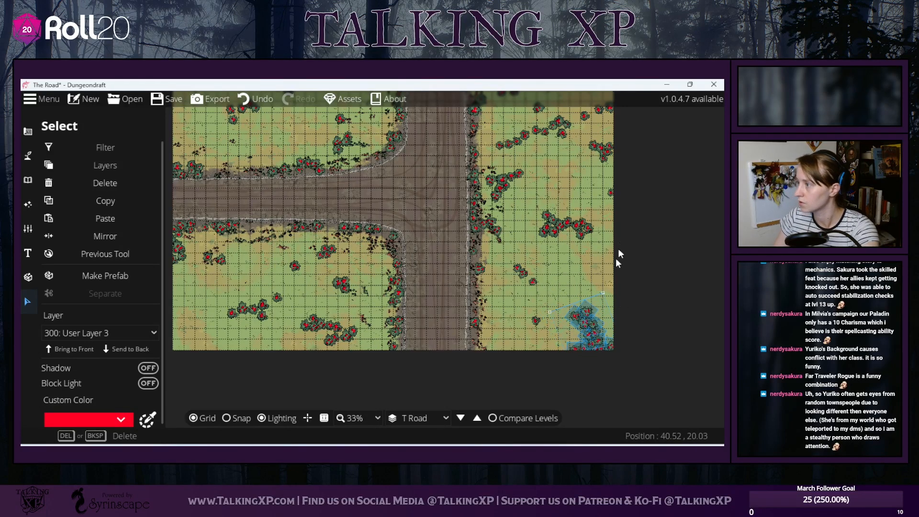
# - Break up the straight row of bushes in the field east of the T Road by moving some of them to scattered spots
pyautogui.moveTo(621, 254); pyautogui.dragTo(605, 379)
pyautogui.moveTo(521, 223)
pyautogui.mouseDown()
pyautogui.moveTo(573, 293)
pyautogui.moveTo(577, 199)
pyautogui.moveTo(586, 192)
pyautogui.mouseUp()
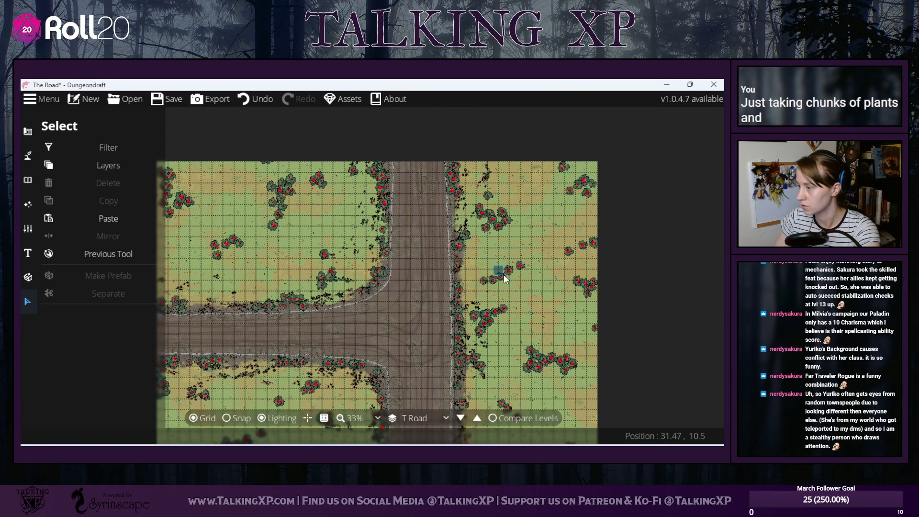
pyautogui.moveTo(519, 267); pyautogui.dragTo(605, 221)
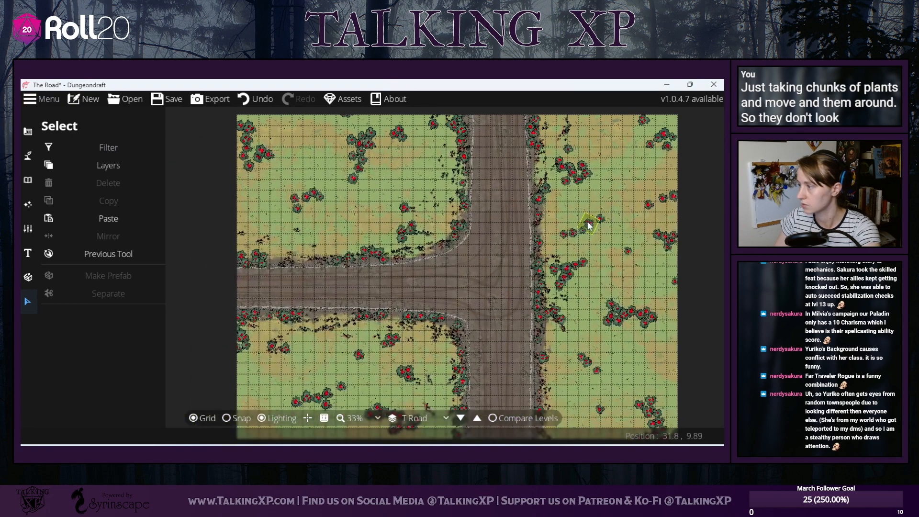
pyautogui.click(358, 355)
pyautogui.moveTo(278, 378); pyautogui.dragTo(339, 308)
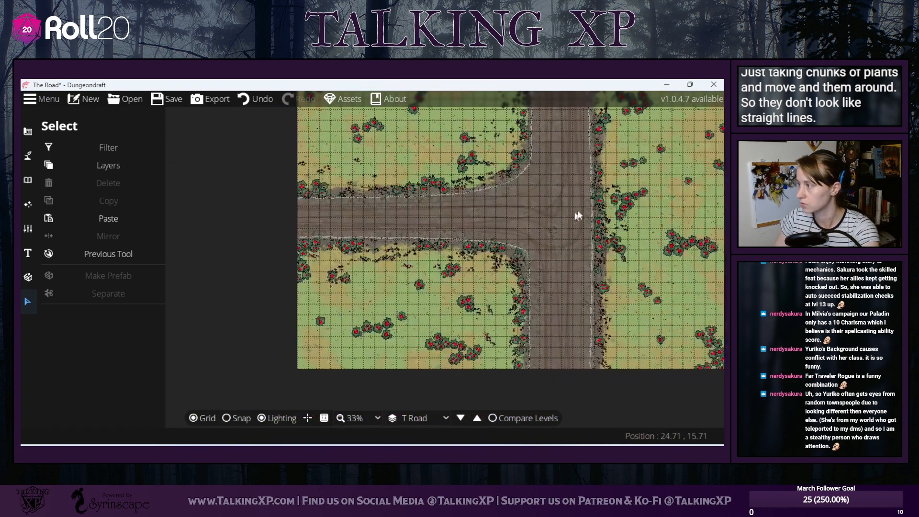
pyautogui.click(642, 164)
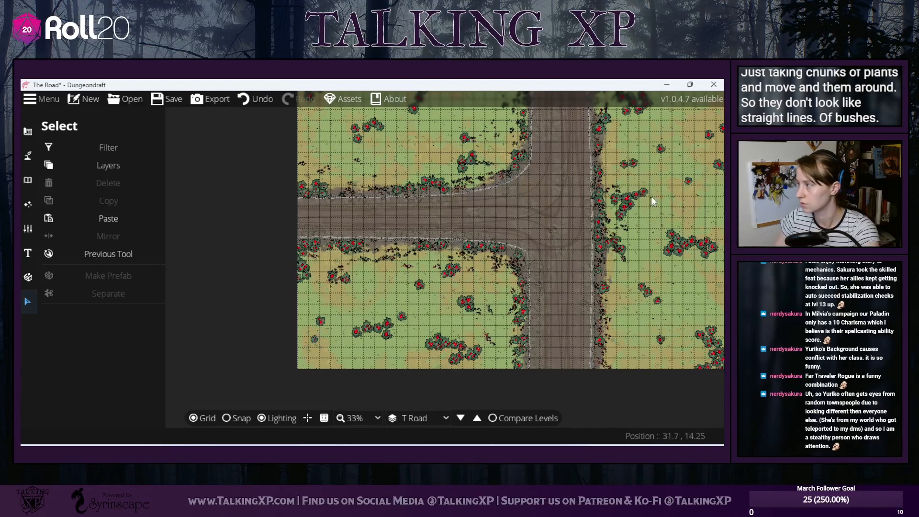
pyautogui.moveTo(643, 157); pyautogui.dragTo(629, 185)
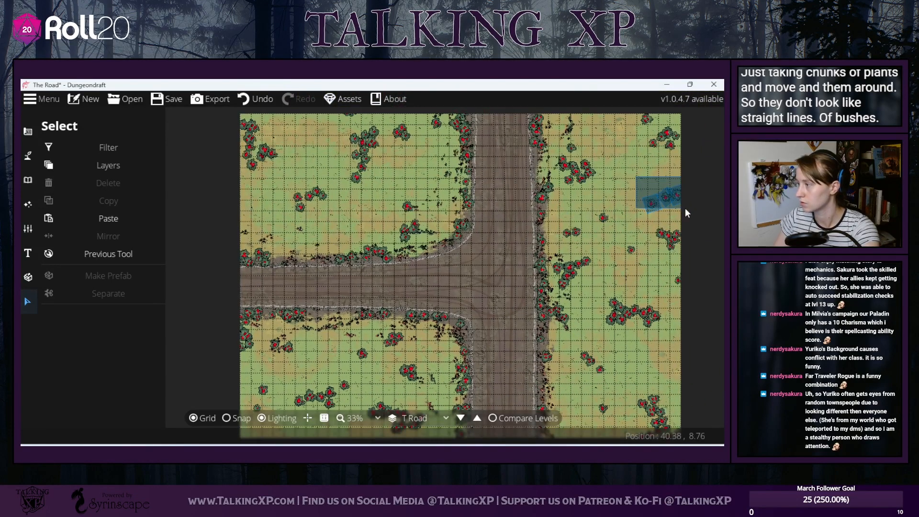
# - Move the bush cluster from the northeast edge of the T Road map to its southwest corner
pyautogui.moveTo(685, 208); pyautogui.dragTo(264, 442)
pyautogui.moveTo(294, 385); pyautogui.dragTo(325, 365)
pyautogui.moveTo(326, 363); pyautogui.dragTo(314, 364)
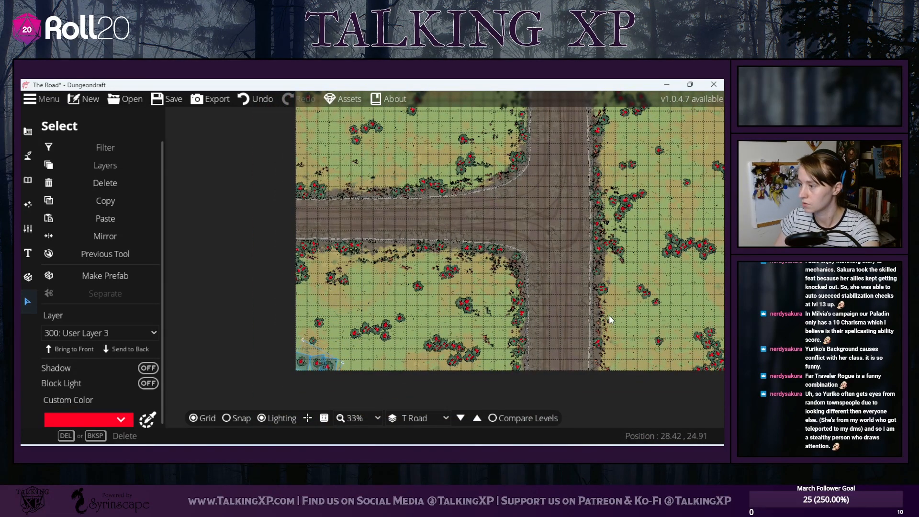
pyautogui.click(644, 346)
pyautogui.moveTo(627, 330); pyautogui.dragTo(523, 385)
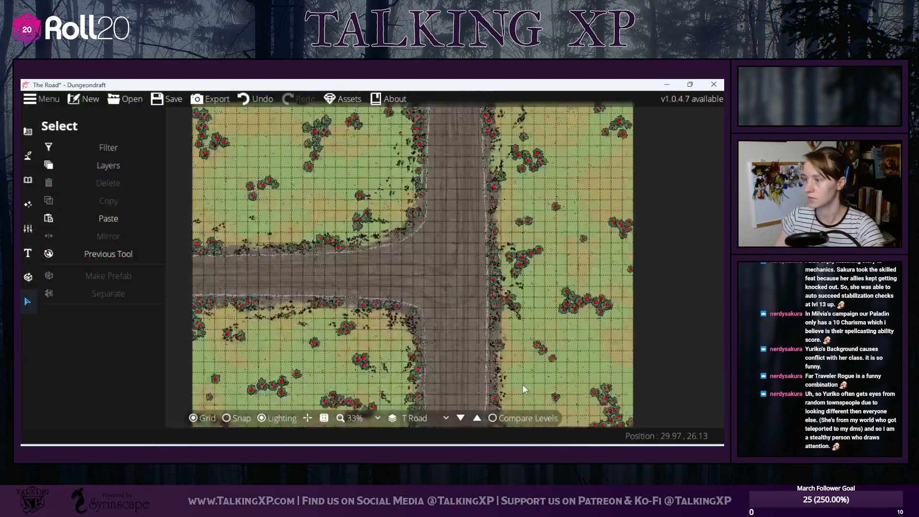
# - Move the small bush group near the west edge of the southwest field into the open area of the east field
pyautogui.scroll(-2, 523, 384)
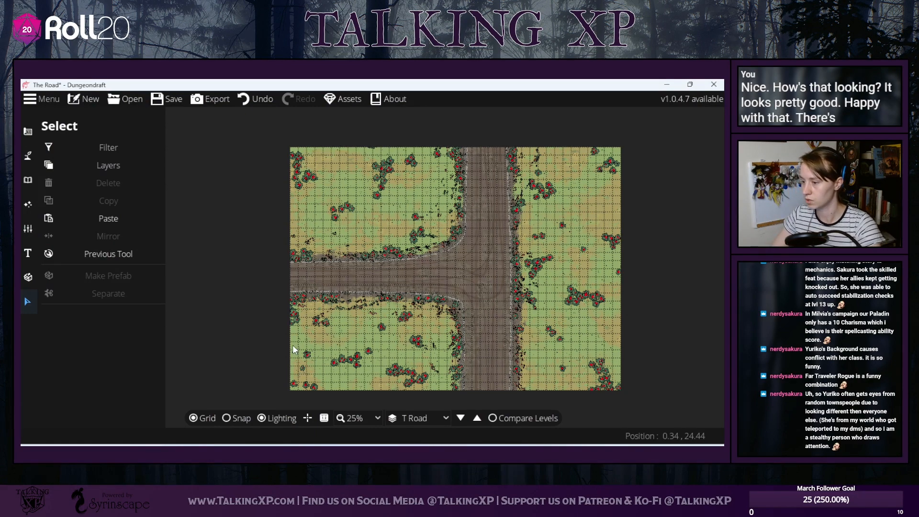
pyautogui.moveTo(293, 342); pyautogui.dragTo(324, 384)
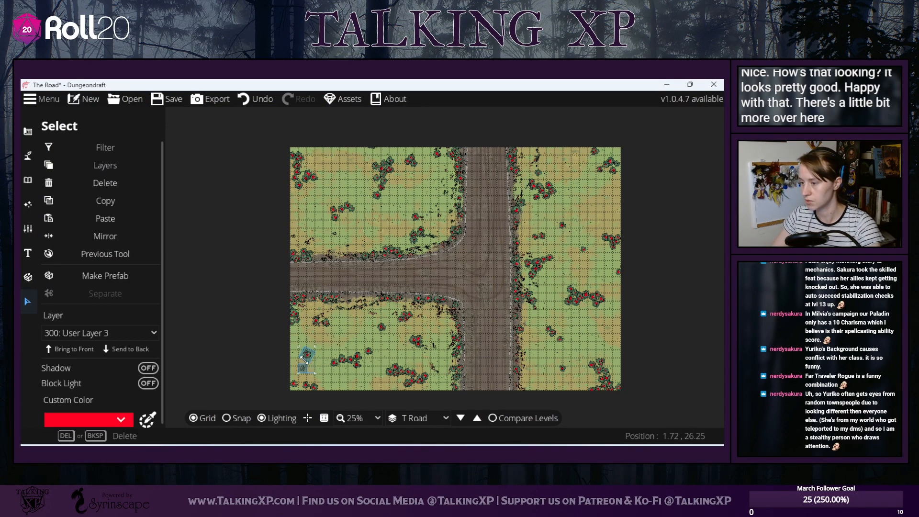
pyautogui.scroll(1, 306, 359)
pyautogui.moveTo(307, 360); pyautogui.dragTo(509, 184)
pyautogui.click(642, 197)
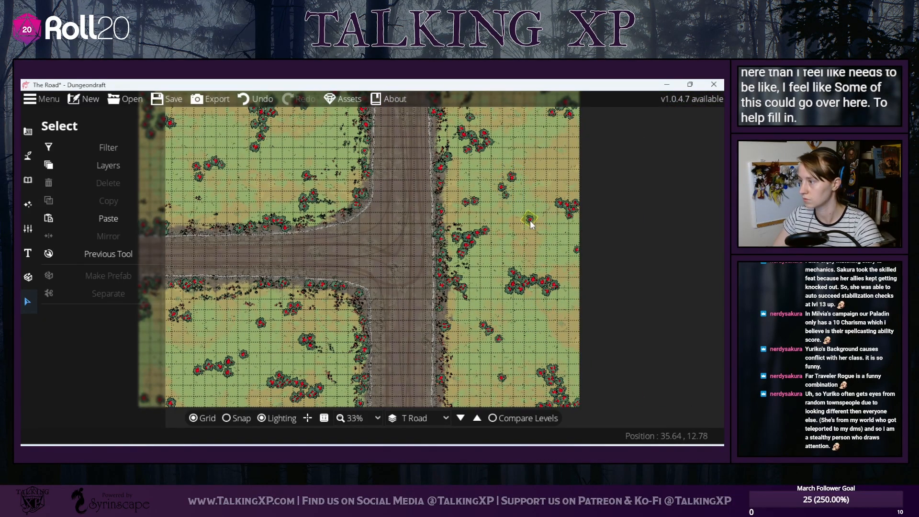
# - Join the stray bush in the east field to the relocated bush group and adjust the combined cluster's placement
pyautogui.moveTo(532, 224); pyautogui.dragTo(523, 170)
pyautogui.click(611, 197)
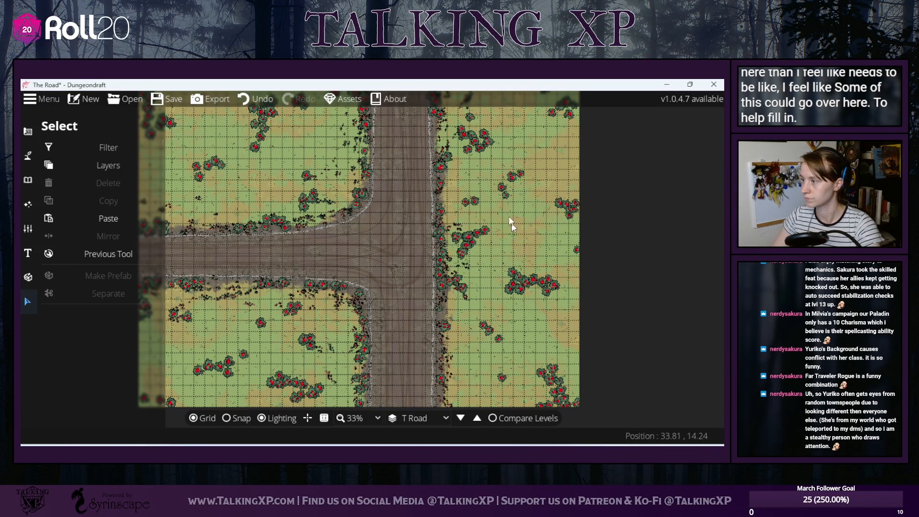
pyautogui.click(503, 187)
pyautogui.moveTo(527, 205); pyautogui.dragTo(537, 215)
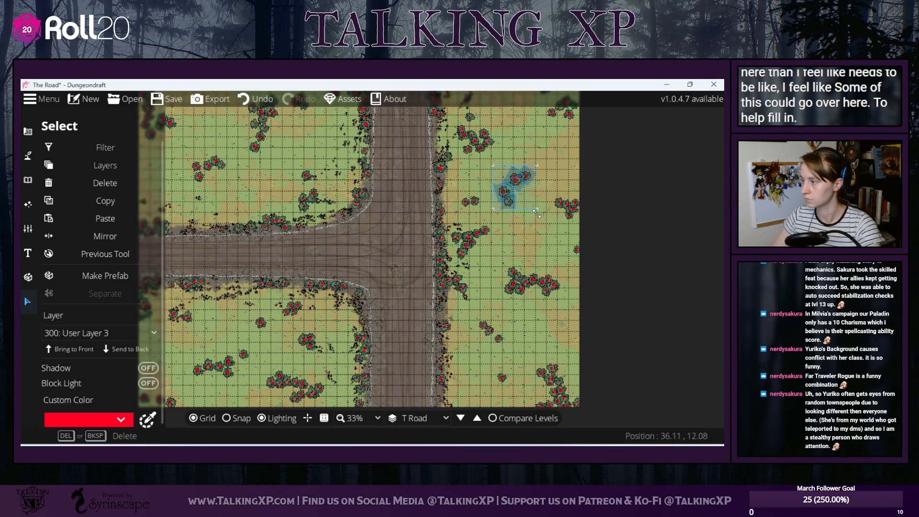
pyautogui.click(665, 217)
pyautogui.scroll(4, 613, 274)
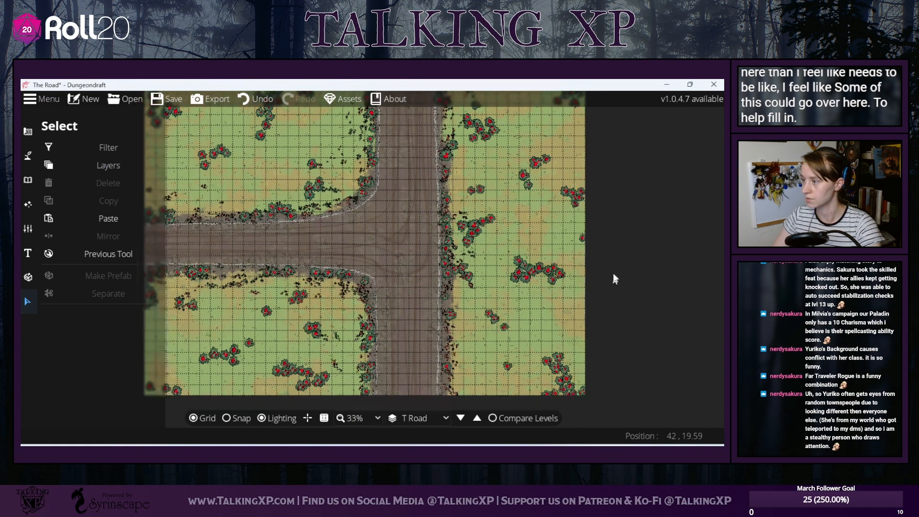
# - Review the overall bush layout on the T Road level and check the X Road level before returning to T Road
pyautogui.scroll(-5, 613, 276)
pyautogui.scroll(1, 505, 306)
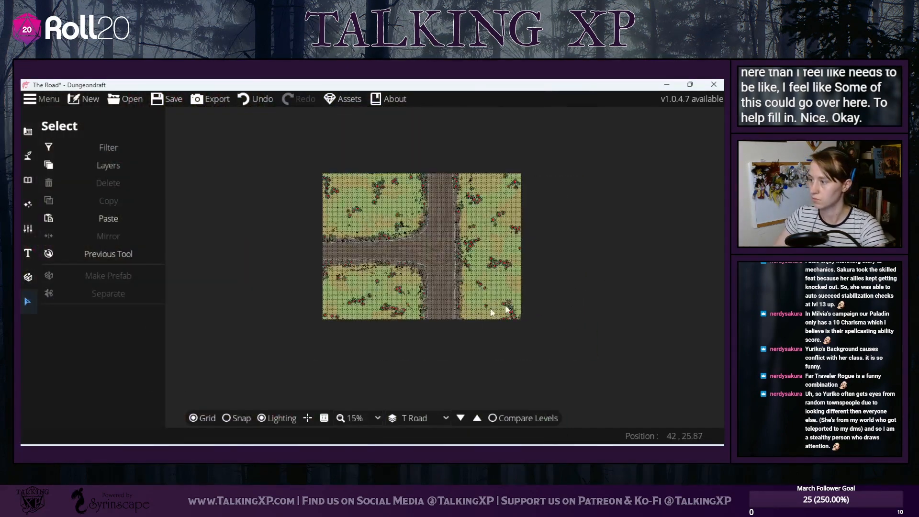
pyautogui.scroll(2, 558, 329)
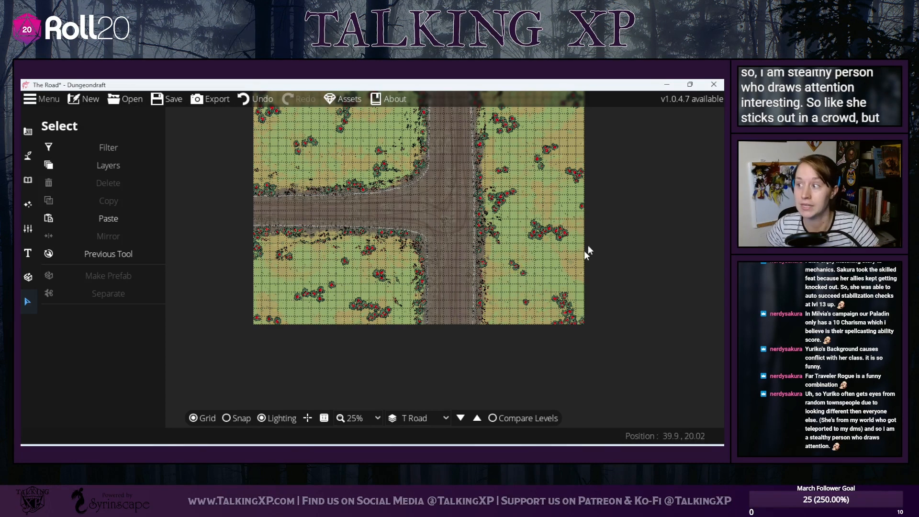
pyautogui.moveTo(474, 256); pyautogui.dragTo(408, 313)
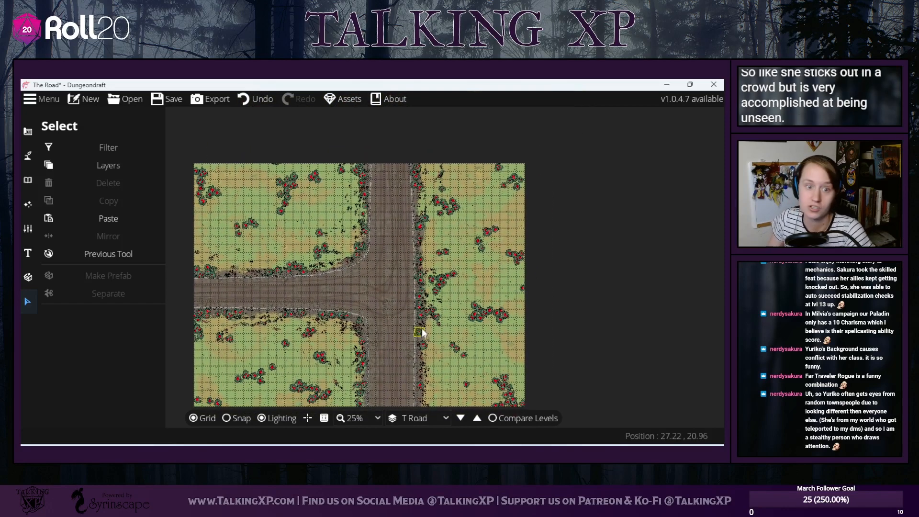
pyautogui.click(425, 414)
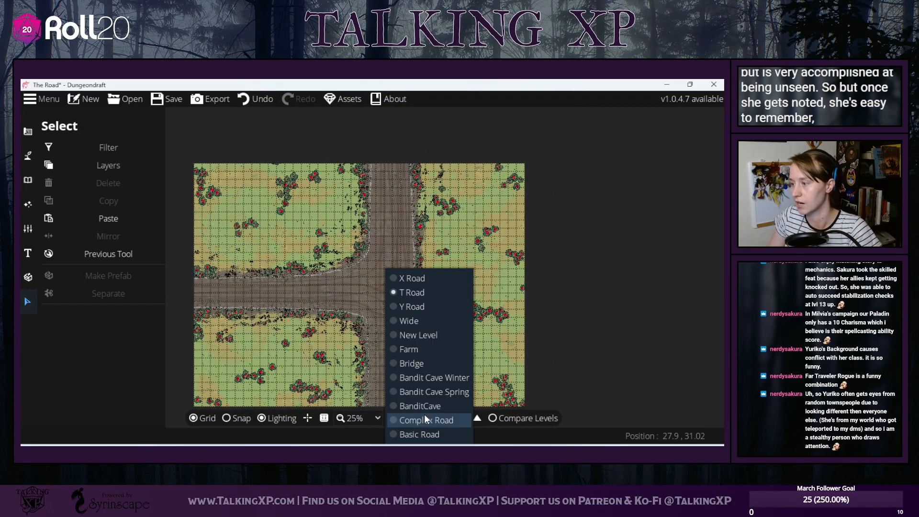
pyautogui.click(434, 277)
pyautogui.click(421, 420)
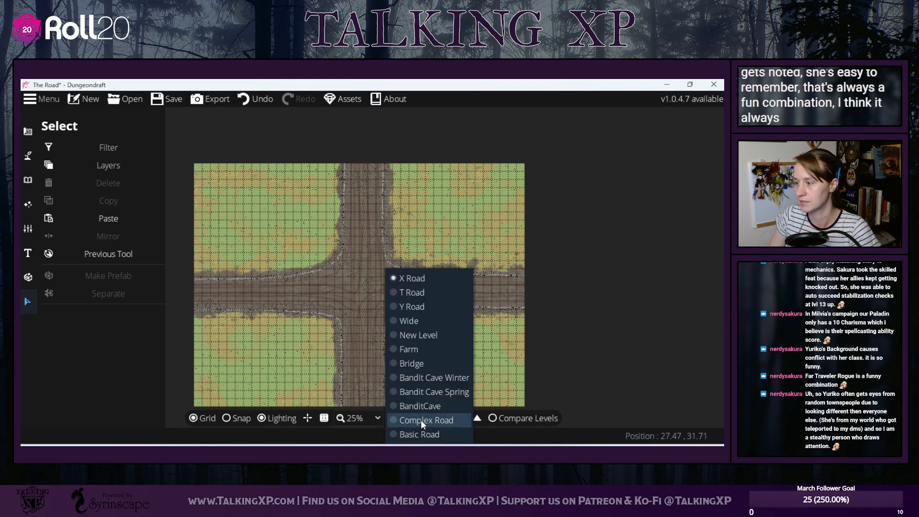
pyautogui.click(424, 297)
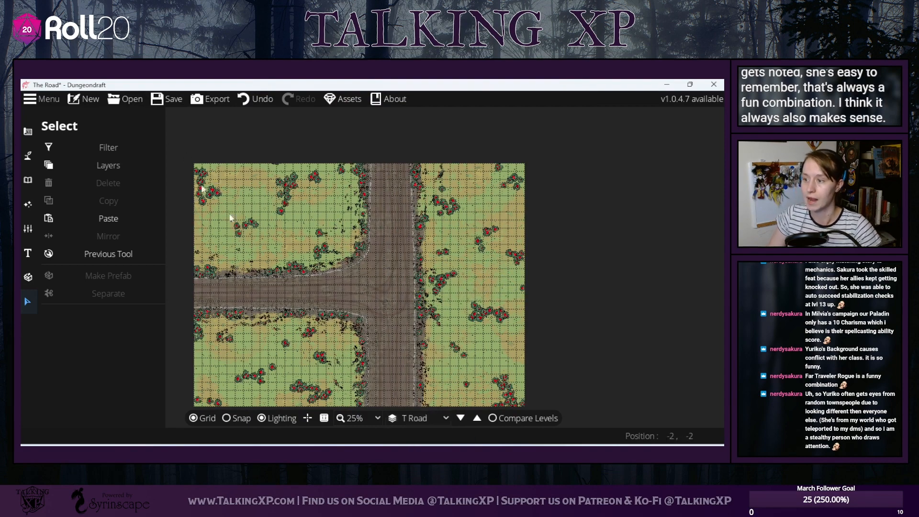
# - Select all the plants on the T Road level and copy them
pyautogui.moveTo(185, 154); pyautogui.dragTo(565, 421)
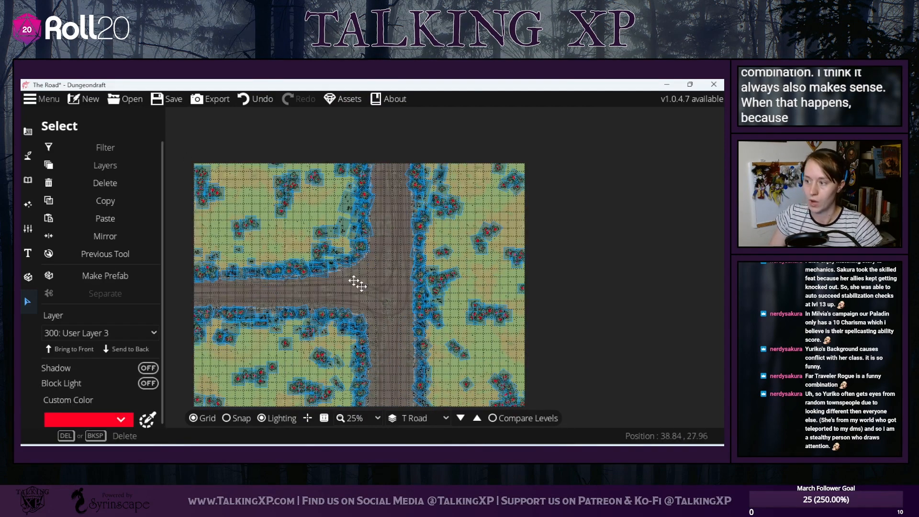
pyautogui.click(103, 165)
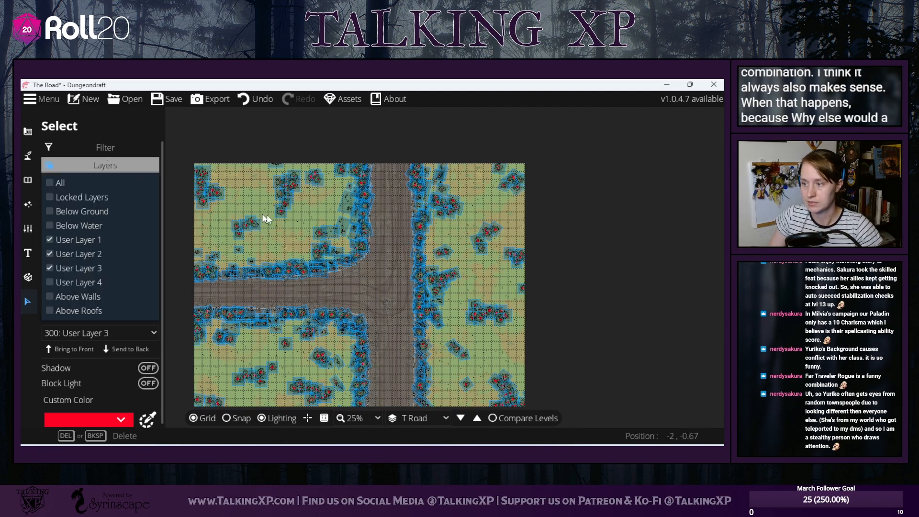
pyautogui.click(118, 134)
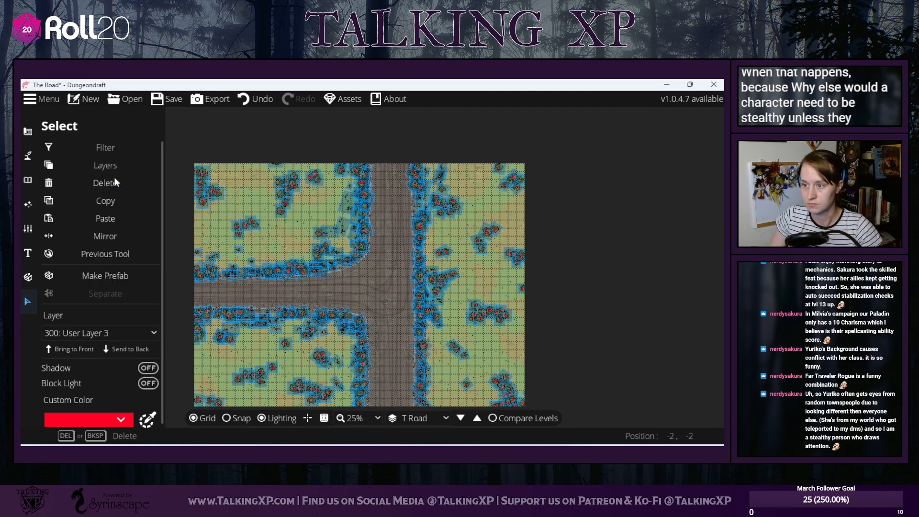
pyautogui.click(126, 200)
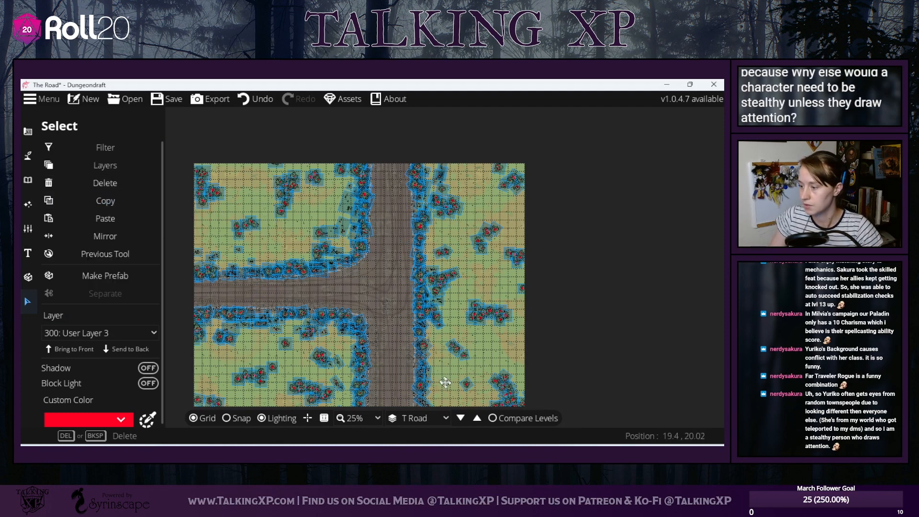
# - Paste the copied plants onto the X Road level and line them up with the road edges
pyautogui.click(438, 418)
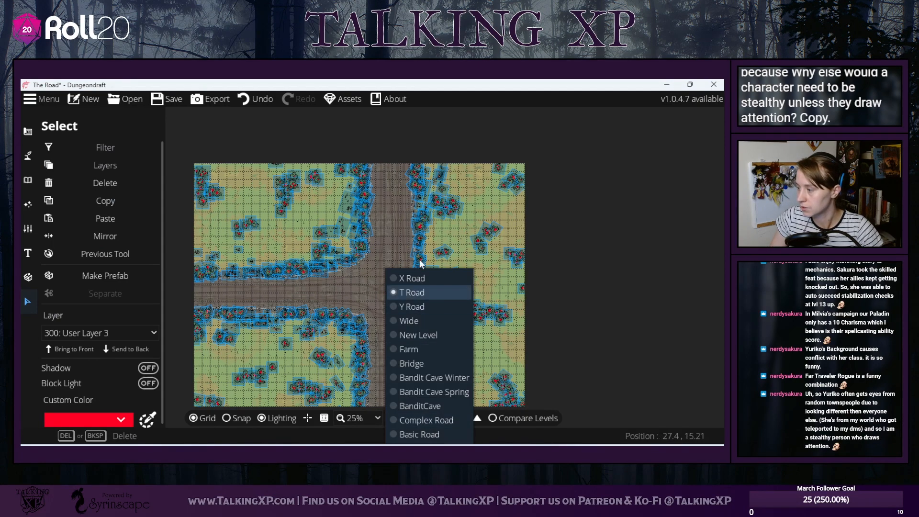
pyautogui.click(413, 278)
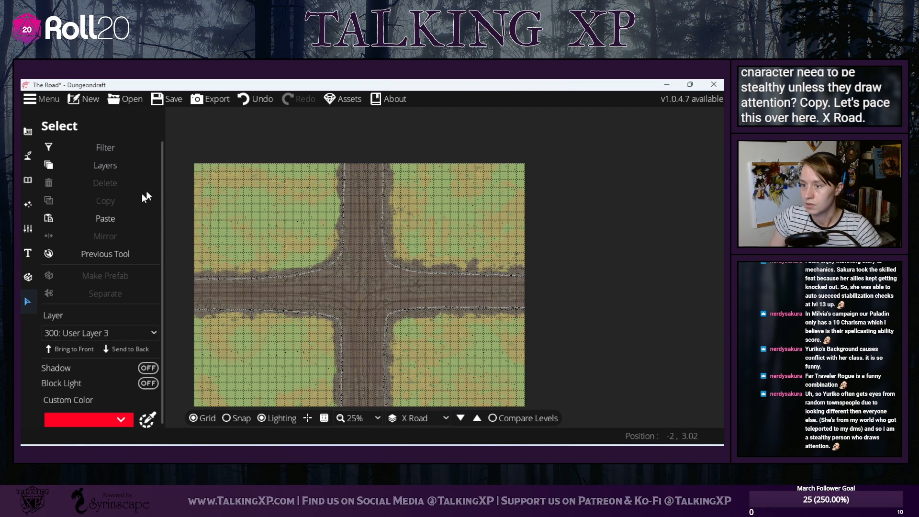
pyautogui.click(117, 218)
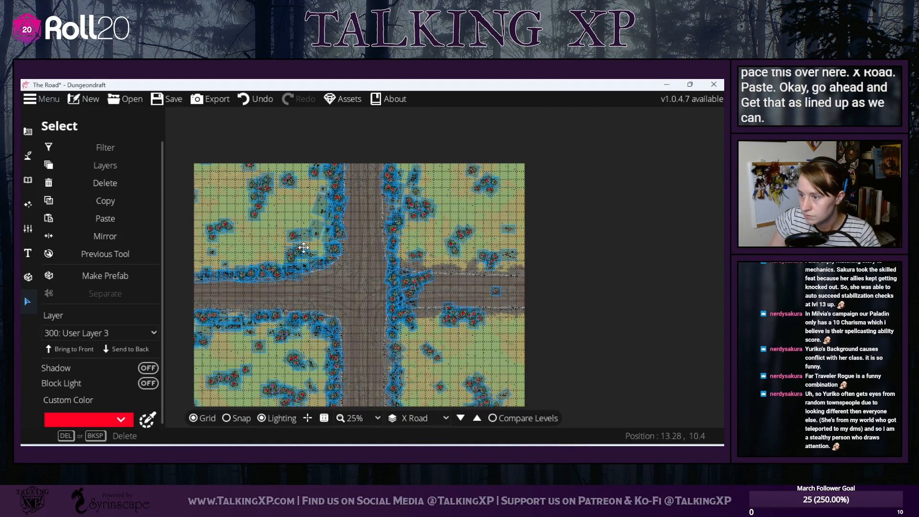
pyautogui.click(579, 220)
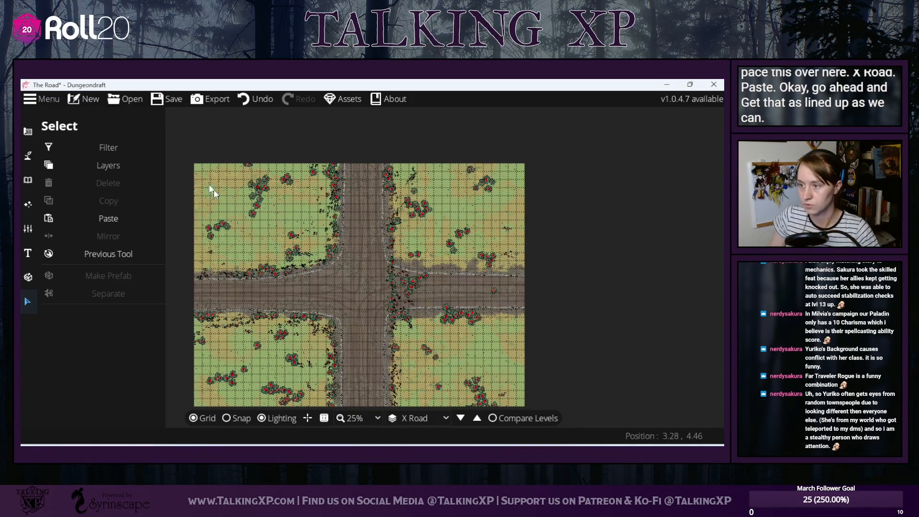
# - Try to bring in plants from beyond the edges of the X Road map
pyautogui.moveTo(175, 205); pyautogui.dragTo(228, 197)
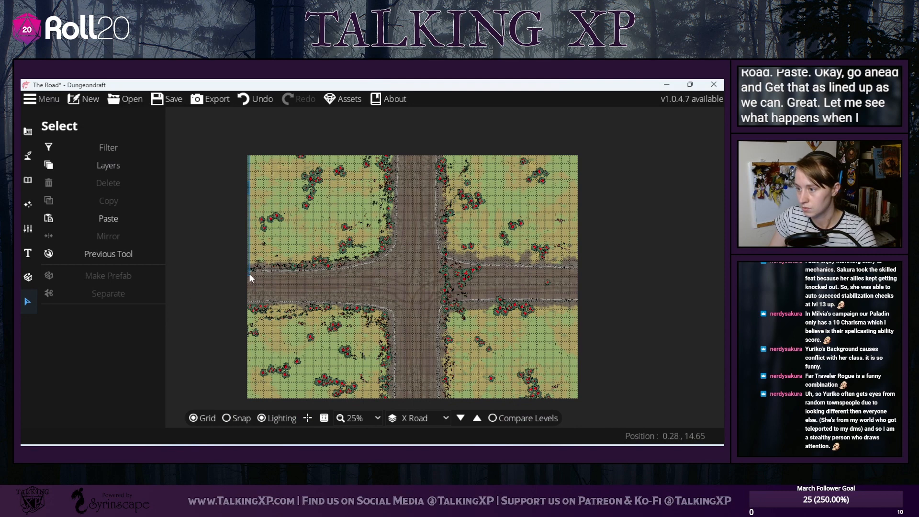
pyautogui.moveTo(250, 279); pyautogui.dragTo(264, 205)
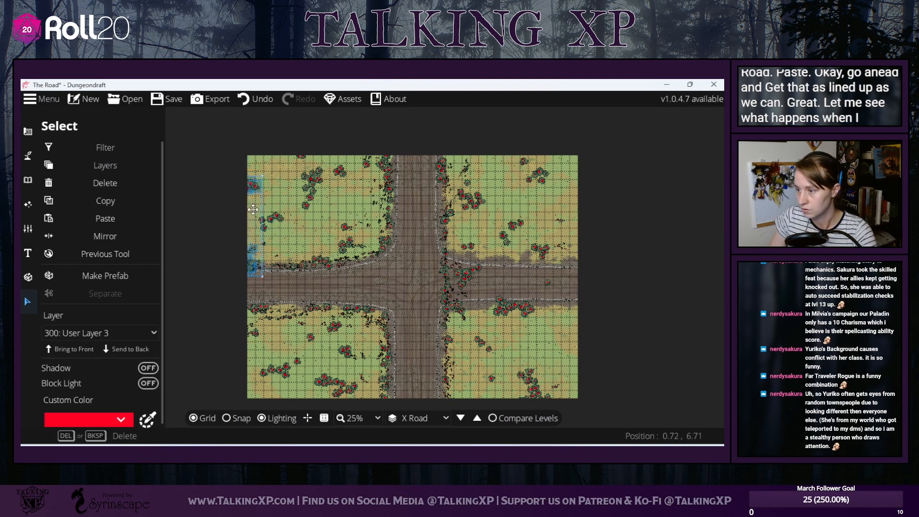
pyautogui.click(228, 122)
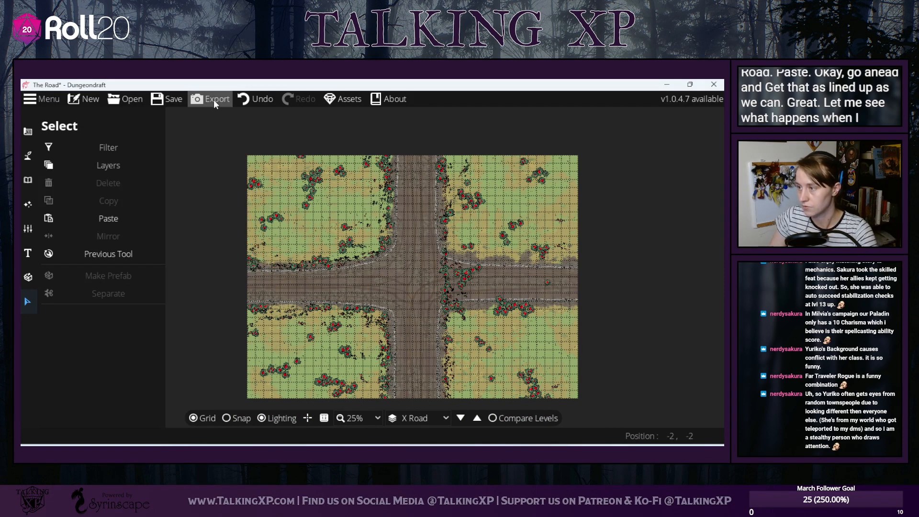
pyautogui.moveTo(217, 110); pyautogui.dragTo(227, 162)
pyautogui.moveTo(401, 206); pyautogui.dragTo(404, 204)
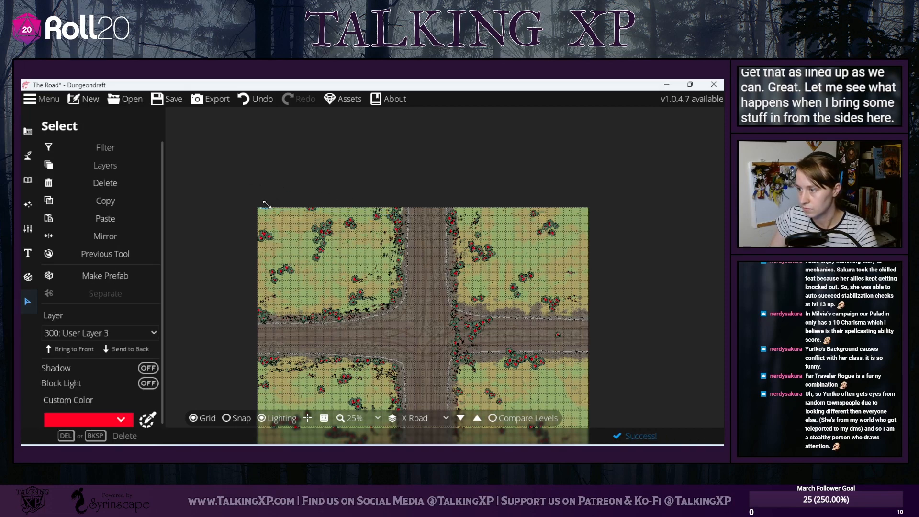
pyautogui.moveTo(444, 177); pyautogui.dragTo(432, 101)
pyautogui.click(220, 364)
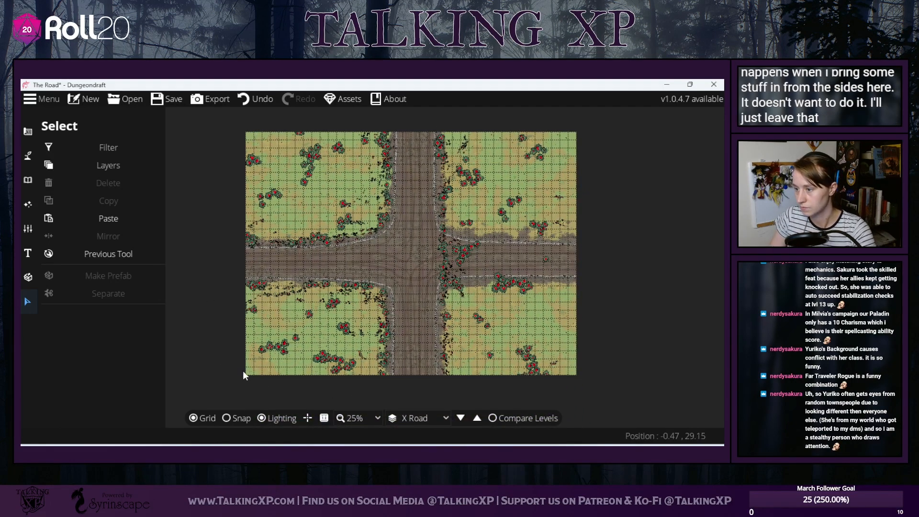
# - Move the plants at the west edge of the X Road map's southwest field inward, just below the road
pyautogui.click(244, 384)
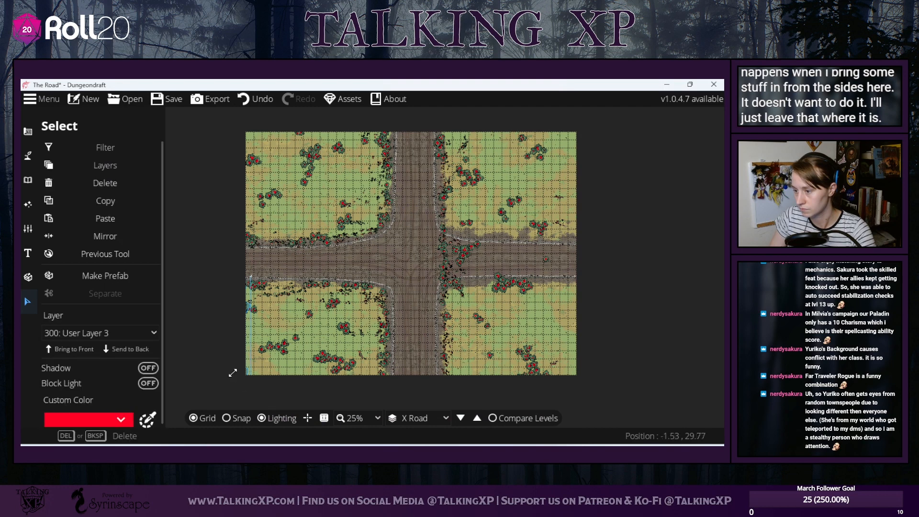
pyautogui.moveTo(233, 354); pyautogui.dragTo(282, 316)
pyautogui.scroll(-2, 252, 354)
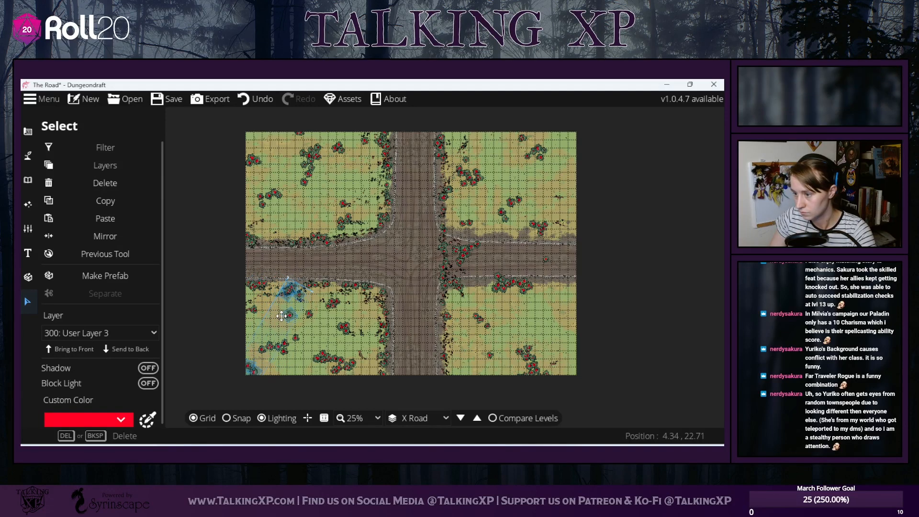
pyautogui.click(631, 322)
pyautogui.moveTo(472, 274); pyautogui.dragTo(470, 282)
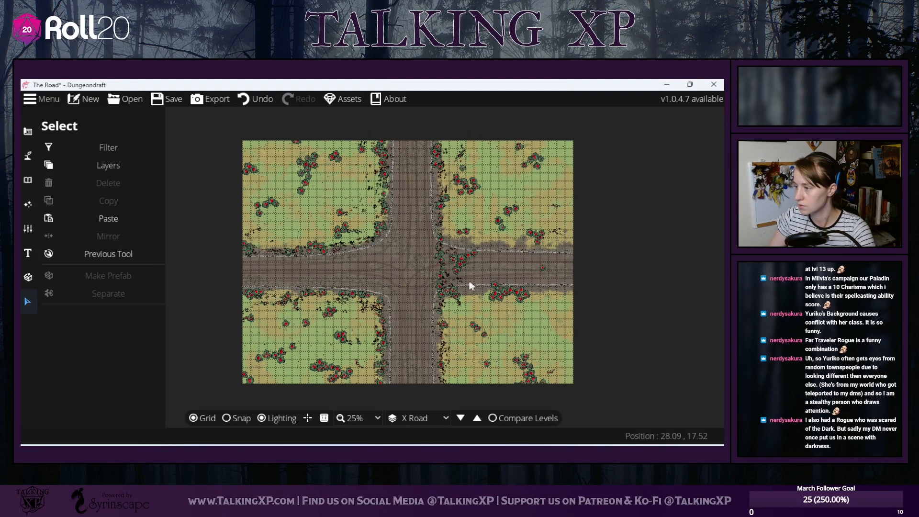
# - Rotate the plant group lying on the east road near the crossing and move it up into the northeast field along the road edge
pyautogui.moveTo(420, 239); pyautogui.dragTo(484, 290)
pyautogui.scroll(-12, 465, 257)
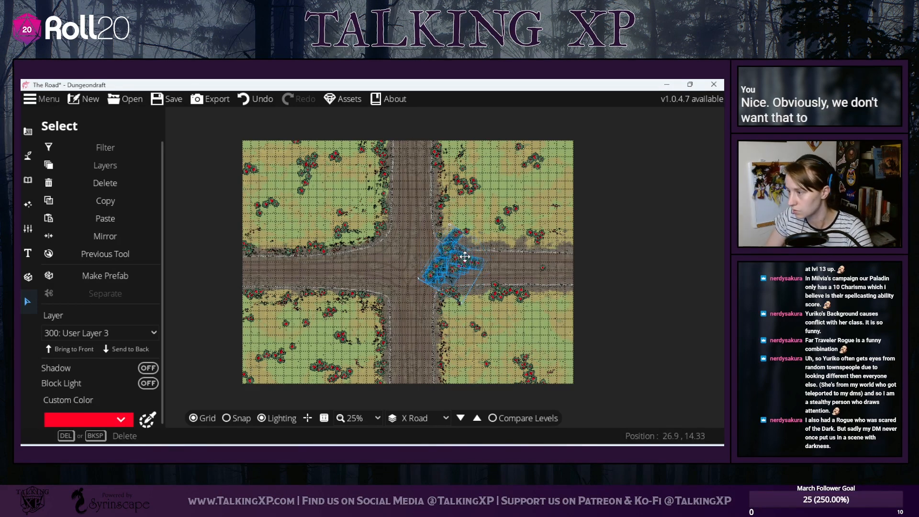
pyautogui.moveTo(465, 257); pyautogui.dragTo(492, 234)
pyautogui.click(596, 349)
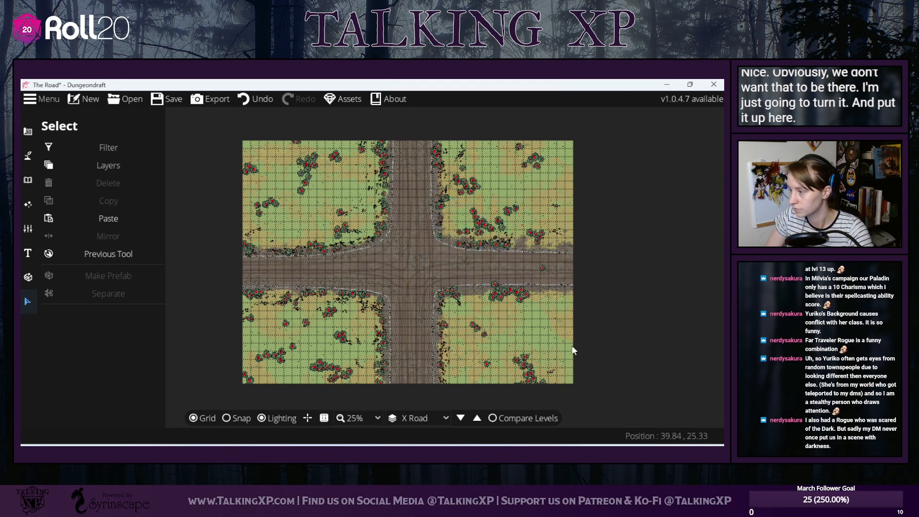
# - Move a single bush onto the east road's south edge and shift the bush clump there eastward, toward the map's east border
pyautogui.scroll(2, 571, 346)
pyautogui.moveTo(562, 353); pyautogui.dragTo(539, 369)
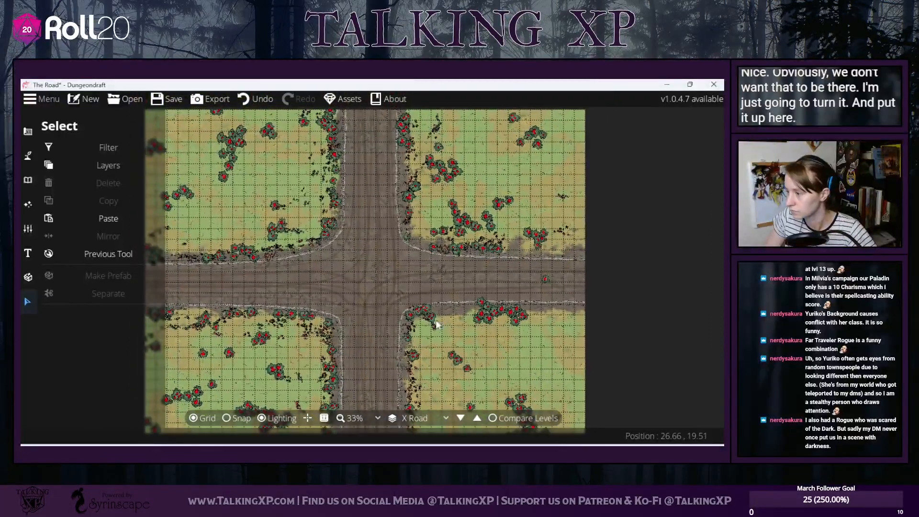
pyautogui.moveTo(435, 325); pyautogui.dragTo(452, 316)
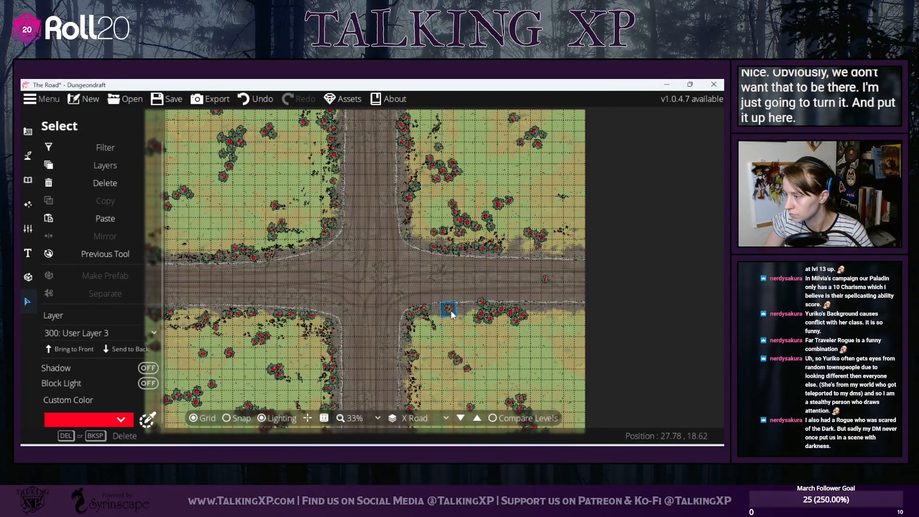
pyautogui.click(470, 320)
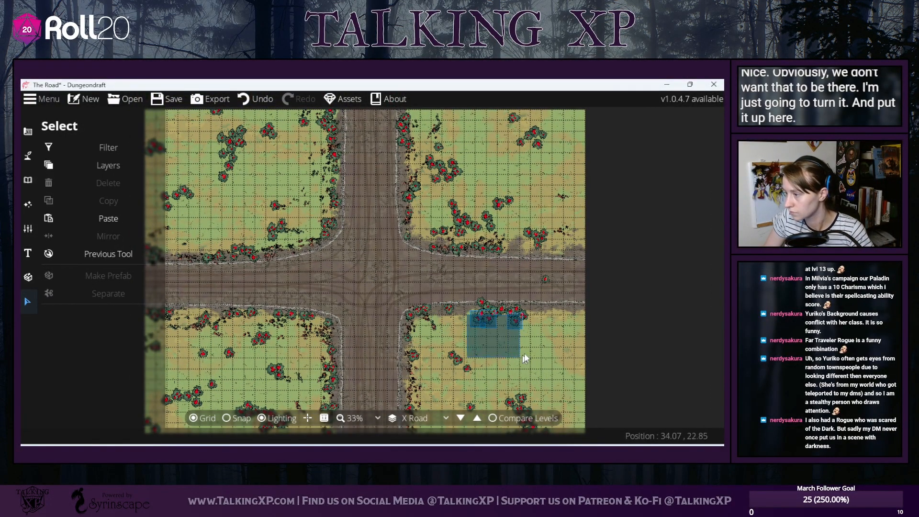
pyautogui.moveTo(523, 354); pyautogui.dragTo(539, 320)
pyautogui.click(556, 367)
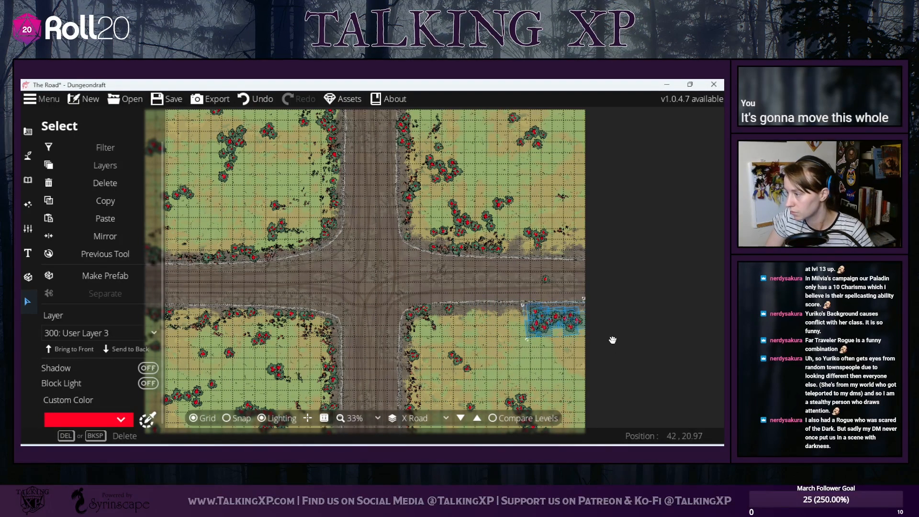
pyautogui.click(563, 214)
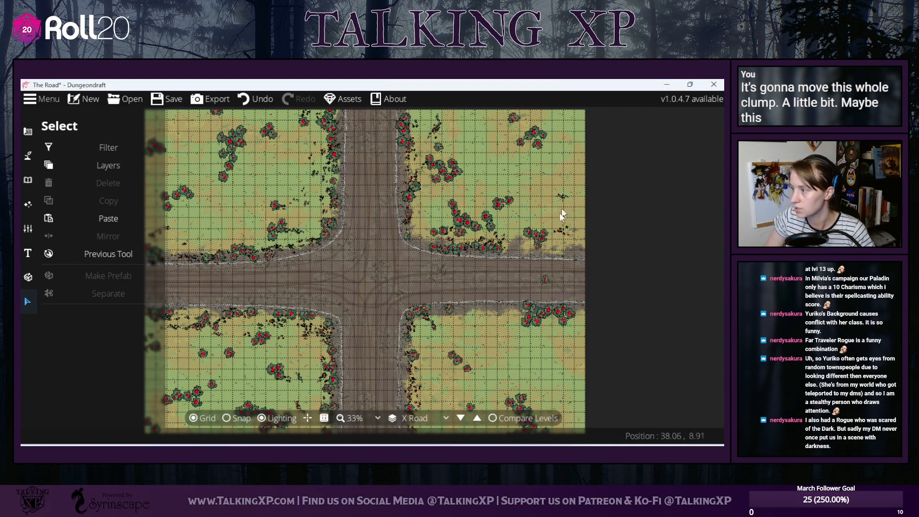
# - Move the bush clump above the east road's grass up toward the northeast field's east border
pyautogui.moveTo(563, 214); pyautogui.dragTo(482, 268)
pyautogui.moveTo(410, 251); pyautogui.dragTo(535, 235)
pyautogui.click(575, 331)
pyautogui.moveTo(574, 331); pyautogui.dragTo(568, 309)
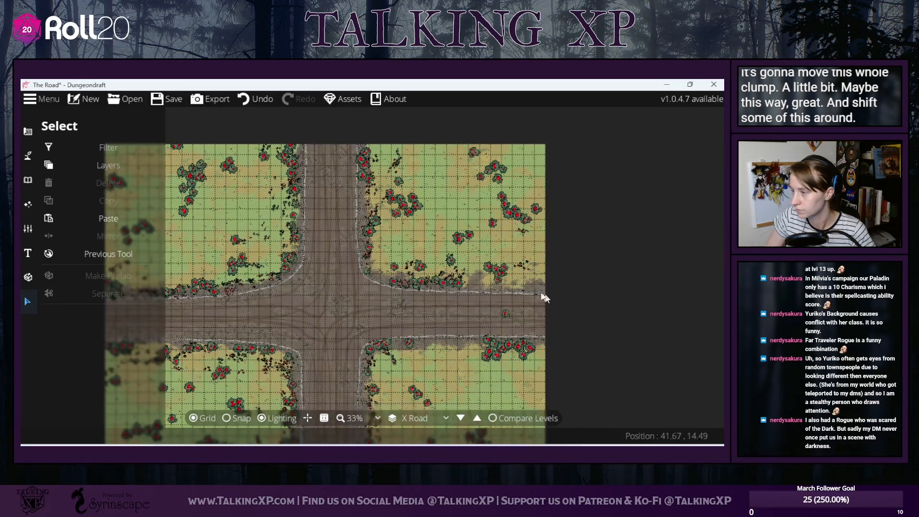
# - Move part of the northeast field's eastern bush clump down to the road's north edge at the map border and rotate it
pyautogui.click(525, 221)
pyautogui.moveTo(525, 221); pyautogui.dragTo(538, 280)
pyautogui.scroll(-10, 530, 278)
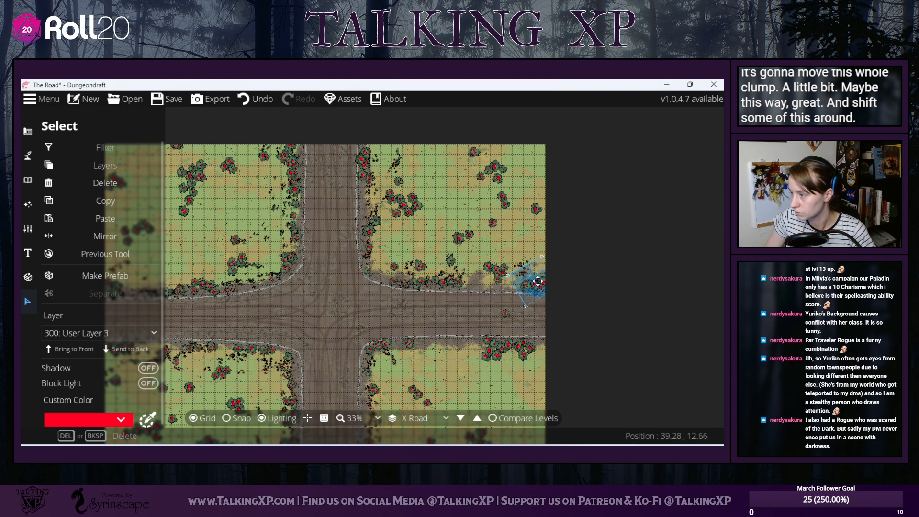
pyautogui.click(561, 209)
# - Move a few bushes from the northeast field down to just above the plant row along the east road
pyautogui.moveTo(429, 143); pyautogui.dragTo(520, 191)
pyautogui.moveTo(534, 239); pyautogui.dragTo(530, 162)
pyautogui.click(527, 247)
pyautogui.moveTo(422, 258); pyautogui.dragTo(458, 130)
pyautogui.moveTo(544, 323); pyautogui.dragTo(543, 300)
# - Shift the large bush clump and the small bush group in the southeast field farther east
pyautogui.moveTo(489, 268); pyautogui.dragTo(570, 362)
pyautogui.moveTo(525, 322); pyautogui.dragTo(538, 304)
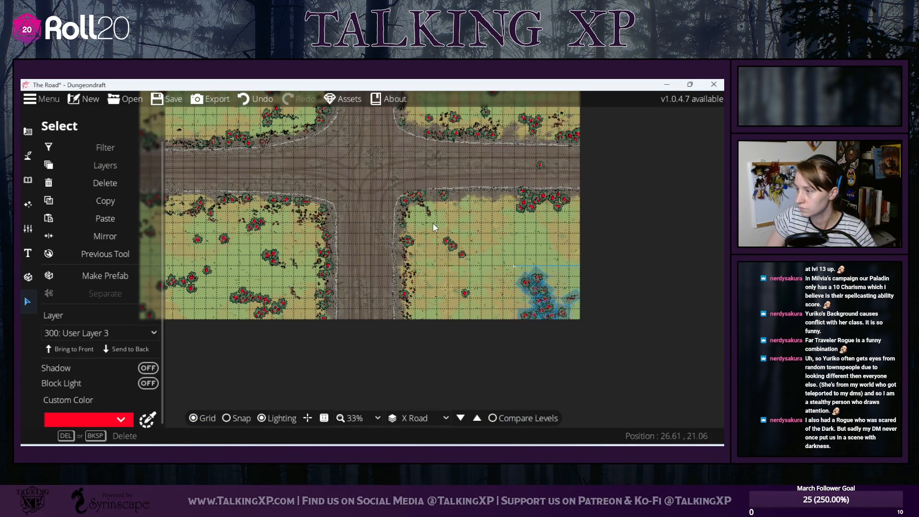
pyautogui.moveTo(433, 223); pyautogui.dragTo(489, 297)
pyautogui.moveTo(462, 244); pyautogui.dragTo(485, 266)
pyautogui.click(603, 274)
# - Move bushes from the southwest field over to the small group in the southeast field
pyautogui.moveTo(562, 314); pyautogui.dragTo(645, 331)
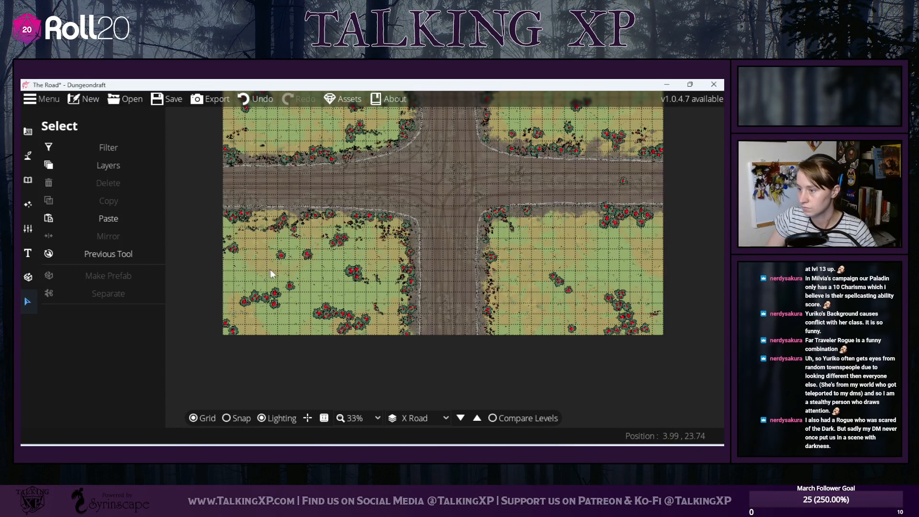
pyautogui.moveTo(304, 296); pyautogui.dragTo(568, 267)
pyautogui.click(663, 273)
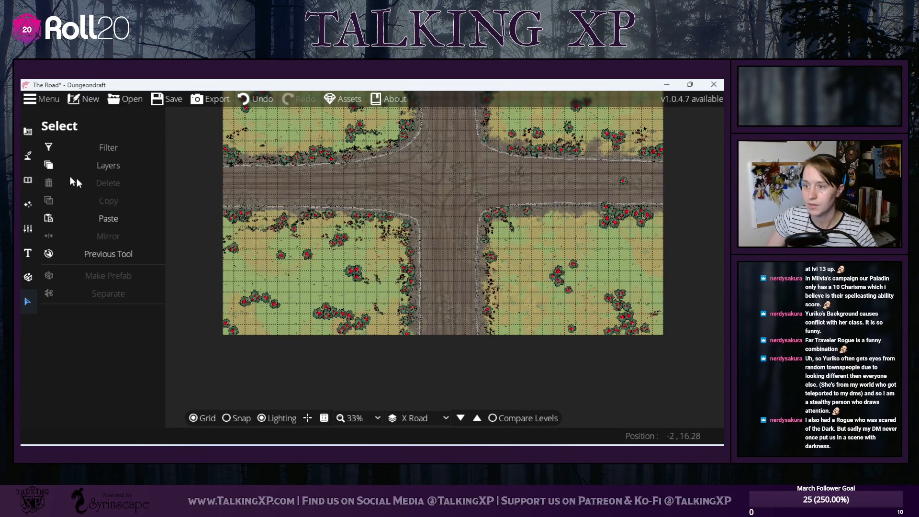
# - Scatter the green grass set along the edges of the east road on User Layer 1
pyautogui.click(28, 180)
pyautogui.click(67, 154)
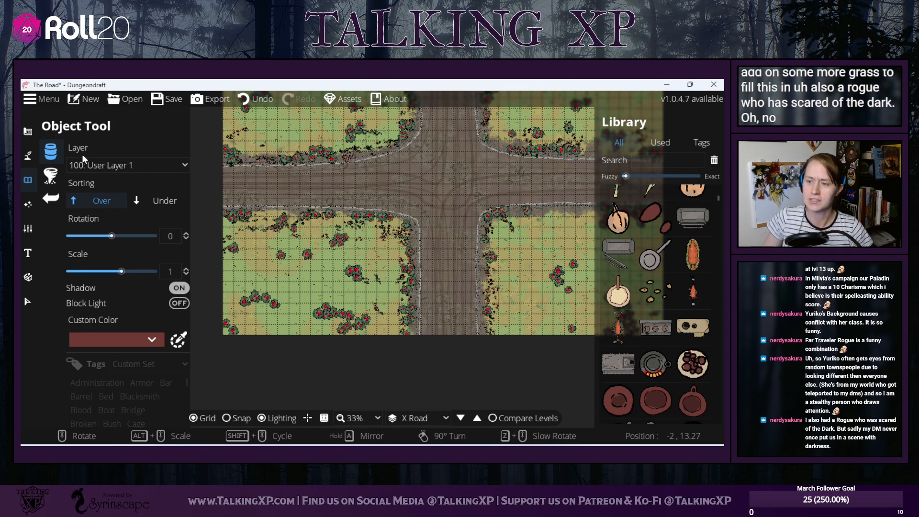
pyautogui.click(53, 181)
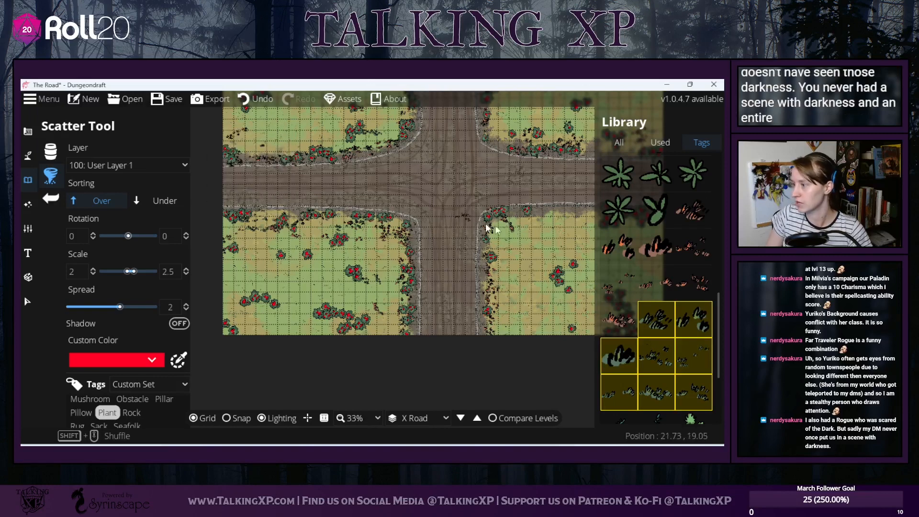
pyautogui.moveTo(499, 229); pyautogui.dragTo(416, 230)
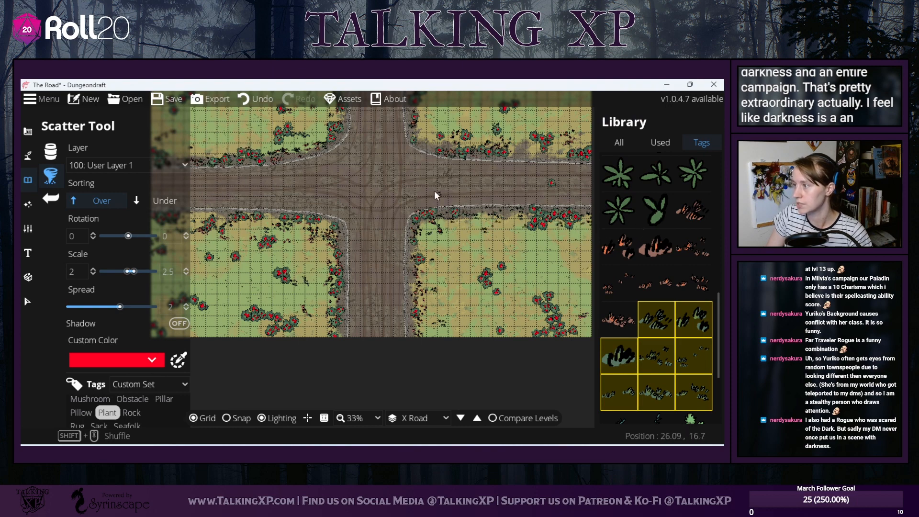
pyautogui.scroll(1, 378, 271)
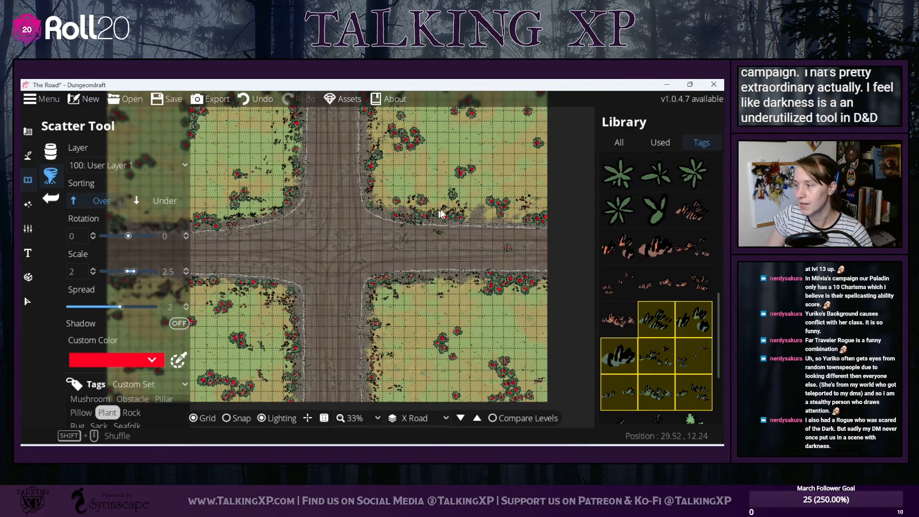
# - Scatter the reddish grass set starting with Grass 06 along the northeast field's road edges on User Layer 2
pyautogui.click(694, 210)
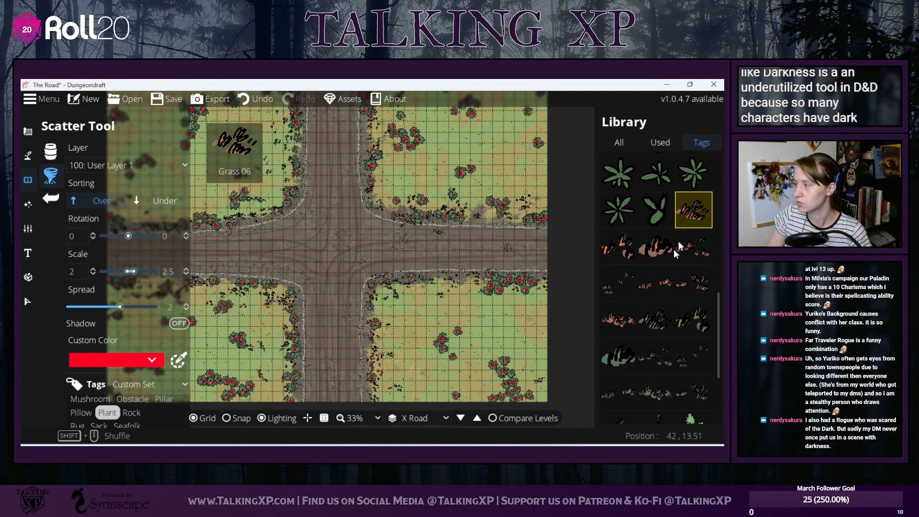
pyautogui.keyDown('shift'); pyautogui.click(621, 318); pyautogui.keyUp('shift')
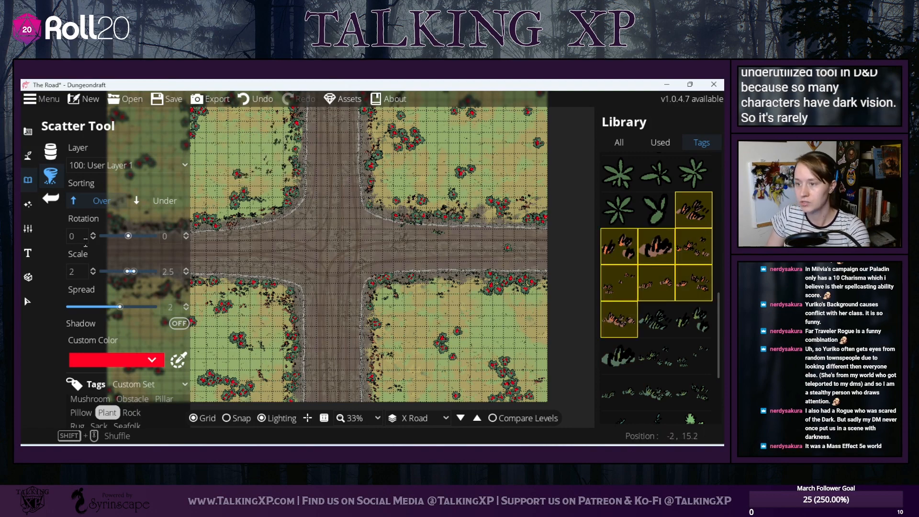
pyautogui.click(144, 167)
pyautogui.click(125, 282)
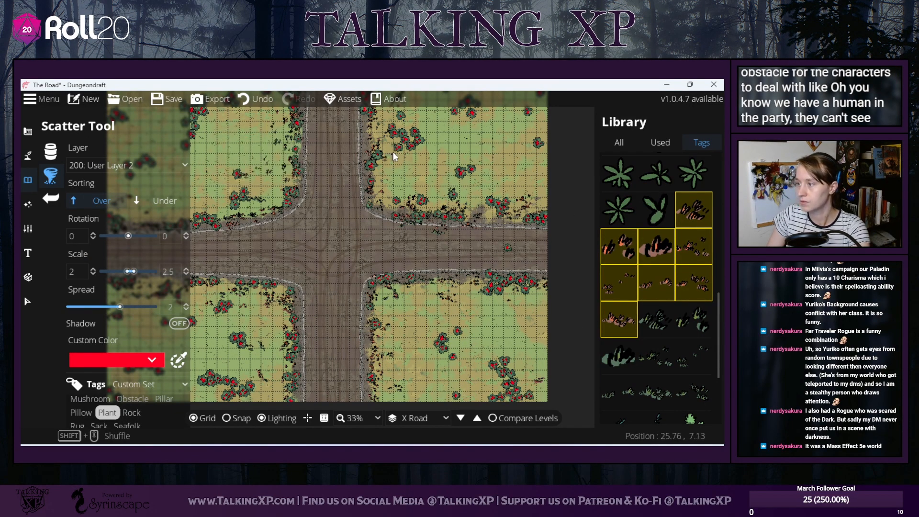
pyautogui.moveTo(390, 166); pyautogui.dragTo(392, 241)
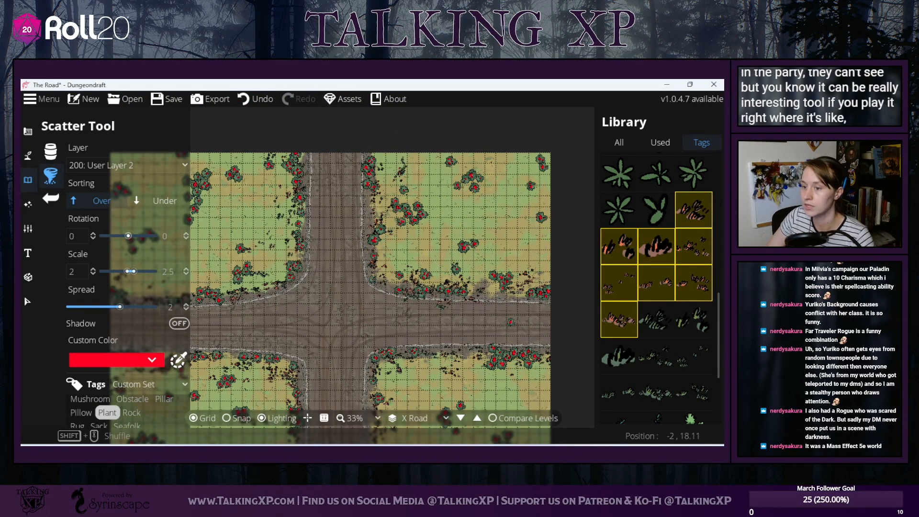
# - Remove the stray grass lying on the east road below its north edge
pyautogui.click(25, 308)
pyautogui.scroll(3, 331, 324)
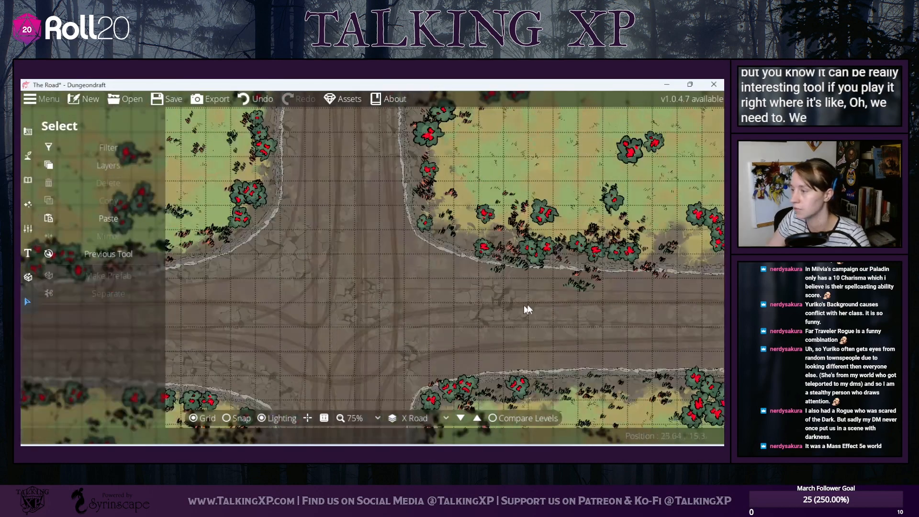
pyautogui.moveTo(489, 259); pyautogui.dragTo(642, 242)
pyautogui.moveTo(565, 238); pyautogui.dragTo(613, 270)
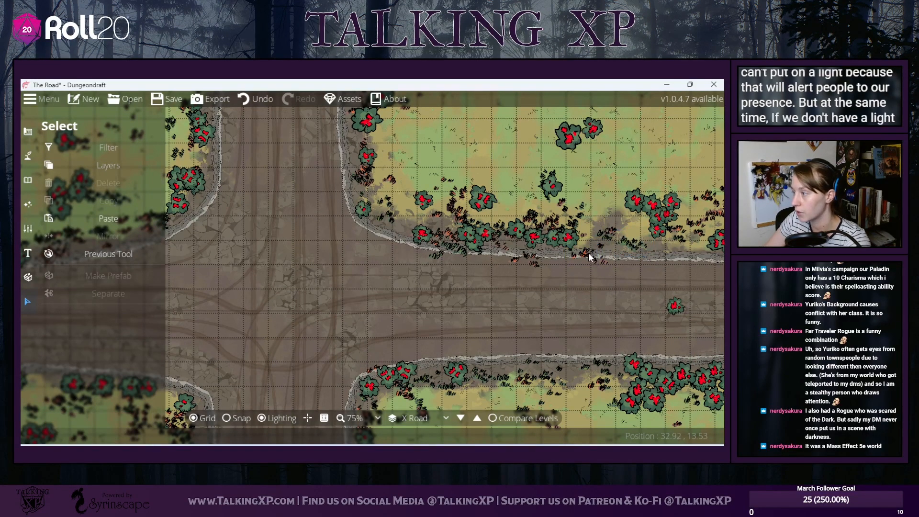
pyautogui.click(588, 252)
pyautogui.moveTo(588, 240); pyautogui.dragTo(657, 244)
pyautogui.press('Delete')
# - Delete the grass clumps spilling over the road edge near the northeast corner of the crossing
pyautogui.click(450, 251)
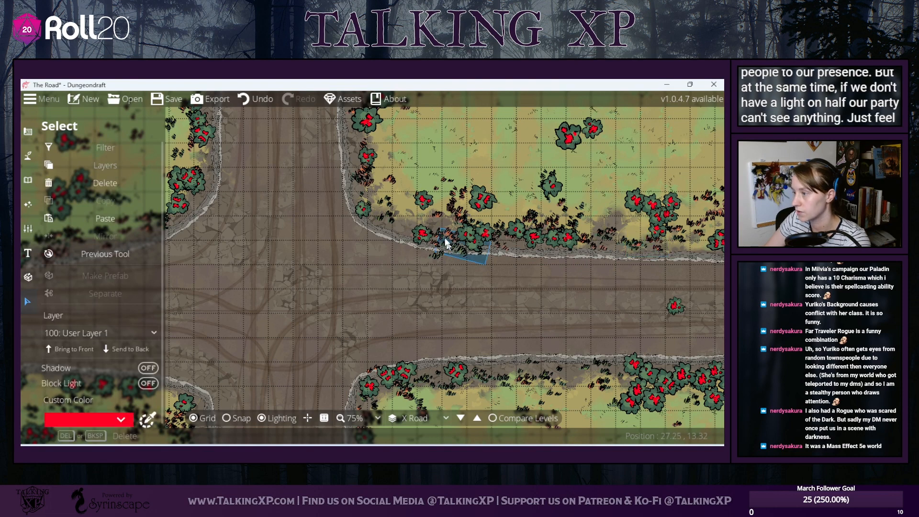
pyautogui.press('Delete')
pyautogui.click(434, 227)
pyautogui.press('Delete')
pyautogui.click(436, 259)
pyautogui.press('Delete')
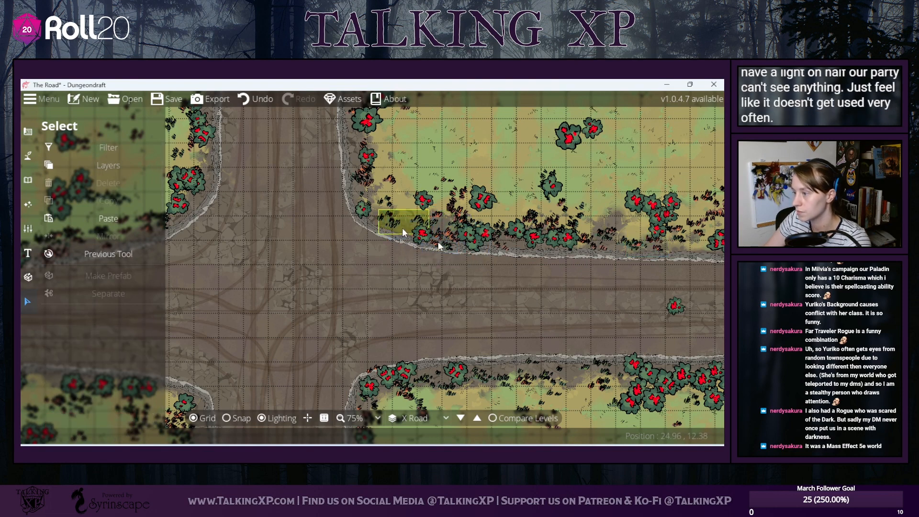
# - Delete the grass clumps overhanging the road at the southeast corner of the crossing and along the east road's south edge
pyautogui.scroll(-5, 431, 261)
pyautogui.click(356, 266)
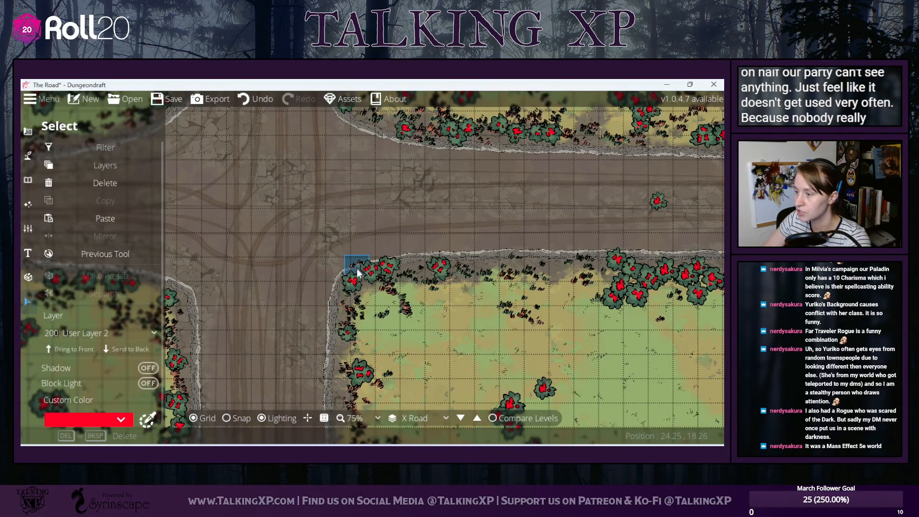
pyautogui.press('Delete')
pyautogui.click(393, 271)
pyautogui.press('Delete')
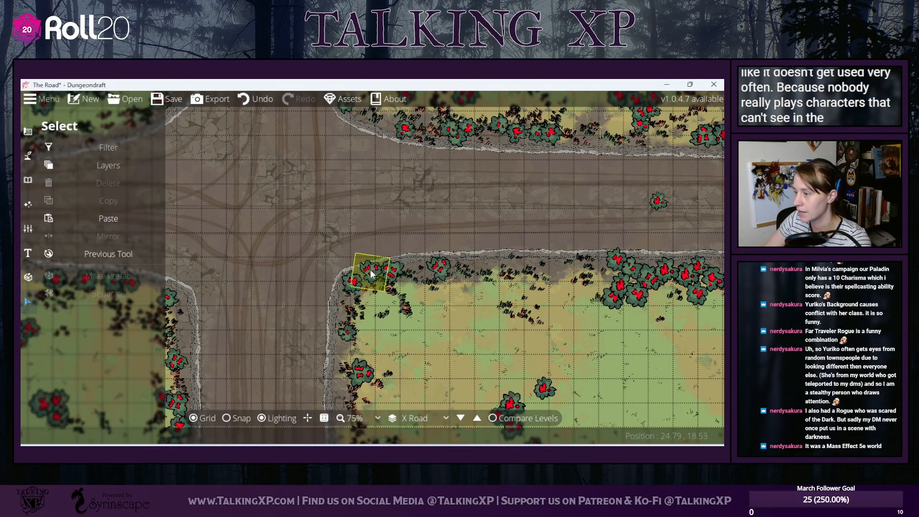
pyautogui.click(374, 273)
pyautogui.press('Delete')
pyautogui.click(616, 267)
pyautogui.press('Delete')
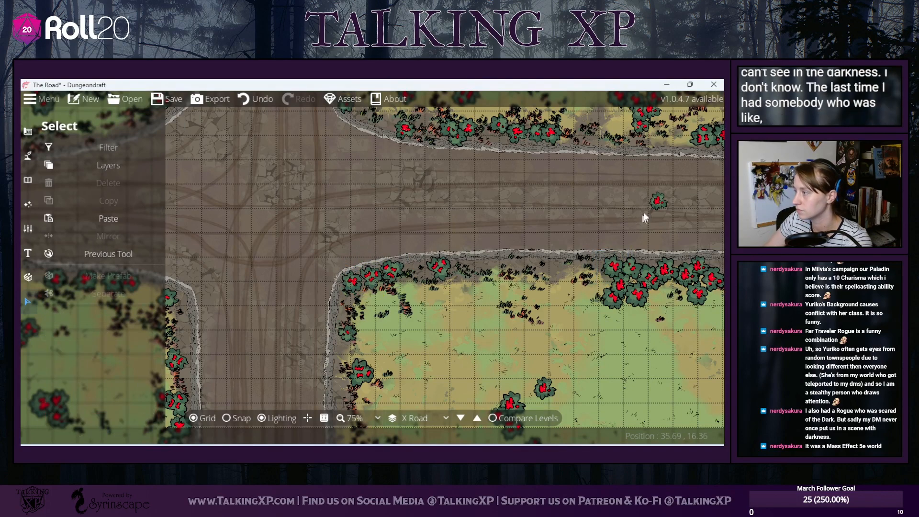
# - Move the lone bush from the middle of the east road to the road's south edge
pyautogui.moveTo(659, 202); pyautogui.dragTo(561, 260)
pyautogui.click(434, 306)
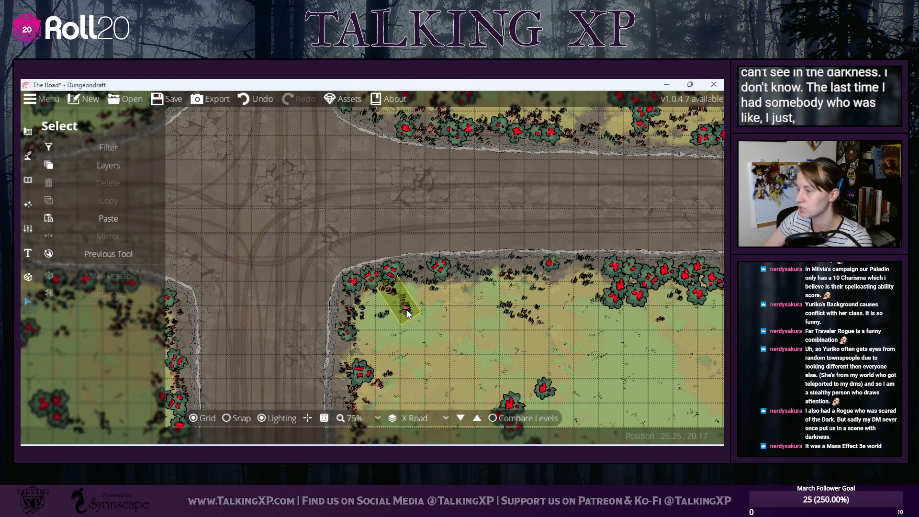
pyautogui.moveTo(411, 309); pyautogui.dragTo(360, 466)
# - Check the individual grass clumps along the west road's north edge for overlap with the road
pyautogui.moveTo(325, 256)
pyautogui.mouseDown()
pyautogui.moveTo(569, 378)
pyautogui.moveTo(464, 352)
pyautogui.moveTo(588, 234)
pyautogui.moveTo(556, 180)
pyautogui.mouseUp()
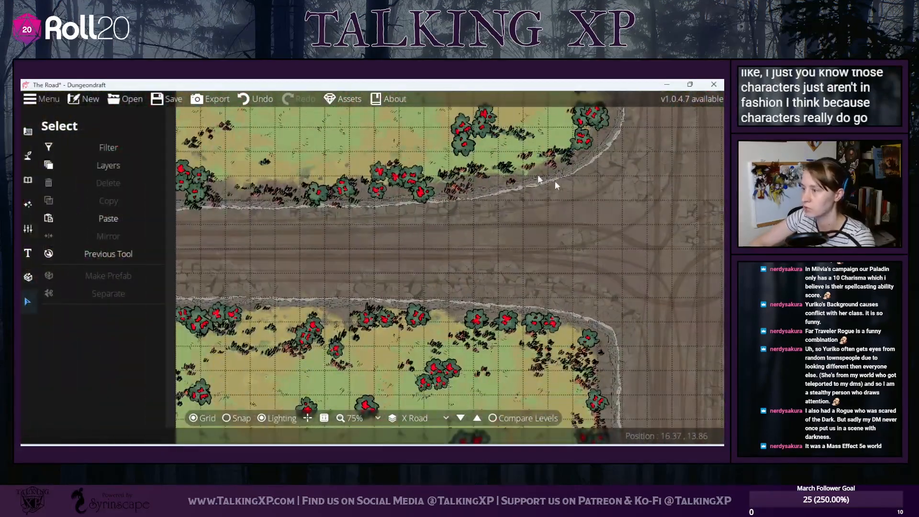
pyautogui.click(468, 186)
pyautogui.press('Escape')
pyautogui.click(452, 199)
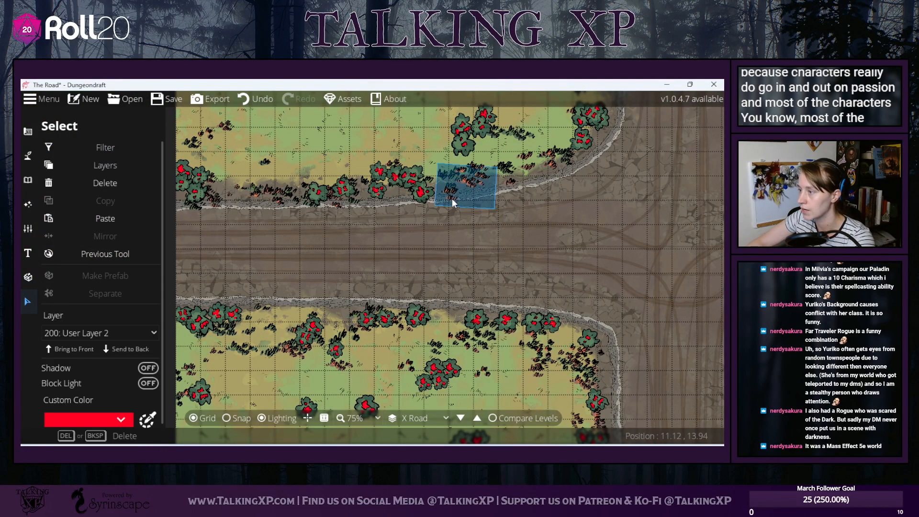
pyautogui.click(539, 185)
pyautogui.click(512, 188)
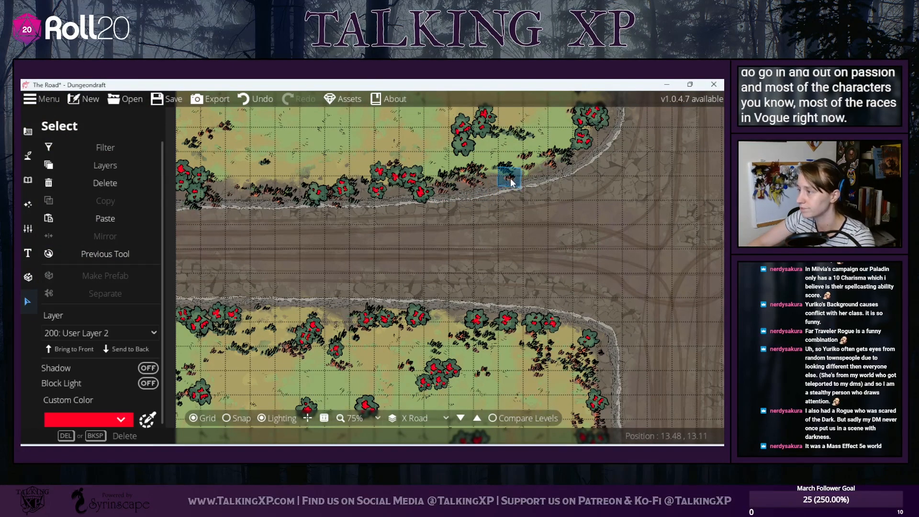
pyautogui.press('Escape')
# - Move the plants along the south road's east side westward, closer to the road edge
pyautogui.press('s')
pyautogui.press('d')
pyautogui.moveTo(601, 280); pyautogui.dragTo(350, 210)
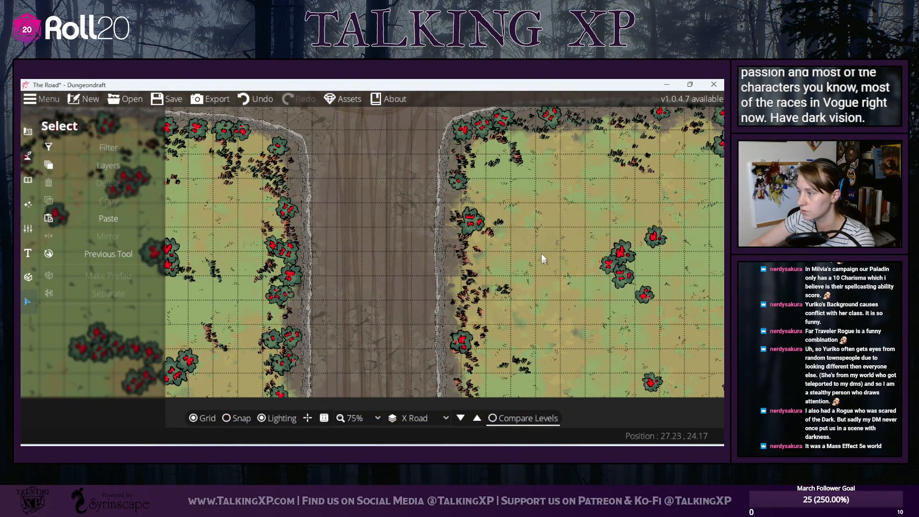
pyautogui.moveTo(536, 390); pyautogui.dragTo(458, 220)
pyautogui.moveTo(550, 274); pyautogui.dragTo(556, 322)
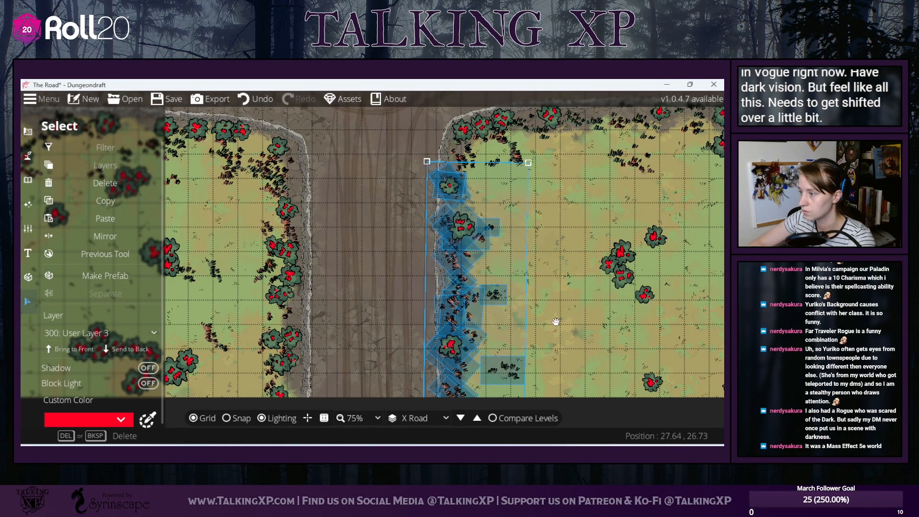
pyautogui.click(595, 348)
# - Move the plants along the south road's west side eastward, closer to the road edge
pyautogui.moveTo(244, 181); pyautogui.dragTo(298, 383)
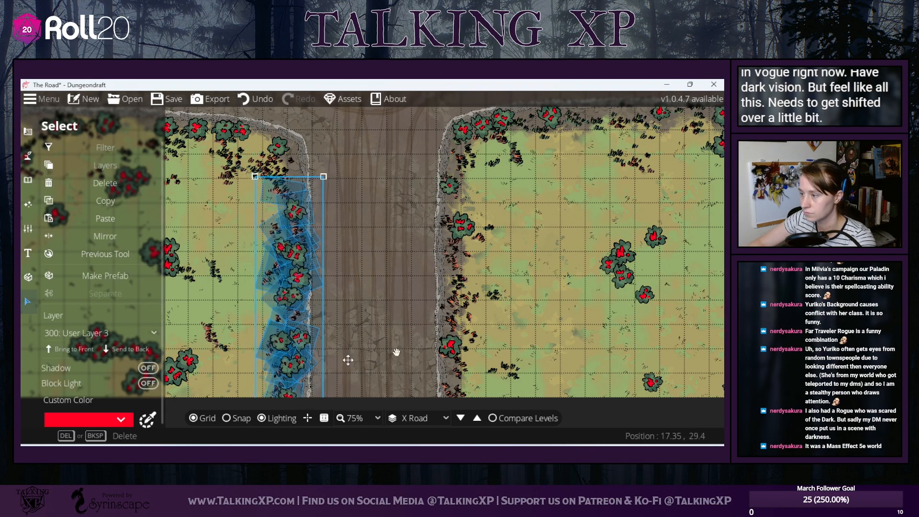
pyautogui.click(557, 250)
pyautogui.moveTo(563, 190); pyautogui.dragTo(455, 426)
pyautogui.moveTo(421, 330); pyautogui.dragTo(608, 251)
pyautogui.scroll(-5, 537, 249)
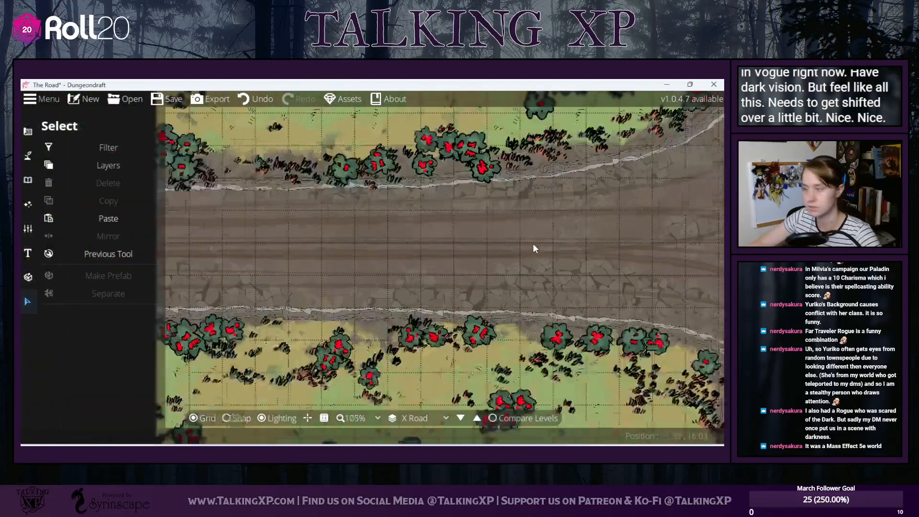
# - Review the whole X Road level and compare it with the Complex Road, Wide, Y Road and T Road levels
pyautogui.scroll(-2, 556, 248)
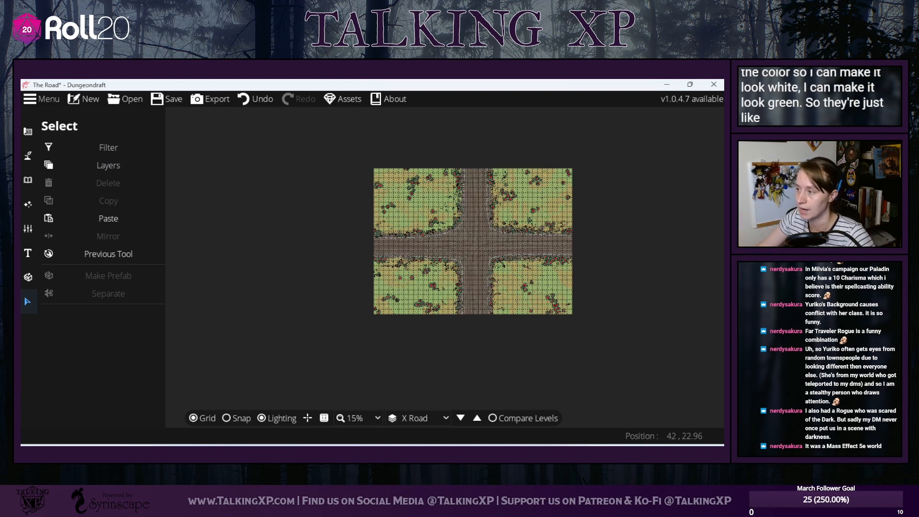
pyautogui.moveTo(398, 222); pyautogui.dragTo(340, 220)
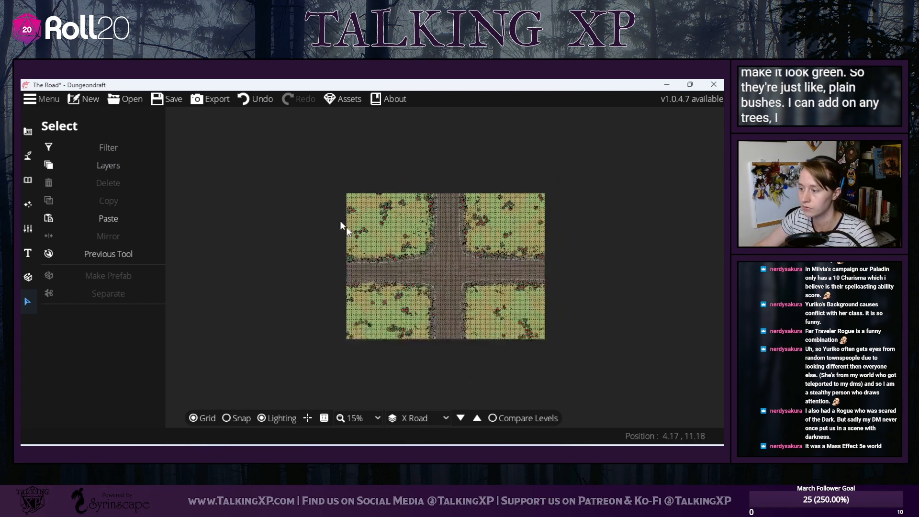
pyautogui.click(441, 422)
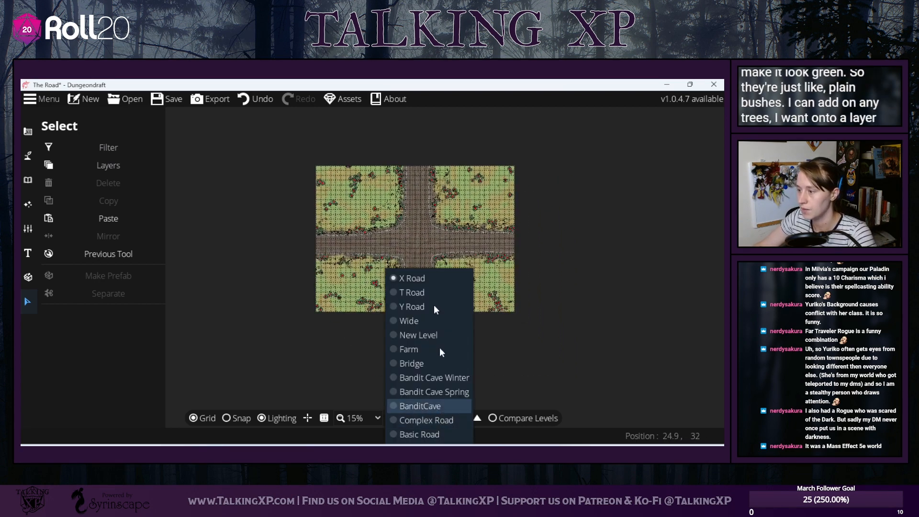
pyautogui.click(430, 416)
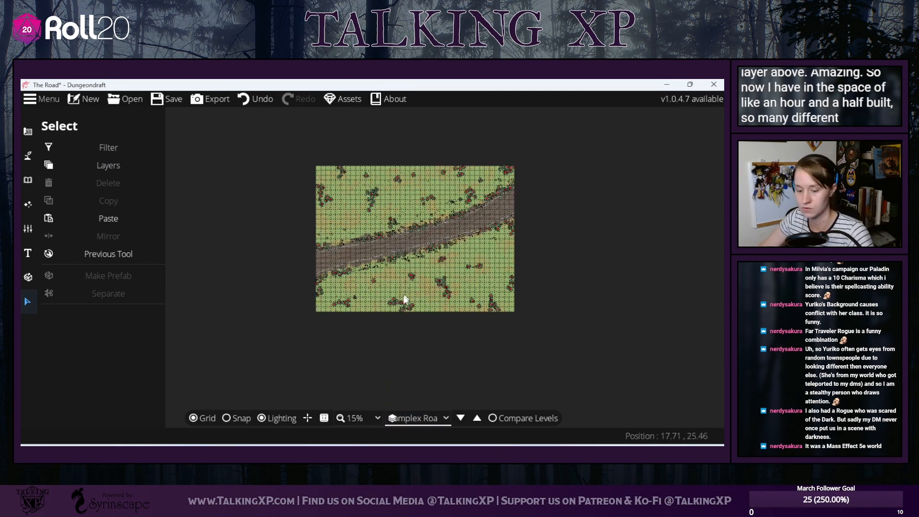
pyautogui.scroll(3, 404, 296)
pyautogui.moveTo(434, 265); pyautogui.dragTo(414, 354)
pyautogui.click(426, 419)
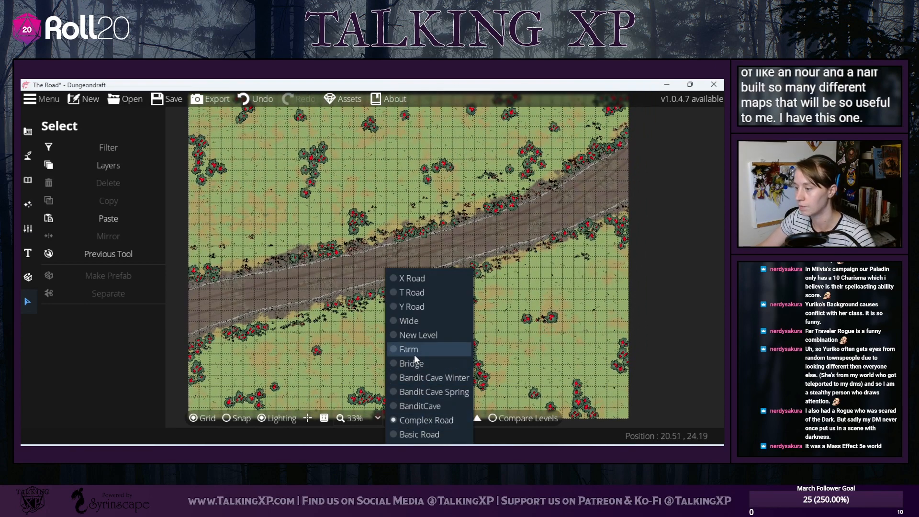
pyautogui.click(413, 318)
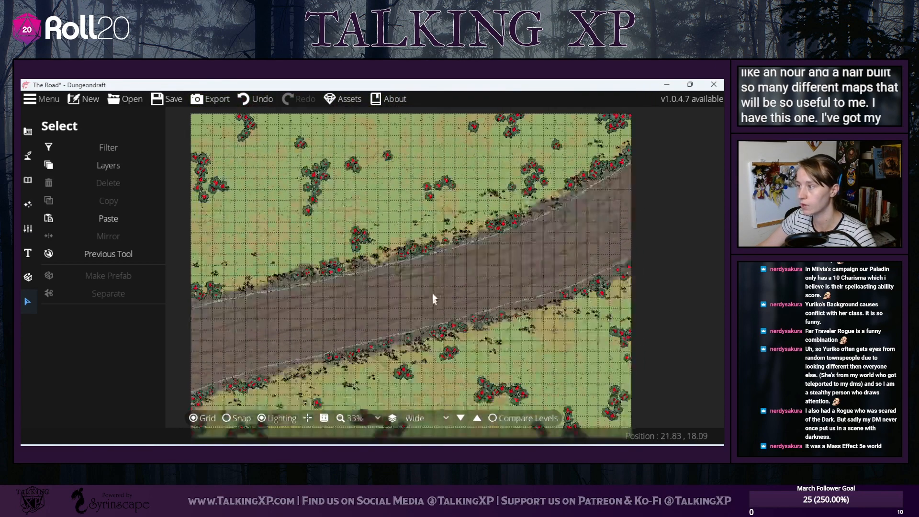
pyautogui.click(447, 419)
pyautogui.click(413, 303)
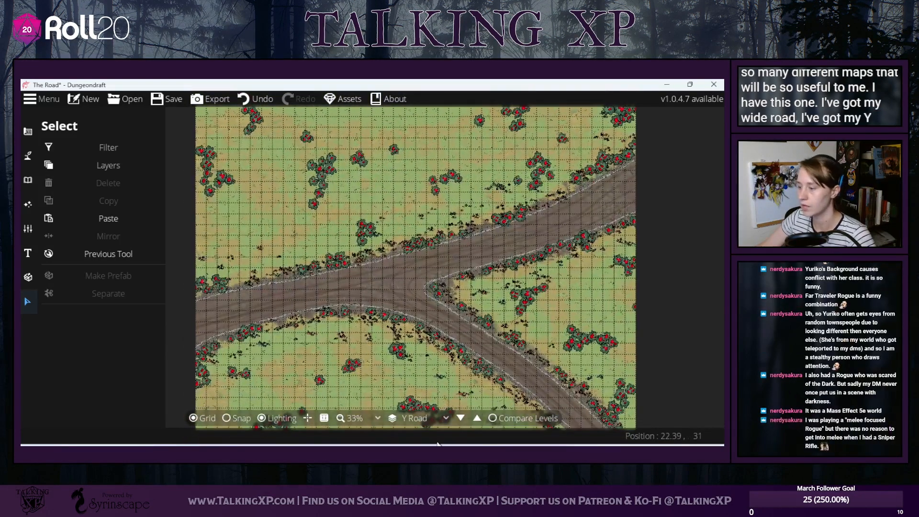
pyautogui.click(430, 421)
pyautogui.click(413, 294)
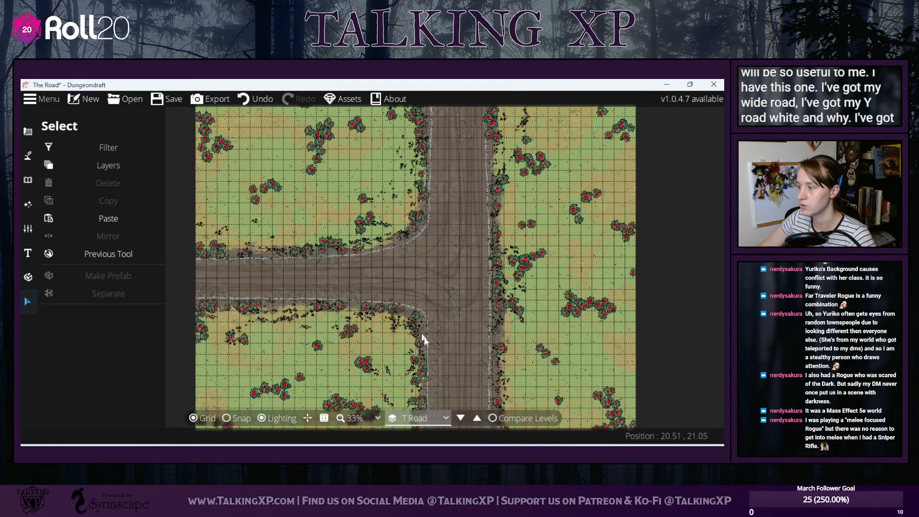
# - Return to the X Road level and save the map
pyautogui.click(414, 419)
pyautogui.click(421, 420)
pyautogui.click(413, 418)
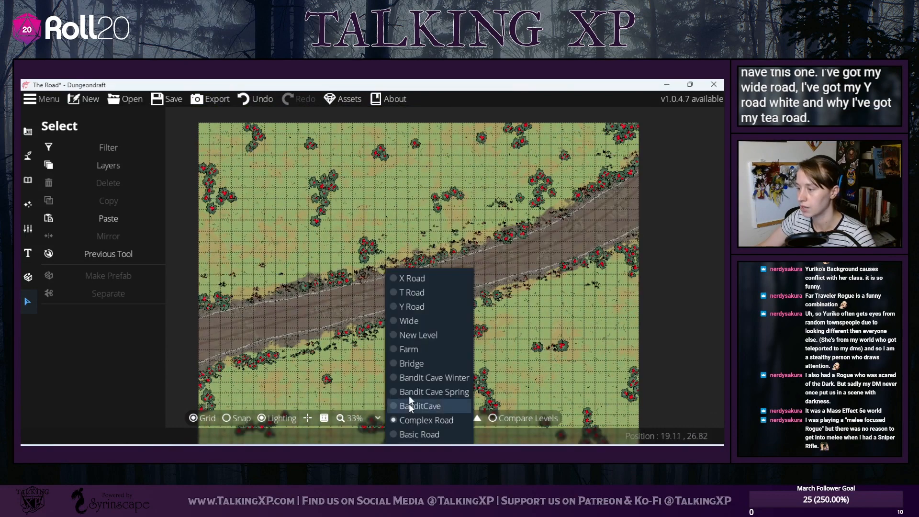
pyautogui.click(424, 275)
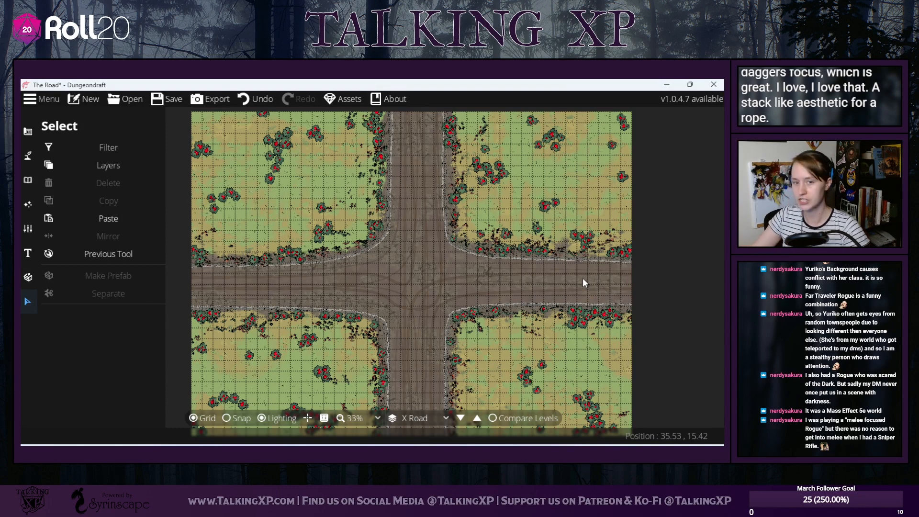
pyautogui.moveTo(405, 340)
pyautogui.mouseDown()
pyautogui.moveTo(449, 315)
pyautogui.moveTo(417, 353)
pyautogui.mouseUp()
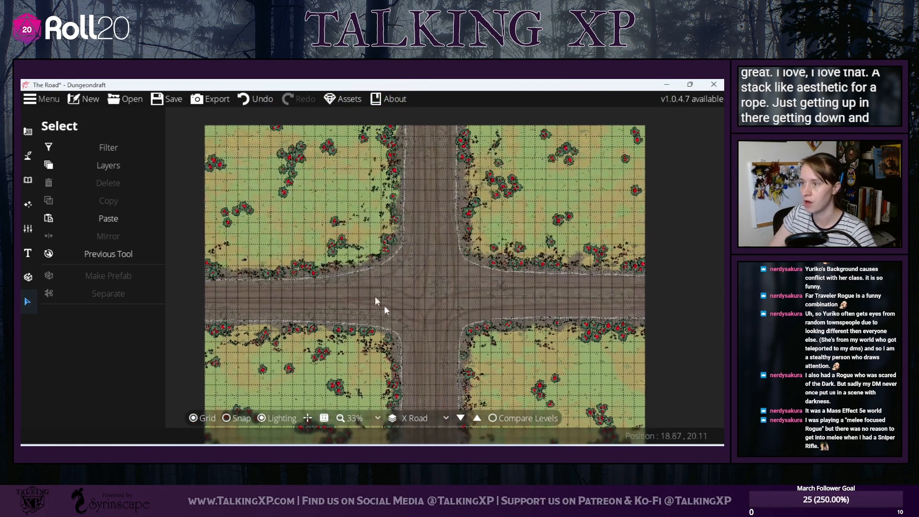
pyautogui.click(173, 100)
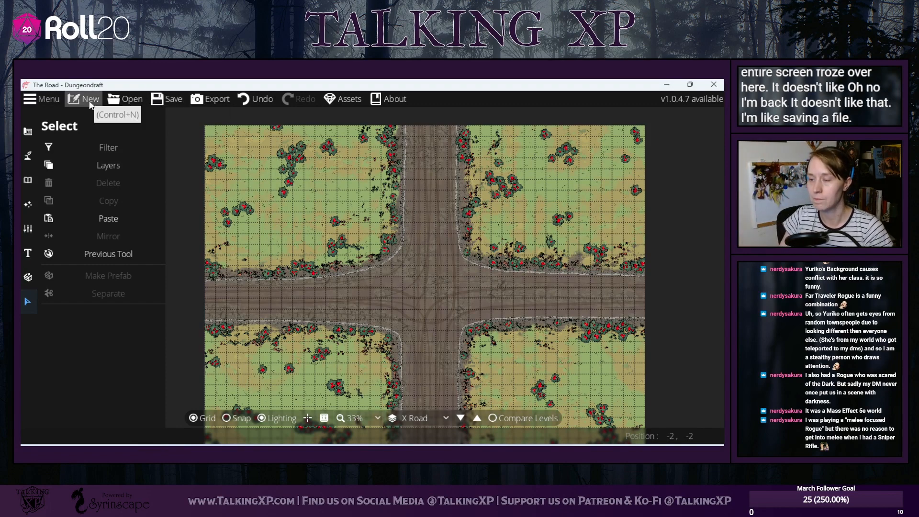
# - Turn on grid snapping and measure the X Road map's width and height in tiles from corner to corner
pyautogui.moveTo(345, 325); pyautogui.dragTo(330, 329)
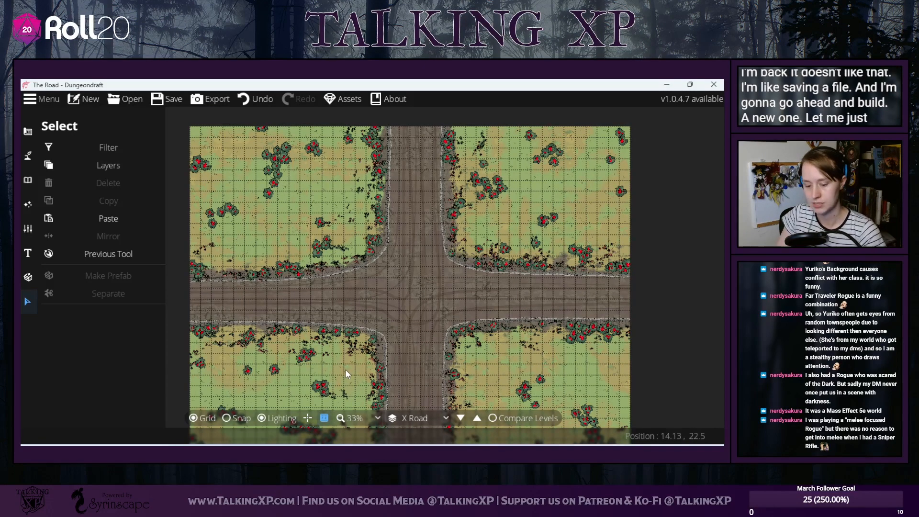
pyautogui.scroll(-1, 346, 370)
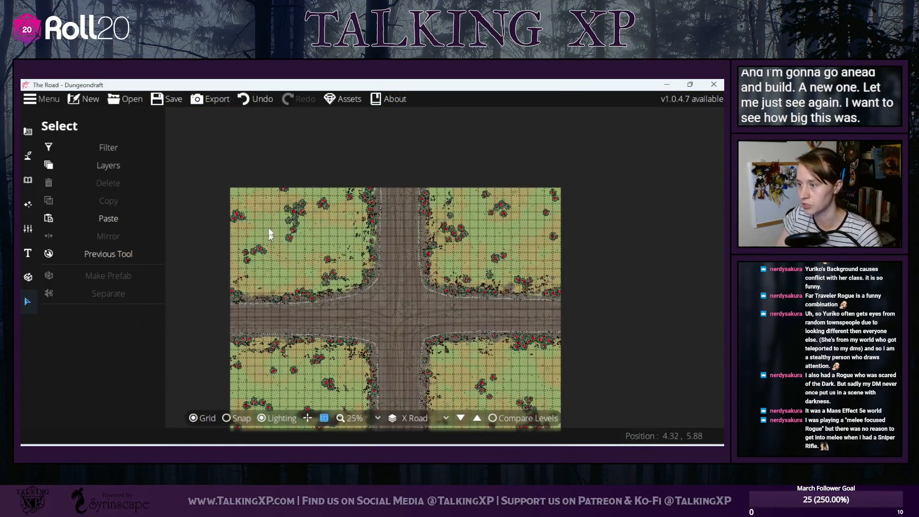
pyautogui.moveTo(269, 230); pyautogui.dragTo(265, 191)
pyautogui.moveTo(227, 153); pyautogui.dragTo(561, 398)
pyautogui.click(238, 421)
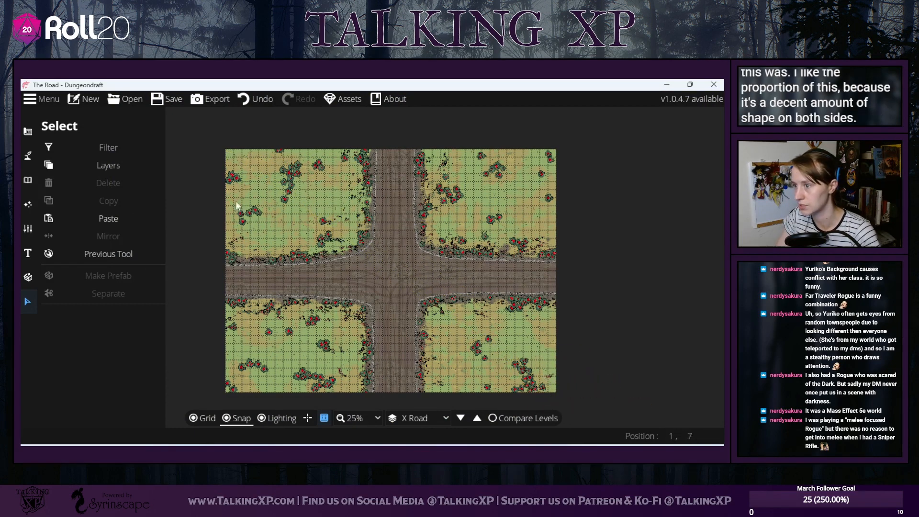
pyautogui.moveTo(228, 155); pyautogui.dragTo(432, 289)
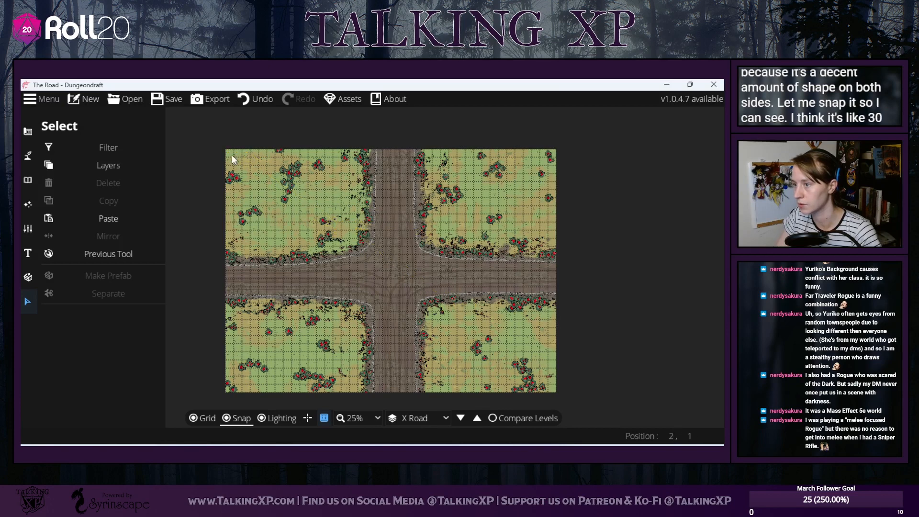
pyautogui.moveTo(227, 153); pyautogui.dragTo(563, 391)
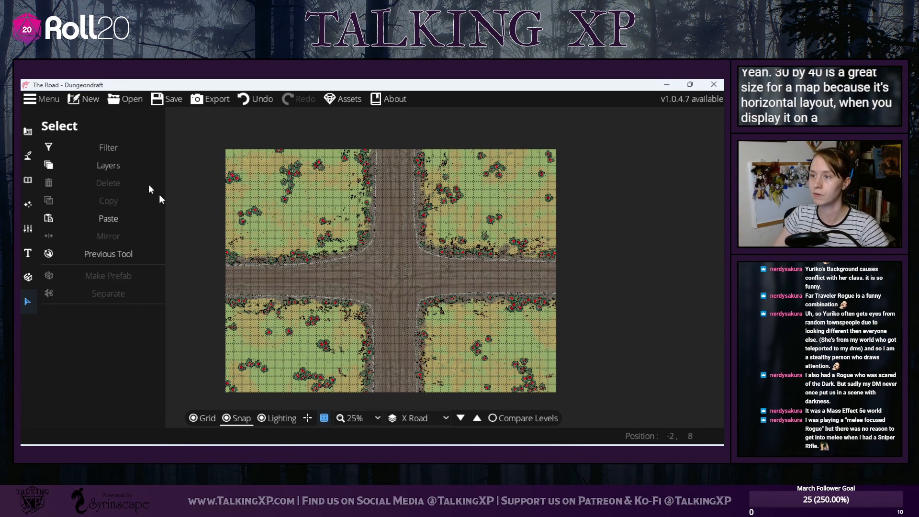
# - Save the road map and create a new map 40 tiles wide and 30 tiles high without the map wizard
pyautogui.click(160, 98)
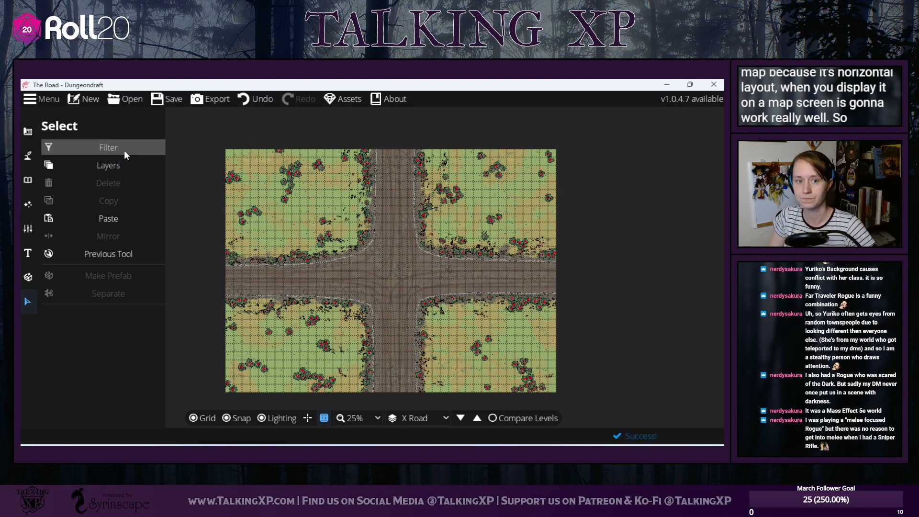
pyautogui.click(99, 99)
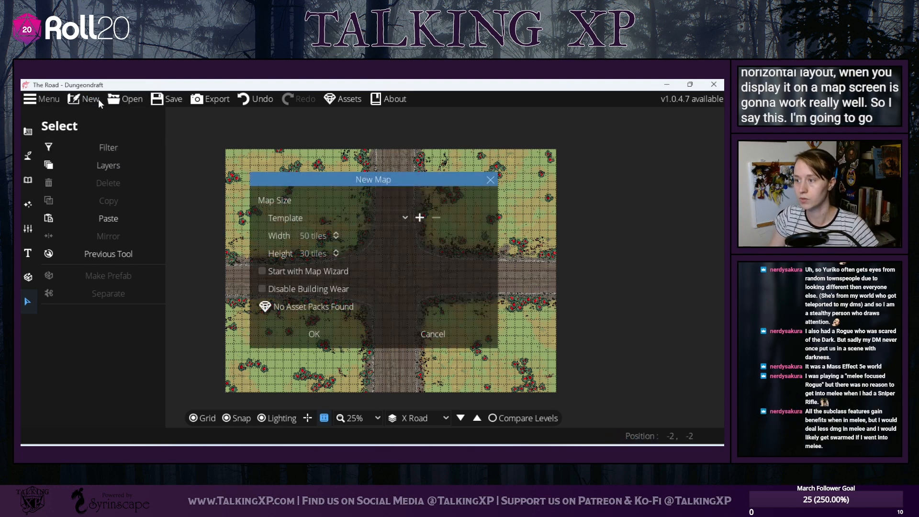
pyautogui.click(310, 236)
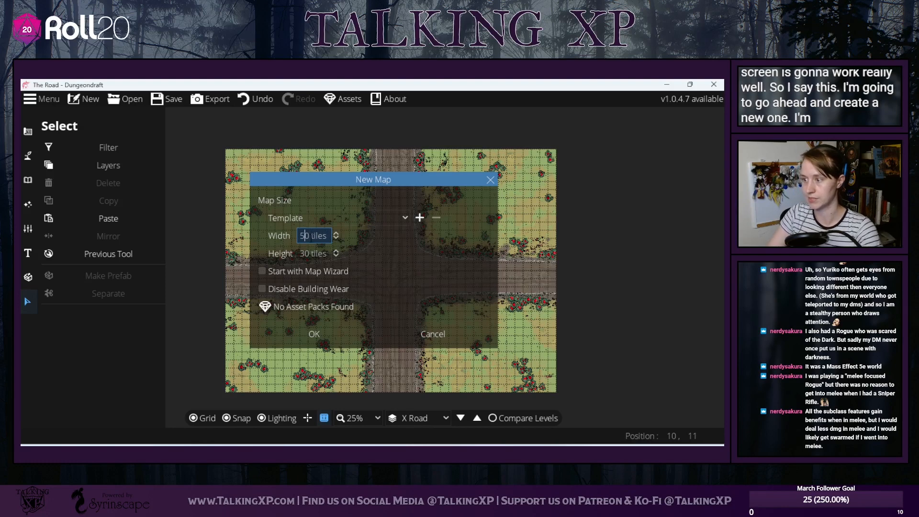
pyautogui.press('BackSpace')
pyautogui.write('4')
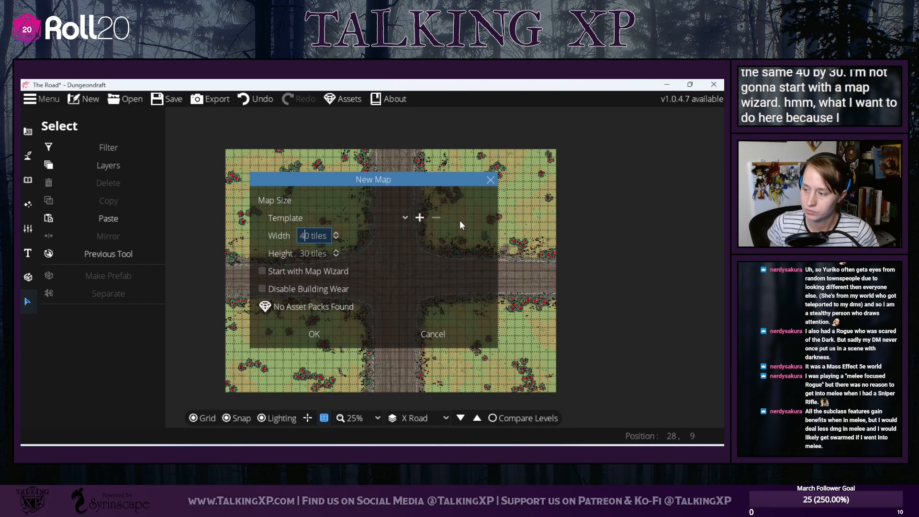
pyautogui.click(337, 334)
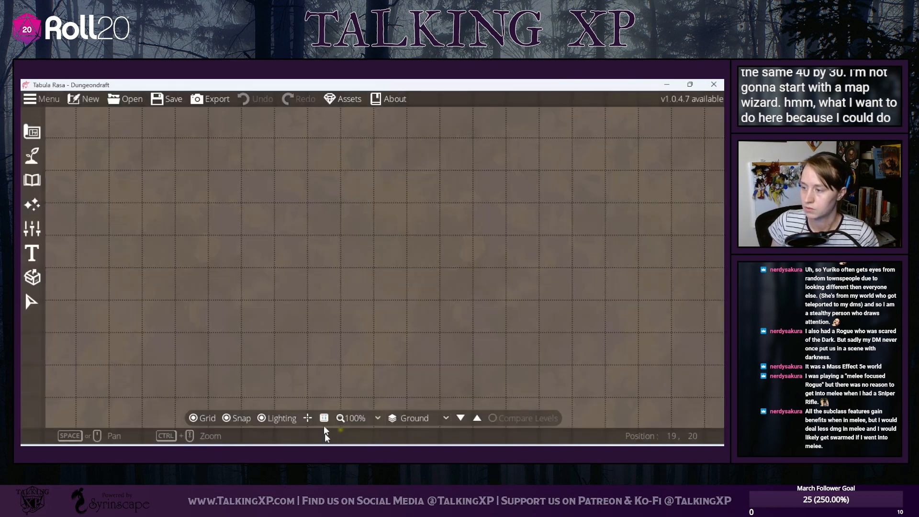
pyautogui.scroll(-5, 351, 244)
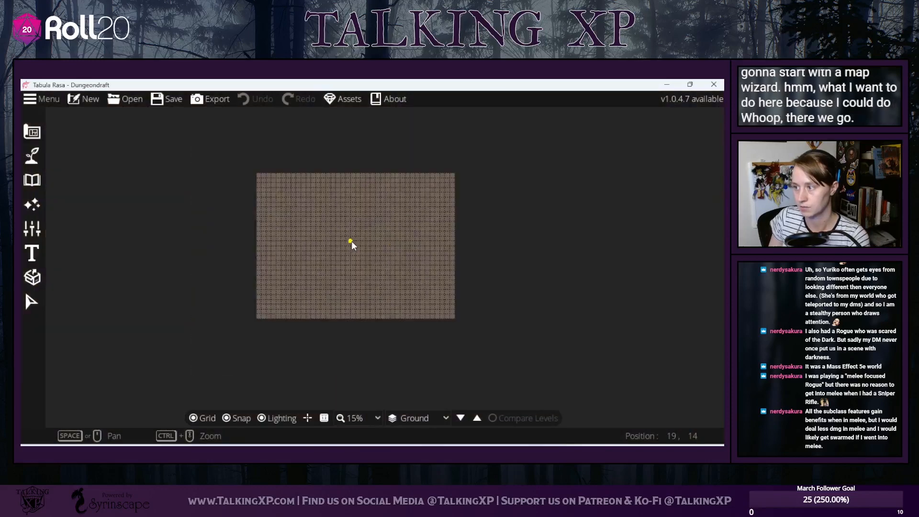
pyautogui.scroll(2, 352, 245)
pyautogui.scroll(-1, 352, 245)
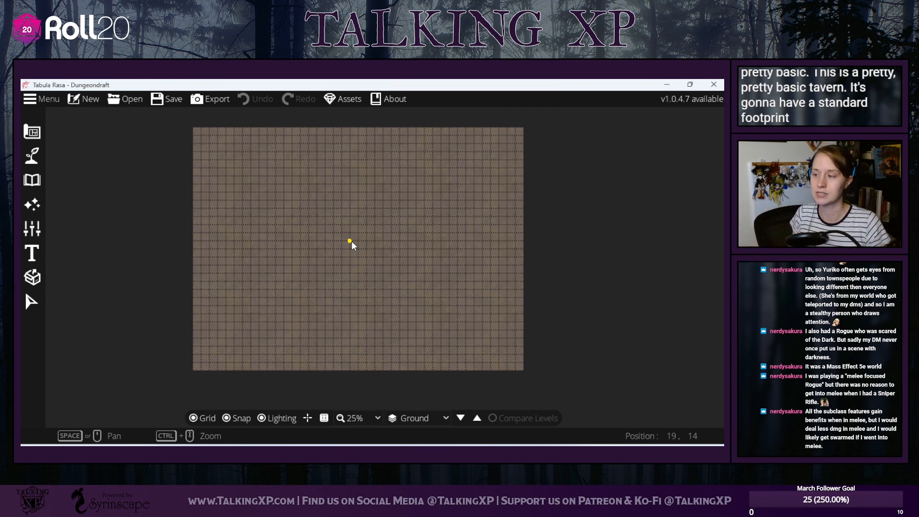
# - Build an oval building about 20 by 18 tiles with a wooden plank wall and a red brick floor in the map's upper part
pyautogui.click(33, 137)
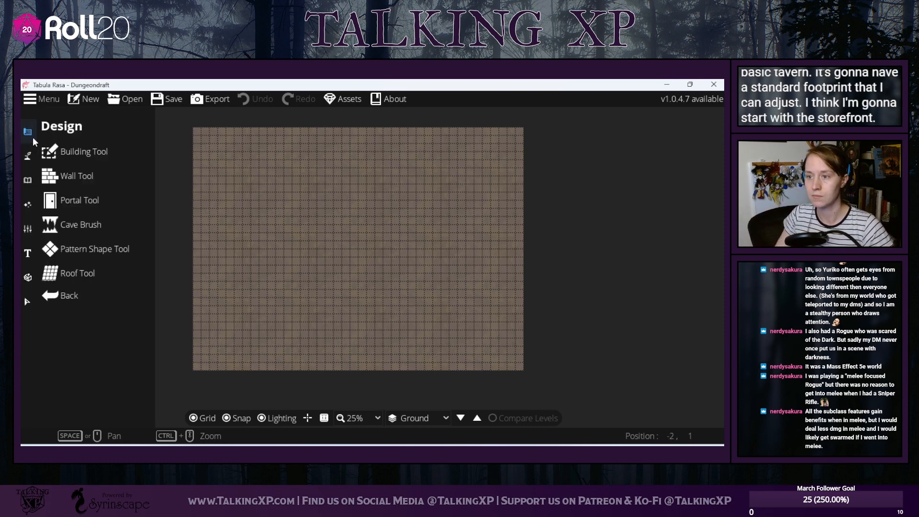
pyautogui.click(70, 151)
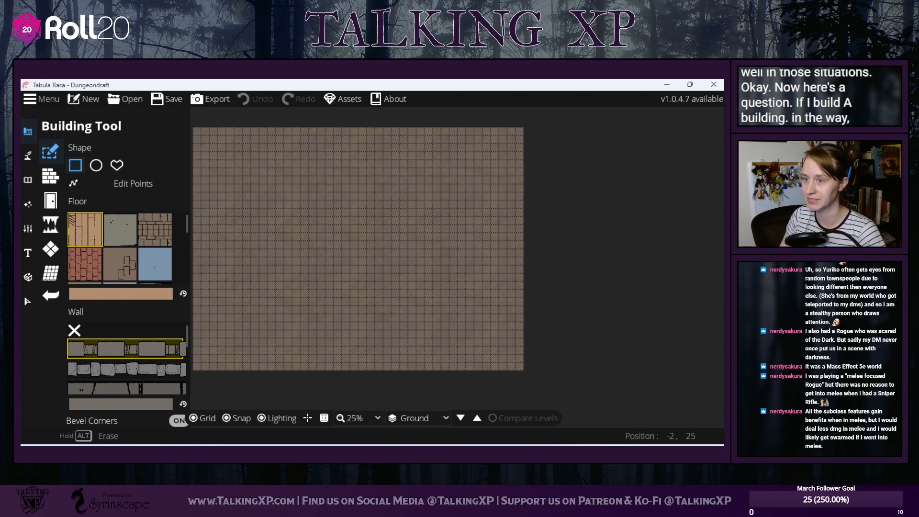
pyautogui.click(97, 168)
pyautogui.scroll(-1, 134, 373)
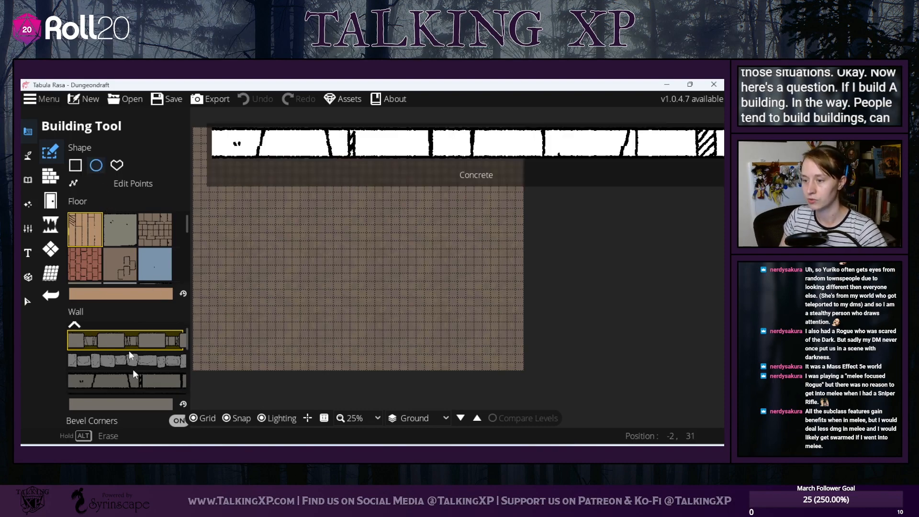
pyautogui.scroll(-3, 112, 388)
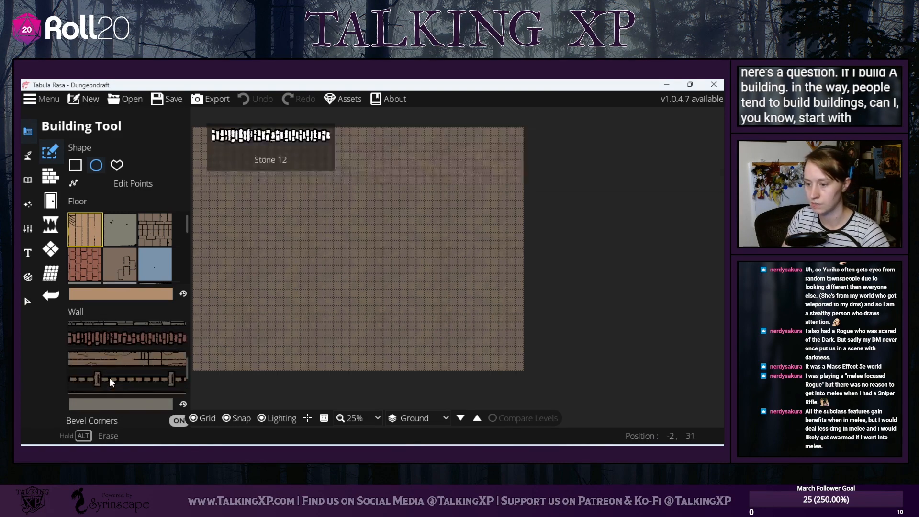
pyautogui.scroll(-1, 110, 378)
pyautogui.click(111, 335)
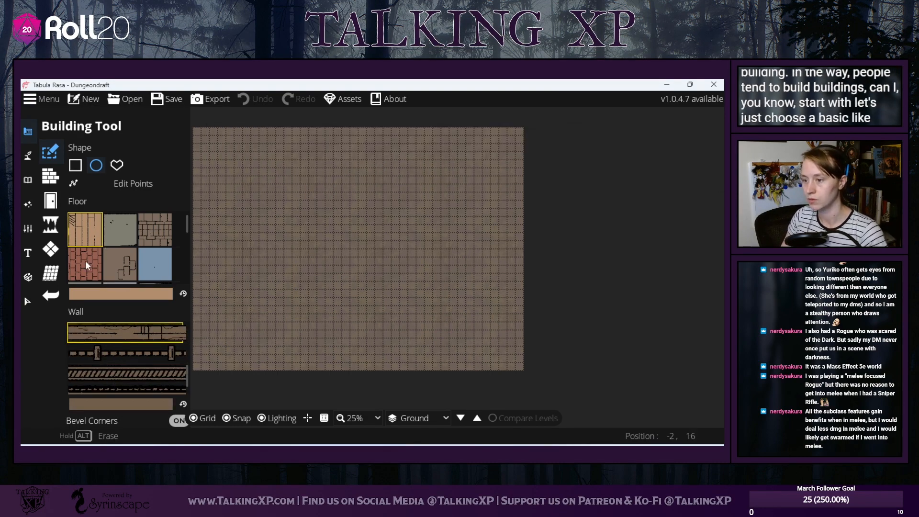
pyautogui.click(86, 276)
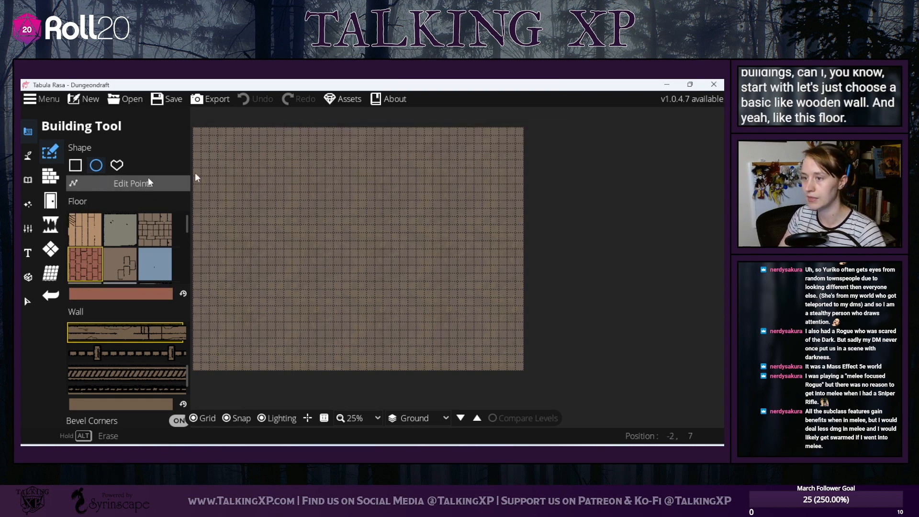
pyautogui.moveTo(251, 143); pyautogui.dragTo(416, 287)
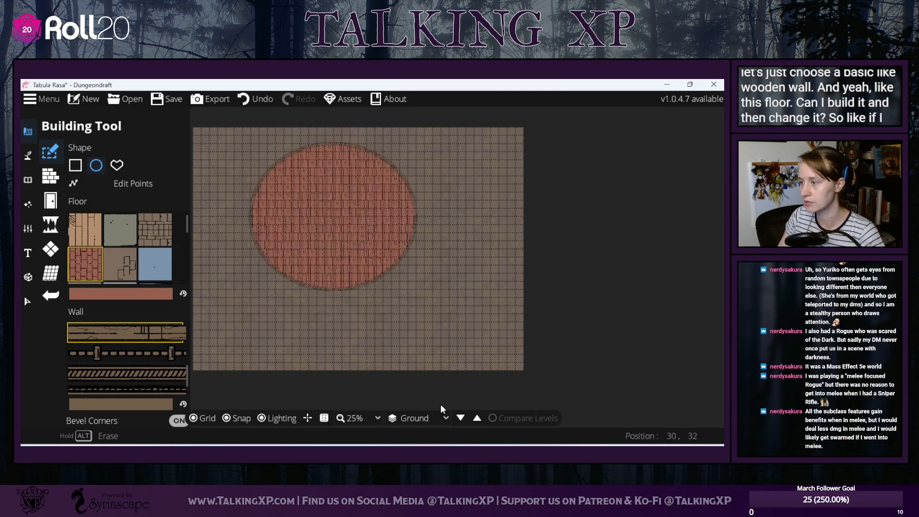
# - Try to change the oval building's wall to Wood 02 while editing its points, and undo the point move
pyautogui.click(95, 183)
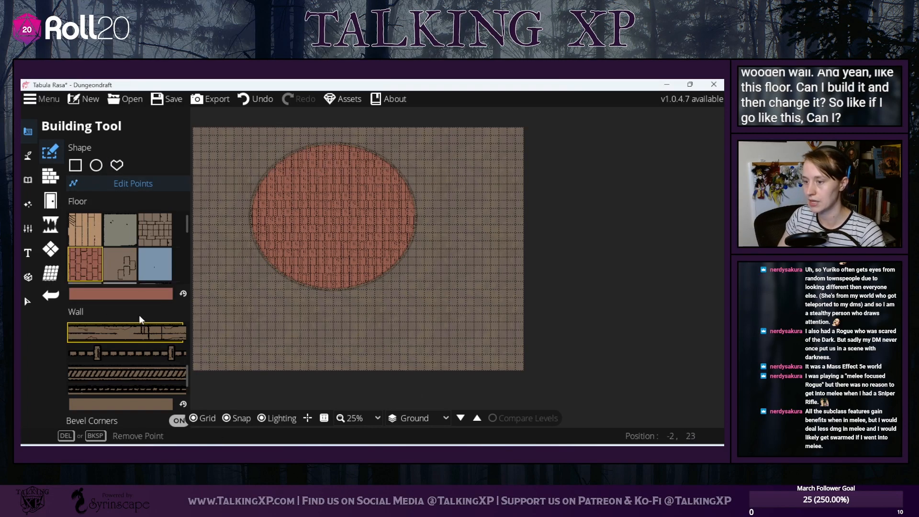
pyautogui.click(128, 354)
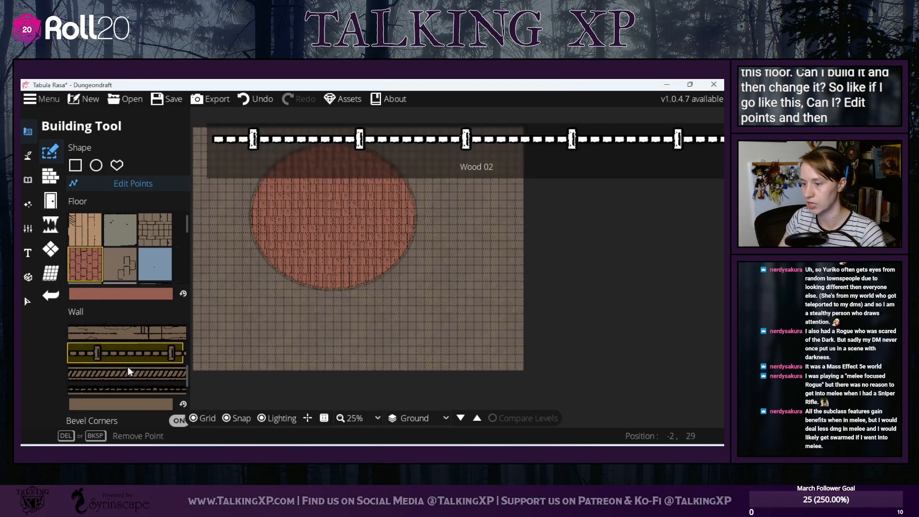
pyautogui.moveTo(269, 171); pyautogui.dragTo(275, 188)
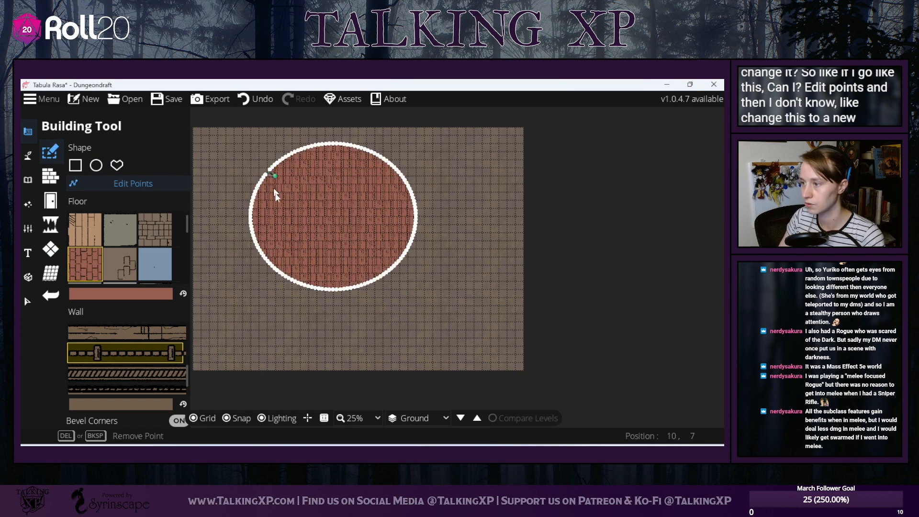
pyautogui.click(242, 98)
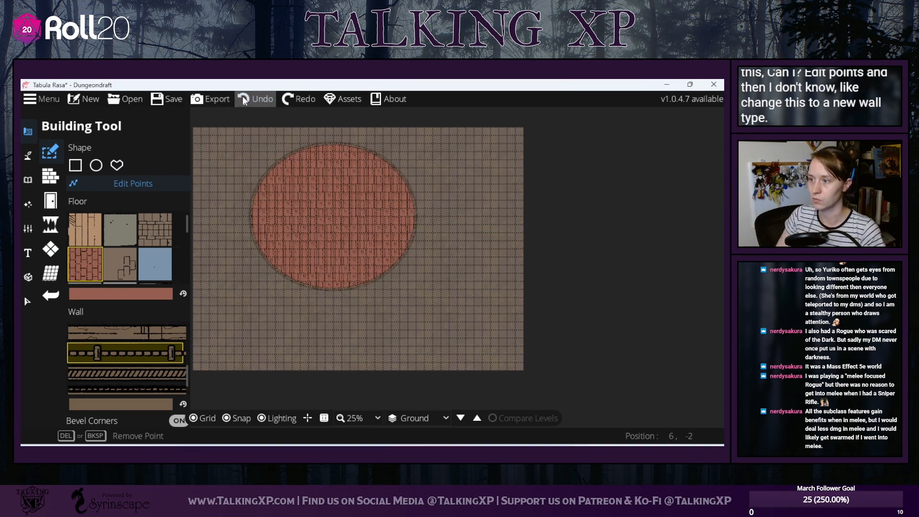
# - Undo the oval building and build a rectangular one about 16 by 15 tiles with a red brick floor in the map's upper part
pyautogui.click(242, 97)
pyautogui.click(75, 165)
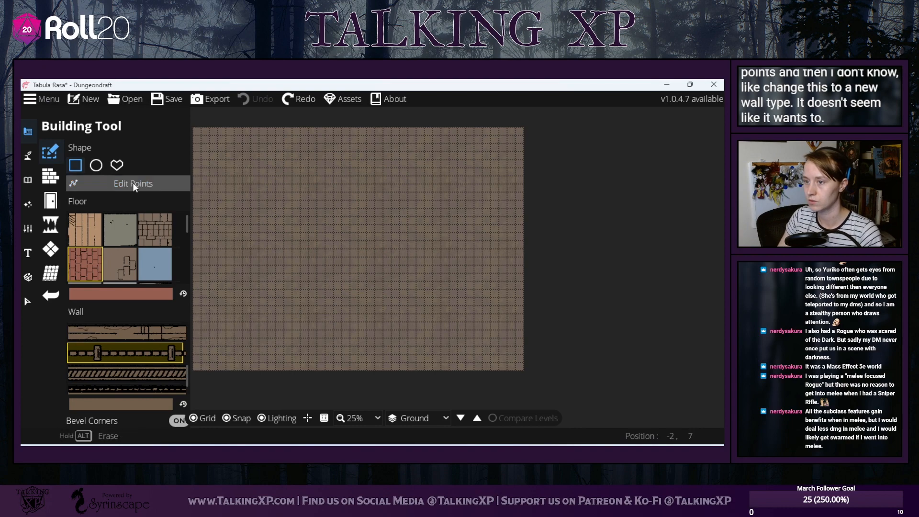
pyautogui.moveTo(293, 153); pyautogui.dragTo(425, 275)
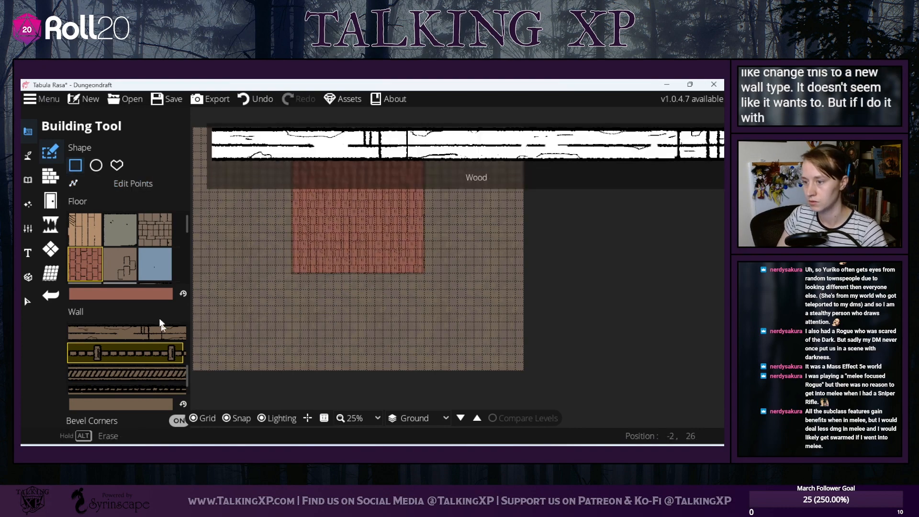
# - Try to change the rectangular building's wall to Wood while editing its points, moving the upper-left corner inward and back
pyautogui.click(121, 182)
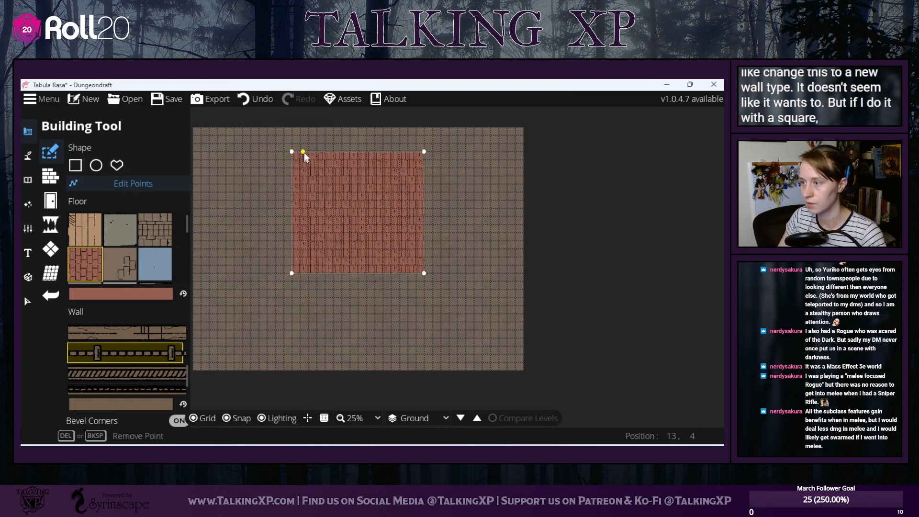
pyautogui.moveTo(292, 152); pyautogui.dragTo(325, 176)
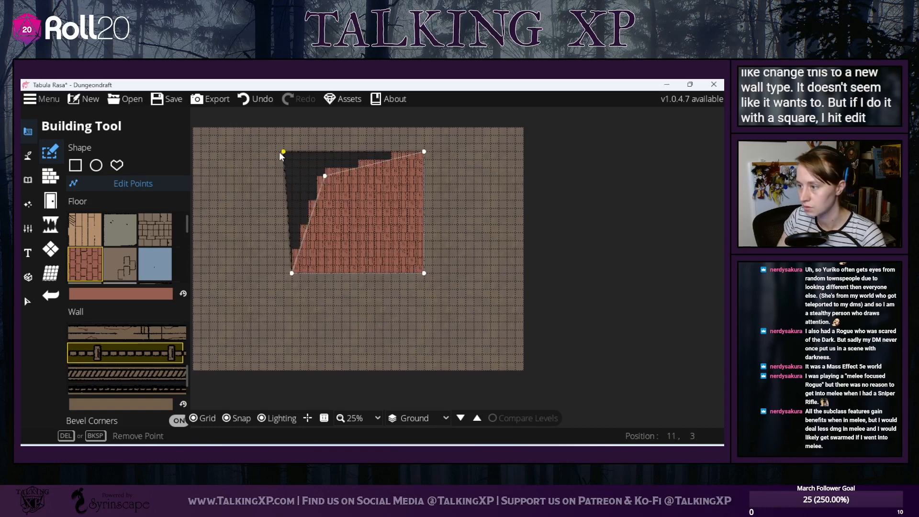
pyautogui.moveTo(280, 152); pyautogui.dragTo(294, 154)
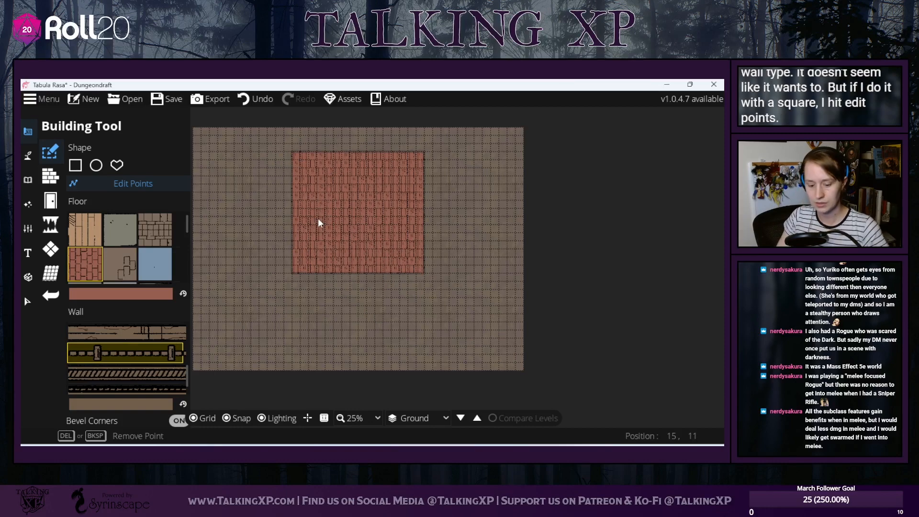
pyautogui.scroll(4, 314, 229)
pyautogui.click(136, 337)
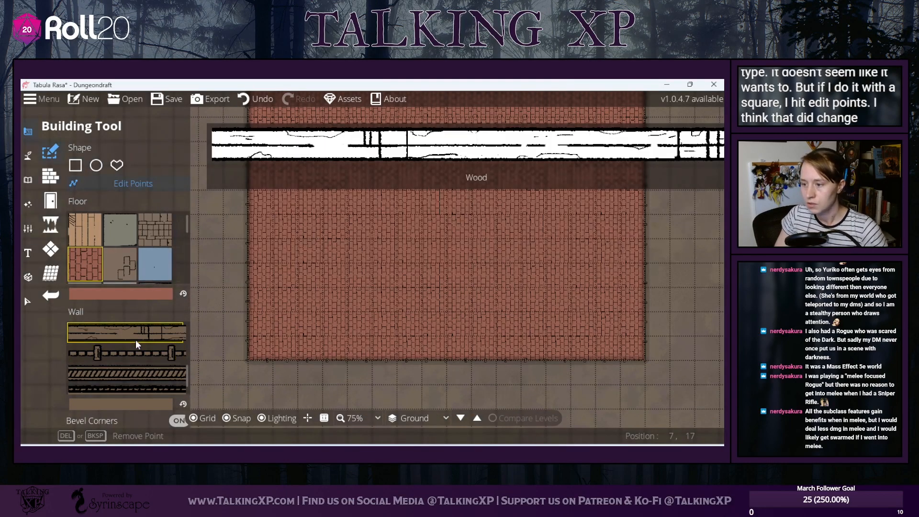
pyautogui.moveTo(277, 241); pyautogui.dragTo(257, 434)
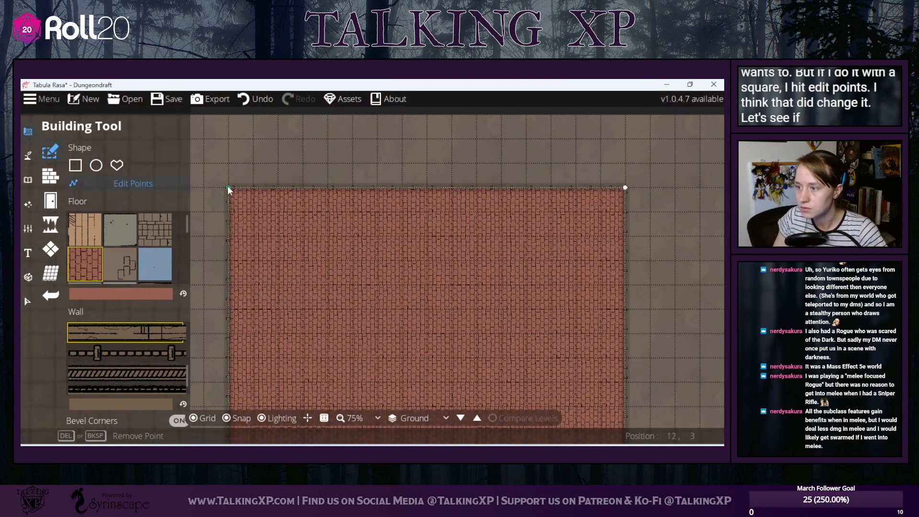
pyautogui.moveTo(229, 190); pyautogui.dragTo(253, 236)
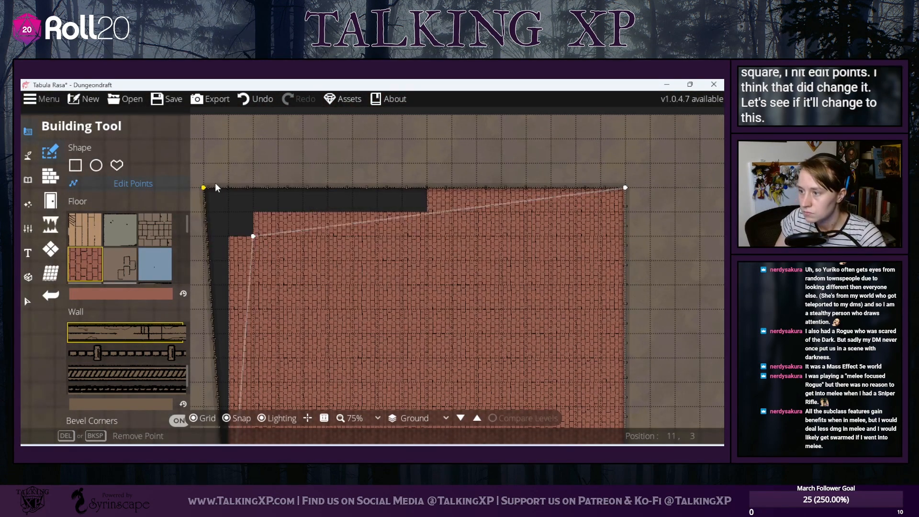
pyautogui.moveTo(215, 184); pyautogui.dragTo(230, 189)
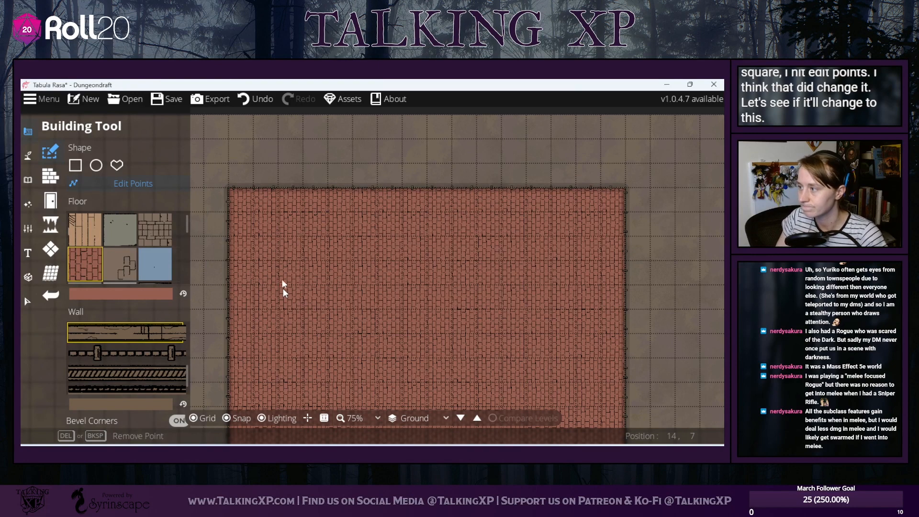
# - Undo the corner point moves and the rectangular building so the map is empty
pyautogui.click(251, 97)
pyautogui.click(250, 98)
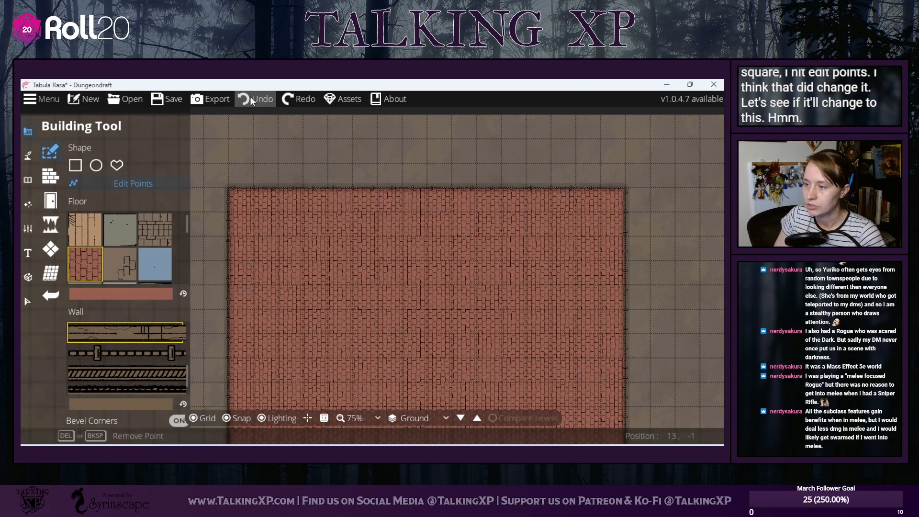
pyautogui.click(249, 99)
pyautogui.click(250, 99)
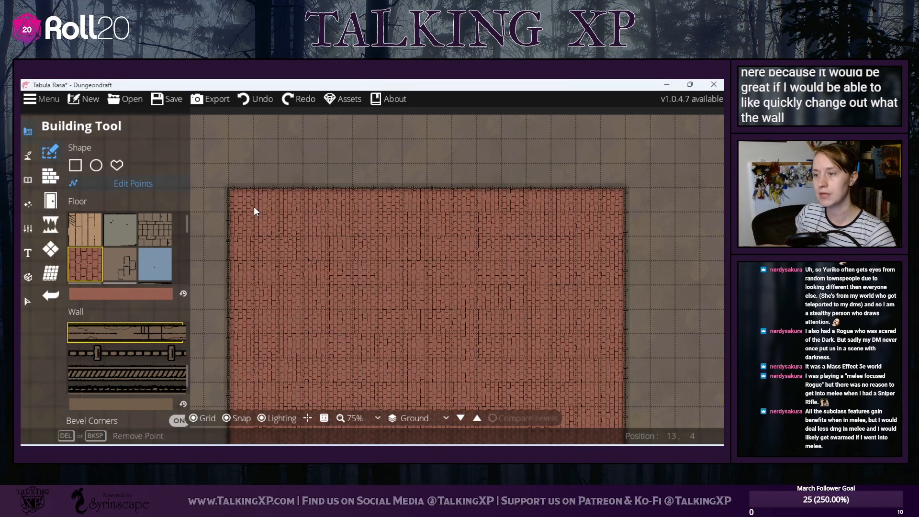
pyautogui.click(246, 100)
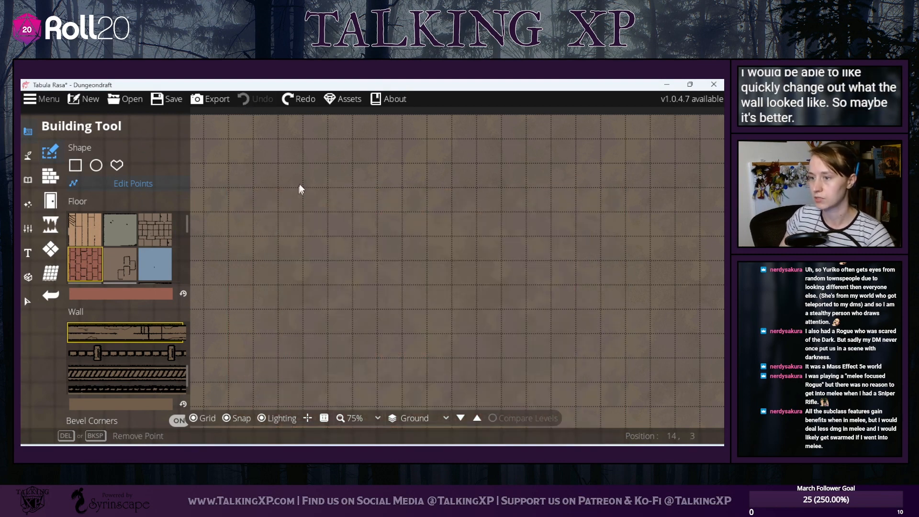
# - Draw a closed rectangular wall about 7 by 6 tiles in the Wood style with the Wall Tool
pyautogui.click(52, 175)
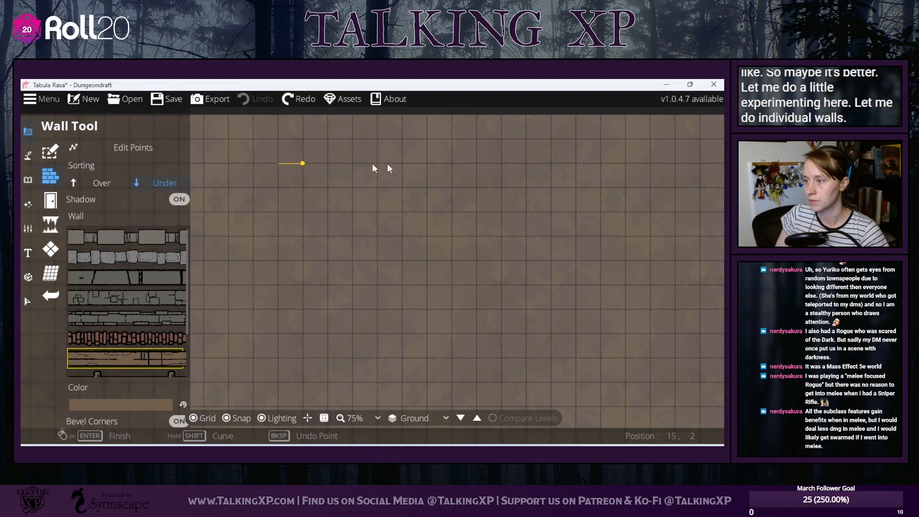
pyautogui.click(453, 163)
pyautogui.click(451, 310)
pyautogui.click(279, 309)
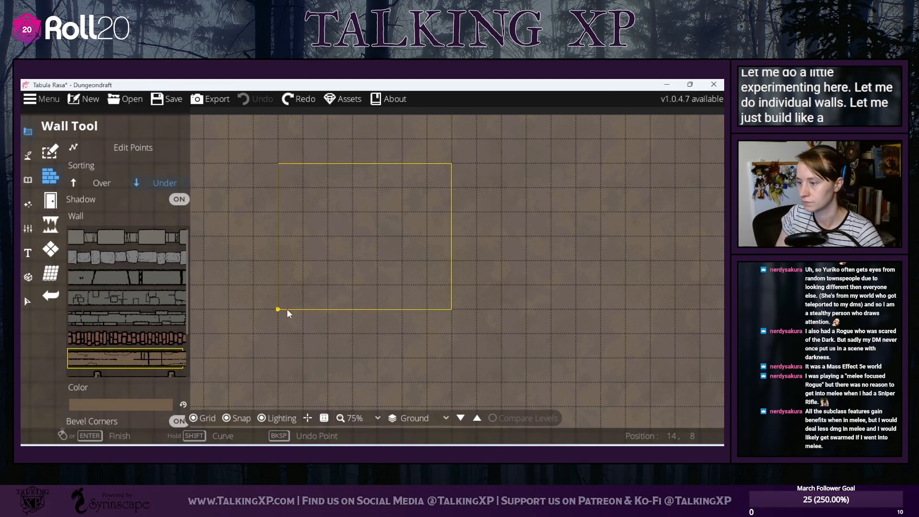
pyautogui.click(281, 167)
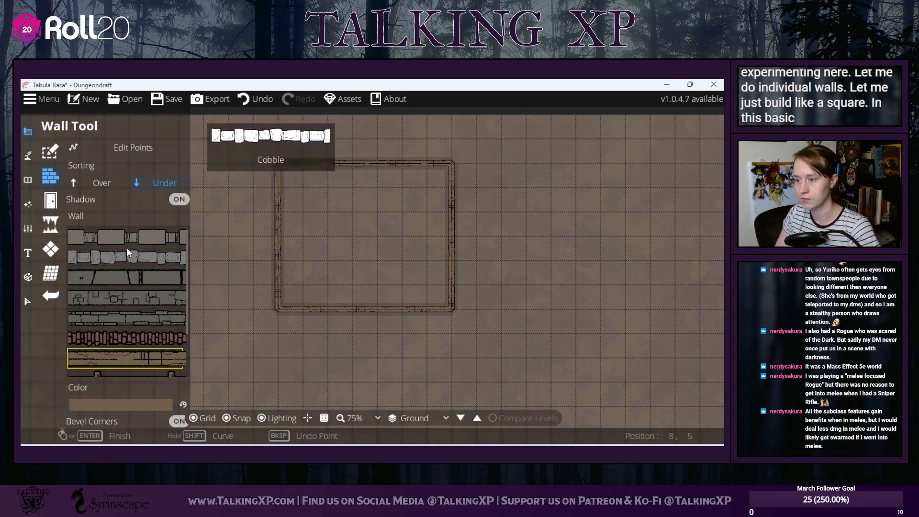
# - Try to change the wooden wall to the block-and-pillar stone style while moving its upper-left corner and adding points along its upper edge
pyautogui.click(128, 241)
pyautogui.click(139, 154)
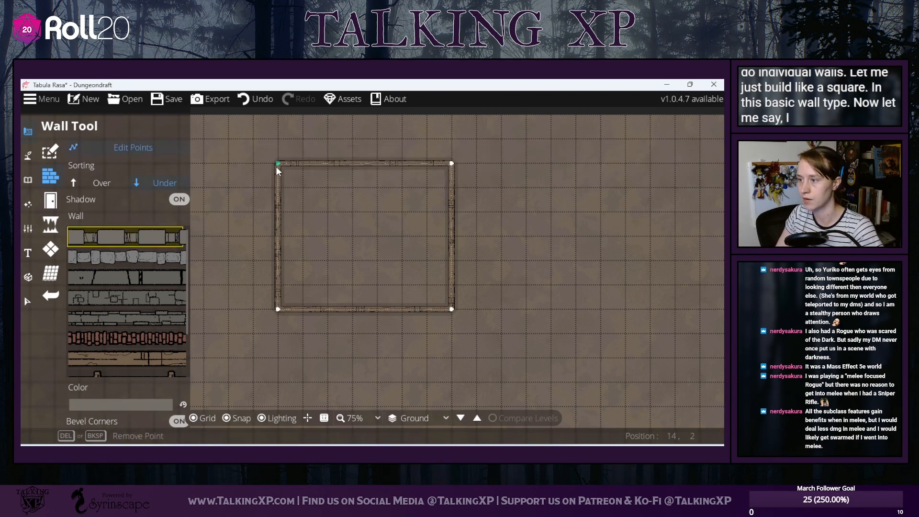
pyautogui.moveTo(276, 165); pyautogui.dragTo(254, 164)
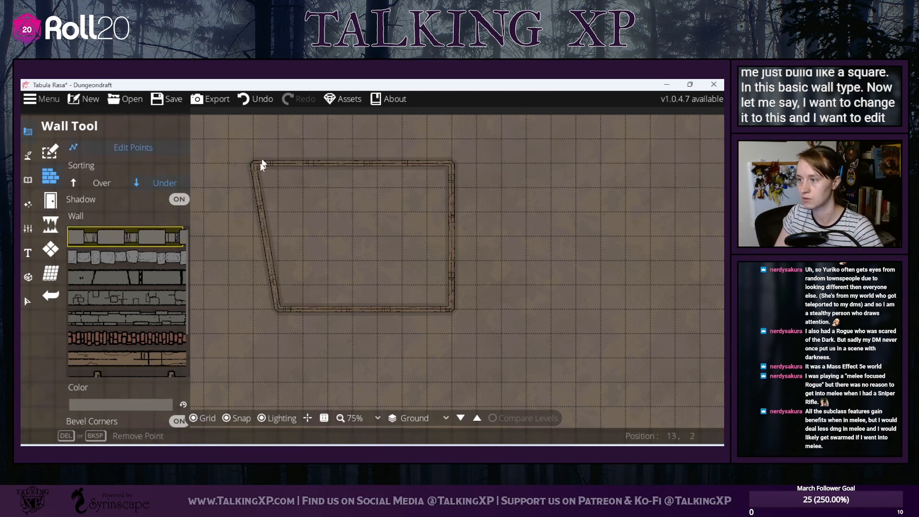
pyautogui.click(306, 165)
pyautogui.moveTo(355, 164)
pyautogui.mouseDown()
pyautogui.moveTo(352, 148)
pyautogui.moveTo(352, 166)
pyautogui.mouseUp()
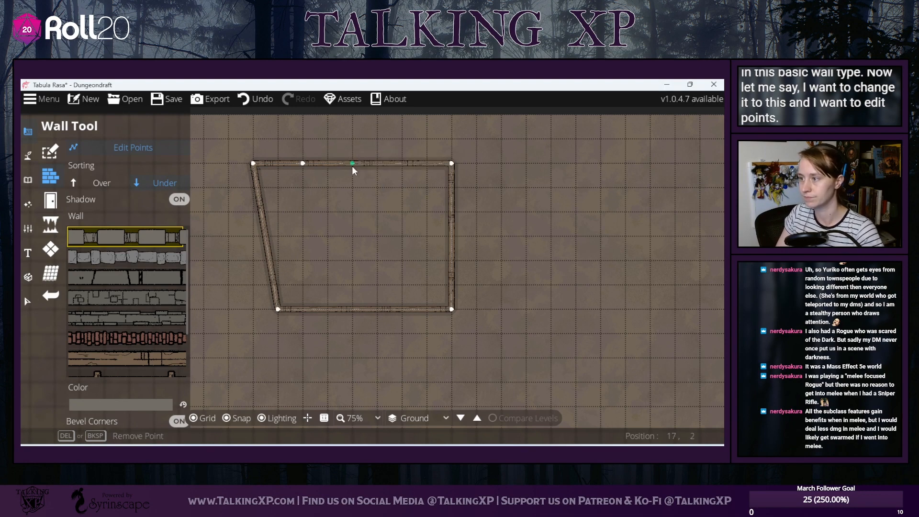
pyautogui.click(309, 140)
# - Undo the wall's point edits and remove the rectangular wooden wall
pyautogui.click(253, 107)
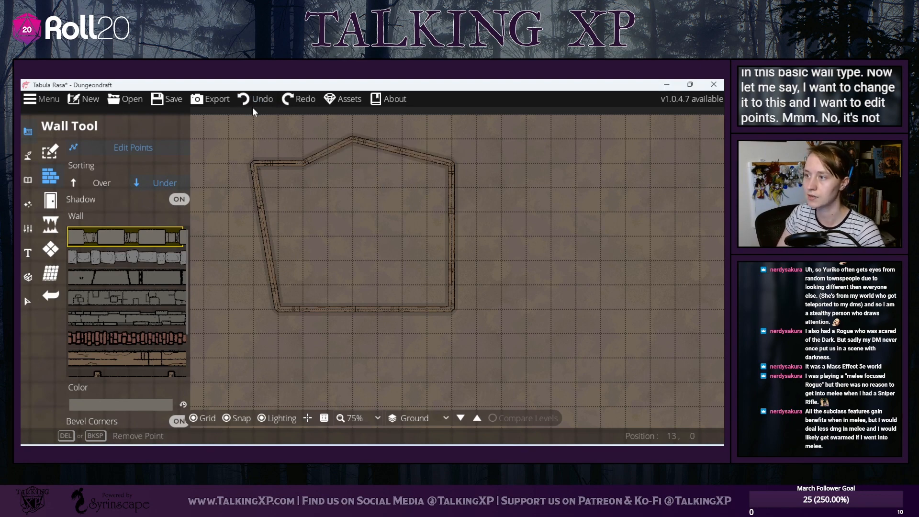
pyautogui.click(253, 106)
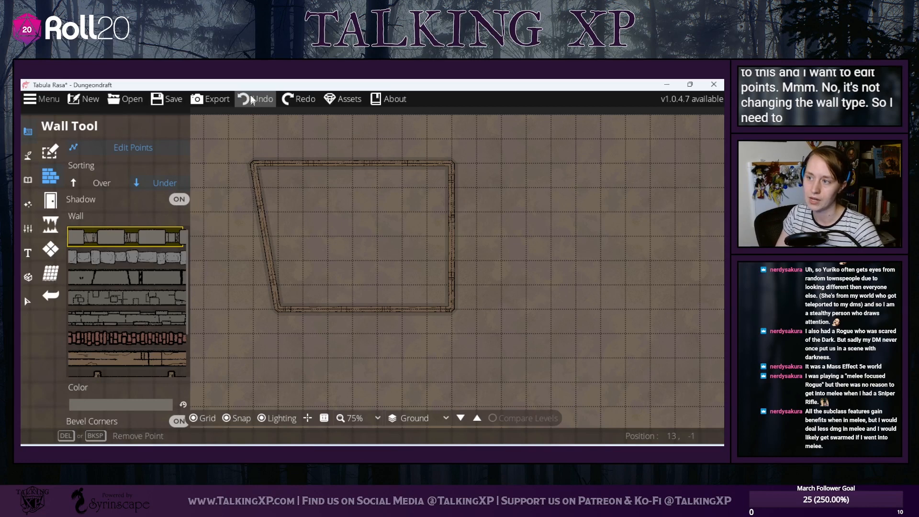
pyautogui.click(252, 100)
pyautogui.click(252, 100)
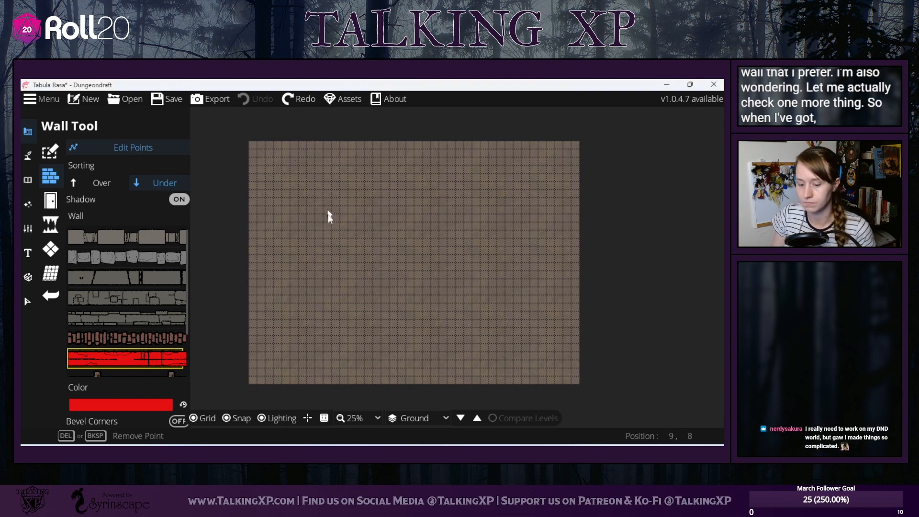
# - Draw a closed rectangular wall about 10 by 9 tiles in the red-tinted Wood style on the empty map
pyautogui.scroll(2, 325, 273)
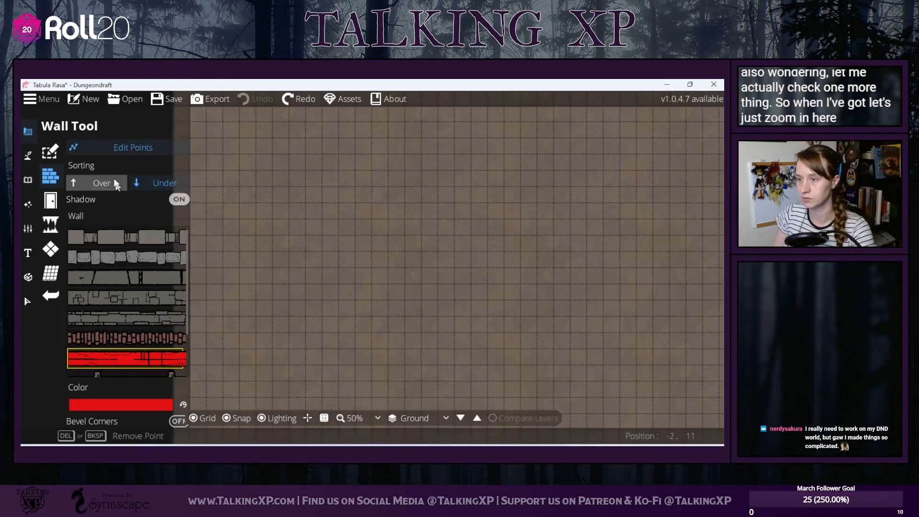
pyautogui.click(339, 154)
pyautogui.click(500, 161)
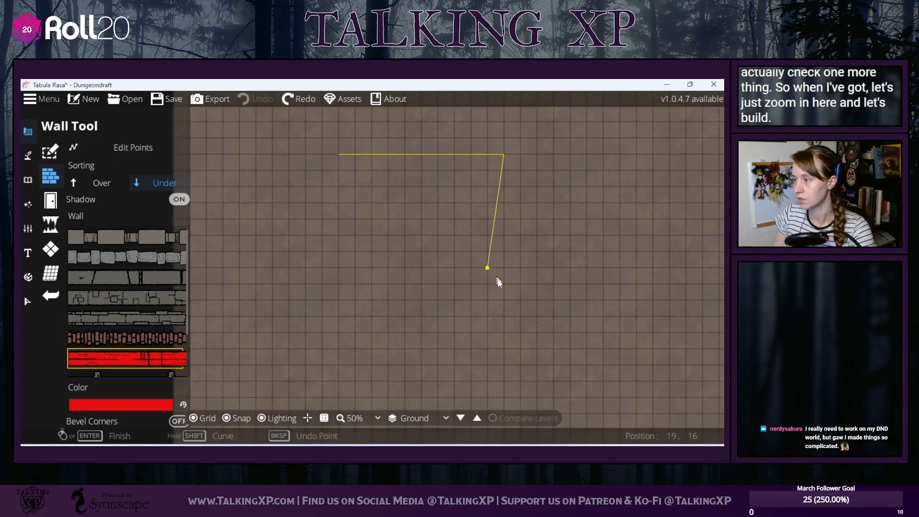
pyautogui.click(500, 297)
pyautogui.click(343, 299)
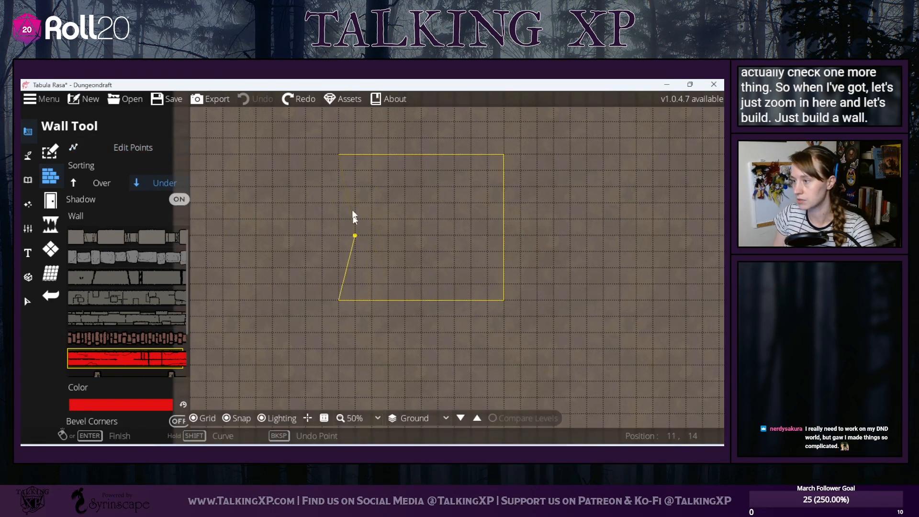
pyautogui.click(338, 155)
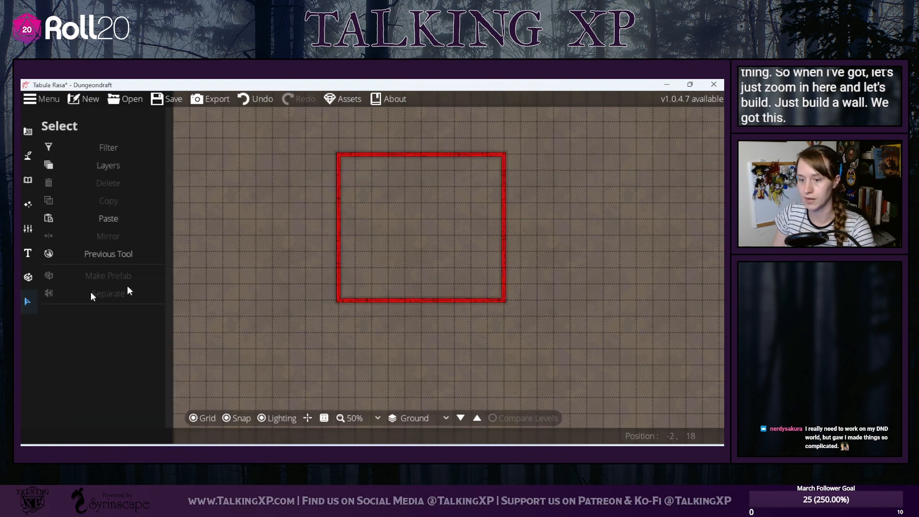
# - Select the red rectangular wall and change its color to bright green
pyautogui.press('v')
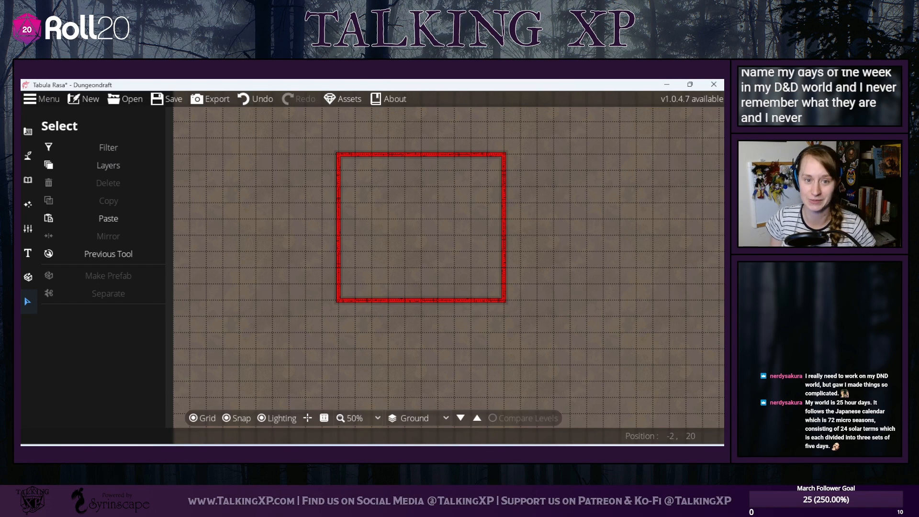
pyautogui.click(347, 153)
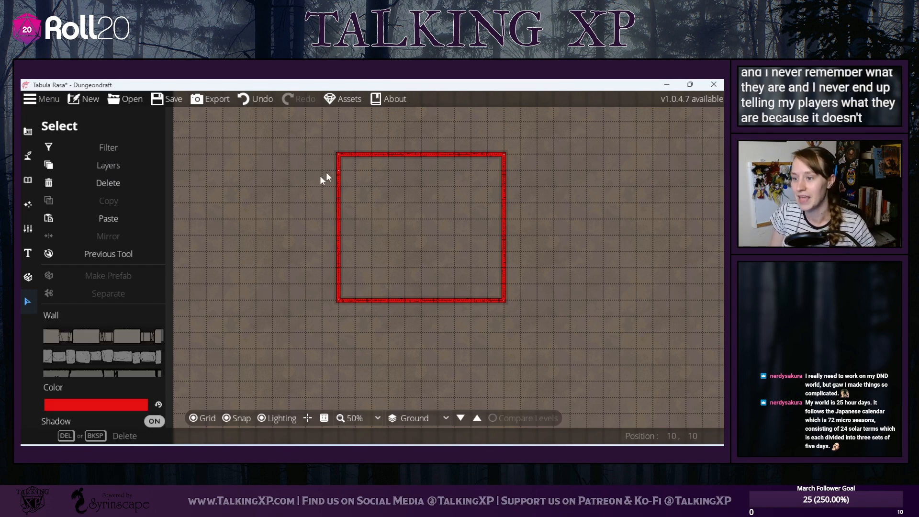
pyautogui.click(113, 407)
pyautogui.click(167, 238)
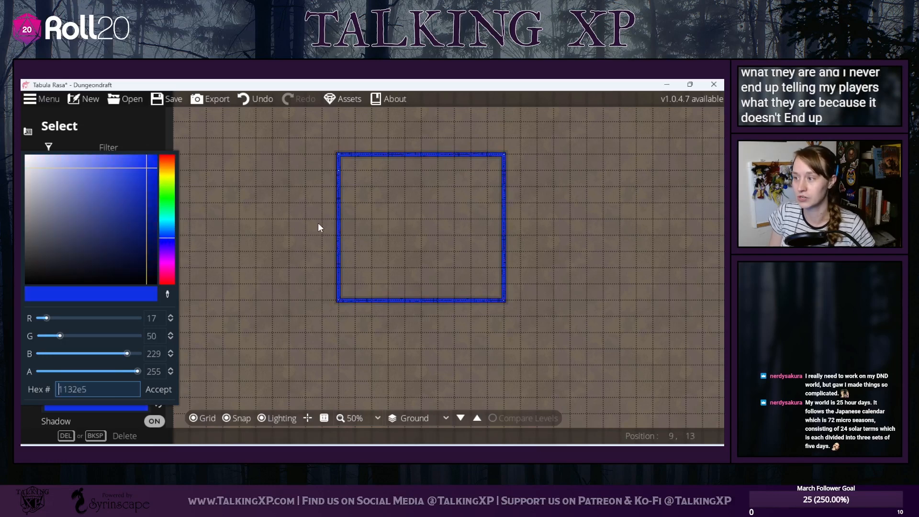
pyautogui.moveTo(169, 204)
pyautogui.mouseDown()
pyautogui.moveTo(168, 170)
pyautogui.moveTo(154, 280)
pyautogui.moveTo(107, 240)
pyautogui.moveTo(115, 214)
pyautogui.mouseUp()
pyautogui.click(248, 202)
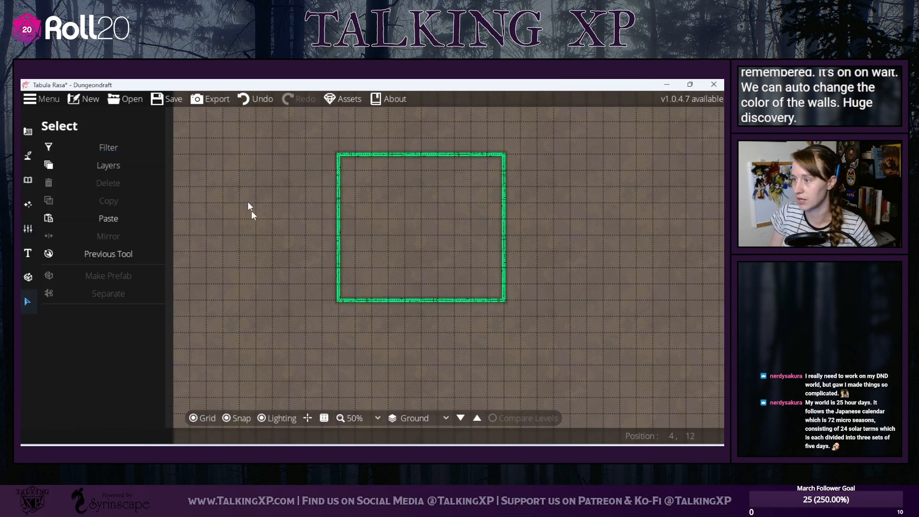
pyautogui.click(253, 100)
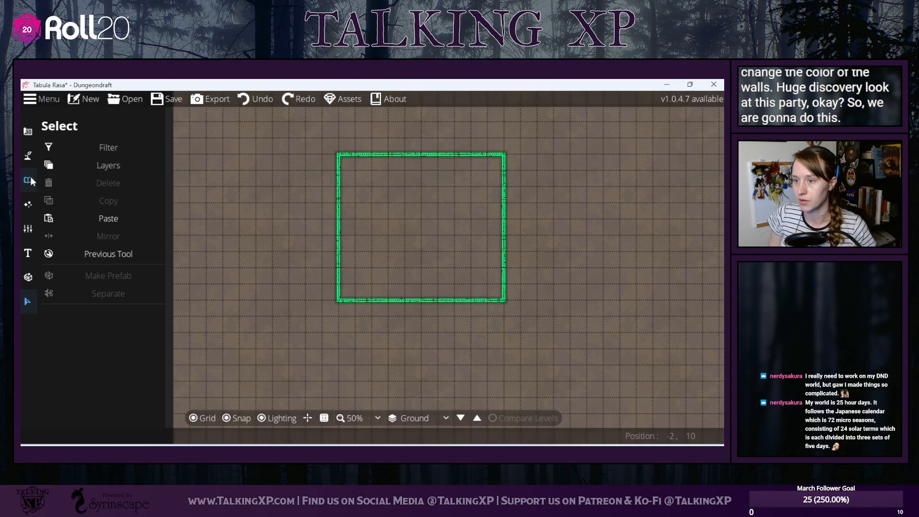
# - Draw a rectangular floor about 4 by 5 tiles with the red diamond pattern beside the green wall, using the Pattern Shape Tool
pyautogui.click(28, 156)
pyautogui.click(27, 132)
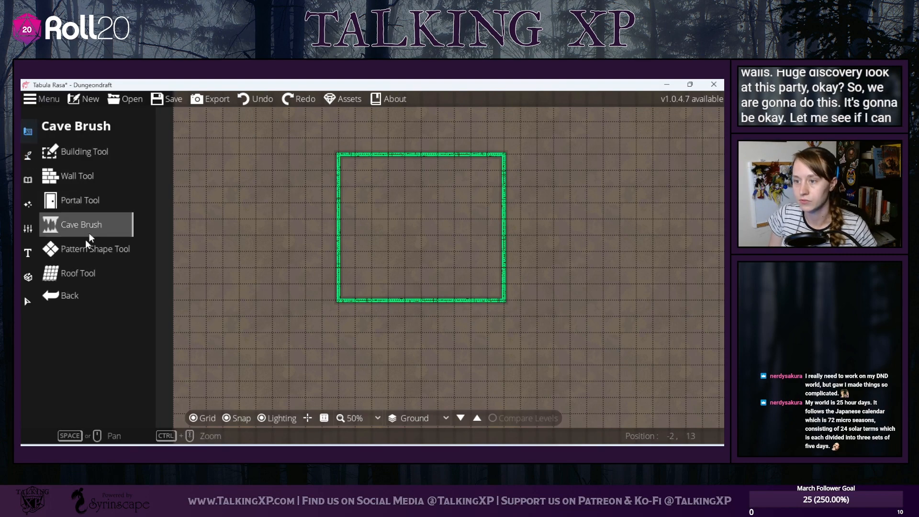
pyautogui.click(81, 248)
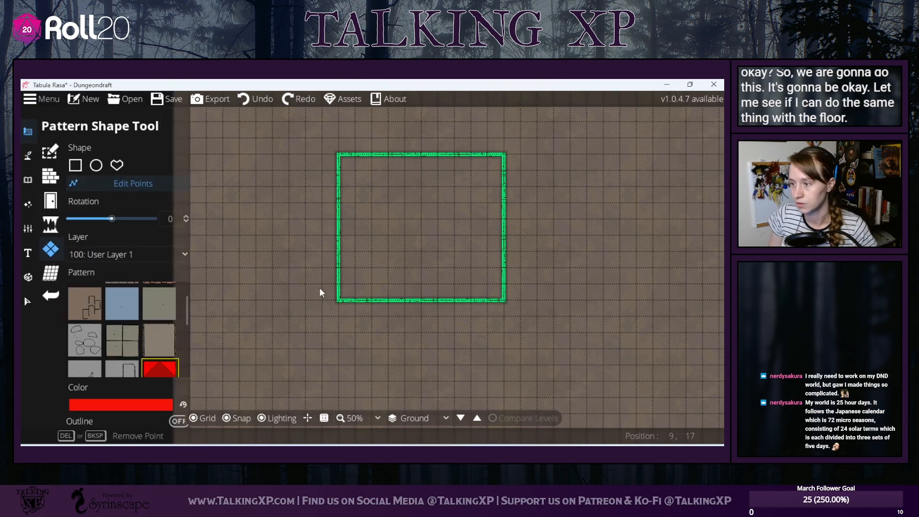
pyautogui.click(75, 165)
pyautogui.moveTo(240, 171); pyautogui.dragTo(306, 251)
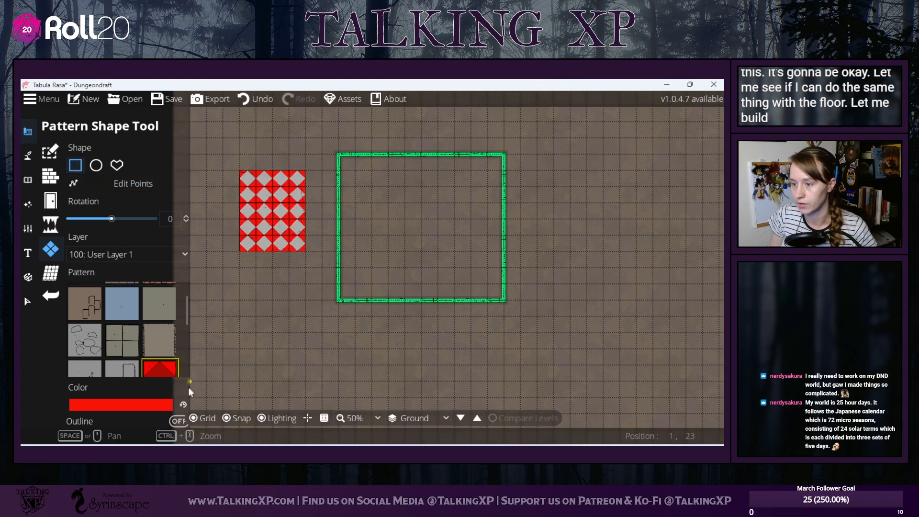
# - Set the Pattern Shape Tool's color to bright blue
pyautogui.click(162, 409)
pyautogui.moveTo(170, 218); pyautogui.dragTo(169, 245)
pyautogui.click(161, 148)
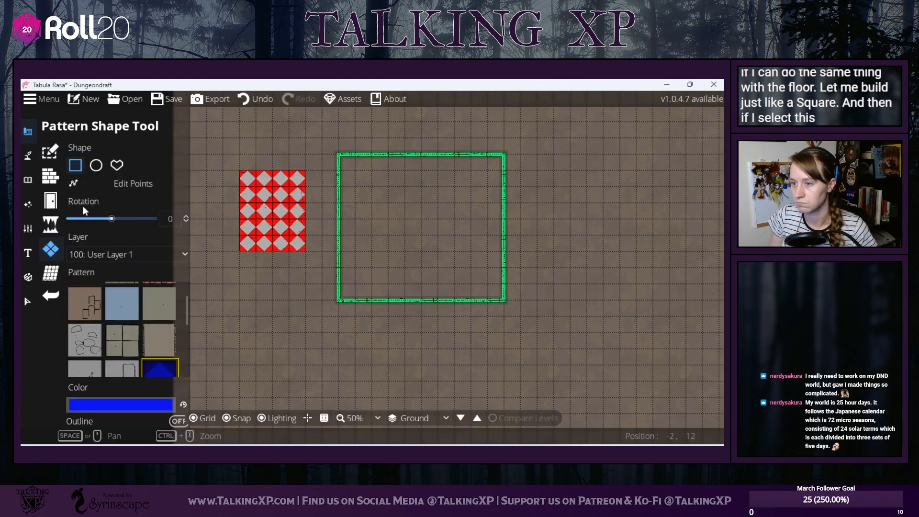
# - Select the red diamond-patterned floor, change its color to muted red bd4a45, and delete the floor
pyautogui.click(29, 302)
pyautogui.click(267, 198)
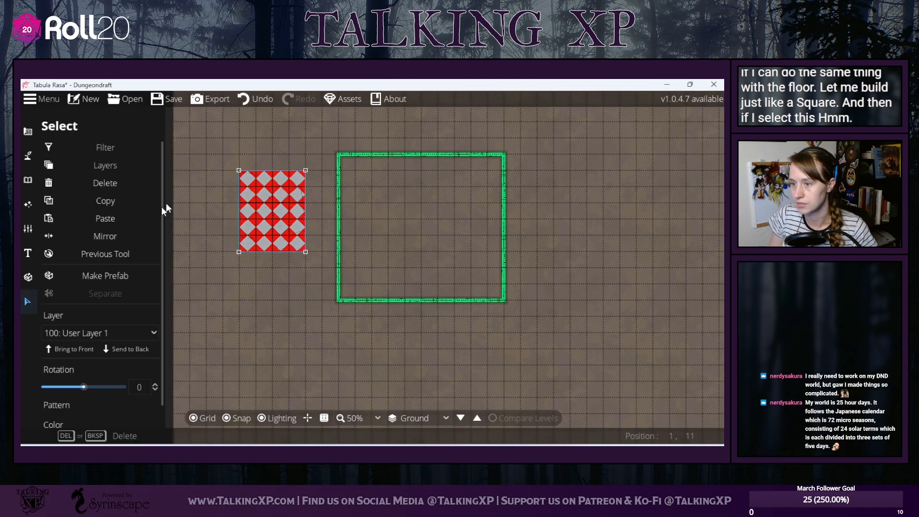
pyautogui.scroll(-1, 116, 398)
pyautogui.click(133, 425)
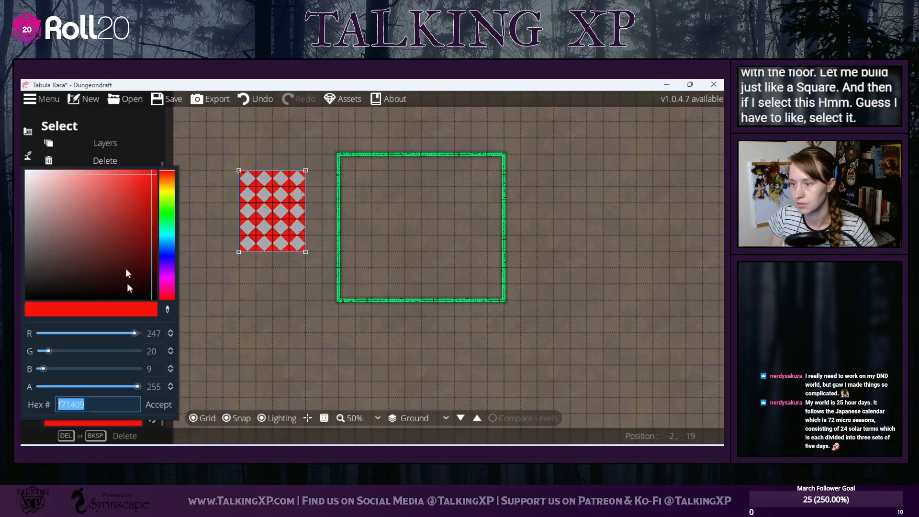
pyautogui.moveTo(126, 268); pyautogui.dragTo(108, 205)
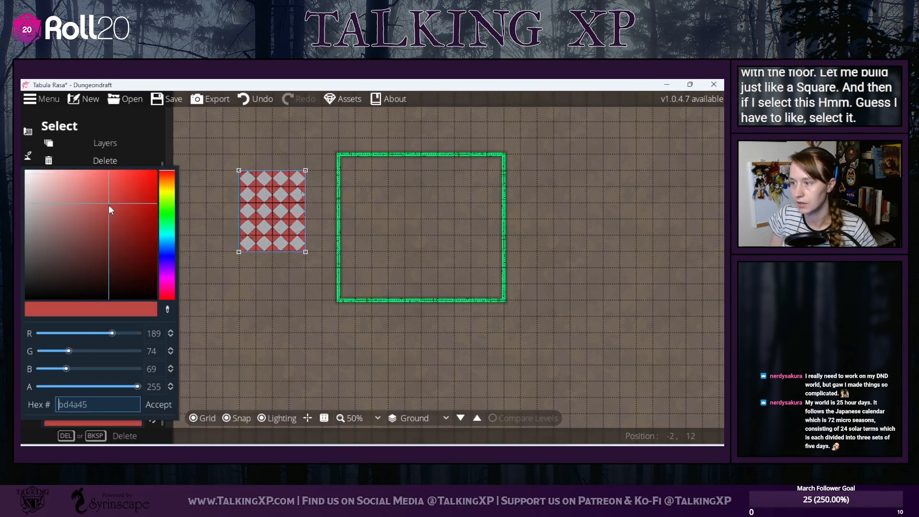
pyautogui.click(243, 100)
pyautogui.click(258, 187)
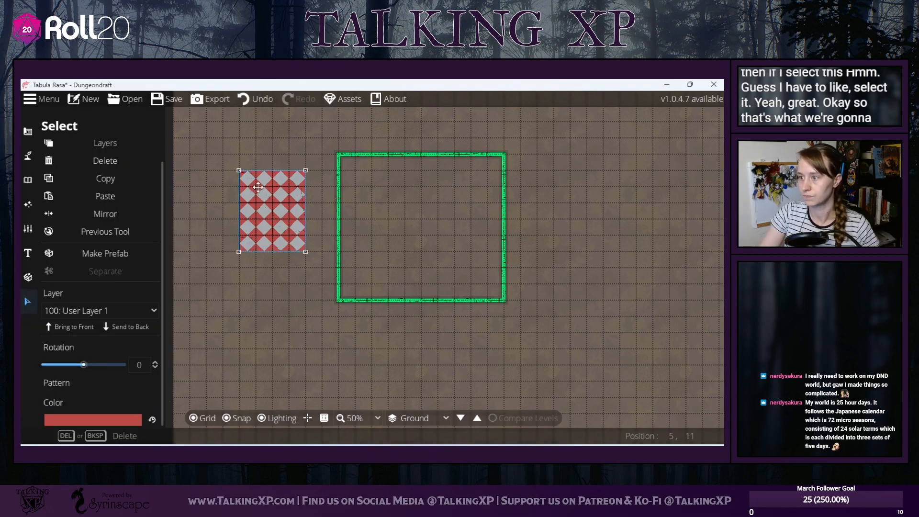
pyautogui.press('Delete')
# - Try to select the green rectangular wall with the Select tool and check the object types in the selection filter
pyautogui.click(347, 153)
pyautogui.moveTo(302, 149); pyautogui.dragTo(523, 327)
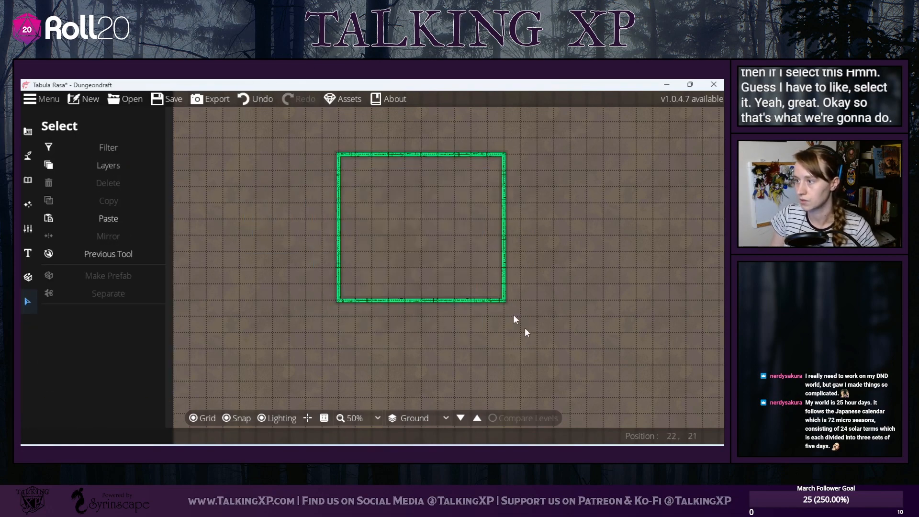
pyautogui.click(108, 164)
pyautogui.click(108, 147)
pyautogui.click(108, 148)
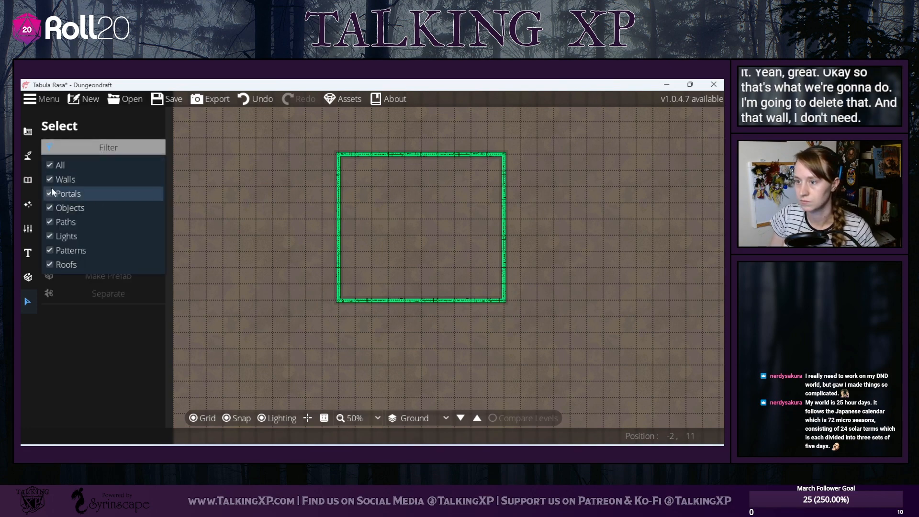
pyautogui.click(177, 170)
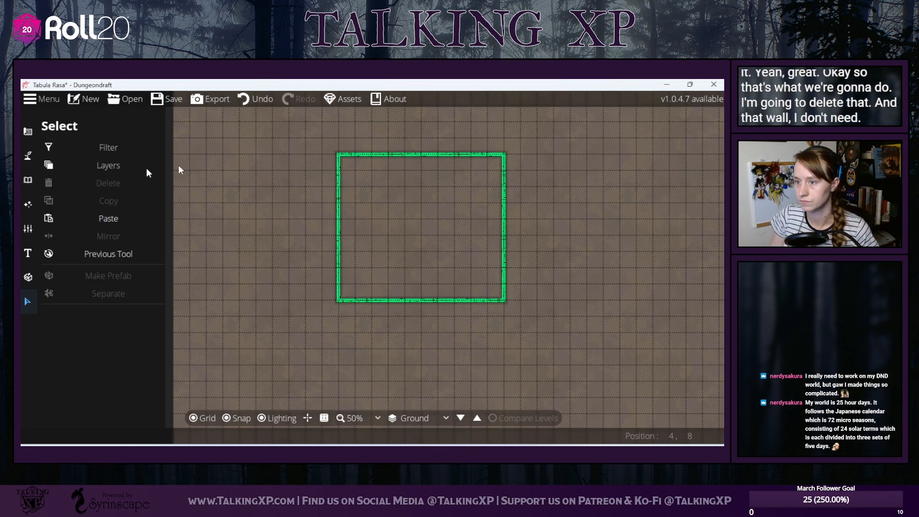
# - Remove the green rectangular wall by deleting its points one after another with the Wall Tool's point editing
pyautogui.click(28, 131)
pyautogui.click(65, 152)
pyautogui.click(51, 177)
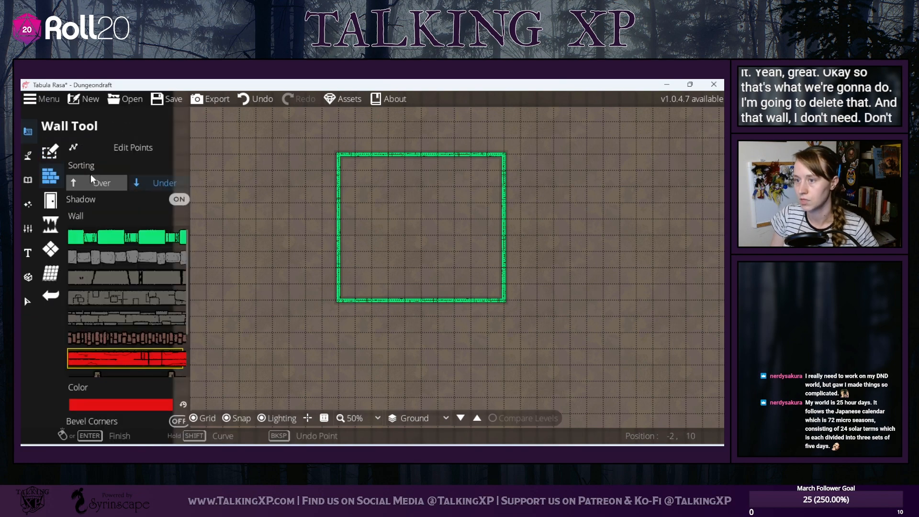
pyautogui.click(119, 148)
pyautogui.click(340, 159)
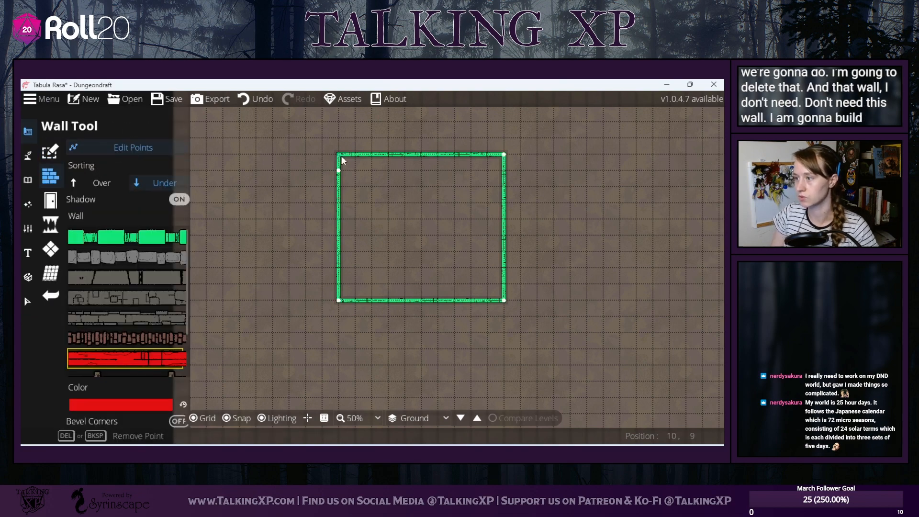
pyautogui.press('Delete')
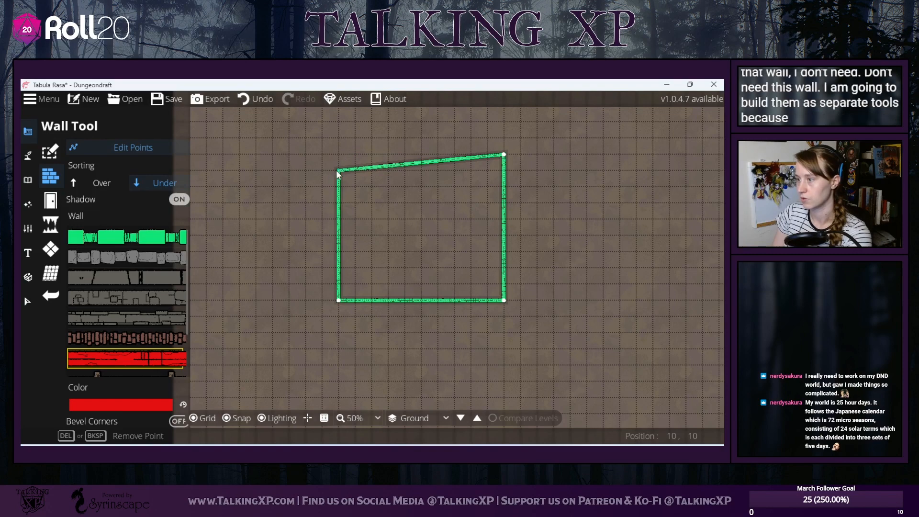
pyautogui.press('Delete')
pyautogui.click(504, 154)
pyautogui.press('Delete')
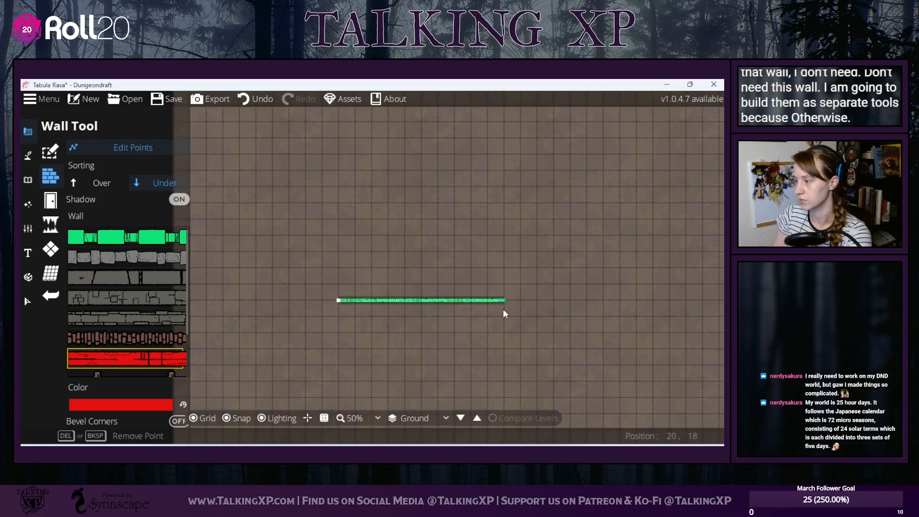
pyautogui.click(505, 301)
pyautogui.press('Delete')
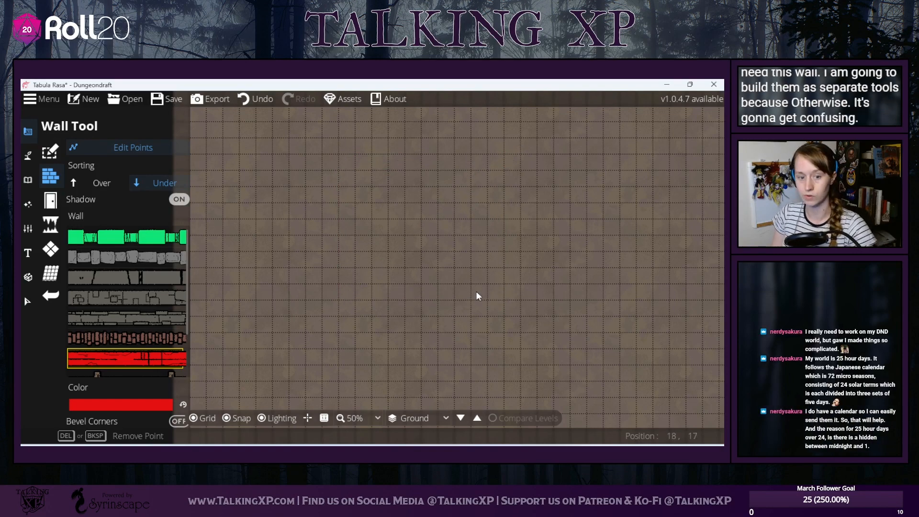
pyautogui.scroll(-2, 477, 296)
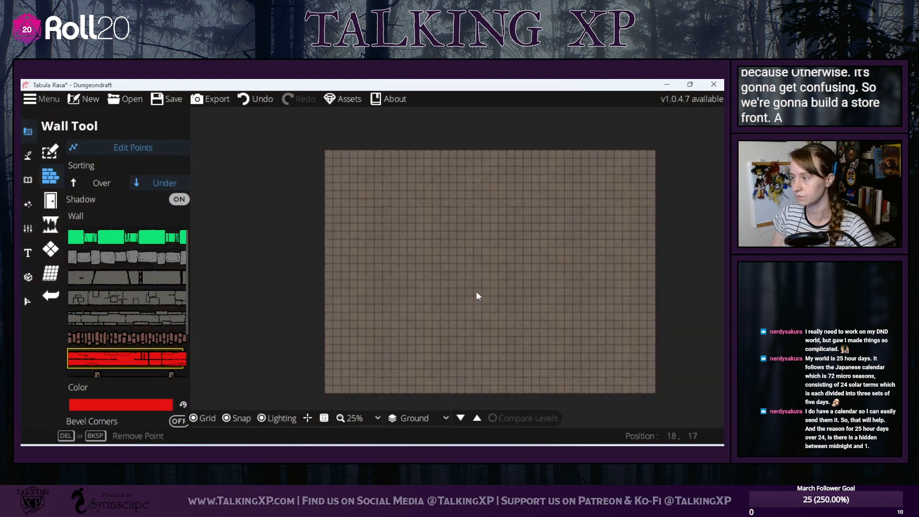
pyautogui.moveTo(476, 291); pyautogui.dragTo(361, 271)
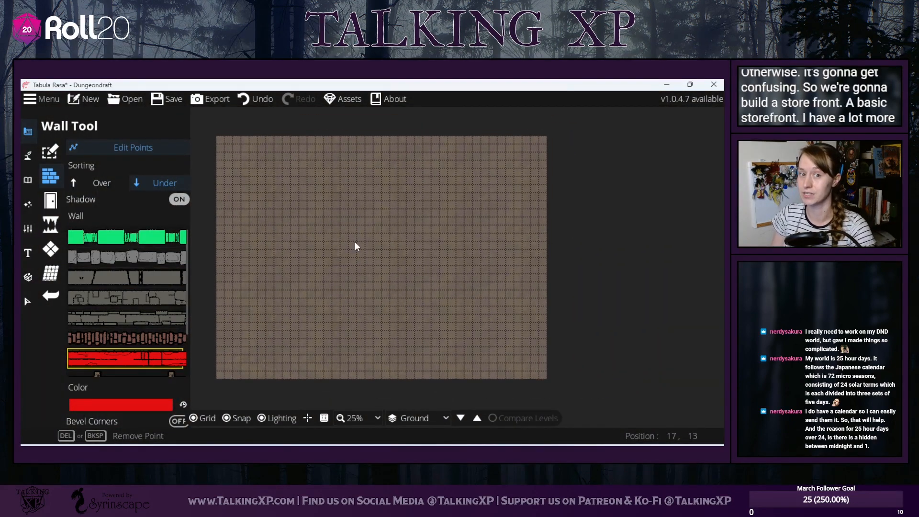
pyautogui.scroll(2, 355, 246)
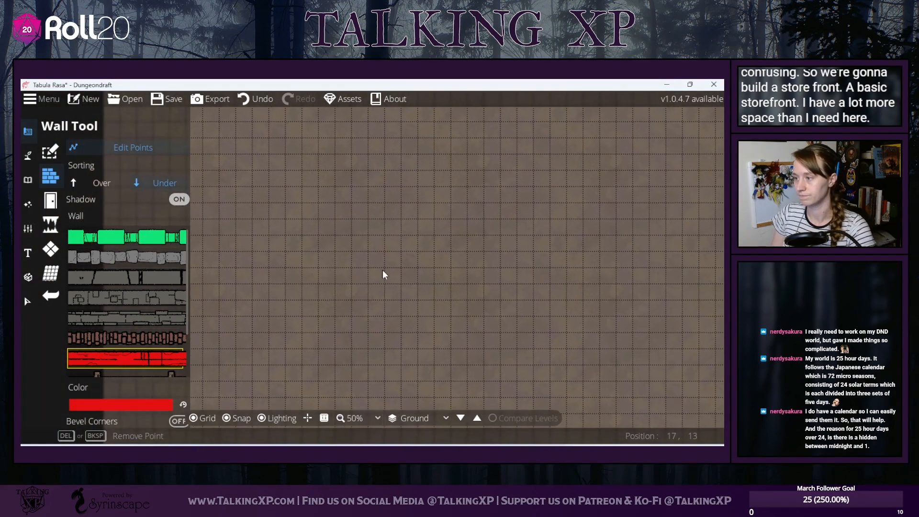
pyautogui.scroll(-2, 383, 270)
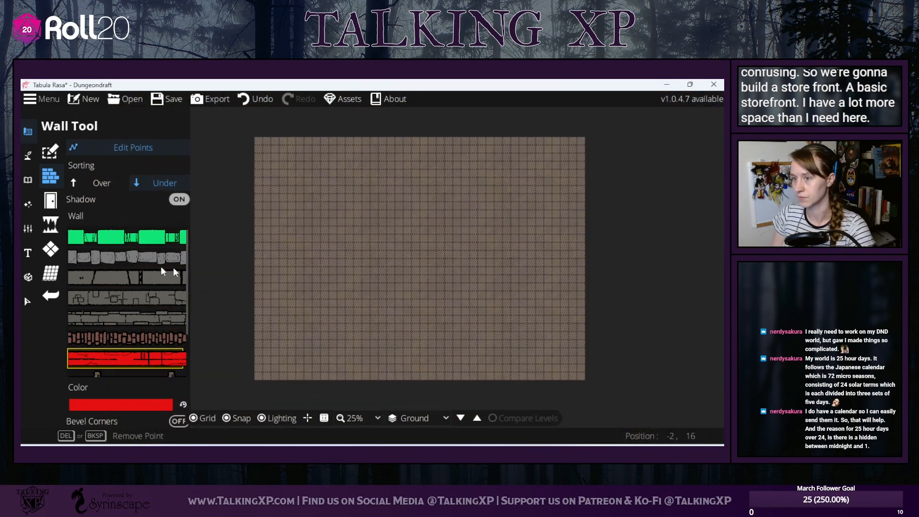
pyautogui.click(49, 152)
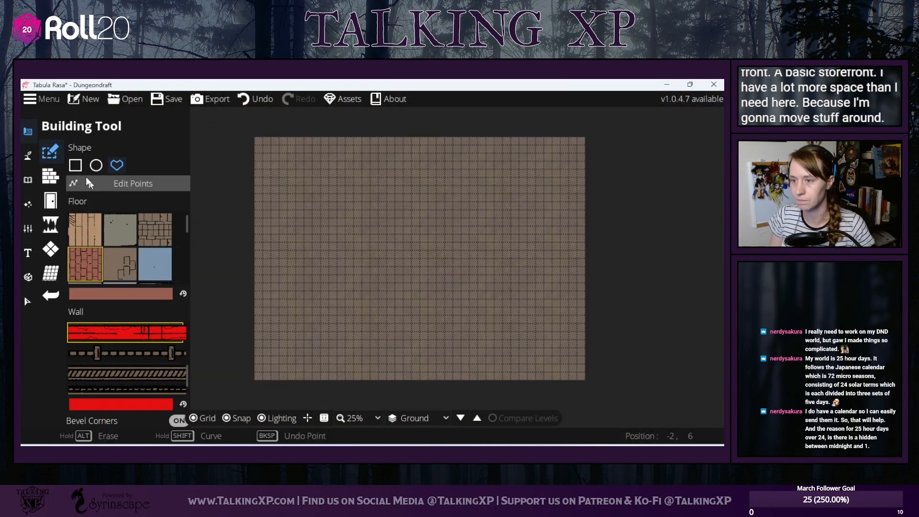
# - Set the Wall Tool's wood wall color to a dark, warm reddish brown
pyautogui.click(49, 177)
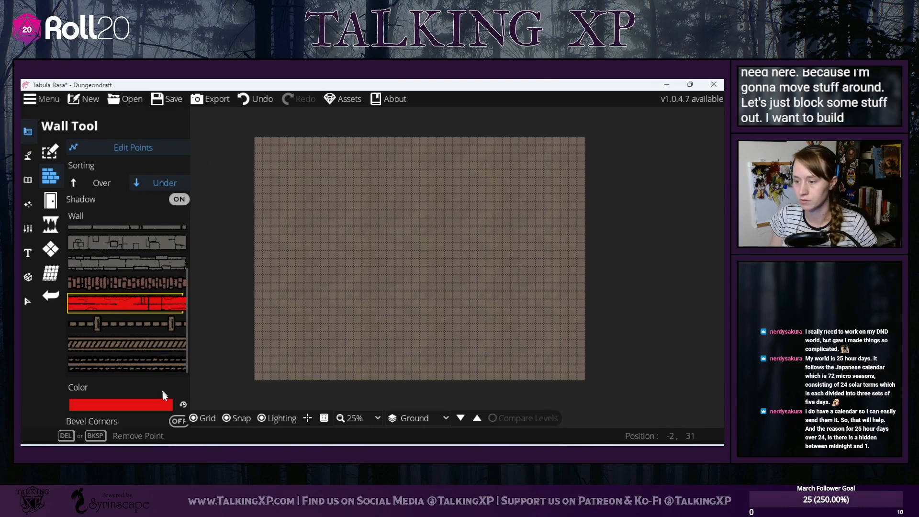
pyautogui.click(158, 405)
pyautogui.click(85, 245)
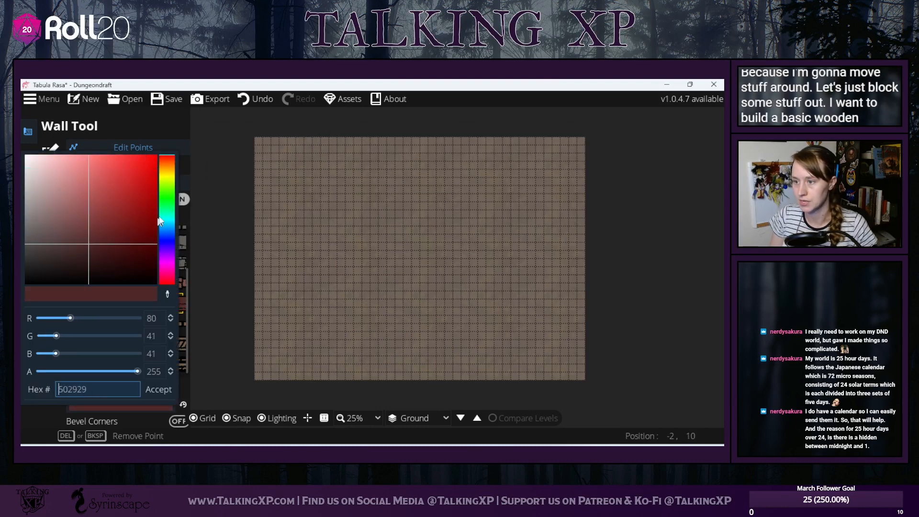
pyautogui.moveTo(160, 221); pyautogui.dragTo(165, 164)
pyautogui.moveTo(115, 194)
pyautogui.mouseDown()
pyautogui.moveTo(105, 216)
pyautogui.moveTo(114, 236)
pyautogui.mouseUp()
pyautogui.moveTo(166, 165); pyautogui.dragTo(166, 159)
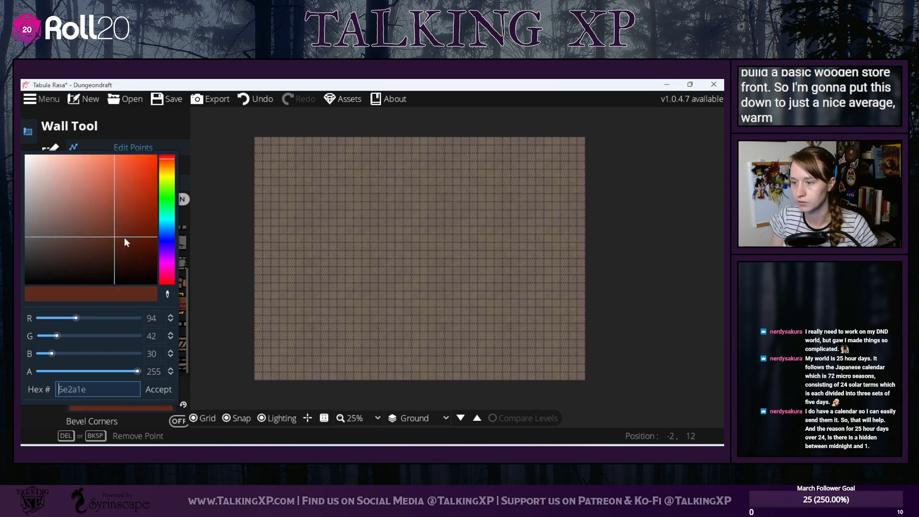
pyautogui.moveTo(125, 238); pyautogui.dragTo(113, 245)
pyautogui.click(160, 390)
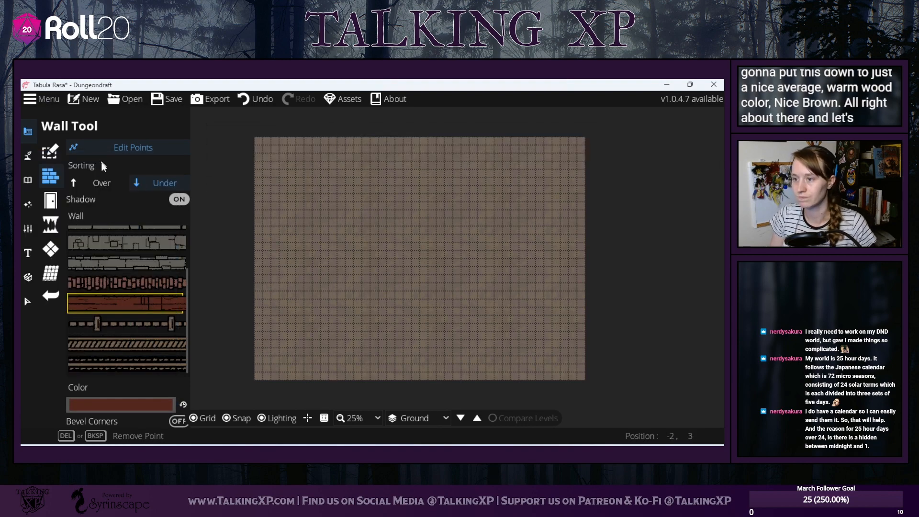
# - Turn off point editing and draw a closed rectangular wall 10 tiles wide and 6 tiles high in the map's lower middle
pyautogui.click(252, 266)
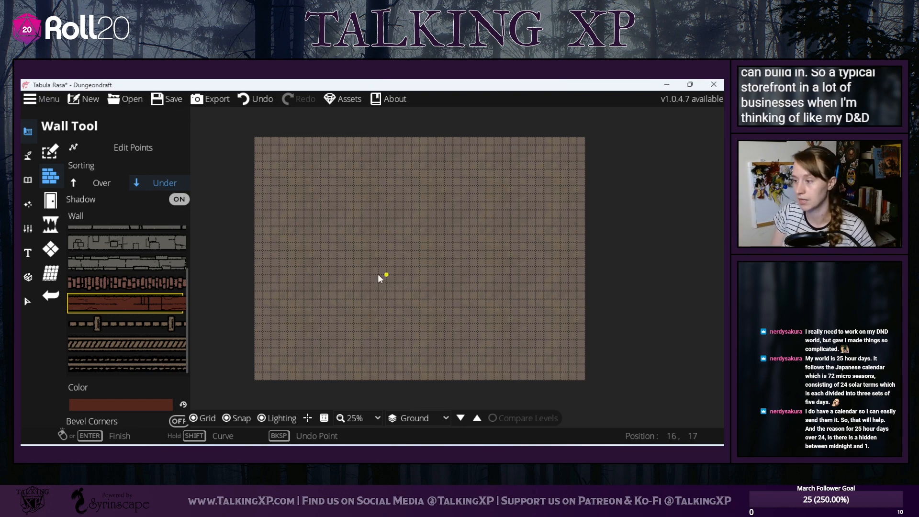
pyautogui.click(353, 341)
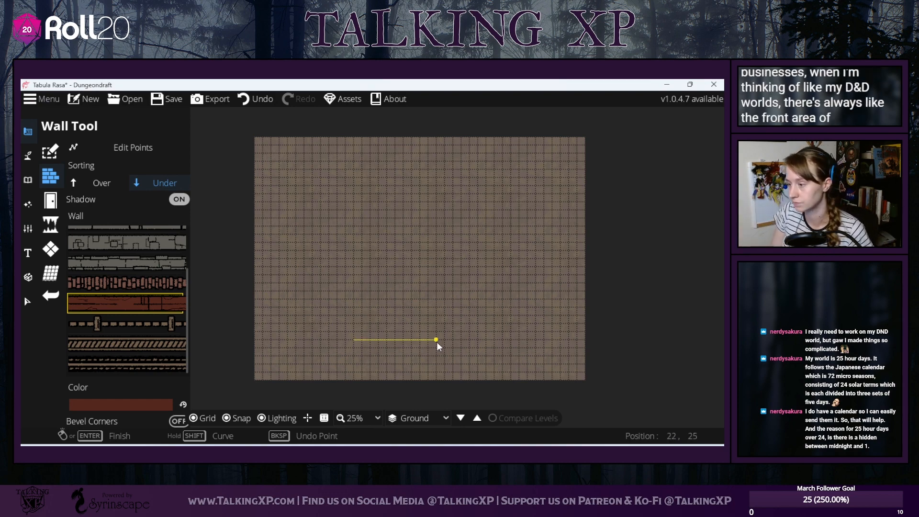
pyautogui.click(436, 341)
pyautogui.click(436, 292)
pyautogui.click(354, 291)
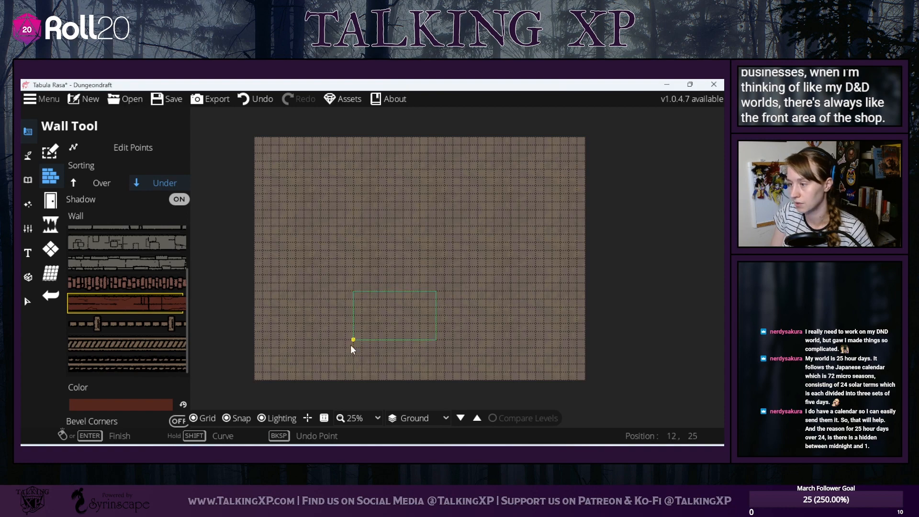
pyautogui.click(353, 339)
pyautogui.scroll(2, 407, 339)
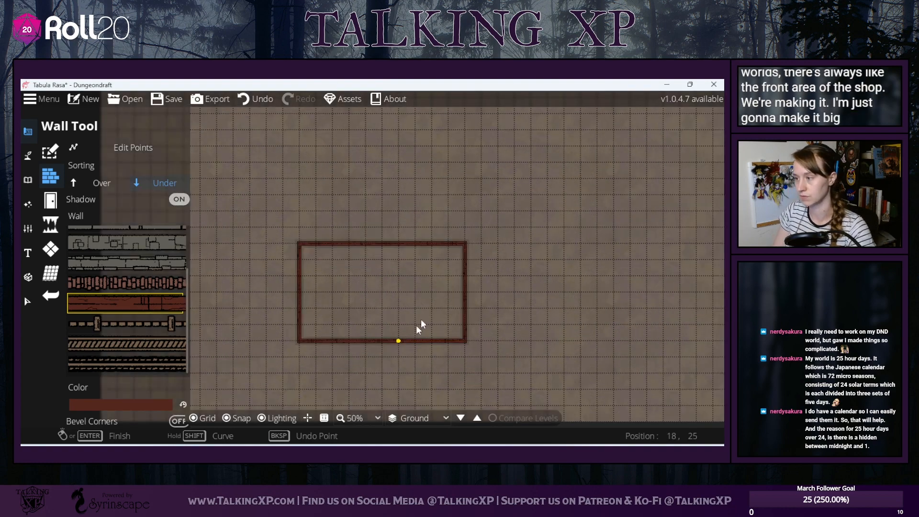
# - Draw a three-sided wall 10 tiles wide and 7 tiles deep above the front room, starting and ending at its upper corners
pyautogui.moveTo(427, 317); pyautogui.dragTo(432, 397)
pyautogui.moveTo(432, 290); pyautogui.dragTo(410, 209)
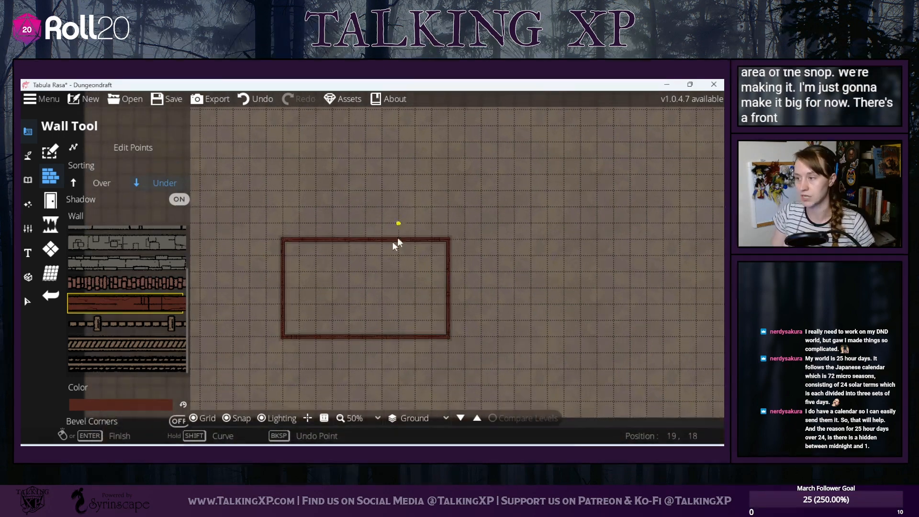
pyautogui.moveTo(323, 238); pyautogui.dragTo(343, 273)
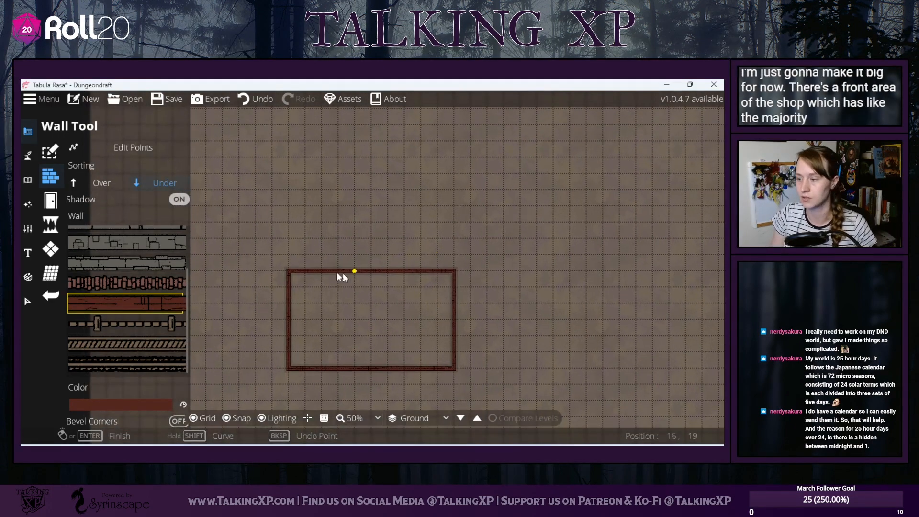
pyautogui.click(288, 271)
pyautogui.click(288, 157)
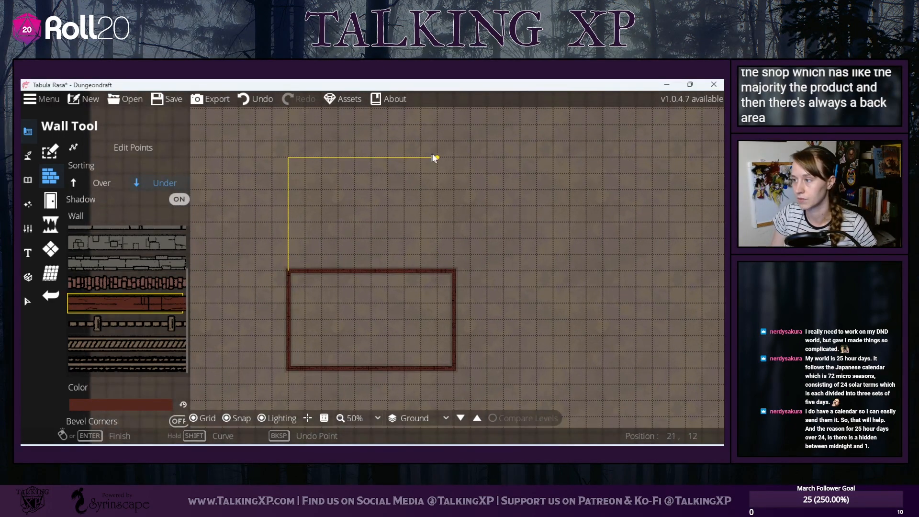
pyautogui.click(452, 157)
pyautogui.click(452, 268)
pyautogui.press('Return')
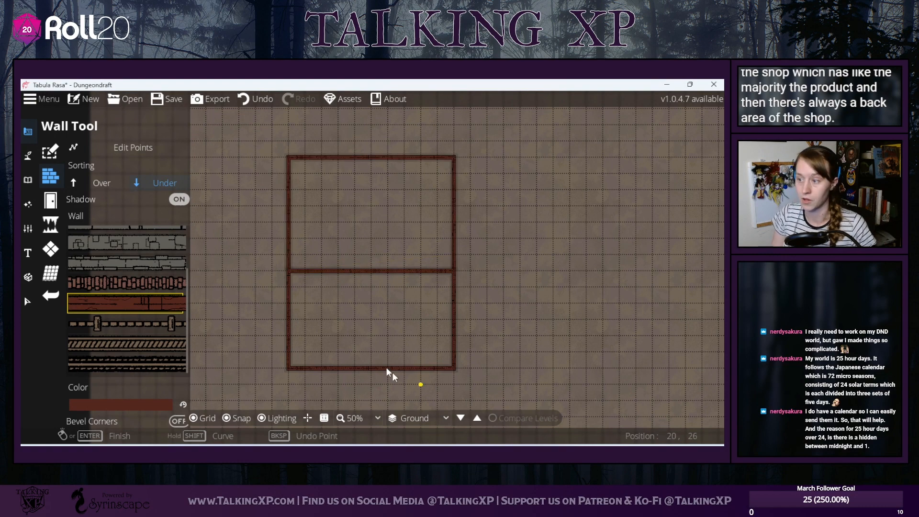
# - Wall off a 3 by 3 tile room in the lower right corner of the back room
pyautogui.click(403, 271)
pyautogui.click(404, 221)
pyautogui.click(452, 222)
pyautogui.press('Return')
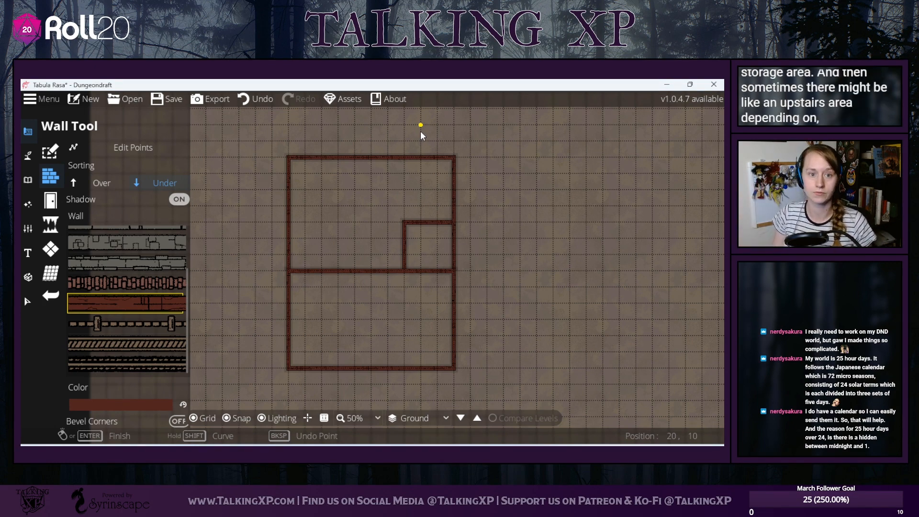
# - Turn on beveled corners and draw a closed four-sided test wall with slanted sides beside the building
pyautogui.moveTo(465, 290); pyautogui.dragTo(520, 285)
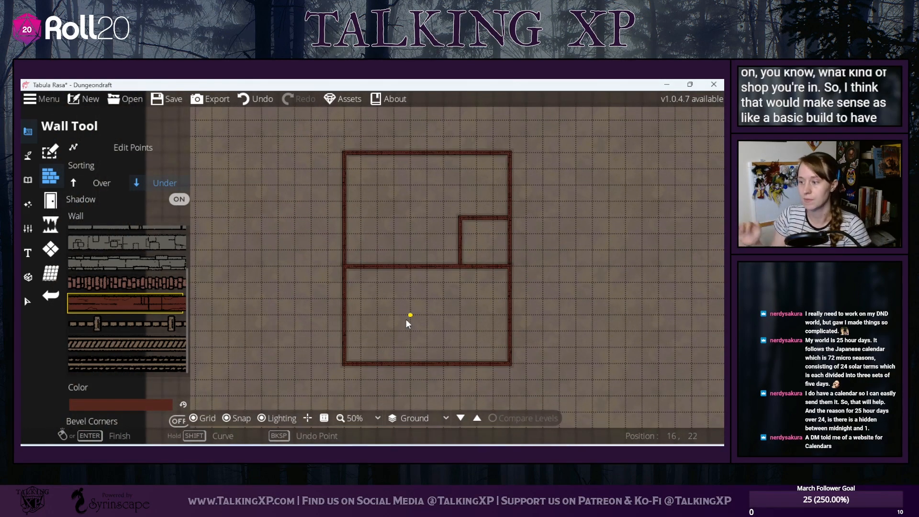
pyautogui.click(174, 422)
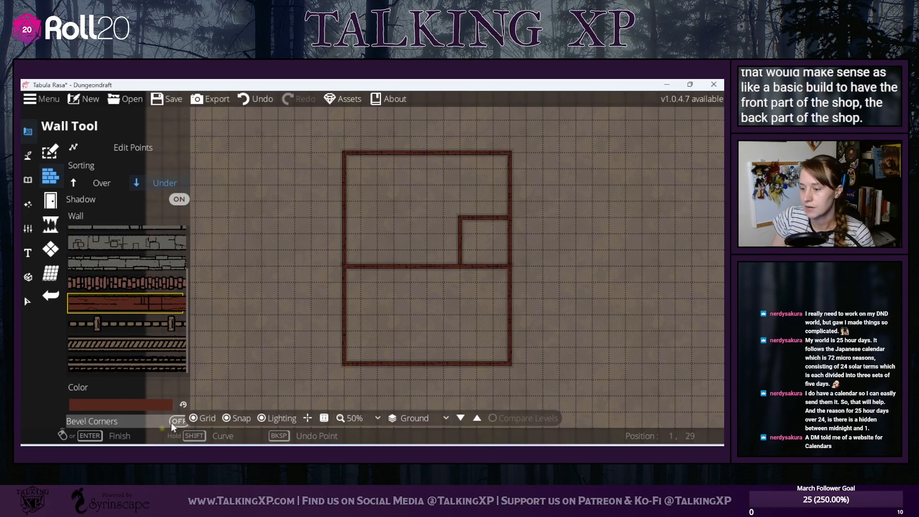
pyautogui.click(173, 422)
pyautogui.click(261, 154)
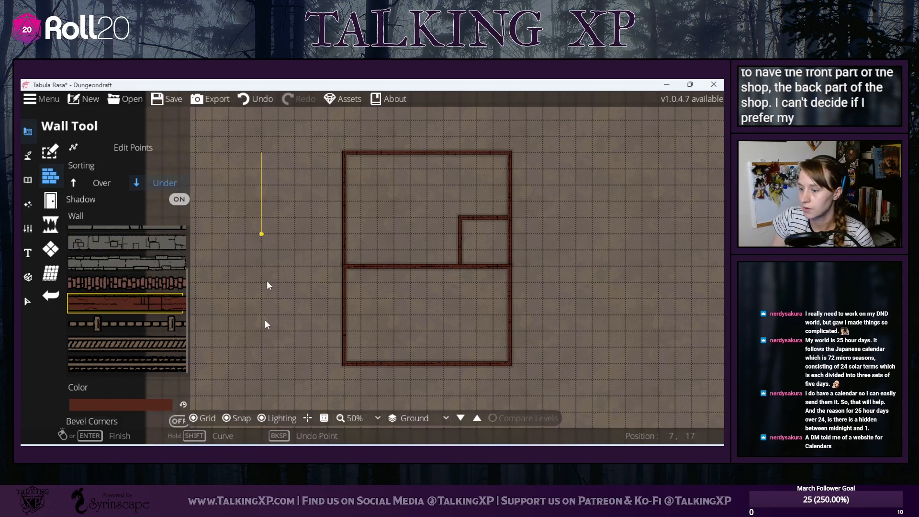
pyautogui.click(184, 423)
pyautogui.click(229, 299)
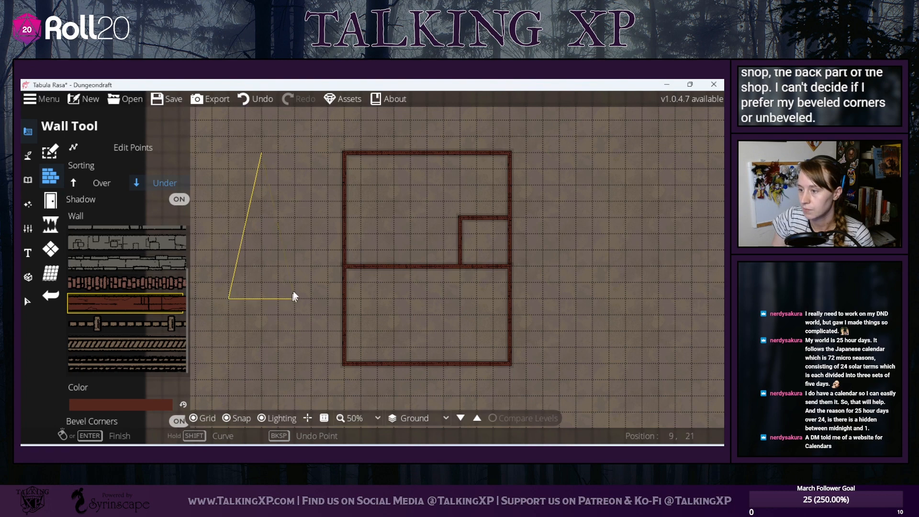
pyautogui.click(294, 298)
pyautogui.click(294, 249)
pyautogui.click(261, 153)
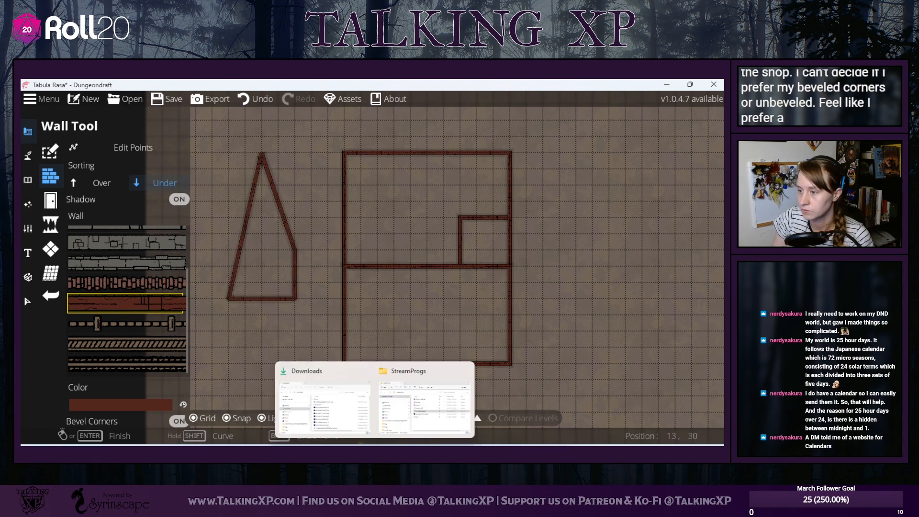
# - Undo the slanted test wall and all the storefront walls drawn before it
pyautogui.click(254, 99)
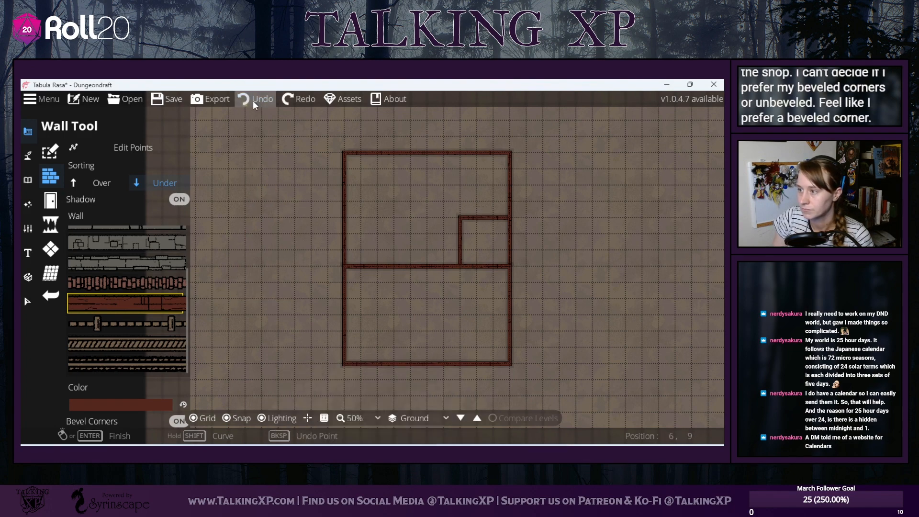
pyautogui.click(253, 100)
pyautogui.click(253, 100)
pyautogui.click(253, 101)
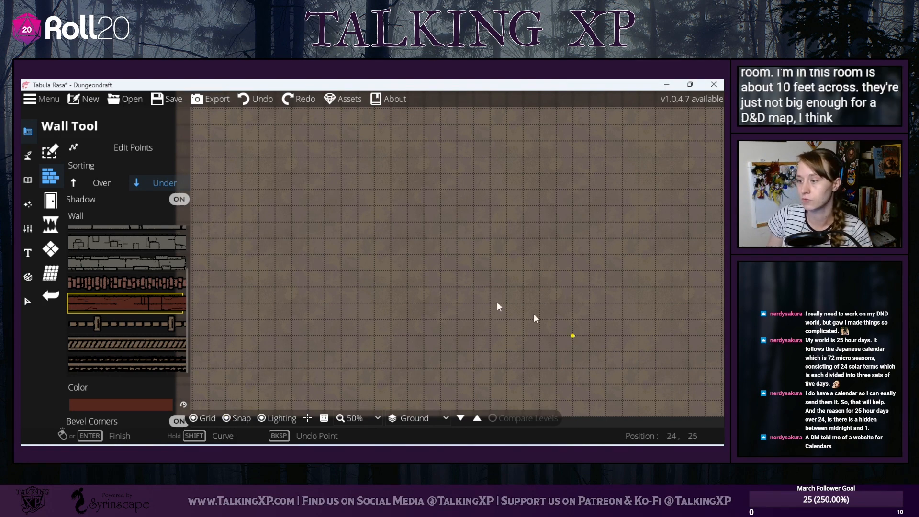
# - Draw a closed rectangular front room wall 6 tiles wide and 4 tiles high with beveled corners
pyautogui.click(293, 271)
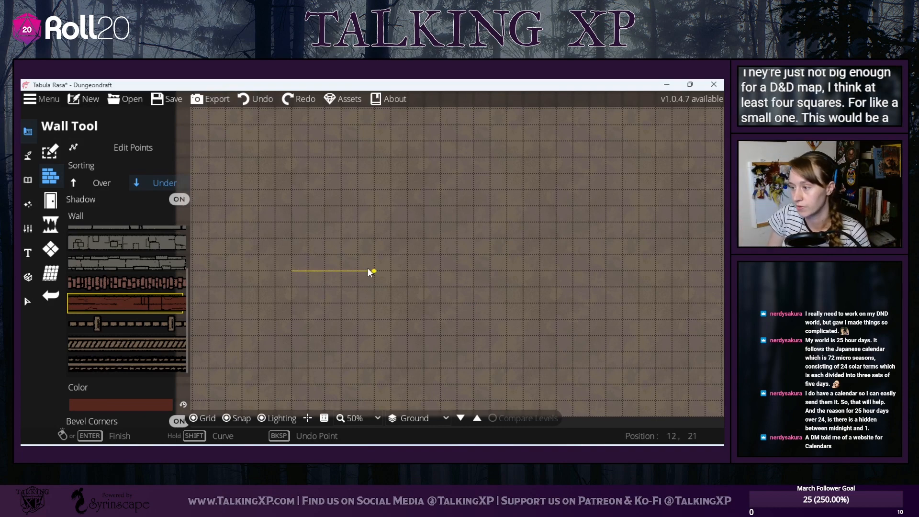
pyautogui.click(394, 272)
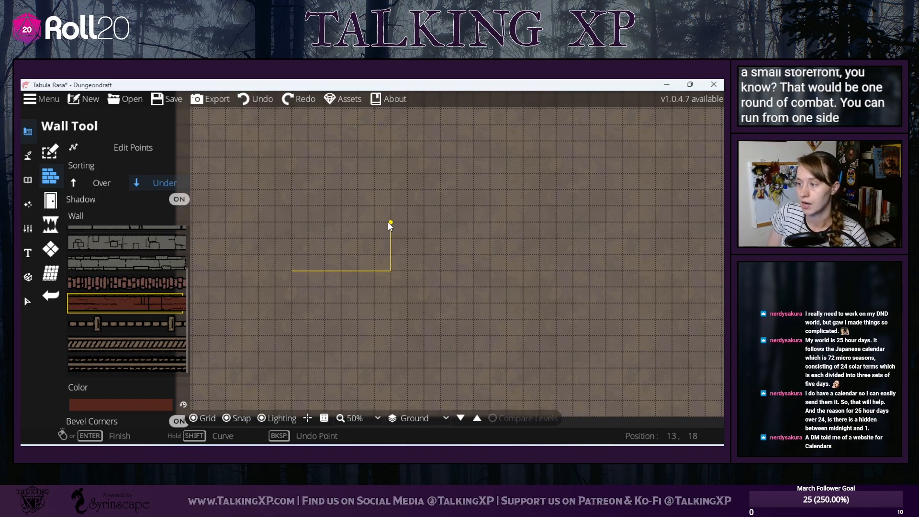
pyautogui.moveTo(390, 223); pyautogui.dragTo(416, 239)
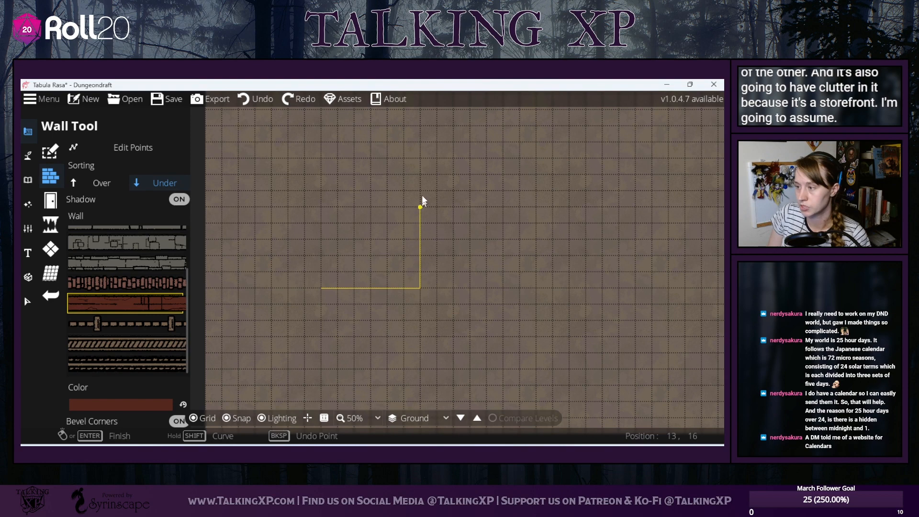
pyautogui.moveTo(422, 166)
pyautogui.mouseDown()
pyautogui.moveTo(420, 190)
pyautogui.moveTo(427, 168)
pyautogui.mouseUp()
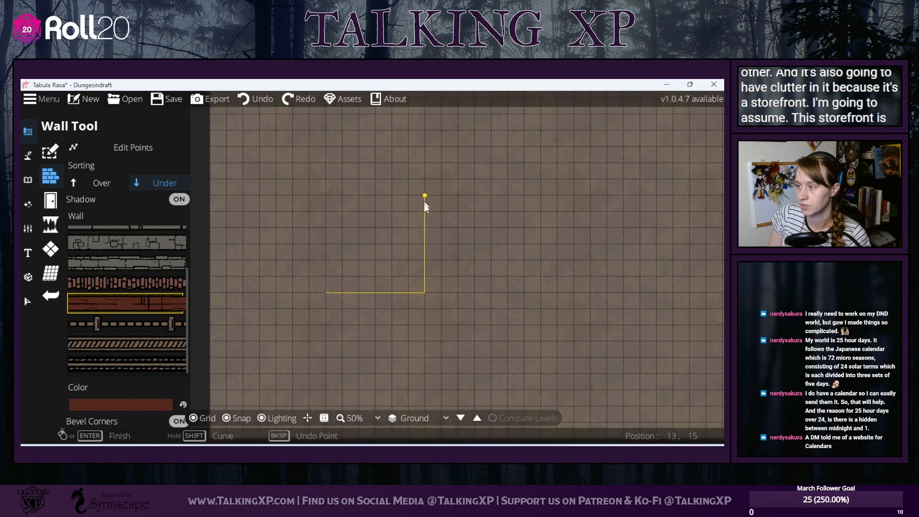
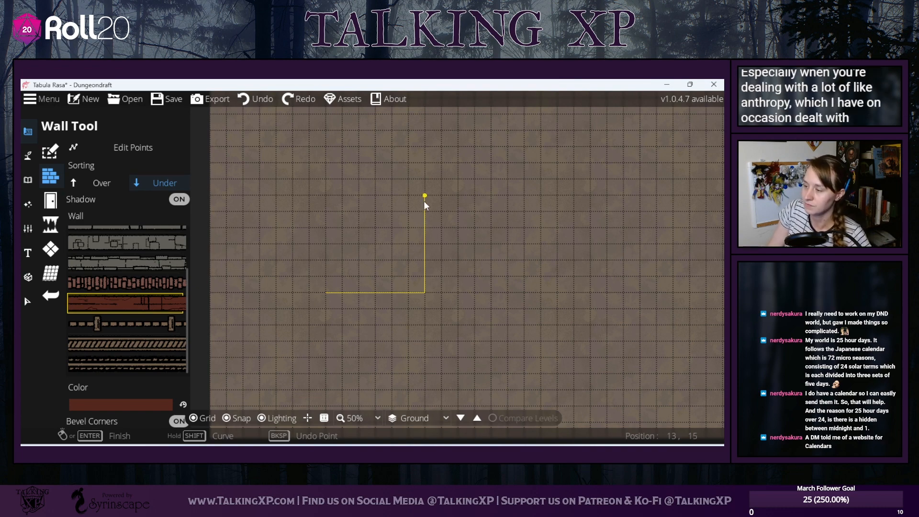
pyautogui.click(426, 228)
pyautogui.click(326, 231)
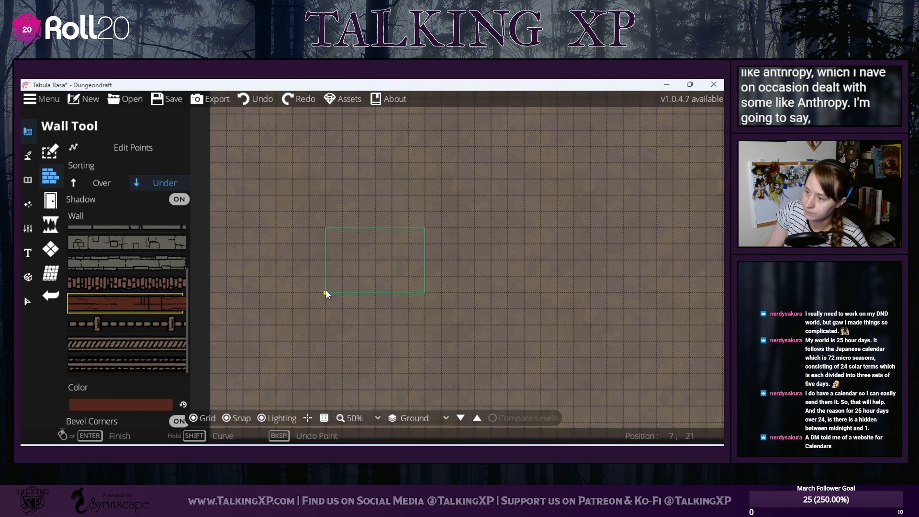
# - Draw a three-sided wall 6 tiles wide and 6 tiles deep above the front room, joining its upper corners
pyautogui.moveTo(484, 289); pyautogui.dragTo(524, 347)
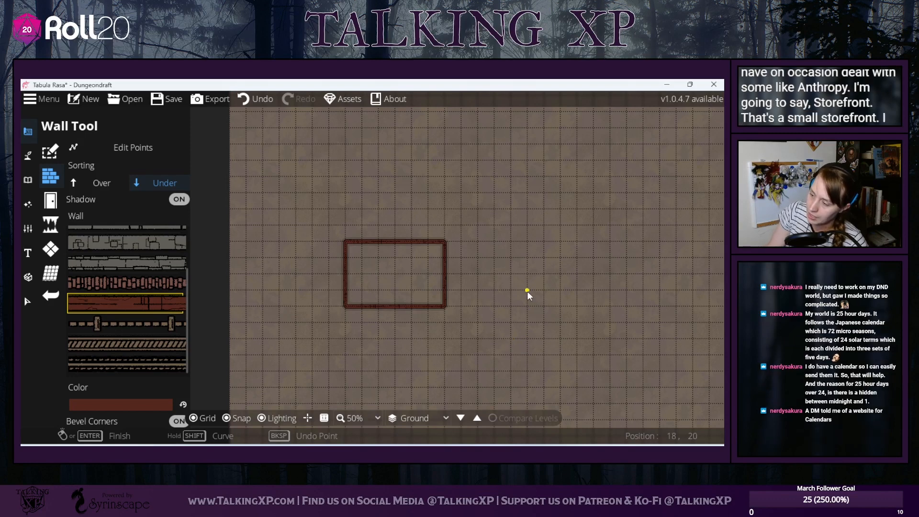
pyautogui.moveTo(528, 291); pyautogui.dragTo(540, 348)
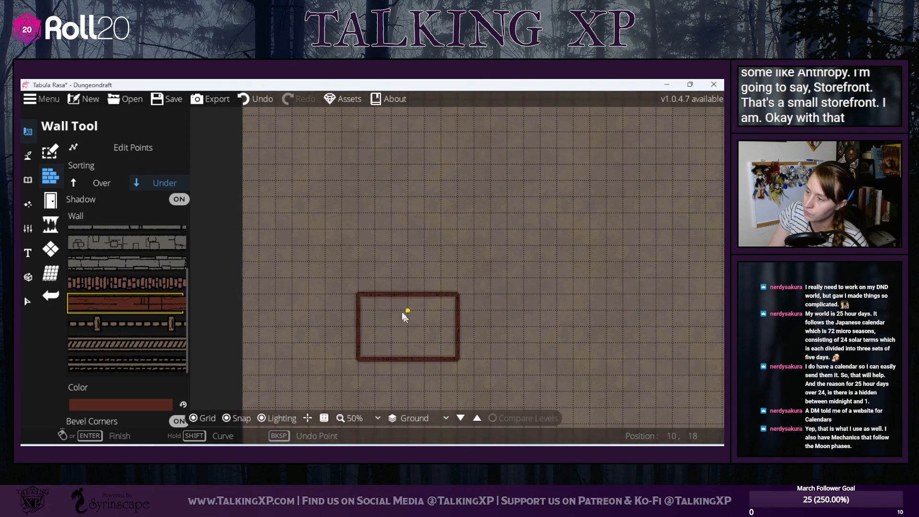
pyautogui.click(359, 294)
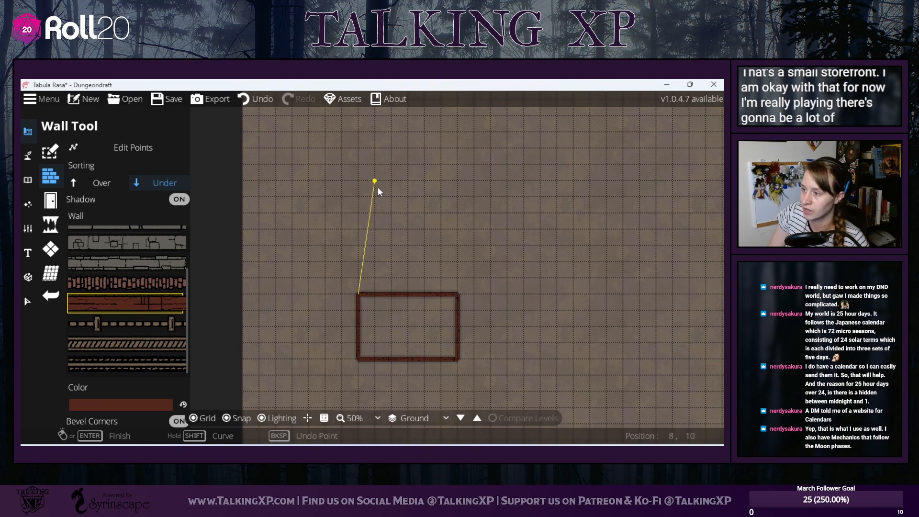
pyautogui.click(361, 196)
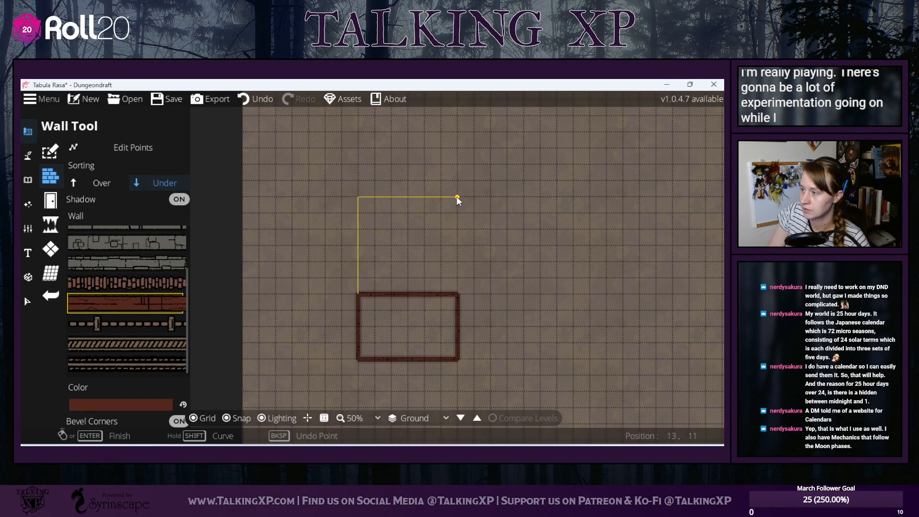
pyautogui.click(457, 198)
pyautogui.rightClick(461, 292)
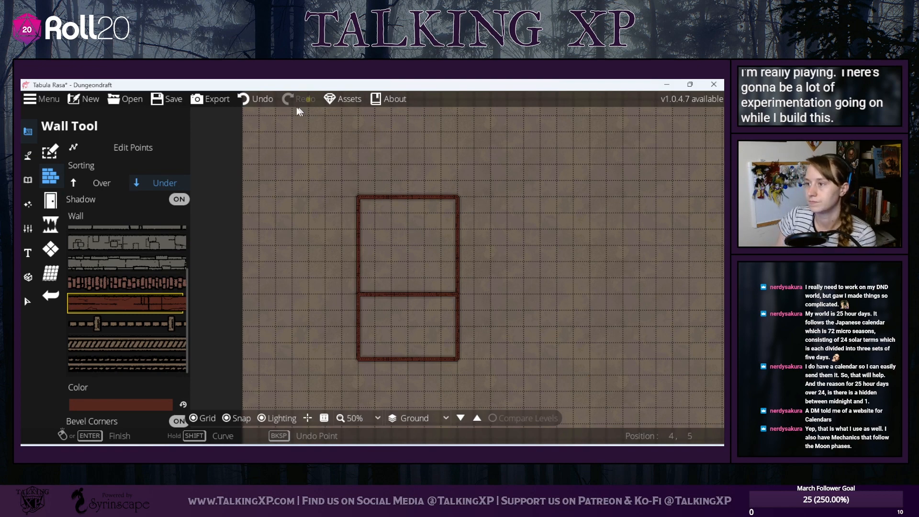
# - Undo both room walls and turn off beveled corners
pyautogui.click(258, 102)
pyautogui.click(256, 103)
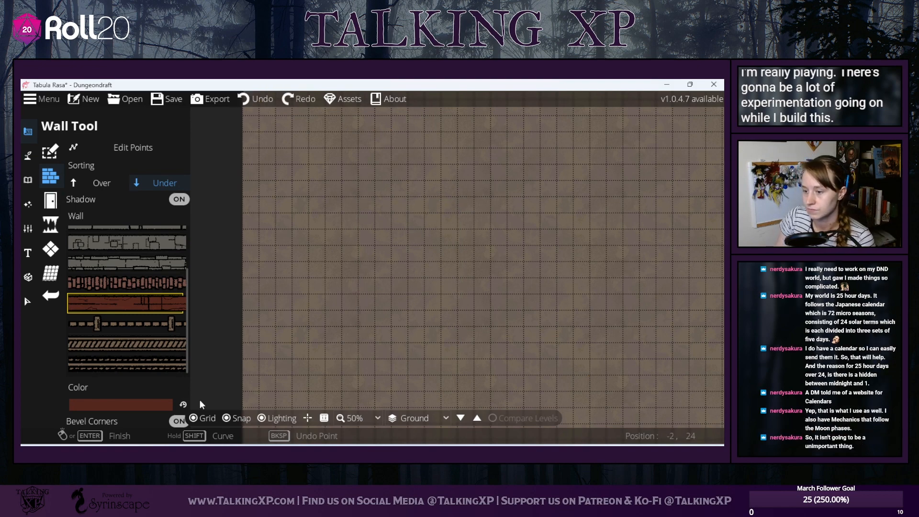
pyautogui.click(177, 420)
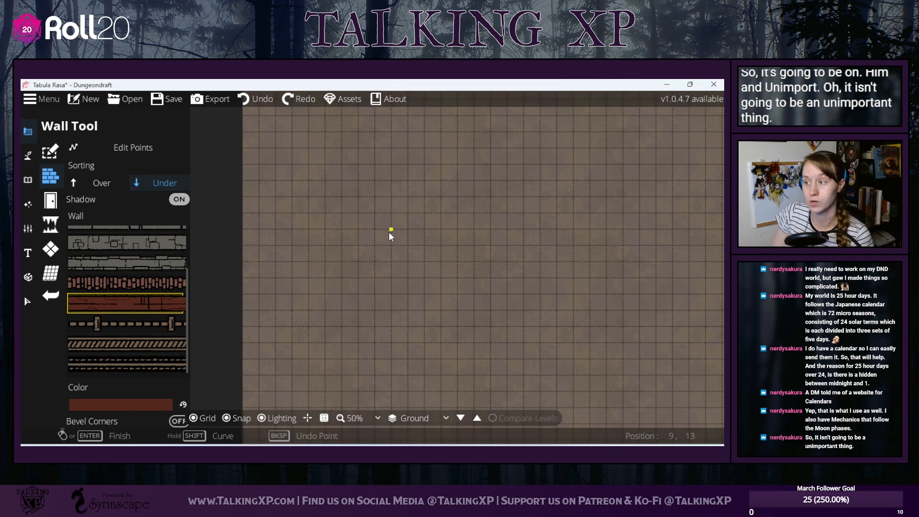
# - Draw a closed rectangular front room wall 6 tiles wide and 5 tiles high on the map's lower left part
pyautogui.moveTo(389, 228); pyautogui.dragTo(364, 160)
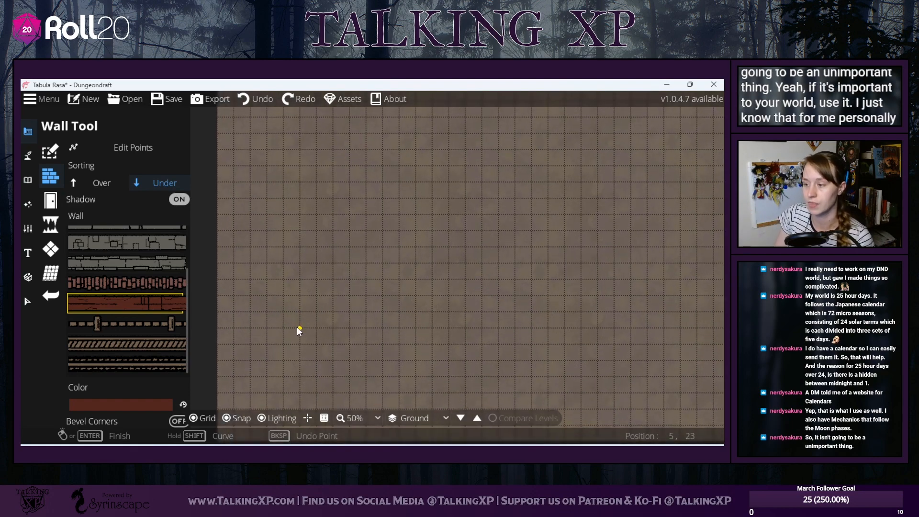
pyautogui.click(297, 328)
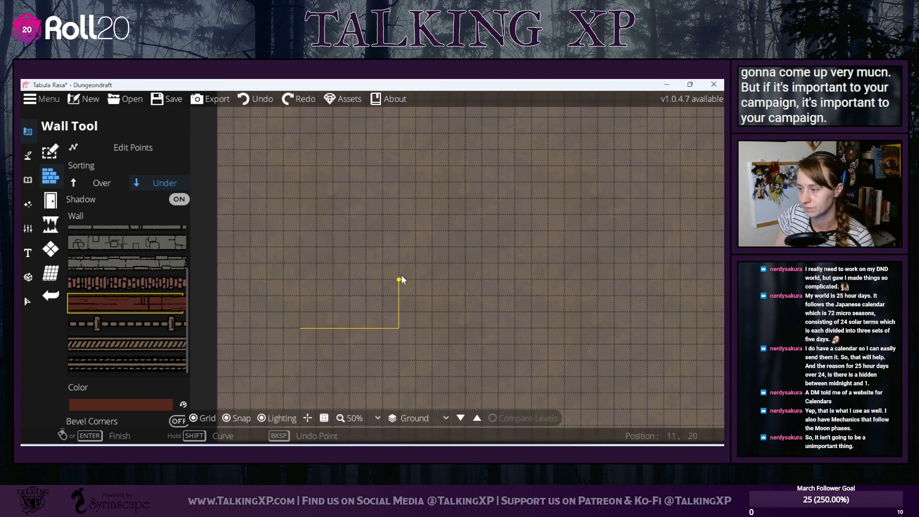
pyautogui.moveTo(399, 250); pyautogui.dragTo(447, 250)
pyautogui.click(447, 247)
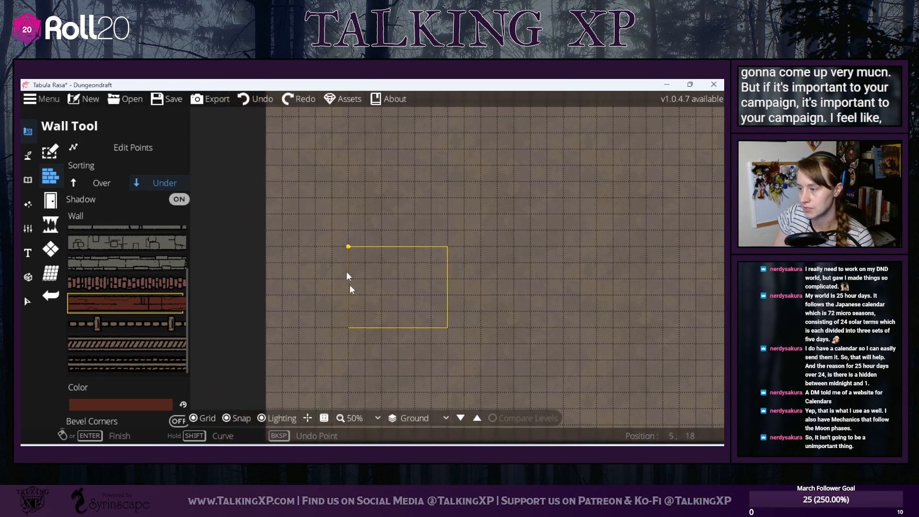
pyautogui.click(348, 327)
# - Draw a three-sided back room wall 6 tiles wide and 5 tiles deep above the front room, joining its upper corners
pyautogui.moveTo(536, 358); pyautogui.dragTo(536, 371)
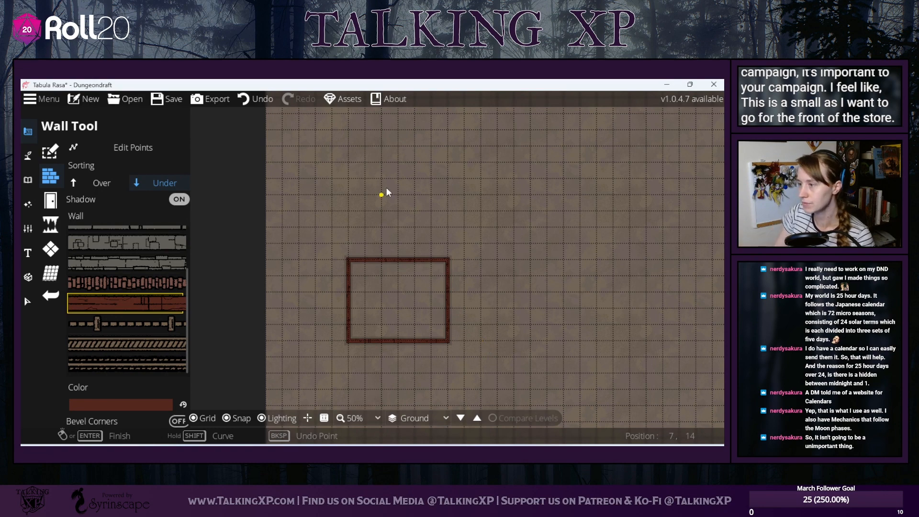
pyautogui.moveTo(387, 188); pyautogui.dragTo(397, 226)
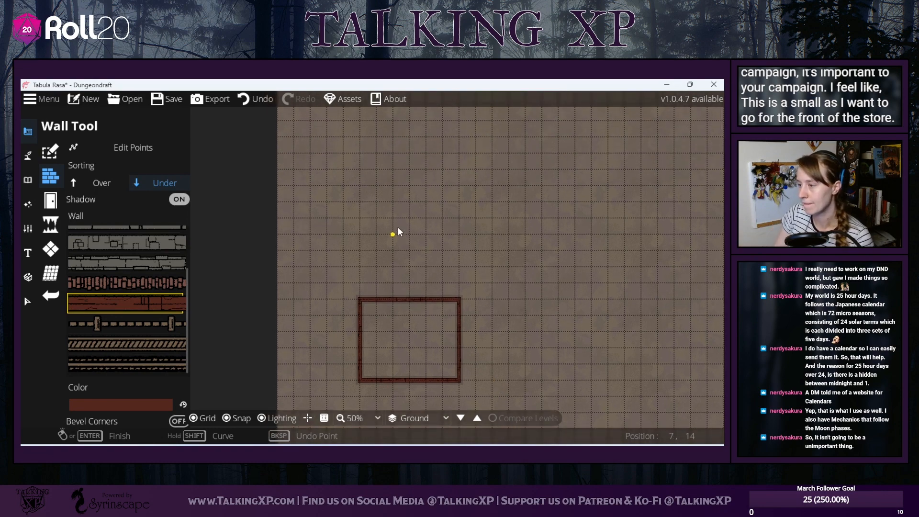
pyautogui.click(362, 298)
pyautogui.click(360, 220)
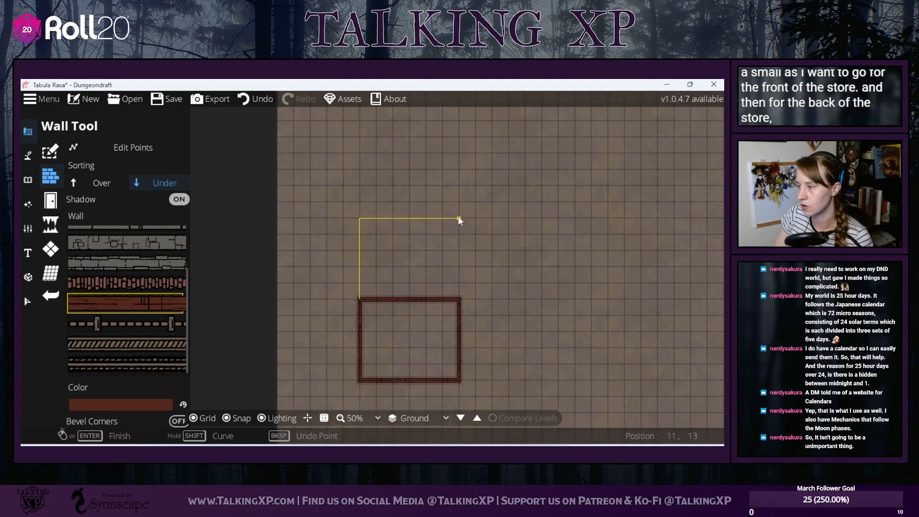
pyautogui.click(459, 218)
pyautogui.click(458, 298)
pyautogui.rightClick(457, 298)
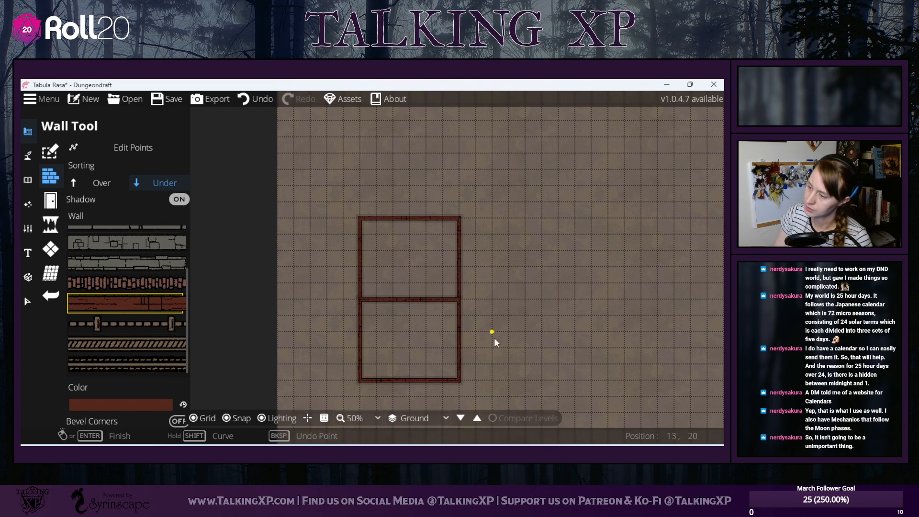
# - Place plain wooden doors with the Portal Tool in the middle of the front wall and near the dividing wall's left end
pyautogui.moveTo(504, 321); pyautogui.dragTo(541, 289)
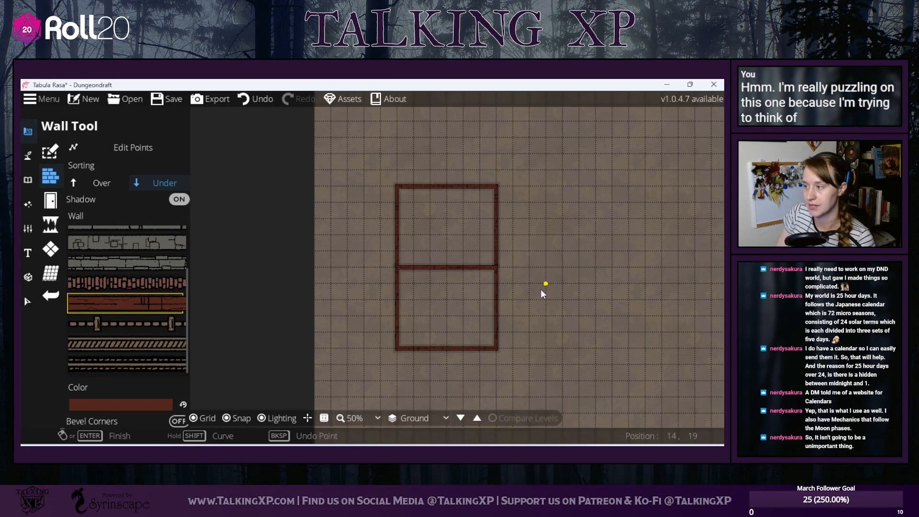
pyautogui.moveTo(542, 289); pyautogui.dragTo(530, 271)
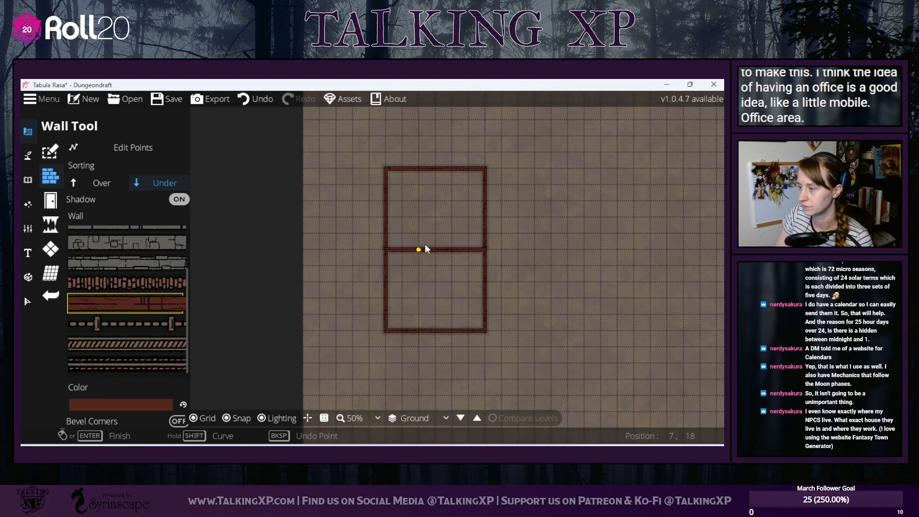
pyautogui.moveTo(520, 329); pyautogui.dragTo(511, 304)
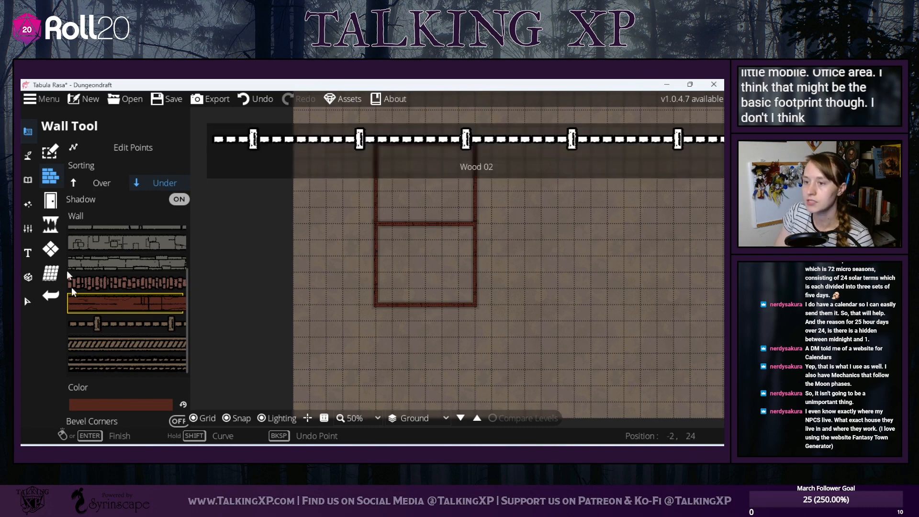
pyautogui.click(61, 203)
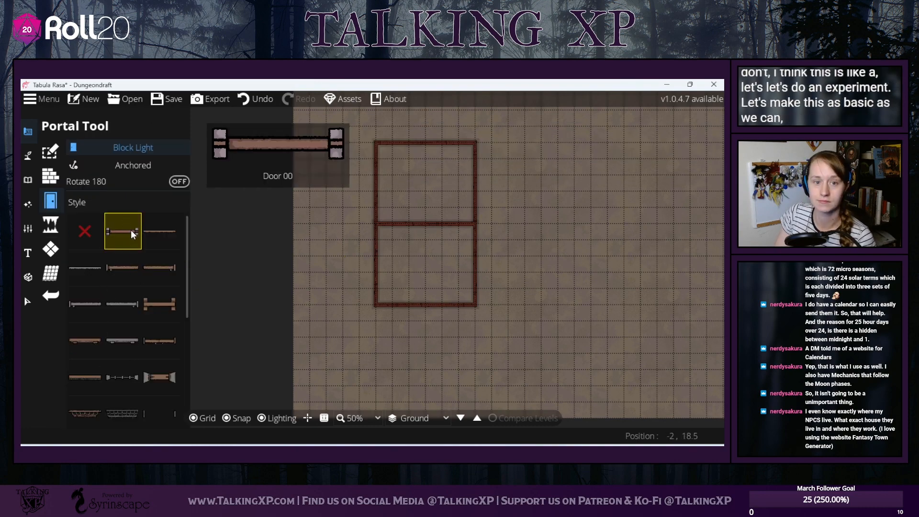
pyautogui.click(83, 354)
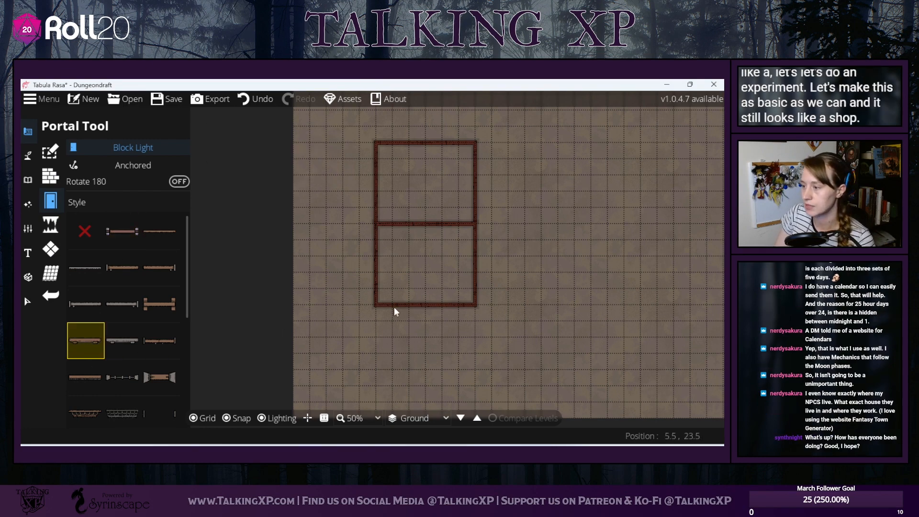
pyautogui.click(424, 307)
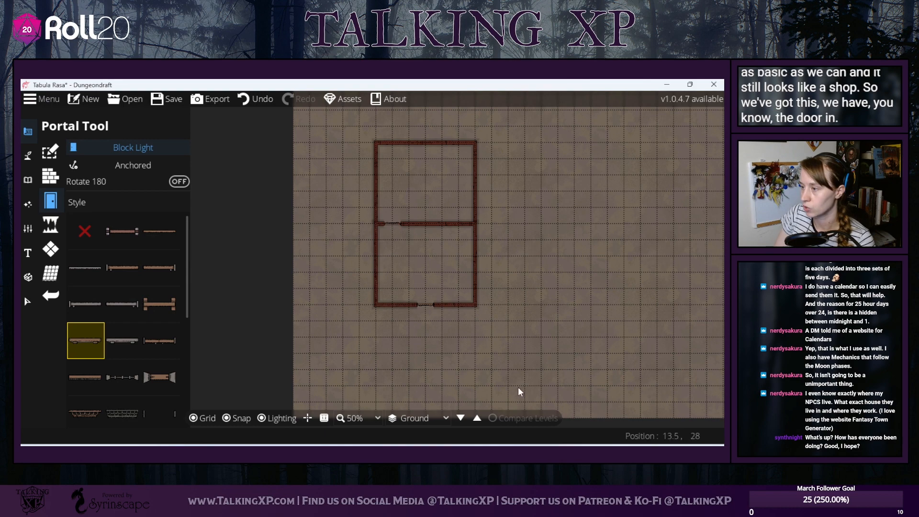
# - Search the object library for "table"
pyautogui.moveTo(541, 288)
pyautogui.mouseDown()
pyautogui.moveTo(537, 317)
pyautogui.moveTo(536, 294)
pyautogui.mouseUp()
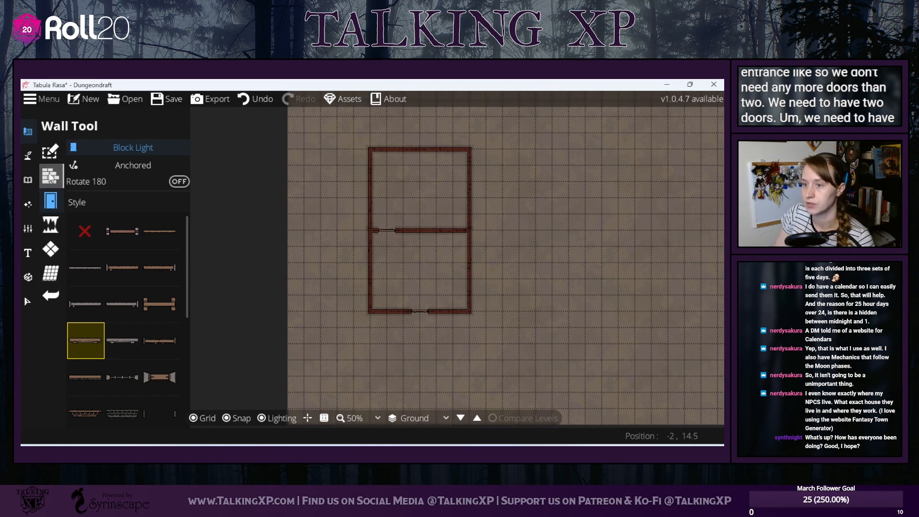
pyautogui.click(28, 179)
pyautogui.click(646, 159)
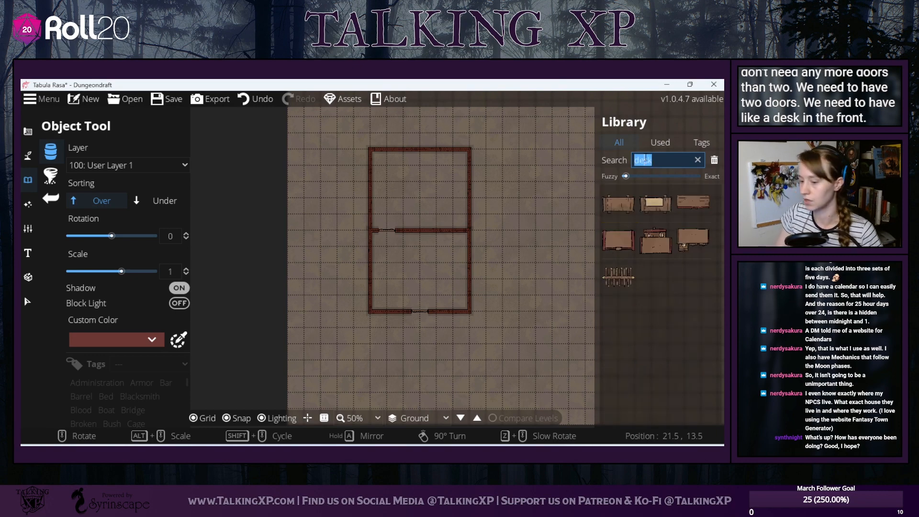
pyautogui.write('table')
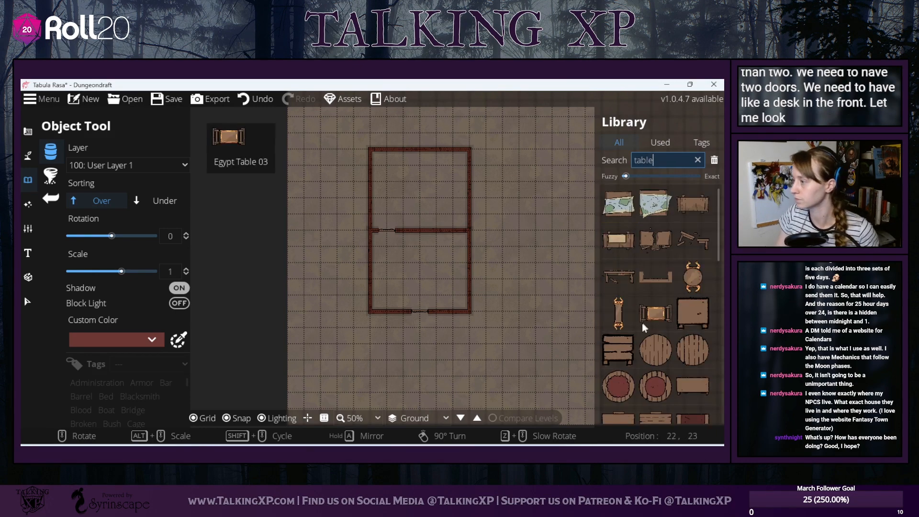
pyautogui.click(662, 280)
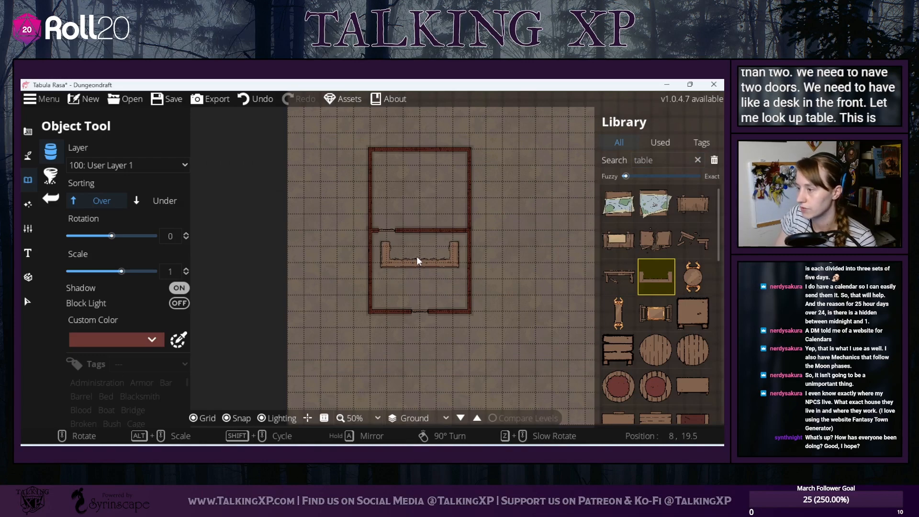
pyautogui.scroll(4, 415, 264)
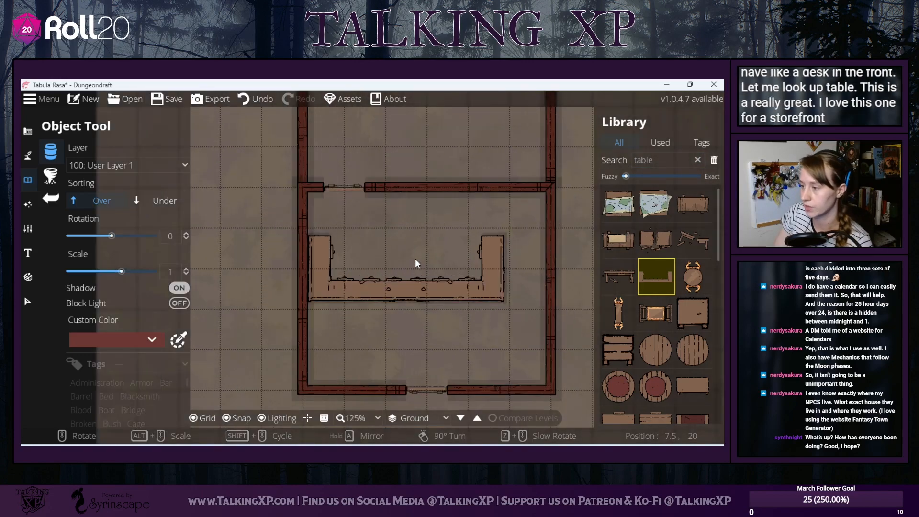
pyautogui.scroll(-3, 431, 261)
pyautogui.scroll(-13, 435, 263)
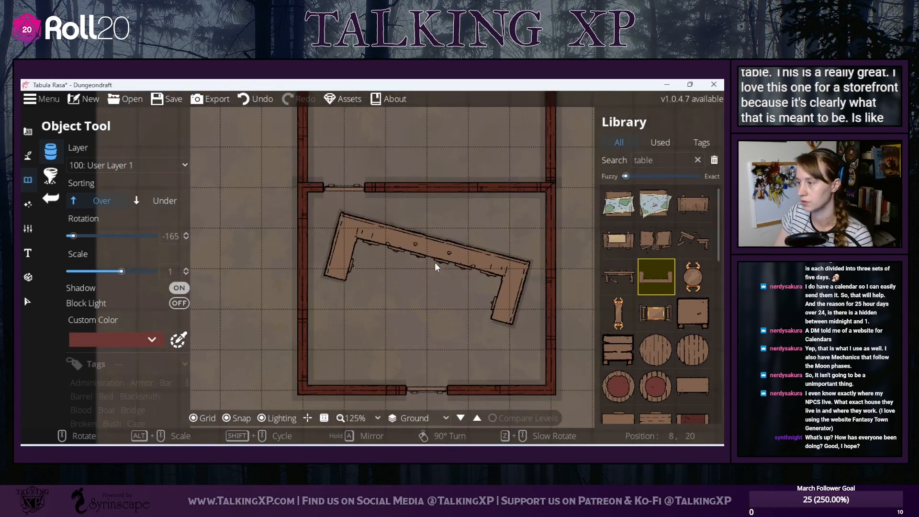
pyautogui.scroll(15, 435, 263)
pyautogui.scroll(1, 435, 262)
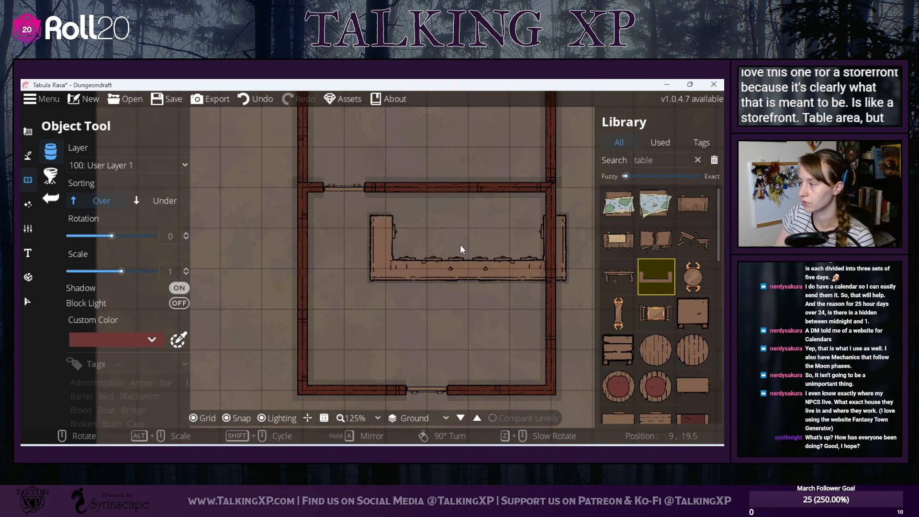
# - Place the long narrow wooden table, rotated -180°, against the front room's left wall just below the inner door
pyautogui.scroll(-3, 660, 332)
pyautogui.scroll(-10, 660, 332)
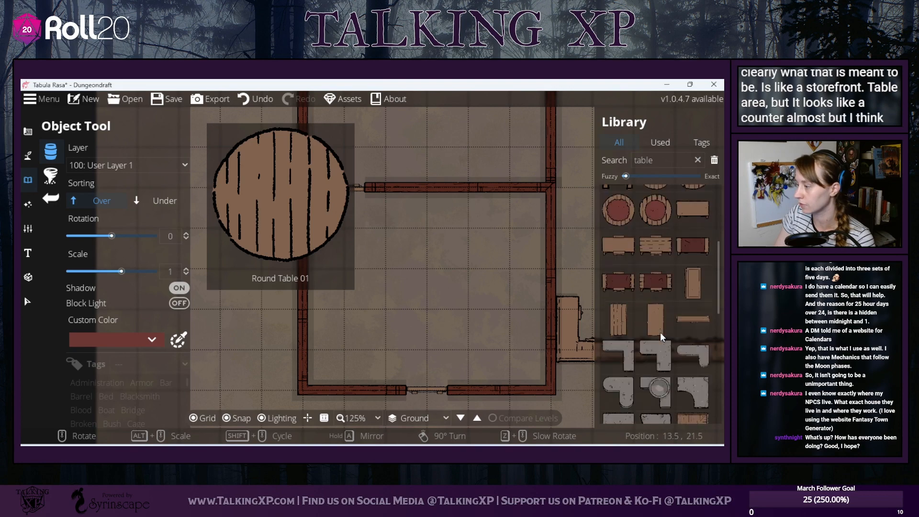
pyautogui.scroll(3, 660, 332)
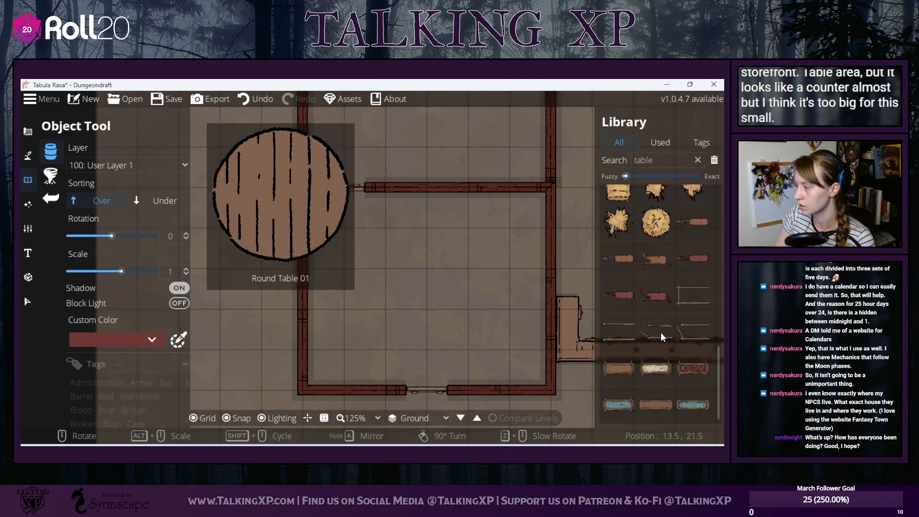
pyautogui.scroll(3, 662, 331)
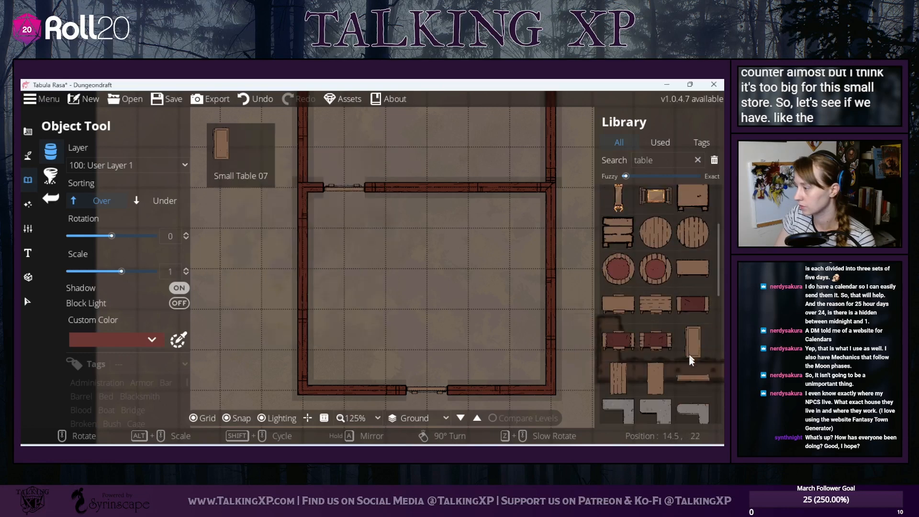
pyautogui.click(693, 378)
pyautogui.scroll(4, 433, 249)
pyautogui.scroll(8, 435, 243)
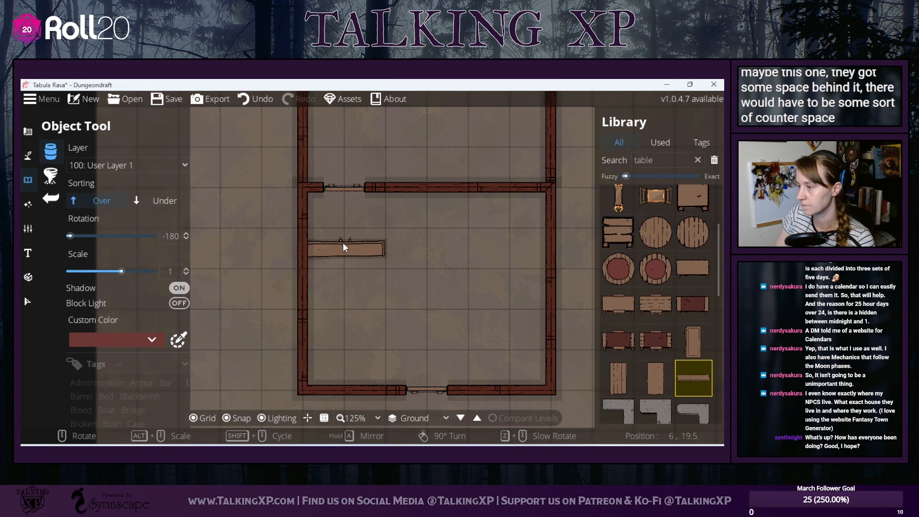
pyautogui.click(343, 242)
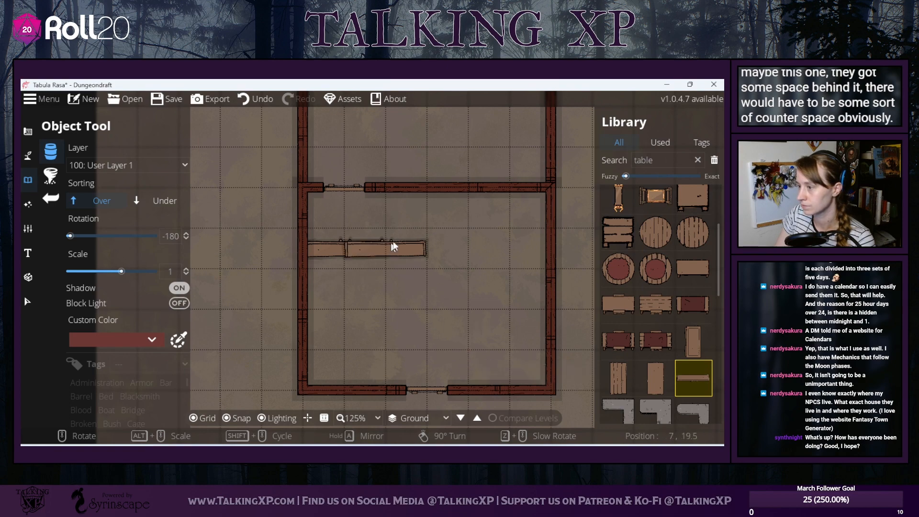
# - Place Small Table 07, rotated 90°, against the front room's left wall on top of the narrow table
pyautogui.scroll(3, 654, 309)
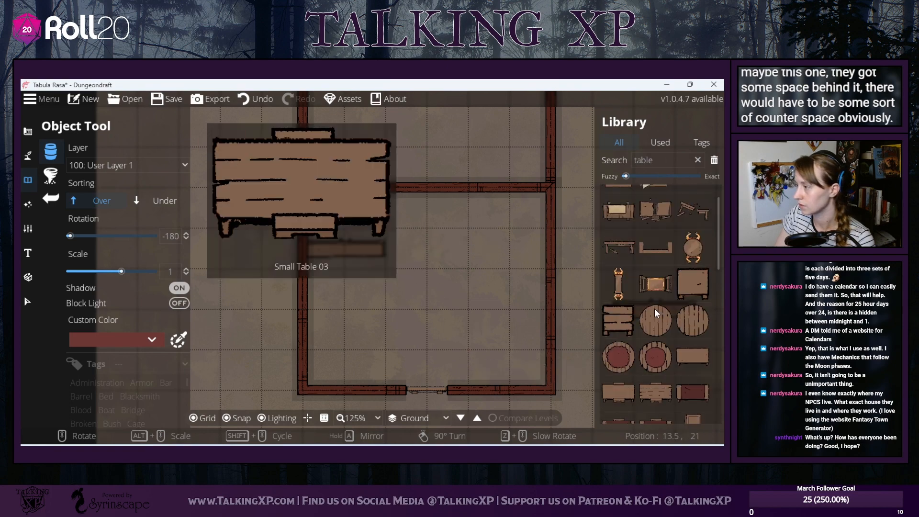
pyautogui.scroll(-1, 661, 287)
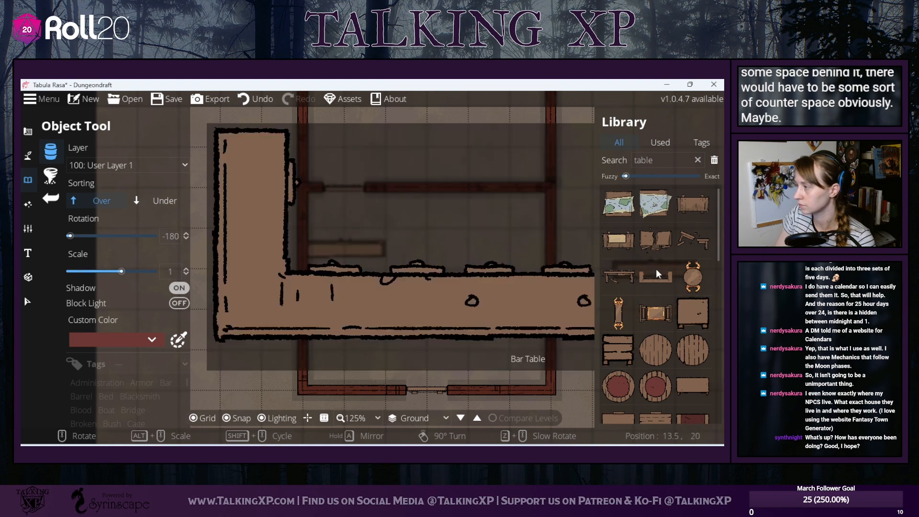
pyautogui.scroll(-4, 660, 297)
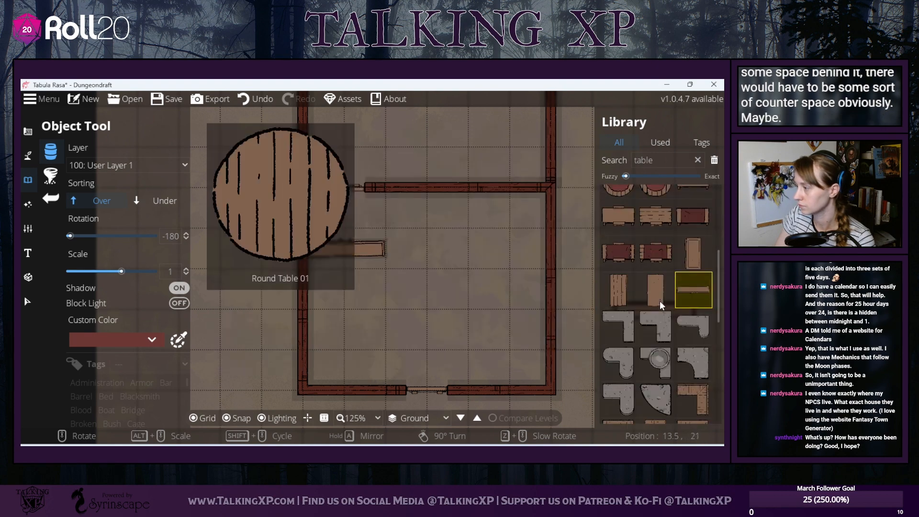
pyautogui.scroll(-4, 660, 301)
pyautogui.scroll(5, 660, 301)
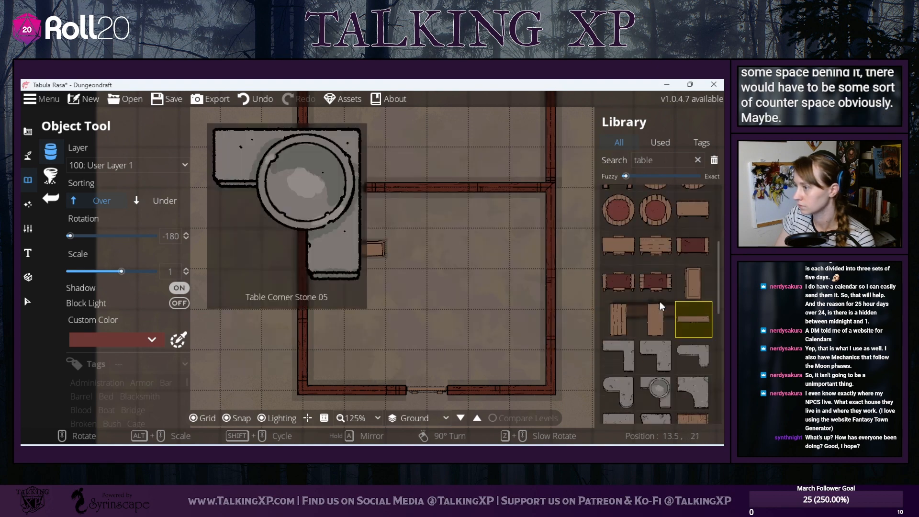
pyautogui.scroll(-6, 420, 242)
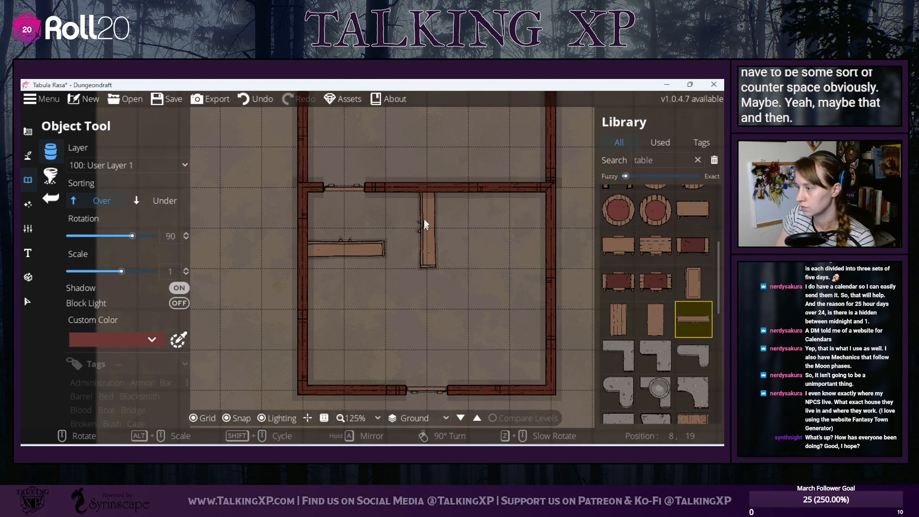
pyautogui.scroll(2, 662, 293)
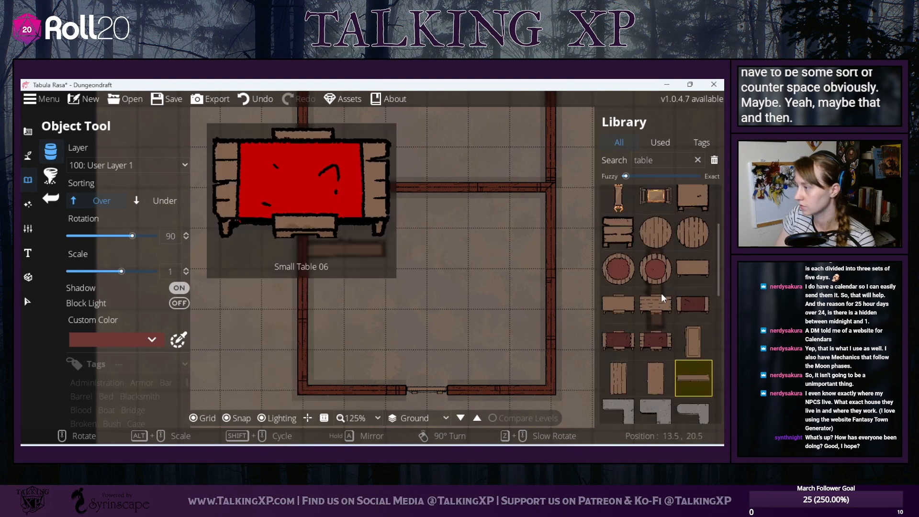
pyautogui.click(641, 338)
pyautogui.click(693, 342)
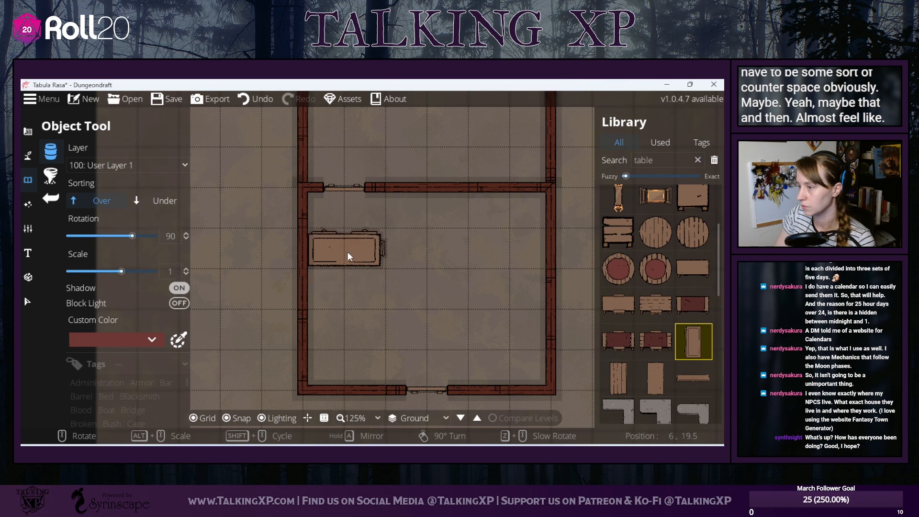
pyautogui.click(347, 252)
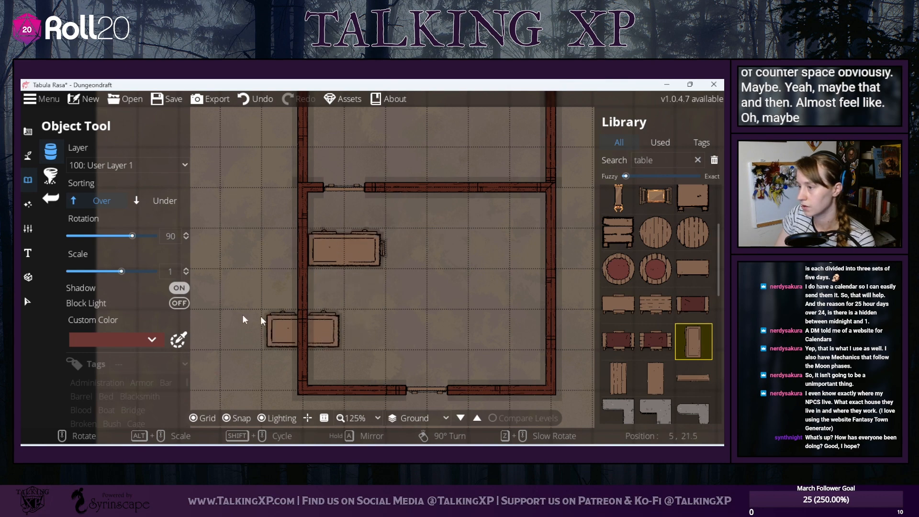
# - Select the narrow table, move it just below Small Table 07 and enlarge it to about 2.4 tiles long
pyautogui.click(26, 304)
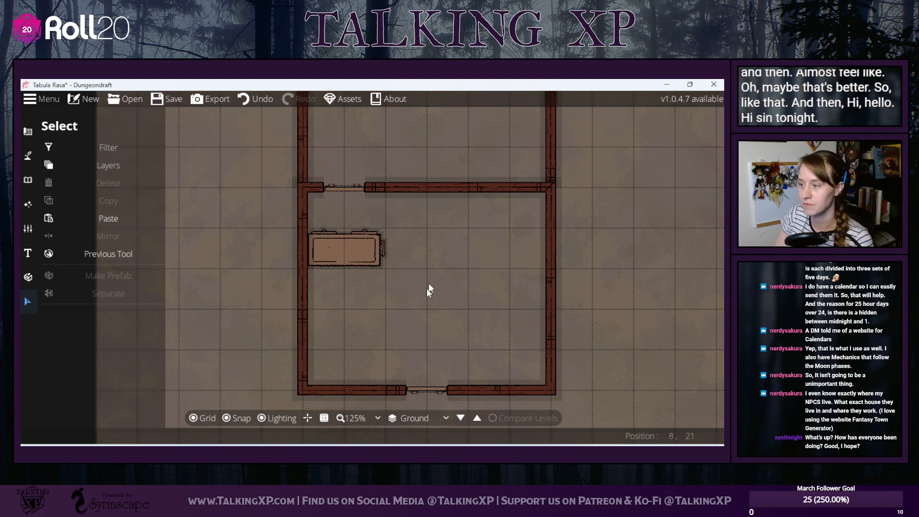
pyautogui.moveTo(384, 248); pyautogui.dragTo(359, 283)
pyautogui.scroll(-6, 425, 256)
pyautogui.scroll(-12, 426, 236)
pyautogui.scroll(-6, 422, 246)
pyautogui.scroll(-1, 362, 249)
pyautogui.moveTo(363, 249); pyautogui.dragTo(414, 272)
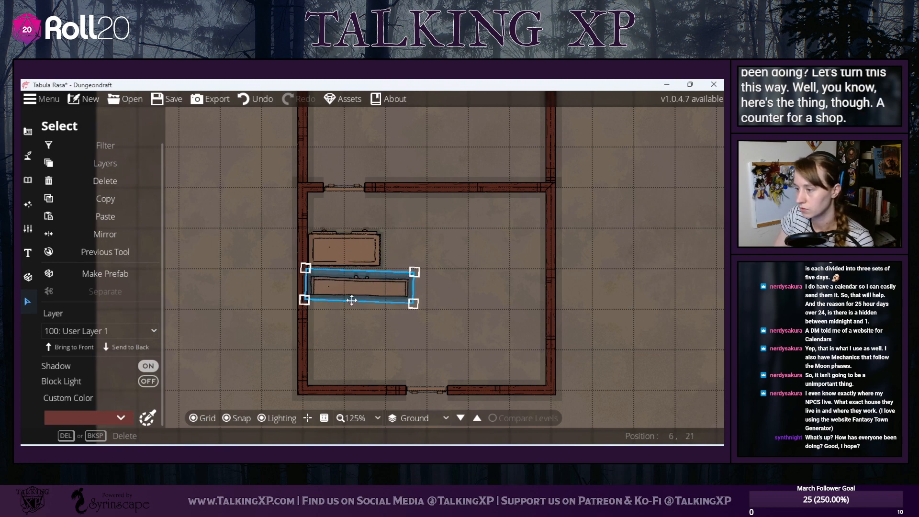
# - Fine-tune the narrow table's rotation so it lies roughly parallel to the dividing wall
pyautogui.scroll(-1, 359, 289)
pyautogui.scroll(1, 370, 291)
pyautogui.click(450, 294)
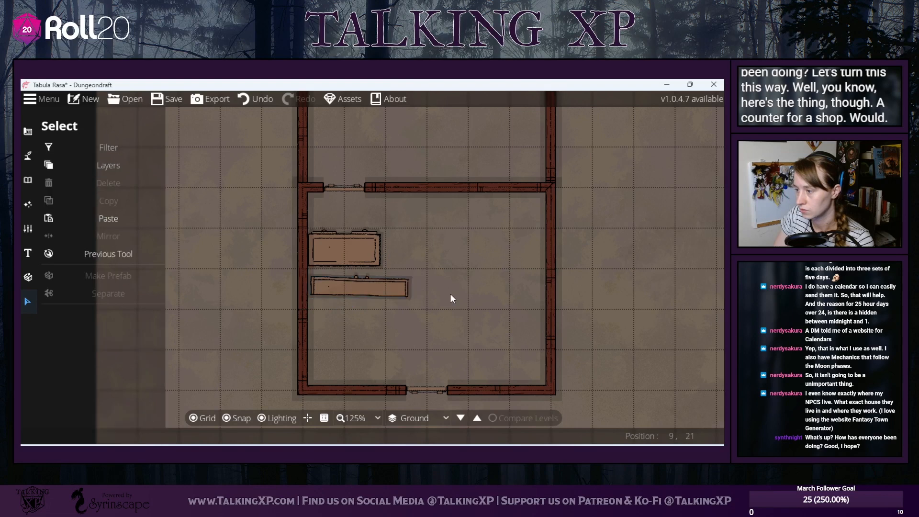
pyautogui.moveTo(400, 292); pyautogui.dragTo(440, 297)
pyautogui.scroll(-1, 440, 297)
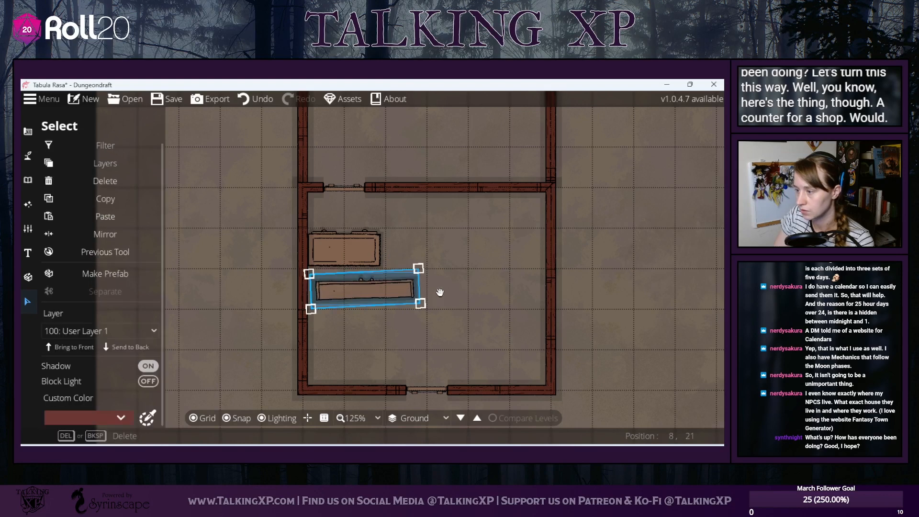
pyautogui.scroll(1, 440, 293)
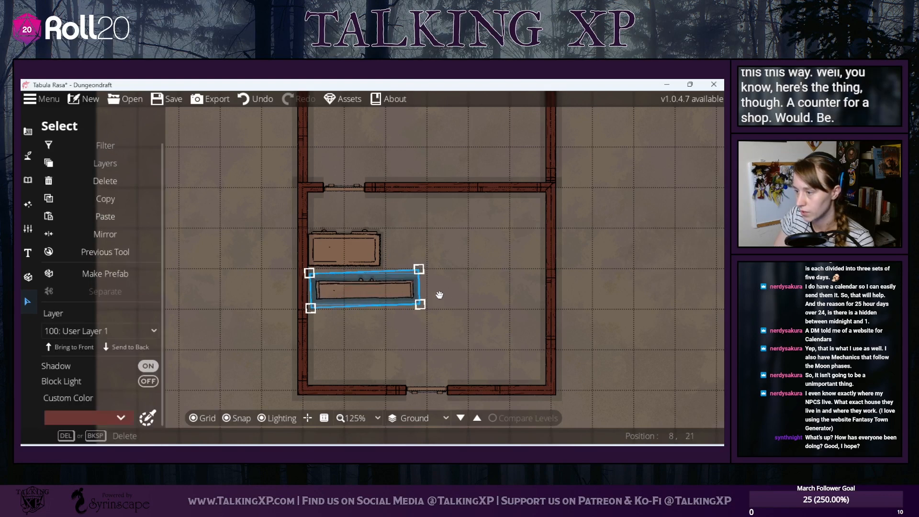
pyautogui.click(516, 291)
# - Move Small Table 07 aside to the right wall and, with snapping off, set the narrow table flush against the left wall
pyautogui.click(314, 245)
pyautogui.moveTo(351, 244); pyautogui.dragTo(537, 245)
pyautogui.click(410, 276)
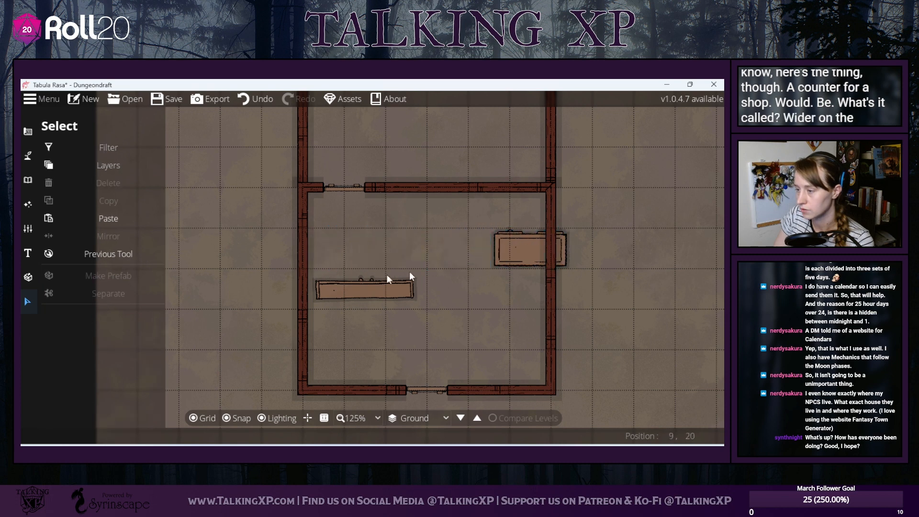
pyautogui.moveTo(344, 290); pyautogui.dragTo(332, 256)
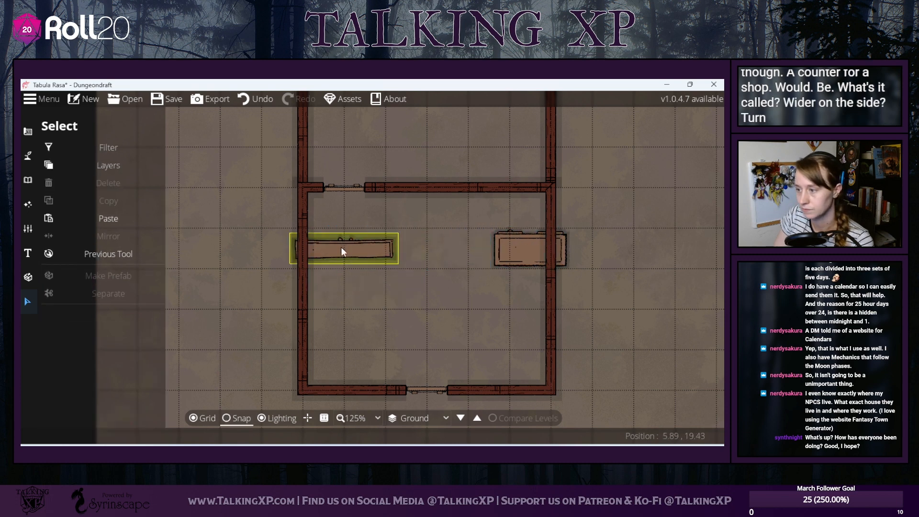
pyautogui.moveTo(341, 246); pyautogui.dragTo(356, 258)
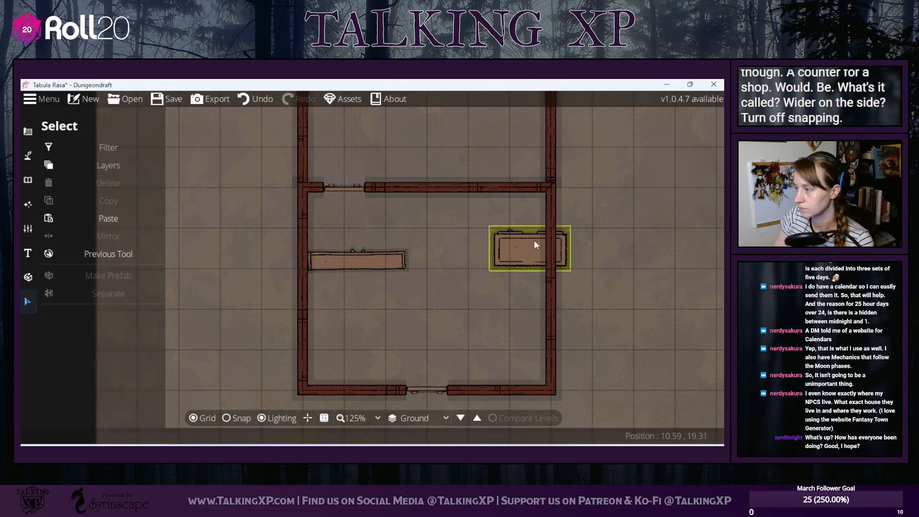
# - Try Small Table 07 turned lengthwise at the narrow table's right end, and delete it
pyautogui.moveTo(533, 240); pyautogui.dragTo(421, 235)
pyautogui.click(455, 237)
pyautogui.rightClick(455, 237)
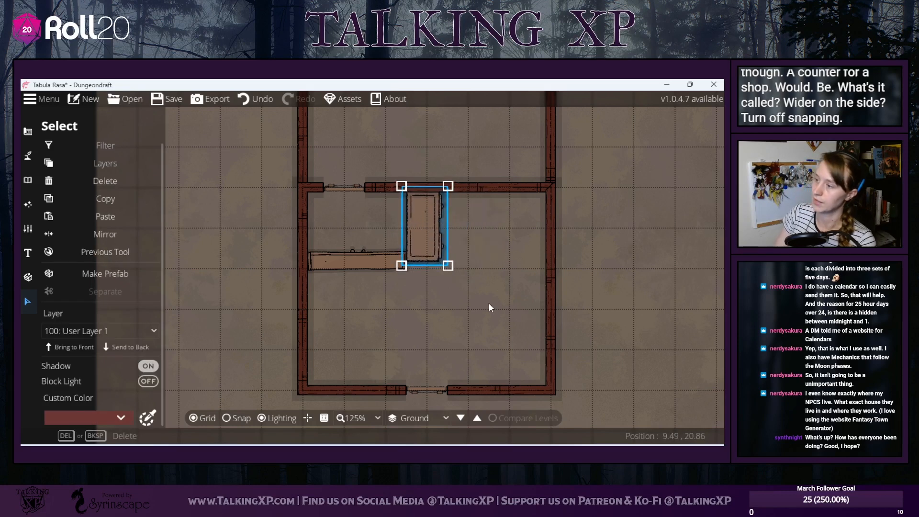
pyautogui.press('Delete')
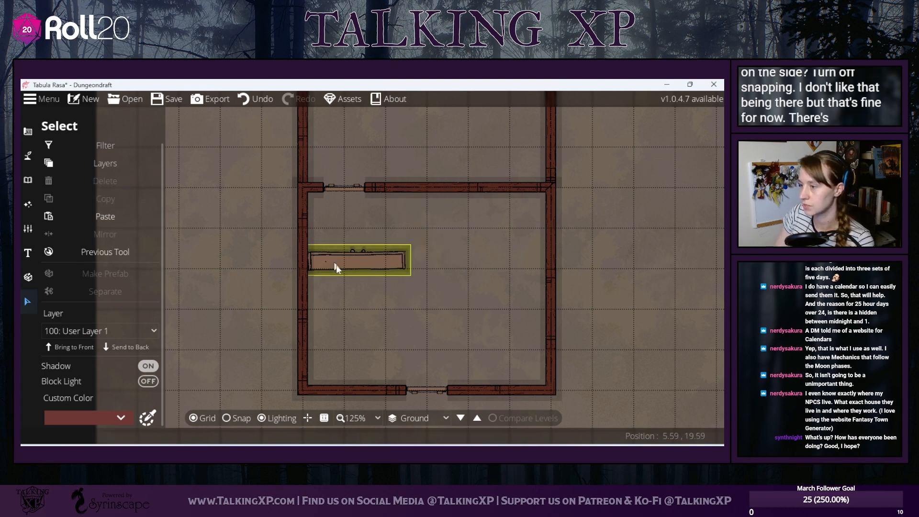
# - Move the narrow counter table slightly up toward the dividing wall, keeping it flush with the left wall
pyautogui.moveTo(336, 265); pyautogui.dragTo(341, 248)
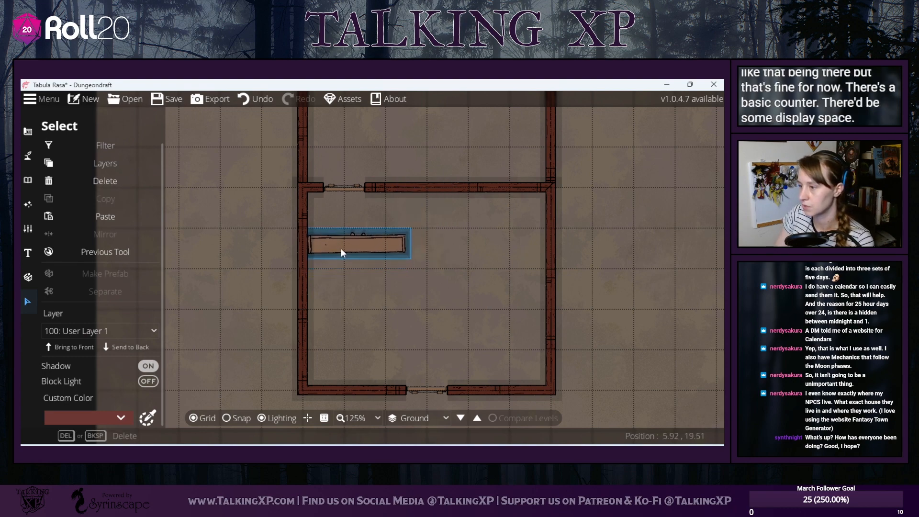
pyautogui.rightClick(341, 249)
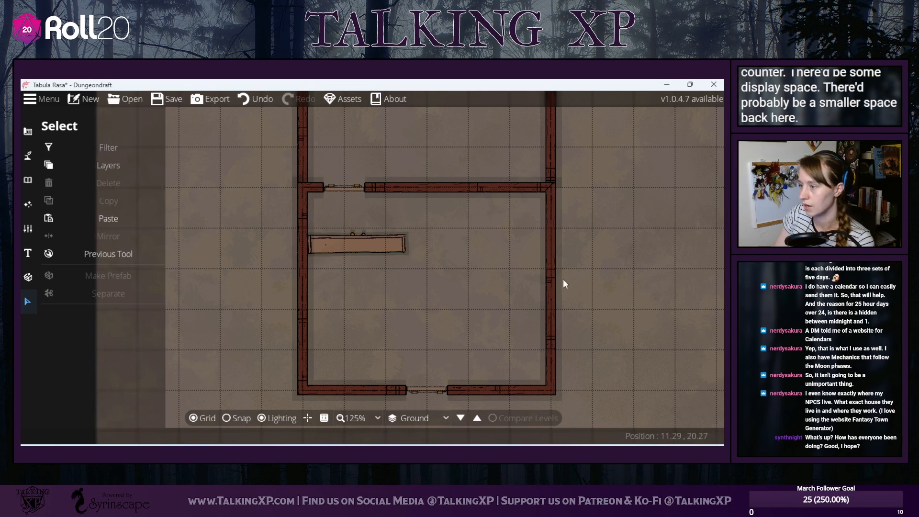
# - Start the Object Tool for furnishing the back room and search the object library for "desk"
pyautogui.moveTo(564, 281); pyautogui.dragTo(595, 285)
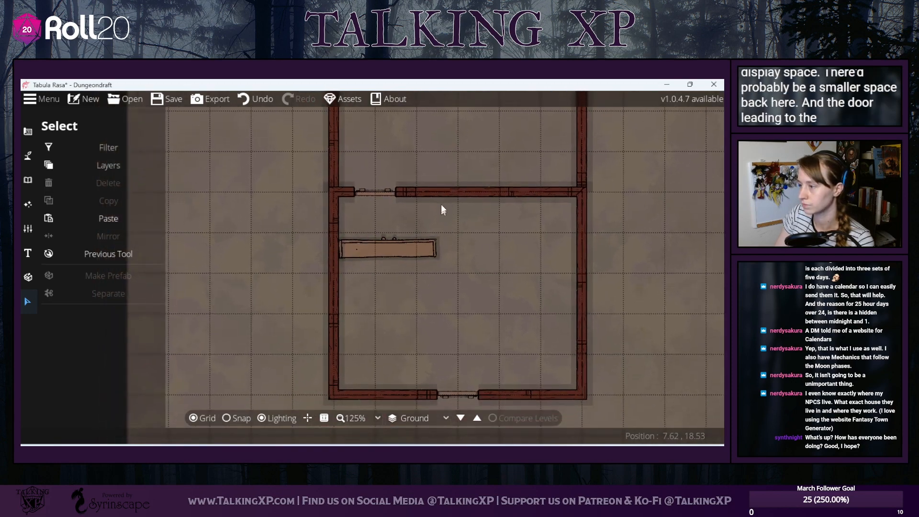
pyautogui.moveTo(457, 278); pyautogui.dragTo(452, 233)
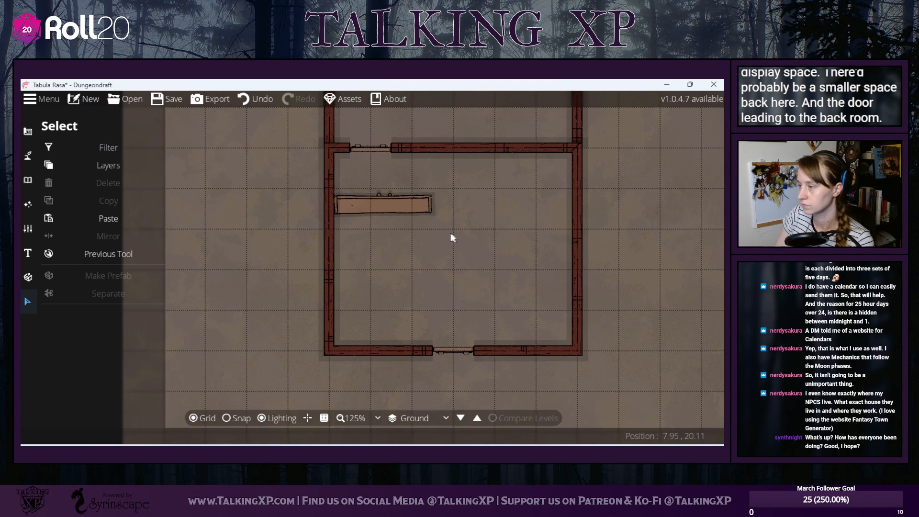
pyautogui.click(72, 165)
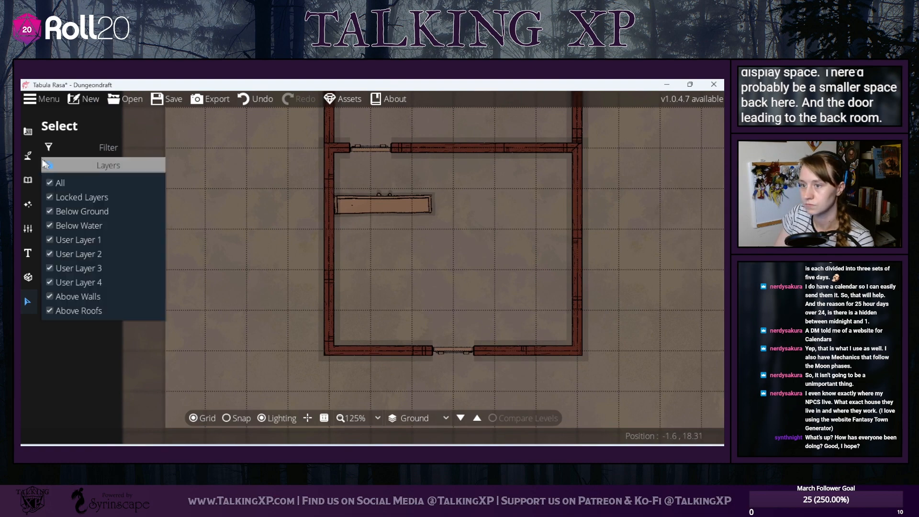
pyautogui.click(30, 181)
pyautogui.click(29, 181)
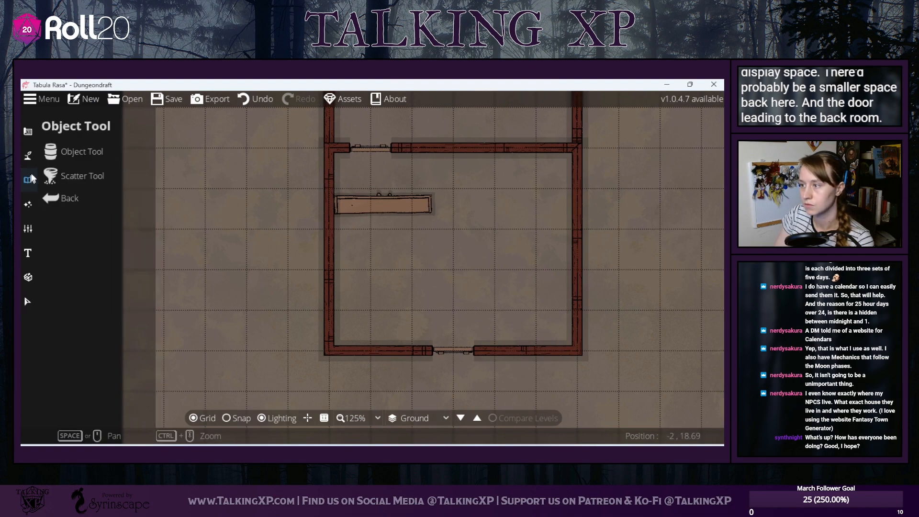
pyautogui.moveTo(435, 283); pyautogui.dragTo(430, 380)
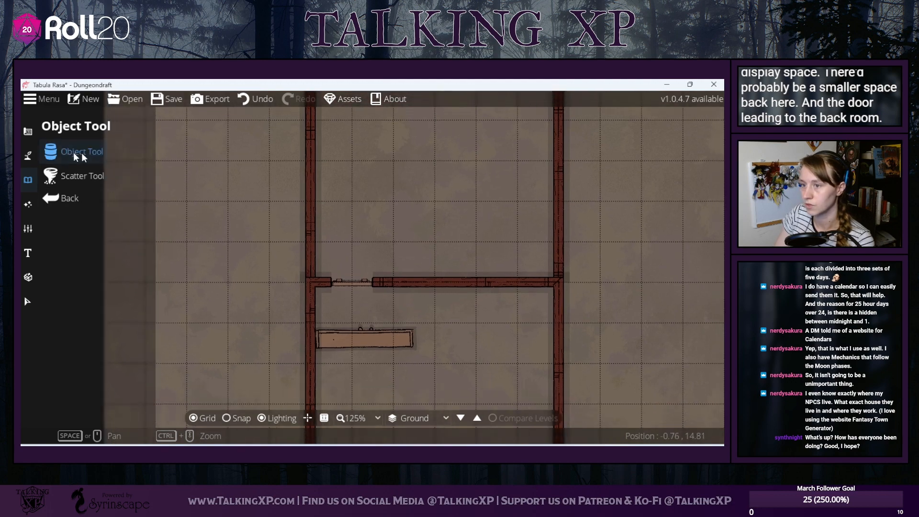
pyautogui.click(73, 152)
pyautogui.click(682, 154)
pyautogui.write('de')
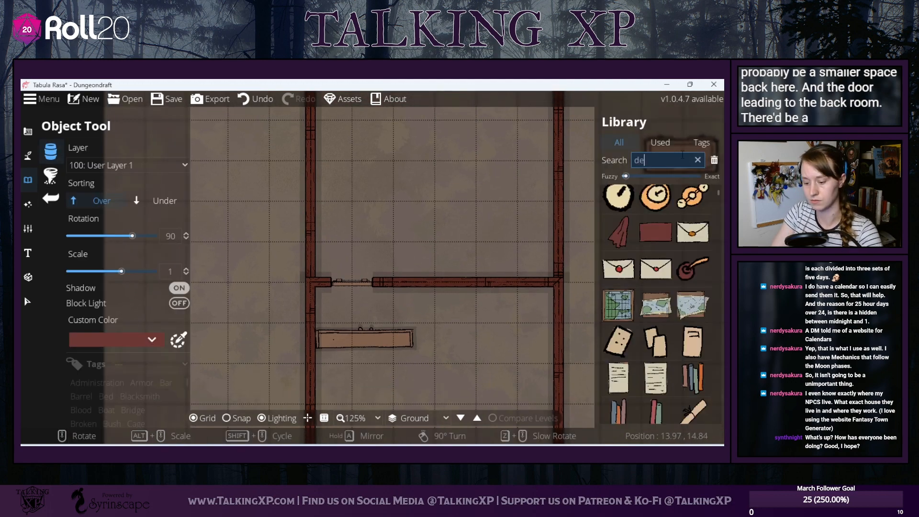
pyautogui.write('sk')
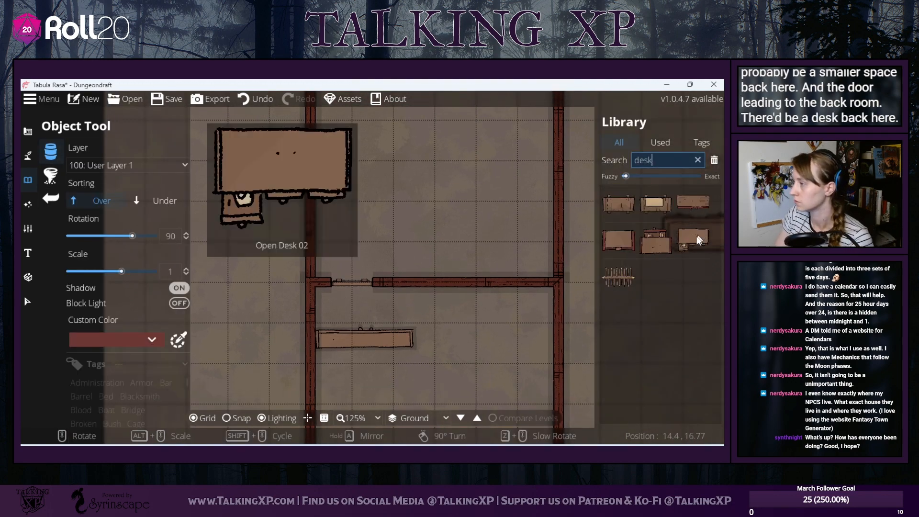
# - Place Open Desk 02, rotated to 90°, in the upper-left part of the back room, leaving space for a seat by the wall
pyautogui.click(683, 242)
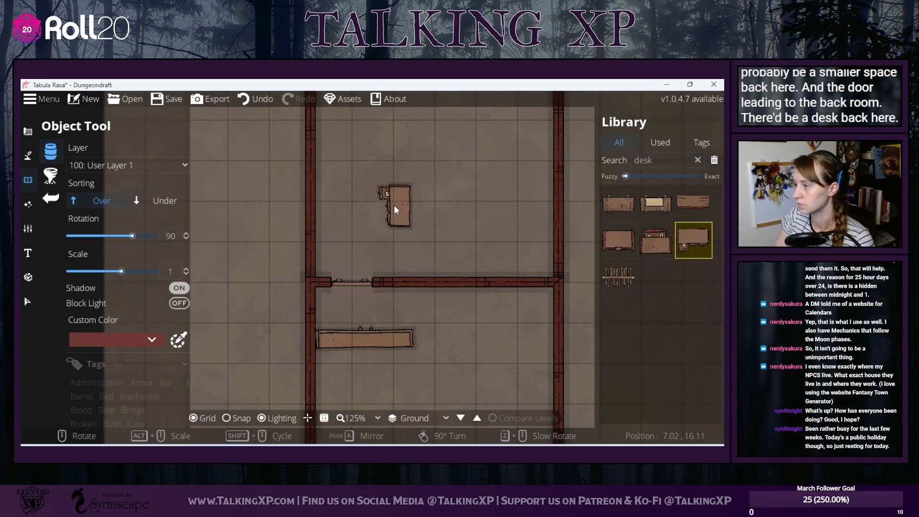
pyautogui.scroll(-3, 395, 205)
pyautogui.moveTo(393, 177); pyautogui.dragTo(398, 246)
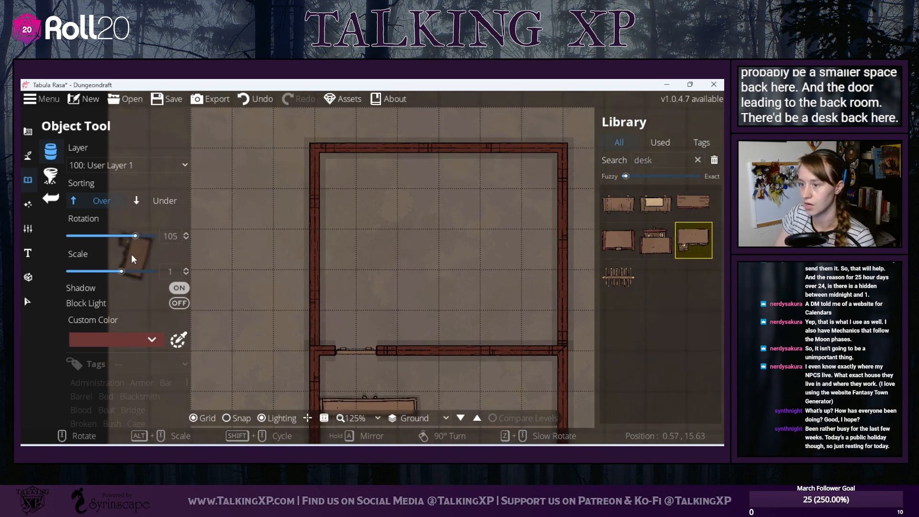
pyautogui.scroll(-1, 395, 263)
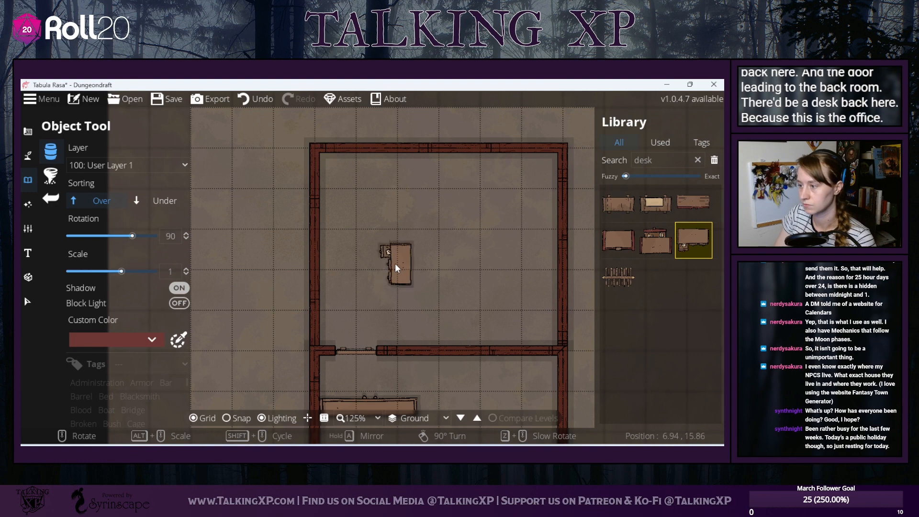
pyautogui.click(357, 207)
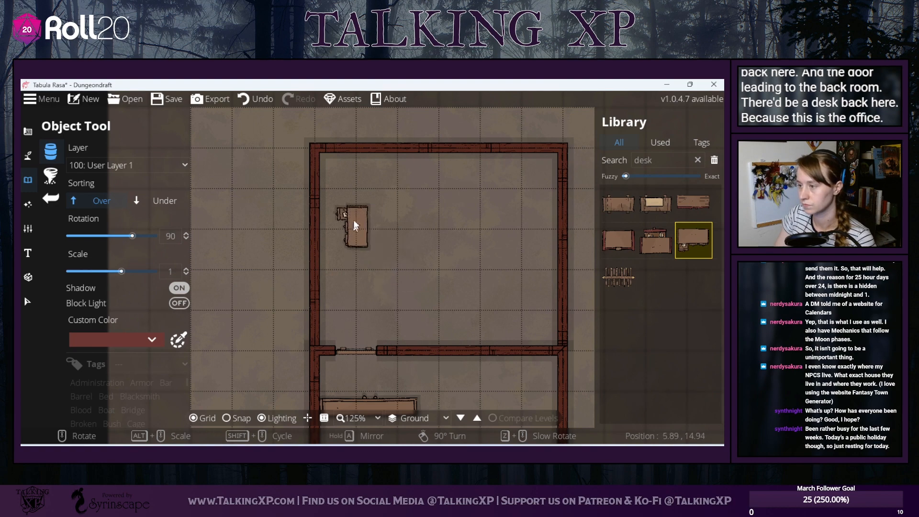
# - Search the object library for "chair" and look through the seats for a modest but slightly nicer office chair
pyautogui.doubleClick(659, 167)
pyautogui.write('chair')
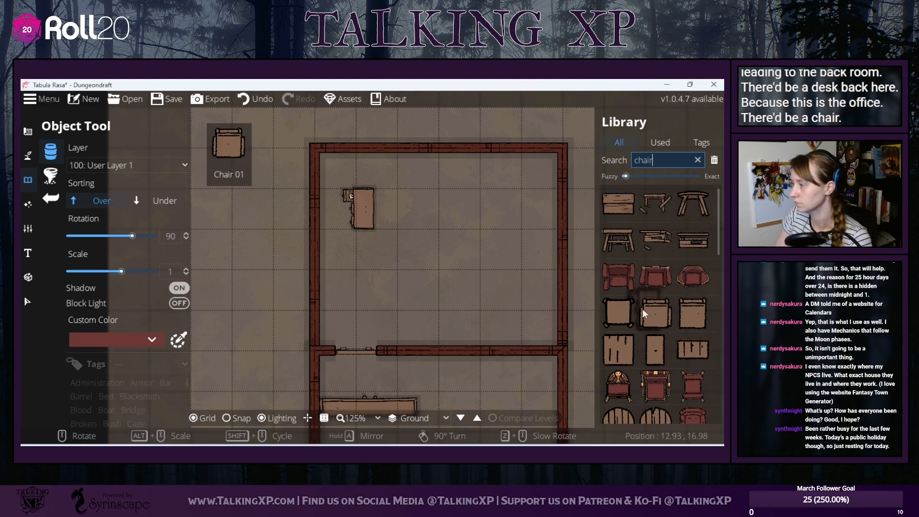
pyautogui.scroll(-1, 643, 302)
pyautogui.moveTo(685, 359)
pyautogui.scroll(-2, 685, 362)
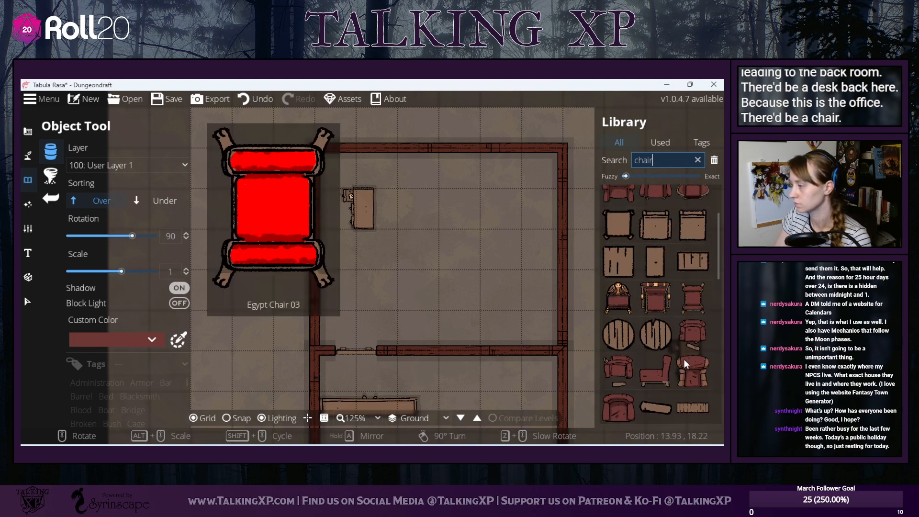
pyautogui.scroll(-5, 685, 359)
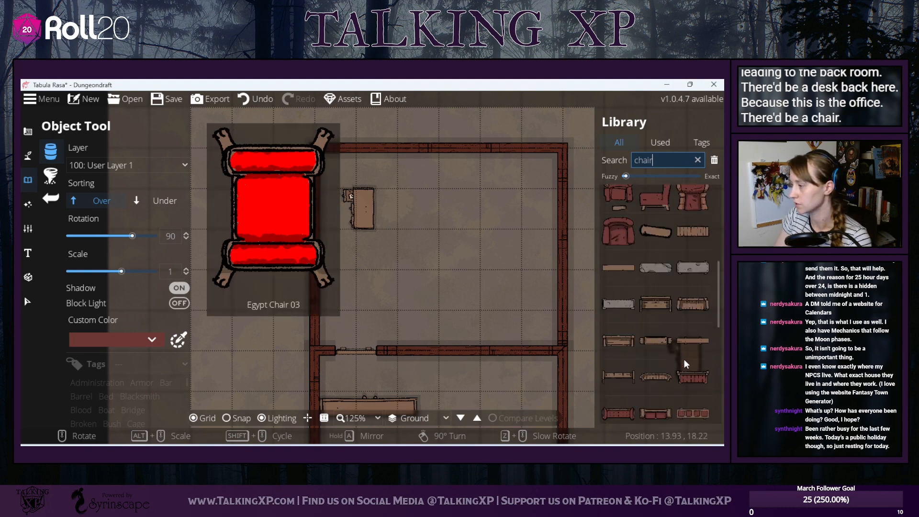
pyautogui.scroll(5, 685, 359)
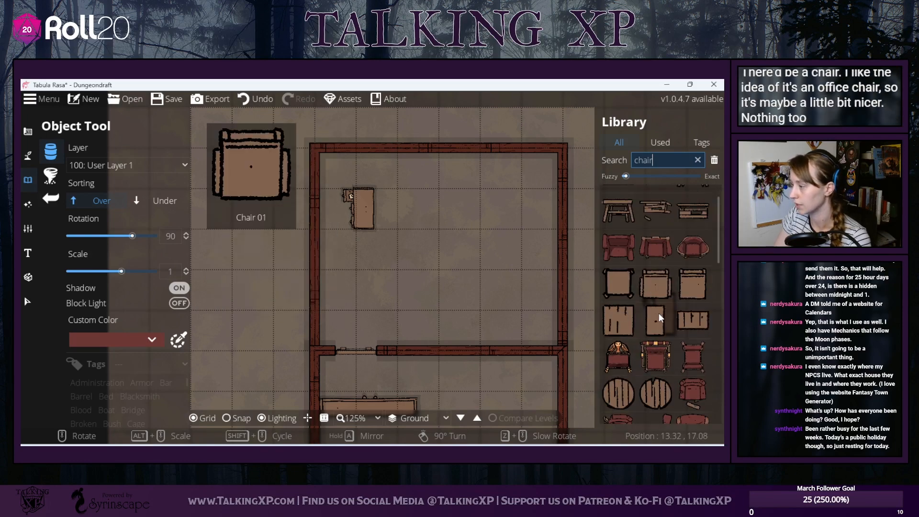
pyautogui.scroll(-3, 659, 316)
pyautogui.scroll(-5, 658, 313)
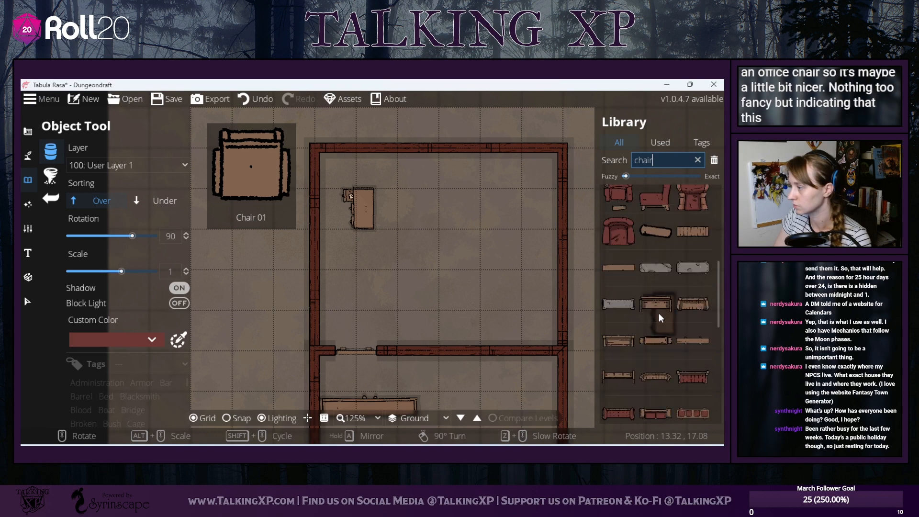
pyautogui.scroll(-5, 659, 313)
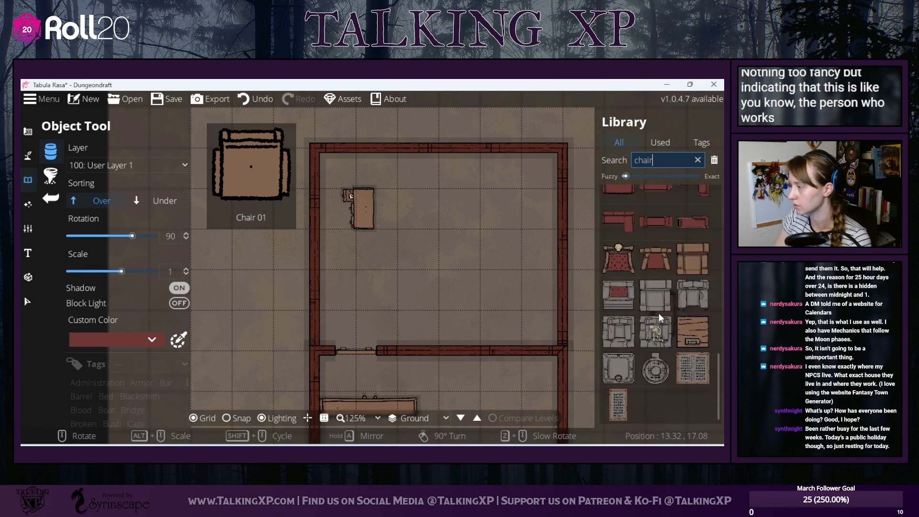
pyautogui.scroll(5, 659, 313)
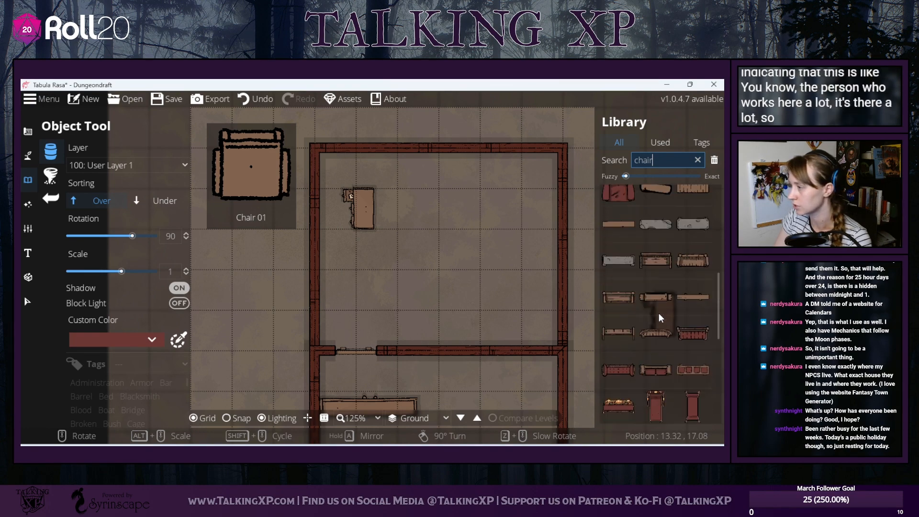
pyautogui.scroll(5, 659, 313)
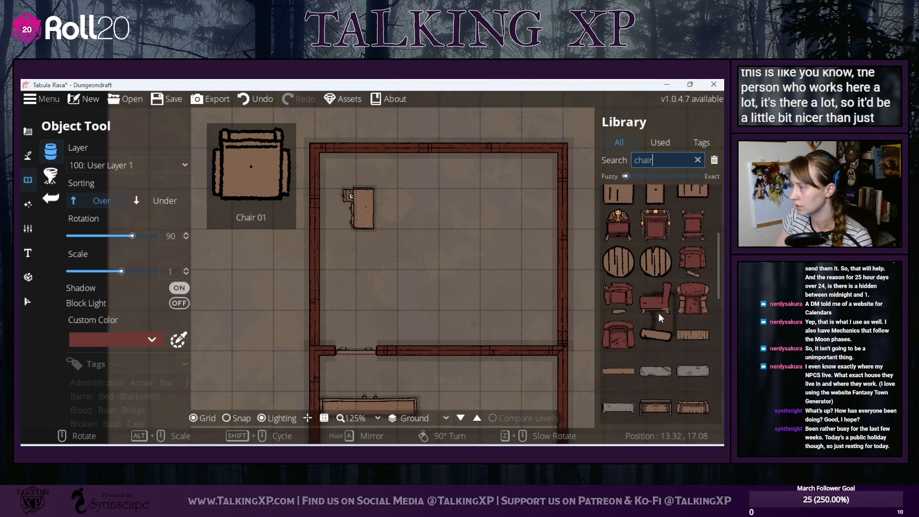
pyautogui.scroll(1, 660, 294)
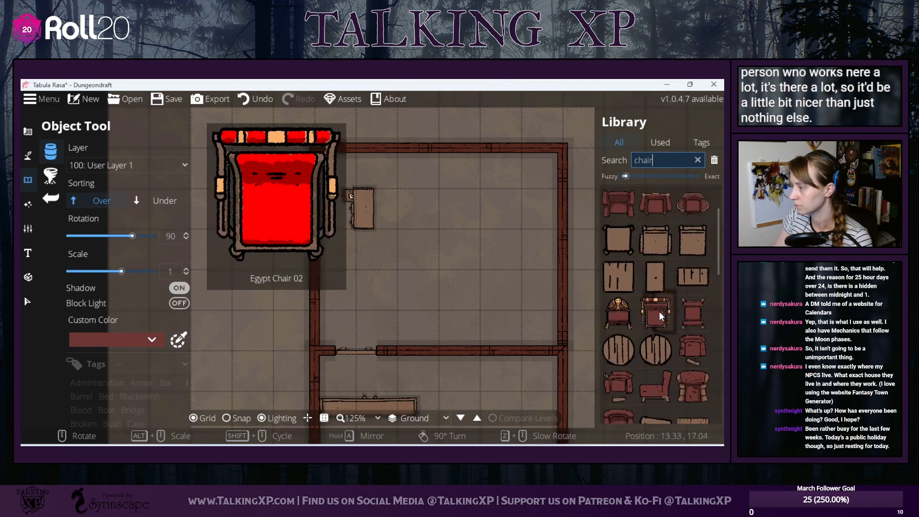
# - Try Egypt Chair 02 and a red armchair as the seat for the back-room desk
pyautogui.click(659, 311)
pyautogui.scroll(-5, 337, 213)
pyautogui.scroll(-1, 692, 311)
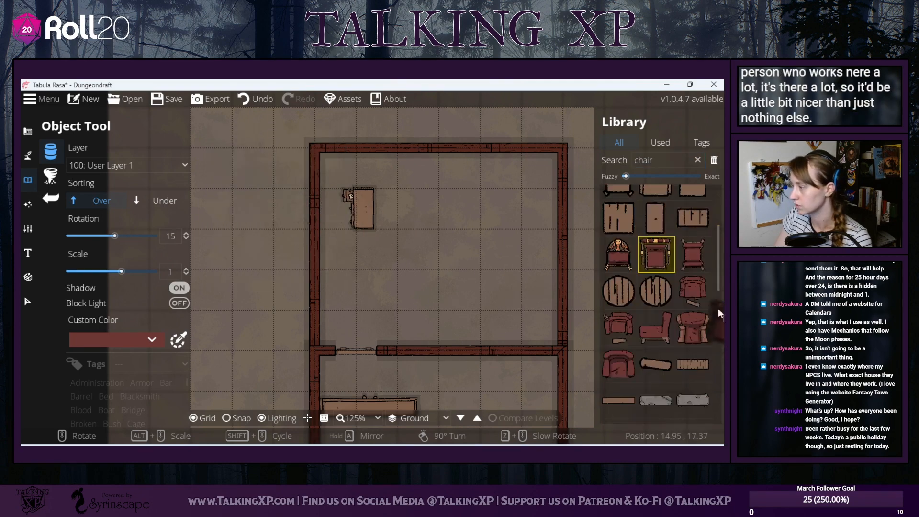
pyautogui.click(618, 363)
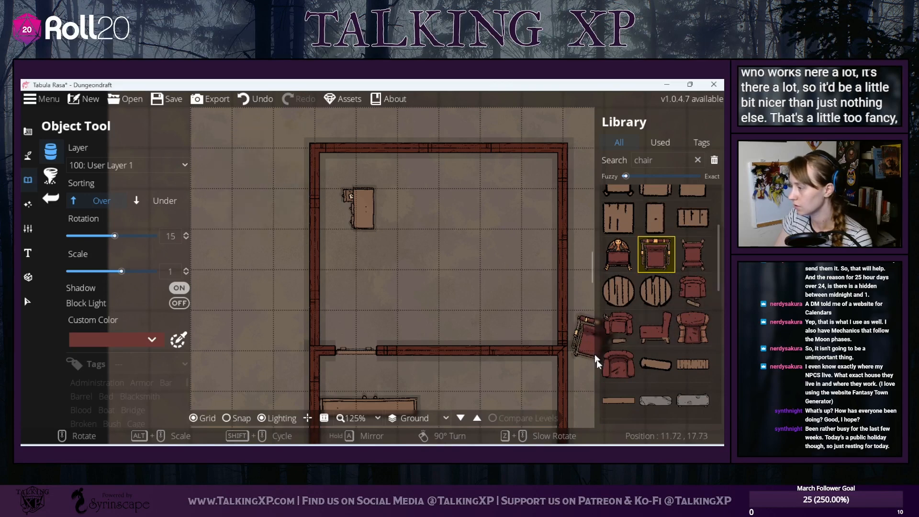
pyautogui.scroll(-1, 343, 208)
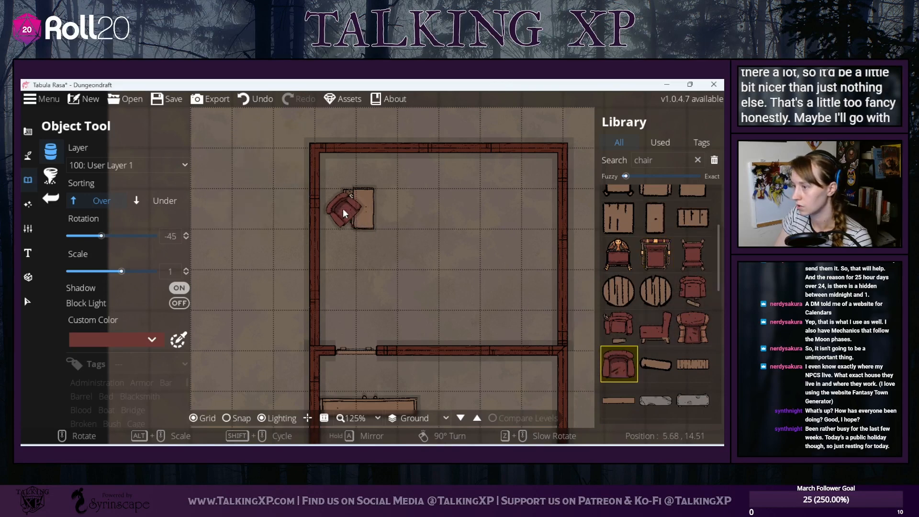
pyautogui.scroll(-2, 668, 328)
pyautogui.scroll(6, 668, 328)
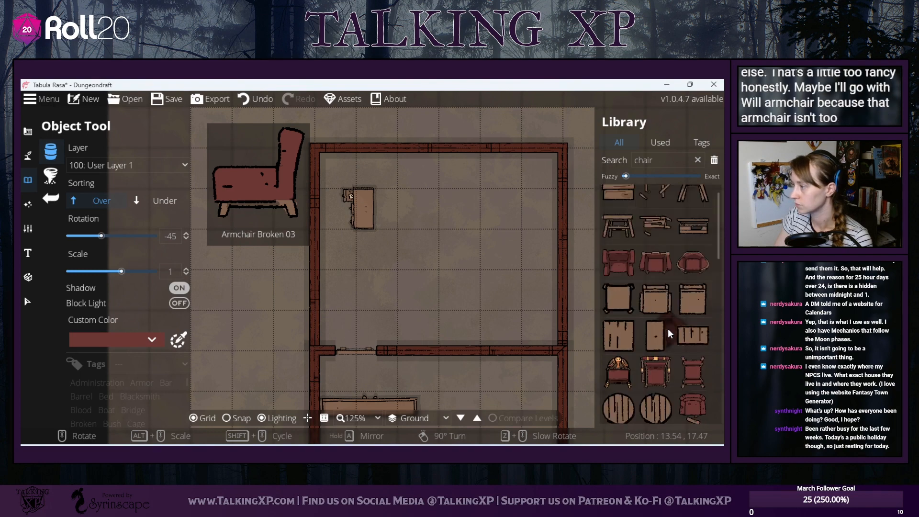
# - Check the prefab sets for a ready-made chair that suits the office desk
pyautogui.click(27, 302)
pyautogui.click(22, 187)
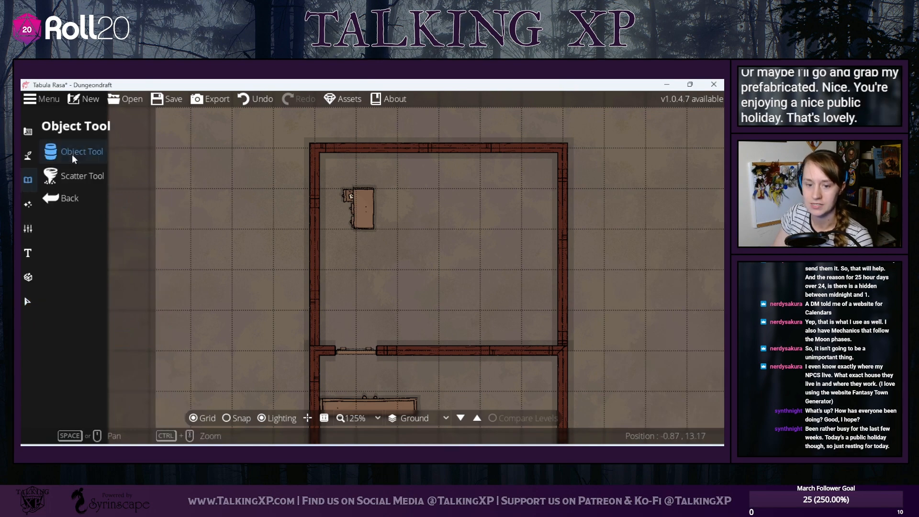
pyautogui.click(71, 154)
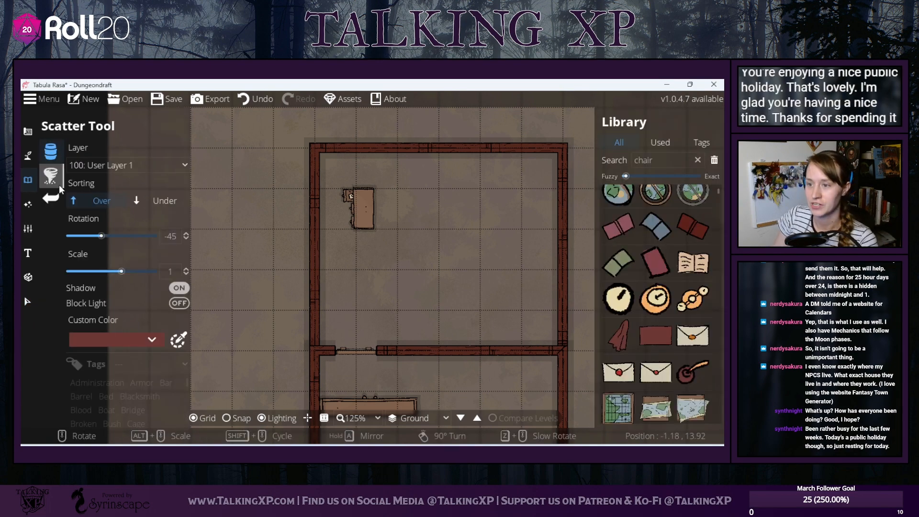
pyautogui.click(56, 182)
pyautogui.click(55, 156)
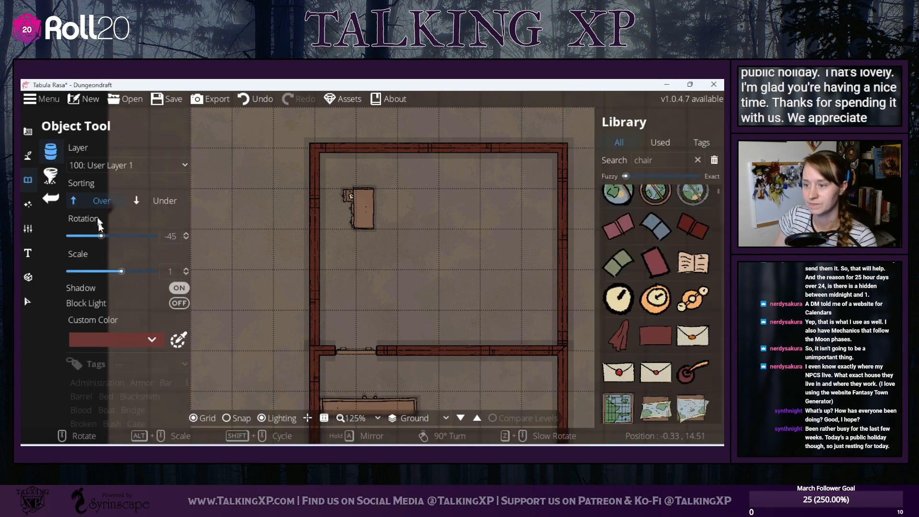
pyautogui.click(28, 278)
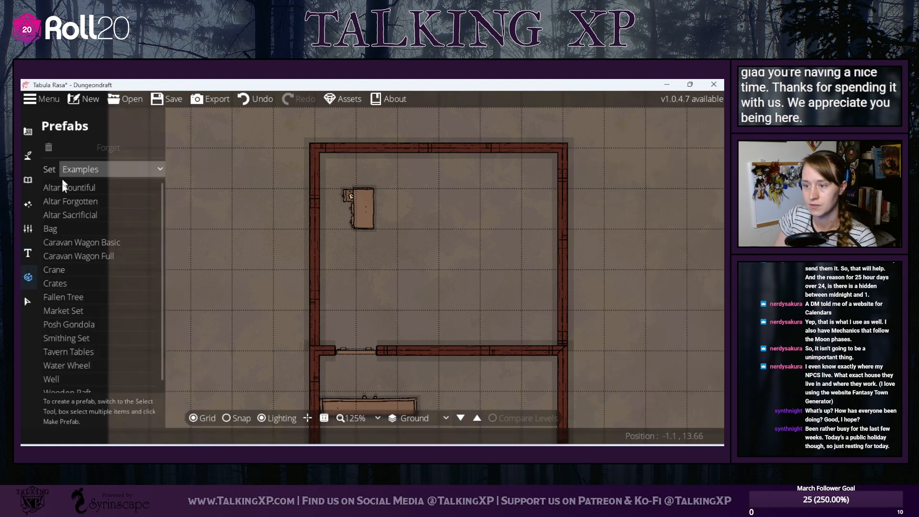
pyautogui.click(97, 173)
pyautogui.click(91, 188)
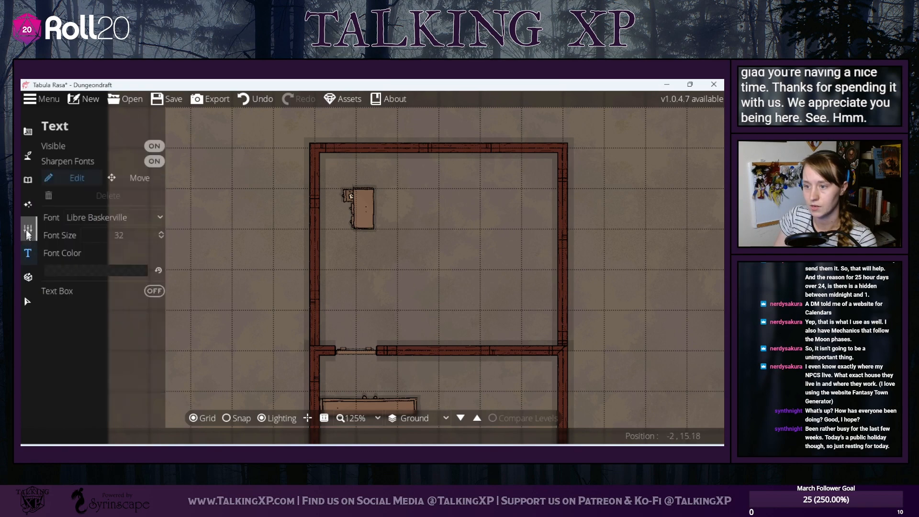
pyautogui.moveTo(28, 157)
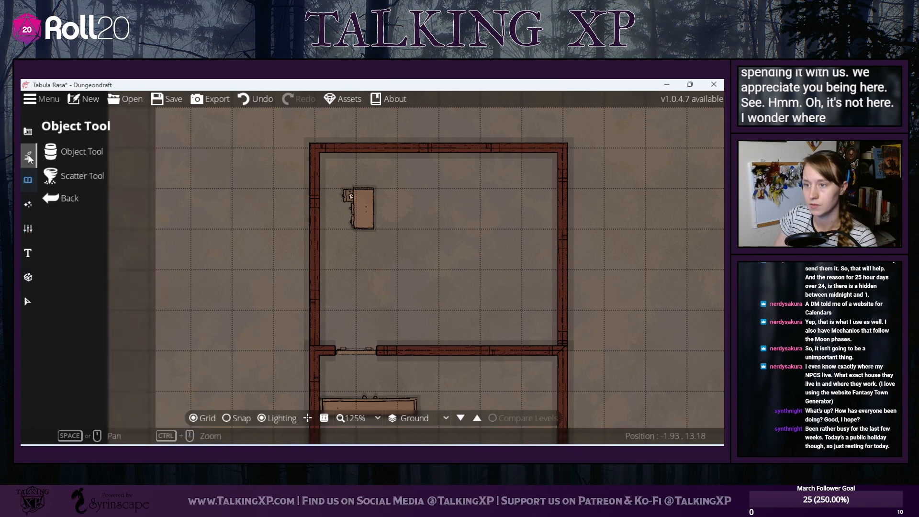
# - Place a square wooden chair from the "chair" results between the desk and the wall, rotated to -60° and sorted Under
pyautogui.click(89, 153)
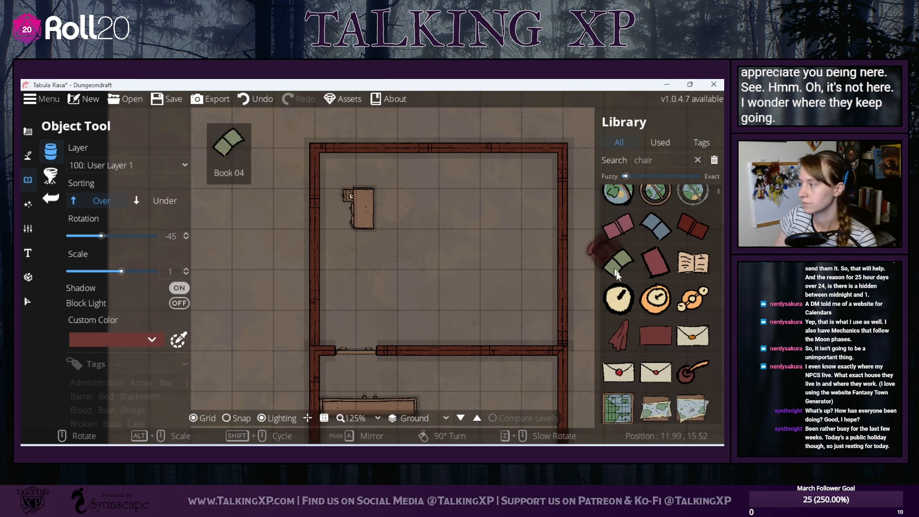
pyautogui.click(660, 164)
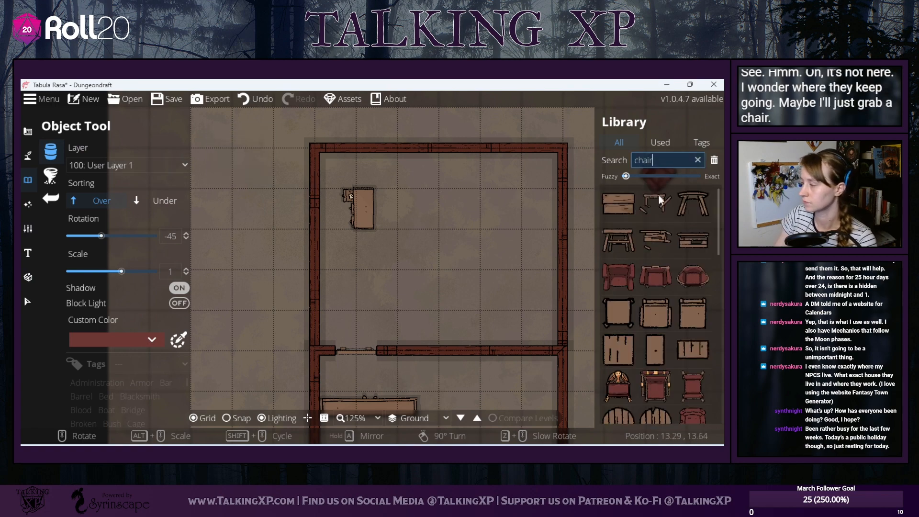
pyautogui.scroll(-2, 649, 356)
pyautogui.scroll(-5, 649, 355)
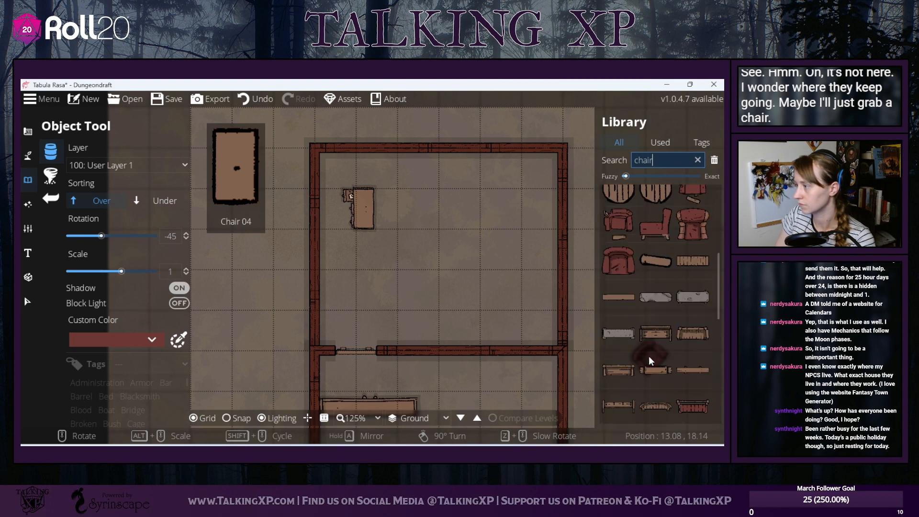
pyautogui.scroll(5, 649, 355)
pyautogui.scroll(2, 648, 355)
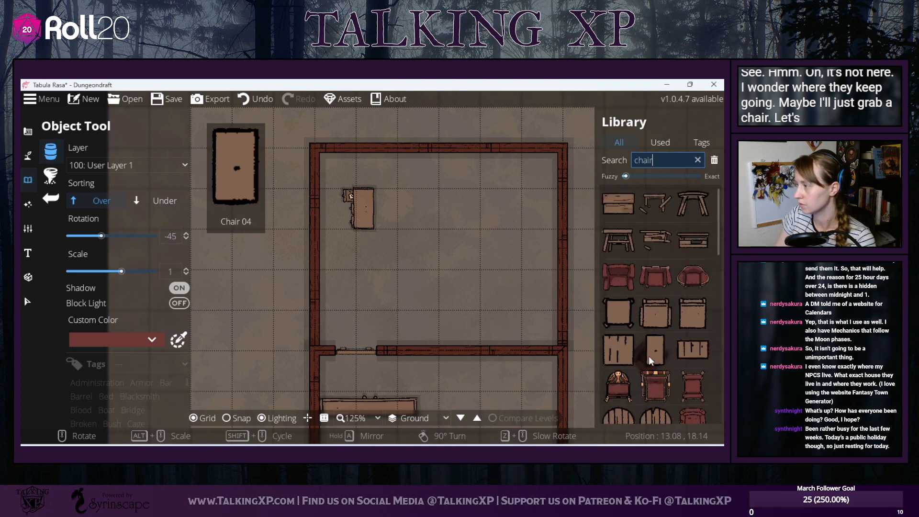
pyautogui.click(657, 317)
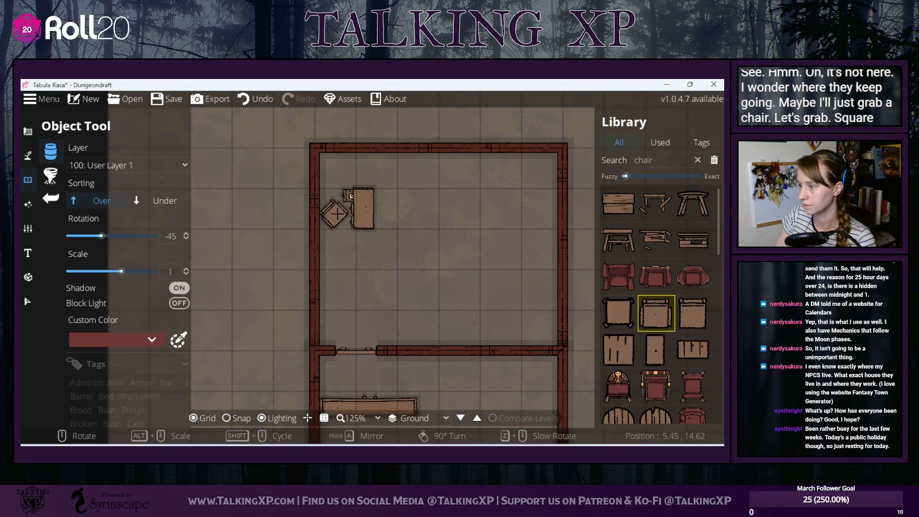
pyautogui.scroll(-3, 338, 209)
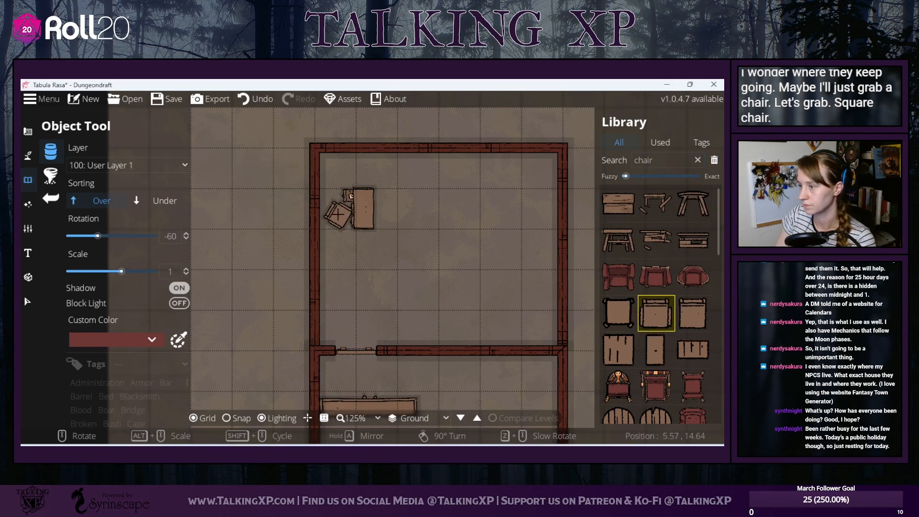
pyautogui.click(154, 201)
pyautogui.click(343, 209)
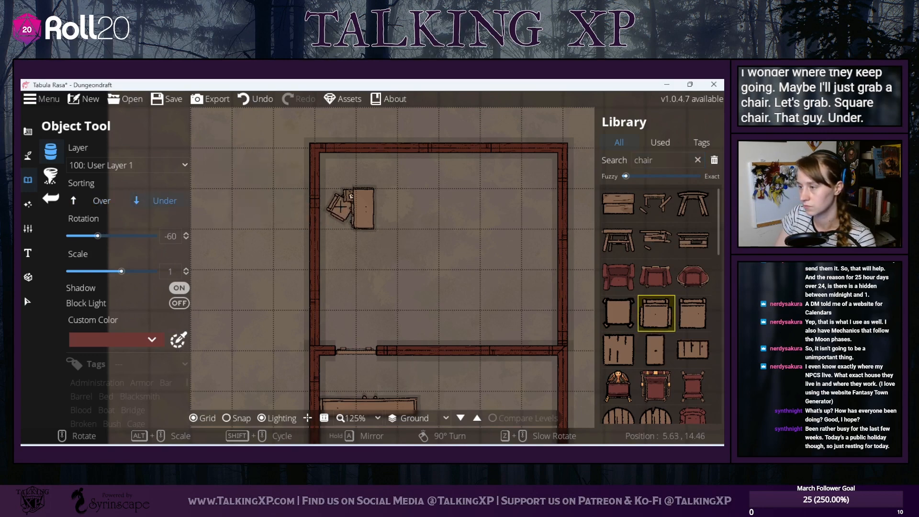
# - Enlarge the back-room desk slightly and shift it to leave room for the chair
pyautogui.click(27, 301)
pyautogui.click(369, 200)
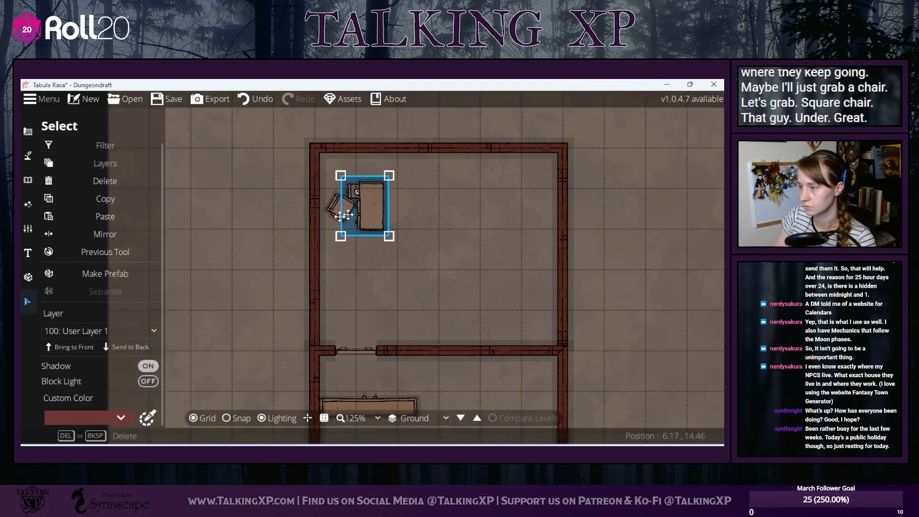
pyautogui.click(374, 285)
# - Survey the front and back rooms to judge which furniture is still missing and where it could go
pyautogui.moveTo(375, 286); pyautogui.dragTo(362, 179)
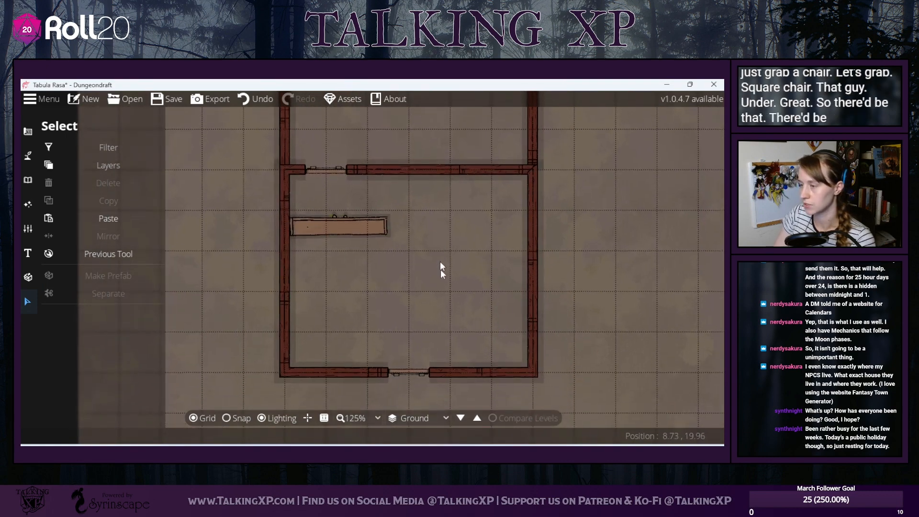
pyautogui.moveTo(440, 261); pyautogui.dragTo(437, 381)
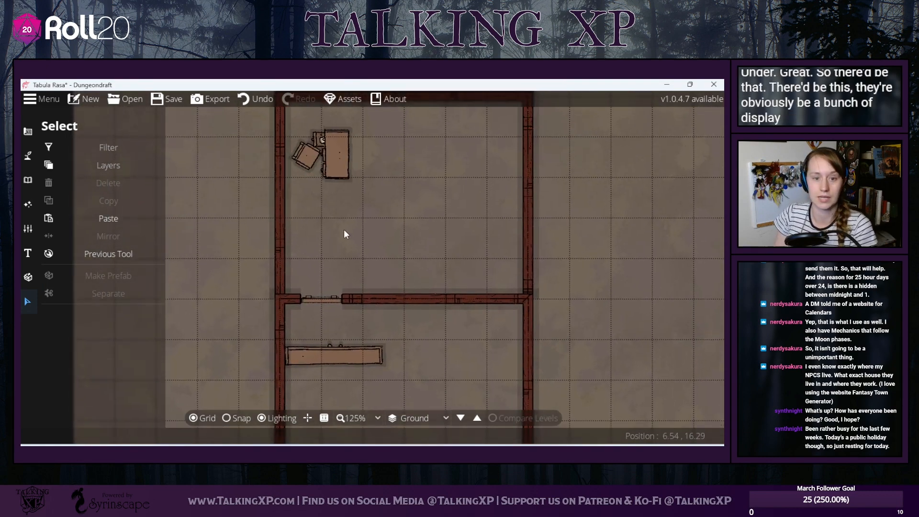
pyautogui.moveTo(418, 189); pyautogui.dragTo(435, 234)
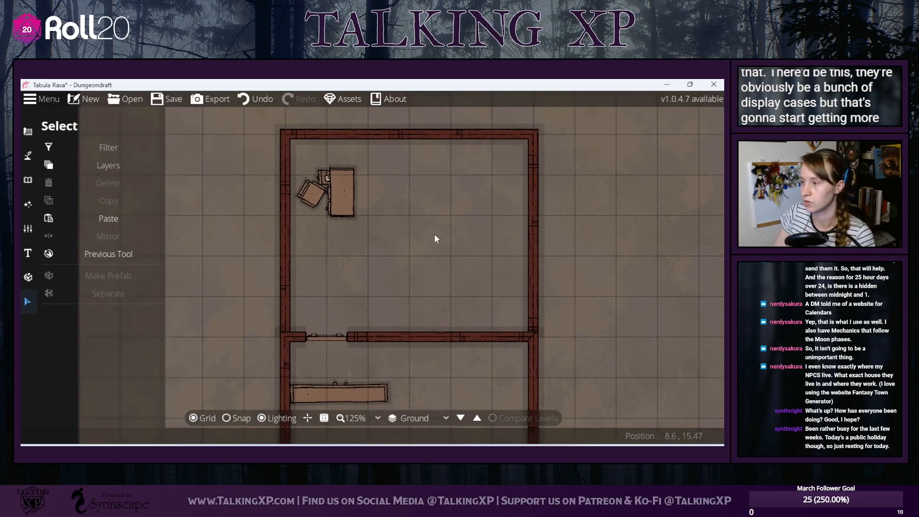
pyautogui.moveTo(487, 315); pyautogui.dragTo(448, 243)
pyautogui.click(448, 242)
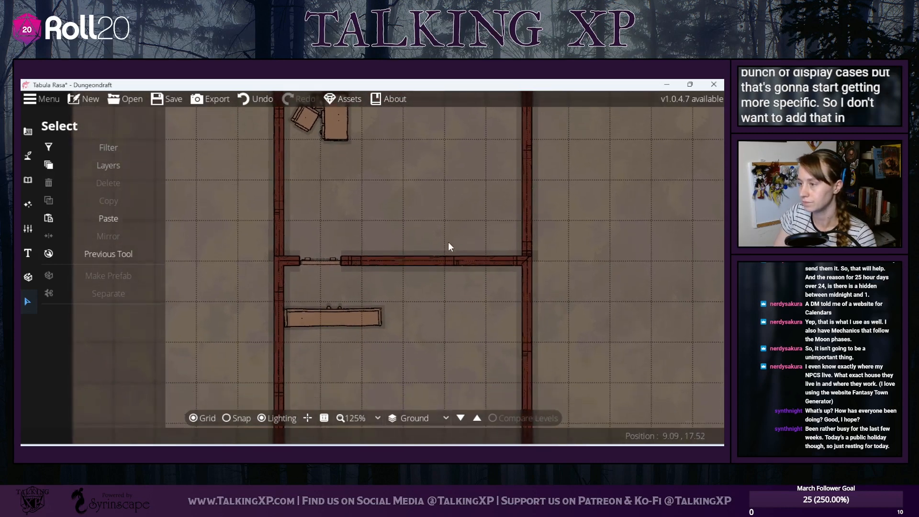
pyautogui.click(335, 267)
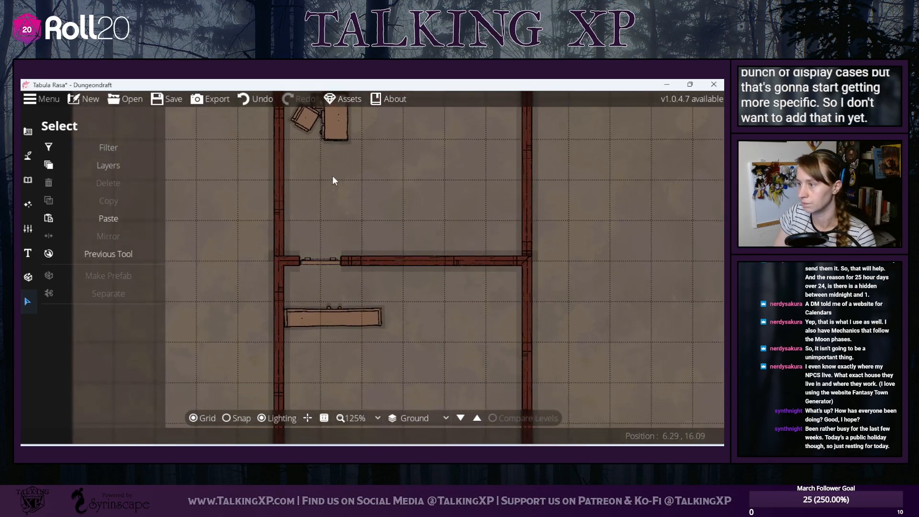
pyautogui.moveTo(334, 180); pyautogui.dragTo(338, 266)
pyautogui.moveTo(375, 288)
pyautogui.mouseDown()
pyautogui.moveTo(364, 203)
pyautogui.moveTo(381, 275)
pyautogui.mouseUp()
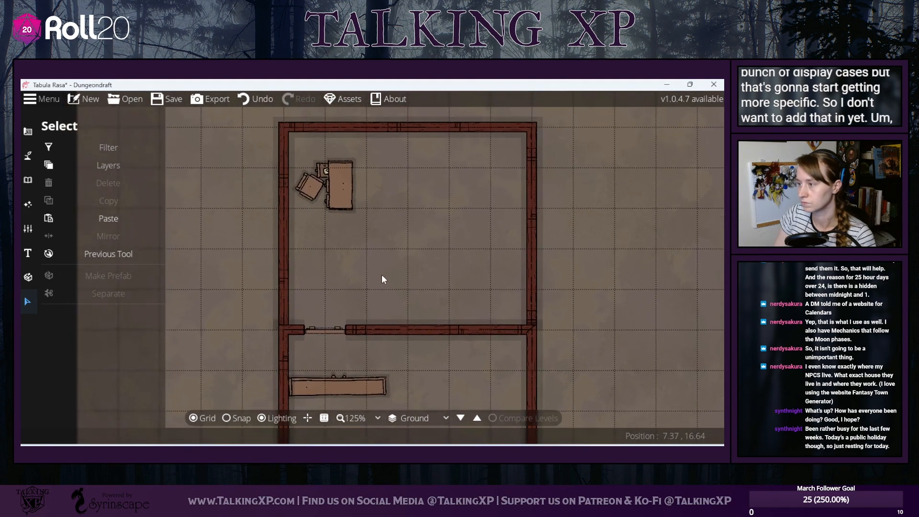
pyautogui.click(67, 166)
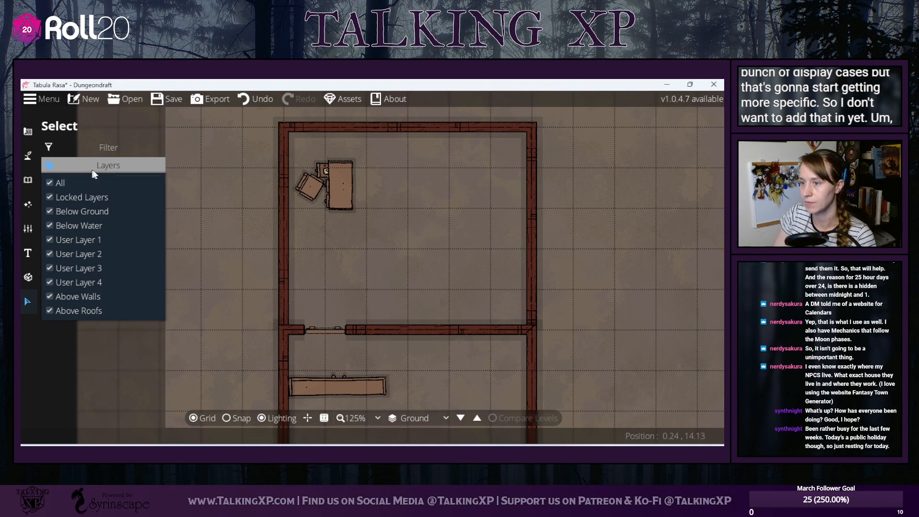
pyautogui.click(174, 181)
# - Search the object library for "table" and look through the tables for a work table
pyautogui.click(28, 180)
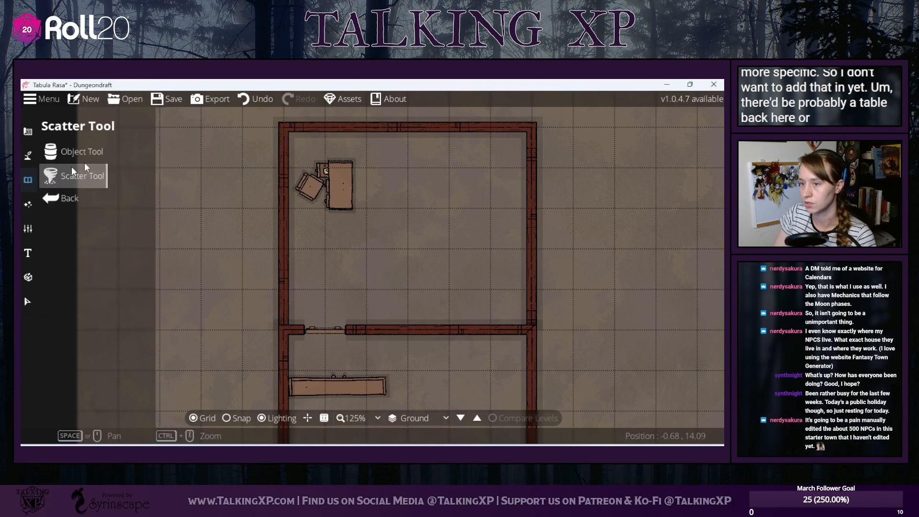
pyautogui.click(79, 152)
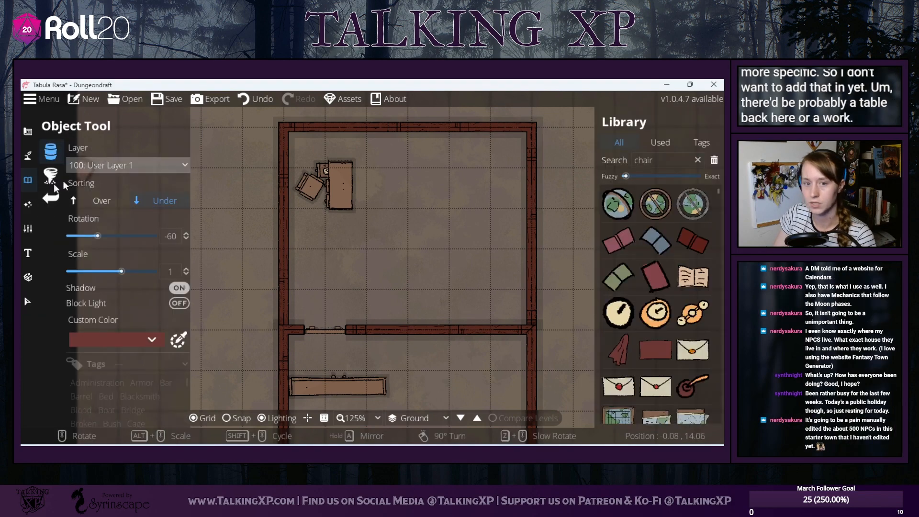
pyautogui.click(673, 156)
pyautogui.write('tab')
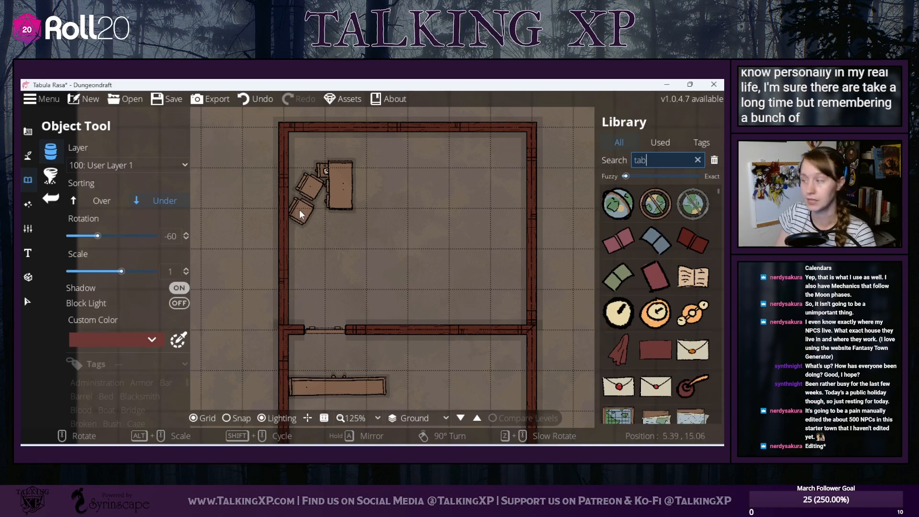
pyautogui.write('le')
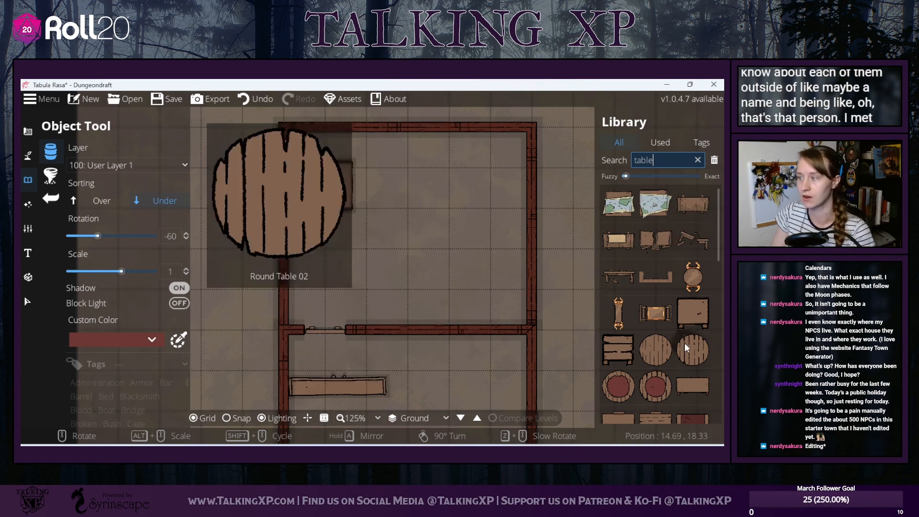
pyautogui.scroll(-3, 685, 343)
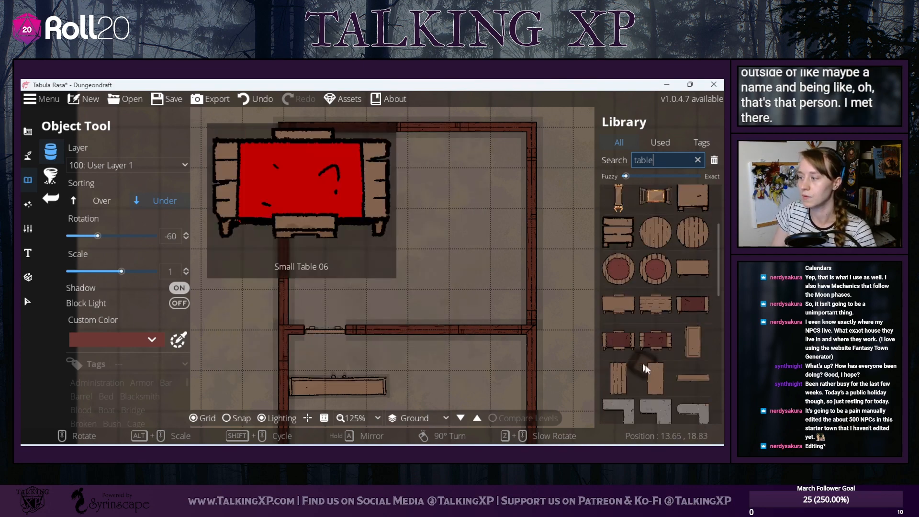
# - Place the plain rectangular wooden table at rotation 0 in the back room across from the desk, with snapping on, at 9, 15.5
pyautogui.click(643, 364)
pyautogui.scroll(4, 440, 245)
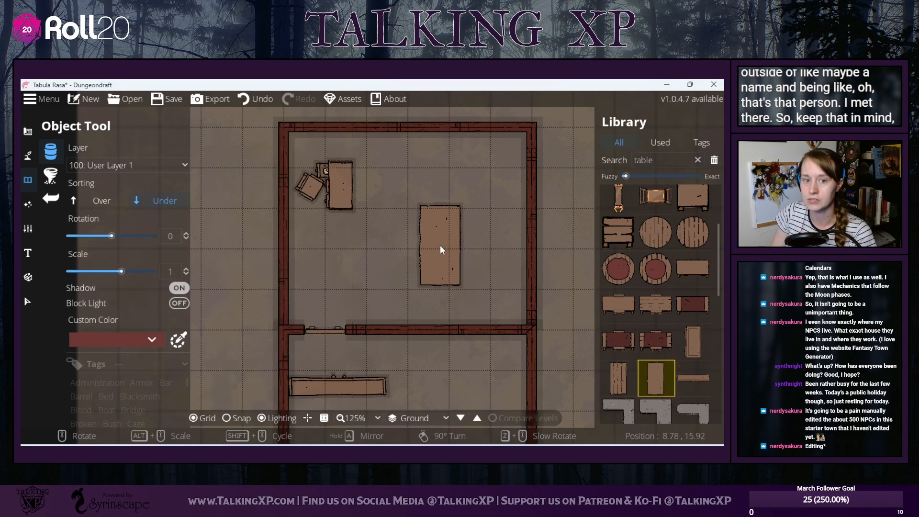
pyautogui.scroll(2, 441, 246)
pyautogui.scroll(-2, 443, 242)
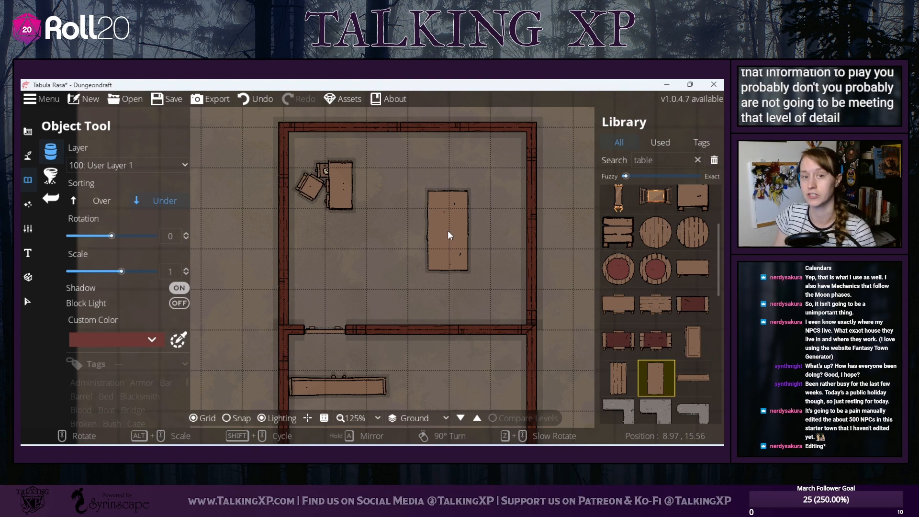
pyautogui.moveTo(447, 231)
pyautogui.mouseDown()
pyautogui.moveTo(458, 217)
pyautogui.moveTo(253, 406)
pyautogui.moveTo(455, 211)
pyautogui.moveTo(469, 223)
pyautogui.moveTo(449, 224)
pyautogui.mouseUp()
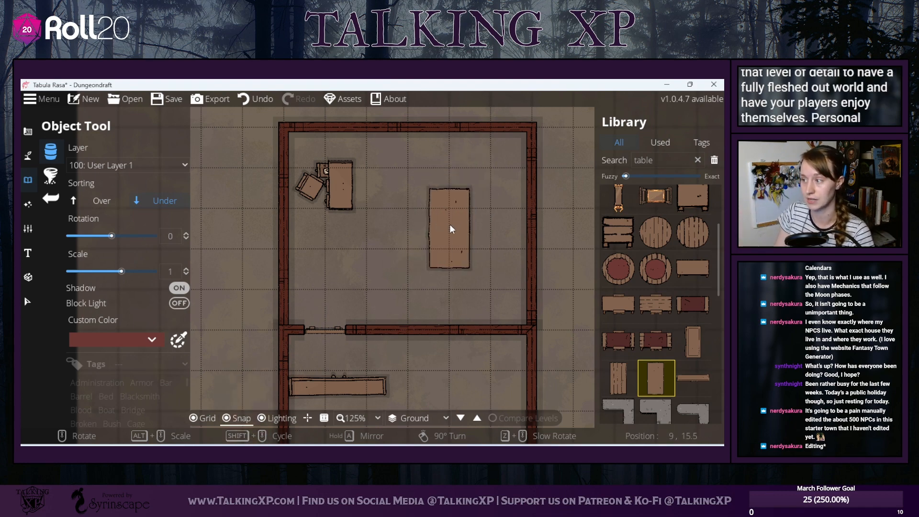
pyautogui.click(450, 224)
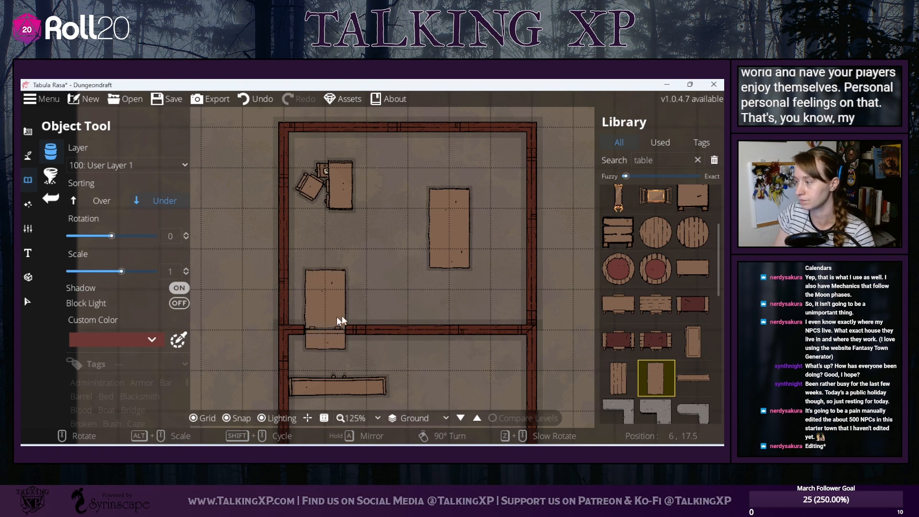
# - Check the overall shop layout, comparing the counter area with the furnished back room
pyautogui.moveTo(357, 262); pyautogui.dragTo(328, 125)
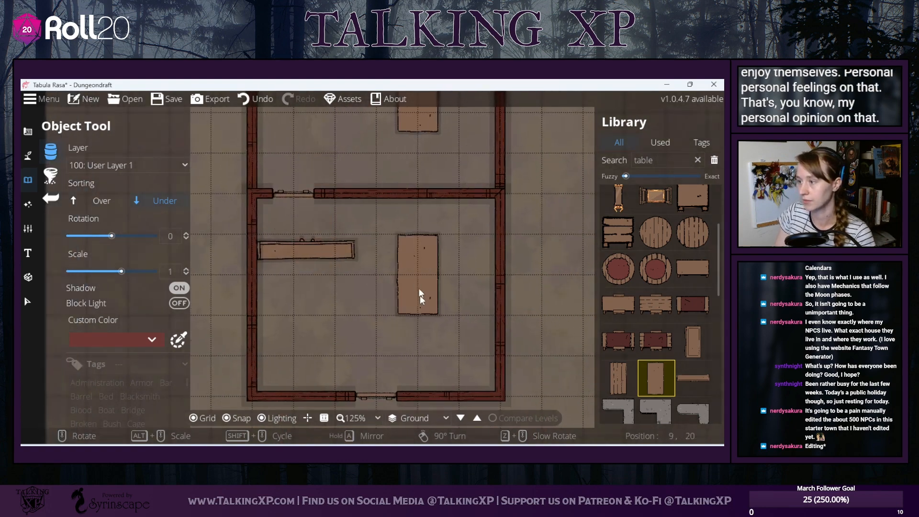
pyautogui.moveTo(421, 295); pyautogui.dragTo(392, 395)
pyautogui.moveTo(391, 346); pyautogui.dragTo(426, 169)
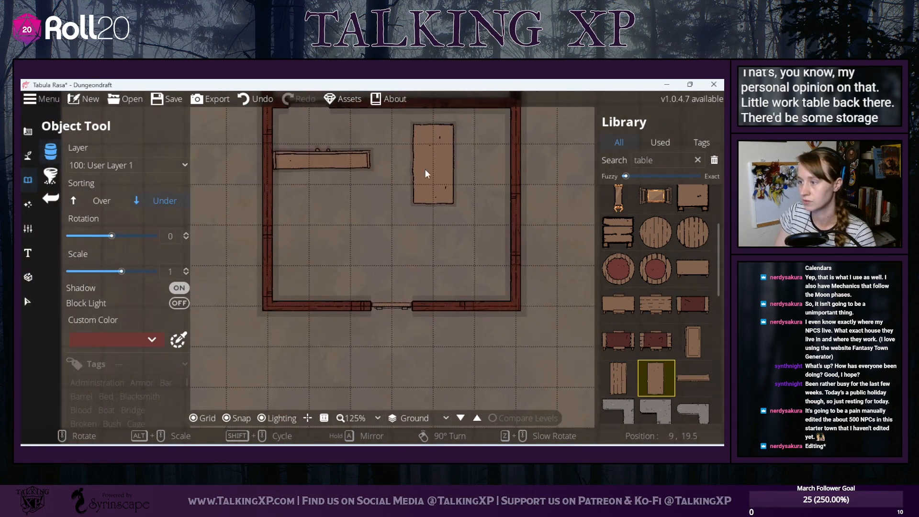
pyautogui.moveTo(415, 238); pyautogui.dragTo(393, 435)
pyautogui.moveTo(393, 314); pyautogui.dragTo(363, 232)
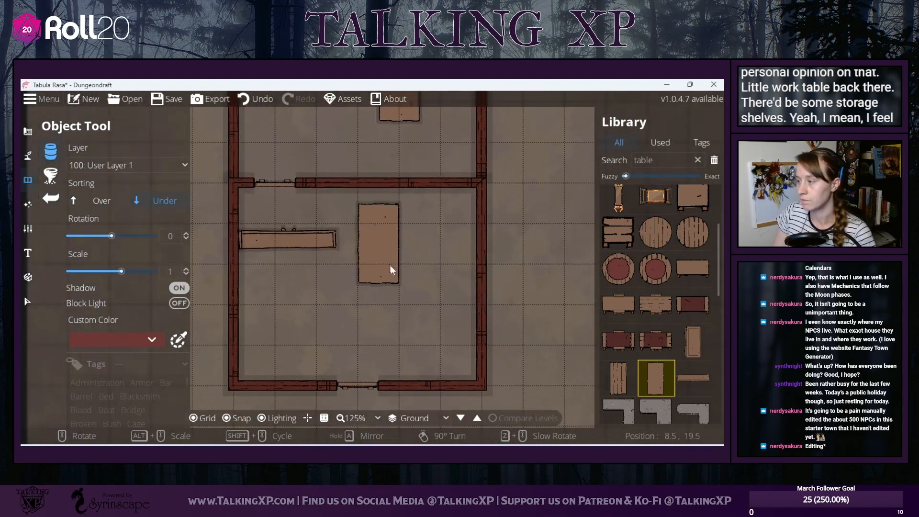
pyautogui.moveTo(398, 286); pyautogui.dragTo(402, 424)
pyautogui.scroll(1, 401, 300)
pyautogui.scroll(-2, 401, 300)
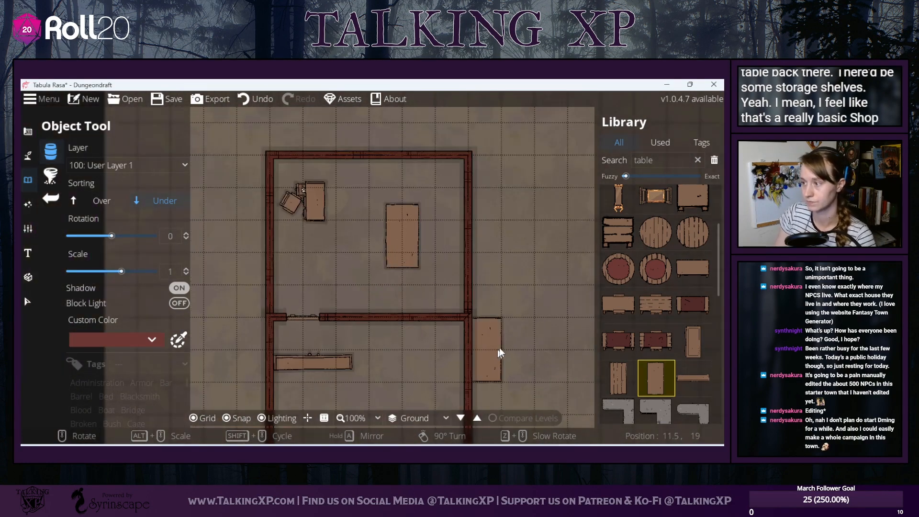
pyautogui.moveTo(506, 342); pyautogui.dragTo(526, 275)
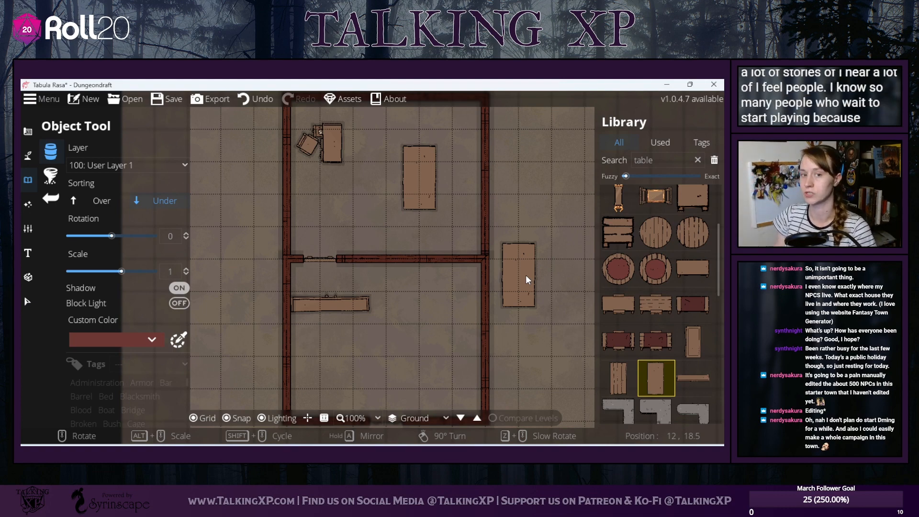
pyautogui.moveTo(525, 275); pyautogui.dragTo(428, 286)
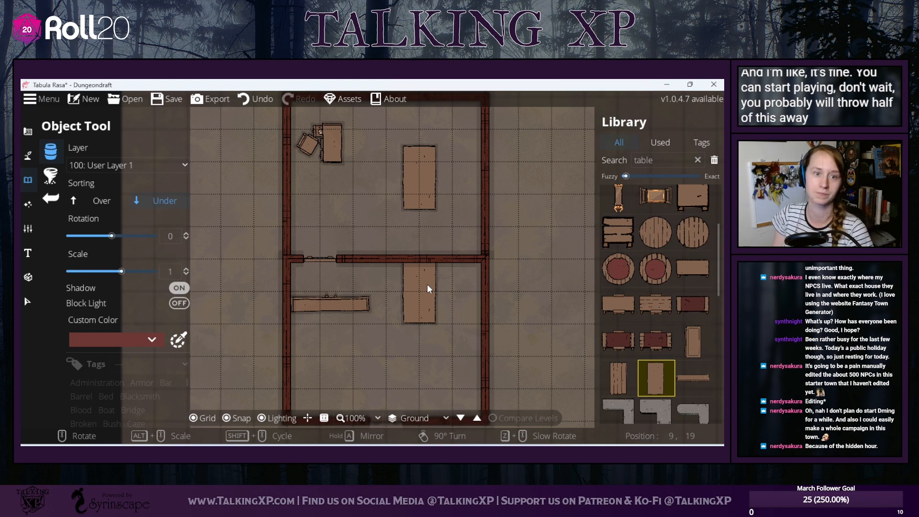
pyautogui.moveTo(427, 287); pyautogui.dragTo(498, 249)
pyautogui.scroll(-3, 490, 324)
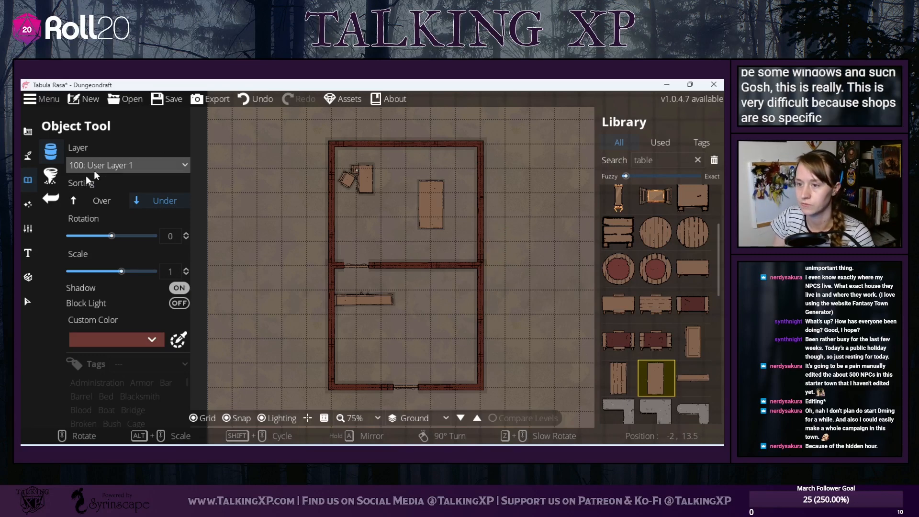
# - Try a rectangular floor in the tan wood-board pattern across both shop rooms using the Pattern Shape Tool, and undo it
pyautogui.click(30, 128)
pyautogui.click(33, 123)
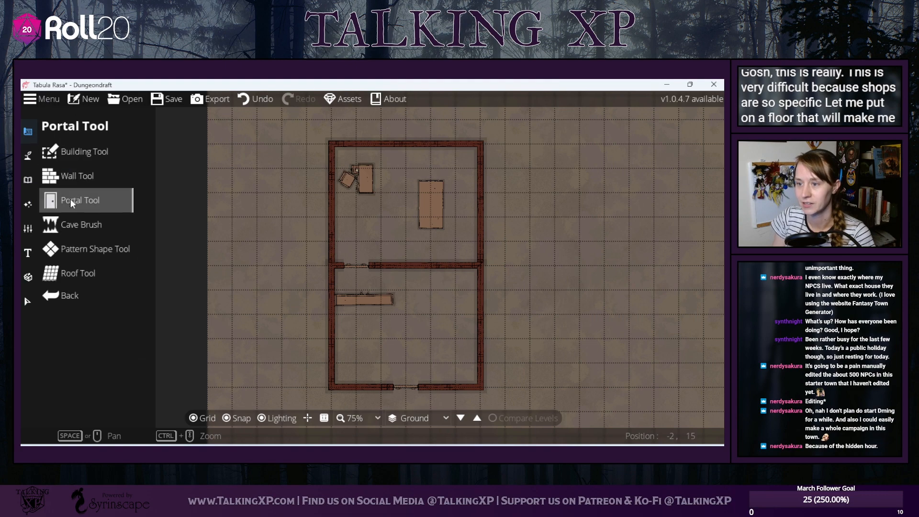
pyautogui.click(79, 260)
pyautogui.scroll(-6, 129, 325)
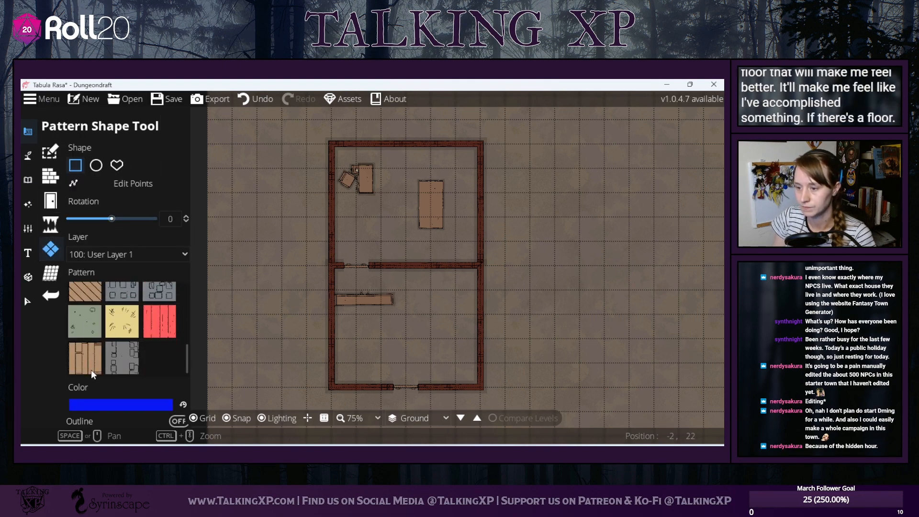
pyautogui.scroll(6, 91, 370)
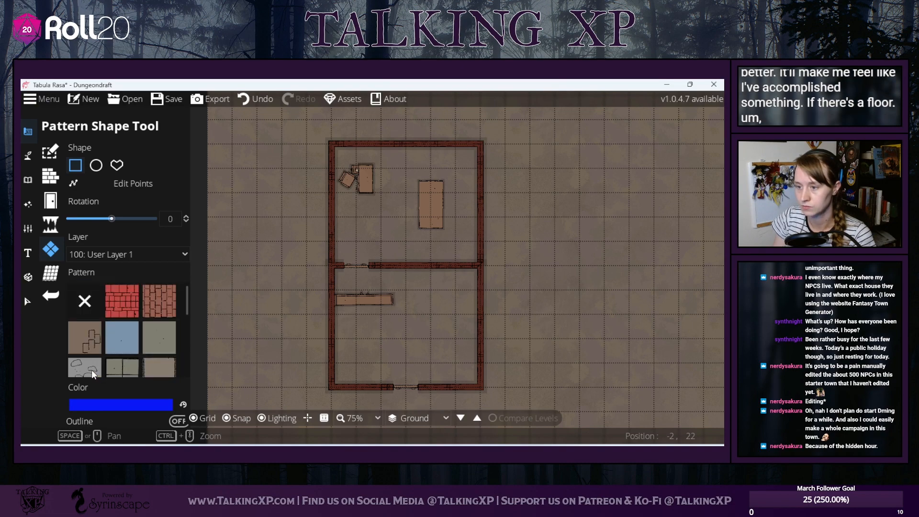
pyautogui.scroll(-6, 91, 370)
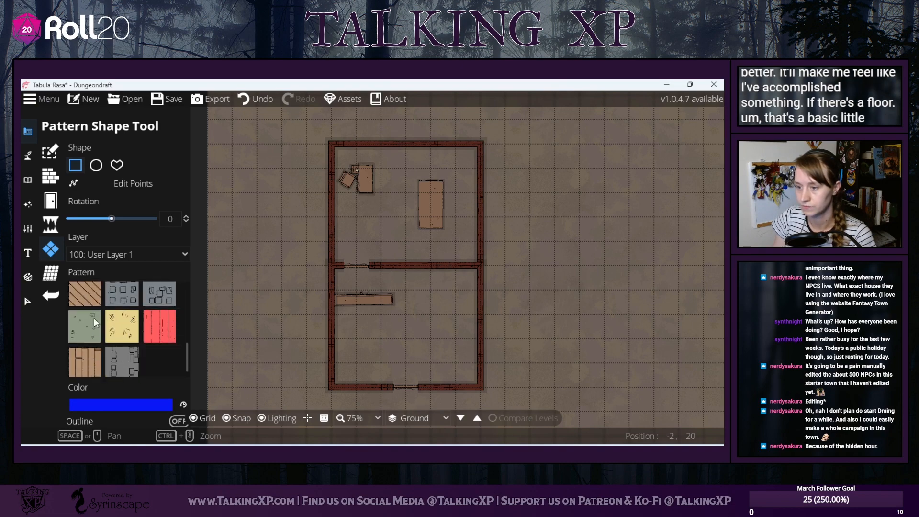
pyautogui.click(85, 361)
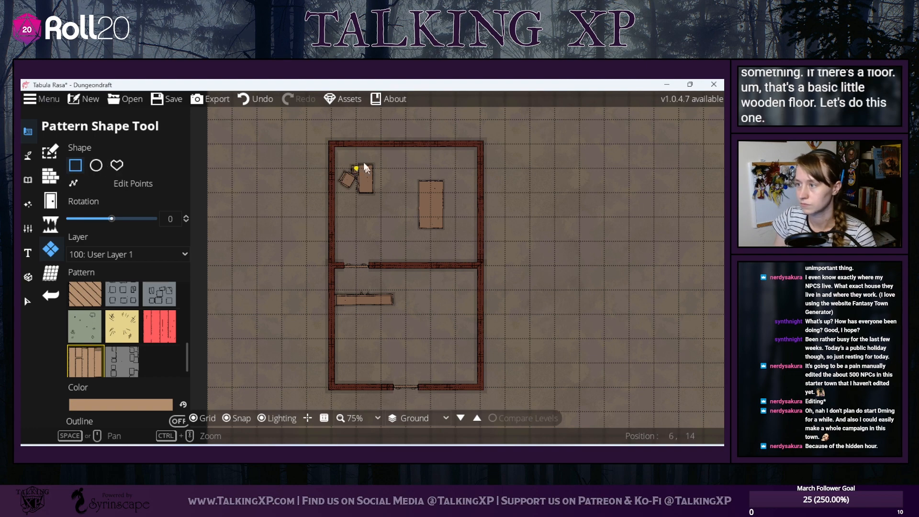
pyautogui.moveTo(336, 151); pyautogui.dragTo(476, 394)
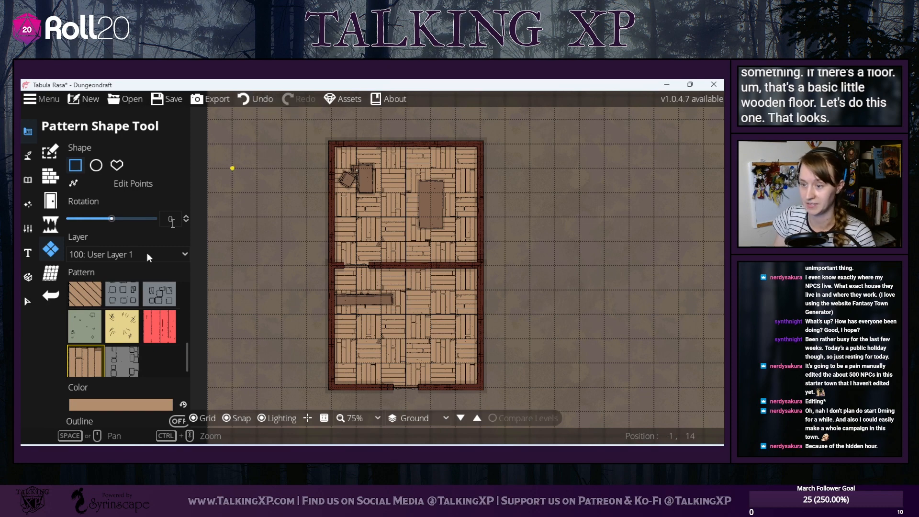
pyautogui.click(246, 97)
# - Try a tan diagonal-plank floor pattern across both rooms, and undo it
pyautogui.click(85, 294)
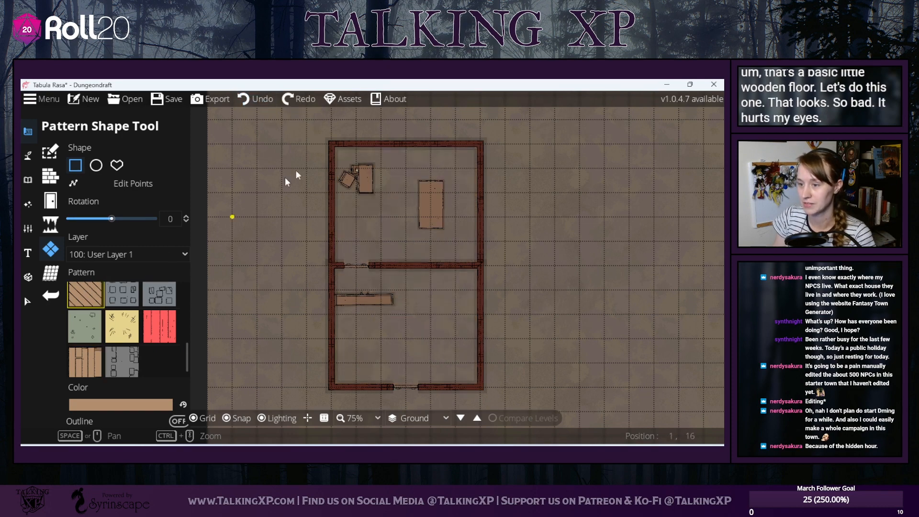
pyautogui.moveTo(343, 152); pyautogui.dragTo(487, 384)
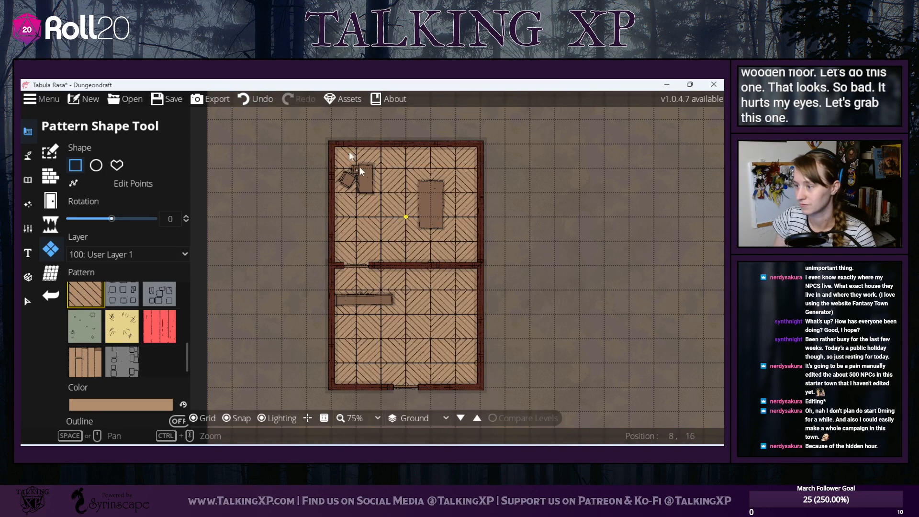
pyautogui.click(263, 99)
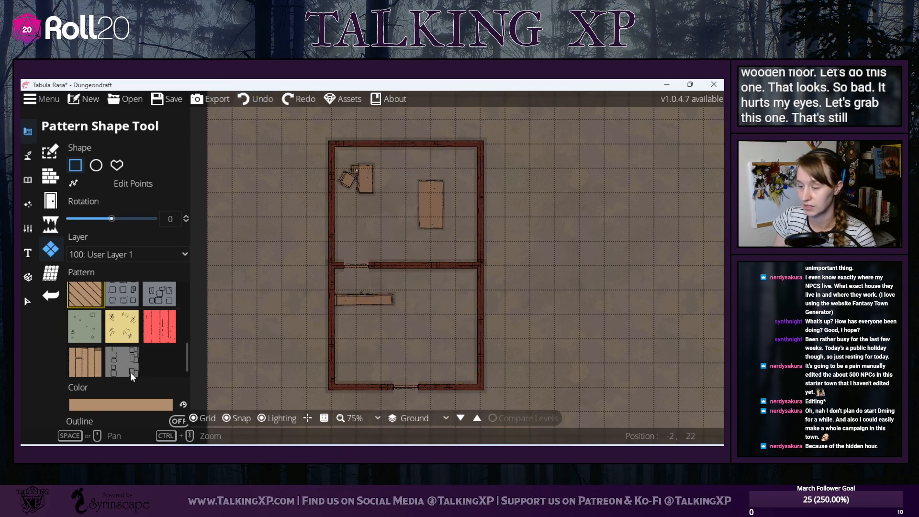
# - Try the diagonal-plank floor in the warmer orange-brown bf6c40 across both rooms, and undo it
pyautogui.click(132, 401)
pyautogui.click(164, 163)
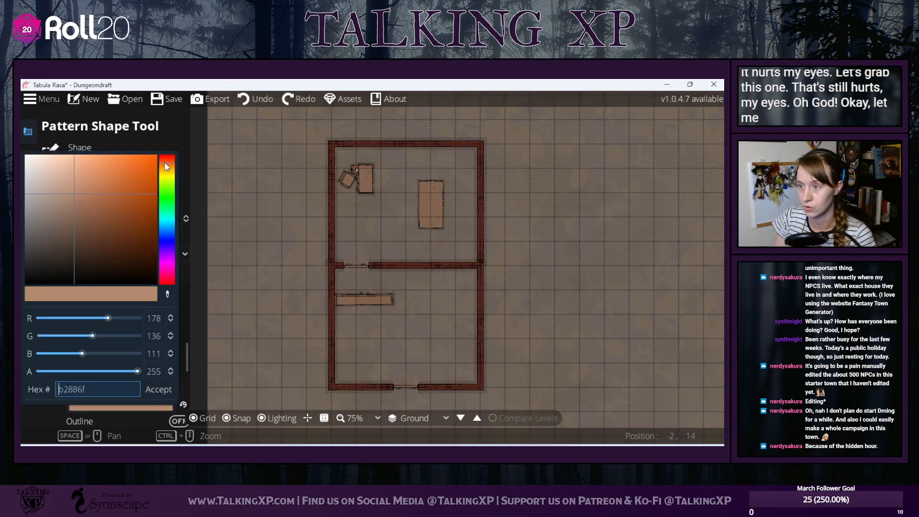
pyautogui.moveTo(105, 189); pyautogui.dragTo(113, 187)
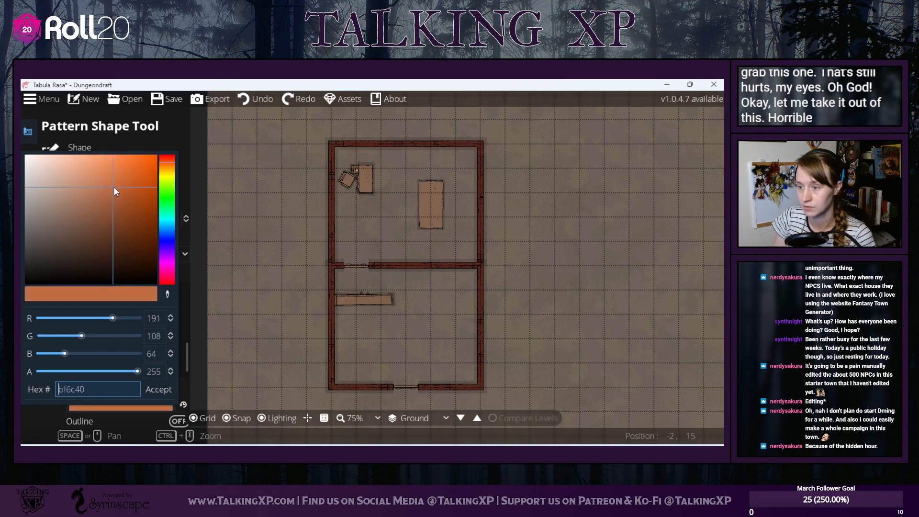
pyautogui.click(170, 388)
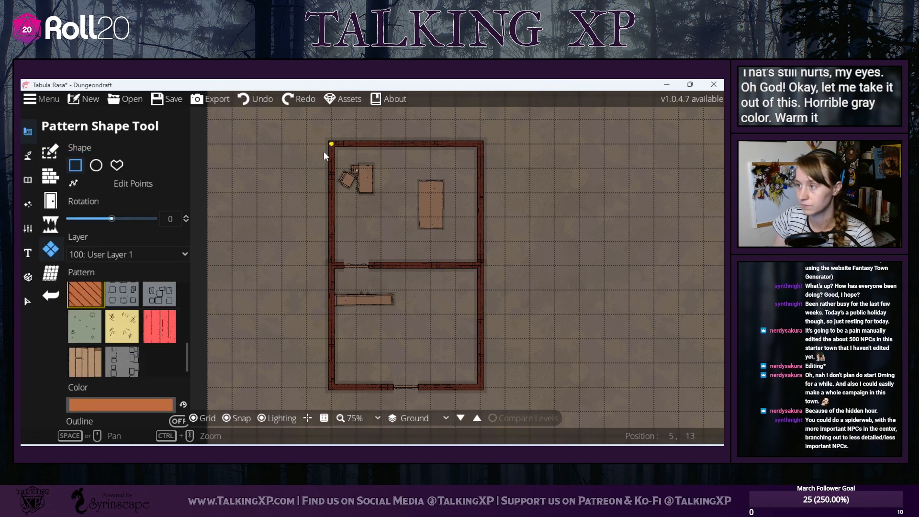
pyautogui.moveTo(329, 145); pyautogui.dragTo(476, 394)
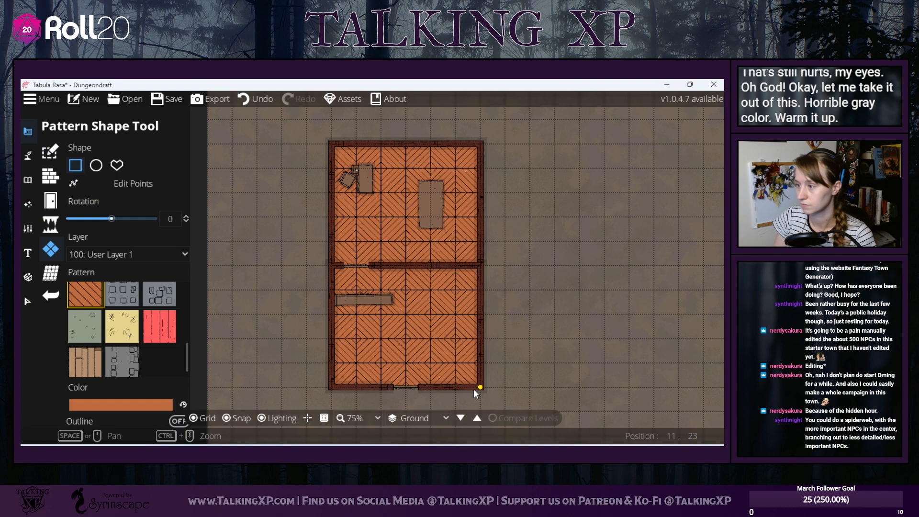
pyautogui.click(266, 101)
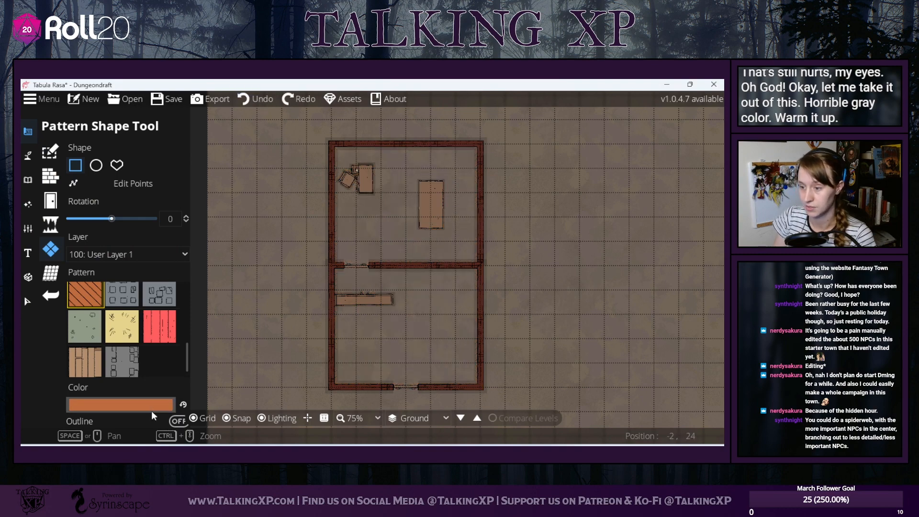
# - Try the straight vertical-plank pattern, shown in red, coloured b66123 as the floor of both rooms, and undo it
pyautogui.scroll(1, 119, 343)
pyautogui.scroll(4, 119, 340)
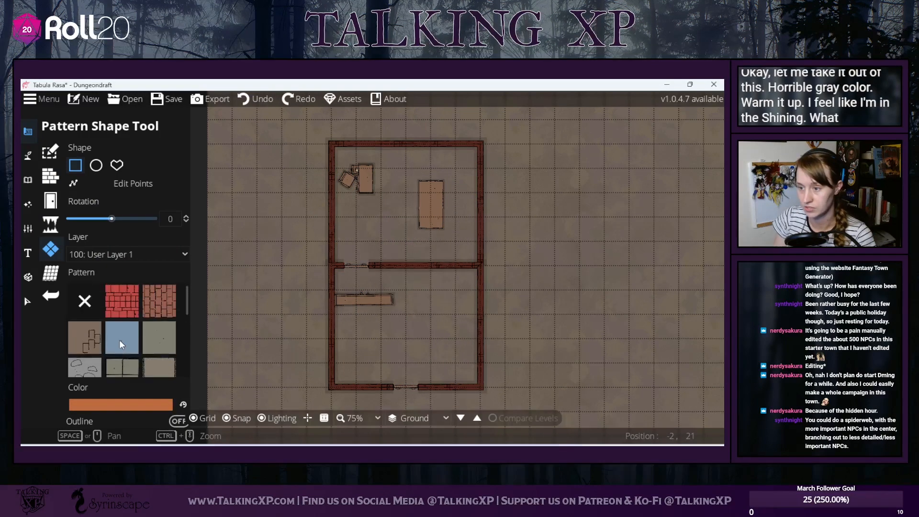
pyautogui.scroll(-5, 120, 340)
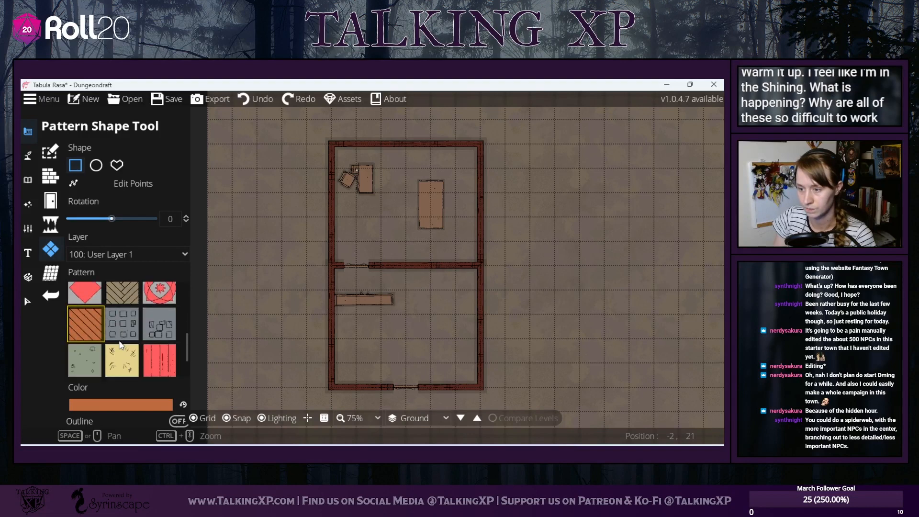
pyautogui.click(160, 327)
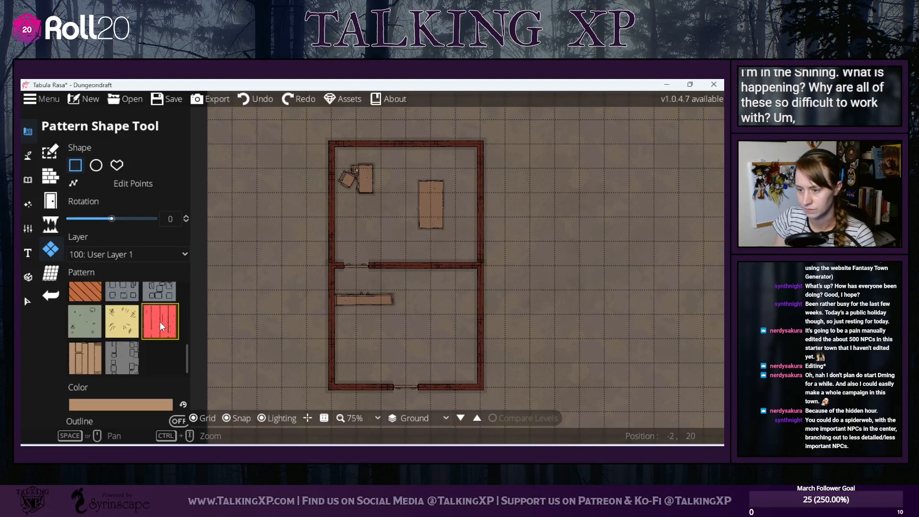
pyautogui.click(139, 405)
pyautogui.click(130, 177)
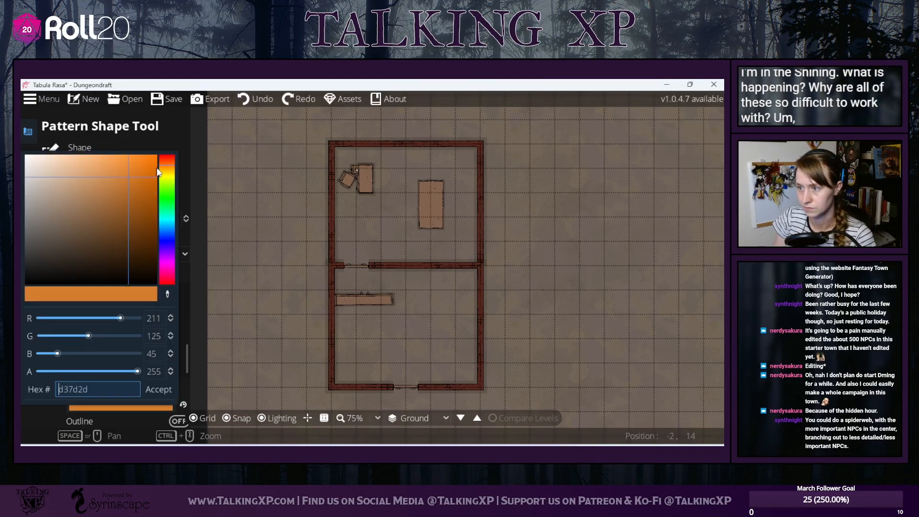
pyautogui.click(168, 166)
pyautogui.click(132, 193)
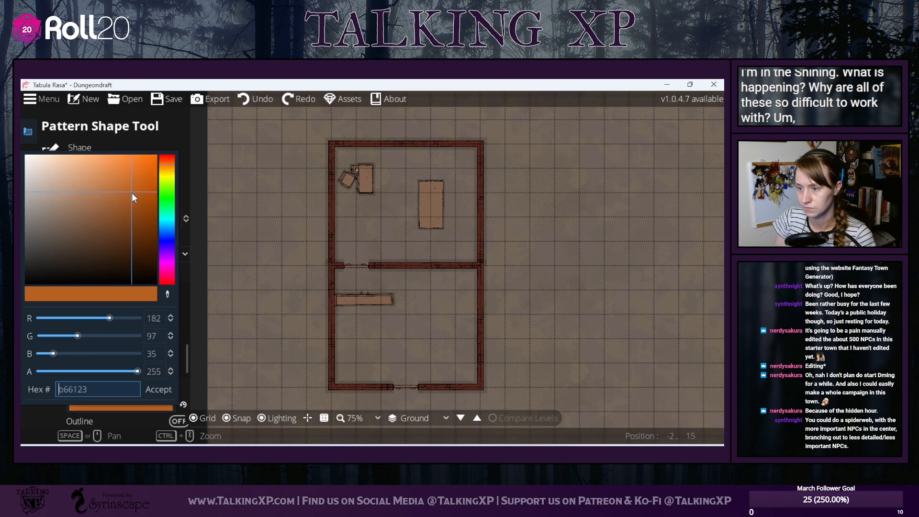
pyautogui.click(163, 392)
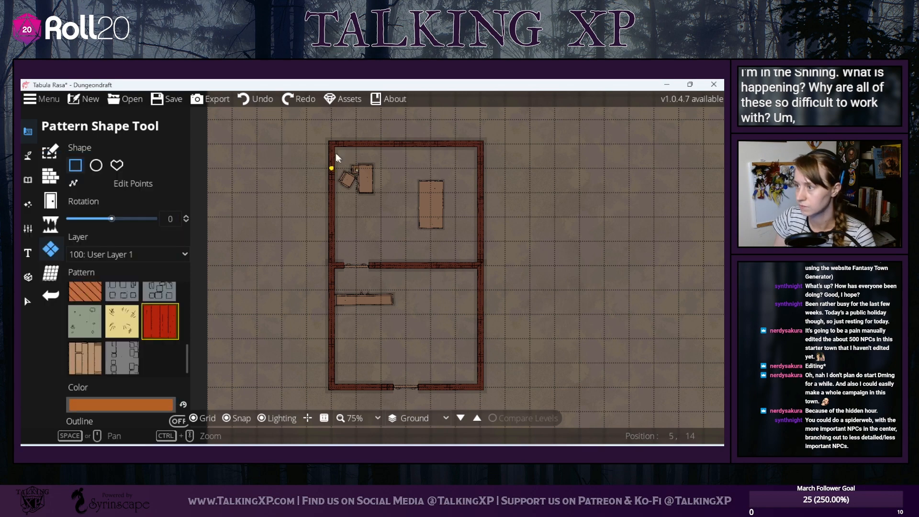
pyautogui.moveTo(336, 152); pyautogui.dragTo(474, 389)
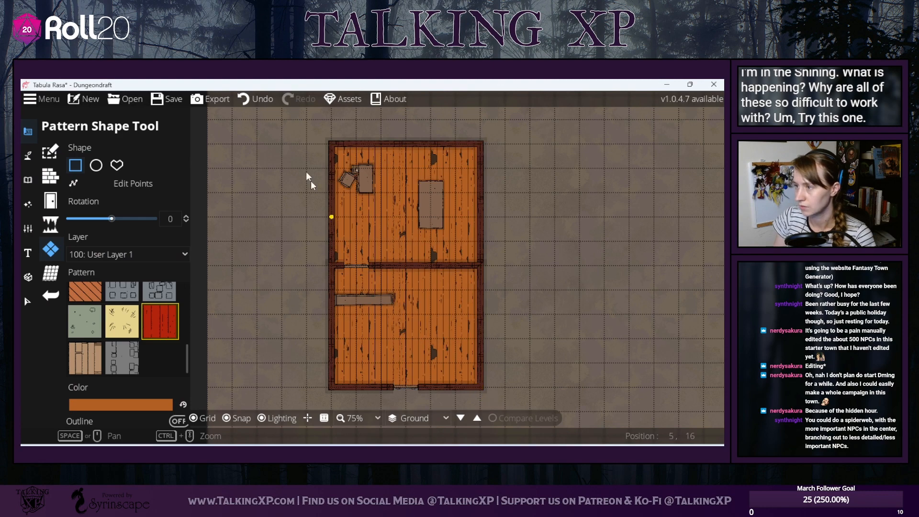
pyautogui.click(256, 100)
# - Lay a rectangular herringbone wood floor across both rooms, coloured dark brown 704113 with the outline off
pyautogui.scroll(3, 123, 332)
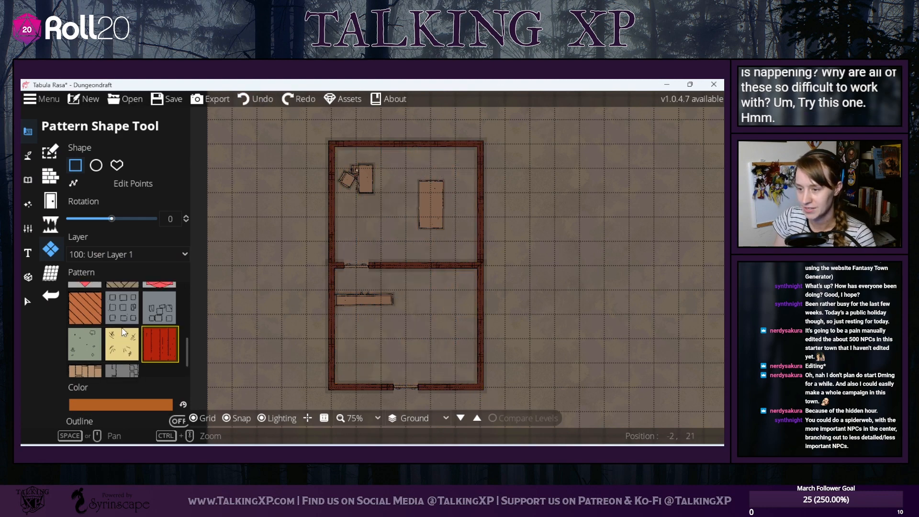
pyautogui.scroll(5, 121, 327)
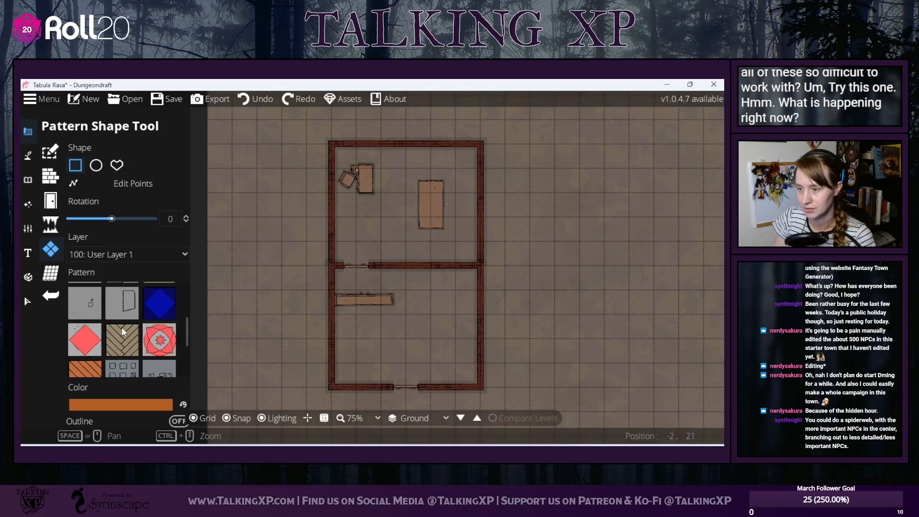
pyautogui.scroll(-6, 122, 326)
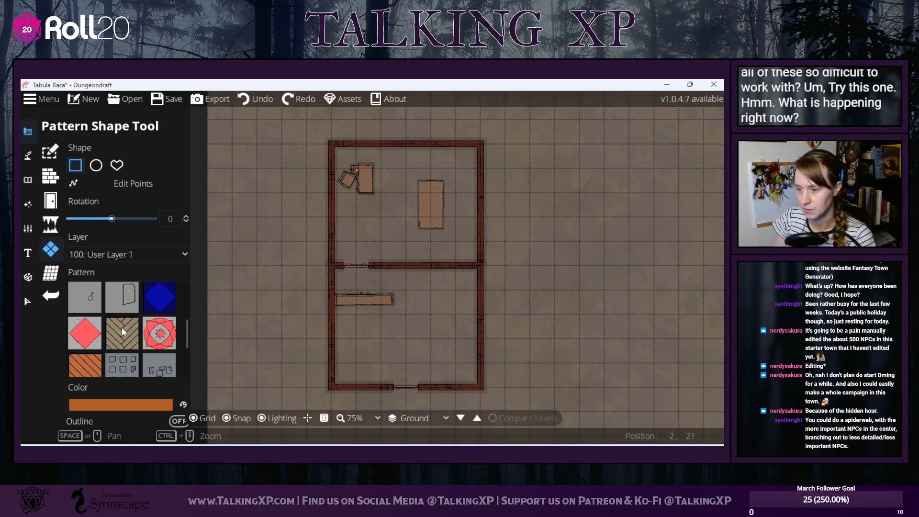
pyautogui.click(121, 331)
pyautogui.click(178, 421)
pyautogui.click(144, 407)
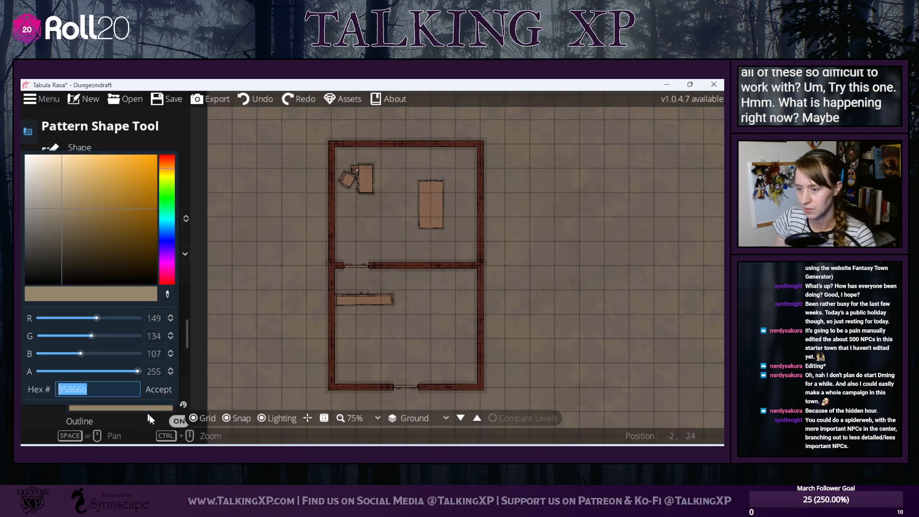
pyautogui.click(181, 422)
pyautogui.click(151, 407)
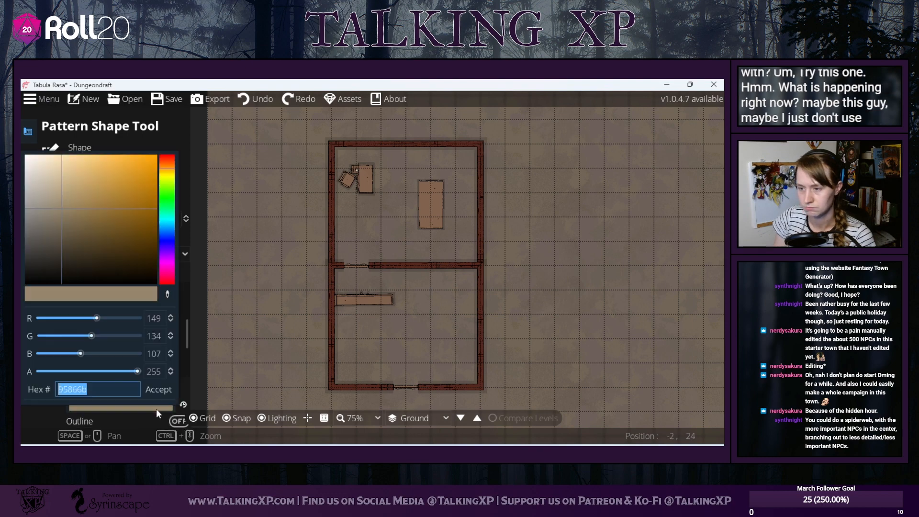
pyautogui.moveTo(150, 159); pyautogui.dragTo(134, 226)
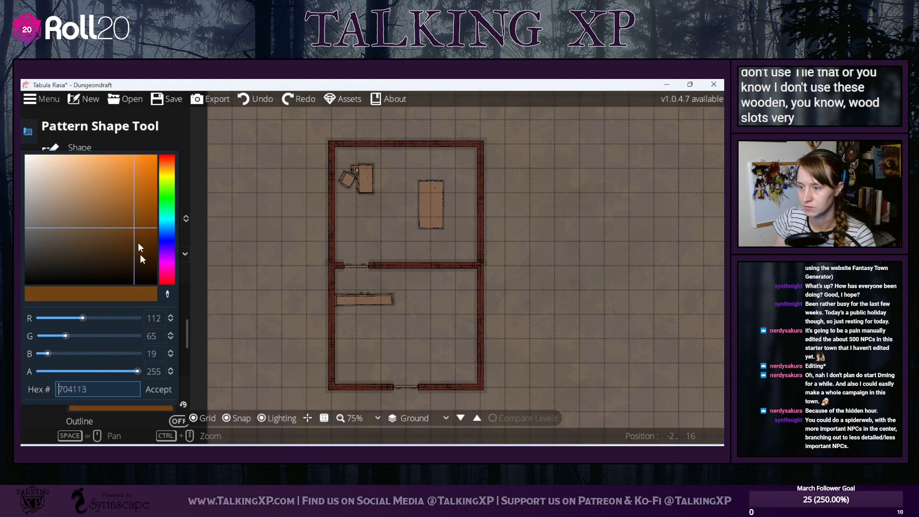
pyautogui.click(155, 389)
pyautogui.moveTo(331, 146); pyautogui.dragTo(476, 390)
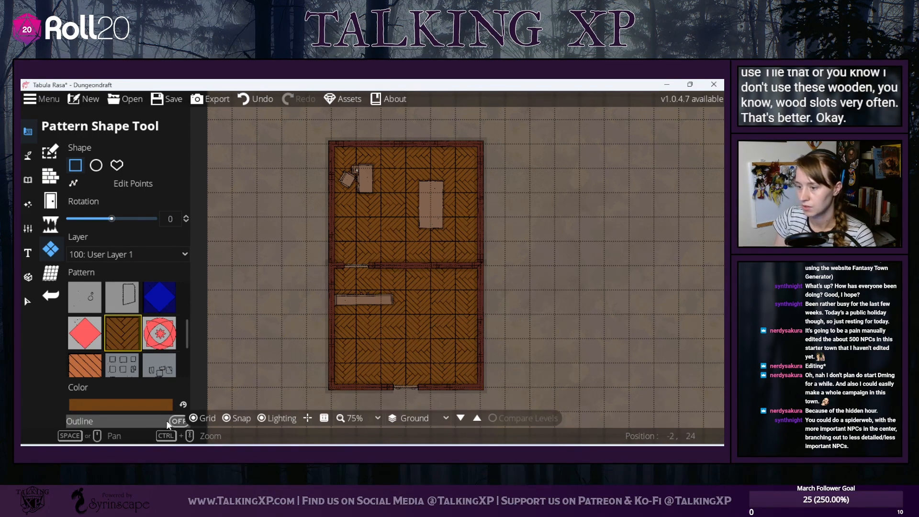
# - Recolour the herringbone floor to a less saturated, more muted brown
pyautogui.click(28, 302)
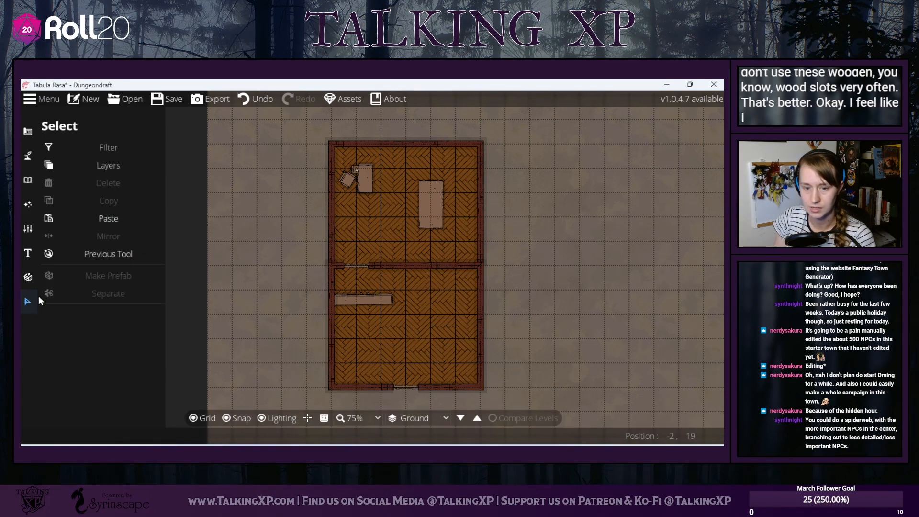
pyautogui.click(418, 309)
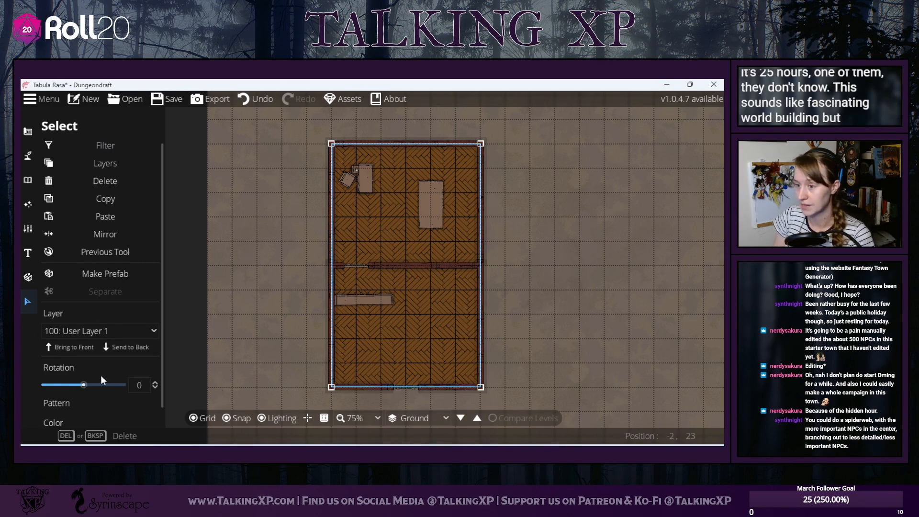
pyautogui.scroll(-2, 102, 379)
pyautogui.click(128, 423)
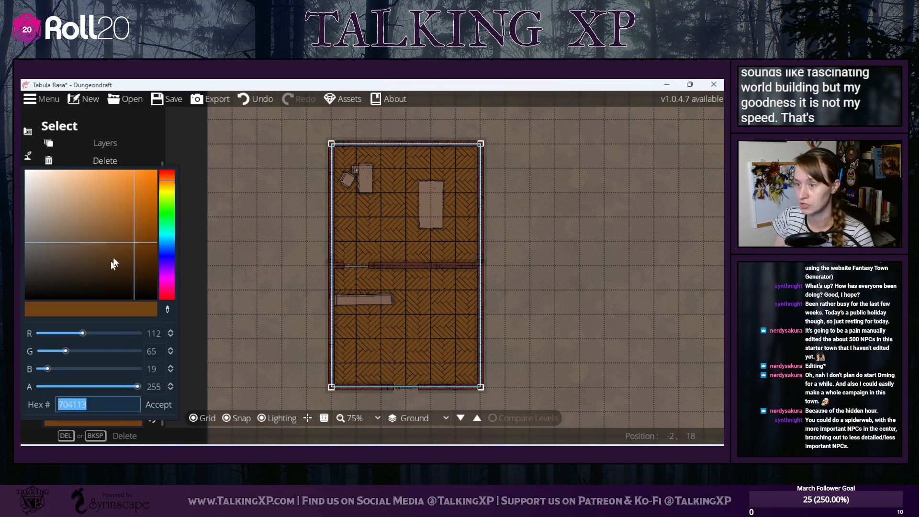
pyautogui.moveTo(134, 245); pyautogui.dragTo(103, 243)
pyautogui.click(160, 405)
pyautogui.click(615, 233)
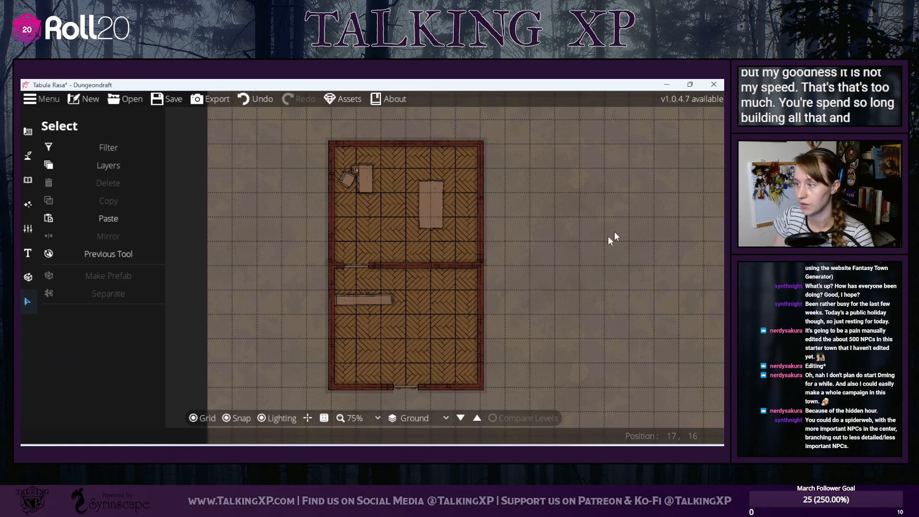
pyautogui.hotkey('ctrl', 's')
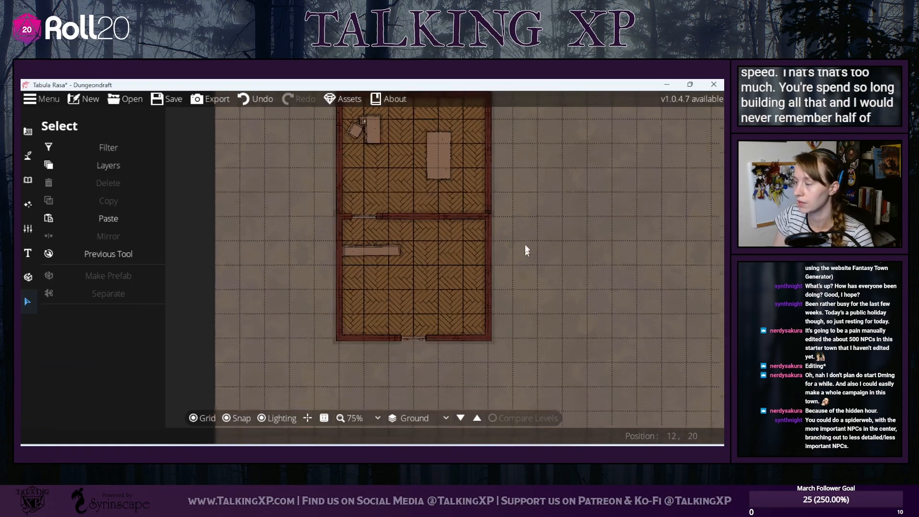
# - Search the object library for "shelf" and place Bookshelf Corner 03 in the upper-right corner of the front room
pyautogui.click(29, 180)
pyautogui.click(70, 150)
pyautogui.click(657, 142)
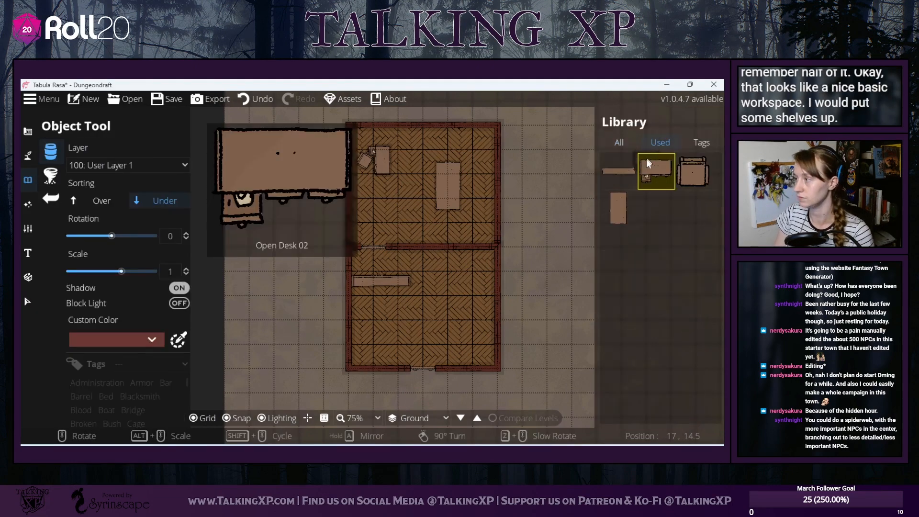
pyautogui.click(609, 145)
pyautogui.write('s')
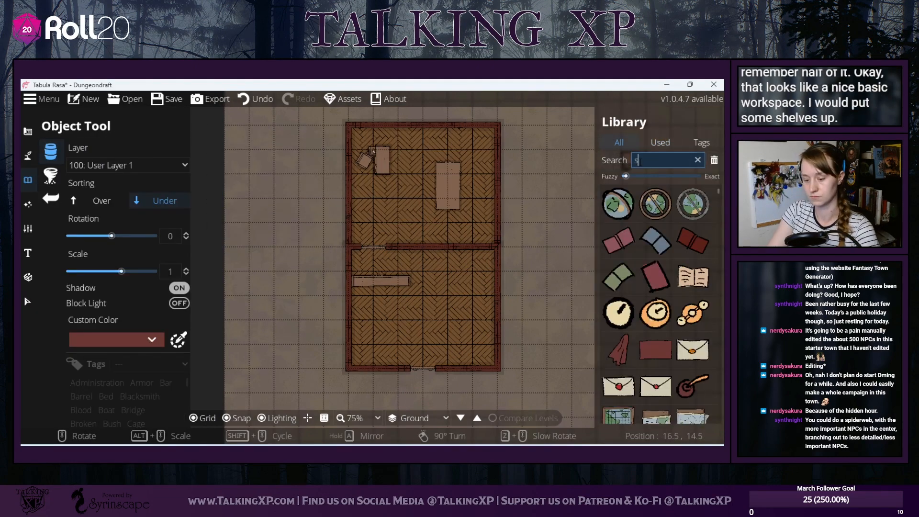
pyautogui.write('helf')
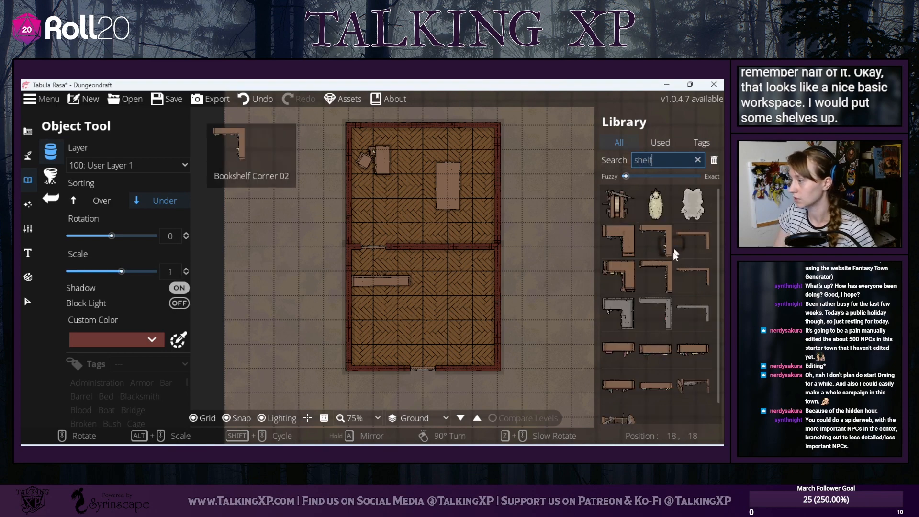
pyautogui.click(694, 239)
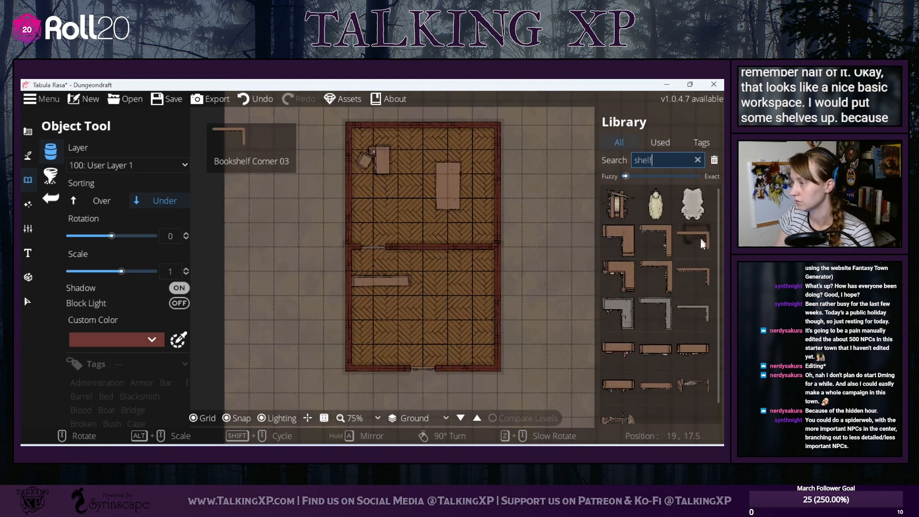
pyautogui.click(449, 272)
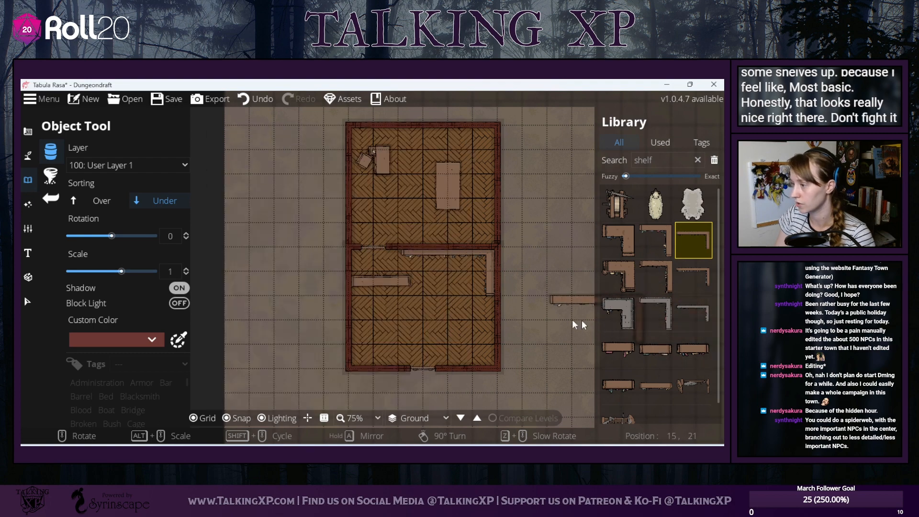
# - Place a second, L-shaped corner shelf at rotation 0 along the front room's right wall, below the first one
pyautogui.click(656, 264)
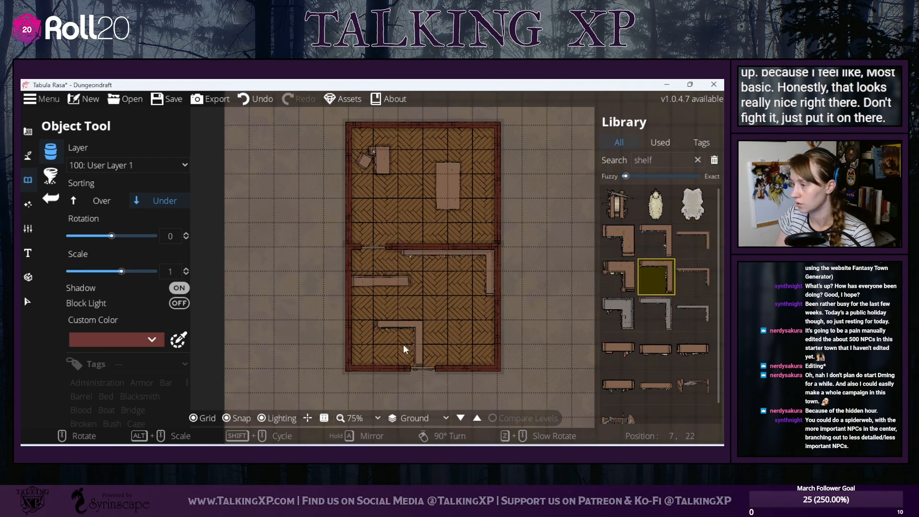
pyautogui.scroll(-4, 404, 344)
pyautogui.scroll(-8, 405, 344)
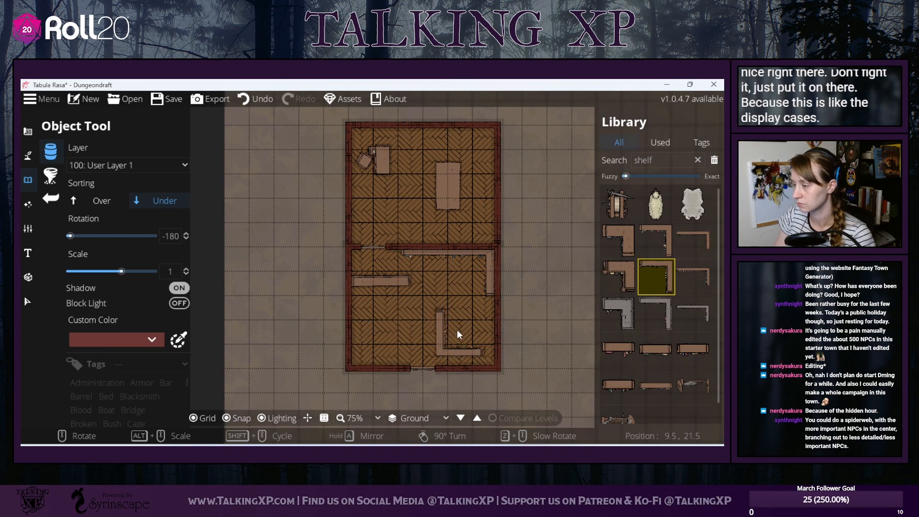
pyautogui.scroll(15, 457, 330)
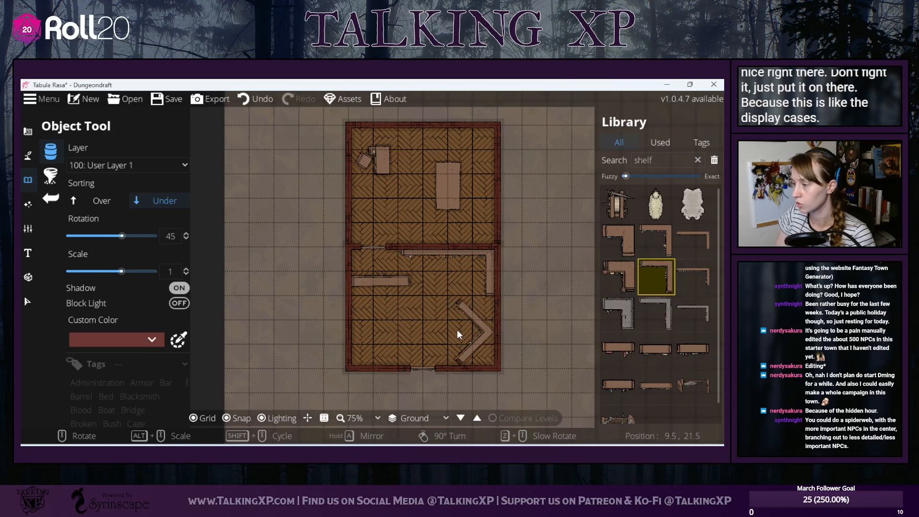
pyautogui.scroll(-3, 457, 329)
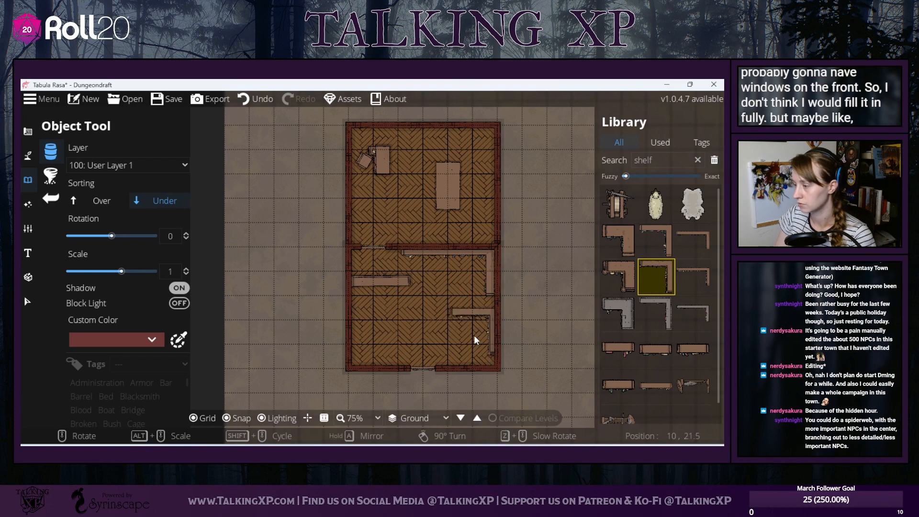
# - Pick a long straight shelf, rotate it to -180 degrees and turn off grid snapping
pyautogui.moveTo(648, 347)
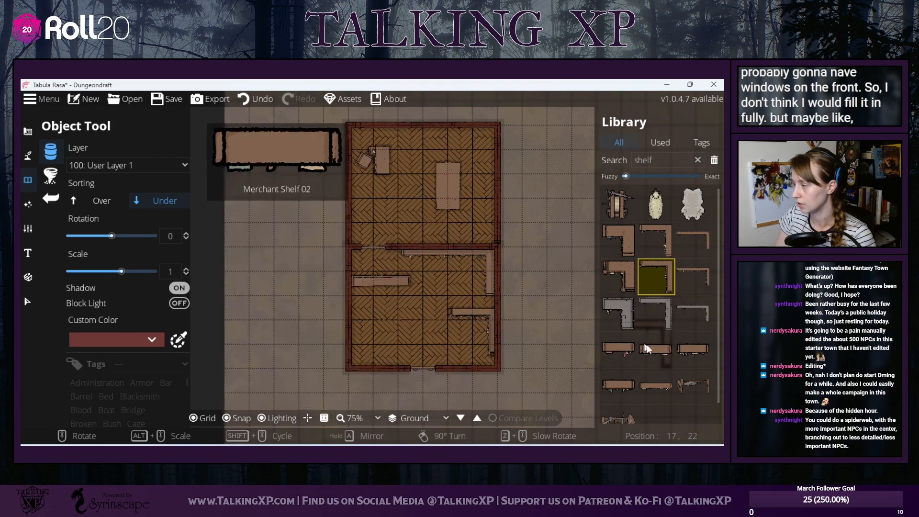
pyautogui.click(657, 386)
pyautogui.scroll(-9, 467, 294)
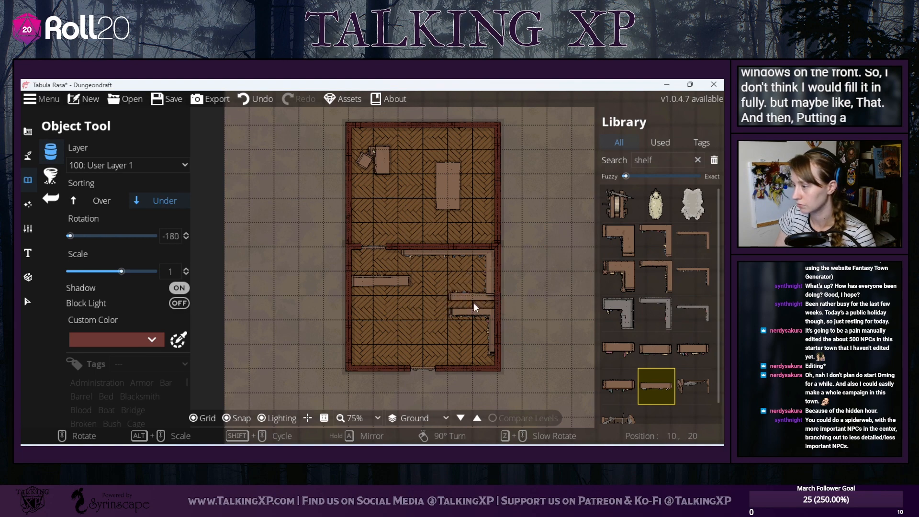
pyautogui.moveTo(665, 355)
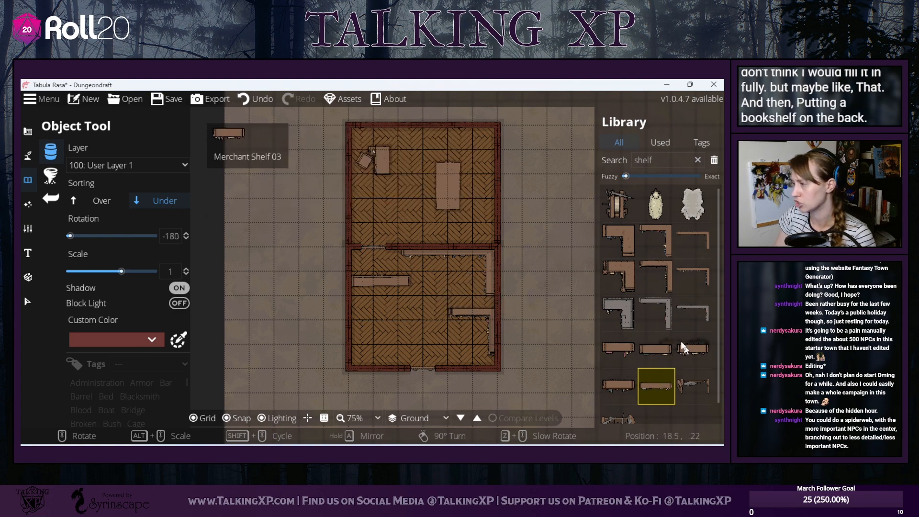
pyautogui.click(229, 422)
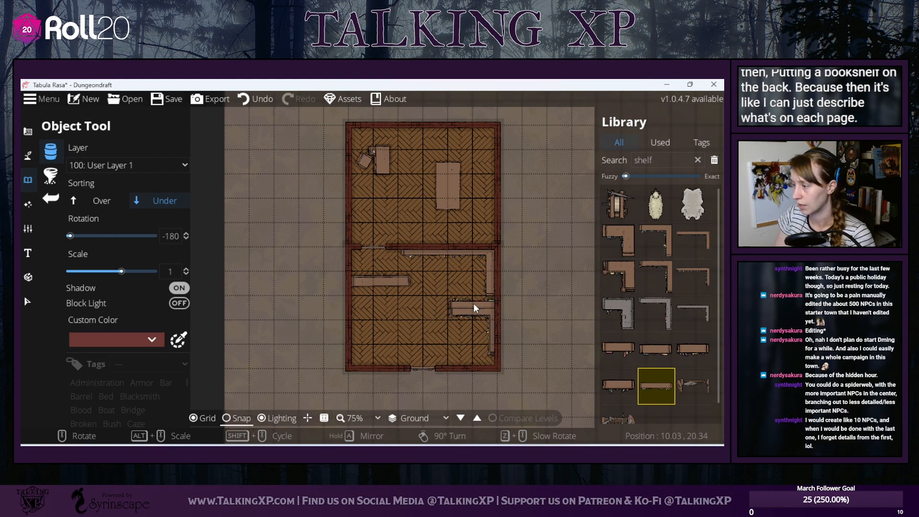
# - Try shorter straight shelves, including Merchant Shelf 03, behind the lower corner shelf, and undo the placement
pyautogui.click(612, 385)
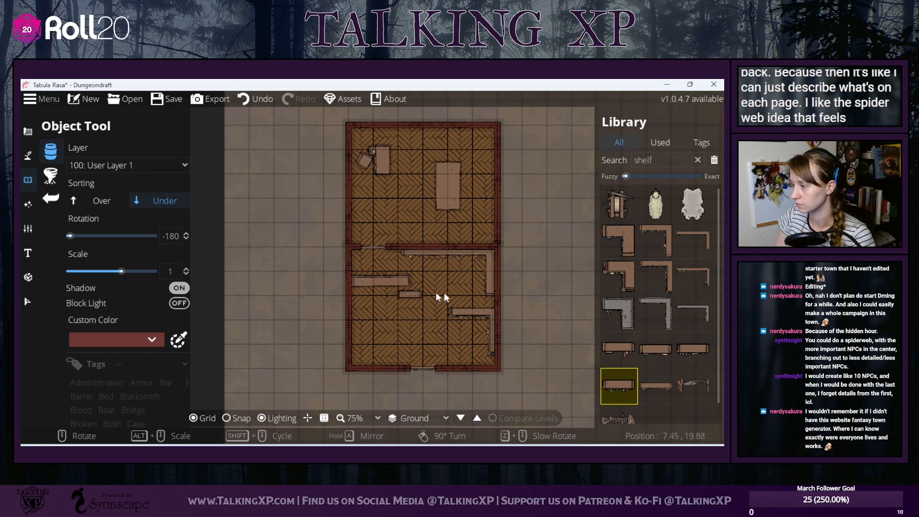
pyautogui.moveTo(659, 382)
pyautogui.click(690, 346)
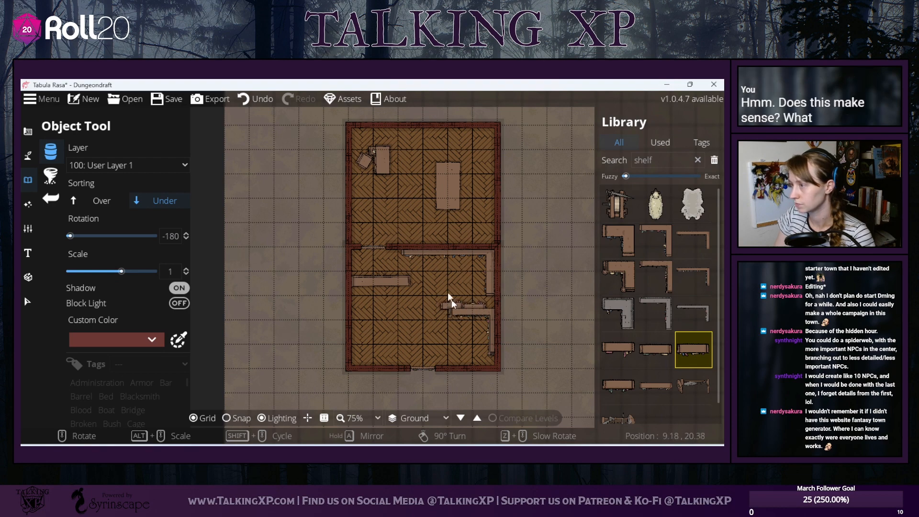
pyautogui.click(265, 97)
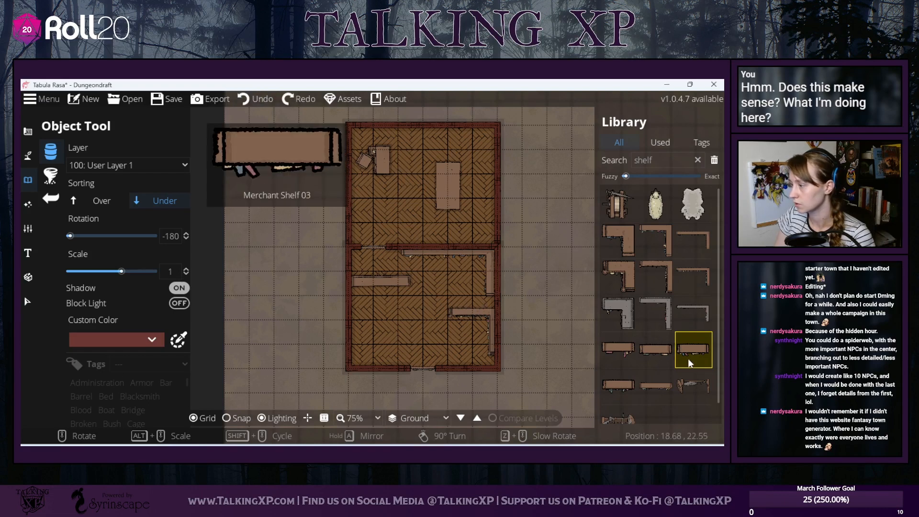
# - Place the long straight shelf at scale 0.8 and rotation -180, back to back with the lower corner shelf's horizontal arm
pyautogui.click(656, 383)
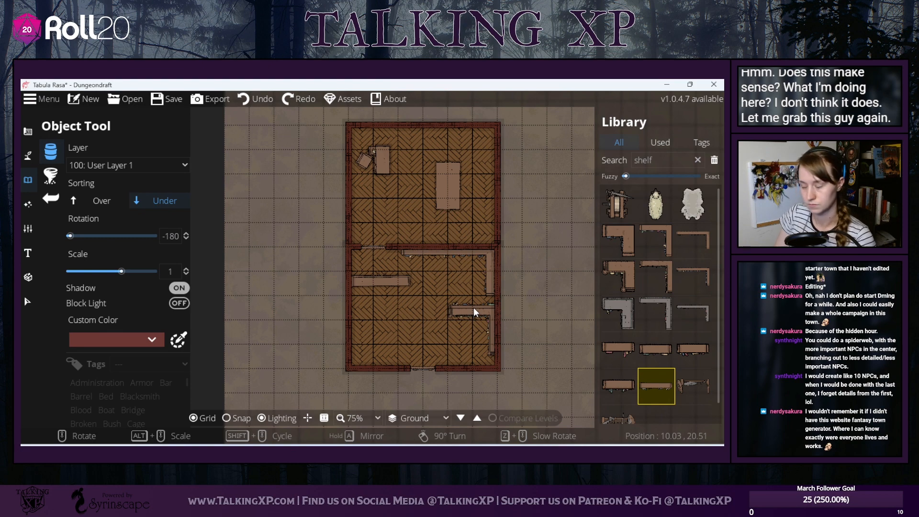
pyautogui.scroll(2, 473, 307)
pyautogui.keyDown('alt'); pyautogui.scroll(2, 473, 307); pyautogui.keyUp('alt')
pyautogui.keyDown('alt'); pyautogui.scroll(-5, 474, 308); pyautogui.keyUp('alt')
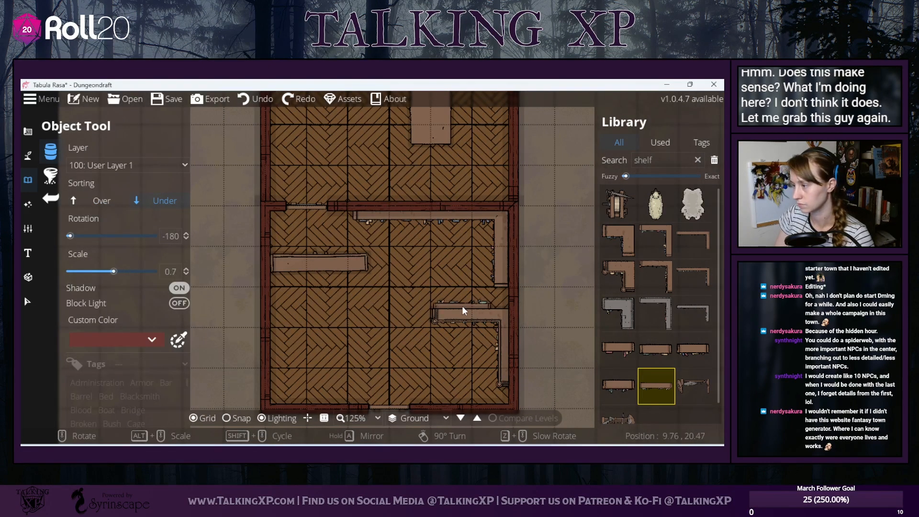
pyautogui.keyDown('alt'); pyautogui.scroll(1, 461, 306); pyautogui.keyUp('alt')
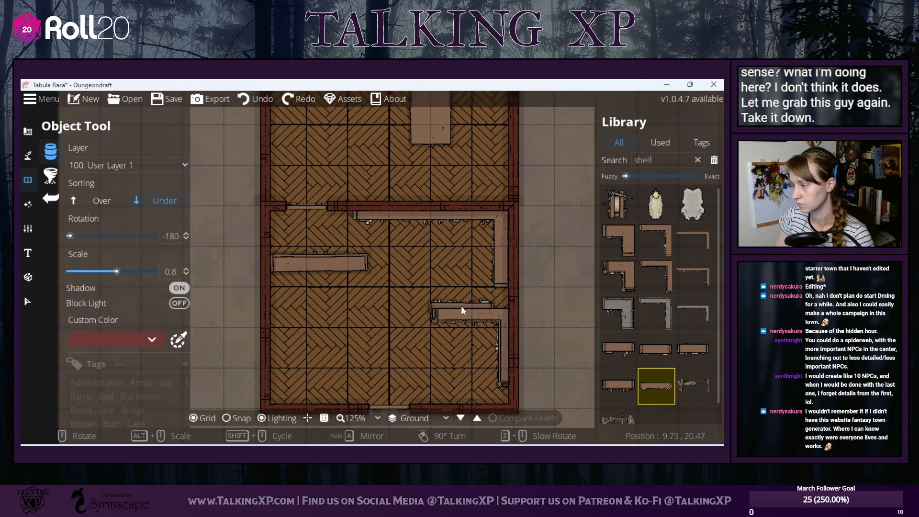
pyautogui.click(467, 306)
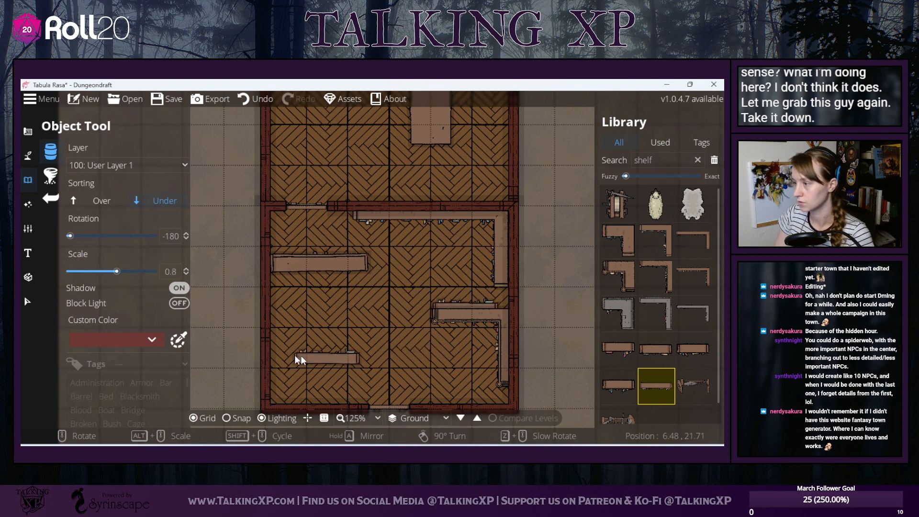
# - Try to box-select the two lower shelves, and undo the accidental move
pyautogui.click(28, 302)
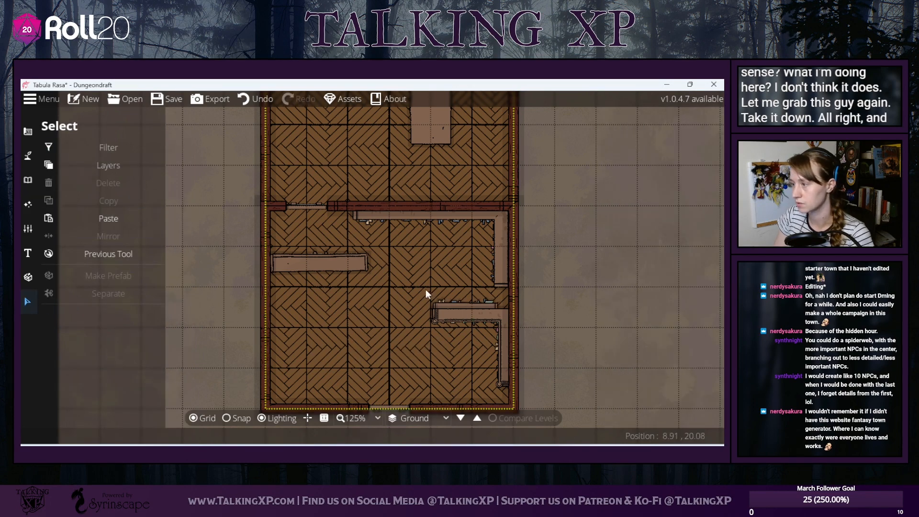
pyautogui.moveTo(426, 288)
pyautogui.mouseDown()
pyautogui.moveTo(467, 323)
pyautogui.moveTo(421, 298)
pyautogui.mouseUp()
pyautogui.click(262, 100)
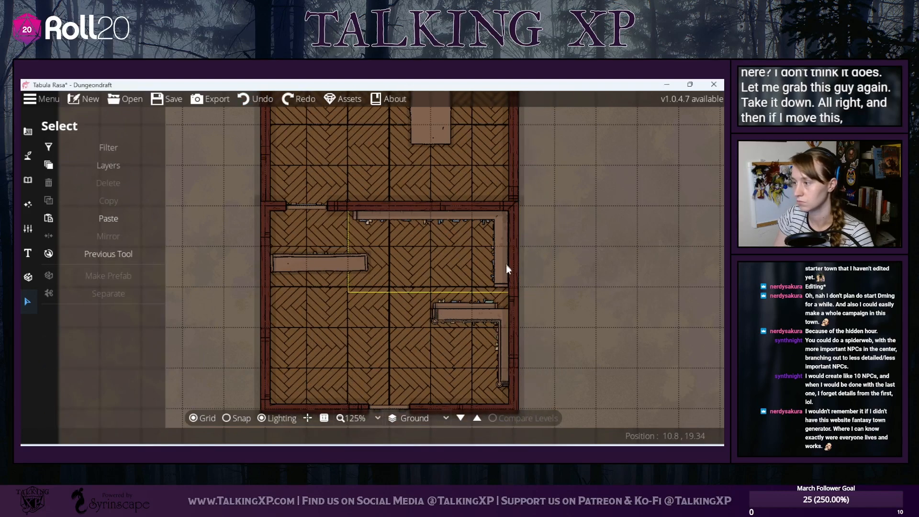
# - Assign the herringbone floor to the -100: Below Water layer and deselect it
pyautogui.click(414, 275)
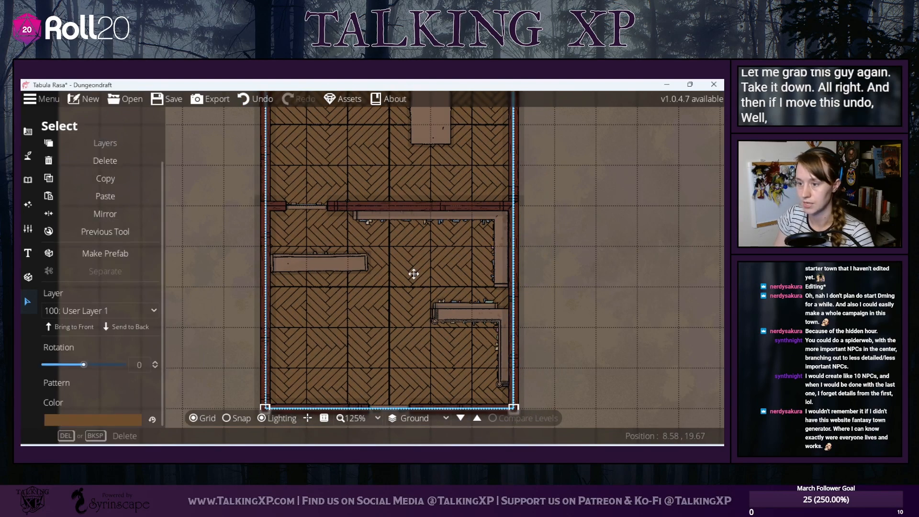
pyautogui.click(145, 311)
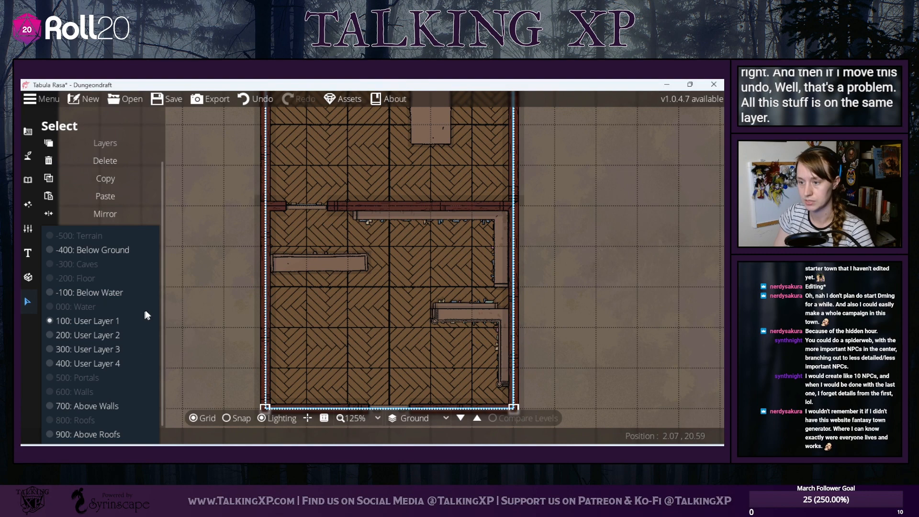
pyautogui.click(122, 292)
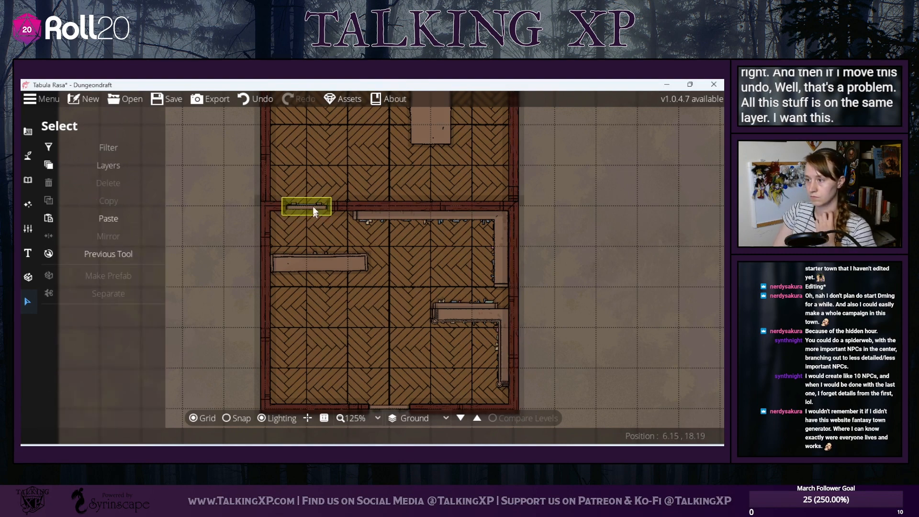
pyautogui.click(678, 309)
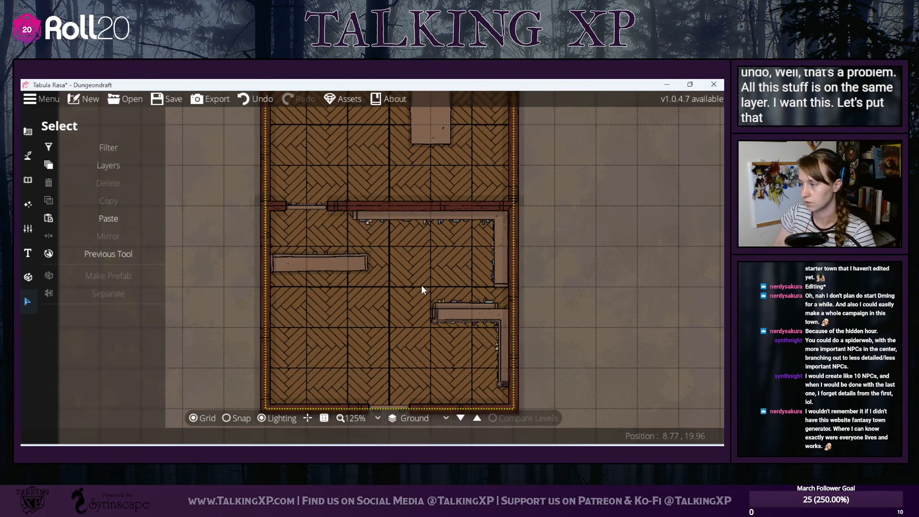
# - Try box-selecting the lower shelves again, undo the floor move, and limit the selectable layers to Below Water
pyautogui.moveTo(407, 277); pyautogui.dragTo(426, 288)
pyautogui.hotkey('ctrl', 'z')
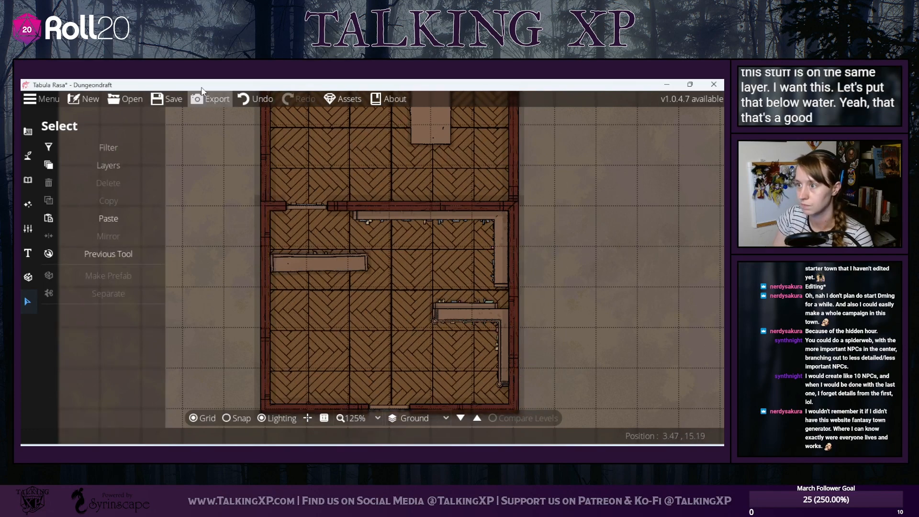
pyautogui.click(115, 149)
pyautogui.click(107, 163)
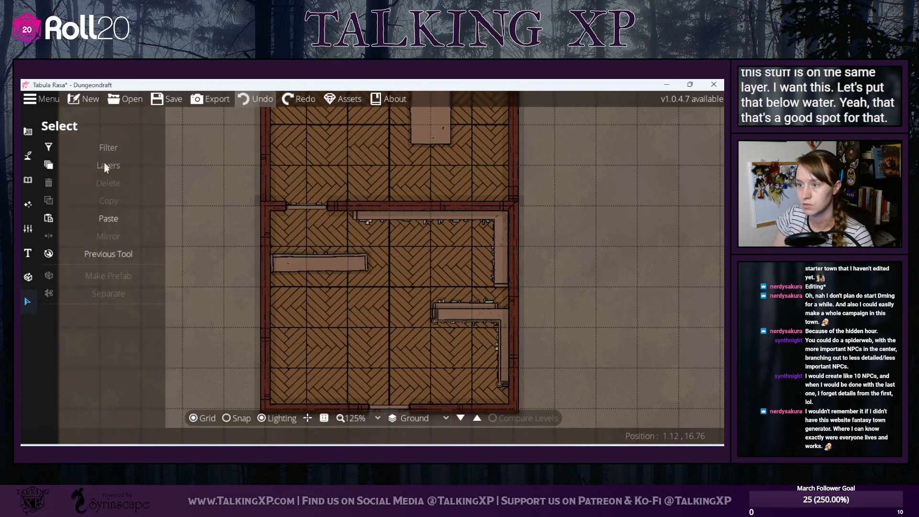
pyautogui.click(105, 164)
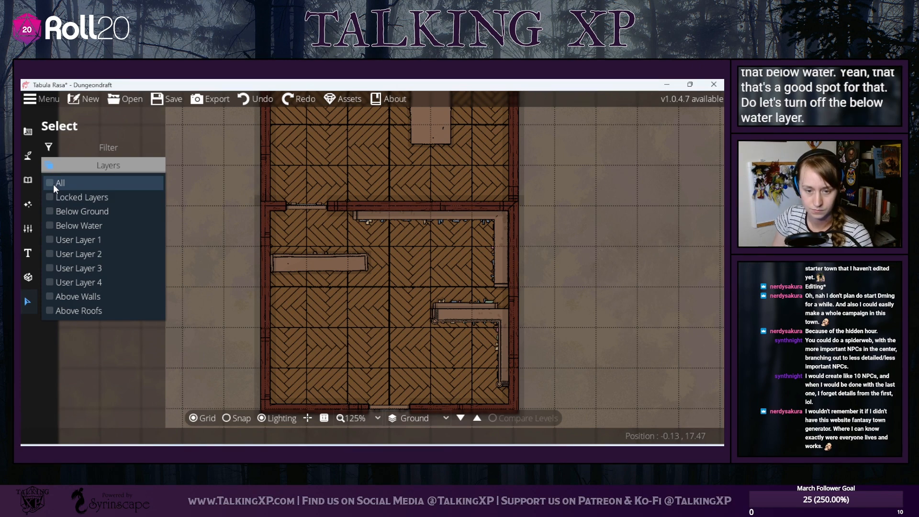
pyautogui.click(74, 225)
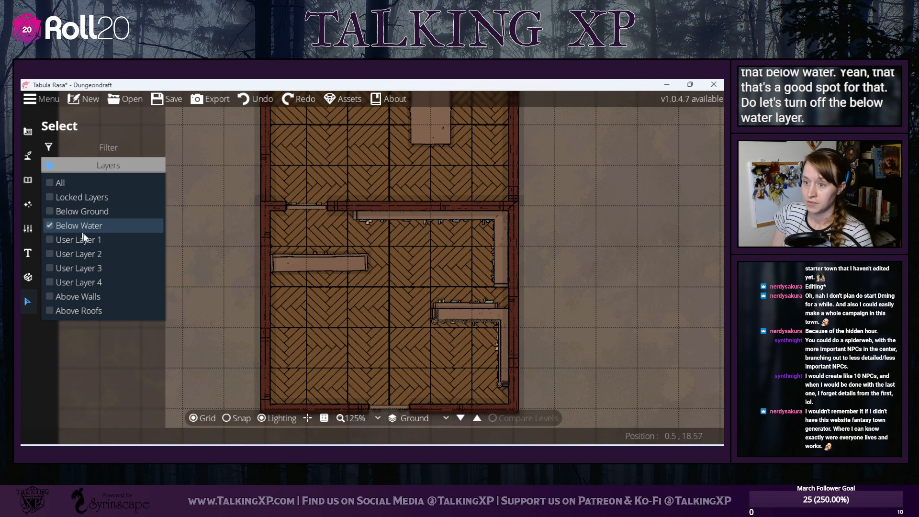
pyautogui.click(414, 304)
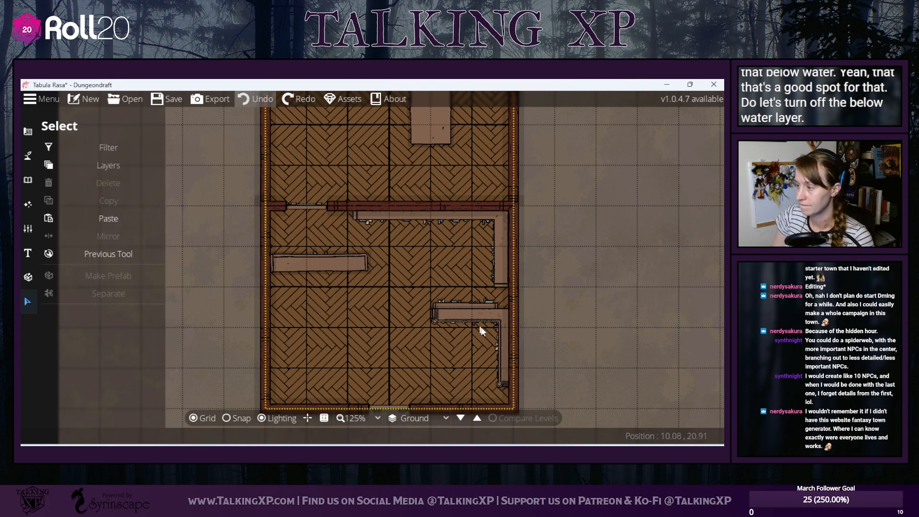
# - Exclude Below Water from the selectable layers, and move the lower corner shelf and its backing shelf up against the upper corner shelf
pyautogui.click(98, 162)
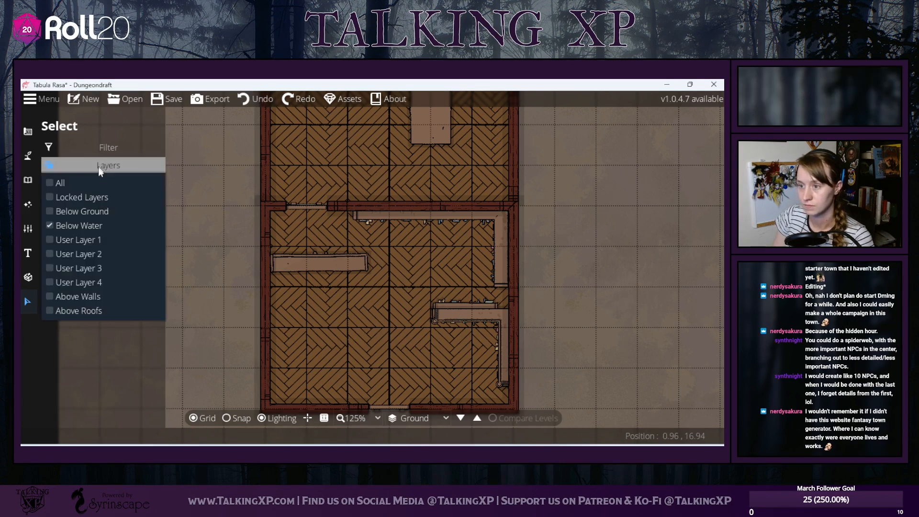
pyautogui.click(604, 258)
pyautogui.moveTo(408, 279); pyautogui.dragTo(498, 359)
pyautogui.moveTo(456, 306); pyautogui.dragTo(451, 282)
pyautogui.click(660, 311)
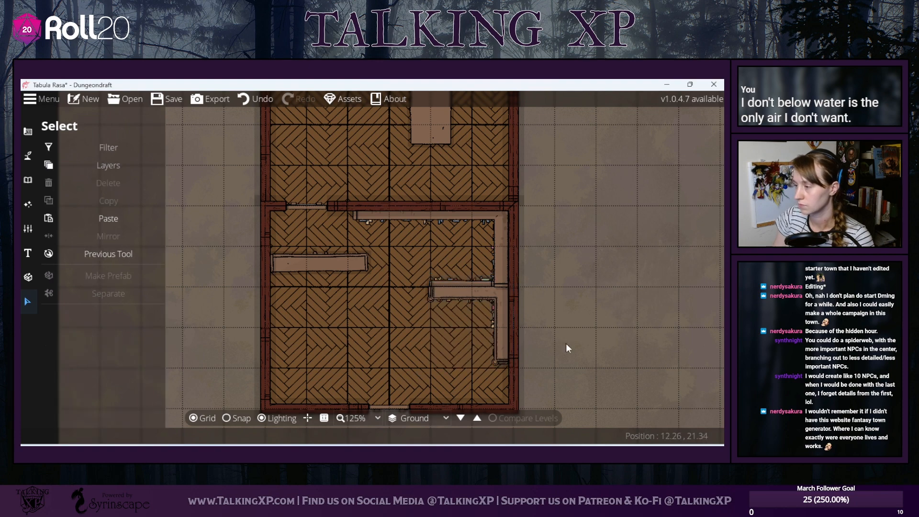
# - Set up the Portal tool with the Window 14 style, set it to allow light, and turn on snapping
pyautogui.moveTo(576, 345); pyautogui.dragTo(634, 297)
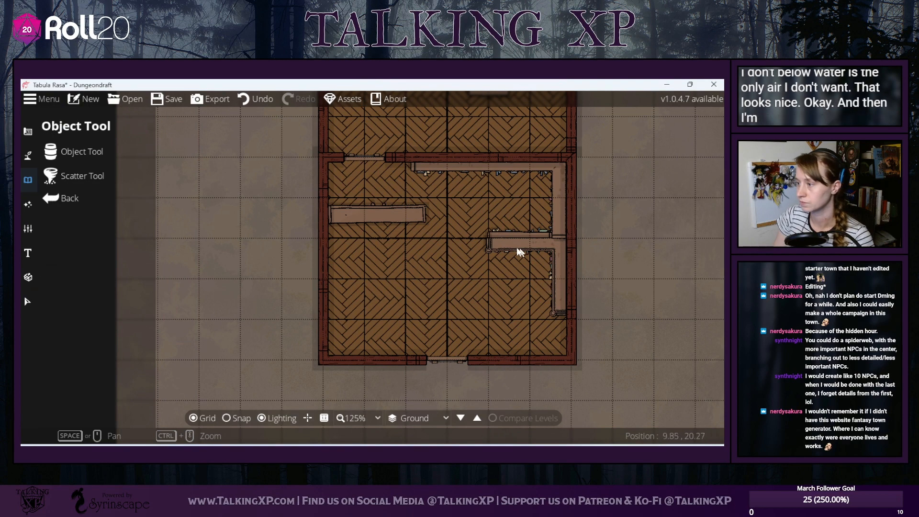
pyautogui.click(81, 151)
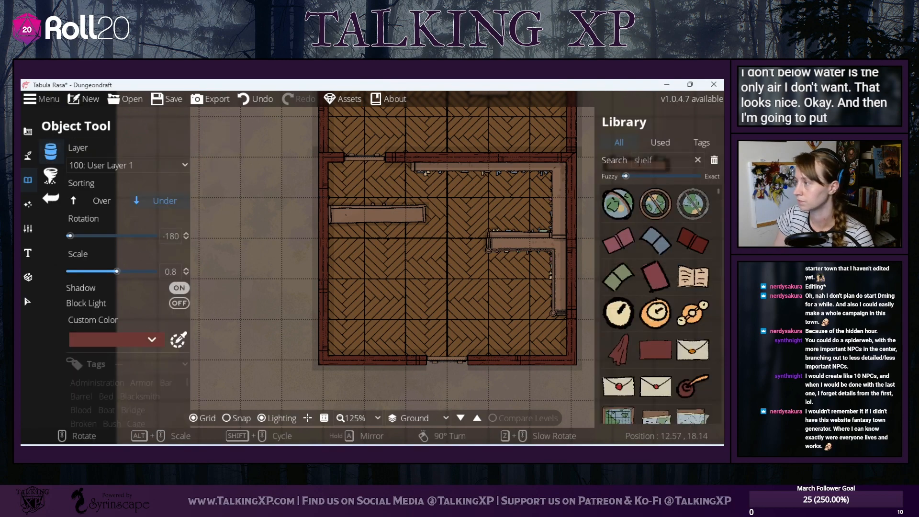
pyautogui.click(26, 146)
pyautogui.click(28, 131)
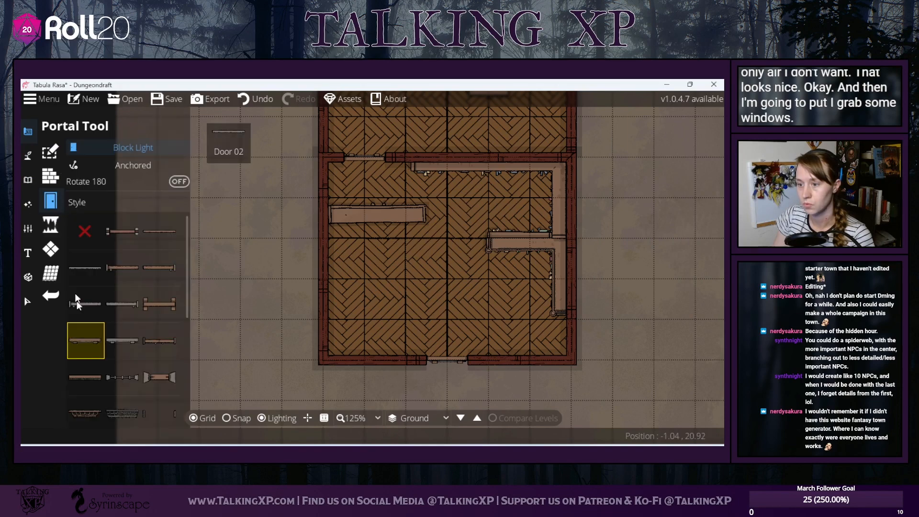
pyautogui.click(67, 203)
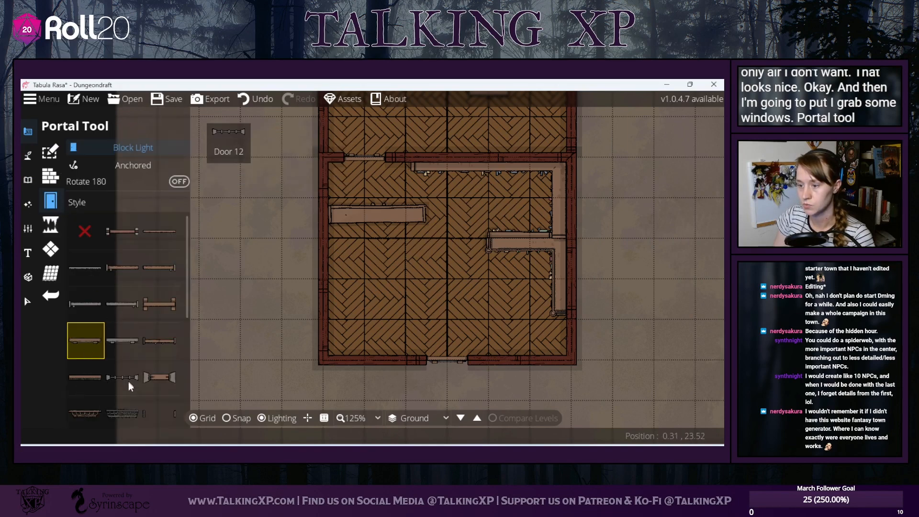
pyautogui.scroll(-5, 129, 382)
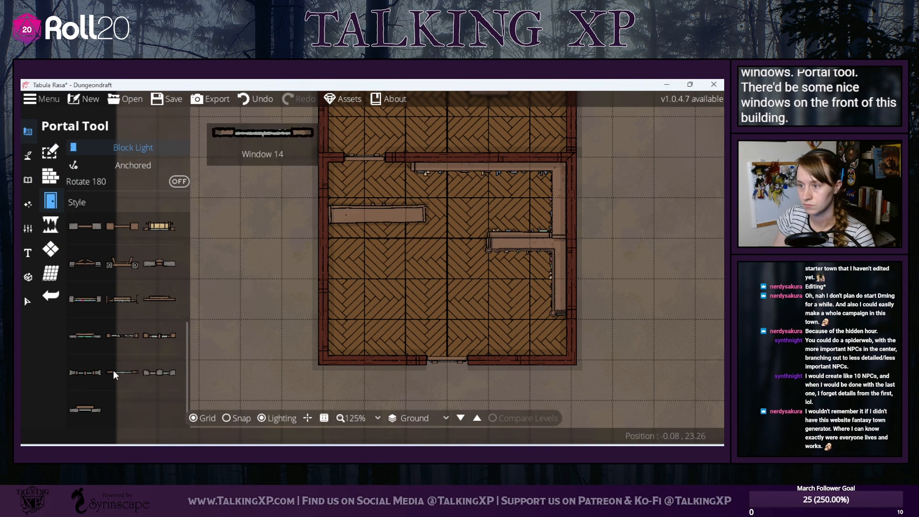
pyautogui.click(114, 371)
pyautogui.click(140, 147)
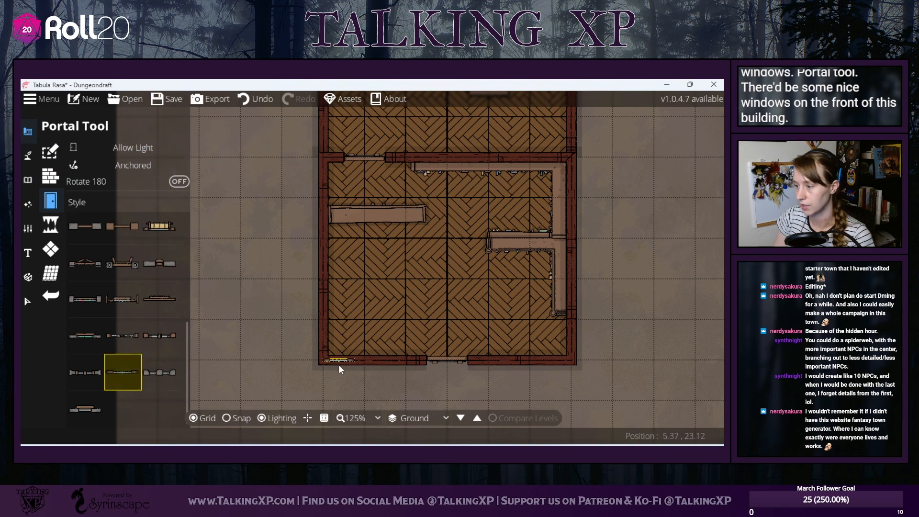
pyautogui.click(248, 416)
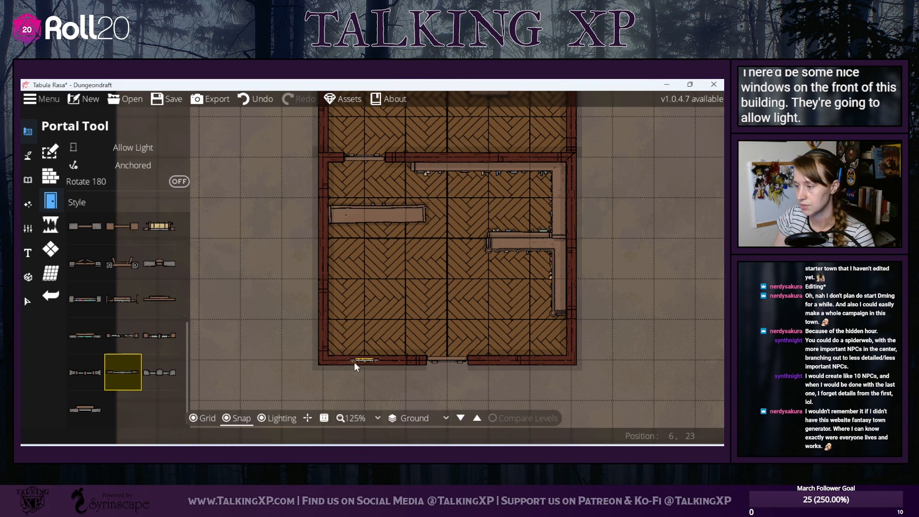
# - Try spacing windows along the shop's front wall on both sides of the door, and undo all but the first corner window
pyautogui.click(342, 362)
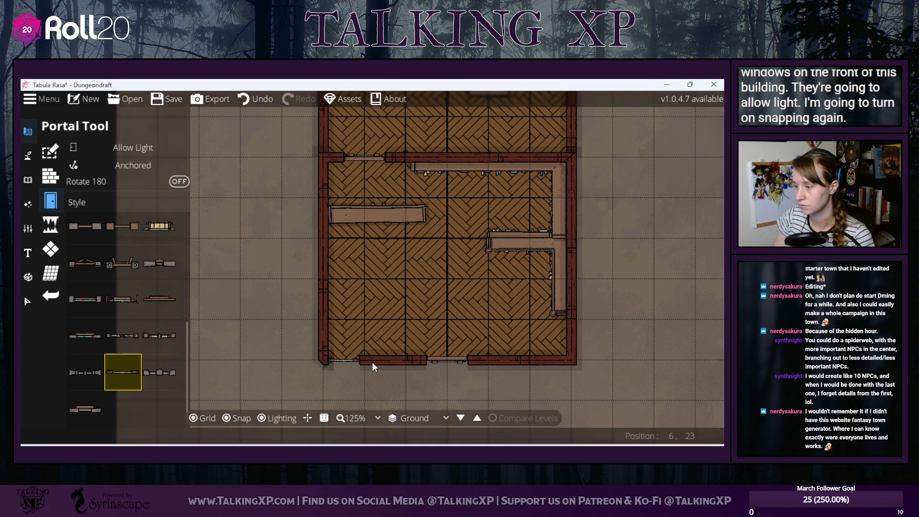
pyautogui.click(495, 369)
pyautogui.click(529, 366)
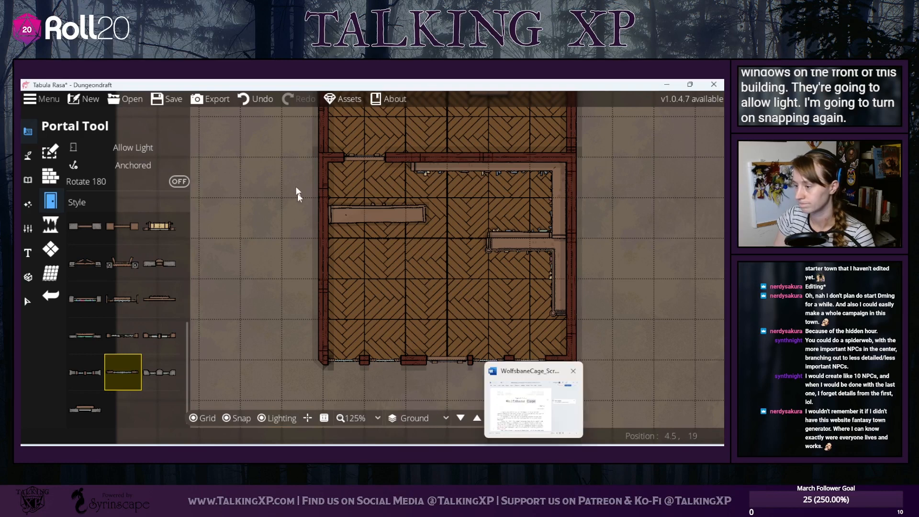
pyautogui.click(245, 103)
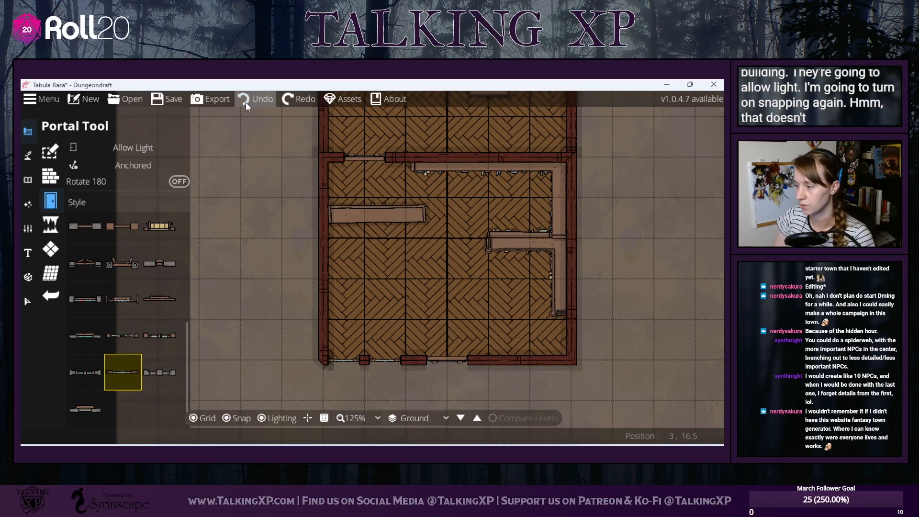
pyautogui.click(246, 102)
# - Try adding front-wall windows close to the door while keeping the corner window, and undo all the window placements
pyautogui.click(415, 364)
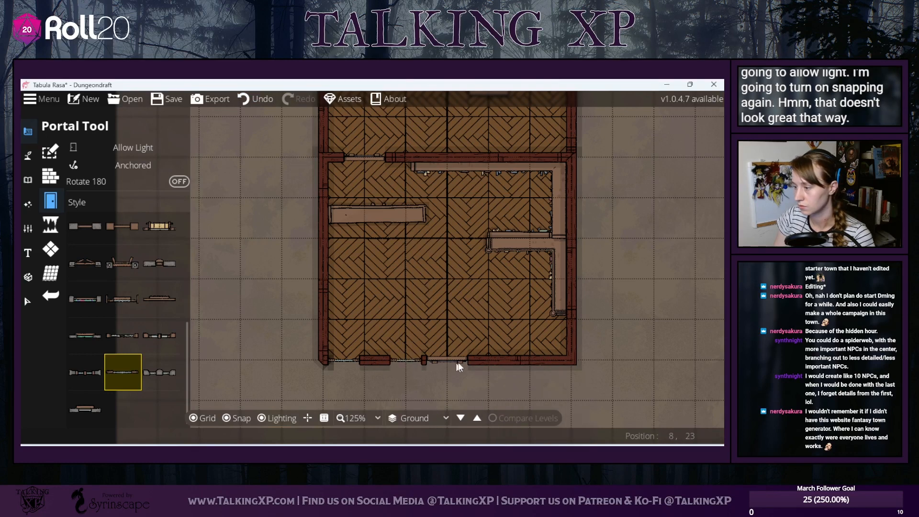
pyautogui.click(486, 362)
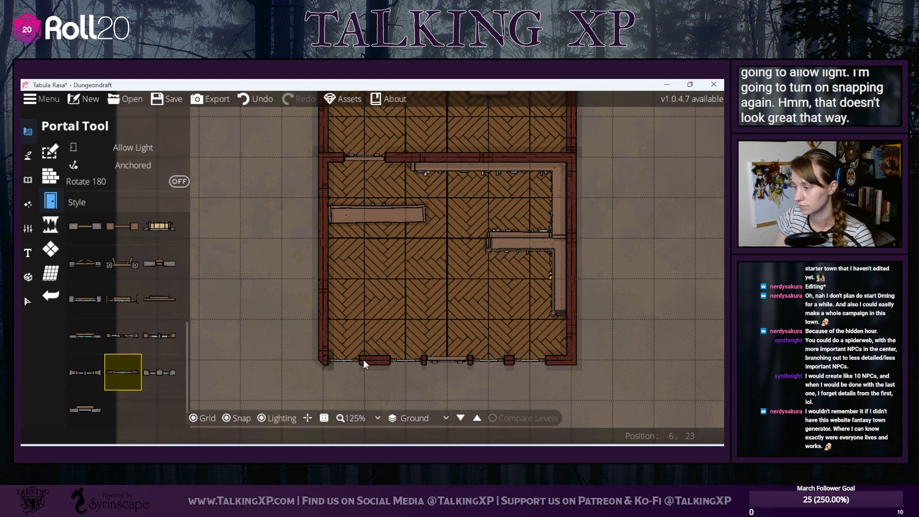
pyautogui.click(248, 98)
pyautogui.click(249, 97)
pyautogui.click(248, 97)
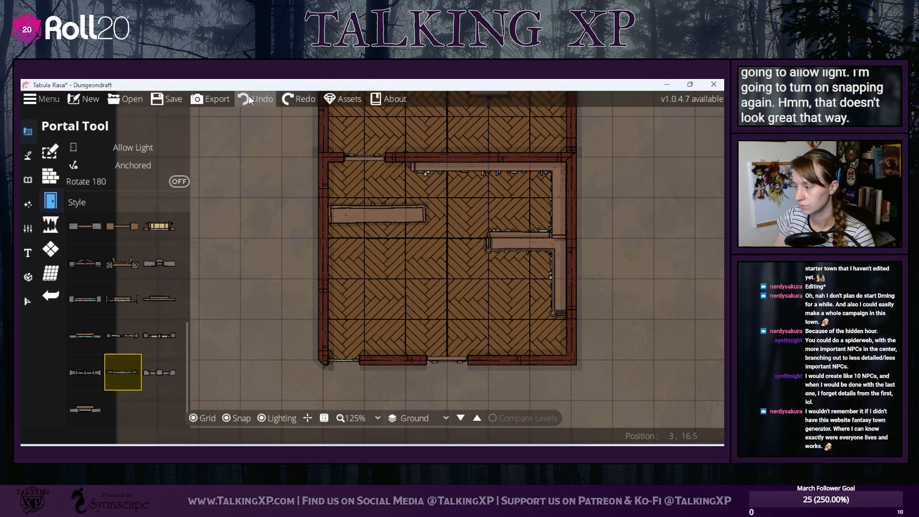
pyautogui.click(249, 97)
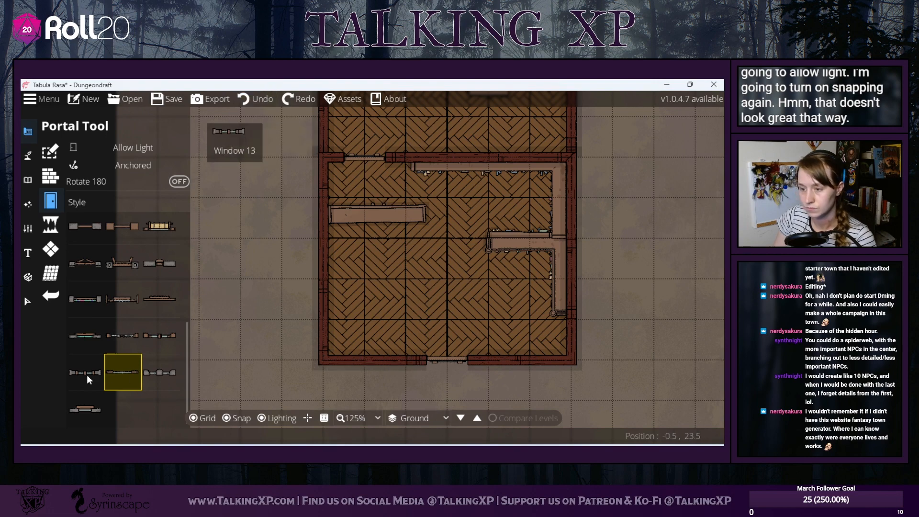
# - Place a Window 14 in the front wall directly on each side of the entrance door, and turn off snapping
pyautogui.click(147, 365)
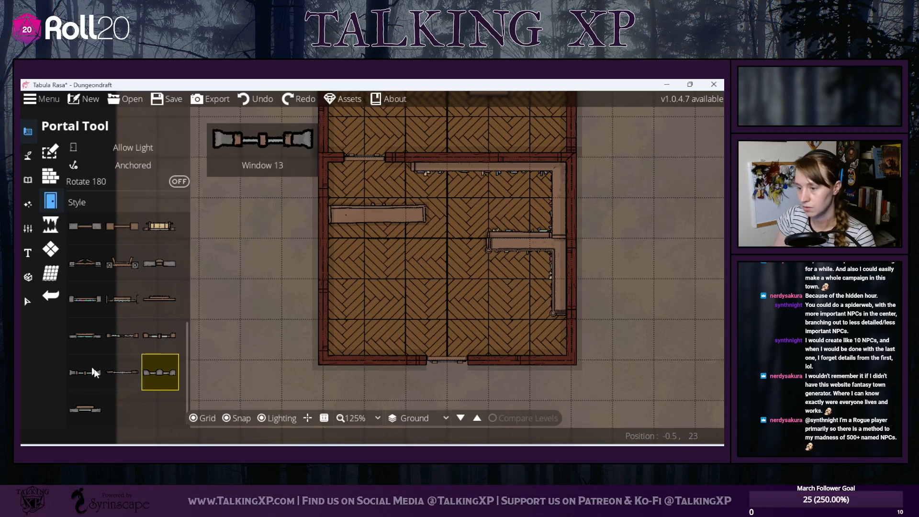
pyautogui.click(116, 372)
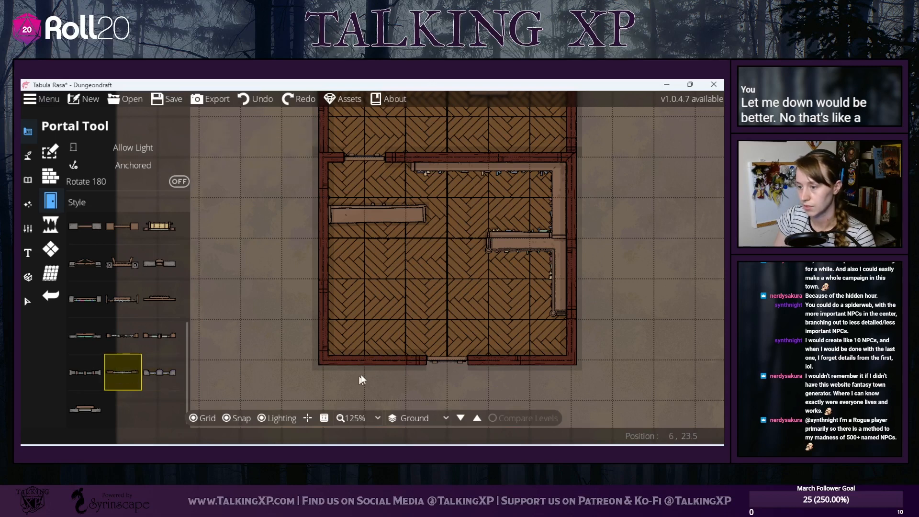
pyautogui.click(409, 364)
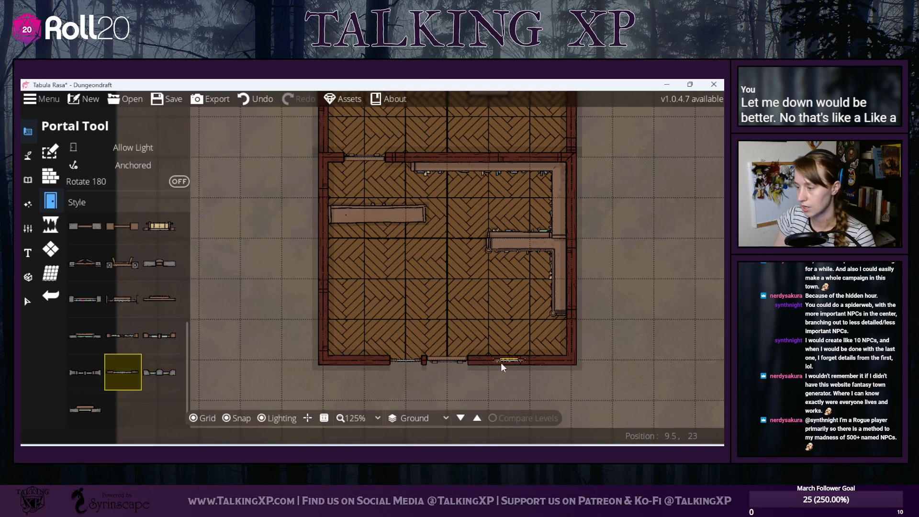
pyautogui.click(481, 362)
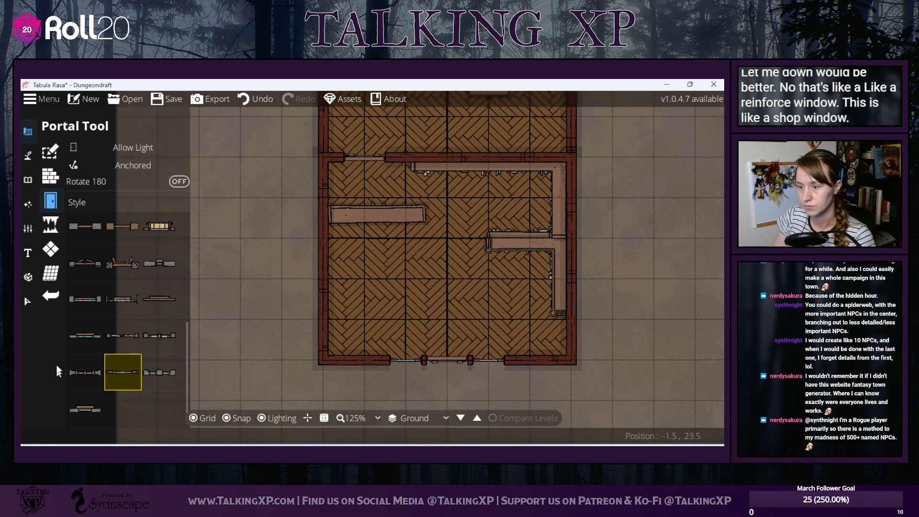
pyautogui.click(235, 418)
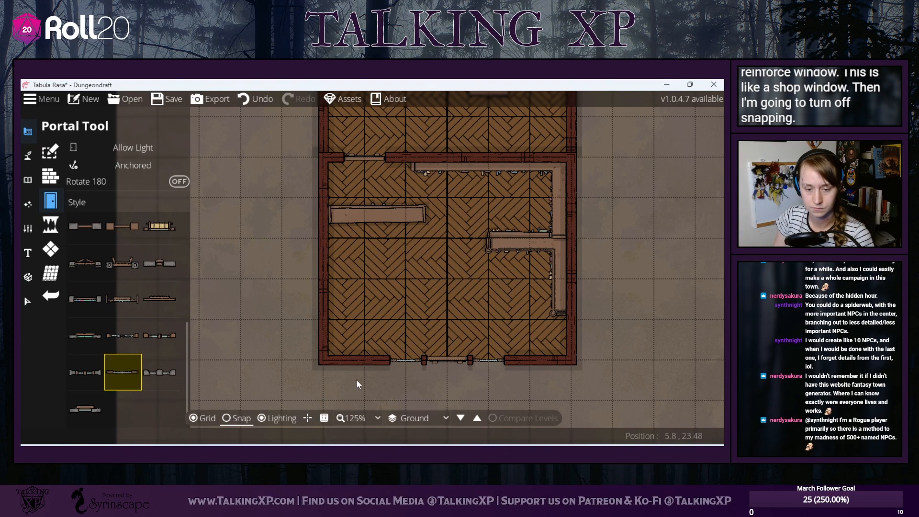
# - Try placing another window on the shop's south wall, east of the existing windows, and delete it
pyautogui.click(521, 362)
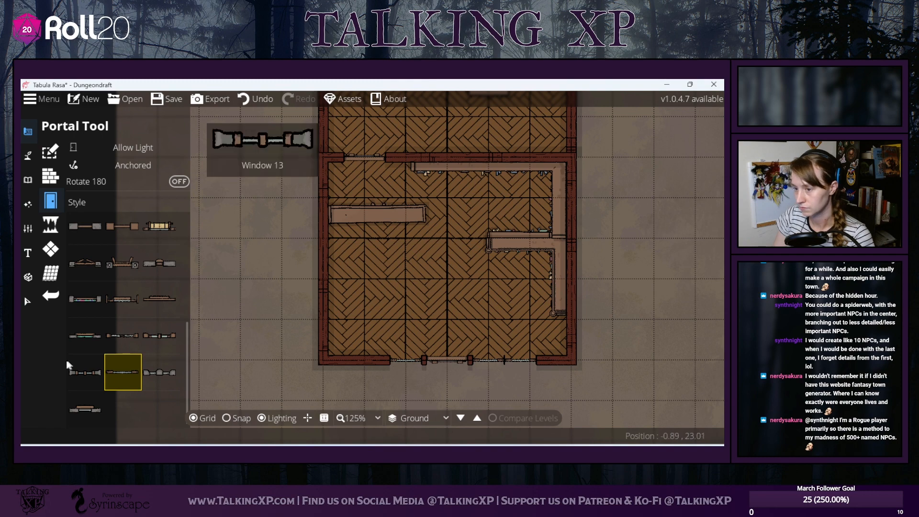
pyautogui.click(28, 301)
pyautogui.click(520, 361)
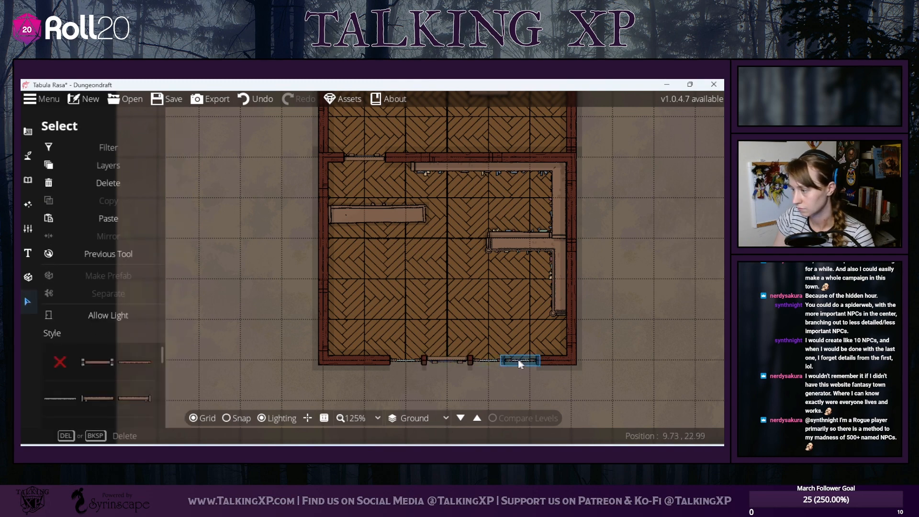
pyautogui.press('Delete')
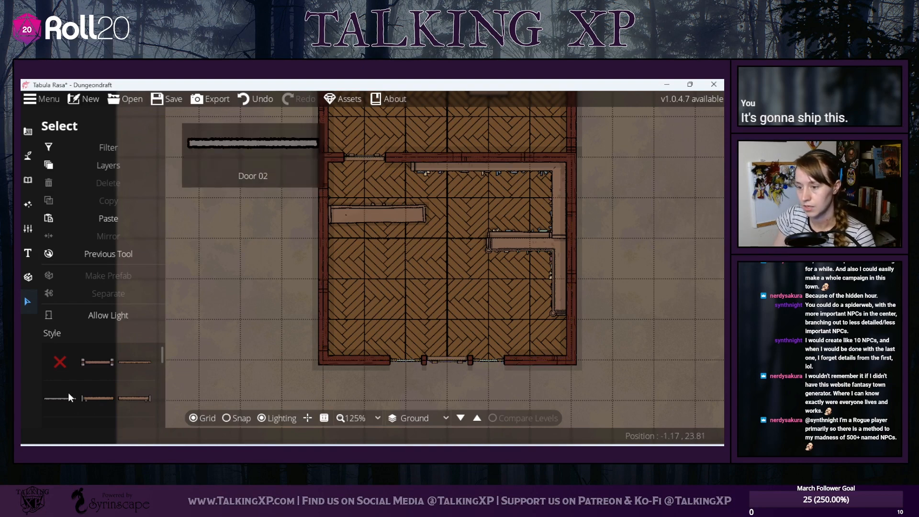
pyautogui.scroll(-2, 69, 392)
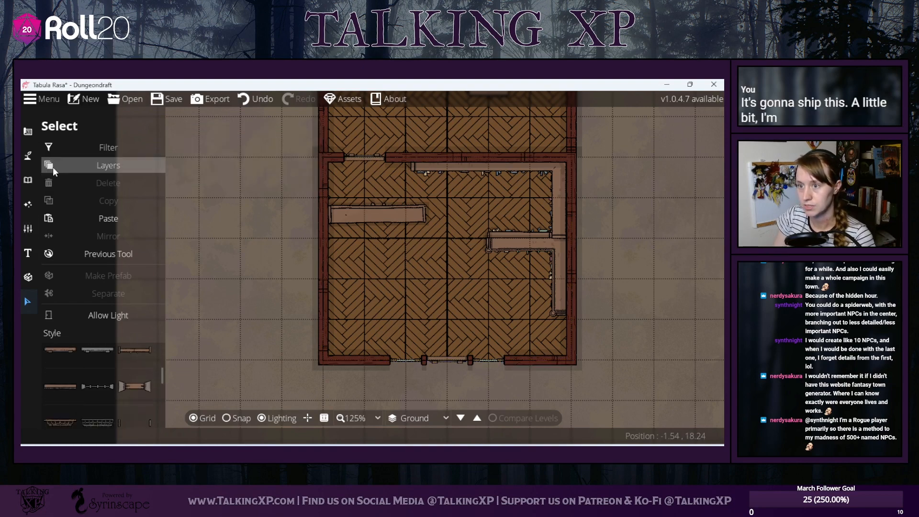
# - Try fitting two more windows between the east window and the southeast corner of the shop, and undo both placements
pyautogui.click(28, 131)
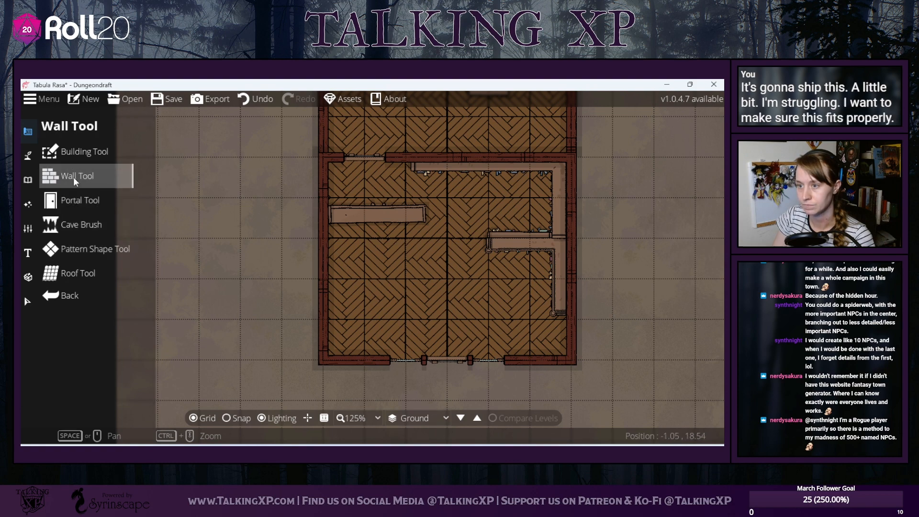
pyautogui.click(72, 197)
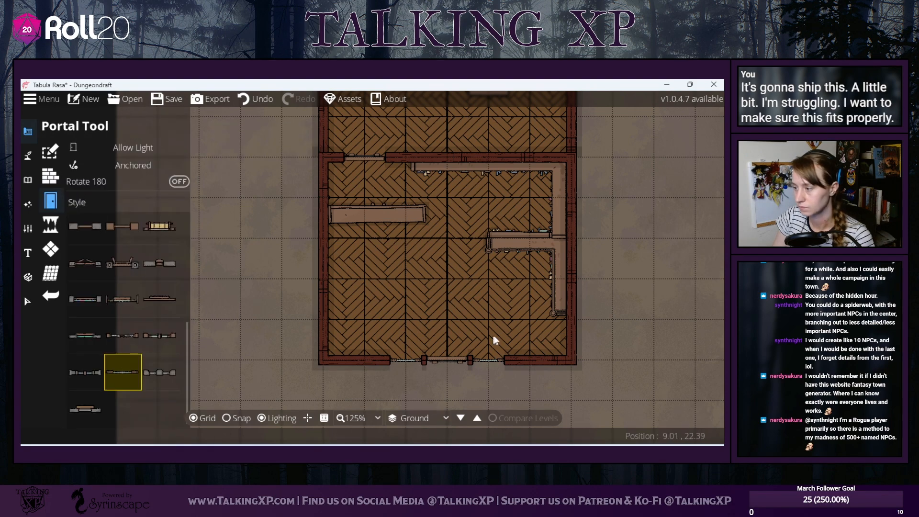
pyautogui.click(521, 358)
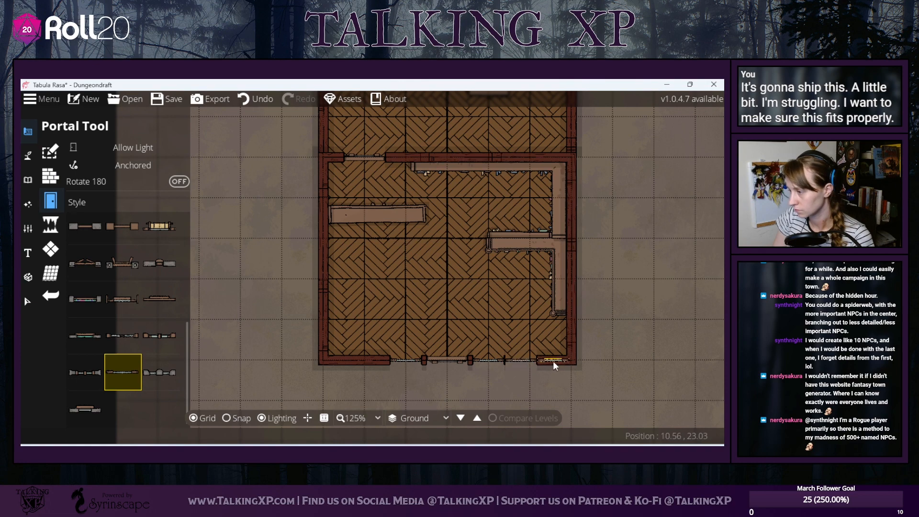
pyautogui.click(553, 361)
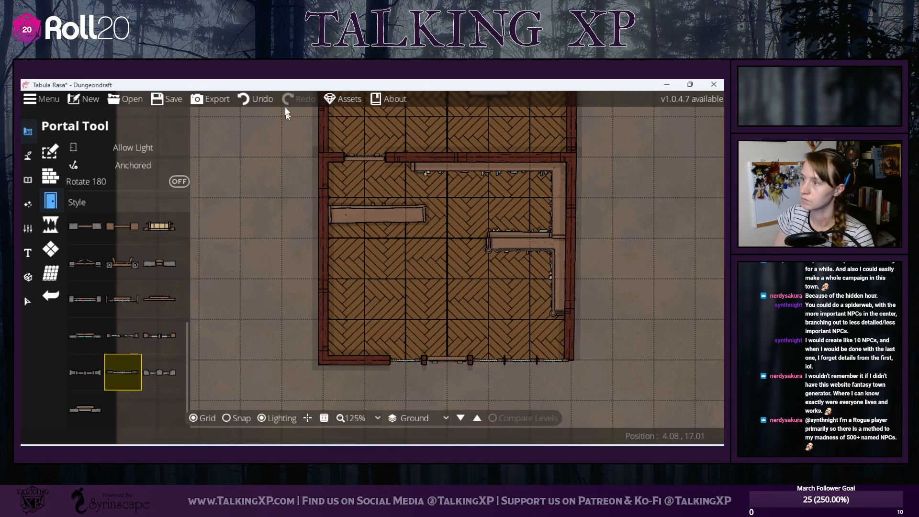
pyautogui.click(263, 99)
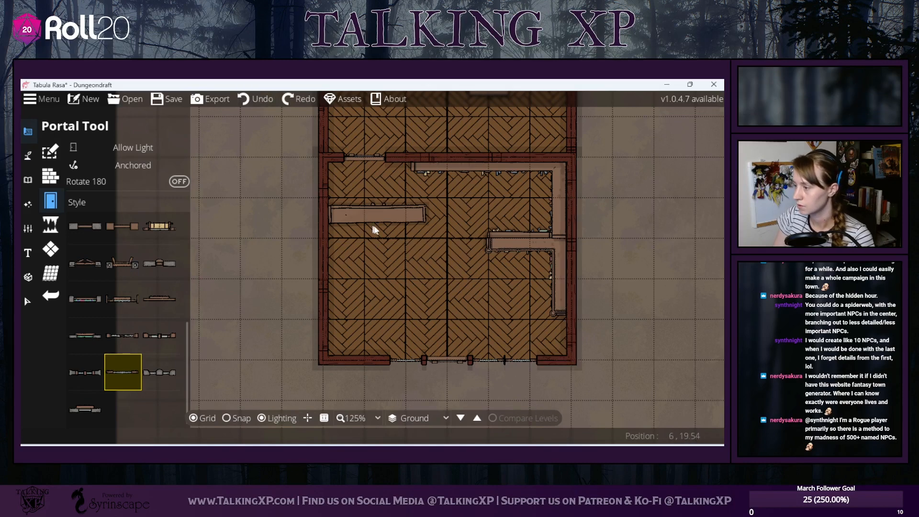
pyautogui.click(263, 100)
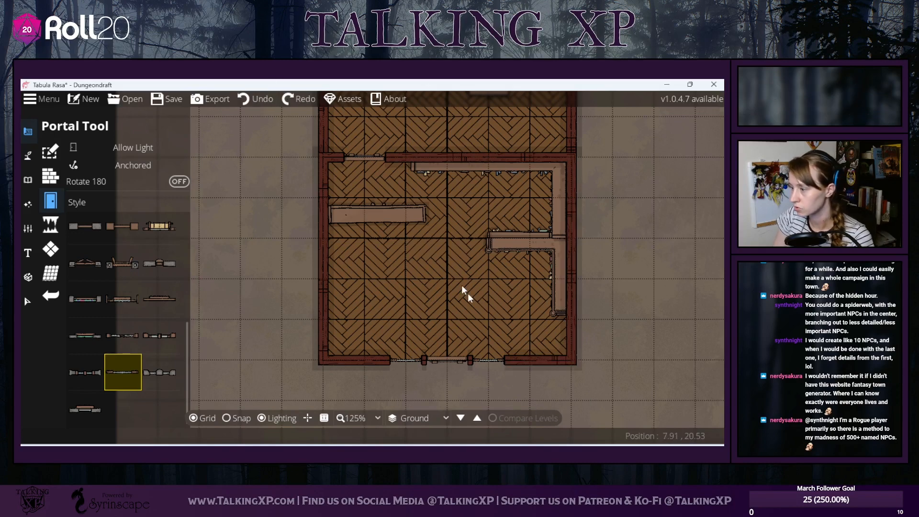
# - Extend the shop's south wall windows out to both corners by placing two more windows on each side
pyautogui.click(521, 360)
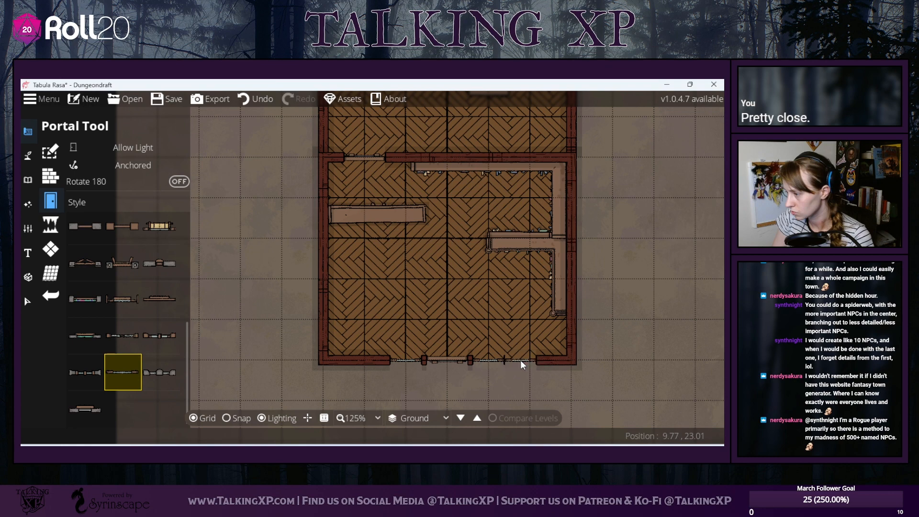
pyautogui.click(553, 362)
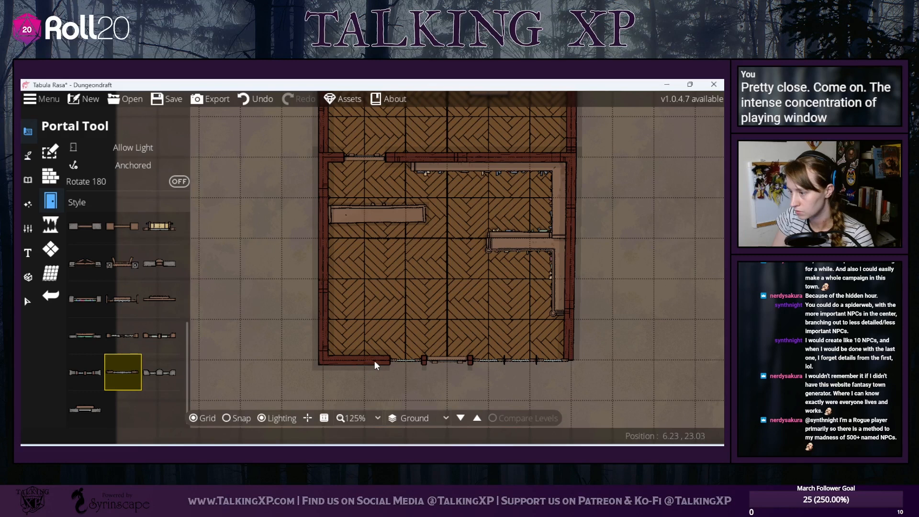
pyautogui.click(341, 361)
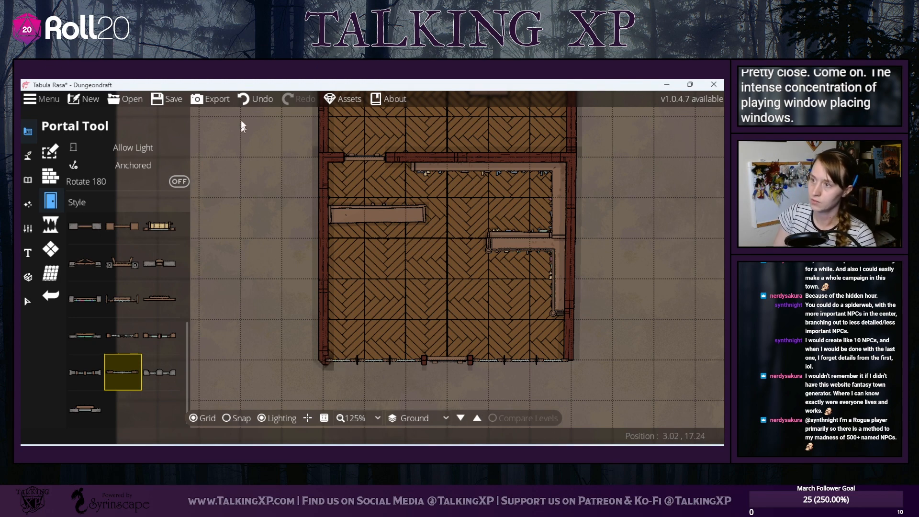
pyautogui.click(246, 100)
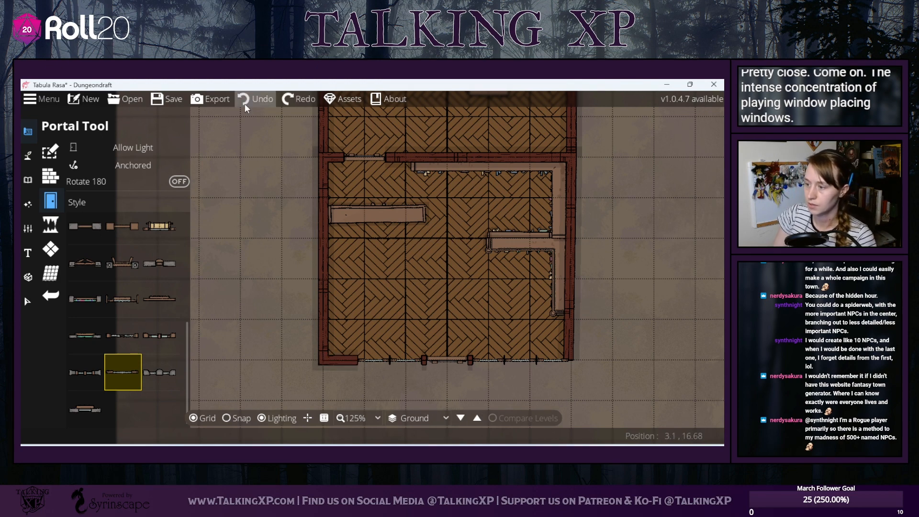
pyautogui.click(341, 361)
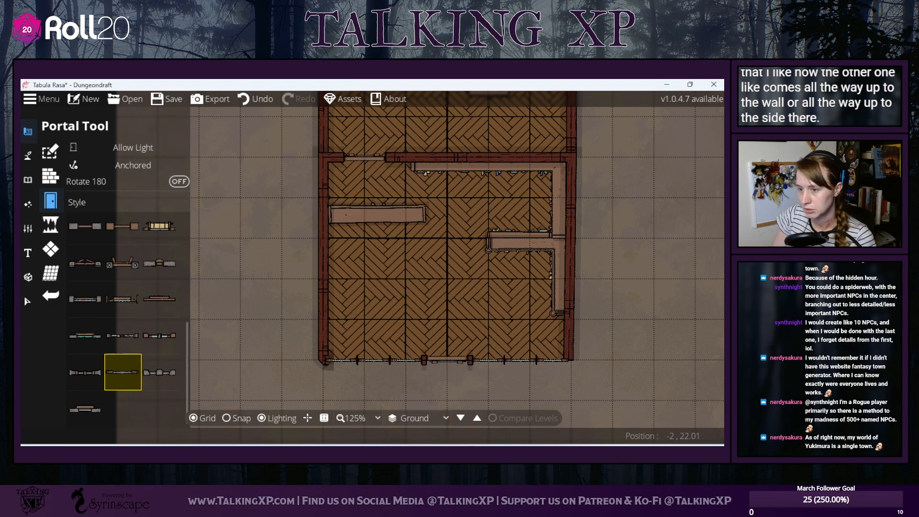
# - Try to move the westernmost window closer to the southwest corner with snapping off, and delete it
pyautogui.click(27, 307)
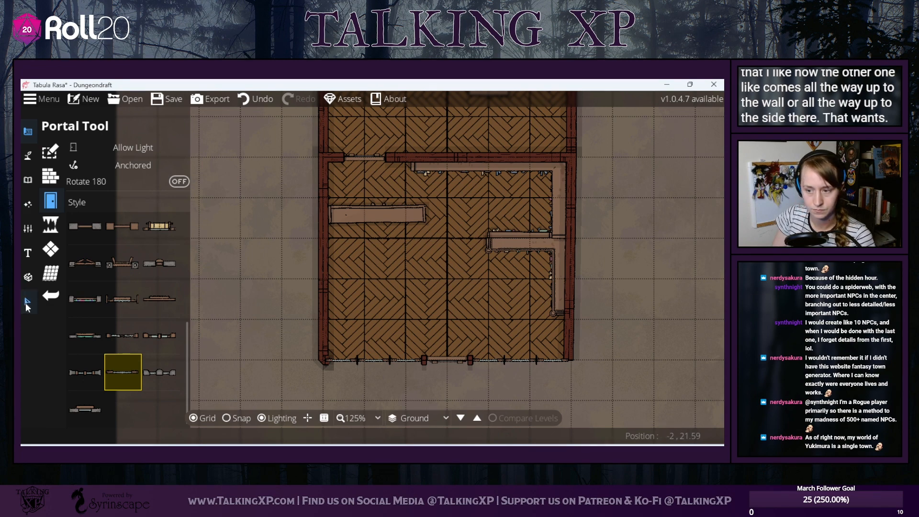
pyautogui.click(340, 360)
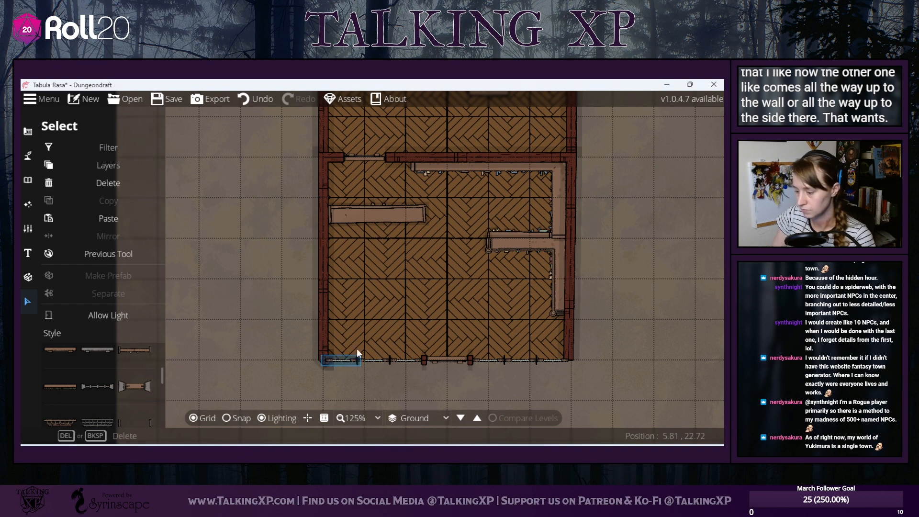
pyautogui.click(229, 419)
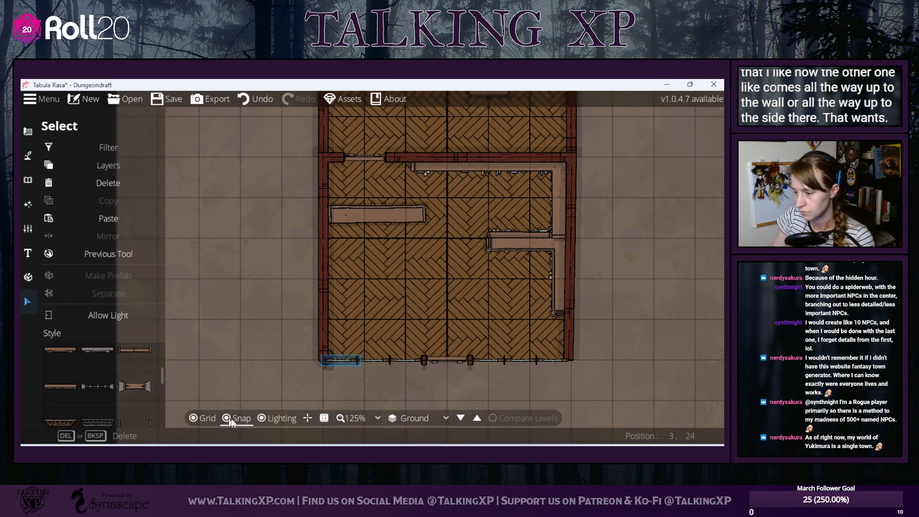
pyautogui.click(237, 420)
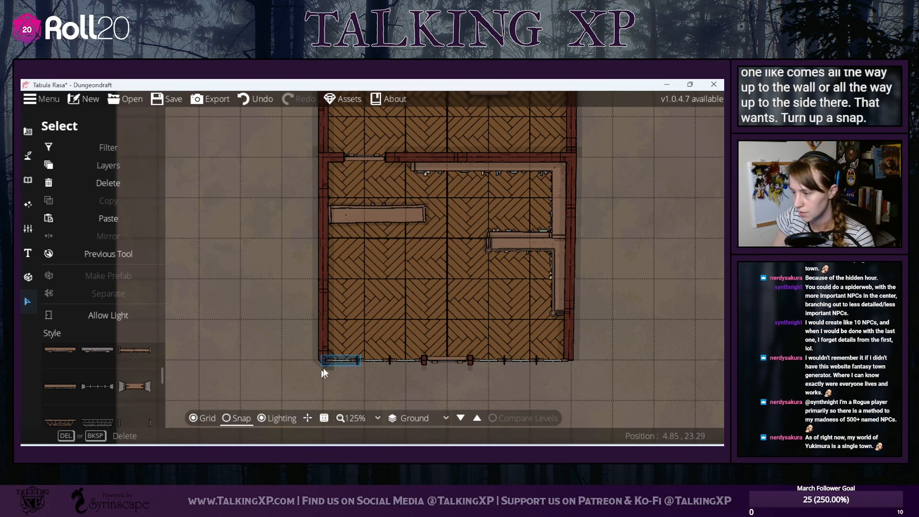
pyautogui.moveTo(339, 360); pyautogui.dragTo(313, 363)
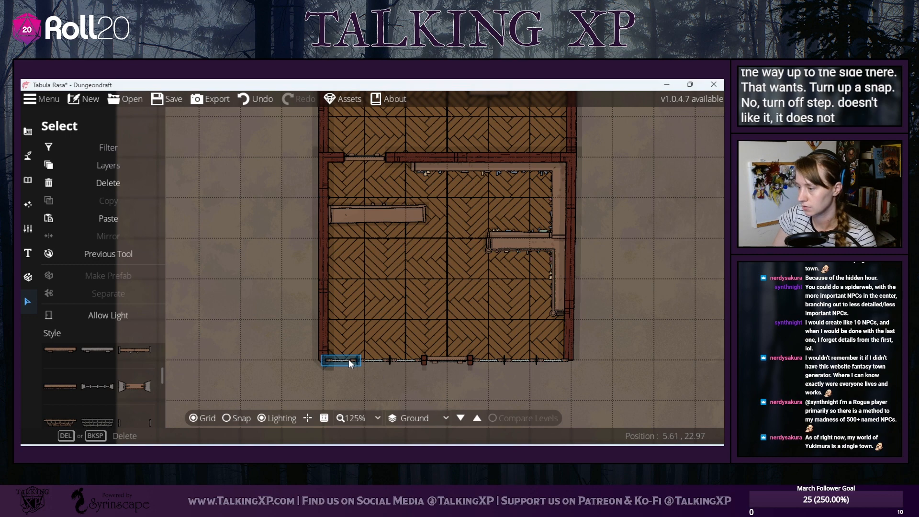
pyautogui.press('Delete')
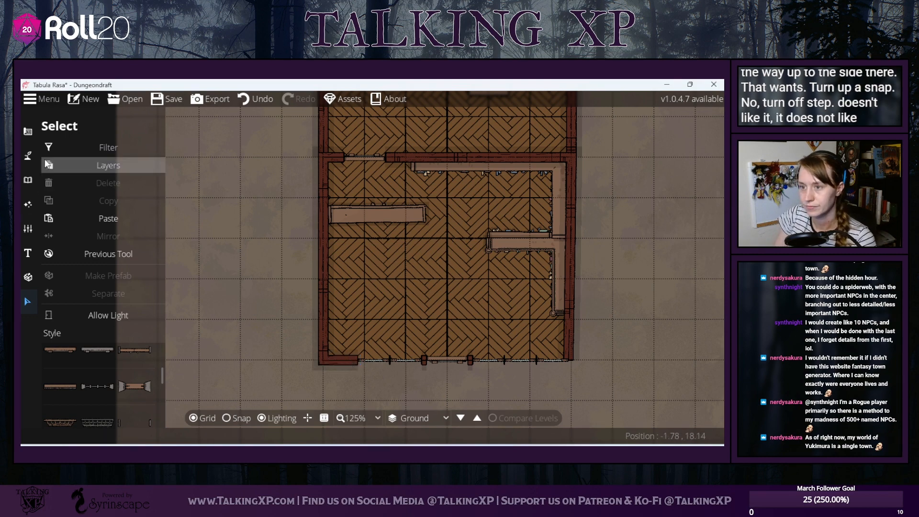
# - Try placing the window at the southwest corner again at slightly different positions, undoing each placement
pyautogui.moveTo(27, 131)
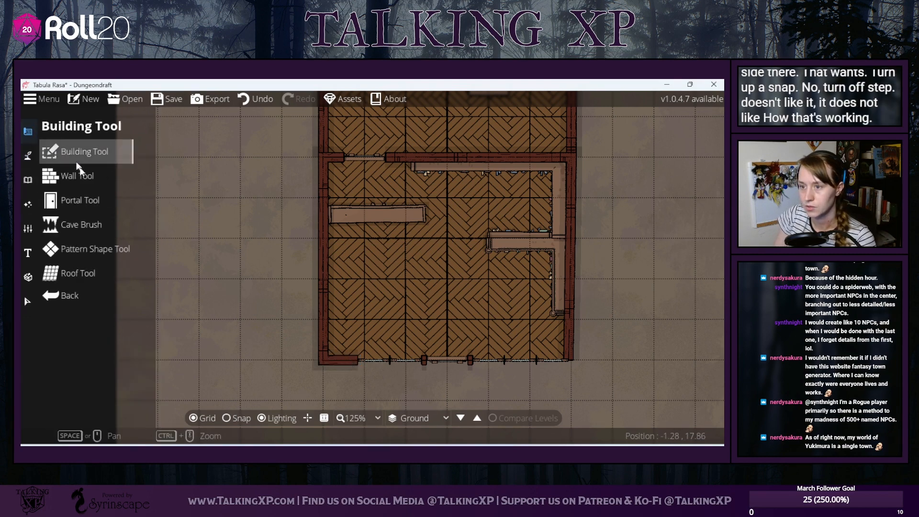
pyautogui.click(77, 176)
pyautogui.click(80, 200)
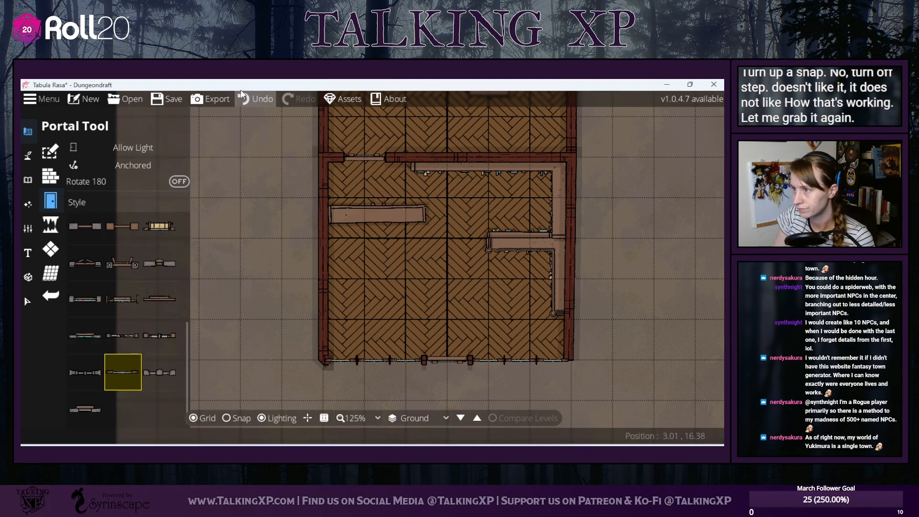
pyautogui.click(256, 99)
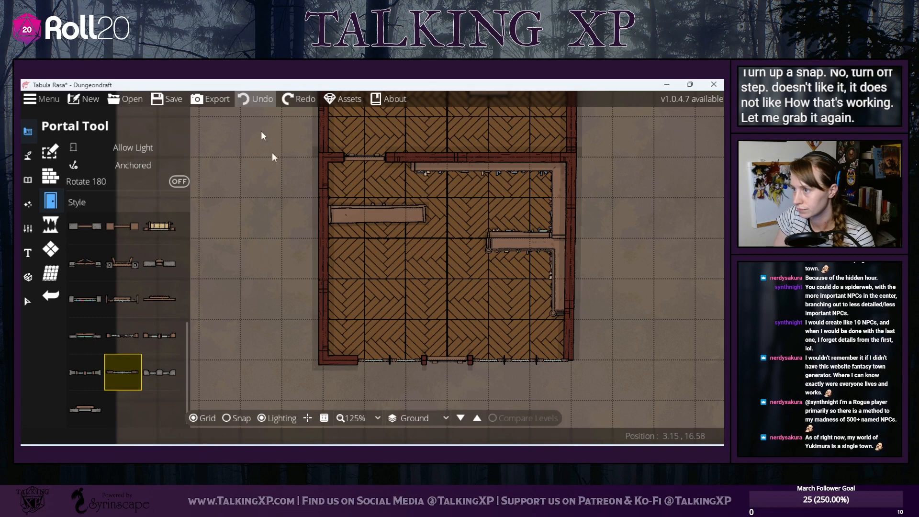
pyautogui.click(341, 361)
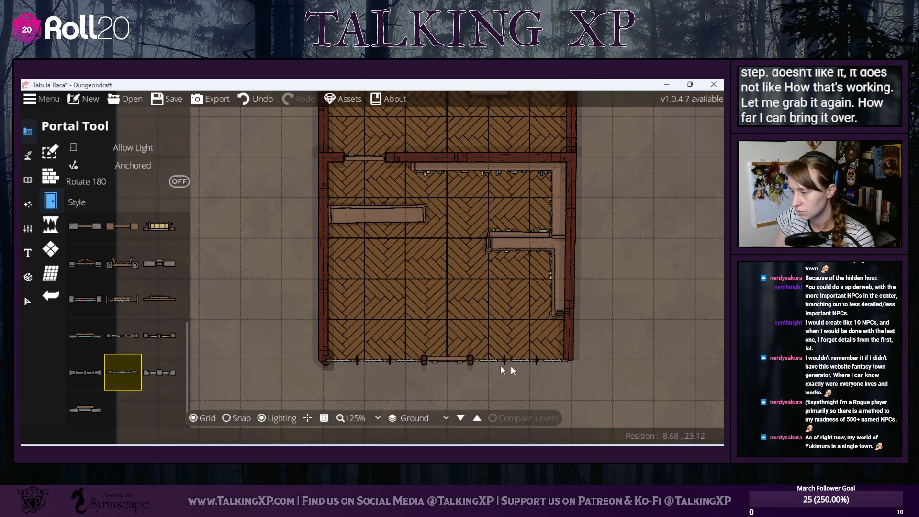
pyautogui.click(251, 101)
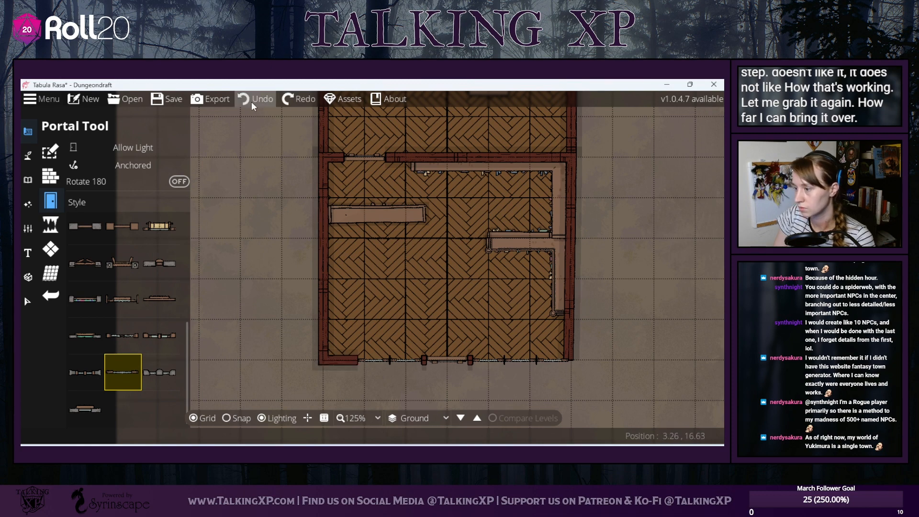
pyautogui.click(339, 362)
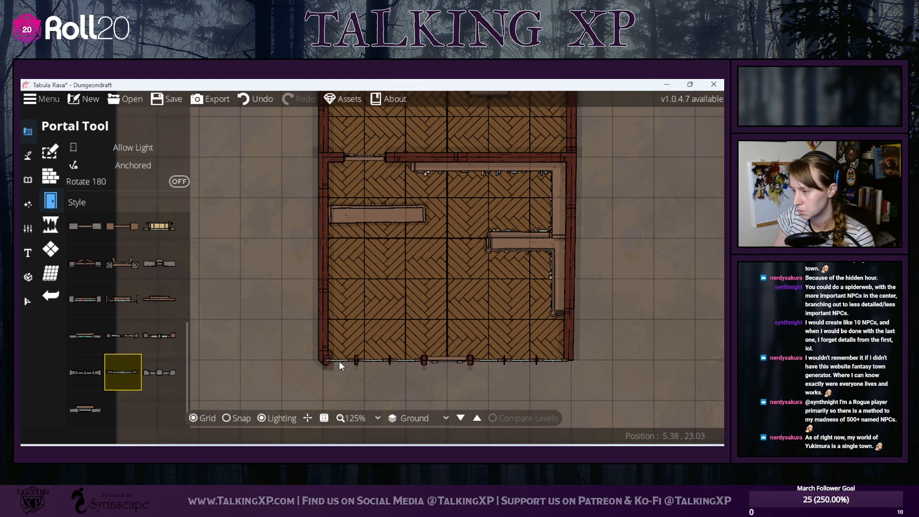
pyautogui.click(243, 98)
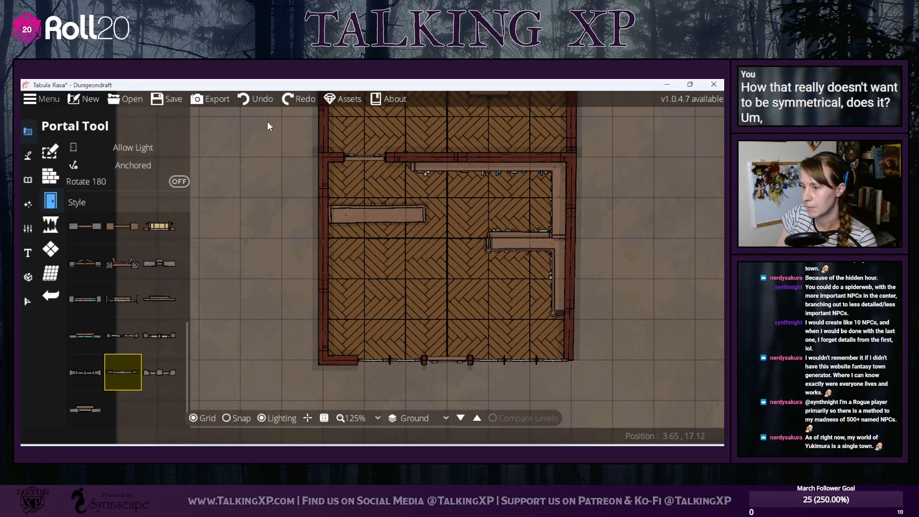
# - Look through the available wall styles of the Wall Tool
pyautogui.click(49, 177)
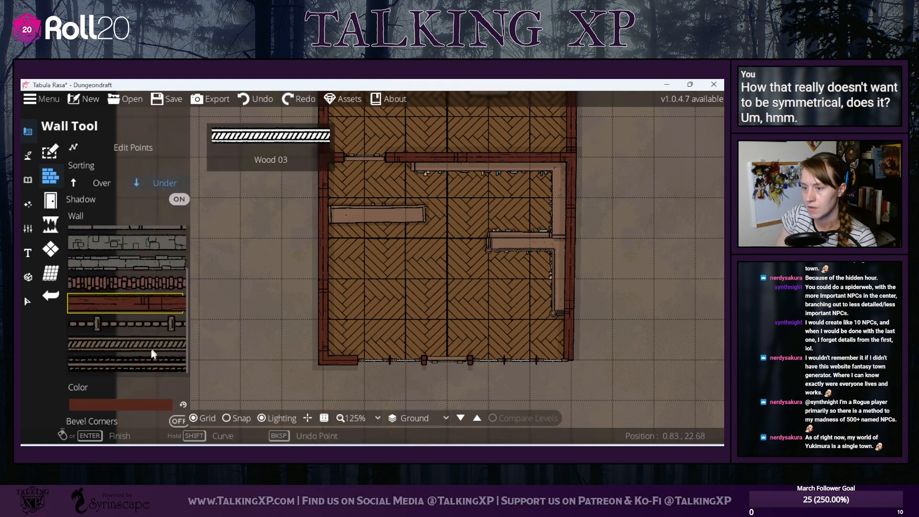
pyautogui.scroll(2, 149, 360)
pyautogui.scroll(-2, 149, 361)
pyautogui.scroll(2, 149, 360)
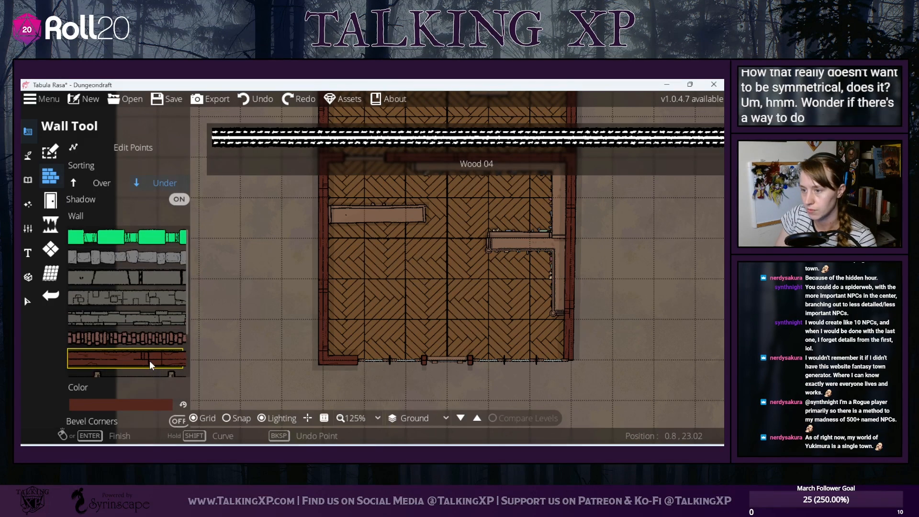
pyautogui.scroll(-2, 149, 360)
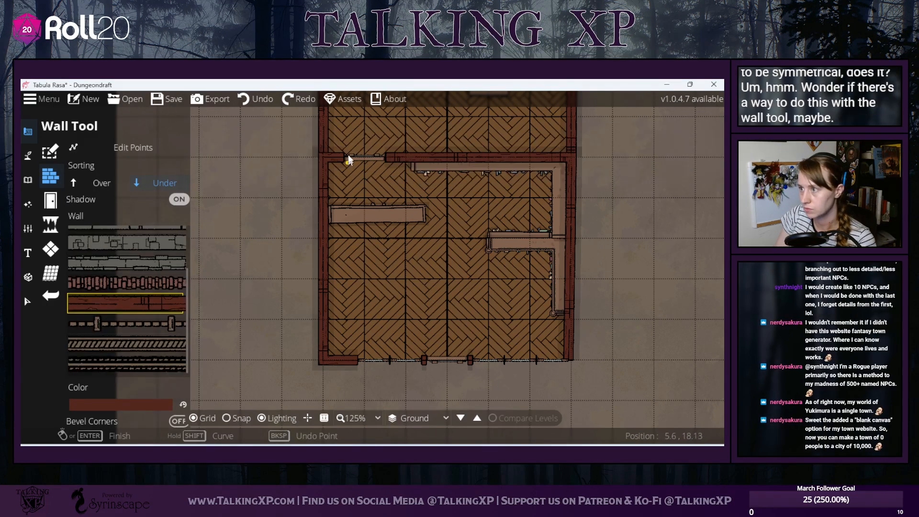
# - Delete the two added windows between the southwest corner and the original west window on the south wall
pyautogui.click(244, 99)
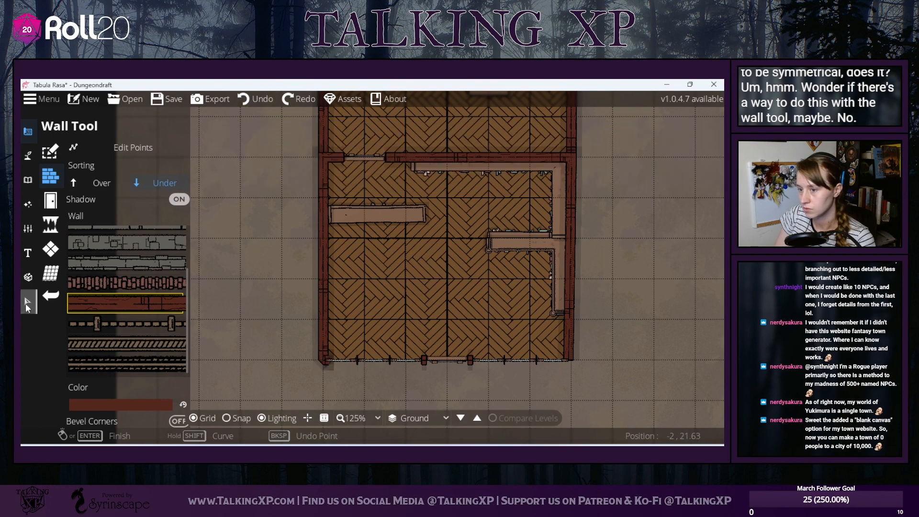
pyautogui.click(28, 304)
pyautogui.hotkey('ctrl', 'y')
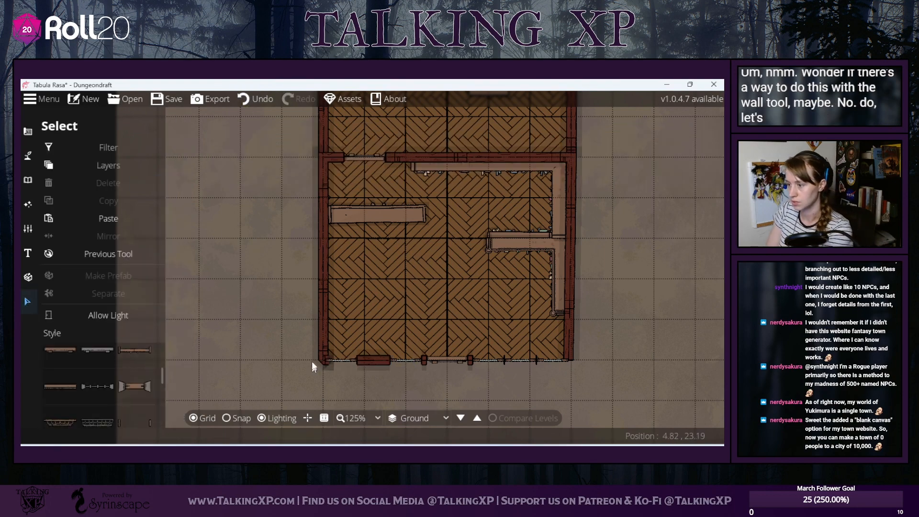
pyautogui.click(417, 362)
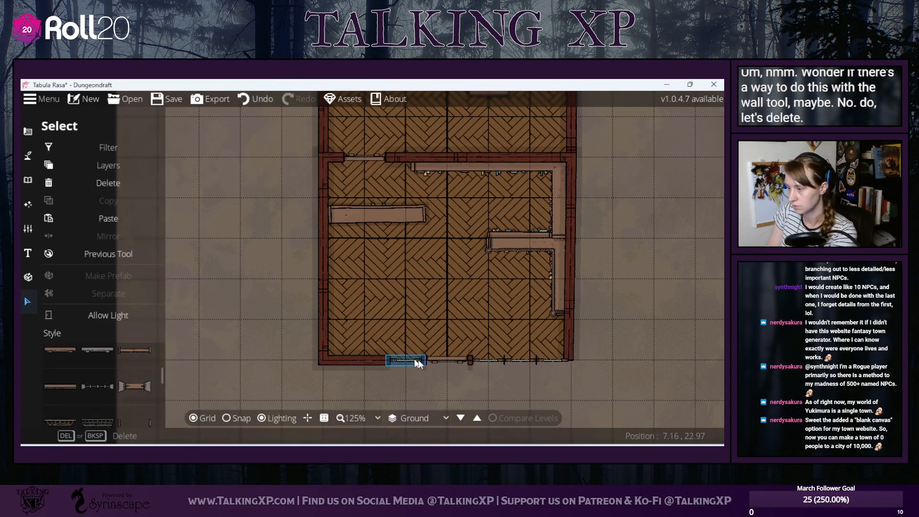
pyautogui.press('Delete')
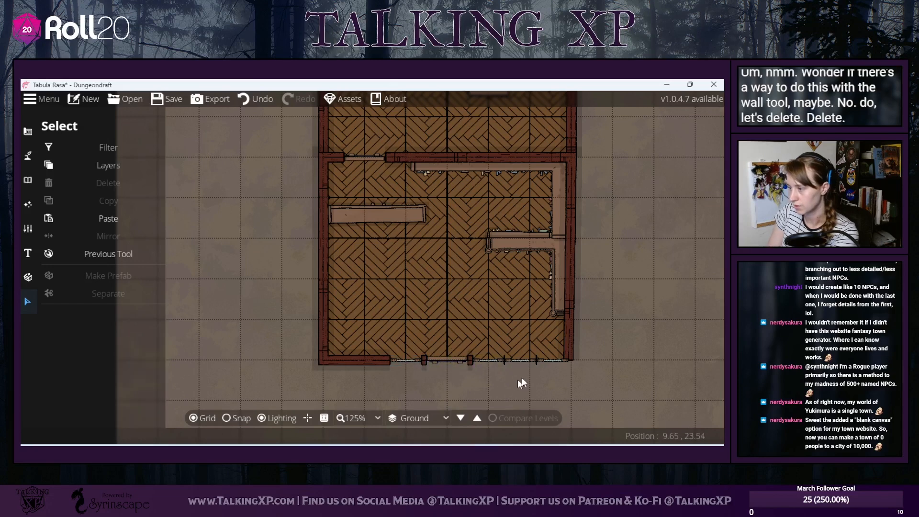
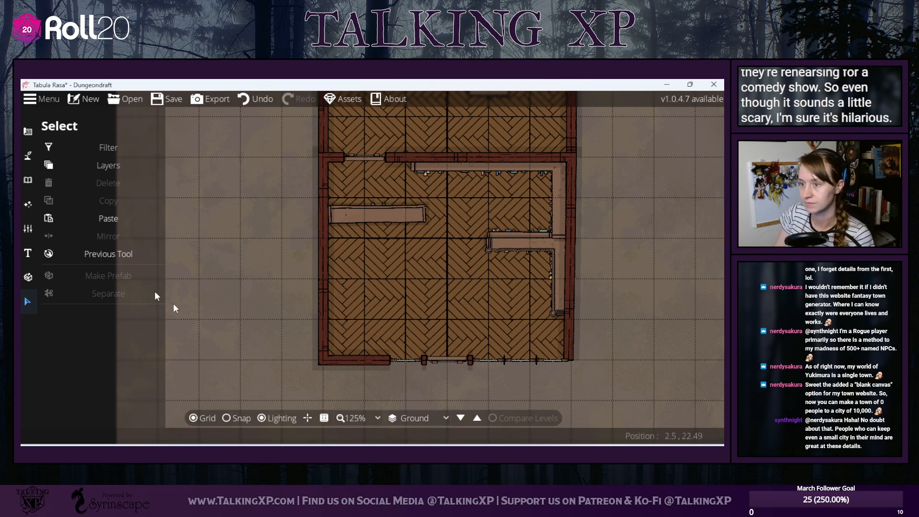
# - Fill the stretch of south wall between the southwest corner and the existing west window with Window 14 portals
pyautogui.click(28, 136)
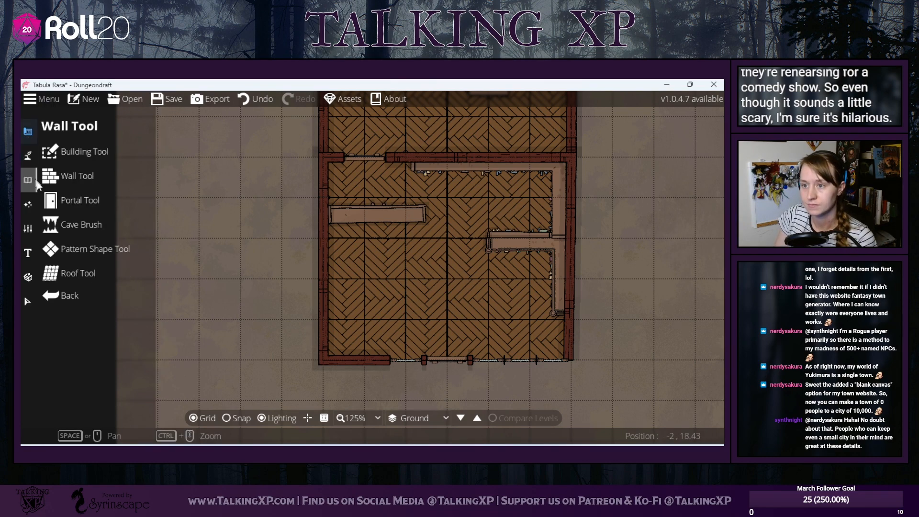
pyautogui.click(76, 199)
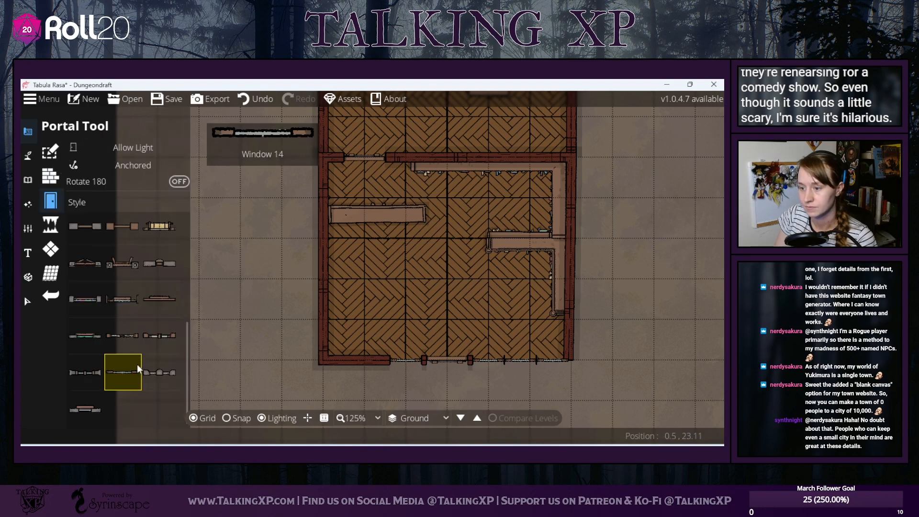
pyautogui.click(374, 365)
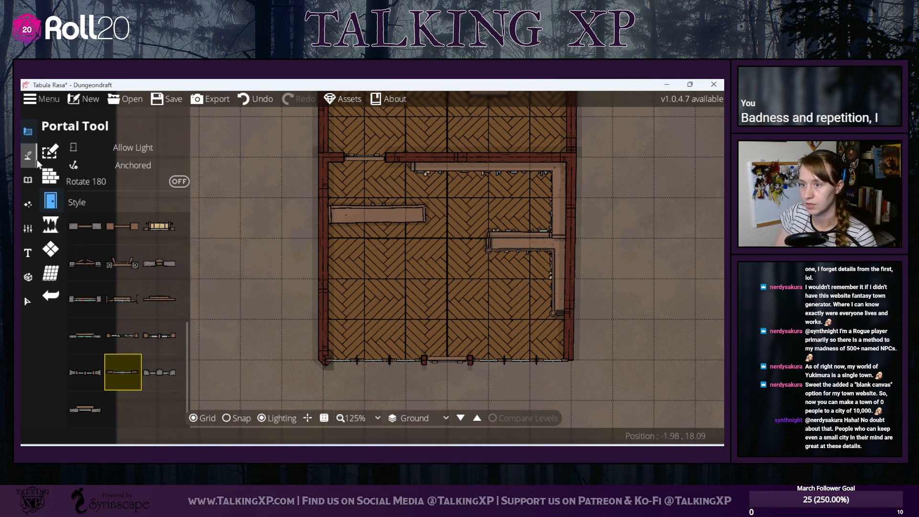
# - Try to adjust the southwest corner point of the building's wall with the Wall Tool, and undo the change
pyautogui.click(50, 176)
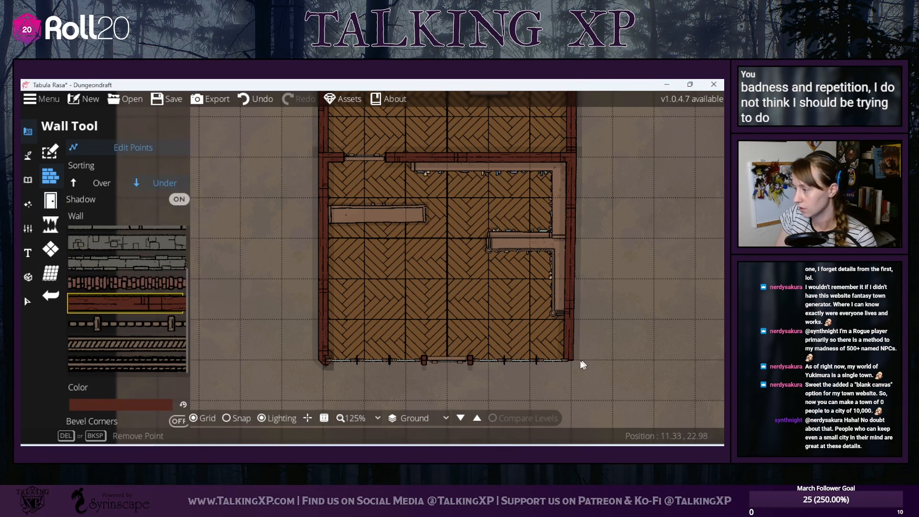
pyautogui.click(326, 359)
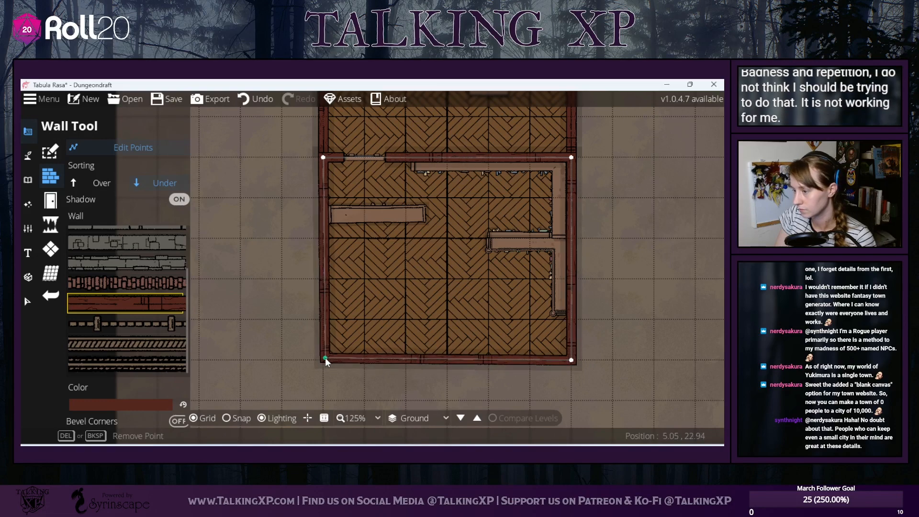
pyautogui.click(256, 99)
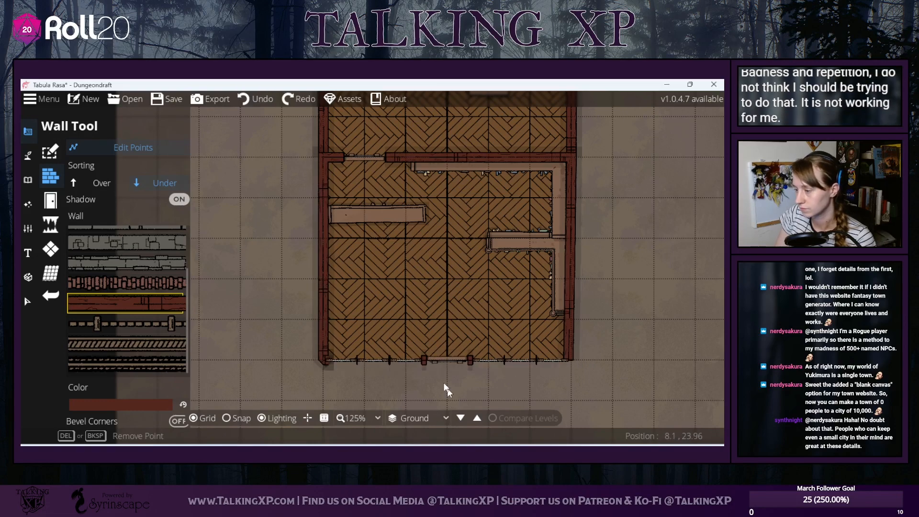
pyautogui.click(50, 201)
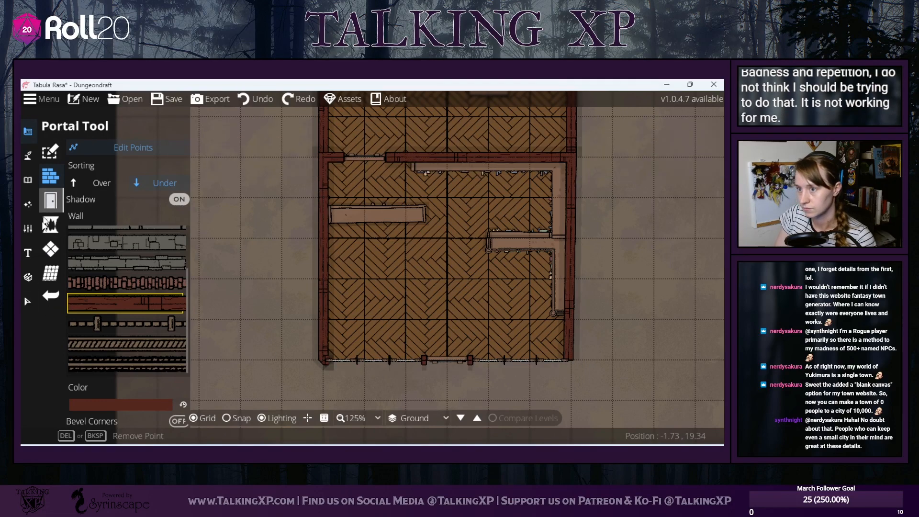
# - Delete all the windows along the south wall of the shop
pyautogui.click(27, 302)
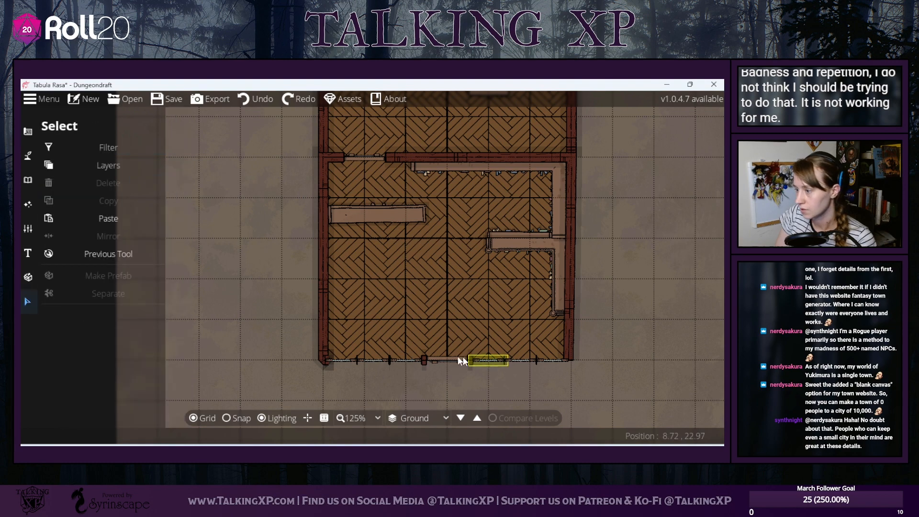
pyautogui.moveTo(459, 359)
pyautogui.mouseDown()
pyautogui.moveTo(335, 362)
pyautogui.moveTo(456, 362)
pyautogui.mouseUp()
pyautogui.click(479, 360)
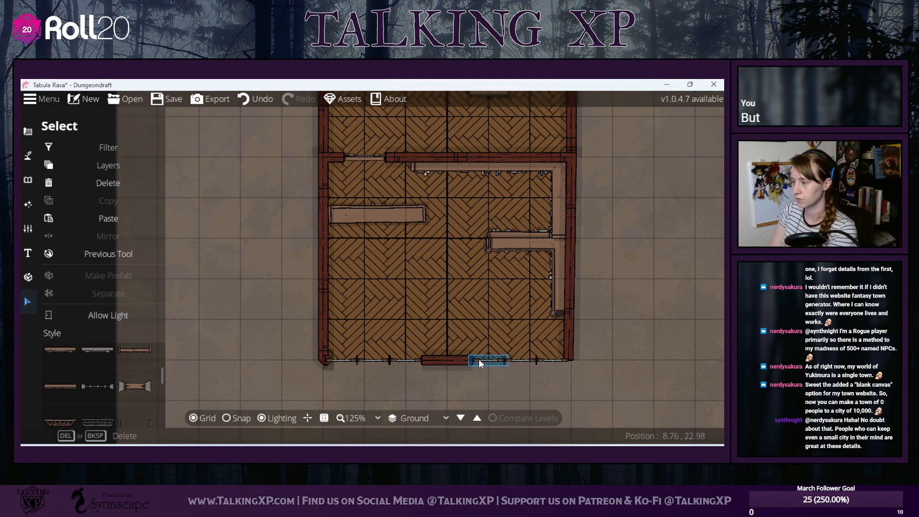
pyautogui.press('Delete')
pyautogui.click(521, 364)
pyautogui.press('Delete')
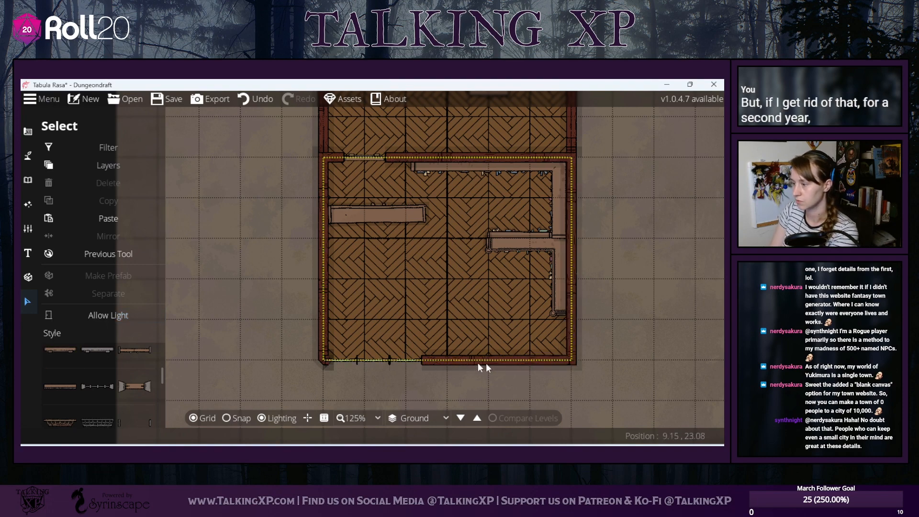
pyautogui.click(391, 361)
pyautogui.press('Delete')
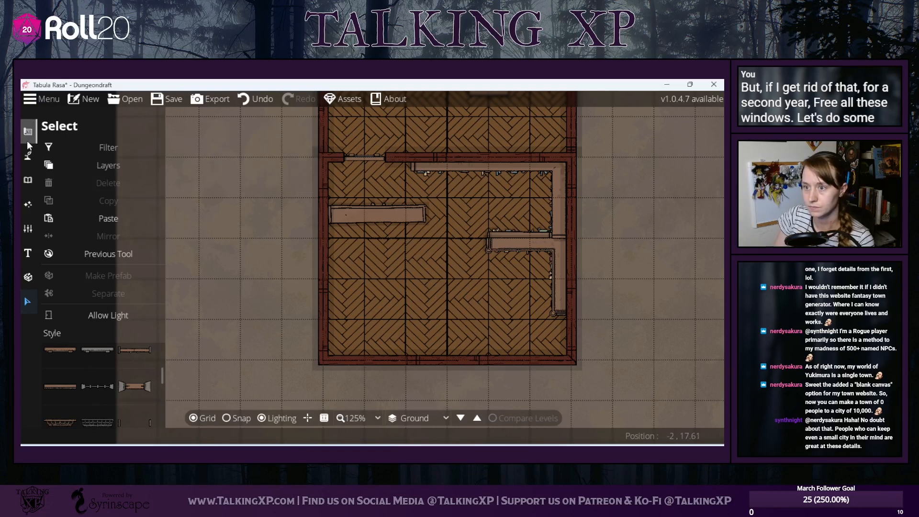
# - Turn on snapping and place six Window 14 portals along the south wall, one centred in each grid square
pyautogui.moveTo(28, 155)
pyautogui.click(62, 198)
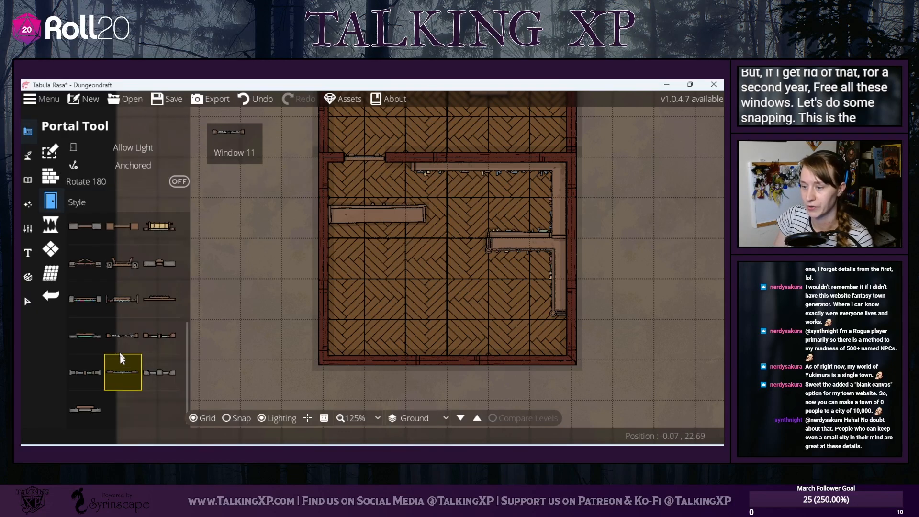
pyautogui.click(241, 418)
pyautogui.click(345, 361)
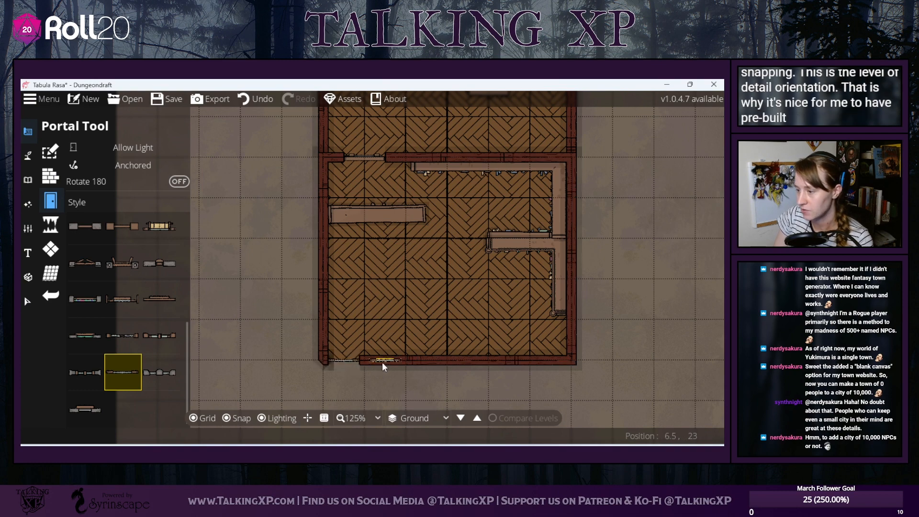
pyautogui.click(384, 362)
pyautogui.click(423, 361)
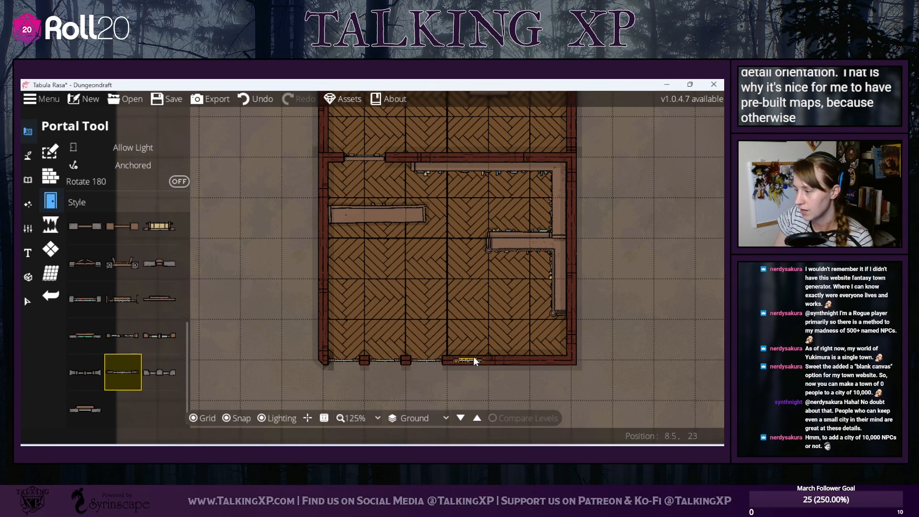
pyautogui.click(469, 361)
pyautogui.click(507, 360)
pyautogui.click(549, 361)
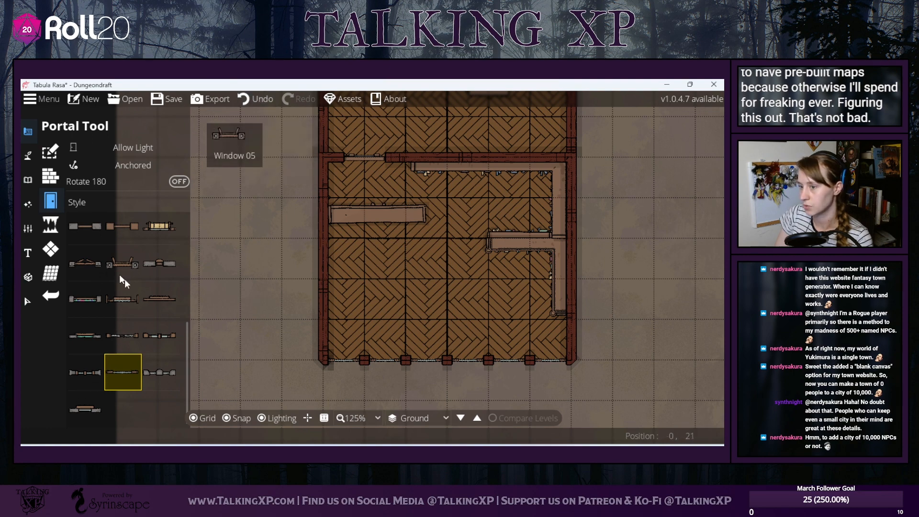
# - Choose the Door 08 portal style and delete the westernmost window on the south wall
pyautogui.scroll(2, 136, 295)
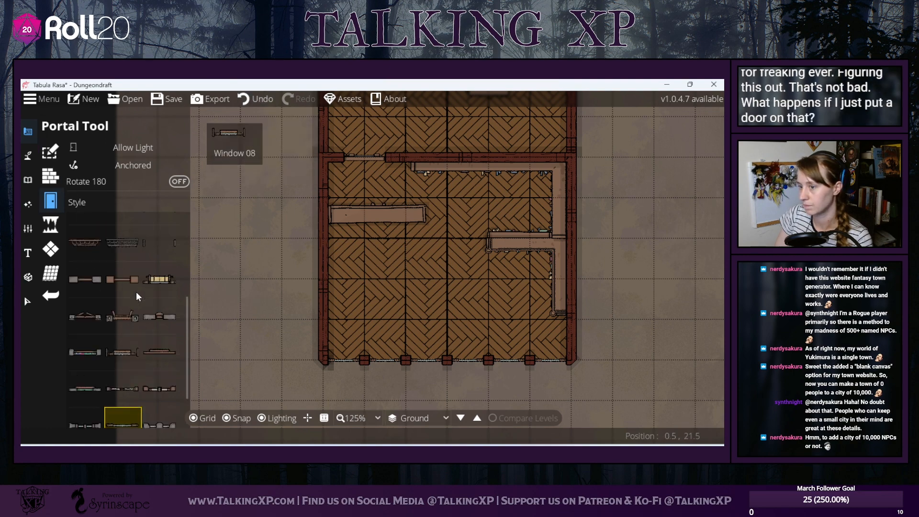
pyautogui.scroll(6, 137, 291)
pyautogui.click(86, 341)
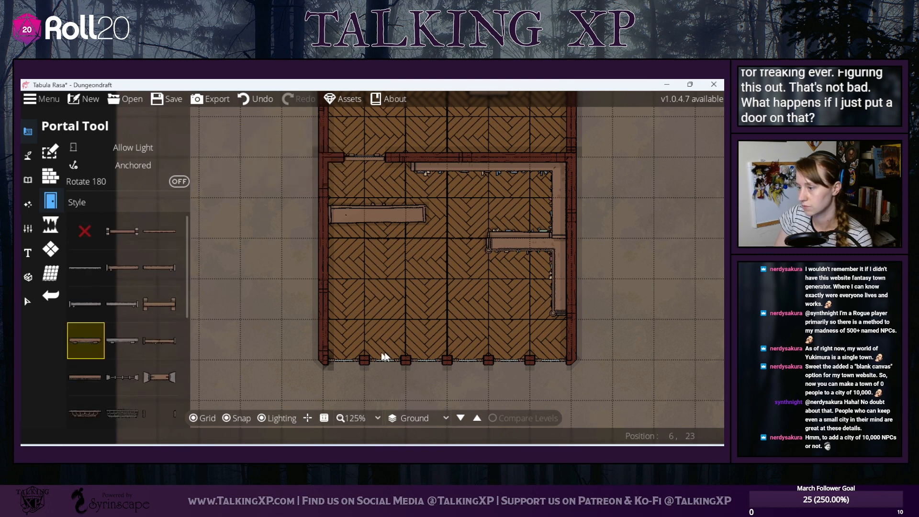
pyautogui.click(28, 302)
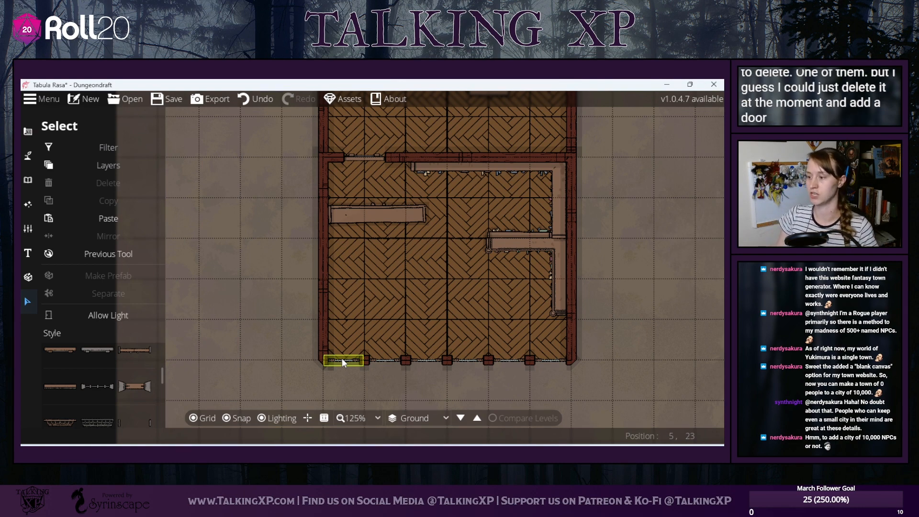
pyautogui.click(331, 363)
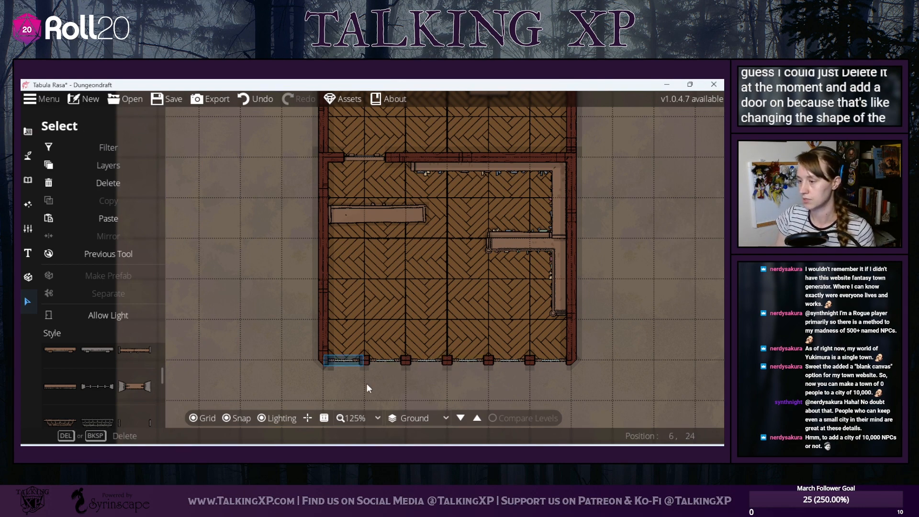
pyautogui.press('Delete')
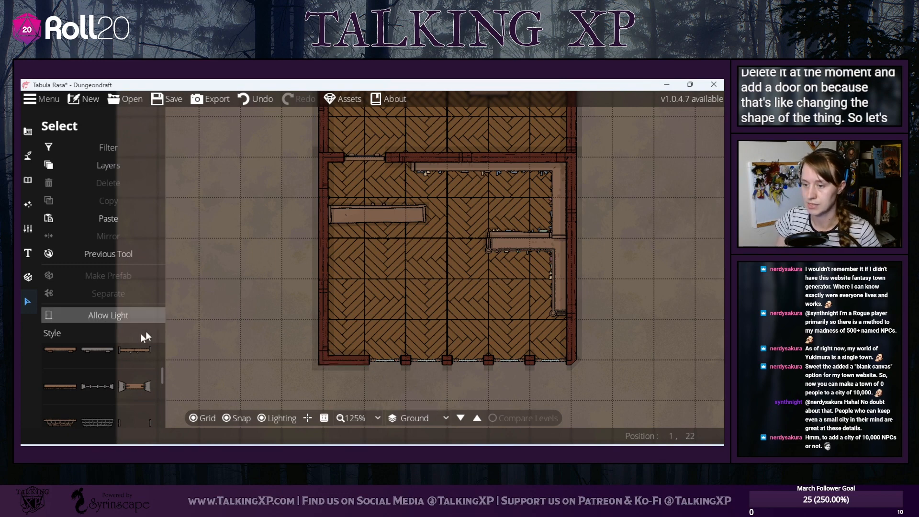
# - Try placing a Door 08 portal at the west end of the south wall, and undo the placement
pyautogui.click(74, 355)
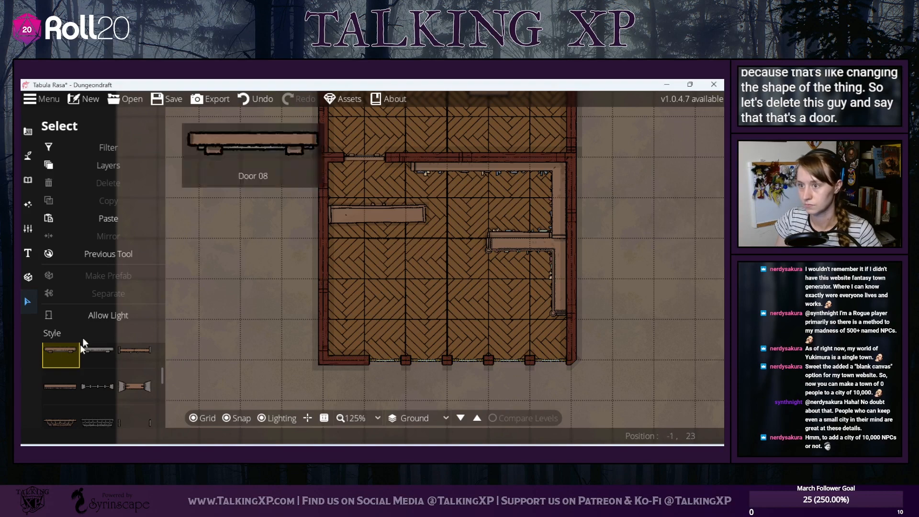
pyautogui.click(253, 101)
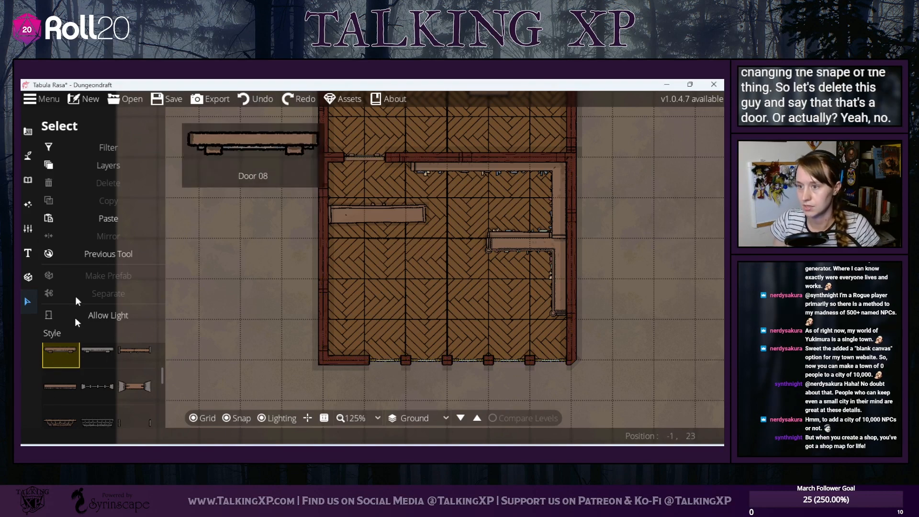
pyautogui.click(29, 132)
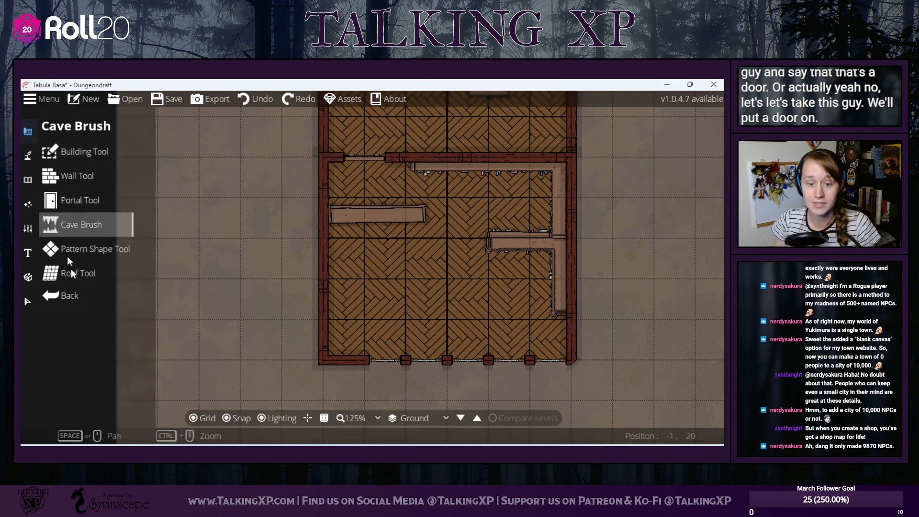
pyautogui.click(73, 179)
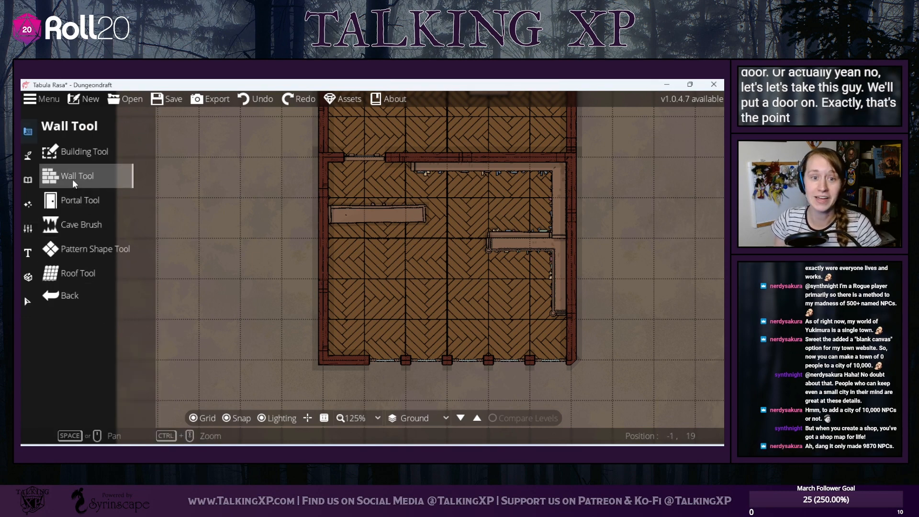
pyautogui.click(73, 201)
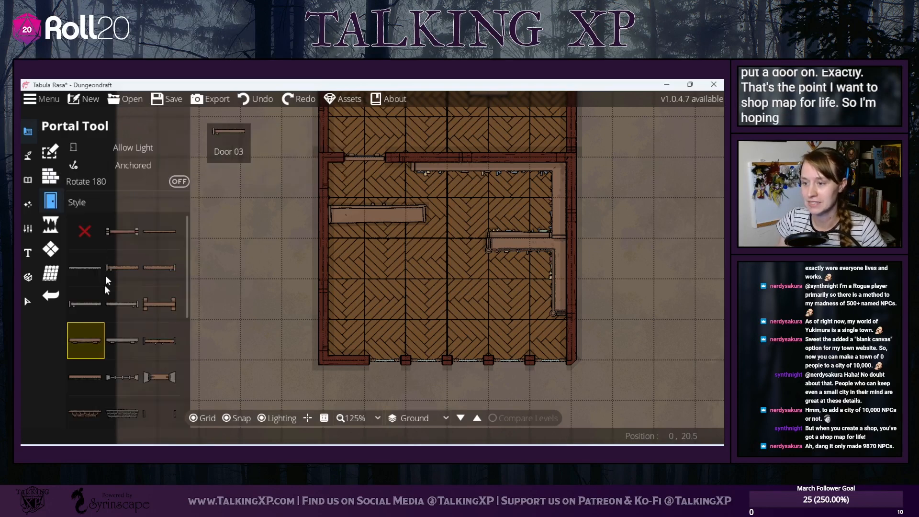
pyautogui.click(351, 361)
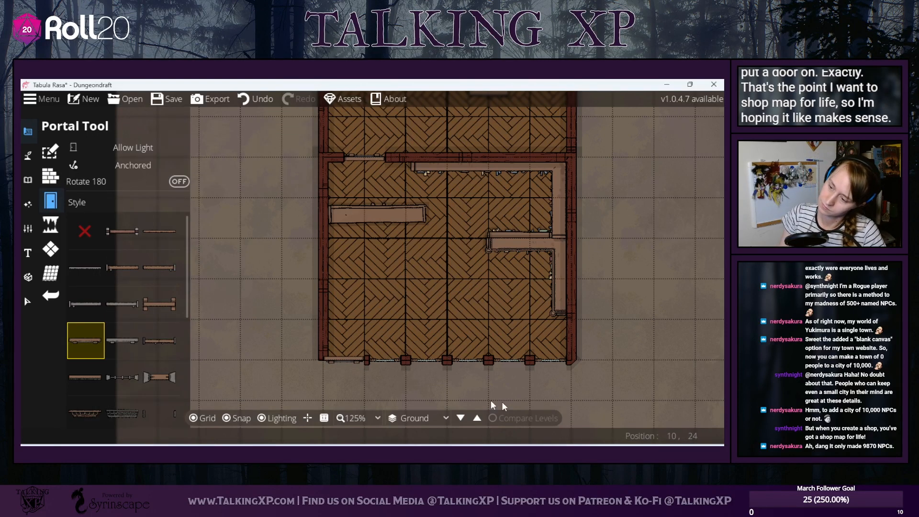
pyautogui.click(258, 99)
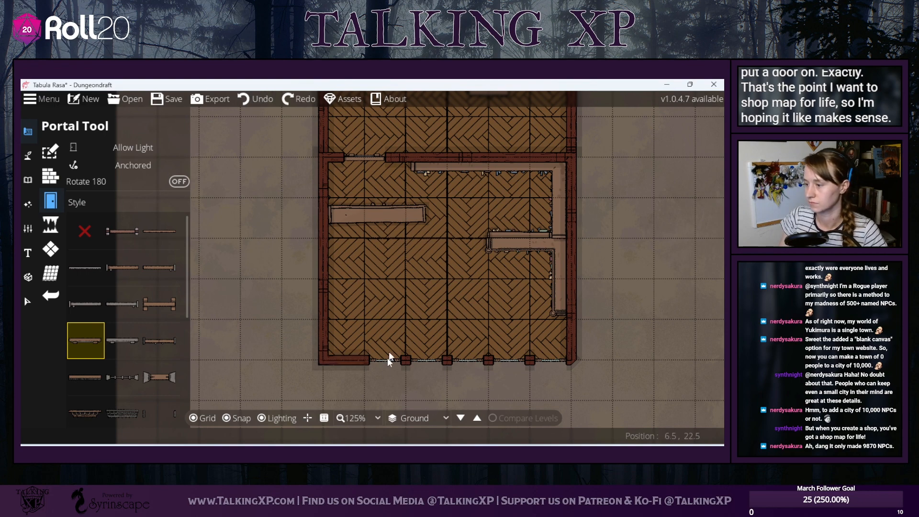
# - Move the westernmost remaining window to the southwest corner, try the Door 08 style on it, and undo the style change
pyautogui.click(28, 302)
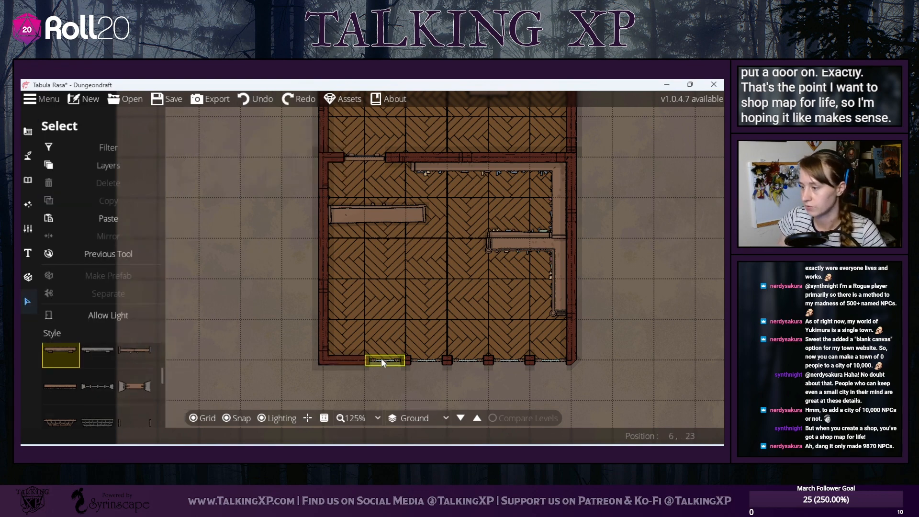
pyautogui.moveTo(381, 359); pyautogui.dragTo(330, 361)
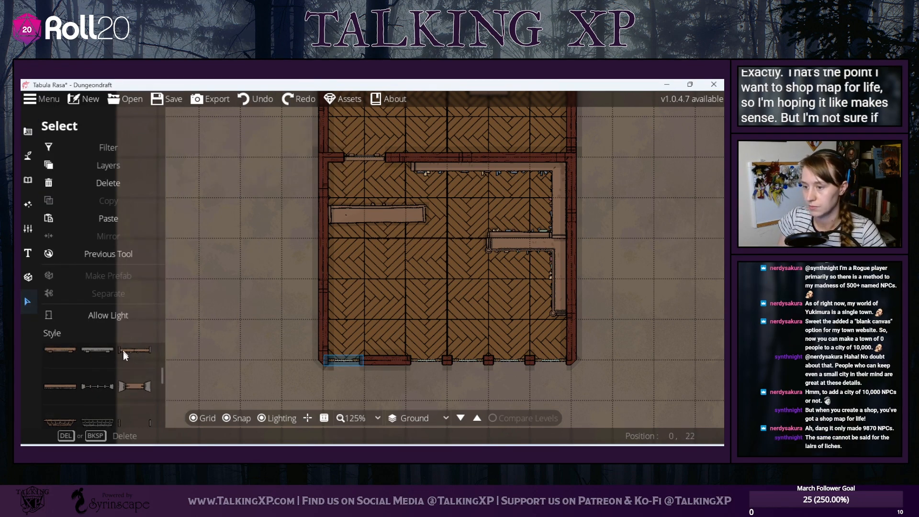
pyautogui.click(60, 350)
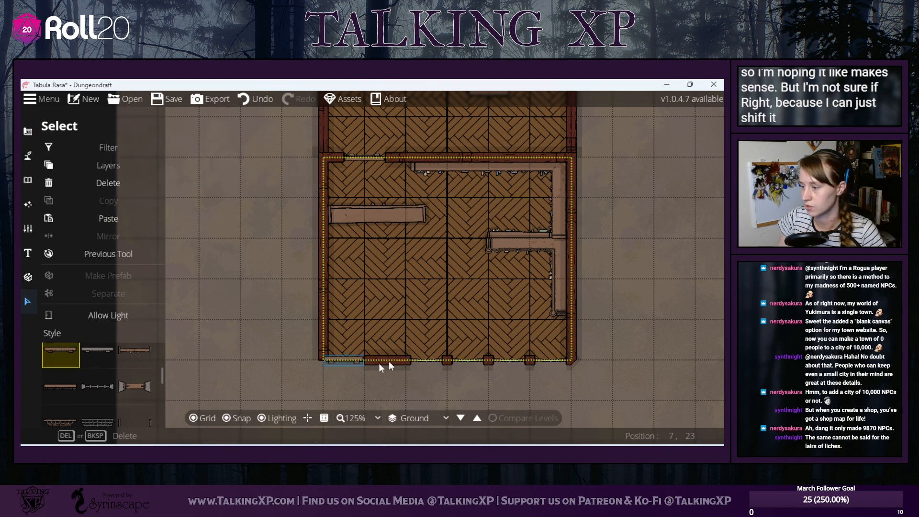
pyautogui.click(254, 98)
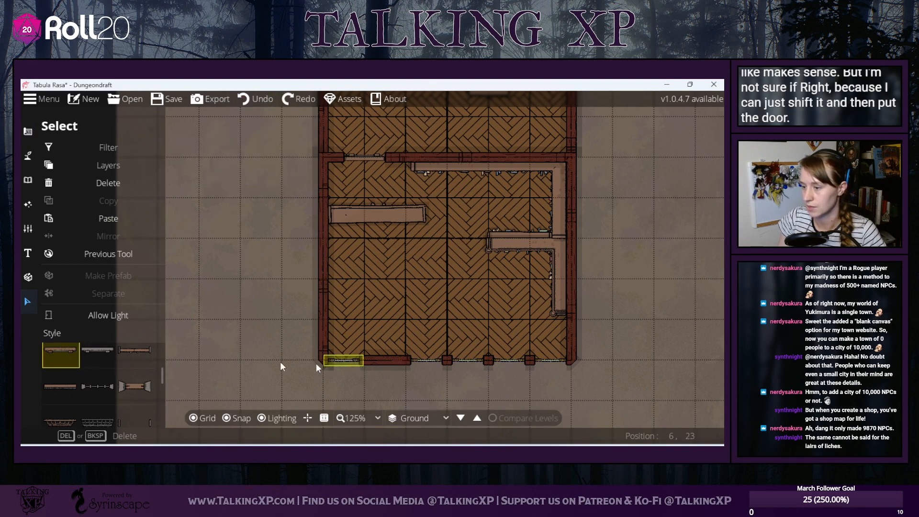
pyautogui.hotkey('ctrl', 'z')
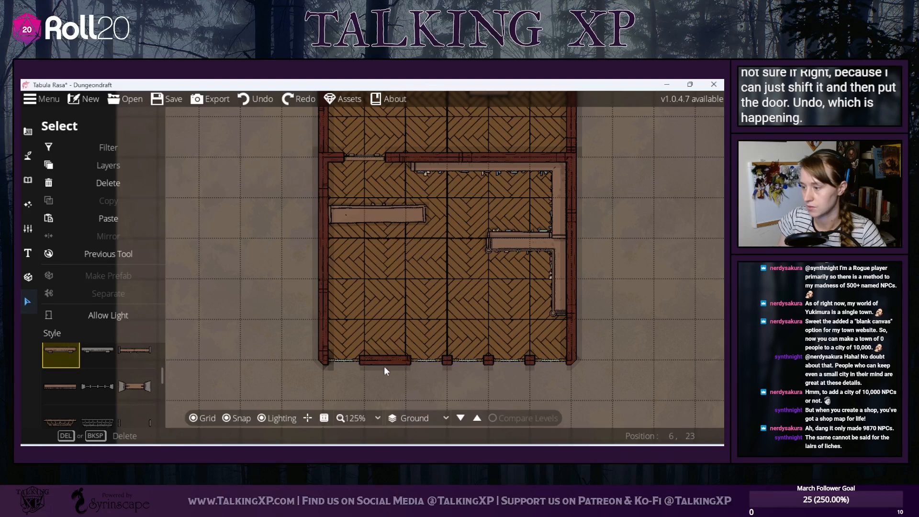
pyautogui.scroll(-2, 101, 397)
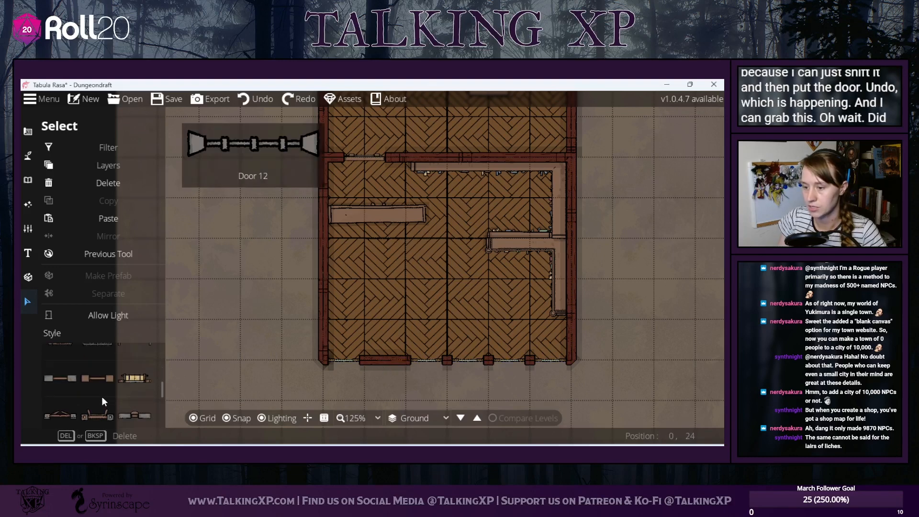
pyautogui.click(27, 156)
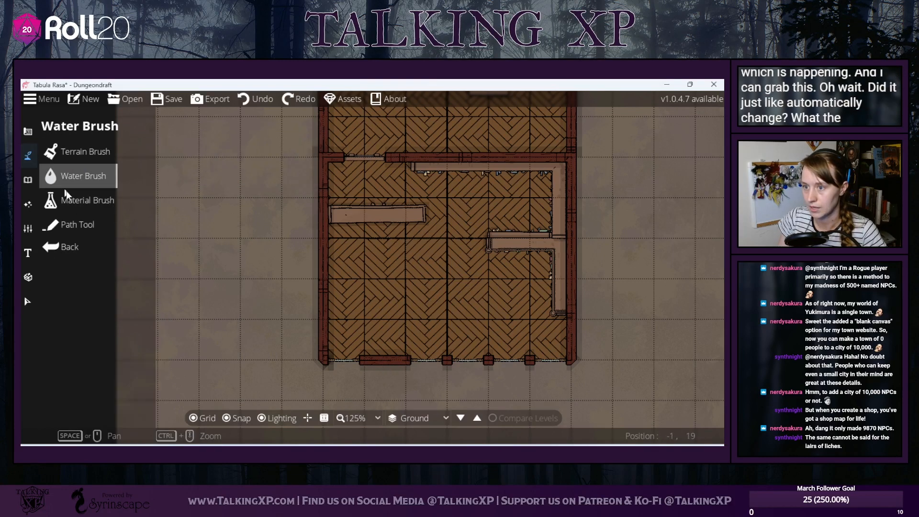
# - Place a Window 14 portal in the empty second grid square from the west on the south wall
pyautogui.click(28, 131)
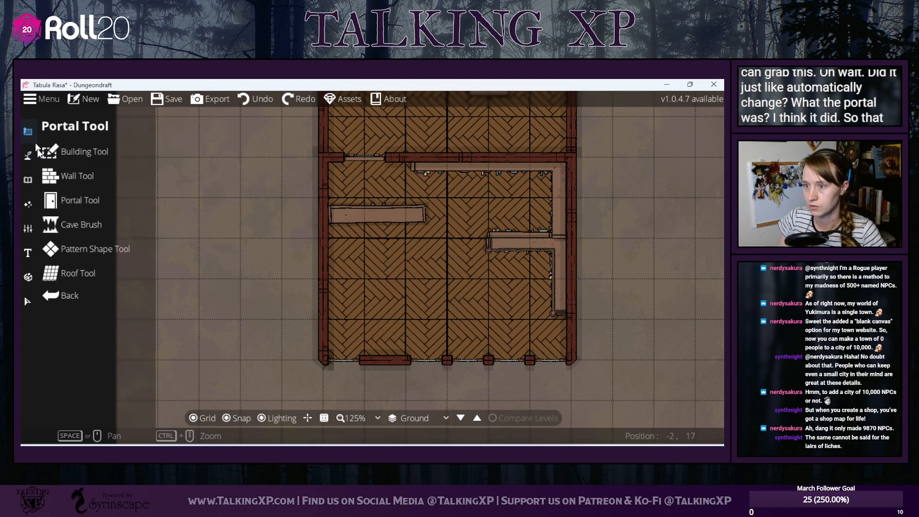
pyautogui.click(72, 201)
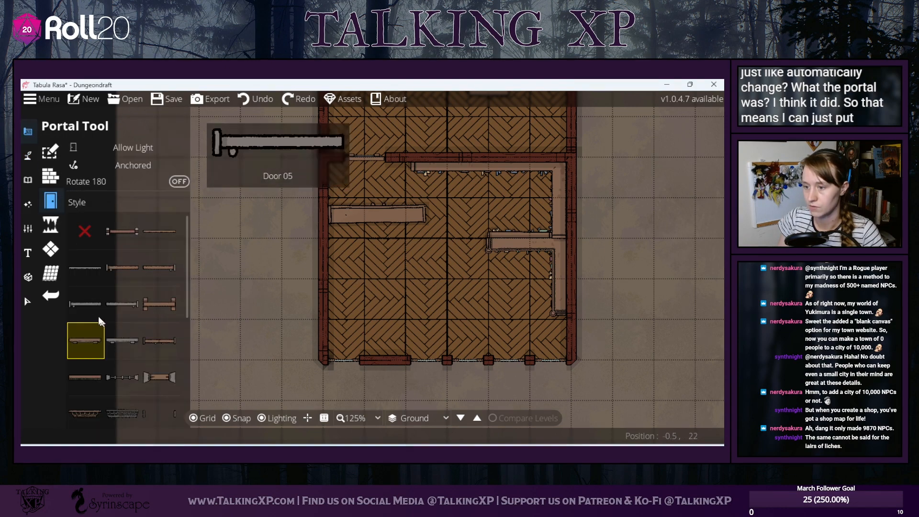
pyautogui.scroll(-5, 91, 304)
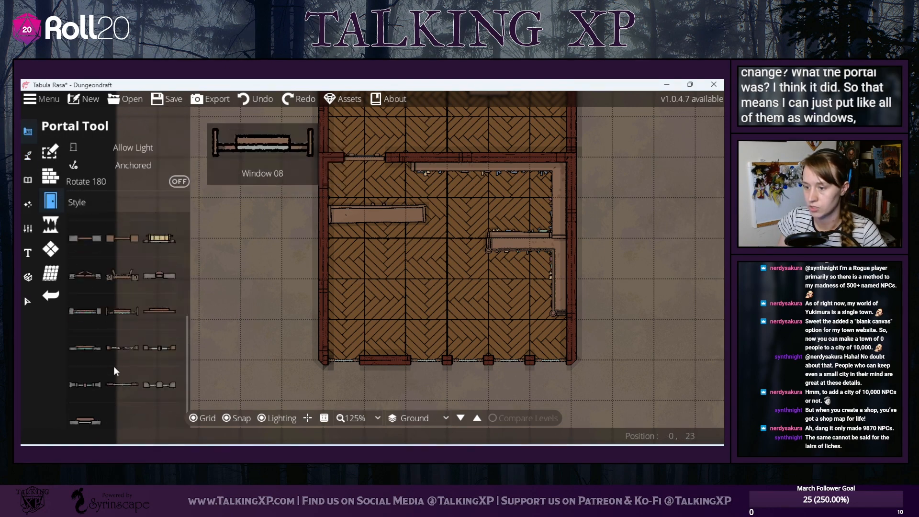
pyautogui.click(123, 386)
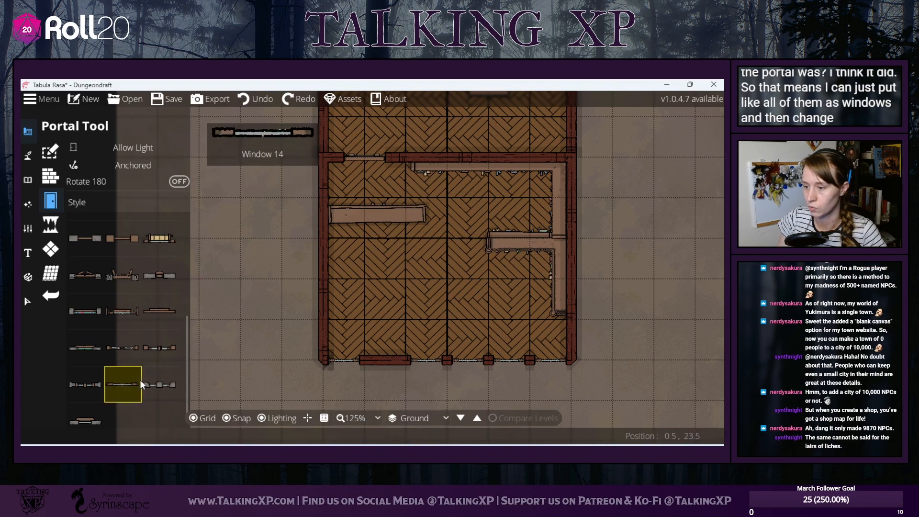
pyautogui.click(386, 363)
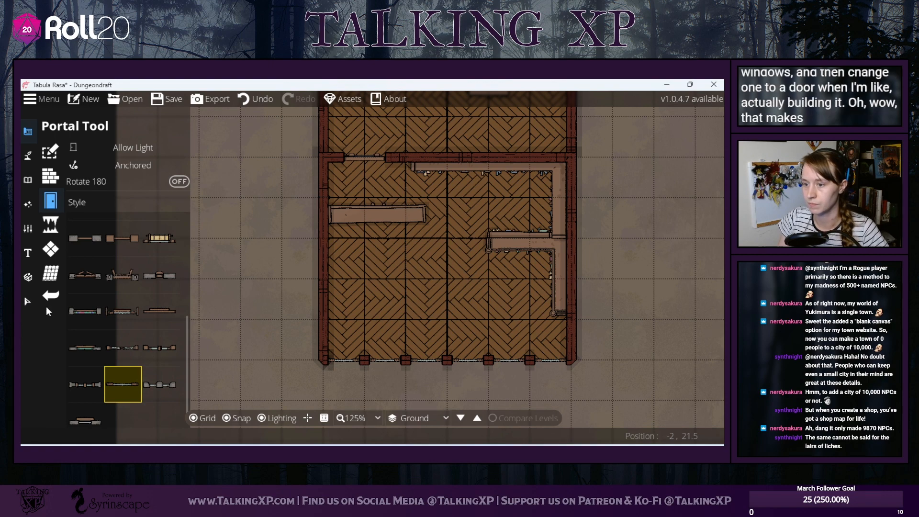
# - Change the style of the second window from the west on the south wall to a wooden door
pyautogui.click(28, 301)
pyautogui.click(381, 362)
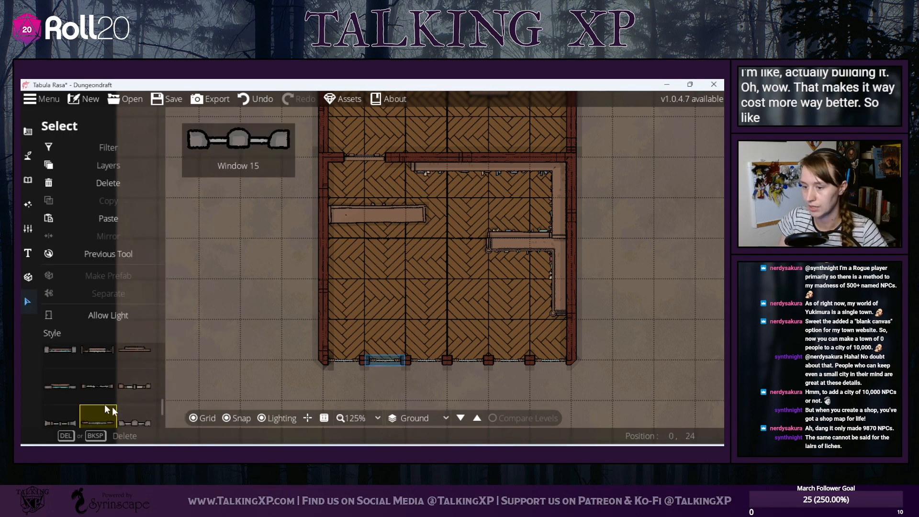
pyautogui.scroll(4, 79, 396)
pyautogui.scroll(-3, 79, 397)
pyautogui.scroll(10, 80, 397)
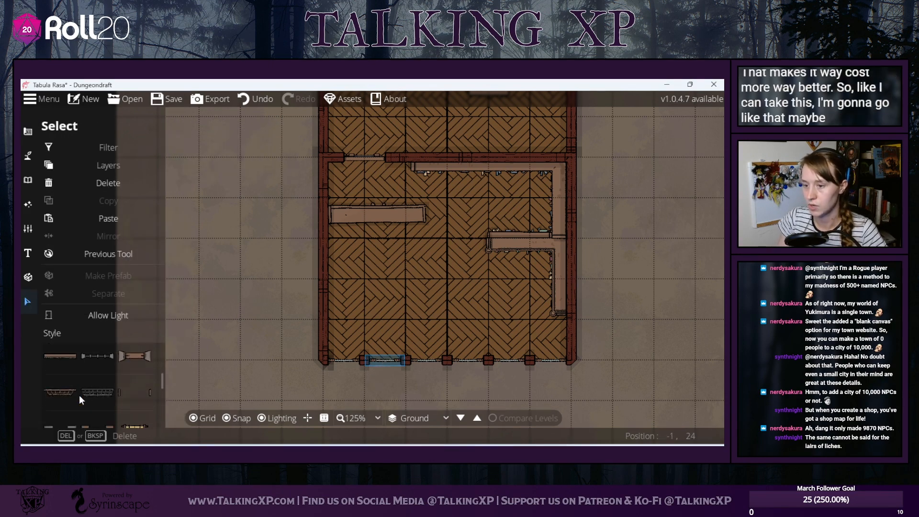
pyautogui.scroll(3, 79, 395)
pyautogui.click(61, 406)
pyautogui.click(291, 341)
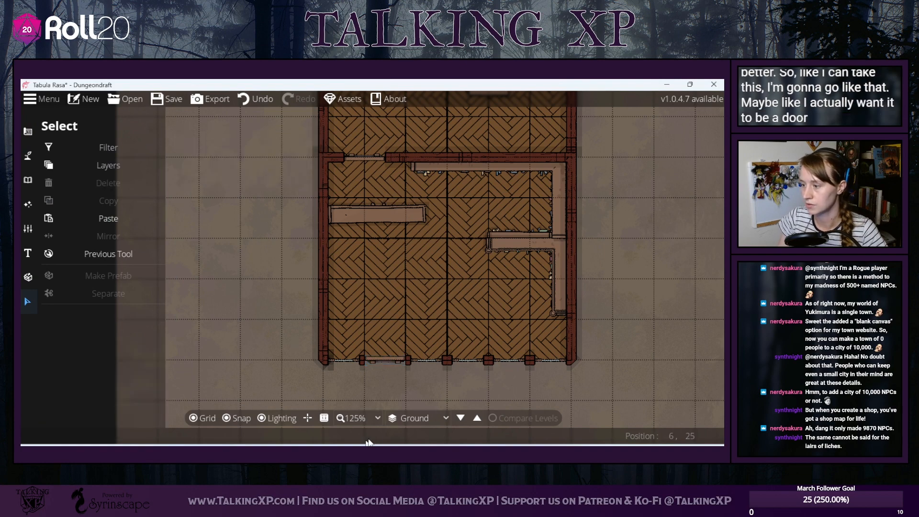
pyautogui.click(385, 354)
pyautogui.click(457, 403)
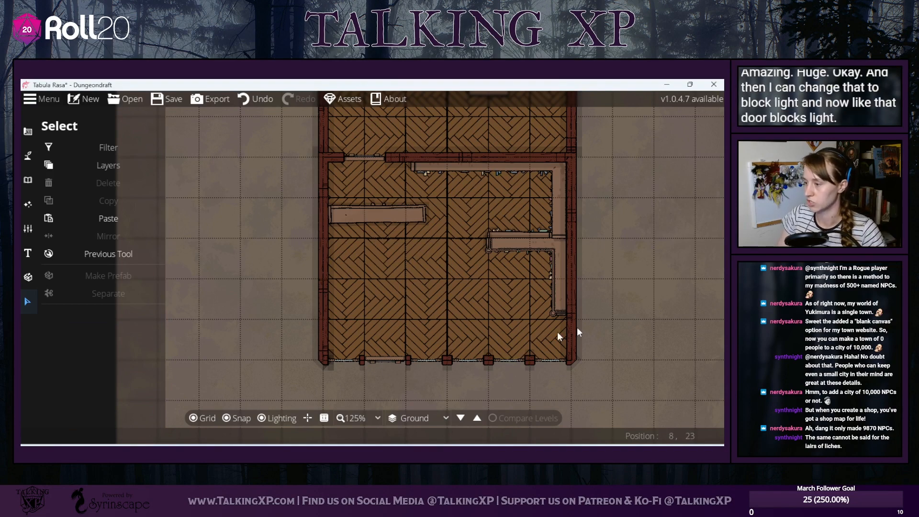
# - Activate the Object tool and look over the shop floor and back room for places to put shelves
pyautogui.moveTo(622, 320); pyautogui.dragTo(576, 176)
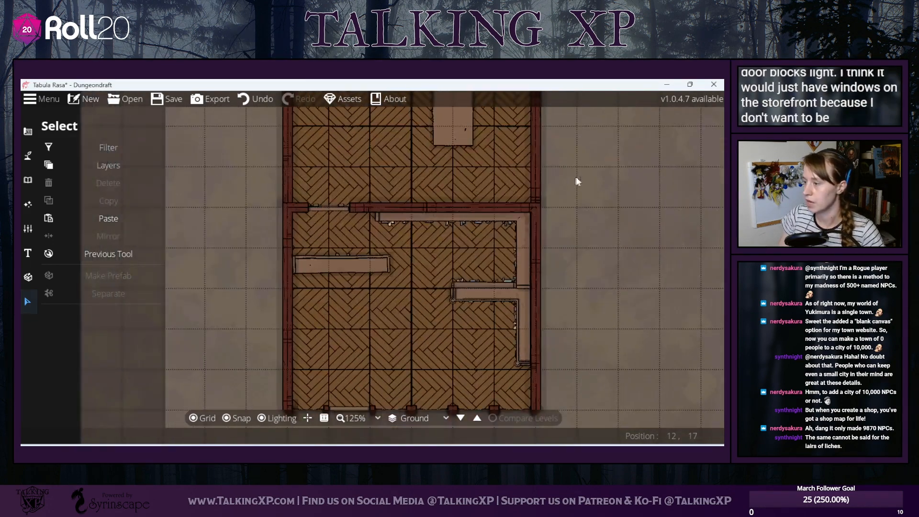
pyautogui.moveTo(596, 265); pyautogui.dragTo(610, 197)
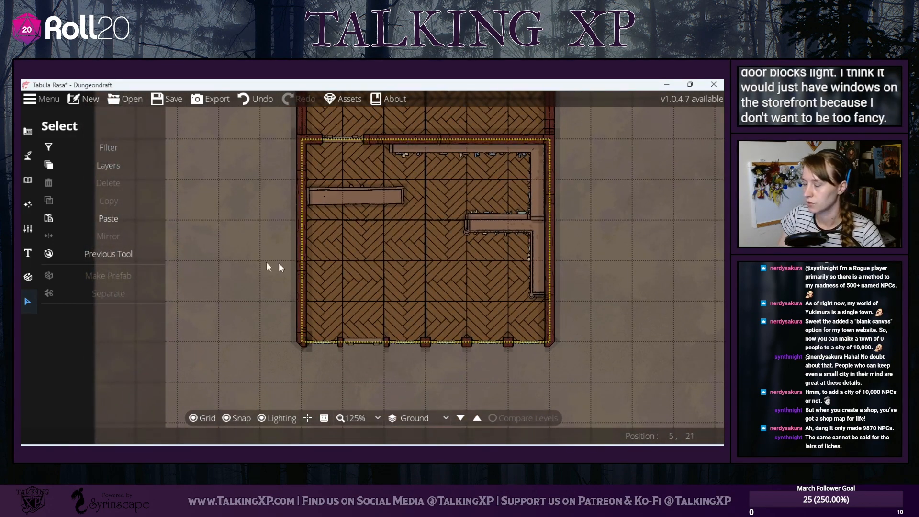
pyautogui.click(32, 183)
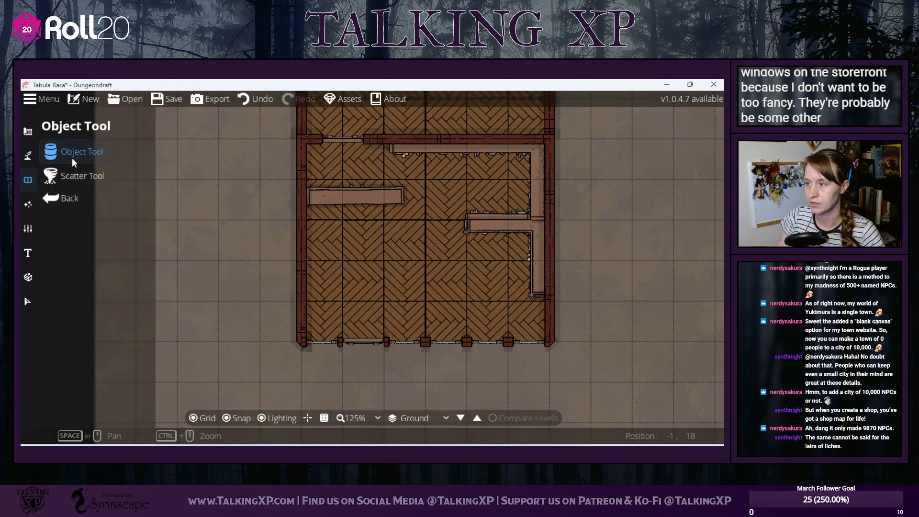
pyautogui.click(72, 157)
pyautogui.scroll(-5, 679, 358)
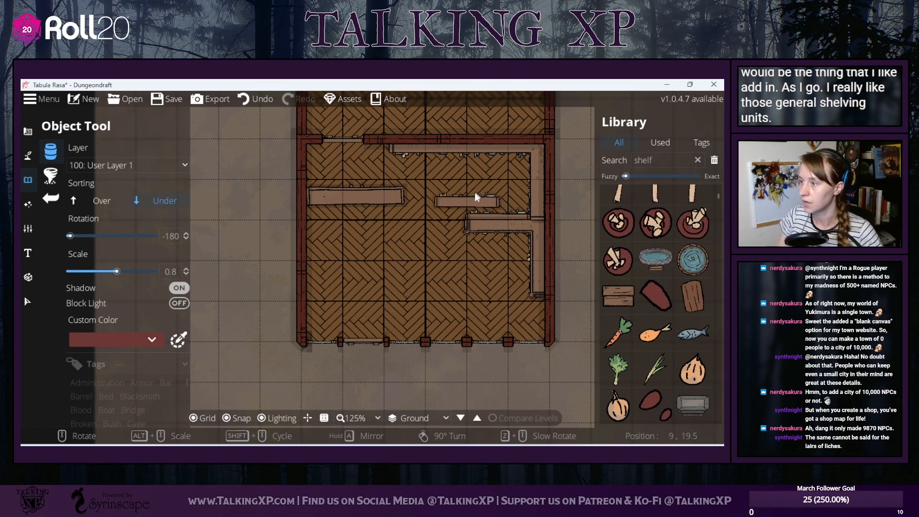
pyautogui.moveTo(474, 206); pyautogui.dragTo(425, 369)
pyautogui.moveTo(458, 344); pyautogui.dragTo(474, 186)
pyautogui.moveTo(402, 278); pyautogui.dragTo(397, 344)
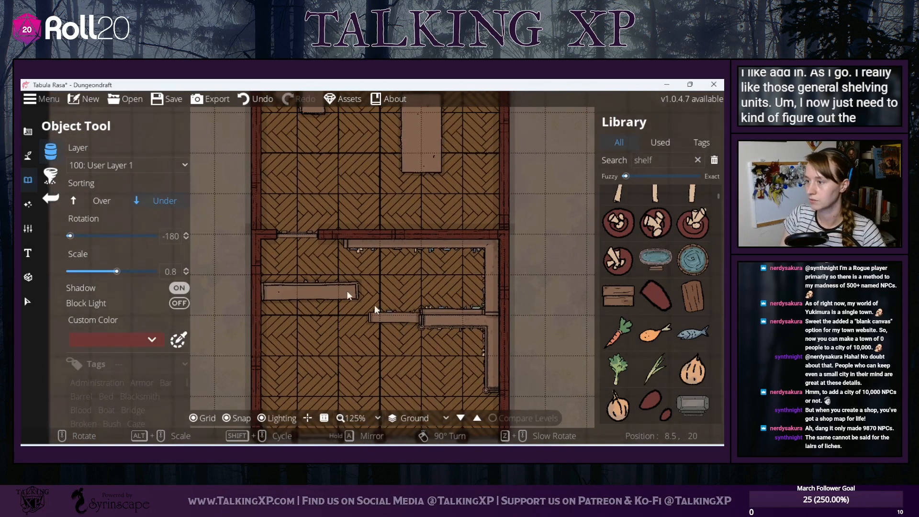
pyautogui.moveTo(481, 171); pyautogui.dragTo(455, 264)
# - Find a narrow corner bookshelf among the shelf objects and place it unsnapped at 90° rotation in the back room's southeast corner
pyautogui.scroll(-5, 427, 194)
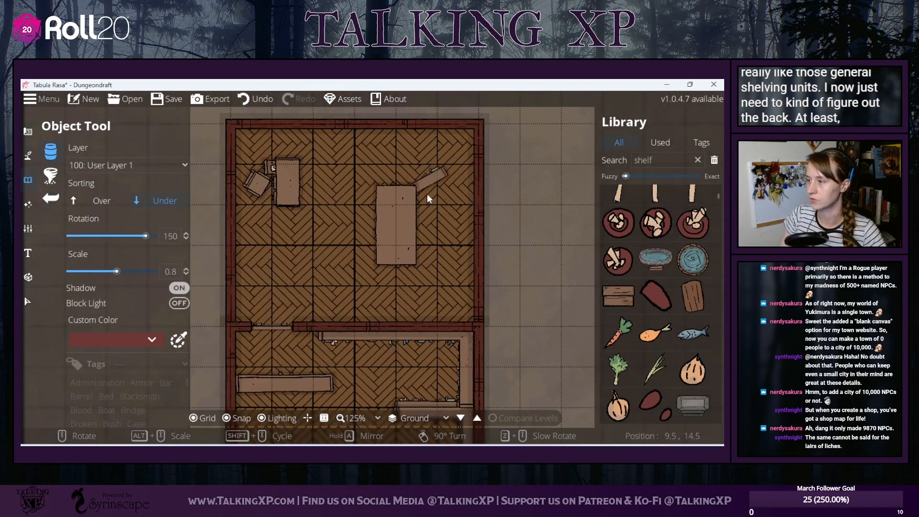
pyautogui.scroll(-1, 479, 175)
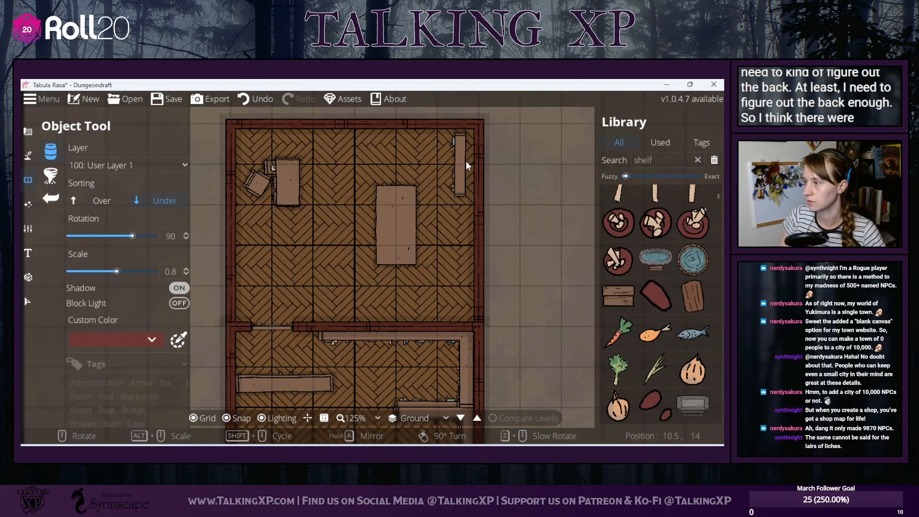
pyautogui.click(676, 156)
pyautogui.press('Return')
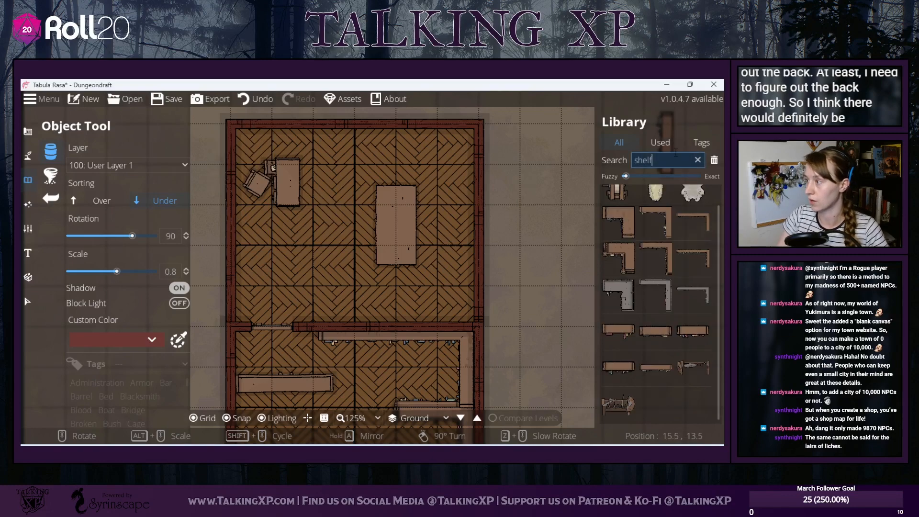
pyautogui.click(697, 220)
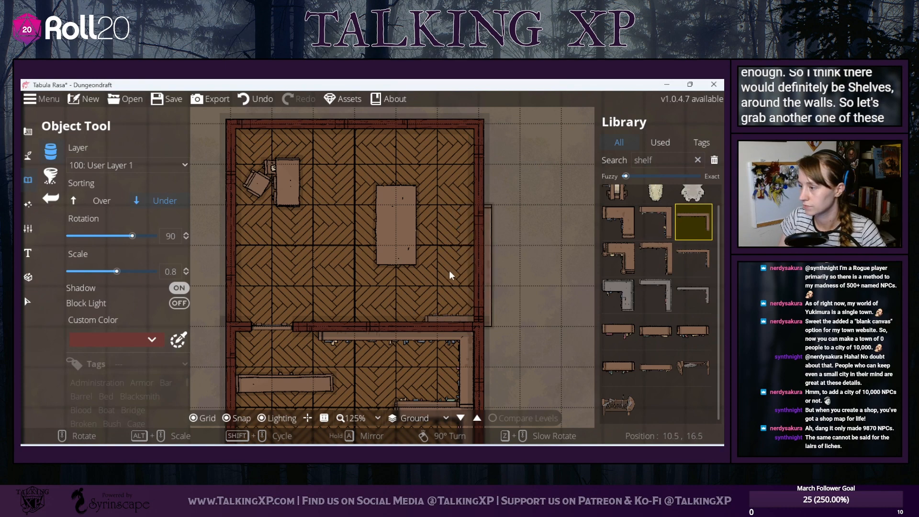
pyautogui.click(231, 421)
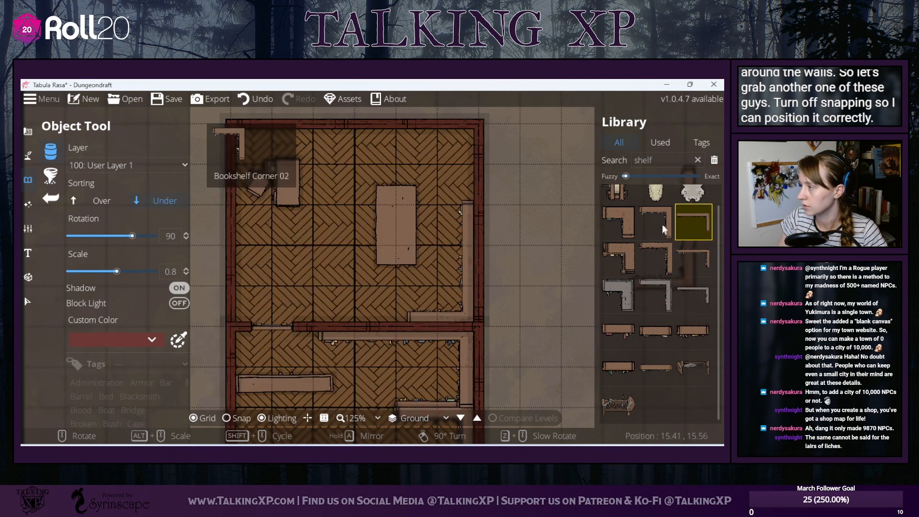
# - Try another corner bookshelf variant, switch back to the narrow one and place it at 0° rotation in the back room's northeast corner
pyautogui.click(694, 259)
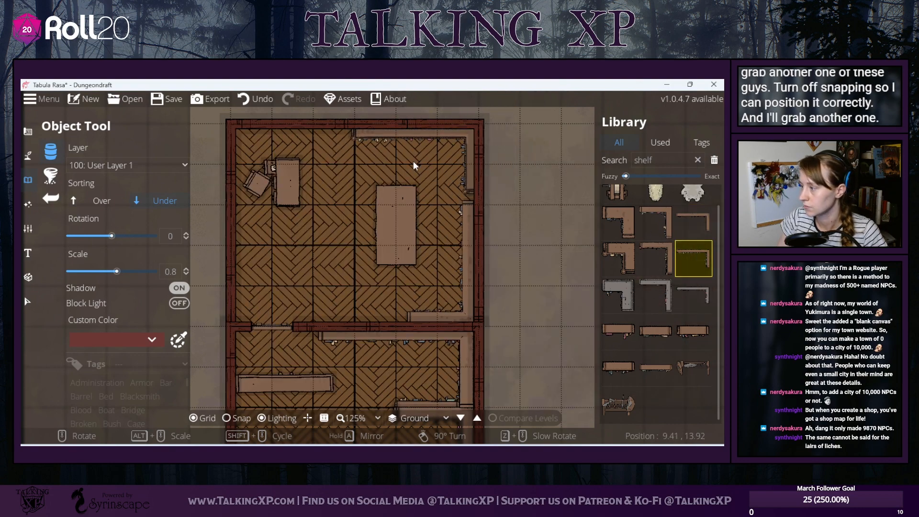
pyautogui.click(708, 215)
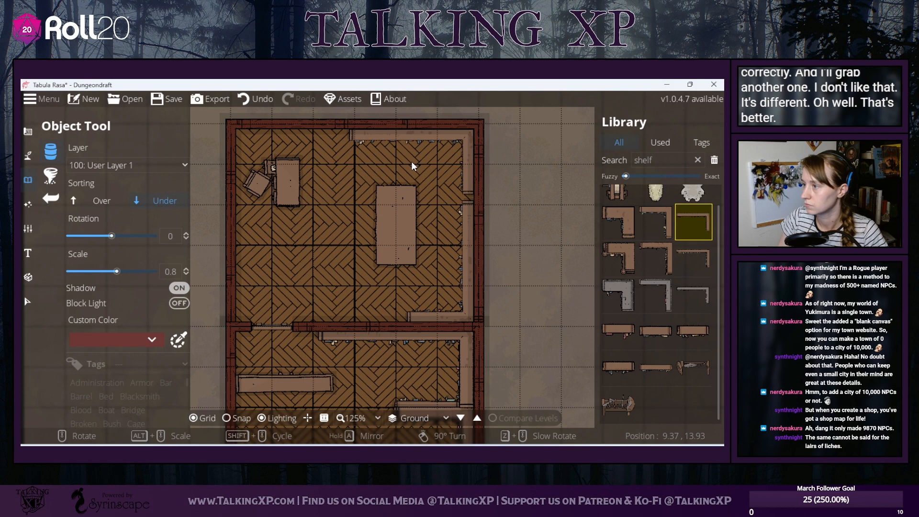
pyautogui.click(412, 162)
pyautogui.moveTo(618, 252)
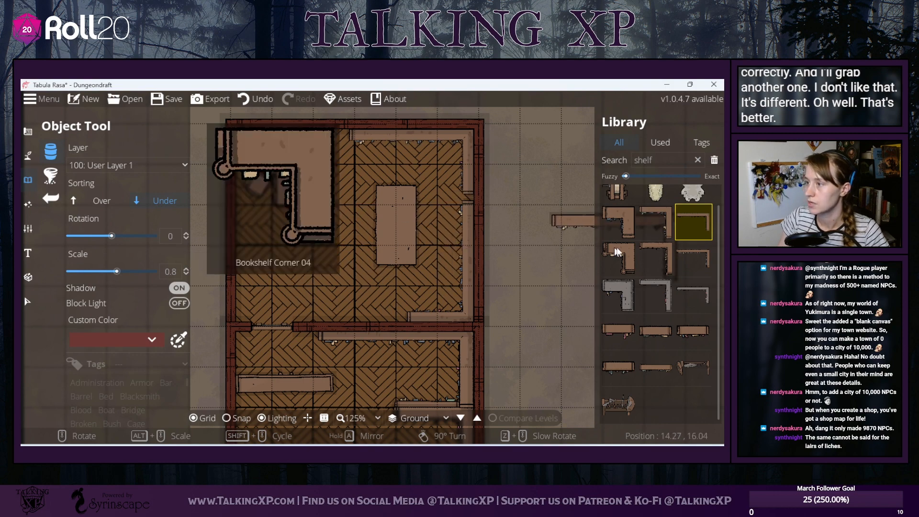
pyautogui.moveTo(526, 251)
pyautogui.mouseDown()
pyautogui.moveTo(546, 185)
pyautogui.moveTo(524, 269)
pyautogui.mouseUp()
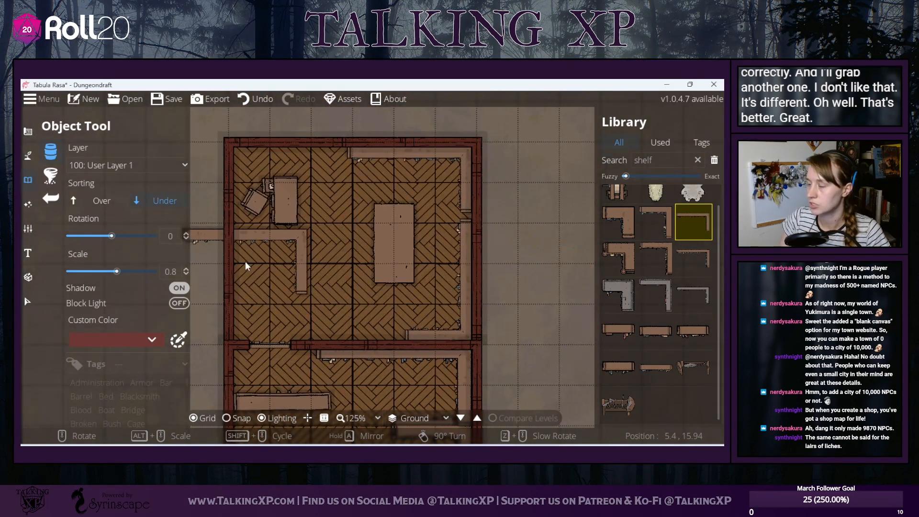
# - Turn snapping on and draw an L-shaped Wood wall enclosing a two-by-three-square office around the desk in the back room's northwest corner
pyautogui.click(27, 160)
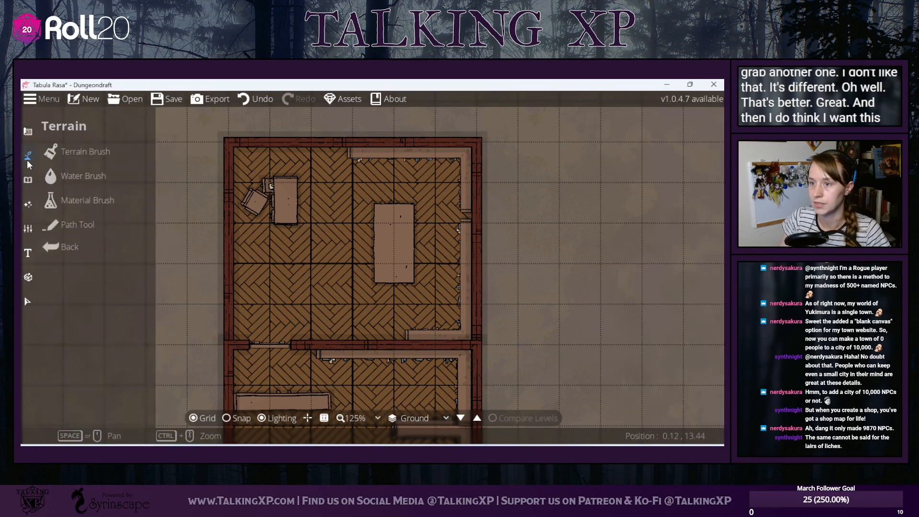
pyautogui.click(28, 131)
pyautogui.click(70, 158)
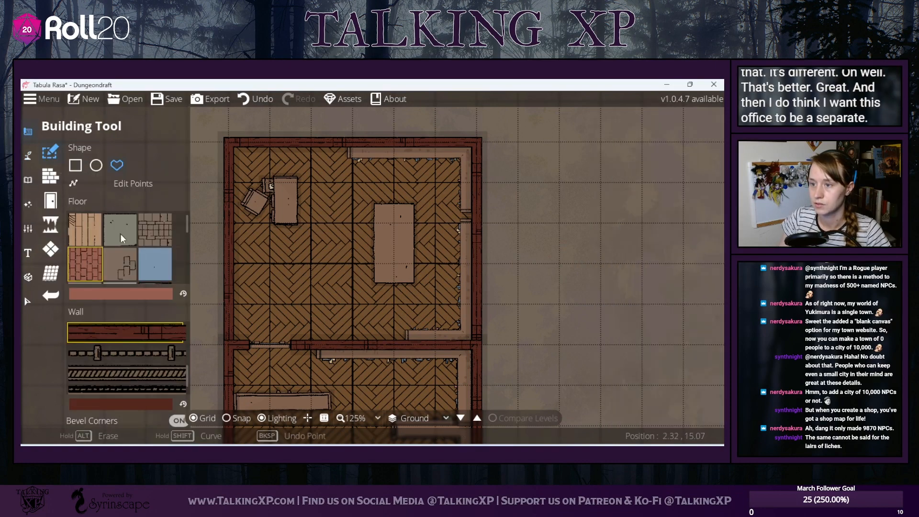
pyautogui.click(76, 165)
pyautogui.moveTo(136, 331)
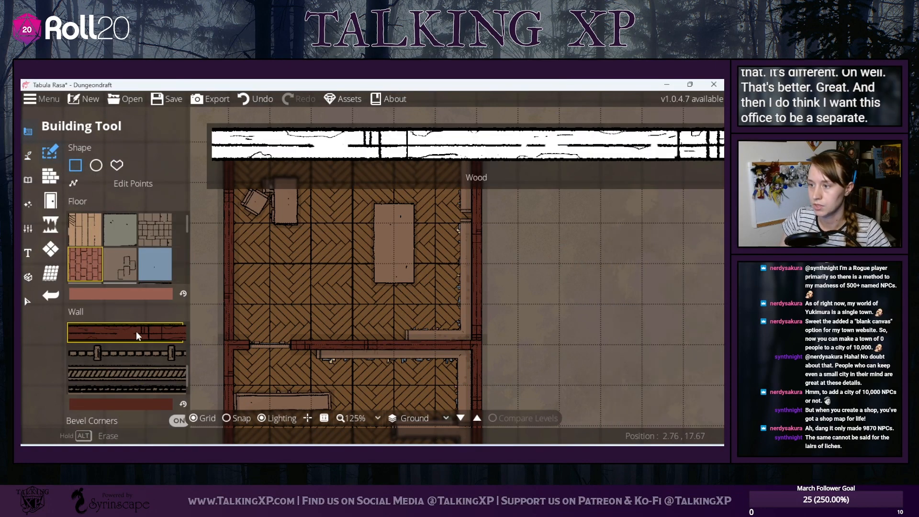
pyautogui.click(50, 176)
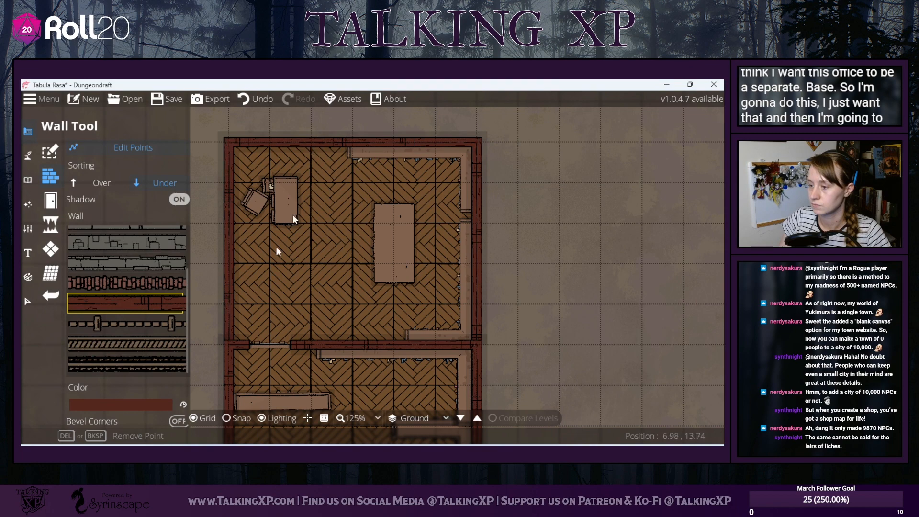
pyautogui.click(228, 419)
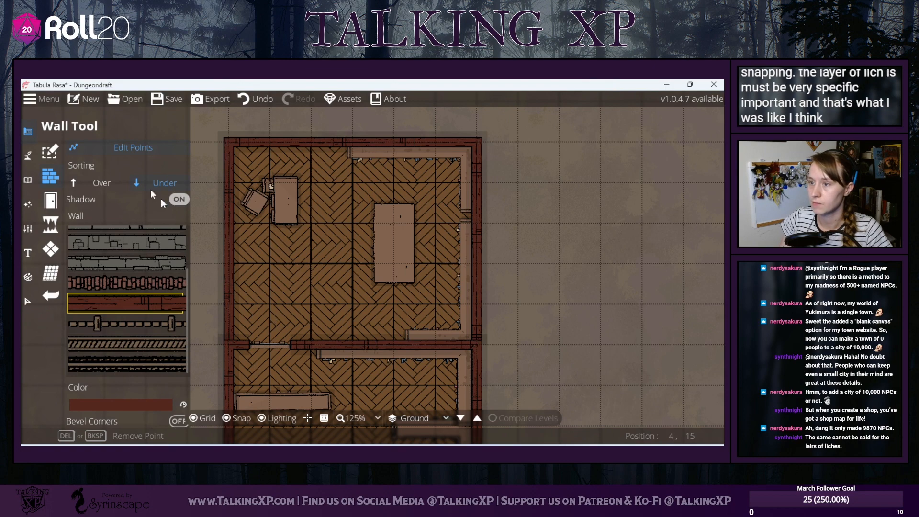
pyautogui.click(298, 146)
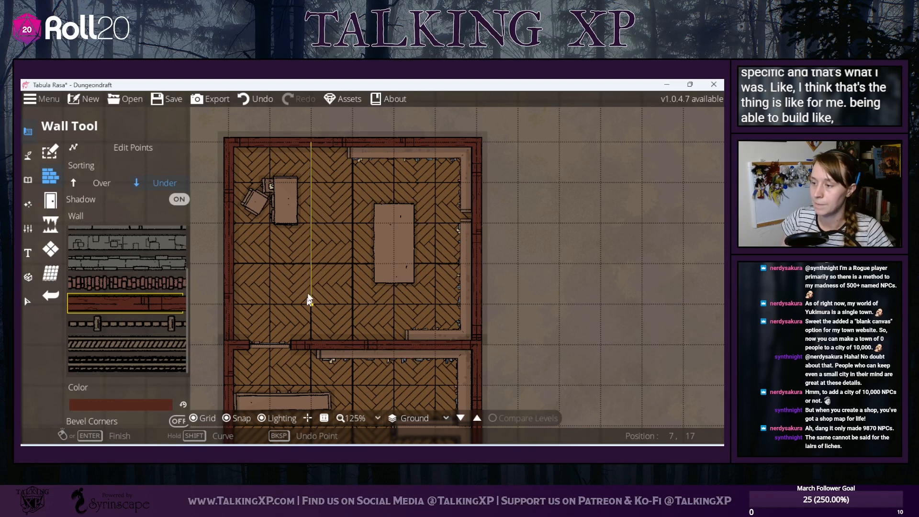
pyautogui.click(312, 263)
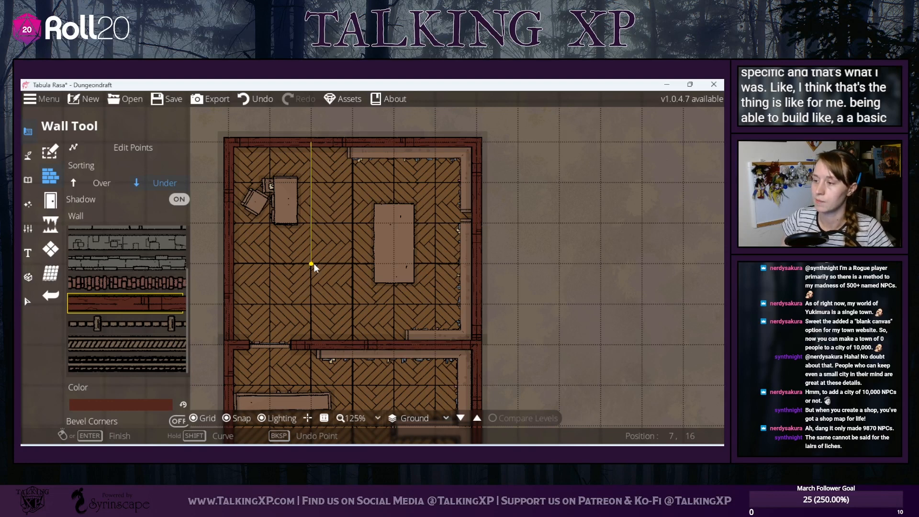
pyautogui.click(227, 263)
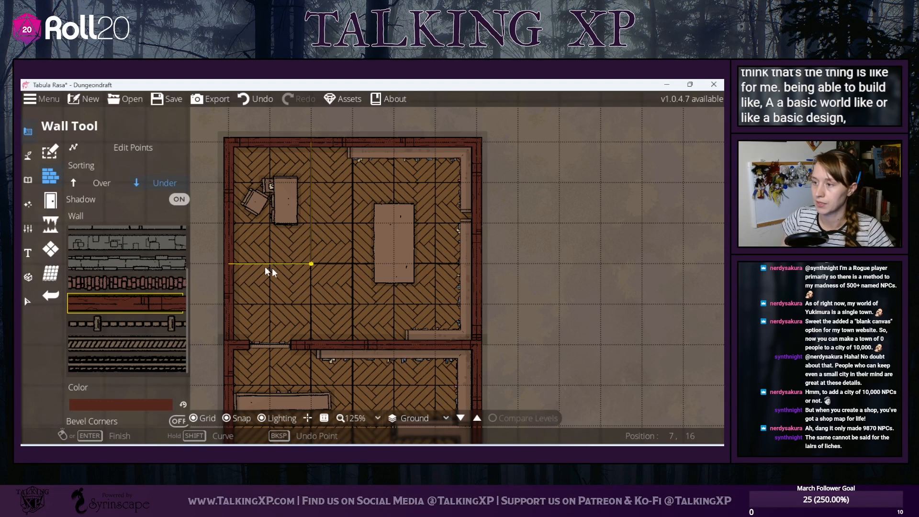
pyautogui.rightClick(229, 266)
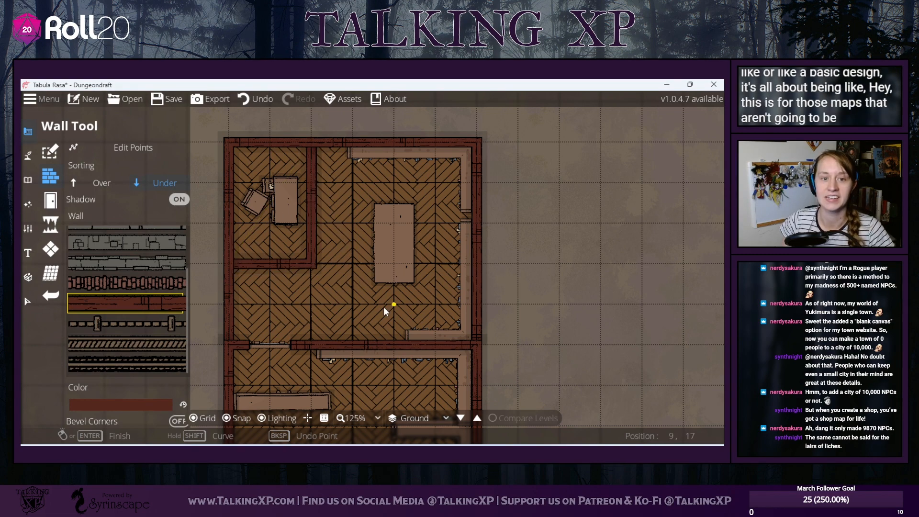
# - Undo the L-shaped wall around the desk in the back room
pyautogui.press('s')
pyautogui.press('a')
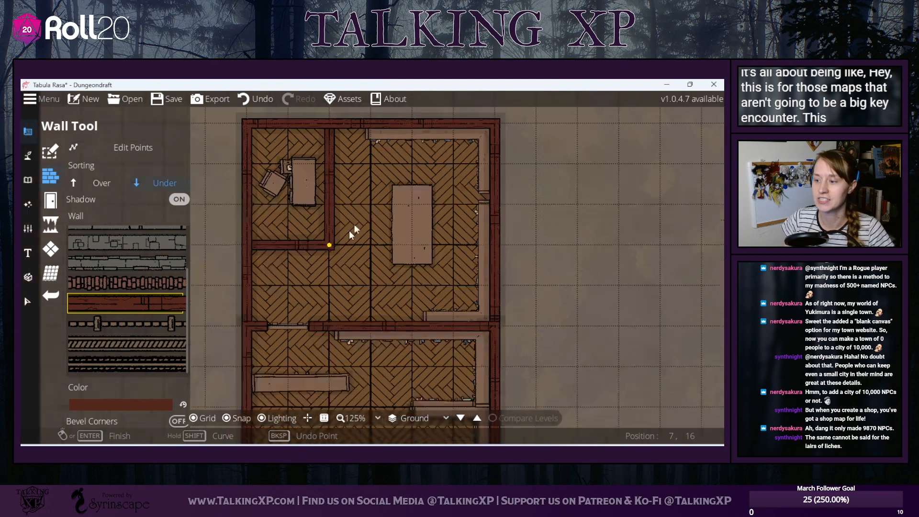
pyautogui.press('w')
pyautogui.press('a')
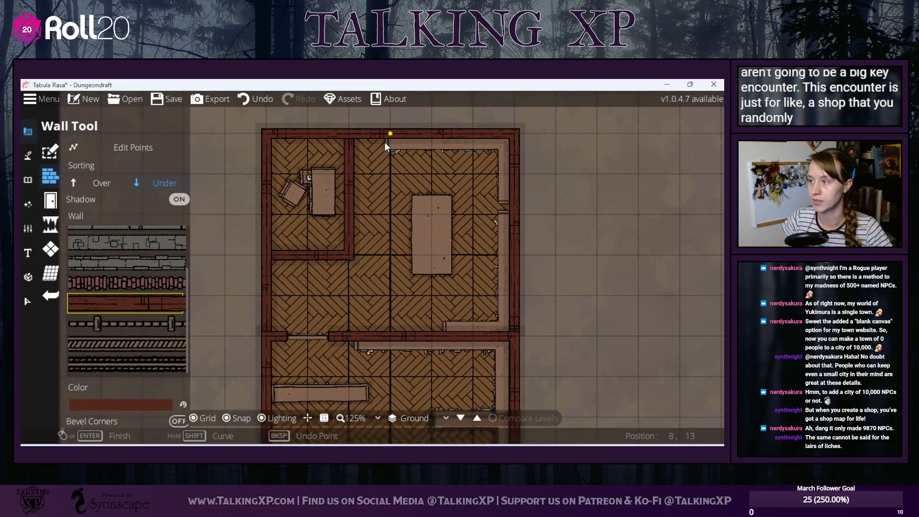
pyautogui.hotkey('ctrl', 'z')
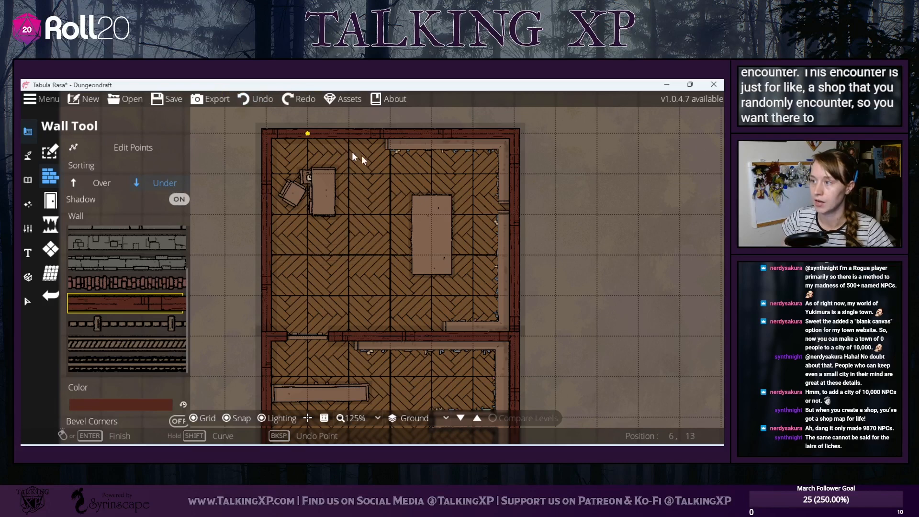
# - Try L-shaped Wood walls enclosing three-by-three and three-by-two-square offices around the desk, undoing each one
pyautogui.click(396, 137)
pyautogui.click(396, 242)
pyautogui.click(292, 251)
pyautogui.rightClick(291, 251)
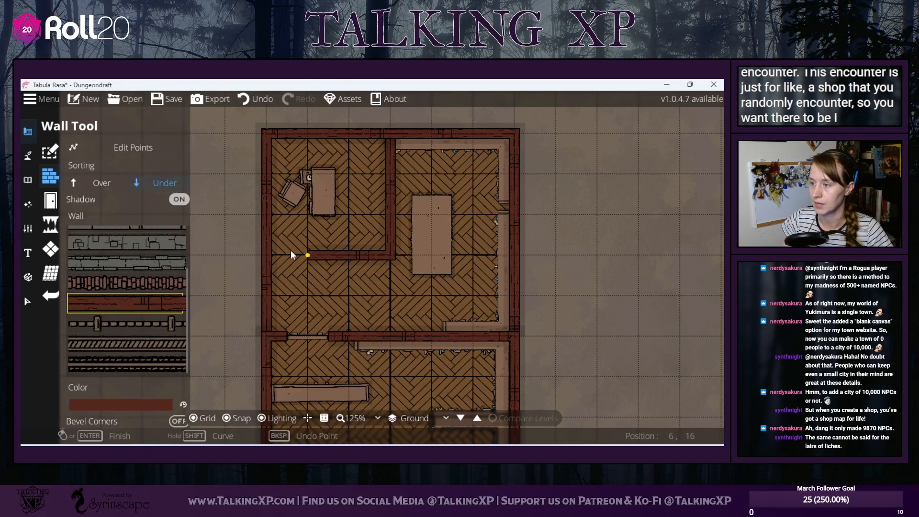
pyautogui.click(244, 101)
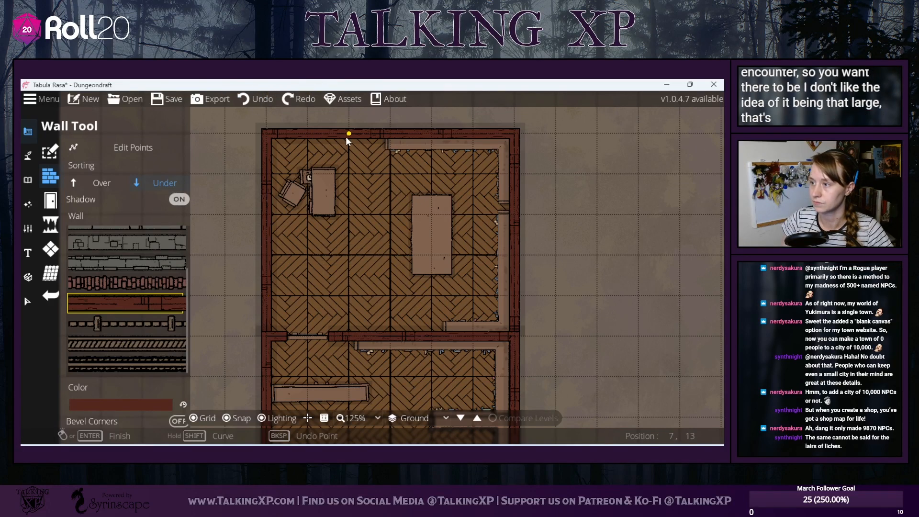
pyautogui.click(278, 221)
pyautogui.rightClick(278, 222)
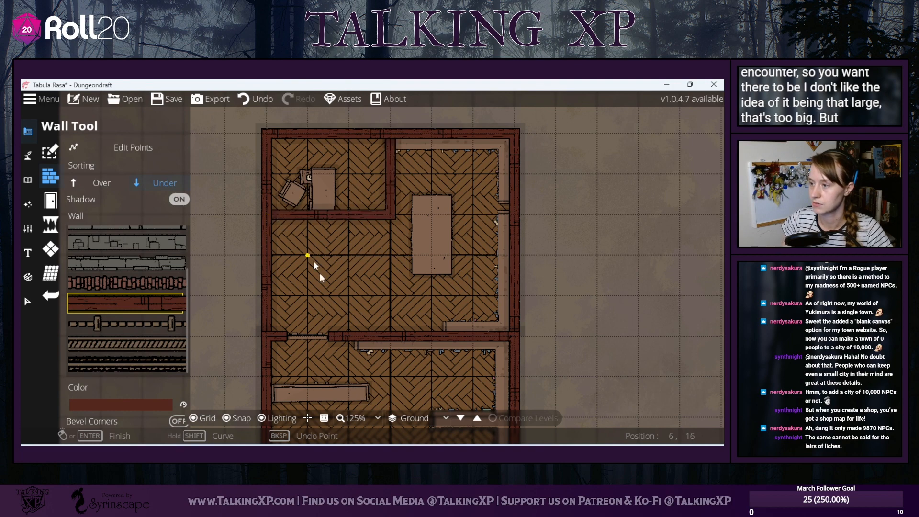
pyautogui.click(266, 100)
# - Try a straight three-square Wood wall east of the desk and another office wall variant, undoing both
pyautogui.click(349, 256)
pyautogui.click(345, 146)
pyautogui.rightClick(344, 146)
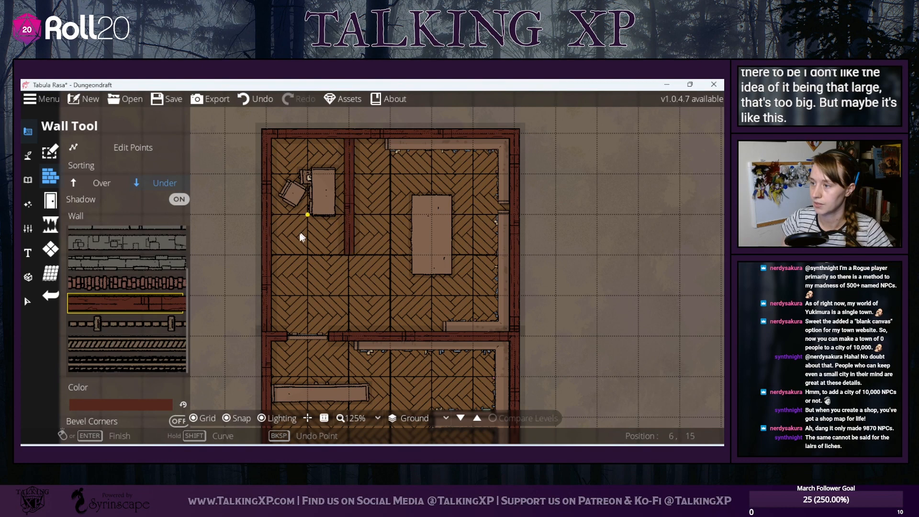
pyautogui.click(262, 99)
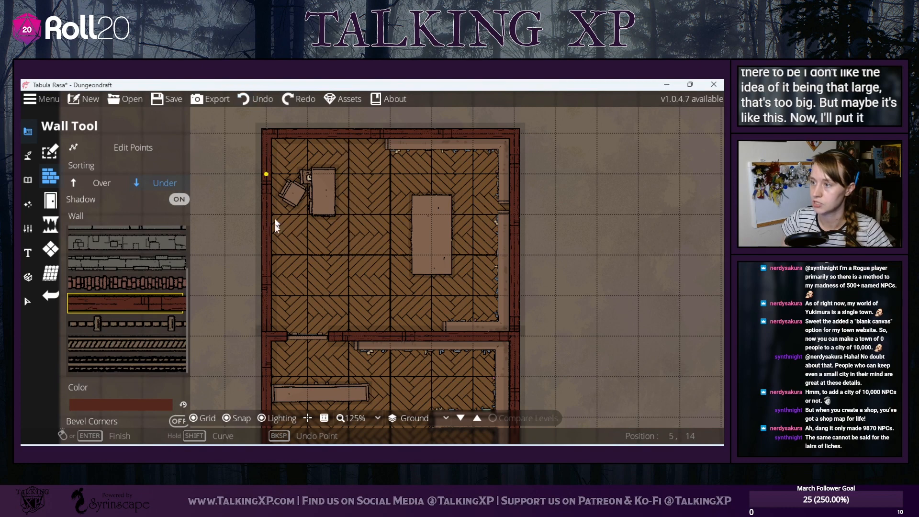
pyautogui.click(344, 265)
pyautogui.rightClick(344, 264)
pyautogui.click(260, 101)
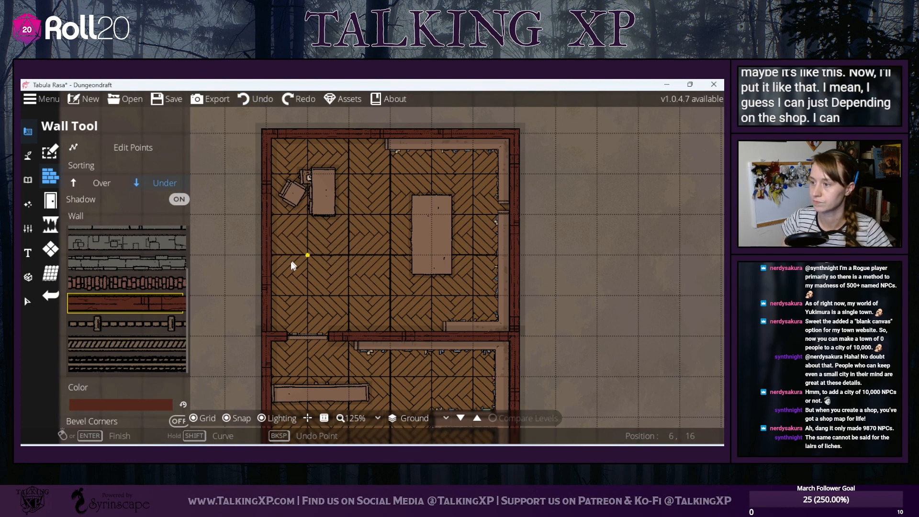
# - Draw an L-shaped Wood wall enclosing a two-by-three-square office around the desk in the back room's northwest corner
pyautogui.click(354, 136)
pyautogui.rightClick(354, 136)
pyautogui.scroll(-1, 287, 329)
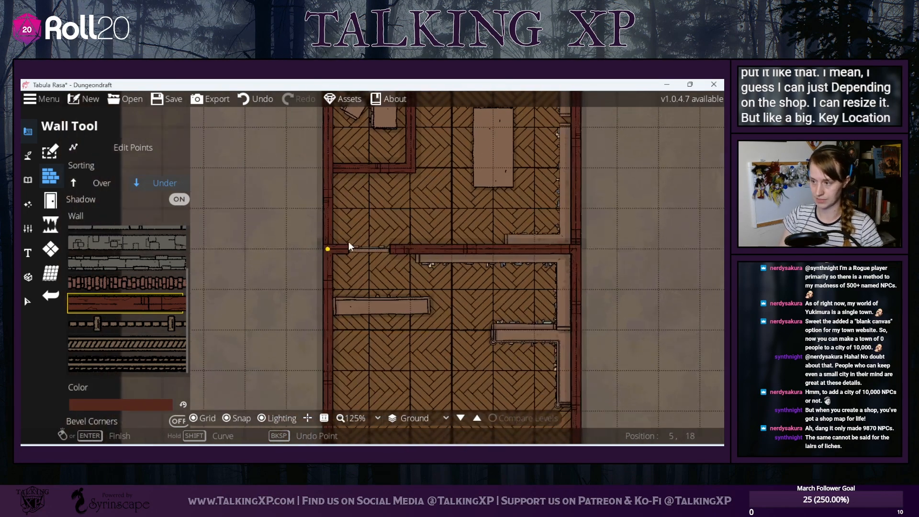
# - Enable wall point editing and pull the back room wall's northwest points inward and the office wall's northern point to the northwest corner
pyautogui.scroll(-1, 355, 271)
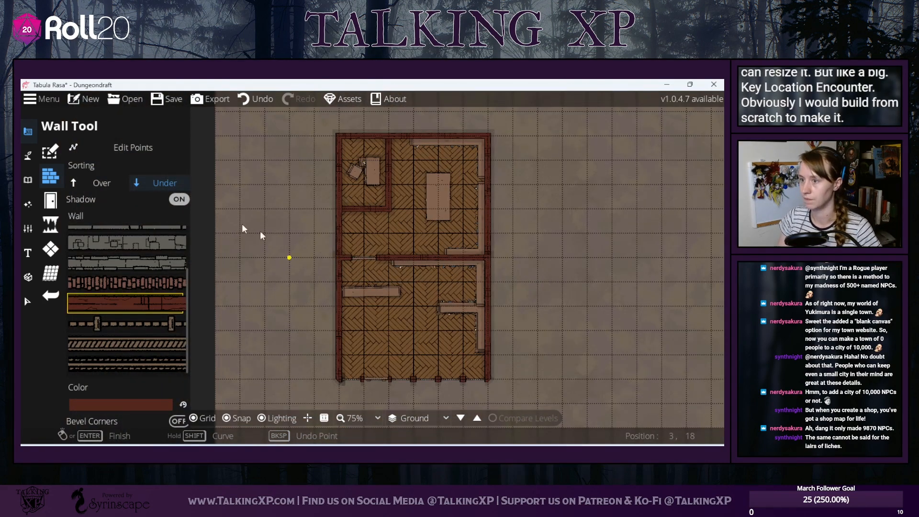
pyautogui.click(98, 144)
pyautogui.click(339, 258)
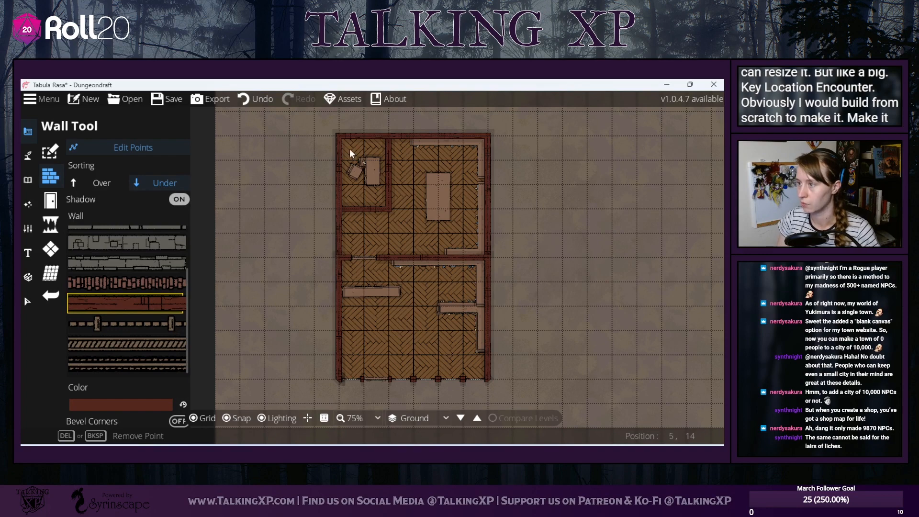
pyautogui.click(339, 136)
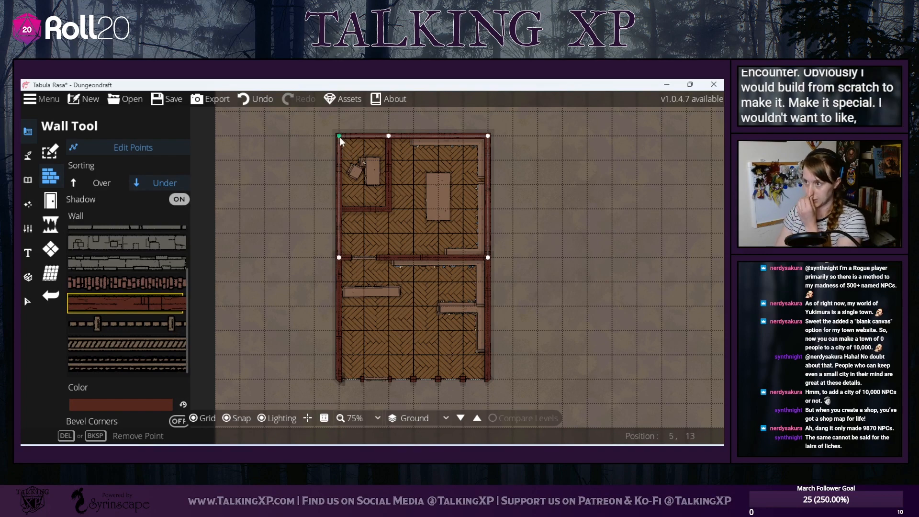
pyautogui.moveTo(340, 142); pyautogui.dragTo(413, 255)
pyautogui.click(388, 137)
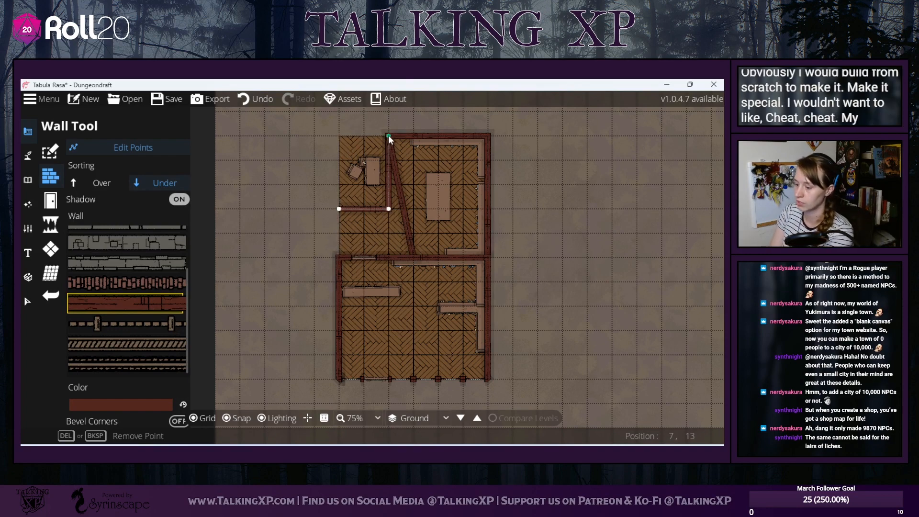
pyautogui.moveTo(389, 137); pyautogui.dragTo(481, 140)
pyautogui.click(394, 136)
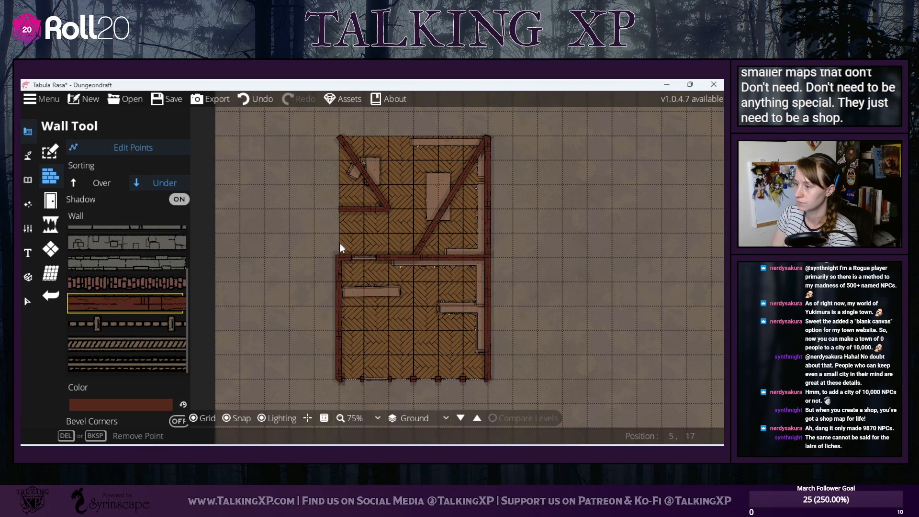
# - Extend the front room's outer wall north around the back room and remove the old back room wall's surplus northeast point
pyautogui.click(338, 258)
pyautogui.moveTo(337, 259); pyautogui.dragTo(336, 132)
pyautogui.moveTo(485, 258); pyautogui.dragTo(489, 180)
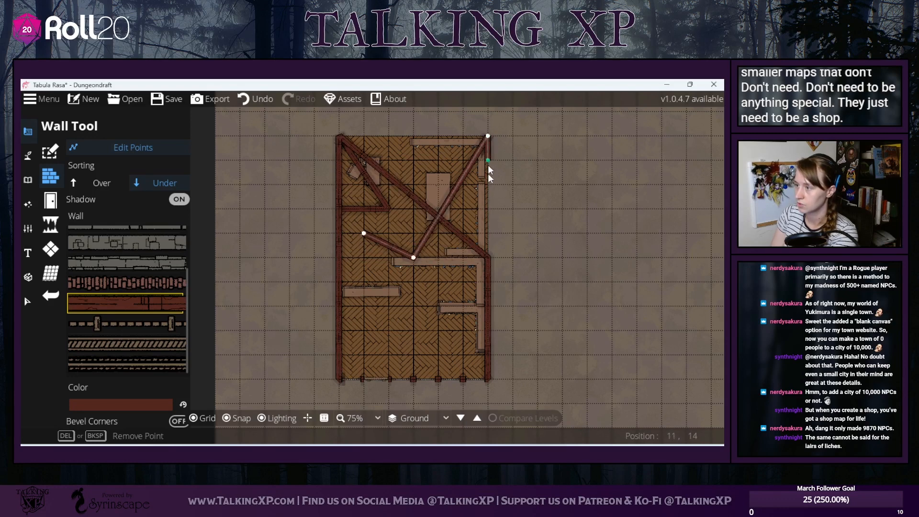
pyautogui.press('Delete')
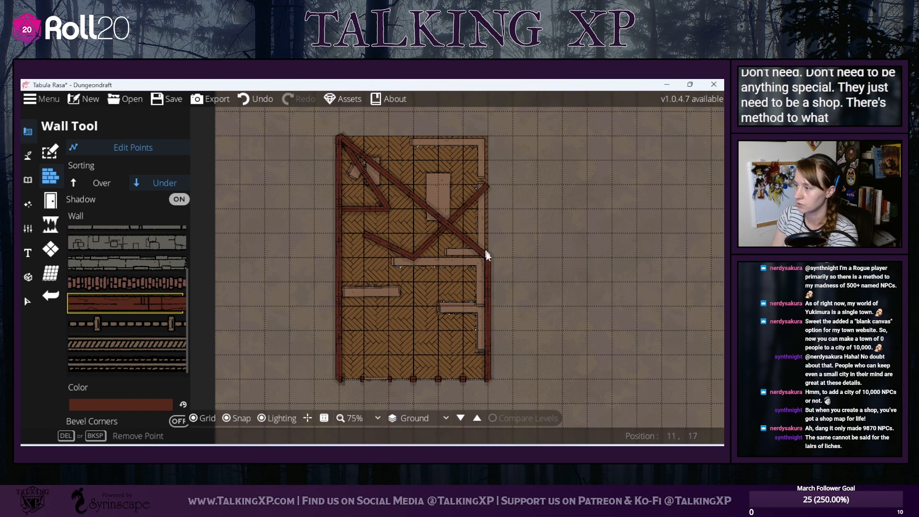
pyautogui.moveTo(490, 258); pyautogui.dragTo(491, 136)
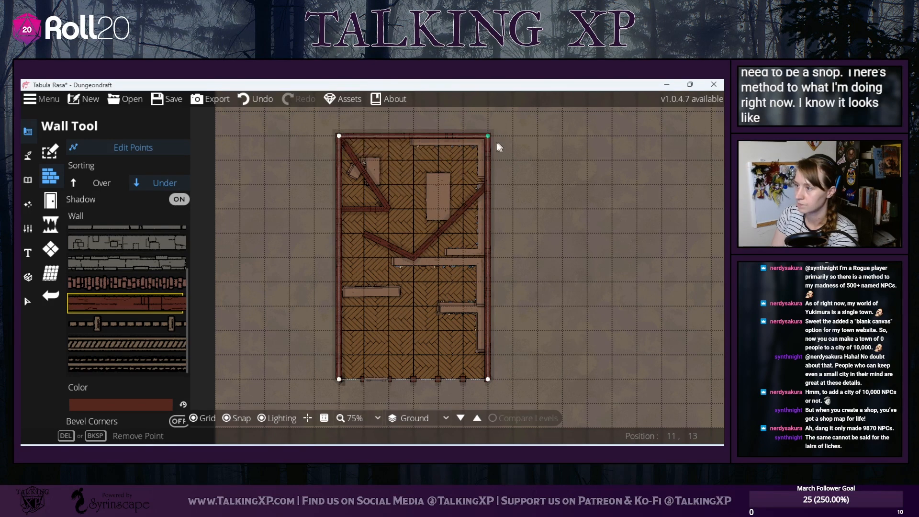
# - Straighten the office's east wall up to the north wall and reshape the leftover back room wall into a straight partition between the rooms
pyautogui.click(340, 143)
pyautogui.moveTo(339, 136); pyautogui.dragTo(389, 137)
pyautogui.click(365, 235)
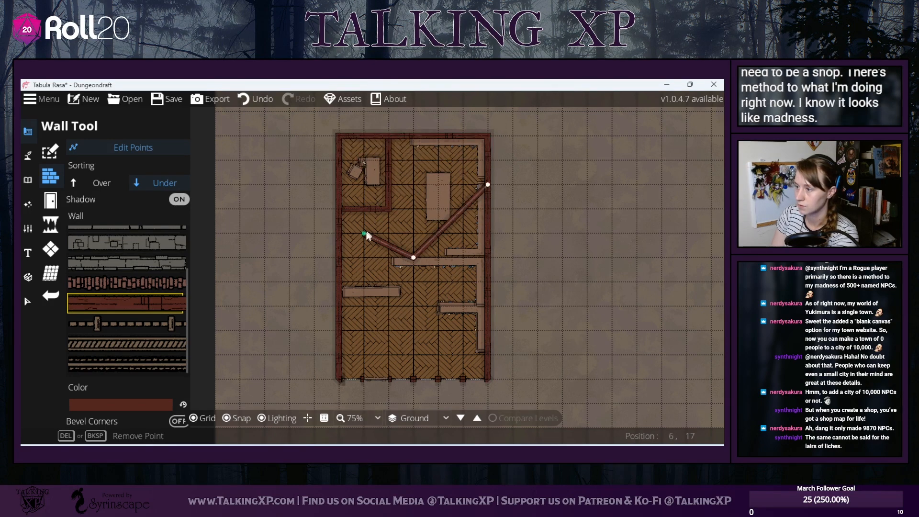
pyautogui.moveTo(351, 246); pyautogui.dragTo(345, 261)
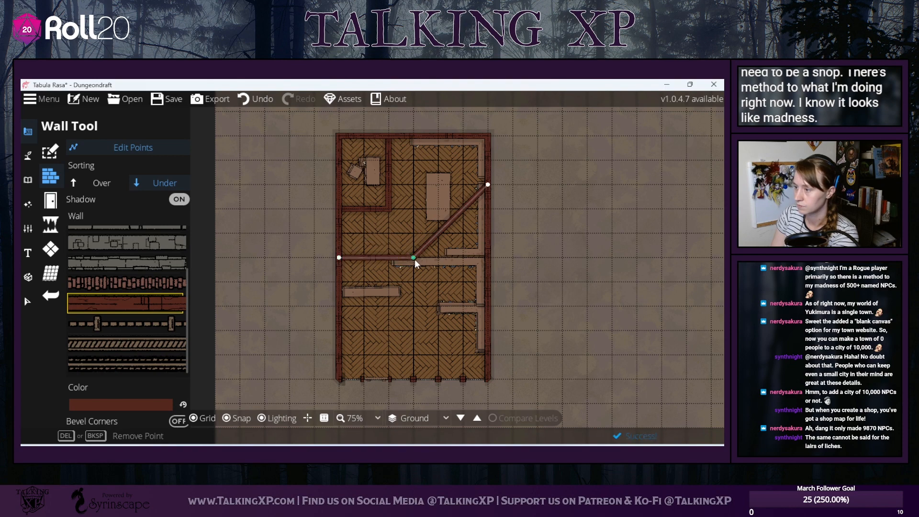
pyautogui.press('Delete')
pyautogui.moveTo(484, 187); pyautogui.dragTo(482, 262)
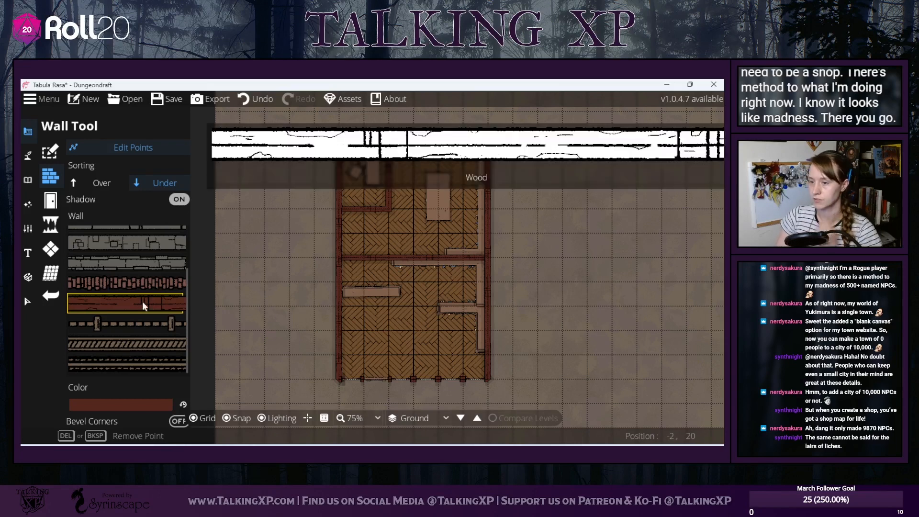
# - Add a wooden door in the partition between the two rooms and another in the office's south wall
pyautogui.click(50, 200)
pyautogui.scroll(3, 91, 287)
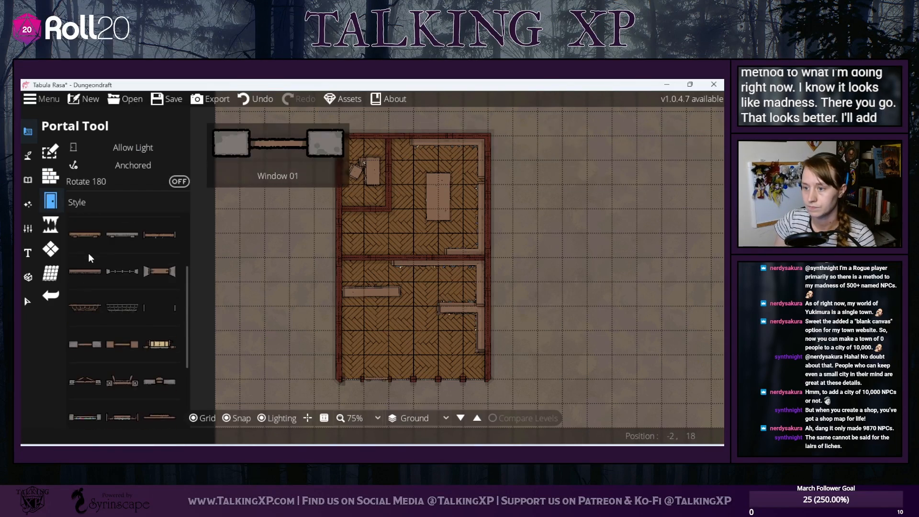
pyautogui.click(88, 241)
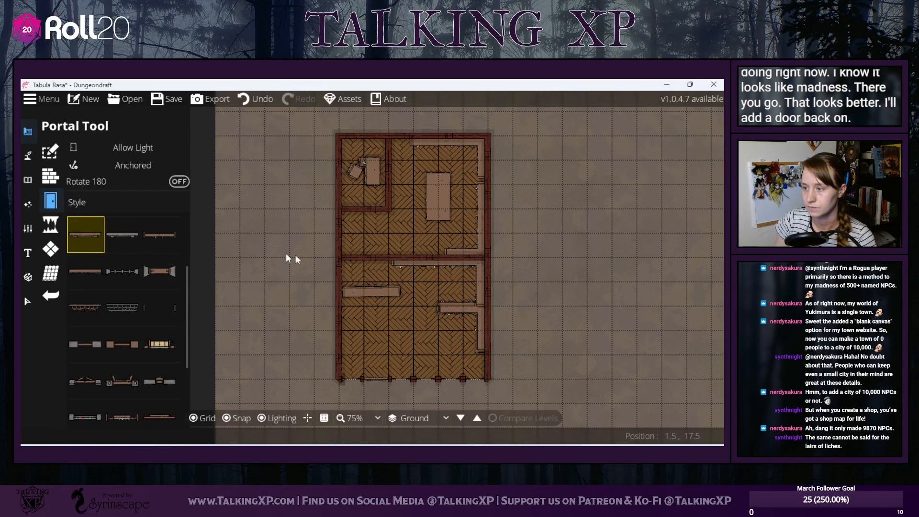
pyautogui.click(363, 254)
pyautogui.moveTo(525, 241); pyautogui.dragTo(556, 232)
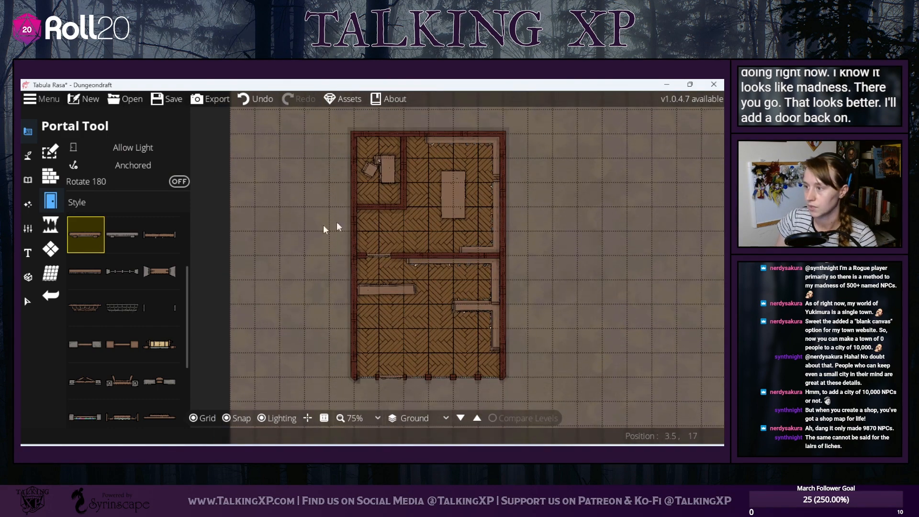
pyautogui.click(375, 207)
pyautogui.moveTo(554, 238); pyautogui.dragTo(556, 252)
# - Select and move the office chair and desk north toward the office's upper wall
pyautogui.click(27, 302)
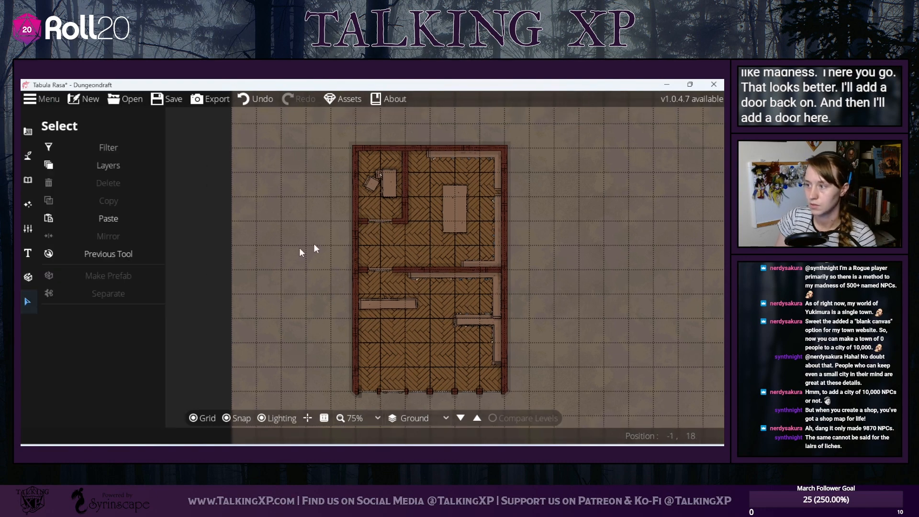
pyautogui.scroll(2, 383, 216)
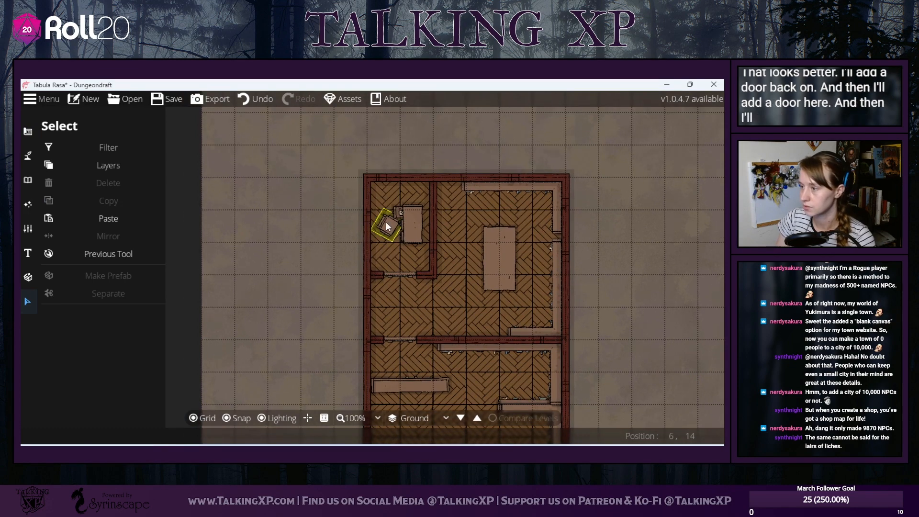
pyautogui.click(384, 207)
pyautogui.click(412, 221)
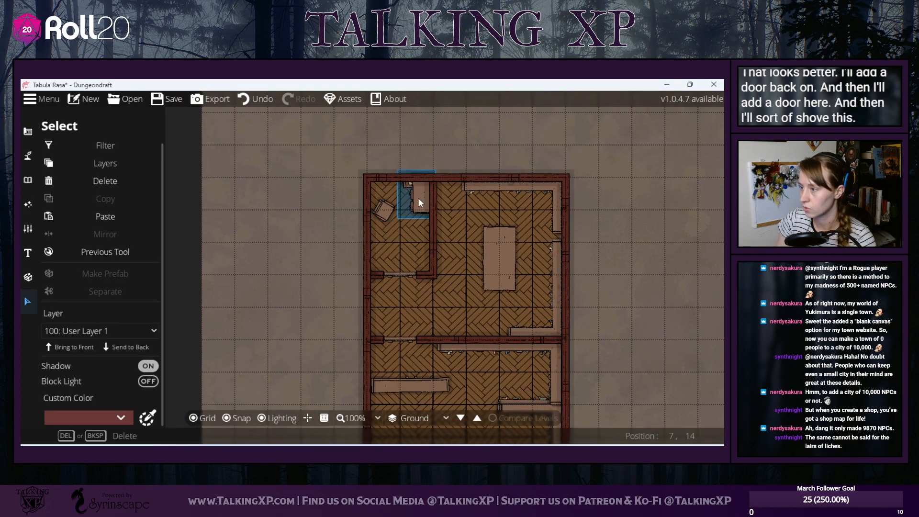
pyautogui.rightClick(419, 210)
pyautogui.scroll(1, 418, 210)
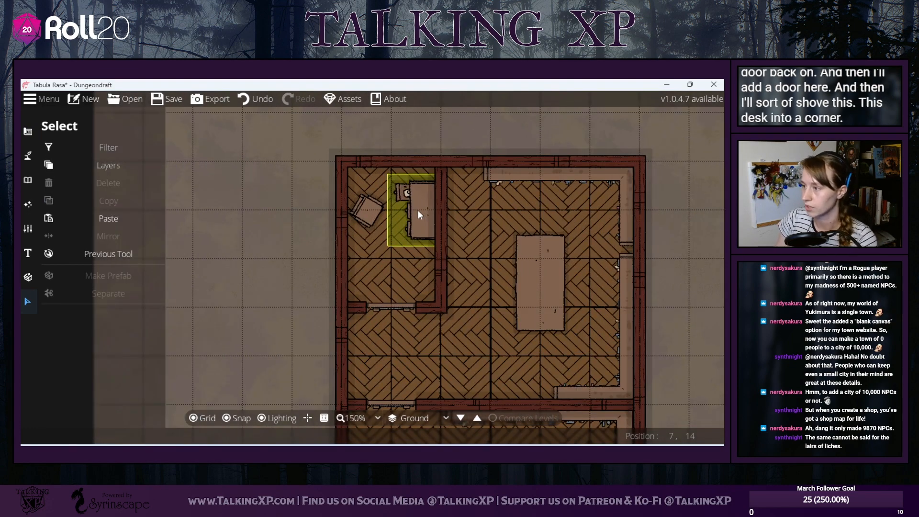
# - Turn snapping off, fit the desk into the office's northeast corner and set the chair close beside it
pyautogui.click(229, 418)
pyautogui.moveTo(422, 213); pyautogui.dragTo(419, 200)
pyautogui.moveTo(372, 217); pyautogui.dragTo(407, 199)
pyautogui.rightClick(408, 198)
pyautogui.click(380, 200)
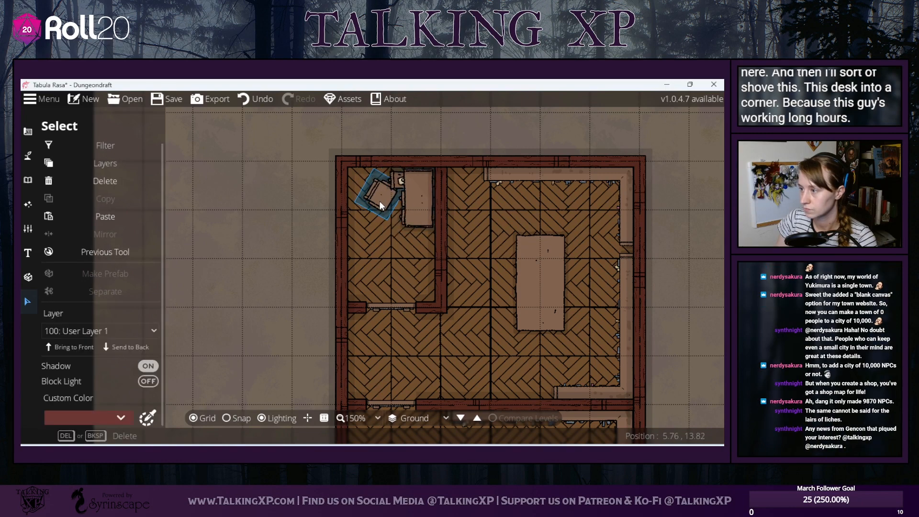
pyautogui.click(394, 283)
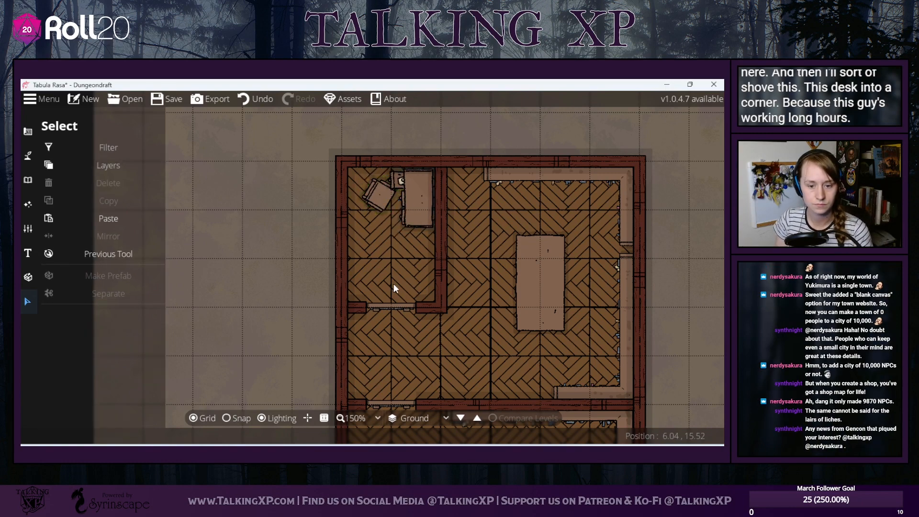
# - Search the object library for "chair" and choose Chair 01 as a second office chair
pyautogui.moveTo(508, 312); pyautogui.dragTo(462, 311)
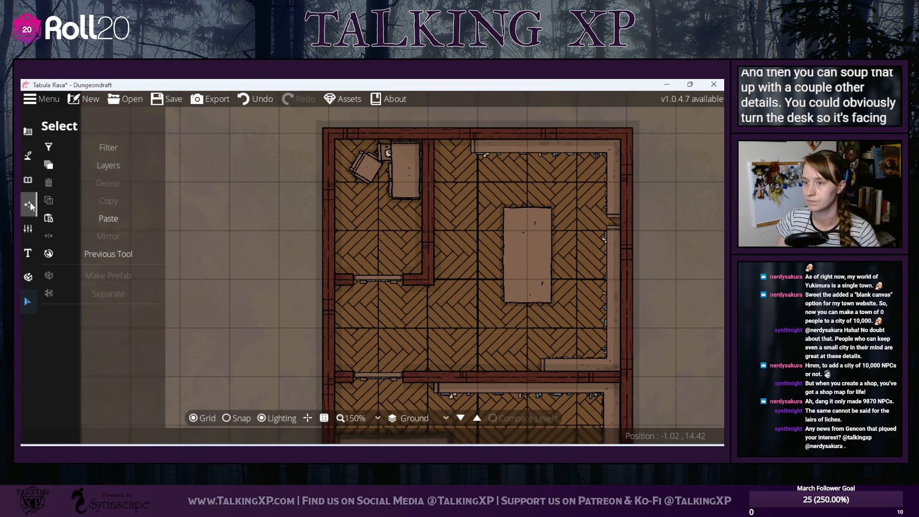
pyautogui.click(28, 180)
pyautogui.click(59, 159)
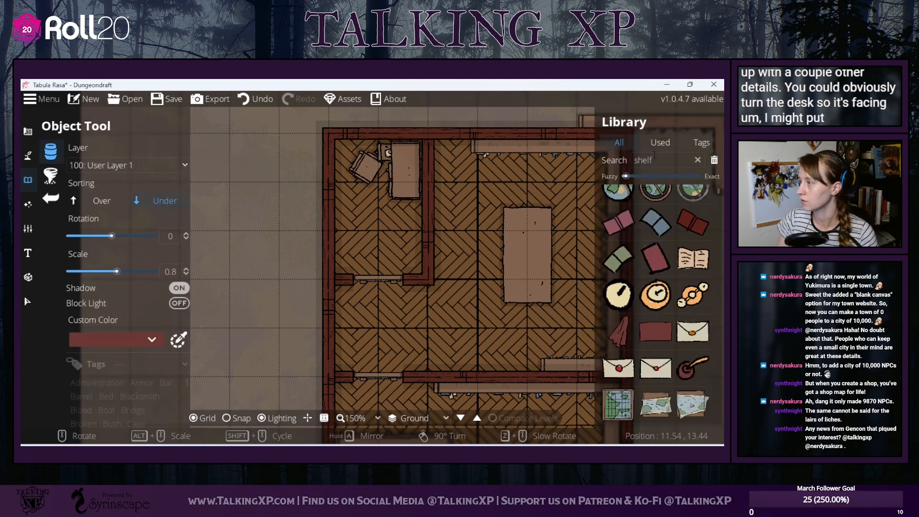
pyautogui.doubleClick(644, 160)
pyautogui.write('chair')
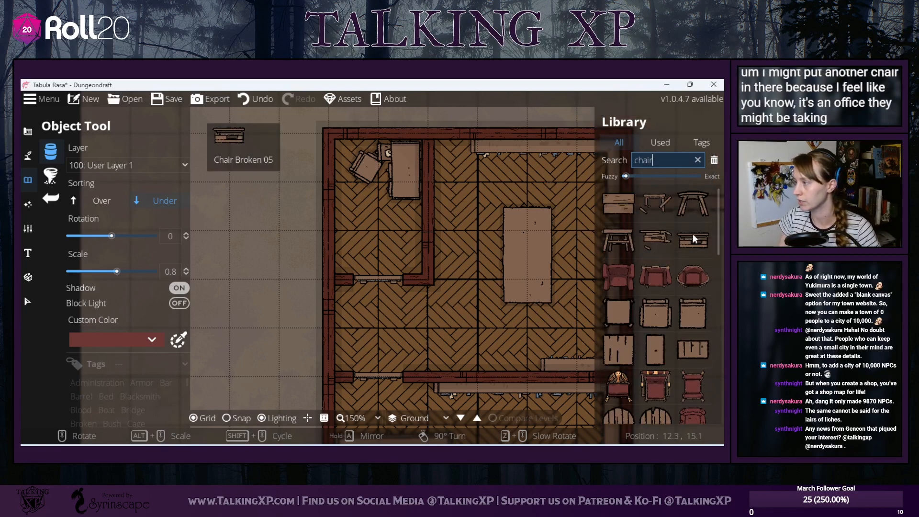
pyautogui.scroll(-3, 673, 303)
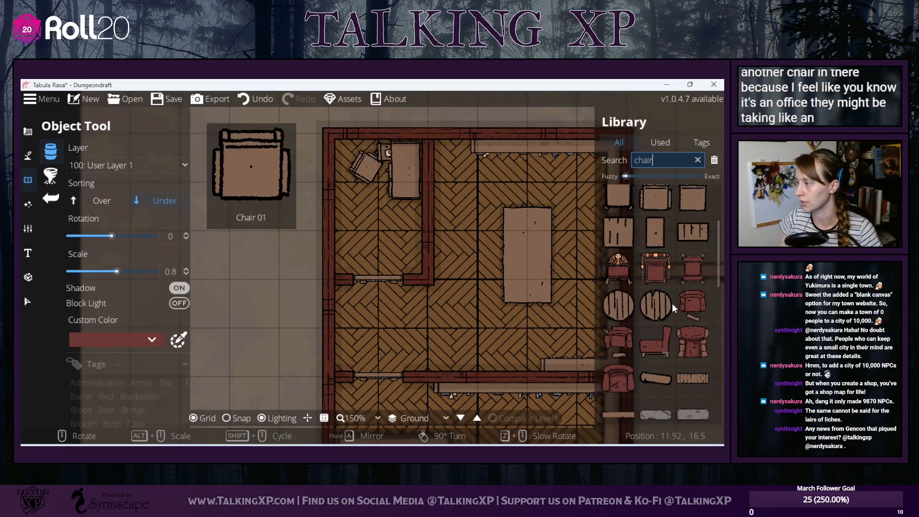
pyautogui.click(646, 206)
# - Place the second office chair at scale 1 and rotation 120 in the office's southeast part, near the door
pyautogui.scroll(-8, 390, 248)
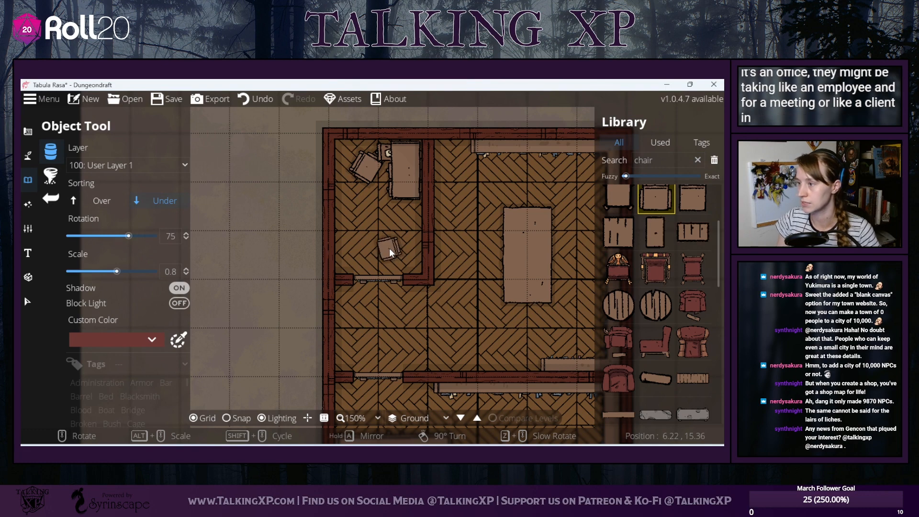
pyautogui.click(163, 271)
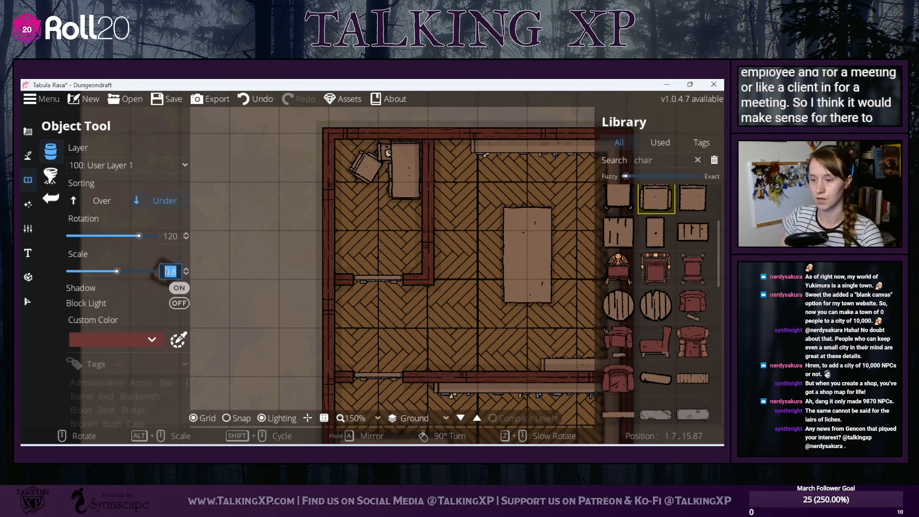
pyautogui.press('Return')
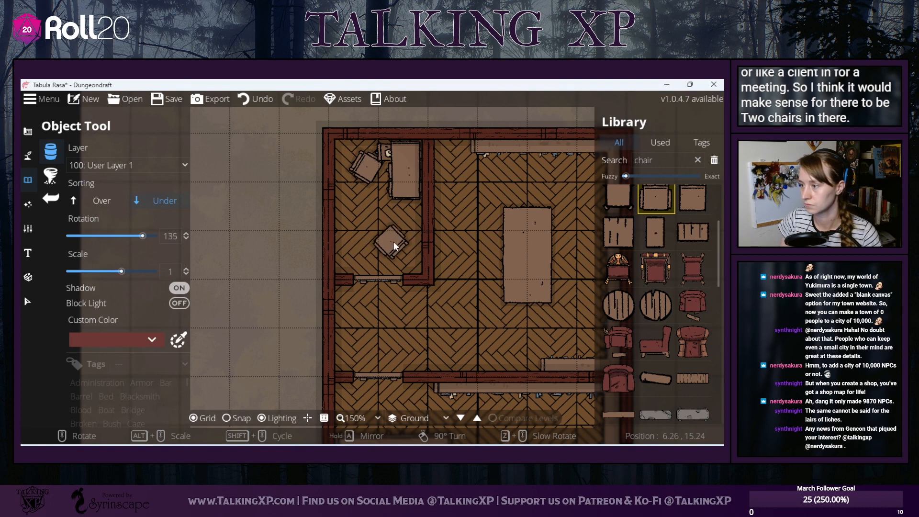
pyautogui.scroll(-1, 404, 237)
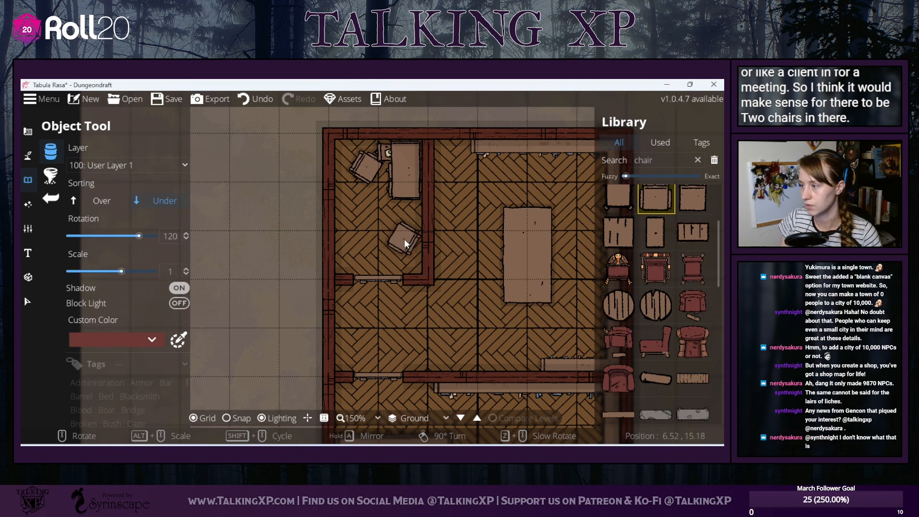
pyautogui.click(403, 242)
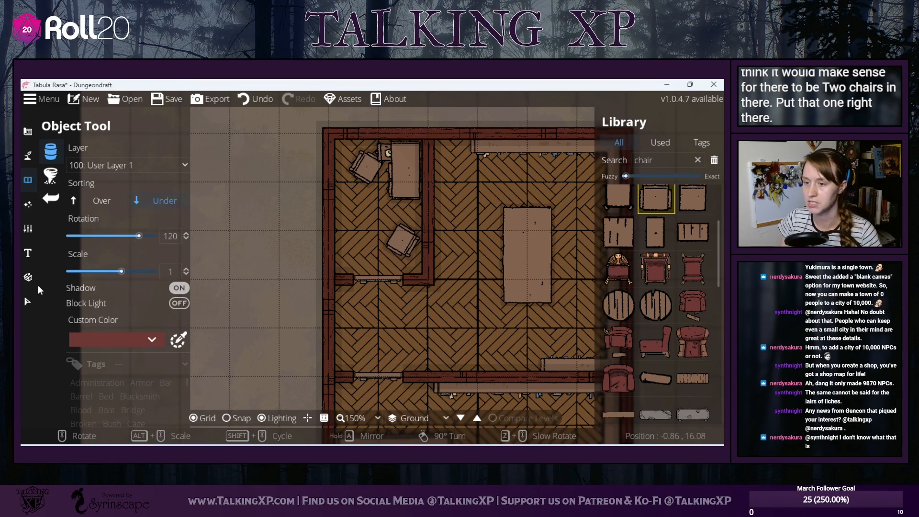
# - Search the object library for "pillow" and choose Egypt Pillow 01
pyautogui.doubleClick(687, 162)
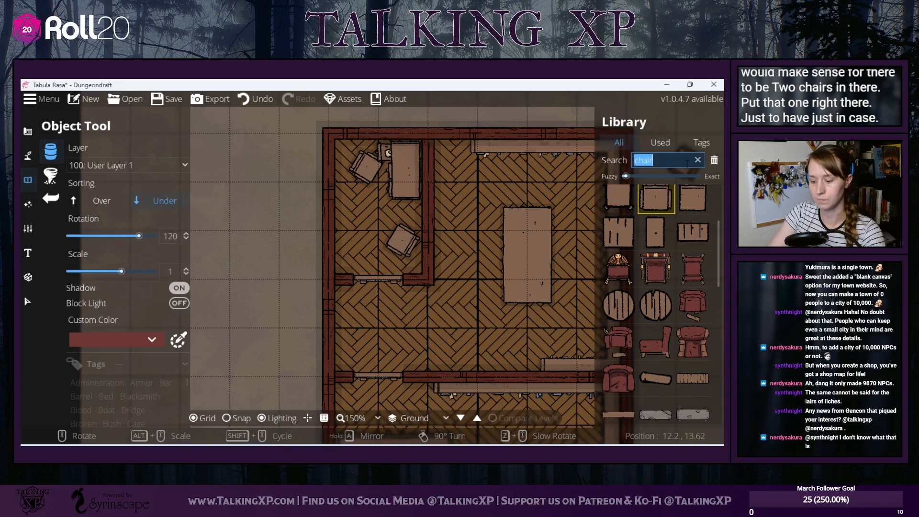
pyautogui.write('pillow')
pyautogui.press('Return')
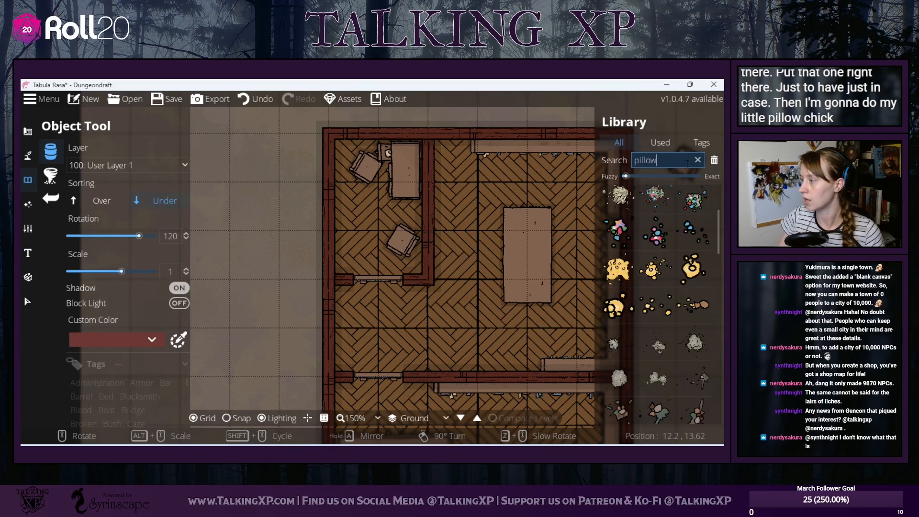
pyautogui.scroll(-9, 642, 253)
pyautogui.click(656, 296)
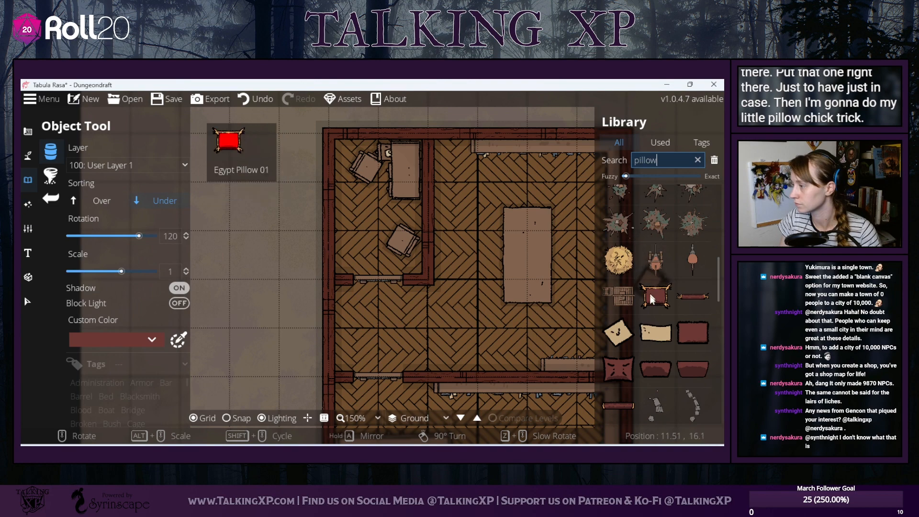
# - Set the pillow's custom color to bright red, hex ff0030
pyautogui.click(152, 340)
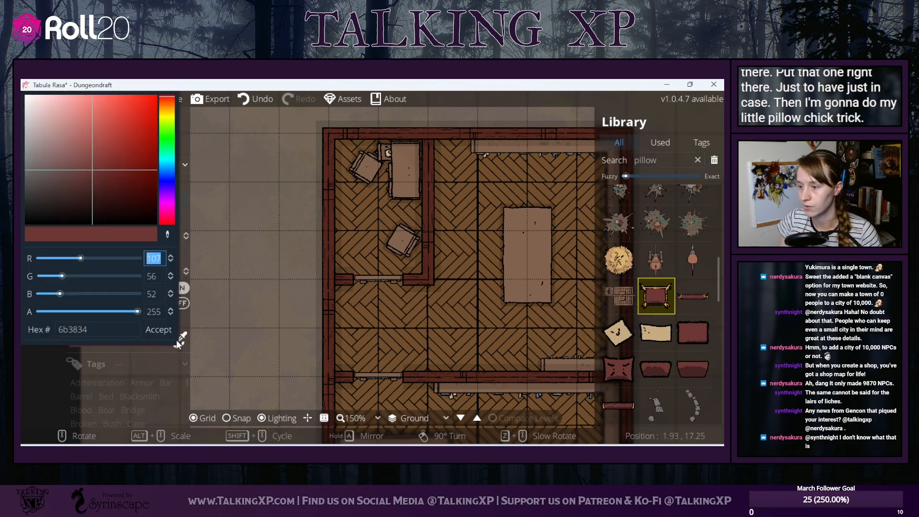
pyautogui.click(168, 221)
pyautogui.moveTo(139, 167); pyautogui.dragTo(165, 94)
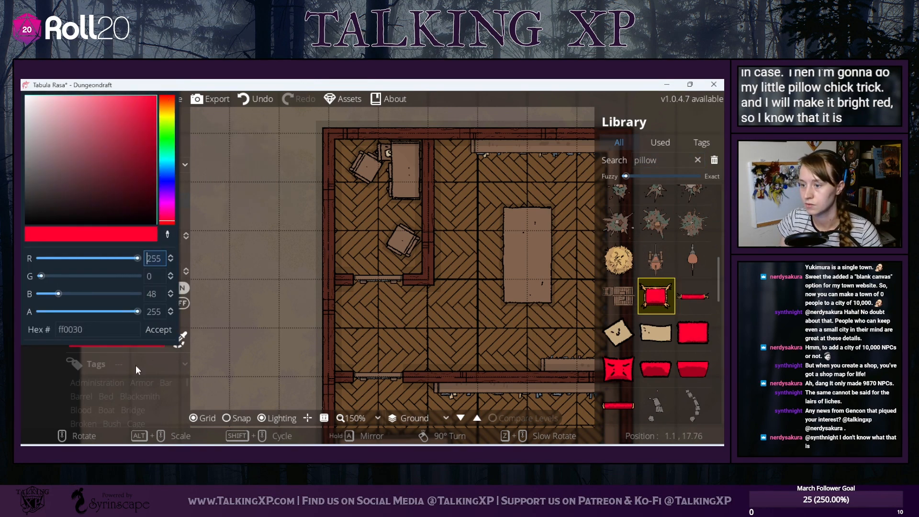
pyautogui.click(159, 329)
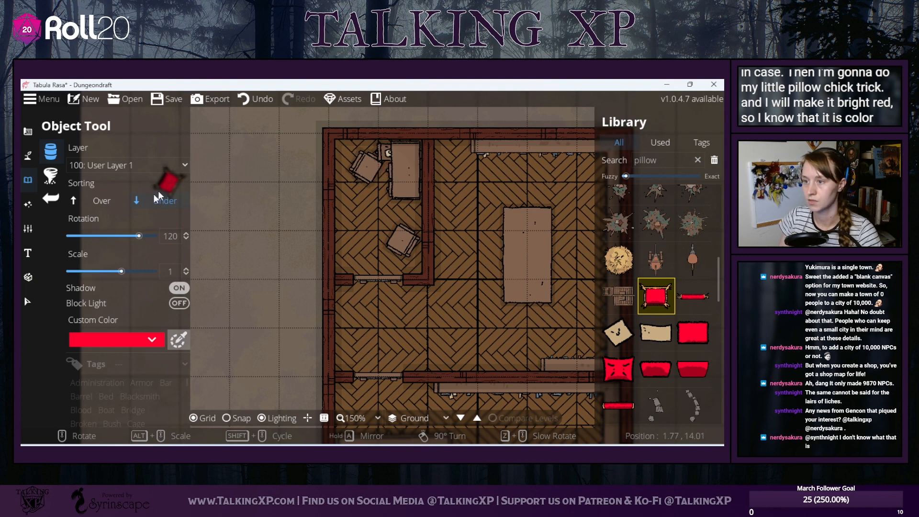
# - Place the pillow on the chair beside the desk, sorted over other objects, rotated to -60 and with its shadow off
pyautogui.click(106, 201)
pyautogui.scroll(-7, 365, 172)
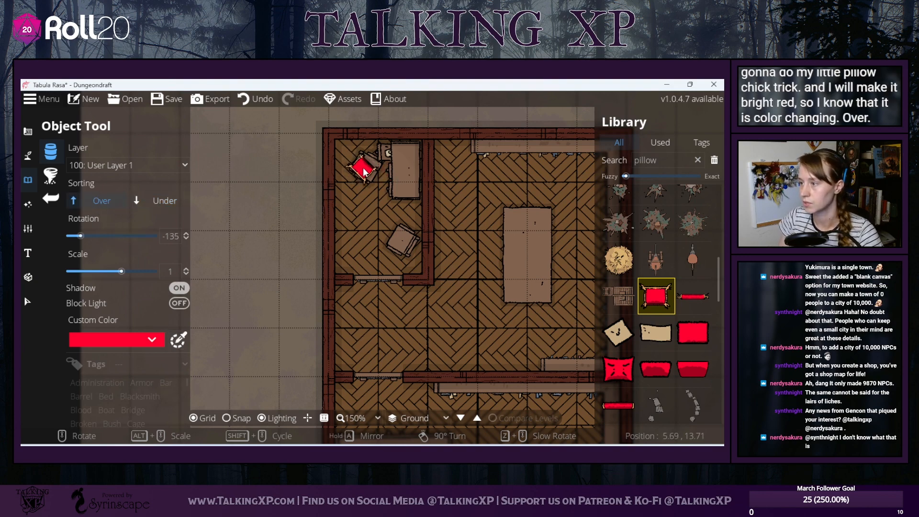
pyautogui.scroll(-5, 364, 173)
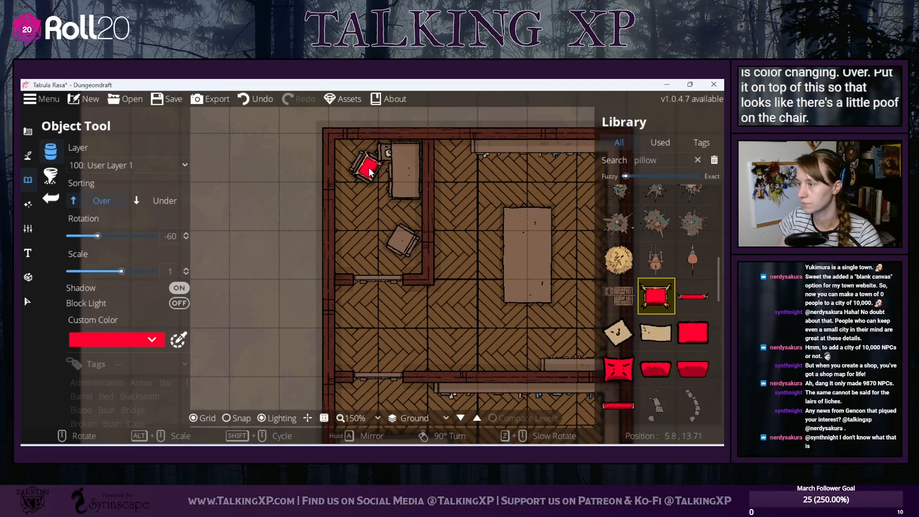
pyautogui.click(179, 288)
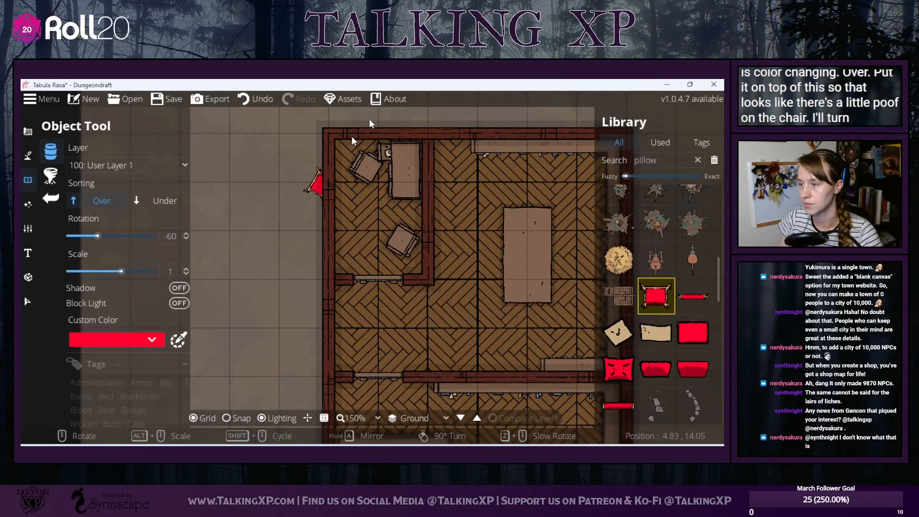
pyautogui.click(369, 170)
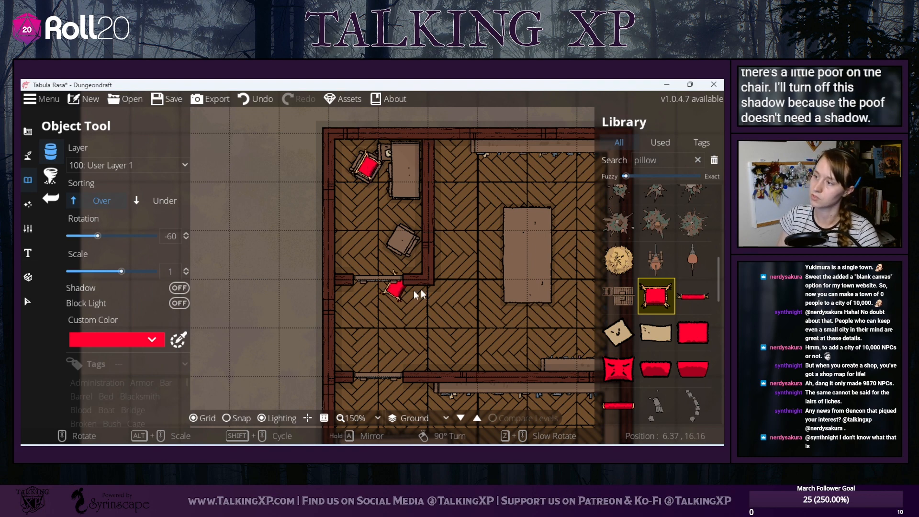
# - Place a matching red pillow rotated to 120 on the office's second chair
pyautogui.click(28, 301)
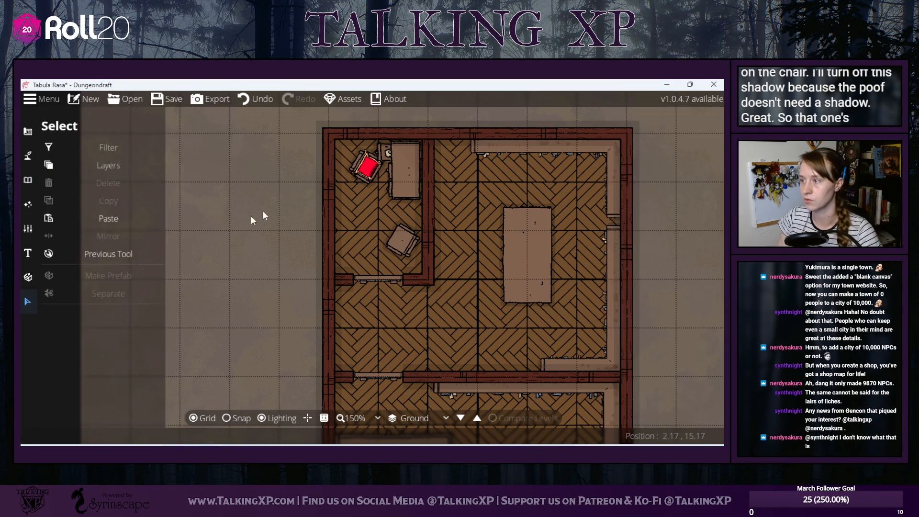
pyautogui.click(365, 164)
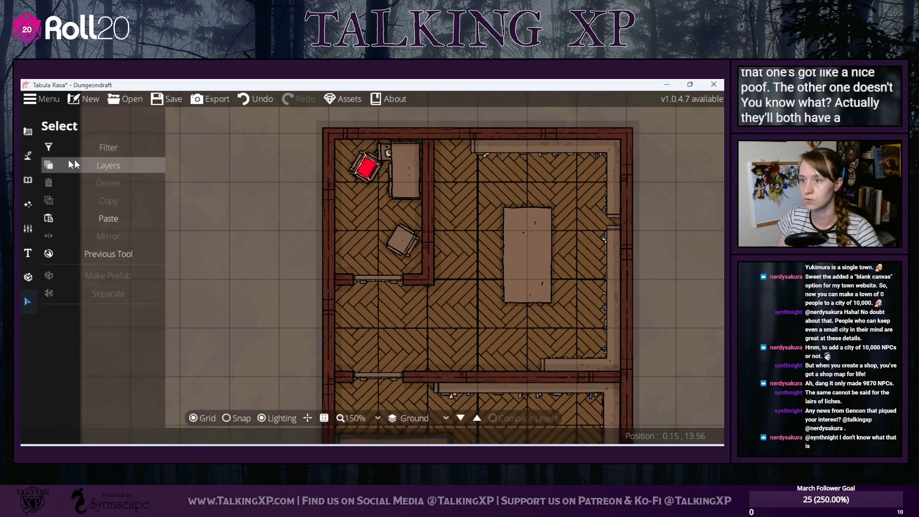
pyautogui.click(27, 180)
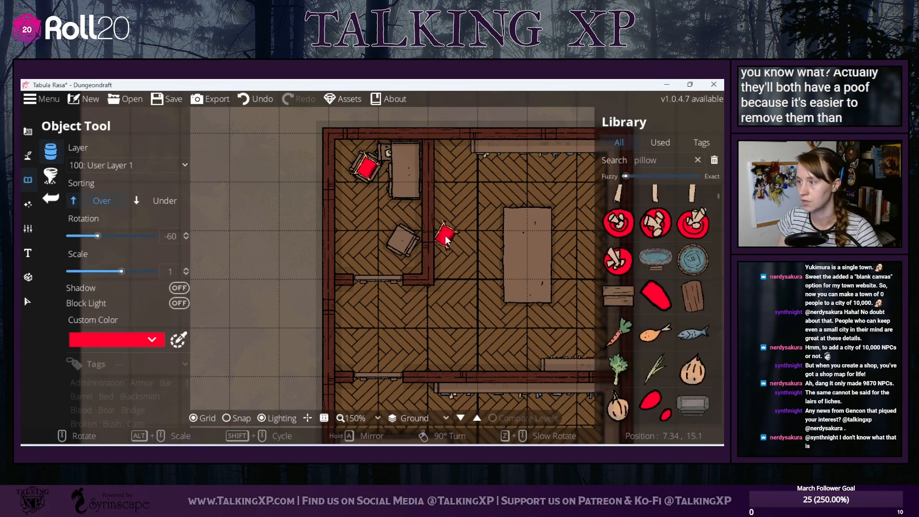
pyautogui.scroll(-5, 406, 245)
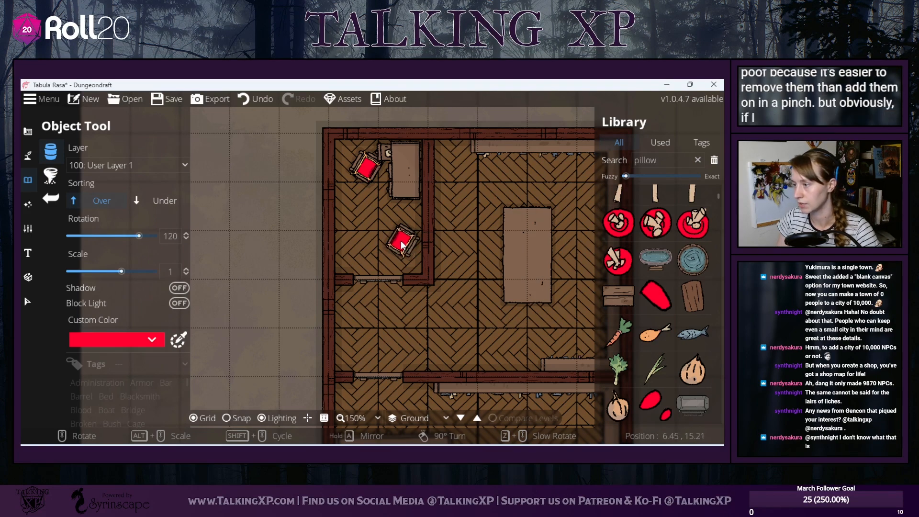
pyautogui.click(401, 245)
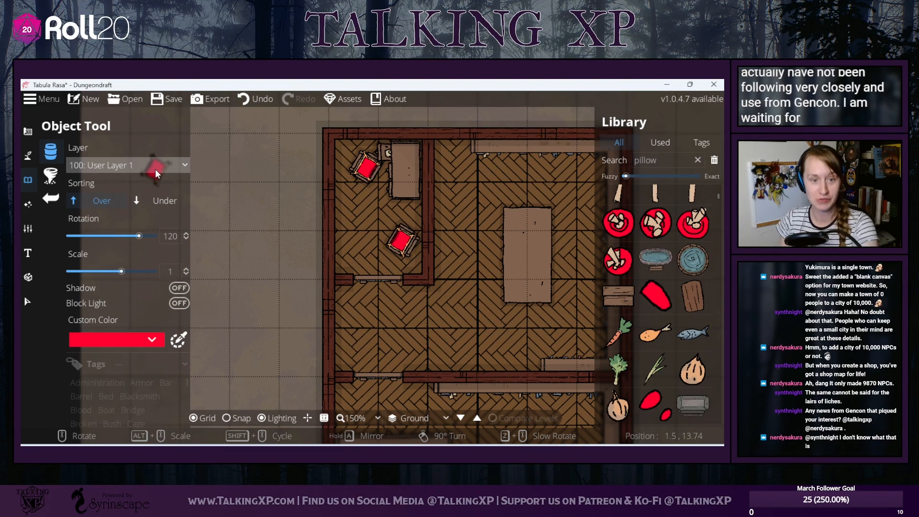
# - Search the object library for "chair" and choose Round Chair 01 as a work stool
pyautogui.moveTo(475, 258); pyautogui.dragTo(354, 212)
pyautogui.scroll(-5, 680, 260)
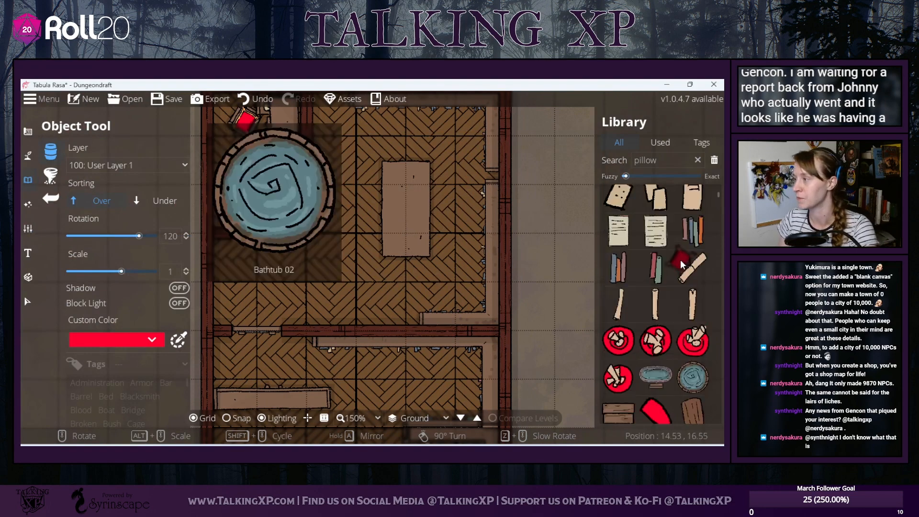
pyautogui.scroll(-5, 680, 260)
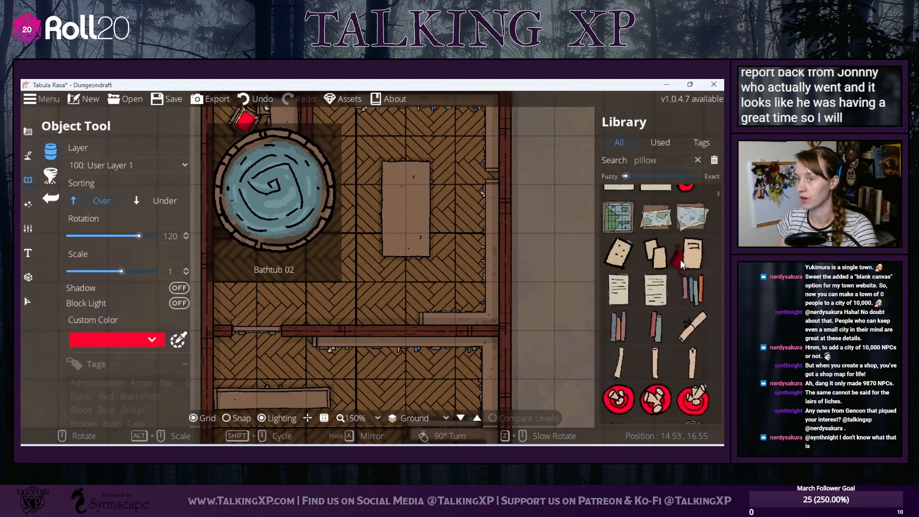
pyautogui.scroll(-3, 680, 259)
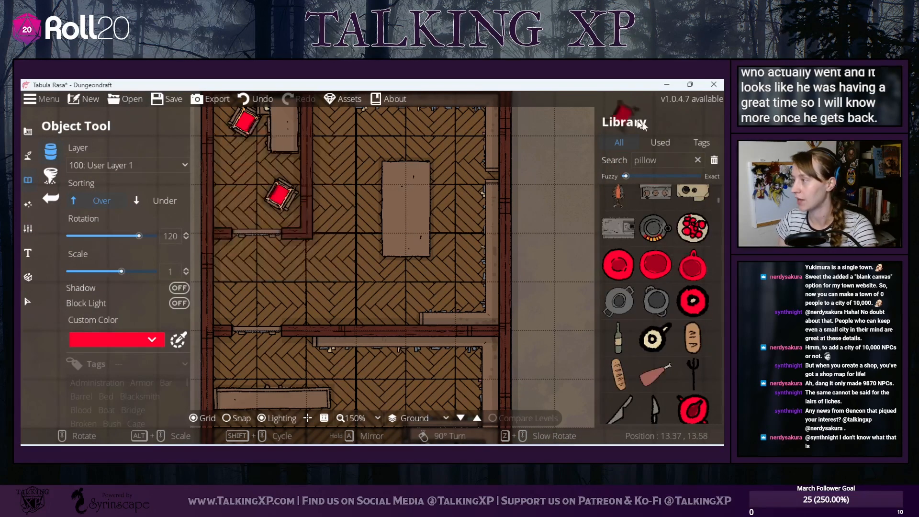
pyautogui.doubleClick(670, 156)
pyautogui.write('g')
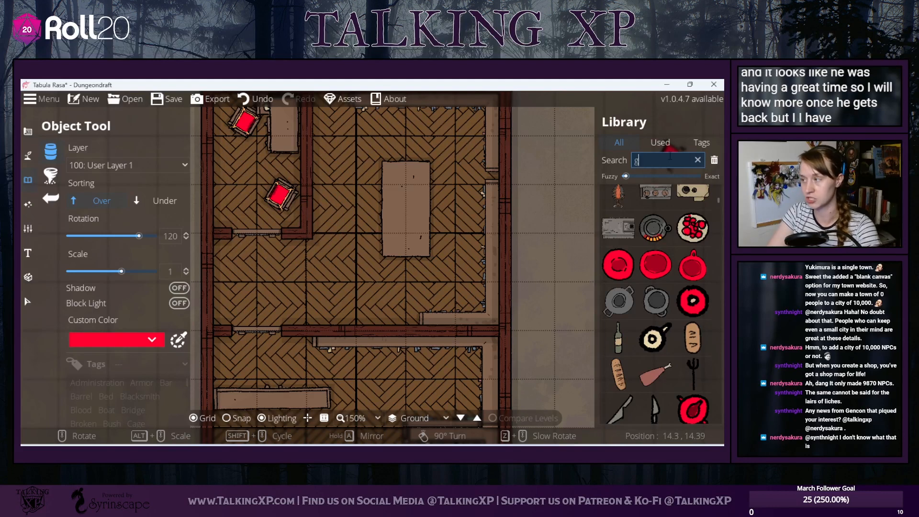
pyautogui.press('BackSpace')
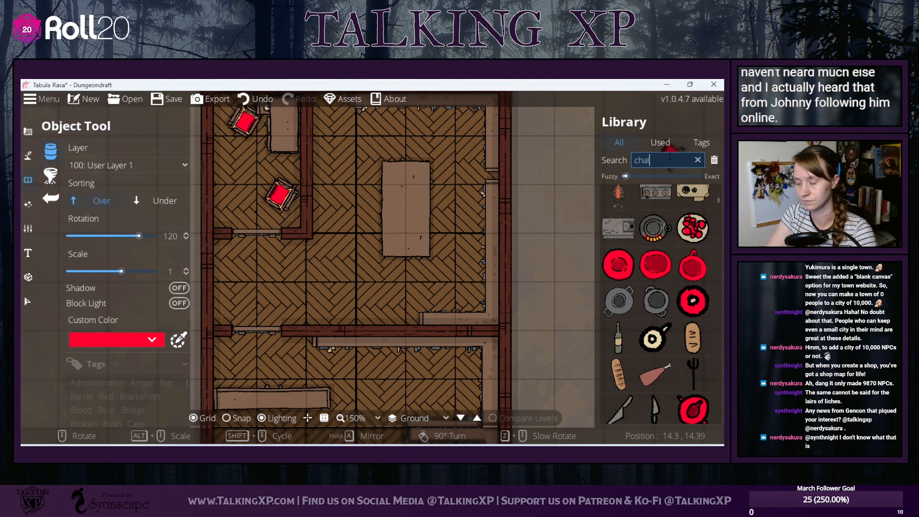
pyautogui.moveTo(662, 224)
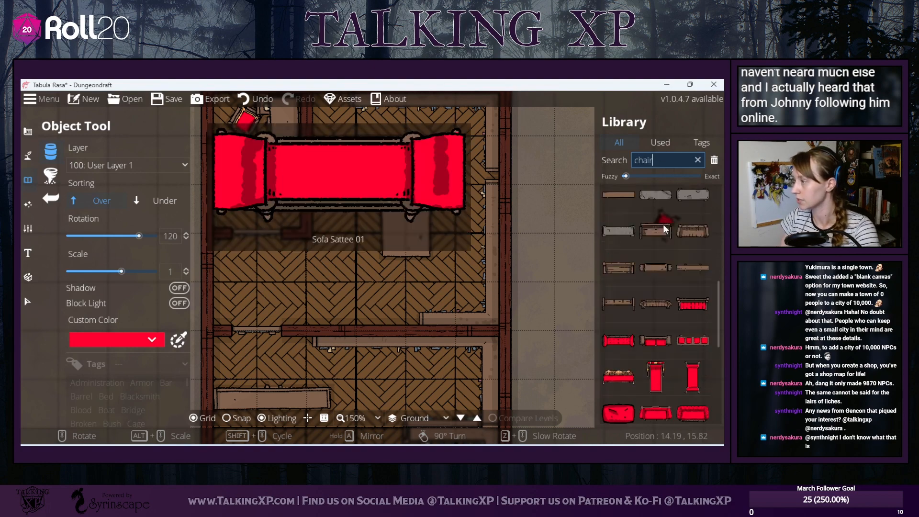
pyautogui.scroll(2, 662, 224)
pyautogui.click(620, 350)
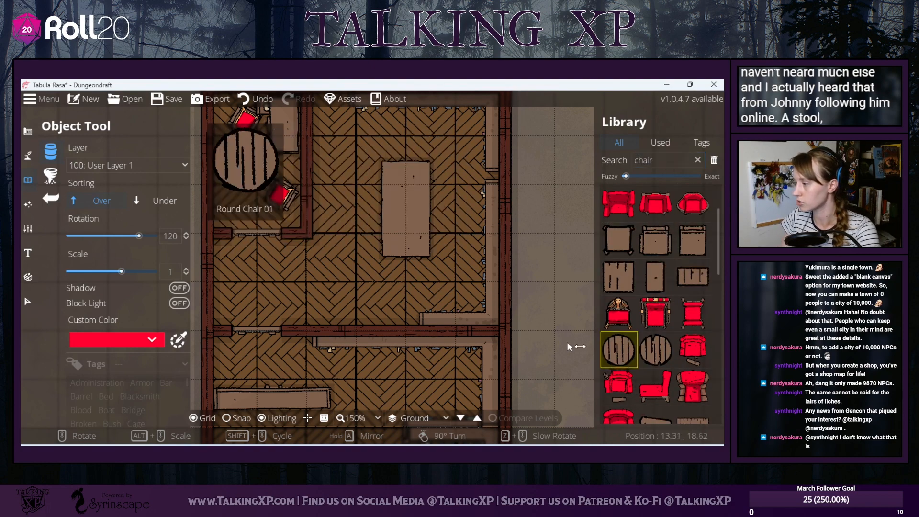
# - Place the stool partly beneath the west side of the large back-room table, sorted under with its shadow on
pyautogui.click(165, 201)
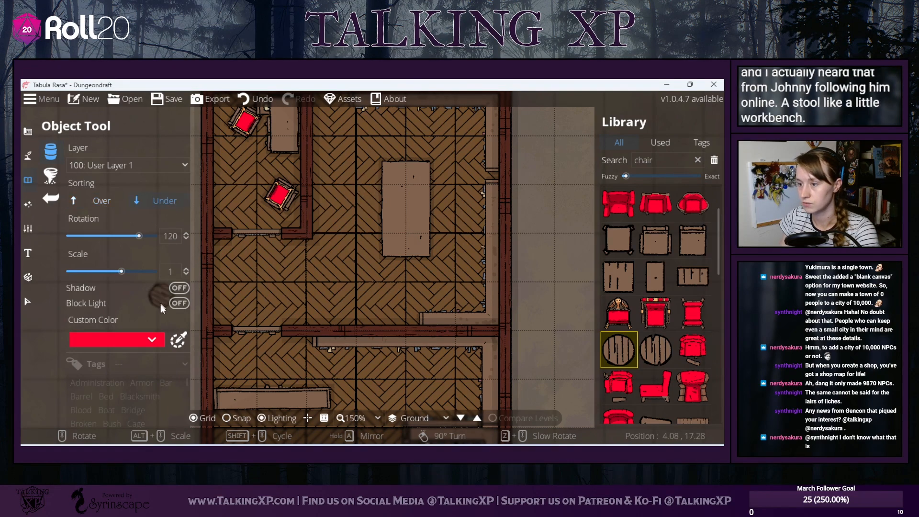
pyautogui.click(179, 288)
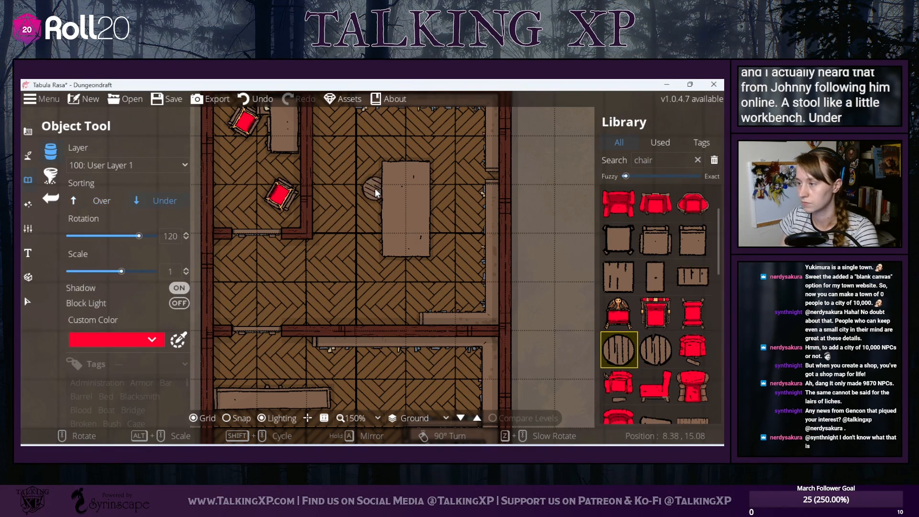
pyautogui.click(375, 188)
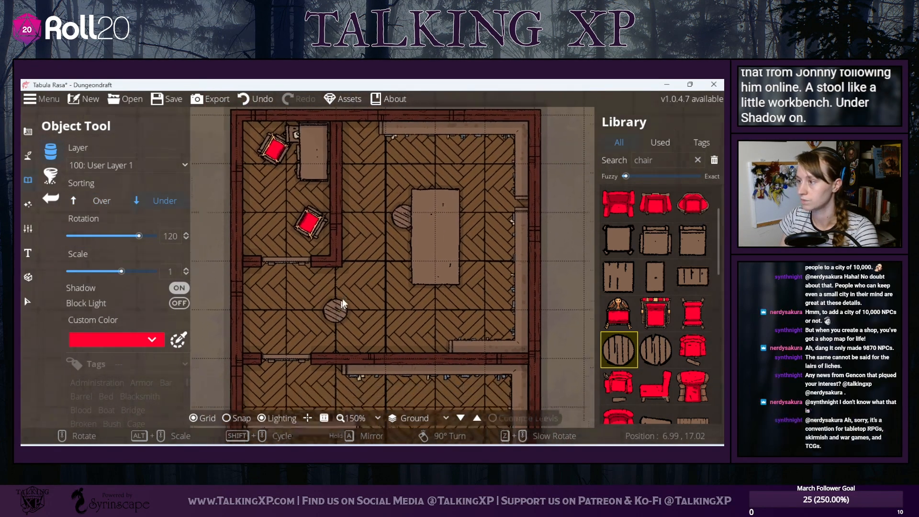
pyautogui.moveTo(343, 298); pyautogui.dragTo(350, 281)
pyautogui.moveTo(444, 269); pyautogui.dragTo(467, 237)
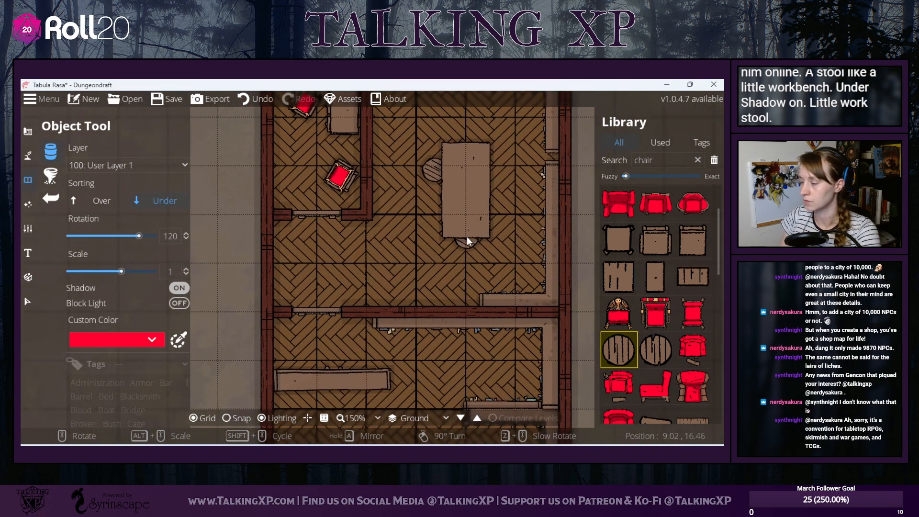
# - Search the object library for "crate" and choose Fruit Box 01
pyautogui.doubleClick(676, 160)
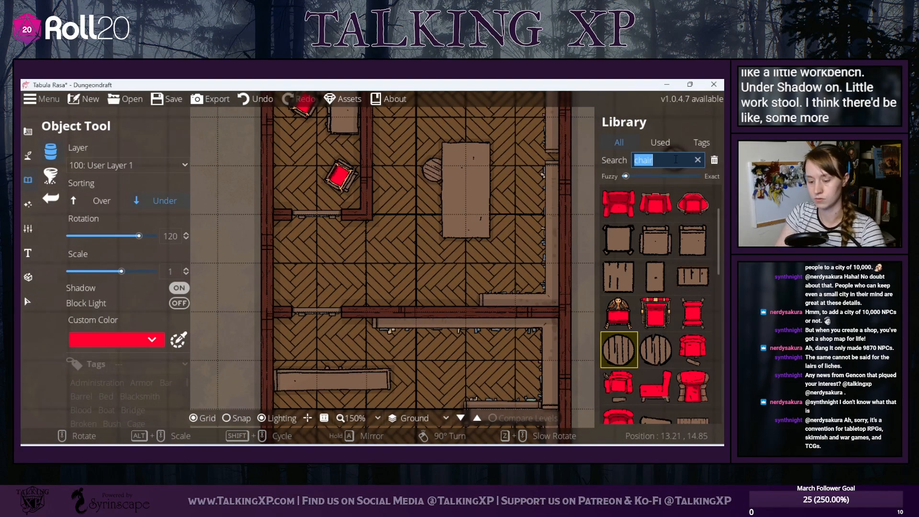
pyautogui.write('crate')
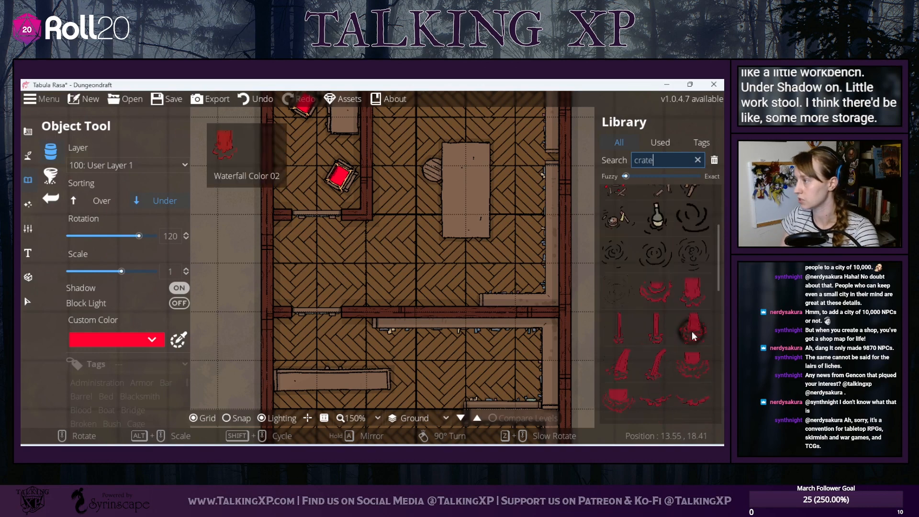
pyautogui.scroll(-2, 691, 331)
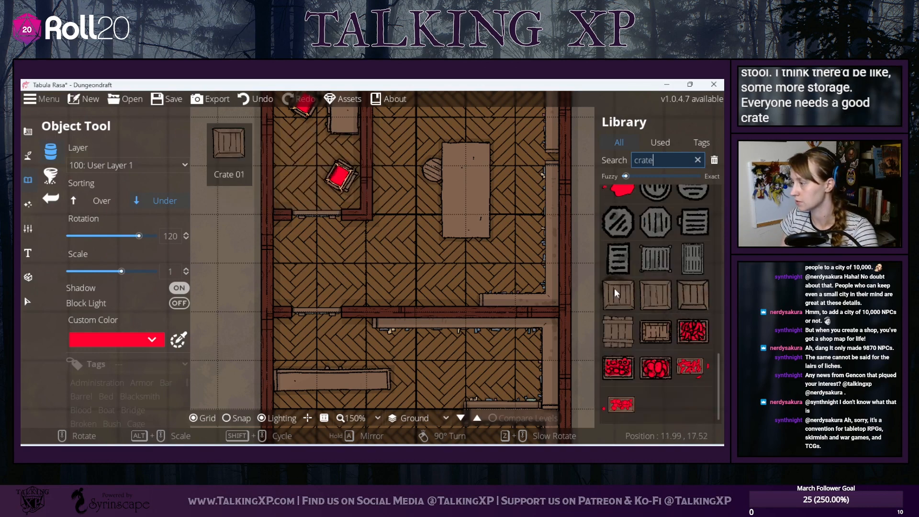
pyautogui.click(652, 330)
# - Place three crates in a column in the back room's northwest corner beside the office wall, sorted under at rotation 0
pyautogui.moveTo(427, 162); pyautogui.dragTo(392, 232)
pyautogui.scroll(-2, 352, 178)
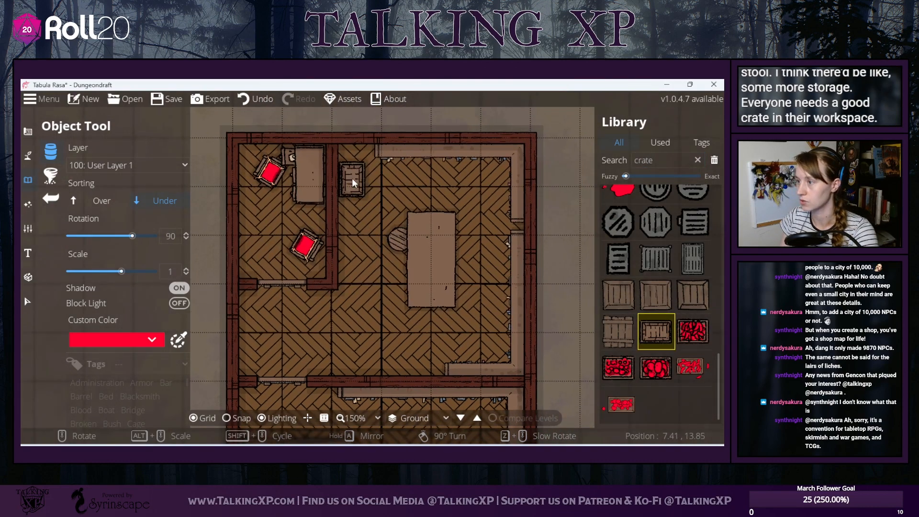
pyautogui.scroll(-5, 352, 165)
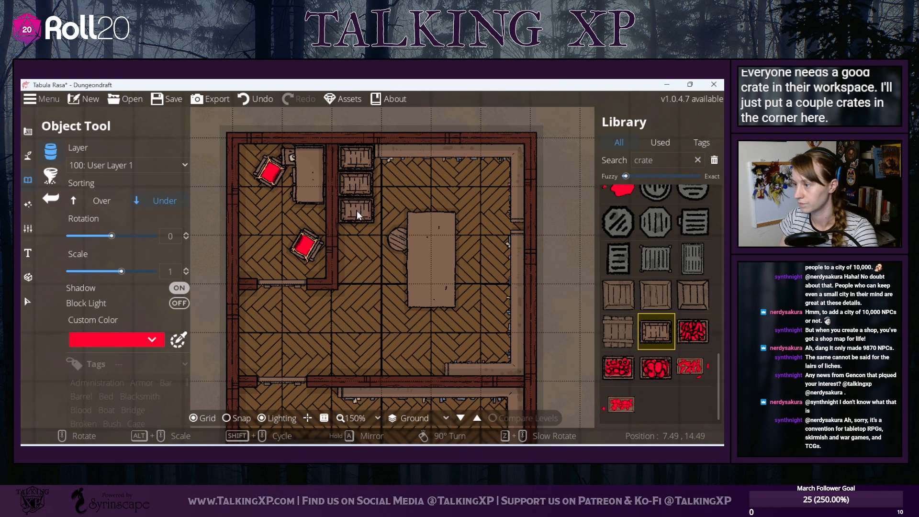
pyautogui.click(355, 210)
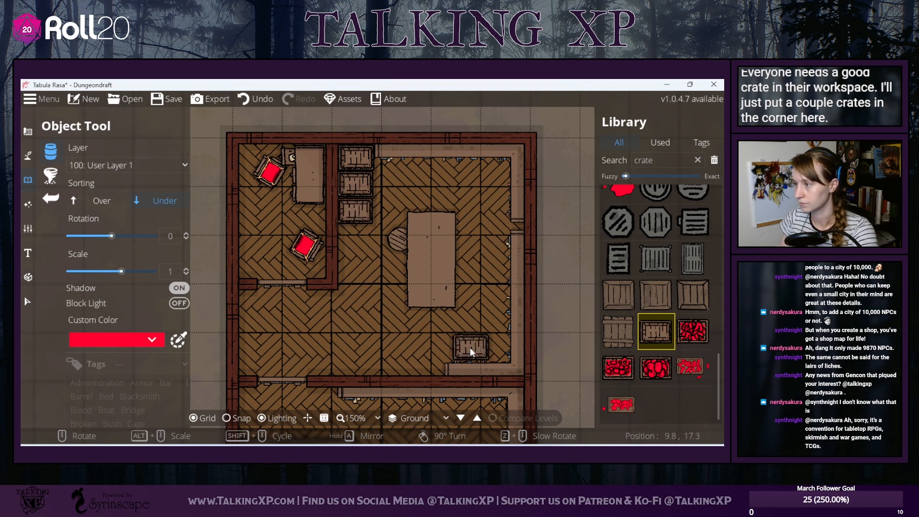
# - Stack a fourth crate on the two northernmost crates, sorted over and rotated to 105
pyautogui.scroll(5, 369, 191)
pyautogui.scroll(1, 369, 192)
pyautogui.click(96, 201)
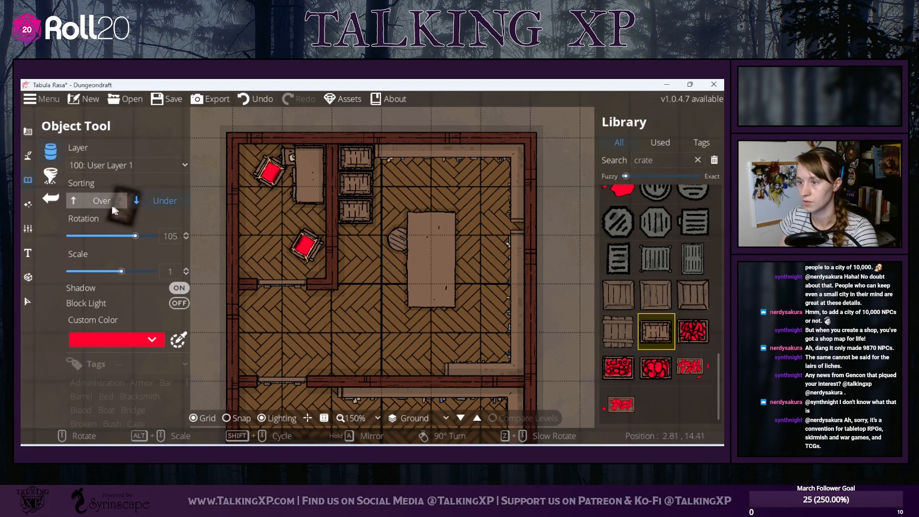
pyautogui.scroll(1, 347, 172)
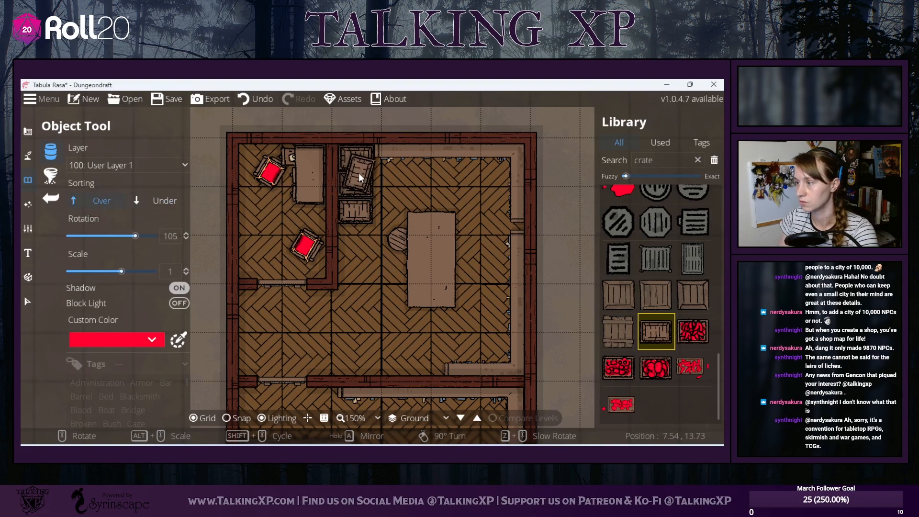
pyautogui.click(355, 171)
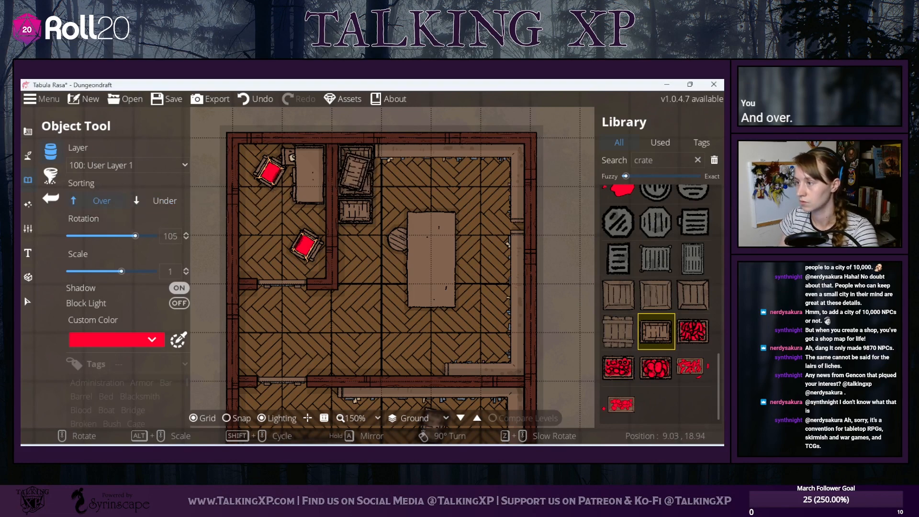
# - Undo the tilted crate, look over the filled fruit boxes in the library, and place Fruit Box 01 on the stack again
pyautogui.click(258, 101)
pyautogui.moveTo(651, 377)
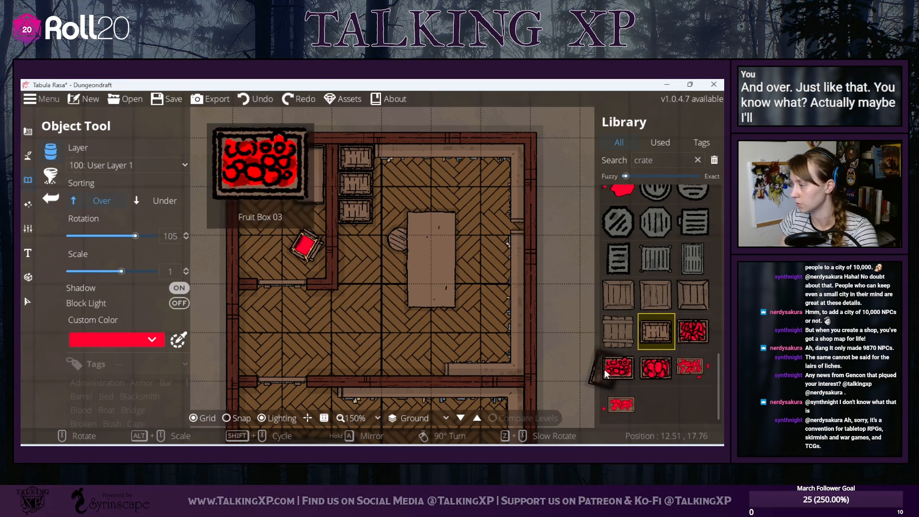
pyautogui.scroll(2, 671, 310)
pyautogui.scroll(-2, 671, 309)
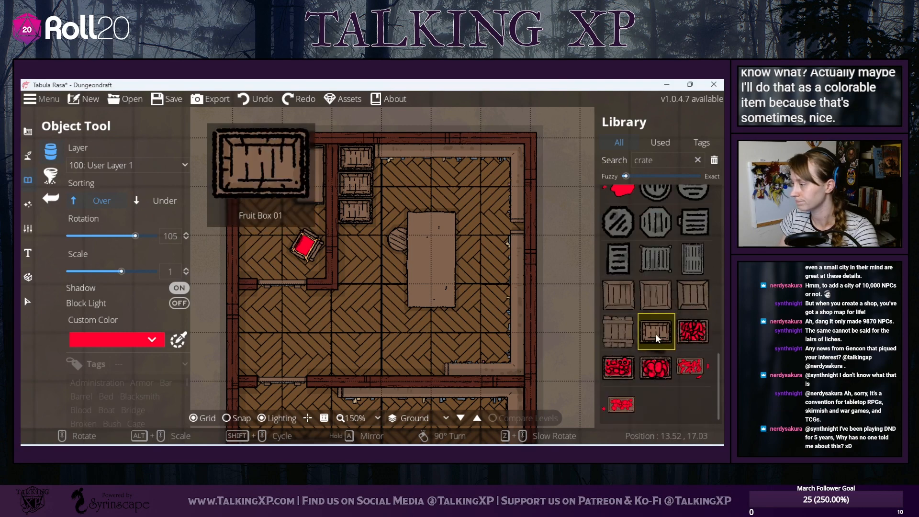
pyautogui.click(356, 174)
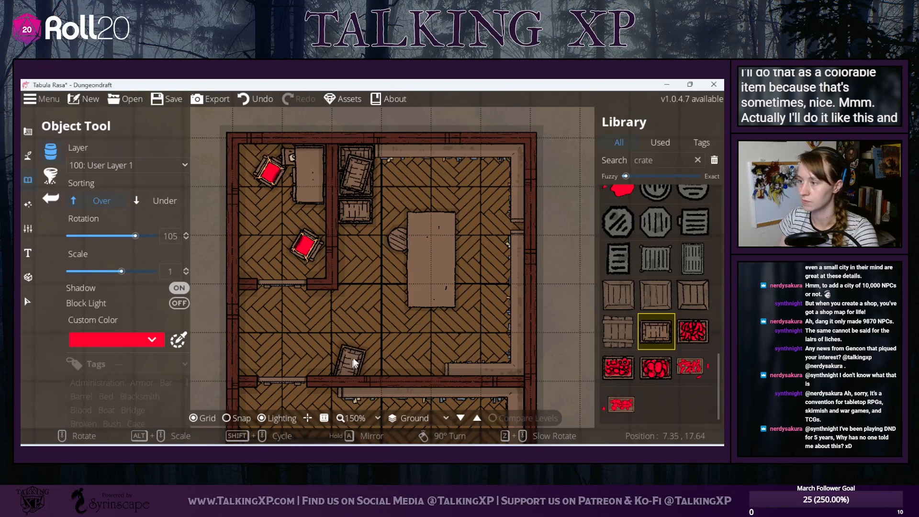
# - Search the object library for "table" and choose the round wooden table with the large red top
pyautogui.moveTo(351, 359); pyautogui.dragTo(389, 300)
pyautogui.moveTo(402, 235); pyautogui.dragTo(390, 285)
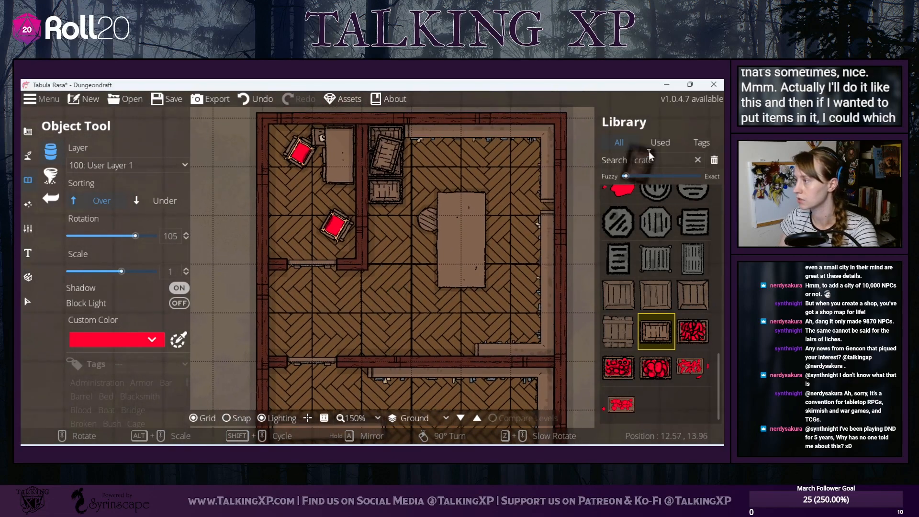
pyautogui.click(661, 160)
pyautogui.moveTo(357, 325); pyautogui.dragTo(407, 314)
pyautogui.scroll(-3, 406, 314)
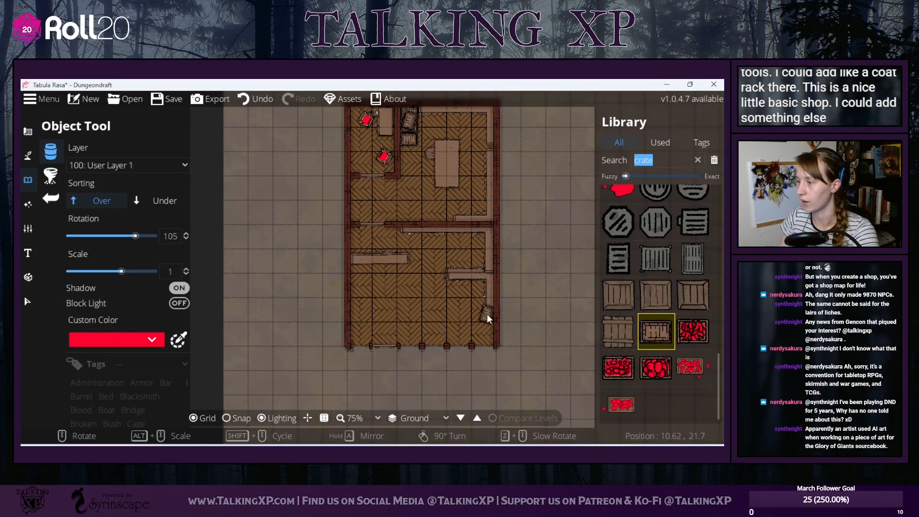
pyautogui.moveTo(366, 307); pyautogui.dragTo(383, 326)
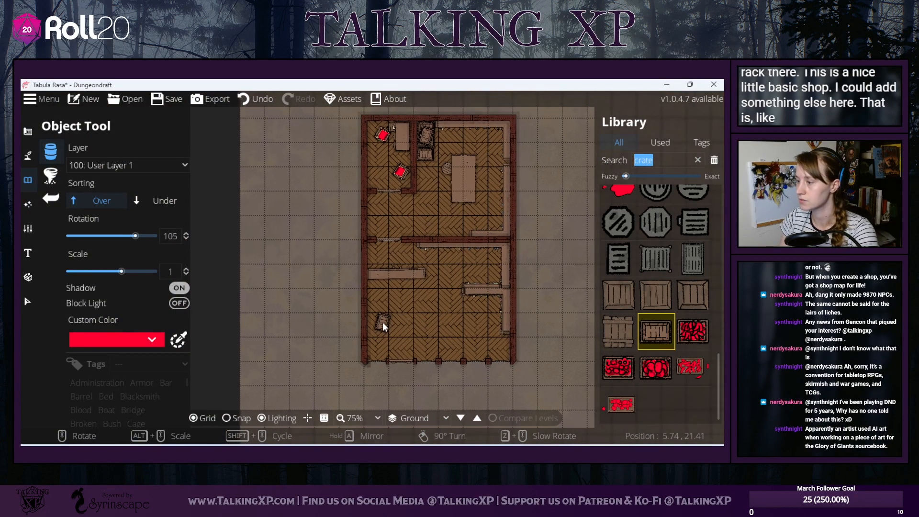
pyautogui.click(664, 160)
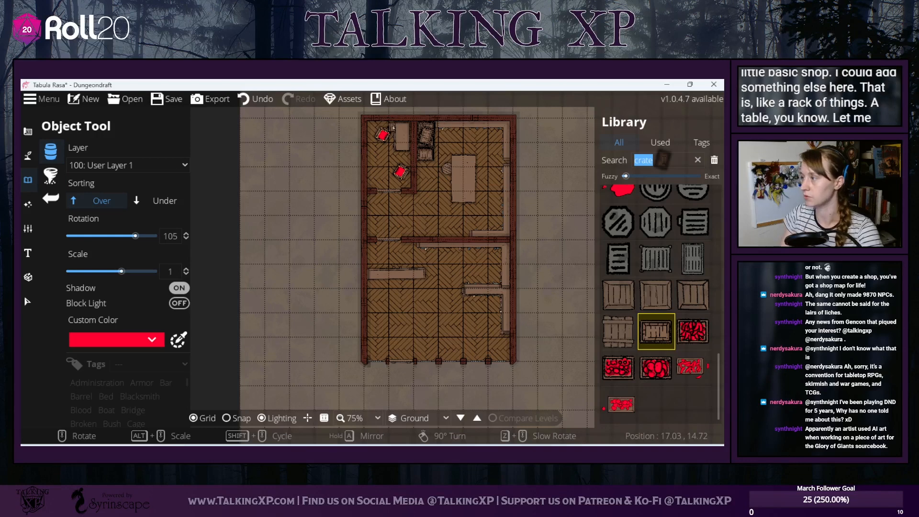
pyautogui.doubleClick(663, 160)
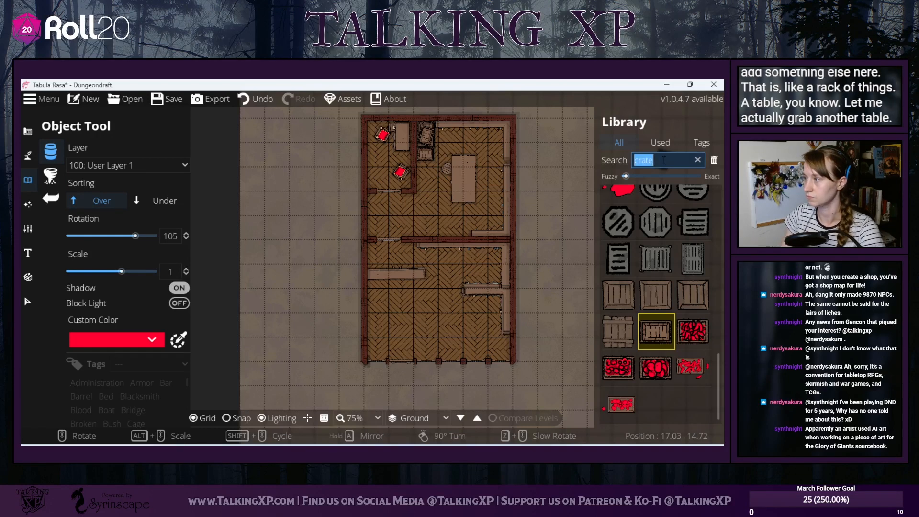
pyautogui.write('table')
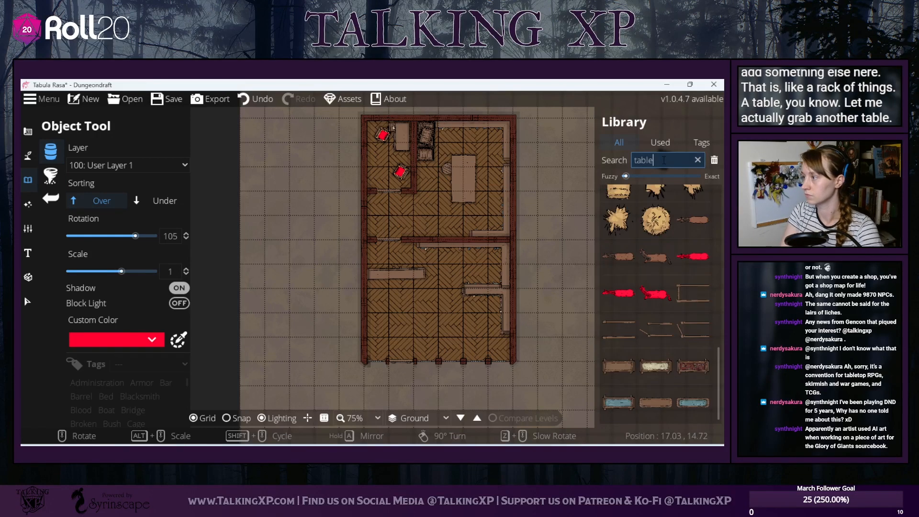
pyautogui.scroll(10, 639, 296)
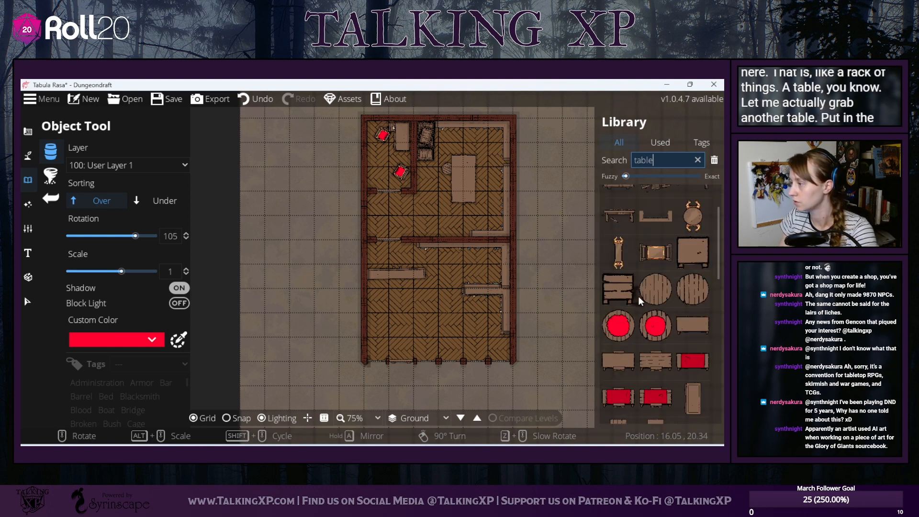
pyautogui.click(619, 326)
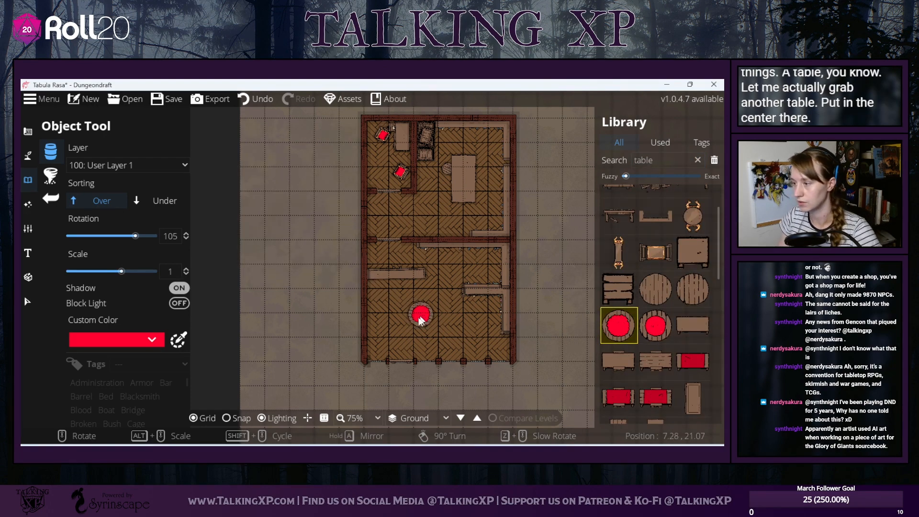
# - Place the round table at scale 1.3 in the middle of the front shop room at 7.5, 21.5, with snapping on
pyautogui.scroll(1, 413, 320)
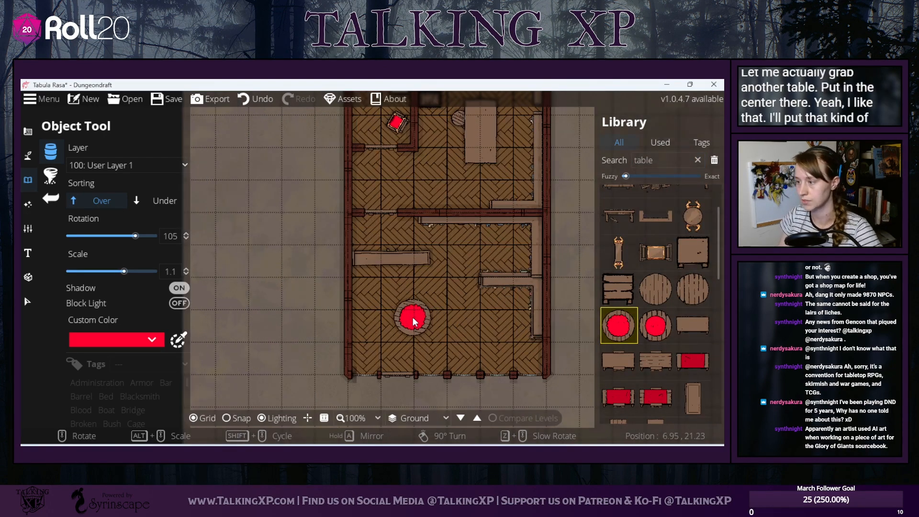
pyautogui.keyDown('alt'); pyautogui.scroll(1, 413, 317); pyautogui.keyUp('alt')
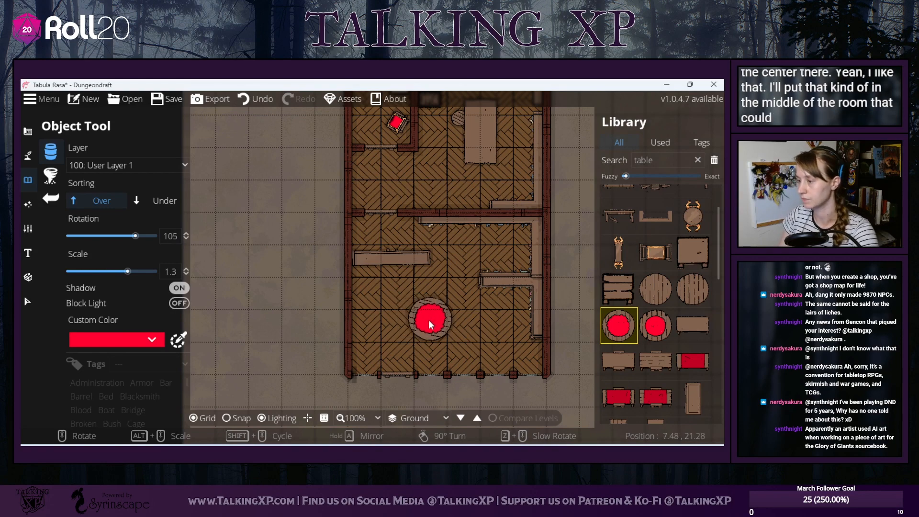
pyautogui.click(235, 418)
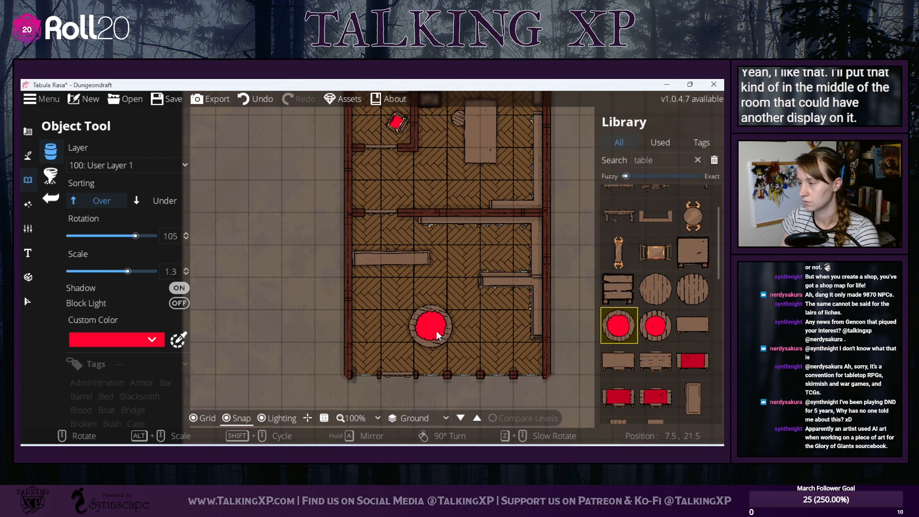
pyautogui.click(436, 330)
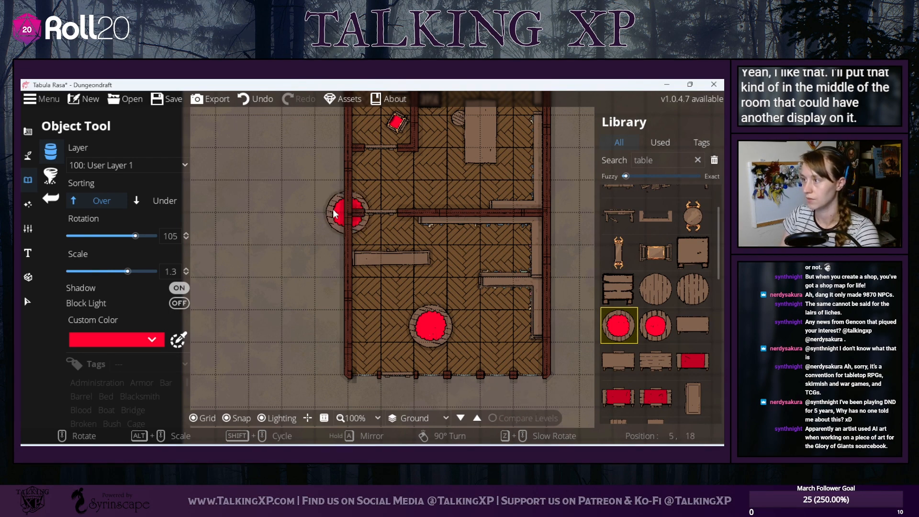
# - Look over the whole furnished shop and the empty ground between its walls and the map's edges
pyautogui.moveTo(331, 212); pyautogui.dragTo(327, 271)
pyautogui.scroll(-3, 443, 310)
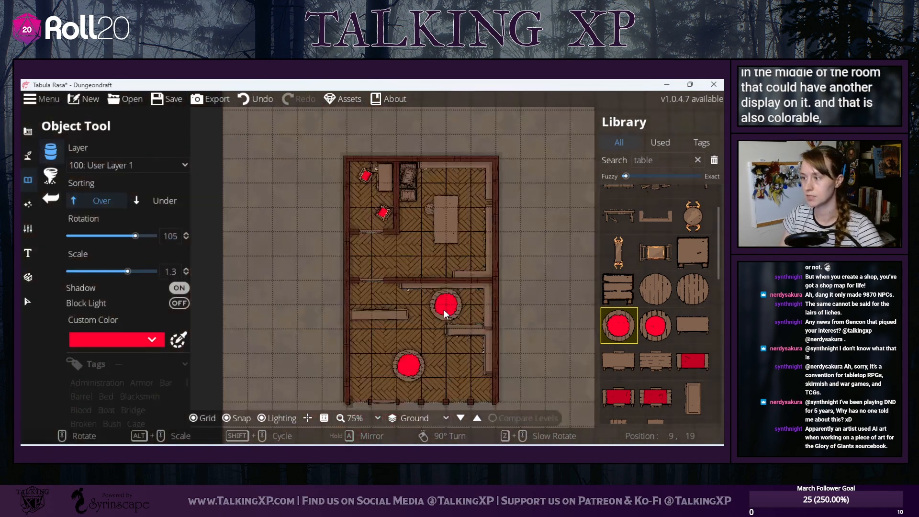
pyautogui.moveTo(531, 252); pyautogui.dragTo(531, 247)
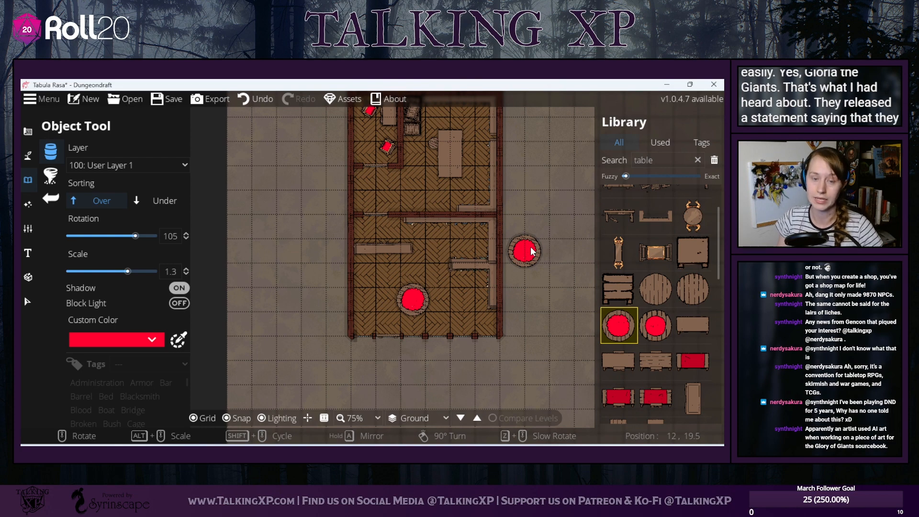
pyautogui.click(380, 306)
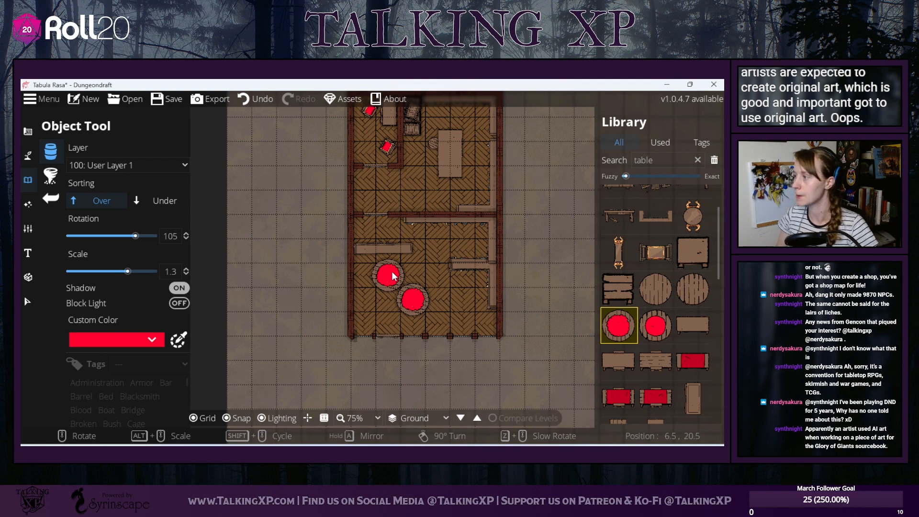
pyautogui.moveTo(533, 211); pyautogui.dragTo(518, 292)
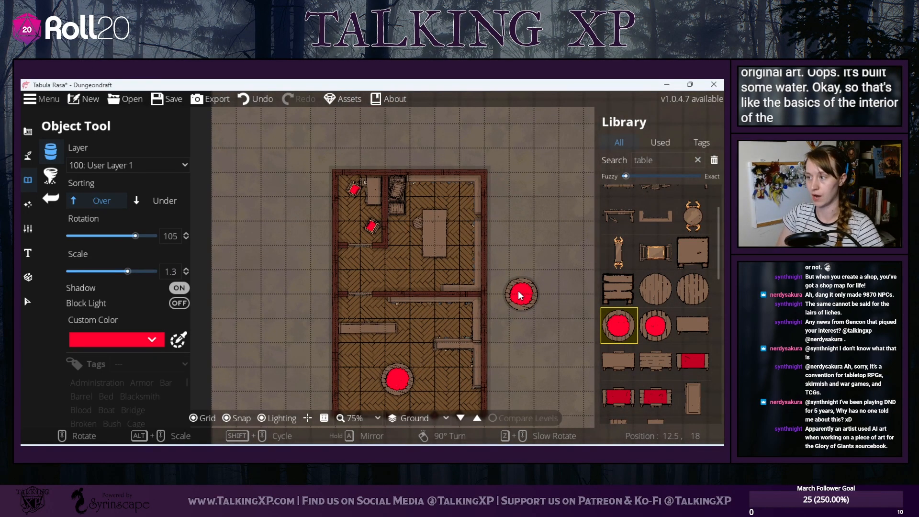
pyautogui.moveTo(518, 291); pyautogui.dragTo(513, 234)
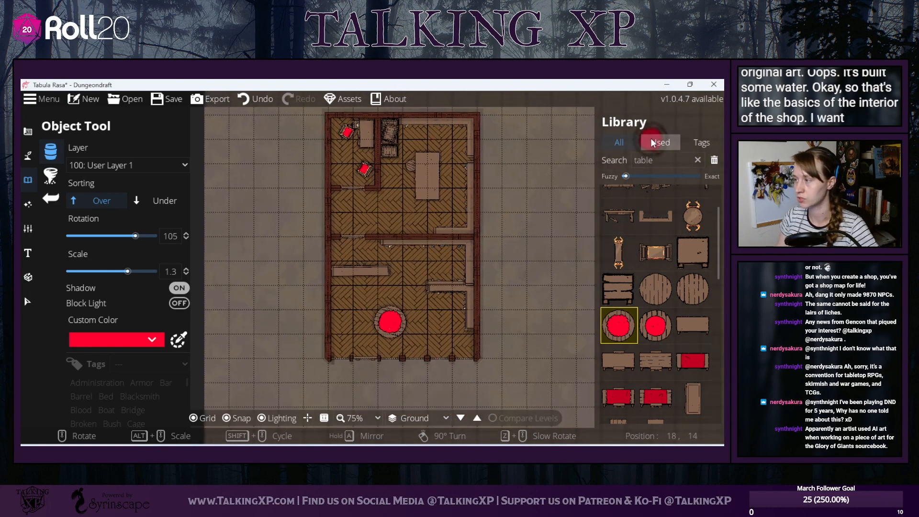
pyautogui.doubleClick(672, 158)
pyautogui.moveTo(463, 225); pyautogui.dragTo(513, 190)
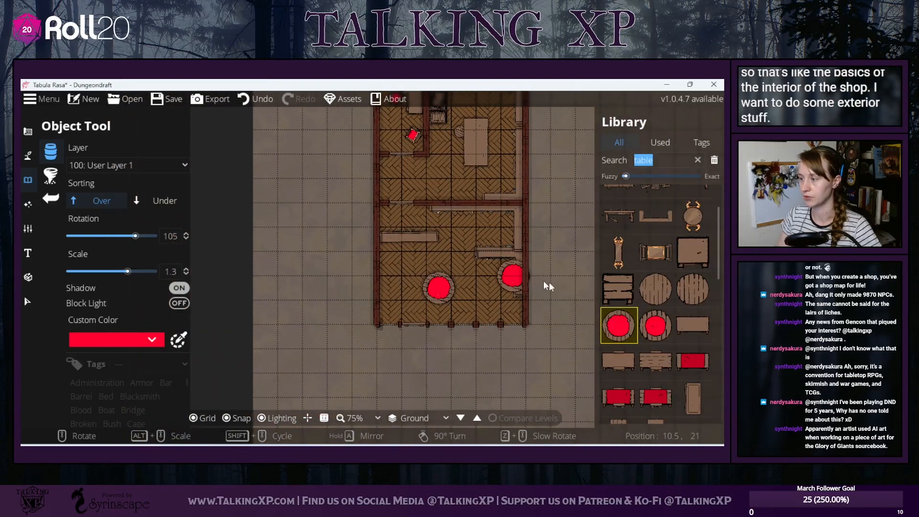
pyautogui.moveTo(559, 288); pyautogui.dragTo(560, 318)
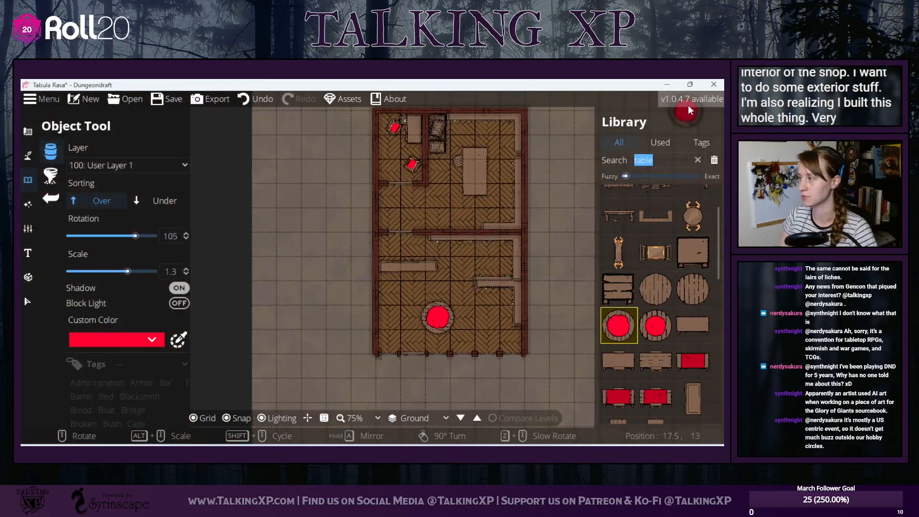
pyautogui.click(672, 161)
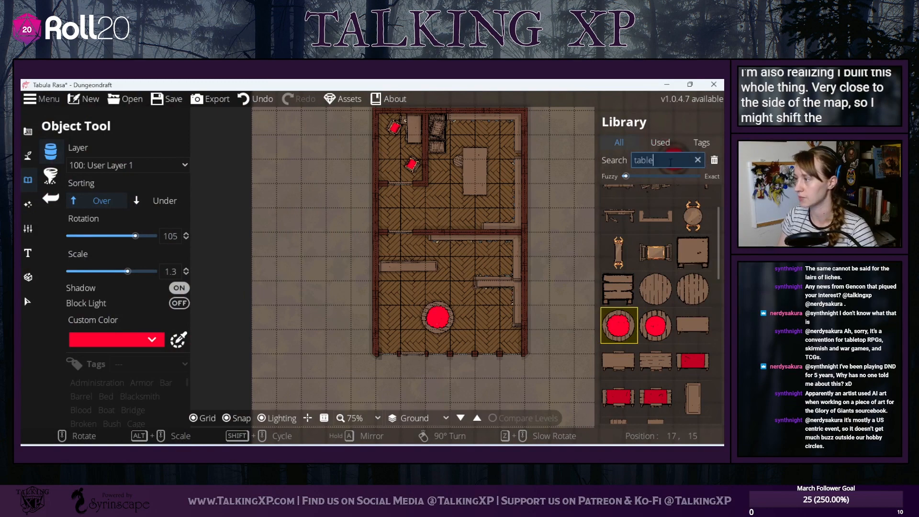
pyautogui.moveTo(475, 260); pyautogui.dragTo(423, 248)
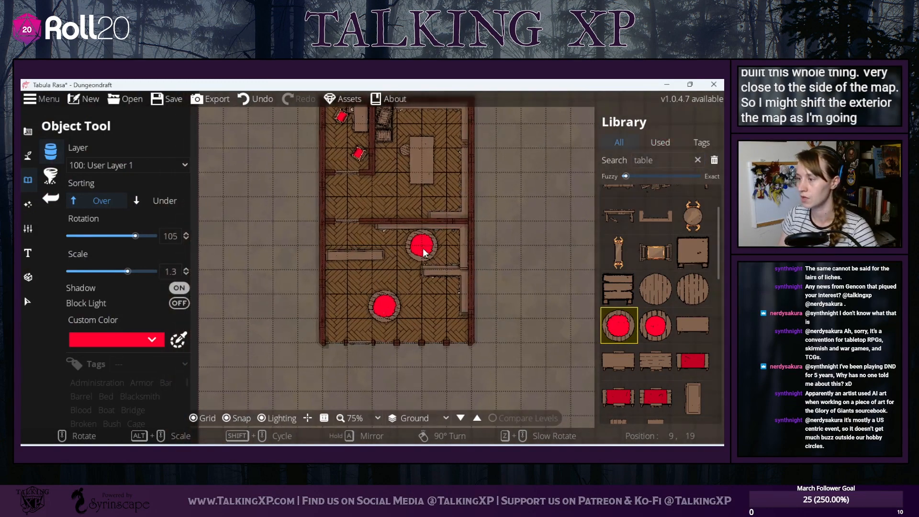
pyautogui.click(664, 161)
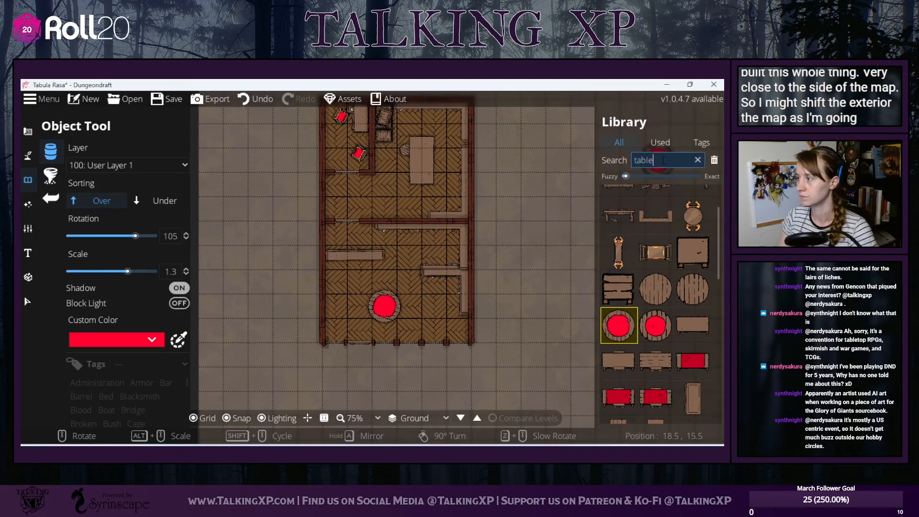
pyautogui.doubleClick(664, 160)
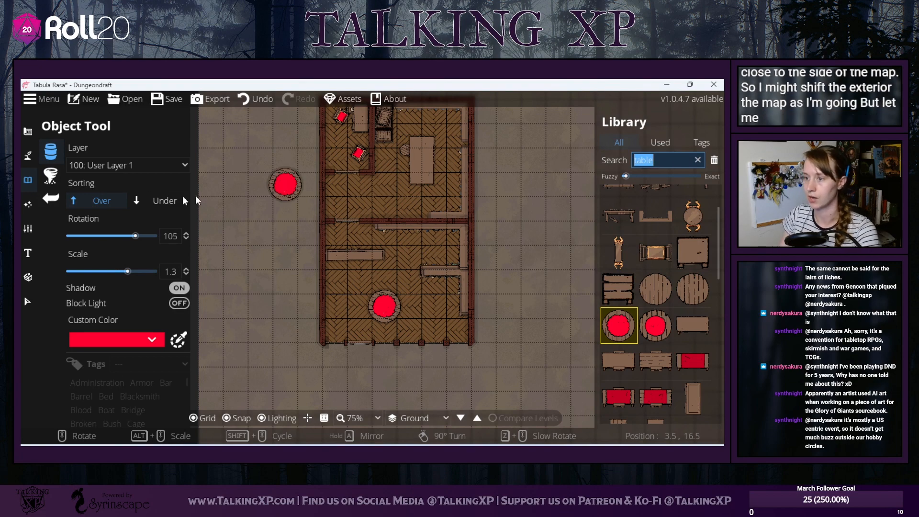
# - Search the object library for "plant" and "plants" across all objects, and clear the search
pyautogui.write('plan')
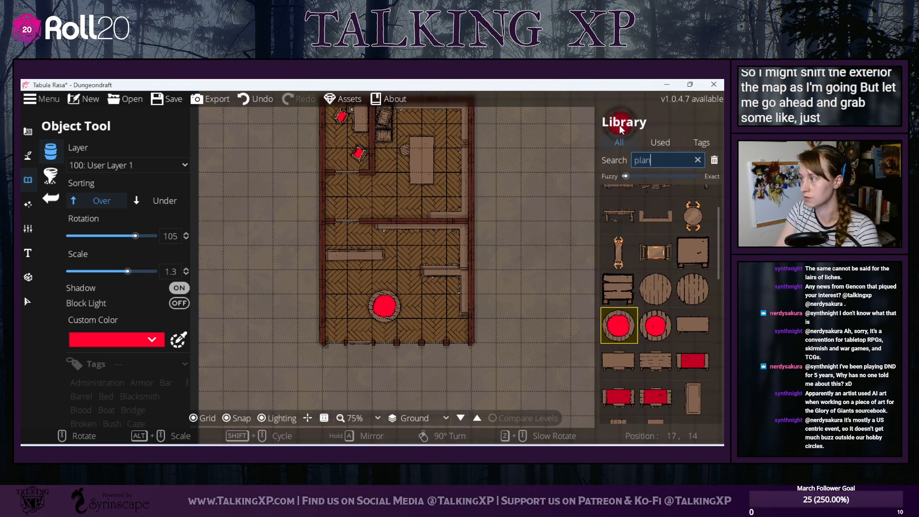
pyautogui.write('t')
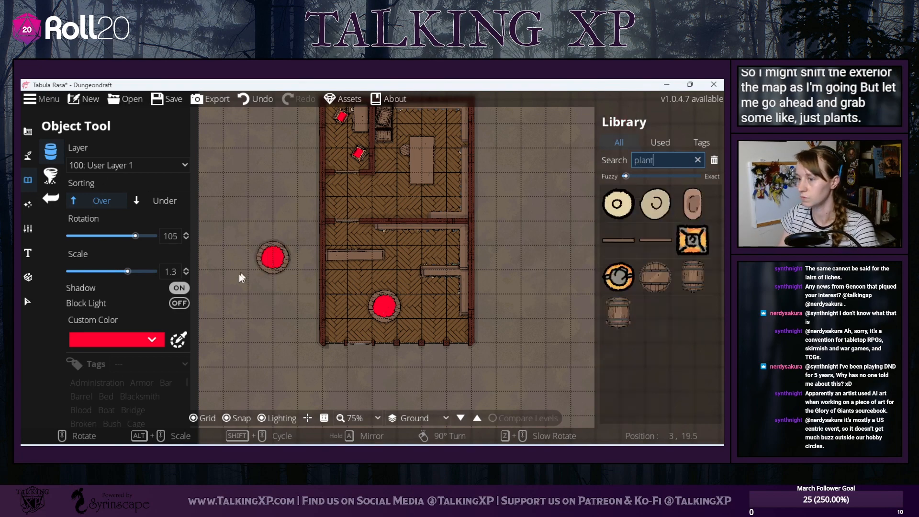
pyautogui.write('s')
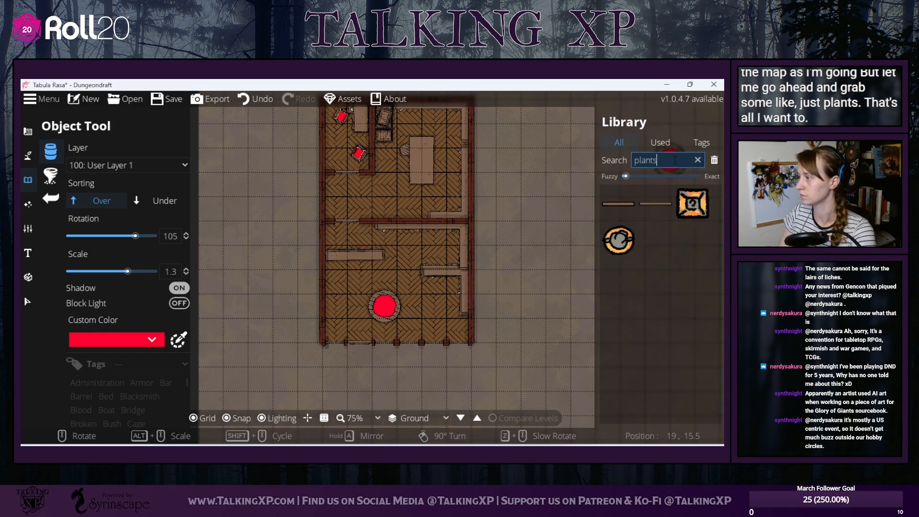
pyautogui.press('BackSpace')
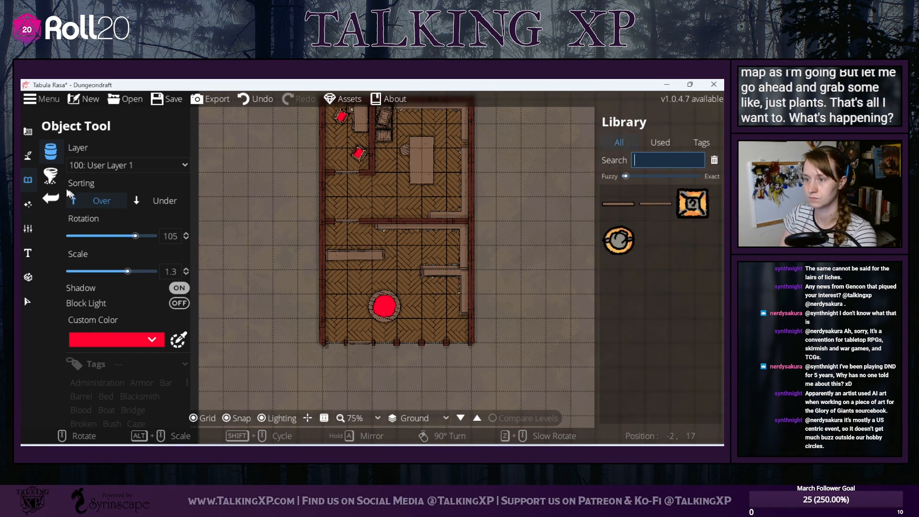
pyautogui.scroll(-2, 102, 407)
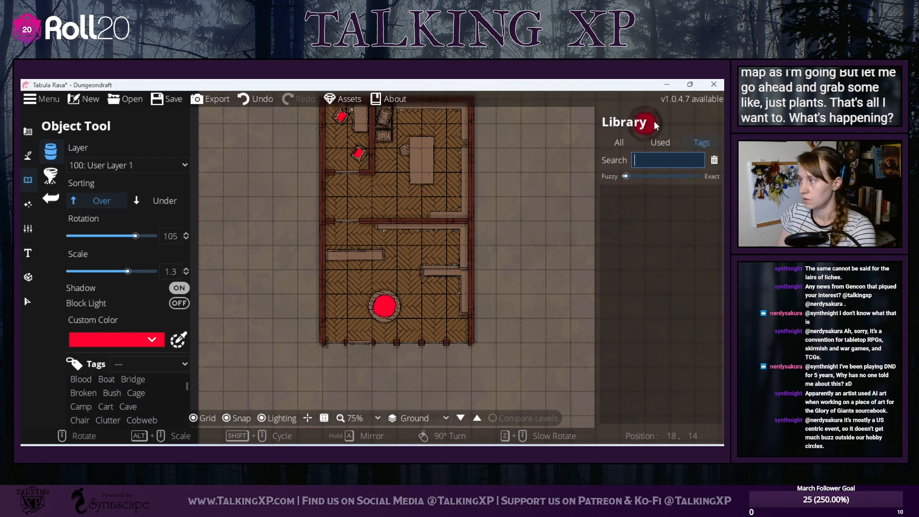
pyautogui.click(632, 137)
pyautogui.click(648, 161)
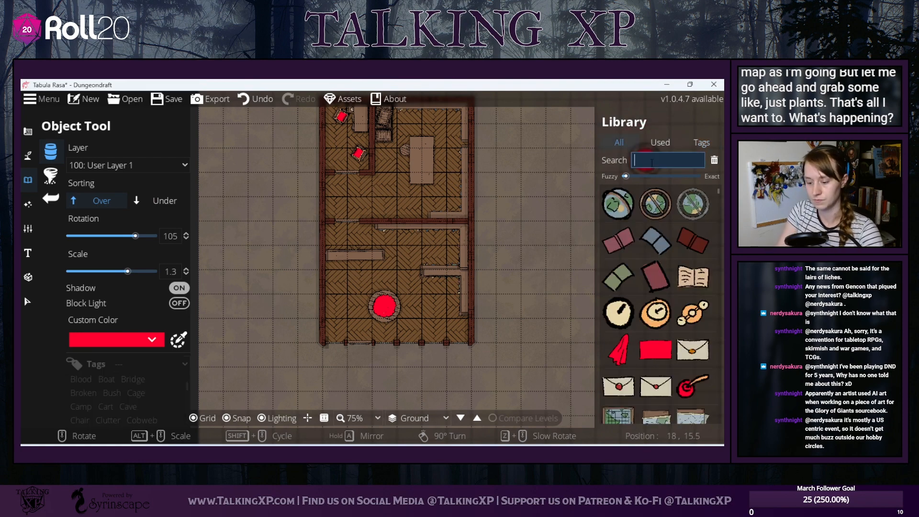
pyautogui.write('plant')
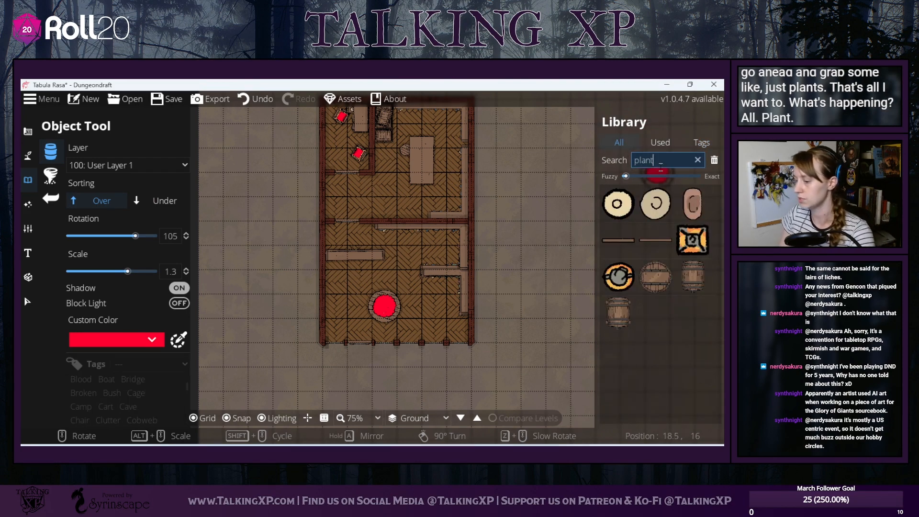
pyautogui.press('BackSpace')
pyautogui.press('BackSpace')
pyautogui.press('BackSpace')
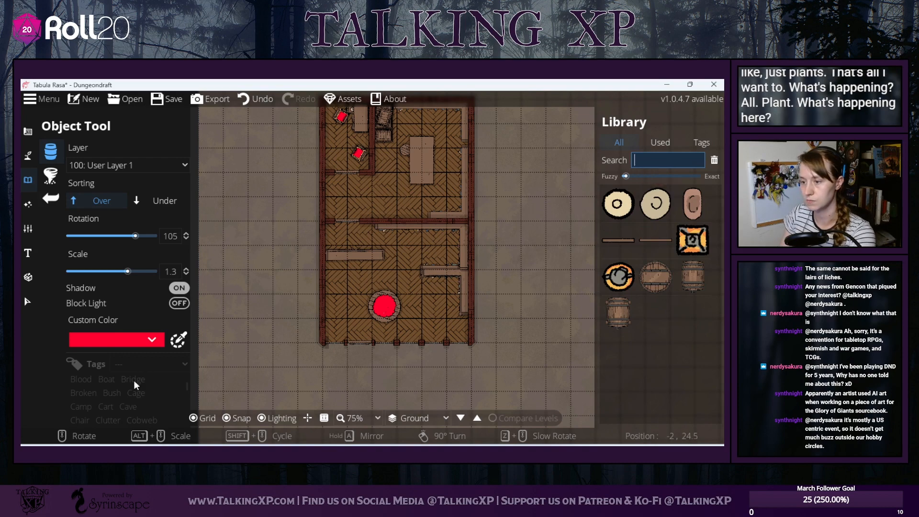
# - Filter the object library by the Plant tag and choose the wooden planter Flower Bed 02
pyautogui.scroll(-5, 132, 380)
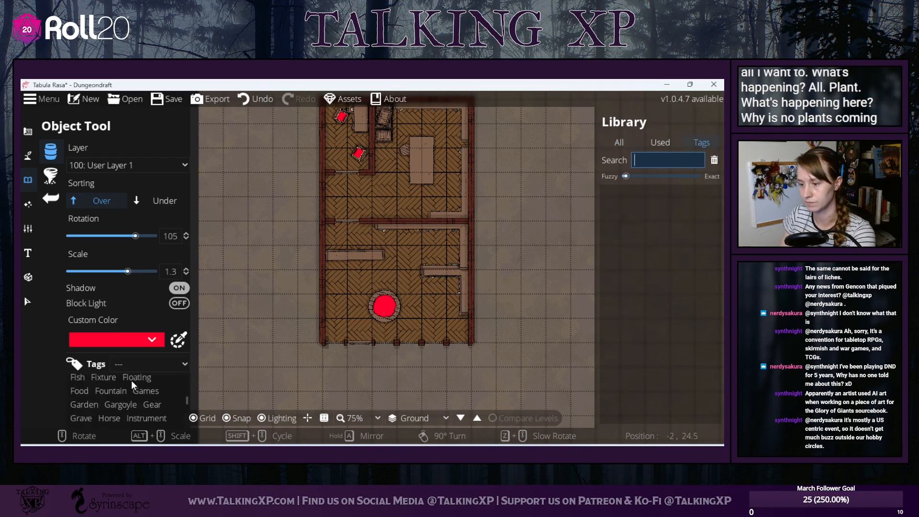
pyautogui.scroll(-2, 131, 380)
pyautogui.click(109, 403)
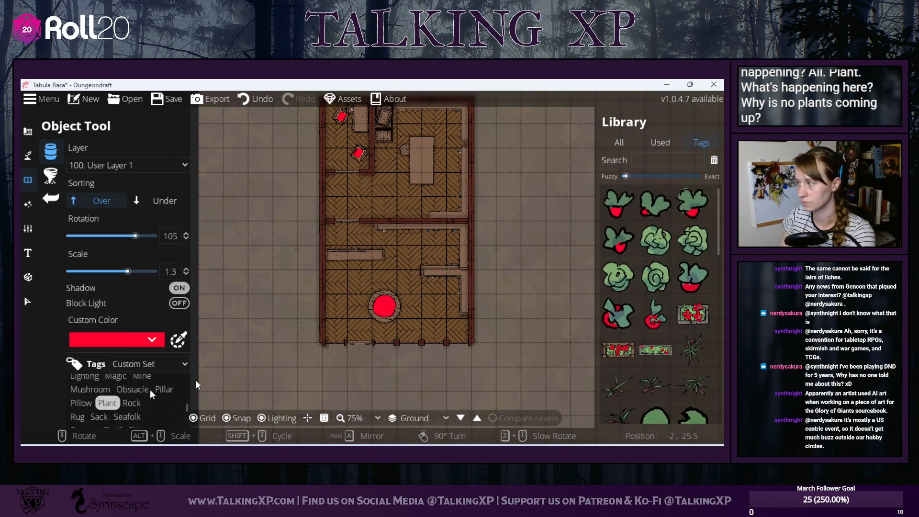
pyautogui.scroll(-3, 621, 325)
pyautogui.click(614, 272)
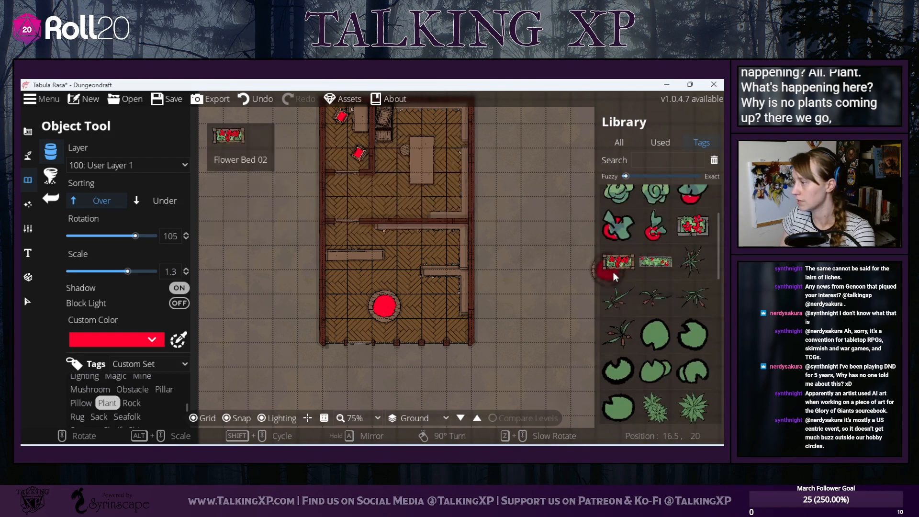
# - Set the rotation to 0, preview the longer stone flower bed outside the front wall, and choose Flower Bed 02 again
pyautogui.scroll(5, 335, 357)
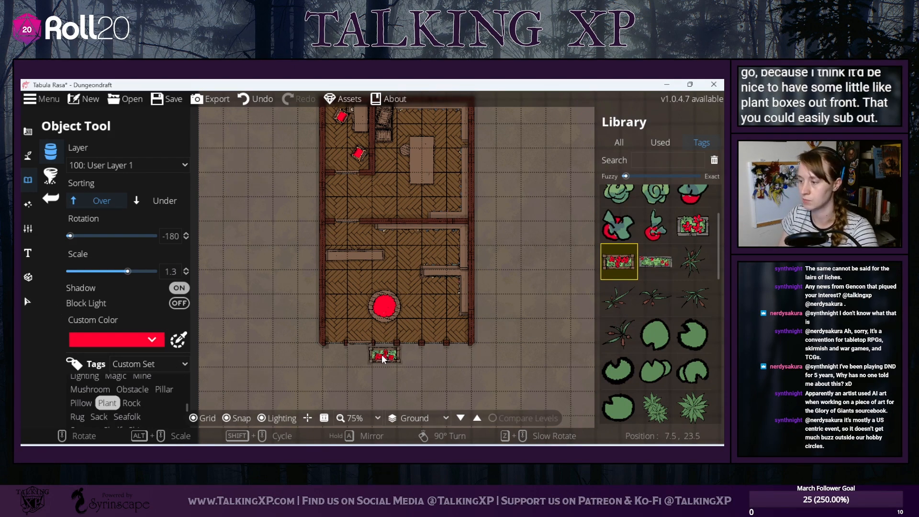
pyautogui.scroll(9, 383, 359)
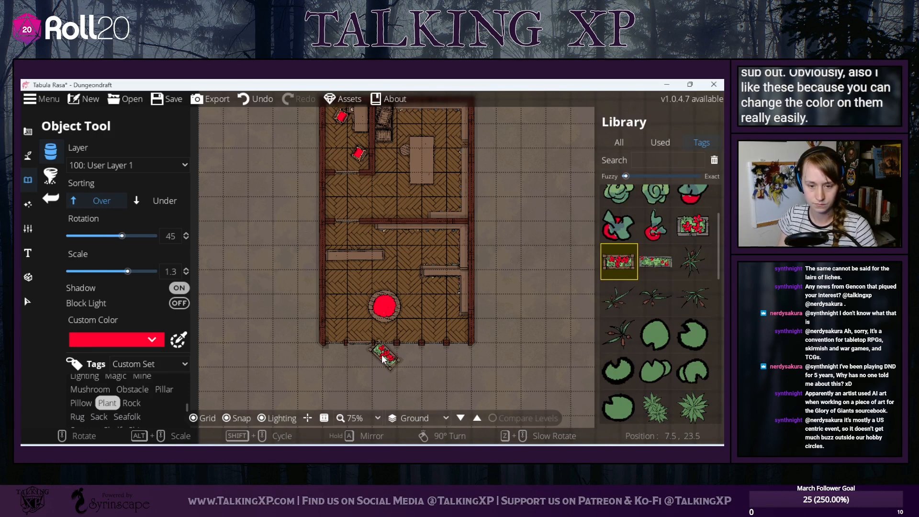
pyautogui.scroll(-1, 383, 358)
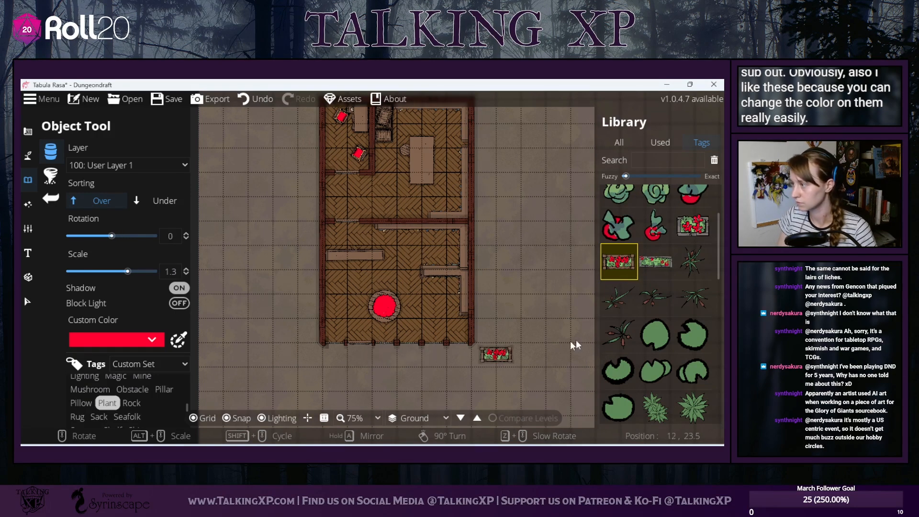
pyautogui.click(665, 264)
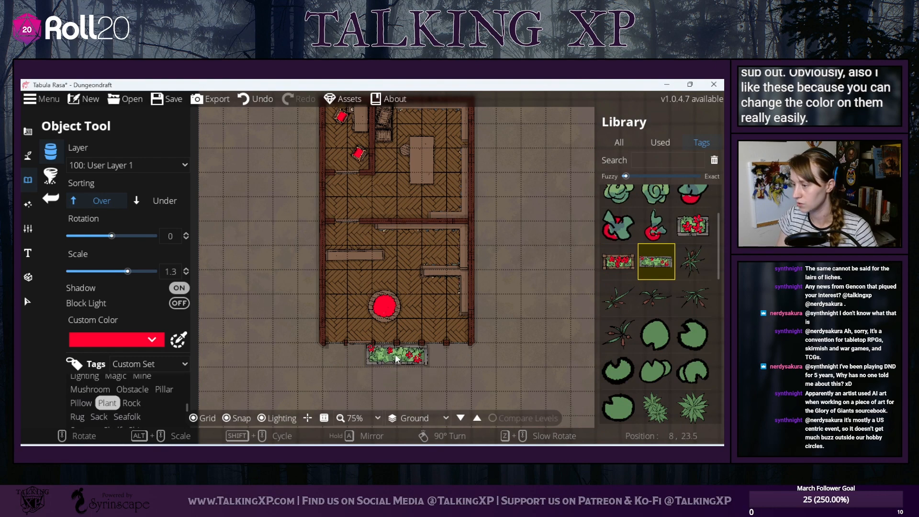
pyautogui.click(628, 267)
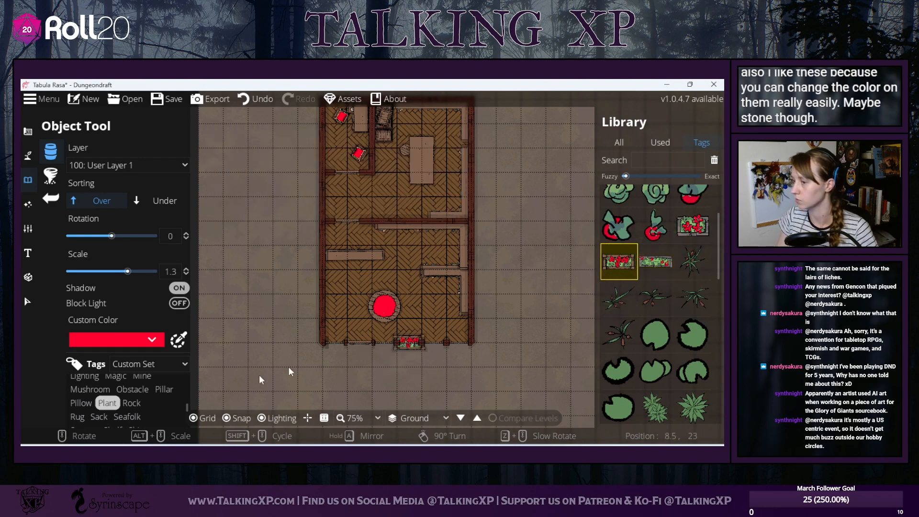
# - With light blocking on and snapping off, place two flower beds at scale 1 beneath the front windows, at about x 7.5 and 9.5
pyautogui.click(154, 343)
pyautogui.click(161, 302)
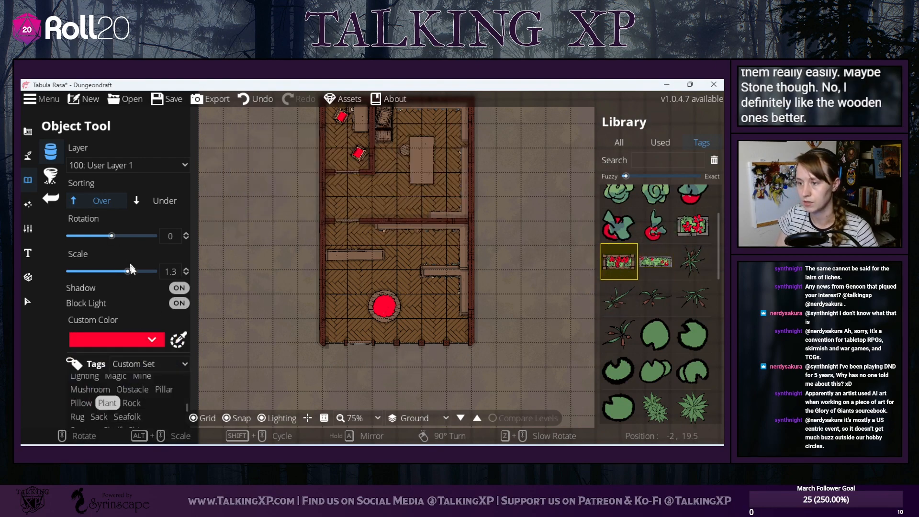
pyautogui.moveTo(130, 269); pyautogui.dragTo(122, 272)
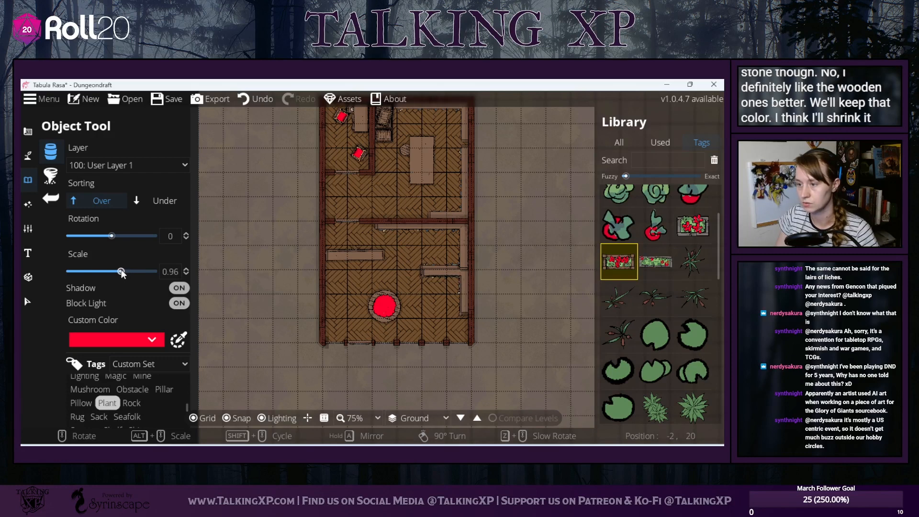
pyautogui.click(176, 272)
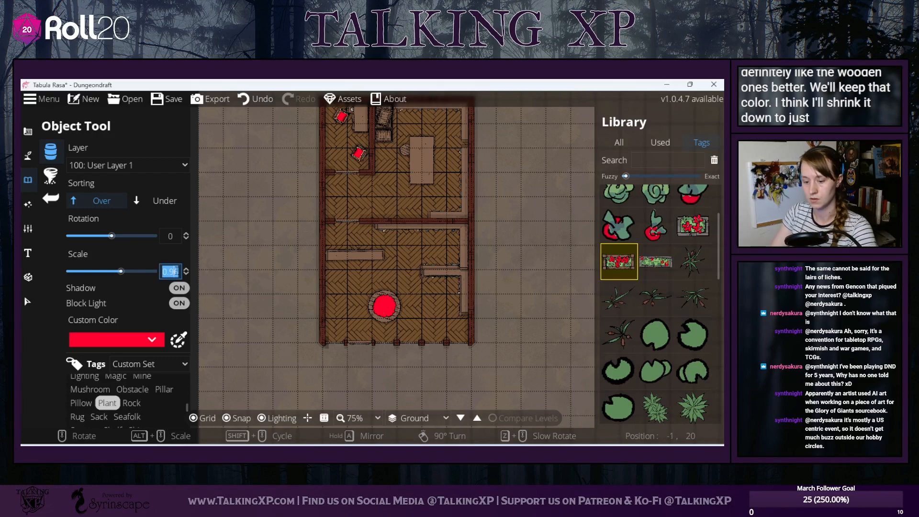
pyautogui.write('1')
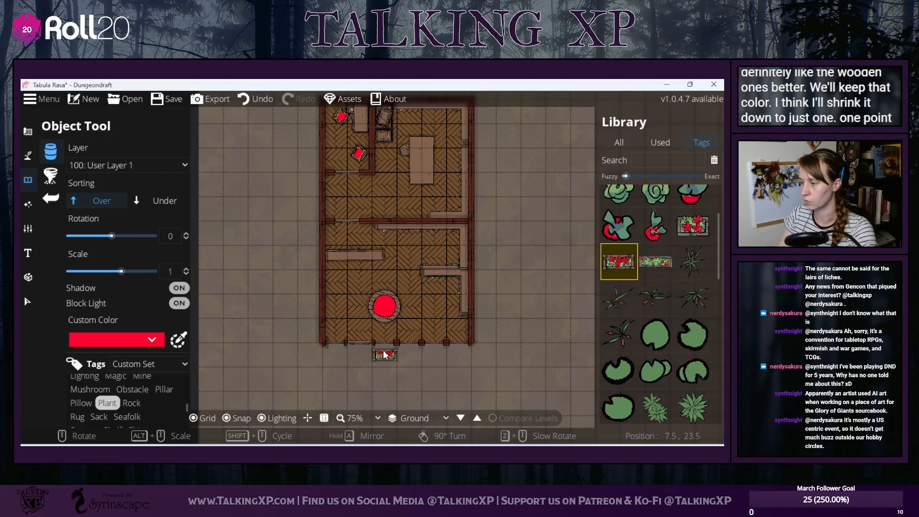
pyautogui.click(229, 419)
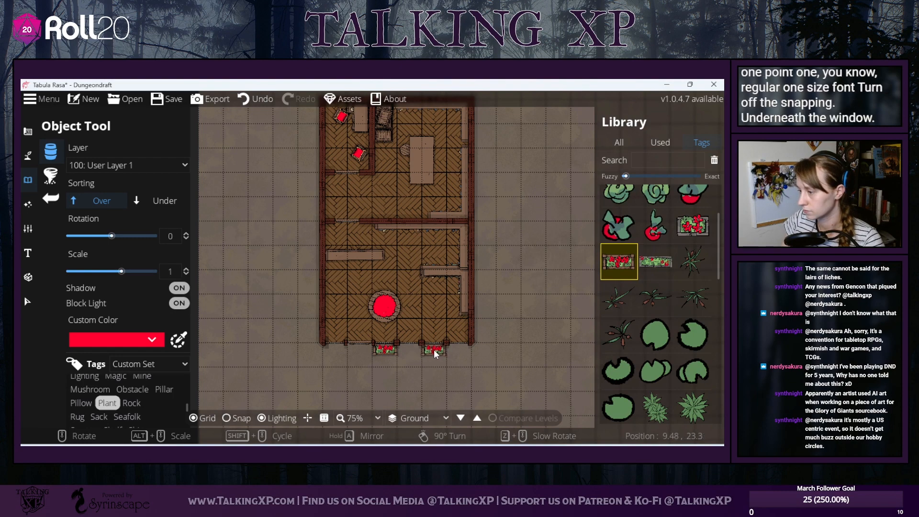
pyautogui.click(435, 349)
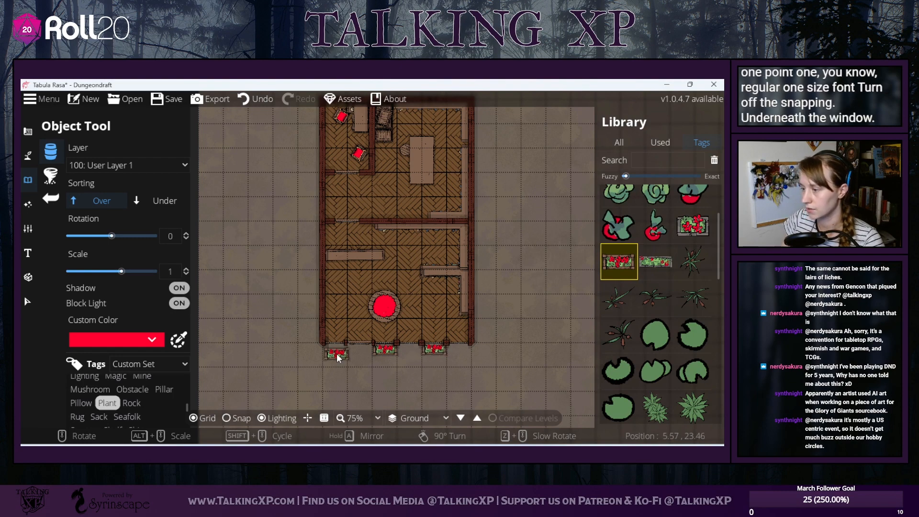
# - Place three more flower beds rotated -180 along the front wall at about x 5.5, 8.55 and 10.5, redoing the first placement
pyautogui.scroll(-12, 336, 352)
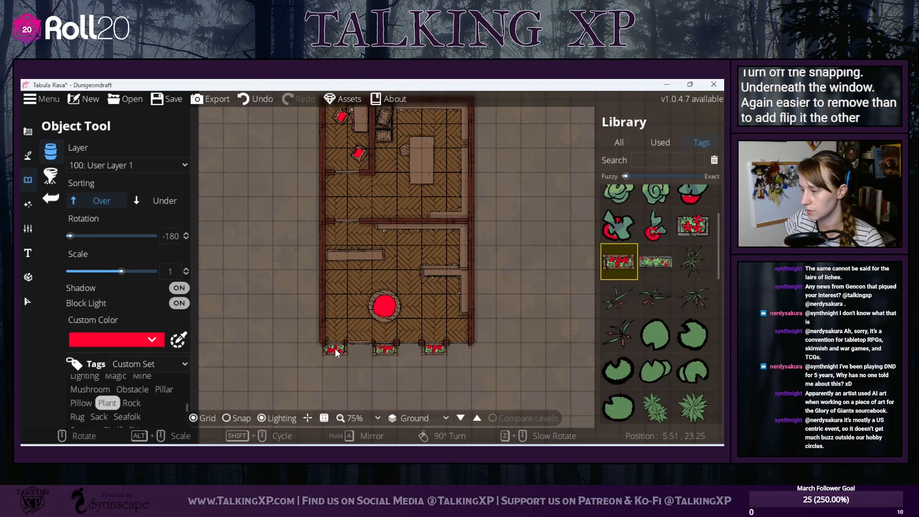
pyautogui.click(338, 350)
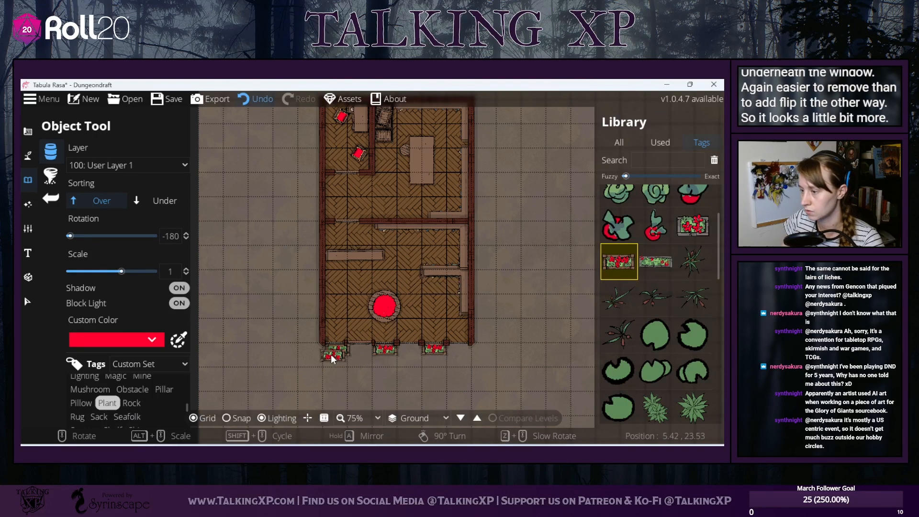
pyautogui.click(247, 100)
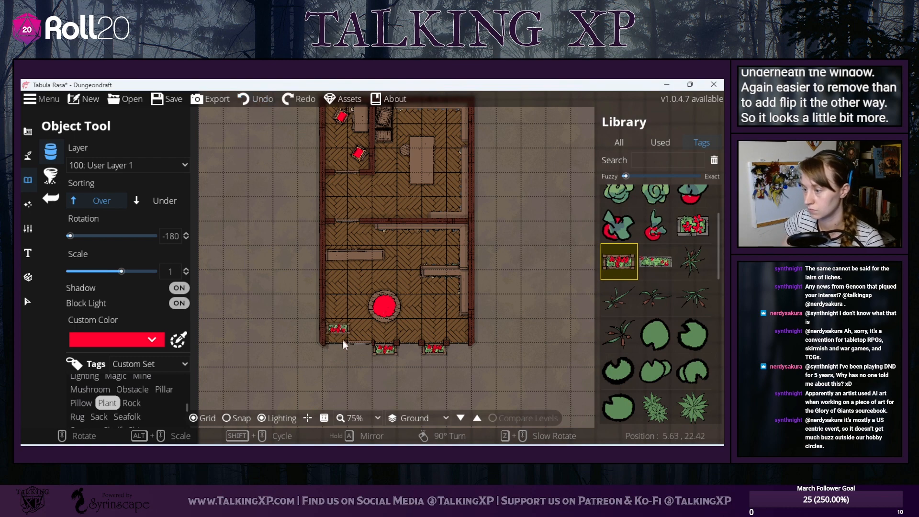
pyautogui.click(336, 355)
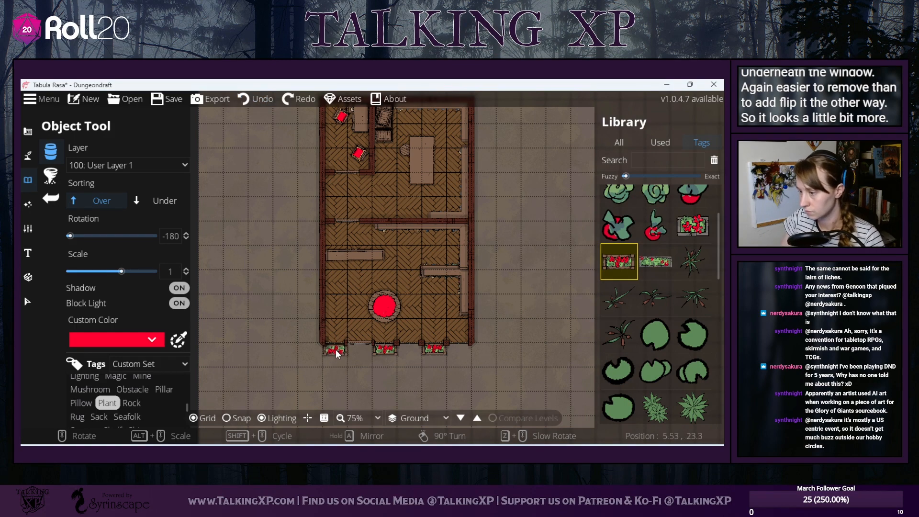
pyautogui.click(335, 350)
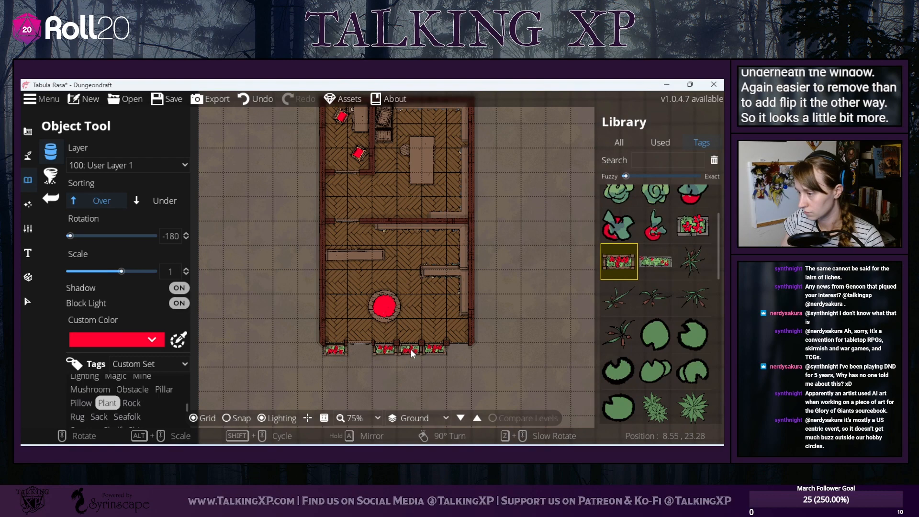
pyautogui.click(409, 348)
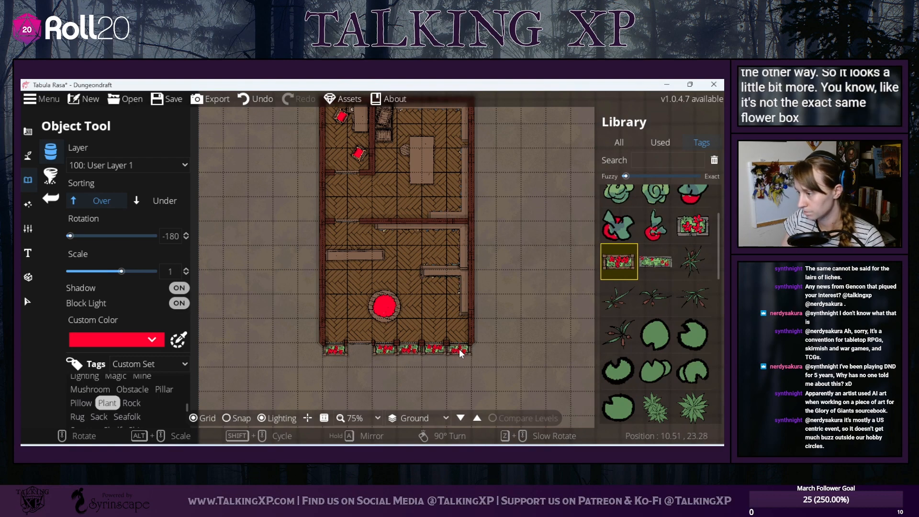
pyautogui.click(459, 349)
pyautogui.press('Up')
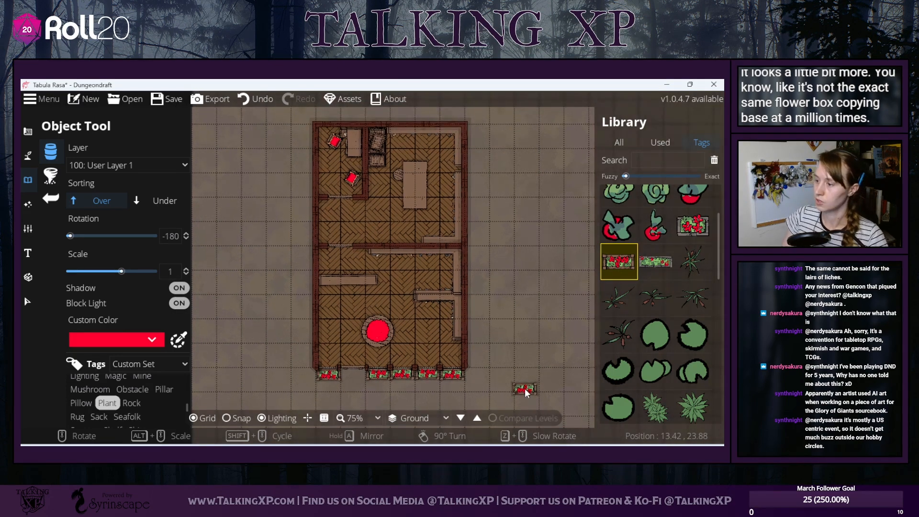
pyautogui.moveTo(525, 389); pyautogui.dragTo(498, 316)
pyautogui.moveTo(292, 354); pyautogui.dragTo(357, 413)
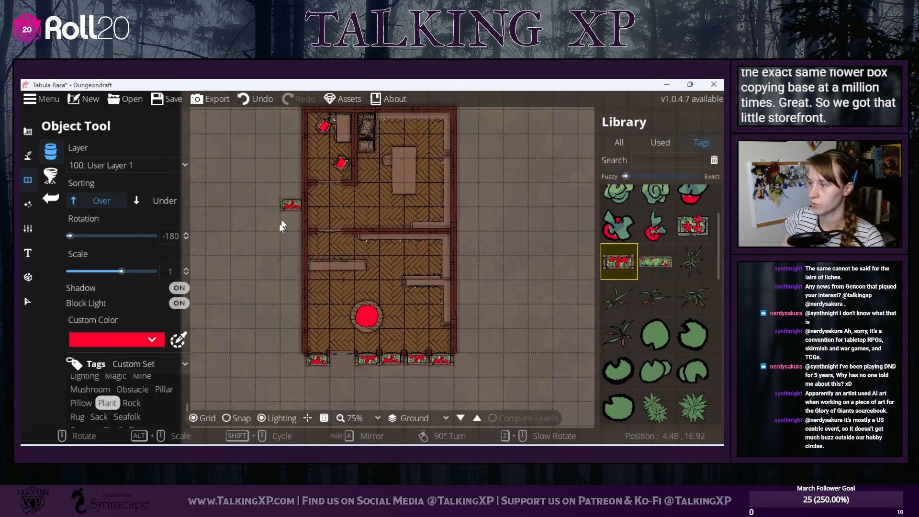
pyautogui.moveTo(266, 250); pyautogui.dragTo(262, 291)
pyautogui.moveTo(487, 326); pyautogui.dragTo(468, 239)
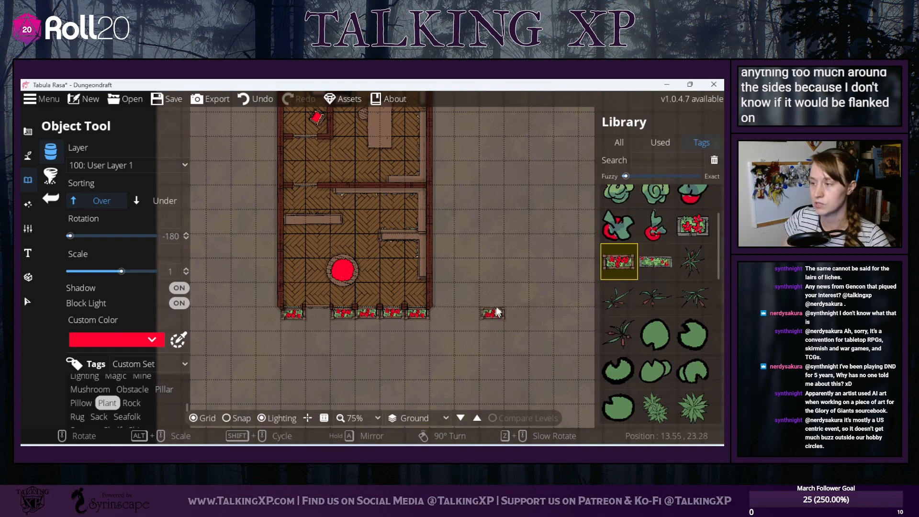
pyautogui.click(642, 160)
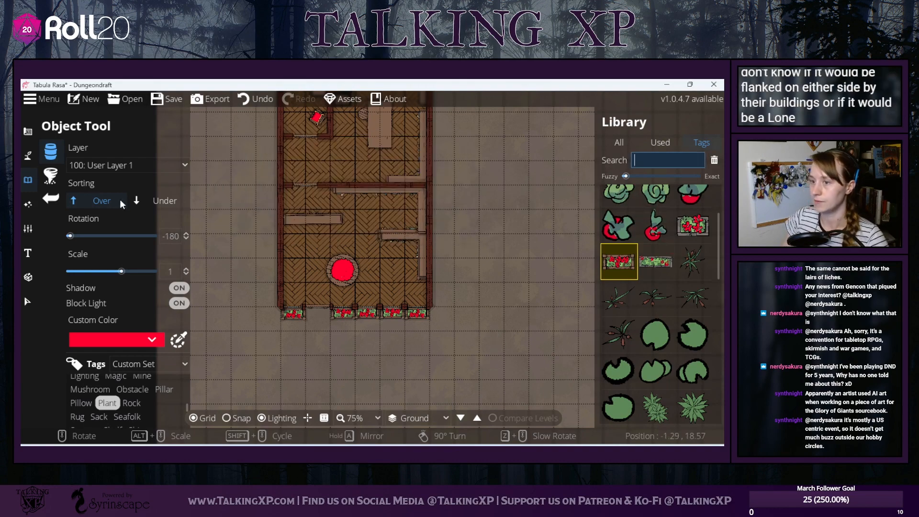
# - Set the terrain brush size to 4 and replace the base dirt ground with Terrain Moss
pyautogui.click(28, 155)
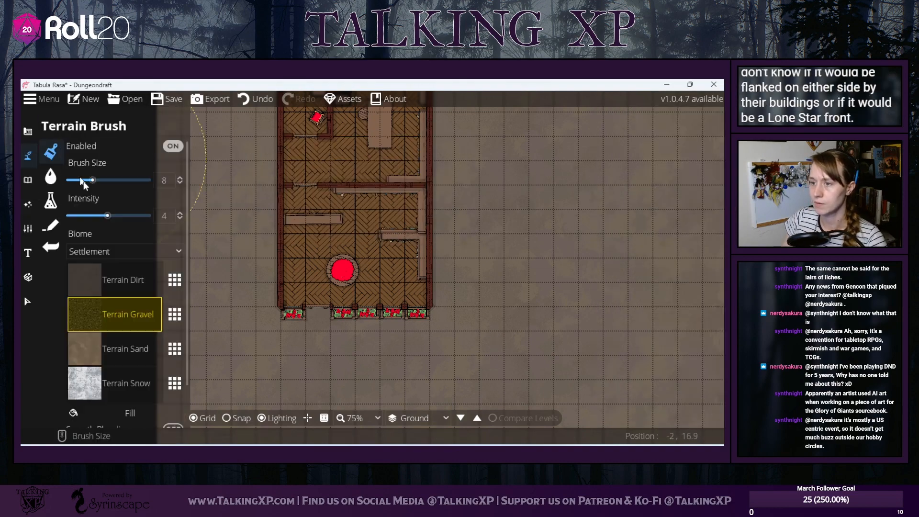
pyautogui.click(125, 287)
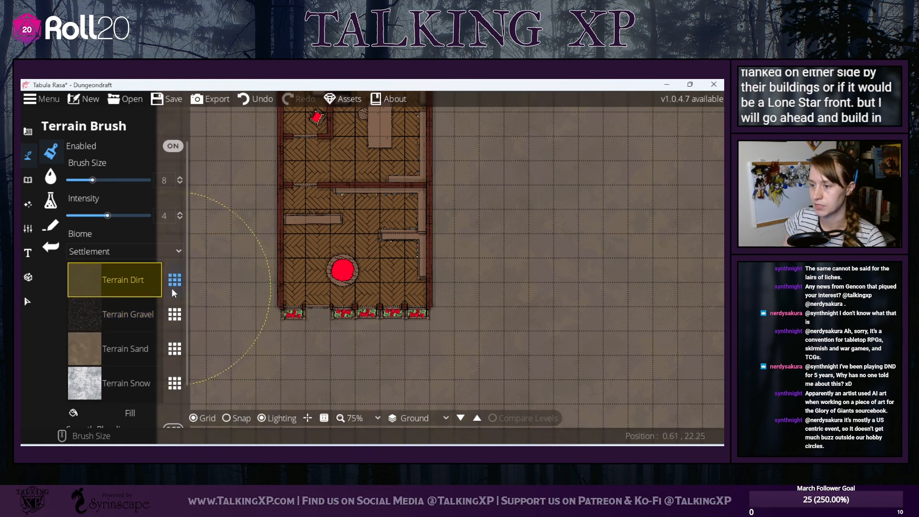
pyautogui.click(172, 288)
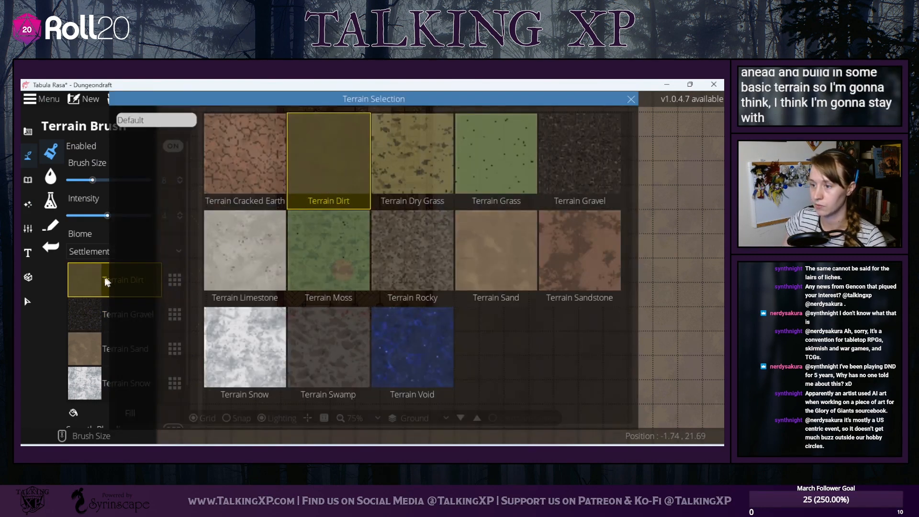
pyautogui.click(631, 99)
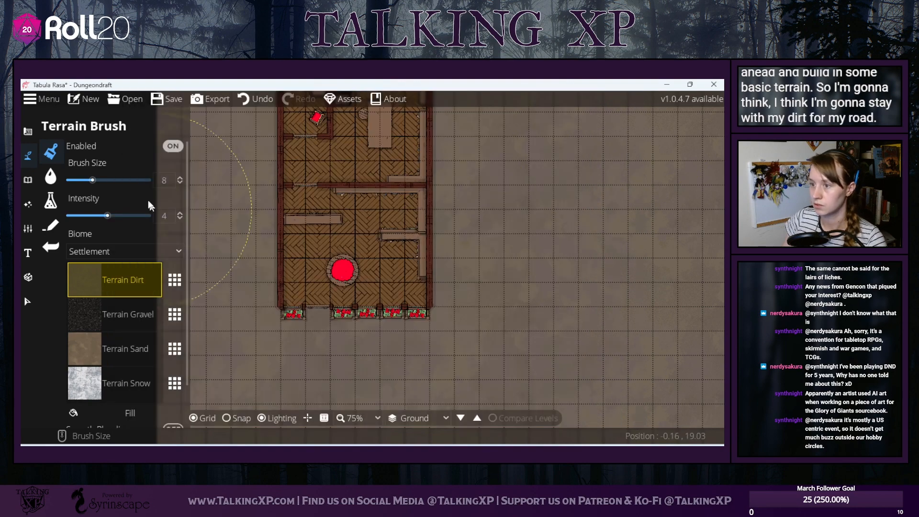
pyautogui.moveTo(84, 182); pyautogui.dragTo(80, 182)
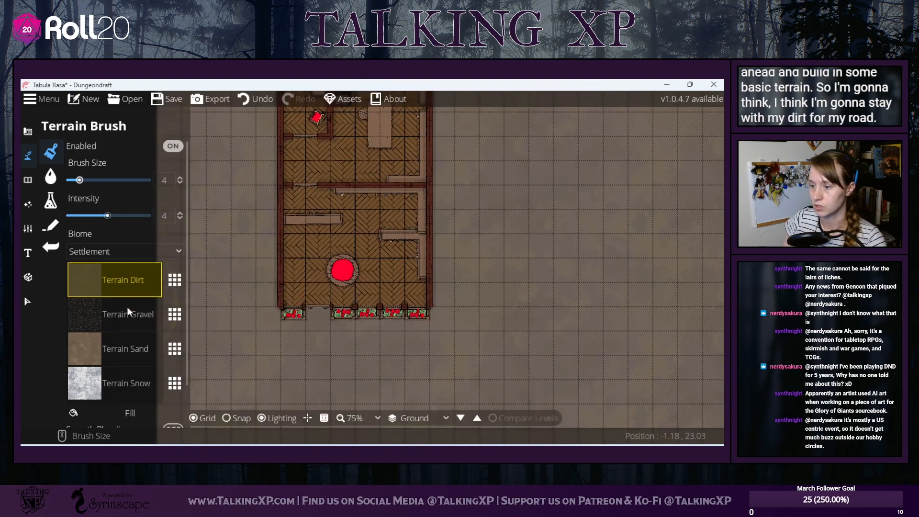
pyautogui.click(127, 306)
pyautogui.click(134, 289)
pyautogui.click(175, 280)
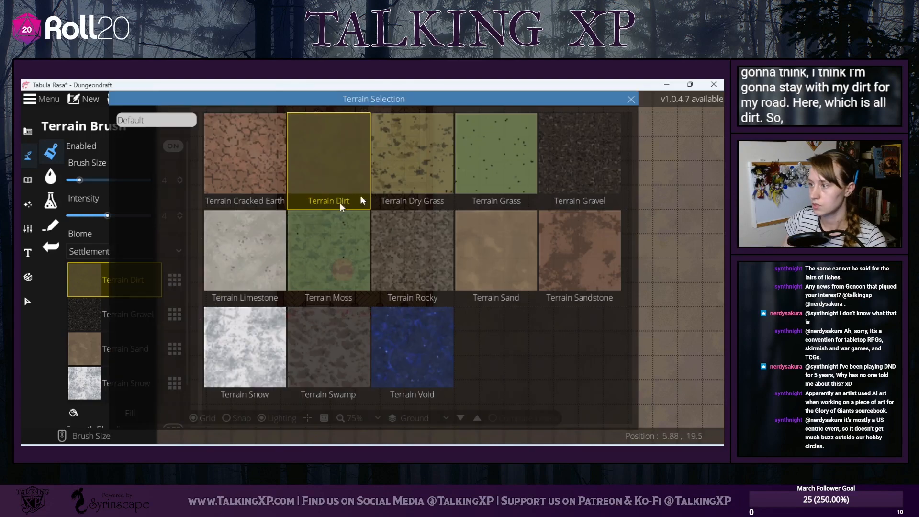
pyautogui.click(305, 260)
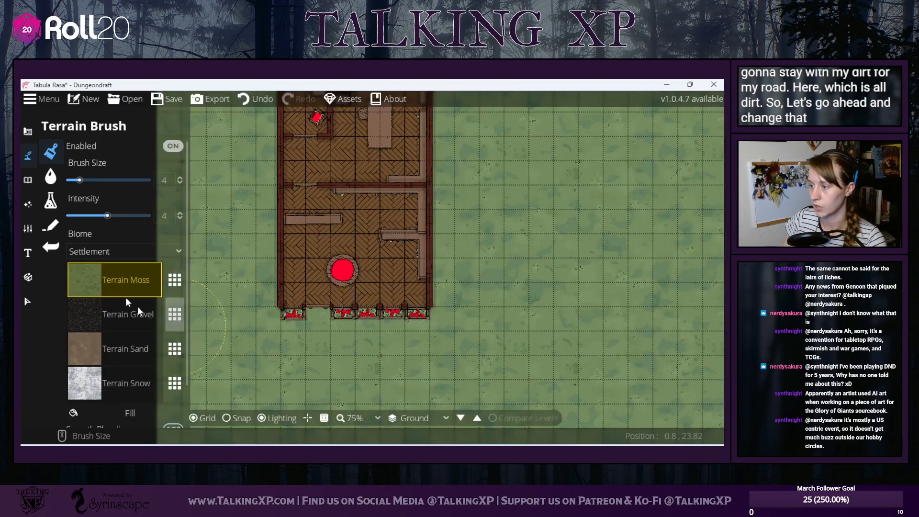
# - Replace Terrain Gravel with Terrain Dirt and paint it before the storefront and around the building's sides and back
pyautogui.click(130, 317)
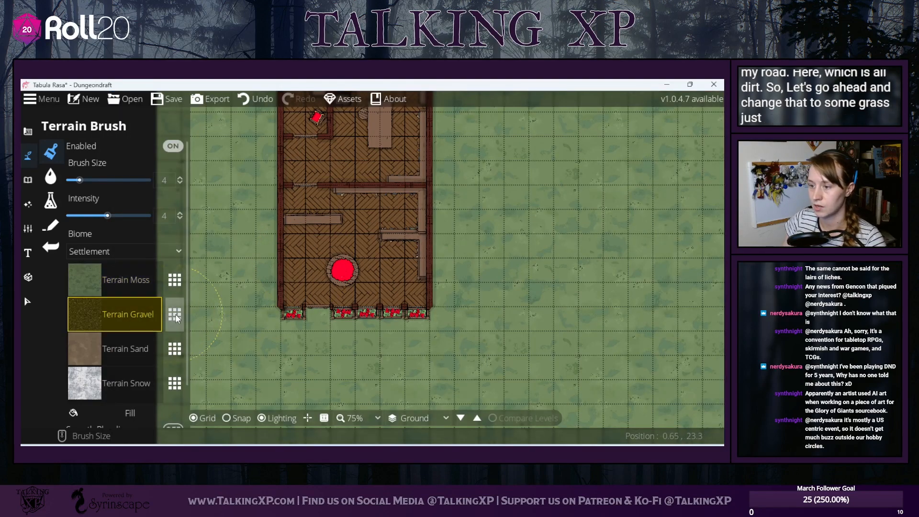
pyautogui.click(174, 315)
pyautogui.click(324, 206)
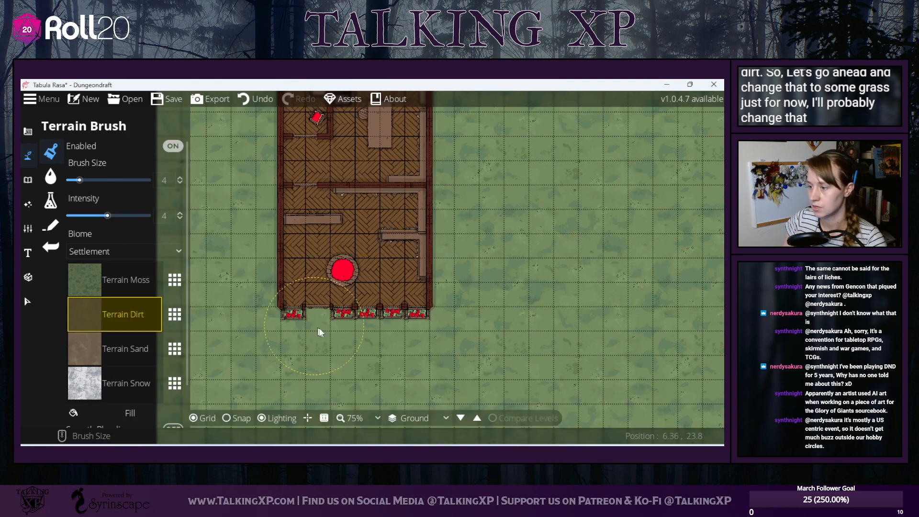
pyautogui.moveTo(308, 338)
pyautogui.mouseDown()
pyautogui.moveTo(193, 359)
pyautogui.moveTo(268, 360)
pyautogui.moveTo(190, 355)
pyautogui.moveTo(385, 351)
pyautogui.moveTo(340, 345)
pyautogui.moveTo(349, 343)
pyautogui.moveTo(499, 350)
pyautogui.moveTo(421, 352)
pyautogui.moveTo(448, 351)
pyautogui.moveTo(426, 346)
pyautogui.moveTo(446, 352)
pyautogui.moveTo(318, 361)
pyautogui.moveTo(230, 352)
pyautogui.moveTo(264, 334)
pyautogui.moveTo(277, 311)
pyautogui.moveTo(273, 318)
pyautogui.moveTo(275, 149)
pyautogui.moveTo(278, 227)
pyautogui.mouseUp()
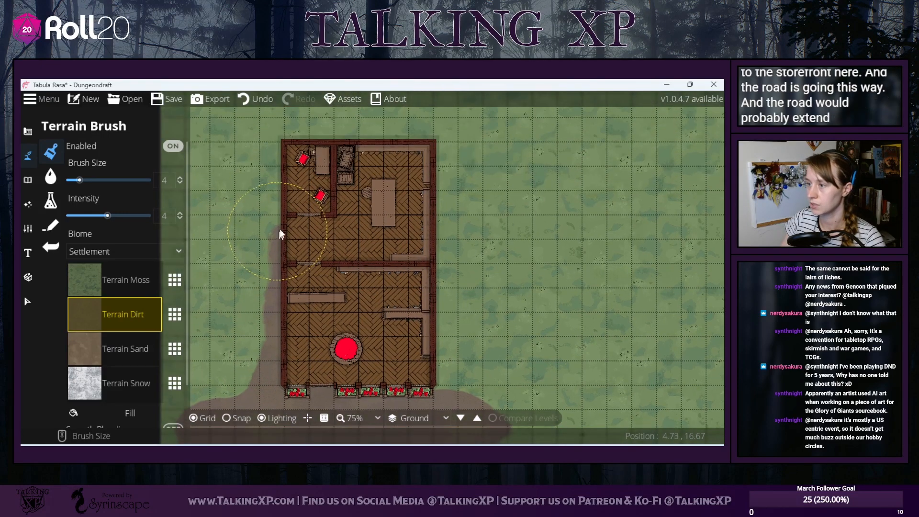
pyautogui.moveTo(274, 153)
pyautogui.mouseDown()
pyautogui.moveTo(250, 408)
pyautogui.moveTo(282, 252)
pyautogui.moveTo(281, 142)
pyautogui.moveTo(342, 137)
pyautogui.moveTo(292, 128)
pyautogui.moveTo(434, 135)
pyautogui.moveTo(442, 232)
pyautogui.moveTo(445, 220)
pyautogui.moveTo(444, 154)
pyautogui.moveTo(433, 401)
pyautogui.mouseUp()
pyautogui.moveTo(349, 287); pyautogui.dragTo(363, 145)
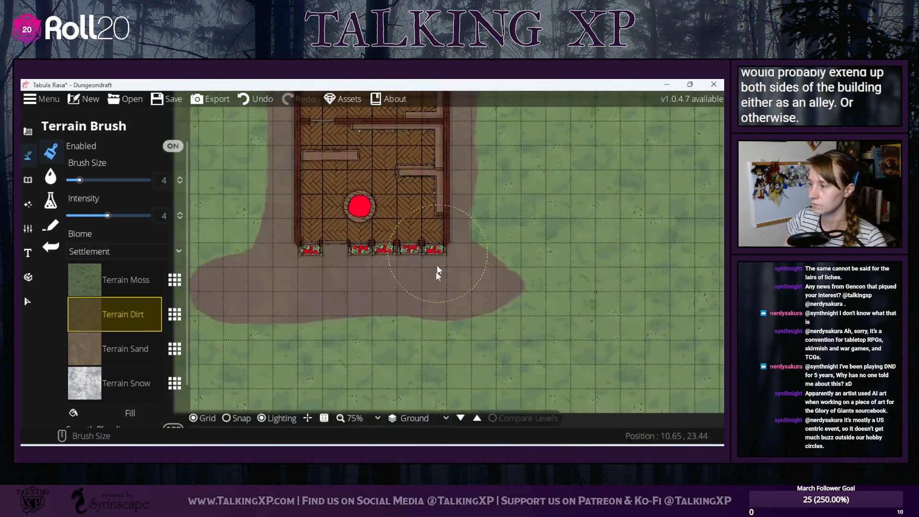
# - Widen the dirt road in front of the shop and extend it to the map's west edge
pyautogui.moveTo(307, 310)
pyautogui.mouseDown()
pyautogui.moveTo(436, 305)
pyautogui.moveTo(329, 312)
pyautogui.moveTo(530, 319)
pyautogui.moveTo(464, 272)
pyautogui.mouseUp()
pyautogui.moveTo(554, 270)
pyautogui.mouseDown()
pyautogui.moveTo(505, 285)
pyautogui.moveTo(608, 292)
pyautogui.moveTo(450, 316)
pyautogui.mouseUp()
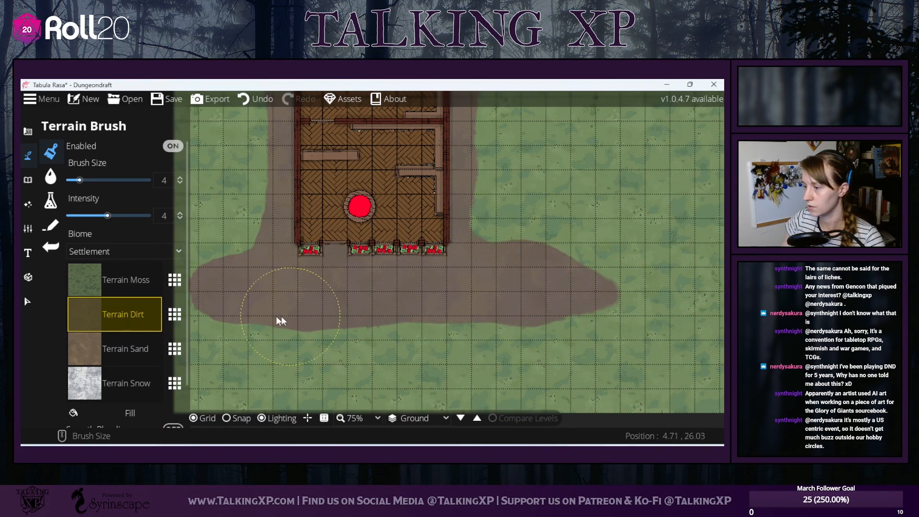
pyautogui.moveTo(280, 316)
pyautogui.mouseDown()
pyautogui.moveTo(176, 313)
pyautogui.moveTo(383, 306)
pyautogui.mouseUp()
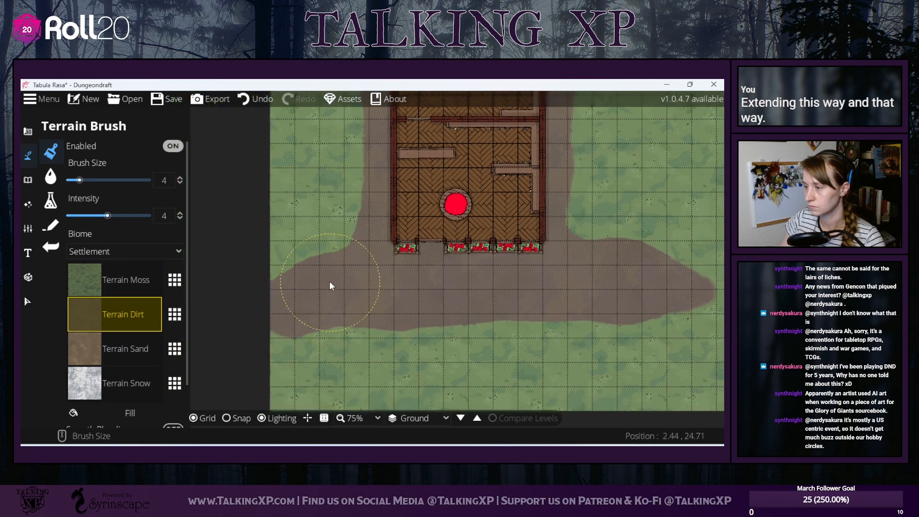
pyautogui.moveTo(262, 265)
pyautogui.mouseDown()
pyautogui.moveTo(277, 310)
pyautogui.moveTo(251, 316)
pyautogui.moveTo(394, 333)
pyautogui.moveTo(295, 309)
pyautogui.moveTo(433, 327)
pyautogui.mouseUp()
pyautogui.moveTo(549, 321)
pyautogui.mouseDown()
pyautogui.moveTo(598, 317)
pyautogui.moveTo(440, 313)
pyautogui.mouseUp()
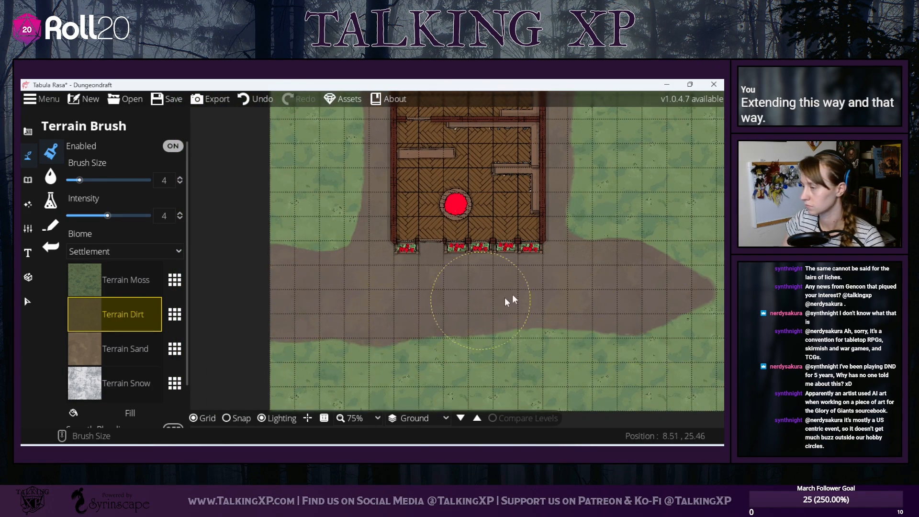
# - Extend the dirt road eastward past the building, evening out its width along the way
pyautogui.moveTo(537, 290); pyautogui.dragTo(231, 273)
pyautogui.moveTo(311, 260)
pyautogui.mouseDown()
pyautogui.moveTo(435, 246)
pyautogui.moveTo(399, 249)
pyautogui.moveTo(344, 283)
pyautogui.moveTo(365, 298)
pyautogui.moveTo(434, 305)
pyautogui.moveTo(420, 306)
pyautogui.moveTo(371, 299)
pyautogui.moveTo(573, 312)
pyautogui.moveTo(423, 291)
pyautogui.moveTo(483, 259)
pyautogui.moveTo(444, 258)
pyautogui.moveTo(521, 257)
pyautogui.moveTo(487, 259)
pyautogui.moveTo(514, 253)
pyautogui.moveTo(456, 253)
pyautogui.moveTo(519, 306)
pyautogui.moveTo(492, 306)
pyautogui.moveTo(532, 302)
pyautogui.mouseUp()
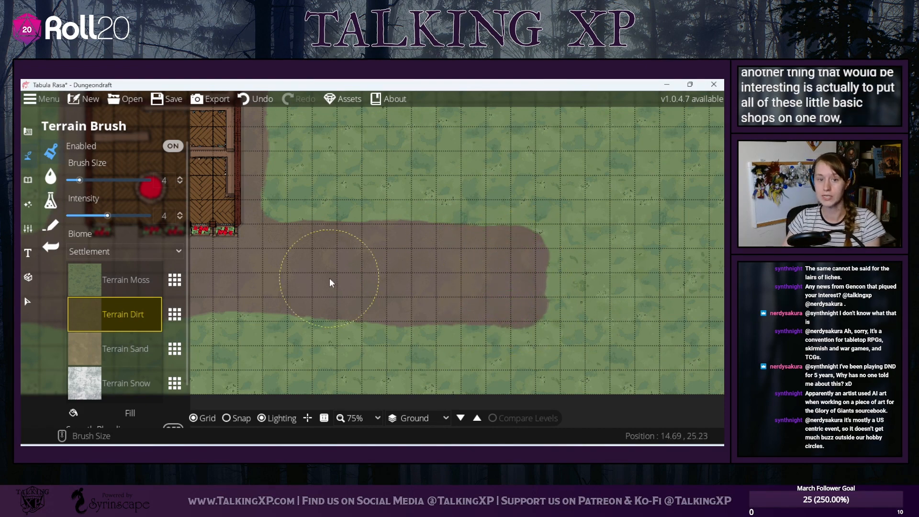
pyautogui.moveTo(330, 278); pyautogui.dragTo(554, 384)
pyautogui.moveTo(555, 291); pyautogui.dragTo(552, 372)
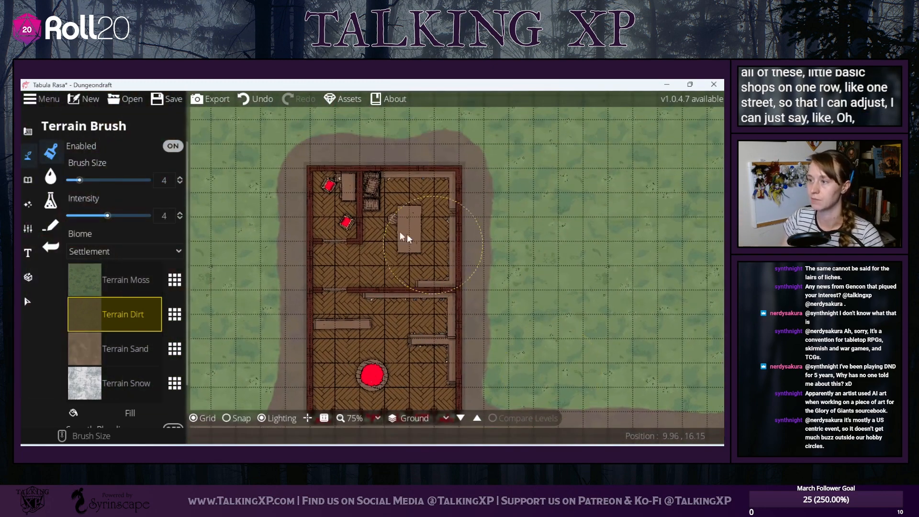
pyautogui.moveTo(535, 289); pyautogui.dragTo(569, 282)
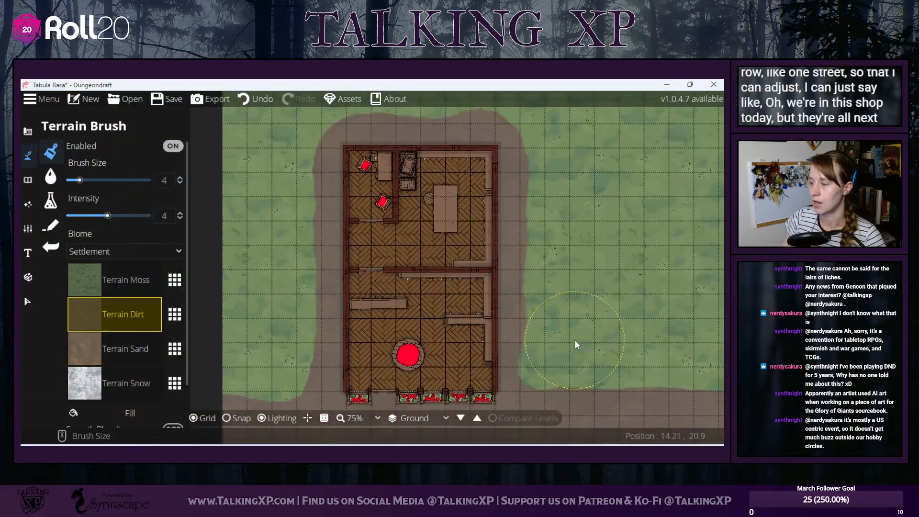
pyautogui.moveTo(576, 340); pyautogui.dragTo(616, 233)
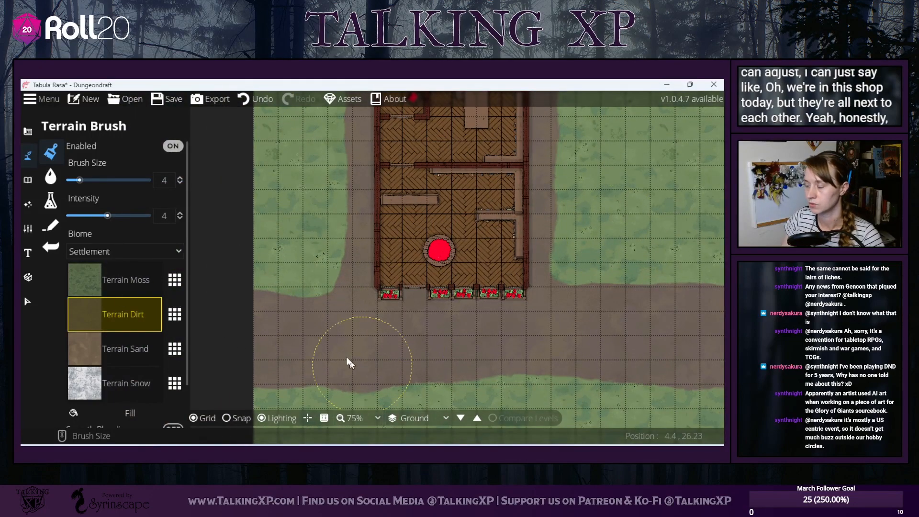
pyautogui.click(175, 315)
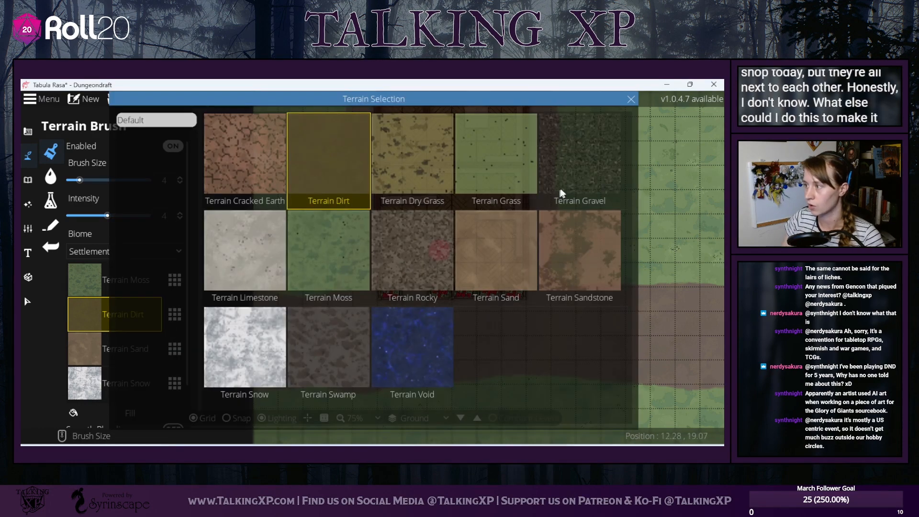
pyautogui.click(407, 264)
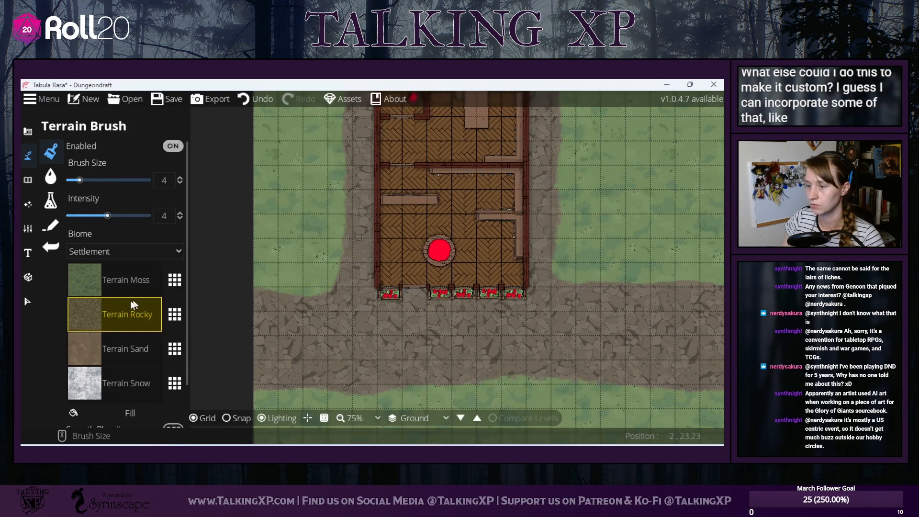
pyautogui.click(178, 315)
pyautogui.click(318, 178)
# - Replace Terrain Sand with Terrain Rocky, undo a trial stroke, and set the brush size to 11 and intensity to 1.1
pyautogui.click(155, 353)
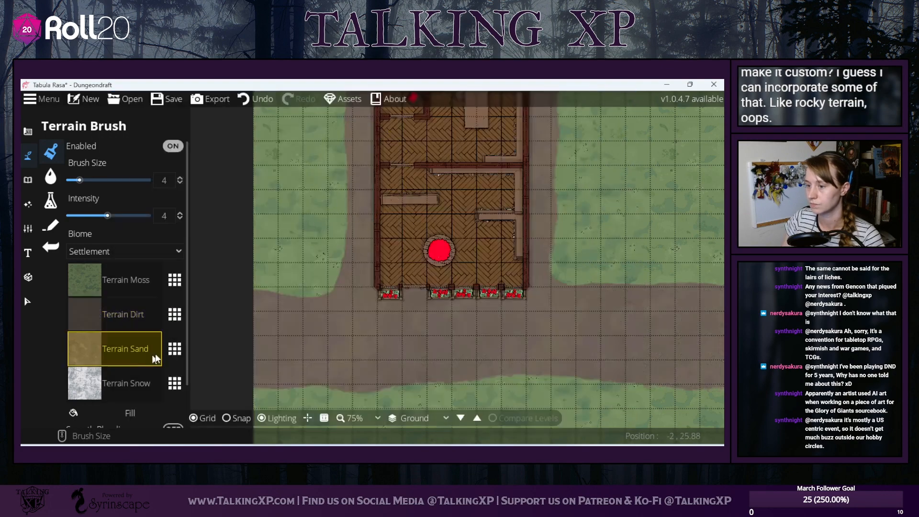
pyautogui.click(173, 350)
pyautogui.click(388, 271)
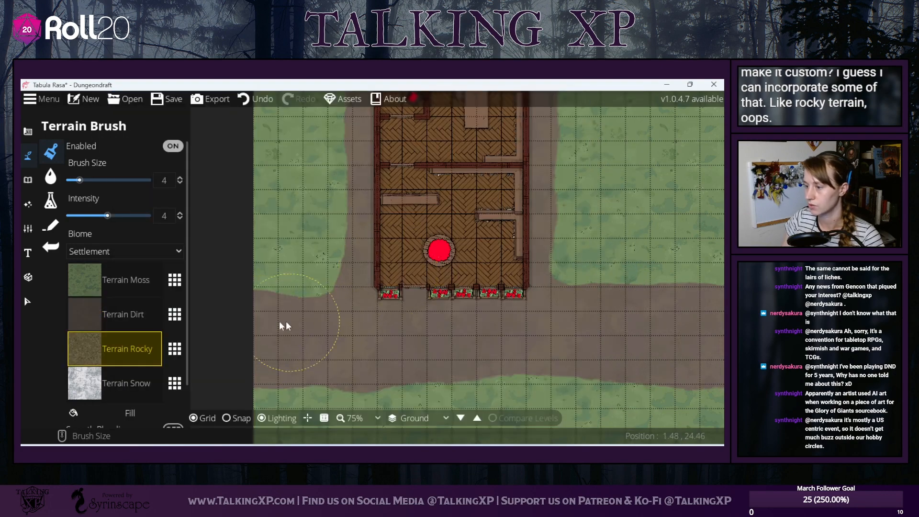
pyautogui.click(261, 101)
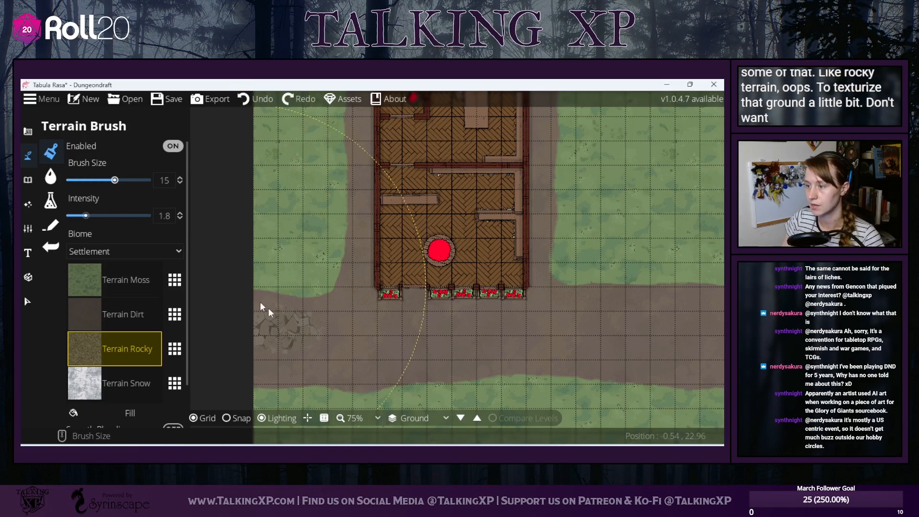
pyautogui.moveTo(99, 180)
pyautogui.mouseDown()
pyautogui.moveTo(130, 180)
pyautogui.moveTo(102, 180)
pyautogui.mouseUp()
pyautogui.moveTo(90, 216); pyautogui.dragTo(81, 216)
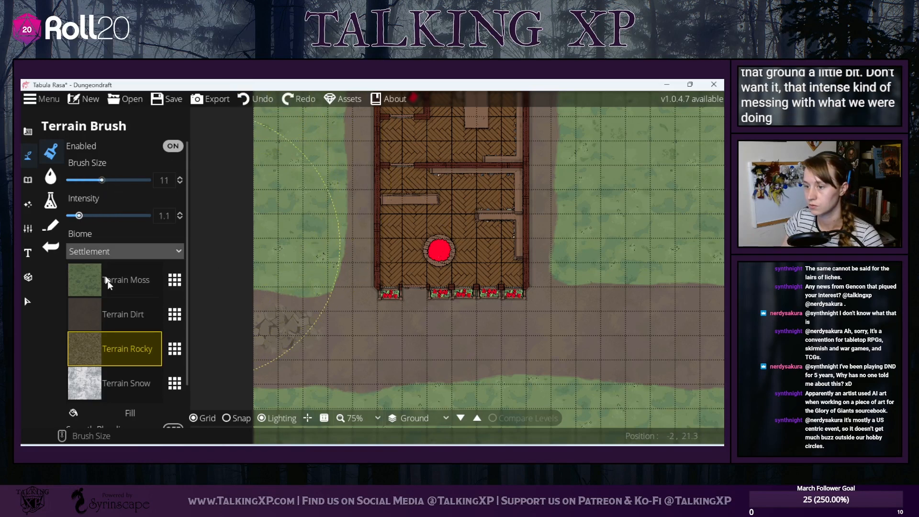
# - Paint Terrain Dirt along the road to cover the rocky patch near the map's west edge
pyautogui.click(117, 314)
pyautogui.moveTo(311, 348); pyautogui.dragTo(527, 351)
pyautogui.moveTo(618, 345)
pyautogui.mouseDown()
pyautogui.moveTo(353, 349)
pyautogui.moveTo(695, 335)
pyautogui.mouseUp()
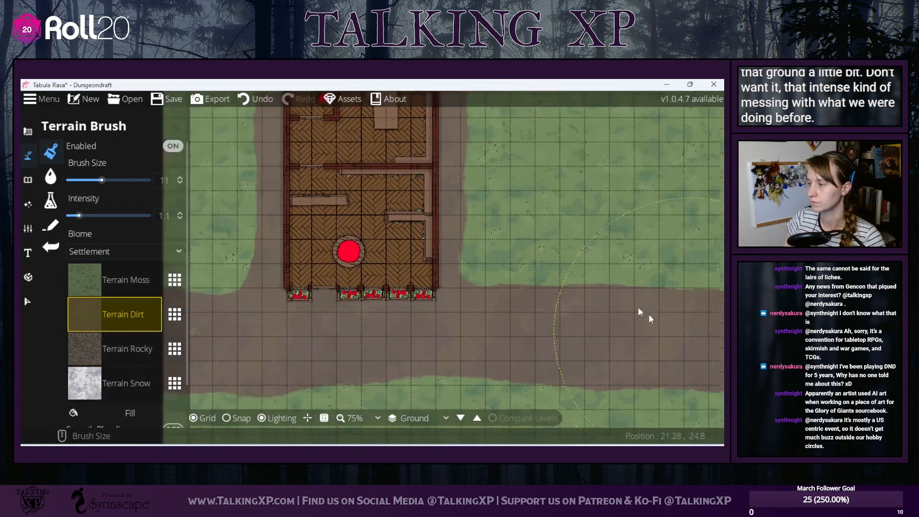
# - Examine the painted road, storefront and building interior across the map
pyautogui.moveTo(601, 217)
pyautogui.mouseDown()
pyautogui.moveTo(608, 376)
pyautogui.moveTo(619, 148)
pyautogui.mouseUp()
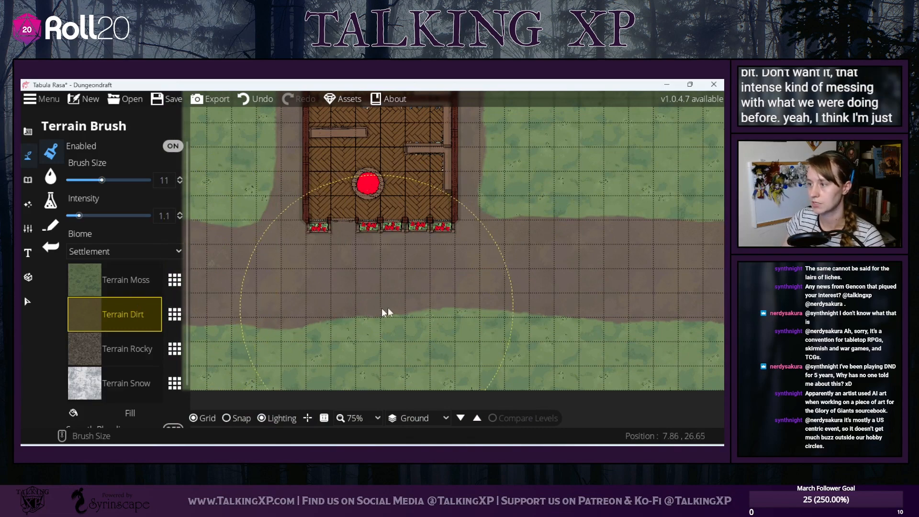
pyautogui.moveTo(463, 303); pyautogui.dragTo(452, 349)
pyautogui.scroll(2, 424, 240)
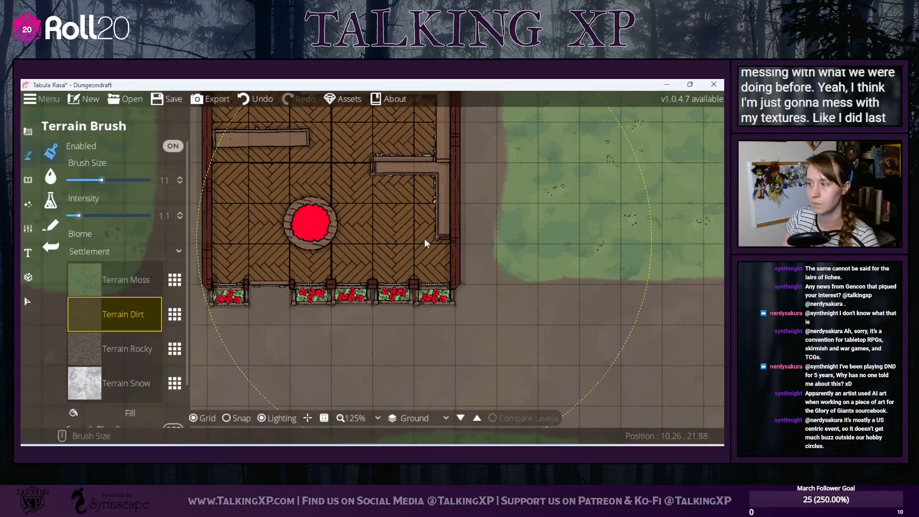
pyautogui.scroll(-4, 424, 238)
pyautogui.scroll(2, 469, 218)
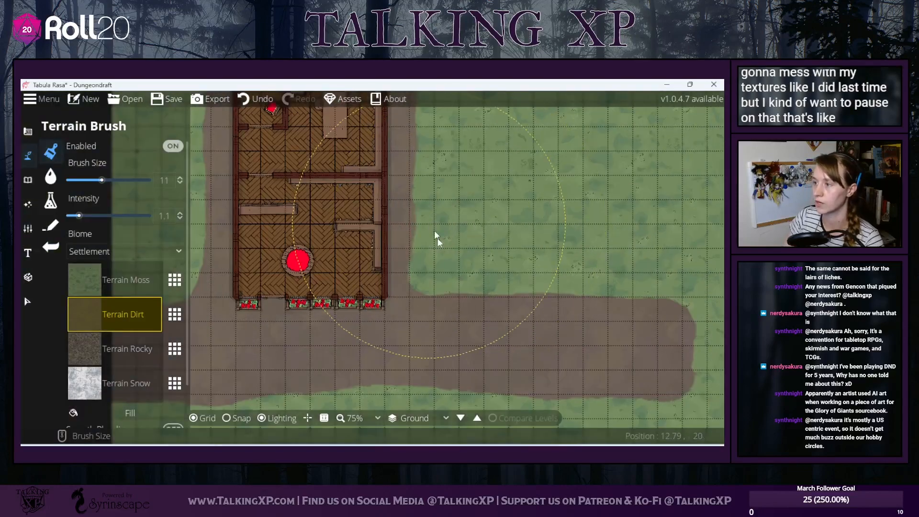
pyautogui.moveTo(435, 231); pyautogui.dragTo(496, 303)
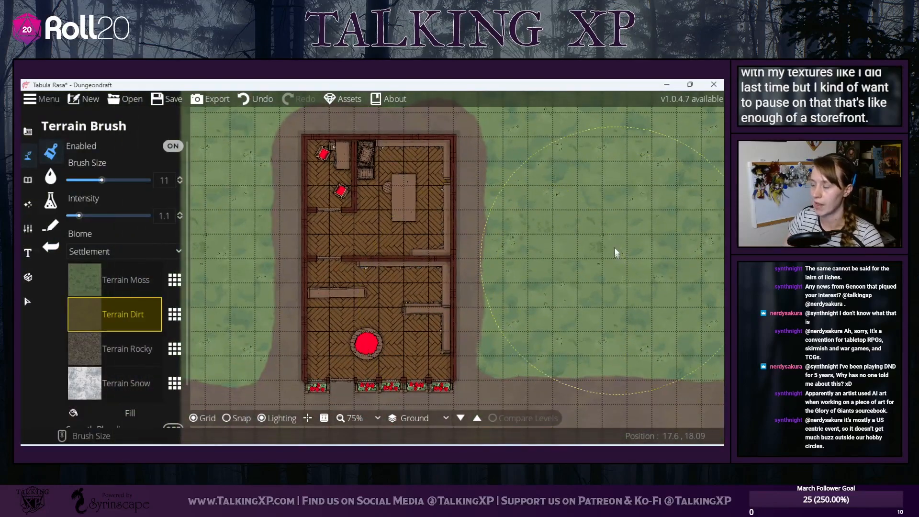
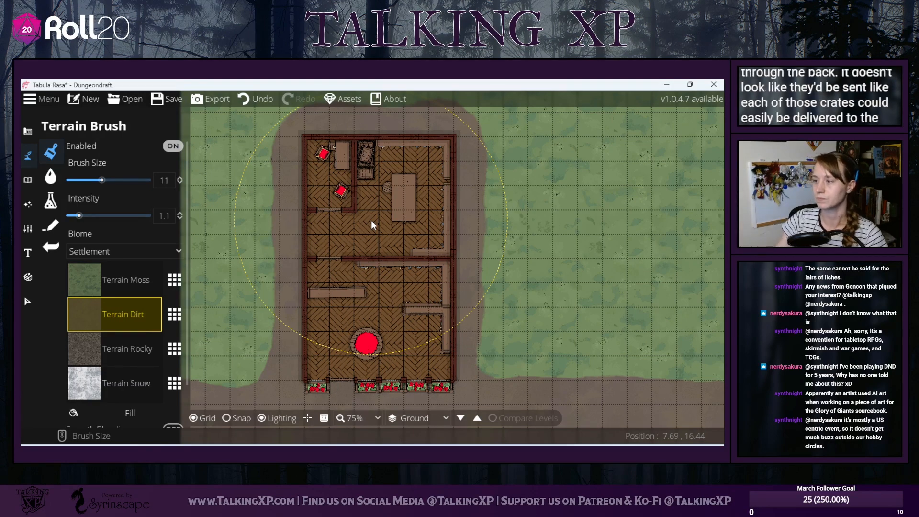
pyautogui.moveTo(371, 221); pyautogui.dragTo(526, 290)
pyautogui.moveTo(431, 207); pyautogui.dragTo(495, 248)
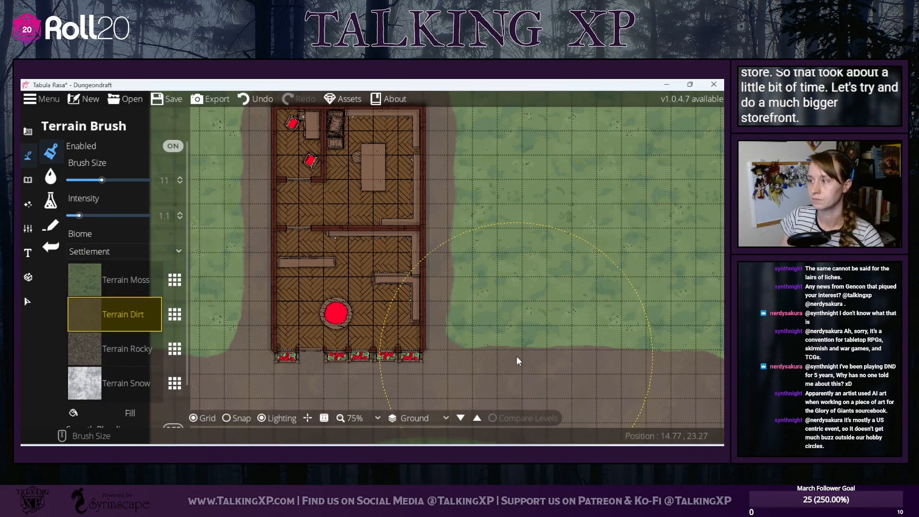
# - Copy the shop's floor, furniture and flower beds, and paste the duplicate on the grass east of the original building
pyautogui.click(51, 202)
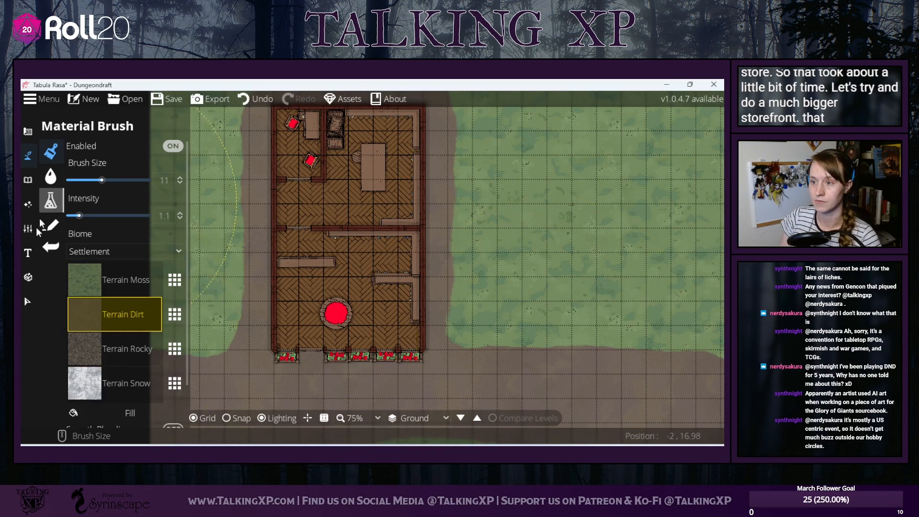
pyautogui.click(27, 302)
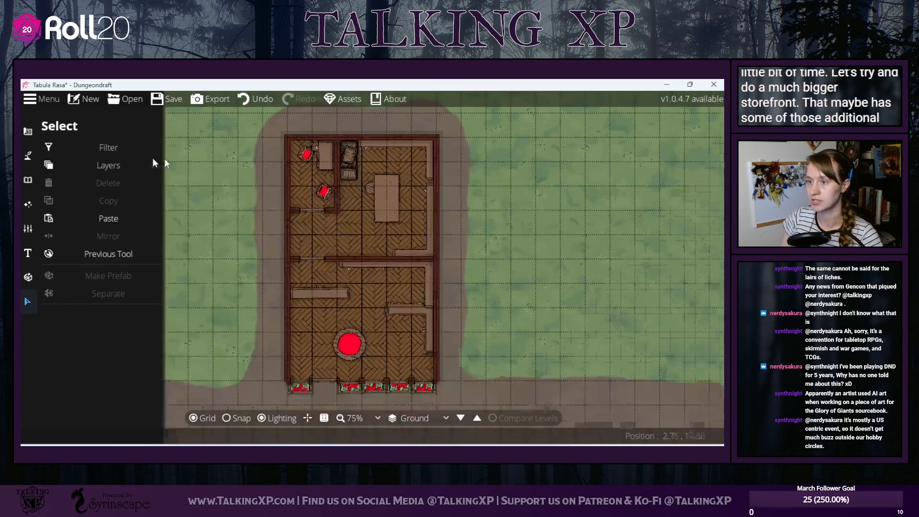
pyautogui.click(105, 164)
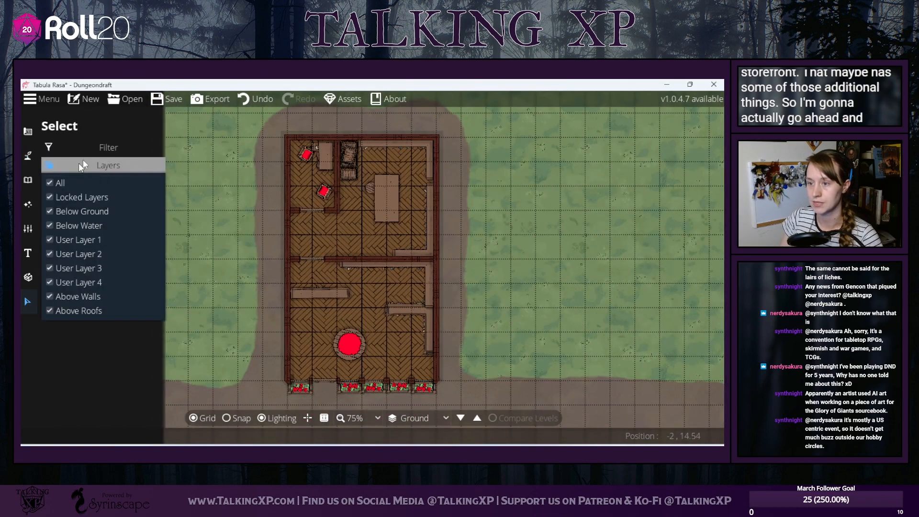
pyautogui.click(78, 164)
pyautogui.click(91, 147)
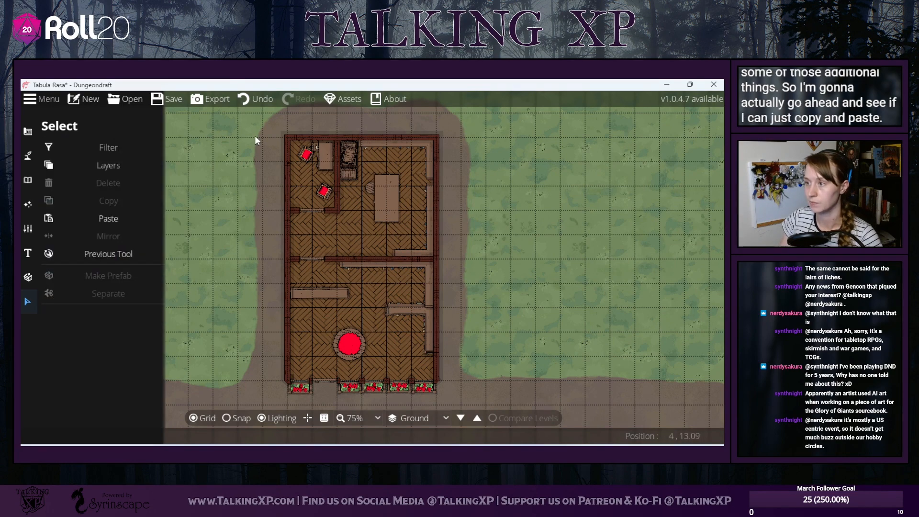
pyautogui.moveTo(252, 118); pyautogui.dragTo(502, 407)
pyautogui.click(119, 203)
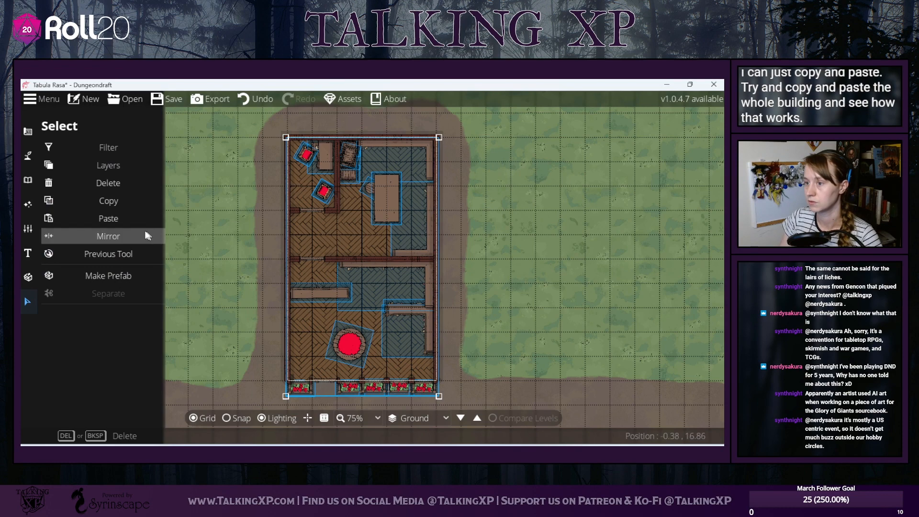
pyautogui.click(162, 216)
pyautogui.moveTo(513, 209); pyautogui.dragTo(625, 214)
# - Turn on grid snapping and align the pasted shop and its floor pattern with the grid
pyautogui.moveTo(688, 237); pyautogui.dragTo(564, 237)
pyautogui.moveTo(436, 239); pyautogui.dragTo(413, 253)
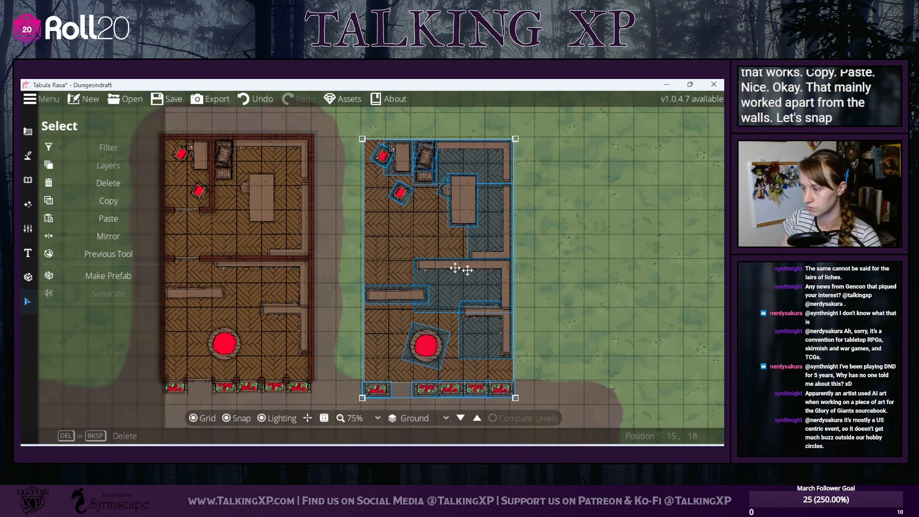
pyautogui.click(552, 294)
pyautogui.moveTo(389, 203); pyautogui.dragTo(392, 218)
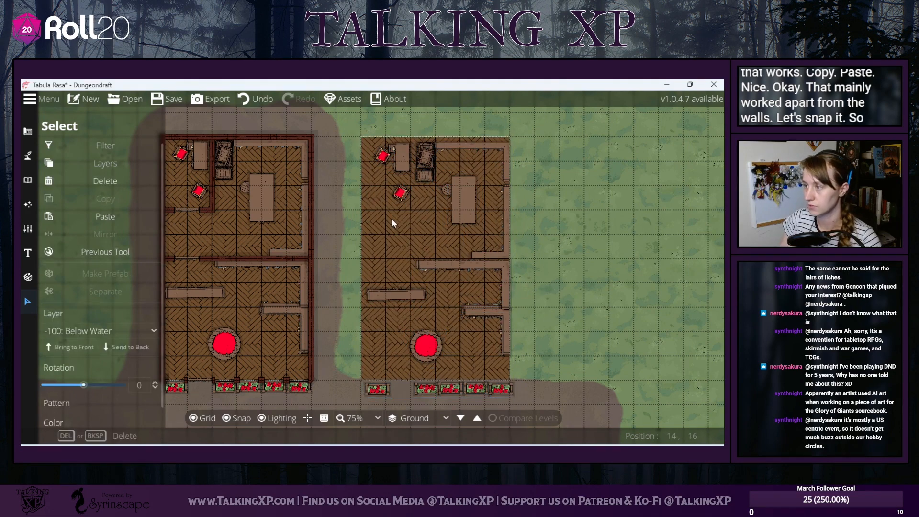
pyautogui.rightClick(391, 216)
# - Shift the copied shop's eastern shelves, counters and table north, and nudge the office desk and chairs into place
pyautogui.moveTo(431, 129); pyautogui.dragTo(545, 383)
pyautogui.moveTo(503, 270); pyautogui.dragTo(498, 253)
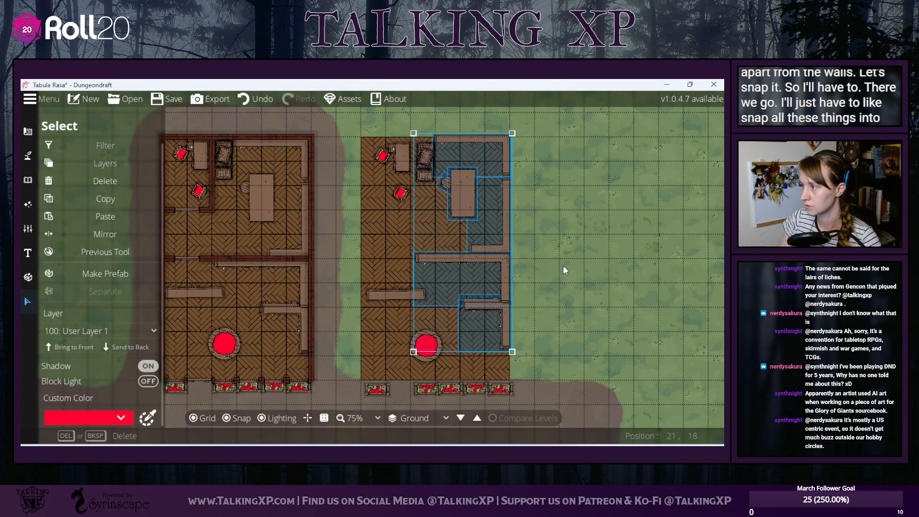
pyautogui.click(563, 266)
pyautogui.moveTo(357, 128); pyautogui.dragTo(415, 201)
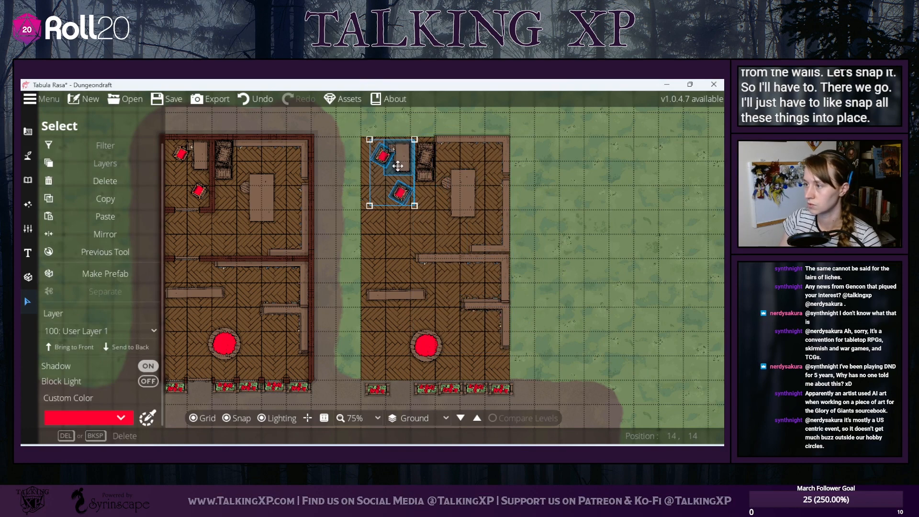
pyautogui.moveTo(393, 162); pyautogui.dragTo(387, 159)
pyautogui.click(563, 369)
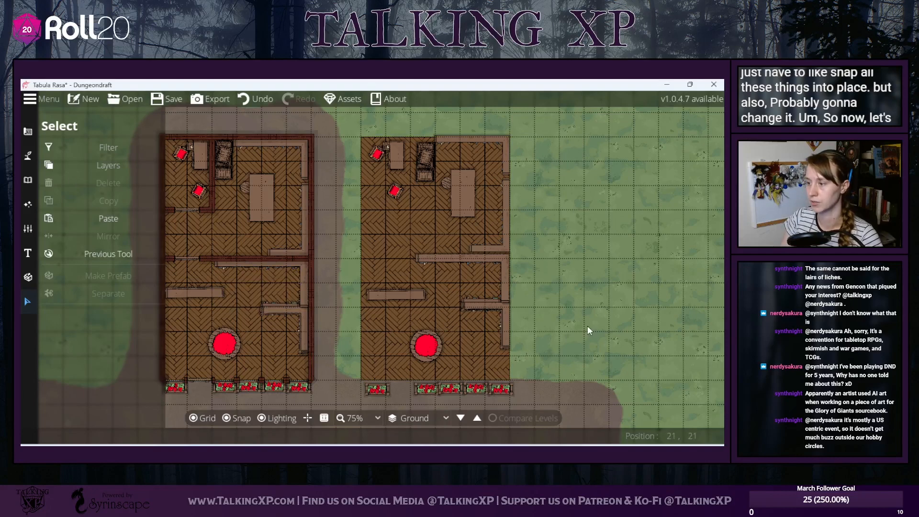
# - Move the copied shop's floor, furniture and flower beds about four squares farther east to leave room around them
pyautogui.moveTo(553, 399); pyautogui.dragTo(352, 143)
pyautogui.moveTo(365, 187); pyautogui.dragTo(472, 185)
pyautogui.click(405, 223)
pyautogui.moveTo(405, 223); pyautogui.dragTo(501, 222)
pyautogui.click(655, 288)
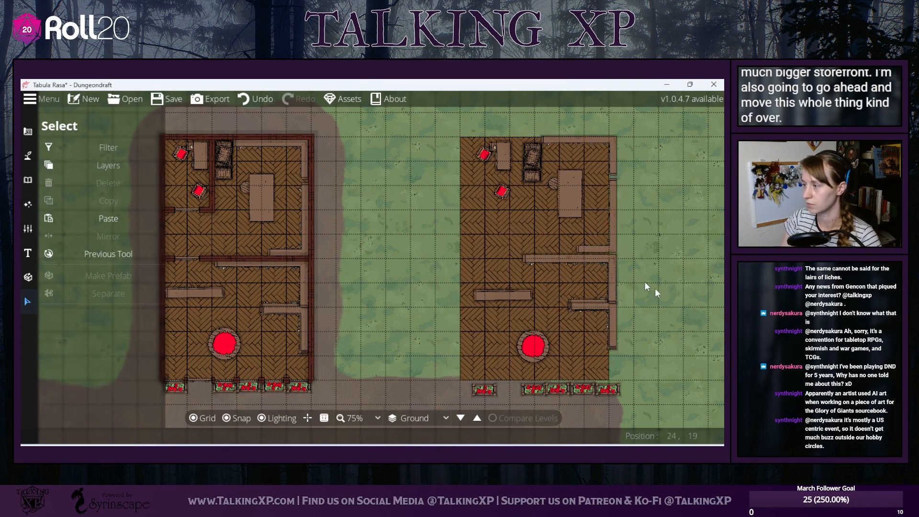
# - Move the copied shop's westernmost flower bed west to line up with the floor's southwest corner
pyautogui.moveTo(668, 354); pyautogui.dragTo(603, 337)
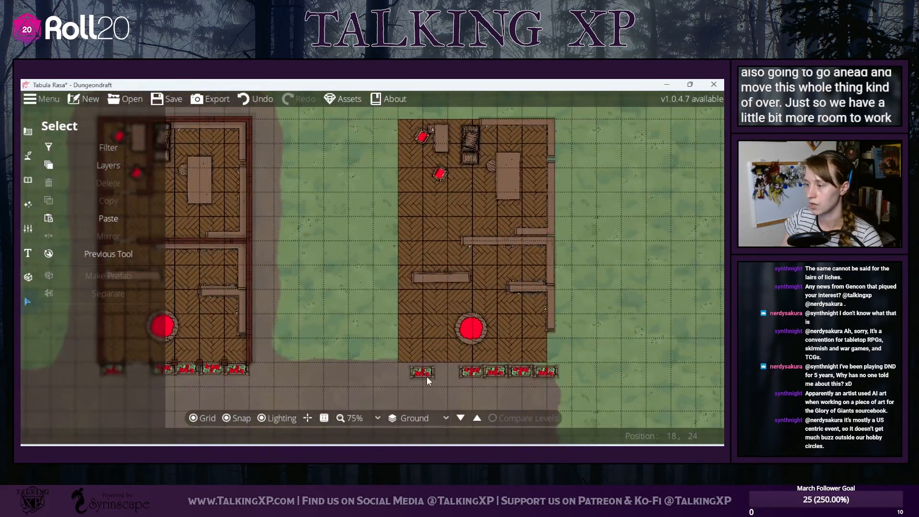
pyautogui.moveTo(427, 376); pyautogui.dragTo(416, 379)
pyautogui.click(593, 353)
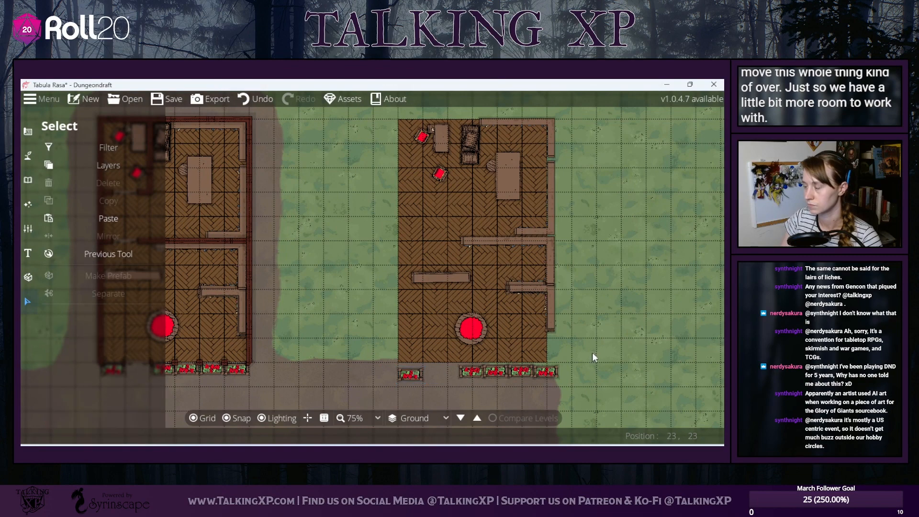
# - Try to draw a 12 by 10 square rectangular building around the copied shop with the Building Tool, and undo it
pyautogui.moveTo(605, 333); pyautogui.dragTo(598, 352)
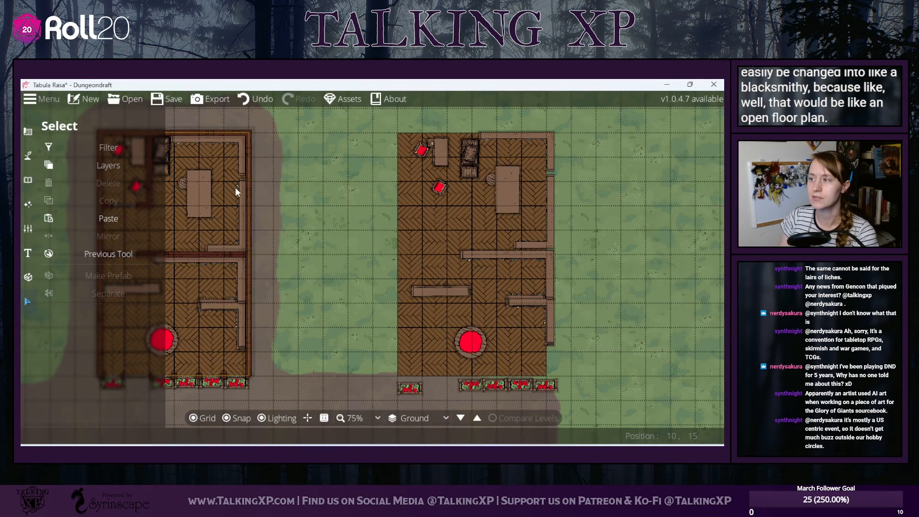
pyautogui.click(400, 212)
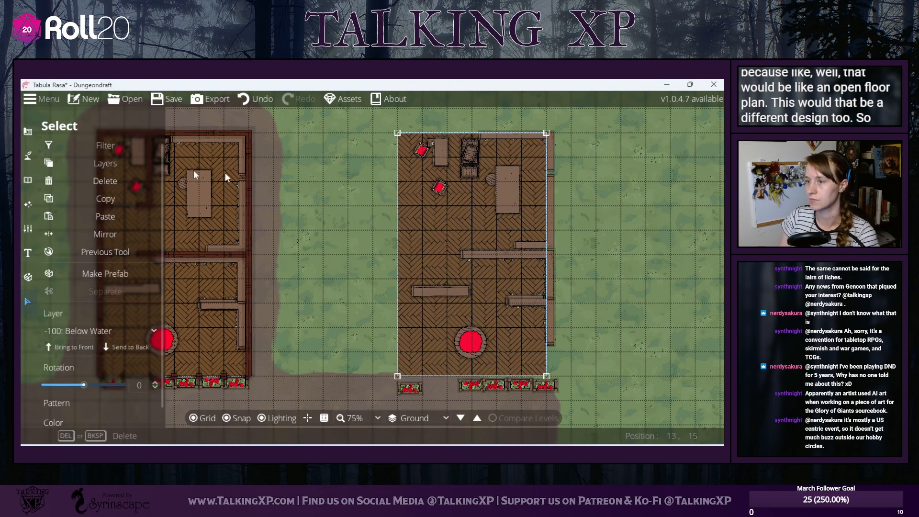
pyautogui.click(29, 154)
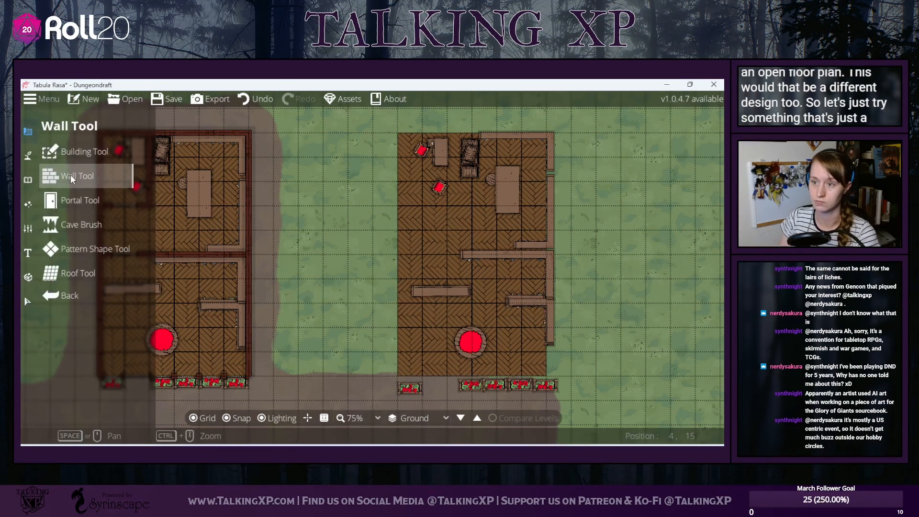
pyautogui.click(70, 152)
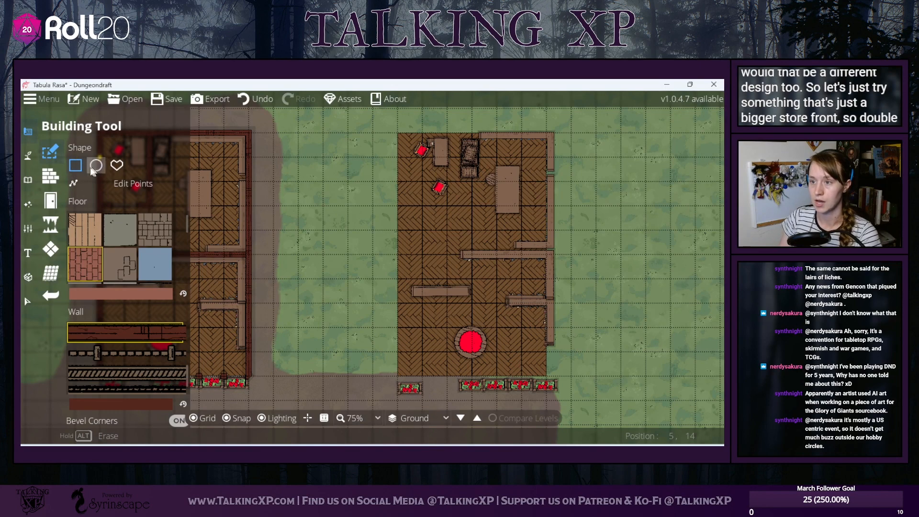
pyautogui.moveTo(304, 189); pyautogui.dragTo(423, 193)
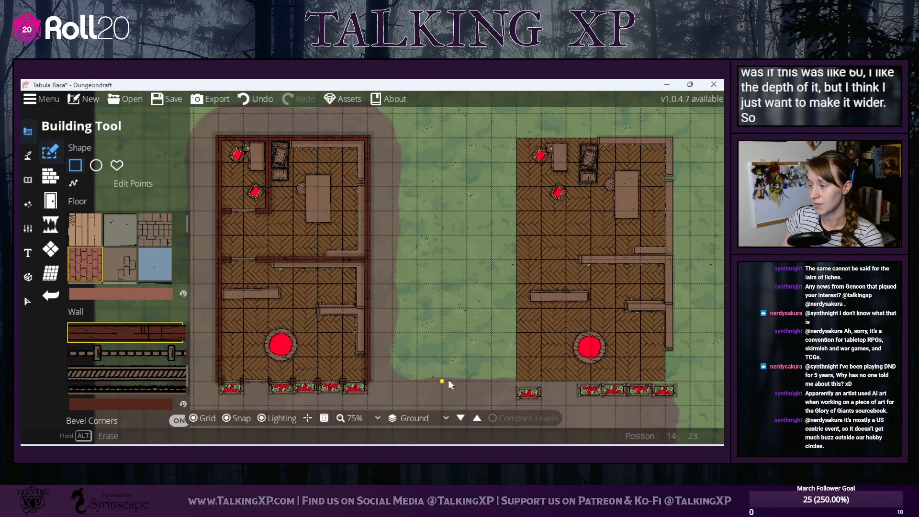
pyautogui.moveTo(467, 378); pyautogui.dragTo(549, 369)
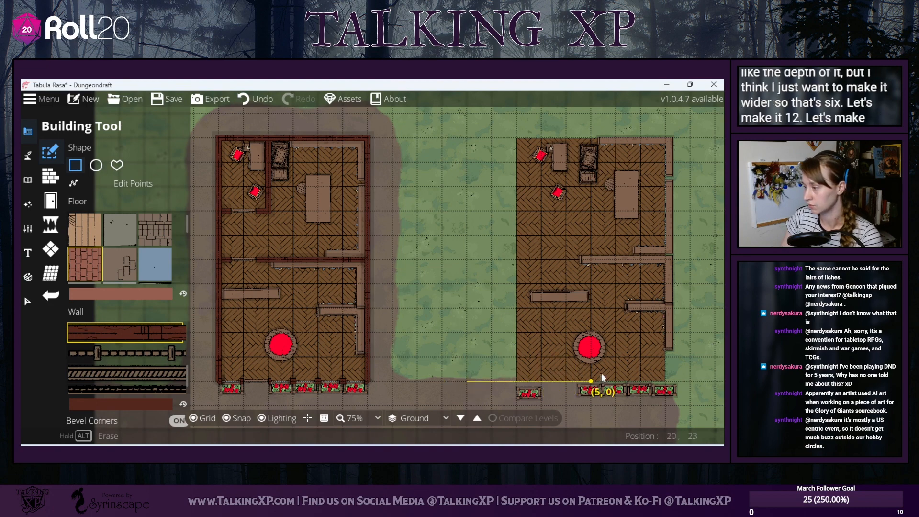
pyautogui.moveTo(671, 374); pyautogui.dragTo(642, 148)
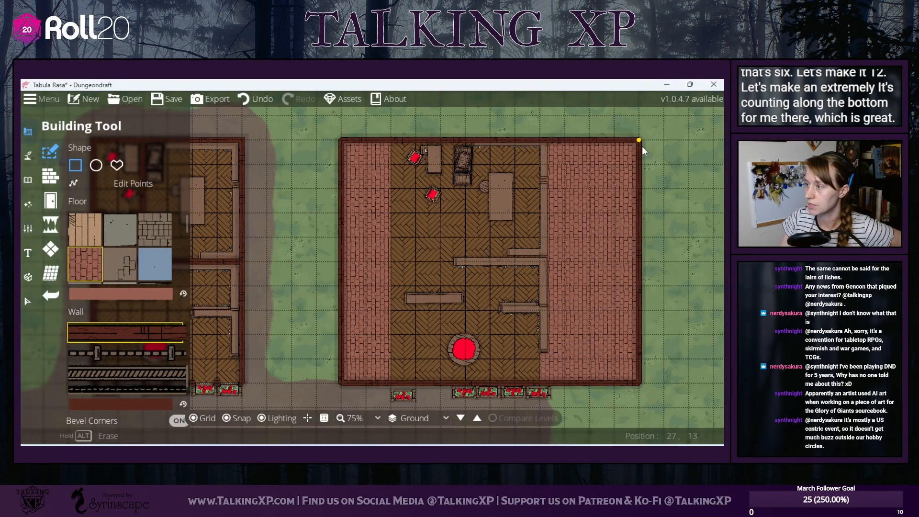
pyautogui.click(256, 99)
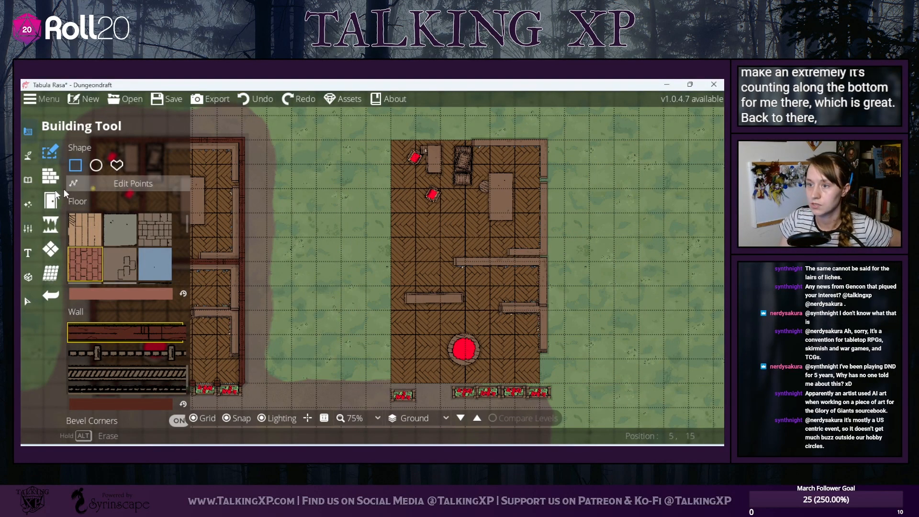
# - Draw a closed rectangular wall 12 squares wide and 10 squares deep around the copied shop with the Wall Tool
pyautogui.click(52, 177)
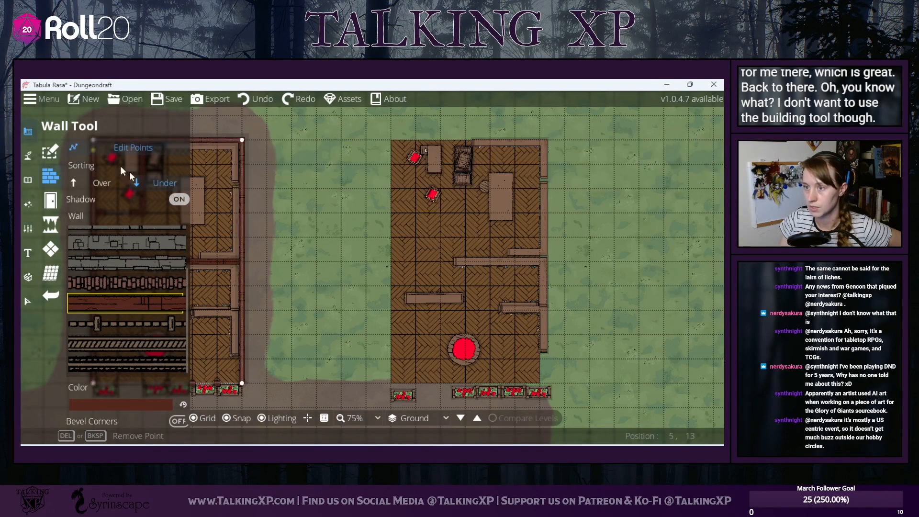
pyautogui.click(341, 383)
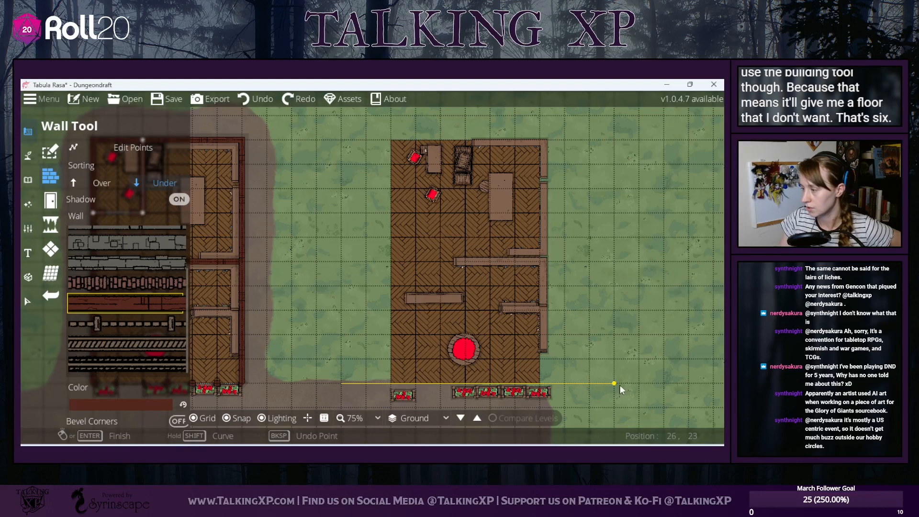
pyautogui.click(640, 383)
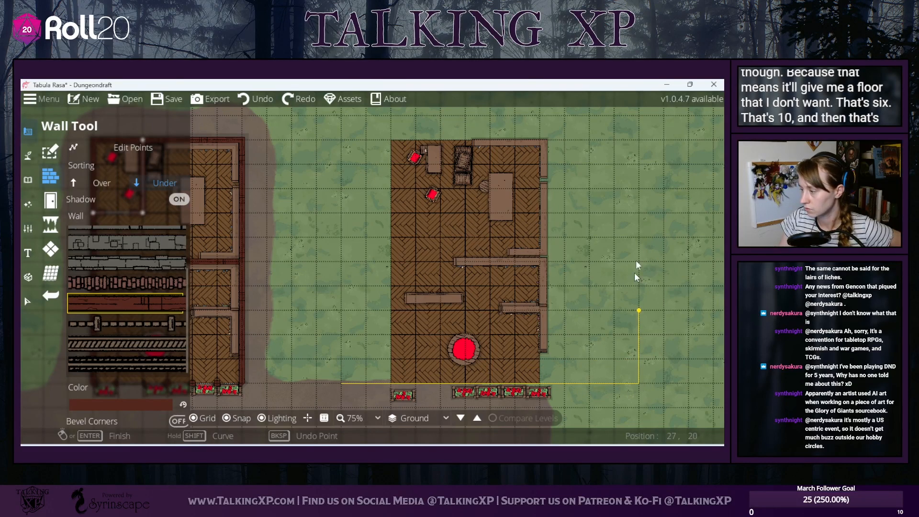
pyautogui.click(638, 141)
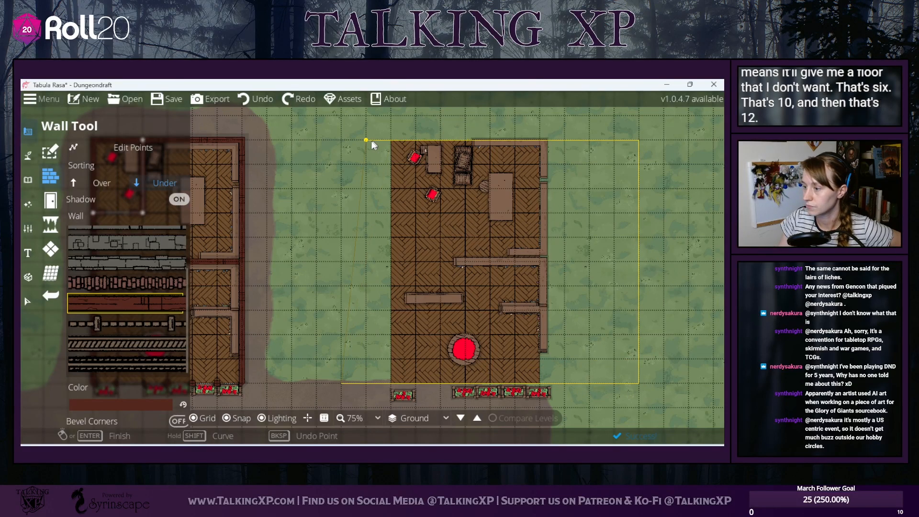
pyautogui.click(341, 141)
pyautogui.click(341, 383)
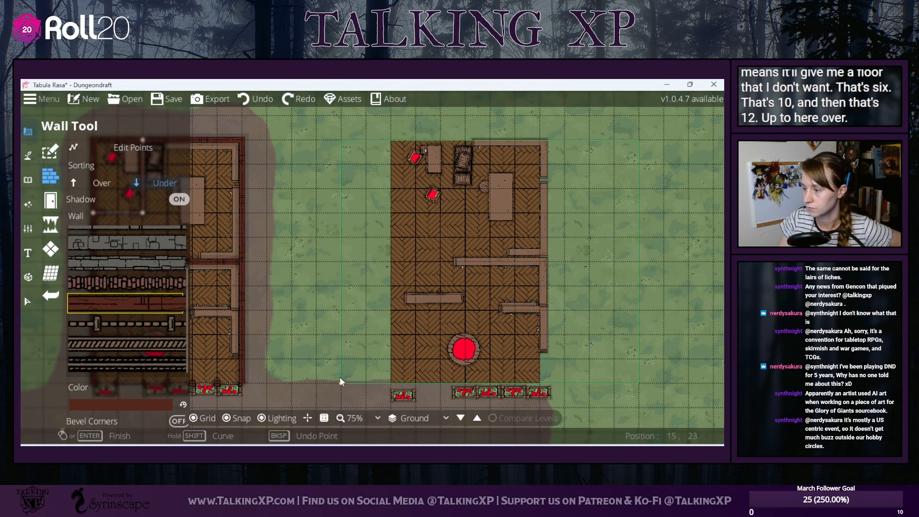
pyautogui.click(27, 301)
# - Edit the copied floor pattern's four corner points so the herringbone wood fills the new walls
pyautogui.click(28, 131)
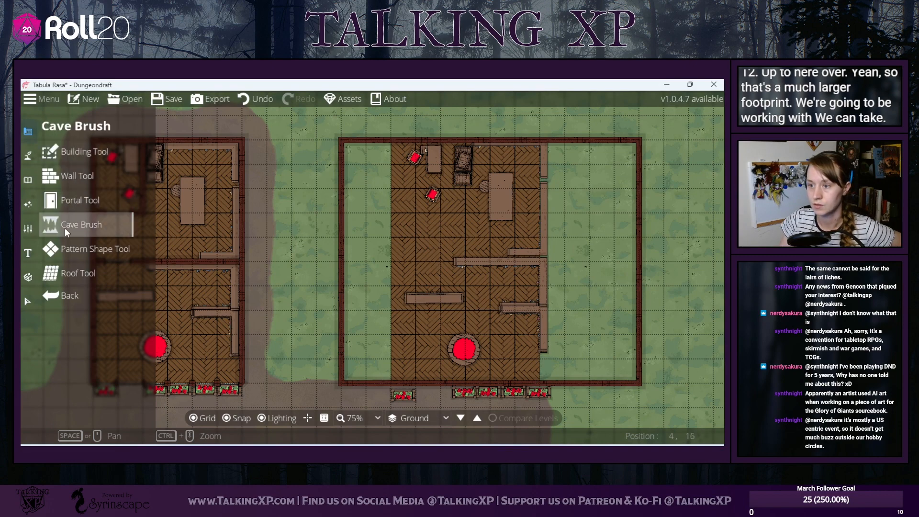
pyautogui.click(80, 255)
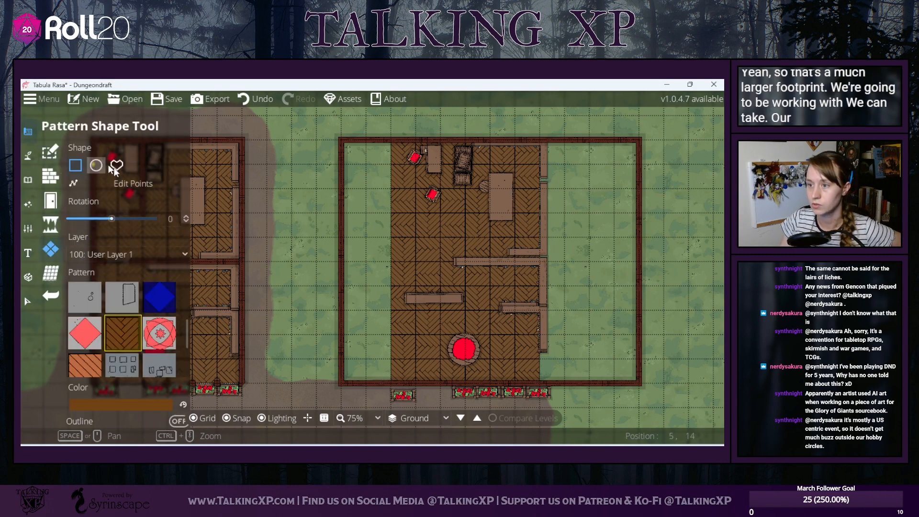
pyautogui.click(396, 150)
pyautogui.moveTo(395, 146); pyautogui.dragTo(342, 140)
pyautogui.moveTo(546, 139); pyautogui.dragTo(639, 140)
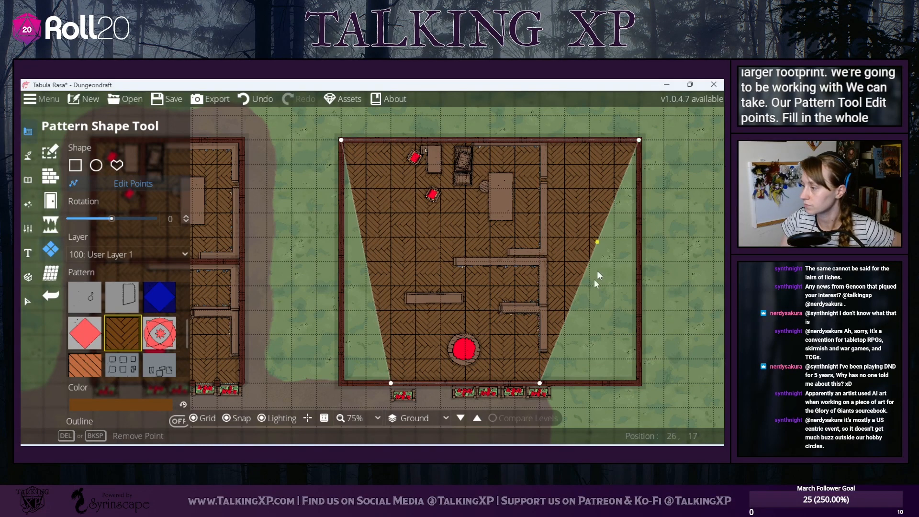
pyautogui.moveTo(544, 380); pyautogui.dragTo(630, 379)
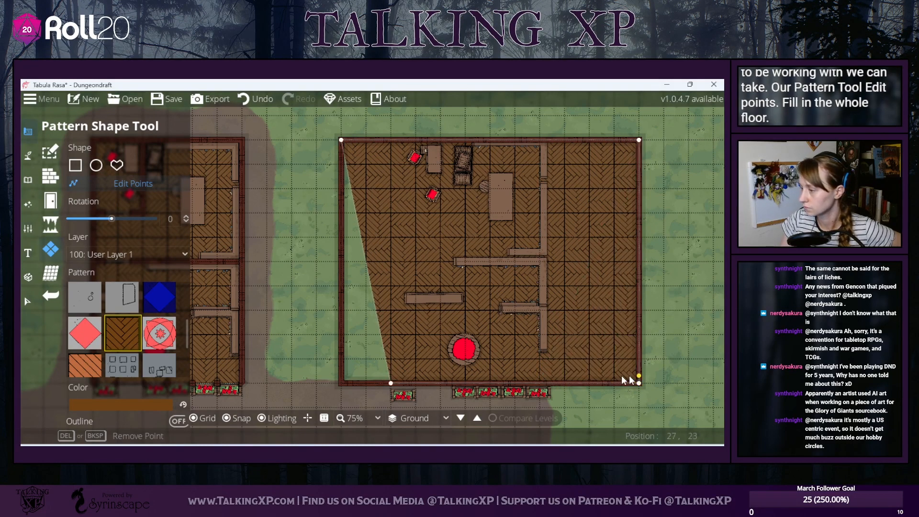
pyautogui.moveTo(392, 384); pyautogui.dragTo(344, 382)
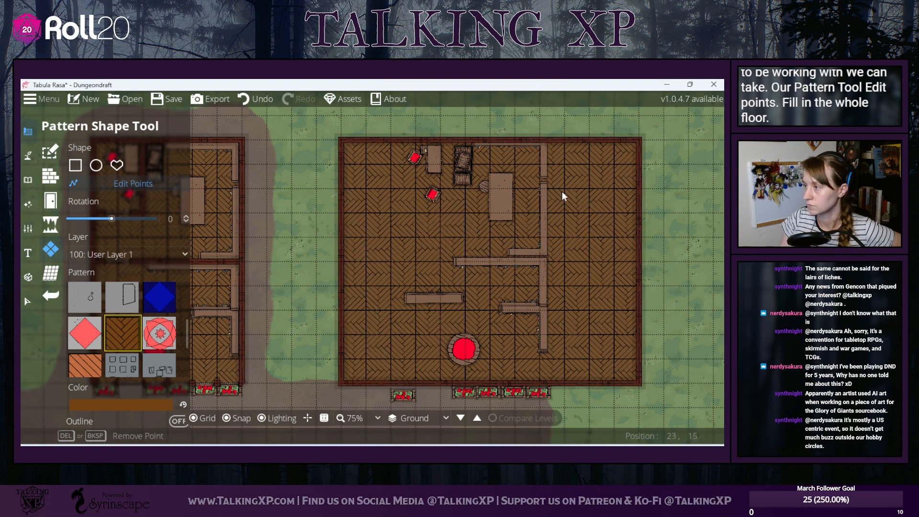
pyautogui.moveTo(232, 235); pyautogui.dragTo(377, 246)
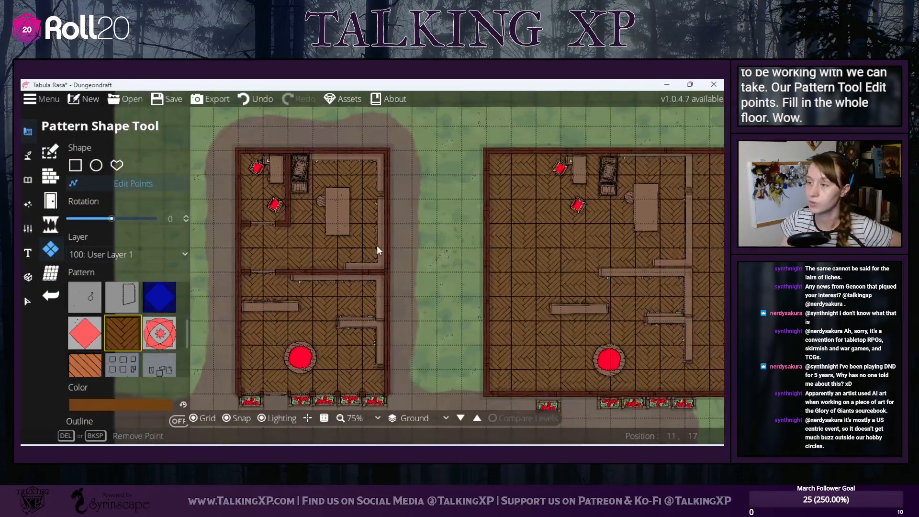
pyautogui.click(266, 227)
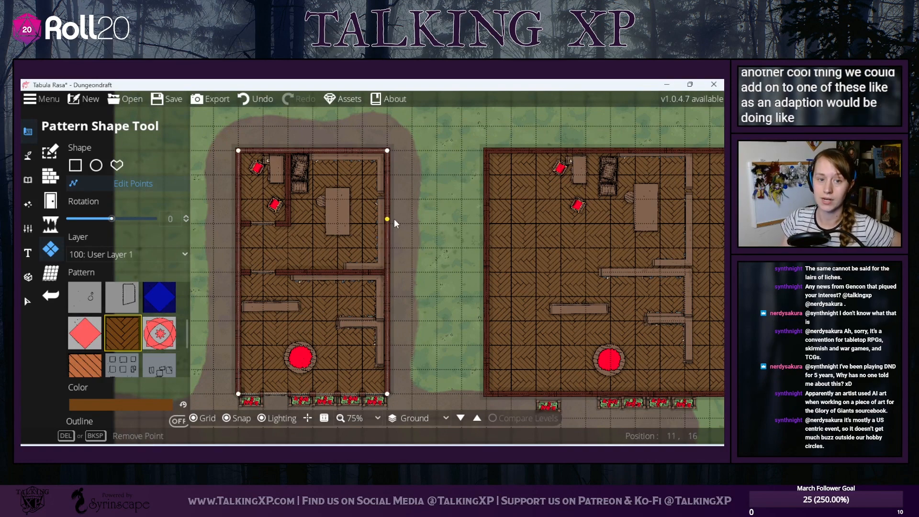
pyautogui.moveTo(428, 234); pyautogui.dragTo(401, 205)
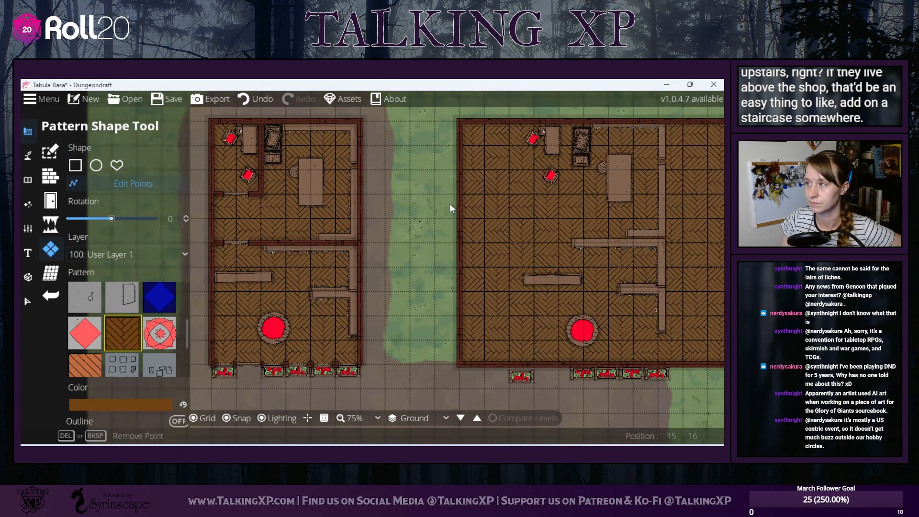
pyautogui.moveTo(449, 203); pyautogui.dragTo(453, 154)
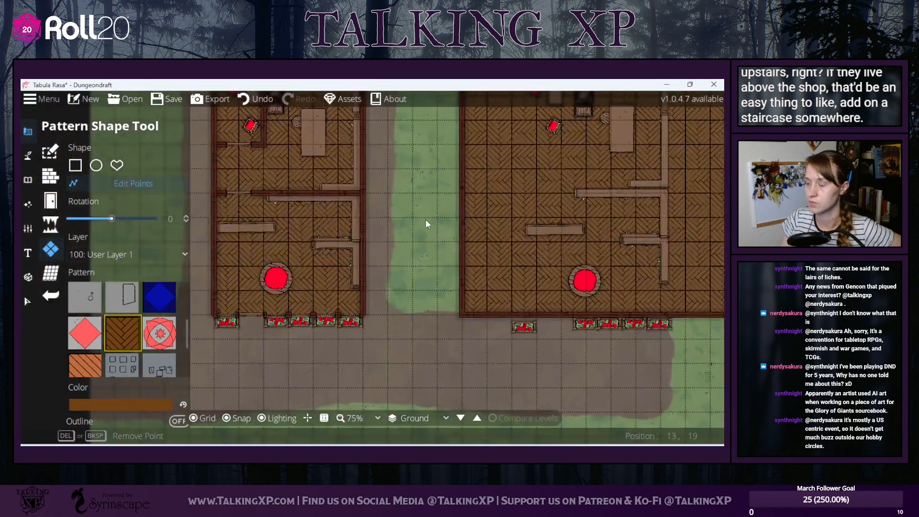
# - Place Window 14 portals side by side along the entire south wall of the larger building
pyautogui.moveTo(426, 219); pyautogui.dragTo(304, 270)
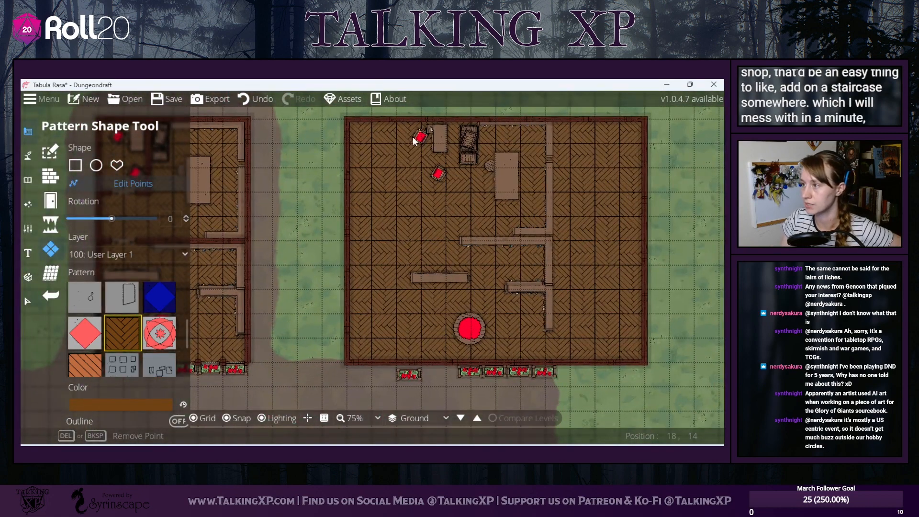
pyautogui.click(402, 369)
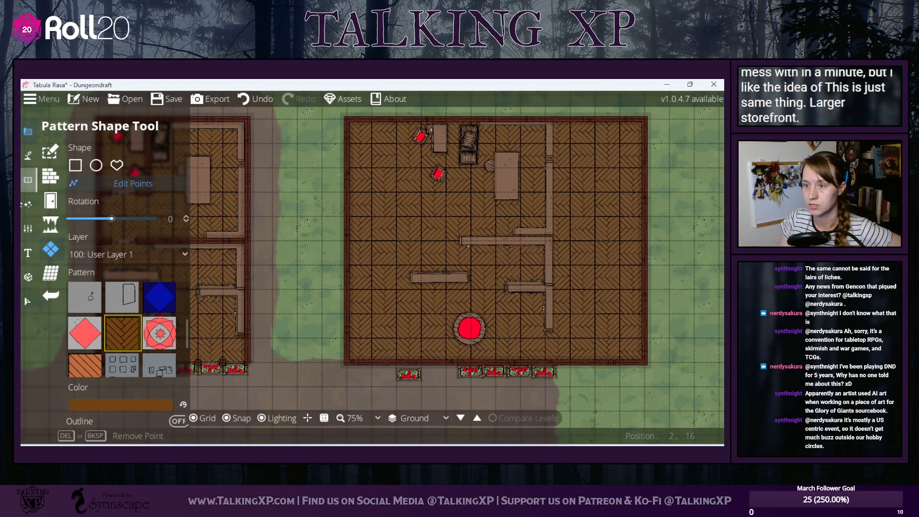
pyautogui.click(30, 165)
pyautogui.click(27, 203)
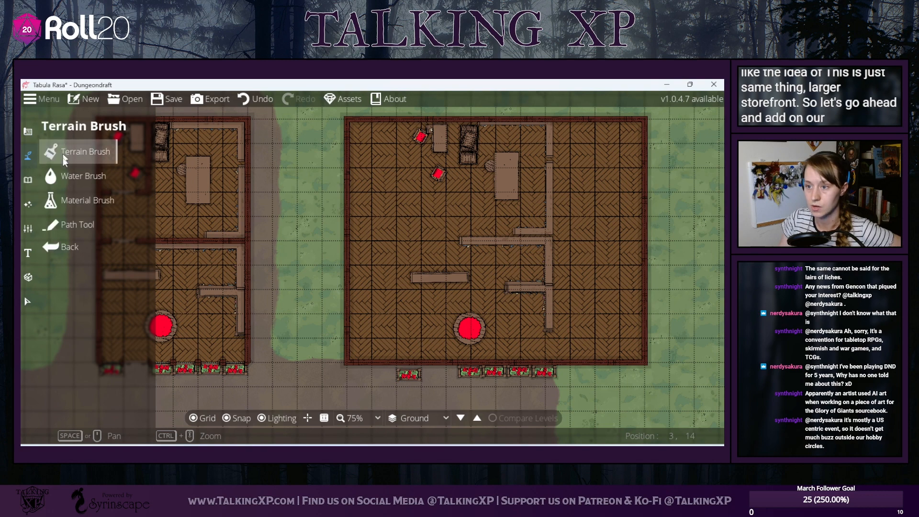
pyautogui.click(28, 180)
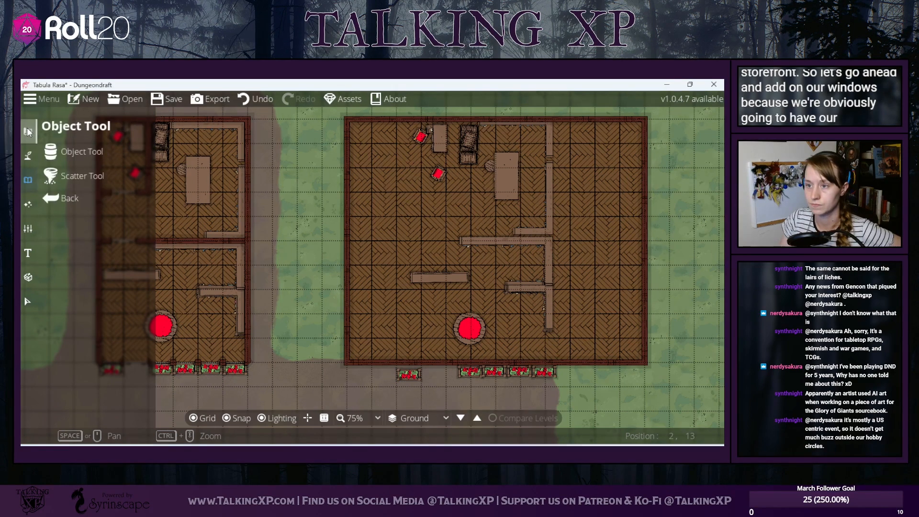
pyautogui.click(27, 130)
pyautogui.click(72, 185)
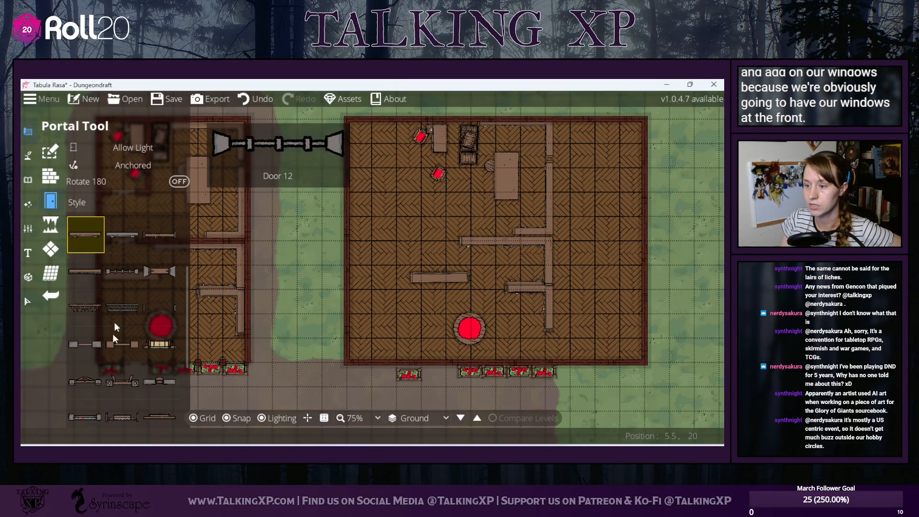
pyautogui.scroll(-3, 111, 371)
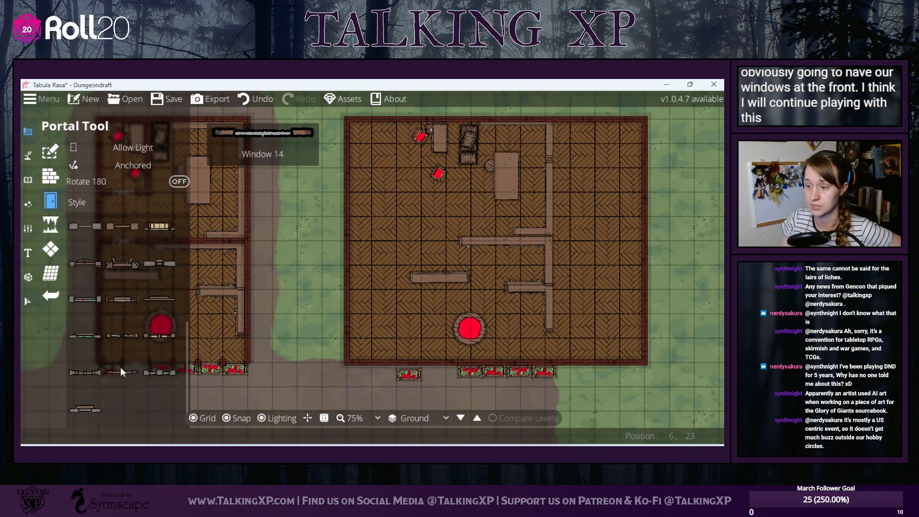
pyautogui.click(120, 367)
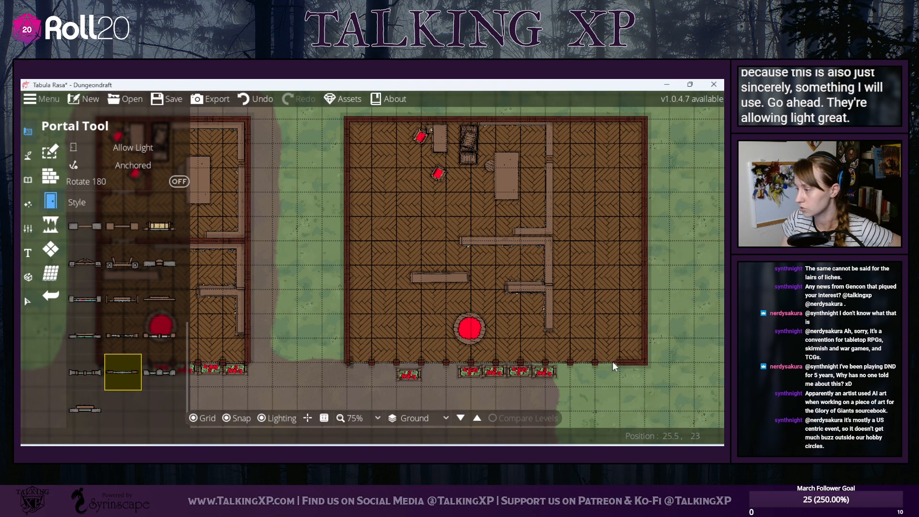
# - Try a Window 14 portal at the southern end of the larger building's west wall, and undo it
pyautogui.moveTo(364, 272); pyautogui.dragTo(359, 201)
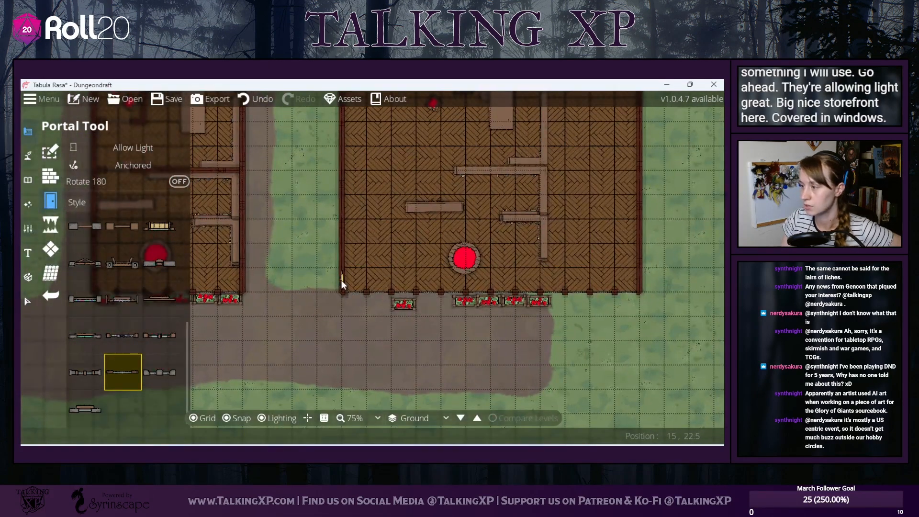
pyautogui.click(341, 280)
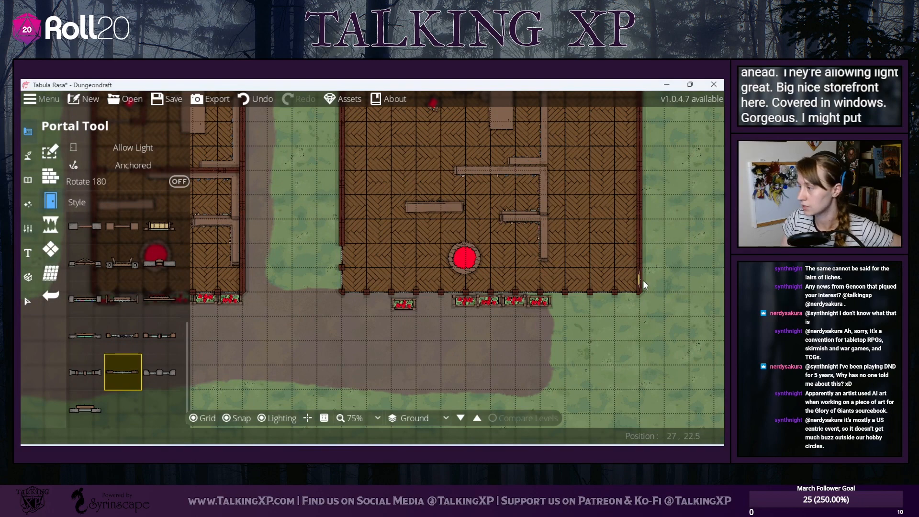
pyautogui.click(264, 98)
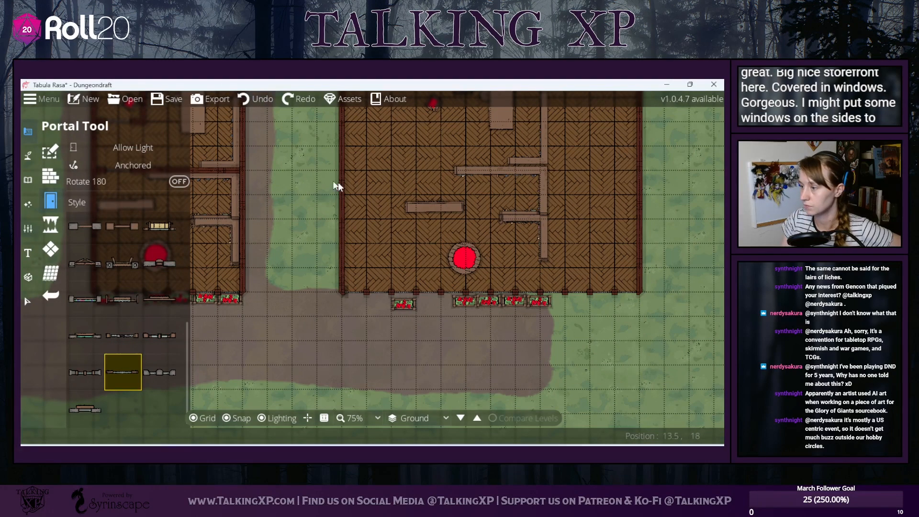
# - Move the copied front room's large and small L-shaped shelves and short straight shelf east toward the larger building's east wall
pyautogui.moveTo(338, 182); pyautogui.dragTo(327, 257)
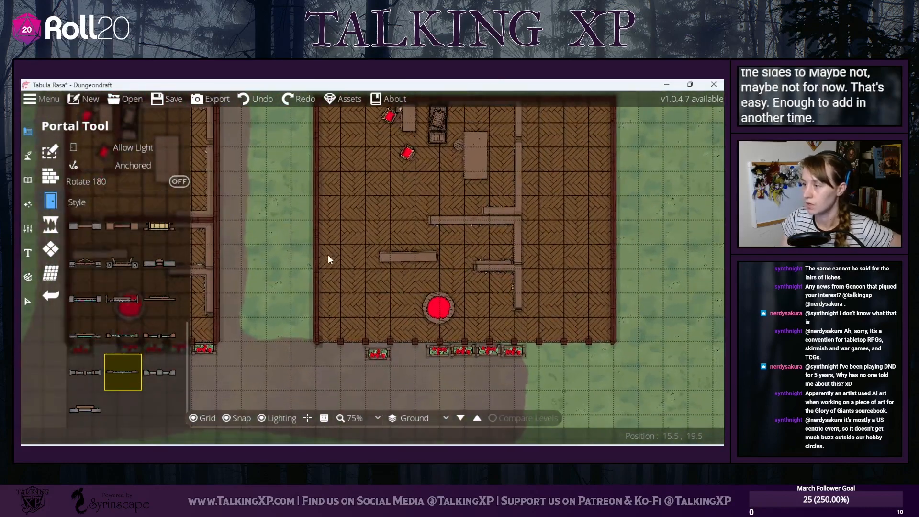
pyautogui.click(28, 302)
pyautogui.moveTo(263, 213); pyautogui.dragTo(256, 250)
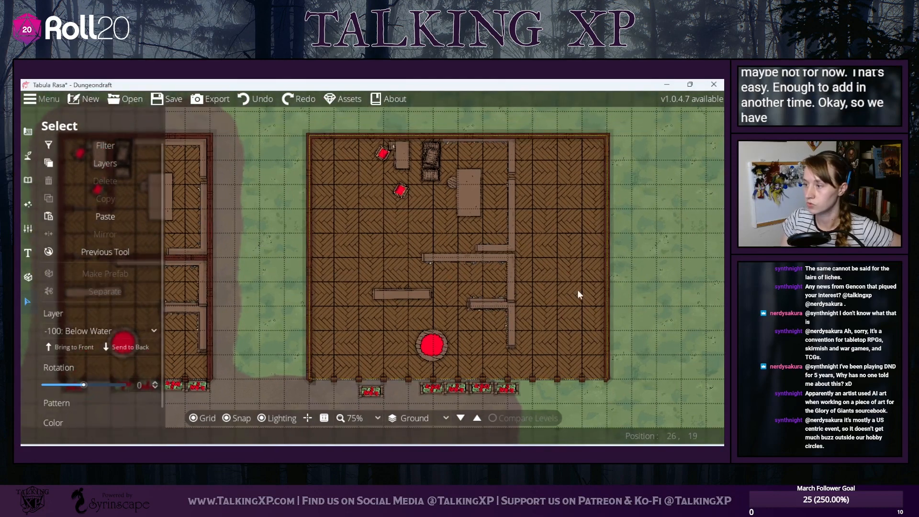
pyautogui.press('Delete')
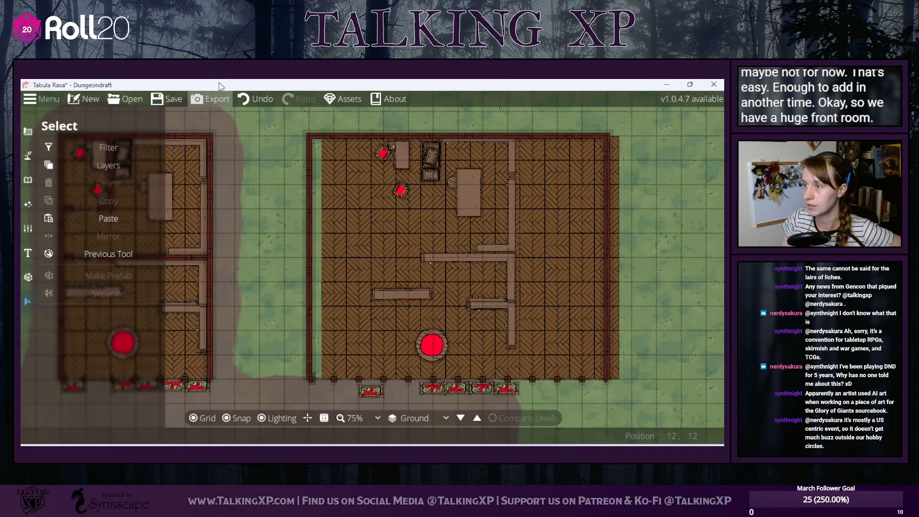
pyautogui.click(269, 101)
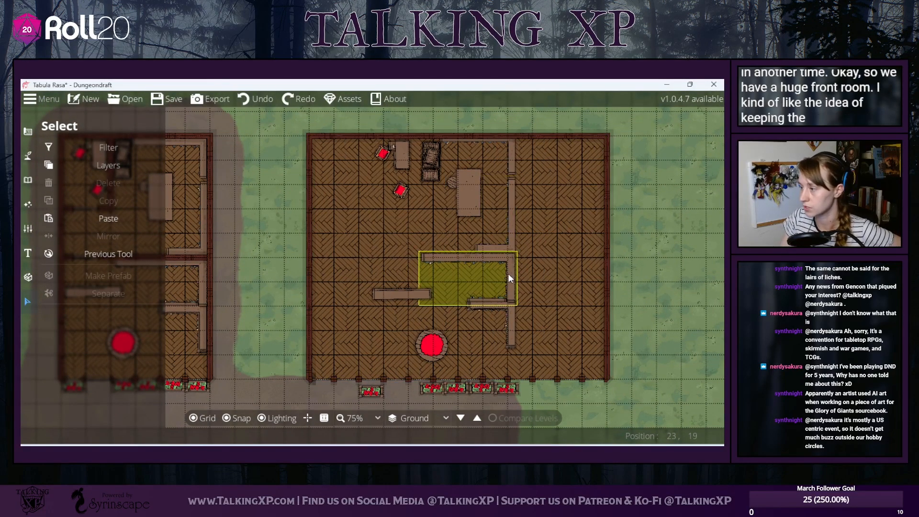
pyautogui.moveTo(508, 274); pyautogui.dragTo(599, 279)
pyautogui.rightClick(569, 296)
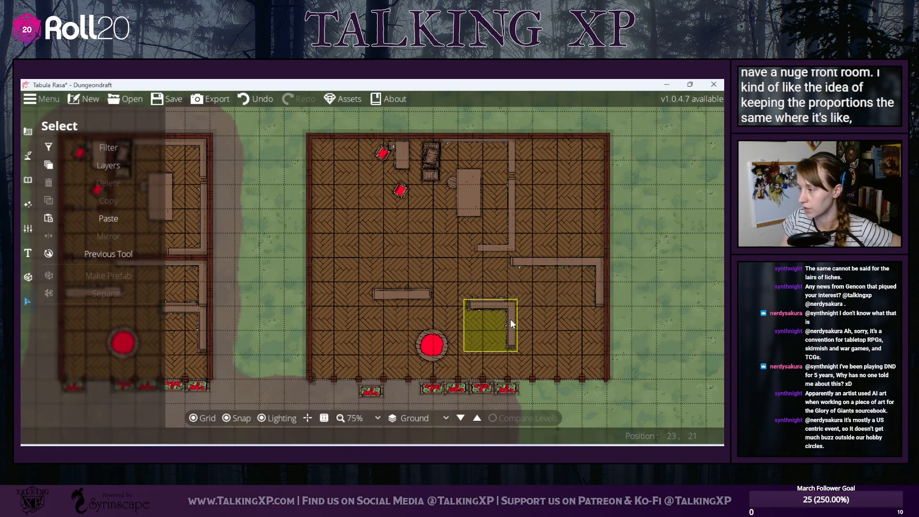
pyautogui.moveTo(512, 321); pyautogui.dragTo(598, 326)
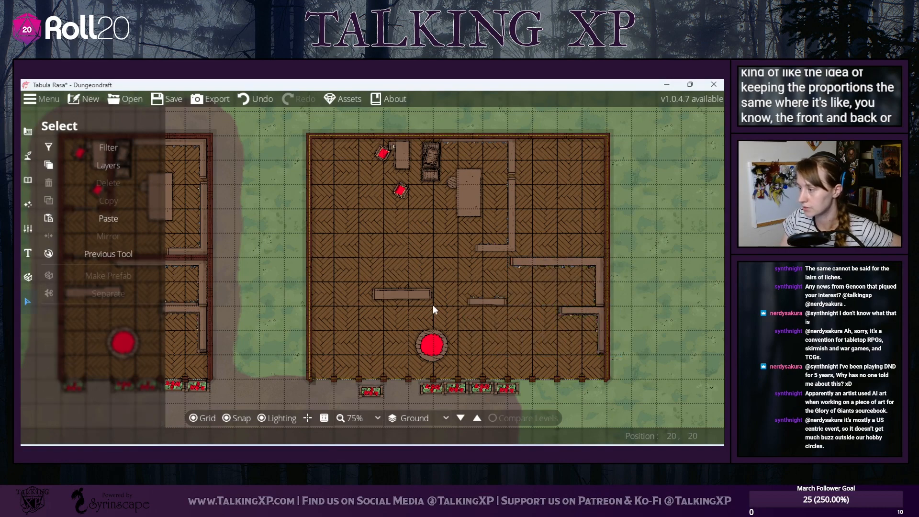
pyautogui.moveTo(482, 300); pyautogui.dragTo(578, 298)
pyautogui.rightClick(578, 299)
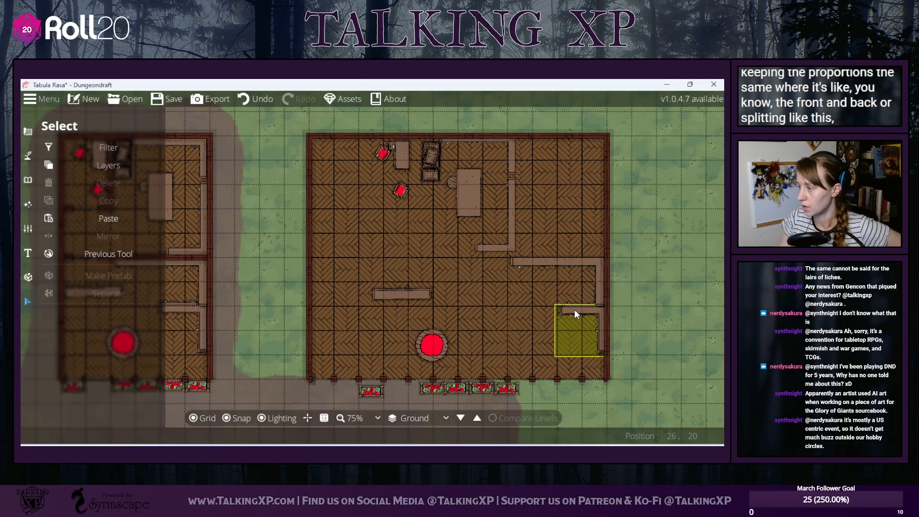
# - Delete the small L-shaped shelf near the larger building's southeast corner, keeping the floor pattern
pyautogui.click(575, 310)
pyautogui.press('Delete')
pyautogui.click(574, 310)
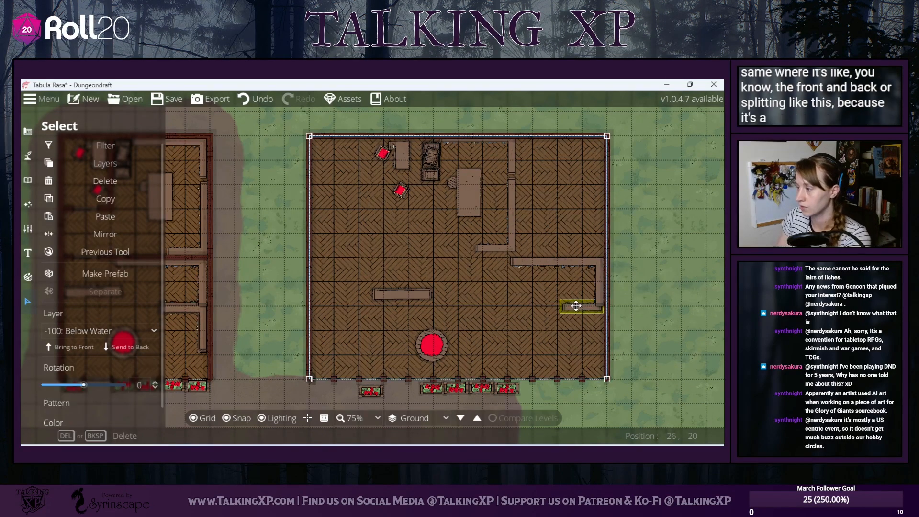
pyautogui.press('Delete')
pyautogui.click(256, 98)
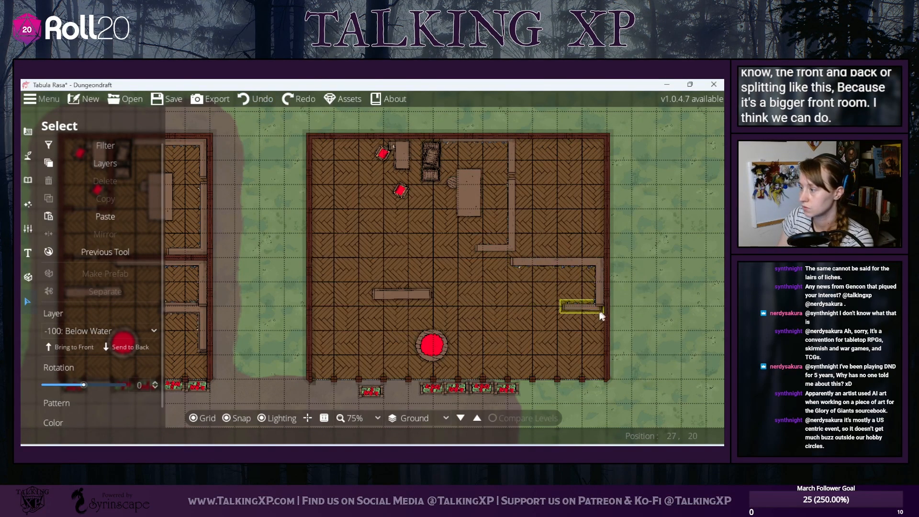
pyautogui.click(579, 306)
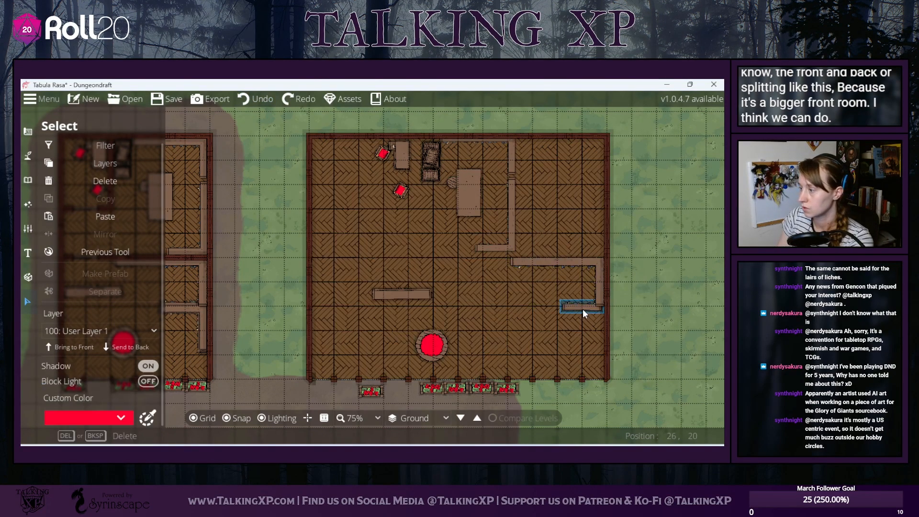
# - Search the object library for "shelf" and place the long brown L-shaped shelf at rotation 0 in the original shop's front room
pyautogui.click(28, 179)
pyautogui.click(631, 143)
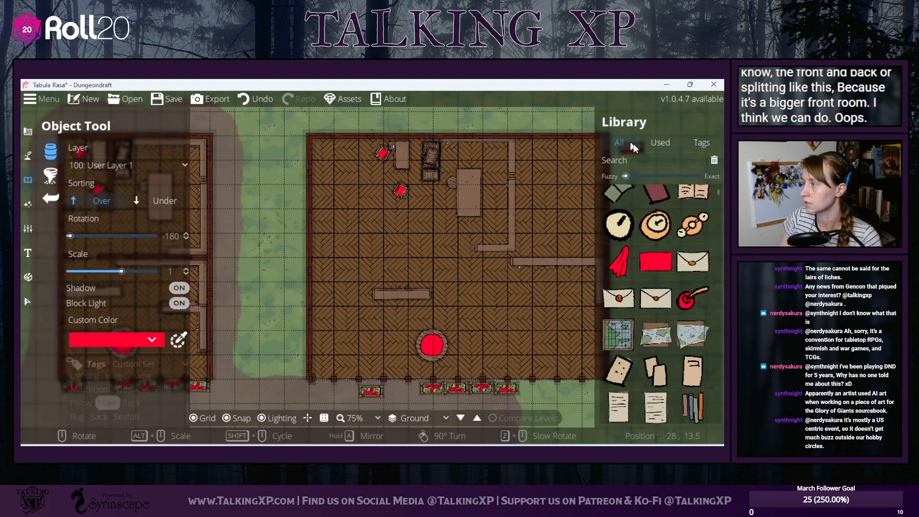
pyautogui.click(645, 162)
pyautogui.write('s')
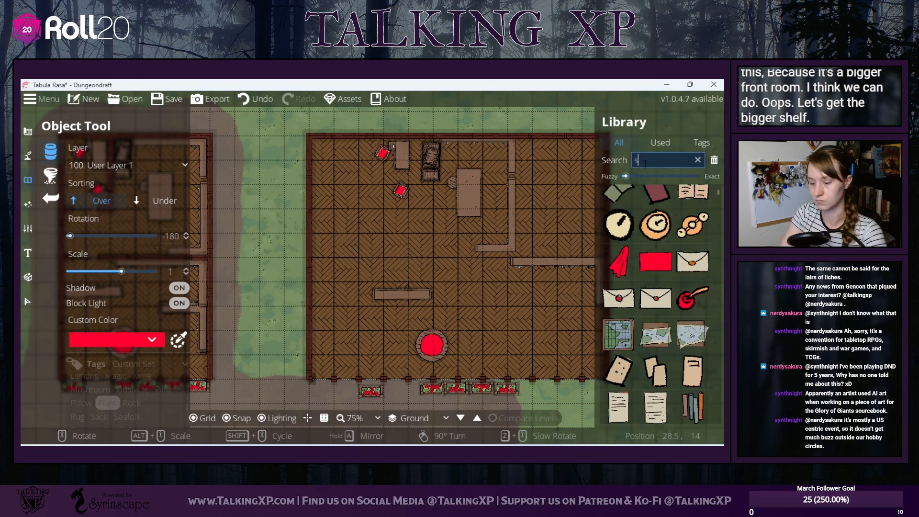
pyautogui.write('helf')
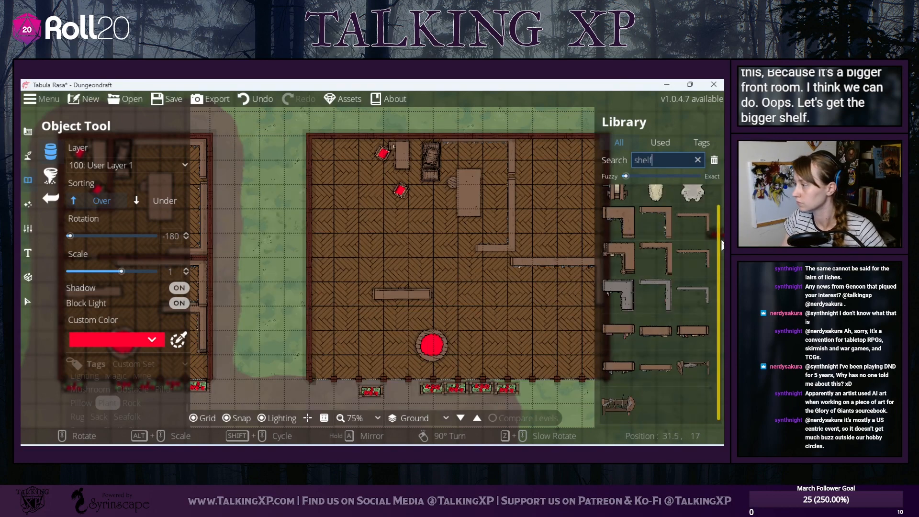
pyautogui.click(706, 255)
pyautogui.moveTo(379, 249); pyautogui.dragTo(540, 227)
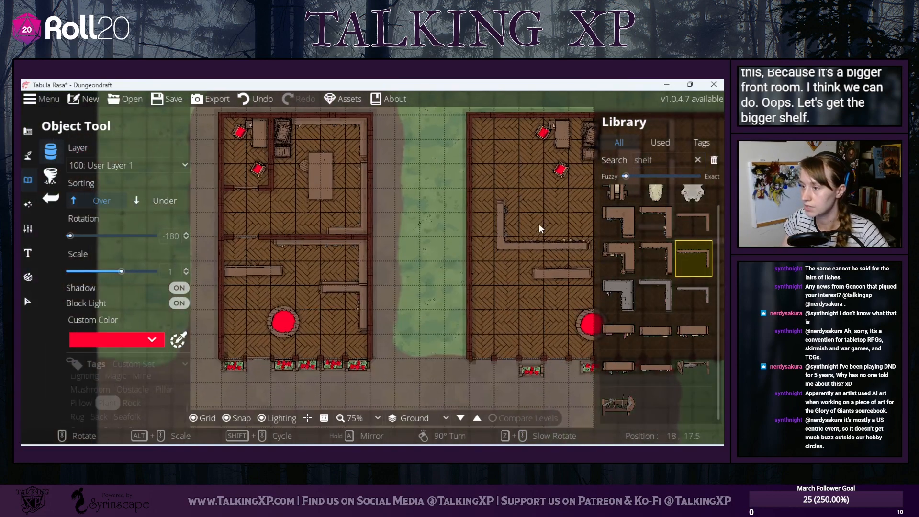
pyautogui.scroll(14, 337, 262)
pyautogui.scroll(-2, 323, 263)
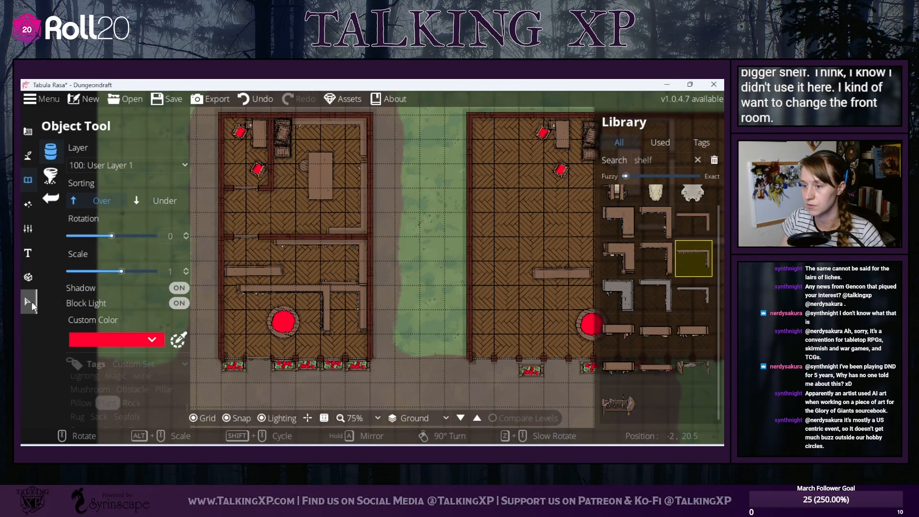
# - Delete the original front room's old large L-shaped shelf and move the new one into its place in the northeast corner
pyautogui.press('v')
pyautogui.click(305, 246)
pyautogui.press('Delete')
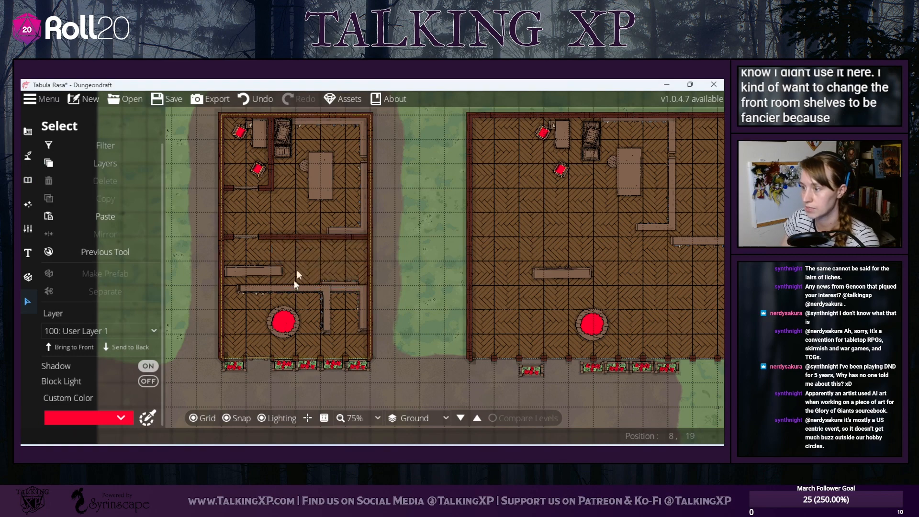
pyautogui.click(291, 290)
pyautogui.press('Delete')
pyautogui.click(333, 252)
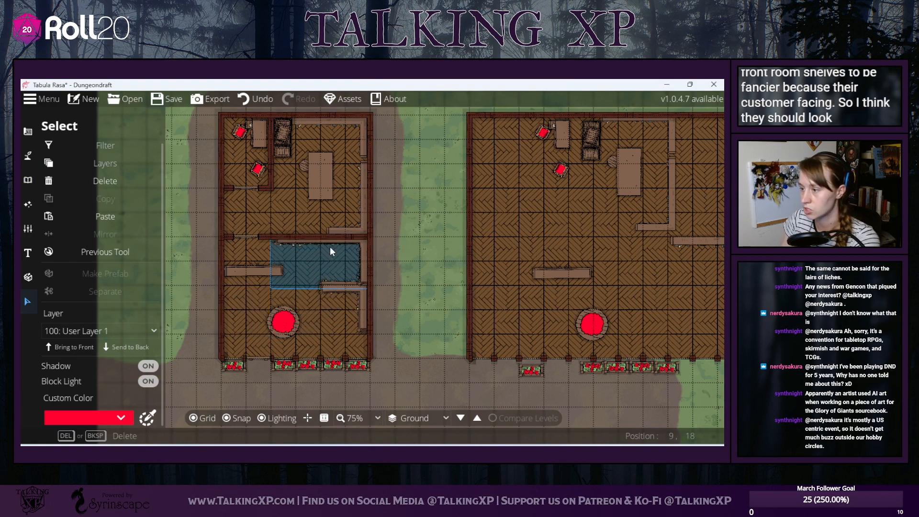
pyautogui.press('Delete')
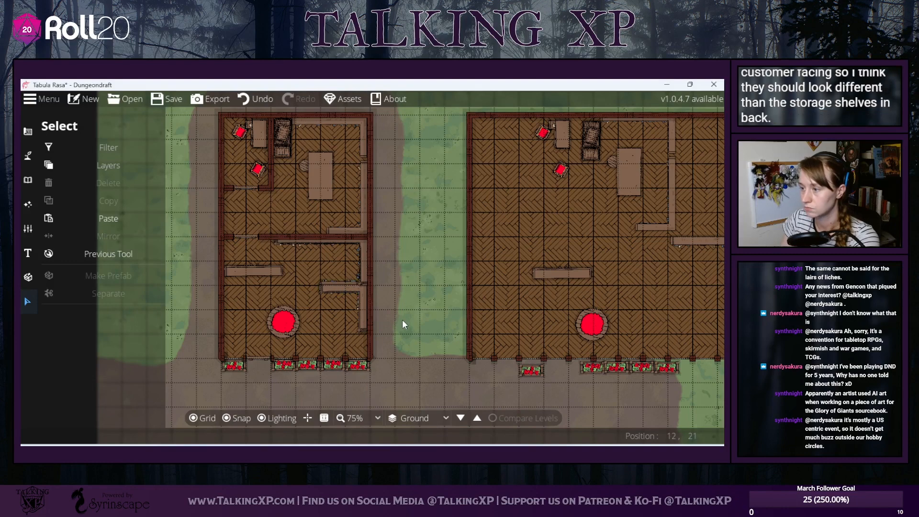
pyautogui.moveTo(398, 287); pyautogui.dragTo(320, 254)
pyautogui.click(317, 245)
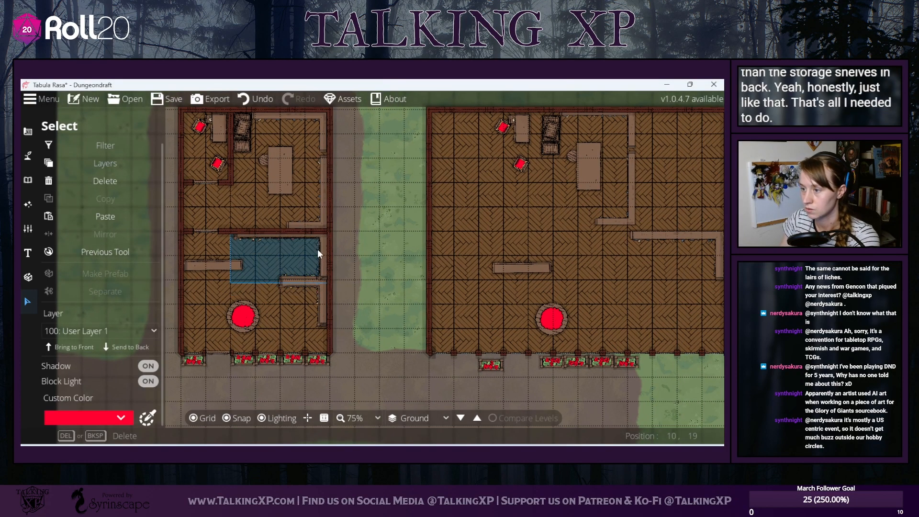
pyautogui.rightClick(318, 250)
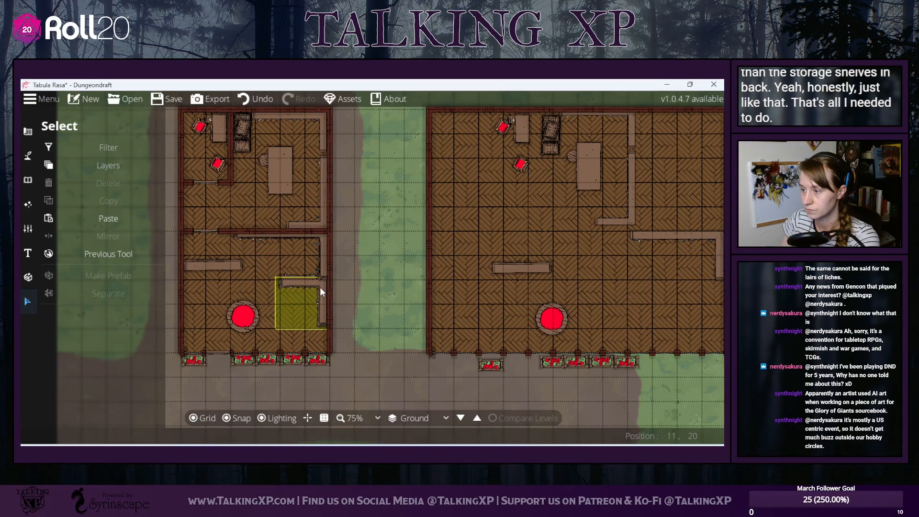
# - Turn snapping off and nudge the new L-shaped shelf snugly into the front room's northeast corner
pyautogui.scroll(2, 246, 390)
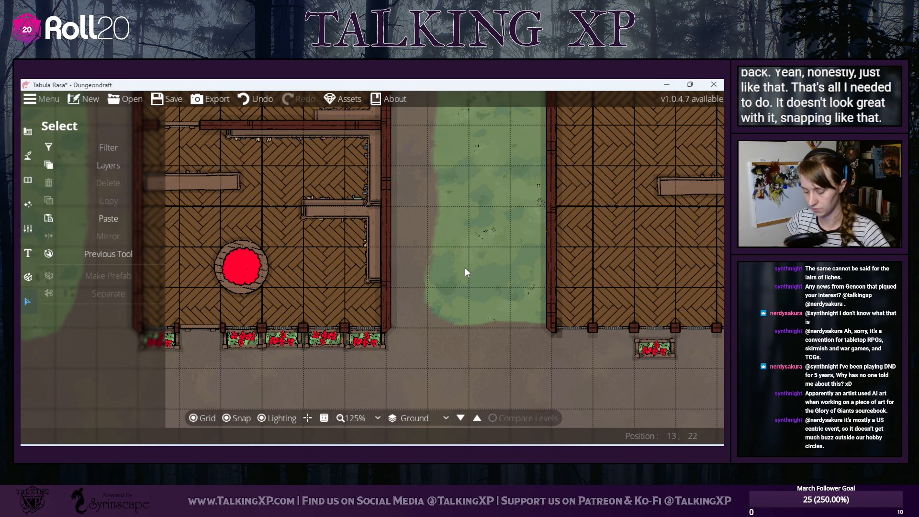
pyautogui.click(237, 418)
pyautogui.click(371, 157)
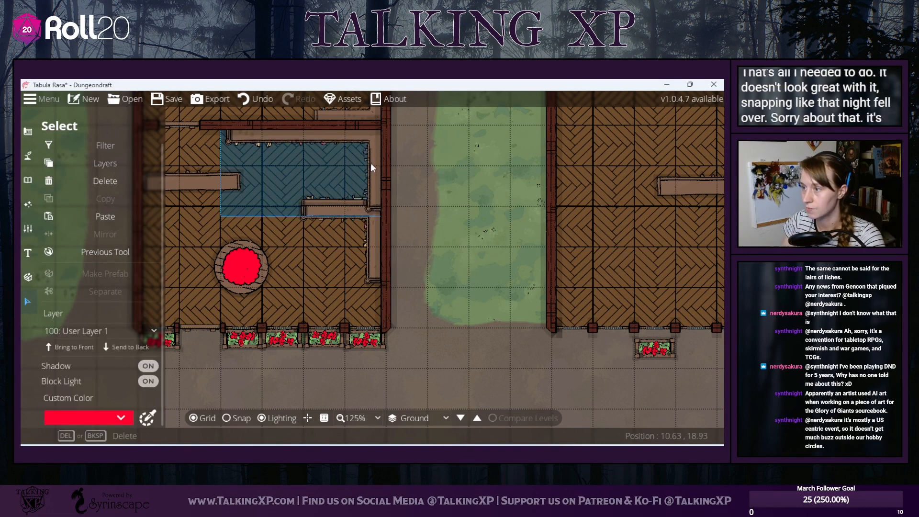
pyautogui.moveTo(371, 165); pyautogui.dragTo(370, 162)
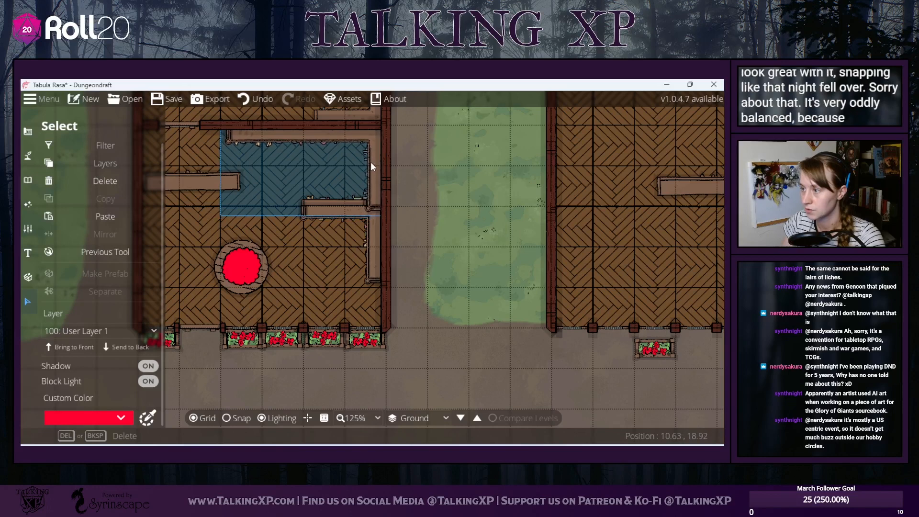
# - Nudge the lower L-shaped shelf in the original shop's front room slightly south along the east wall
pyautogui.click(300, 263)
pyautogui.click(366, 230)
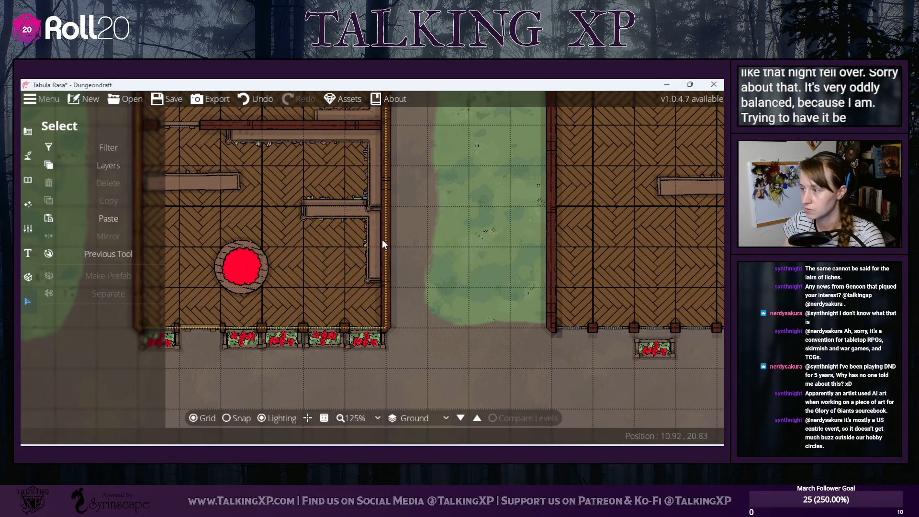
pyautogui.moveTo(376, 240); pyautogui.dragTo(377, 244)
pyautogui.click(325, 205)
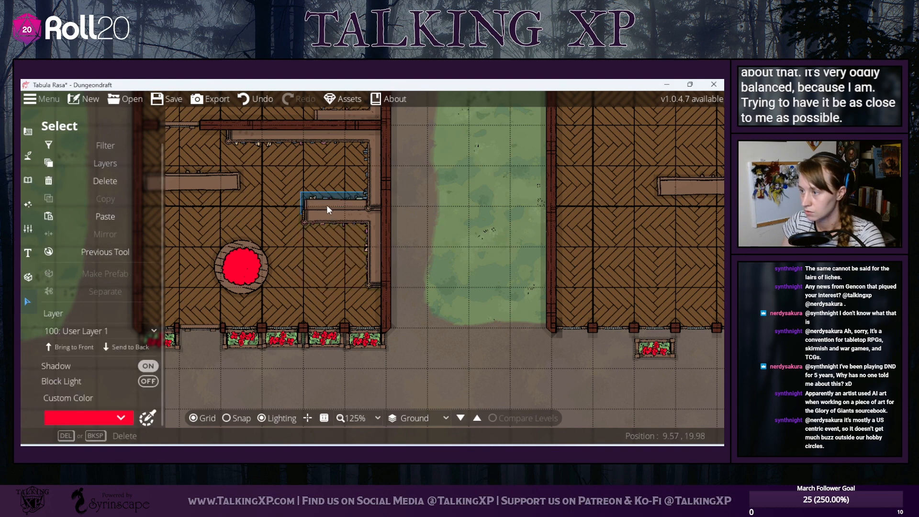
pyautogui.click(268, 195)
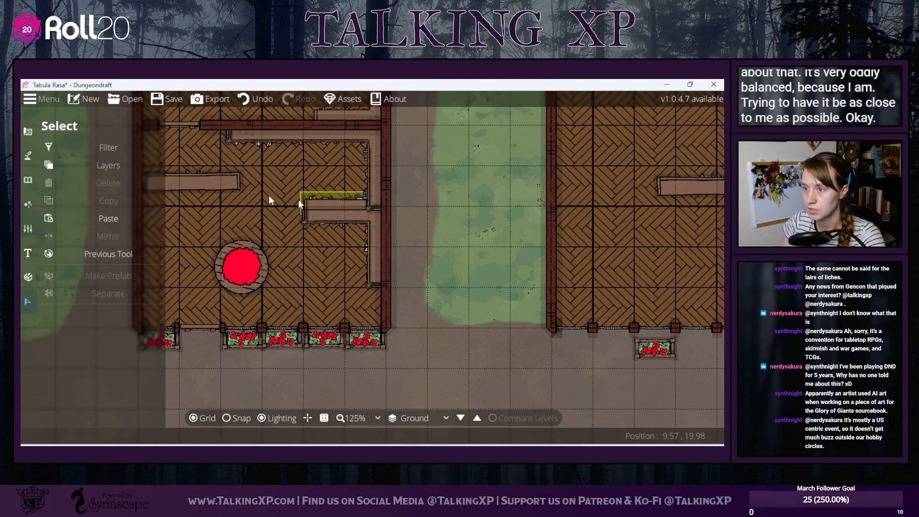
# - Add a slim book-filled corner shelf at rotation 90, sorted under the existing shelves, in the original front room's northeast nook
pyautogui.click(28, 180)
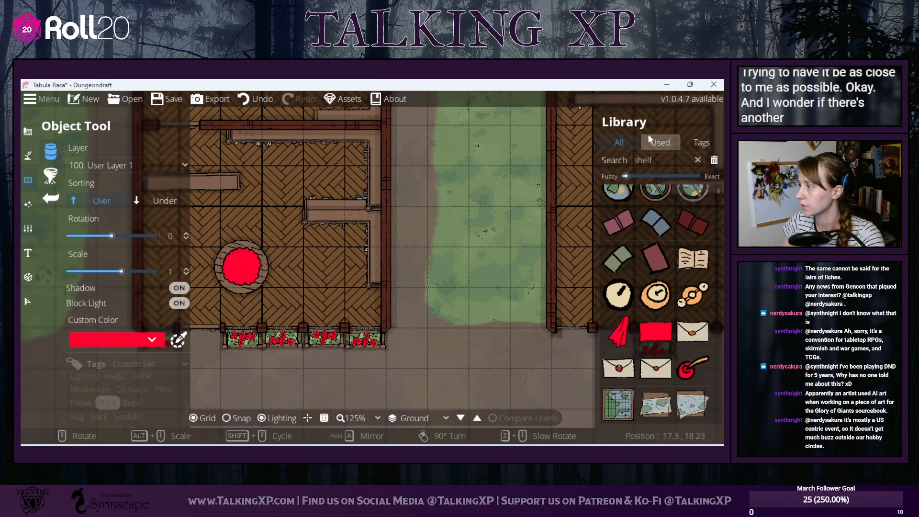
pyautogui.moveTo(659, 355)
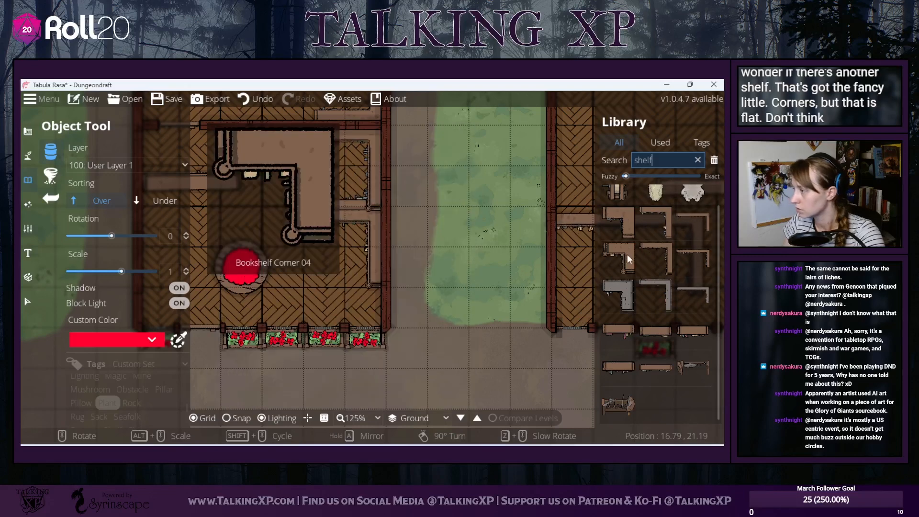
pyautogui.click(656, 258)
pyautogui.scroll(5, 344, 192)
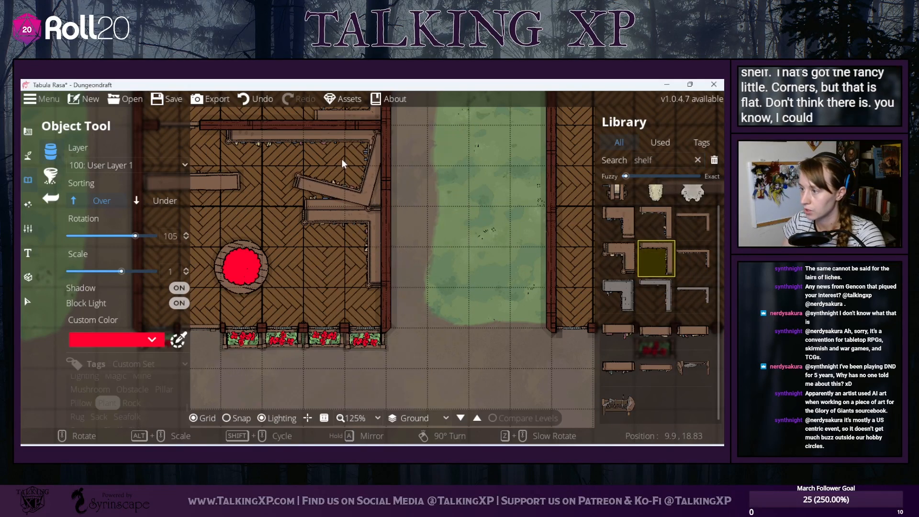
pyautogui.scroll(2, 156, 212)
pyautogui.click(161, 203)
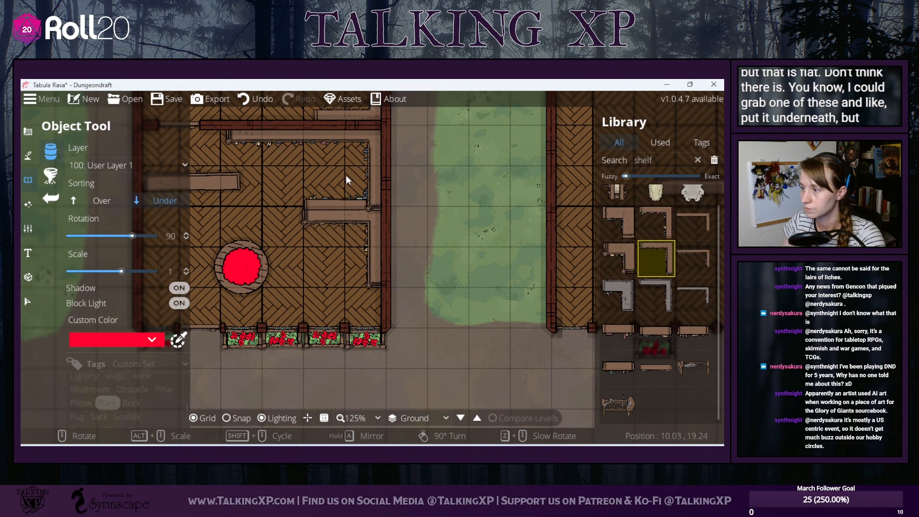
# - Shift the added corner shelf slightly east so it lines up beneath the existing shelves
pyautogui.click(27, 300)
pyautogui.click(320, 202)
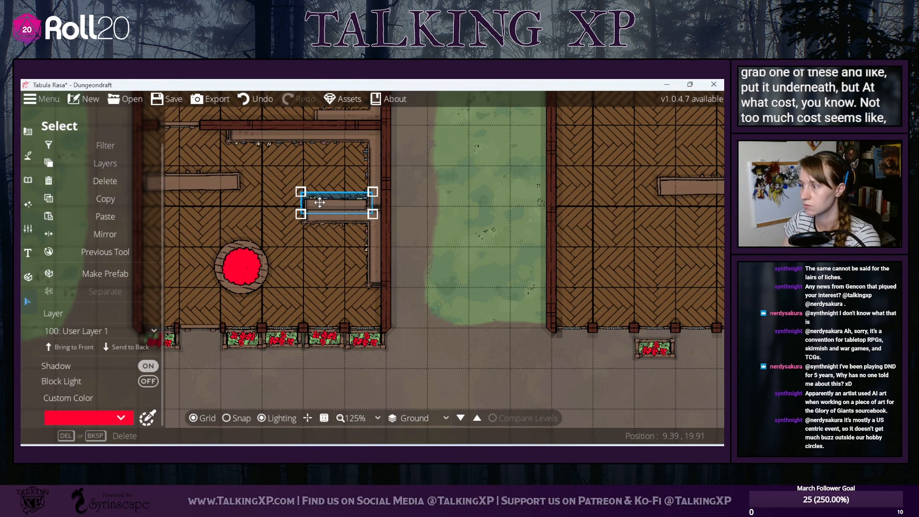
pyautogui.click(322, 204)
pyautogui.click(324, 197)
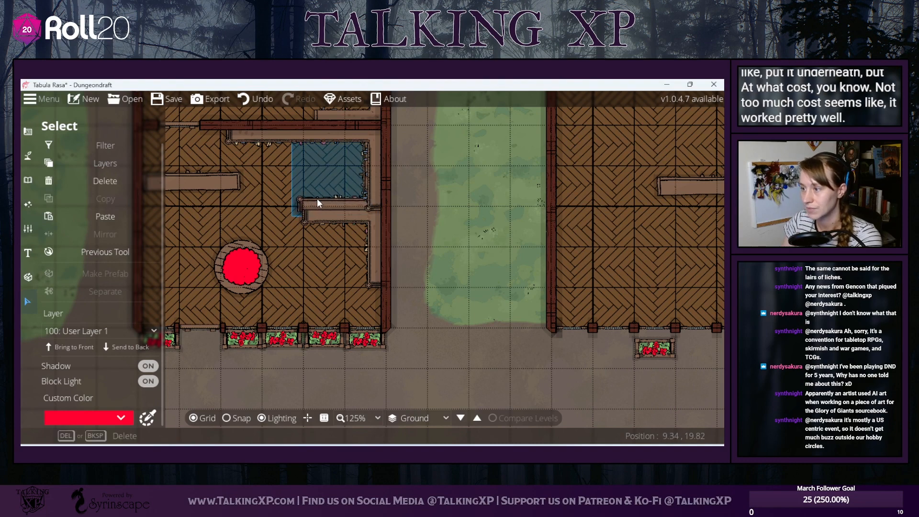
pyautogui.moveTo(317, 199); pyautogui.dragTo(323, 199)
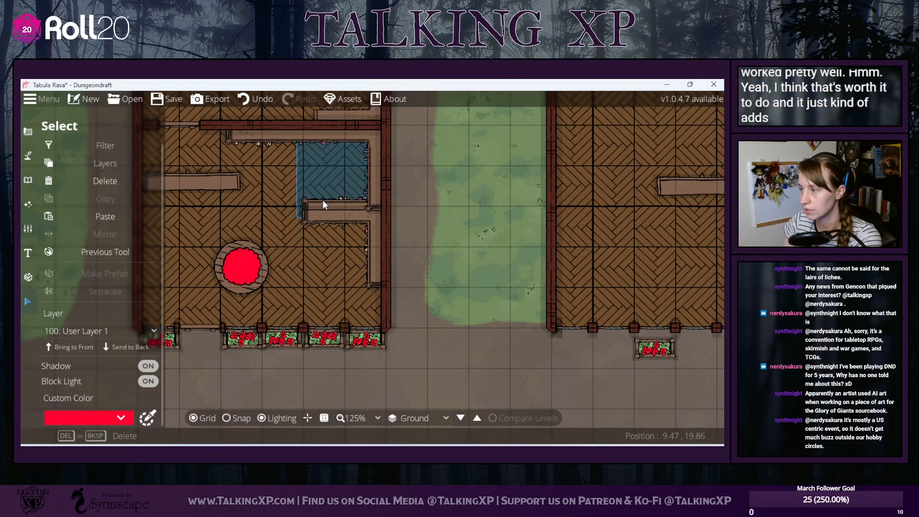
pyautogui.rightClick(323, 200)
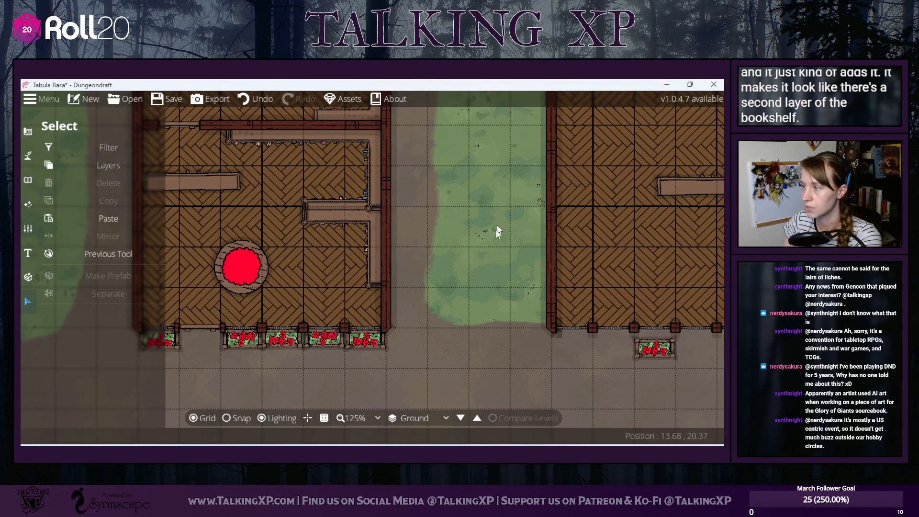
# - Move the large L-shaped shelf in the larger building's front area north into the back room
pyautogui.moveTo(482, 275); pyautogui.dragTo(246, 306)
pyautogui.moveTo(603, 250); pyautogui.dragTo(372, 244)
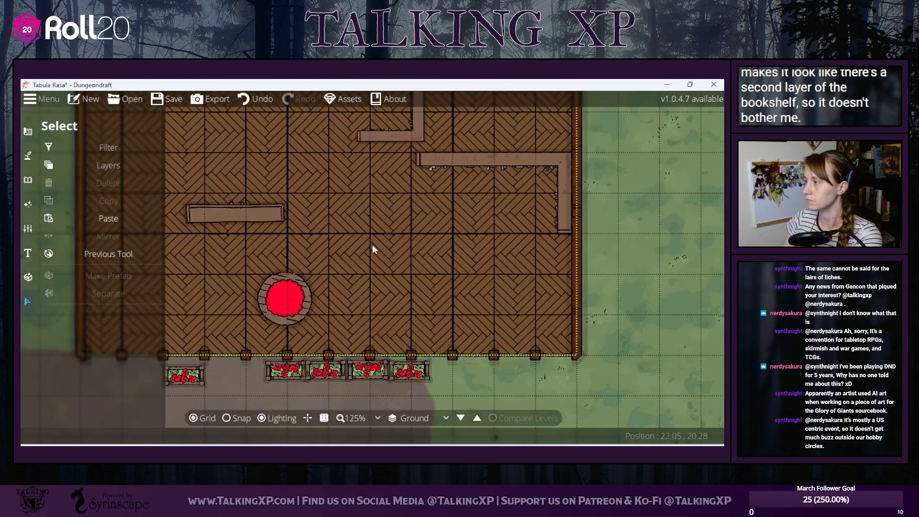
pyautogui.click(535, 162)
pyautogui.moveTo(534, 159); pyautogui.dragTo(518, 140)
pyautogui.scroll(-1, 516, 302)
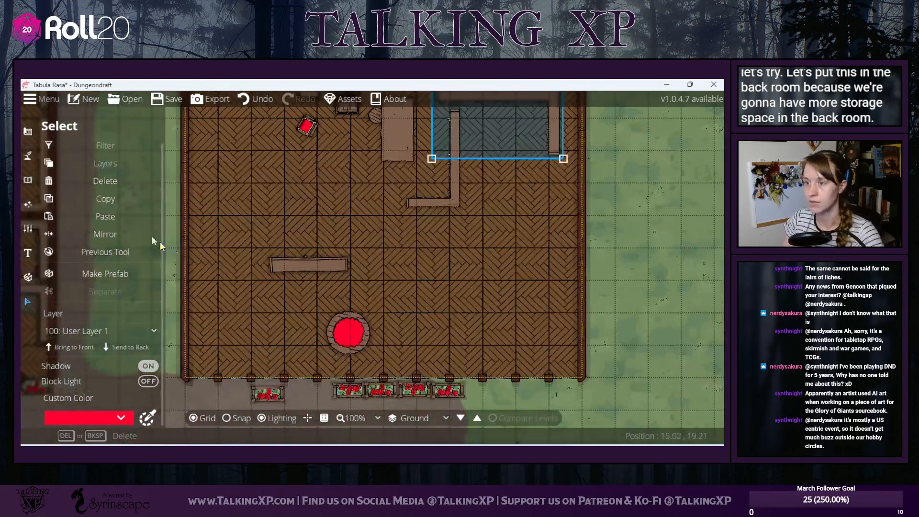
# - Search the object library for "shelf" and place two long, book-filled L-shaped shelves at rotation 0 along the larger building's east wall
pyautogui.click(65, 180)
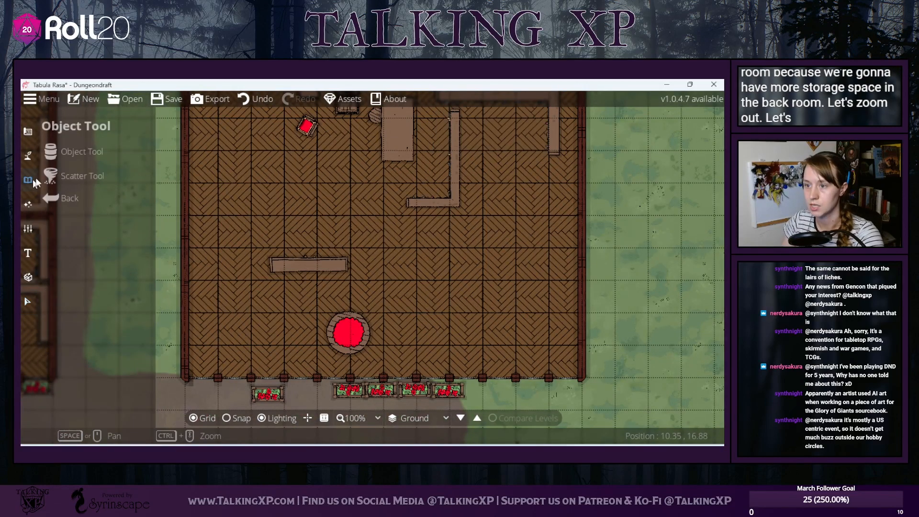
pyautogui.click(652, 160)
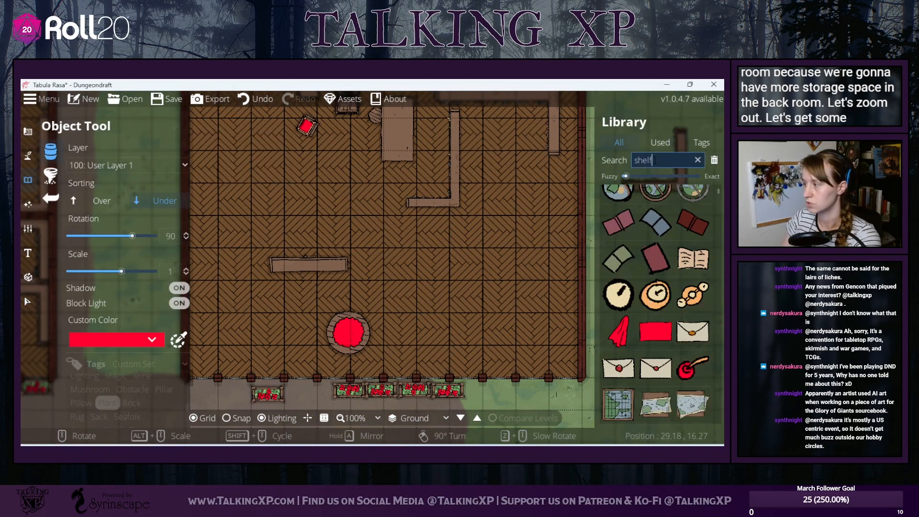
pyautogui.write('shelf')
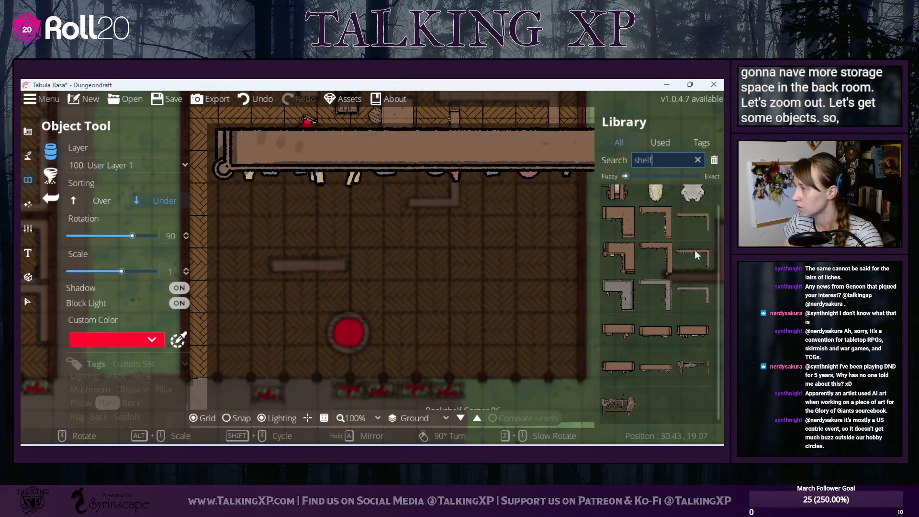
pyautogui.click(695, 250)
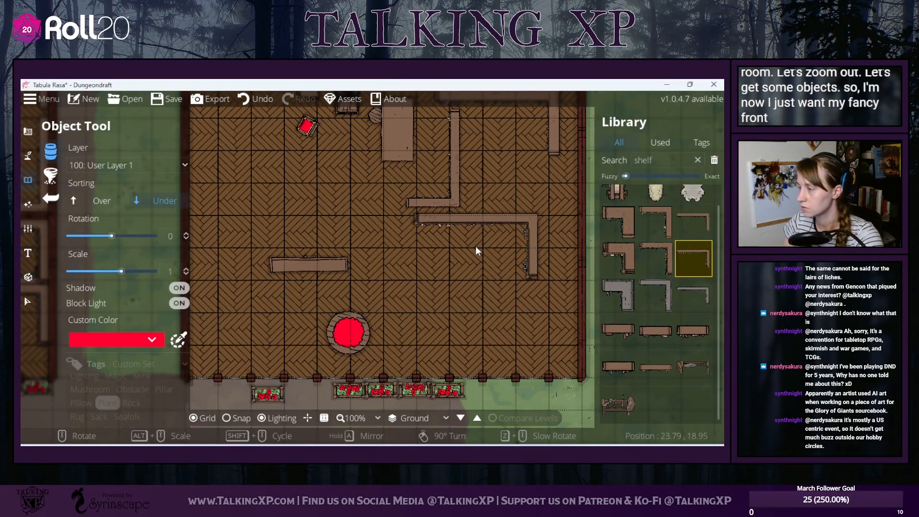
pyautogui.moveTo(508, 251); pyautogui.dragTo(441, 275)
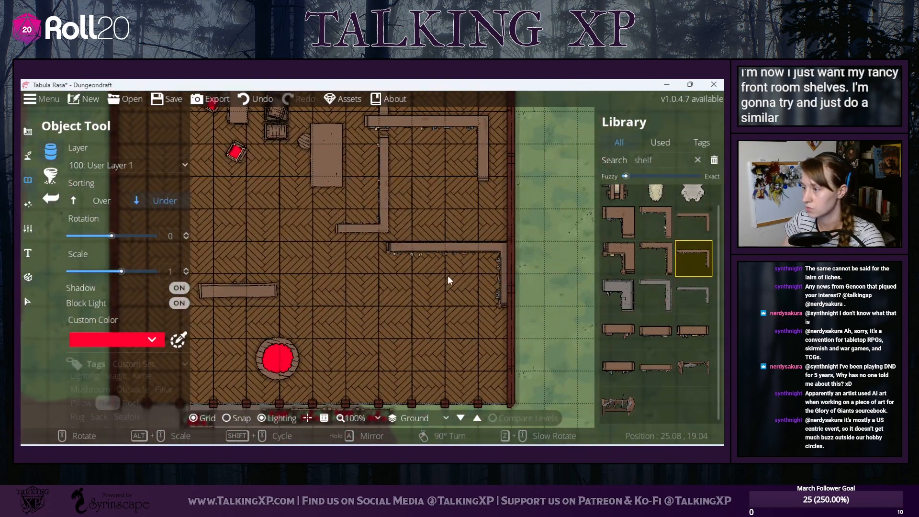
pyautogui.click(447, 274)
pyautogui.moveTo(421, 347); pyautogui.dragTo(431, 251)
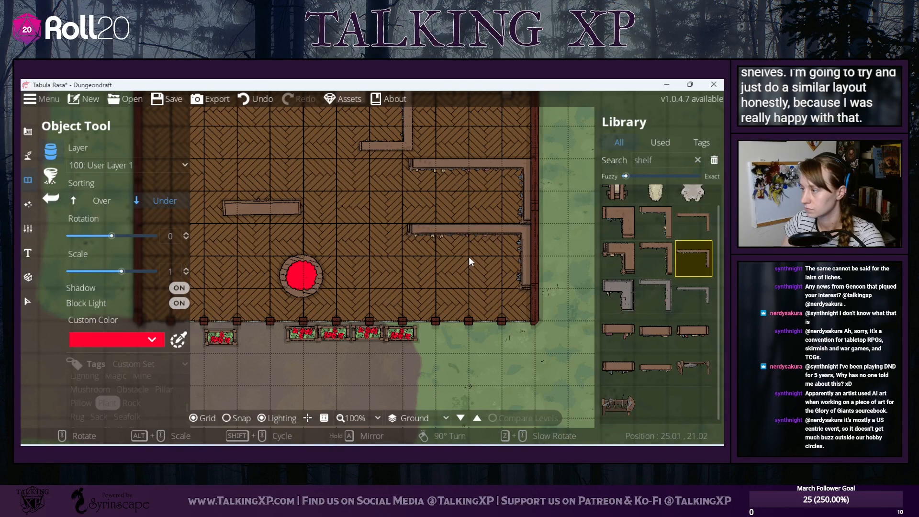
pyautogui.scroll(-3, 470, 257)
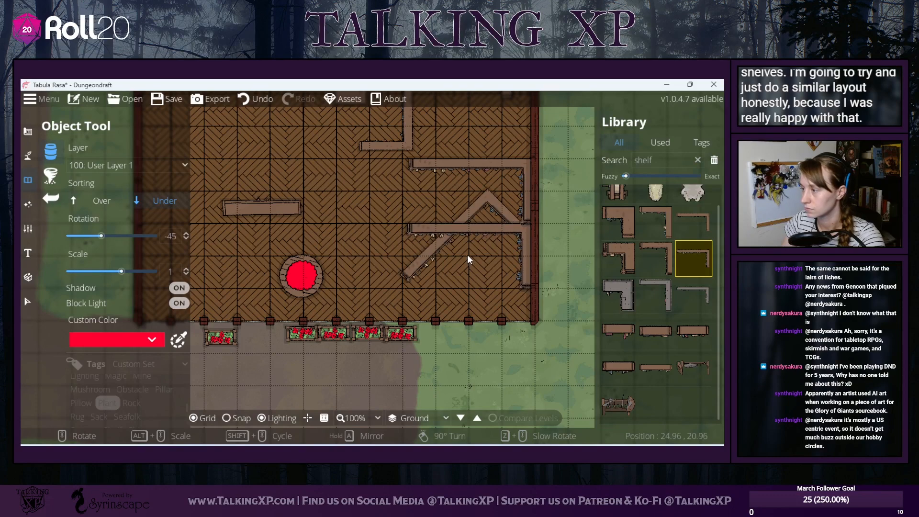
pyautogui.scroll(13, 467, 259)
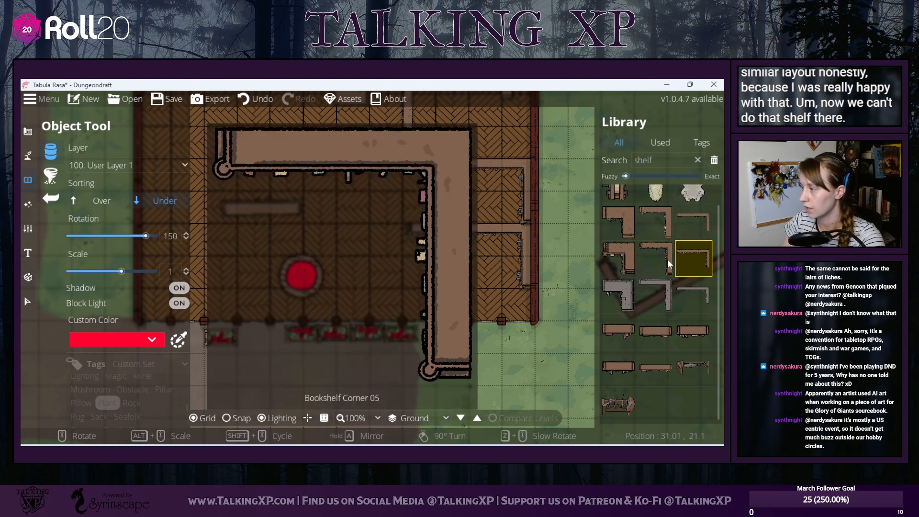
pyautogui.click(668, 260)
pyautogui.scroll(-4, 466, 193)
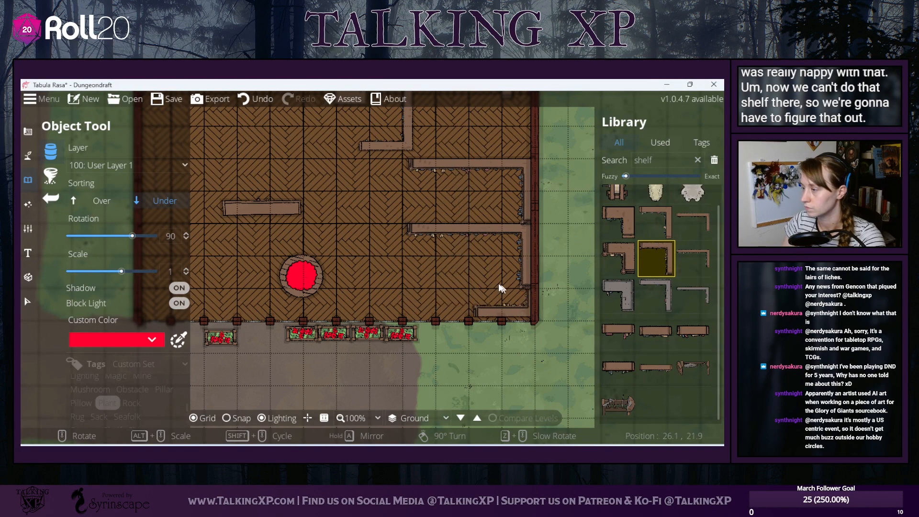
pyautogui.press('Down')
pyautogui.press('Left')
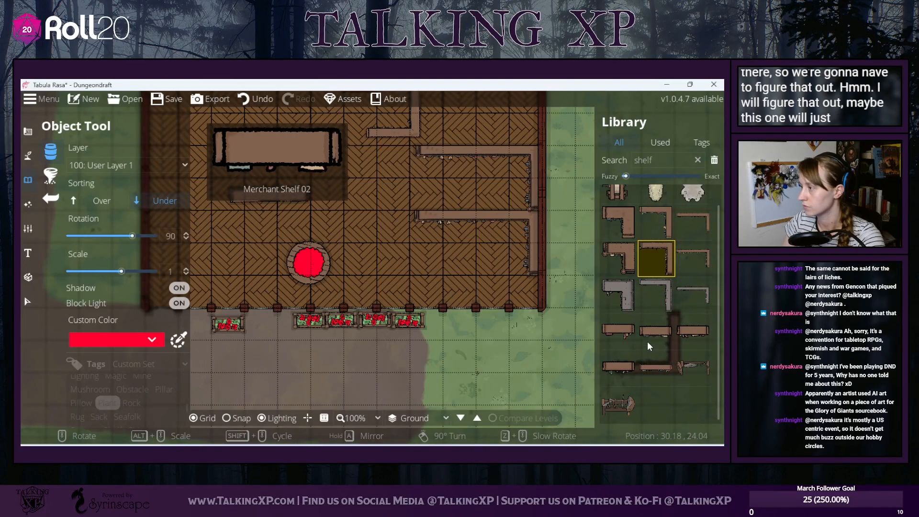
# - Place straight narrow shelving at rotation -180, back to back with the lower L-shaped shelf's long arm in the larger building
pyautogui.click(652, 379)
pyautogui.scroll(3, 465, 195)
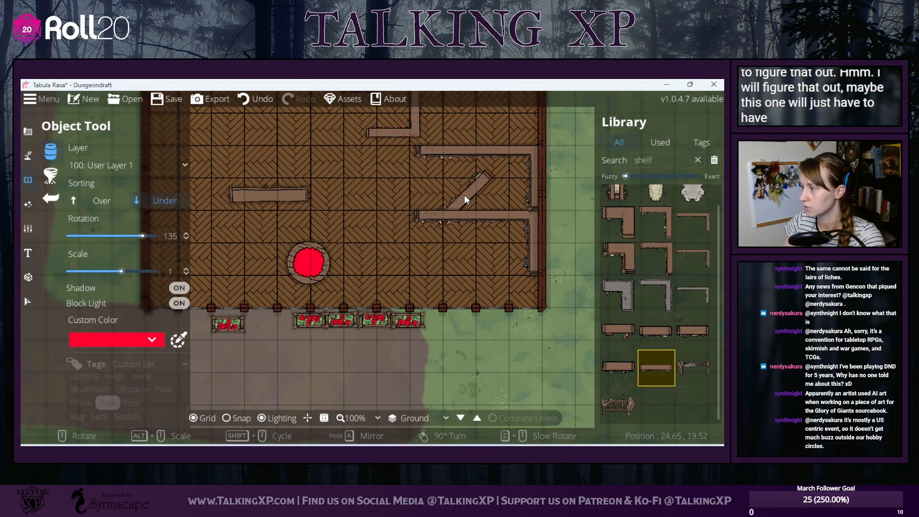
pyautogui.scroll(3, 464, 195)
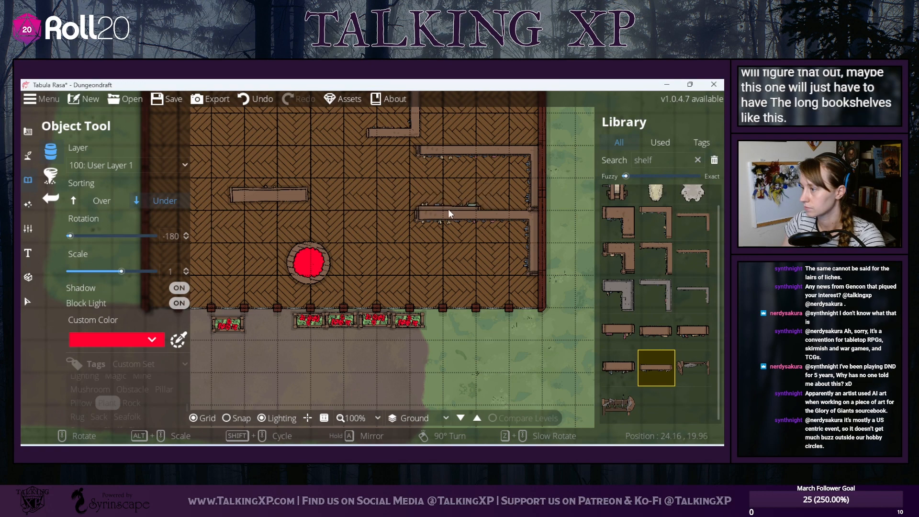
pyautogui.click(448, 209)
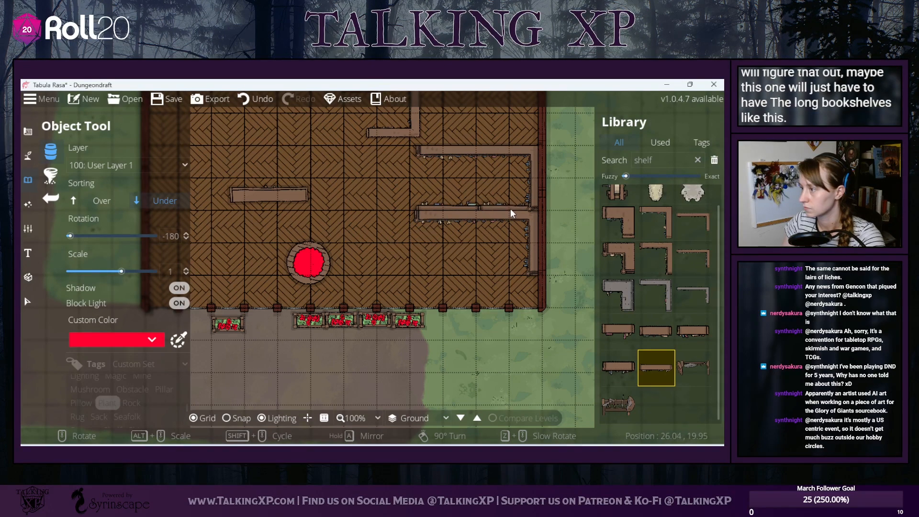
# - Turn snapping on and draw a straight wooden wall across the larger building's full width, just north of the new L-shaped shelves
pyautogui.moveTo(415, 269); pyautogui.dragTo(475, 328)
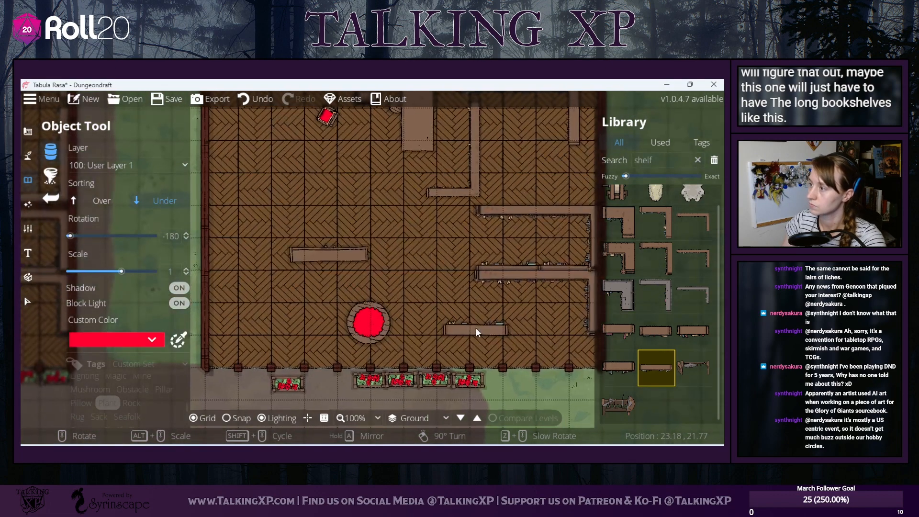
pyautogui.click(27, 132)
pyautogui.click(64, 175)
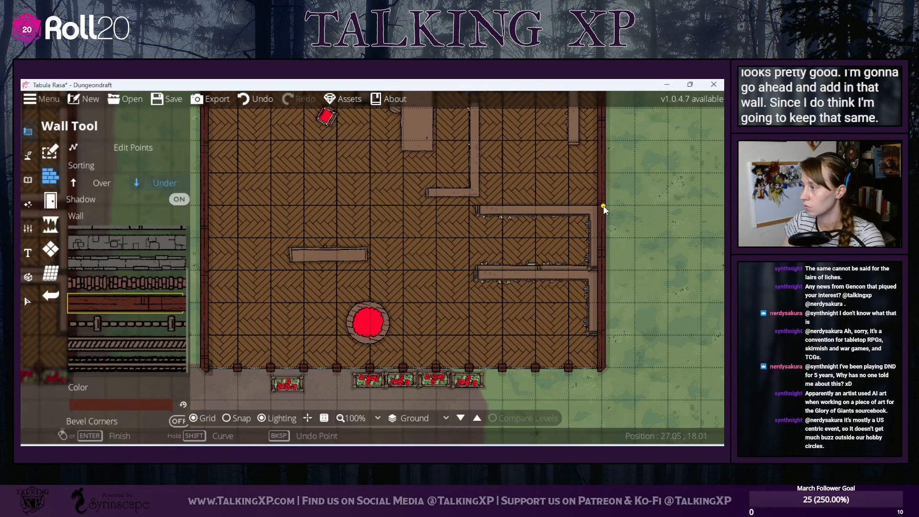
pyautogui.click(235, 418)
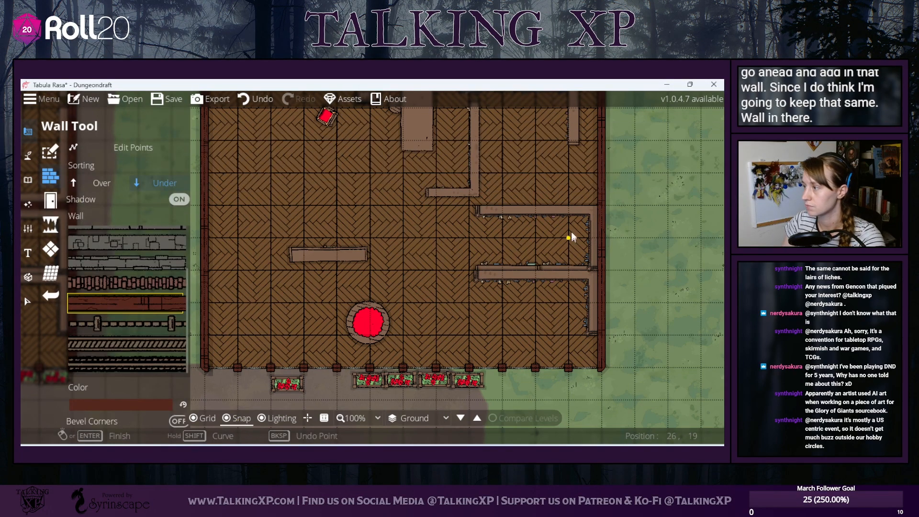
pyautogui.click(597, 207)
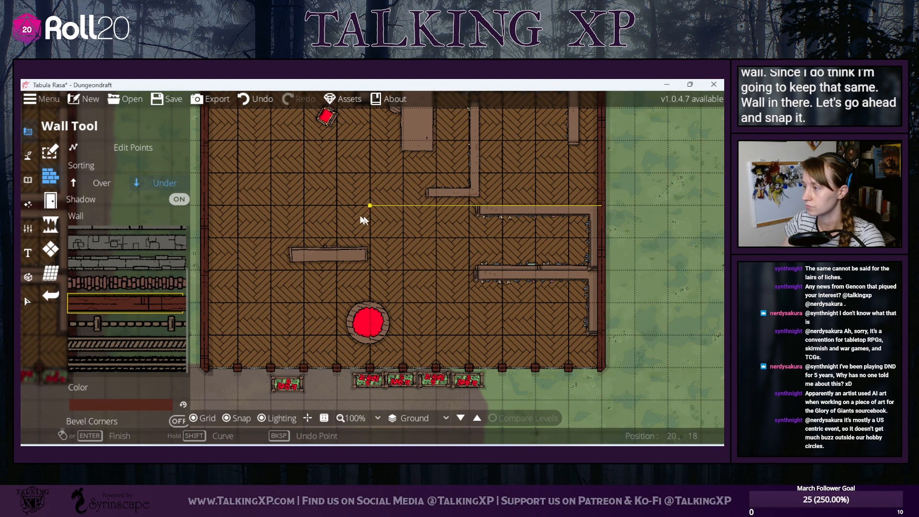
pyautogui.rightClick(203, 205)
pyautogui.moveTo(239, 266); pyautogui.dragTo(278, 286)
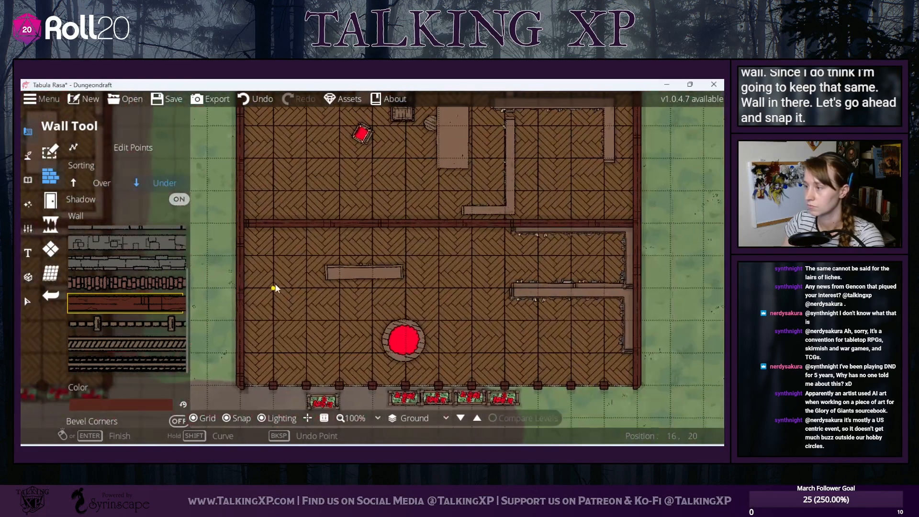
# - Turn snapping off and fit the upper L-shaped shelf snugly into the larger front room's northeast corner against the dividing wall
pyautogui.click(28, 301)
pyautogui.moveTo(506, 307); pyautogui.dragTo(631, 245)
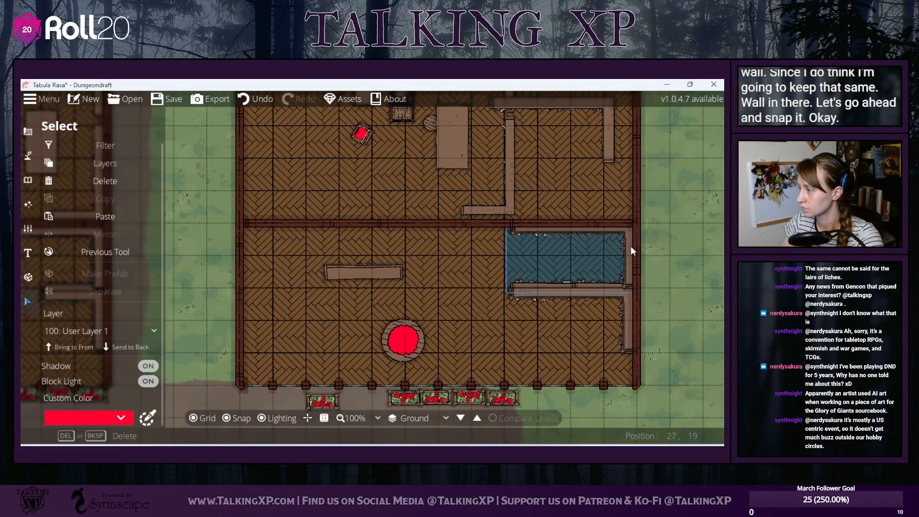
pyautogui.click(632, 258)
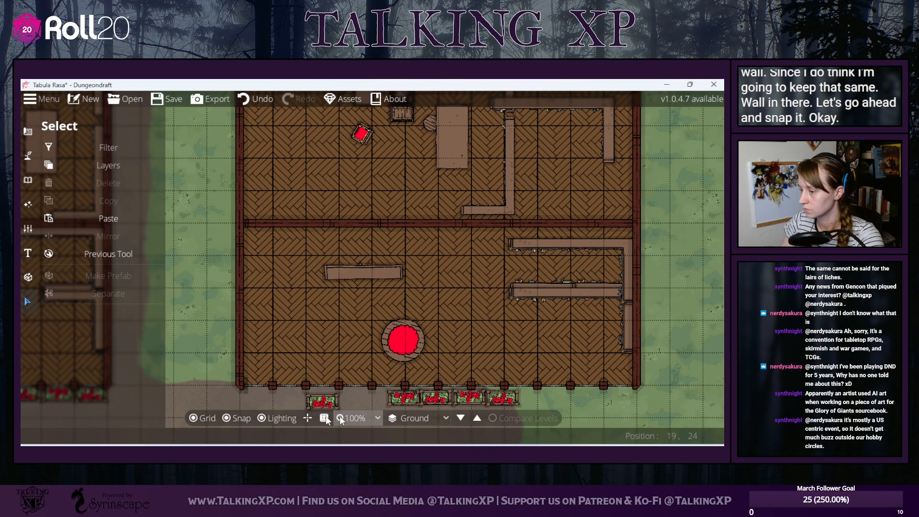
pyautogui.click(242, 418)
pyautogui.click(613, 236)
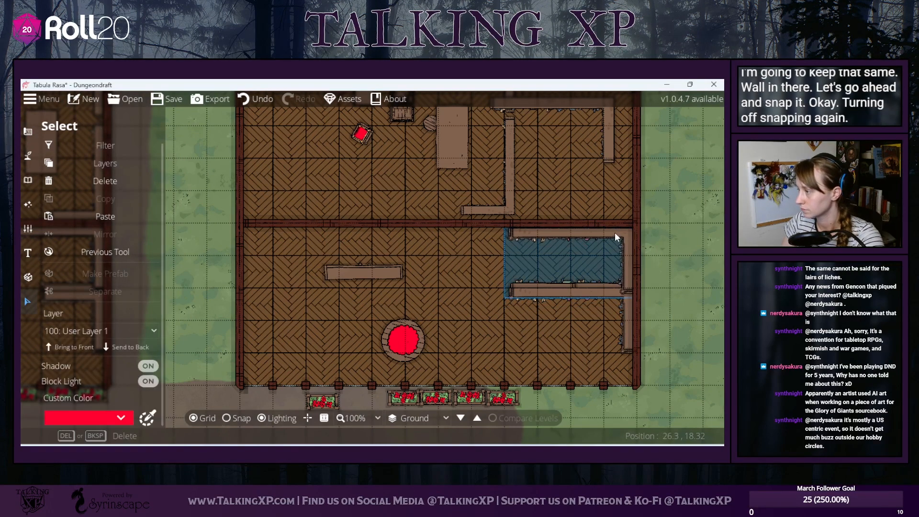
pyautogui.moveTo(615, 233); pyautogui.dragTo(616, 232)
pyautogui.click(581, 329)
pyautogui.click(666, 350)
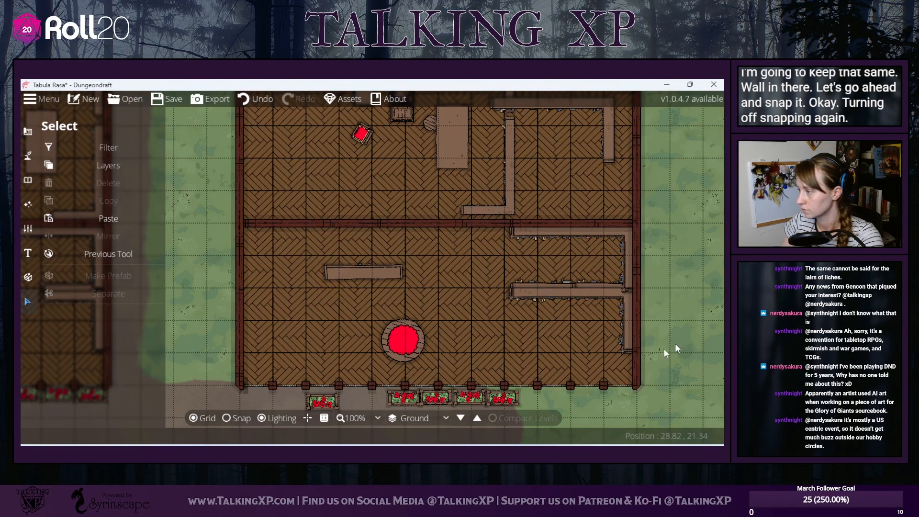
# - Reposition the lower L-shaped shelf against the larger front room's east wall, with its long arm tucked against the straight shelving
pyautogui.moveTo(661, 360); pyautogui.dragTo(512, 284)
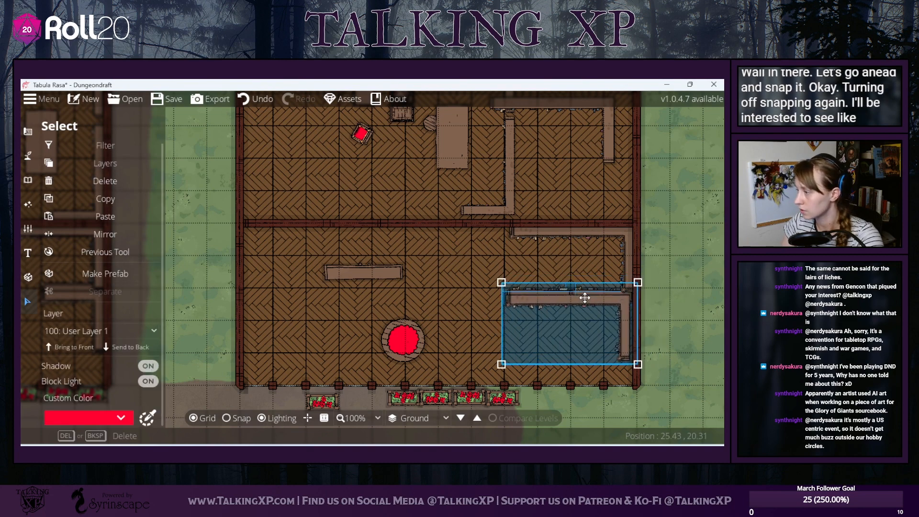
pyautogui.moveTo(585, 298); pyautogui.dragTo(587, 296)
pyautogui.click(686, 291)
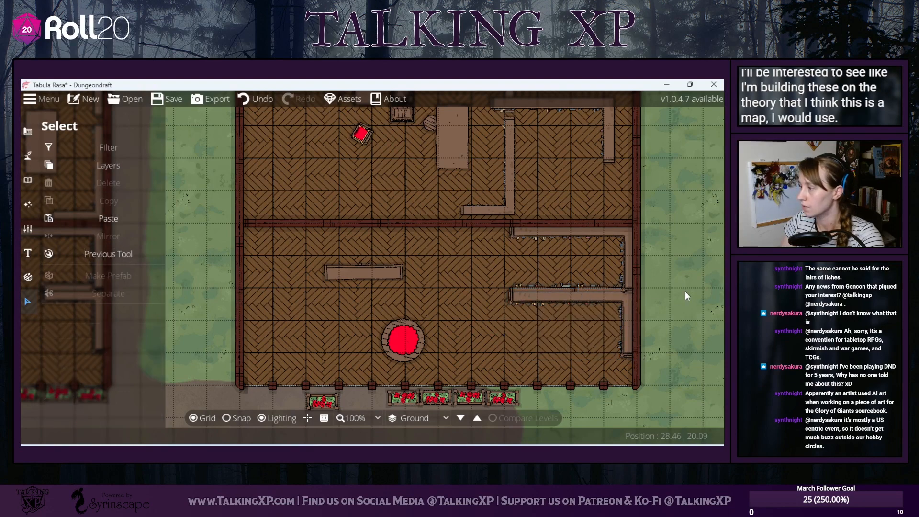
pyautogui.click(626, 330)
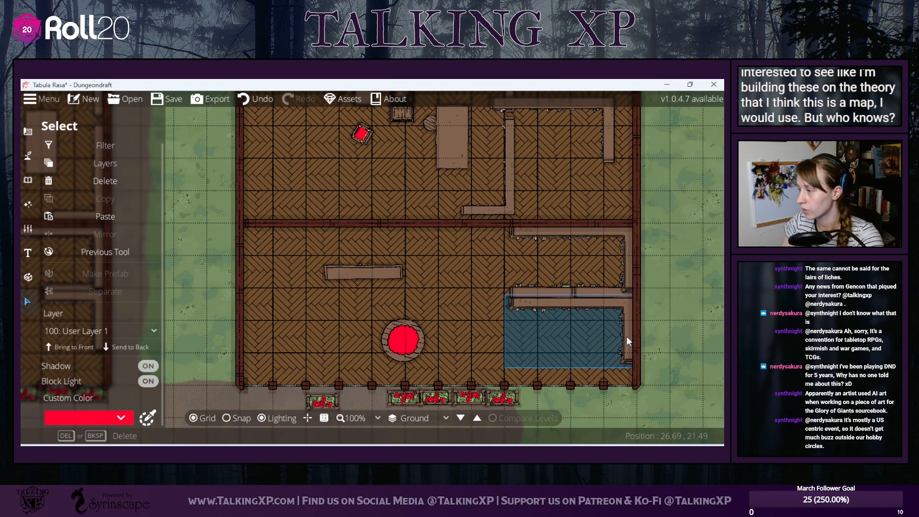
pyautogui.click(703, 332)
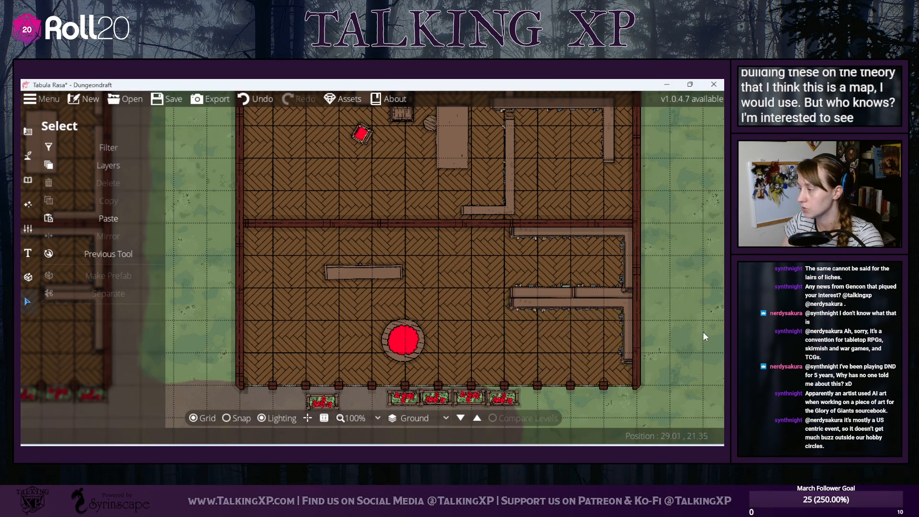
pyautogui.click(589, 292)
pyautogui.click(592, 295)
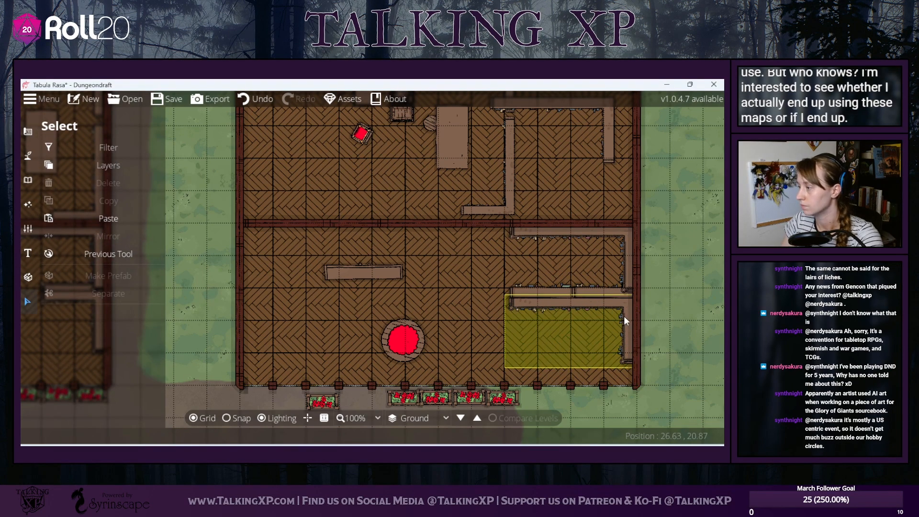
pyautogui.click(625, 316)
pyautogui.click(582, 302)
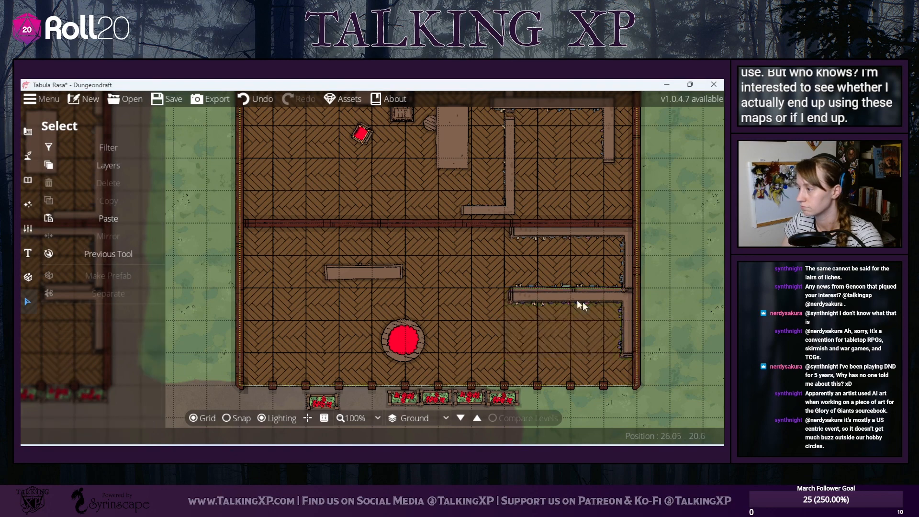
# - Nudge the two straight shelf sections slightly north so they line up back to back with the lower L-shaped shelf's long arm
pyautogui.click(600, 285)
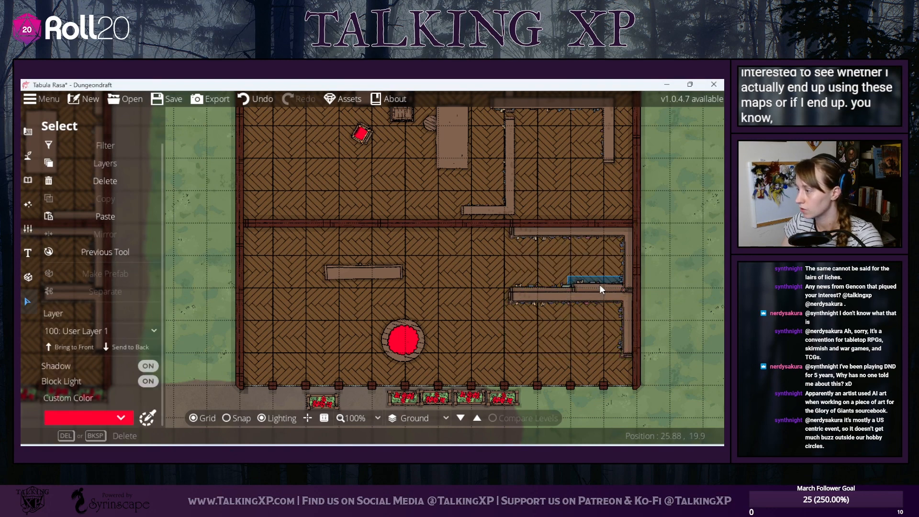
pyautogui.moveTo(601, 284); pyautogui.dragTo(599, 283)
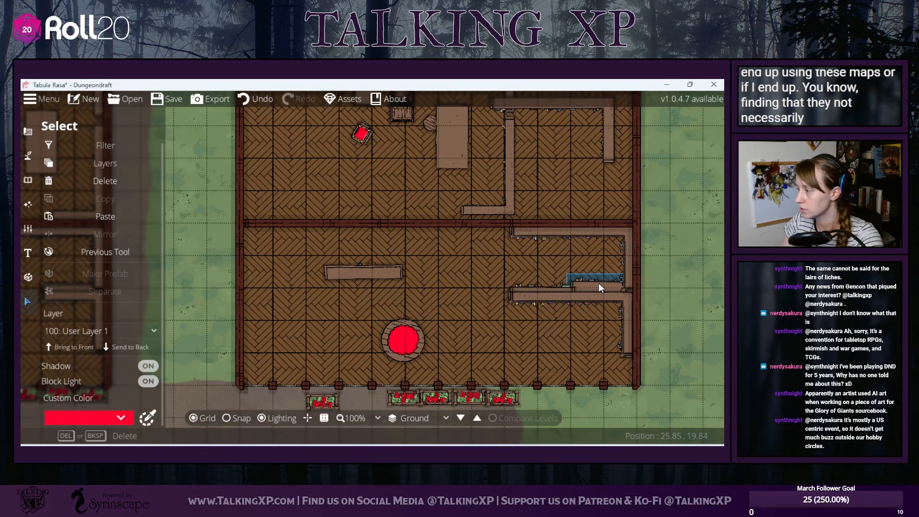
pyautogui.click(547, 288)
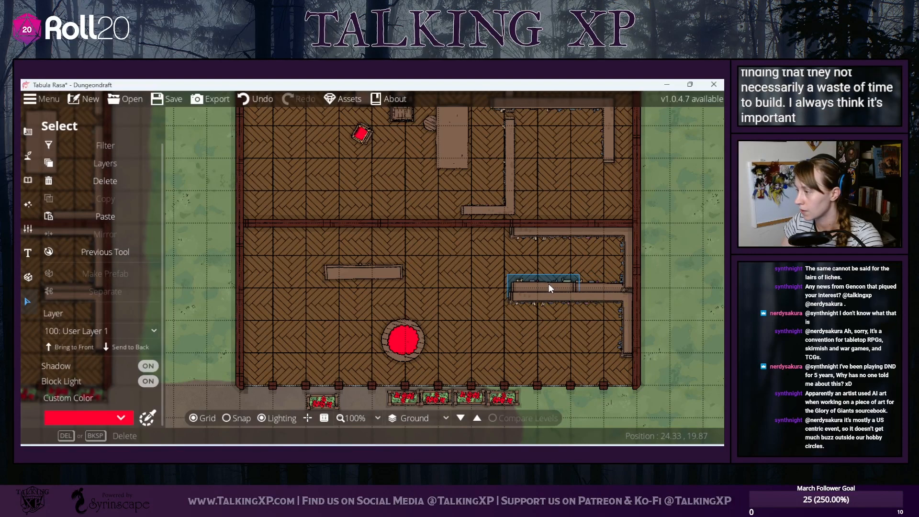
pyautogui.click(630, 287)
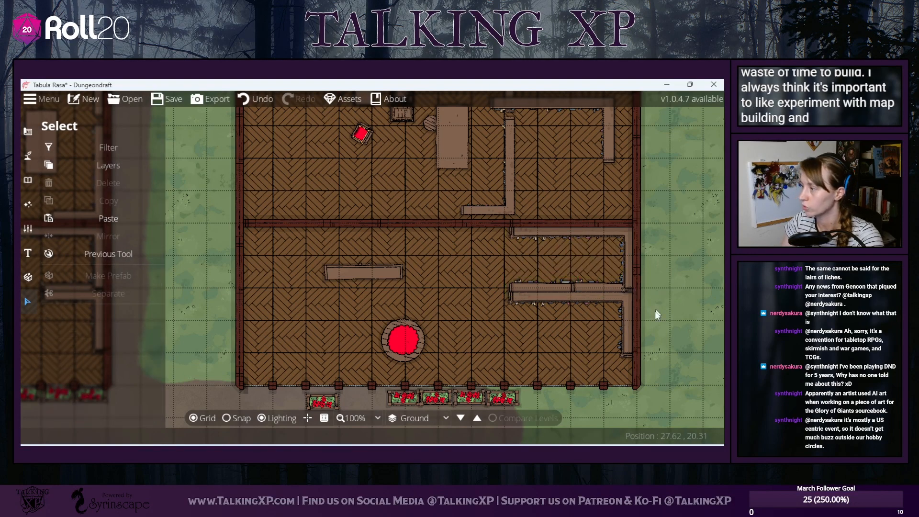
pyautogui.moveTo(661, 318); pyautogui.dragTo(730, 270)
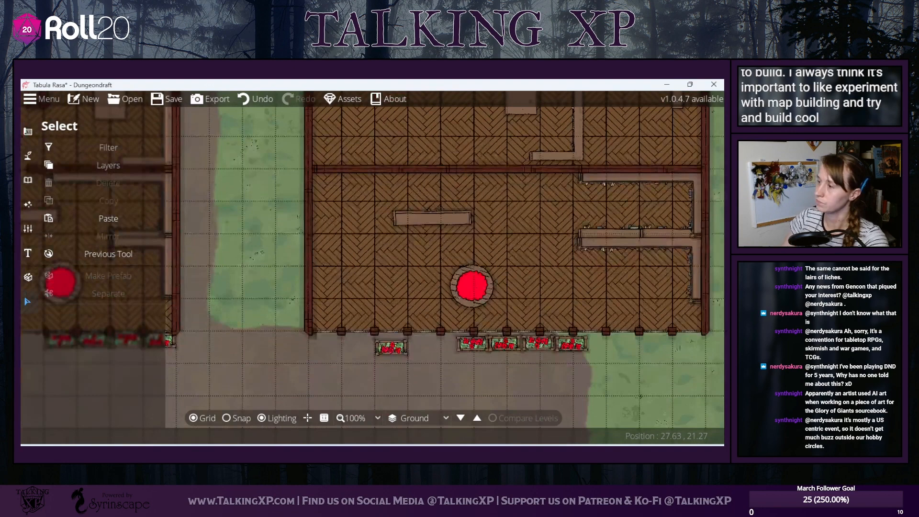
# - Remove the straight shelf from the middle of the shop's front room and search the object library for "table"
pyautogui.click(450, 220)
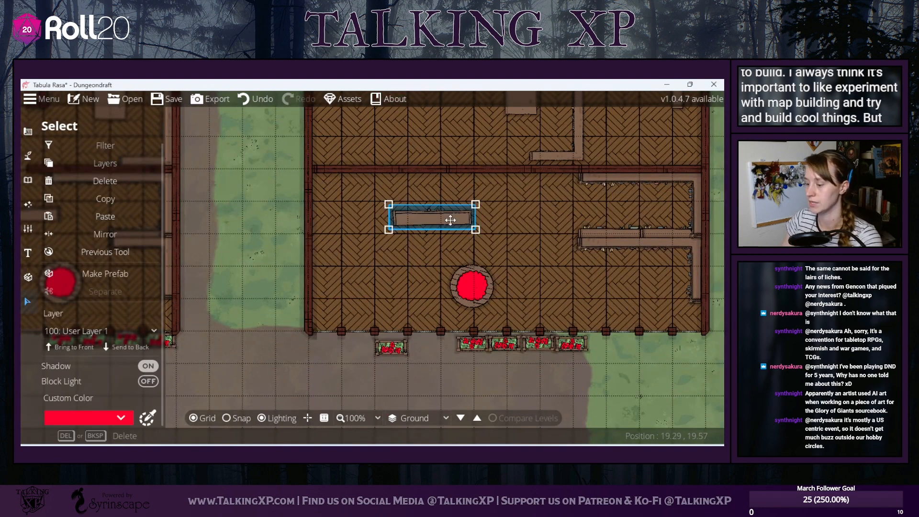
pyautogui.click(28, 180)
pyautogui.click(81, 151)
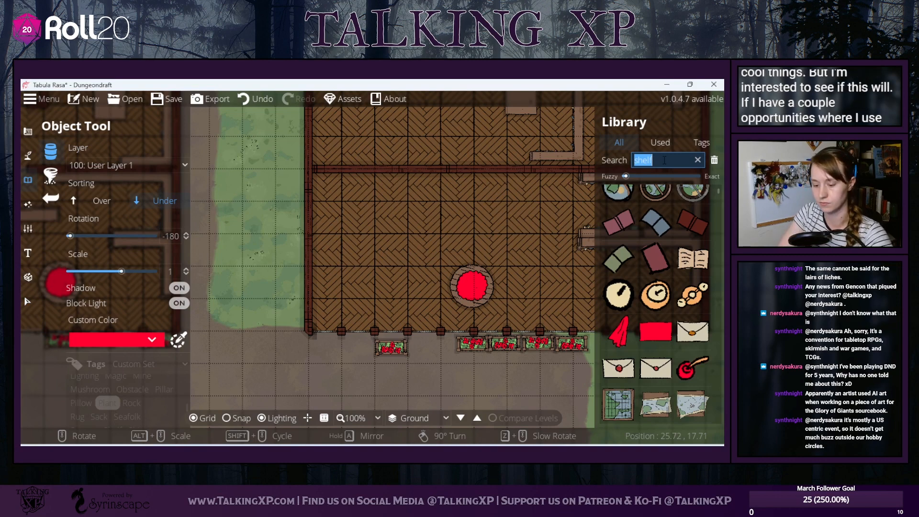
pyautogui.write('table')
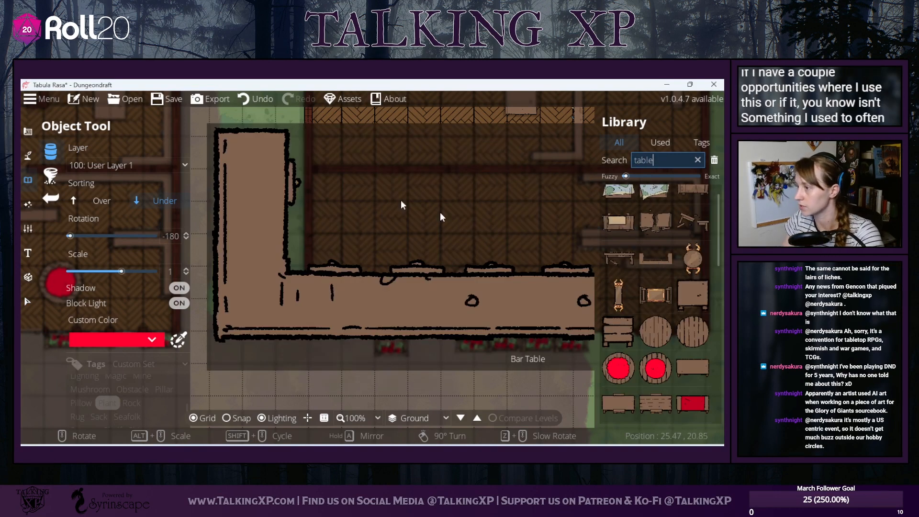
# - Place the U-shaped bar table at rotation 0 against the left wall of the front room, above the round table
pyautogui.click(654, 261)
pyautogui.scroll(-9, 414, 227)
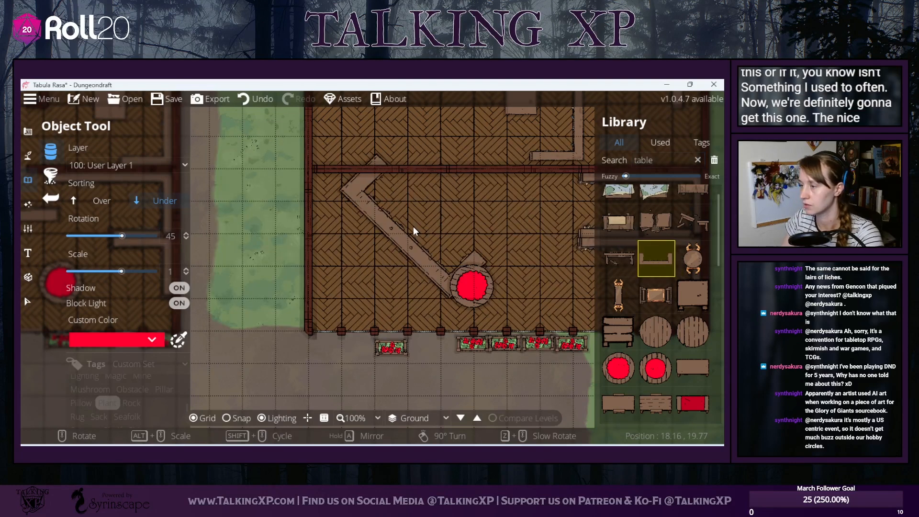
pyautogui.scroll(-4, 413, 227)
pyautogui.scroll(1, 413, 227)
pyautogui.moveTo(414, 227); pyautogui.dragTo(345, 241)
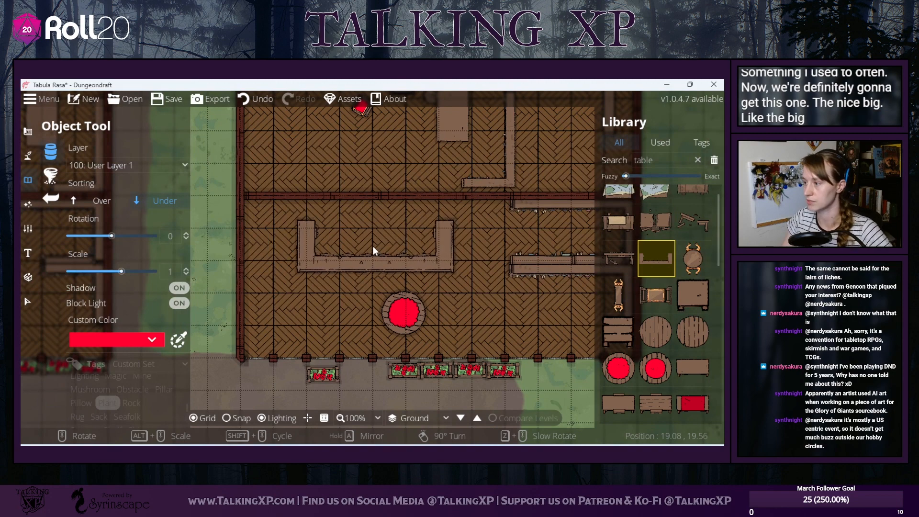
pyautogui.click(324, 244)
pyautogui.moveTo(429, 269); pyautogui.dragTo(332, 262)
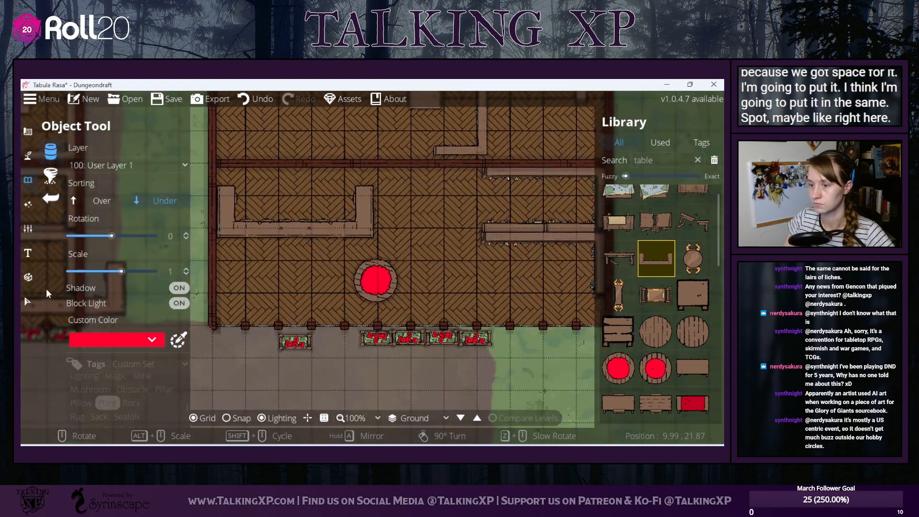
# - Move the round red table just below the U-shaped counter with grid snapping turned on
pyautogui.click(27, 301)
pyautogui.click(379, 283)
pyautogui.moveTo(379, 284)
pyautogui.mouseDown()
pyautogui.moveTo(329, 283)
pyautogui.moveTo(397, 283)
pyautogui.mouseUp()
pyautogui.click(221, 389)
pyautogui.click(239, 418)
# - Duplicate the round red table by copying and pasting it
pyautogui.click(341, 283)
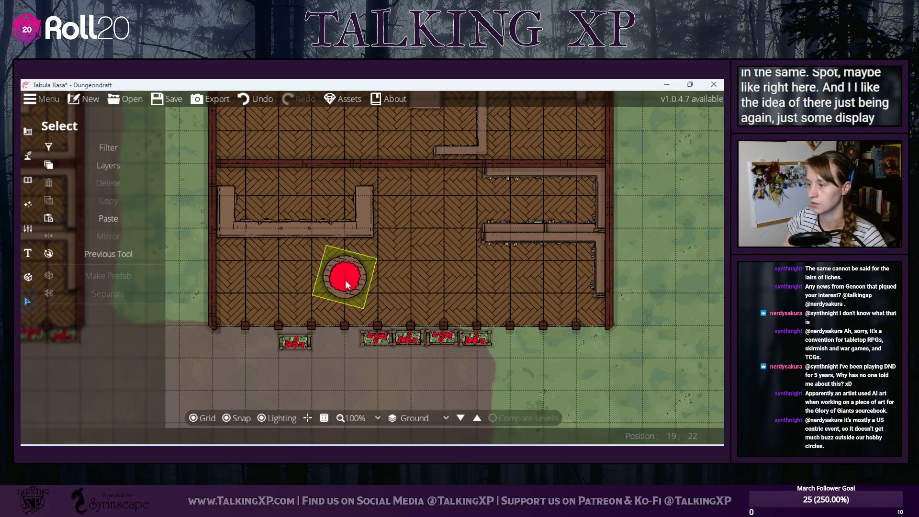
pyautogui.click(108, 198)
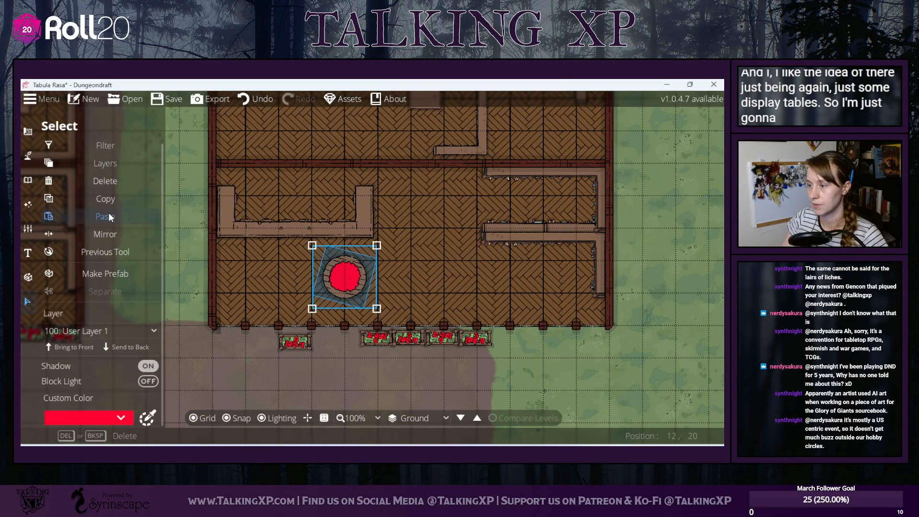
pyautogui.click(109, 213)
# - Undo the accidental floor pattern moves and exclude the Below Water layer from selection
pyautogui.click(379, 274)
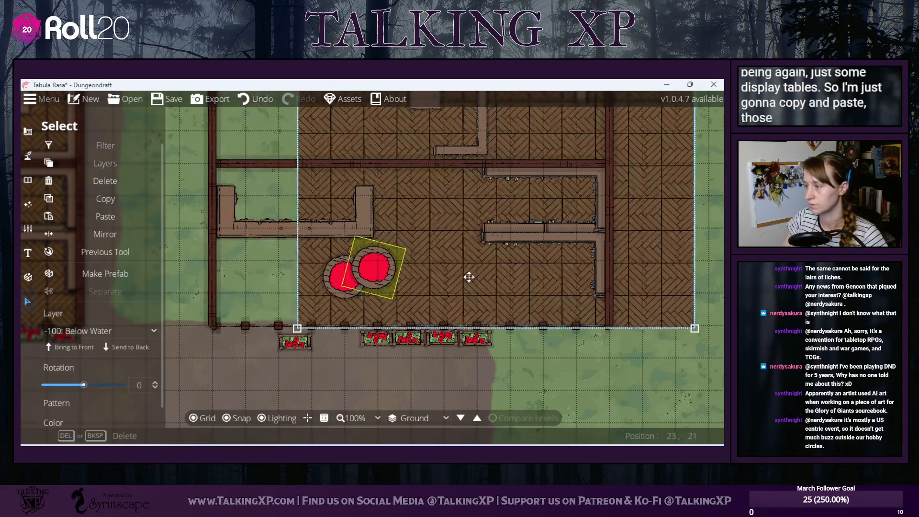
pyautogui.click(242, 99)
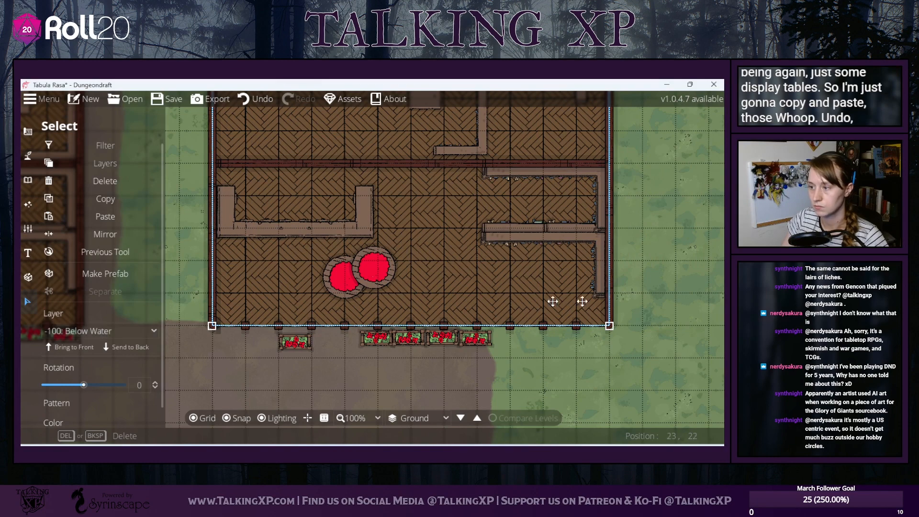
pyautogui.click(57, 163)
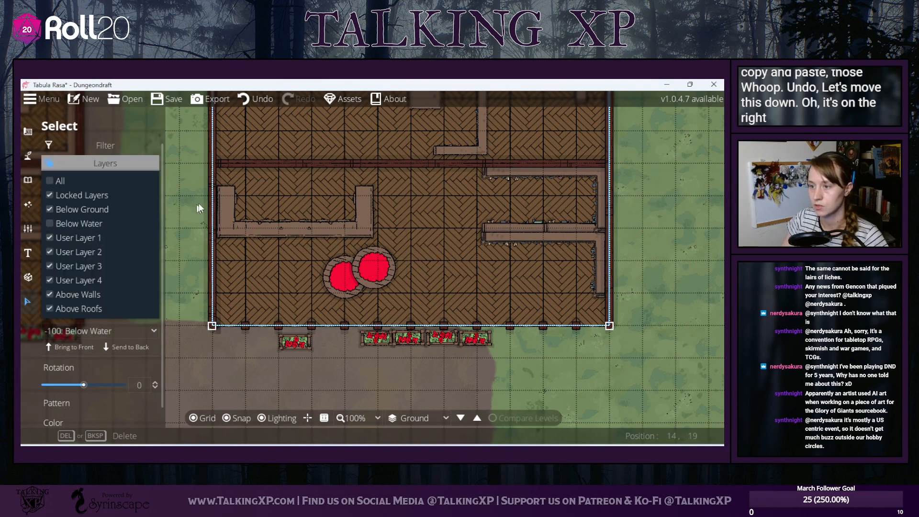
pyautogui.moveTo(368, 277); pyautogui.dragTo(419, 271)
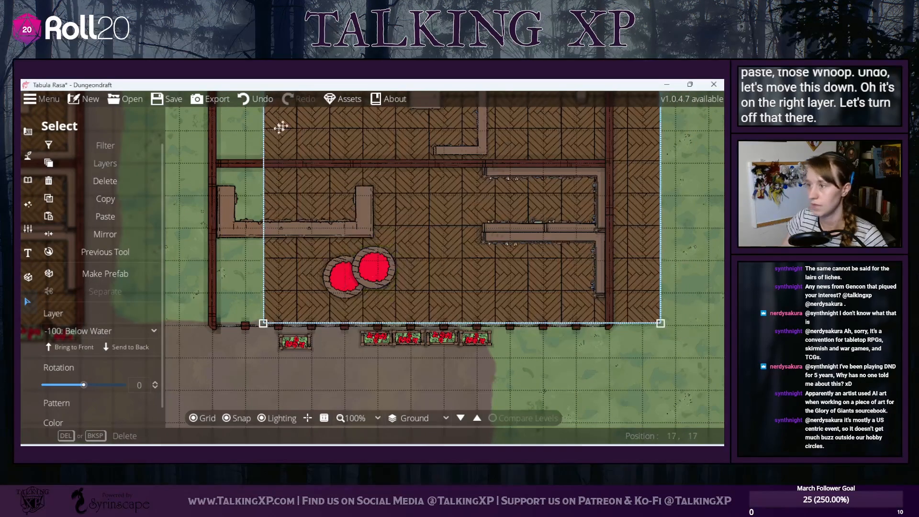
pyautogui.click(272, 102)
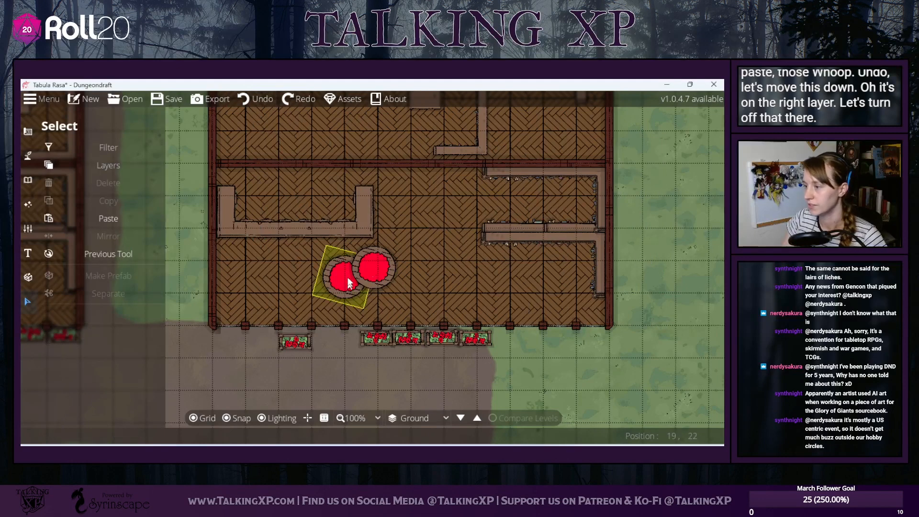
# - Spread the two round tables apart along the shop front and shift the U-shaped counter one square away from the left wall
pyautogui.moveTo(393, 263); pyautogui.dragTo(439, 276)
pyautogui.moveTo(327, 278); pyautogui.dragTo(281, 284)
pyautogui.moveTo(317, 237); pyautogui.dragTo(352, 232)
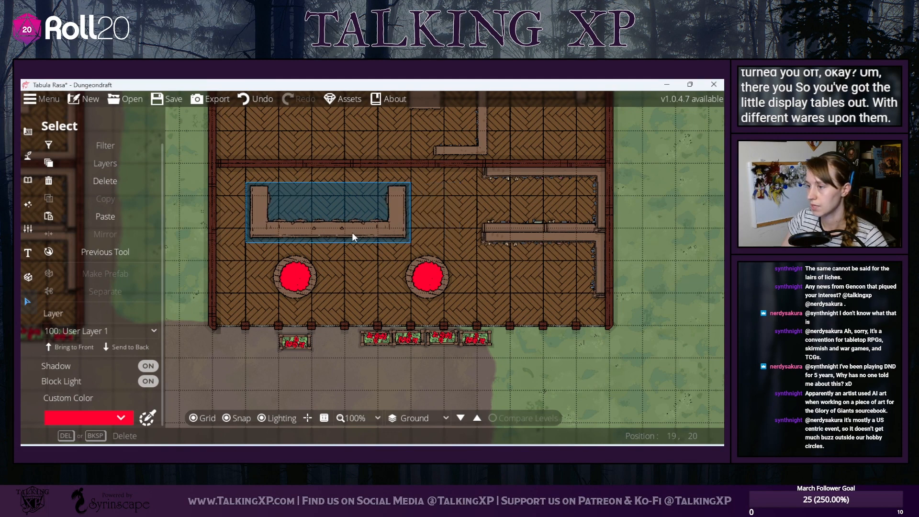
pyautogui.moveTo(294, 267); pyautogui.dragTo(262, 266)
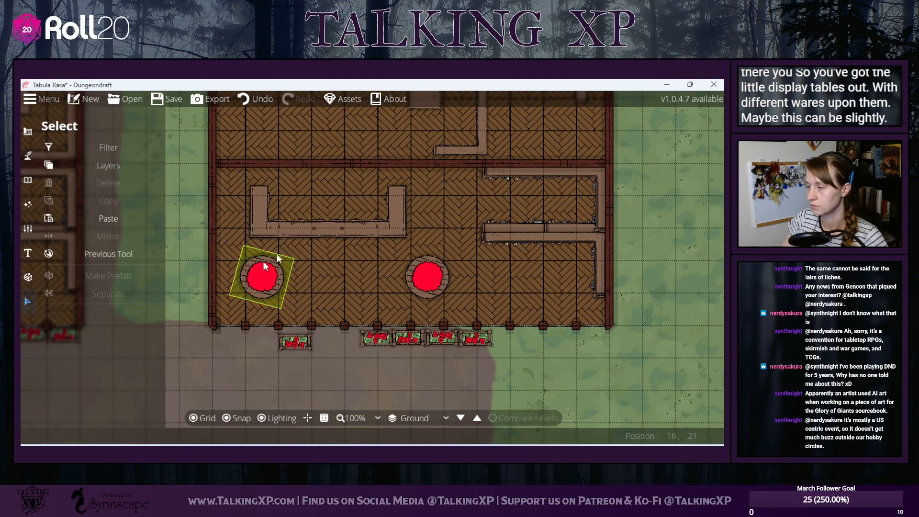
# - Move the counter up against the back wall and, with snapping off, bring the left round table slightly inward
pyautogui.moveTo(353, 230); pyautogui.dragTo(344, 207)
pyautogui.click(227, 417)
pyautogui.moveTo(272, 278); pyautogui.dragTo(298, 274)
# - Search the library for "shelf" and place a long corner shelf rotated -90 in the front room's upper-left corner
pyautogui.moveTo(27, 179)
pyautogui.click(73, 161)
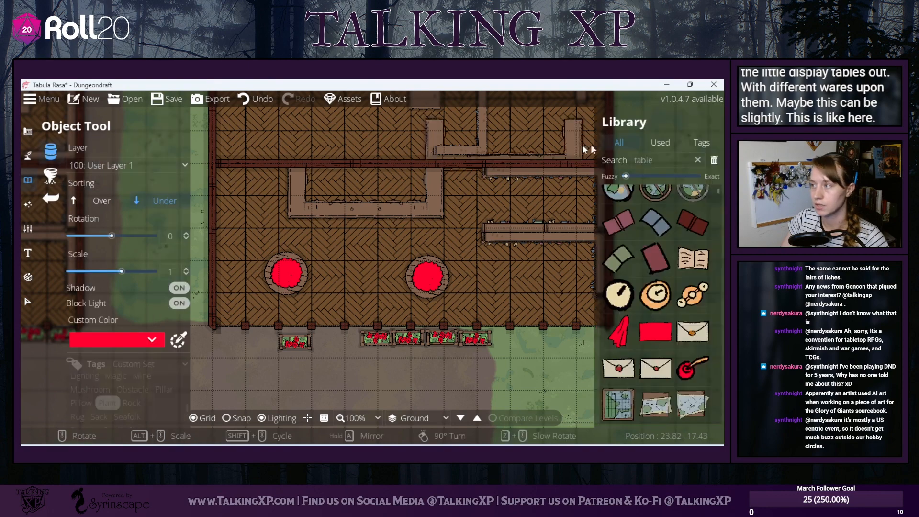
pyautogui.doubleClick(651, 160)
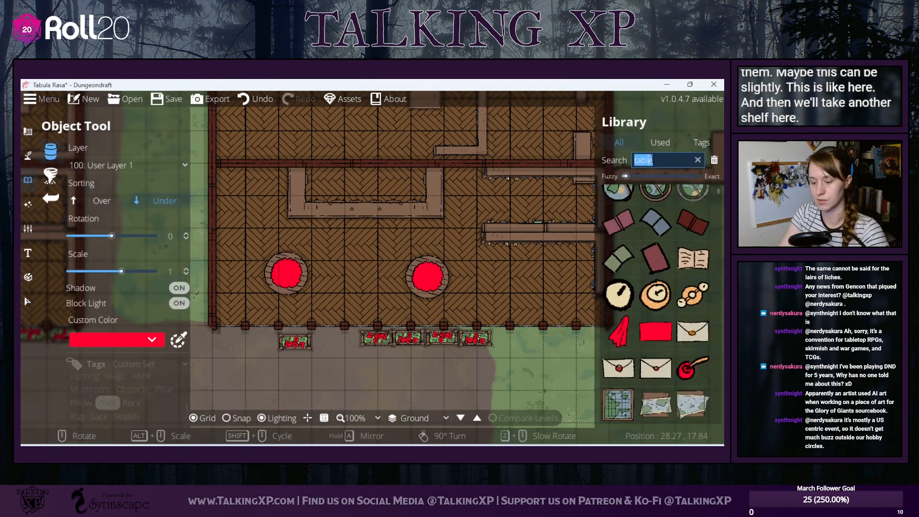
pyautogui.write('shelf')
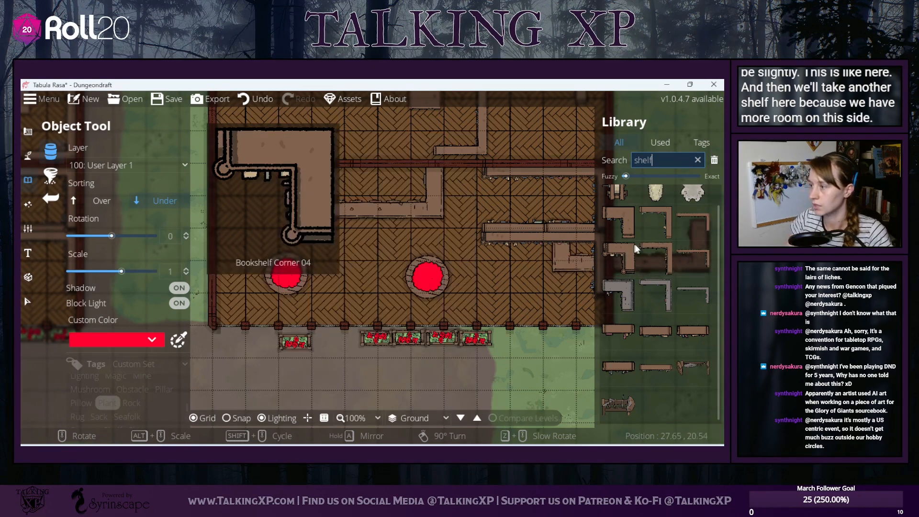
pyautogui.click(683, 251)
pyautogui.scroll(-4, 268, 221)
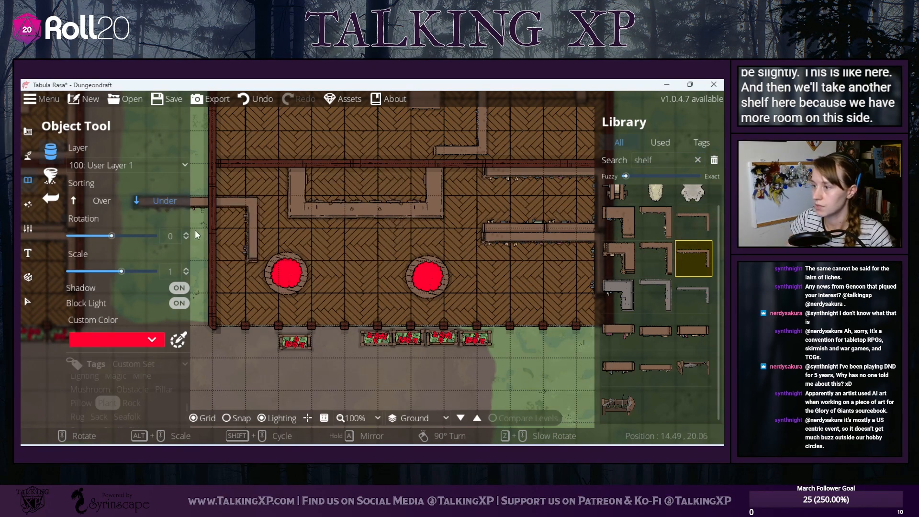
pyautogui.scroll(-2, 210, 234)
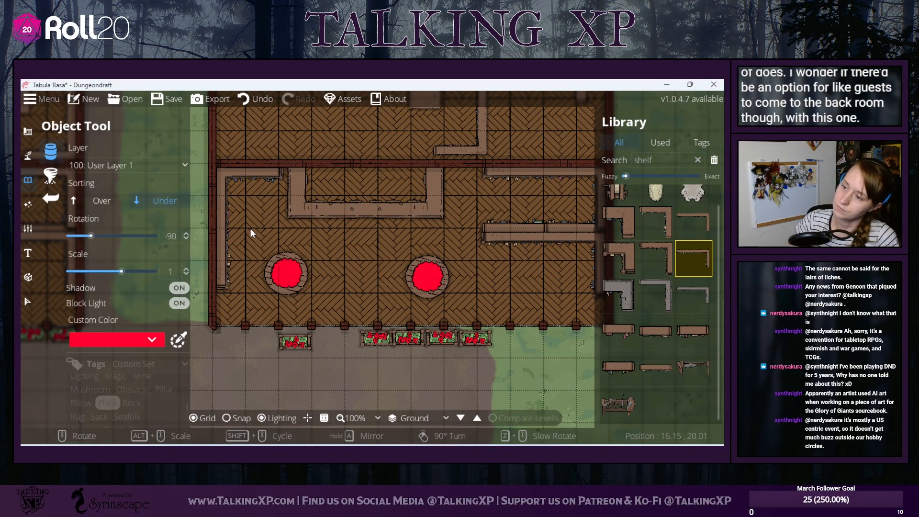
# - Nudge the U-shaped counter slightly left and forward, leaving a gap between it and the back wall
pyautogui.click(25, 300)
pyautogui.moveTo(340, 248); pyautogui.dragTo(385, 297)
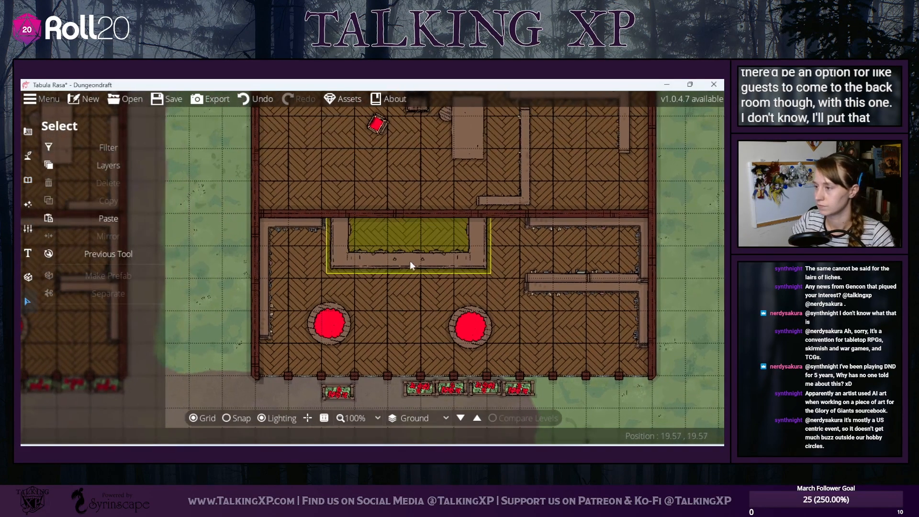
pyautogui.click(414, 262)
pyautogui.moveTo(414, 260); pyautogui.dragTo(406, 261)
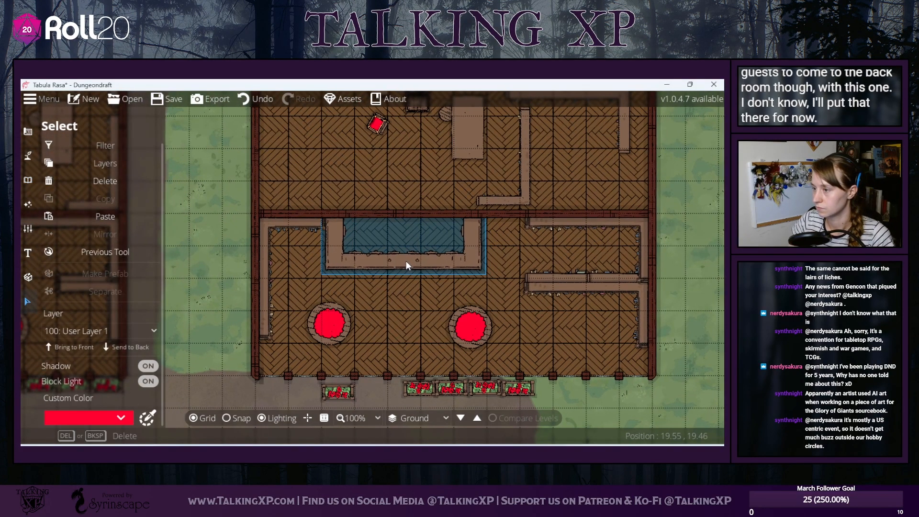
pyautogui.press('Escape')
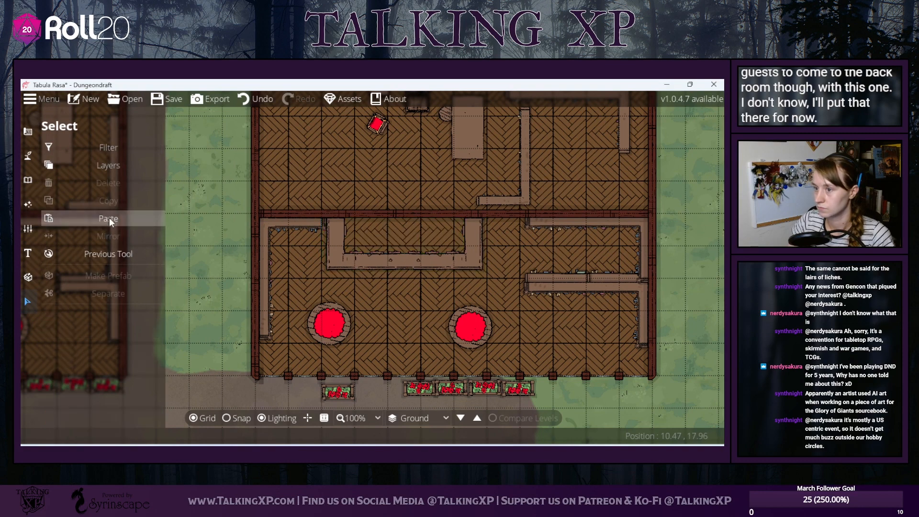
pyautogui.click(339, 252)
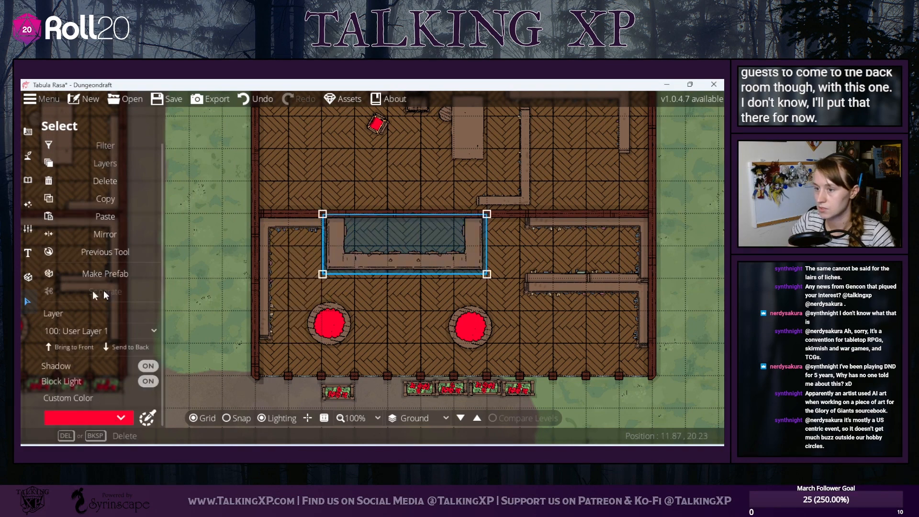
pyautogui.press('Escape')
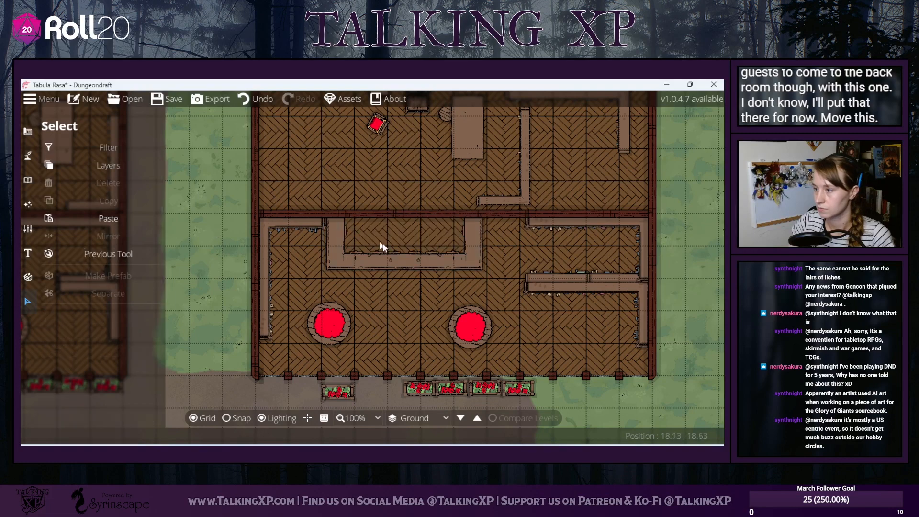
pyautogui.click(389, 257)
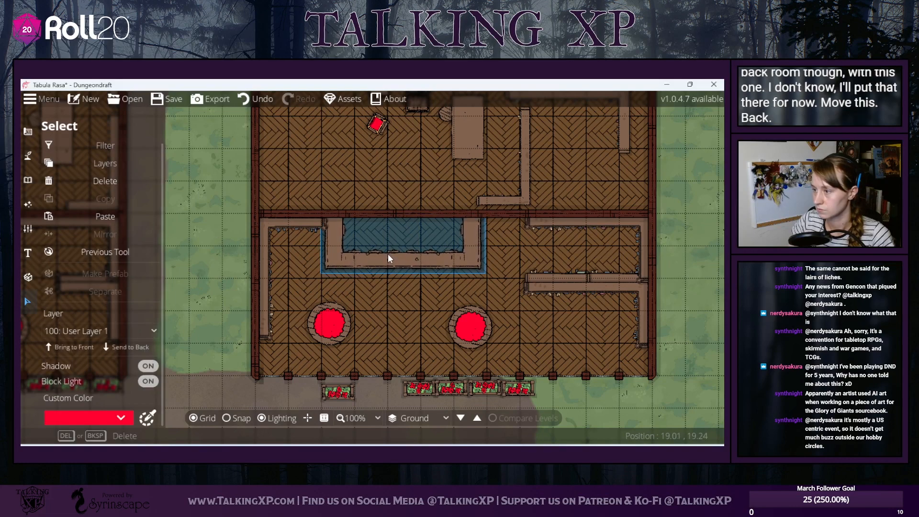
pyautogui.press('Escape')
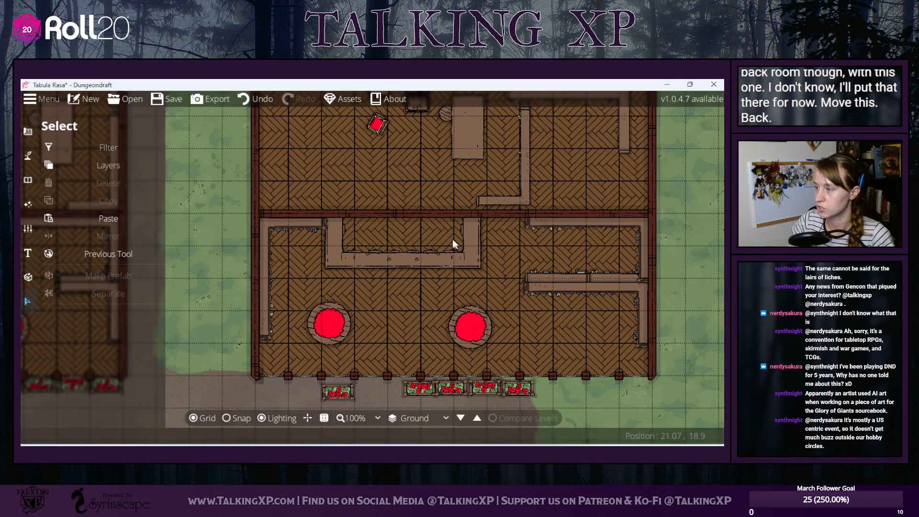
pyautogui.click(443, 264)
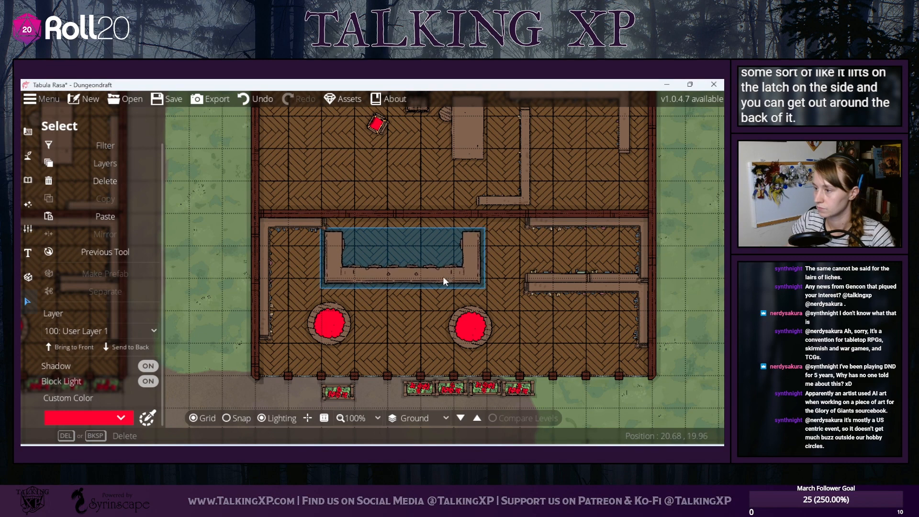
pyautogui.rightClick(442, 274)
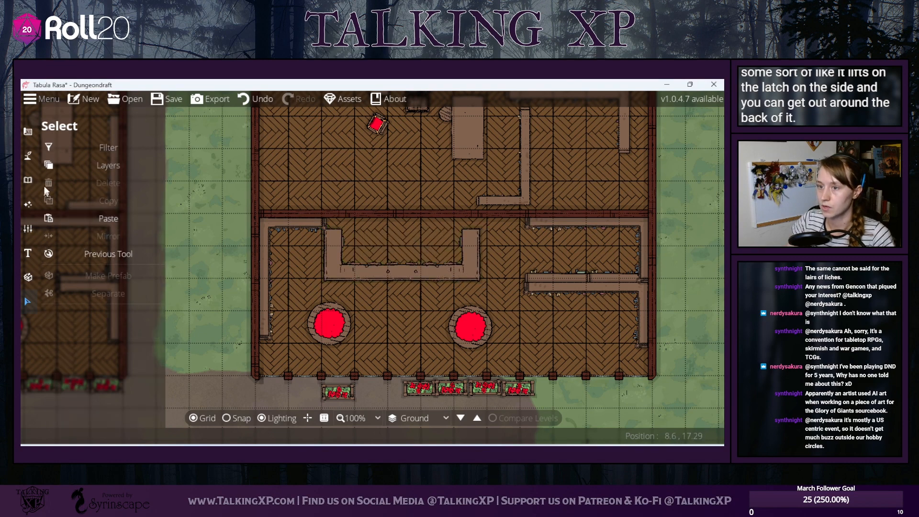
# - Place two straight shelves at rotation 0, sorted Over, along the back wall behind each end of the counter
pyautogui.click(27, 182)
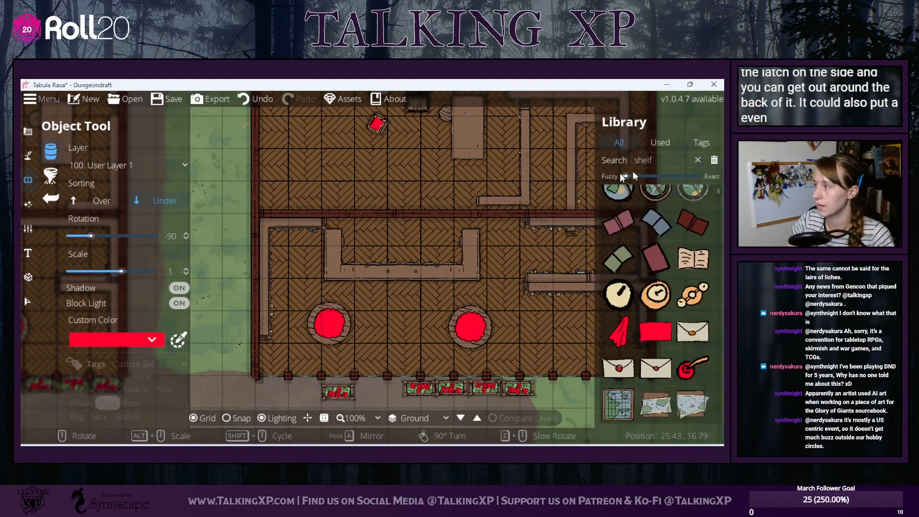
pyautogui.click(665, 158)
pyautogui.doubleClick(666, 156)
pyautogui.press('Return')
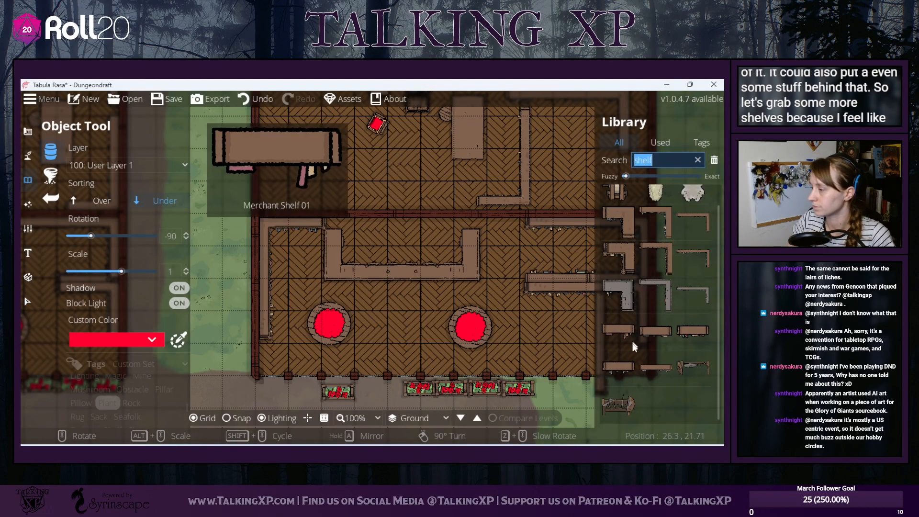
pyautogui.click(659, 366)
pyautogui.scroll(7, 395, 230)
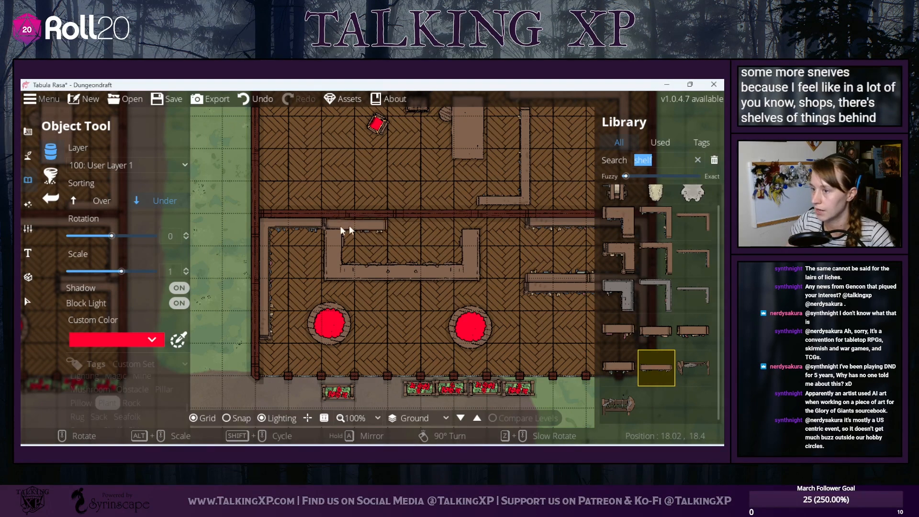
pyautogui.scroll(-1, 345, 224)
pyautogui.click(110, 207)
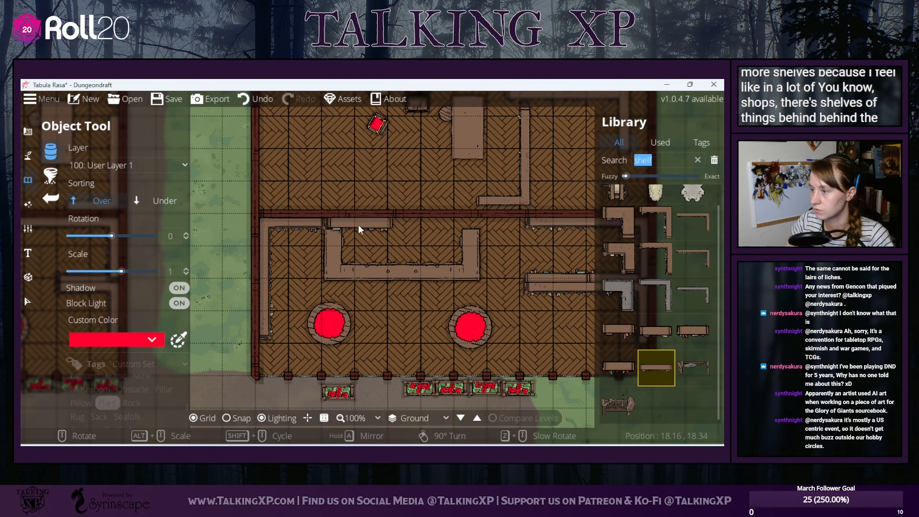
pyautogui.click(359, 225)
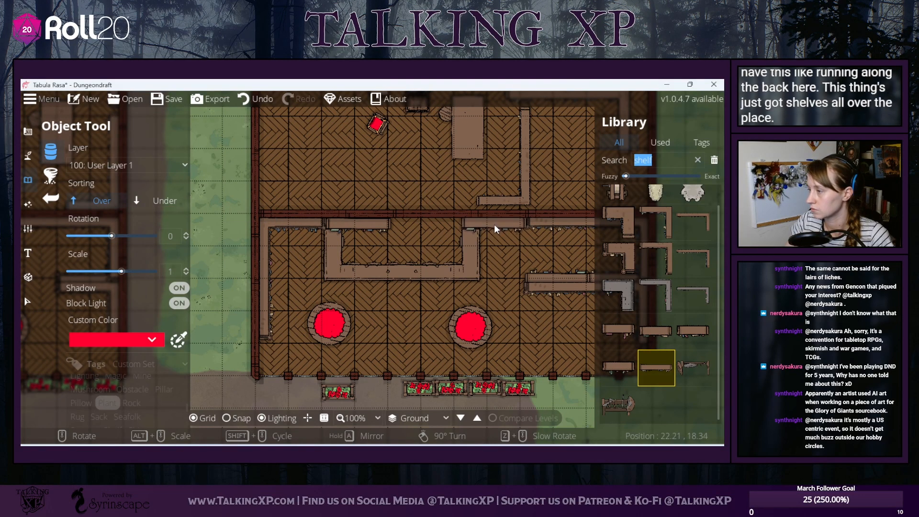
pyautogui.click(495, 224)
pyautogui.click(28, 301)
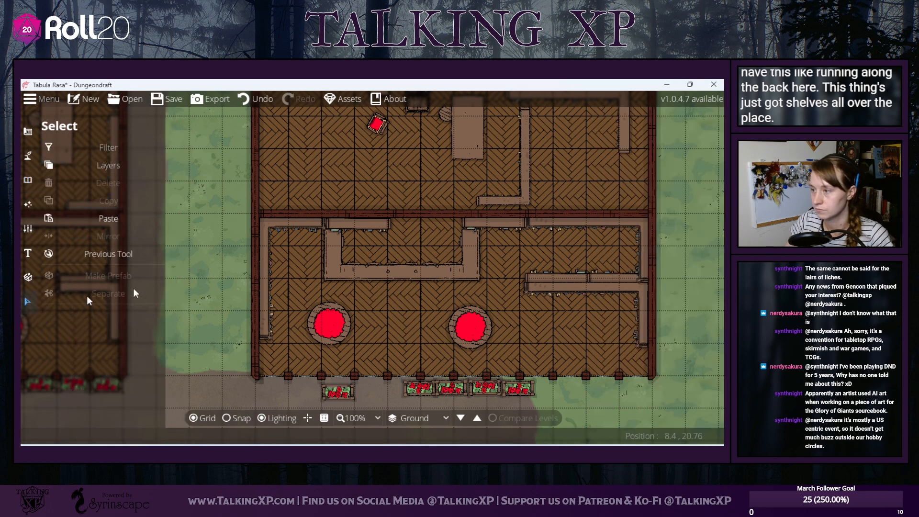
# - Bring the corner shelf in the front room's upper-right corner to the front of its layer
pyautogui.click(605, 235)
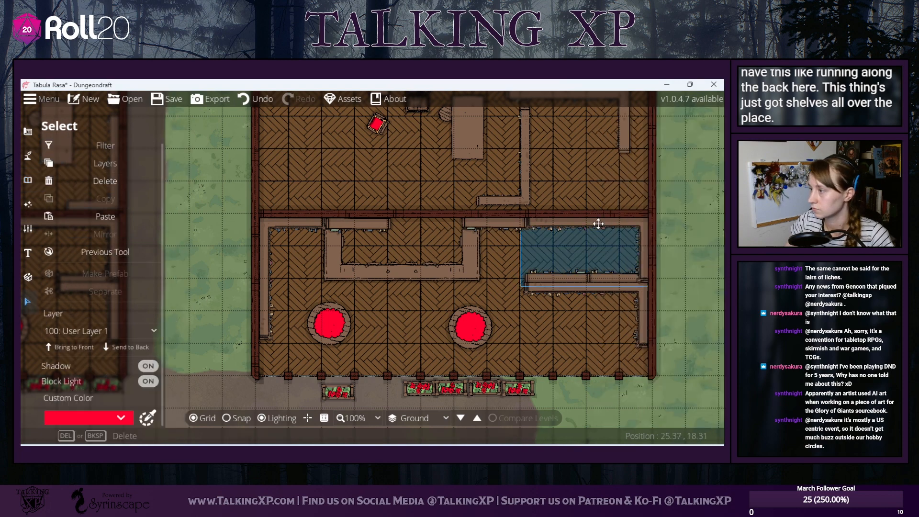
pyautogui.click(84, 346)
pyautogui.click(653, 349)
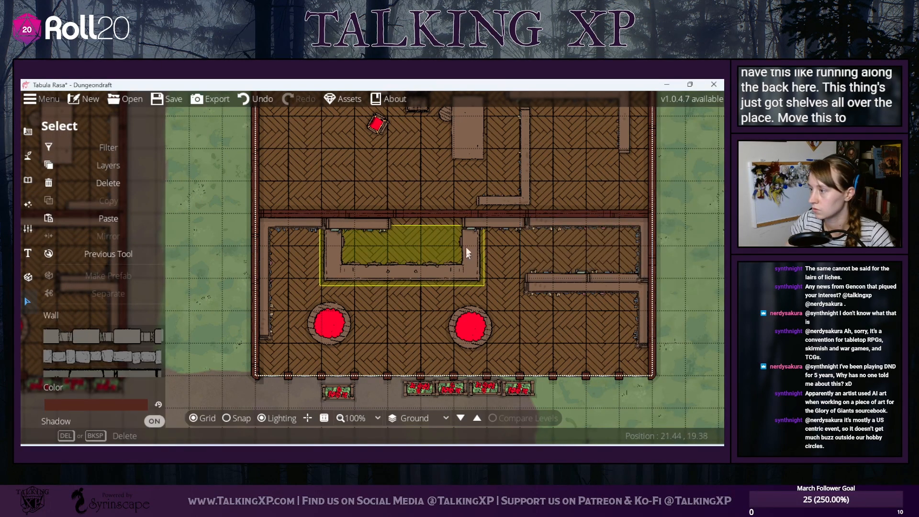
pyautogui.moveTo(489, 225); pyautogui.dragTo(487, 225)
pyautogui.rightClick(487, 225)
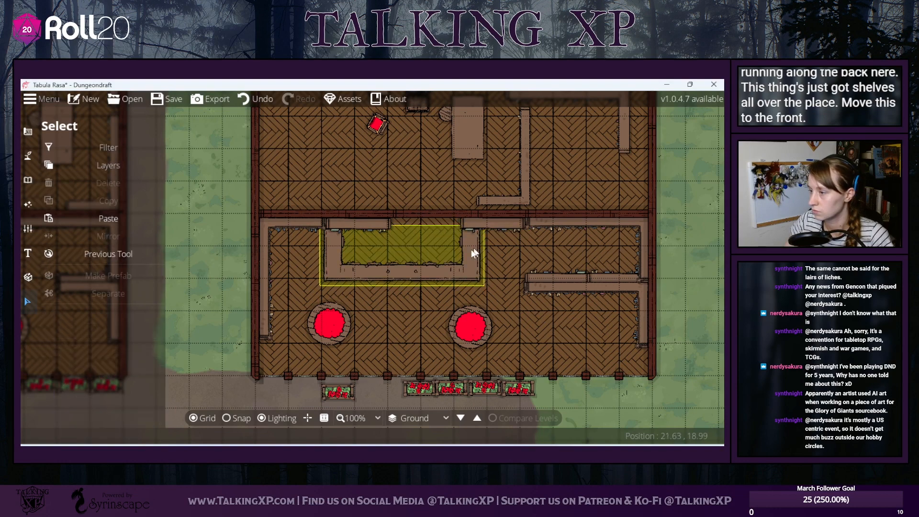
pyautogui.click(382, 269)
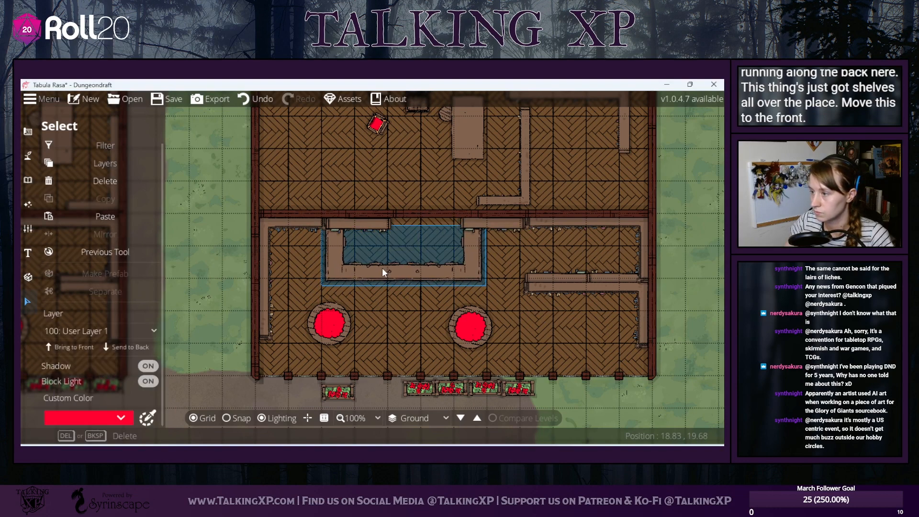
pyautogui.moveTo(382, 268); pyautogui.dragTo(381, 266)
pyautogui.rightClick(382, 266)
pyautogui.moveTo(383, 224); pyautogui.dragTo(383, 224)
pyautogui.rightClick(383, 224)
# - Move the right round table about one square further right, with snapping turned on
pyautogui.moveTo(529, 341); pyautogui.dragTo(528, 293)
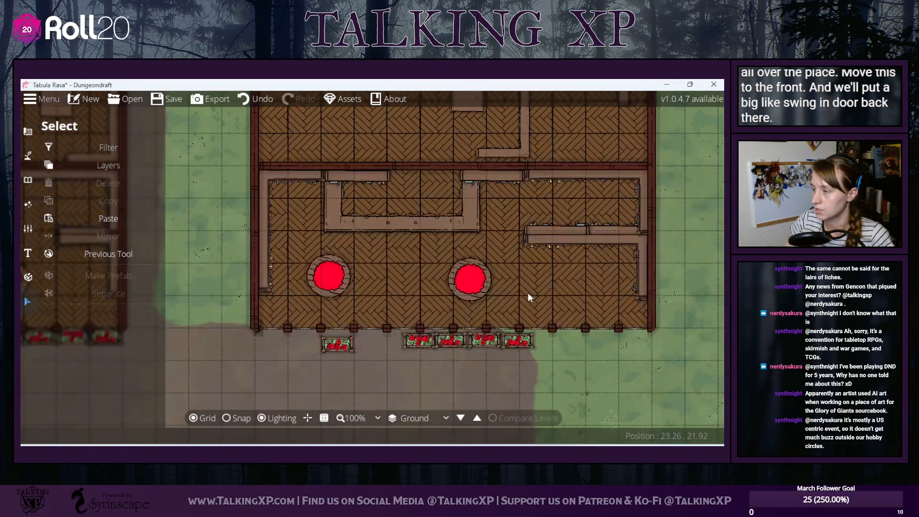
pyautogui.moveTo(458, 286); pyautogui.dragTo(496, 283)
pyautogui.rightClick(492, 283)
pyautogui.click(227, 419)
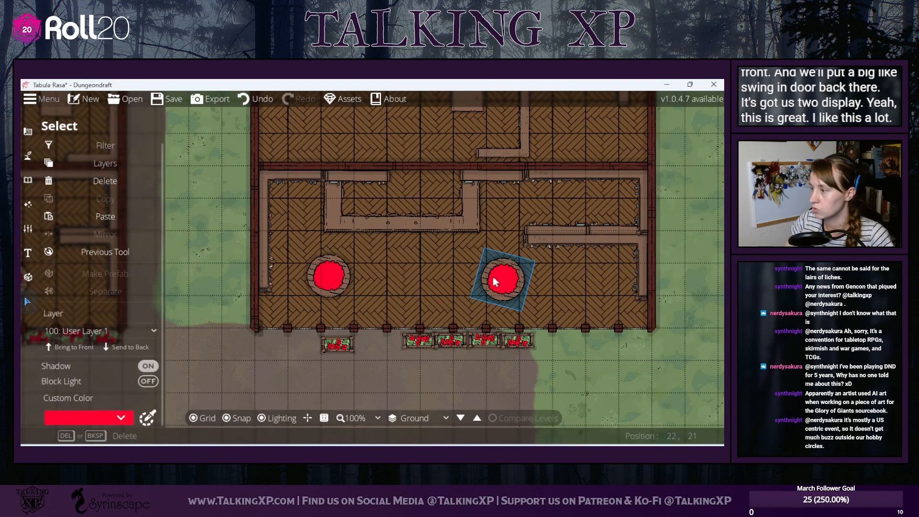
pyautogui.rightClick(496, 283)
# - Shift the left round table slightly to the right so it snaps just below the counter's left end
pyautogui.moveTo(320, 270); pyautogui.dragTo(350, 280)
pyautogui.rightClick(364, 275)
pyautogui.rightClick(352, 274)
pyautogui.rightClick(361, 275)
pyautogui.rightClick(351, 280)
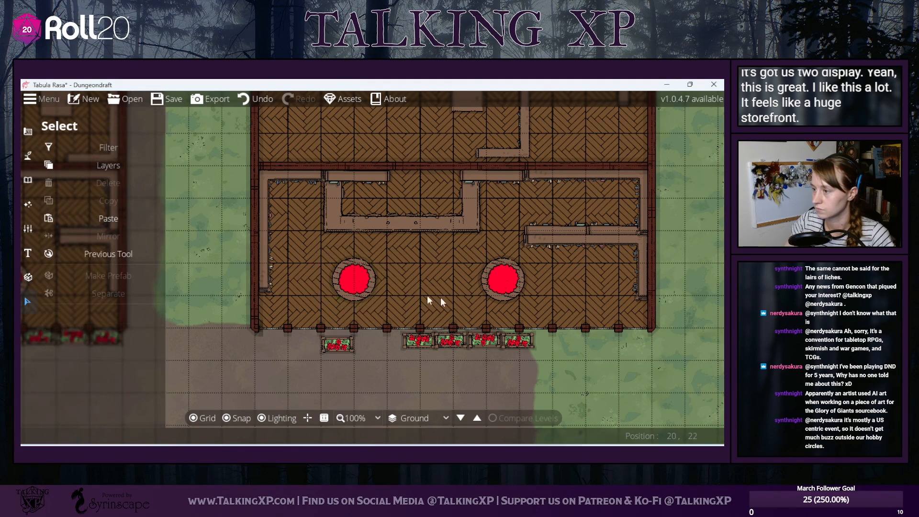
# - Move the right round table about one square back toward the counter's right end
pyautogui.moveTo(504, 283); pyautogui.dragTo(470, 287)
pyautogui.rightClick(476, 283)
pyautogui.rightClick(469, 287)
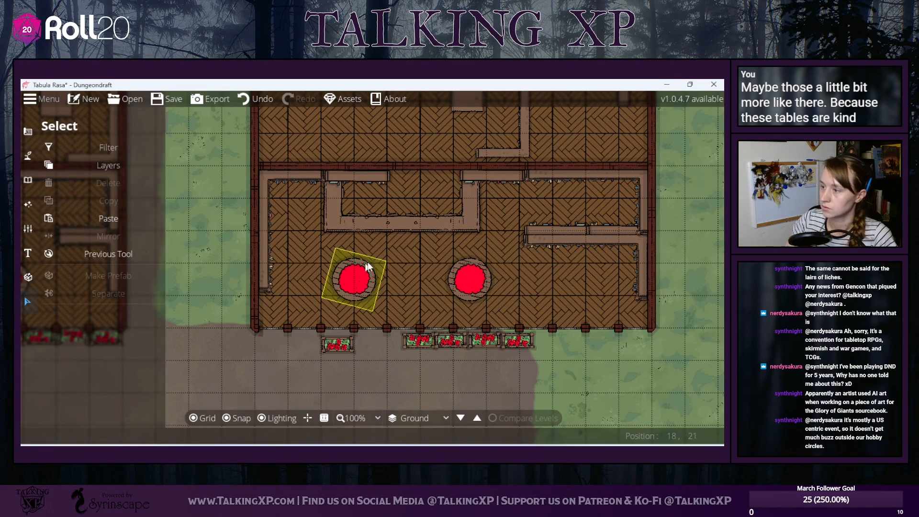
# - Duplicate the right round table, scale the copy down, and place it below the right-hand shelves
pyautogui.click(485, 274)
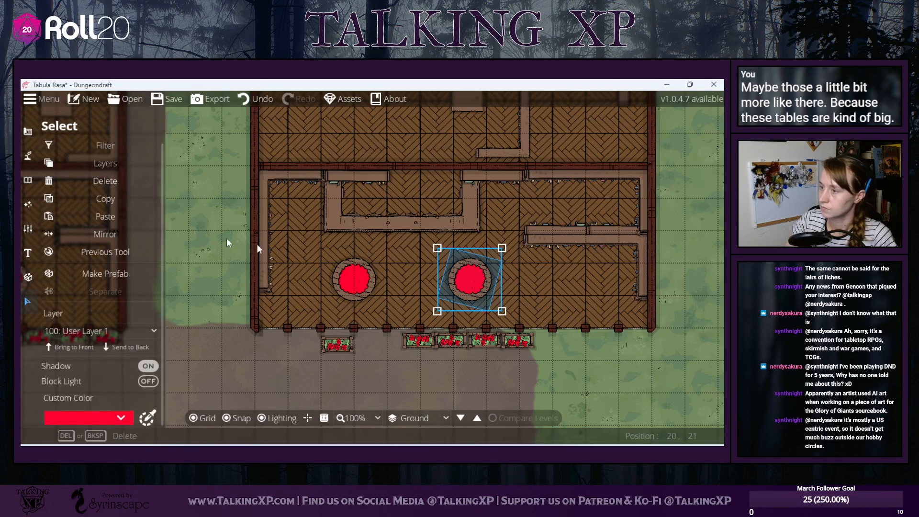
pyautogui.click(106, 200)
pyautogui.click(107, 218)
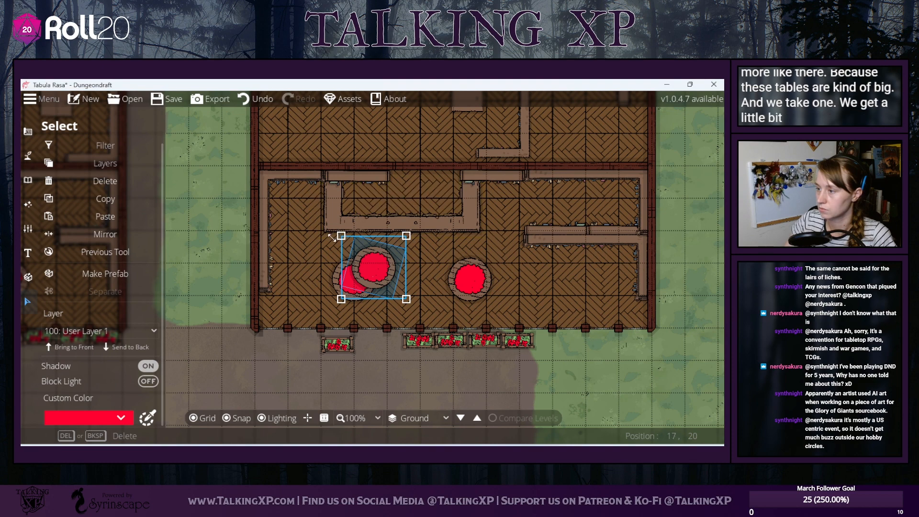
pyautogui.moveTo(332, 238); pyautogui.dragTo(357, 259)
pyautogui.moveTo(407, 282); pyautogui.dragTo(586, 284)
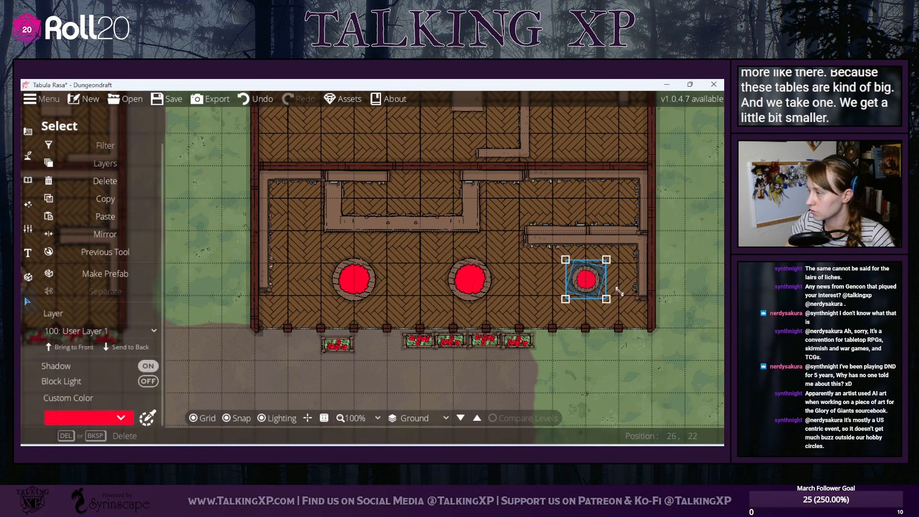
# - Straighten the small round table's rotation and shift it about half a square left
pyautogui.moveTo(625, 286); pyautogui.dragTo(568, 278)
pyautogui.click(646, 334)
pyautogui.click(571, 282)
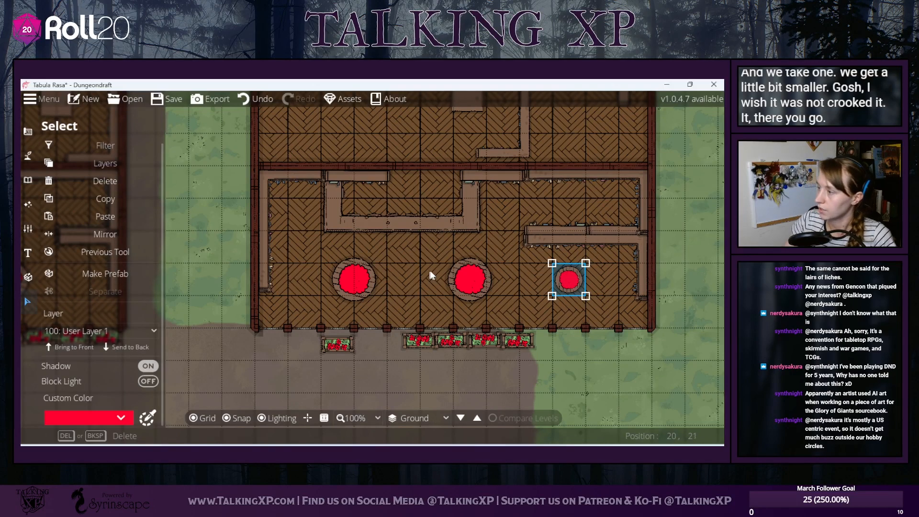
# - Move the right large round table about half a square toward the small table
pyautogui.click(466, 274)
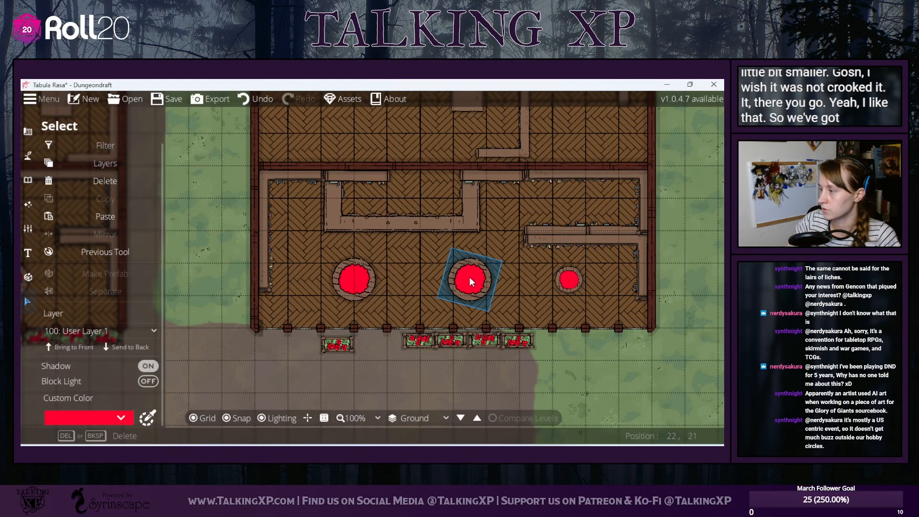
pyautogui.click(594, 288)
pyautogui.click(567, 285)
pyautogui.moveTo(569, 293); pyautogui.dragTo(571, 289)
pyautogui.moveTo(473, 284); pyautogui.dragTo(483, 284)
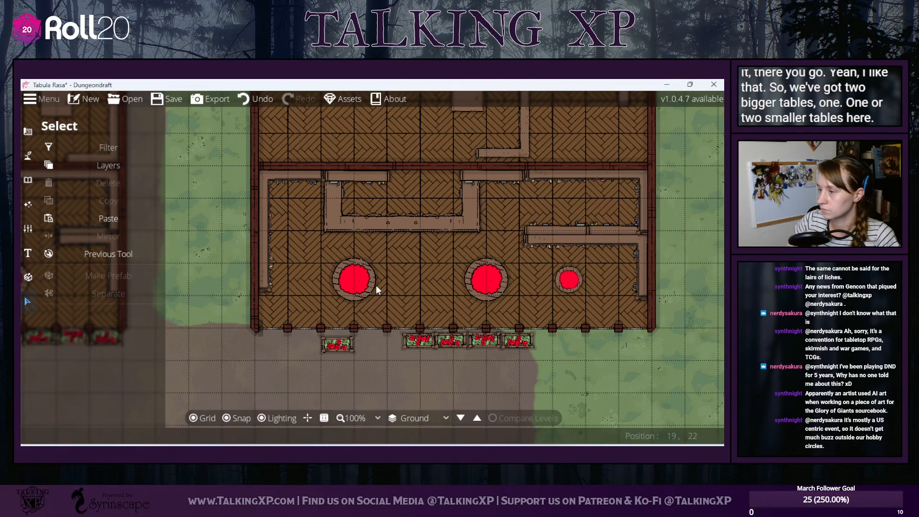
pyautogui.click(344, 282)
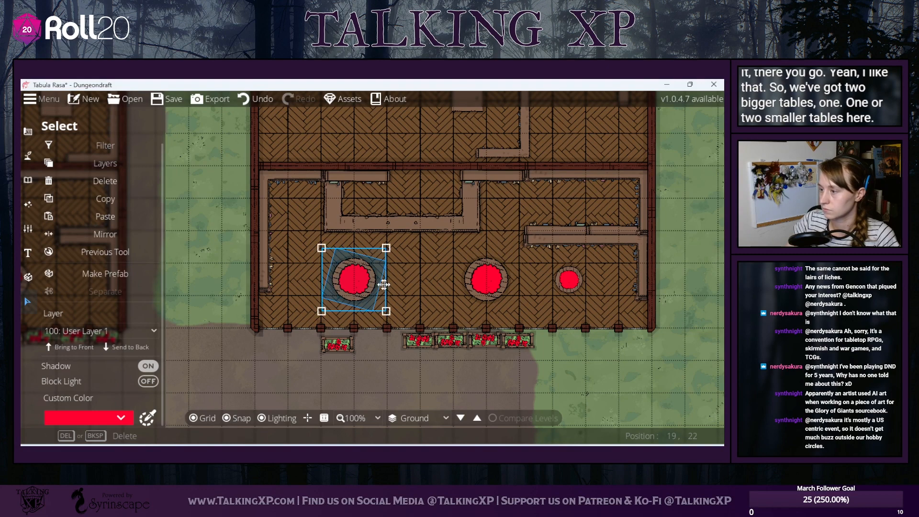
pyautogui.click(91, 205)
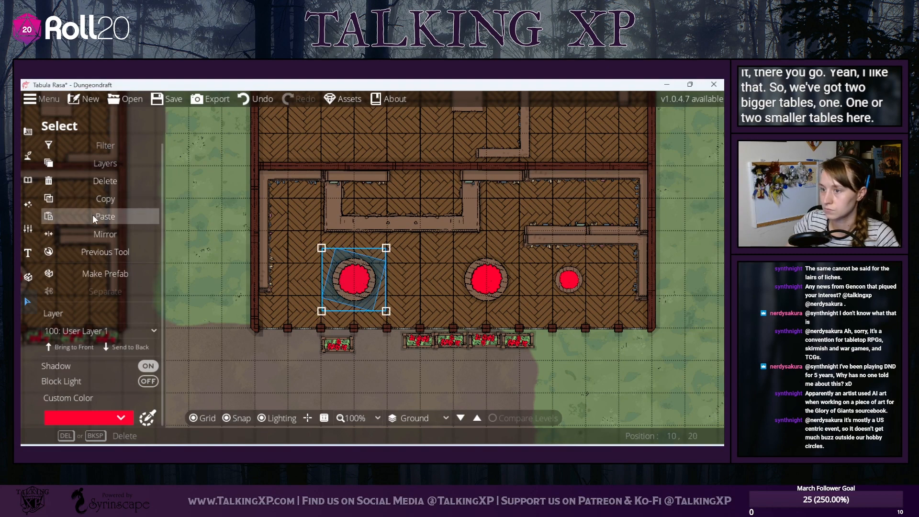
pyautogui.click(98, 217)
pyautogui.click(262, 100)
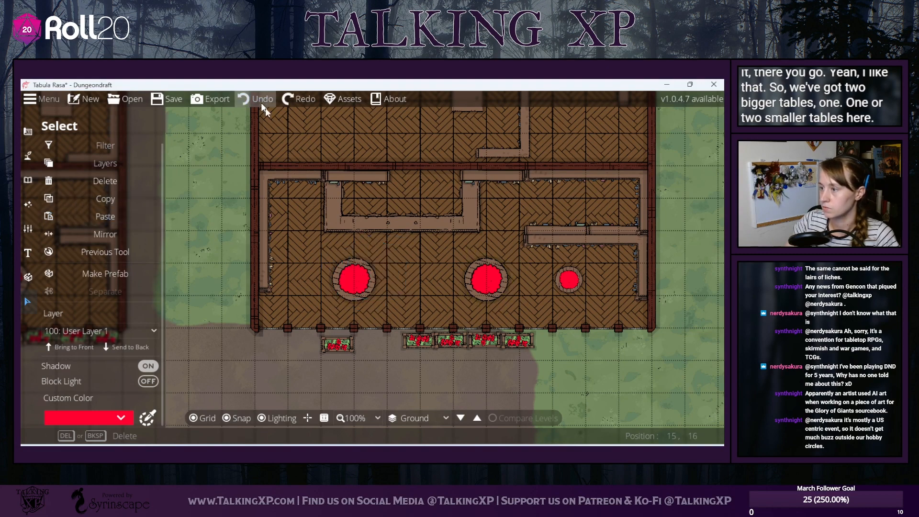
# - Duplicate the small round table and place the copy near the left shelf, moving the left large table one square right to make room
pyautogui.click(577, 285)
pyautogui.hotkey('ctrl', 'c')
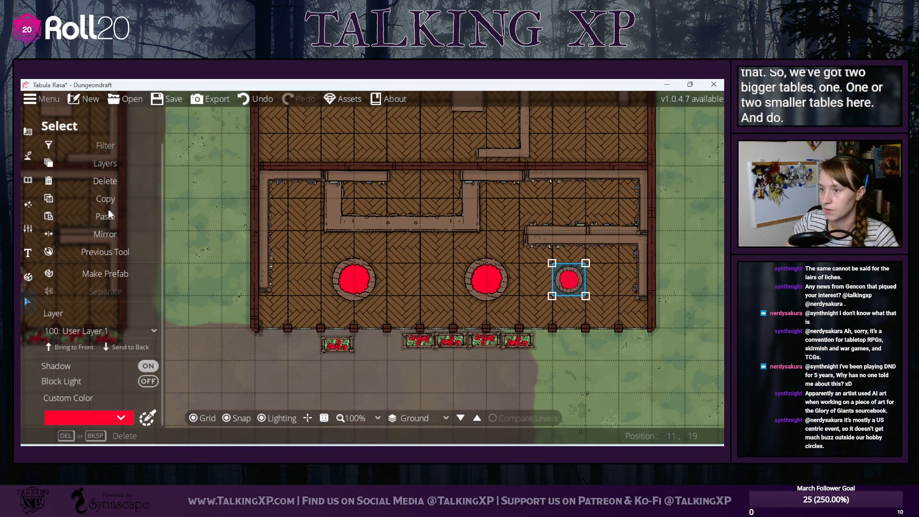
pyautogui.hotkey('ctrl', 'v')
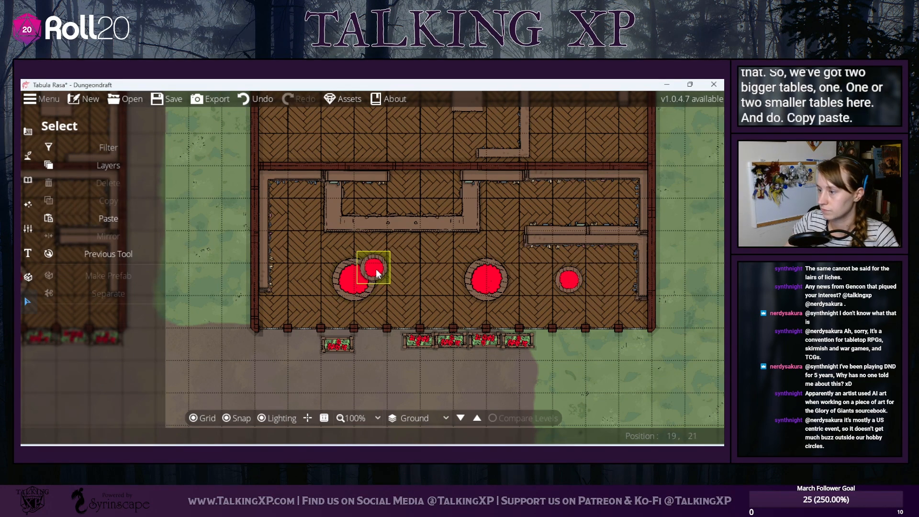
pyautogui.moveTo(375, 268); pyautogui.dragTo(309, 267)
pyautogui.moveTo(358, 289); pyautogui.dragTo(386, 279)
pyautogui.click(315, 269)
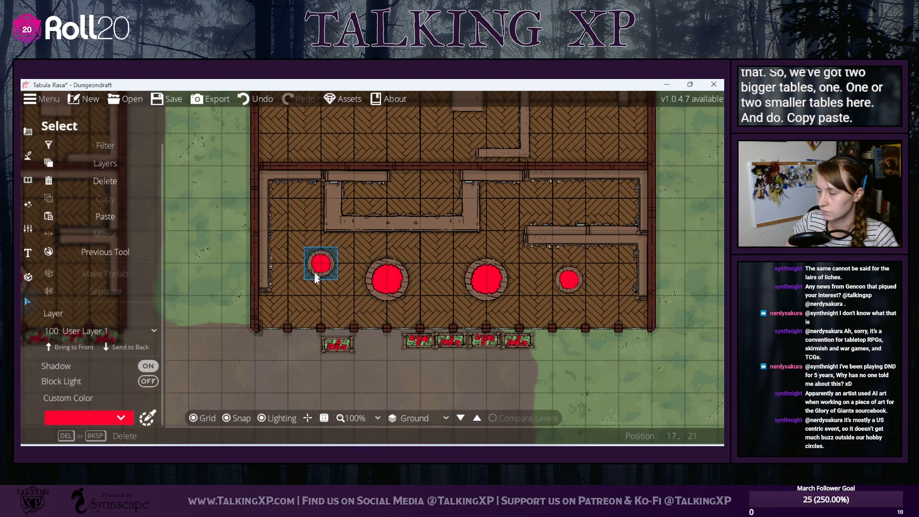
pyautogui.moveTo(314, 268)
pyautogui.mouseDown()
pyautogui.moveTo(306, 281)
pyautogui.moveTo(325, 278)
pyautogui.mouseUp()
# - Delete the left large round table and center the remaining large table between the two small ones
pyautogui.click(399, 297)
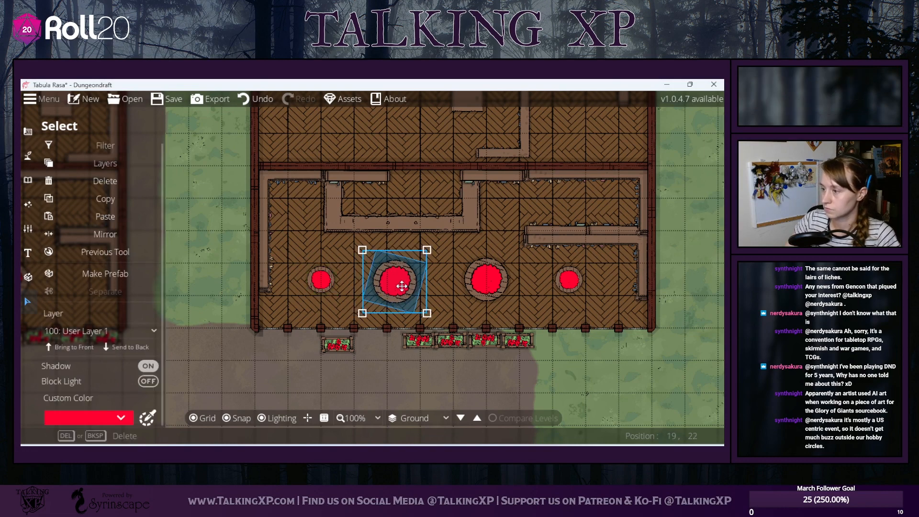
pyautogui.press('Delete')
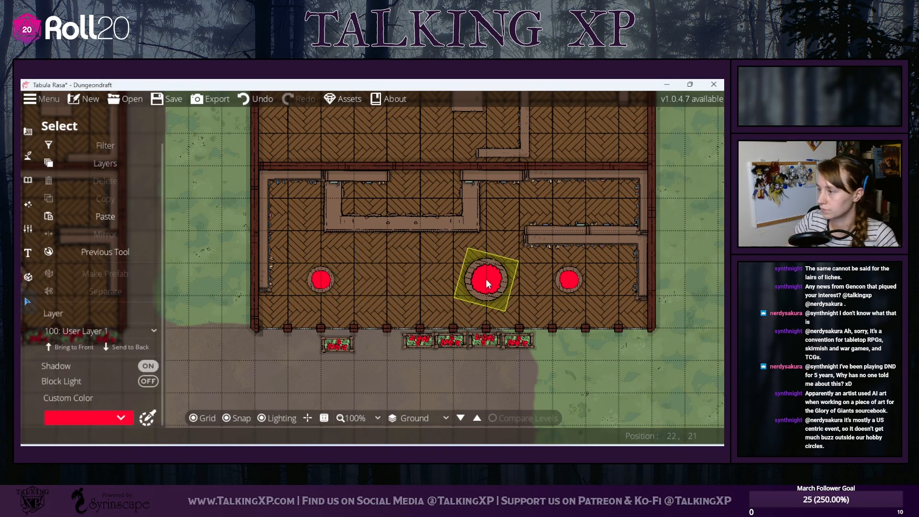
pyautogui.moveTo(487, 280); pyautogui.dragTo(455, 280)
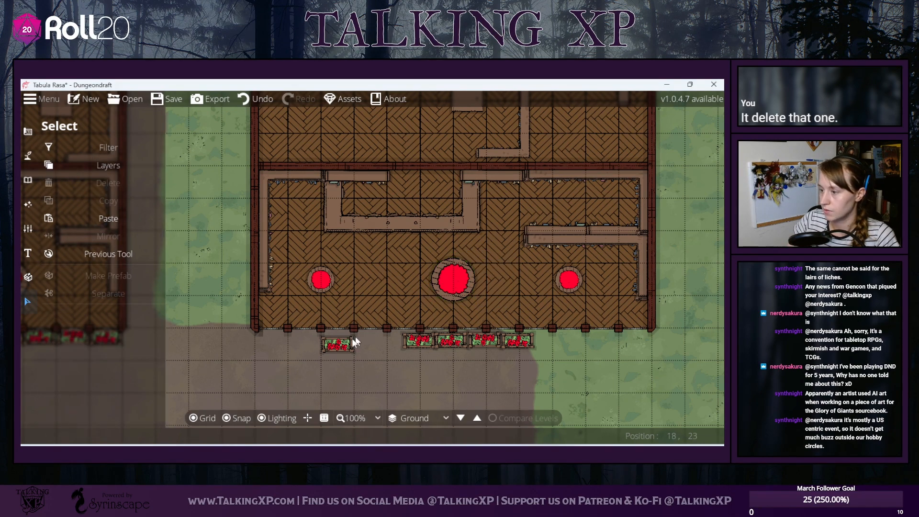
# - Move the separate flower box to the left end of the row of four along the front wall, with snapping off
pyautogui.moveTo(353, 344); pyautogui.dragTo(308, 346)
pyautogui.press('Delete')
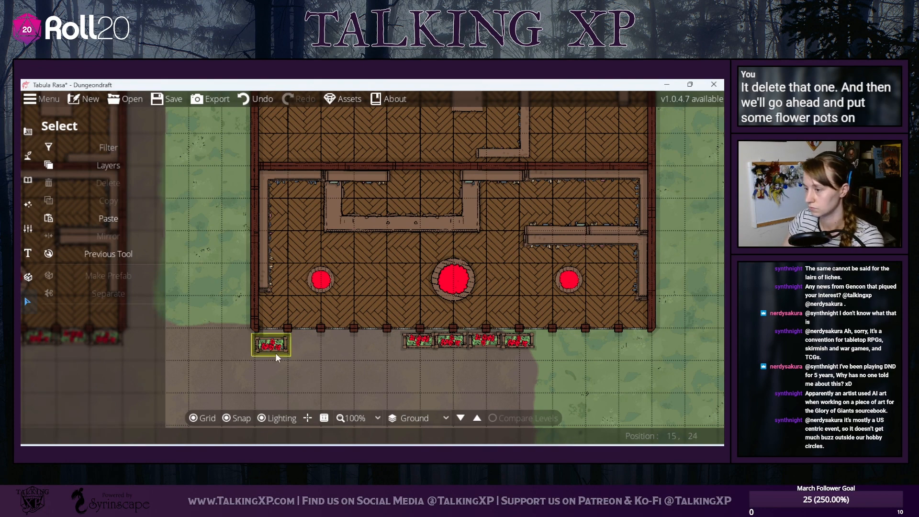
pyautogui.moveTo(276, 353); pyautogui.dragTo(313, 346)
pyautogui.moveTo(377, 346); pyautogui.dragTo(376, 347)
pyautogui.click(396, 344)
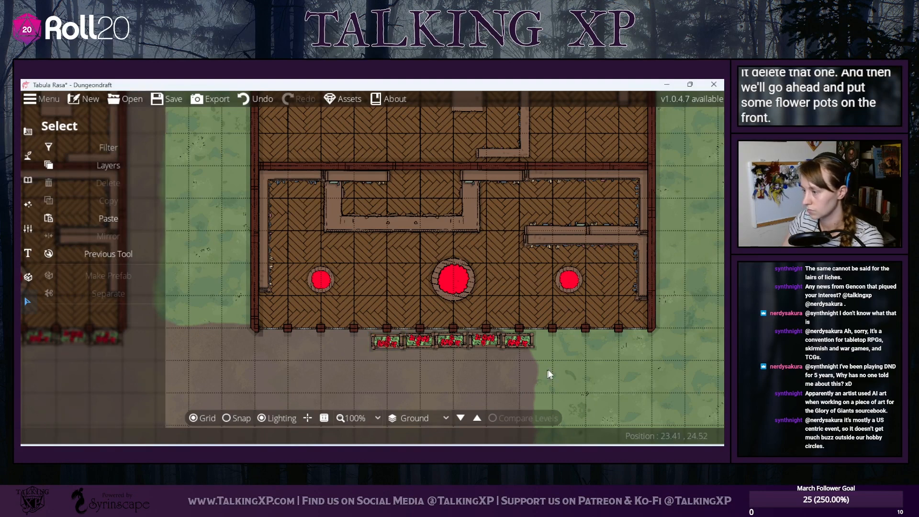
# - Move all five flower boxes together to the left end of the front wall, flush against it
pyautogui.moveTo(550, 372); pyautogui.dragTo(356, 336)
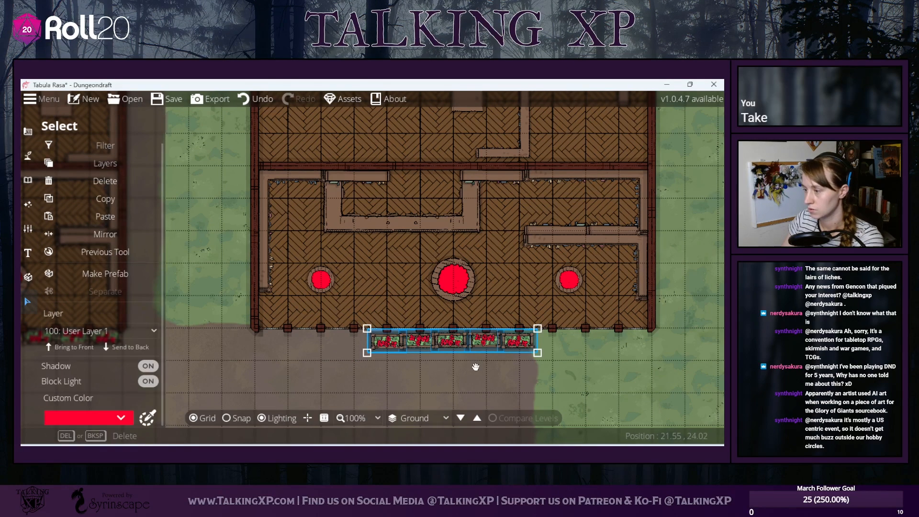
pyautogui.moveTo(416, 343); pyautogui.dragTo(299, 339)
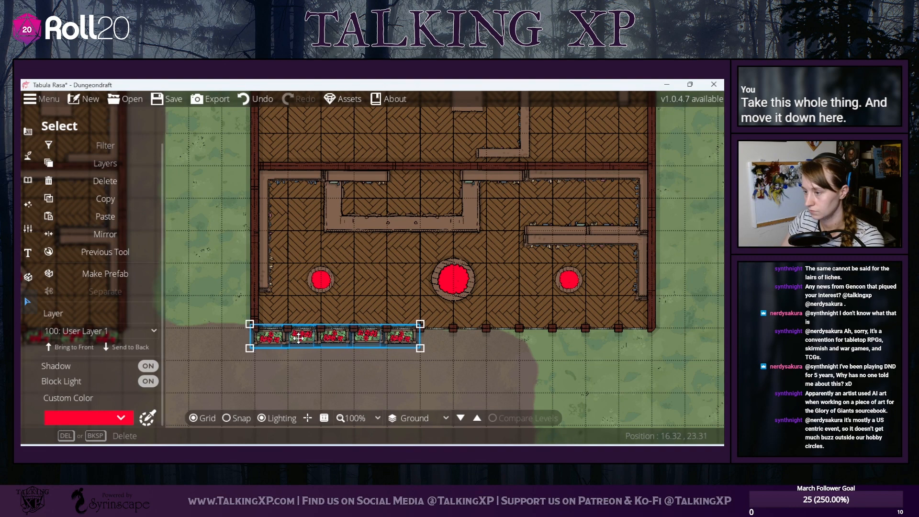
pyautogui.click(420, 389)
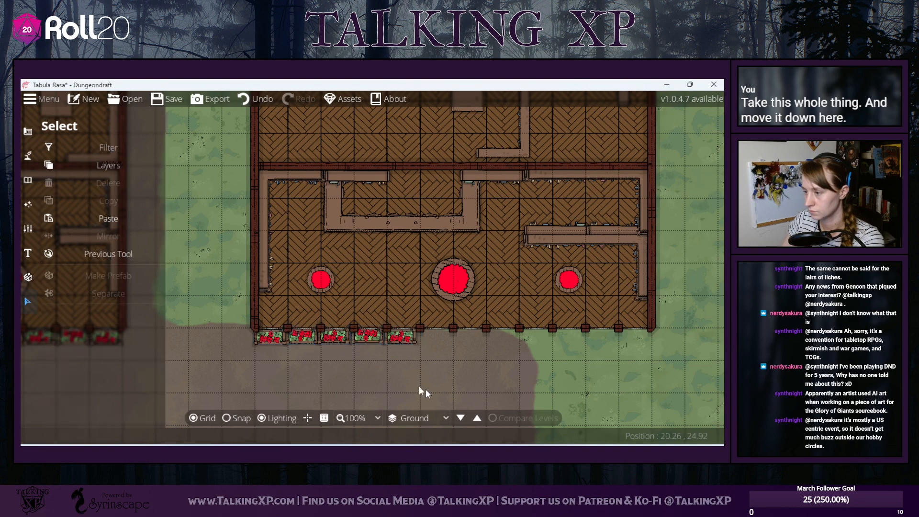
# - Duplicate the five flower boxes and line the copies up along the front wall directly right of the originals
pyautogui.click(340, 346)
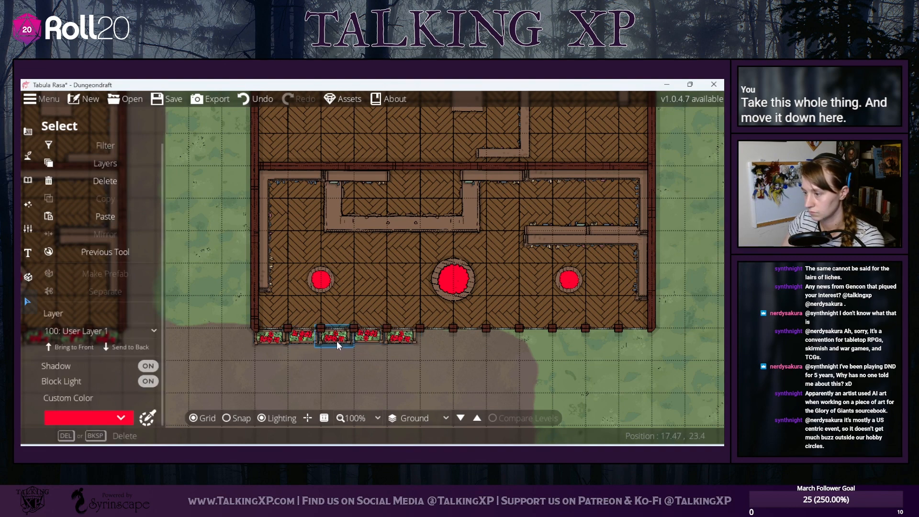
pyautogui.moveTo(429, 364); pyautogui.dragTo(243, 334)
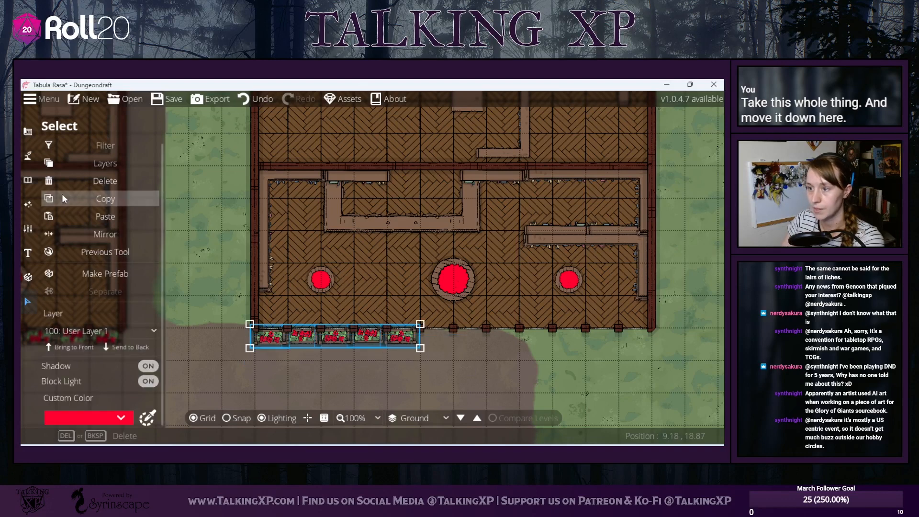
pyautogui.click(64, 198)
pyautogui.click(104, 215)
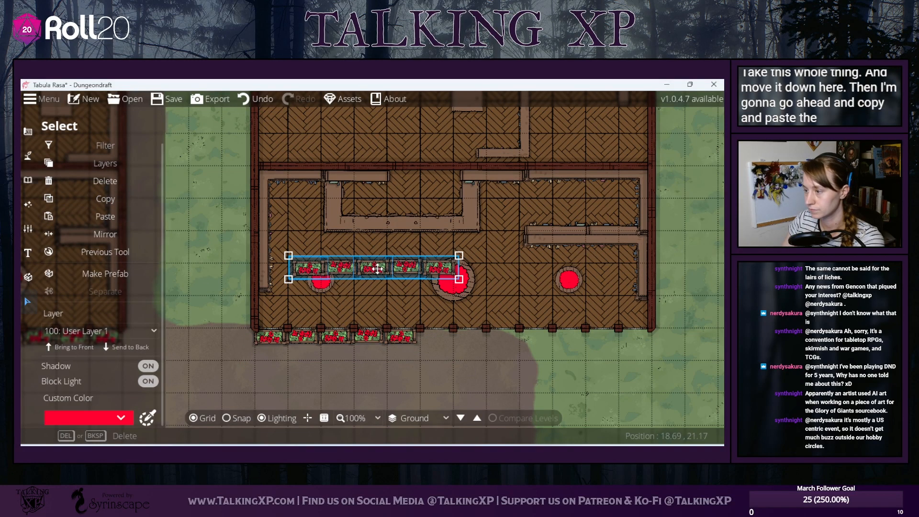
pyautogui.scroll(-12, 508, 348)
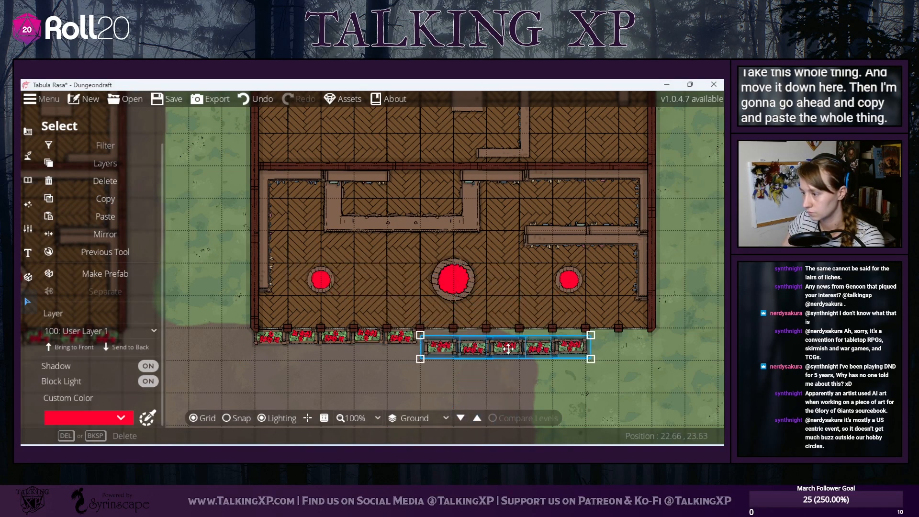
pyautogui.click(475, 342)
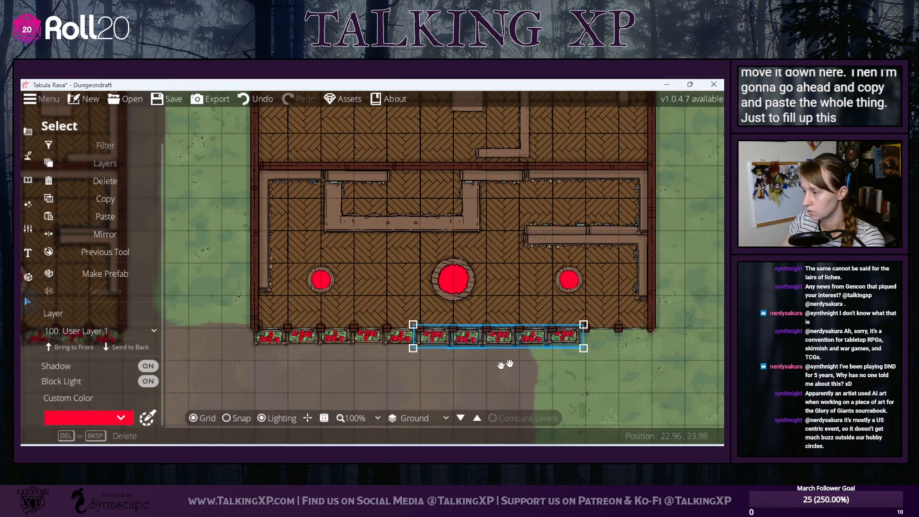
# - Shift the row of ten flower boxes slightly right and paste five more flower boxes just below the row's right end
pyautogui.moveTo(618, 368); pyautogui.dragTo(281, 336)
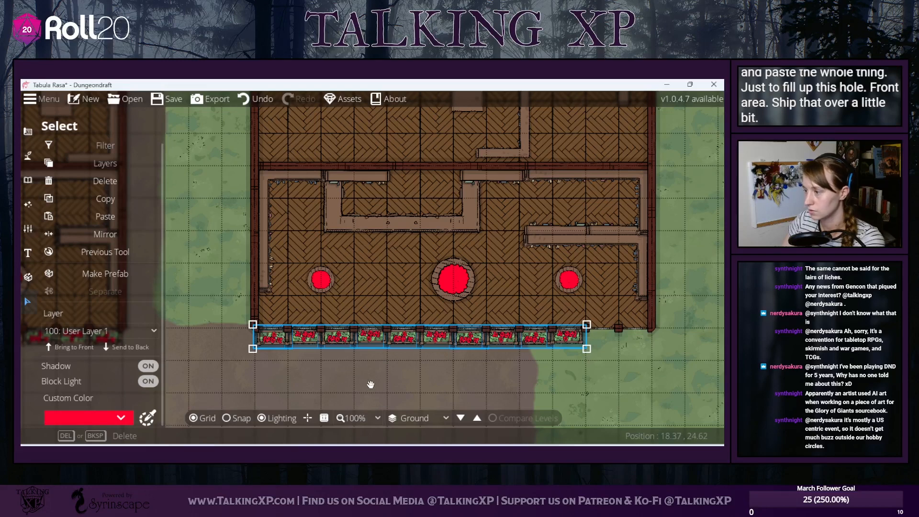
pyautogui.click(639, 393)
pyautogui.moveTo(601, 385); pyautogui.dragTo(524, 329)
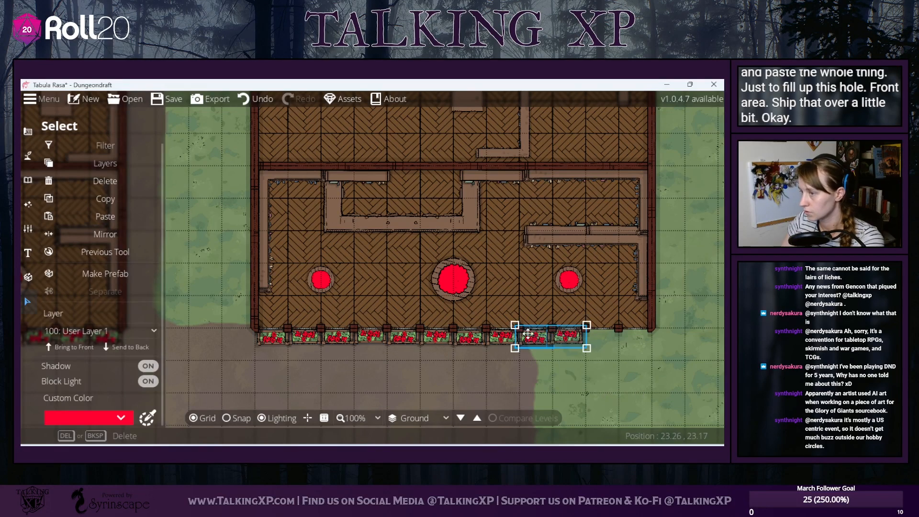
pyautogui.click(110, 217)
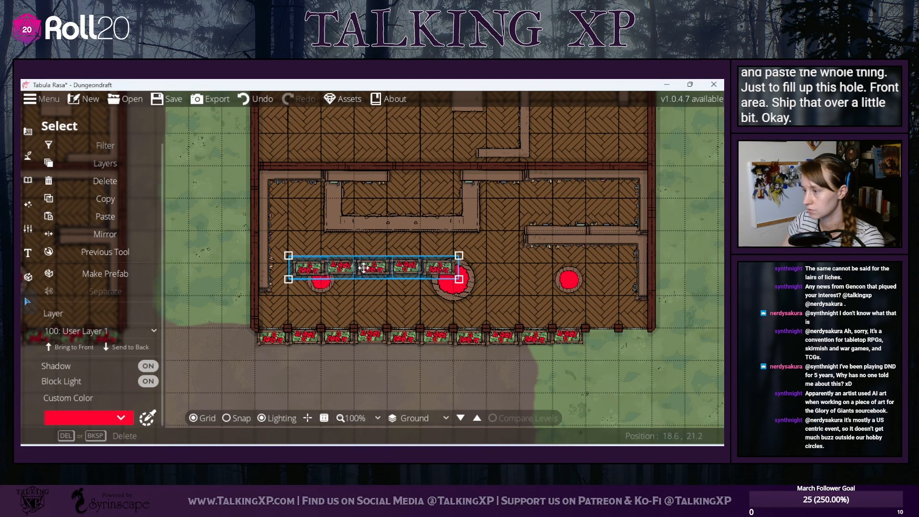
pyautogui.moveTo(570, 379); pyautogui.dragTo(559, 379)
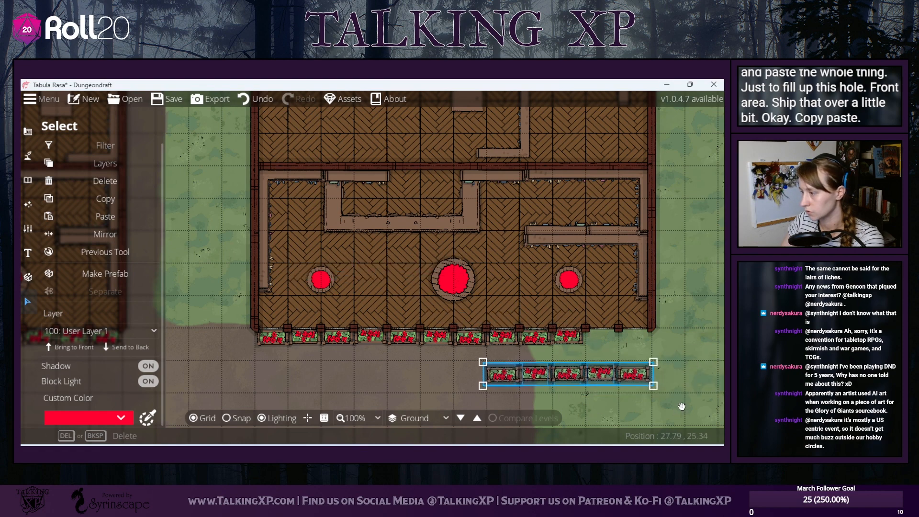
# - Delete the three rightmost of the five newly pasted flower boxes
pyautogui.moveTo(682, 406); pyautogui.dragTo(562, 361)
pyautogui.click(261, 104)
pyautogui.press('Delete')
pyautogui.click(536, 377)
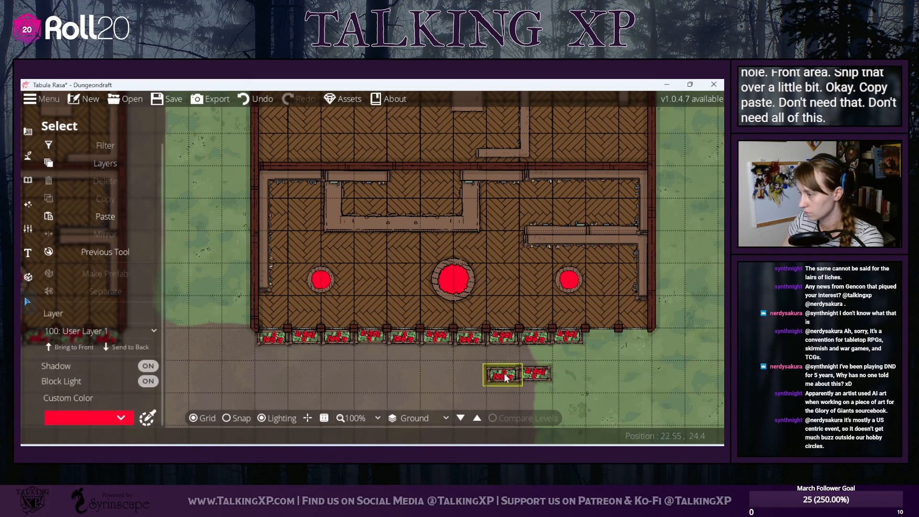
# - Place the two spare flower boxes at the right end of the front-wall row, nudging the neighbouring boxes into line
pyautogui.moveTo(505, 374); pyautogui.dragTo(600, 334)
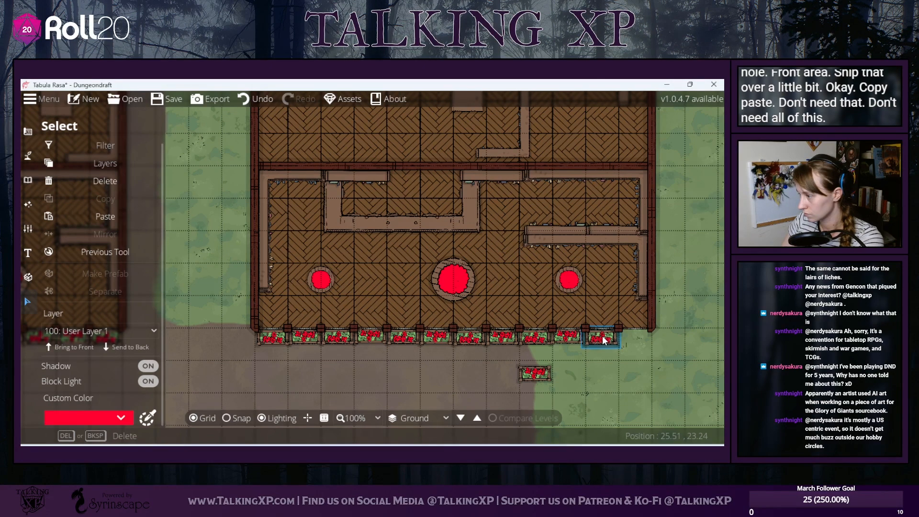
pyautogui.click(561, 337)
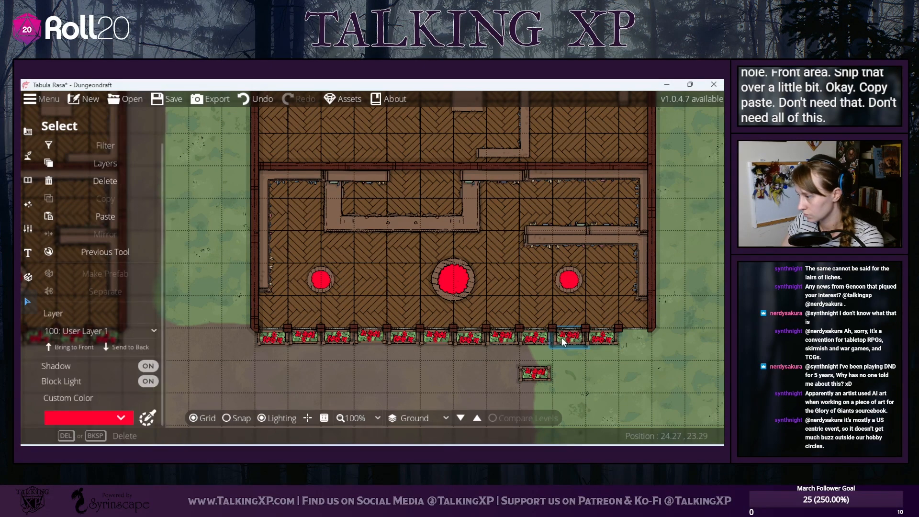
pyautogui.click(525, 340)
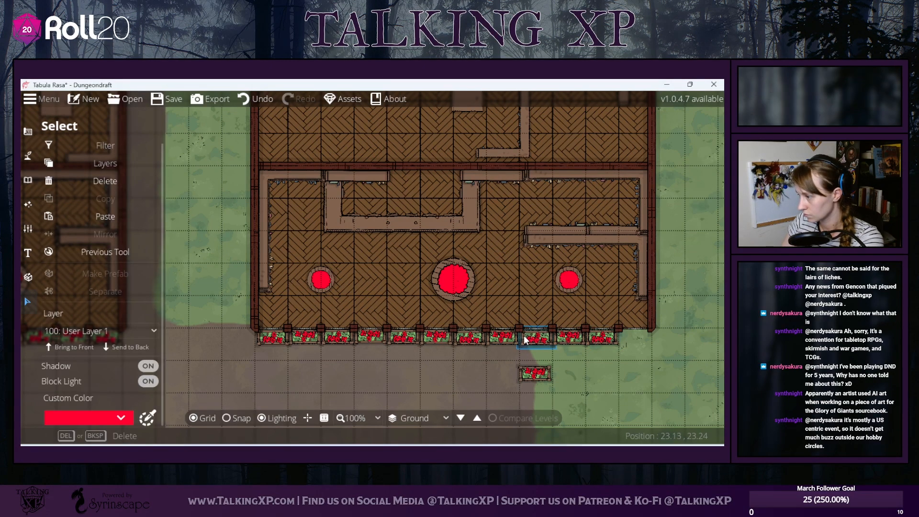
pyautogui.click(523, 336)
pyautogui.click(524, 354)
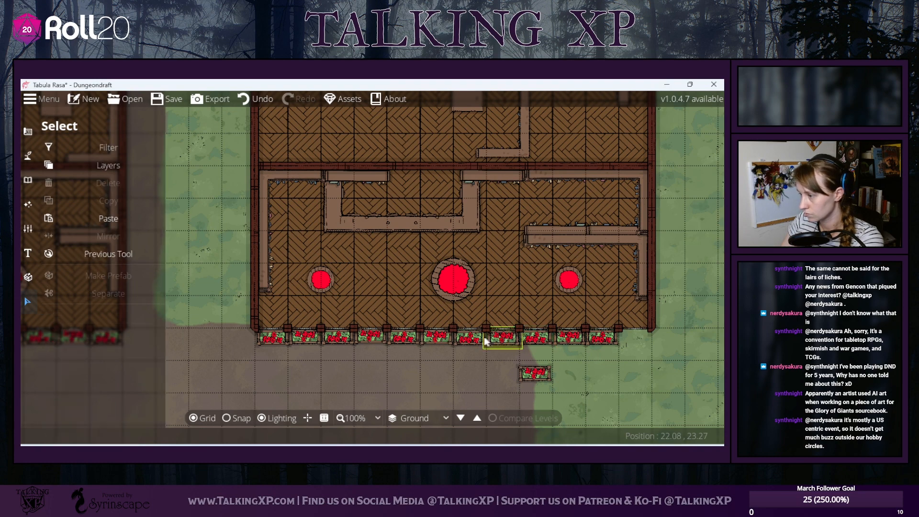
pyautogui.moveTo(525, 371); pyautogui.dragTo(635, 336)
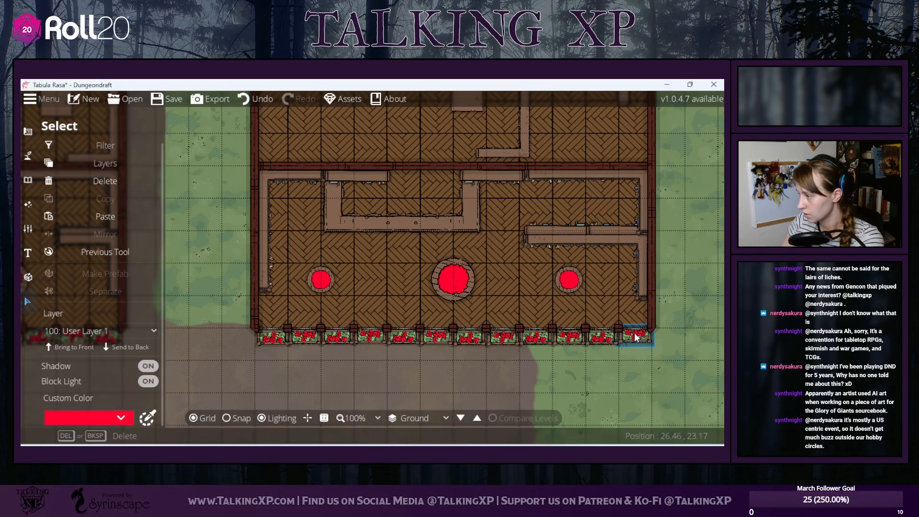
pyautogui.click(573, 346)
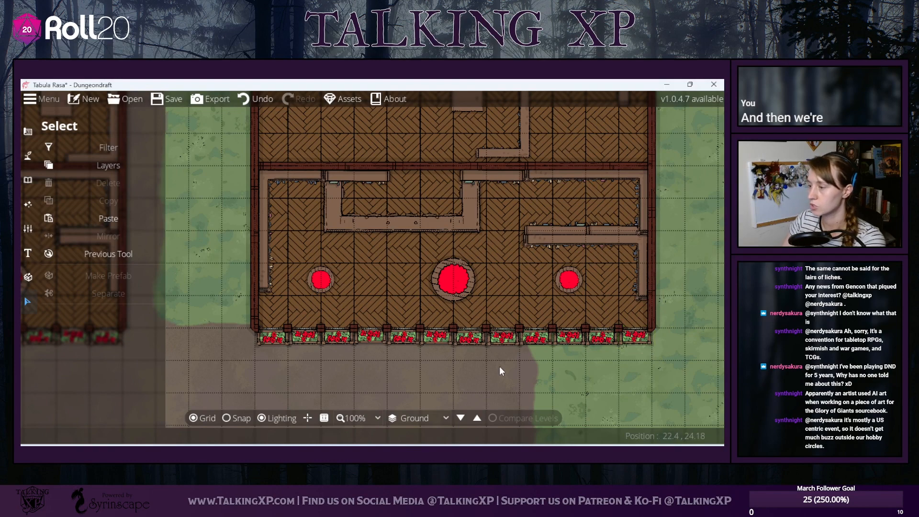
# - Delete the two middle flower boxes to clear the front wall in line with the large round table
pyautogui.moveTo(439, 374)
pyautogui.mouseDown()
pyautogui.moveTo(446, 389)
pyautogui.moveTo(452, 375)
pyautogui.mouseUp()
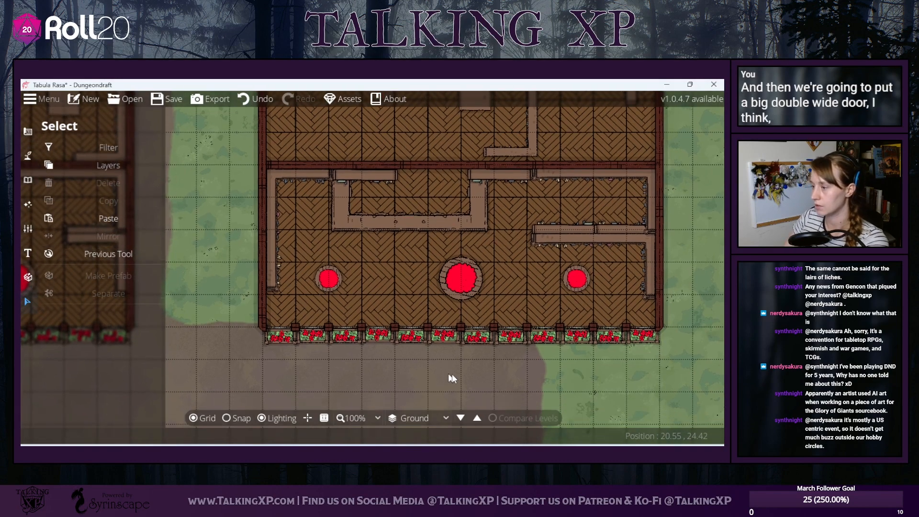
pyautogui.click(462, 333)
pyautogui.press('Delete')
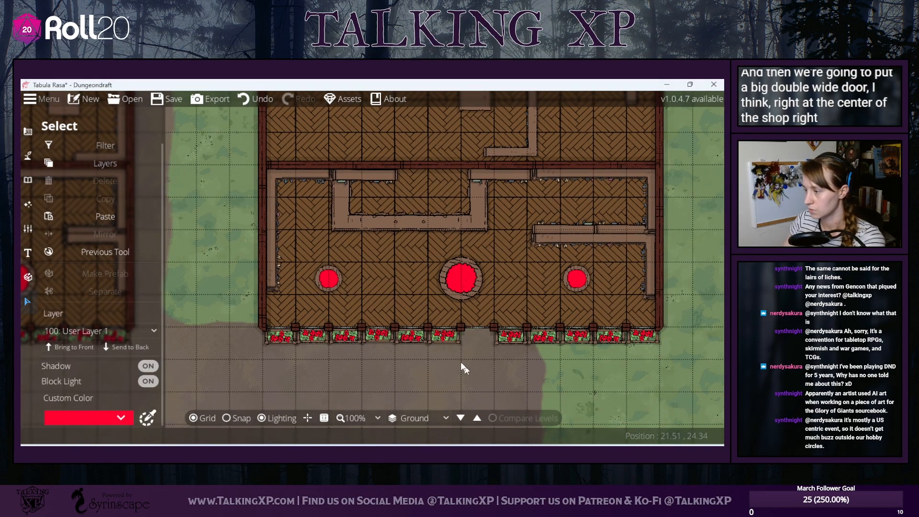
pyautogui.click(444, 336)
pyautogui.press('Delete')
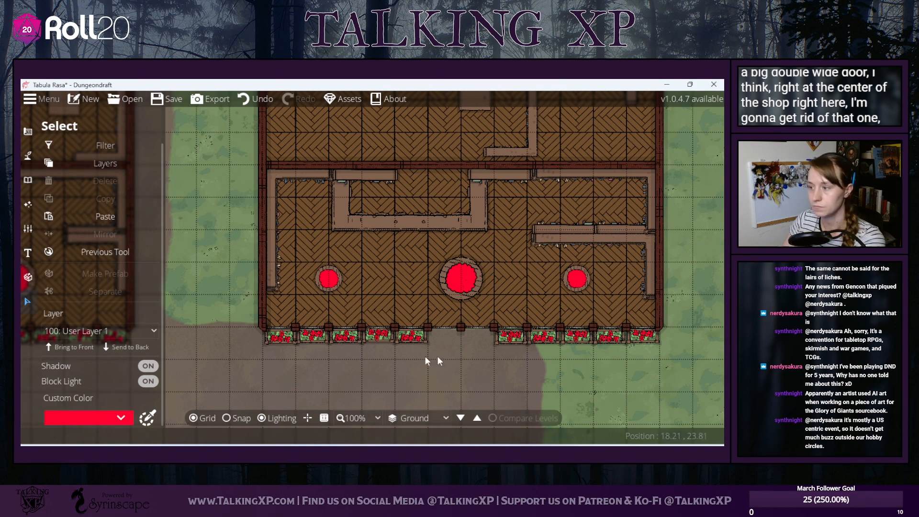
# - Change the two windows in the gap between the flower boxes to door styles, forming a double-wide front entrance
pyautogui.click(452, 327)
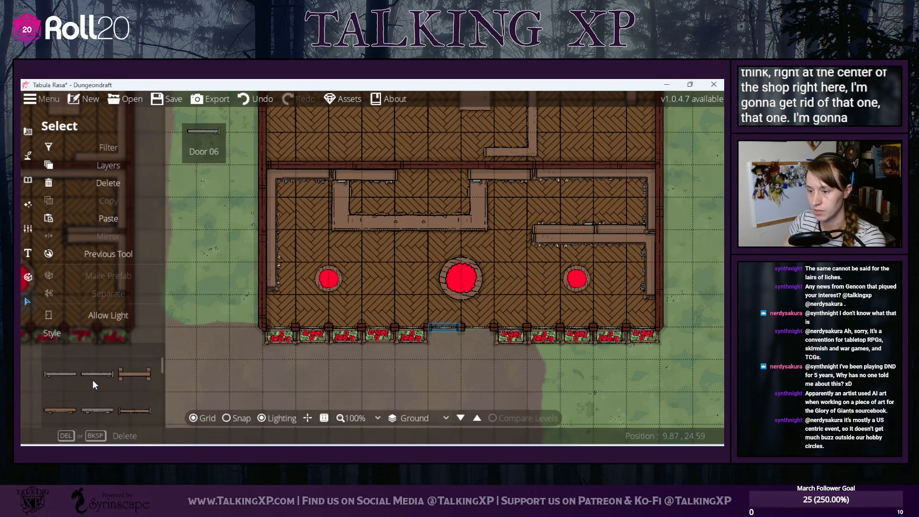
pyautogui.scroll(1, 81, 401)
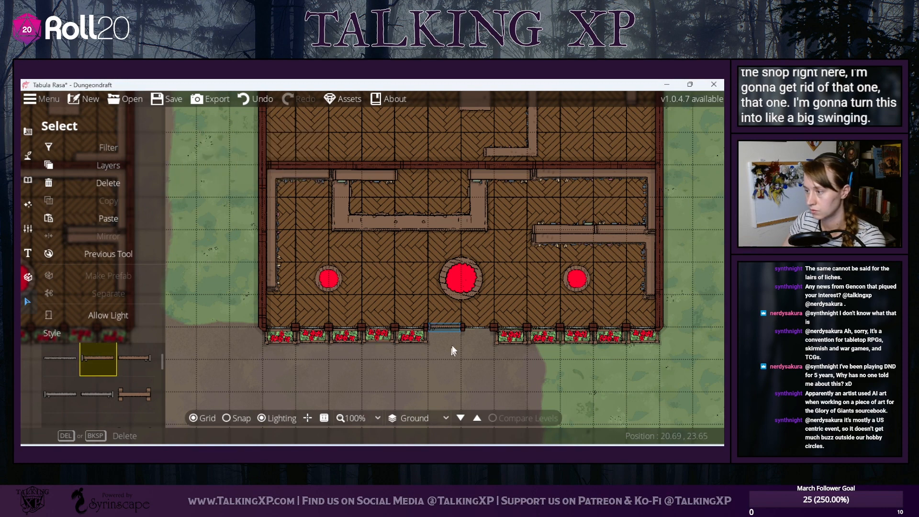
pyautogui.moveTo(445, 327); pyautogui.dragTo(472, 325)
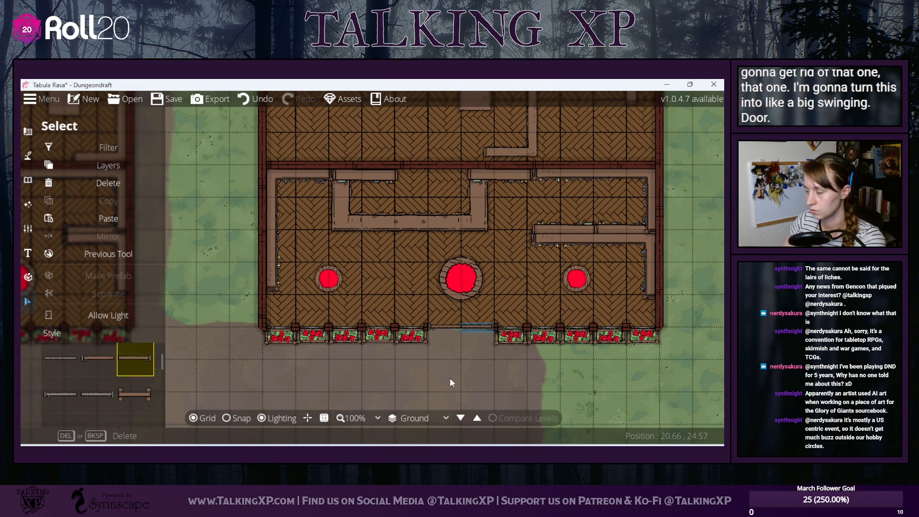
pyautogui.click(498, 383)
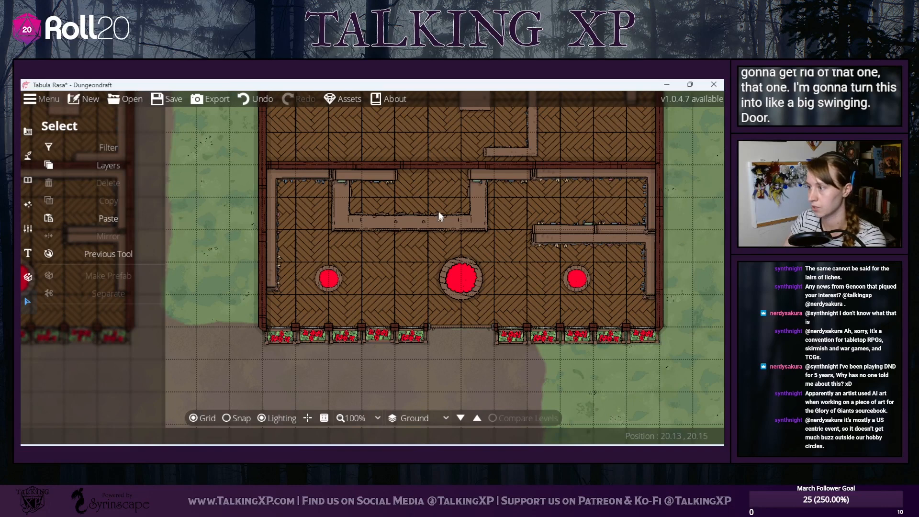
# - Place two adjoining doors with the Portal Tool in the wall behind the counter, with snapping on, as a double door
pyautogui.click(34, 181)
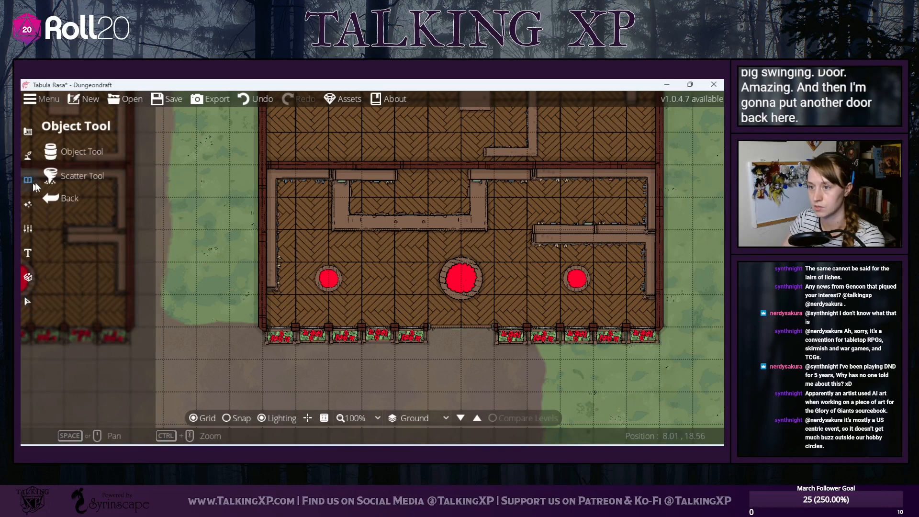
pyautogui.click(80, 157)
pyautogui.click(44, 173)
pyautogui.click(27, 155)
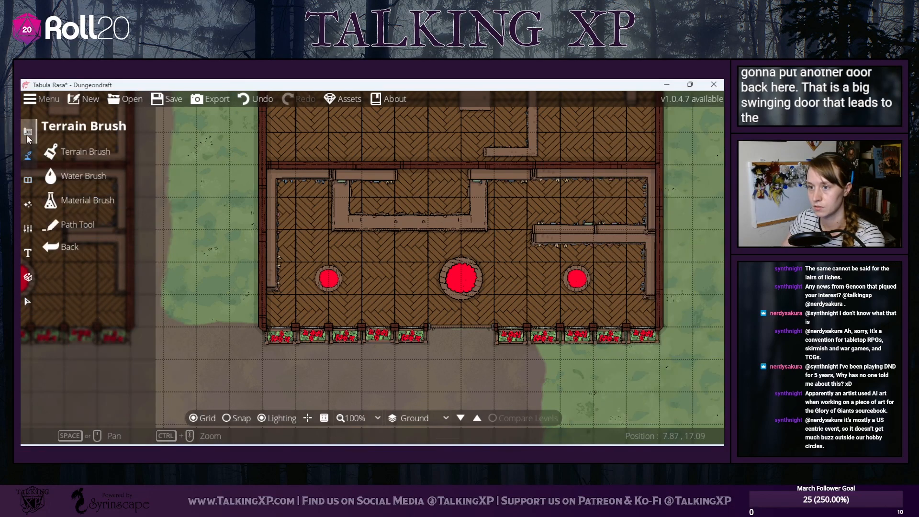
pyautogui.click(28, 131)
pyautogui.click(68, 171)
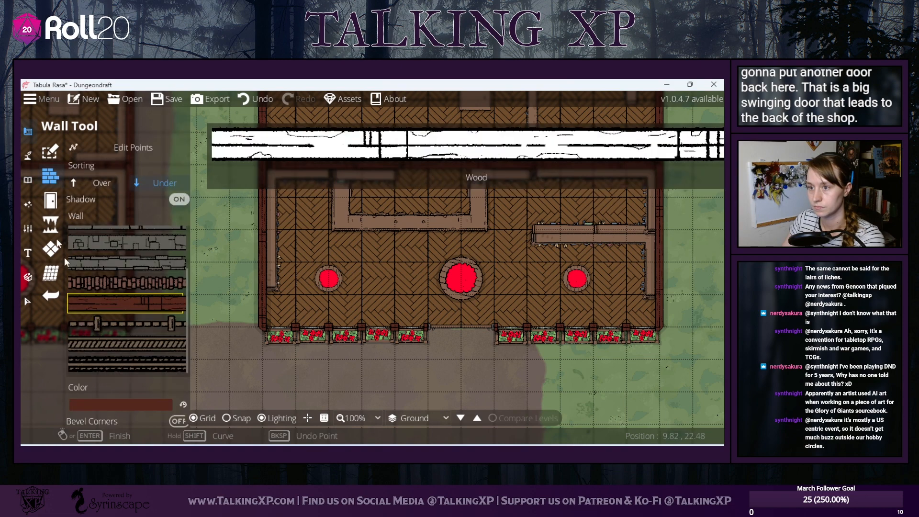
pyautogui.click(51, 152)
pyautogui.click(50, 224)
pyautogui.click(50, 200)
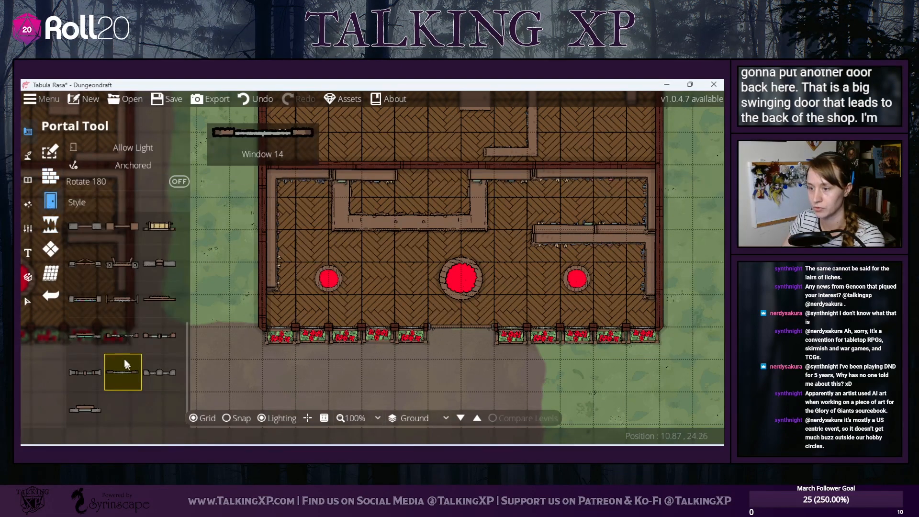
pyautogui.scroll(5, 107, 308)
pyautogui.scroll(1, 104, 311)
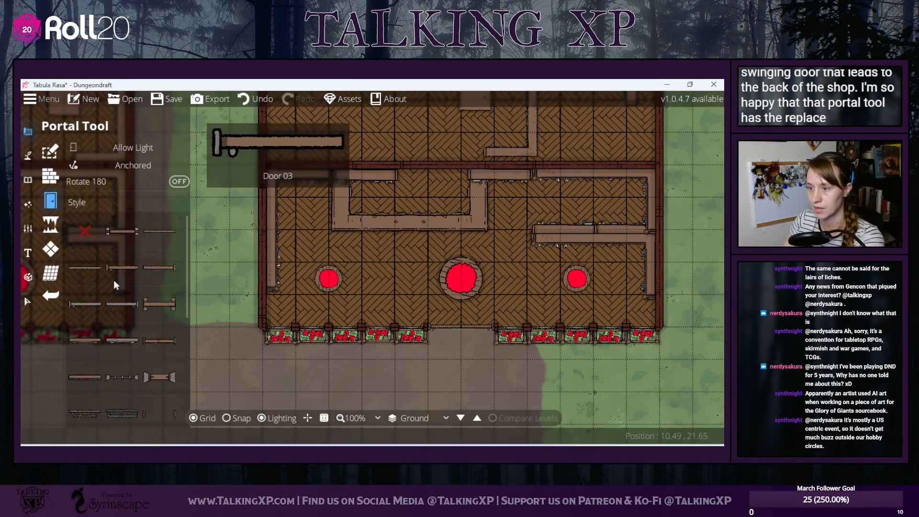
pyautogui.click(120, 269)
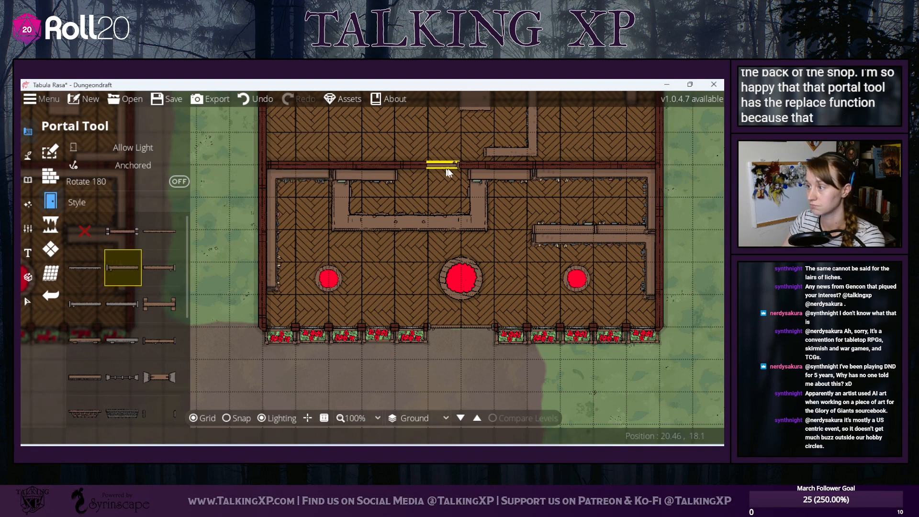
pyautogui.click(235, 417)
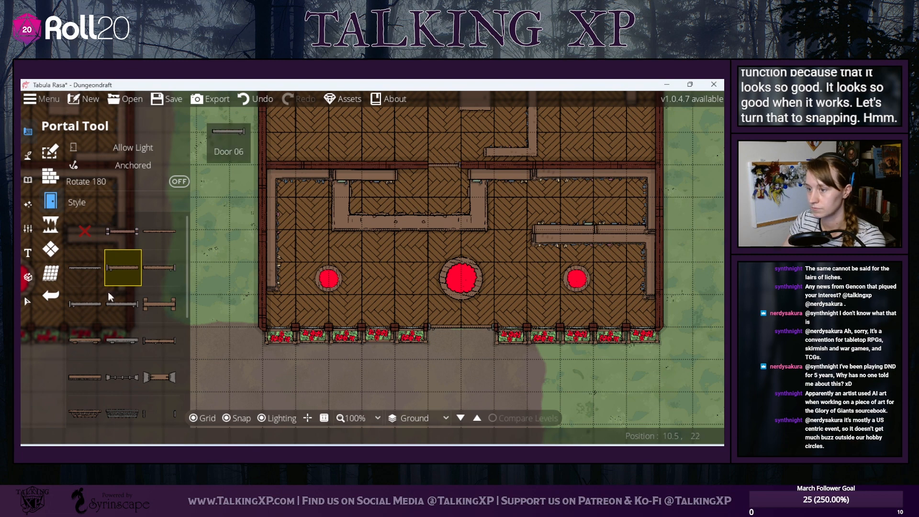
pyautogui.click(165, 271)
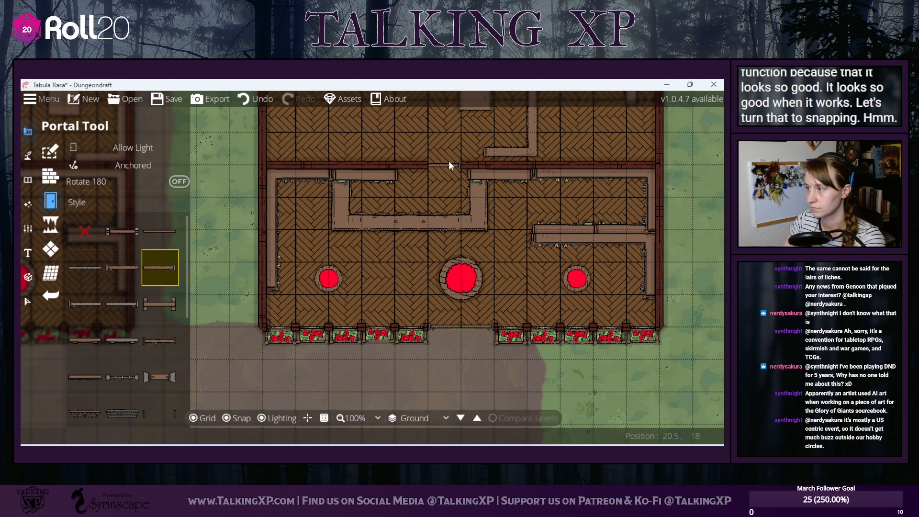
pyautogui.click(413, 169)
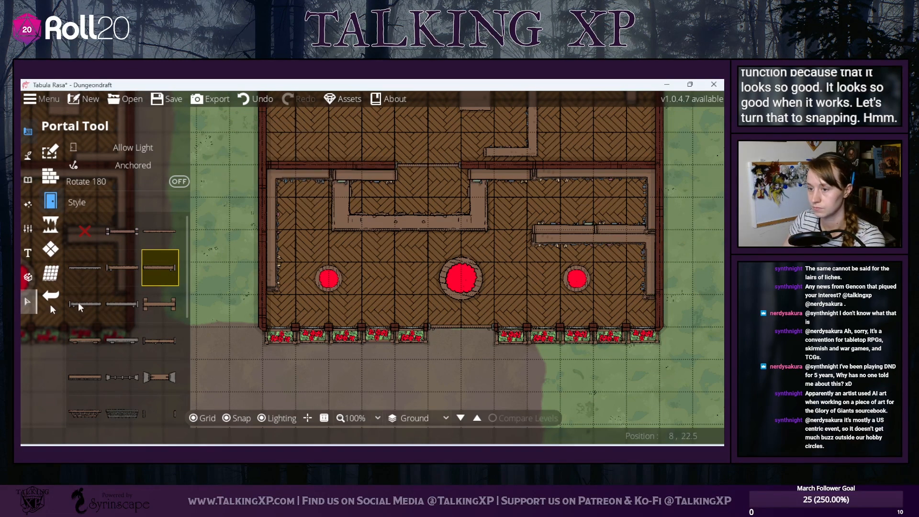
# - Nudge the shelf left of the double door behind the counter so it ends at the door's edge, with snapping off
pyautogui.click(27, 304)
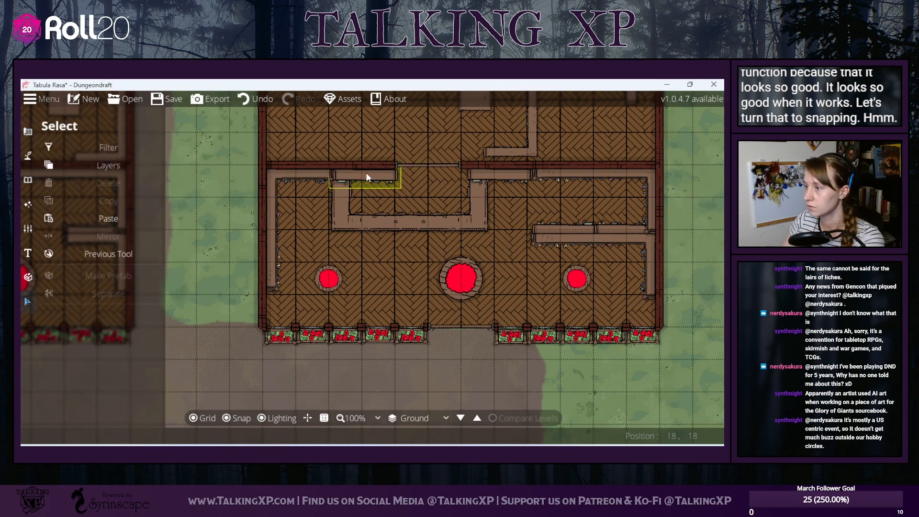
pyautogui.click(366, 175)
pyautogui.rightClick(365, 175)
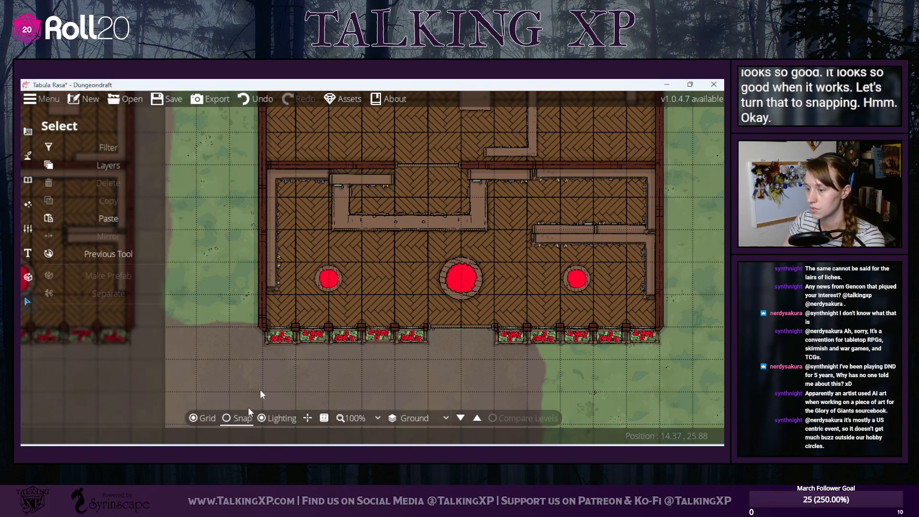
pyautogui.click(358, 181)
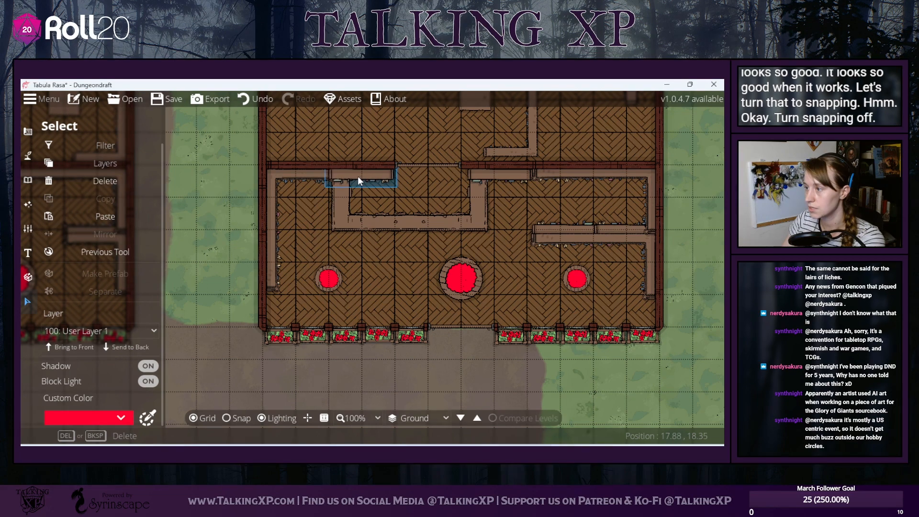
pyautogui.rightClick(360, 176)
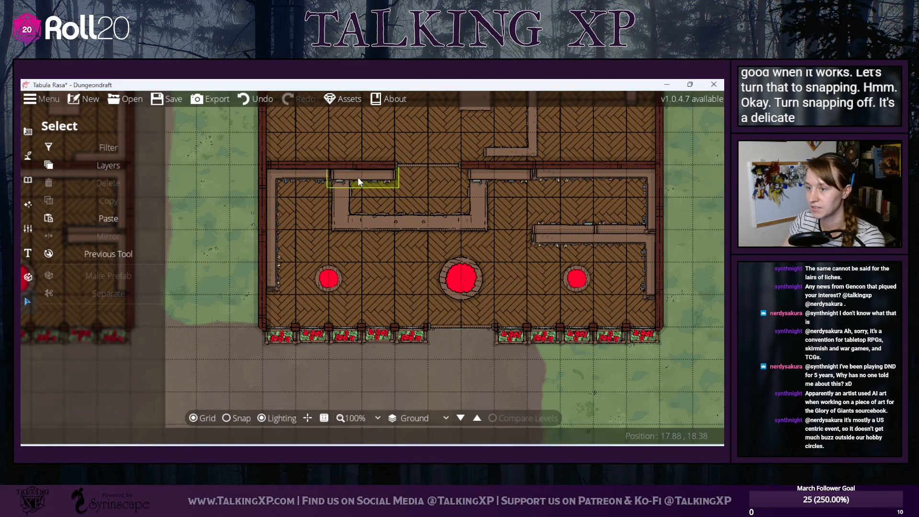
pyautogui.click(280, 182)
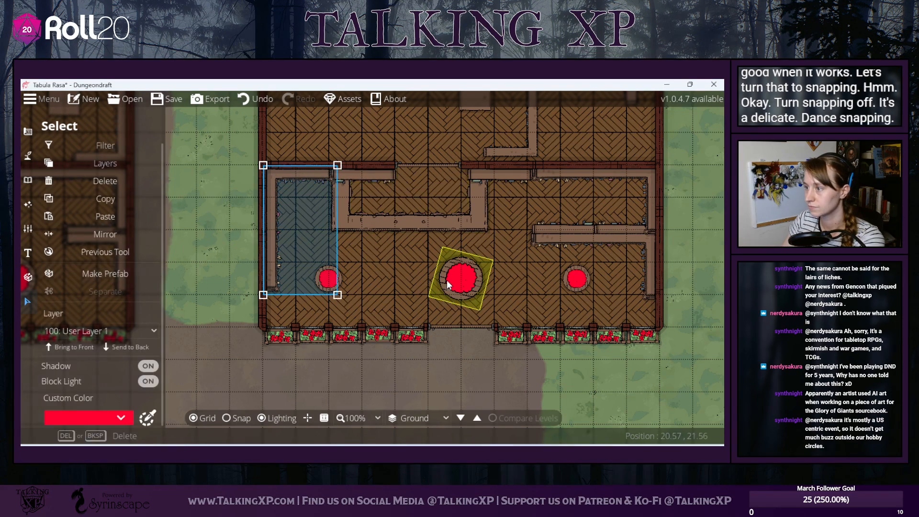
pyautogui.click(461, 277)
pyautogui.rightClick(559, 198)
# - Nudge the short shelf right of the double door behind the counter to the door's edge, and line up the adjoining L-shaped shelf
pyautogui.click(514, 175)
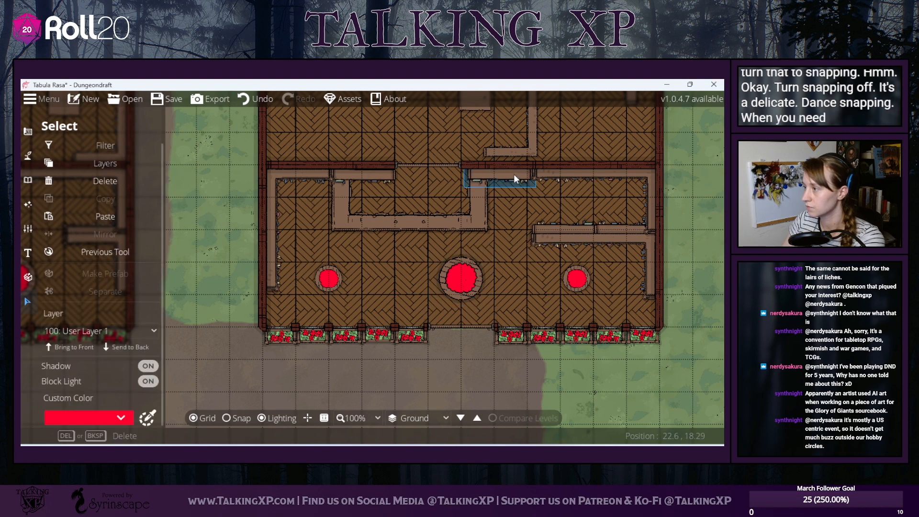
pyautogui.moveTo(513, 174); pyautogui.dragTo(514, 175)
pyautogui.rightClick(558, 182)
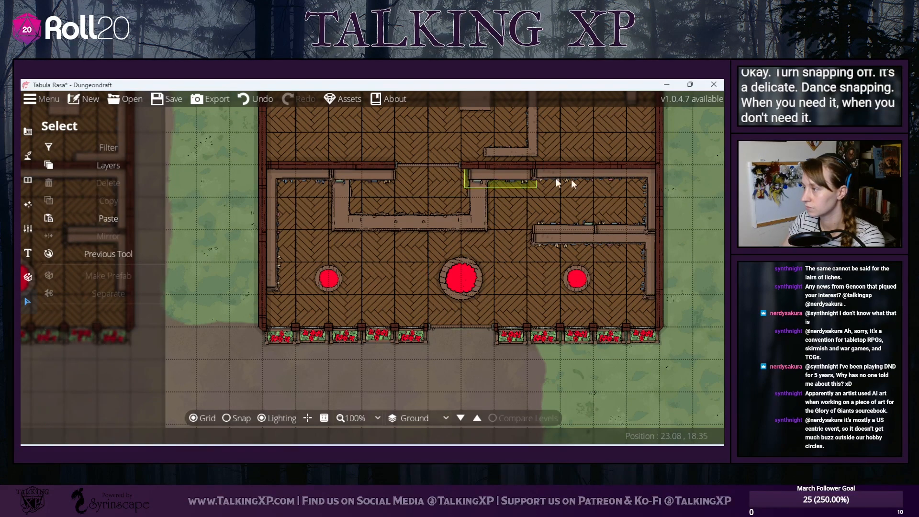
pyautogui.click(607, 175)
pyautogui.moveTo(609, 174); pyautogui.dragTo(609, 173)
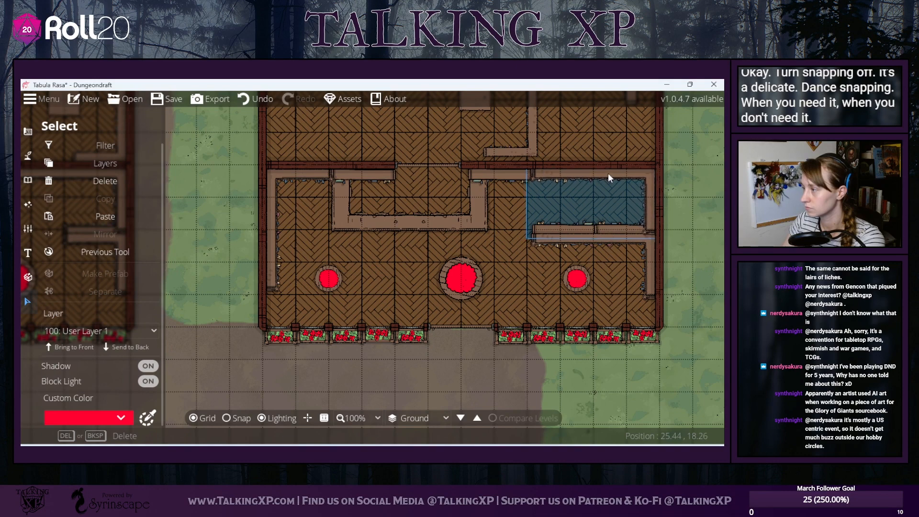
pyautogui.rightClick(608, 173)
pyautogui.moveTo(523, 174); pyautogui.dragTo(520, 175)
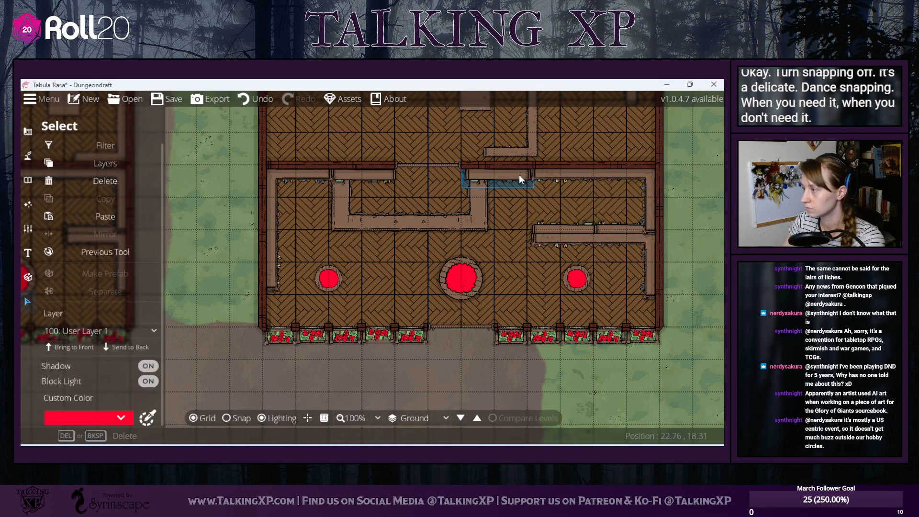
pyautogui.rightClick(519, 175)
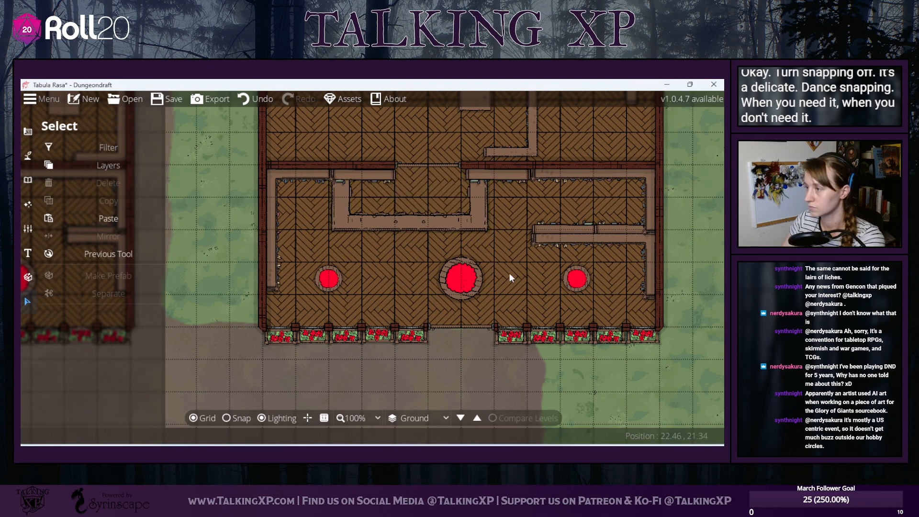
# - Shift the U-shaped shop counter slightly so it lines up with the shelves behind it
pyautogui.click(465, 228)
pyautogui.moveTo(464, 225); pyautogui.dragTo(465, 225)
pyautogui.rightClick(464, 223)
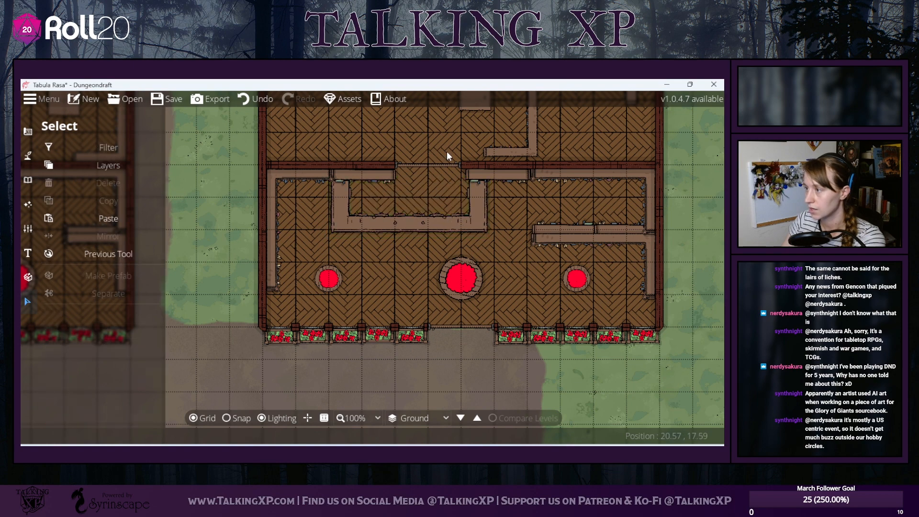
pyautogui.click(444, 163)
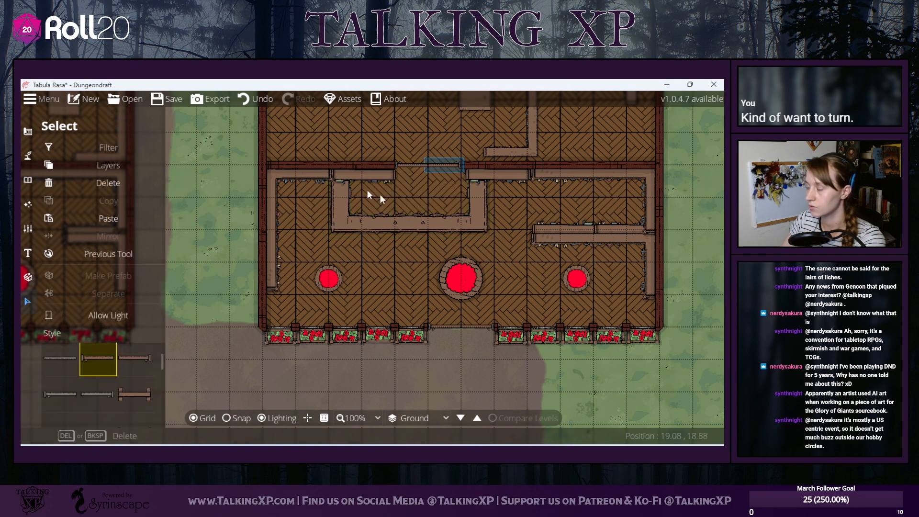
pyautogui.click(236, 158)
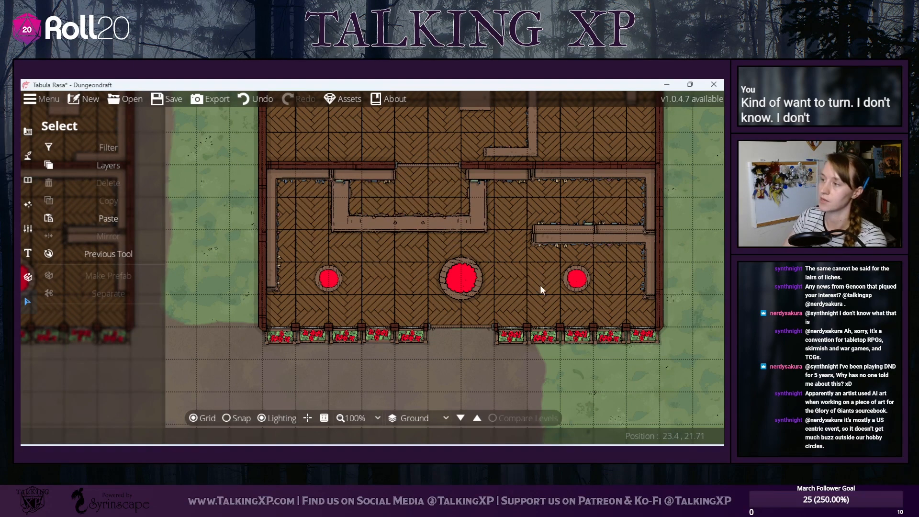
# - Fine-tune the short shelf right of the double door so it fits between the door and the adjoining shelf
pyautogui.click(479, 174)
pyautogui.moveTo(474, 175); pyautogui.dragTo(475, 175)
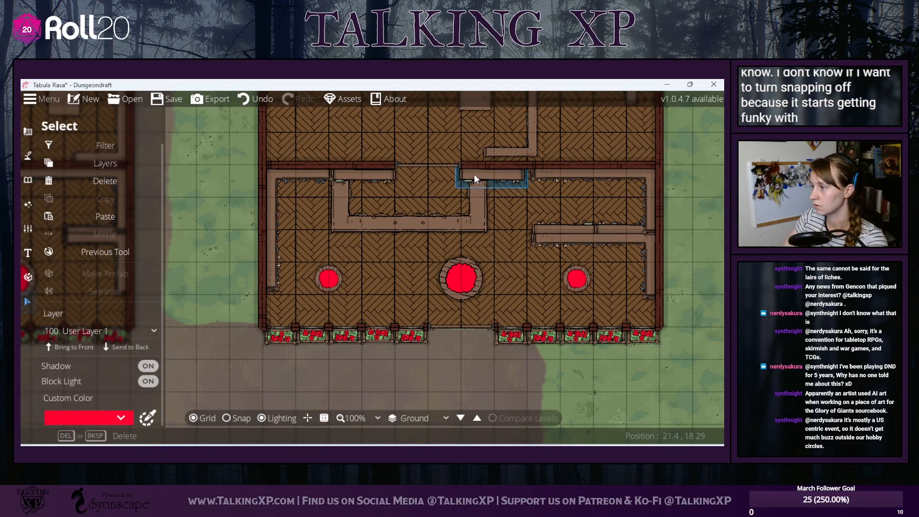
pyautogui.rightClick(475, 175)
pyautogui.click(511, 178)
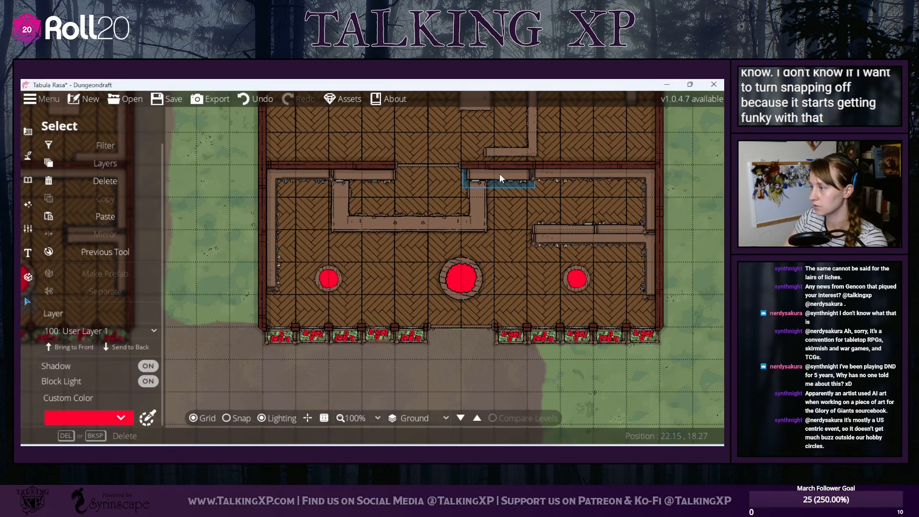
pyautogui.moveTo(499, 174); pyautogui.dragTo(498, 173)
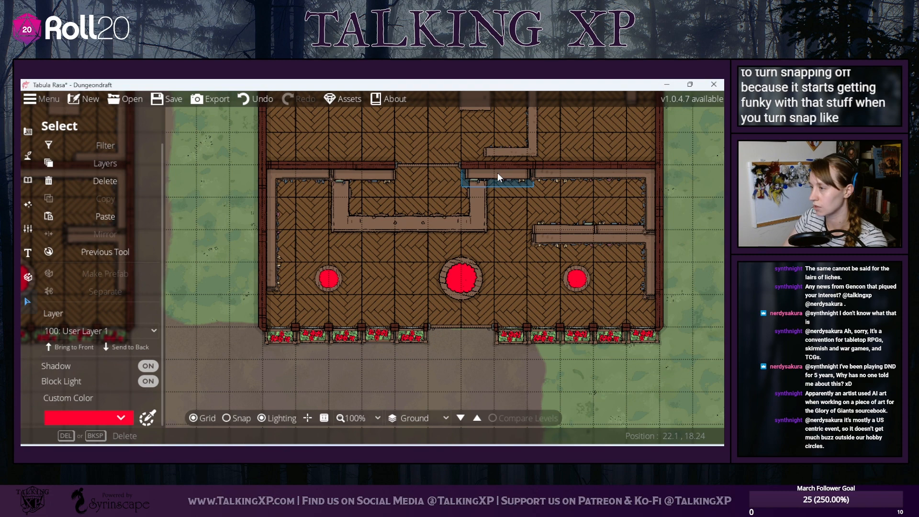
pyautogui.rightClick(498, 174)
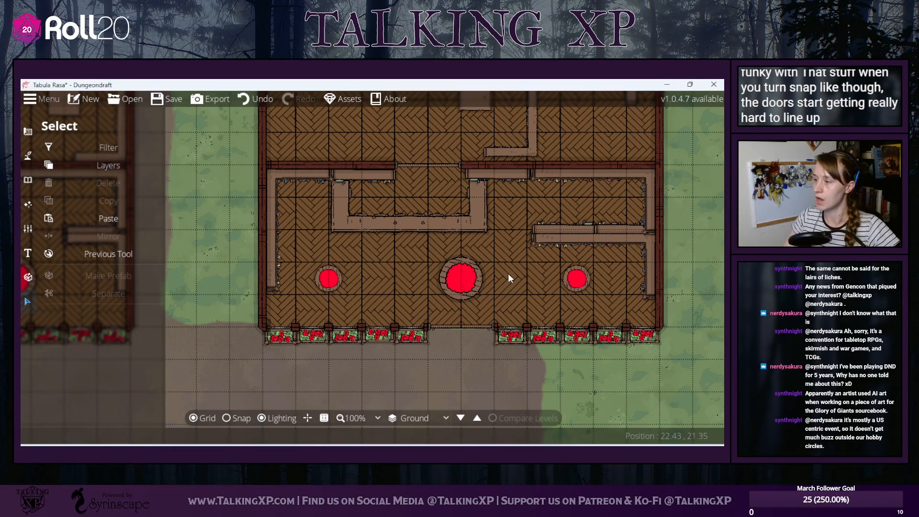
# - Move the L-shaped shelf overlapping the back room's upper-right shelves into the lower-right corner, rotating it to follow both walls
pyautogui.moveTo(507, 274); pyautogui.dragTo(513, 337)
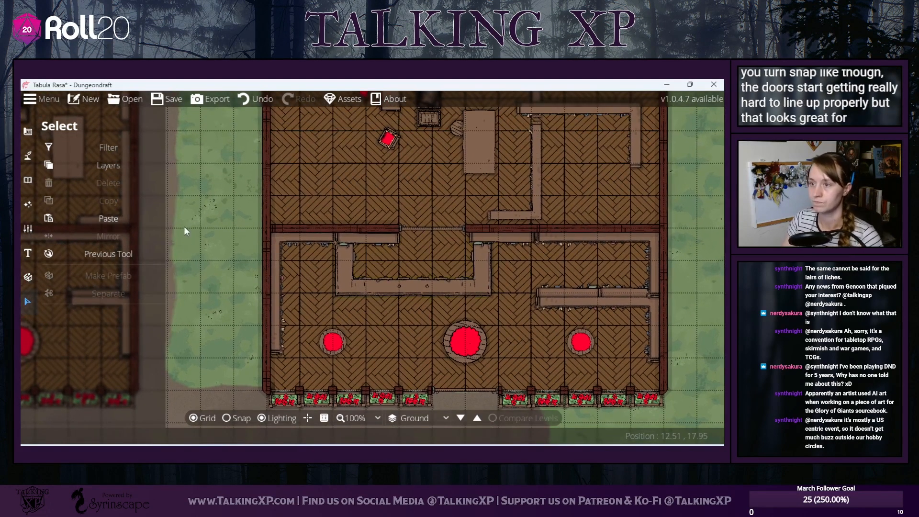
pyautogui.click(27, 181)
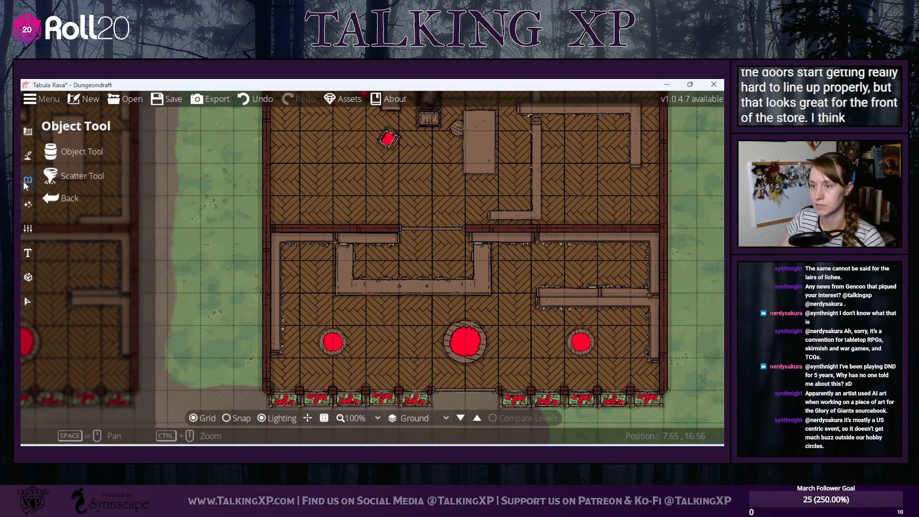
pyautogui.moveTo(225, 224); pyautogui.dragTo(433, 268)
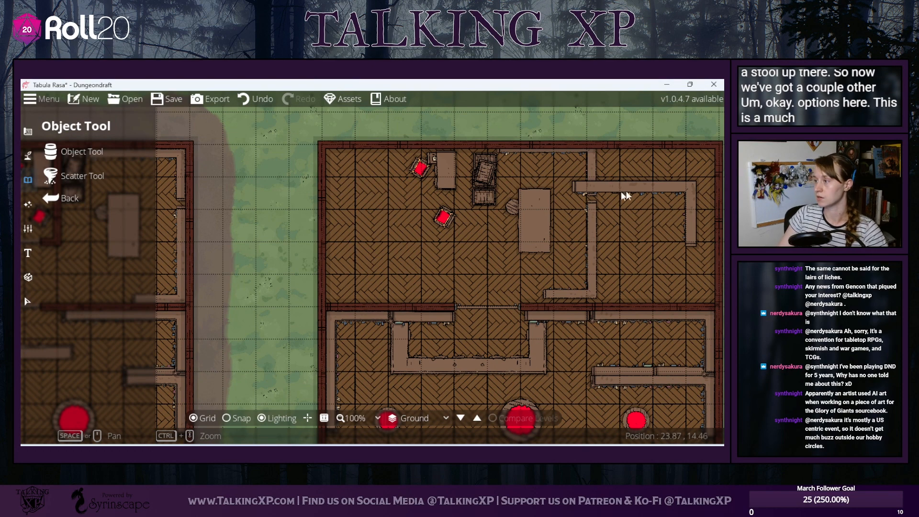
pyautogui.click(27, 309)
pyautogui.moveTo(419, 292); pyautogui.dragTo(351, 261)
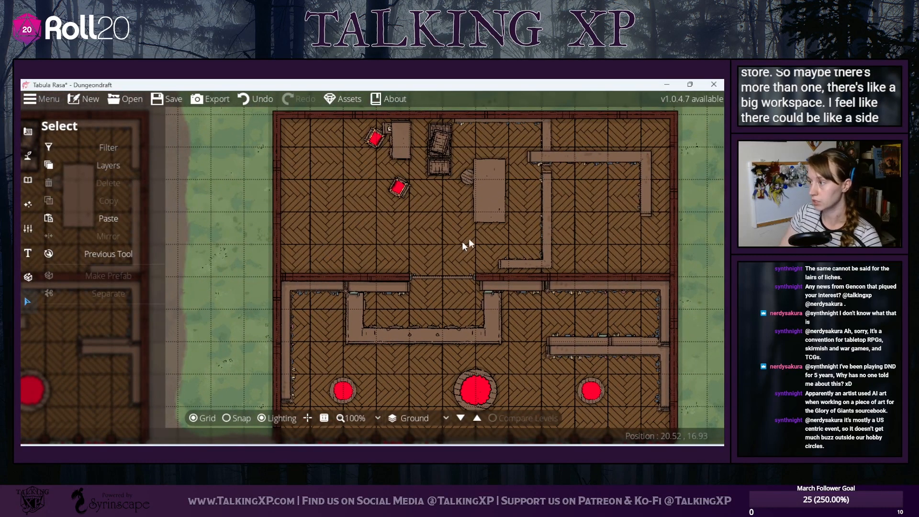
pyautogui.moveTo(627, 158); pyautogui.dragTo(607, 216)
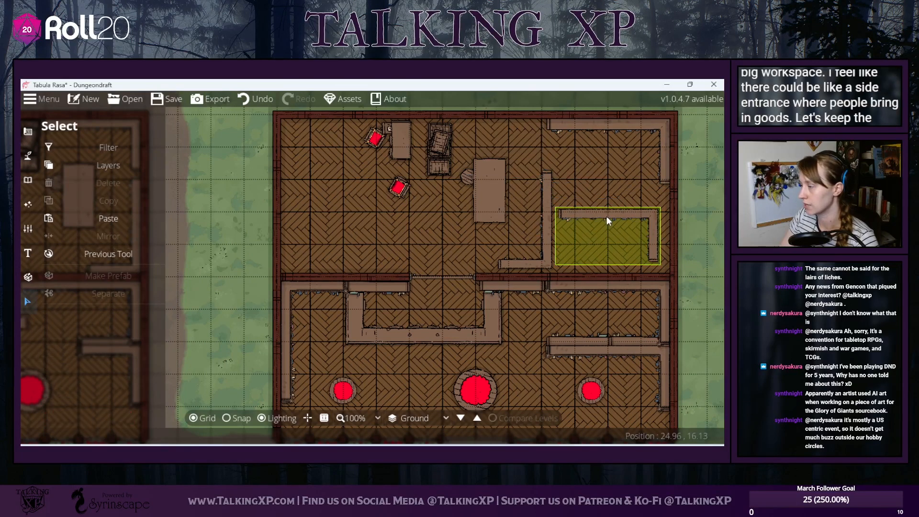
pyautogui.click(608, 216)
pyautogui.scroll(-8, 609, 216)
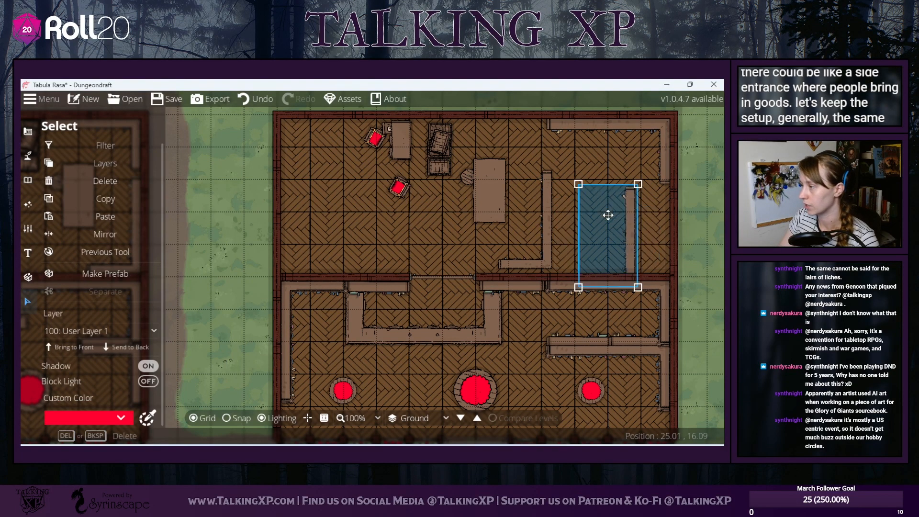
pyautogui.scroll(2, 608, 215)
pyautogui.moveTo(623, 227); pyautogui.dragTo(659, 218)
pyautogui.click(714, 207)
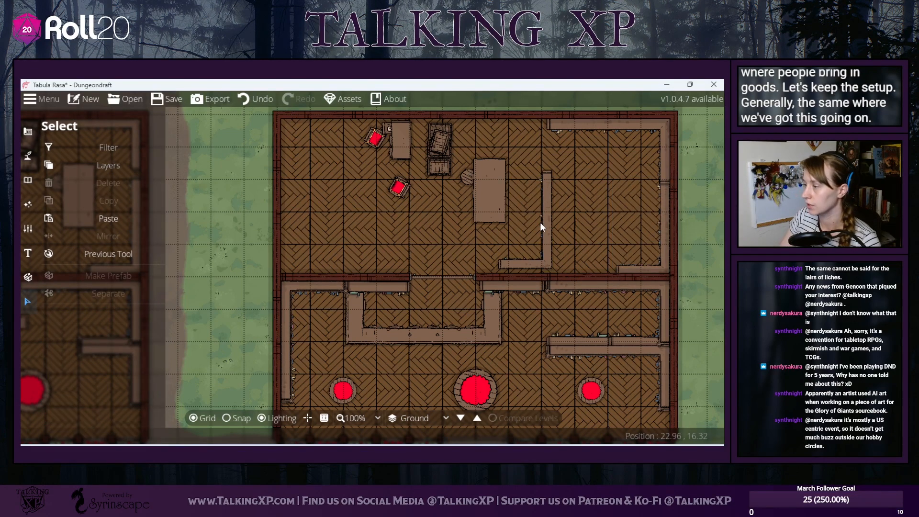
# - Rotate the remaining L-shaped shelf beside the large work table and place it along the back room's lower wall, next to the corner shelf
pyautogui.click(543, 223)
pyautogui.scroll(-6, 546, 229)
pyautogui.moveTo(541, 245); pyautogui.dragTo(581, 271)
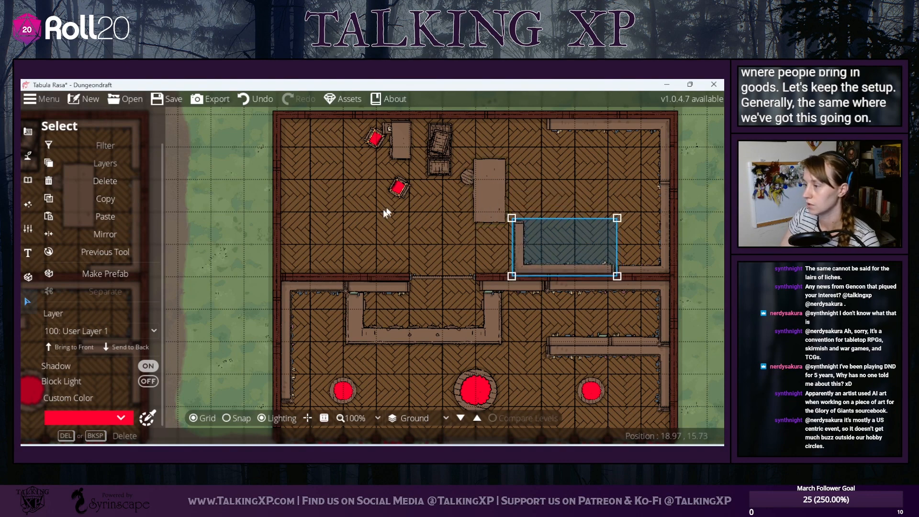
# - Move the desk and its two red chairs together to the back room's left wall, rotating the group a quarter turn
pyautogui.moveTo(351, 260); pyautogui.dragTo(364, 277)
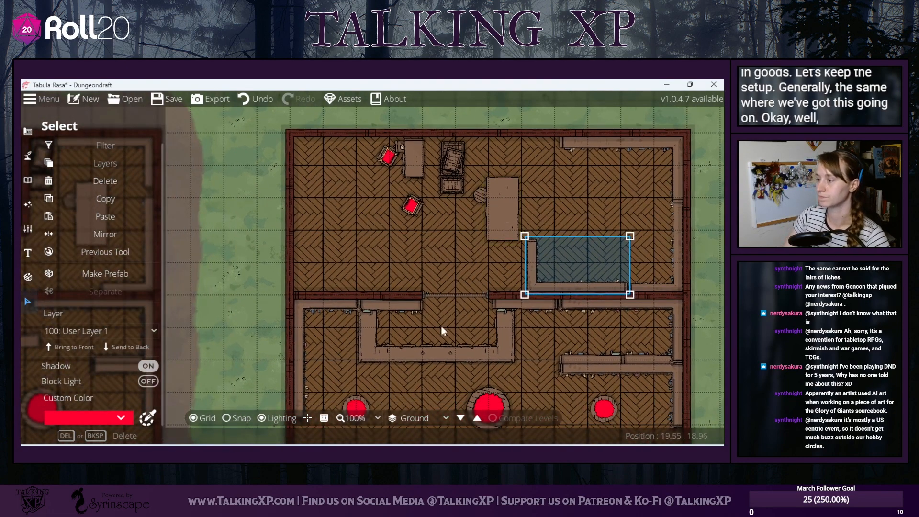
pyautogui.moveTo(458, 330); pyautogui.dragTo(541, 312)
pyautogui.moveTo(458, 165); pyautogui.dragTo(479, 220)
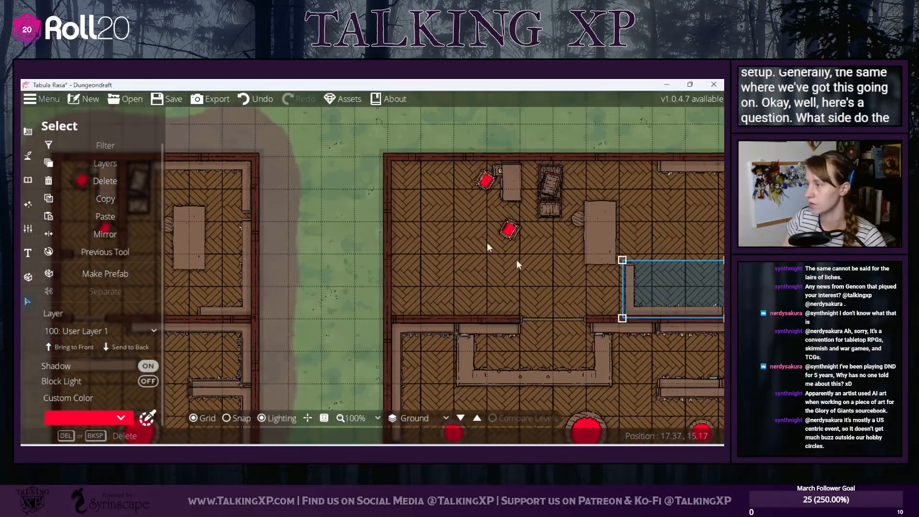
pyautogui.moveTo(527, 254); pyautogui.dragTo(486, 150)
pyautogui.moveTo(507, 194); pyautogui.dragTo(430, 264)
pyautogui.scroll(4, 439, 251)
pyautogui.scroll(2, 439, 250)
pyautogui.click(410, 219)
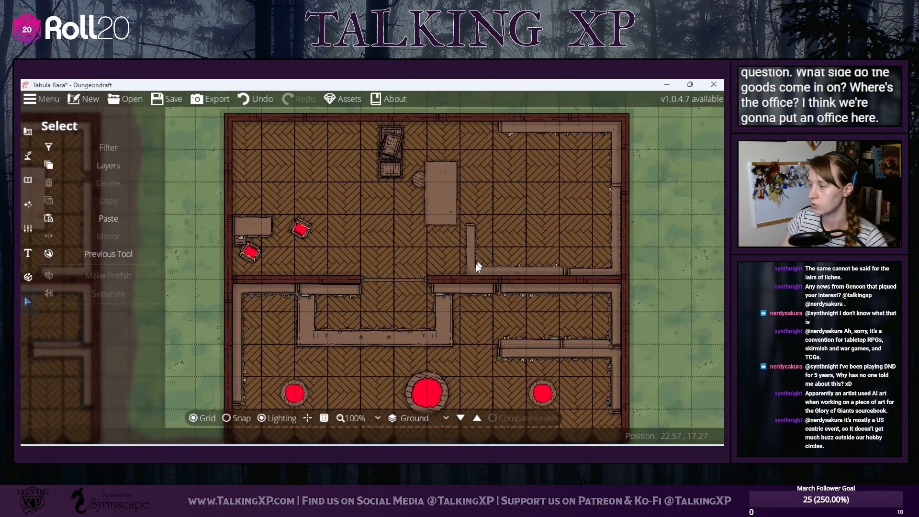
# - Move the L-shaped shelf at the back room's lower wall out onto the grass right of the building
pyautogui.moveTo(473, 266)
pyautogui.mouseDown()
pyautogui.moveTo(434, 268)
pyautogui.moveTo(473, 269)
pyautogui.mouseUp()
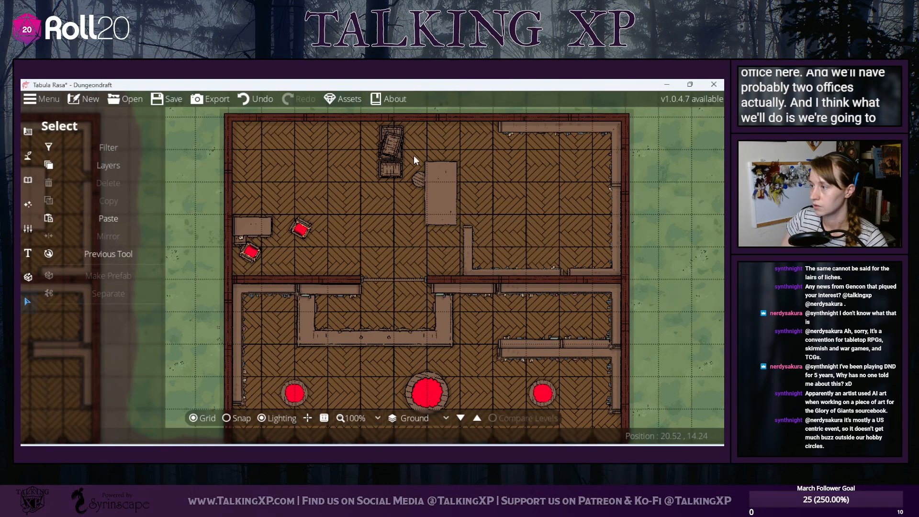
pyautogui.moveTo(414, 156); pyautogui.dragTo(452, 225)
pyautogui.click(536, 249)
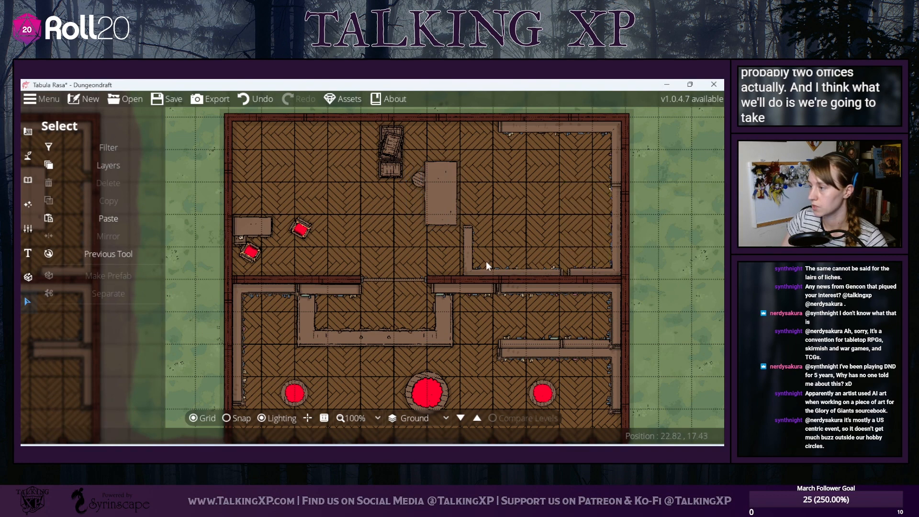
pyautogui.moveTo(482, 268); pyautogui.dragTo(667, 231)
pyautogui.click(663, 285)
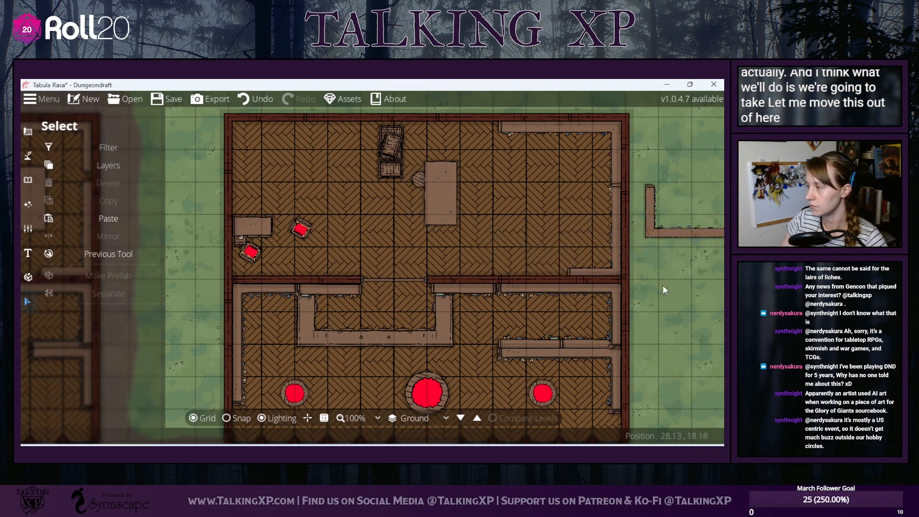
# - Rotate the back room's lower-right corner shelf and place it along the lower wall, clearing the right outer wall
pyautogui.click(606, 256)
pyautogui.rightClick(607, 257)
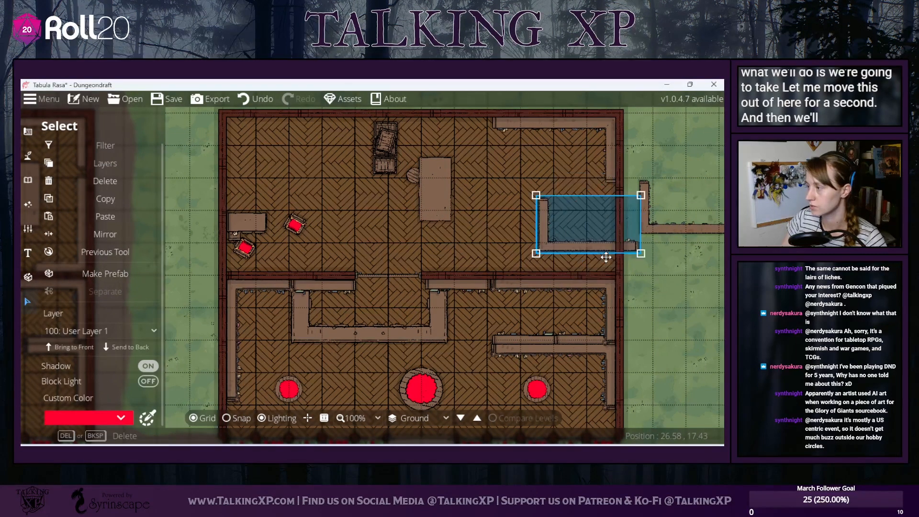
pyautogui.moveTo(604, 248); pyautogui.dragTo(550, 266)
pyautogui.moveTo(659, 271); pyautogui.dragTo(619, 252)
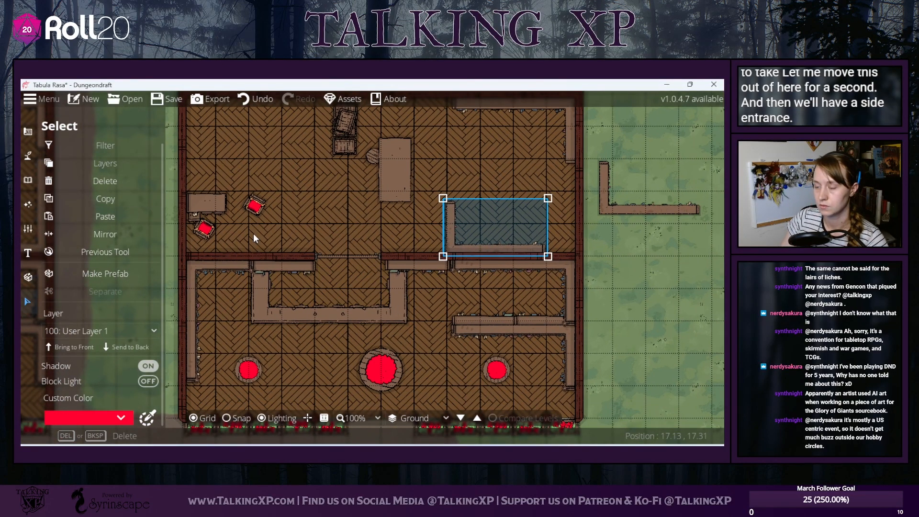
# - Place two adjoining doors with the Portal Tool in the back room's right outer wall, with snapping on, as a double side entrance
pyautogui.click(26, 182)
pyautogui.click(28, 156)
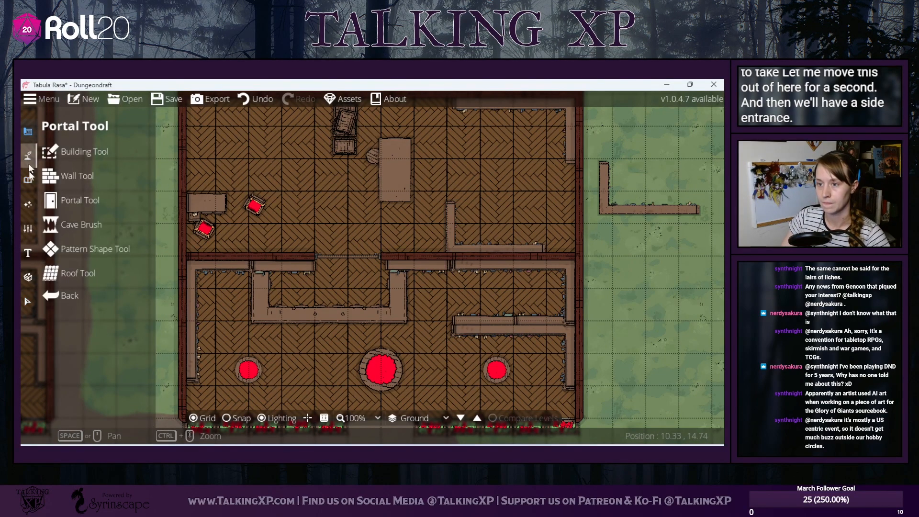
pyautogui.click(54, 197)
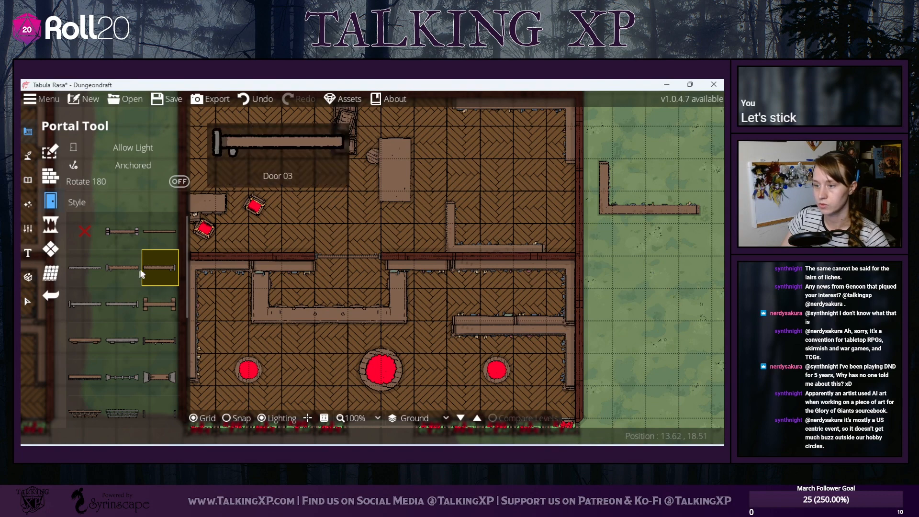
pyautogui.click(227, 418)
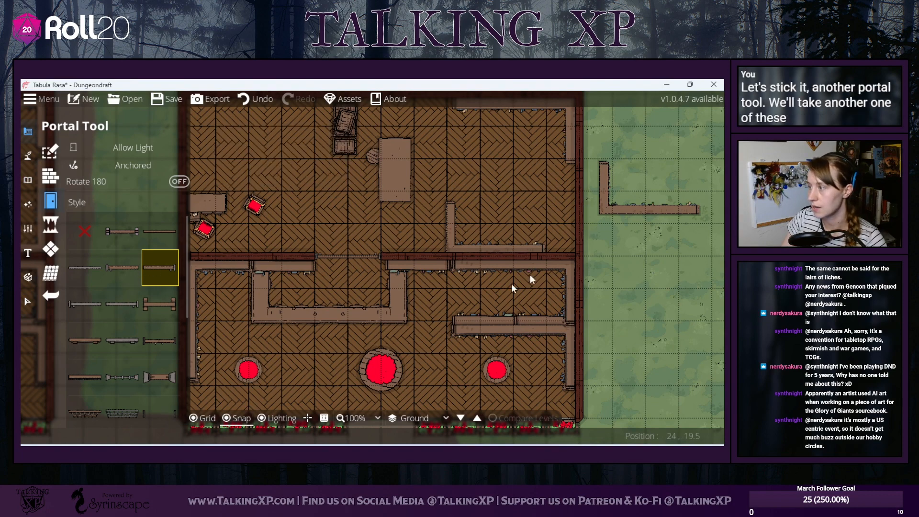
pyautogui.click(584, 183)
pyautogui.click(122, 267)
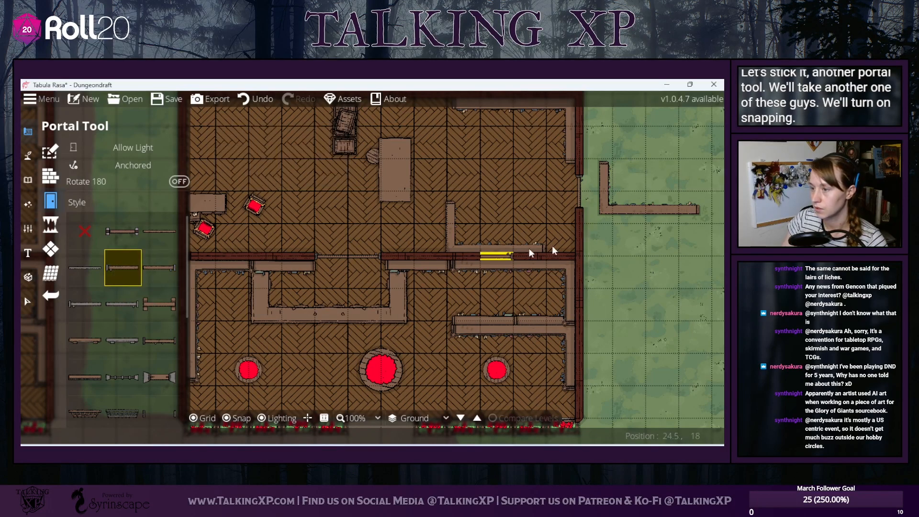
pyautogui.click(580, 222)
pyautogui.moveTo(611, 279); pyautogui.dragTo(512, 315)
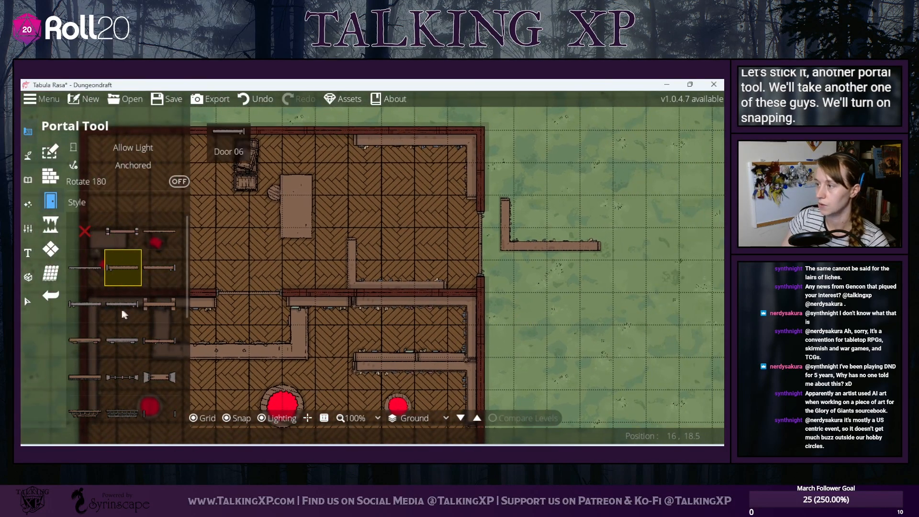
# - Move the L-shaped shelf from the back room's lower wall onto the grass right of the building, rotating it a quarter turn
pyautogui.click(28, 302)
pyautogui.moveTo(405, 249); pyautogui.dragTo(510, 251)
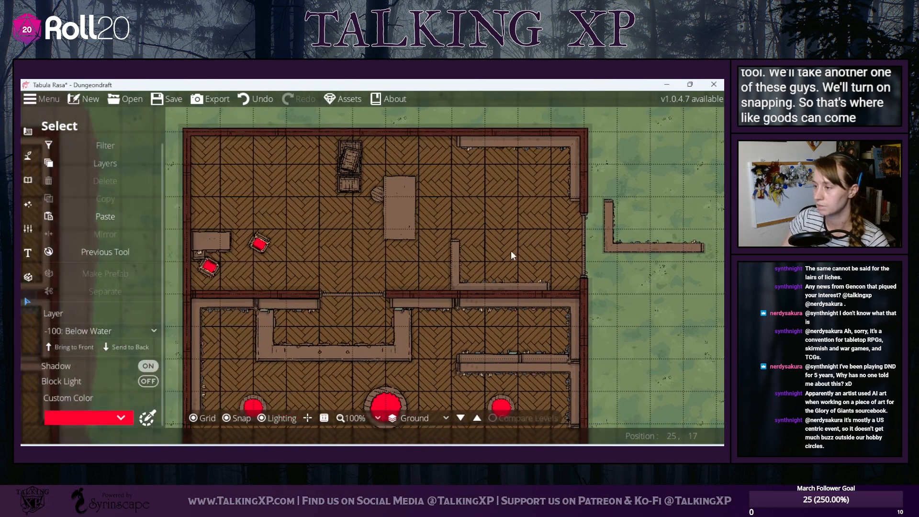
pyautogui.click(440, 276)
pyautogui.moveTo(439, 275); pyautogui.dragTo(463, 200)
pyautogui.click(397, 276)
pyautogui.click(464, 201)
pyautogui.click(463, 200)
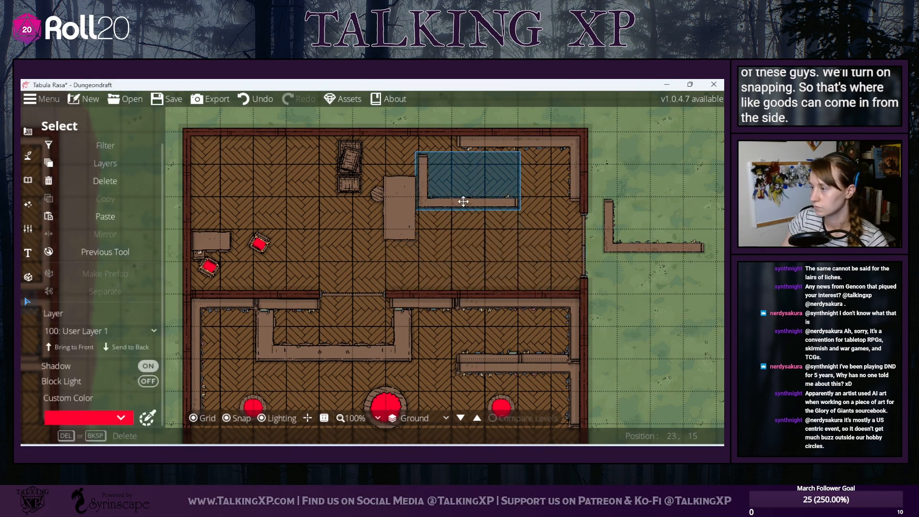
pyautogui.scroll(-6, 464, 200)
pyautogui.moveTo(440, 200); pyautogui.dragTo(640, 176)
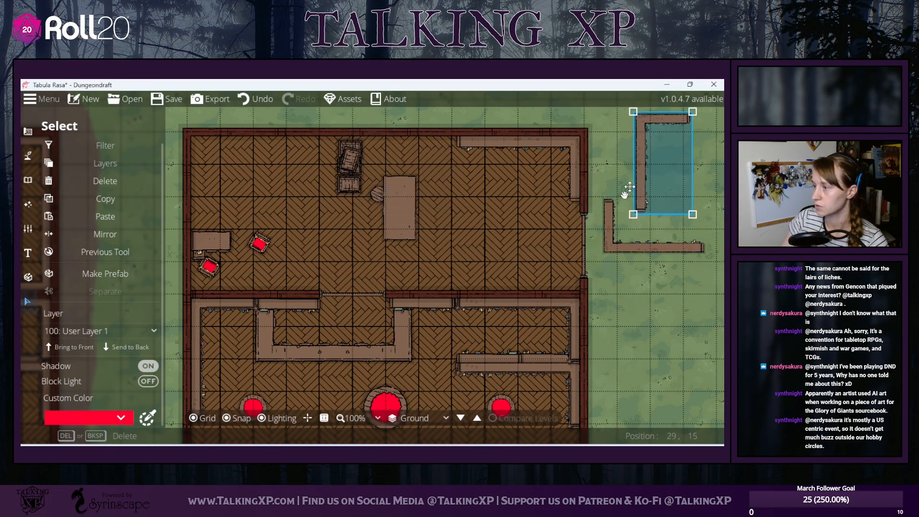
# - Move the large table with its stool toward the back room's side entrance, and shift the wooden apparatus from the upper wall toward the table
pyautogui.moveTo(365, 166); pyautogui.dragTo(546, 227)
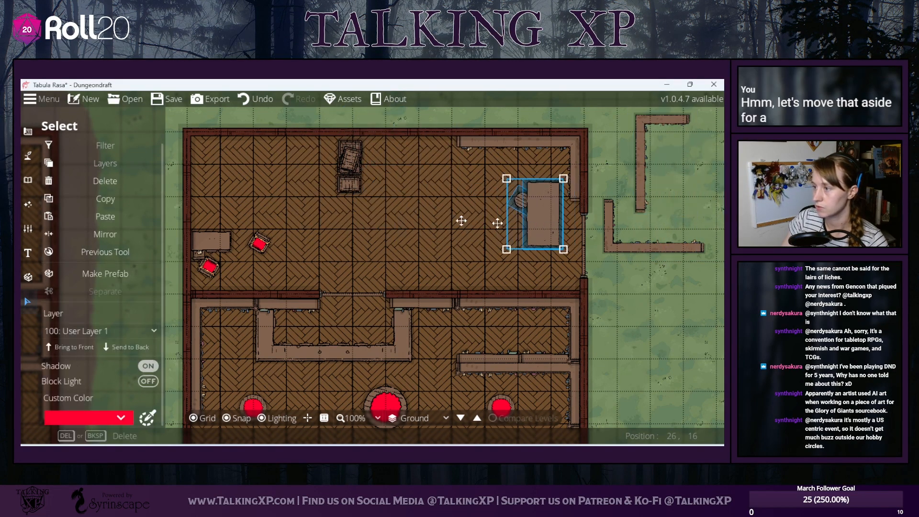
pyautogui.moveTo(407, 230); pyautogui.dragTo(313, 130)
pyautogui.moveTo(362, 166); pyautogui.dragTo(455, 189)
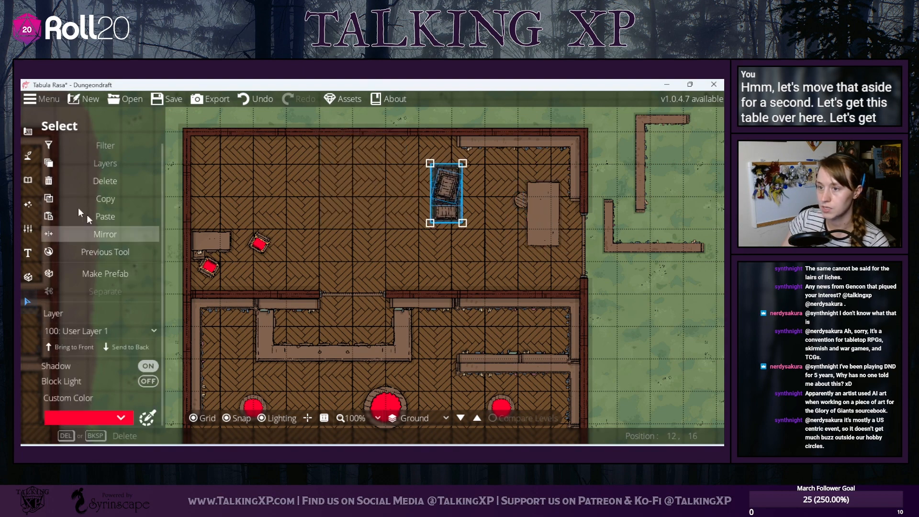
# - Try a straight dividing wall with the Wall Tool from the doorway's left edge up to the back room's upper wall, then undo it
pyautogui.click(26, 133)
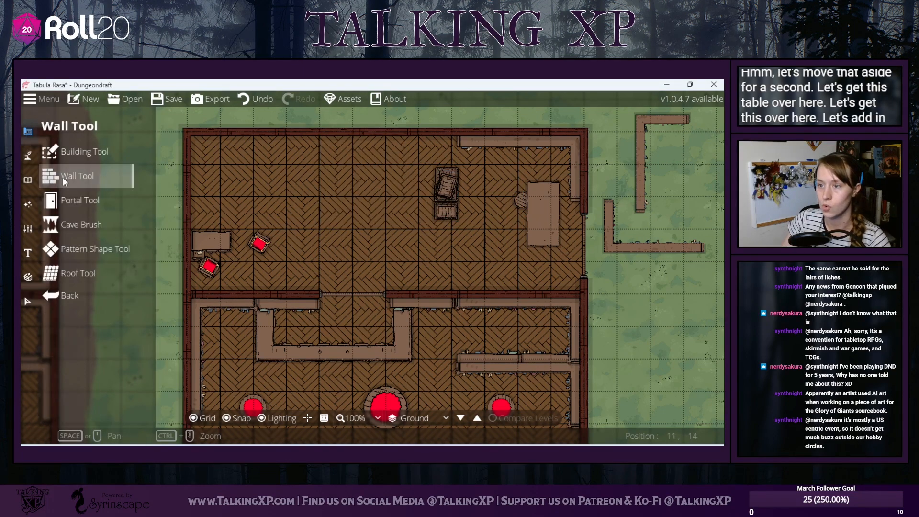
pyautogui.click(63, 177)
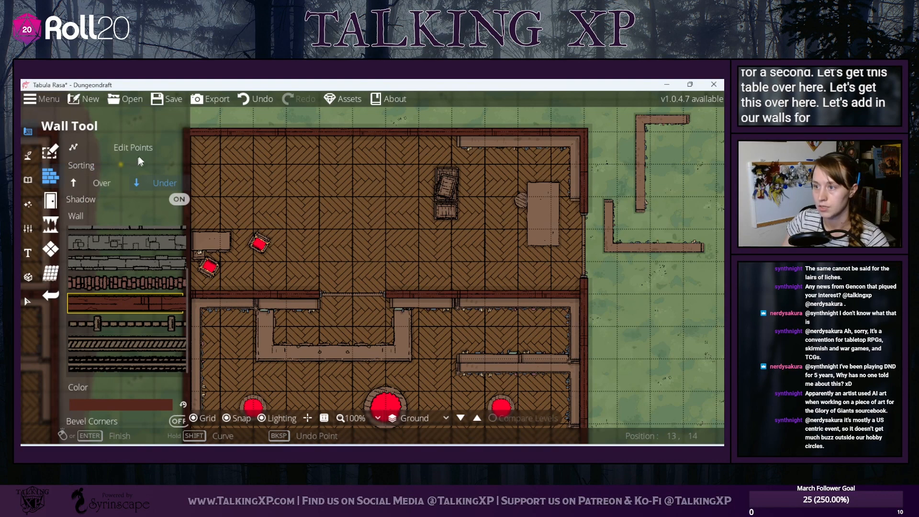
pyautogui.moveTo(284, 235); pyautogui.dragTo(339, 248)
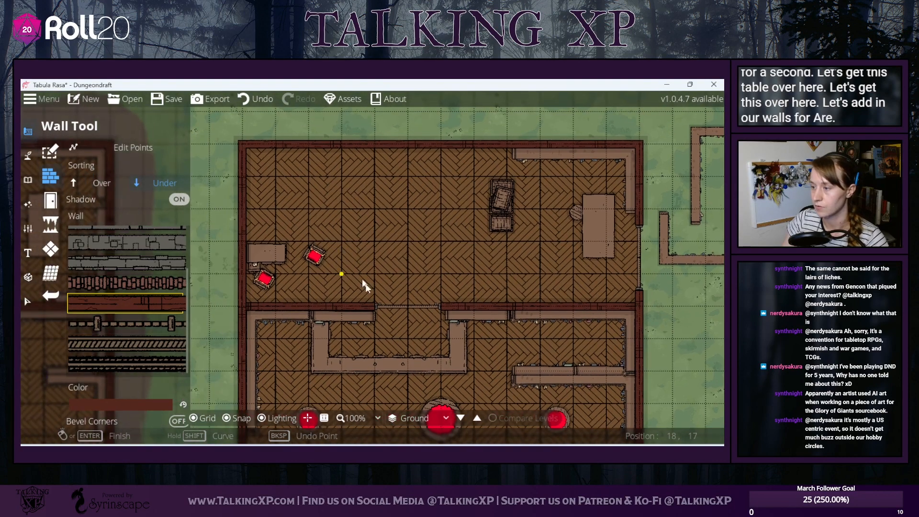
pyautogui.click(337, 304)
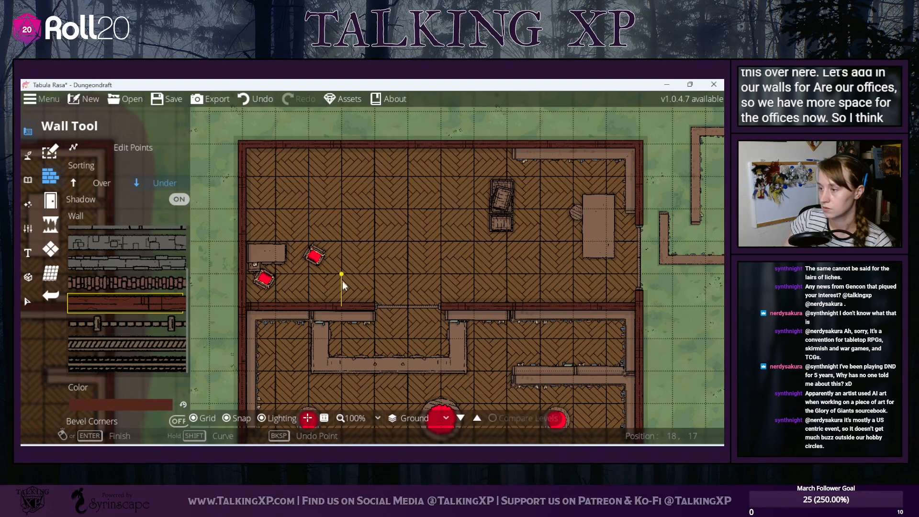
pyautogui.hotkey('ctrl', 'z')
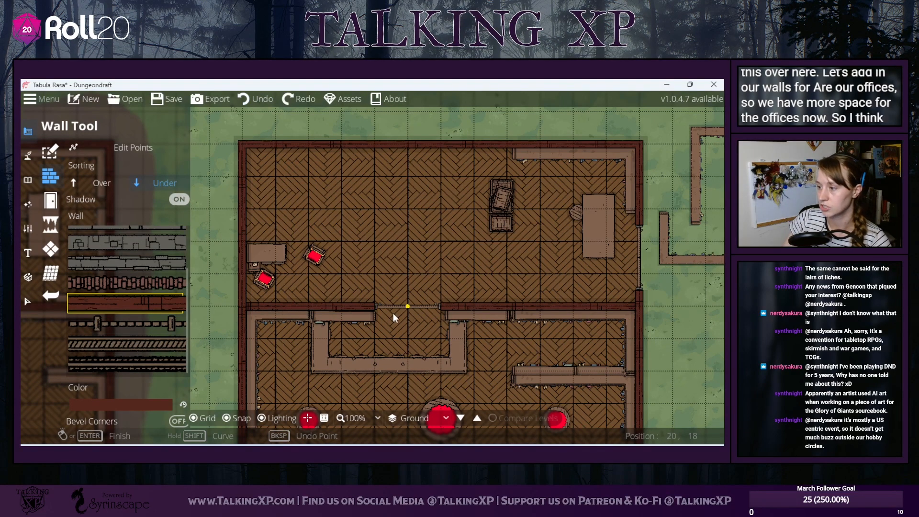
pyautogui.click(364, 305)
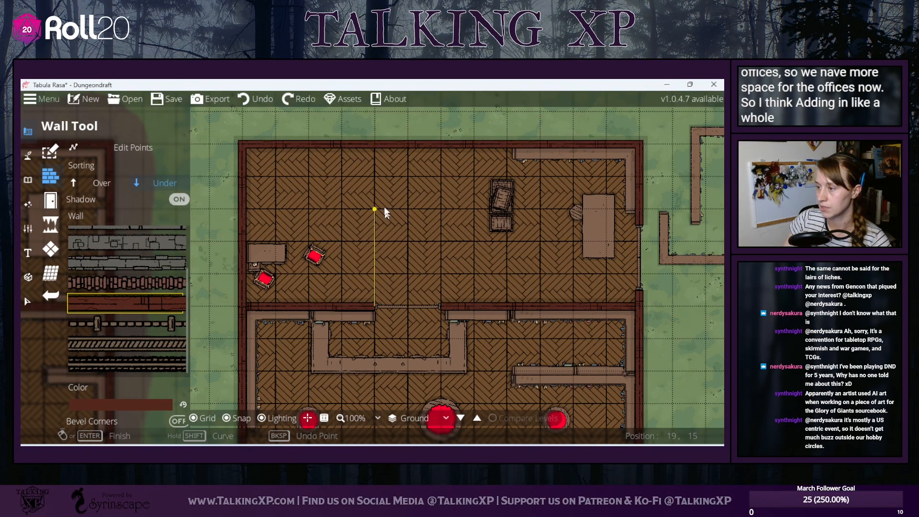
pyautogui.click(375, 155)
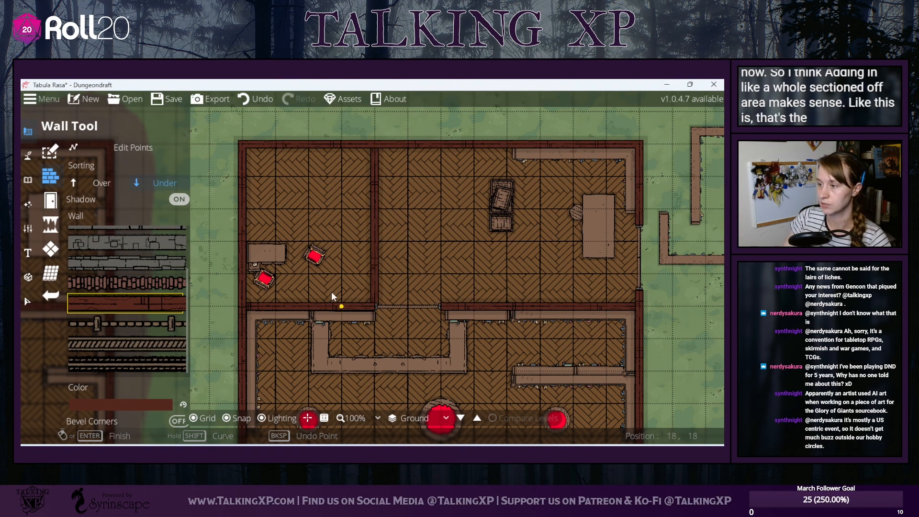
pyautogui.click(254, 103)
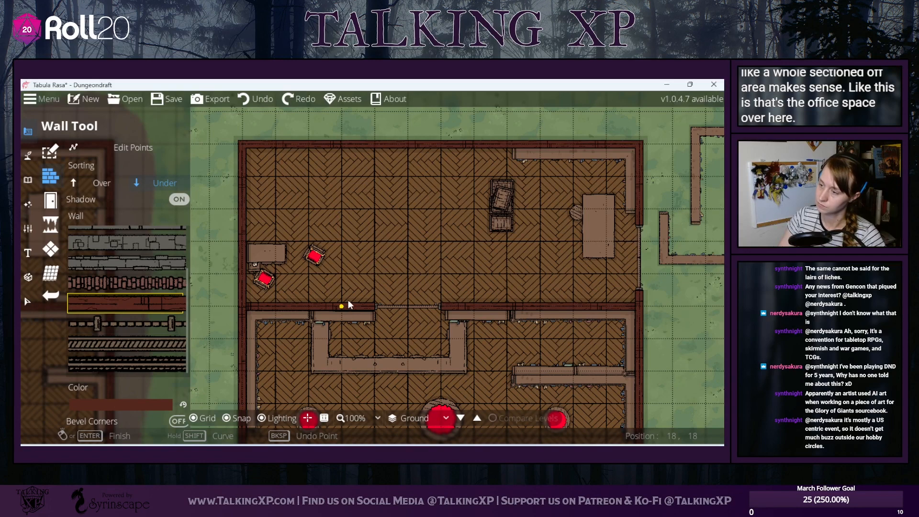
# - Try a stepped dividing wall that starts one square left of the doorway and jogs right on its way up, then undo it
pyautogui.click(343, 243)
pyautogui.click(383, 158)
pyautogui.press('Return')
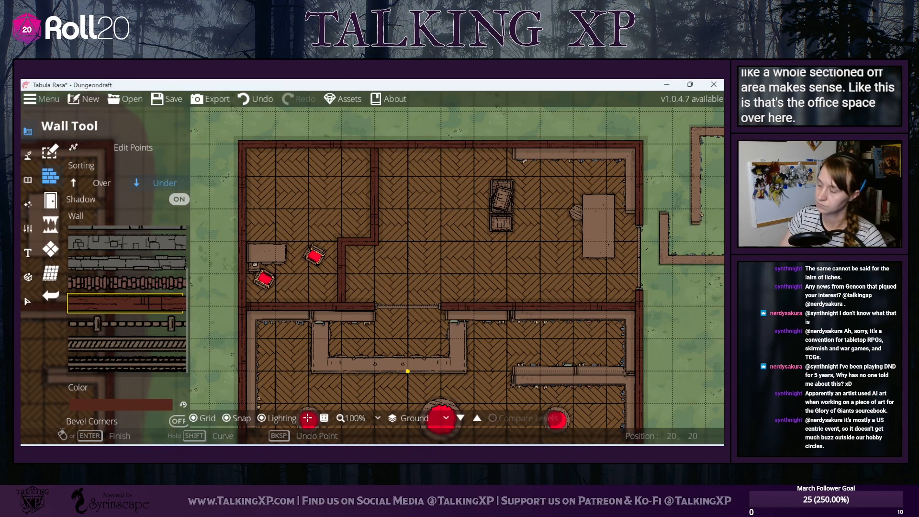
pyautogui.click(257, 102)
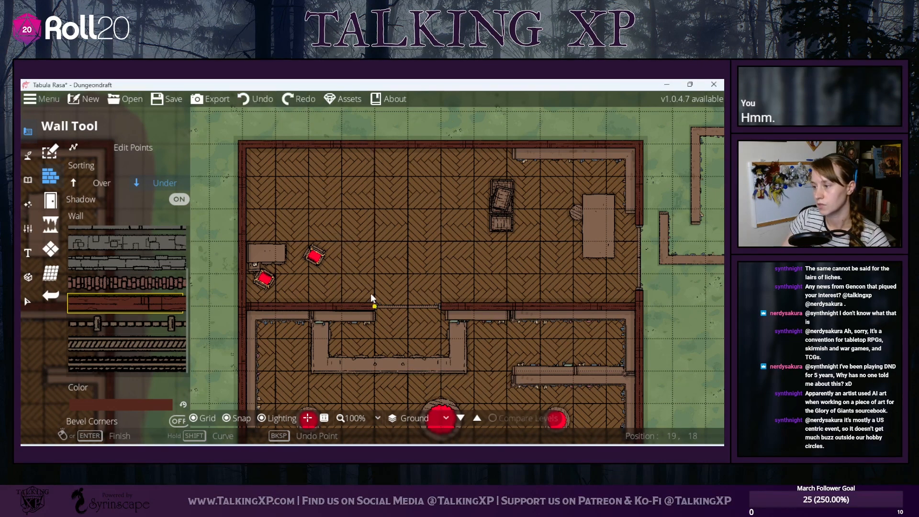
# - Draw a stepped wall from the doorway's left edge up three squares, left one square and up to the back room's upper wall
pyautogui.click(372, 305)
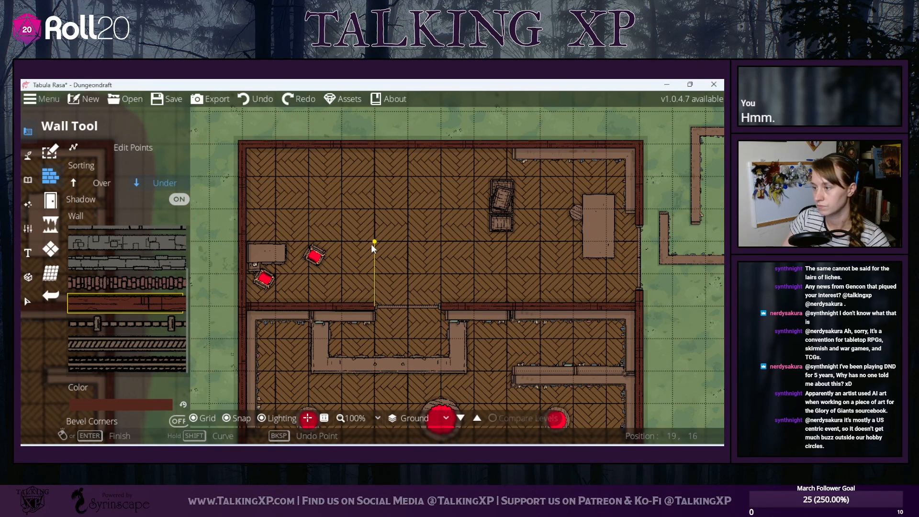
pyautogui.click(358, 211)
pyautogui.click(341, 210)
pyautogui.doubleClick(341, 147)
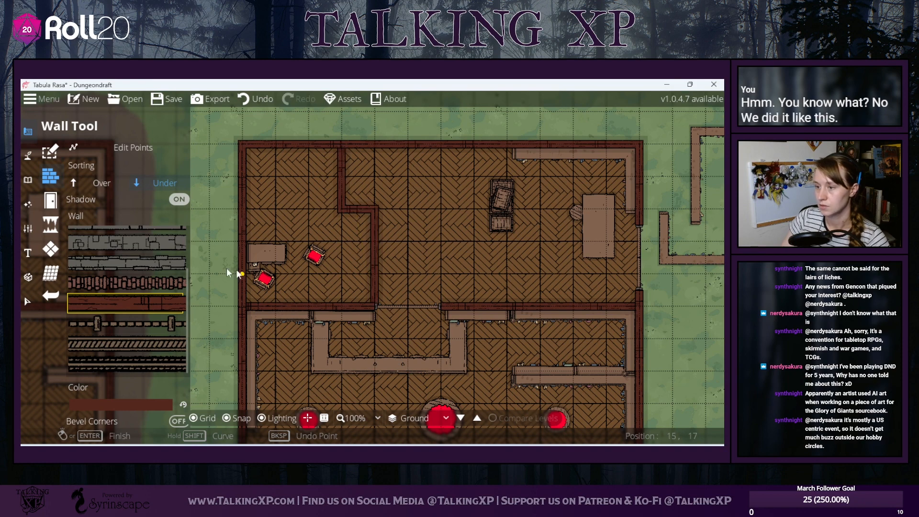
# - Move the desk and its two red chairs up into the upper-left corner of the new office area
pyautogui.press('v')
pyautogui.moveTo(325, 288); pyautogui.dragTo(275, 156)
pyautogui.scroll(-8, 276, 249)
pyautogui.click(267, 250)
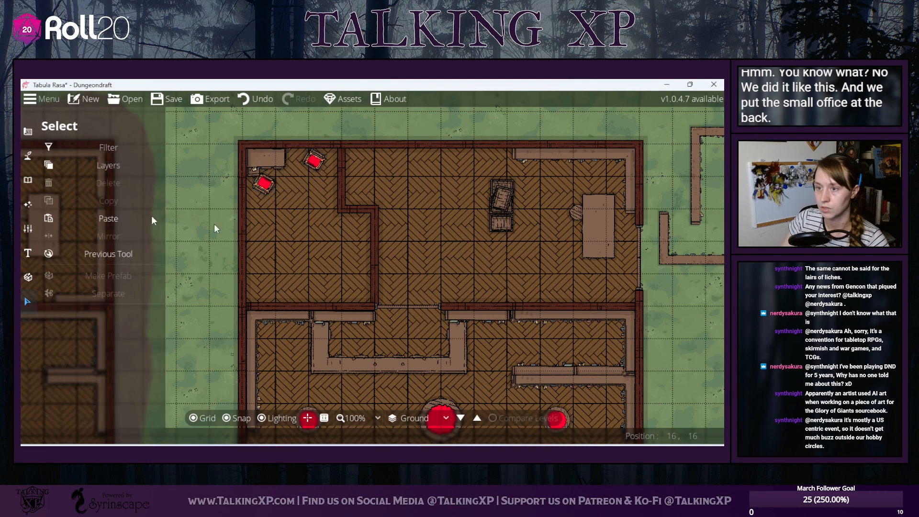
# - Draw a horizontal wall from the stepped wall's inner corner to the left outer wall, splitting the area into two offices
pyautogui.click(28, 179)
pyautogui.click(76, 176)
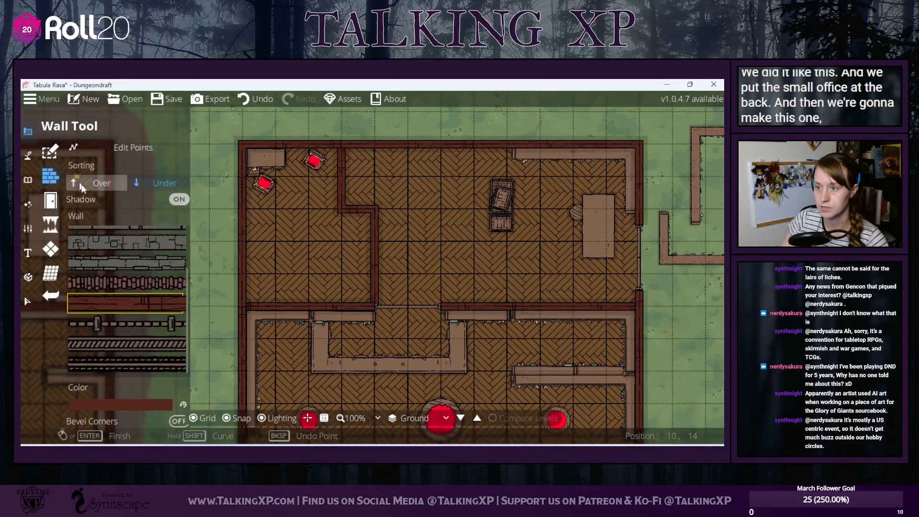
pyautogui.click(331, 206)
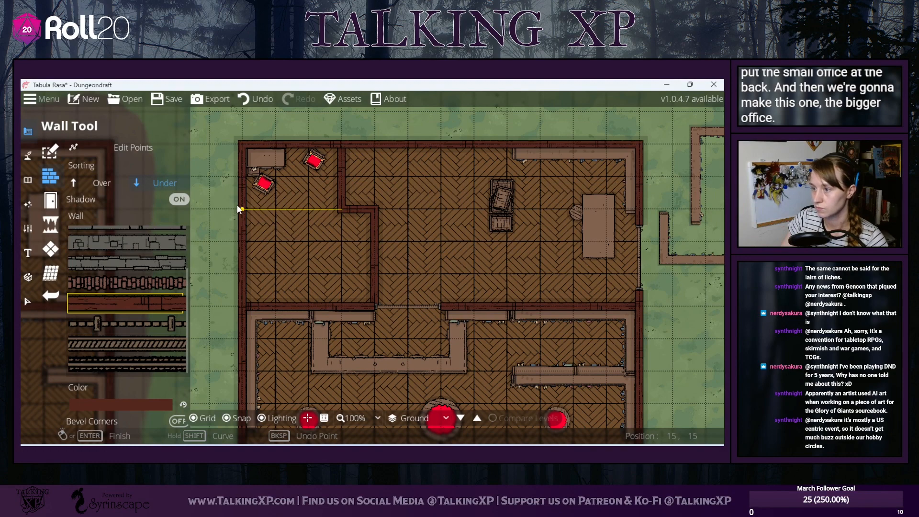
pyautogui.rightClick(243, 209)
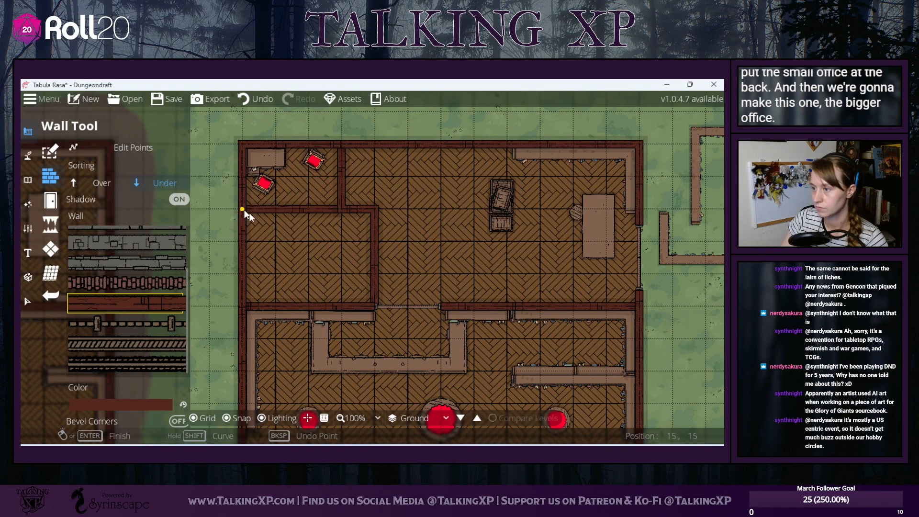
# - Straighten the stepped office wall by removing its outer corner point and moving its lower end one square left
pyautogui.moveTo(476, 318); pyautogui.dragTo(460, 303)
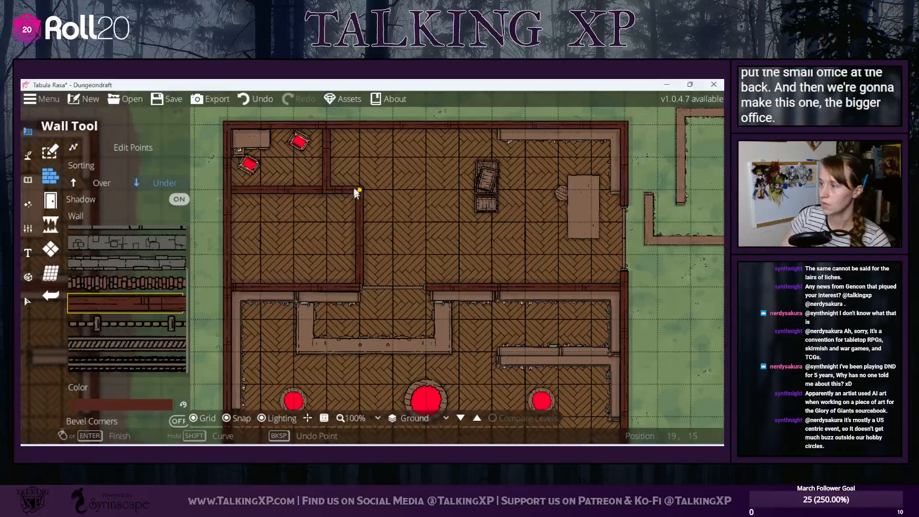
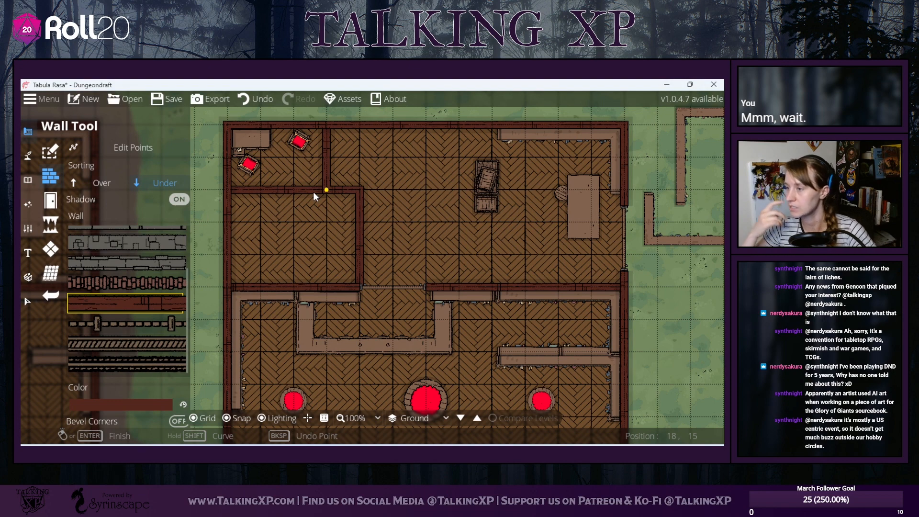
pyautogui.moveTo(394, 286); pyautogui.dragTo(445, 284)
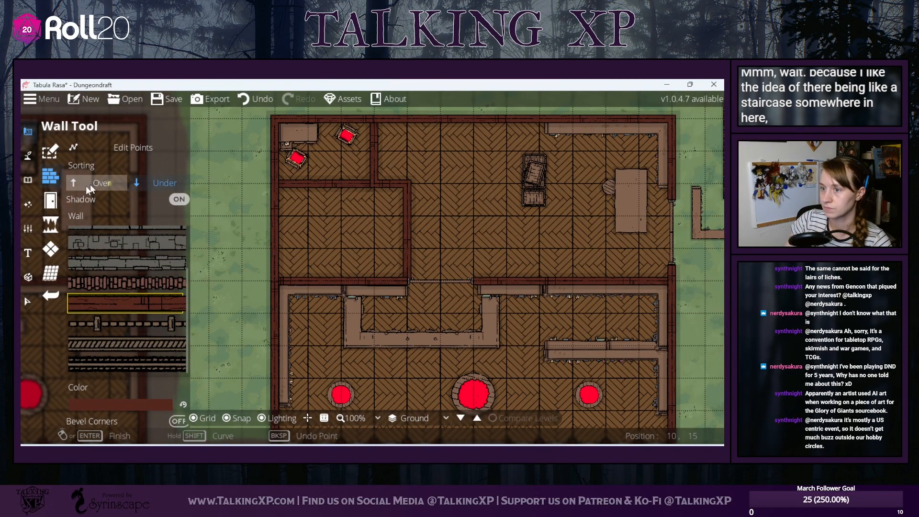
pyautogui.click(96, 147)
pyautogui.click(399, 183)
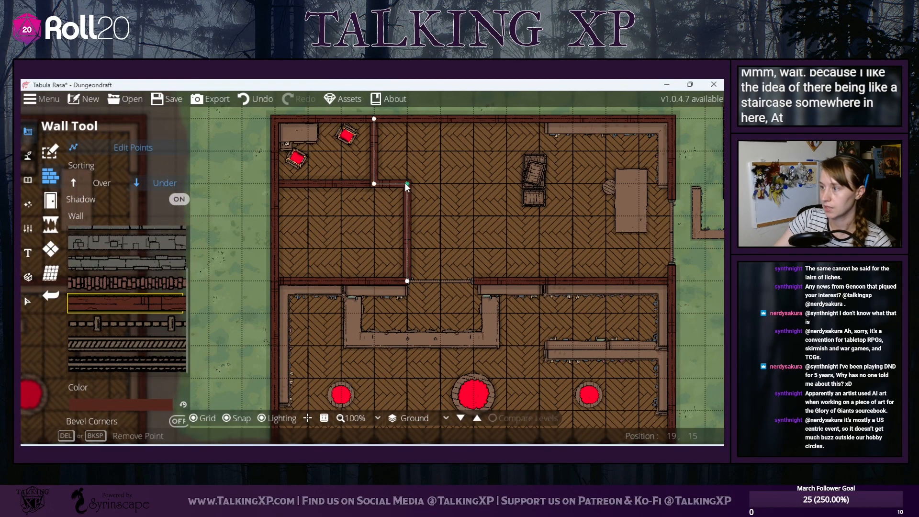
pyautogui.press('Delete')
pyautogui.moveTo(406, 282); pyautogui.dragTo(375, 282)
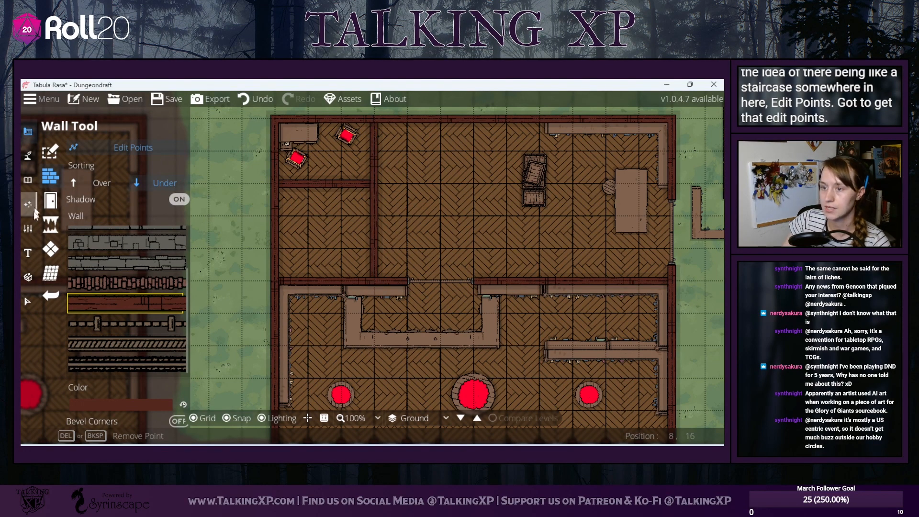
# - Copy the upper office's desk and two chairs and place the duplicate against the left wall of the lower office
pyautogui.click(27, 302)
pyautogui.moveTo(356, 176); pyautogui.dragTo(280, 123)
pyautogui.click(111, 205)
pyautogui.click(109, 217)
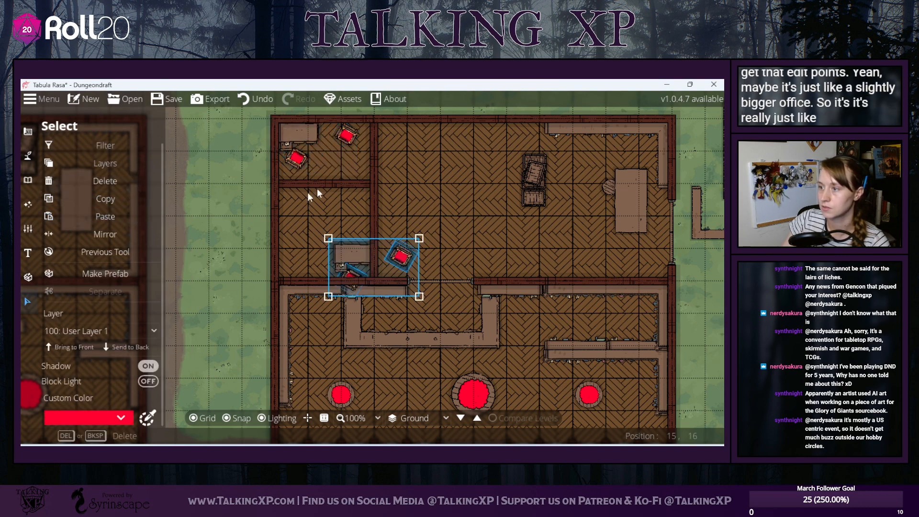
pyautogui.moveTo(360, 251); pyautogui.dragTo(307, 200)
pyautogui.click(466, 241)
# - Try to shift the chair below the lower office's desk down and to the right, then undo the move
pyautogui.moveTo(438, 187); pyautogui.dragTo(348, 163)
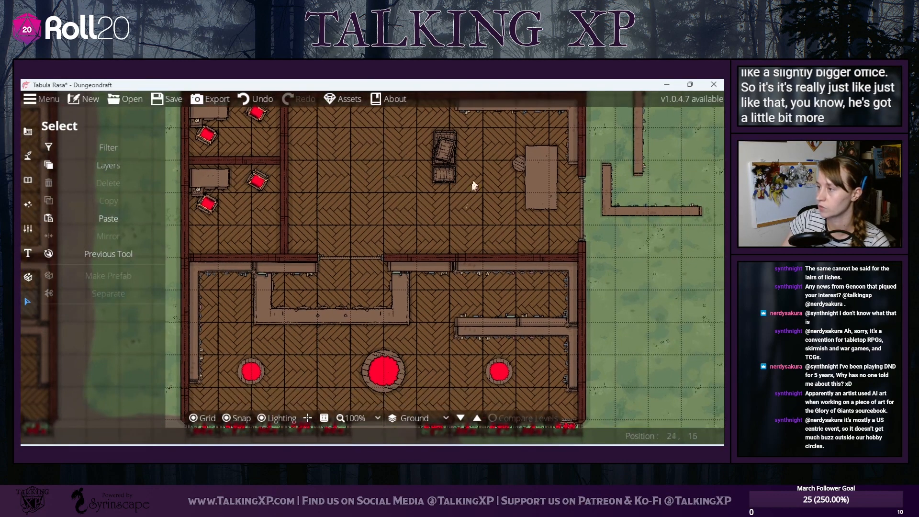
pyautogui.moveTo(608, 207); pyautogui.dragTo(577, 277)
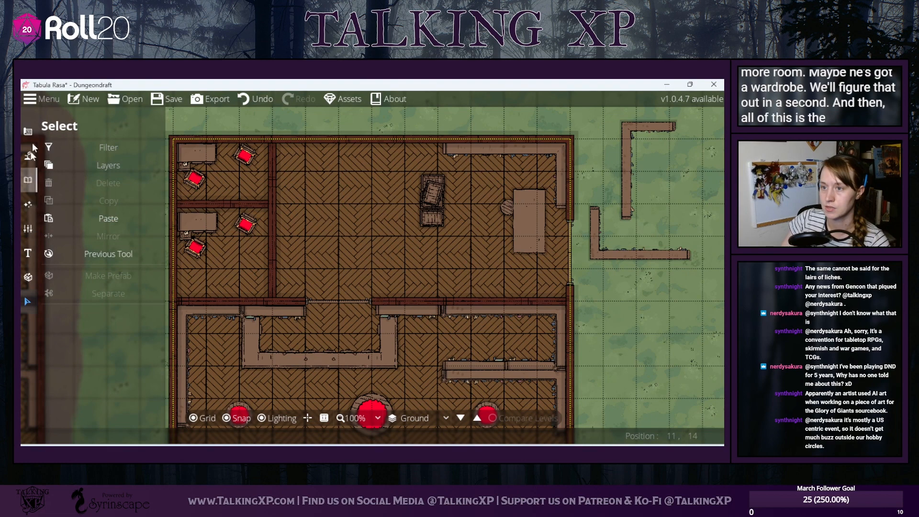
pyautogui.click(196, 240)
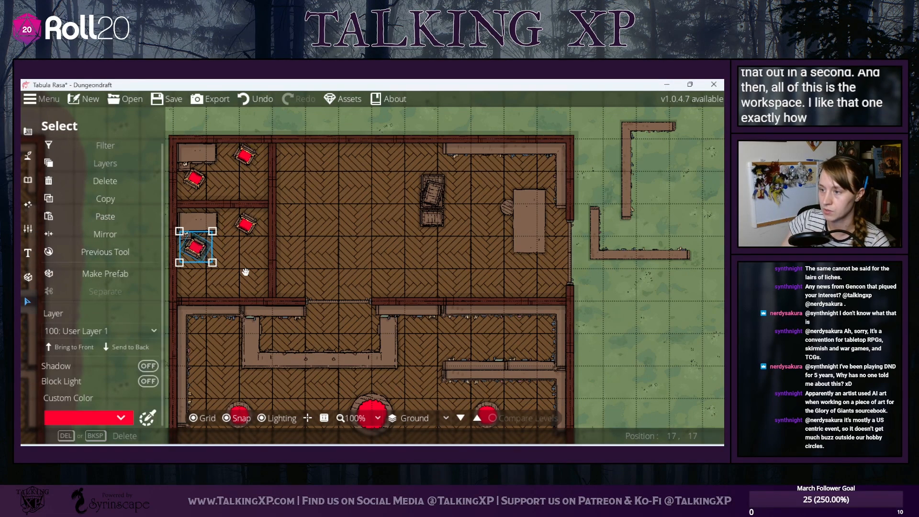
pyautogui.click(205, 254)
pyautogui.moveTo(197, 249); pyautogui.dragTo(207, 254)
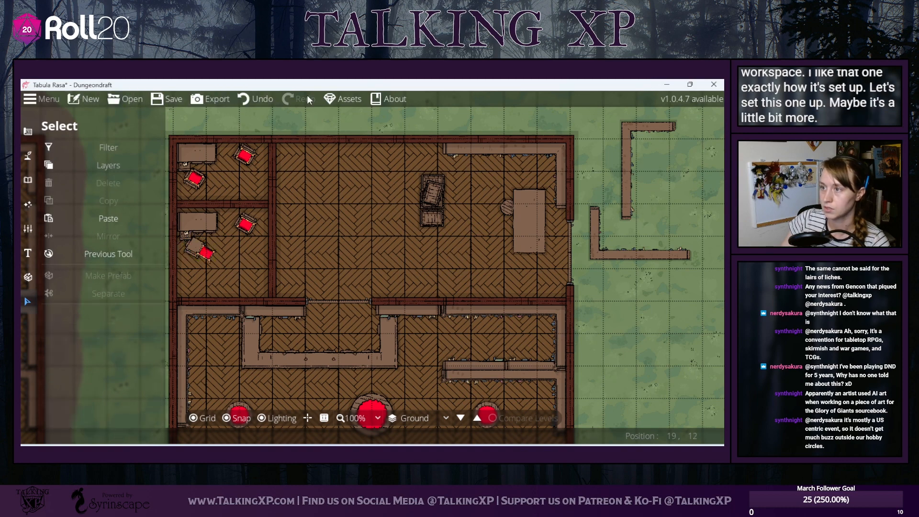
pyautogui.click(248, 99)
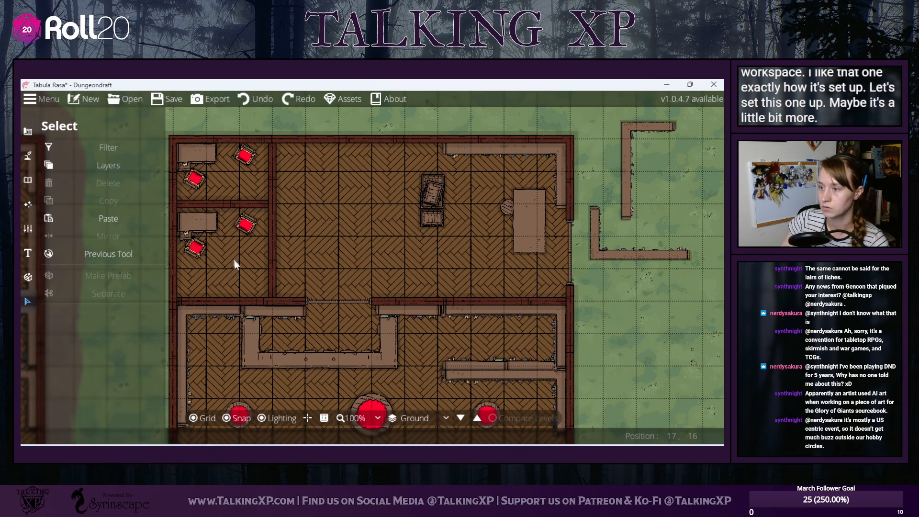
# - Delete the chair below the lower office's desk and search the object library for "chair"
pyautogui.click(194, 249)
pyautogui.press('Delete')
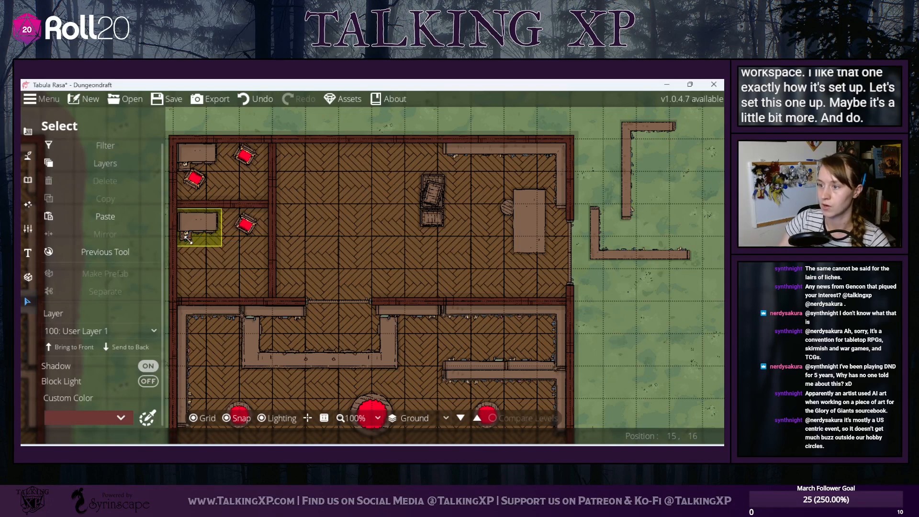
pyautogui.click(35, 180)
pyautogui.click(664, 165)
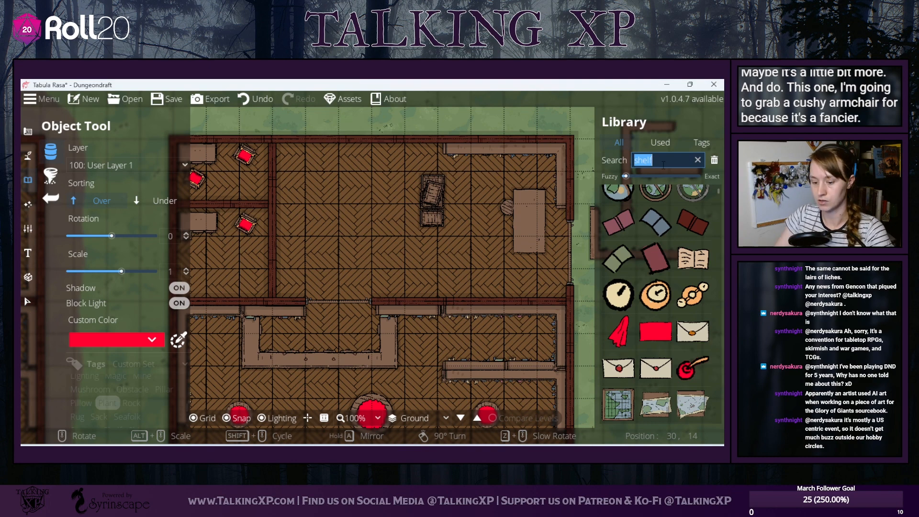
pyautogui.write('chair')
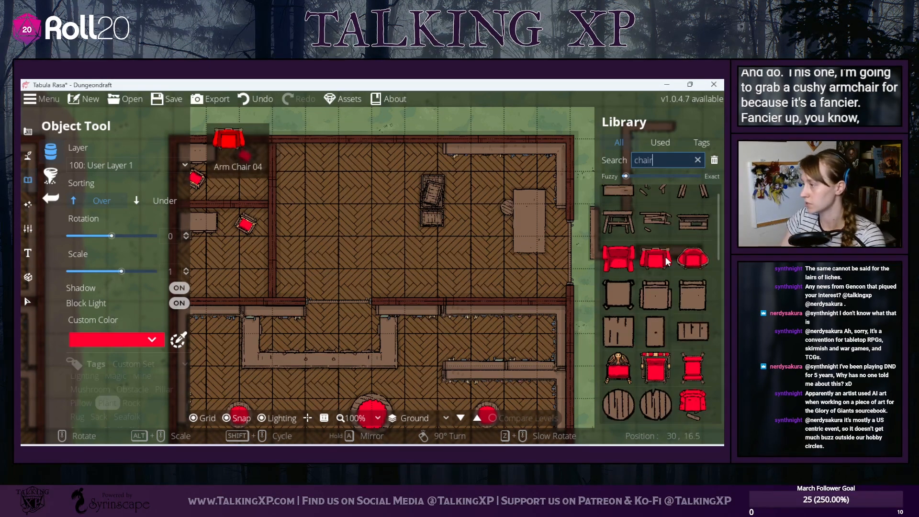
# - Place a red armchair rotated to -135 against the left wall of the lower office, below the desk
pyautogui.click(693, 259)
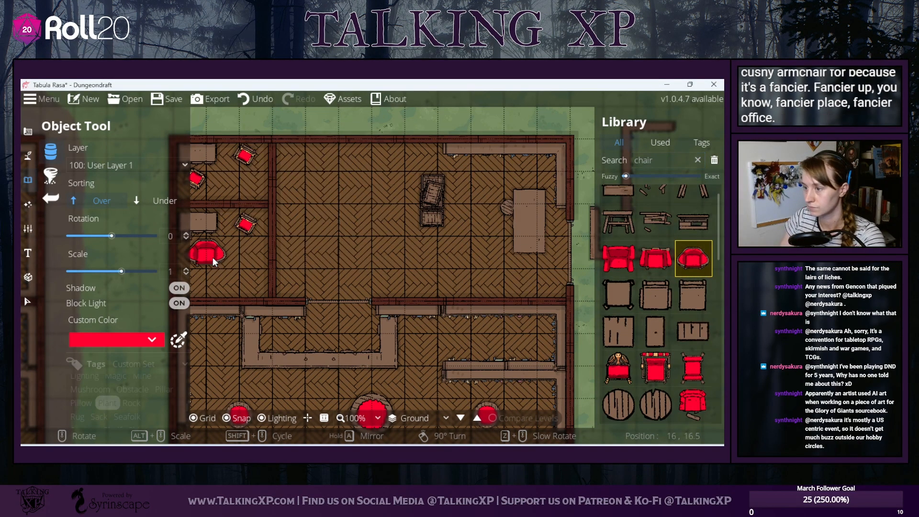
pyautogui.scroll(-3, 212, 257)
pyautogui.moveTo(642, 371)
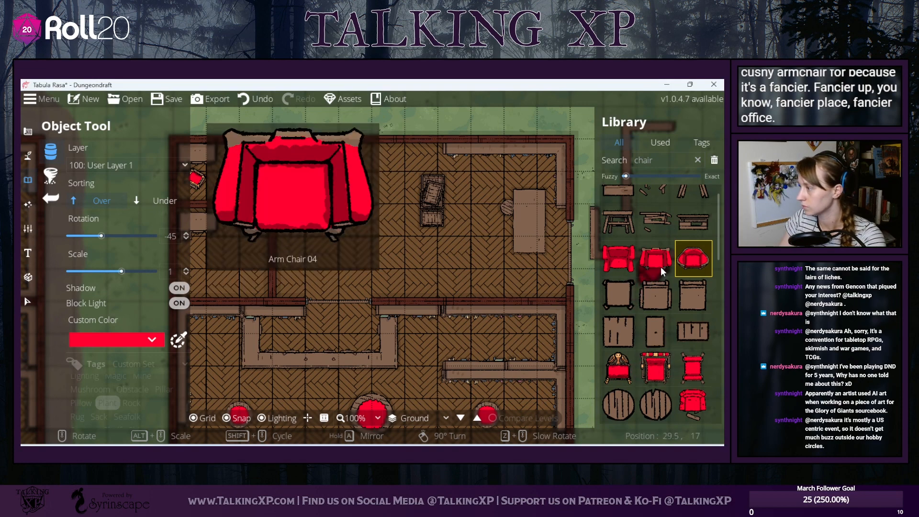
pyautogui.scroll(-3, 665, 308)
pyautogui.scroll(2, 665, 308)
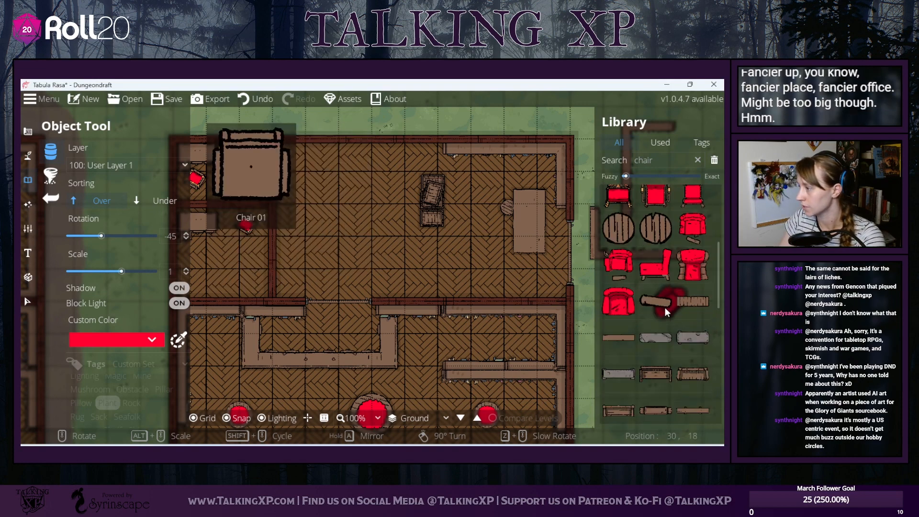
pyautogui.click(622, 316)
pyautogui.moveTo(295, 259); pyautogui.dragTo(437, 287)
pyautogui.scroll(-2, 372, 286)
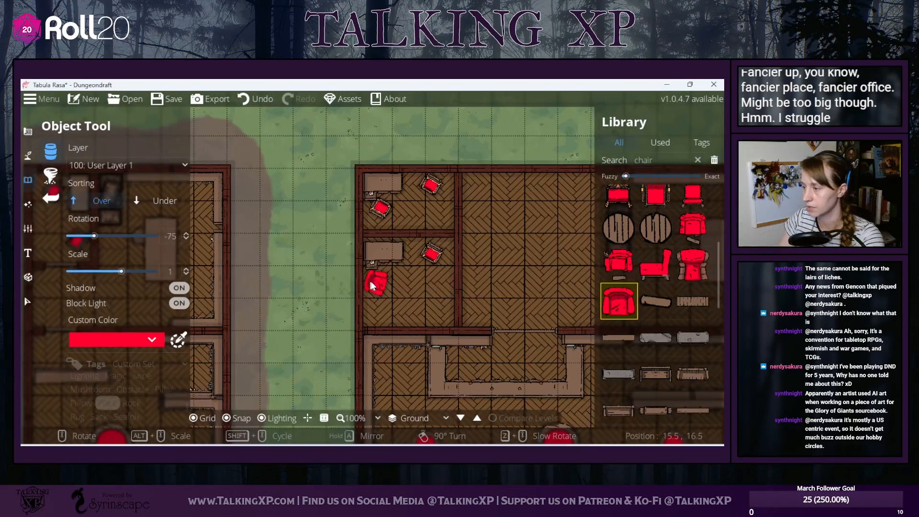
pyautogui.scroll(-3, 383, 280)
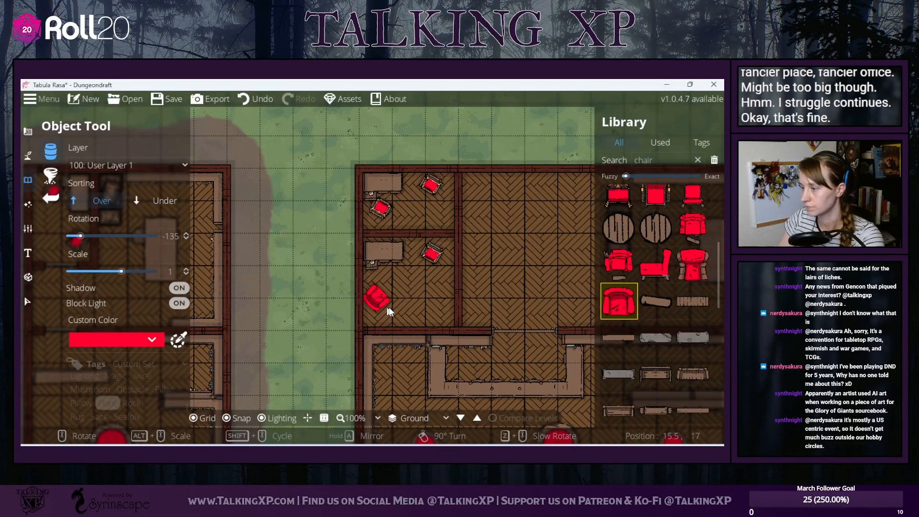
pyautogui.click(381, 304)
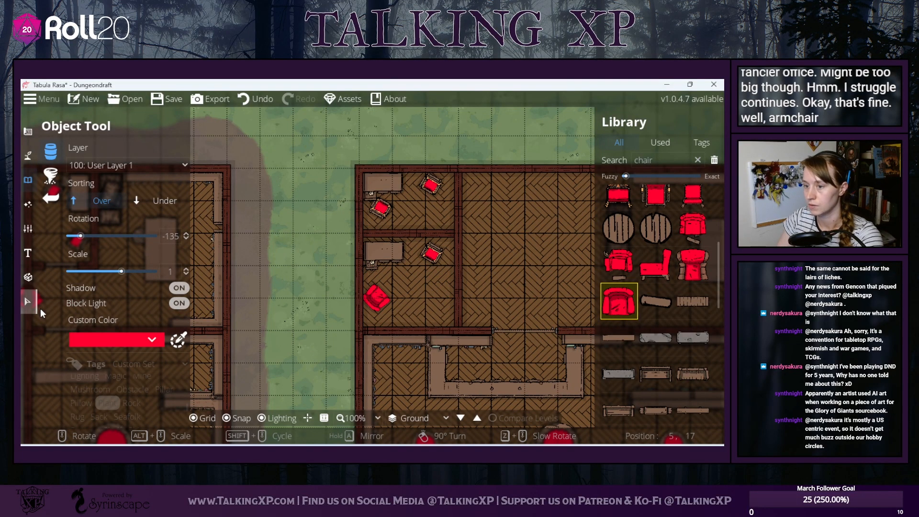
# - Rotate the lower office's desk so that it stands diagonally above the armchair
pyautogui.click(27, 306)
pyautogui.click(388, 254)
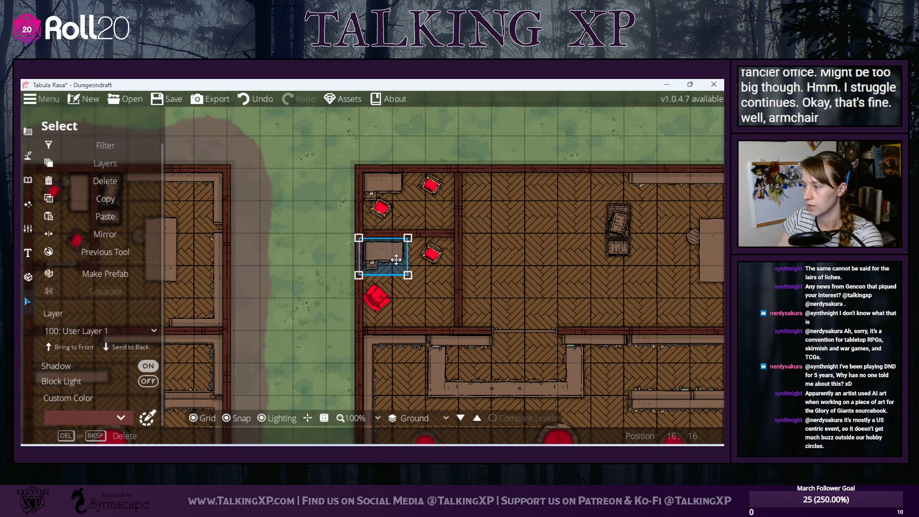
pyautogui.scroll(-2, 396, 260)
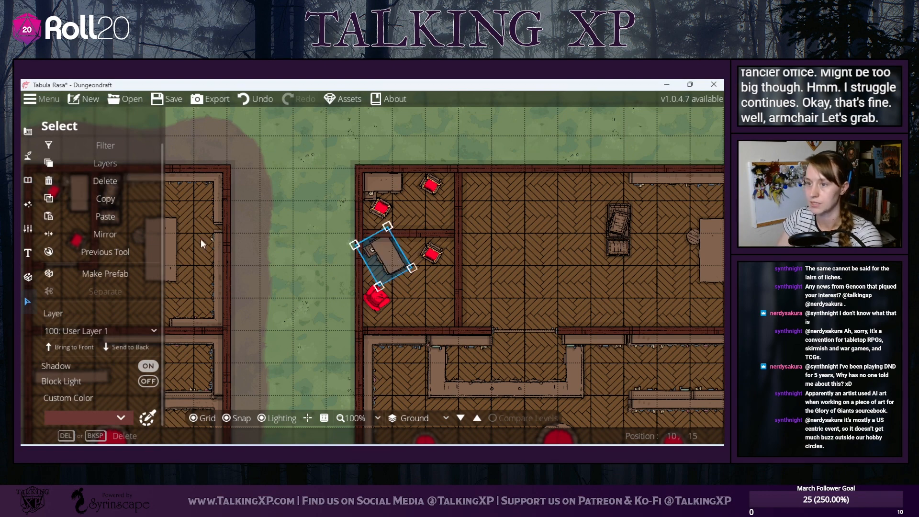
# - Search the object library for "desk"
pyautogui.click(28, 179)
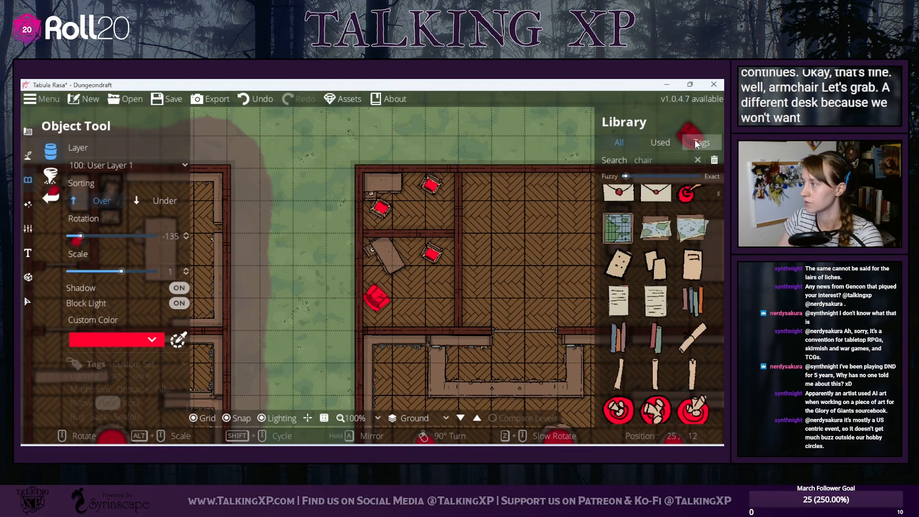
pyautogui.click(674, 162)
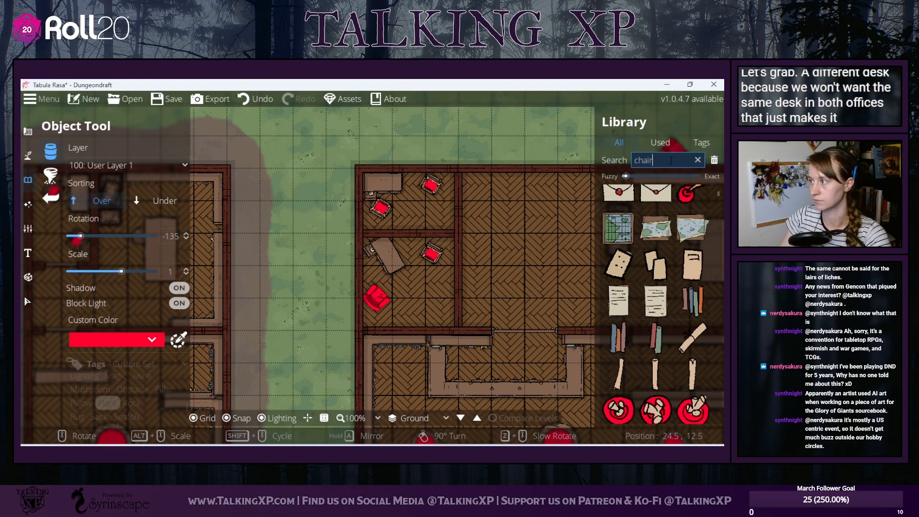
pyautogui.press('BackSpace')
pyautogui.press('BackSpace')
pyautogui.press('BackSpace')
pyautogui.press('BackSpace')
pyautogui.press('BackSpace')
pyautogui.write('desk')
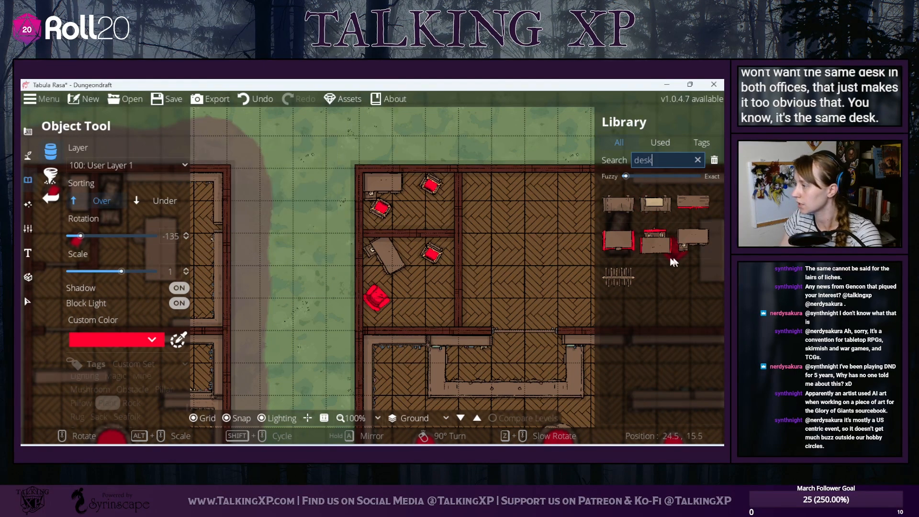
# - Place the small desk with red trim in the upper office between the two chairs, rotated to -180
pyautogui.click(656, 242)
pyautogui.scroll(1, 437, 292)
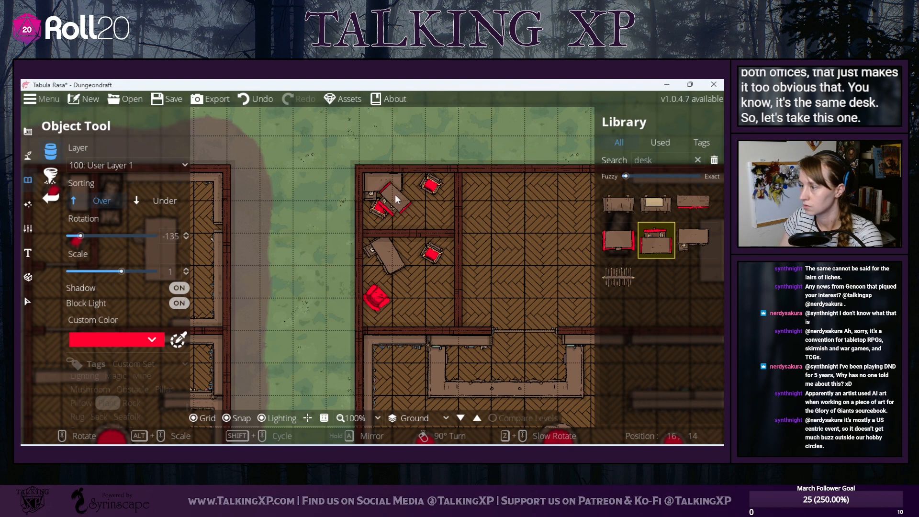
pyautogui.scroll(-3, 397, 197)
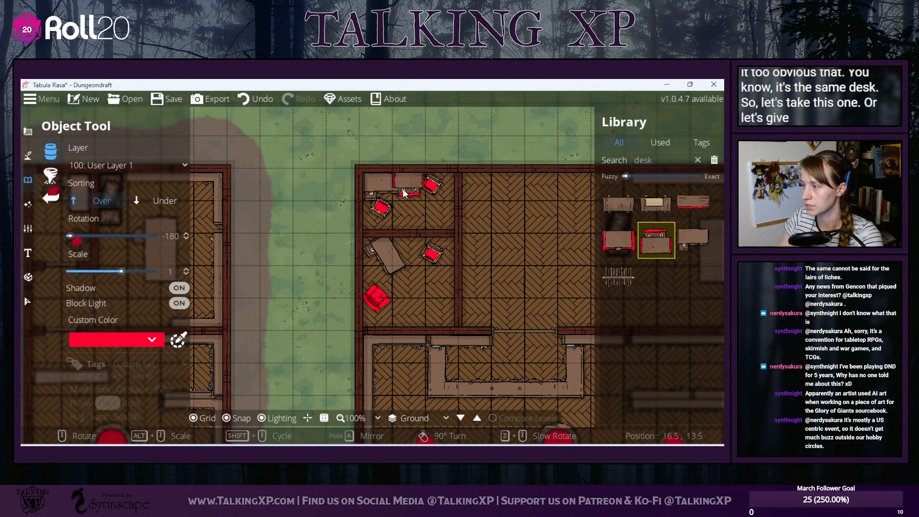
pyautogui.click(404, 206)
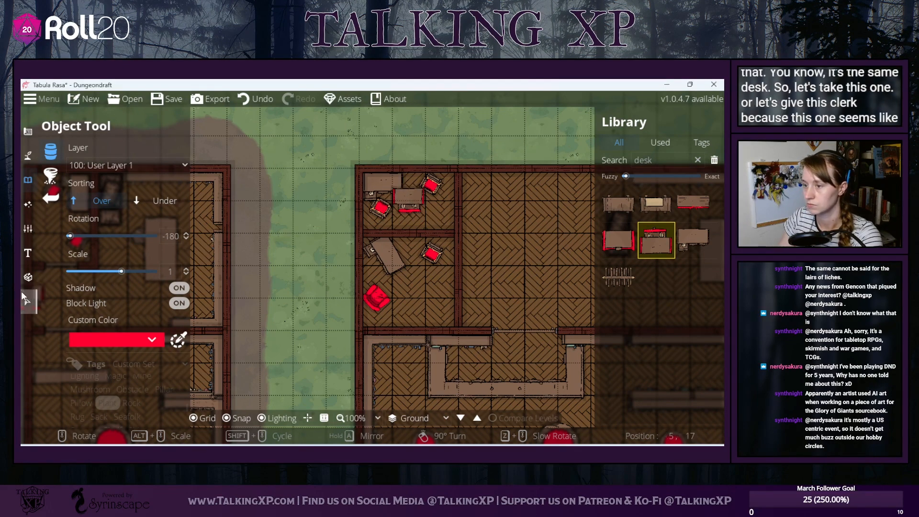
# - Replace the upper office's original desk with the small red-trimmed one in the upper-left corner and turn off snapping
pyautogui.click(27, 302)
pyautogui.click(381, 188)
pyautogui.press('Delete')
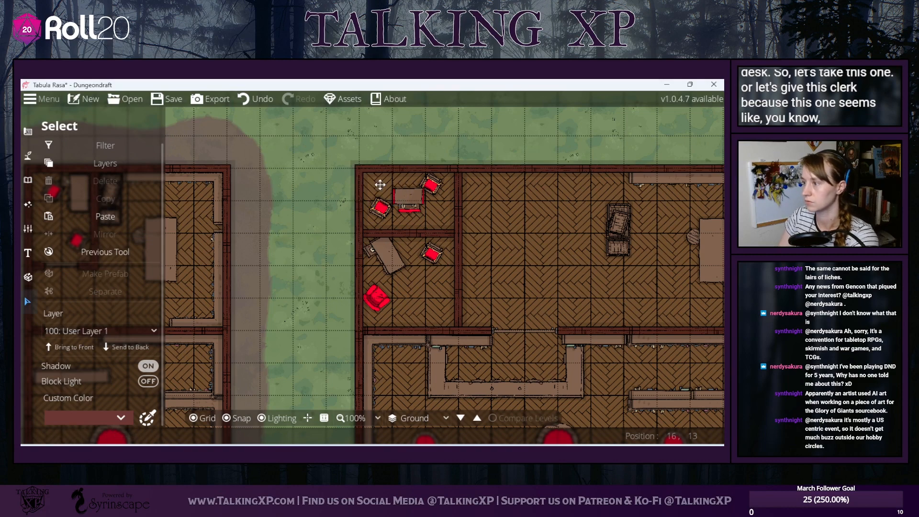
pyautogui.click(384, 189)
pyautogui.moveTo(405, 195); pyautogui.dragTo(384, 185)
pyautogui.click(304, 370)
pyautogui.click(227, 420)
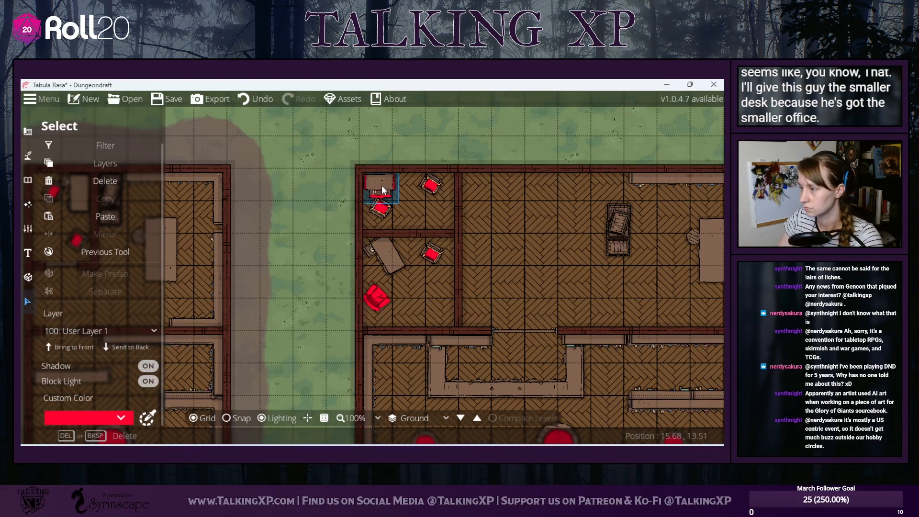
# - Try to nudge the chair below the upper office's desk, then undo the move
pyautogui.click(400, 219)
pyautogui.moveTo(379, 209); pyautogui.dragTo(378, 208)
pyautogui.click(253, 110)
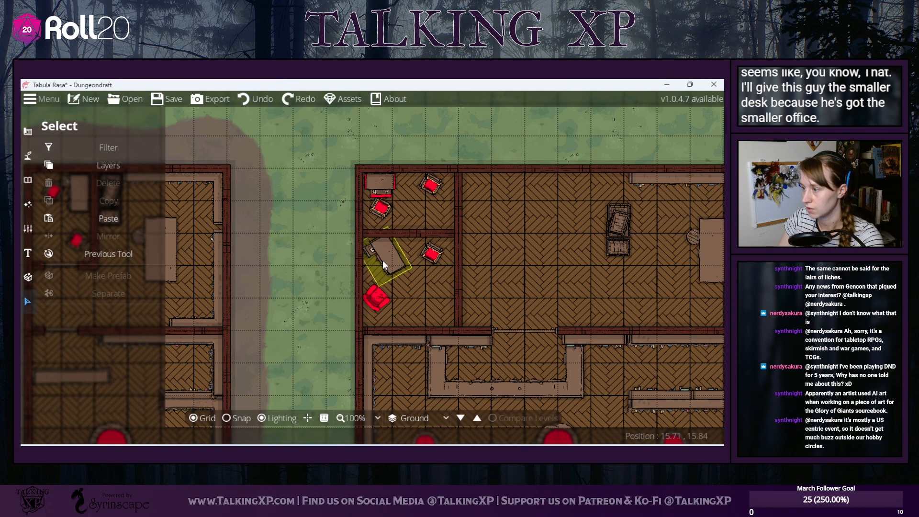
# - Move the lower office's angled desk down in front of the armchair and bring it to the front
pyautogui.moveTo(393, 265); pyautogui.dragTo(401, 293)
pyautogui.click(397, 292)
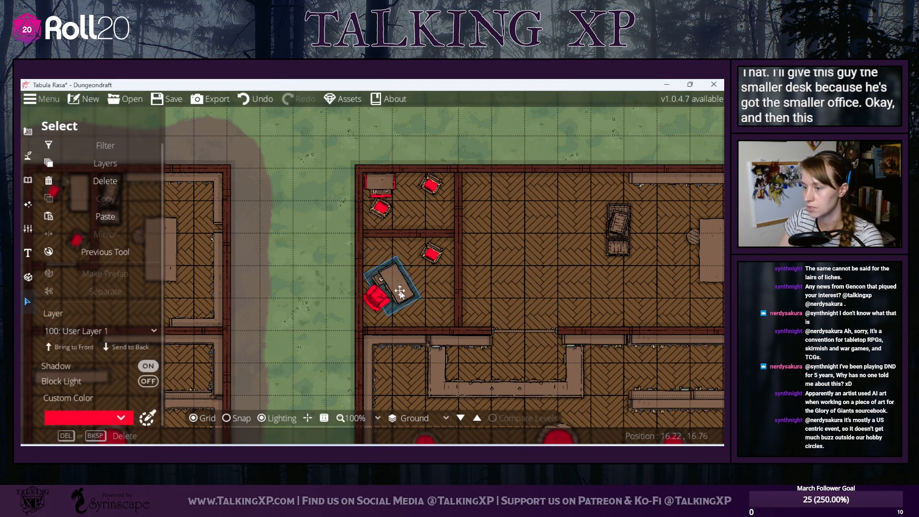
pyautogui.click(90, 348)
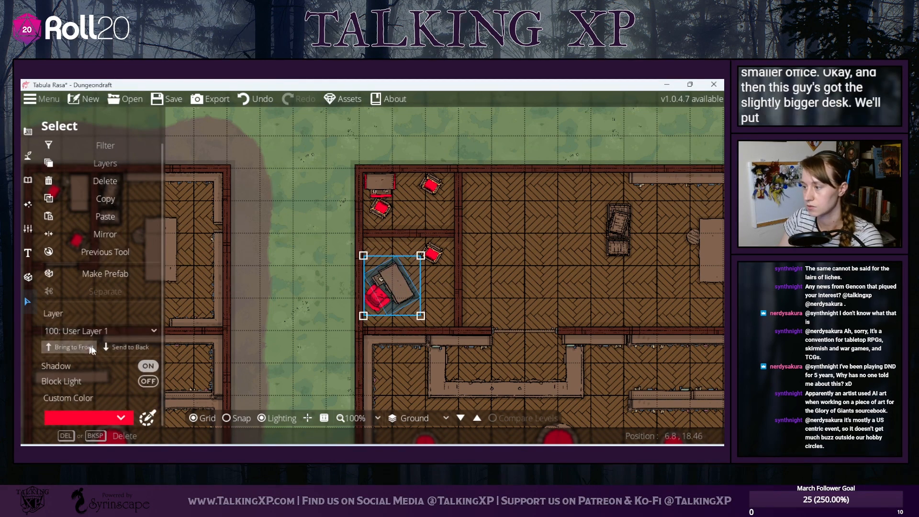
pyautogui.click(545, 252)
pyautogui.click(398, 282)
pyautogui.click(596, 268)
# - Try Atlas Globe 02 on the round table in the neighbouring shop, then undo the placement
pyautogui.moveTo(596, 268); pyautogui.dragTo(410, 240)
pyautogui.moveTo(427, 284); pyautogui.dragTo(400, 264)
pyautogui.moveTo(499, 303); pyautogui.dragTo(362, 297)
pyautogui.click(362, 297)
pyautogui.moveTo(419, 355); pyautogui.dragTo(504, 279)
pyautogui.moveTo(271, 273); pyautogui.dragTo(565, 323)
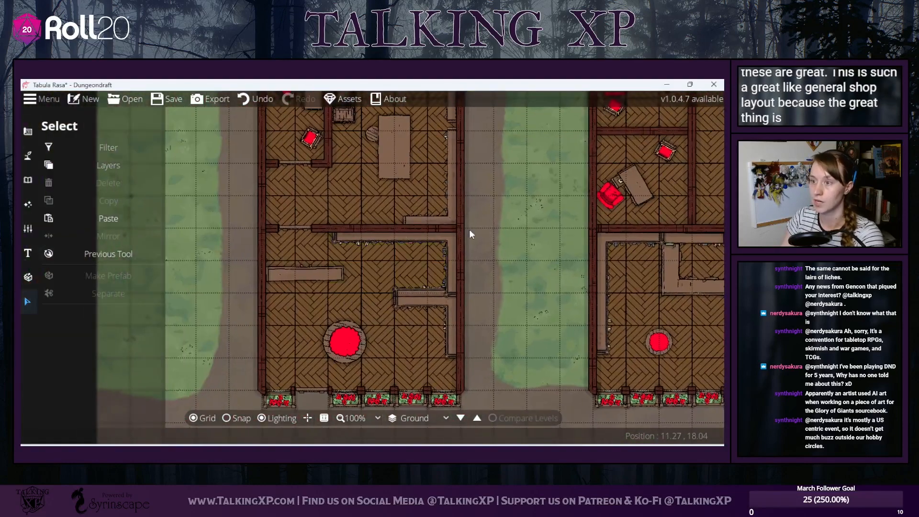
pyautogui.click(33, 180)
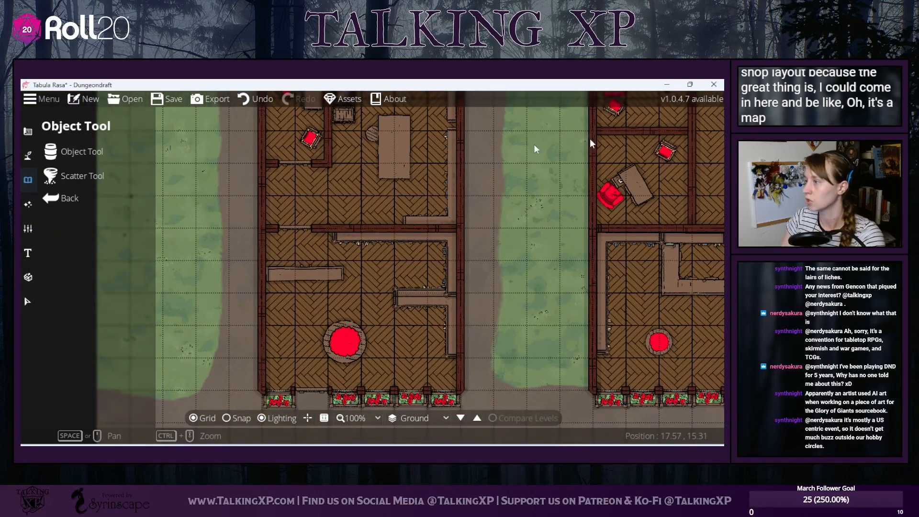
pyautogui.click(79, 150)
pyautogui.click(656, 203)
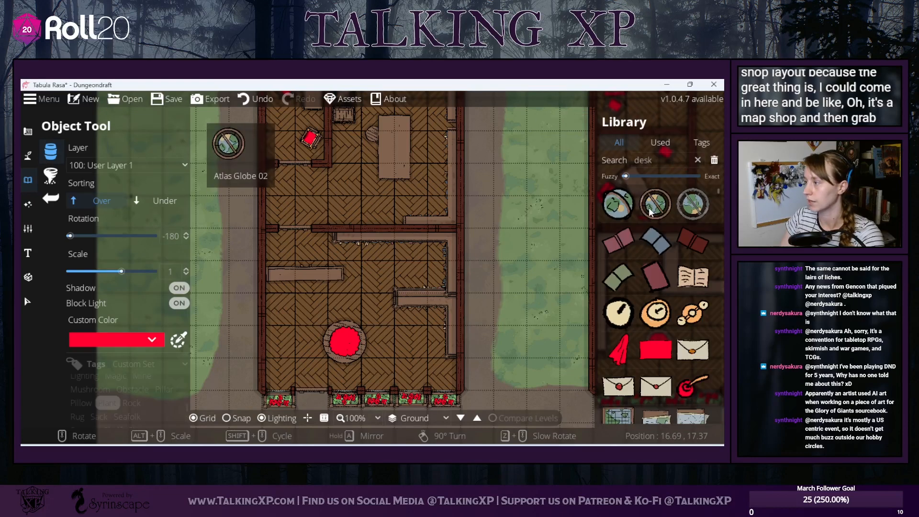
pyautogui.click(346, 341)
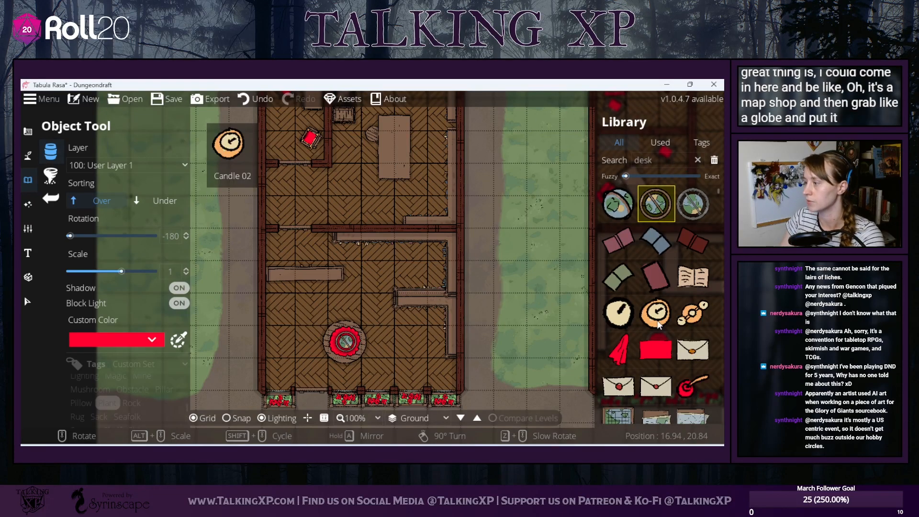
pyautogui.click(275, 99)
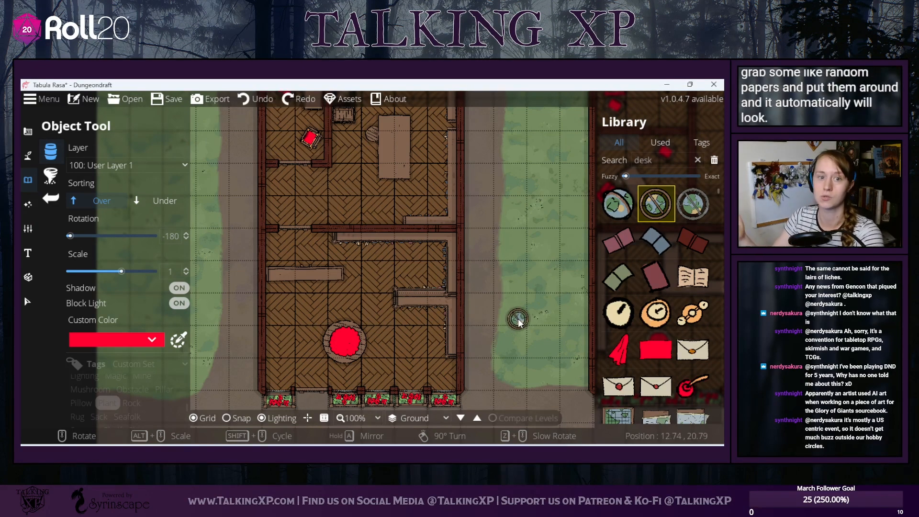
# - Move the workspace's long table and its stool left from the side entrance towards the office wall
pyautogui.moveTo(519, 323); pyautogui.dragTo(378, 351)
pyautogui.moveTo(402, 310); pyautogui.dragTo(228, 329)
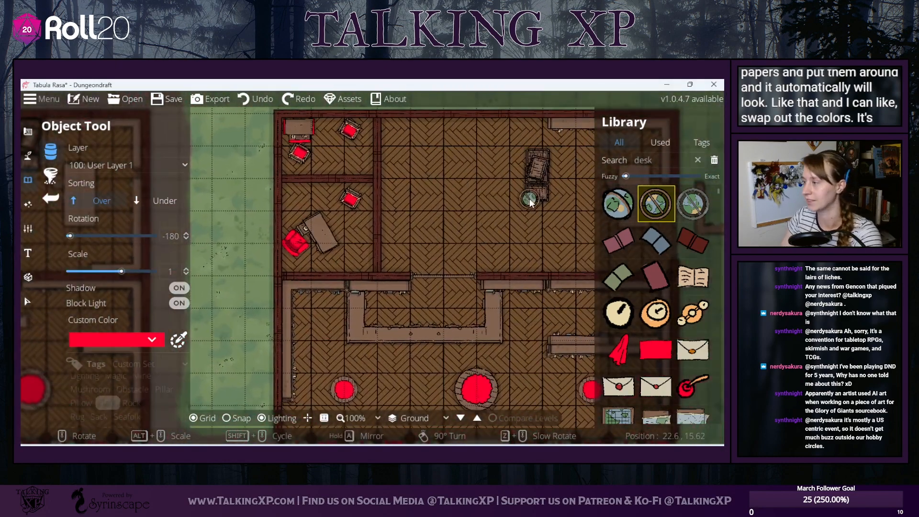
pyautogui.moveTo(530, 199); pyautogui.dragTo(348, 231)
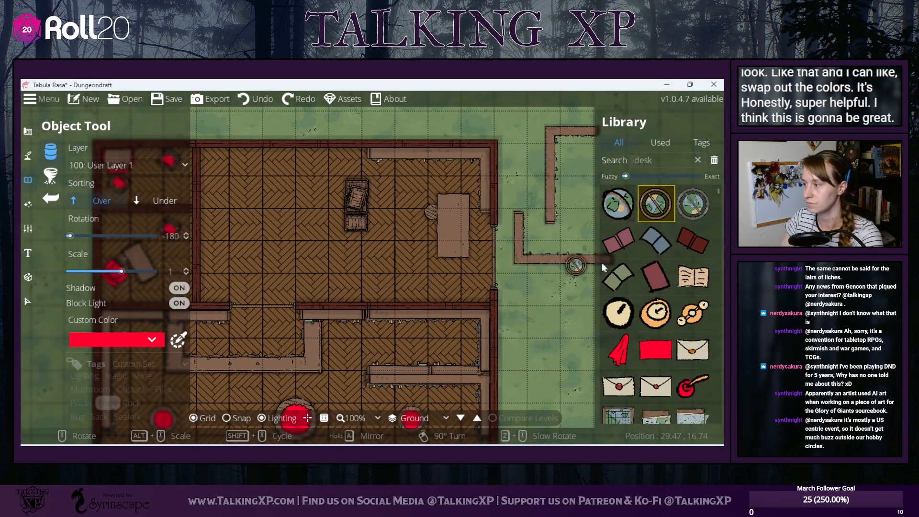
pyautogui.moveTo(565, 339)
pyautogui.mouseDown()
pyautogui.moveTo(585, 332)
pyautogui.moveTo(574, 336)
pyautogui.mouseUp()
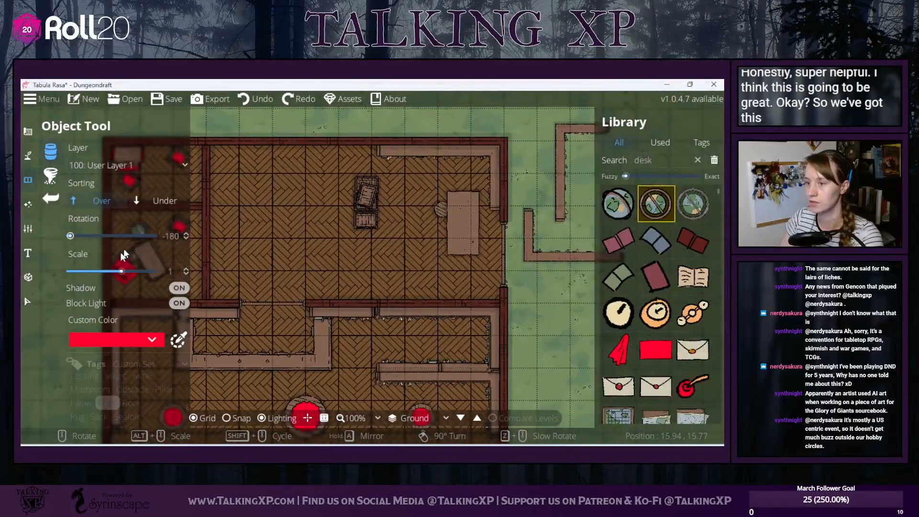
pyautogui.click(28, 302)
pyautogui.moveTo(425, 191); pyautogui.dragTo(473, 268)
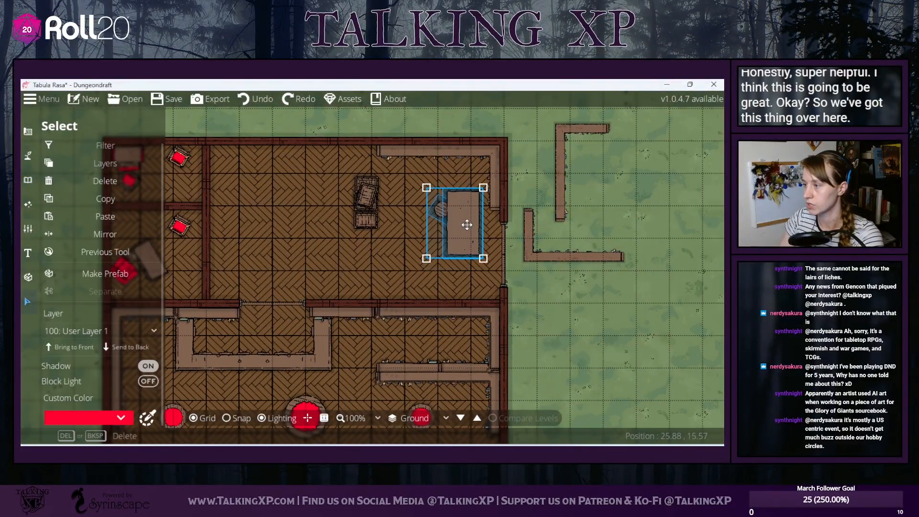
pyautogui.moveTo(466, 223); pyautogui.dragTo(290, 216)
pyautogui.click(424, 239)
# - Turn the crate stack 90 degrees and move it against the workspace's lower wall near the side entrance
pyautogui.moveTo(406, 261); pyautogui.dragTo(341, 169)
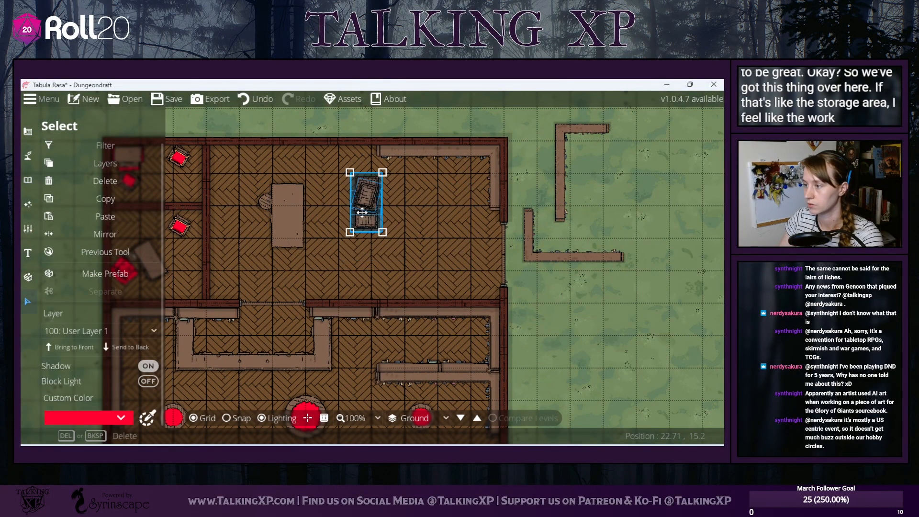
pyautogui.scroll(-6, 362, 213)
pyautogui.moveTo(363, 212); pyautogui.dragTo(422, 297)
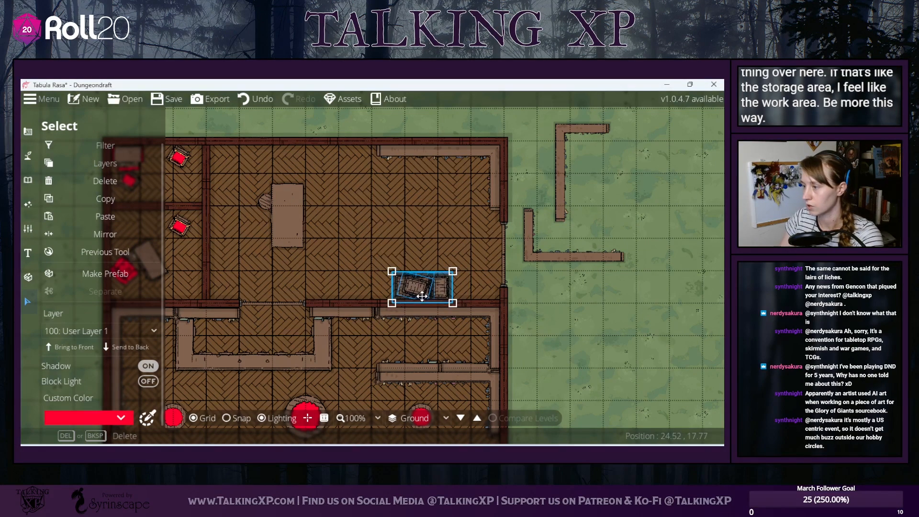
pyautogui.click(576, 297)
# - Duplicate the crate stack and place the copy directly to its left along the workspace's lower wall
pyautogui.moveTo(378, 256); pyautogui.dragTo(465, 295)
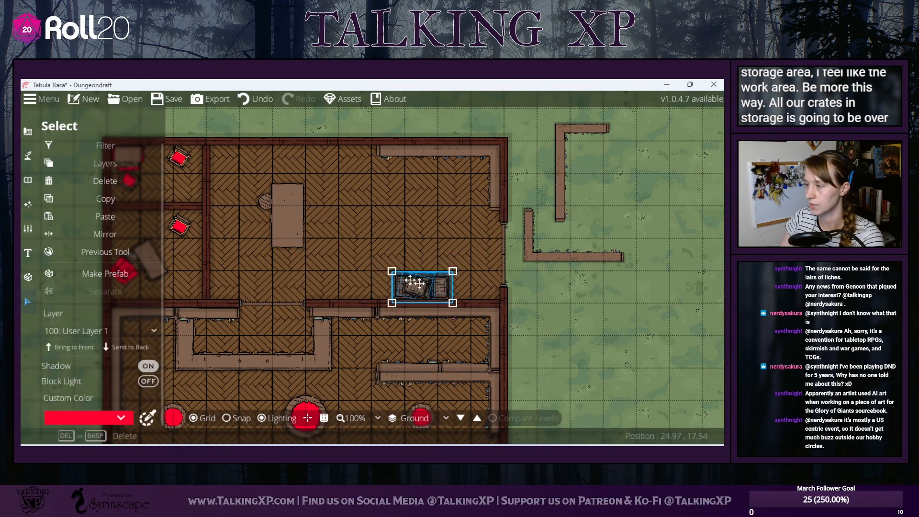
pyautogui.click(112, 201)
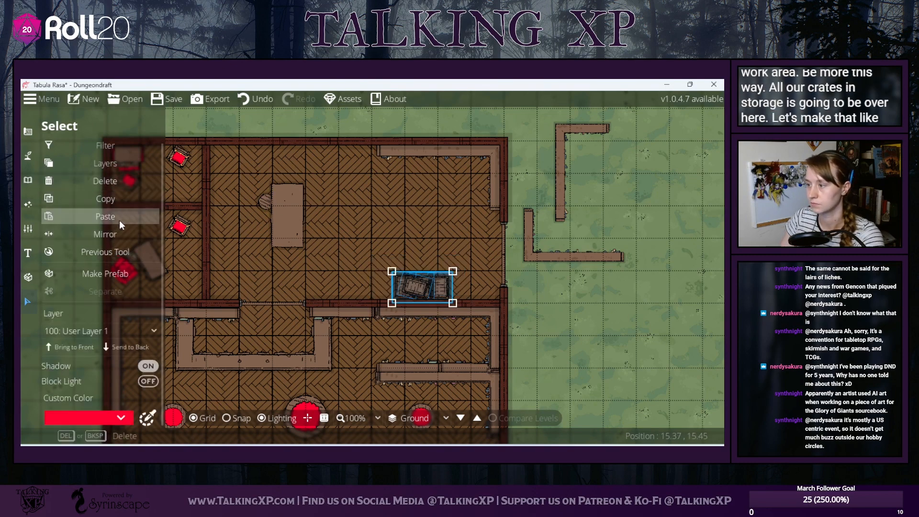
pyautogui.click(118, 219)
pyautogui.moveTo(386, 261)
pyautogui.mouseDown()
pyautogui.moveTo(375, 270)
pyautogui.moveTo(380, 278)
pyautogui.mouseUp()
pyautogui.click(378, 209)
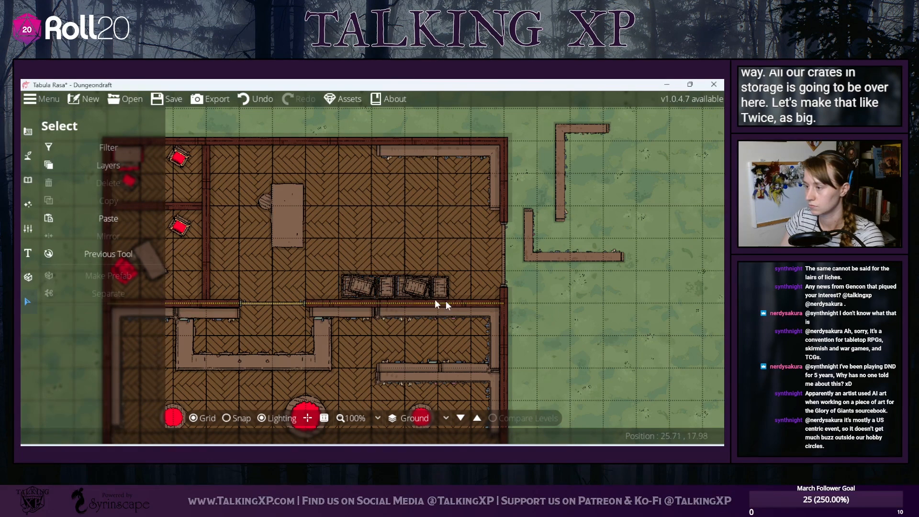
# - Move the copied tilted crate right and turn it, and delete the surplus crate at the row's left end
pyautogui.click(359, 286)
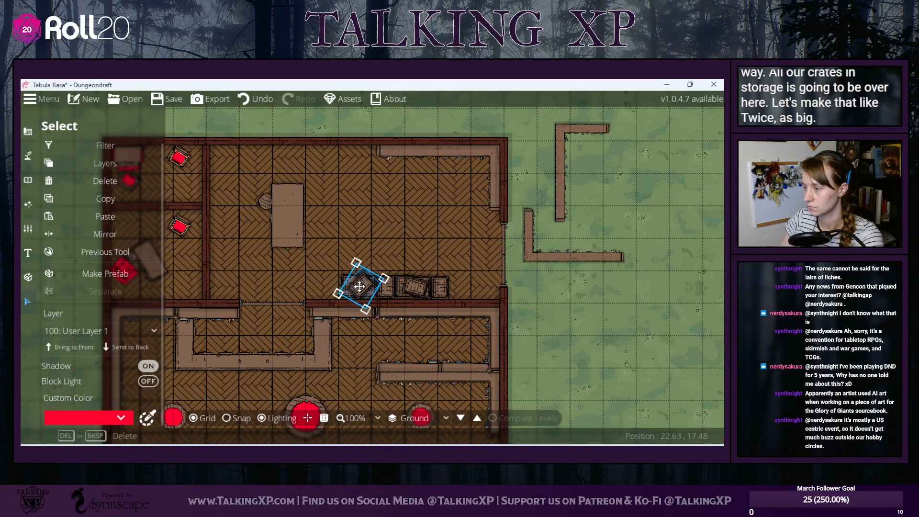
pyautogui.moveTo(359, 286); pyautogui.dragTo(383, 288)
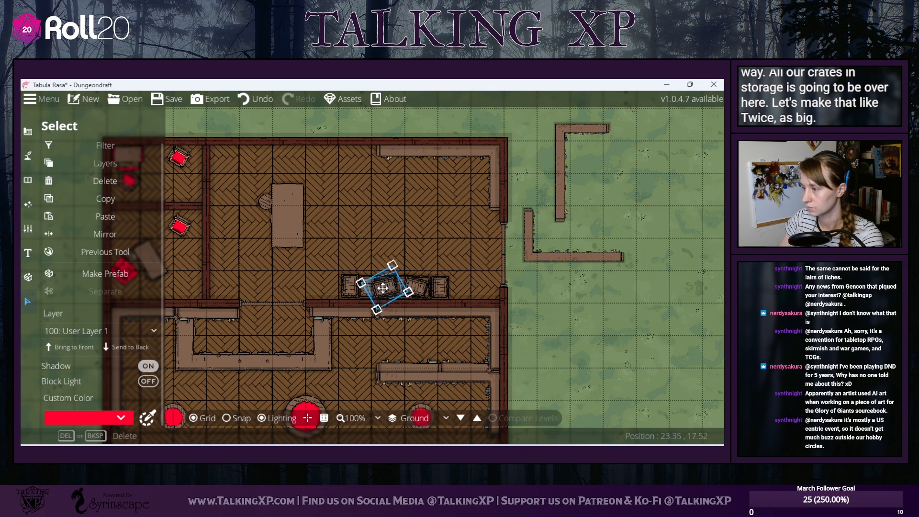
pyautogui.click(331, 236)
pyautogui.click(345, 282)
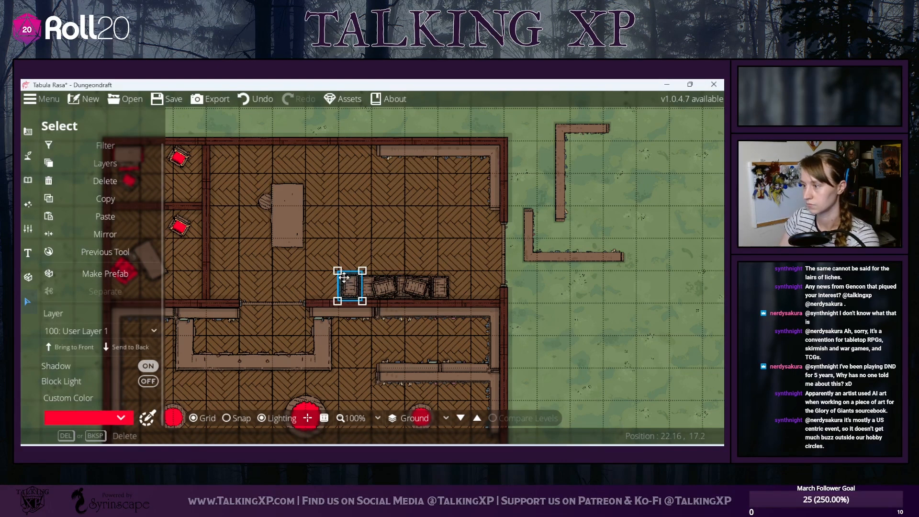
pyautogui.press('Delete')
# - Adjust the two tilted crates so they sit evenly between the row's straight end crates
pyautogui.click(421, 287)
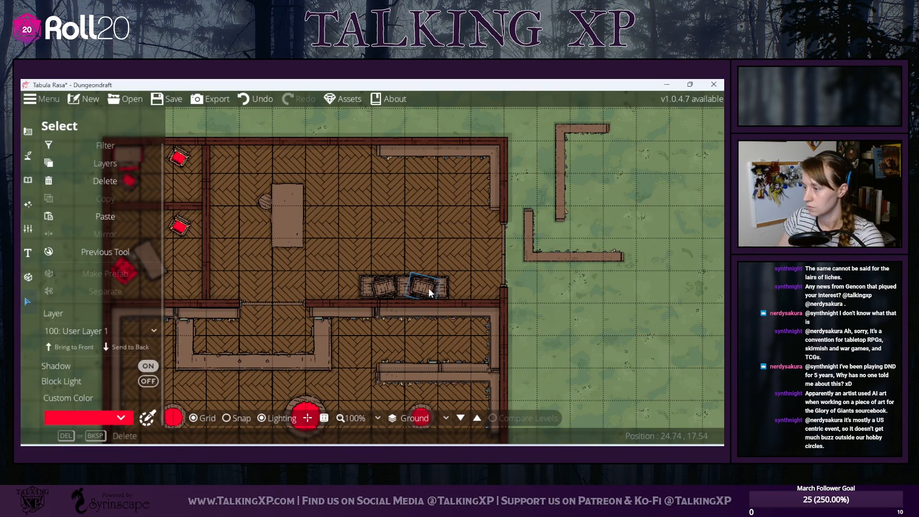
pyautogui.click(386, 287)
pyautogui.click(424, 206)
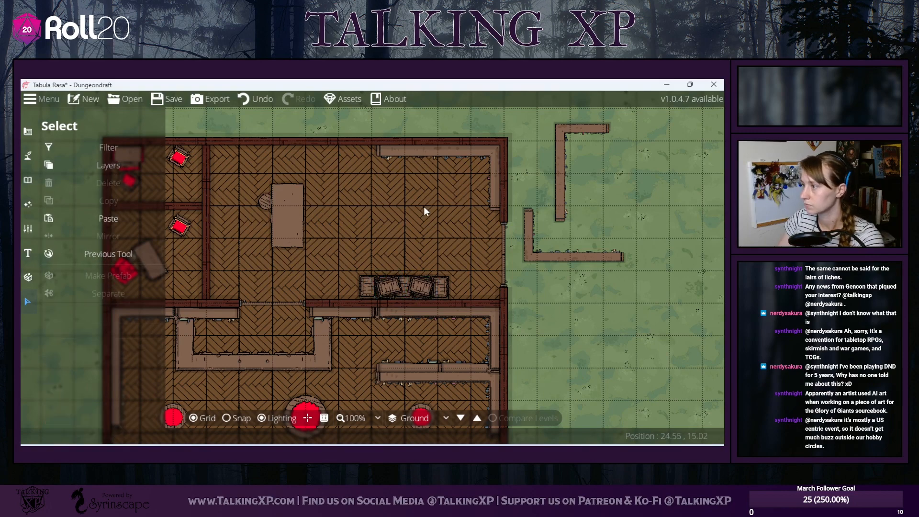
# - Turn on snapping and add a door portal to each of the two offices' right walls facing the workspace
pyautogui.moveTo(644, 315); pyautogui.dragTo(705, 323)
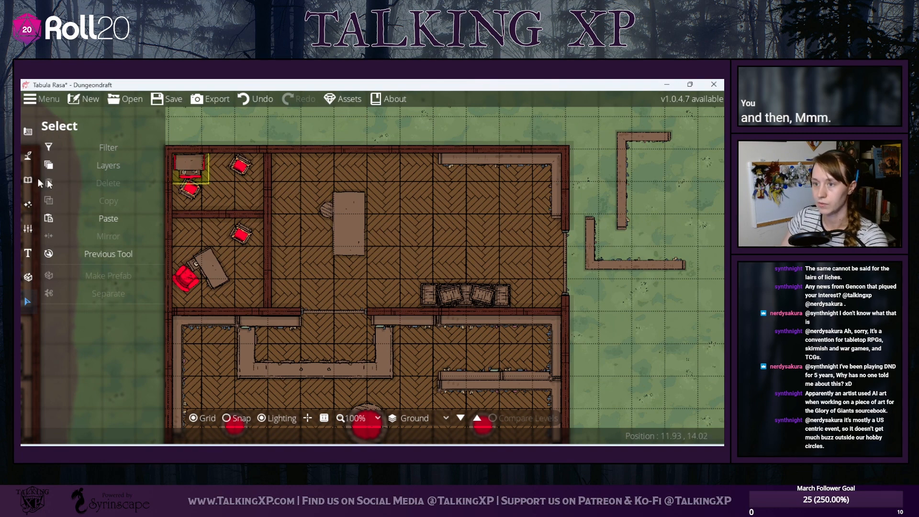
pyautogui.click(28, 180)
pyautogui.click(27, 132)
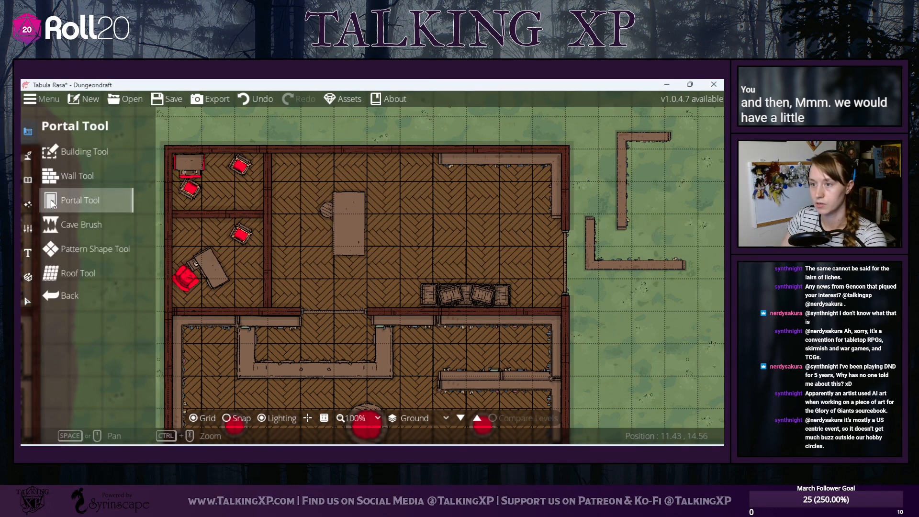
pyautogui.click(76, 200)
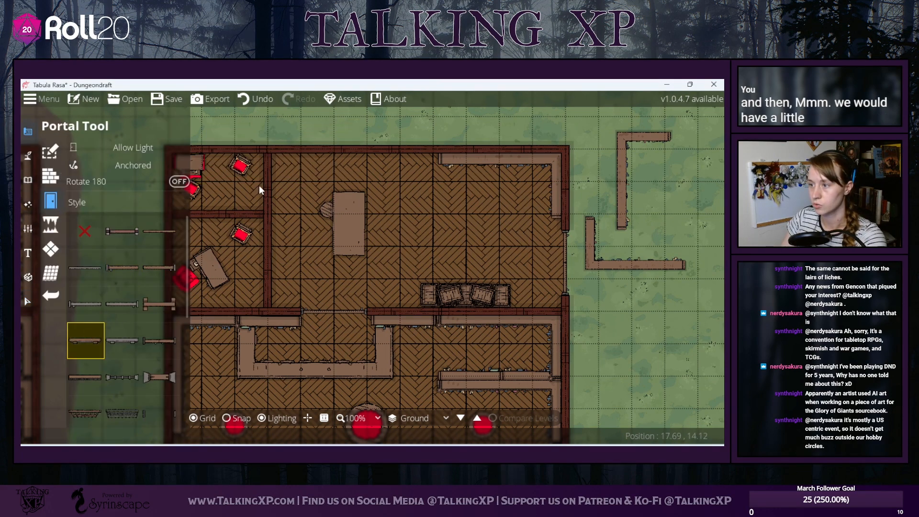
pyautogui.click(237, 418)
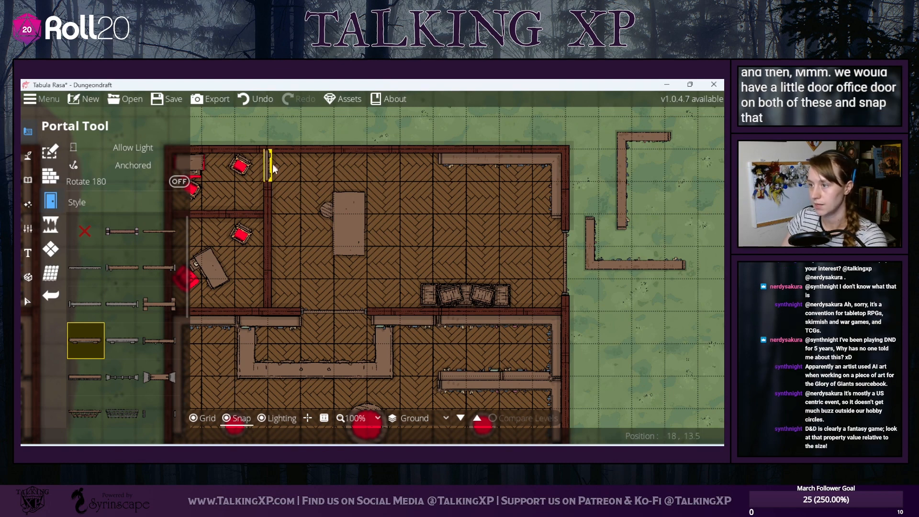
pyautogui.click(267, 196)
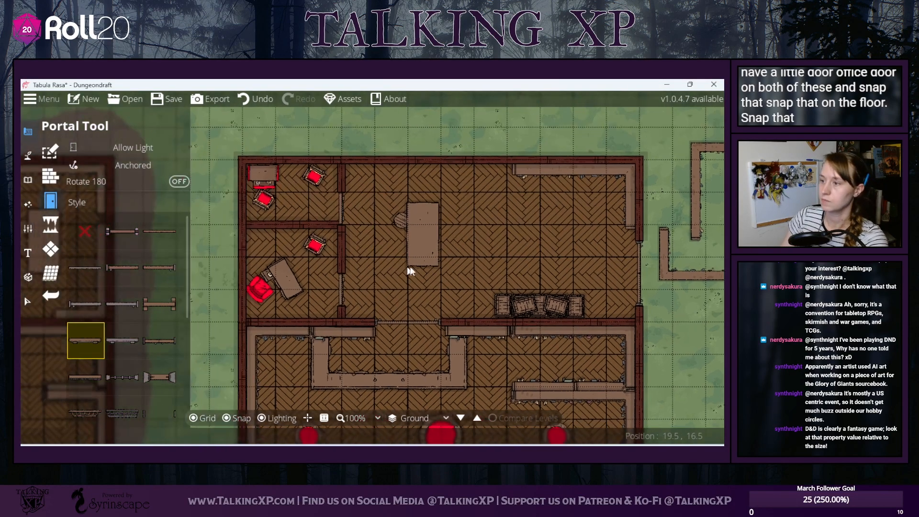
# - Rotate the workspace table and its stool 90 degrees so the table lies horizontally, and reposition them near the workspace's centre
pyautogui.press('s')
pyautogui.press('w')
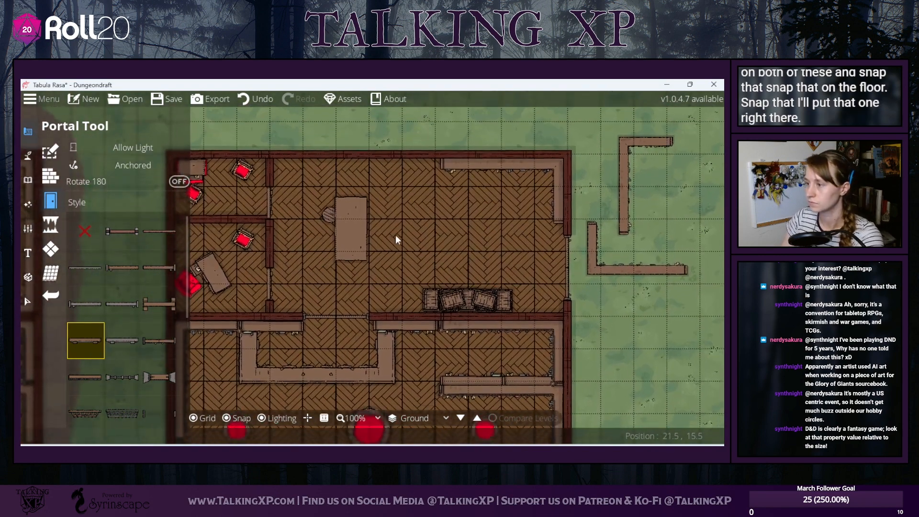
pyautogui.moveTo(449, 232); pyautogui.dragTo(495, 170)
pyautogui.press('w')
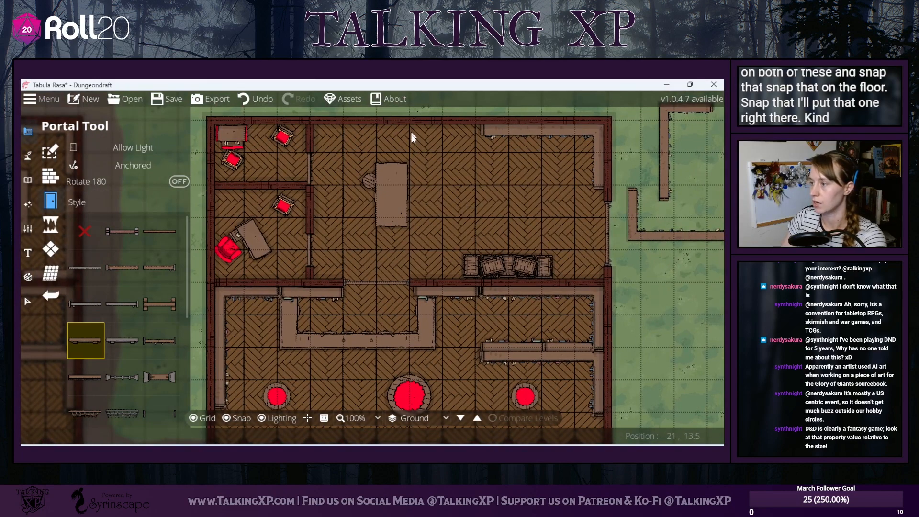
pyautogui.click(28, 302)
pyautogui.moveTo(352, 156); pyautogui.dragTo(427, 253)
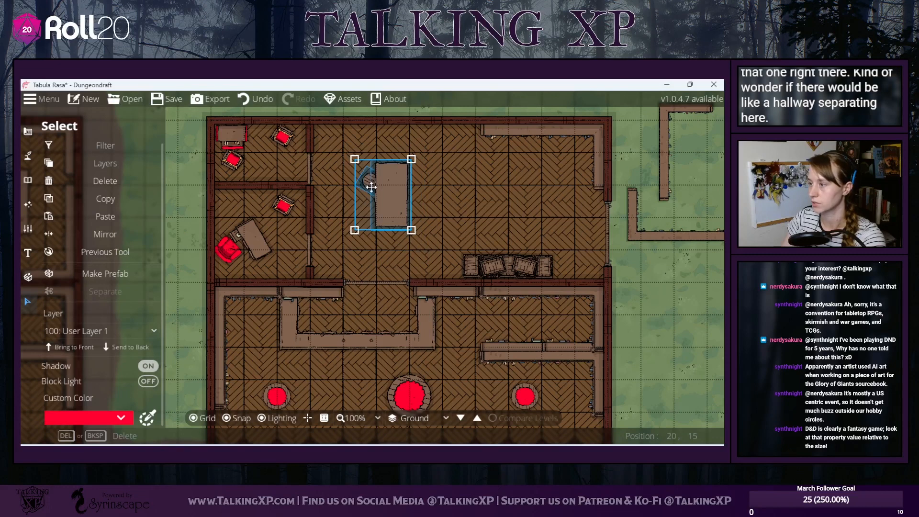
pyautogui.scroll(-6, 372, 188)
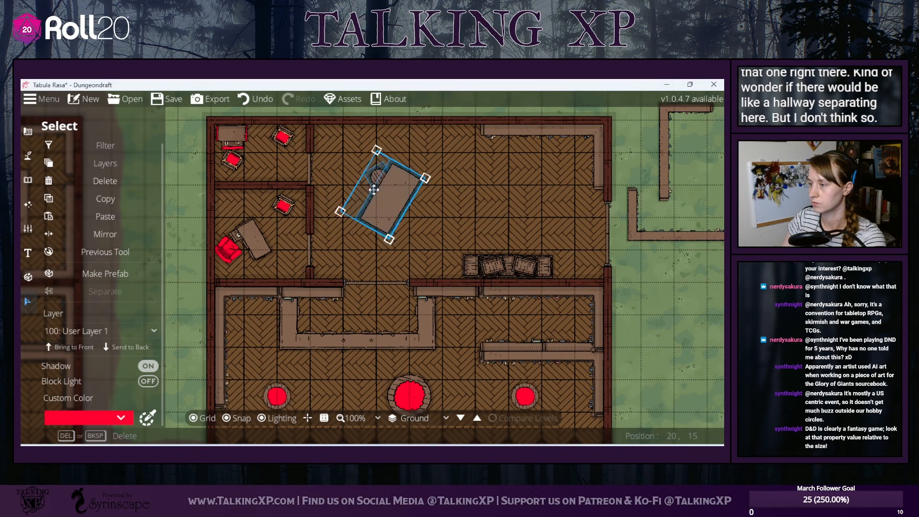
pyautogui.scroll(6, 374, 190)
pyautogui.moveTo(374, 190); pyautogui.dragTo(429, 208)
pyautogui.scroll(-6, 419, 203)
pyautogui.scroll(-12, 419, 204)
pyautogui.click(483, 211)
pyautogui.click(401, 205)
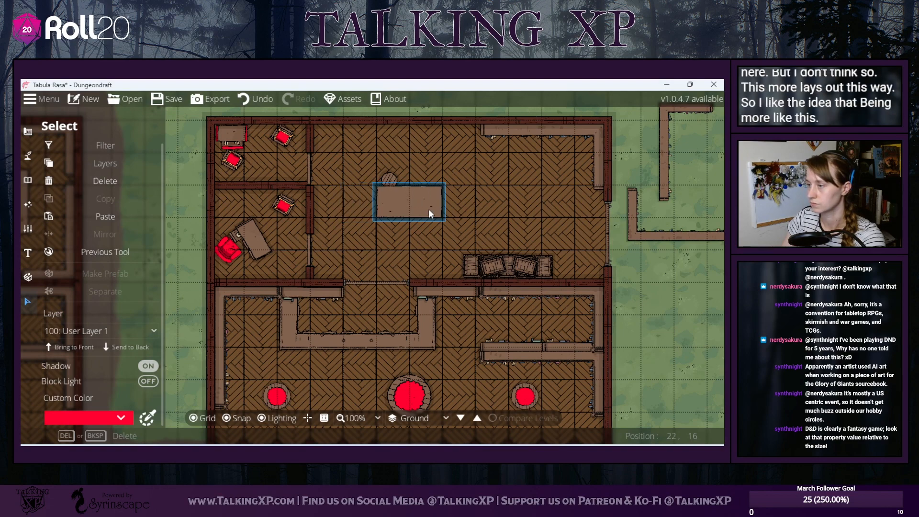
# - Move the stool right along the horizontal table's upper edge
pyautogui.click(405, 177)
pyautogui.moveTo(407, 178); pyautogui.dragTo(426, 181)
pyautogui.click(458, 210)
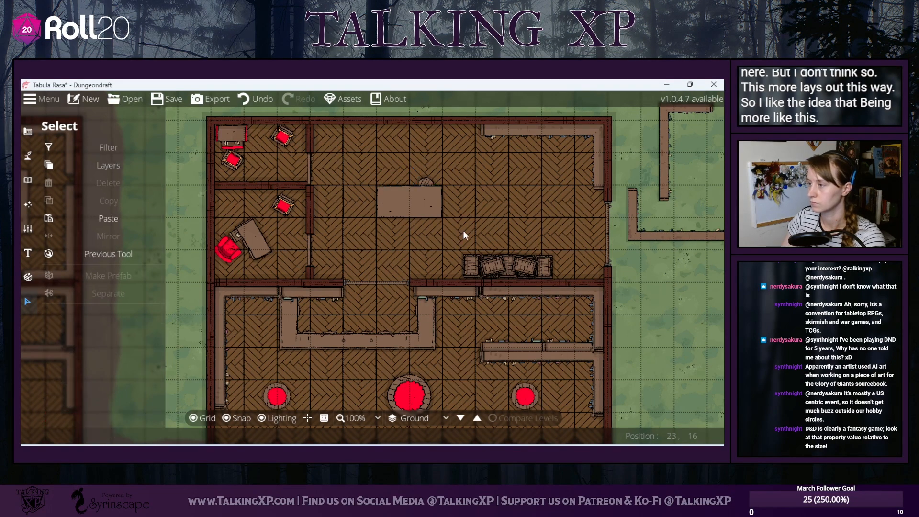
# - Duplicate the work table with its stool and place the copy end to end with the table's right side
pyautogui.click(428, 182)
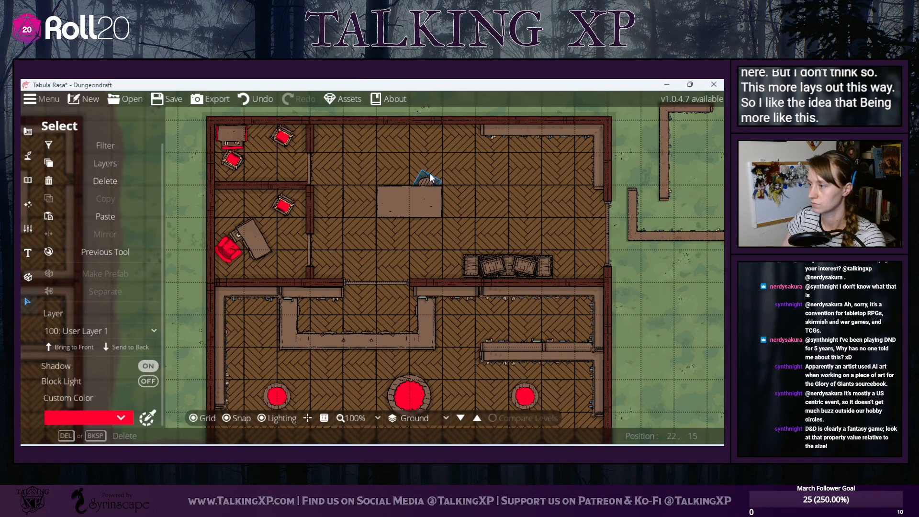
pyautogui.click(181, 219)
pyautogui.click(419, 199)
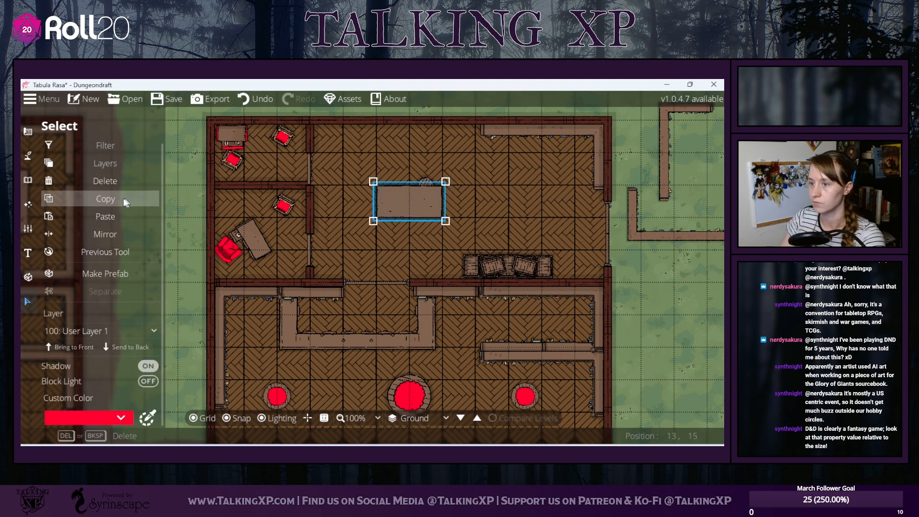
pyautogui.click(491, 193)
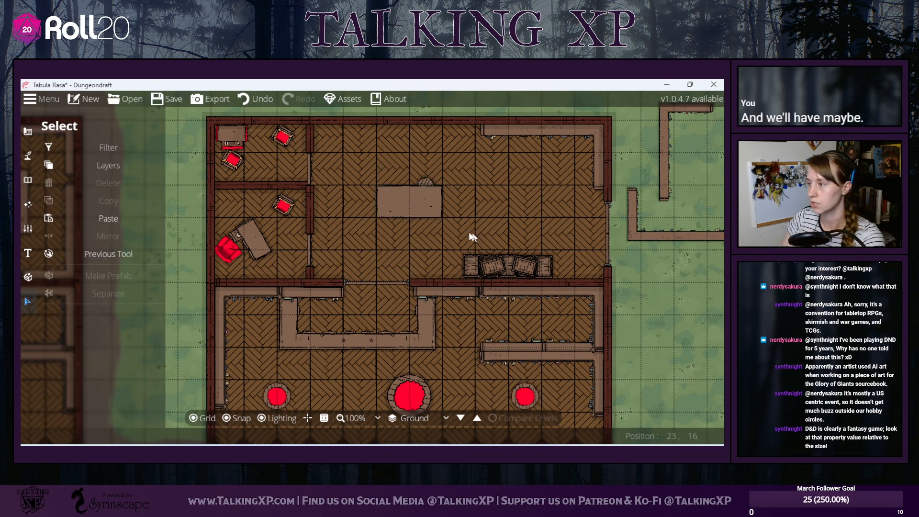
pyautogui.moveTo(473, 235); pyautogui.dragTo(356, 157)
pyautogui.click(113, 201)
pyautogui.click(107, 221)
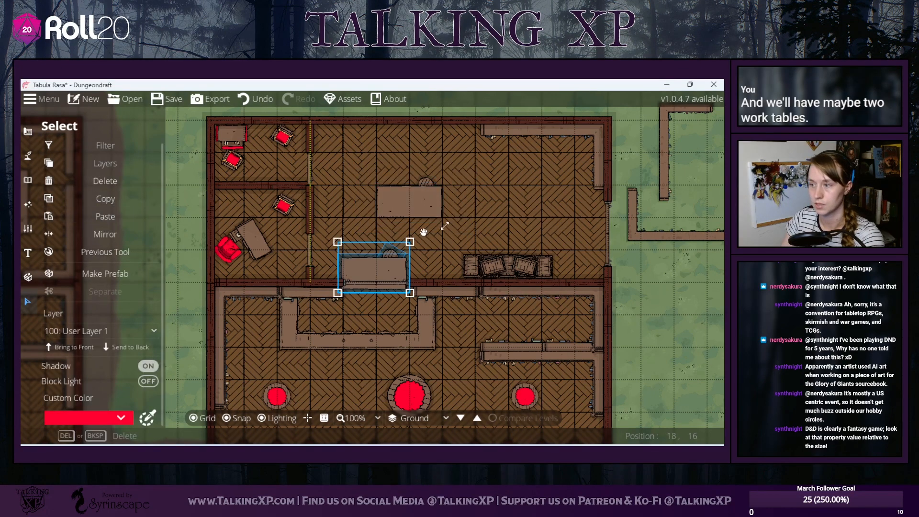
pyautogui.moveTo(365, 254); pyautogui.dragTo(453, 197)
pyautogui.click(517, 188)
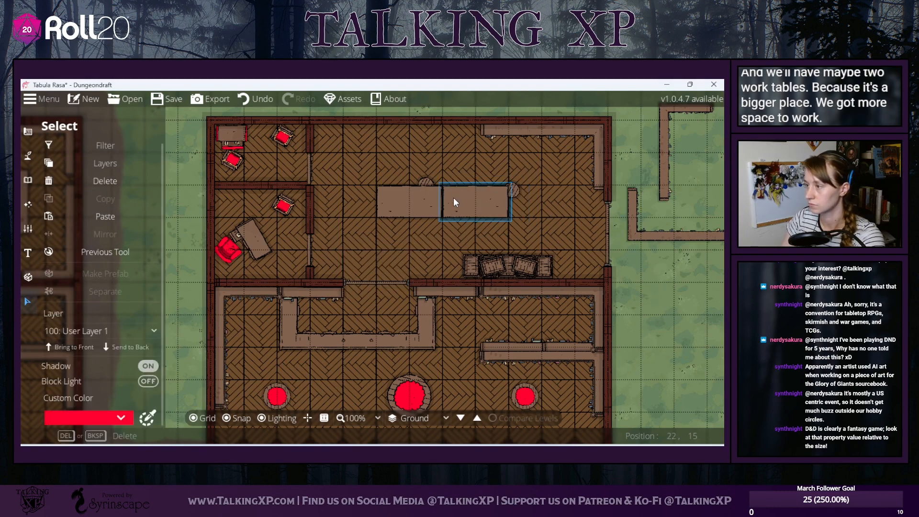
# - With snapping off, place one stool above the left work table and the other below the right one
pyautogui.moveTo(516, 190); pyautogui.dragTo(492, 183)
pyautogui.click(268, 201)
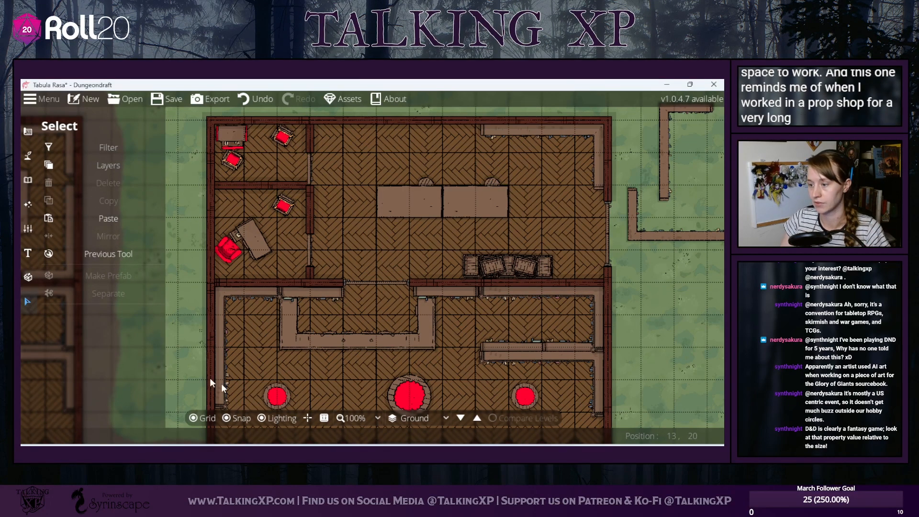
pyautogui.click(236, 418)
pyautogui.moveTo(426, 183); pyautogui.dragTo(400, 181)
pyautogui.moveTo(489, 181); pyautogui.dragTo(459, 219)
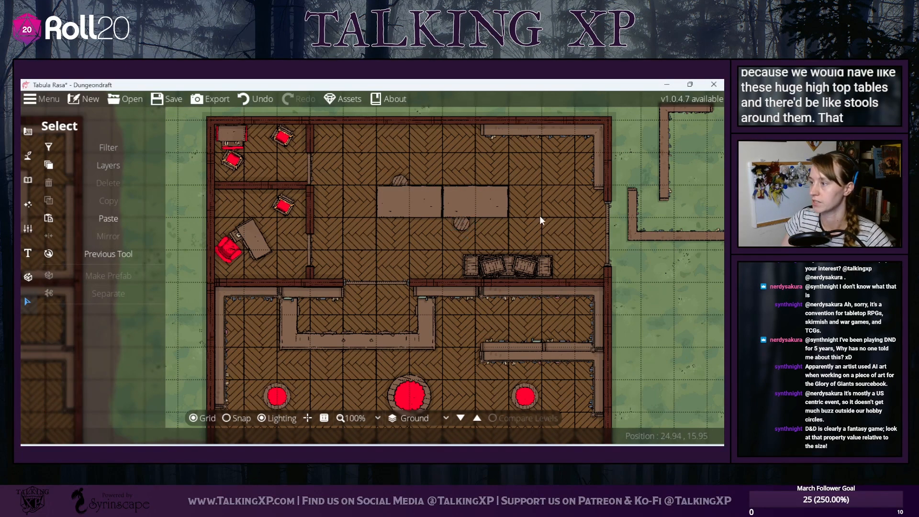
pyautogui.moveTo(397, 178); pyautogui.dragTo(396, 178)
pyautogui.click(424, 178)
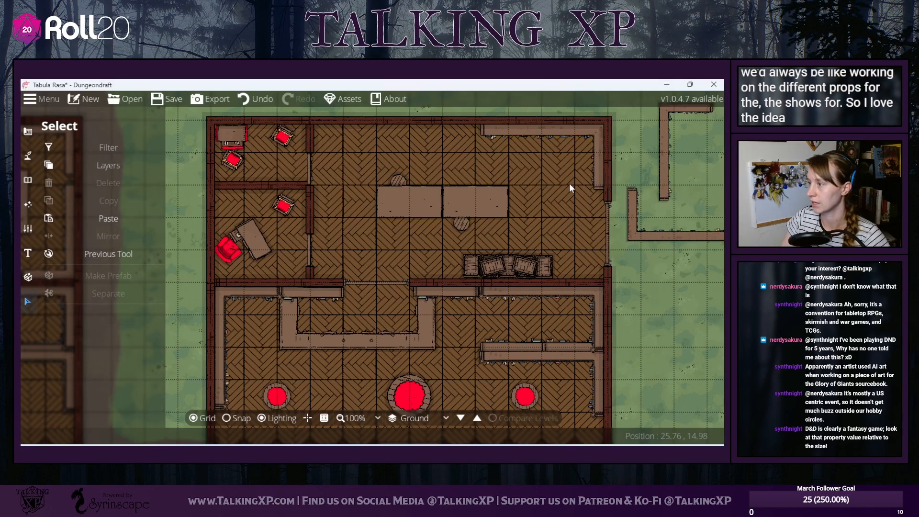
# - Search the object library for "shelf" and place Merchant Shelf 05 against the workspace's upper wall beside the upper office
pyautogui.moveTo(530, 230); pyautogui.dragTo(507, 228)
pyautogui.click(644, 159)
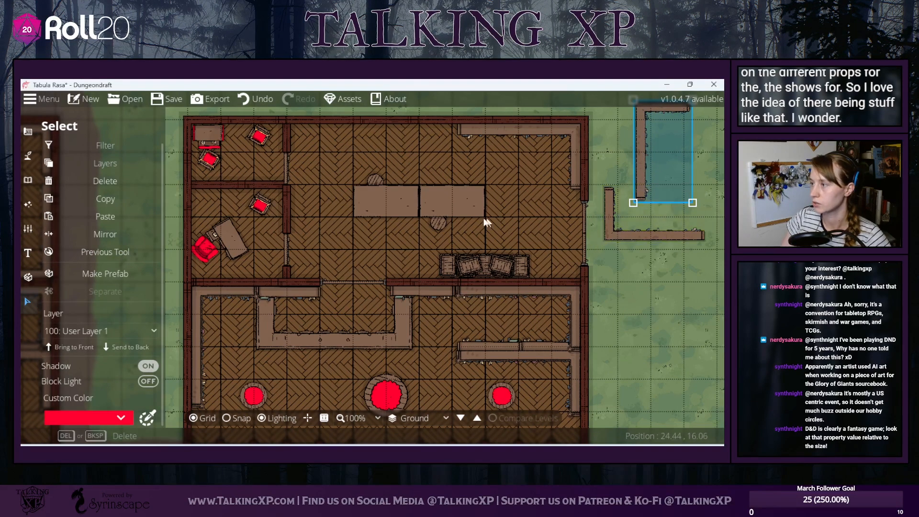
pyautogui.click(30, 179)
pyautogui.click(681, 161)
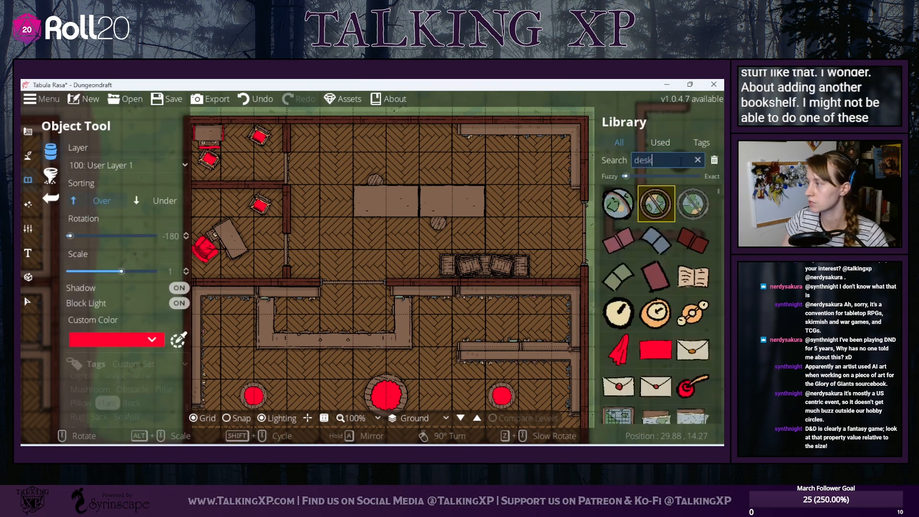
pyautogui.write('shelf')
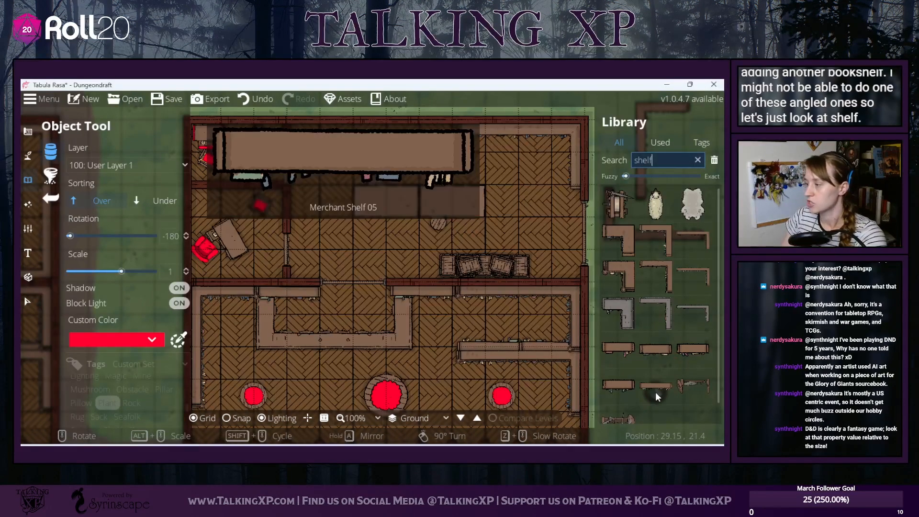
pyautogui.click(657, 387)
pyautogui.scroll(-6, 426, 144)
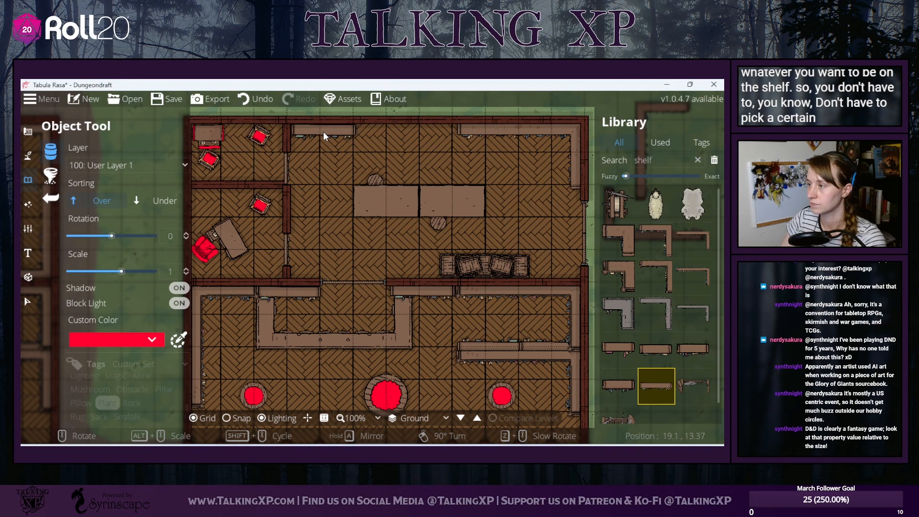
pyautogui.click(324, 131)
# - Search the object library for "table" and place Small Table 07, rotated to -90, against the workspace's upper wall between the shelves
pyautogui.scroll(1, 465, 239)
pyautogui.moveTo(537, 207); pyautogui.dragTo(515, 218)
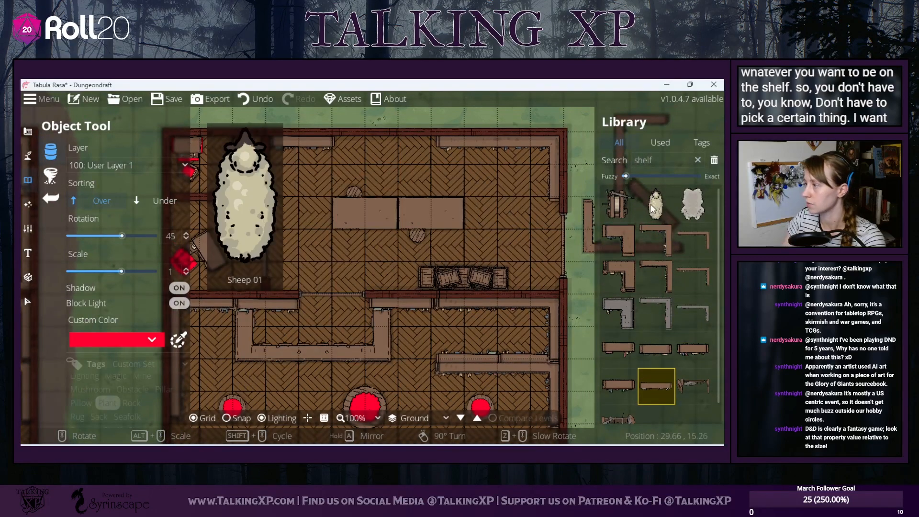
pyautogui.click(666, 160)
pyautogui.write('t')
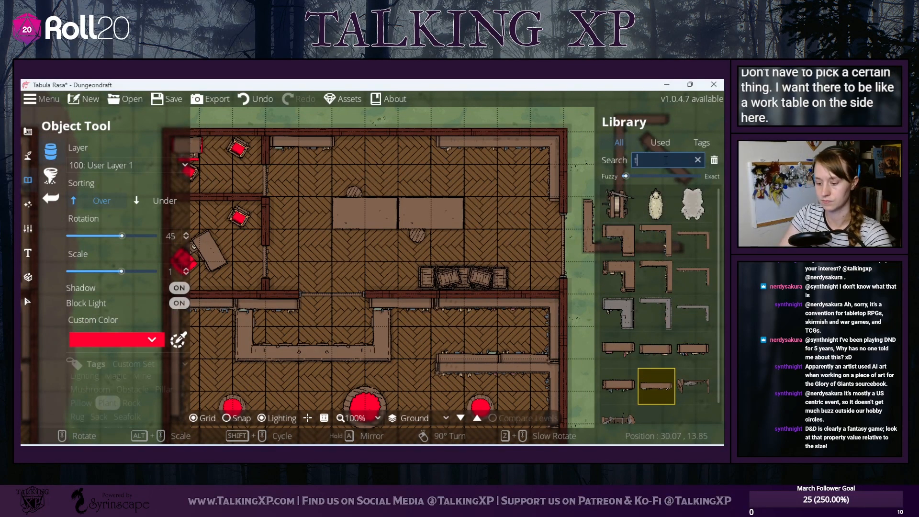
pyautogui.write('able')
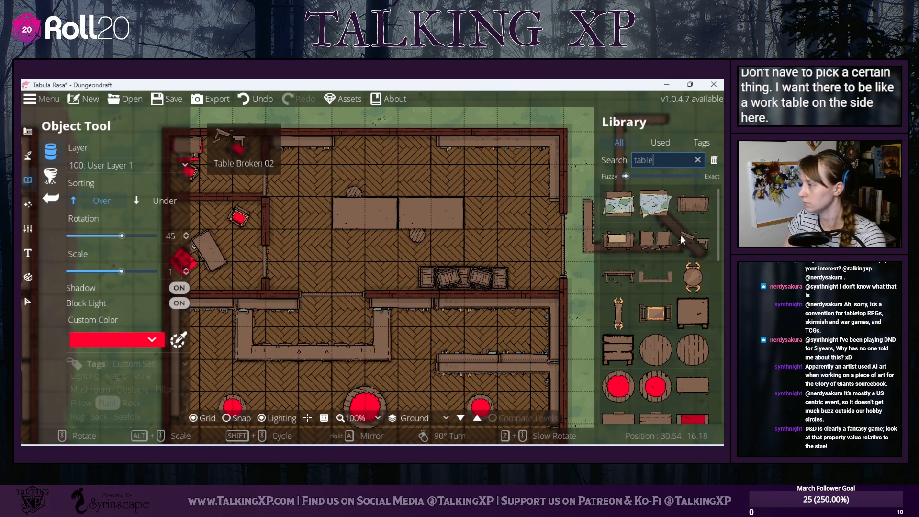
pyautogui.scroll(-1, 664, 331)
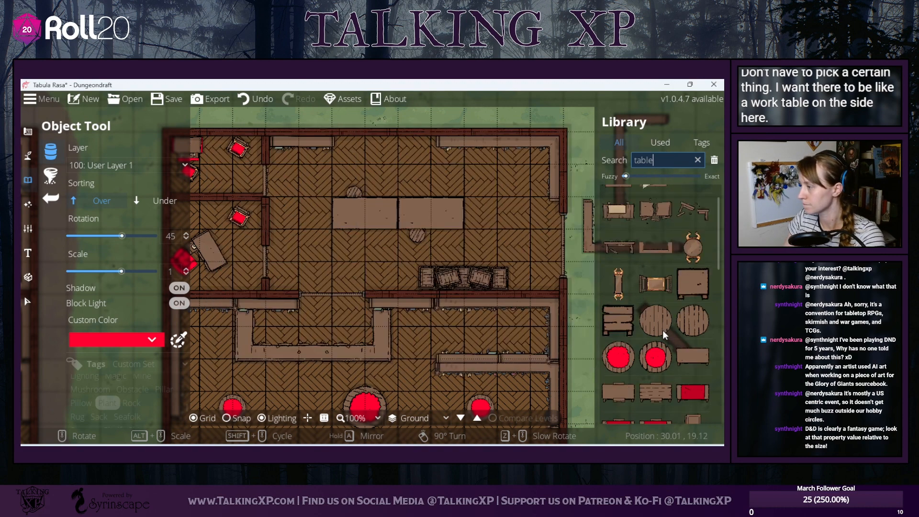
pyautogui.scroll(-1, 664, 331)
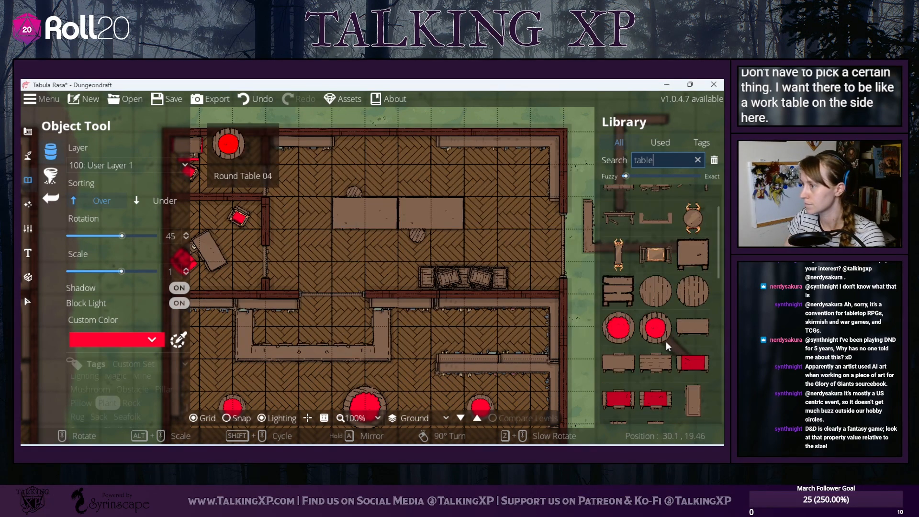
pyautogui.scroll(-1, 670, 375)
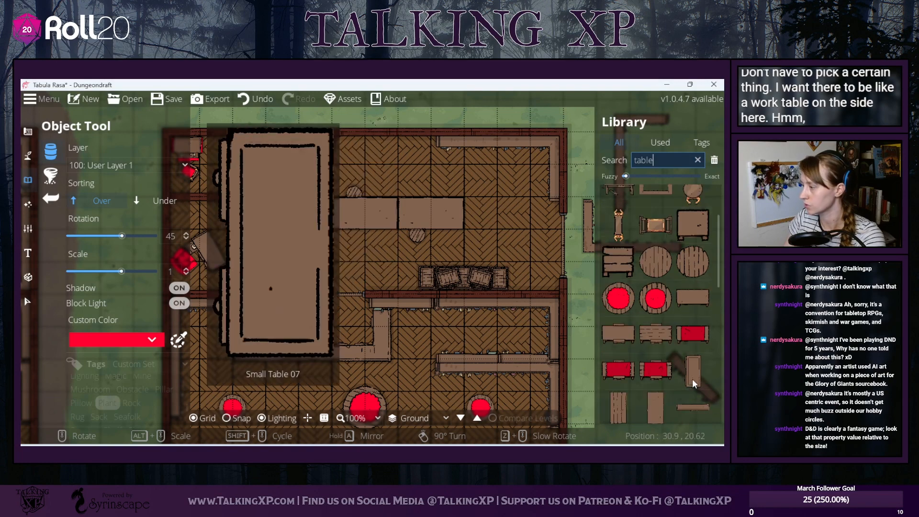
pyautogui.click(693, 378)
pyautogui.scroll(-9, 386, 170)
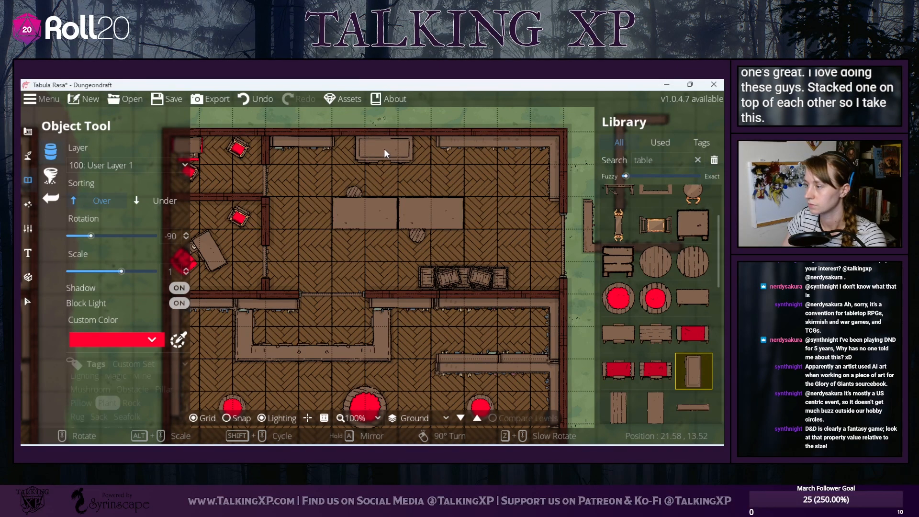
pyautogui.click(384, 148)
# - Stack the narrow table top on the back edge of the small table by the upper wall, at rotation 0 and scale 0.9
pyautogui.click(694, 408)
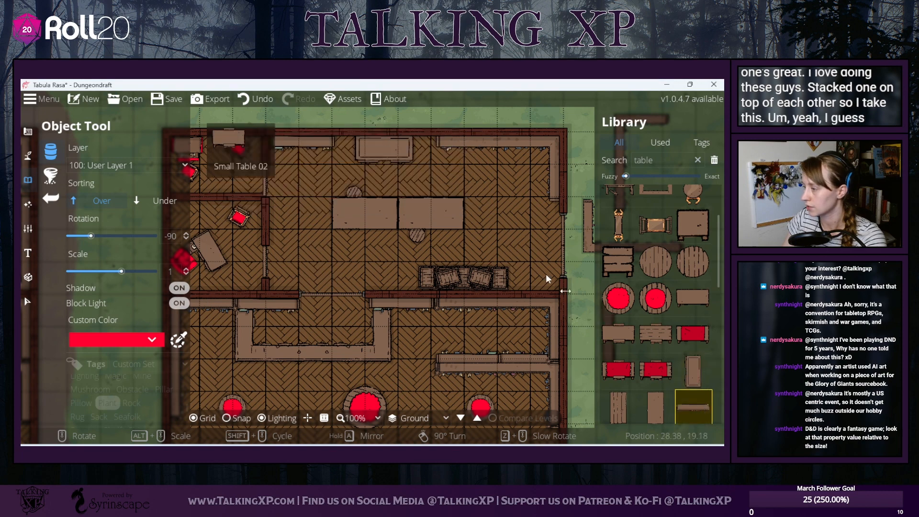
pyautogui.scroll(7, 383, 171)
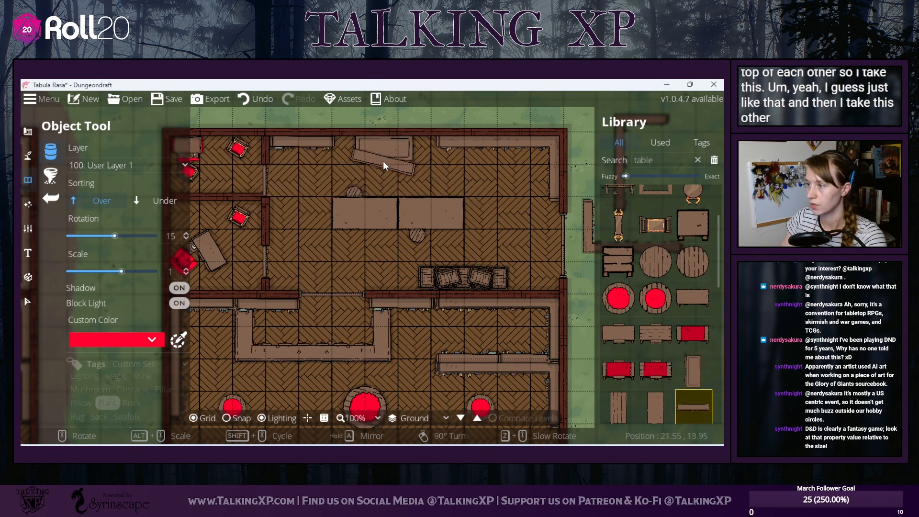
pyautogui.scroll(-1, 384, 154)
pyautogui.keyDown('alt'); pyautogui.scroll(-2, 384, 153); pyautogui.keyUp('alt')
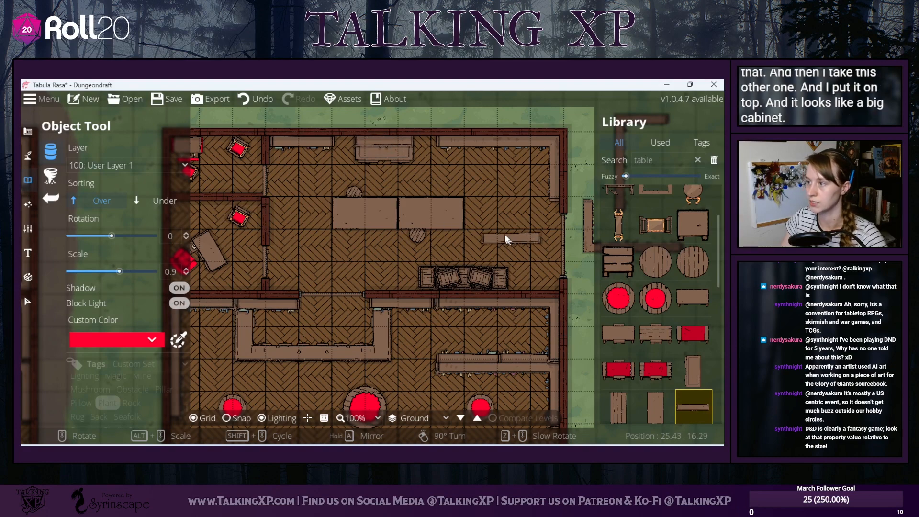
pyautogui.moveTo(515, 239)
pyautogui.mouseDown()
pyautogui.moveTo(509, 226)
pyautogui.moveTo(507, 237)
pyautogui.mouseUp()
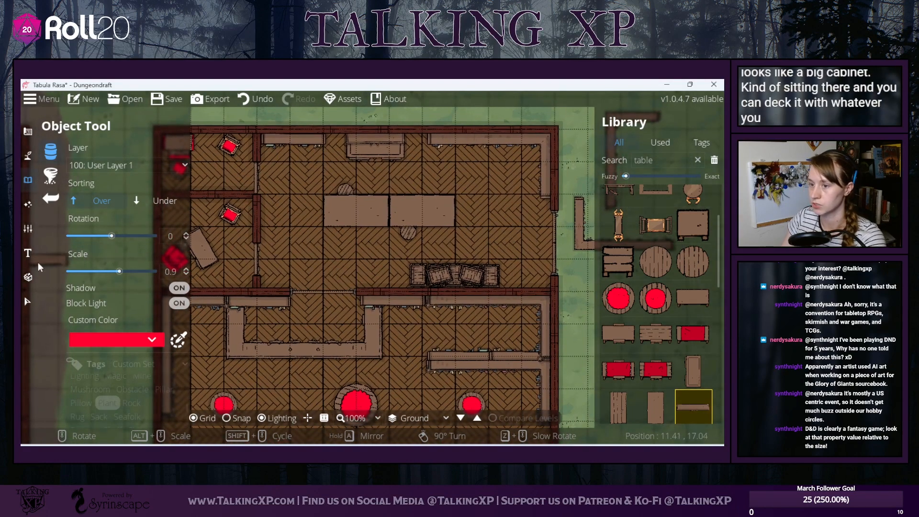
# - Slide the stacked cabinet slightly out from the upper wall and shift the crate group a little right along the lower wall
pyautogui.click(24, 302)
pyautogui.click(379, 150)
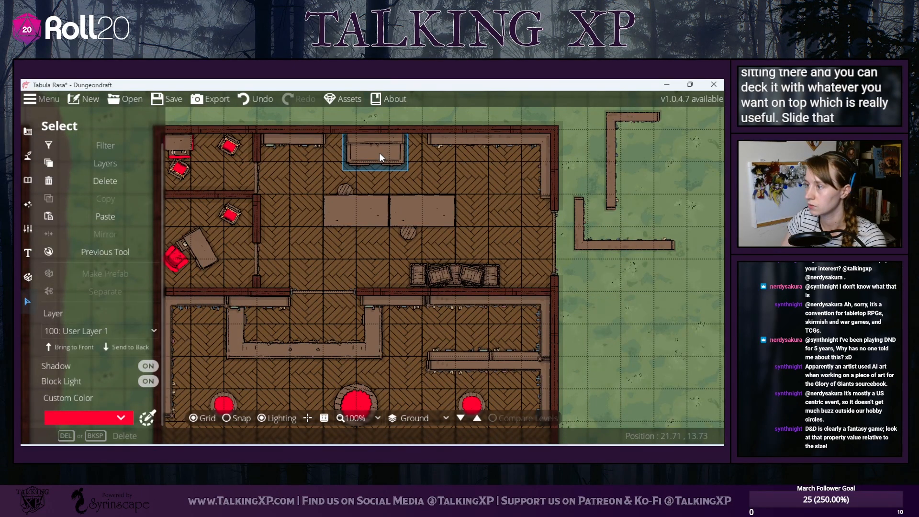
pyautogui.click(458, 179)
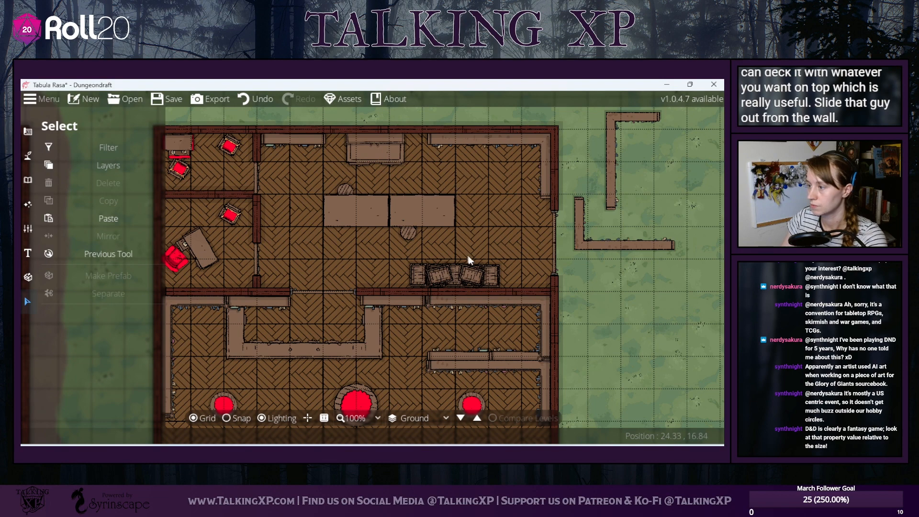
pyautogui.moveTo(479, 277); pyautogui.dragTo(499, 274)
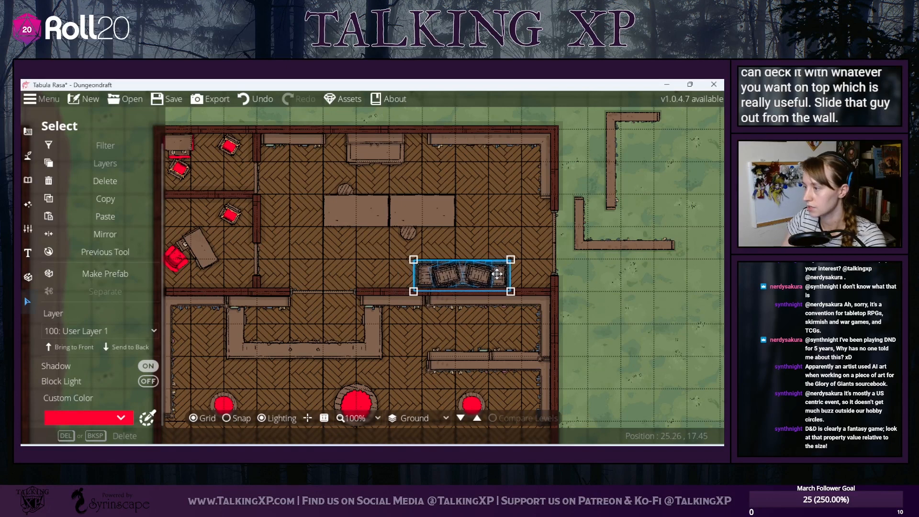
pyautogui.click(507, 221)
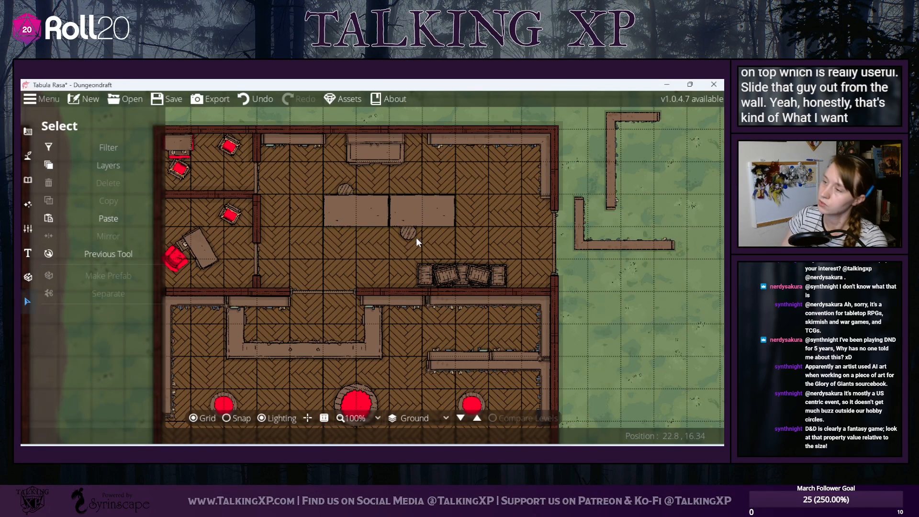
# - Move the left work table and its stool down about half a tile to offset it from the right table
pyautogui.moveTo(295, 180); pyautogui.dragTo(368, 235)
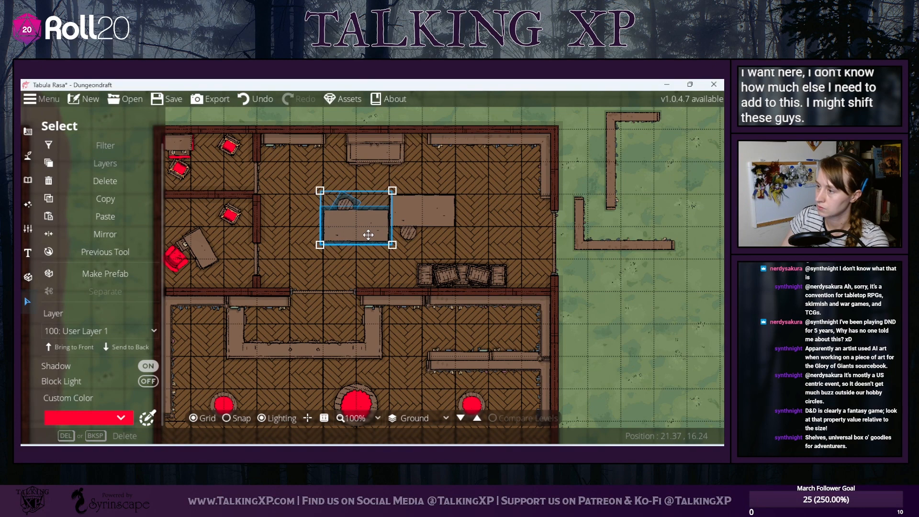
pyautogui.click(522, 223)
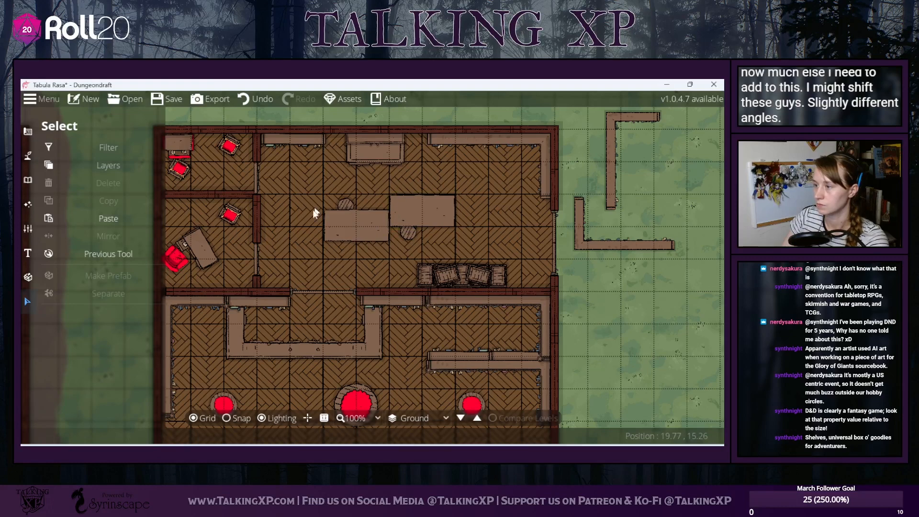
# - Duplicate the stool, send the copy to the back, and tuck it under the upper edge of the right work table
pyautogui.click(345, 203)
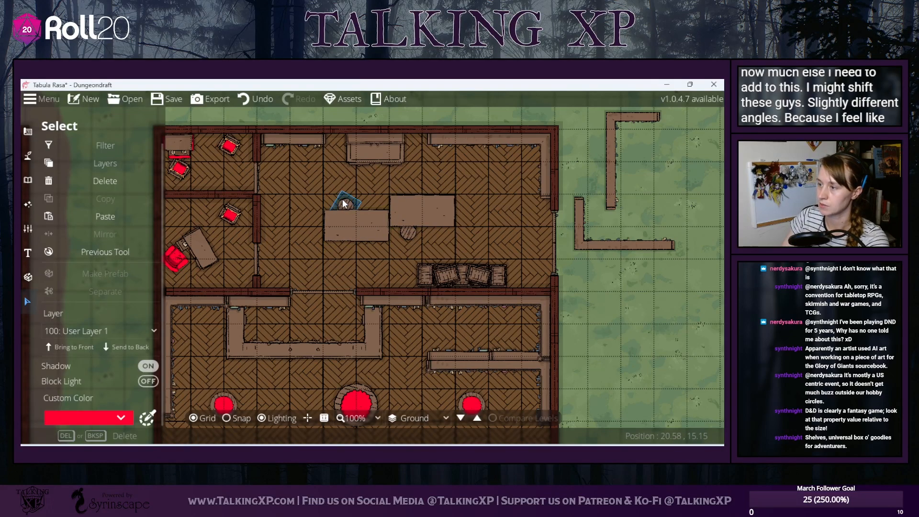
pyautogui.click(106, 199)
pyautogui.click(105, 217)
pyautogui.click(395, 275)
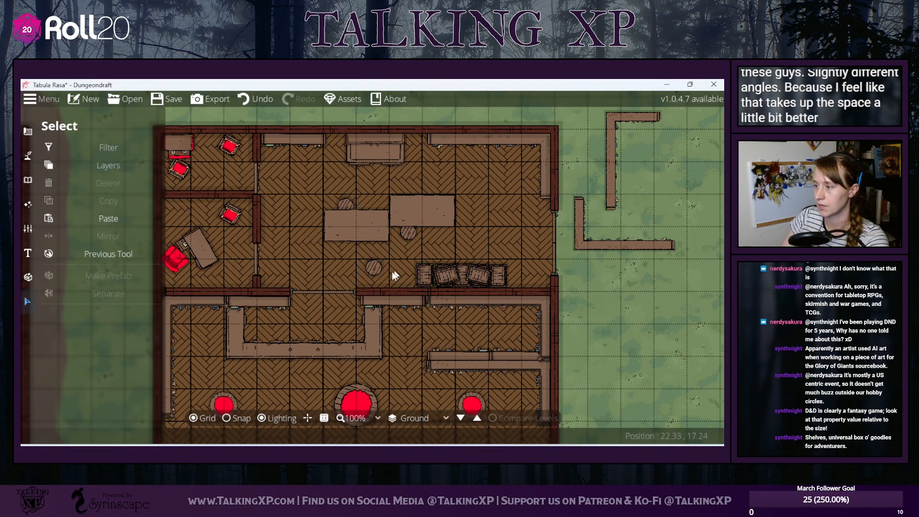
pyautogui.moveTo(367, 269); pyautogui.dragTo(432, 187)
pyautogui.click(437, 183)
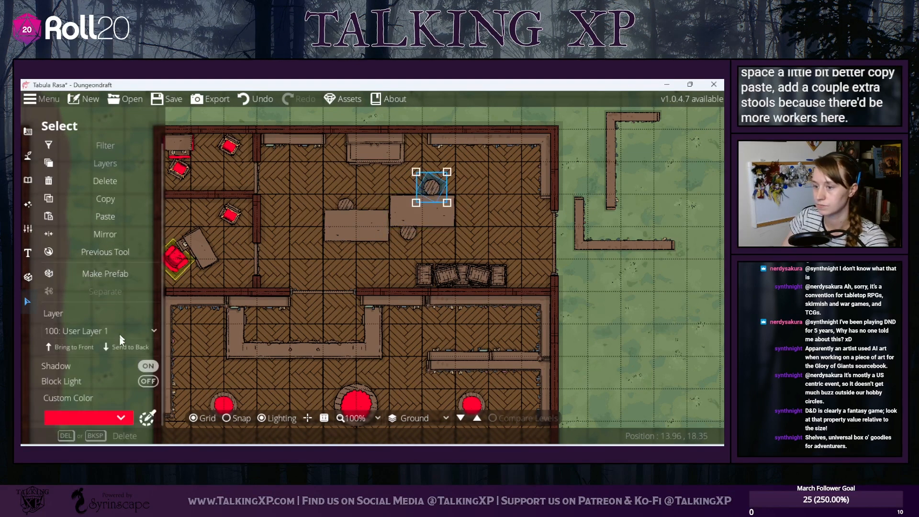
pyautogui.click(128, 347)
pyautogui.moveTo(433, 178); pyautogui.dragTo(435, 193)
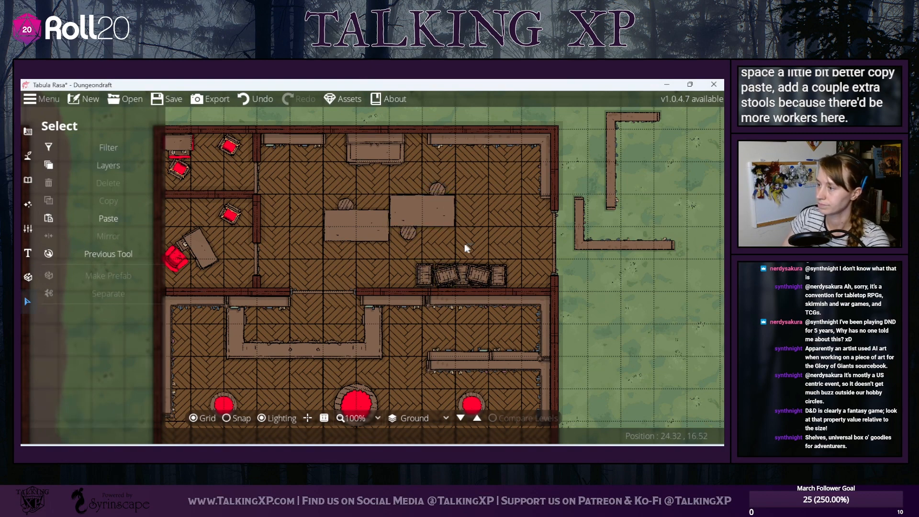
# - Move the right work table down in line with the left one, and shift both tables and their stools back up
pyautogui.moveTo(473, 248); pyautogui.dragTo(412, 217)
pyautogui.click(520, 237)
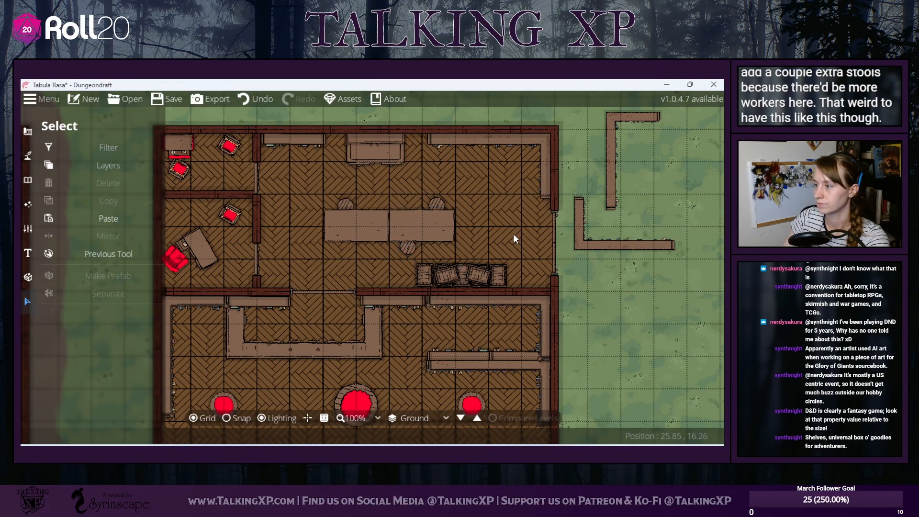
pyautogui.moveTo(514, 234); pyautogui.dragTo(383, 208)
pyautogui.click(254, 99)
pyautogui.click(505, 242)
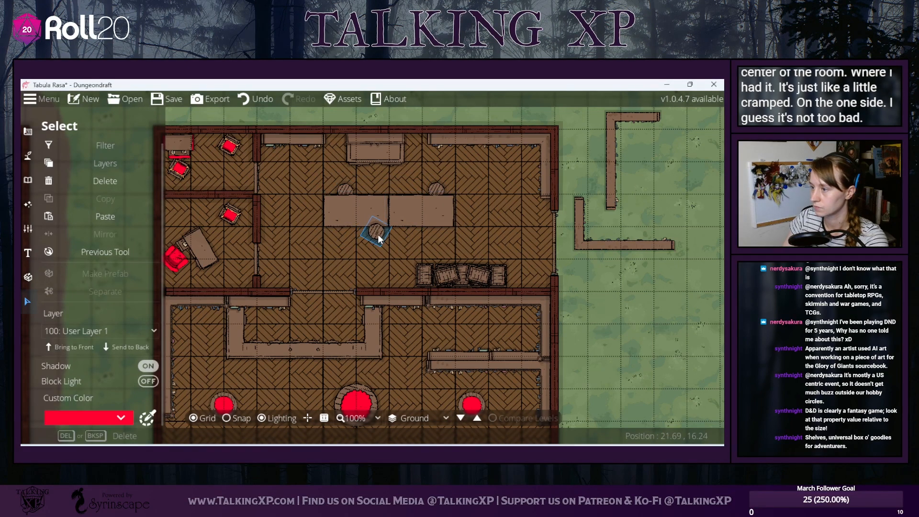
# - Send the stool below the work tables to the back and tuck it under the right table's lower edge
pyautogui.click(378, 234)
pyautogui.click(122, 343)
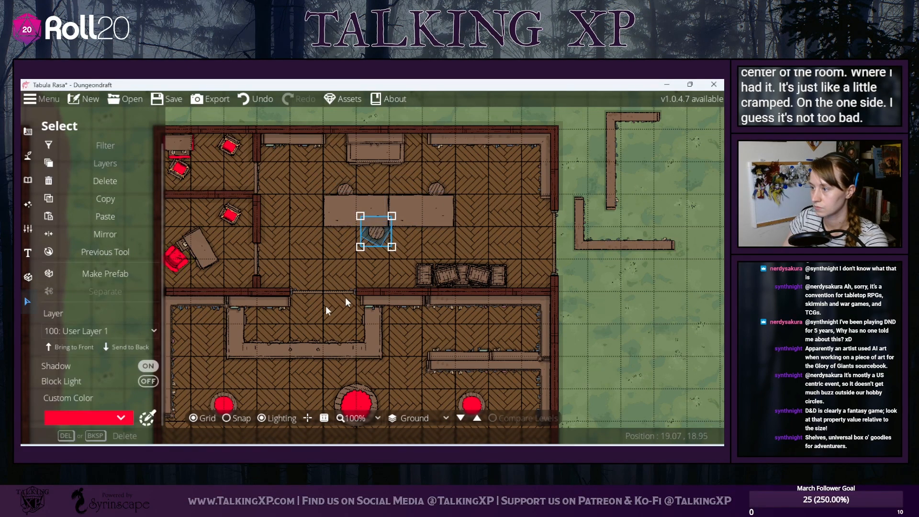
pyautogui.click(426, 255)
pyautogui.click(375, 237)
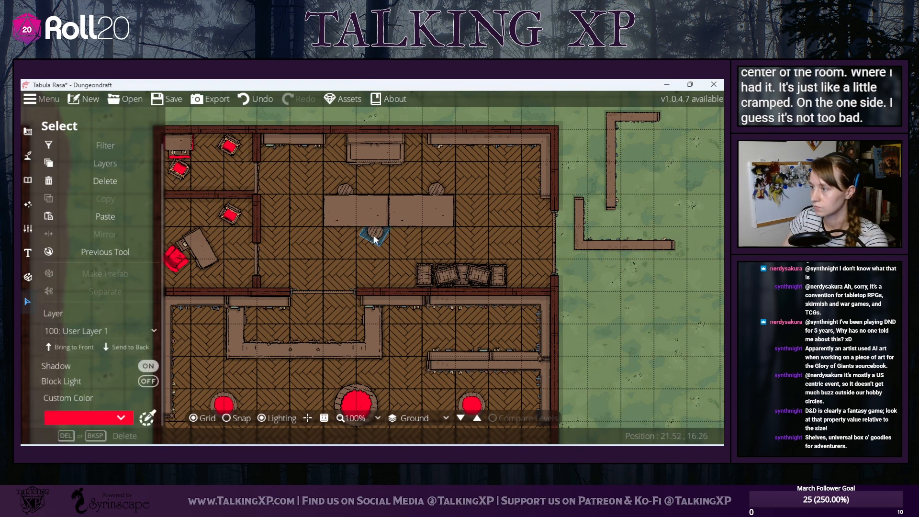
# - Move the left table's upper stool to its lower edge and nudge the right table's upper stool slightly left
pyautogui.moveTo(349, 188); pyautogui.dragTo(352, 233)
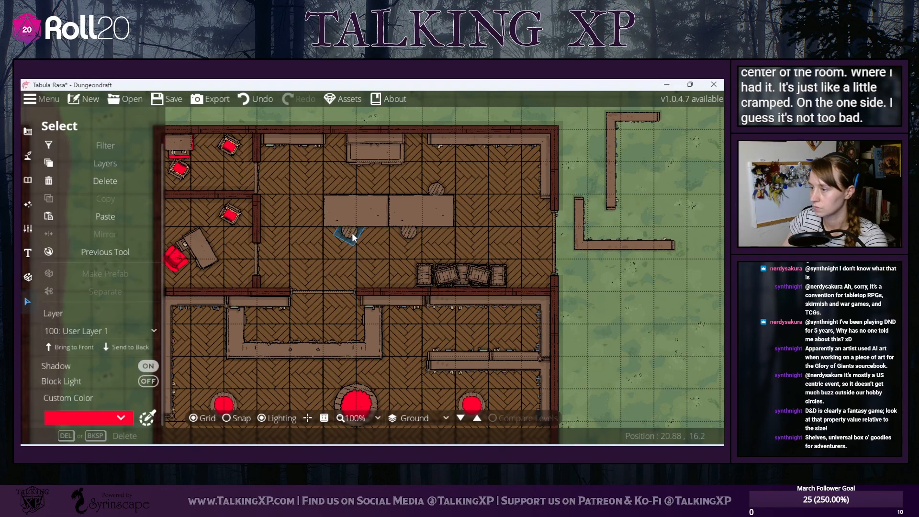
pyautogui.moveTo(436, 189); pyautogui.dragTo(429, 188)
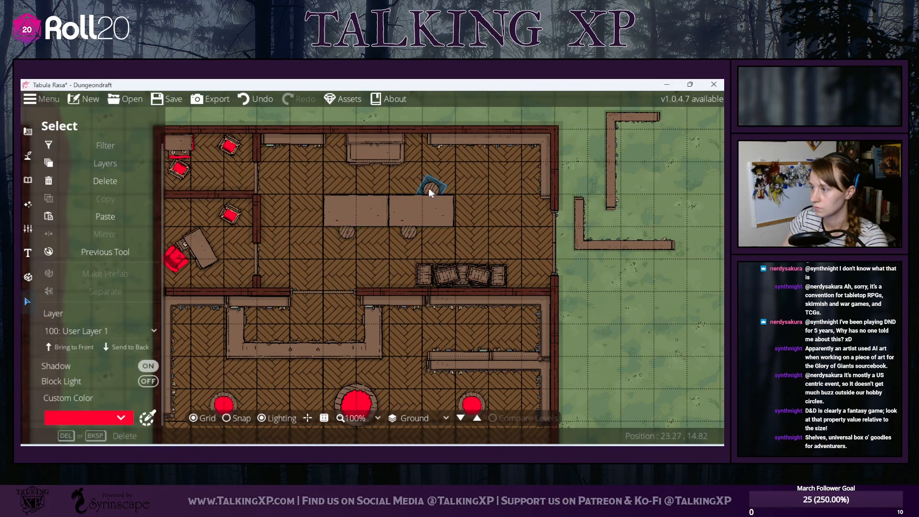
pyautogui.click(453, 200)
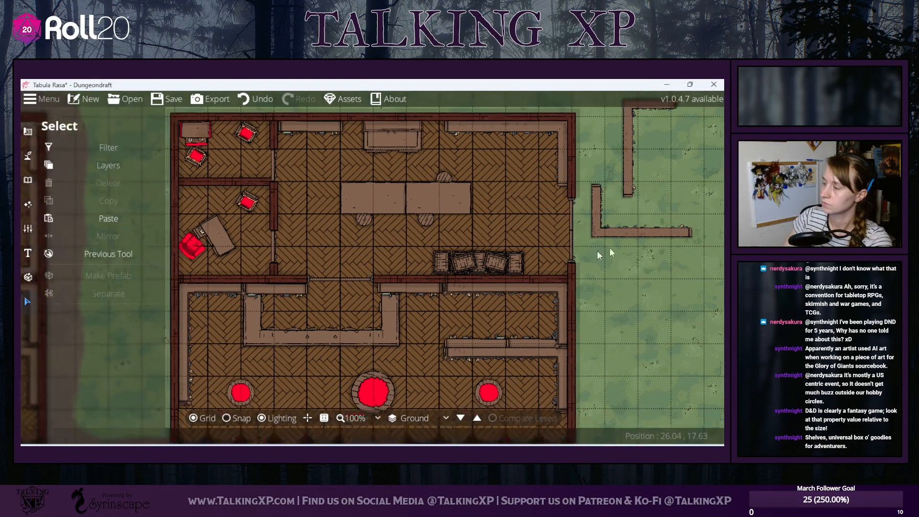
# - Compare the furnished back room with the neighbouring shop's back room to check furniture and shelf space
pyautogui.press('Down')
pyautogui.press('Right')
pyautogui.press('Right')
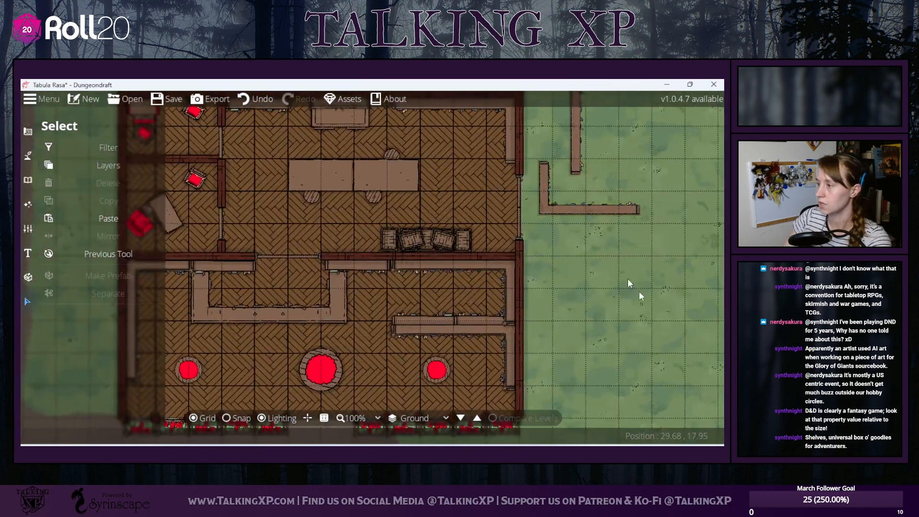
pyautogui.press('Left')
pyautogui.press('Up')
pyautogui.moveTo(349, 286); pyautogui.dragTo(375, 266)
pyautogui.moveTo(271, 223); pyautogui.dragTo(458, 211)
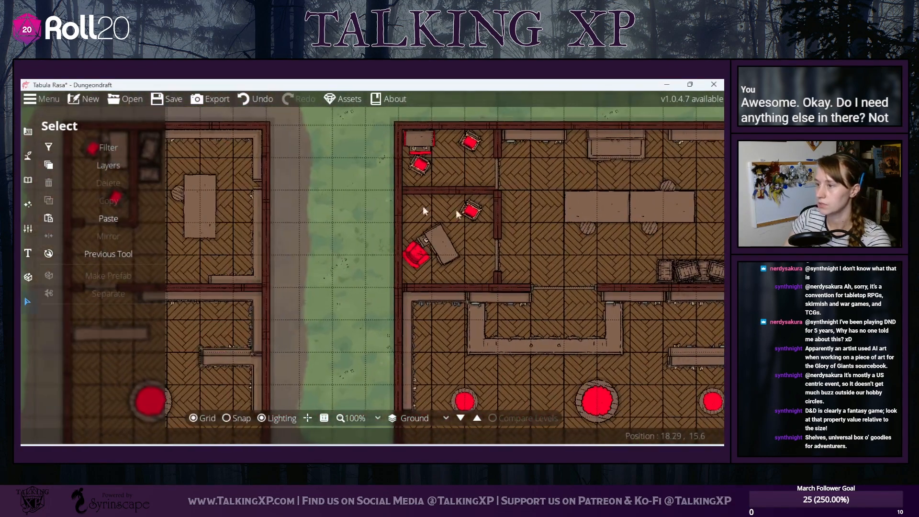
pyautogui.moveTo(344, 225); pyautogui.dragTo(465, 234)
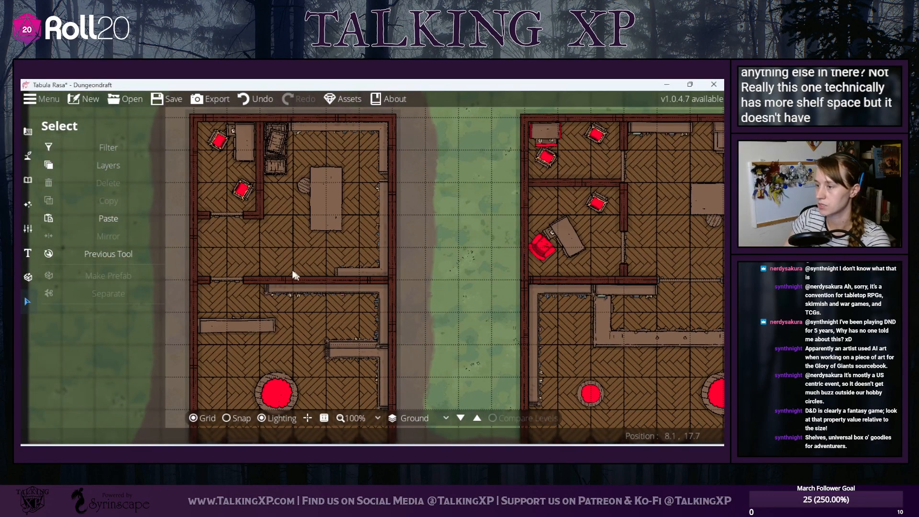
pyautogui.moveTo(422, 261); pyautogui.dragTo(273, 282)
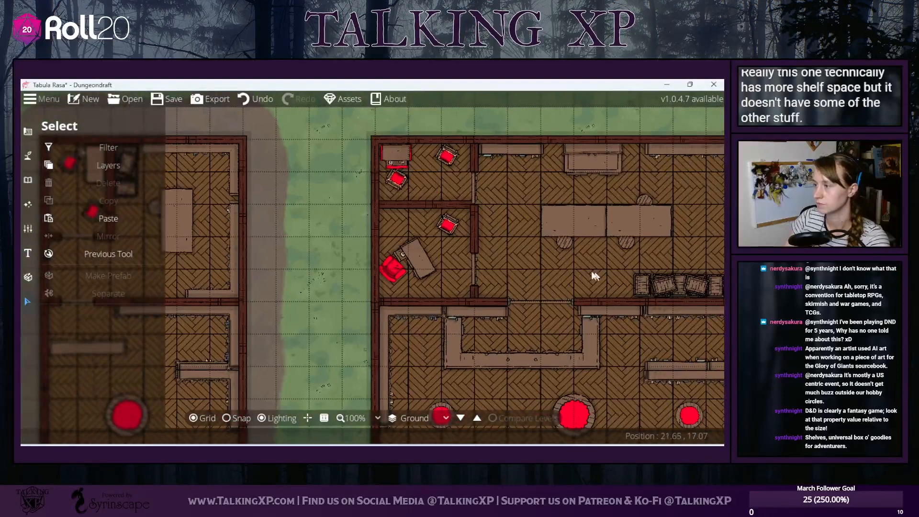
pyautogui.moveTo(594, 274); pyautogui.dragTo(425, 259)
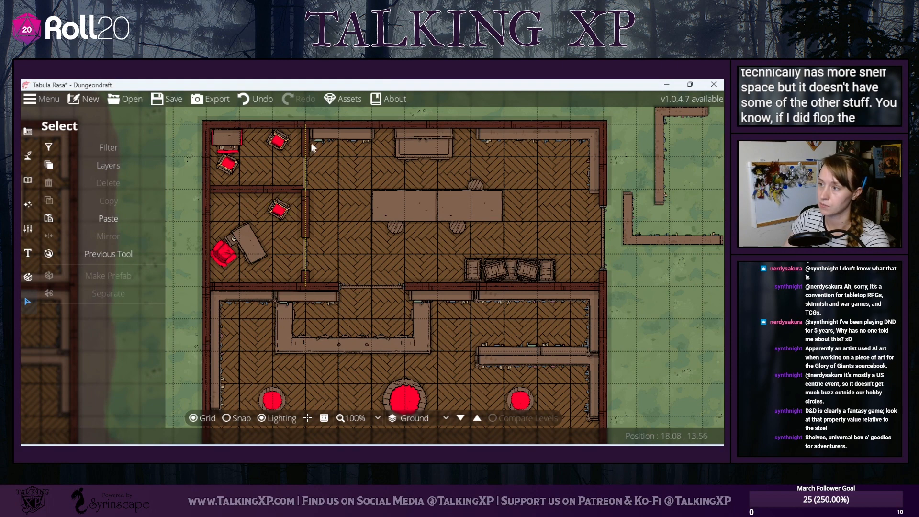
# - Examine both shops' layouts and the corner shelf in the larger shop's back room to judge the office placement
pyautogui.click(30, 180)
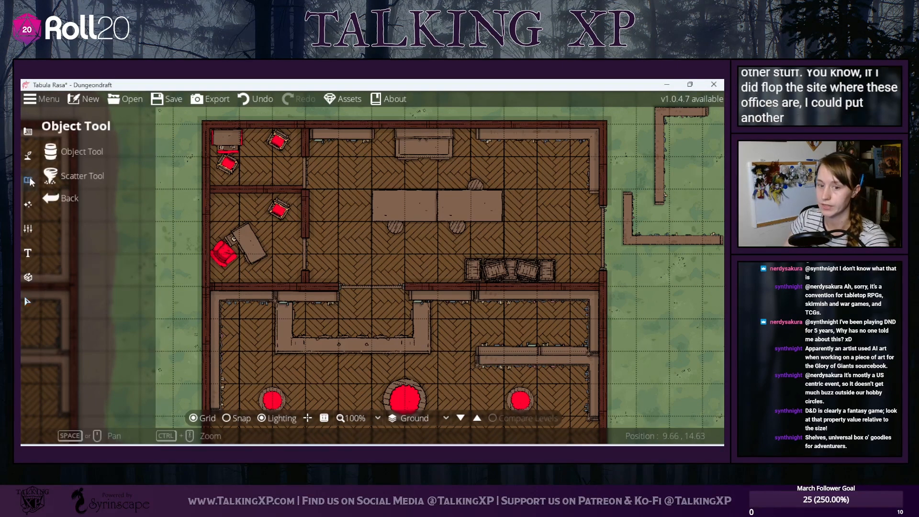
pyautogui.click(48, 181)
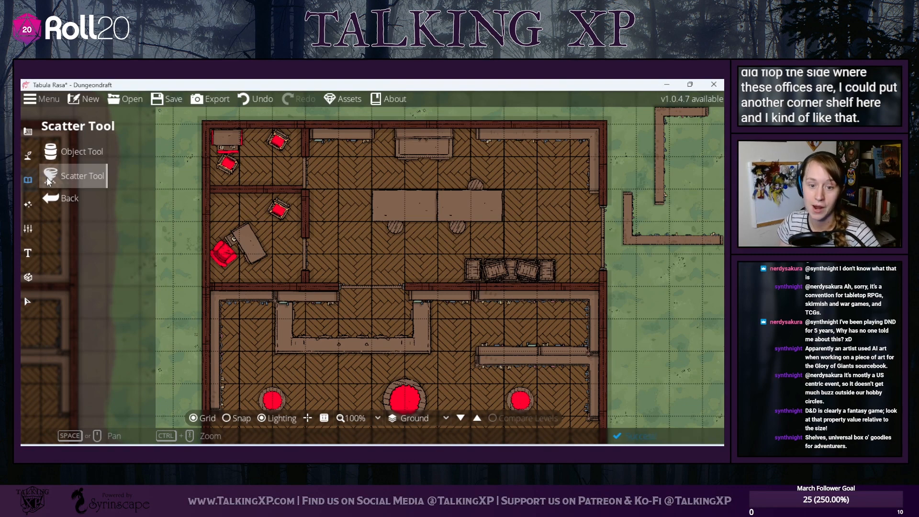
pyautogui.moveTo(409, 263); pyautogui.dragTo(369, 225)
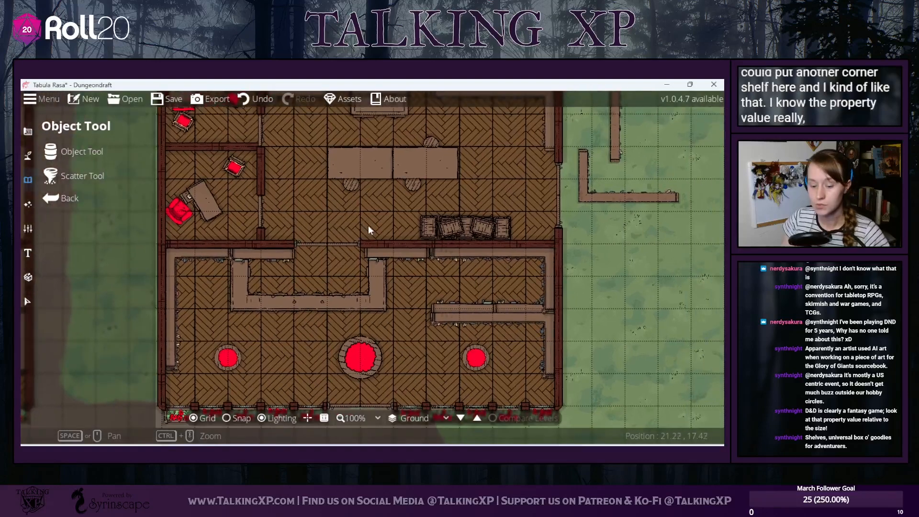
pyautogui.scroll(-4, 371, 238)
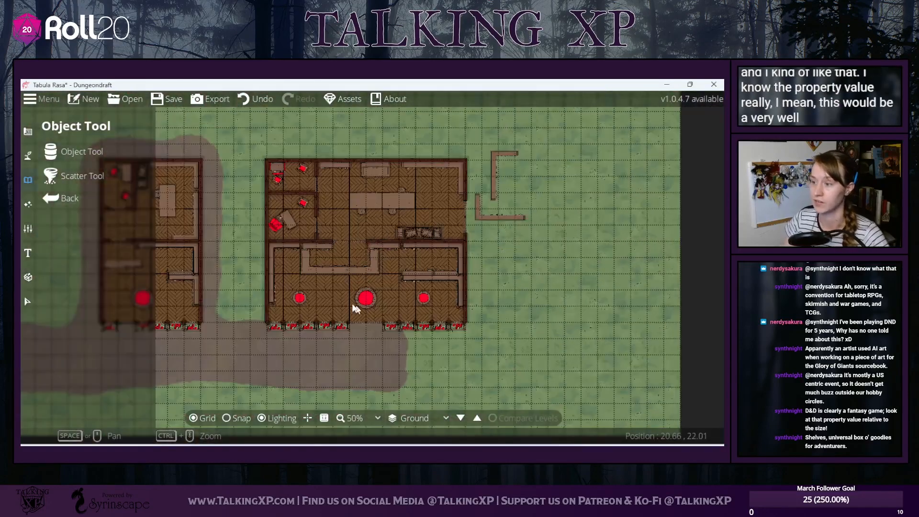
pyautogui.moveTo(335, 302); pyautogui.dragTo(409, 304)
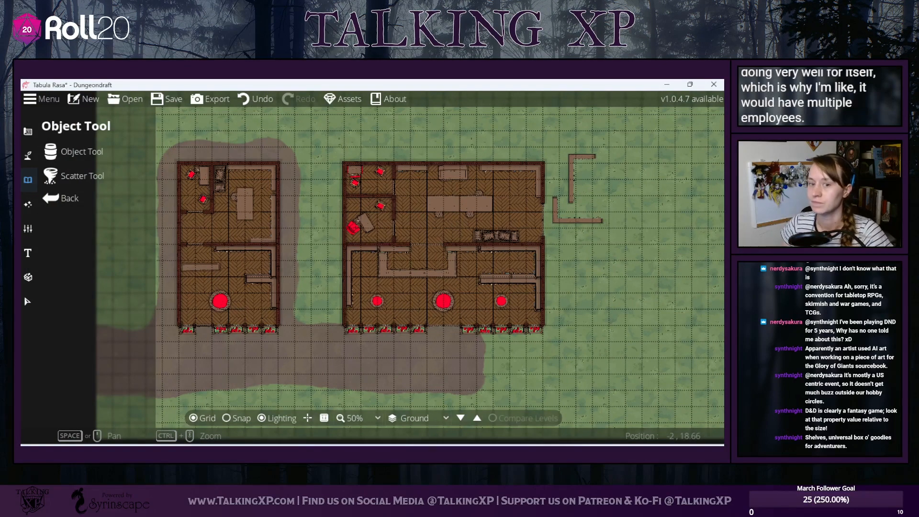
pyautogui.scroll(3, 502, 205)
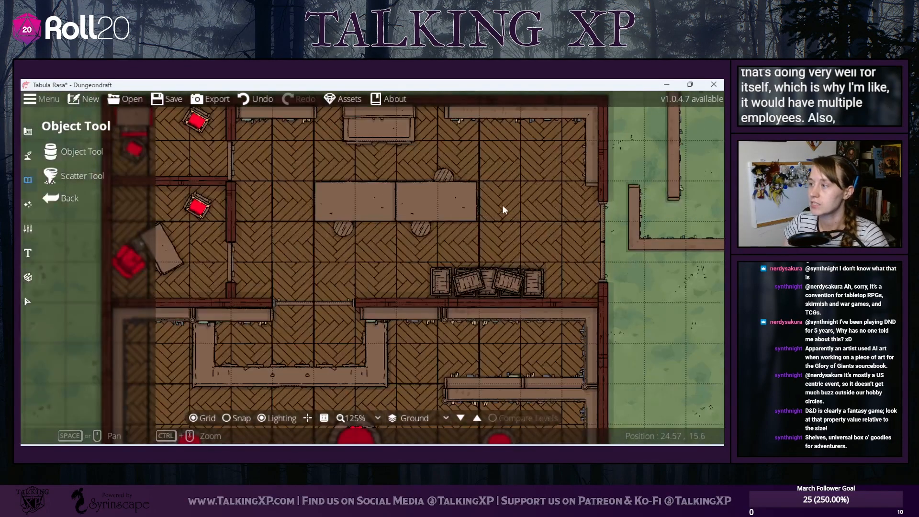
pyautogui.scroll(4, 418, 186)
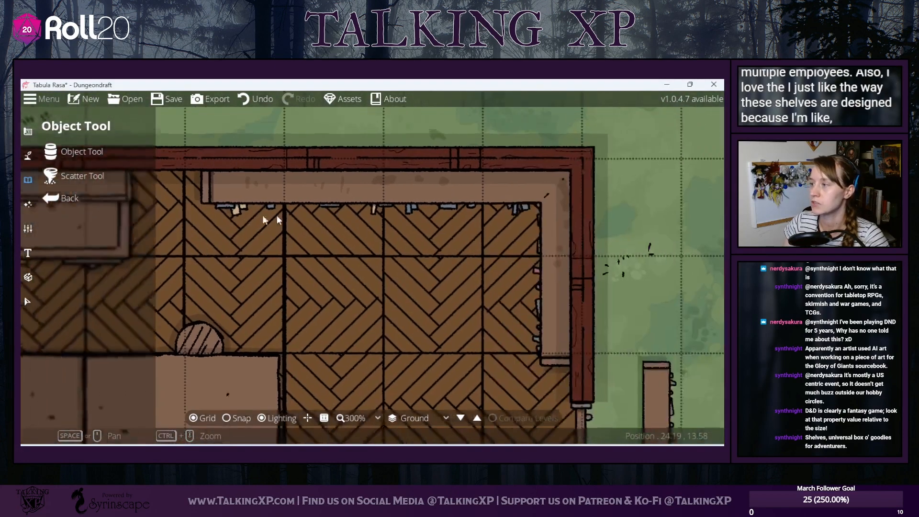
pyautogui.moveTo(277, 216); pyautogui.dragTo(224, 216)
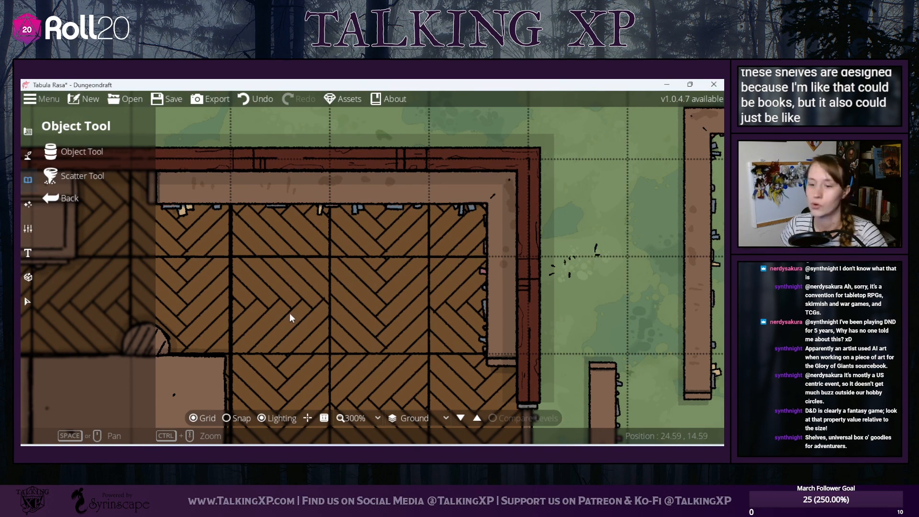
pyautogui.scroll(-2, 283, 312)
pyautogui.moveTo(281, 314); pyautogui.dragTo(510, 203)
pyautogui.scroll(-1, 481, 231)
pyautogui.scroll(-1, 510, 202)
pyautogui.moveTo(273, 207); pyautogui.dragTo(349, 203)
pyautogui.scroll(-1, 350, 203)
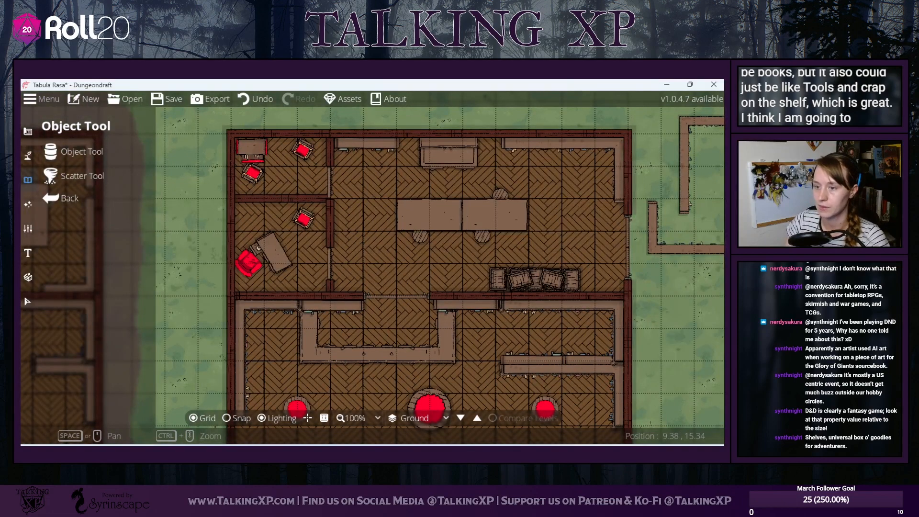
# - Turn on snapping and shift the wall between the two offices down one grid square by moving both its end points
pyautogui.click(27, 302)
pyautogui.click(328, 196)
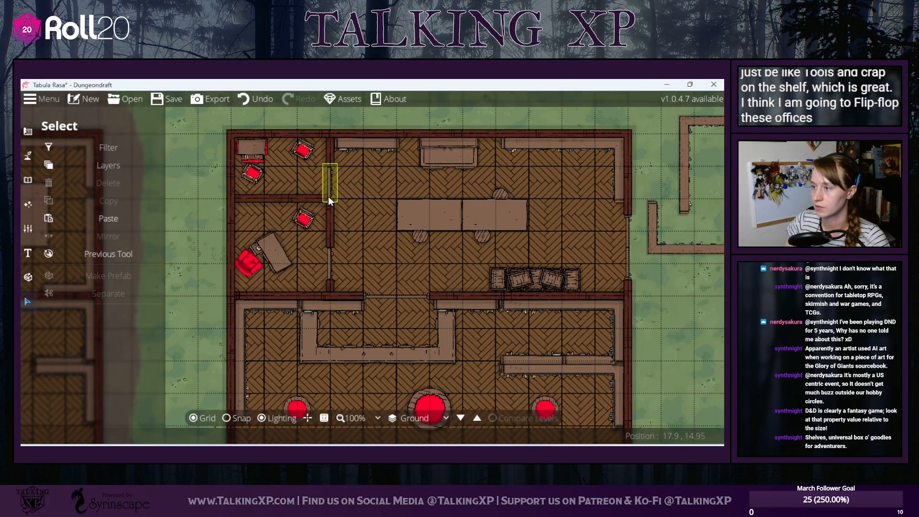
pyautogui.click(74, 185)
pyautogui.click(28, 131)
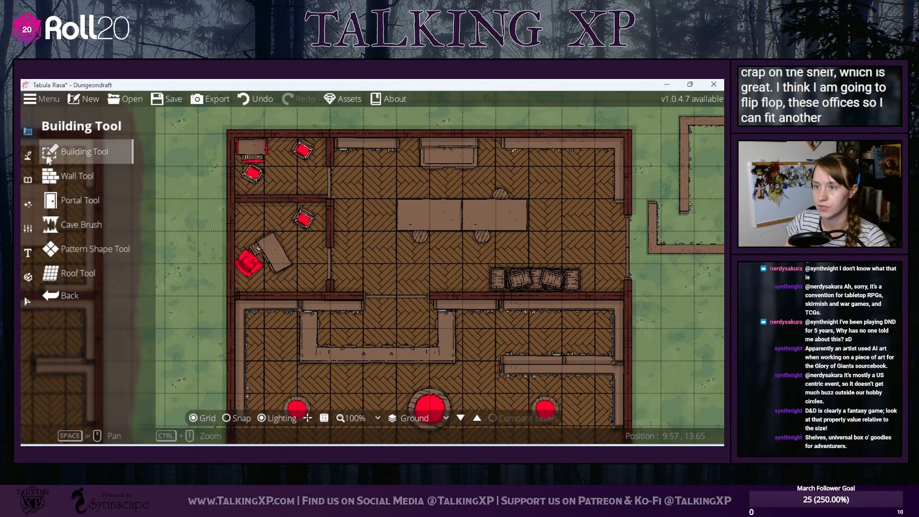
pyautogui.click(60, 177)
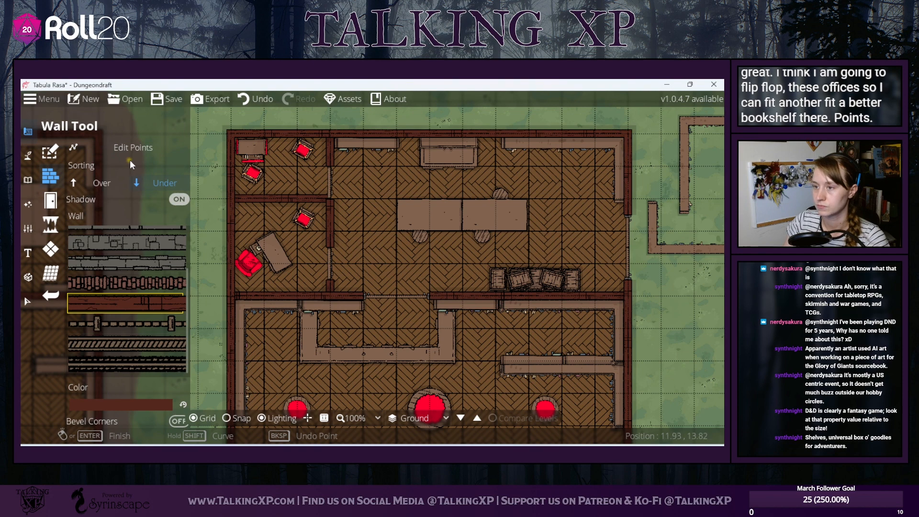
pyautogui.click(129, 147)
pyautogui.moveTo(229, 197); pyautogui.dragTo(230, 231)
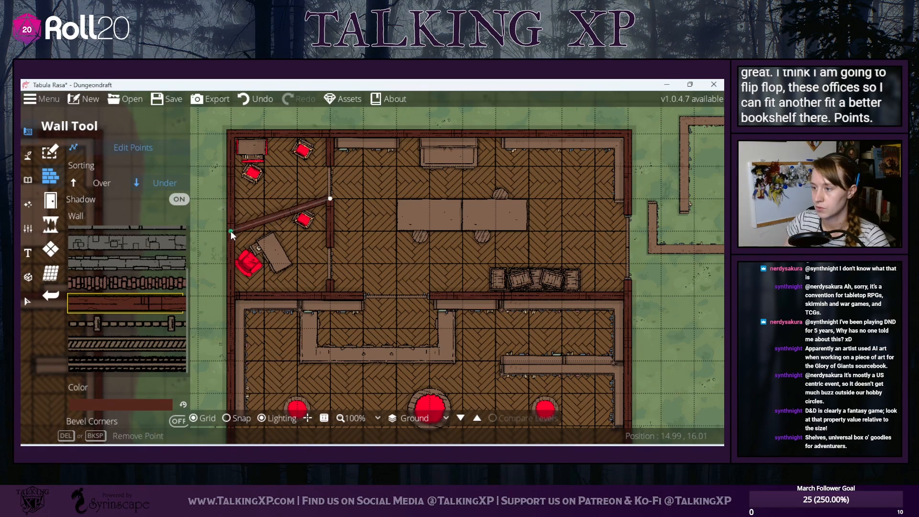
pyautogui.click(227, 418)
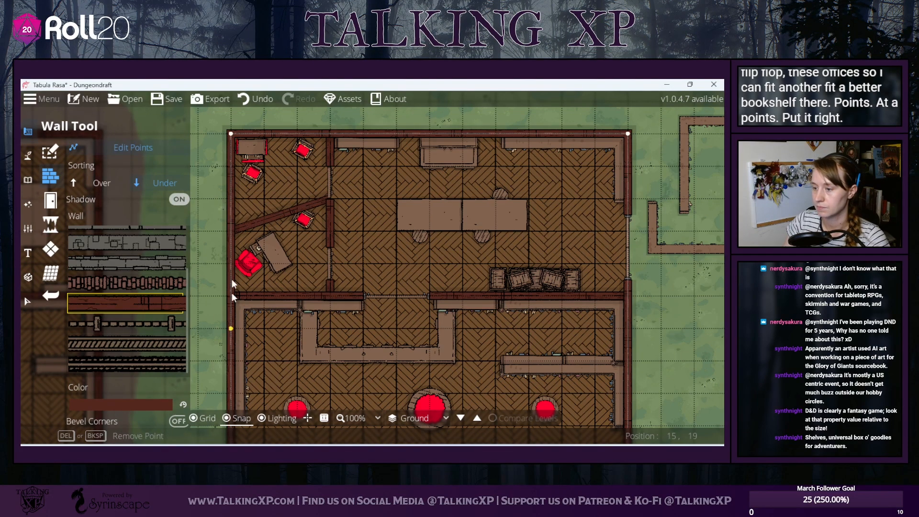
pyautogui.click(232, 230)
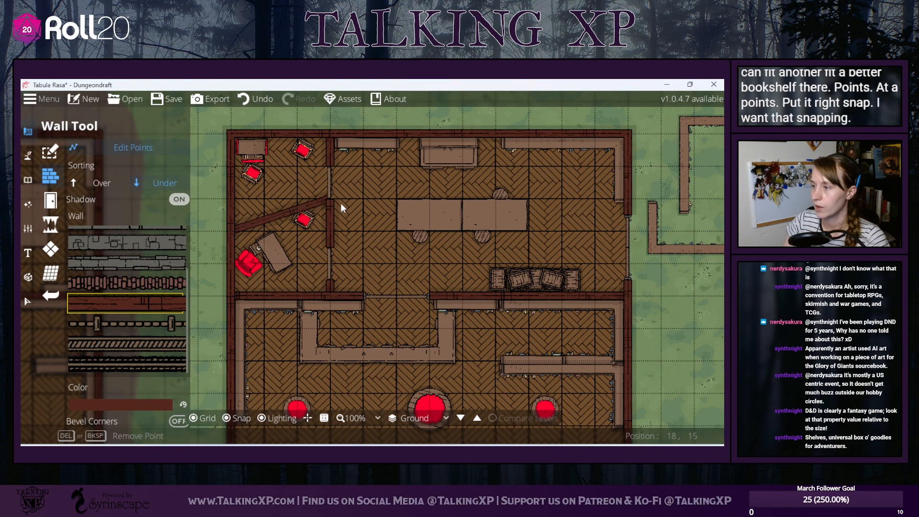
pyautogui.moveTo(335, 198); pyautogui.dragTo(332, 229)
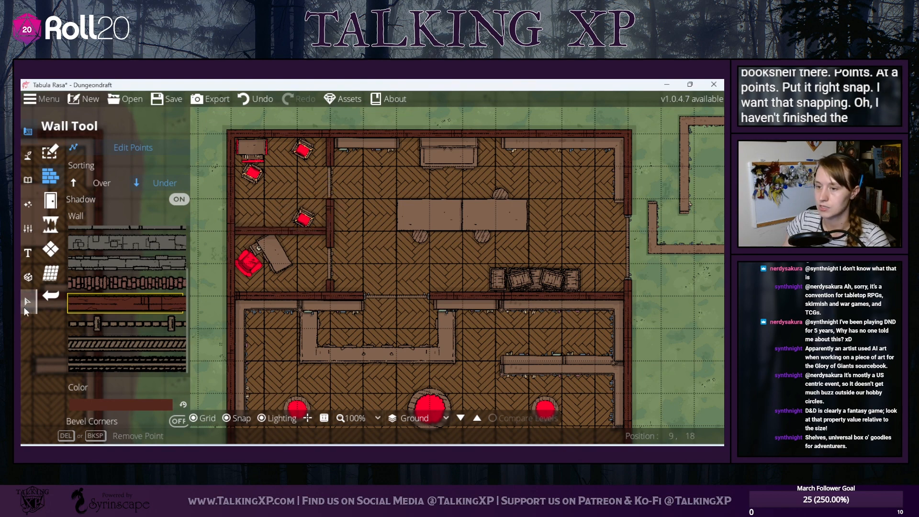
# - Try to slide both office doors down along their wall to suit the moved partition
pyautogui.click(26, 302)
pyautogui.click(336, 229)
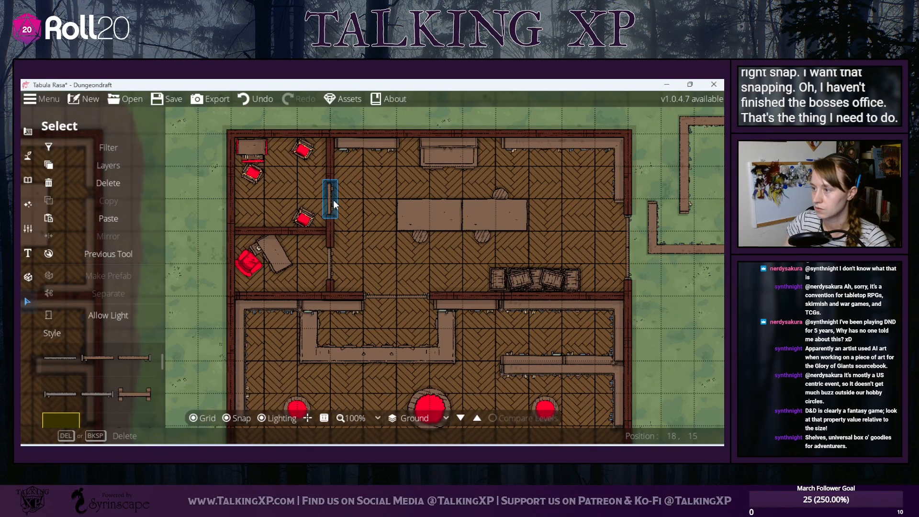
pyautogui.moveTo(332, 266)
pyautogui.mouseDown()
pyautogui.moveTo(336, 273)
pyautogui.moveTo(336, 257)
pyautogui.mouseUp()
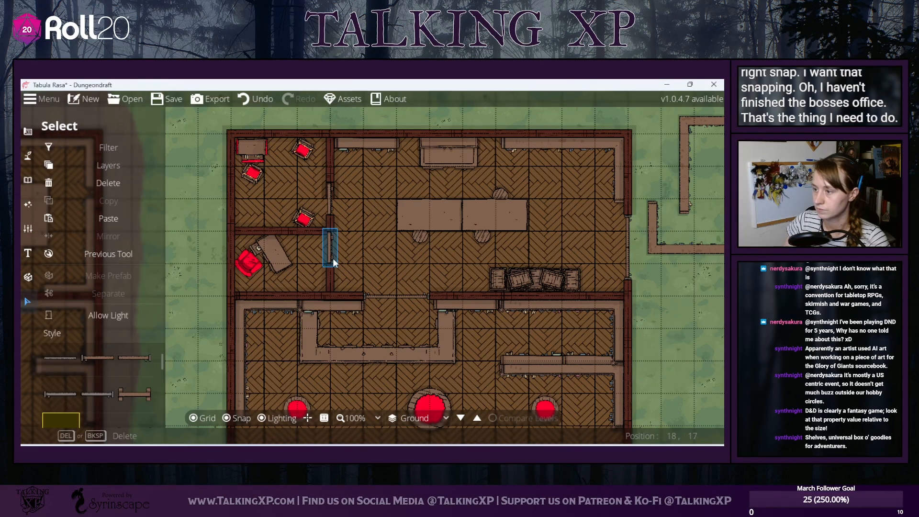
pyautogui.moveTo(329, 277); pyautogui.dragTo(330, 277)
pyautogui.click(400, 252)
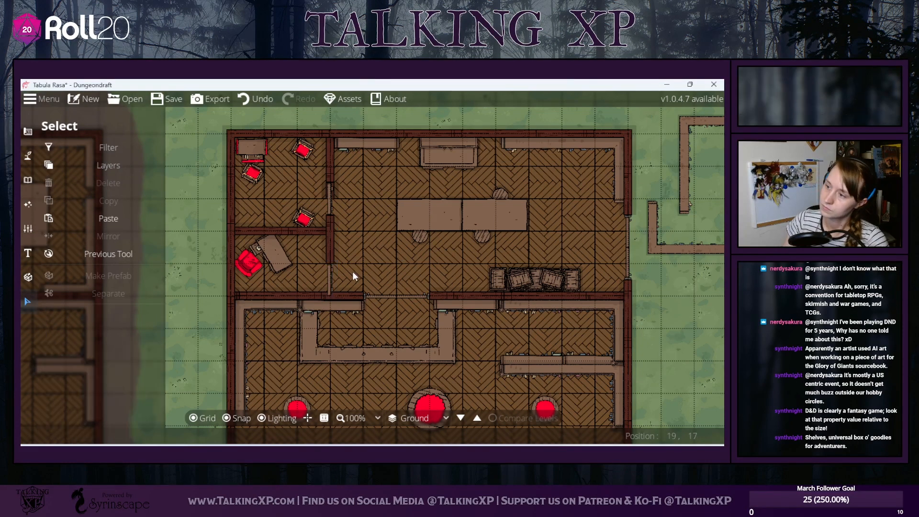
# - Delete both office doors and place new ones in the wall facing the work area, one per office
pyautogui.click(328, 200)
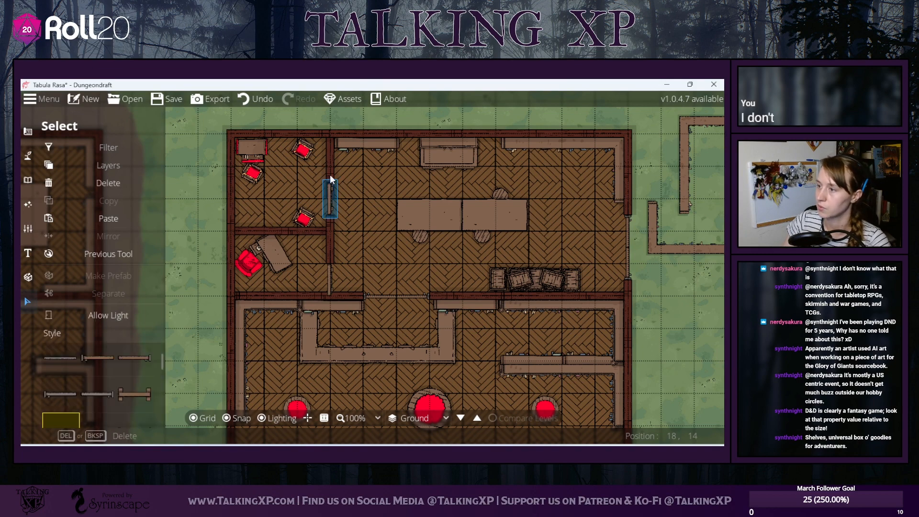
pyautogui.moveTo(329, 200); pyautogui.dragTo(334, 286)
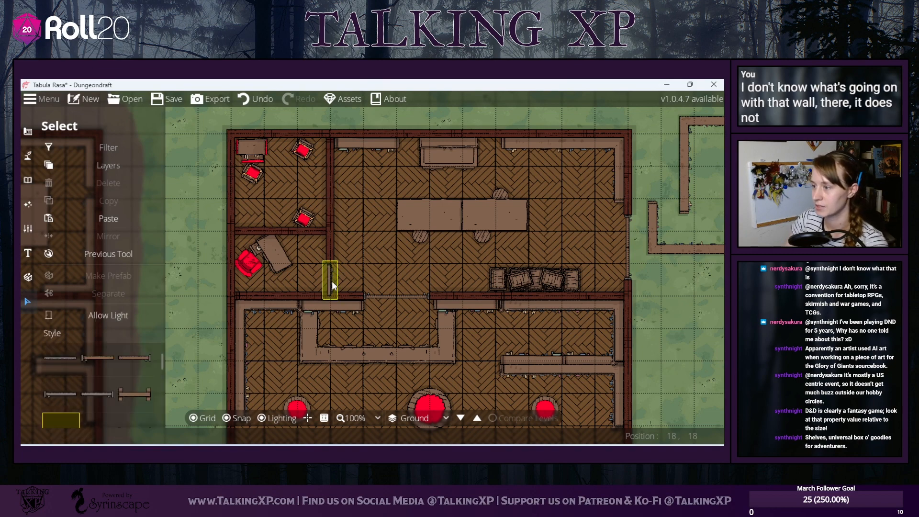
pyautogui.press('Delete')
pyautogui.click(29, 132)
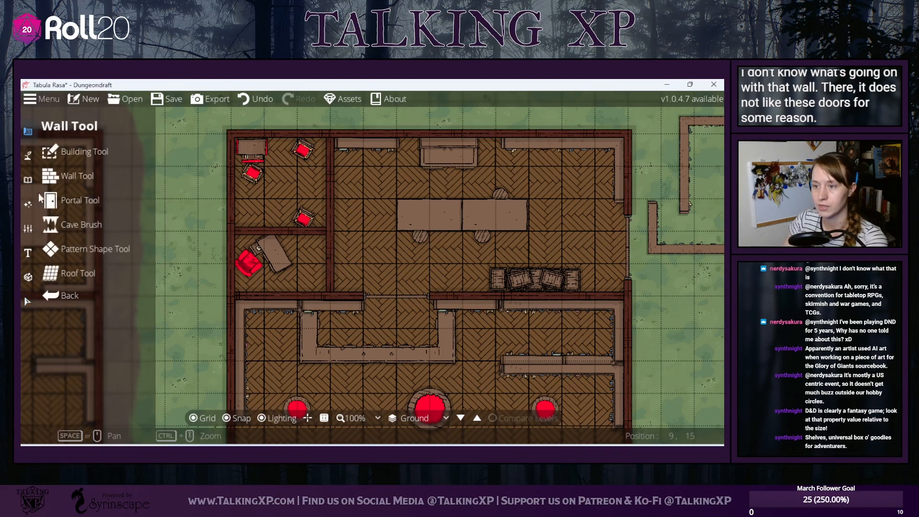
pyautogui.click(67, 204)
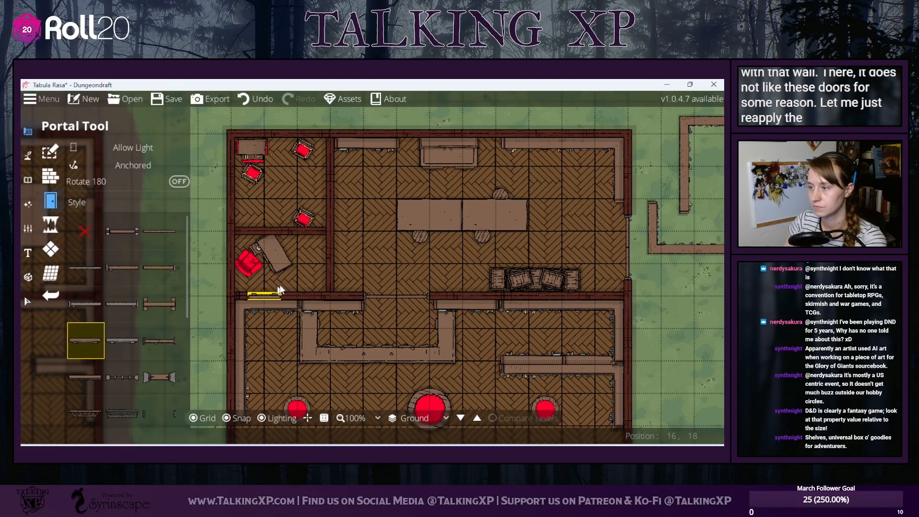
pyautogui.click(334, 277)
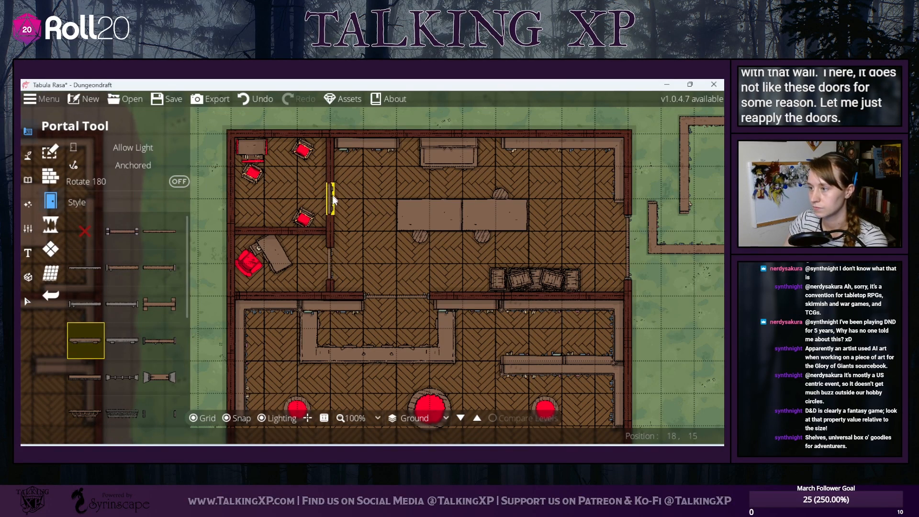
pyautogui.click(332, 207)
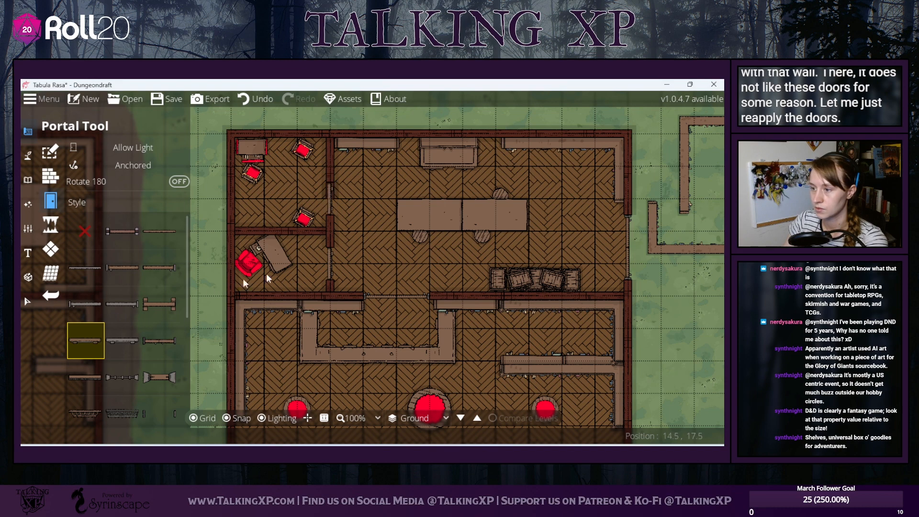
# - Move the angled desk and the red armchair from the lower office out into the work area
pyautogui.click(28, 301)
pyautogui.click(265, 256)
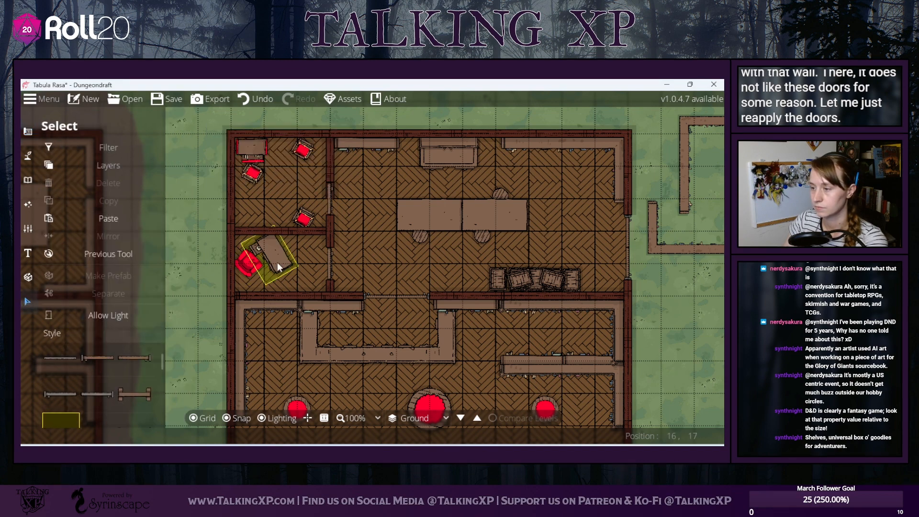
pyautogui.moveTo(277, 262); pyautogui.dragTo(368, 213)
pyautogui.click(252, 269)
pyautogui.moveTo(252, 265); pyautogui.dragTo(350, 249)
# - Move the small desk, its chair and the visitor chair together from the upper office into the lower office
pyautogui.moveTo(224, 121); pyautogui.dragTo(323, 187)
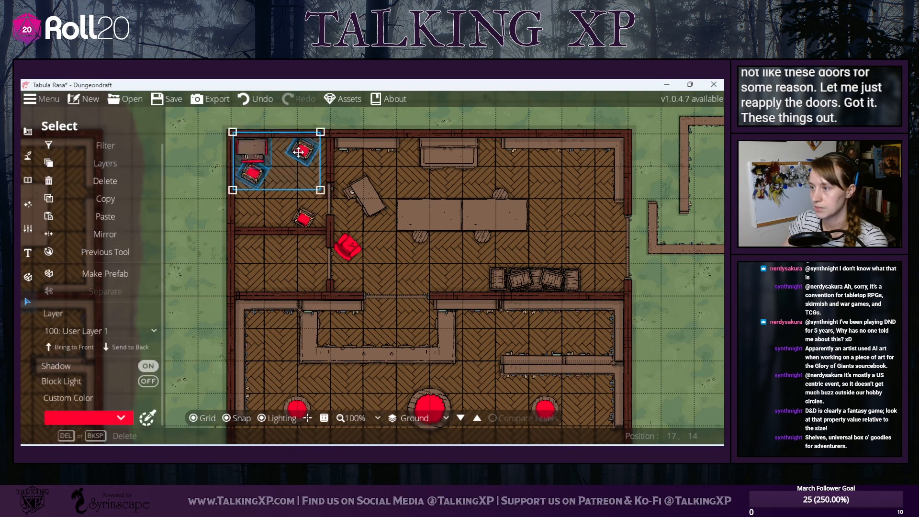
pyautogui.moveTo(300, 151); pyautogui.dragTo(299, 248)
pyautogui.click(399, 285)
# - Arrange the angled desk, the red armchair behind it and the remaining visitor chair in front of it in the upper office
pyautogui.moveTo(294, 209); pyautogui.dragTo(287, 197)
pyautogui.click(253, 125)
pyautogui.click(254, 104)
pyautogui.moveTo(268, 145); pyautogui.dragTo(312, 164)
pyautogui.moveTo(362, 198); pyautogui.dragTo(270, 164)
pyautogui.moveTo(350, 250); pyautogui.dragTo(255, 205)
pyautogui.click(389, 220)
# - Remove the upper office door and the extra point in the offices' front wall, running its upper end to the outer wall
pyautogui.click(329, 200)
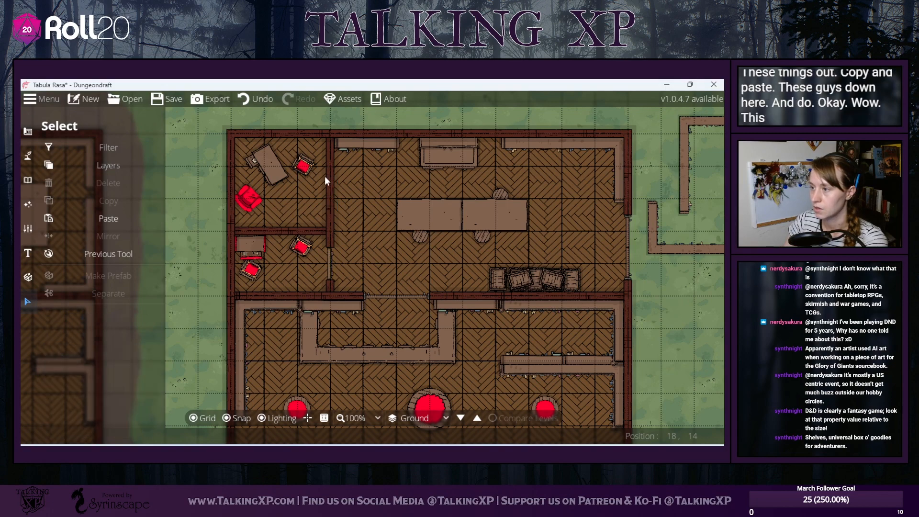
pyautogui.click(329, 178)
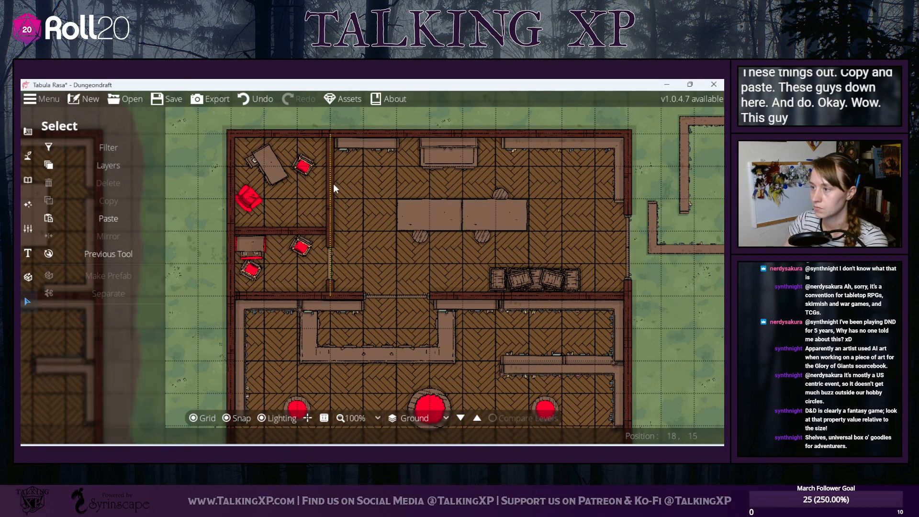
pyautogui.click(29, 132)
pyautogui.click(78, 170)
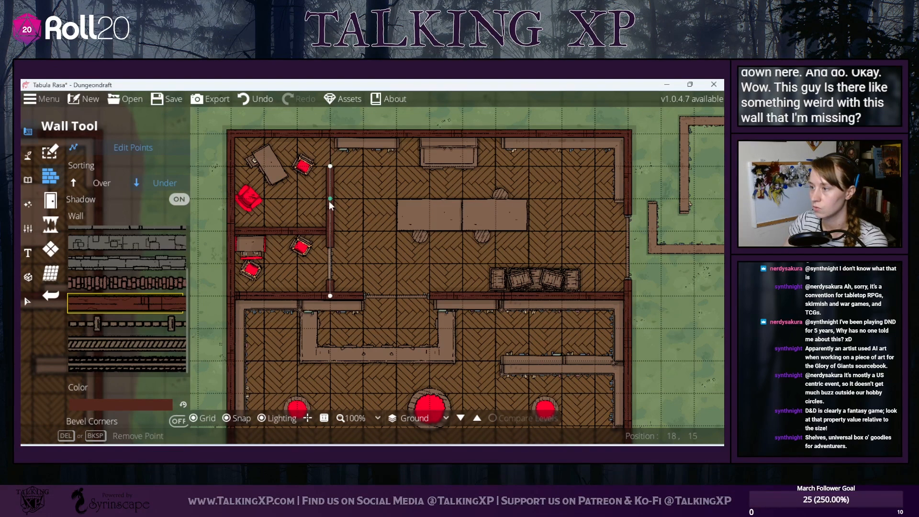
pyautogui.moveTo(330, 166); pyautogui.dragTo(329, 137)
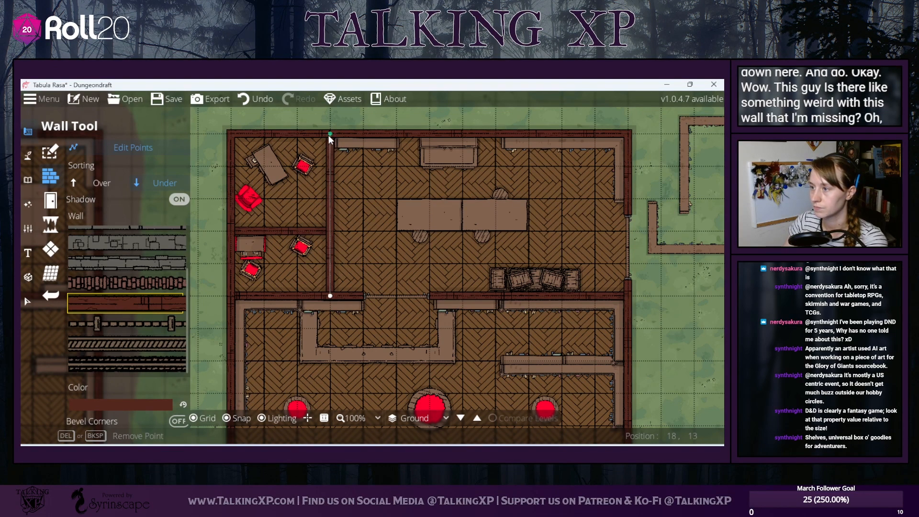
# - Place a door for each office in the repaired front wall
pyautogui.click(68, 204)
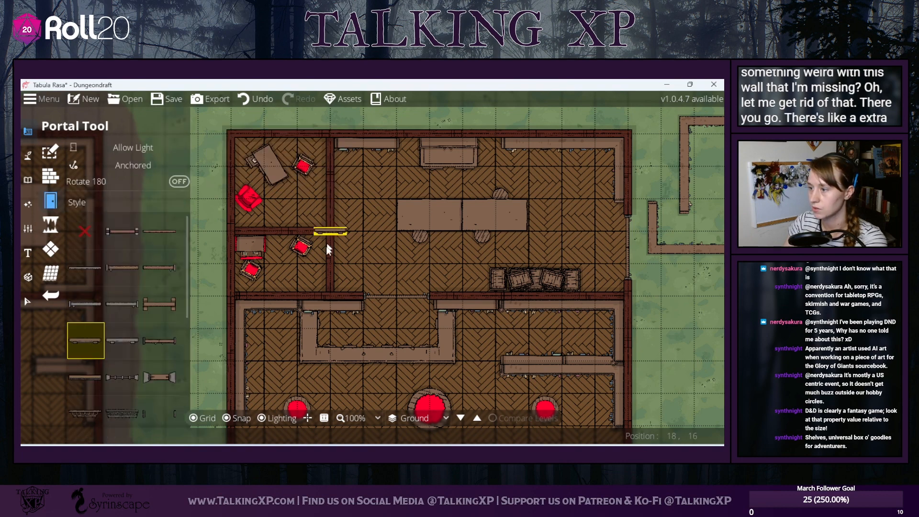
pyautogui.click(330, 263)
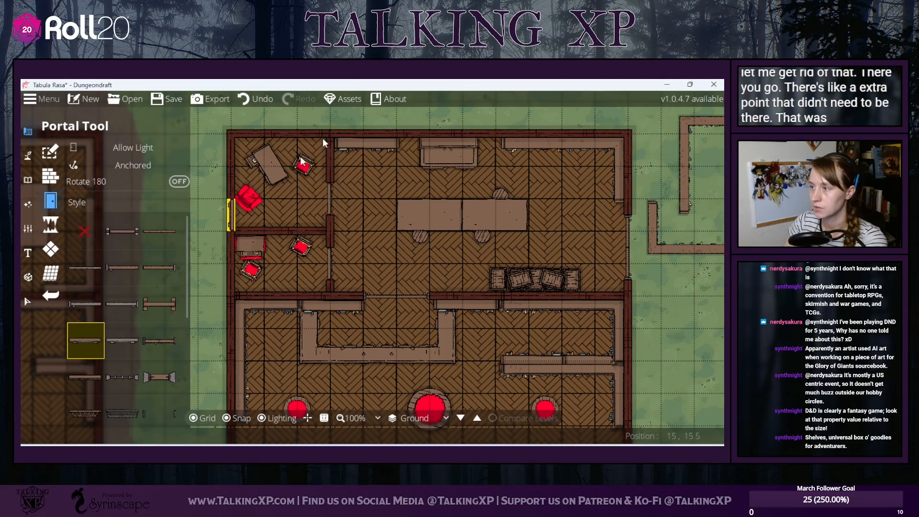
# - Delete the short shelf against the back wall beside the upper office
pyautogui.click(27, 302)
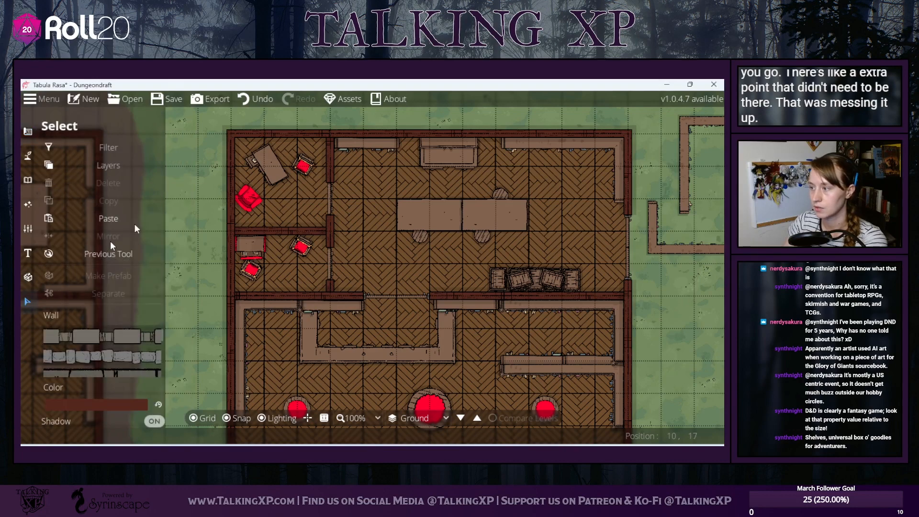
pyautogui.click(355, 145)
pyautogui.press('Delete')
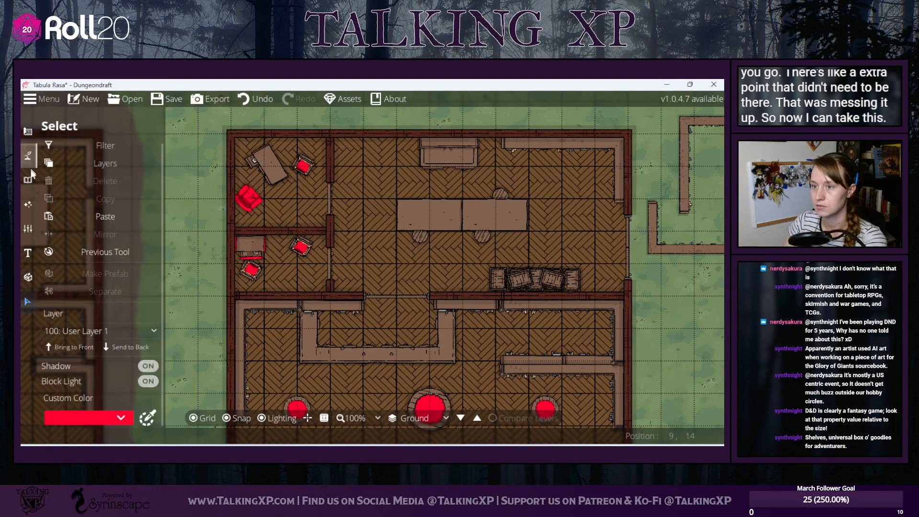
# - Search the object library for "shelf" and place a chunky corner shelf, rotated -90°, in the workroom corner beside the upper office
pyautogui.click(28, 180)
pyautogui.click(650, 160)
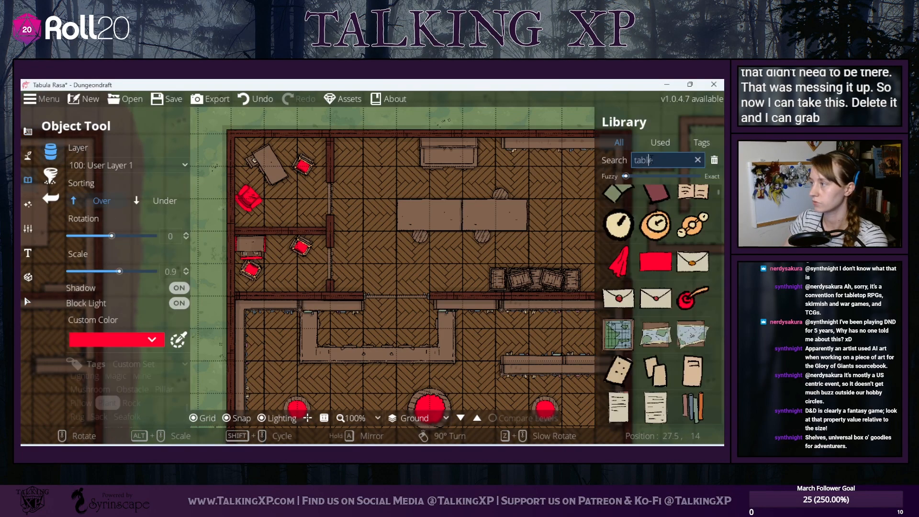
pyautogui.doubleClick(649, 160)
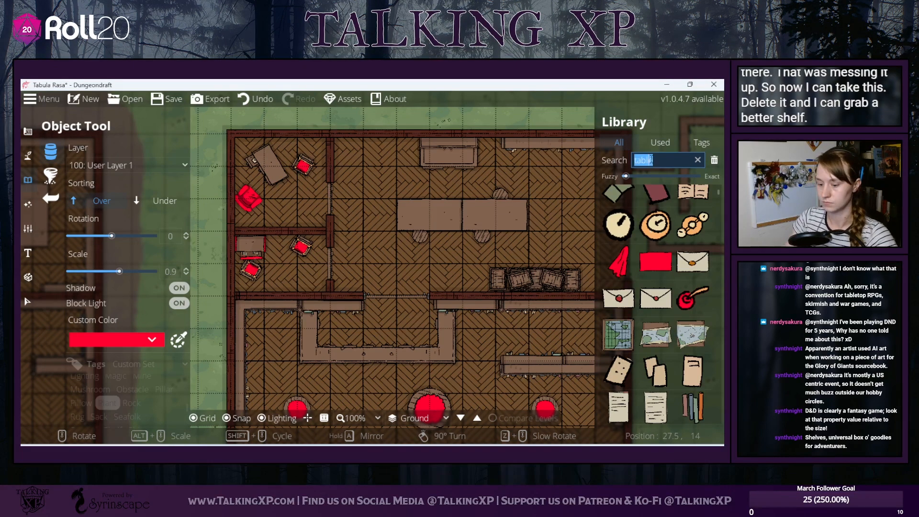
pyautogui.write('shelf')
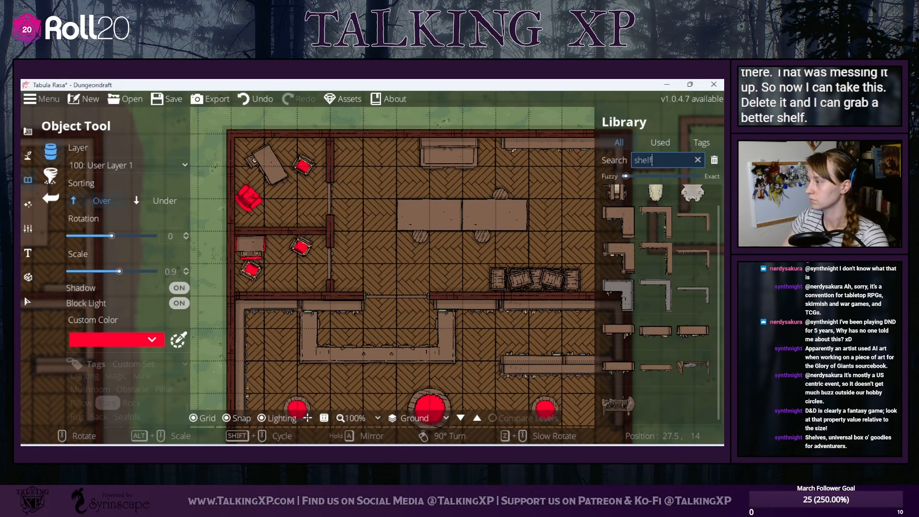
pyautogui.click(675, 223)
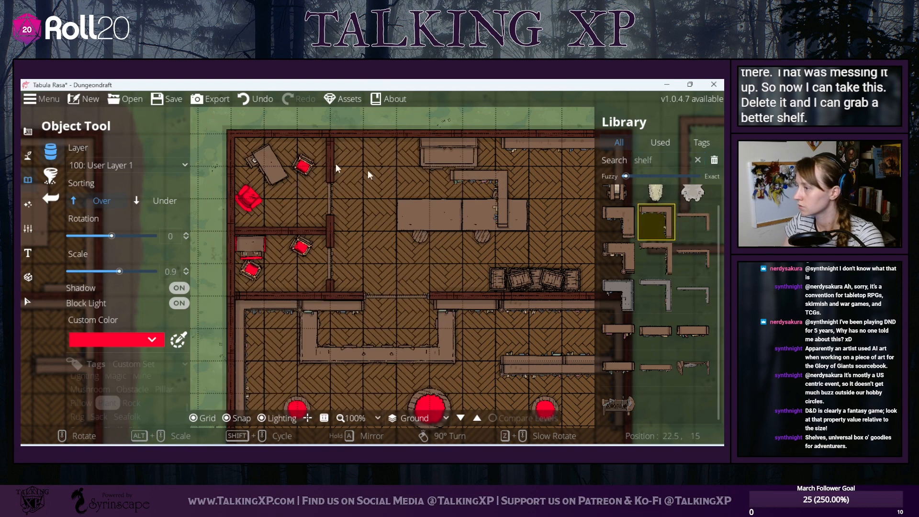
pyautogui.scroll(-6, 347, 164)
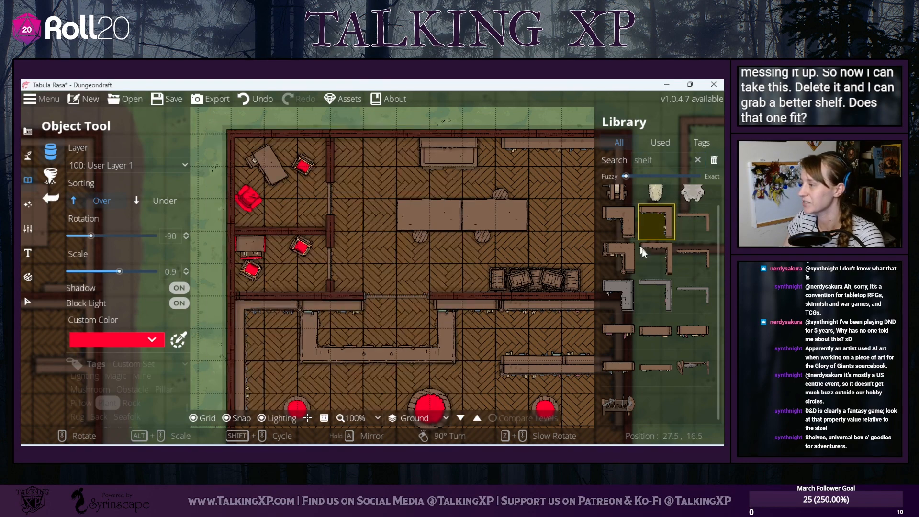
pyautogui.click(622, 259)
pyautogui.click(619, 222)
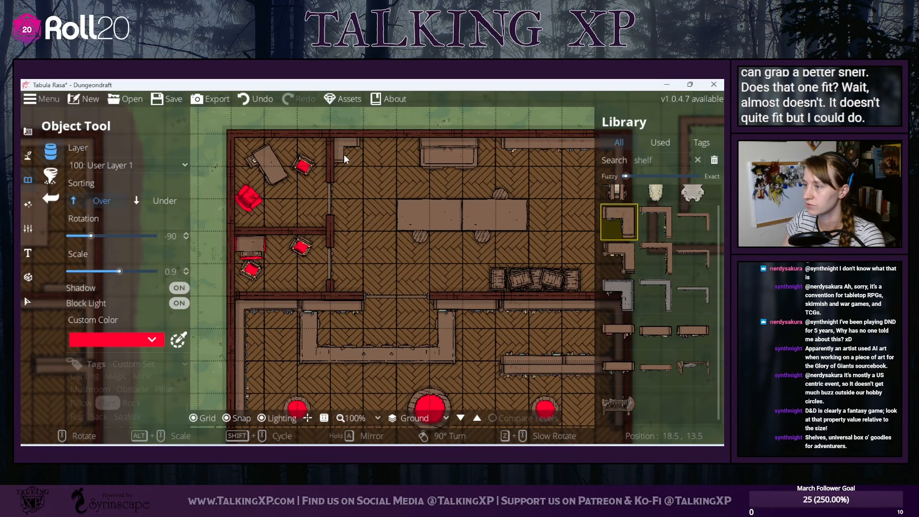
# - With snapping off, place a thin straight shelf at rotation 0 along the back wall next to the new corner shelf
pyautogui.click(656, 335)
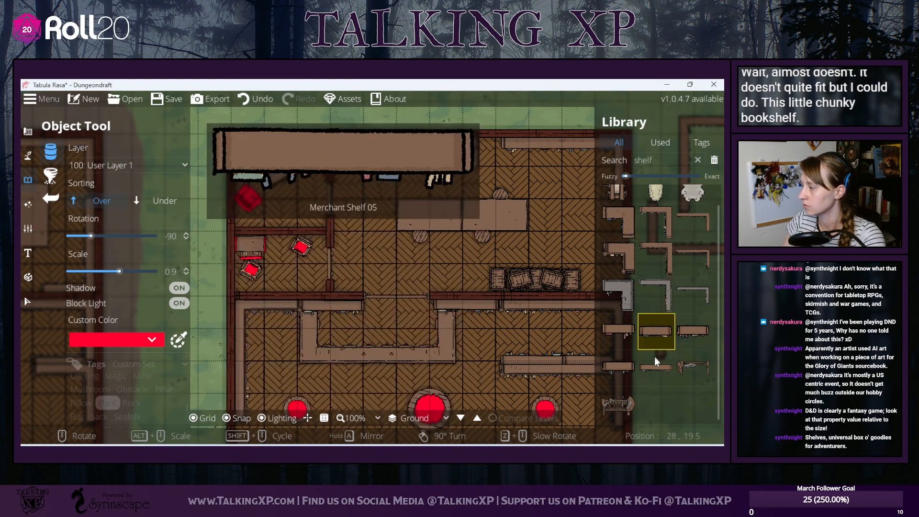
pyautogui.click(656, 361)
pyautogui.scroll(6, 373, 150)
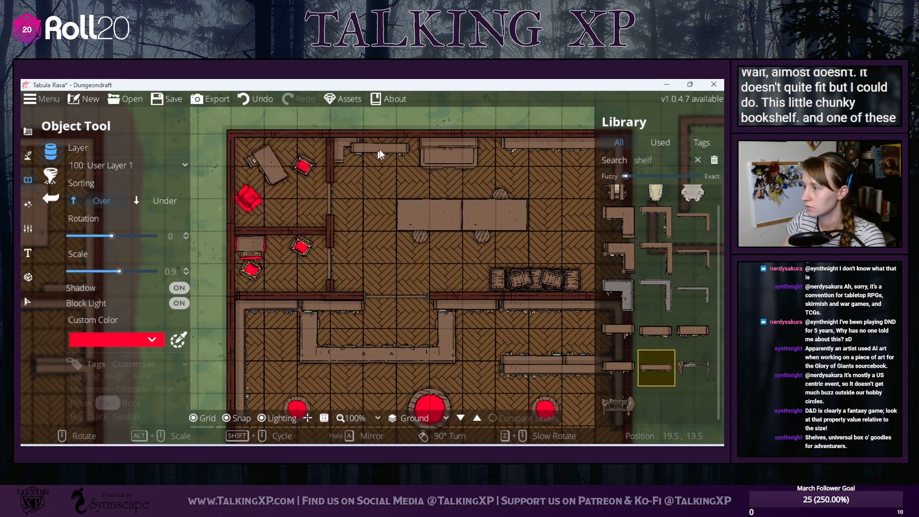
pyautogui.click(235, 418)
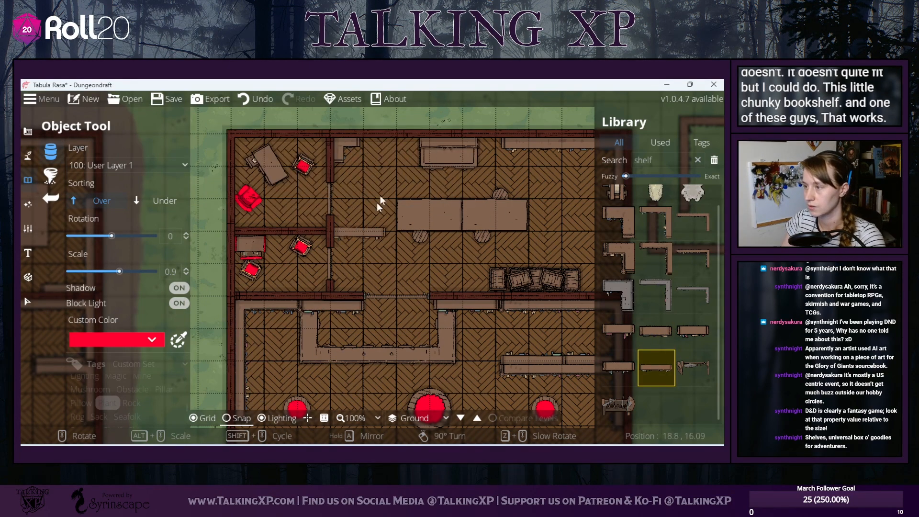
pyautogui.click(389, 144)
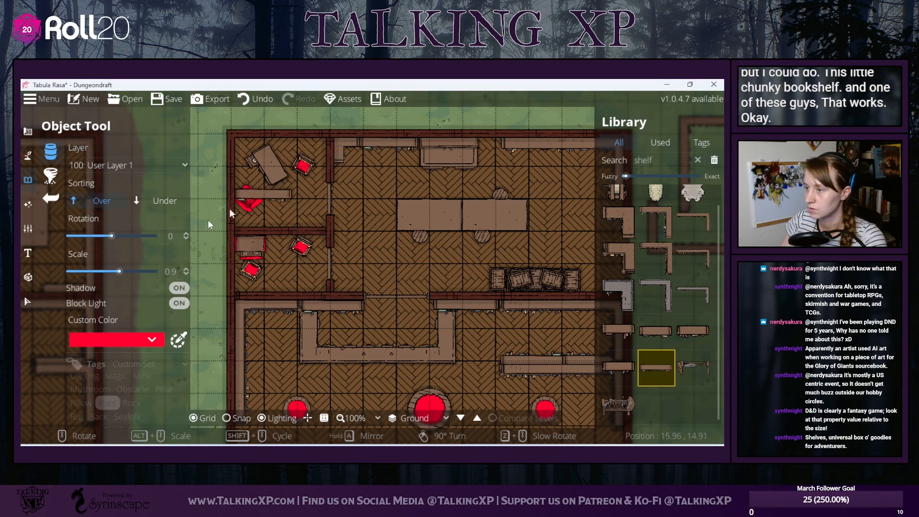
pyautogui.press('Escape')
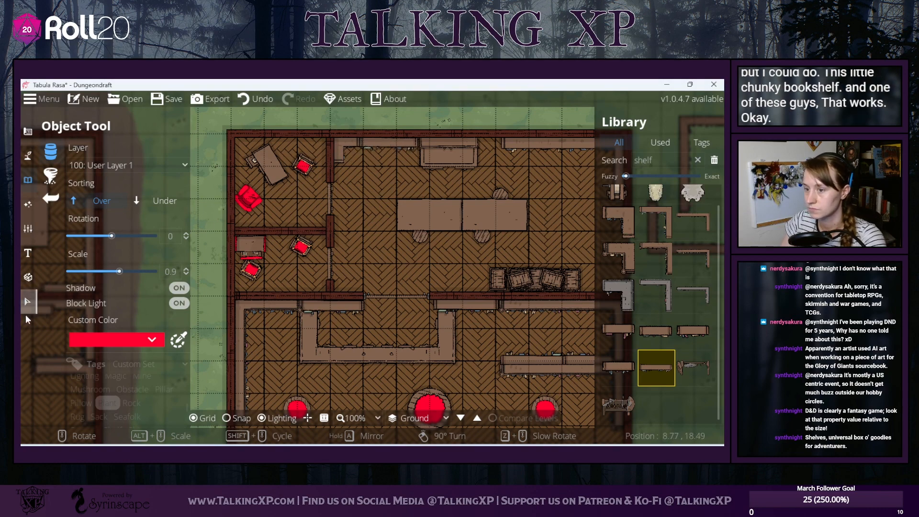
# - Nudge the thin shelf snug against the corner shelf, and shift the wide cabinet along the back wall away from it
pyautogui.click(386, 144)
pyautogui.press('Delete')
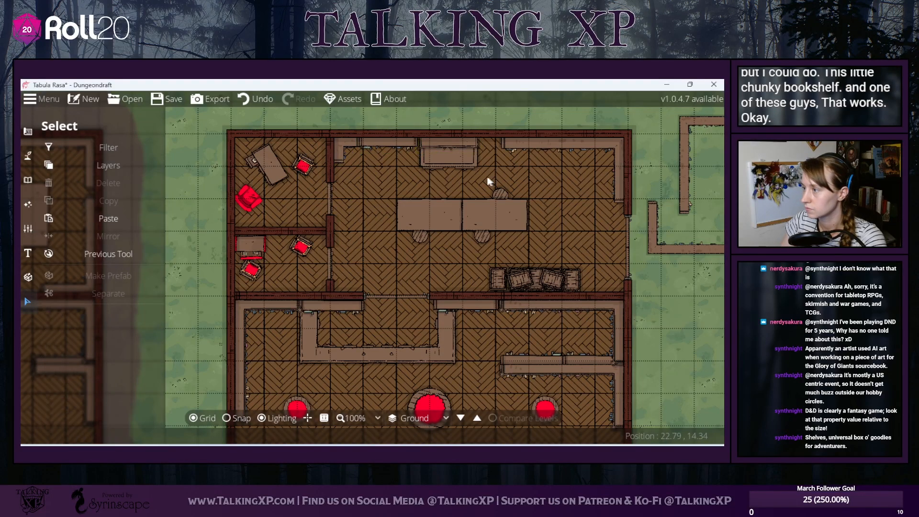
pyautogui.moveTo(432, 144); pyautogui.dragTo(447, 146)
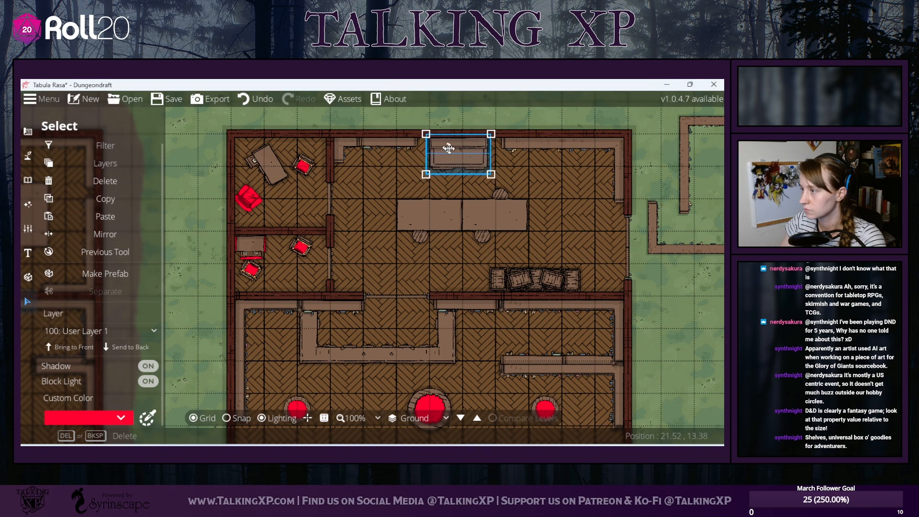
pyautogui.click(566, 210)
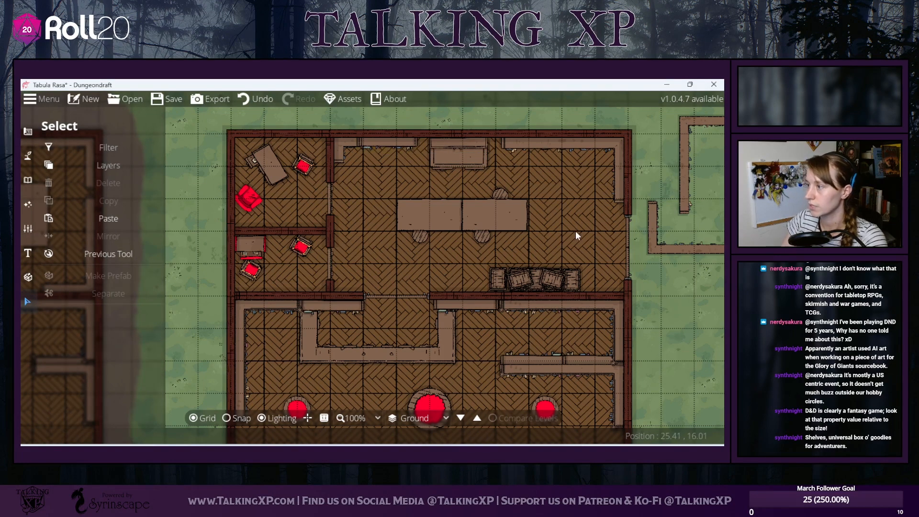
# - Straighten the upper office's angled desk so it stands parallel to the front wall, and move the red armchair up behind it
pyautogui.moveTo(575, 230); pyautogui.dragTo(572, 205)
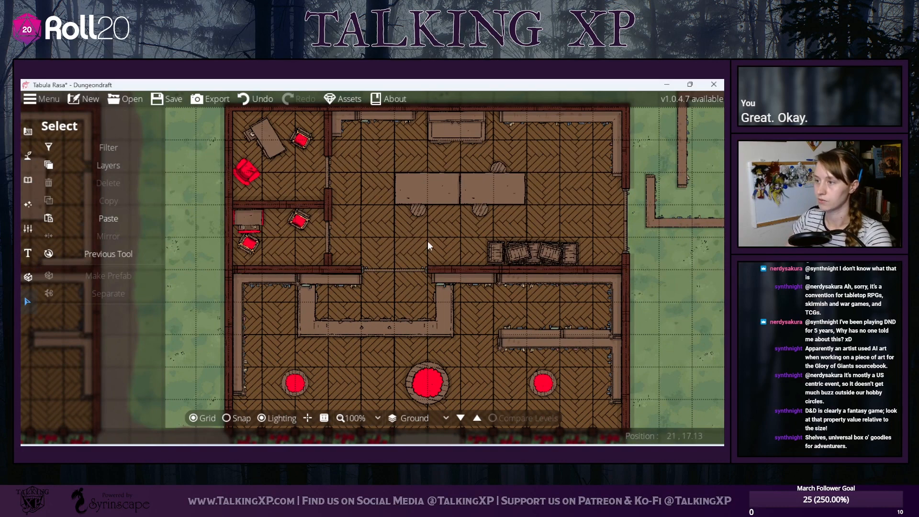
pyautogui.moveTo(235, 145); pyautogui.dragTo(321, 157)
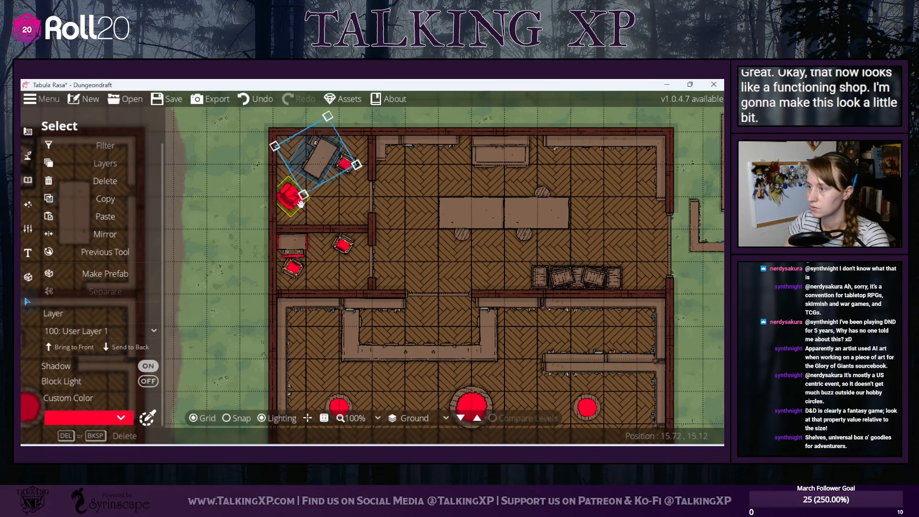
pyautogui.click(247, 176)
pyautogui.click(292, 196)
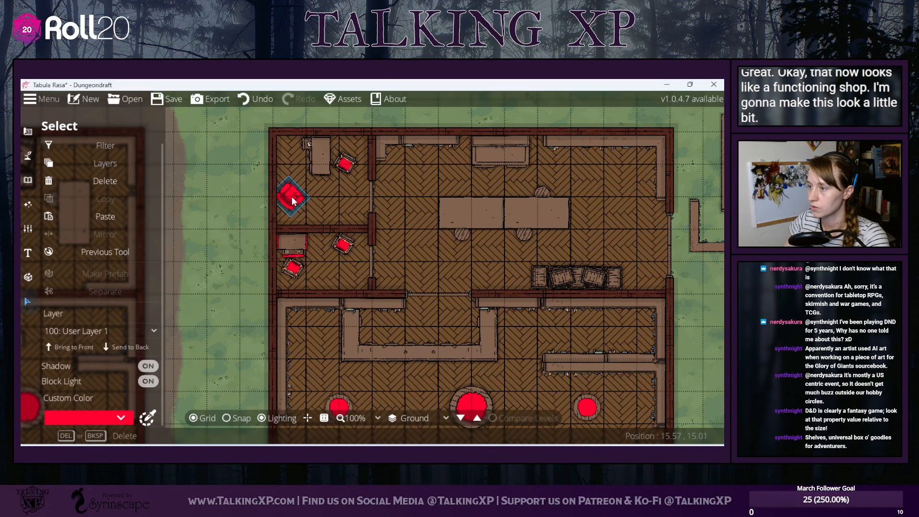
pyautogui.moveTo(292, 197)
pyautogui.mouseDown()
pyautogui.moveTo(302, 148)
pyautogui.moveTo(293, 158)
pyautogui.moveTo(327, 185)
pyautogui.moveTo(290, 182)
pyautogui.mouseUp()
pyautogui.press('Escape')
pyautogui.press('Escape')
pyautogui.click(288, 165)
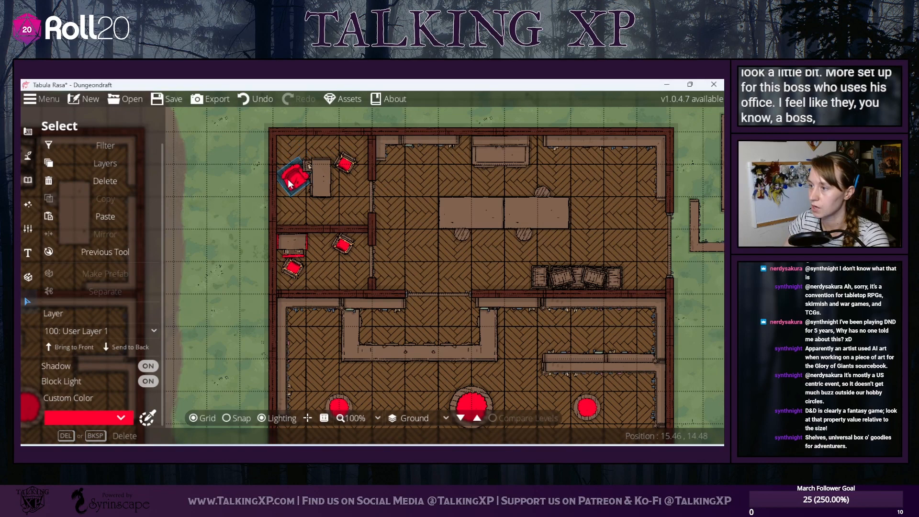
# - Turn the red armchair toward the upper office's desk and move the desk closer to it
pyautogui.press('Escape')
pyautogui.click(295, 176)
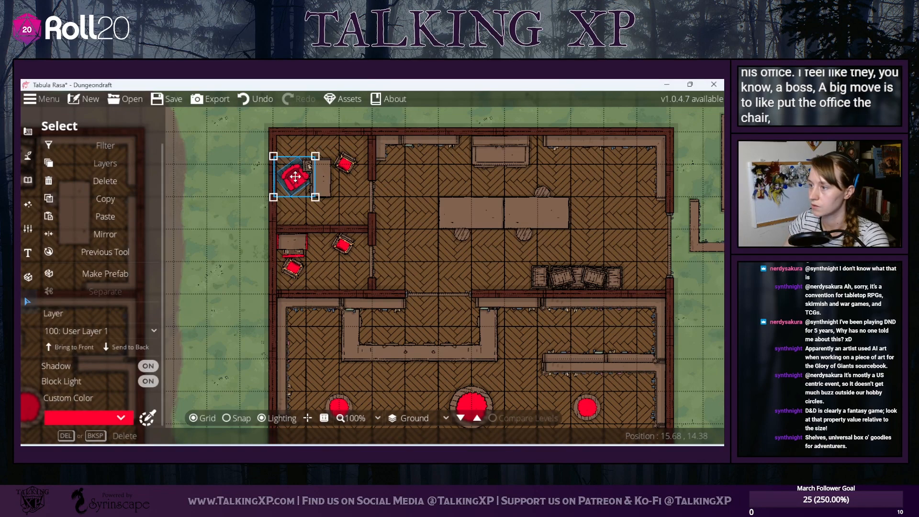
pyautogui.press('Escape')
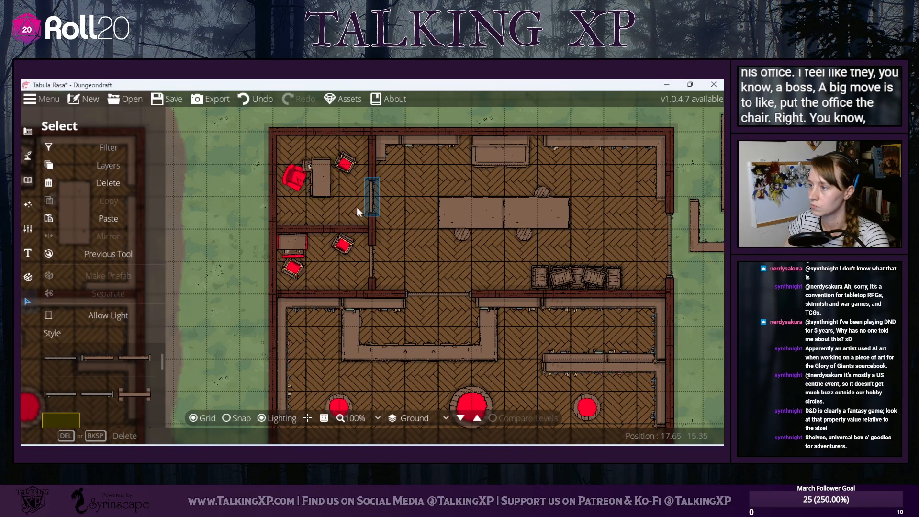
pyautogui.moveTo(329, 190); pyautogui.dragTo(289, 193)
pyautogui.click(293, 180)
pyautogui.press('Escape')
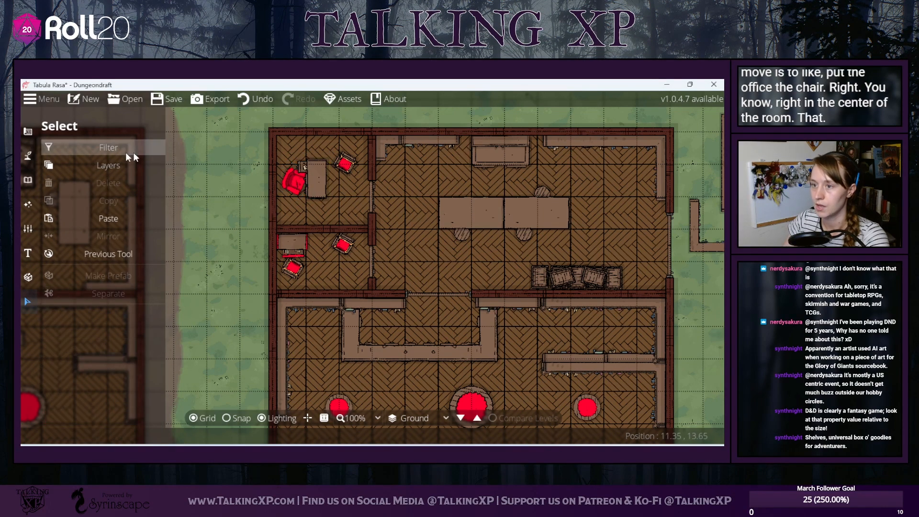
# - Place a fancy corner bookshelf, rotated -90°, in the upper office's outer corner behind the armchair
pyautogui.click(28, 180)
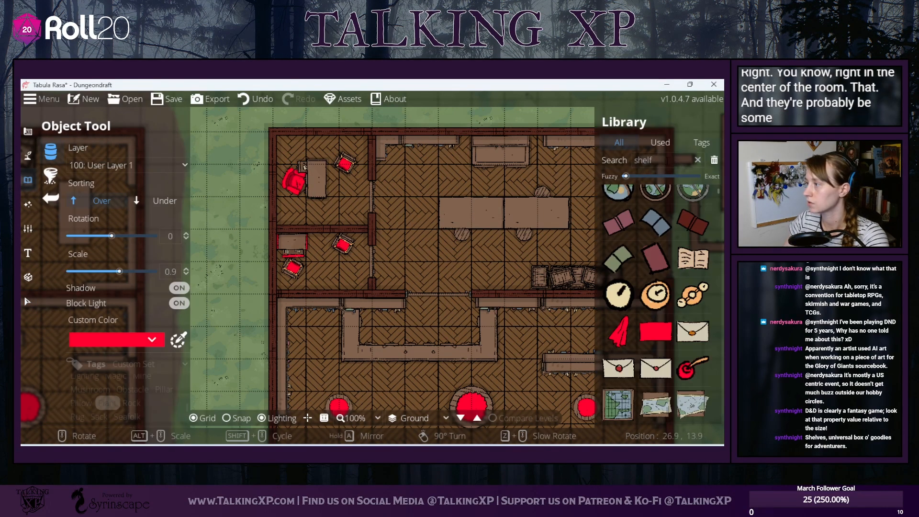
pyautogui.click(663, 160)
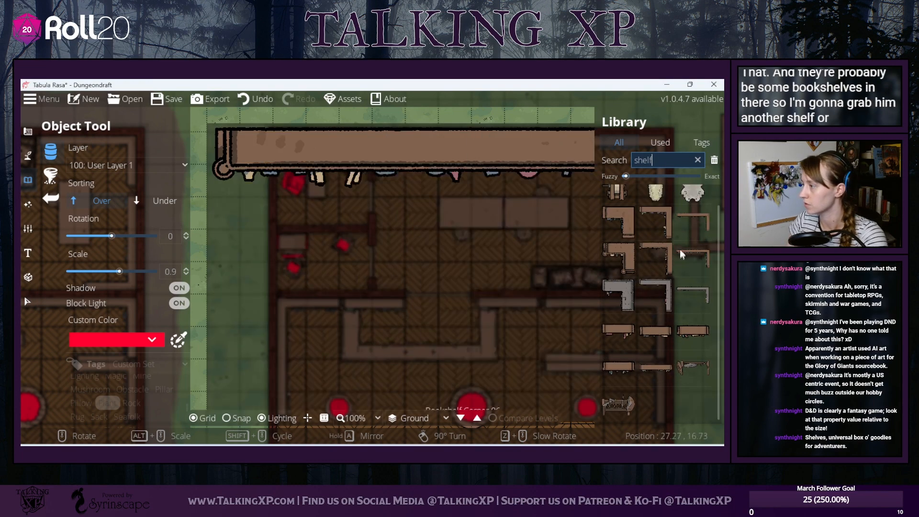
pyautogui.click(628, 261)
pyautogui.scroll(-6, 302, 152)
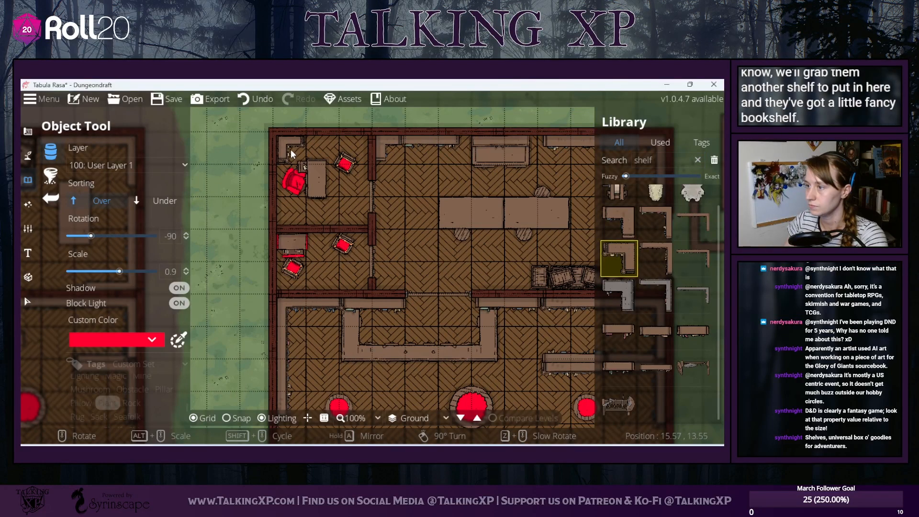
pyautogui.click(290, 149)
pyautogui.scroll(-7, 292, 206)
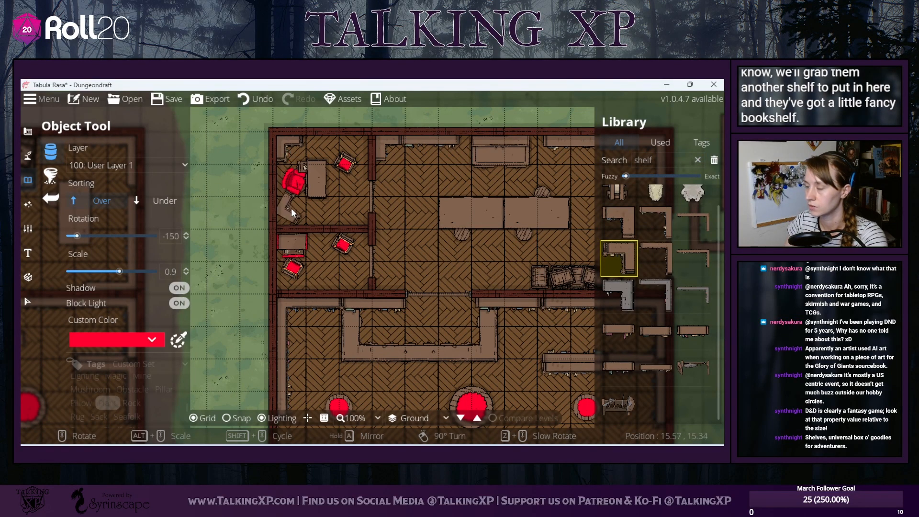
pyautogui.scroll(-10, 291, 208)
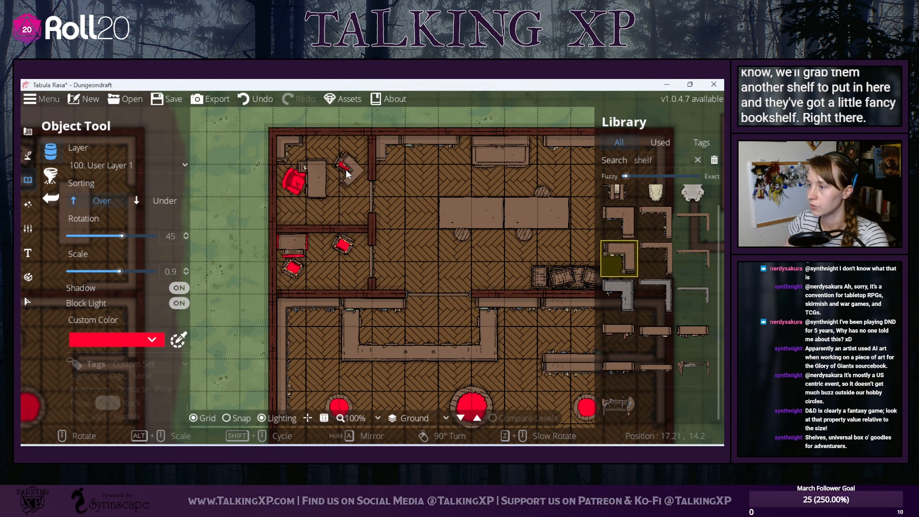
pyautogui.scroll(-1, 357, 157)
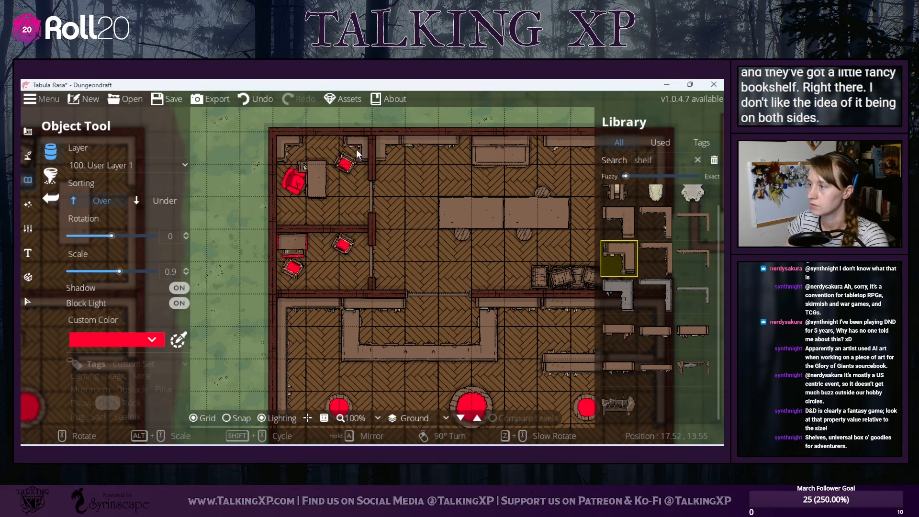
# - Search the object library for "cabinet" and "dresser", and clear the search
pyautogui.click(668, 158)
pyautogui.write('c')
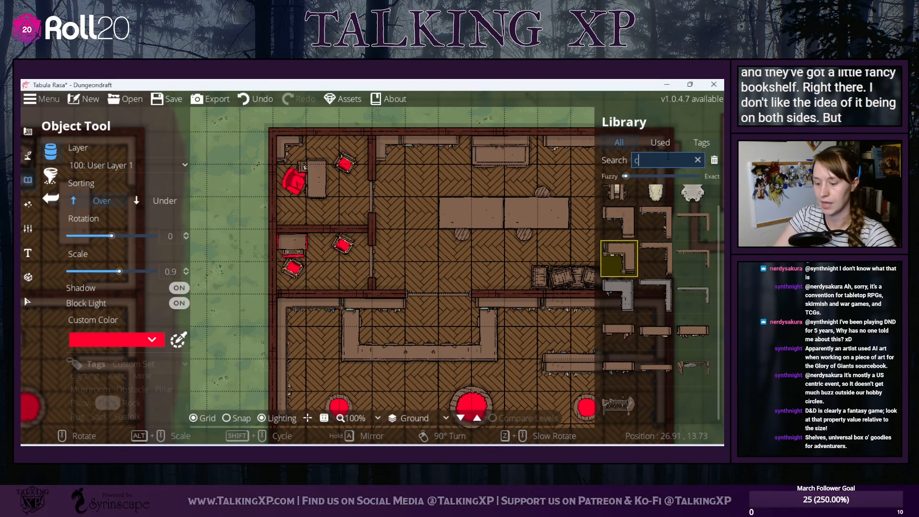
pyautogui.write('abinet')
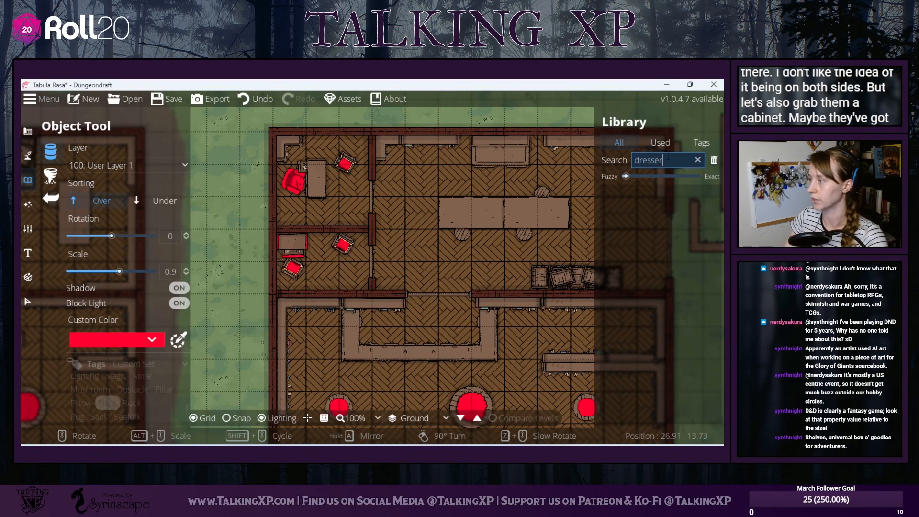
pyautogui.press('BackSpace')
pyautogui.press('BackSpace')
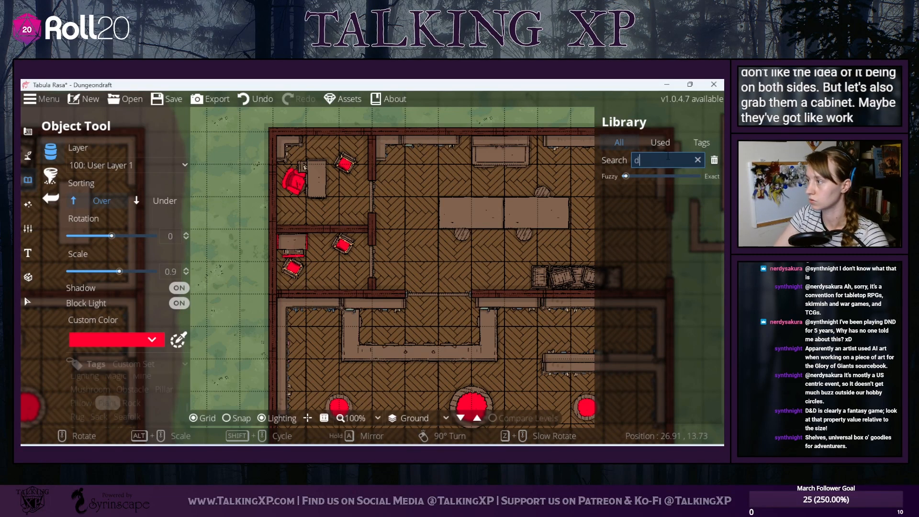
pyautogui.press('BackSpace')
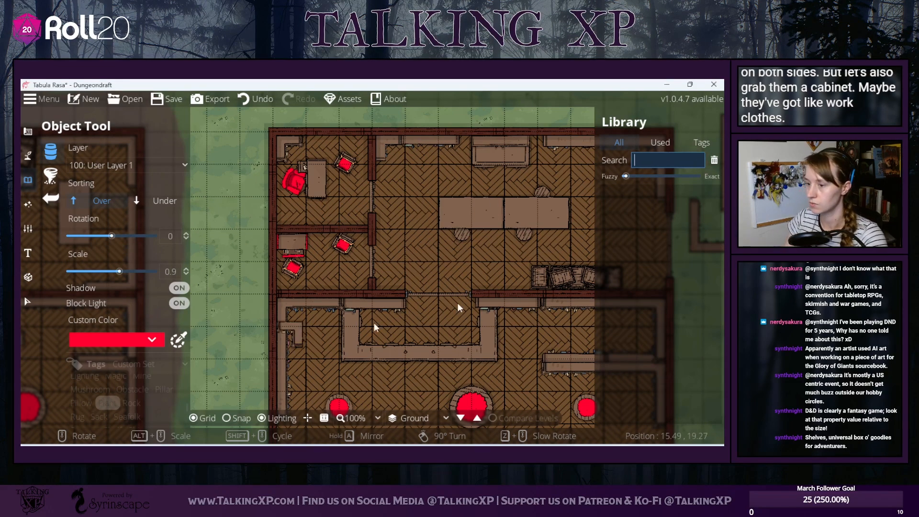
# - Filter the object library by the Storage tag and pick the narrow red-trimmed wardrobe
pyautogui.click(702, 143)
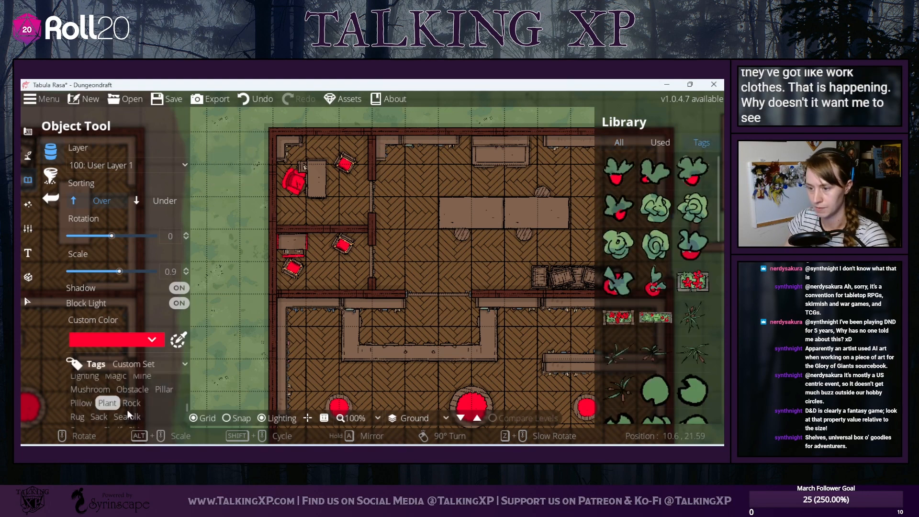
pyautogui.scroll(3, 127, 409)
pyautogui.scroll(2, 127, 410)
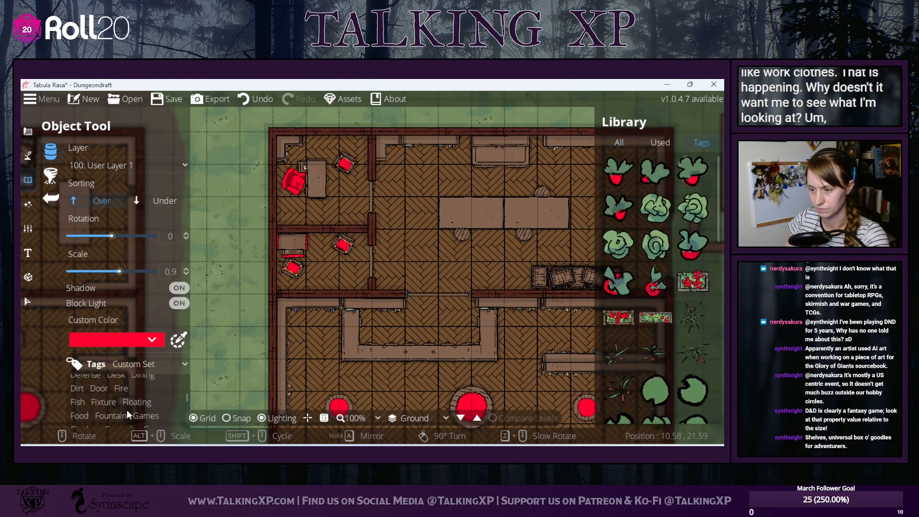
pyautogui.scroll(-5, 127, 410)
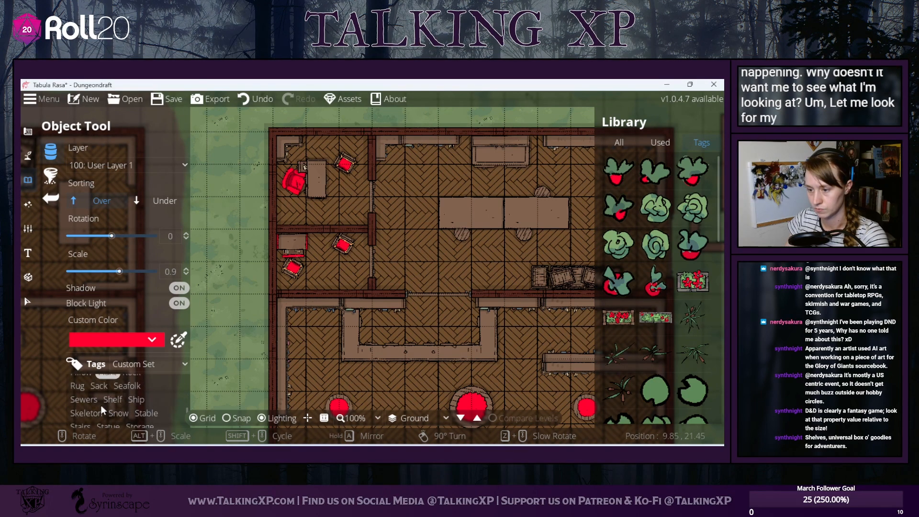
pyautogui.scroll(-2, 127, 411)
pyautogui.click(140, 403)
pyautogui.scroll(-6, 667, 315)
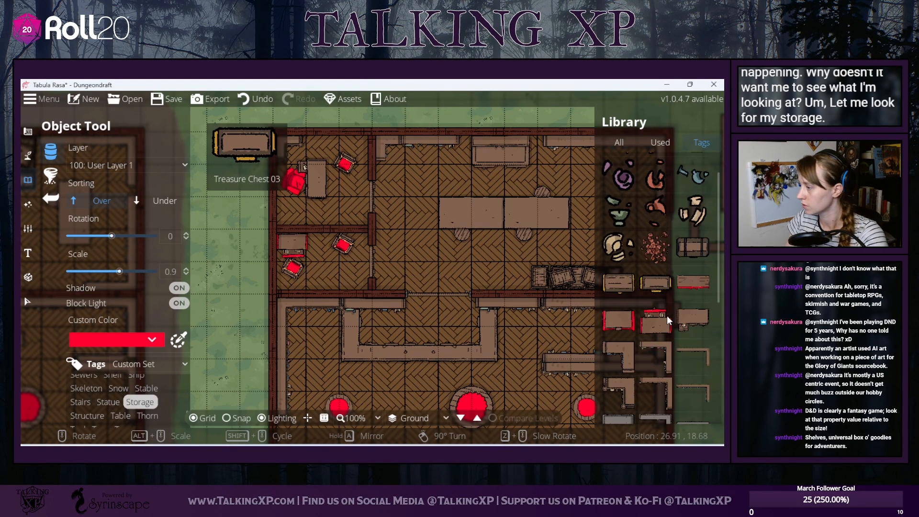
pyautogui.scroll(-2, 680, 361)
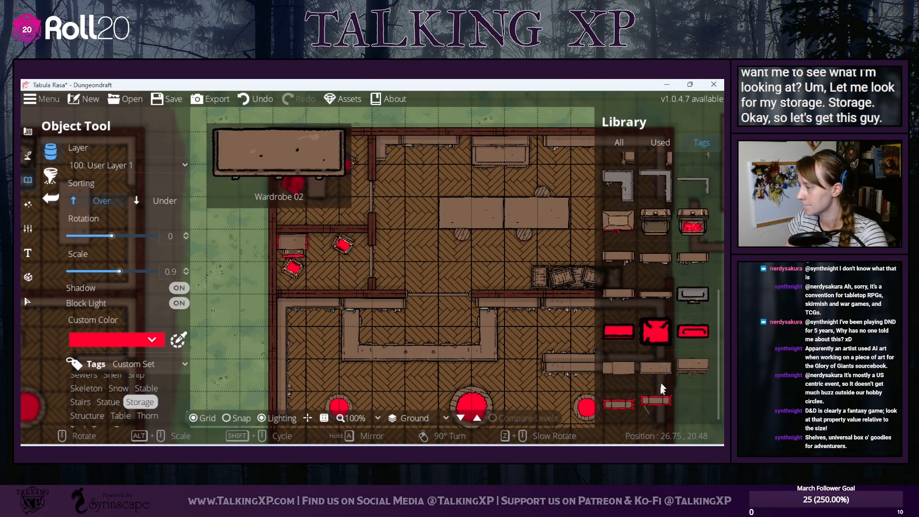
pyautogui.click(620, 404)
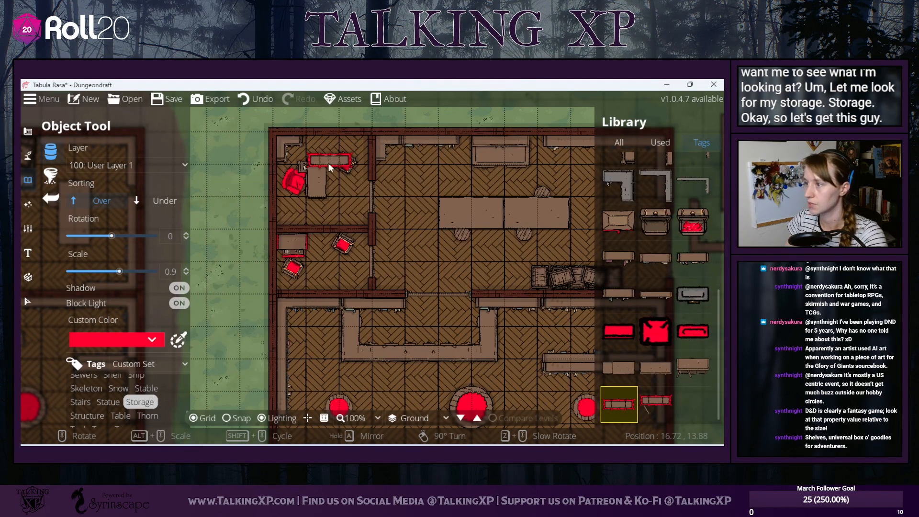
# - Place the red-trimmed wardrobe, rotated -180°, in the upper office against the wall shared with the lower office, near the door
pyautogui.scroll(1, 349, 146)
pyautogui.scroll(-1, 349, 146)
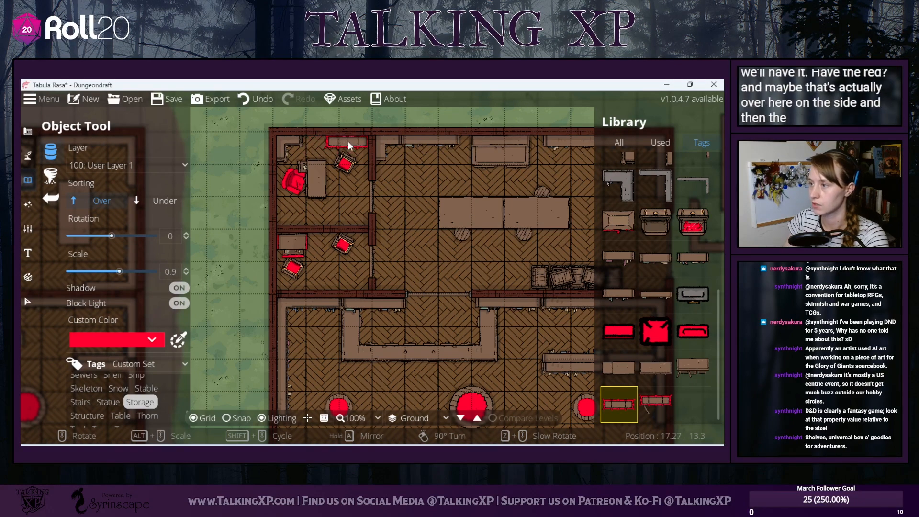
pyautogui.scroll(6, 348, 143)
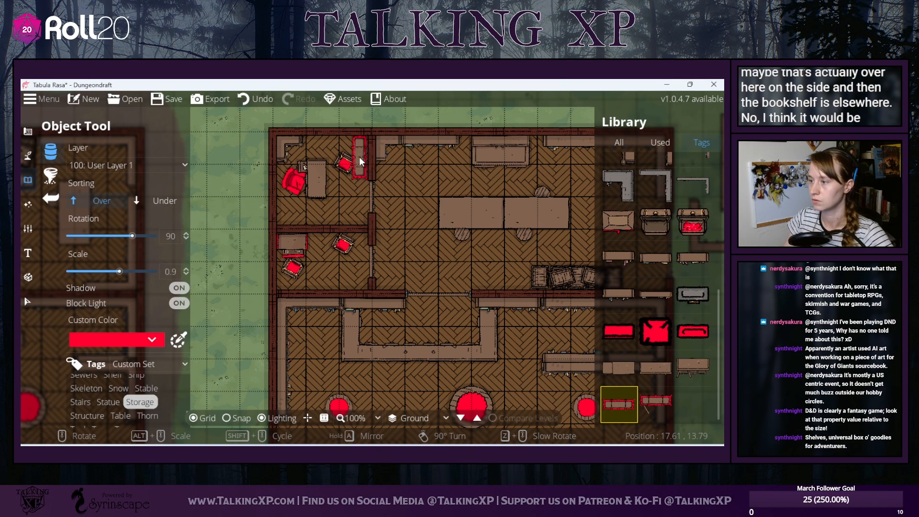
pyautogui.scroll(5, 332, 205)
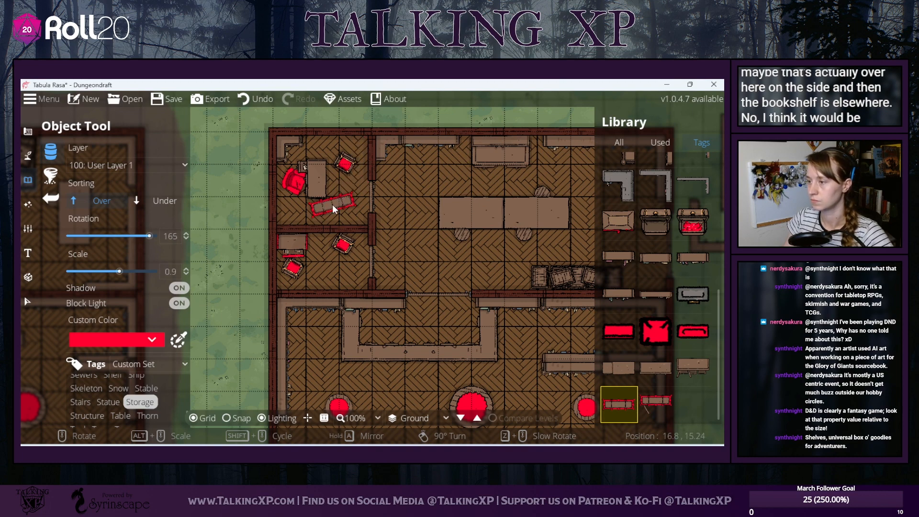
pyautogui.scroll(1, 333, 205)
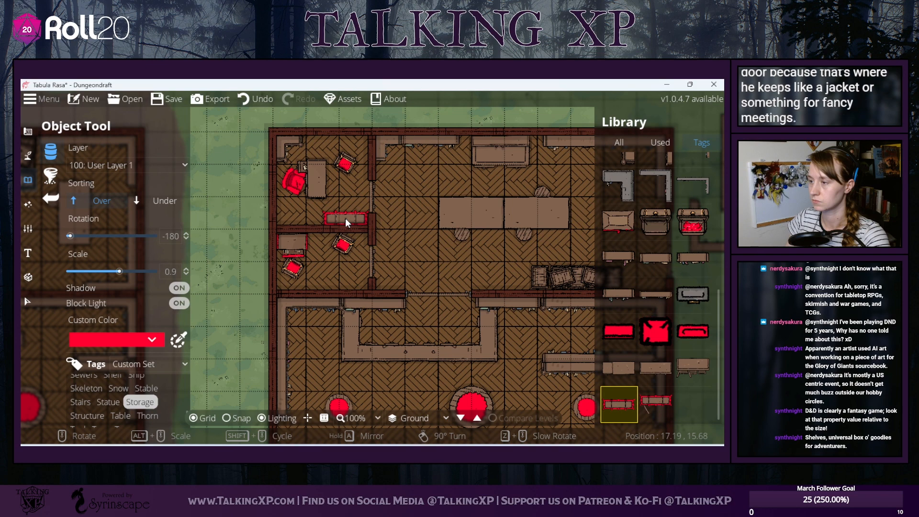
pyautogui.click(345, 218)
# - Turn the wardrobe a quarter turn and move it into the upper office's corner against the work area wall
pyautogui.click(28, 301)
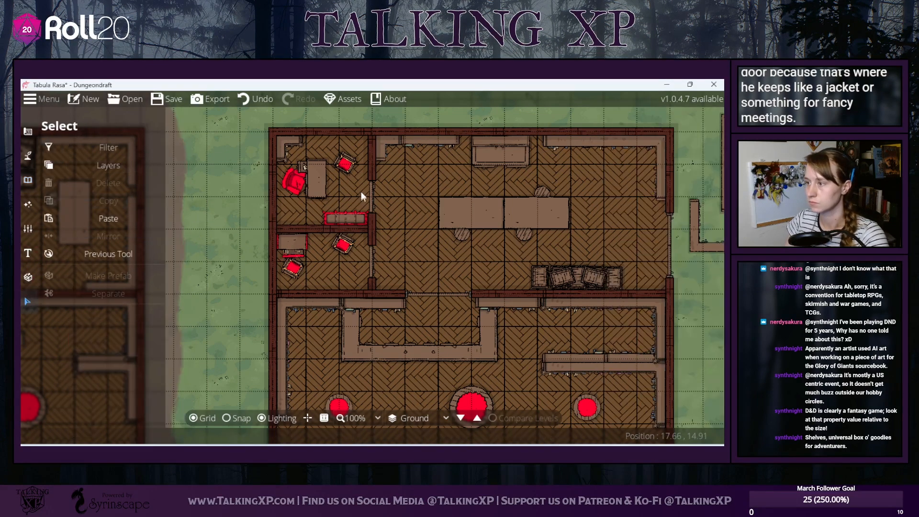
pyautogui.click(343, 163)
pyautogui.click(338, 159)
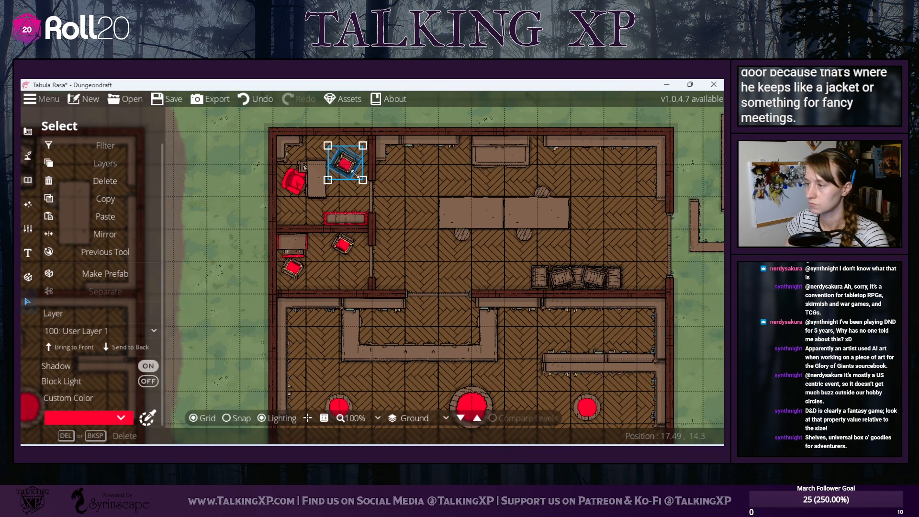
pyautogui.click(346, 220)
pyautogui.scroll(-6, 346, 220)
pyautogui.moveTo(346, 220); pyautogui.dragTo(362, 156)
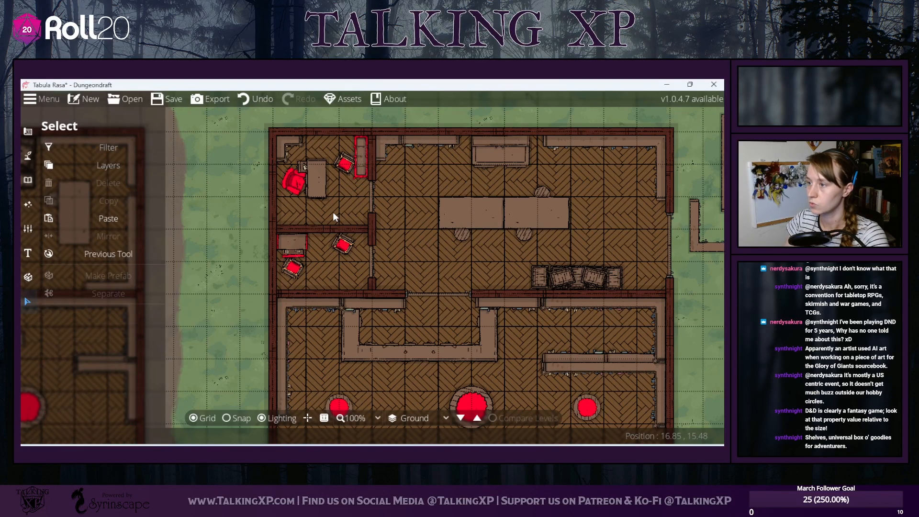
# - Turn the upper office's desk and armchair so the armchair backs onto the outer wall opposite the lower office, and place the small red chair across the desk
pyautogui.moveTo(332, 211); pyautogui.dragTo(315, 178)
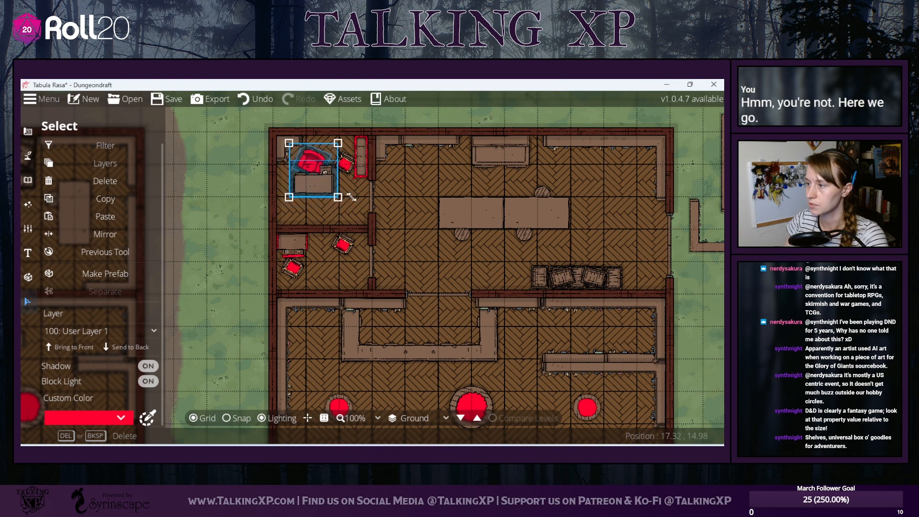
pyautogui.click(398, 204)
pyautogui.click(347, 173)
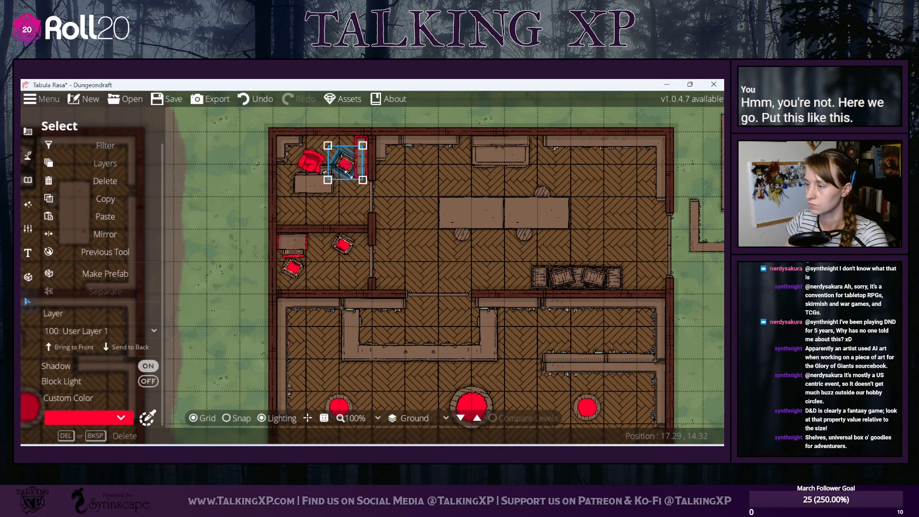
pyautogui.scroll(2, 349, 174)
pyautogui.scroll(2, 347, 156)
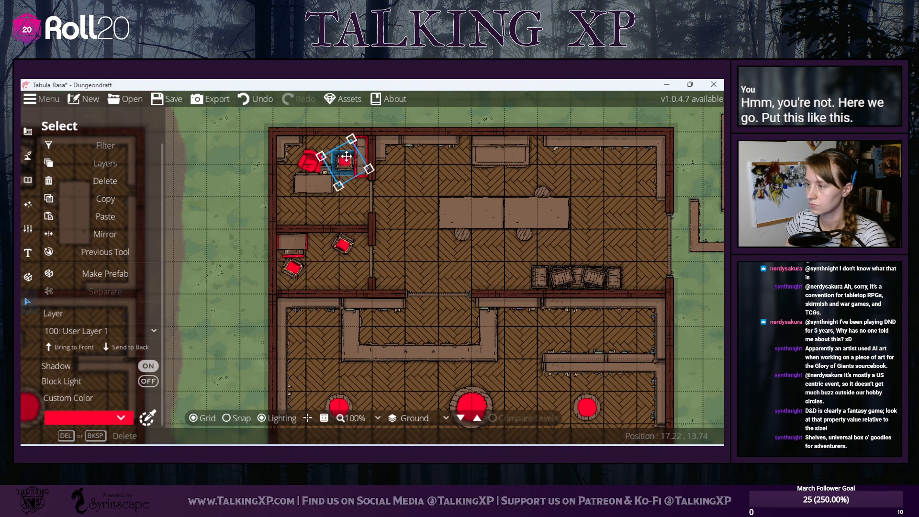
pyautogui.moveTo(345, 158); pyautogui.dragTo(316, 212)
pyautogui.scroll(1, 316, 211)
pyautogui.click(416, 225)
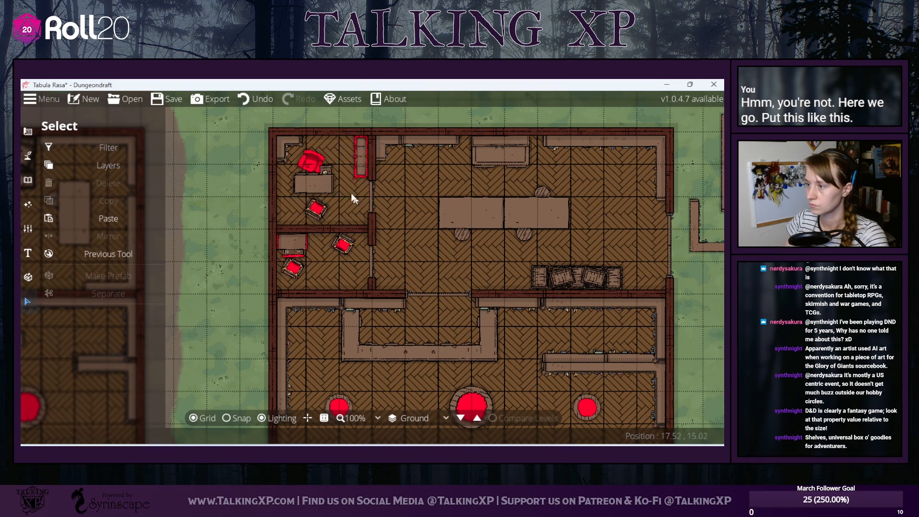
pyautogui.moveTo(302, 169); pyautogui.dragTo(316, 177)
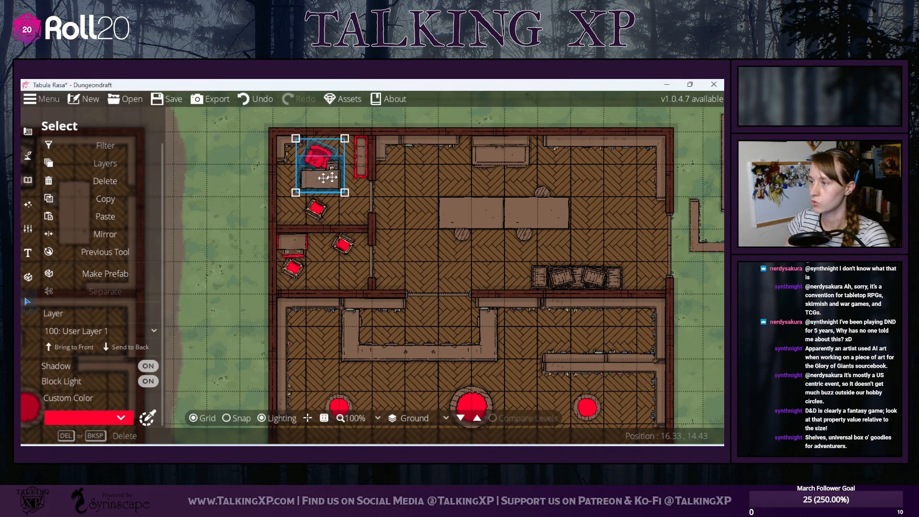
pyautogui.click(387, 203)
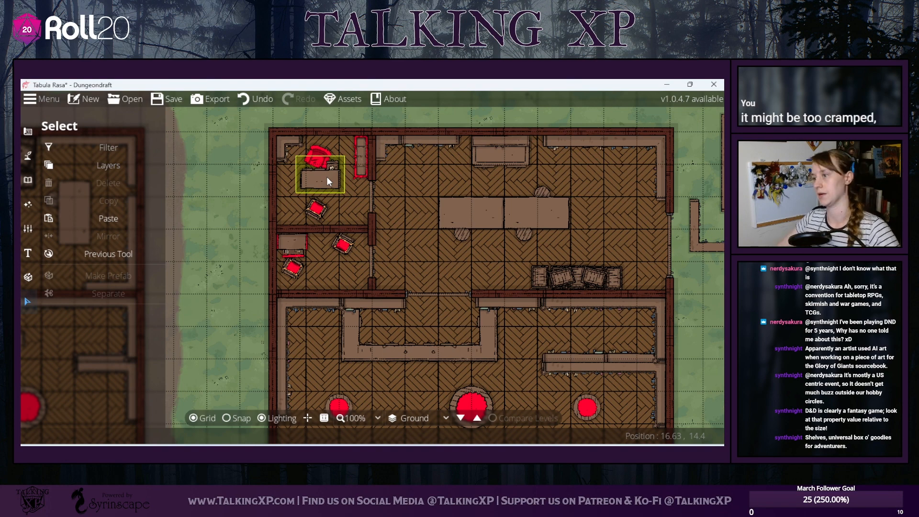
# - Rotate all of the upper office's furniture together a quarter turn counterclockwise and fit the group back inside the room
pyautogui.moveTo(364, 214); pyautogui.dragTo(281, 141)
pyautogui.scroll(-2, 291, 145)
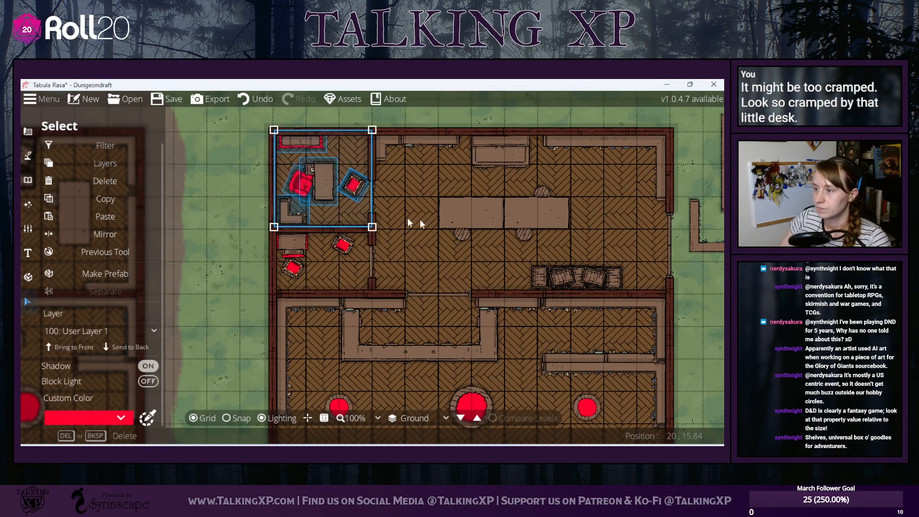
pyautogui.moveTo(321, 208); pyautogui.dragTo(319, 210)
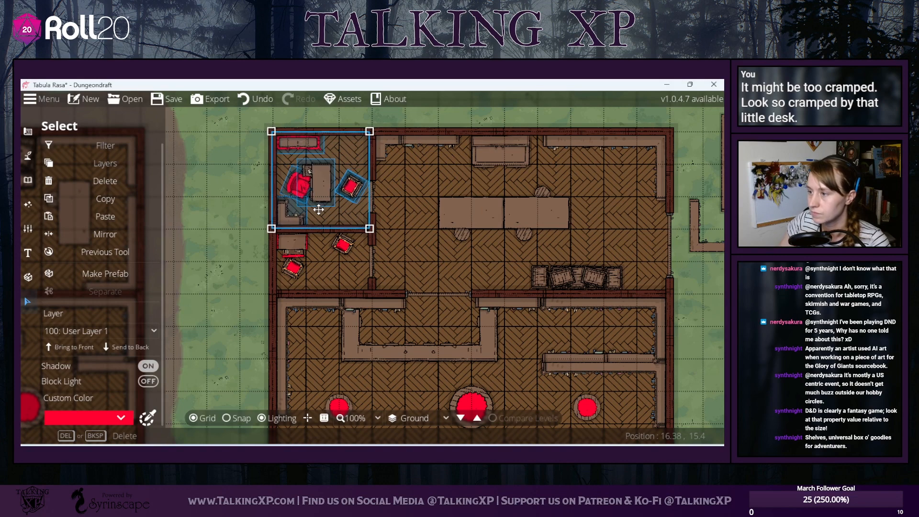
pyautogui.click(411, 239)
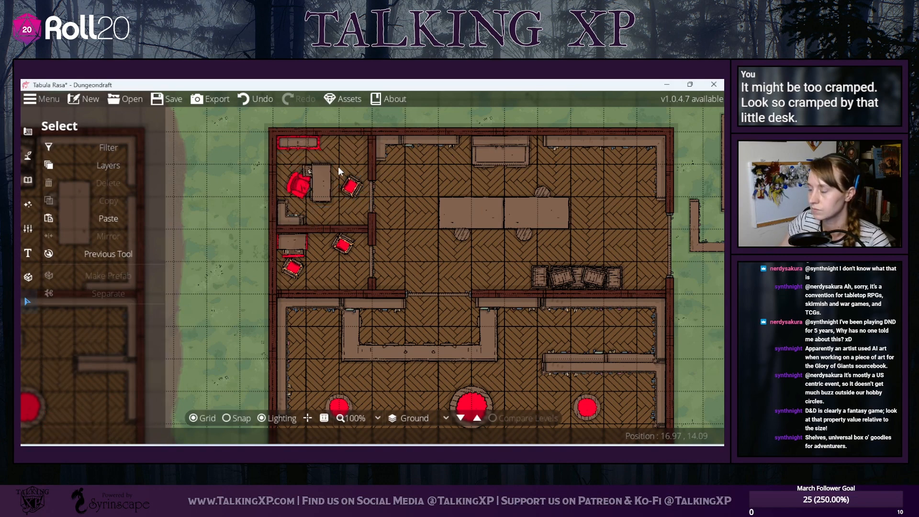
# - Move the wardrobe back against the wall between the two offices, beside the upper office's door
pyautogui.click(346, 180)
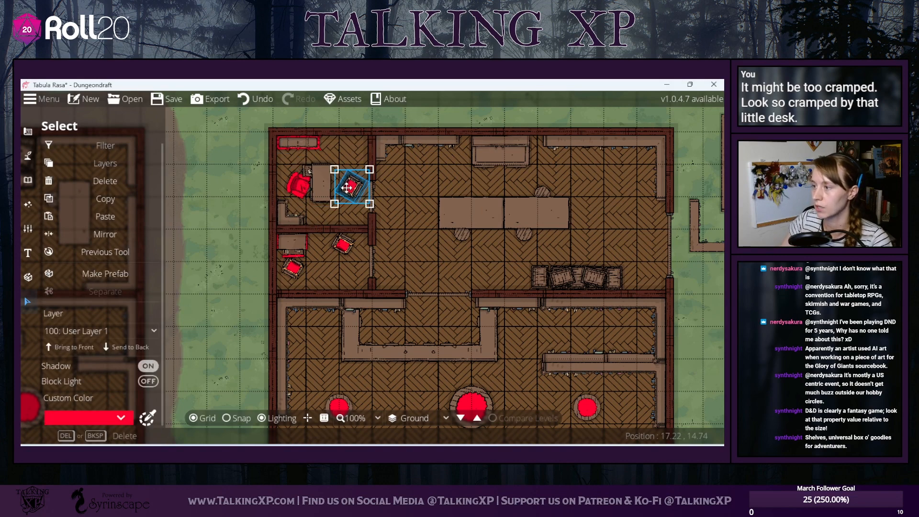
pyautogui.moveTo(298, 143); pyautogui.dragTo(343, 219)
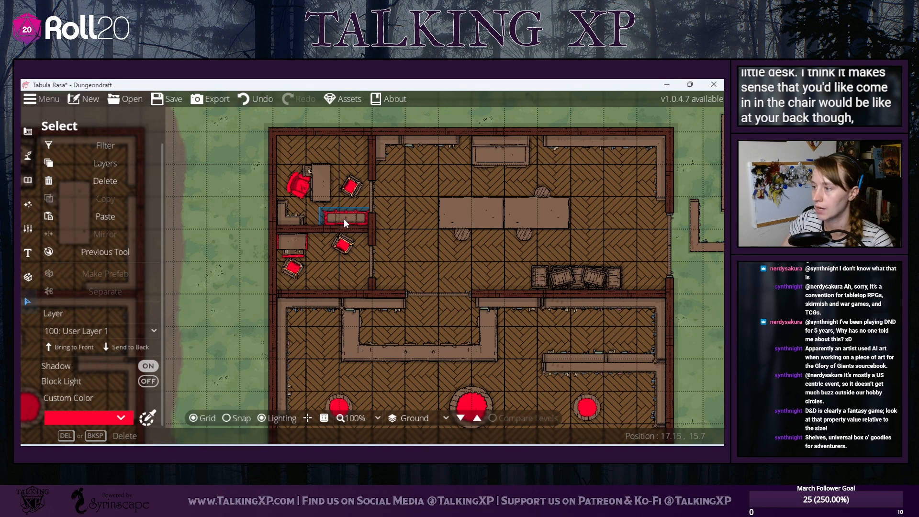
pyautogui.rightClick(344, 219)
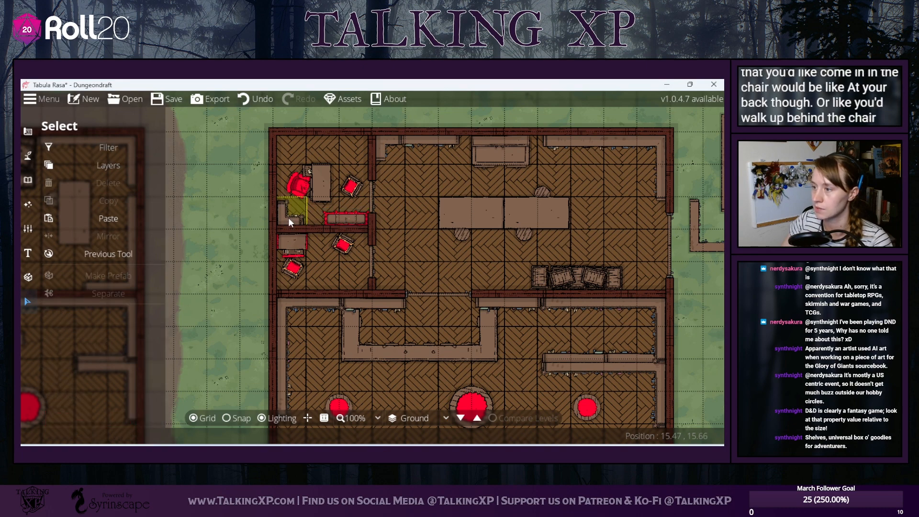
# - Return the corner bookshelf to the upper office's outer corner away from the lower office, turned to fit both walls
pyautogui.click(289, 217)
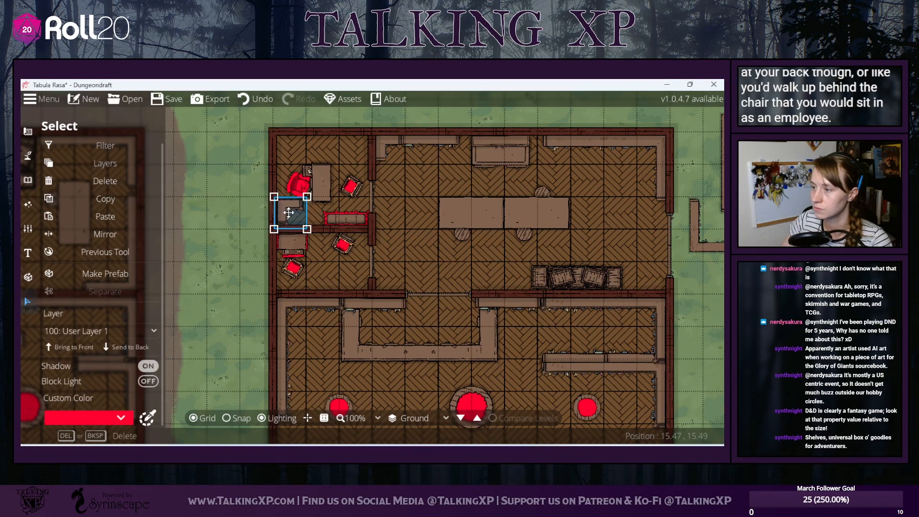
pyautogui.moveTo(288, 212); pyautogui.dragTo(289, 149)
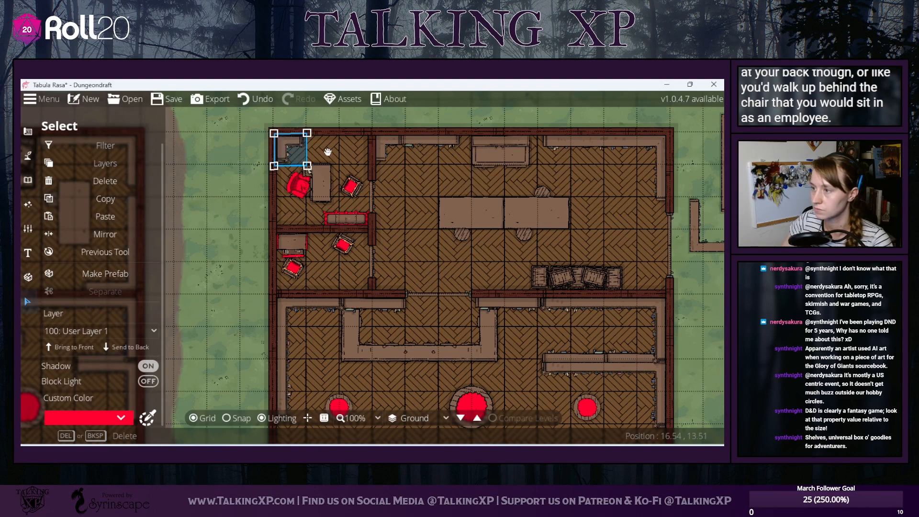
pyautogui.click(260, 99)
pyautogui.click(260, 99)
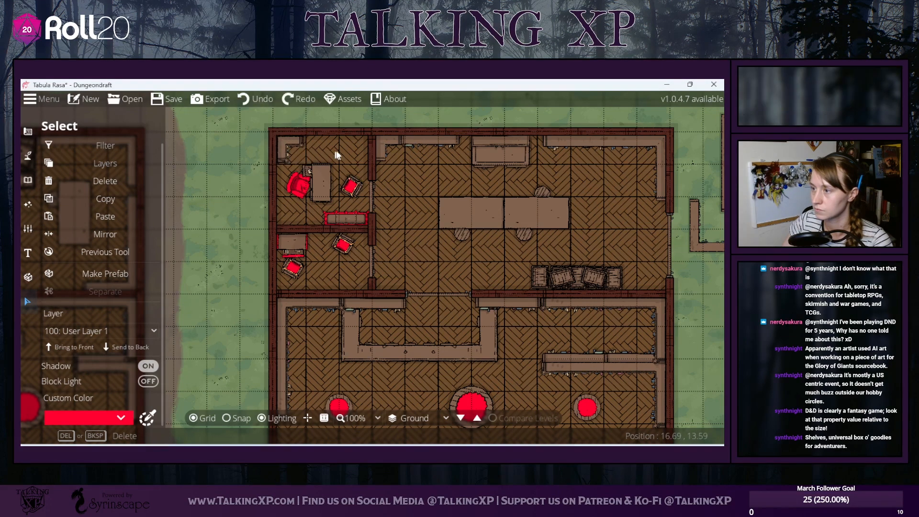
# - Shift the upper office's desk and armchair slightly toward the door, and move the small red chair away from the wardrobe
pyautogui.moveTo(337, 150); pyautogui.dragTo(324, 188)
pyautogui.click(241, 152)
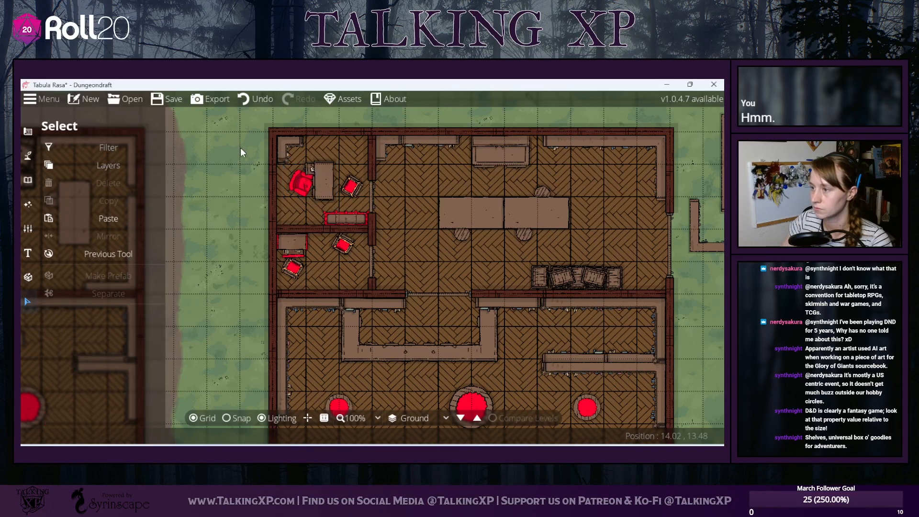
pyautogui.click(351, 185)
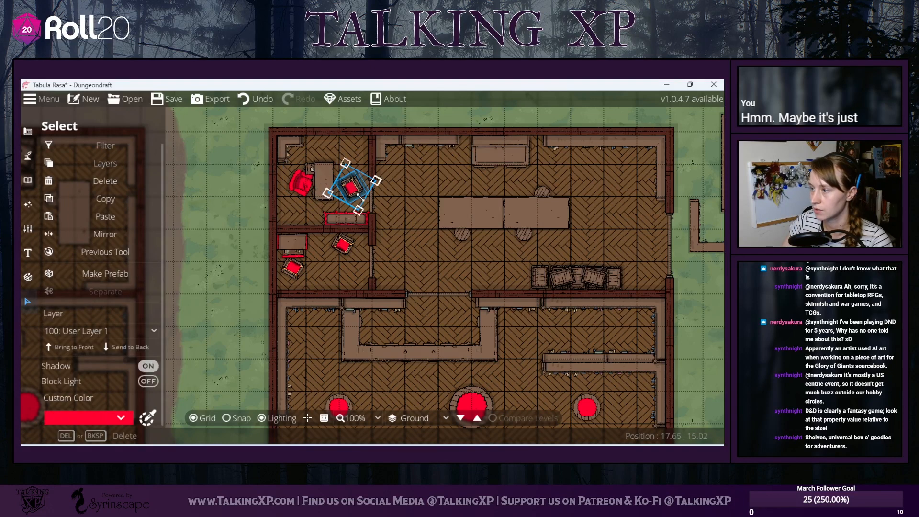
pyautogui.moveTo(351, 186); pyautogui.dragTo(353, 163)
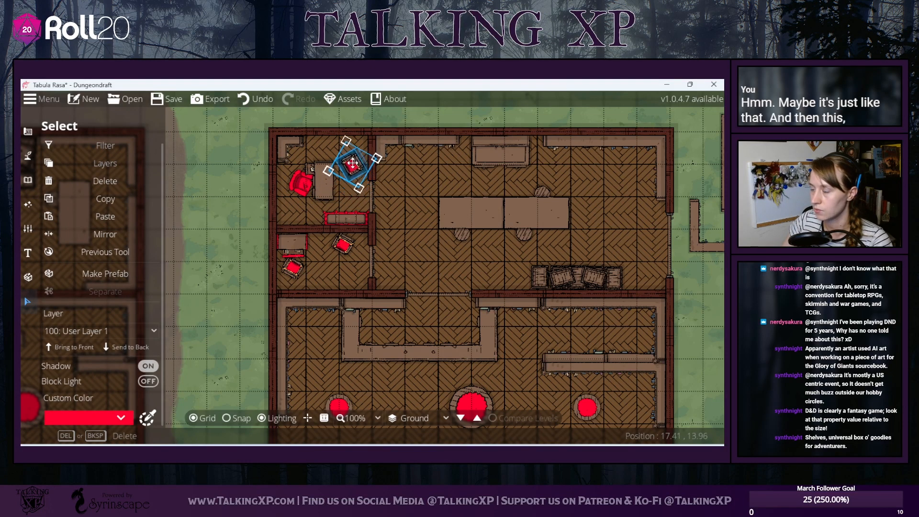
pyautogui.click(241, 141)
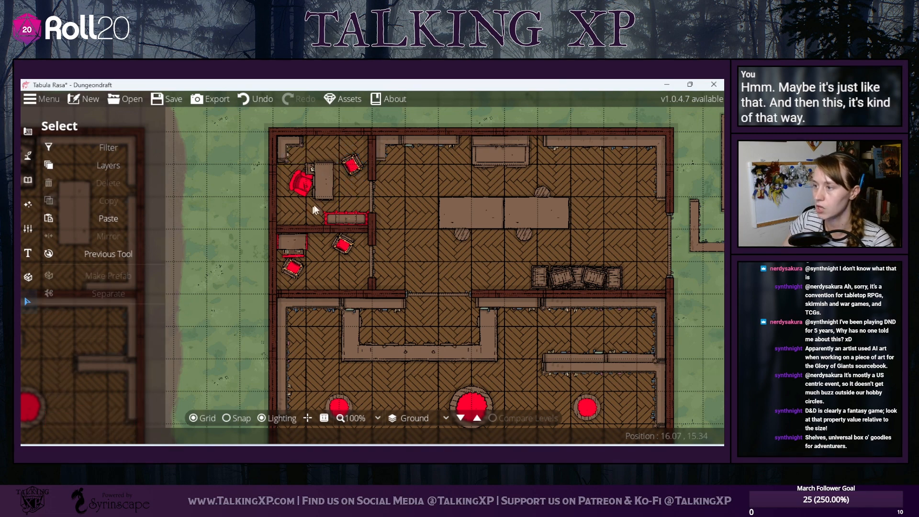
# - Move the red armchair closer to the outer wall and nudge the desk after it
pyautogui.click(297, 187)
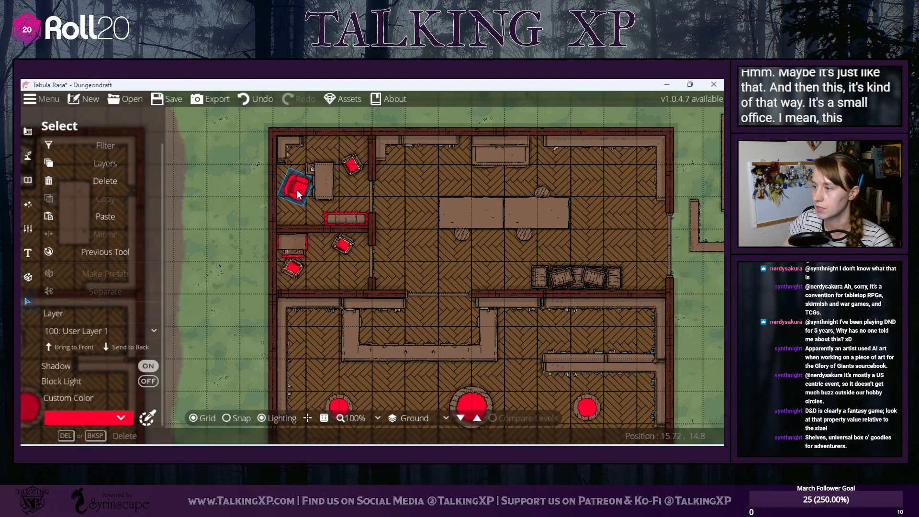
pyautogui.click(325, 193)
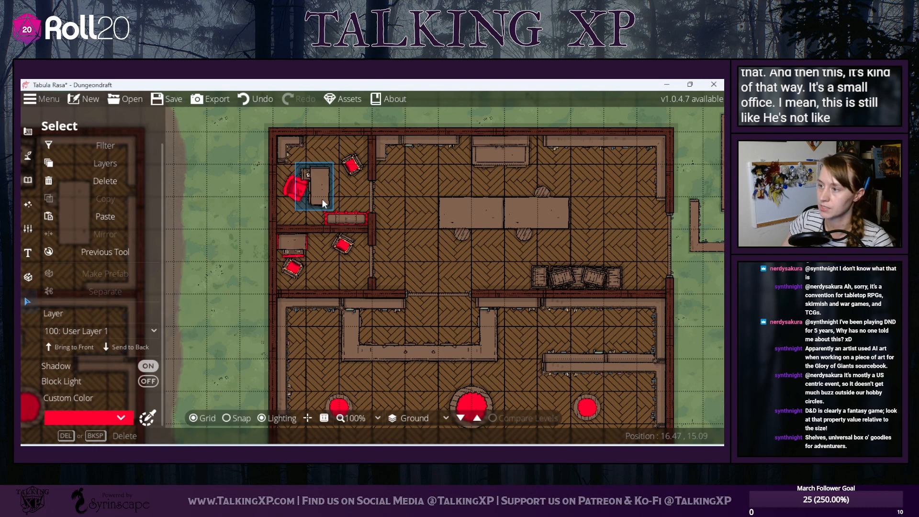
pyautogui.click(339, 216)
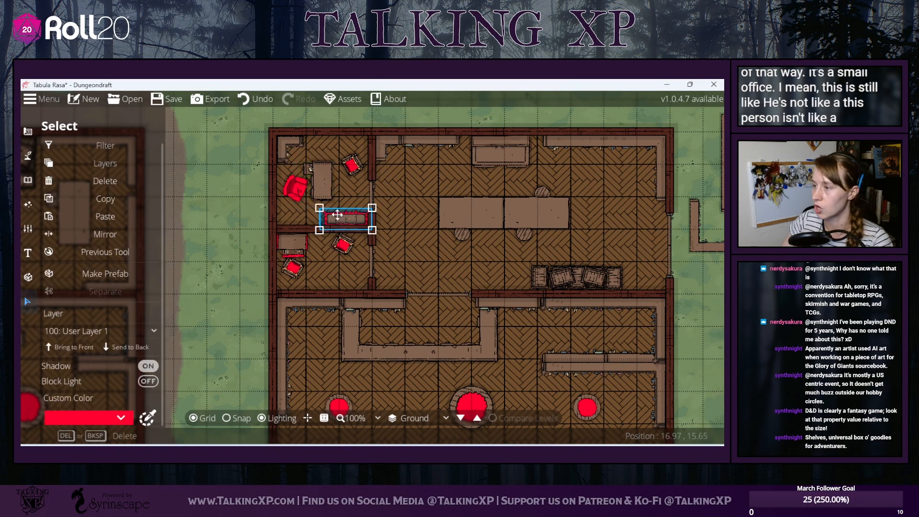
# - Nudge the upper office's wardrobe closer to the door-side wall and bring the red armchair and desk slightly closer together
pyautogui.moveTo(338, 215); pyautogui.dragTo(340, 216)
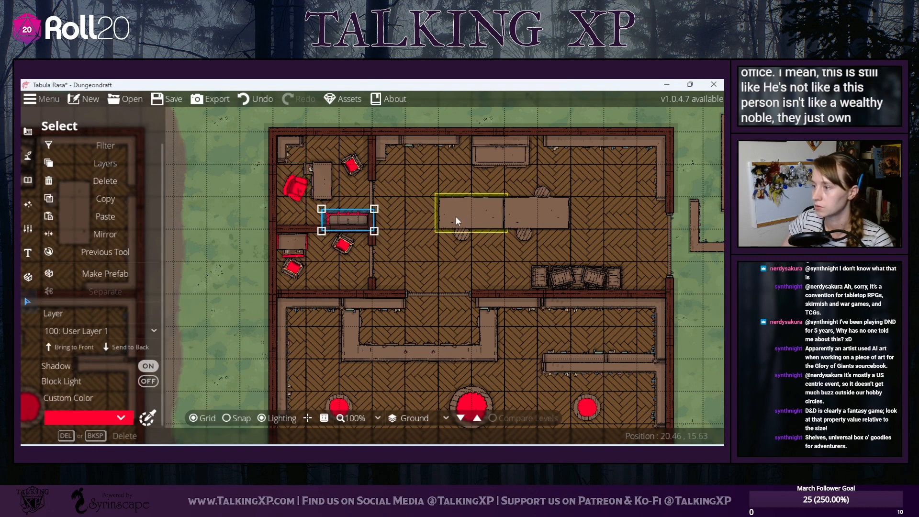
pyautogui.click(412, 231)
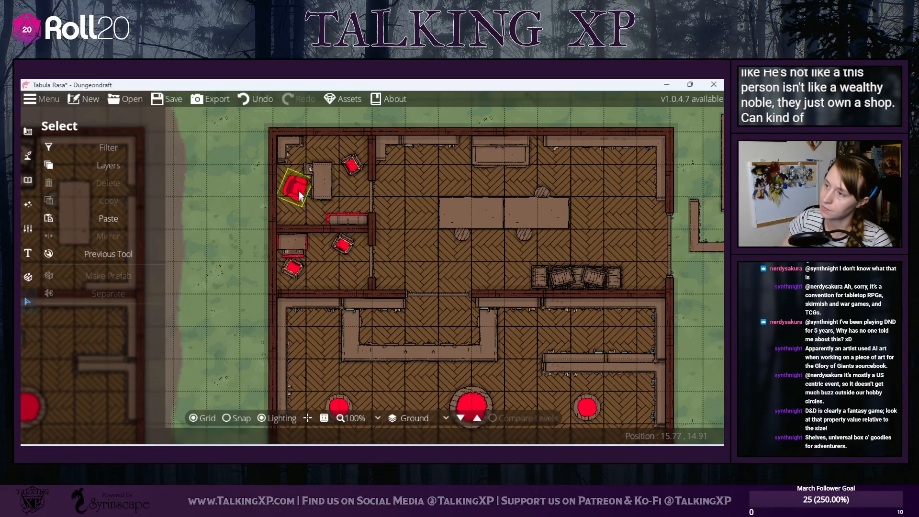
pyautogui.click(323, 185)
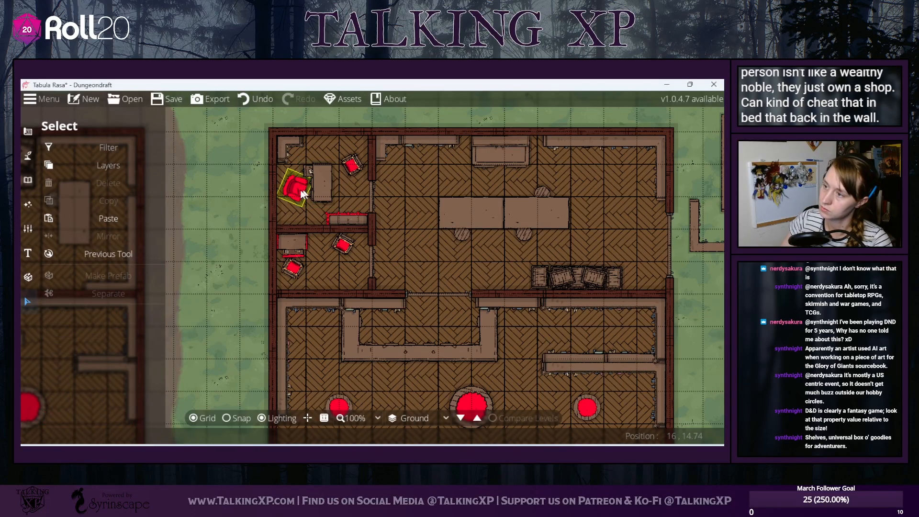
pyautogui.click(297, 192)
pyautogui.click(325, 190)
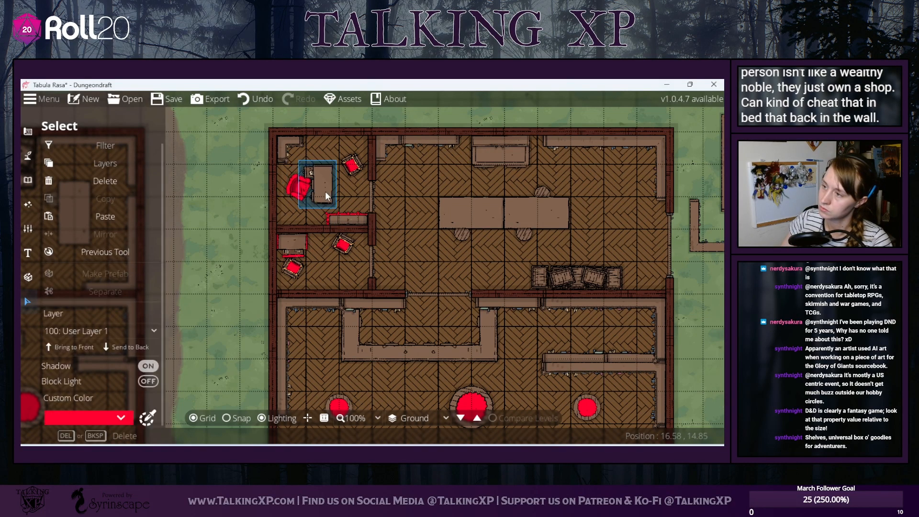
pyautogui.click(320, 187)
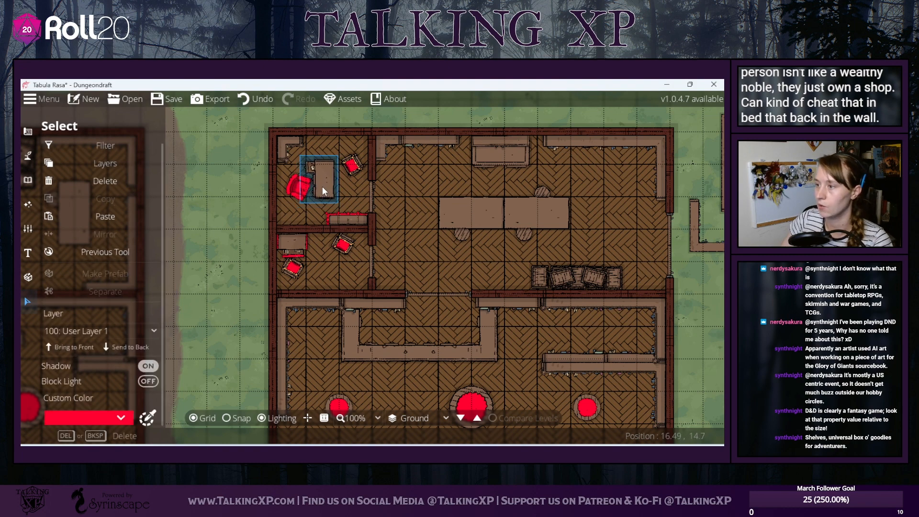
pyautogui.click(300, 211)
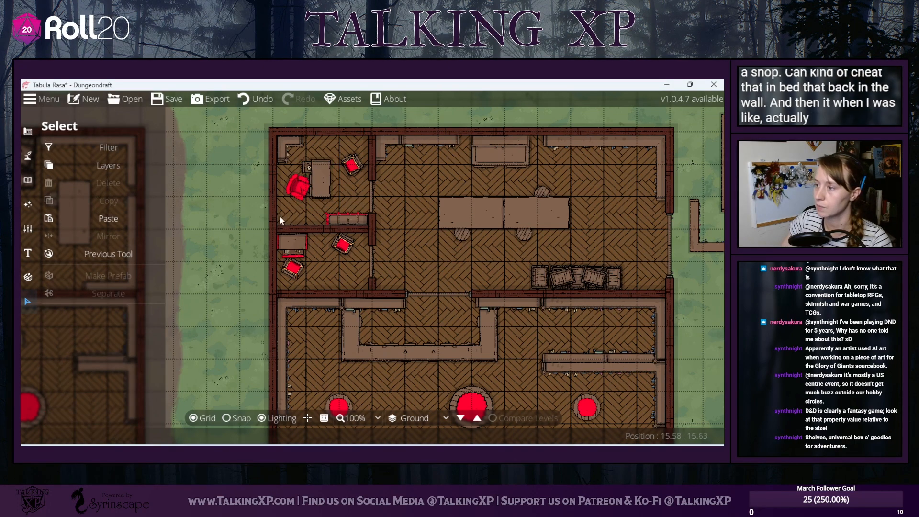
pyautogui.click(353, 166)
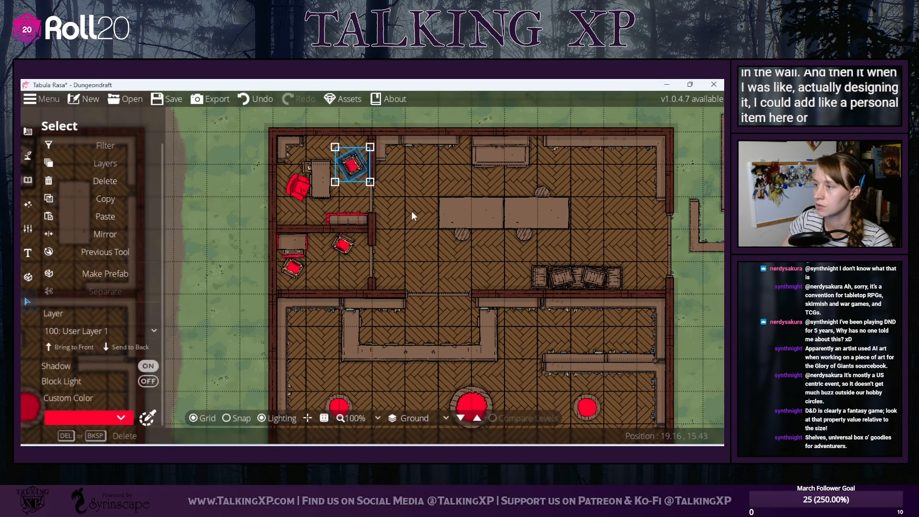
pyautogui.click(258, 126)
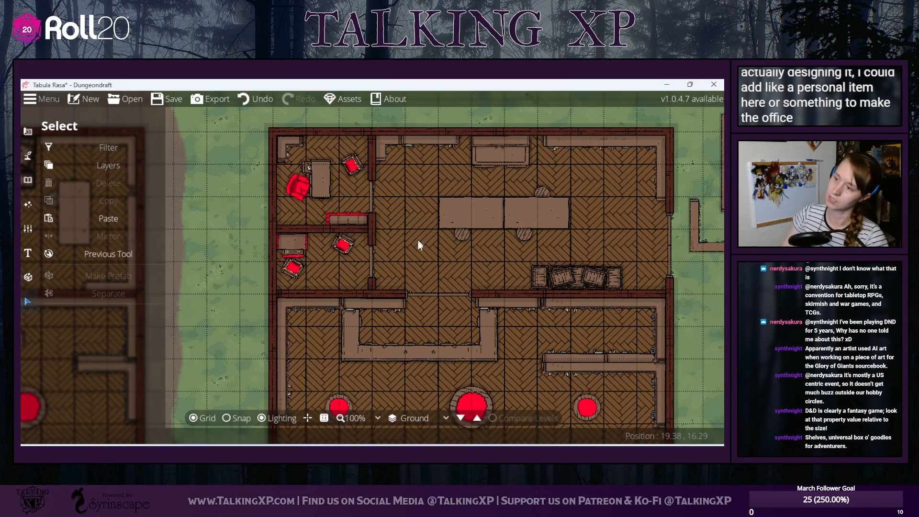
# - Delete the two spare corner shelf pieces lying on the grass outside the larger shop
pyautogui.press('Down')
pyautogui.press('Right')
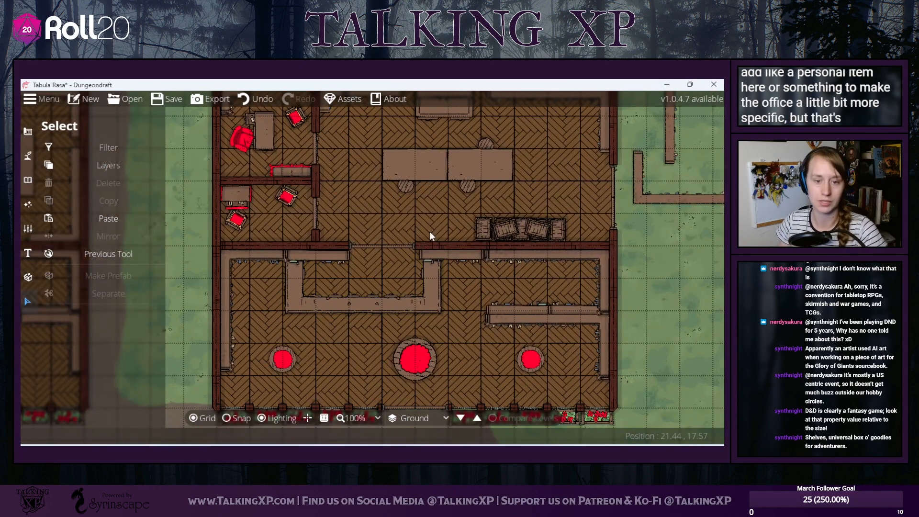
pyautogui.scroll(1, 384, 230)
pyautogui.scroll(-3, 383, 228)
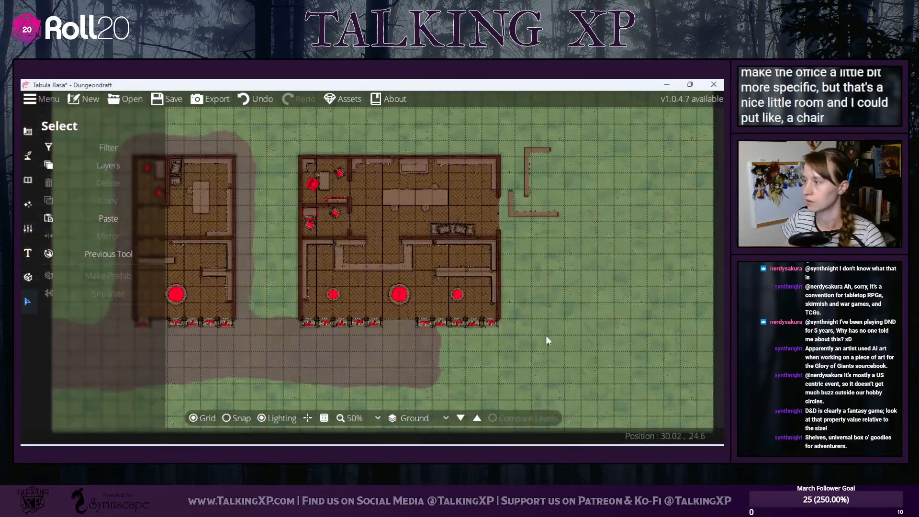
pyautogui.moveTo(501, 132); pyautogui.dragTo(571, 249)
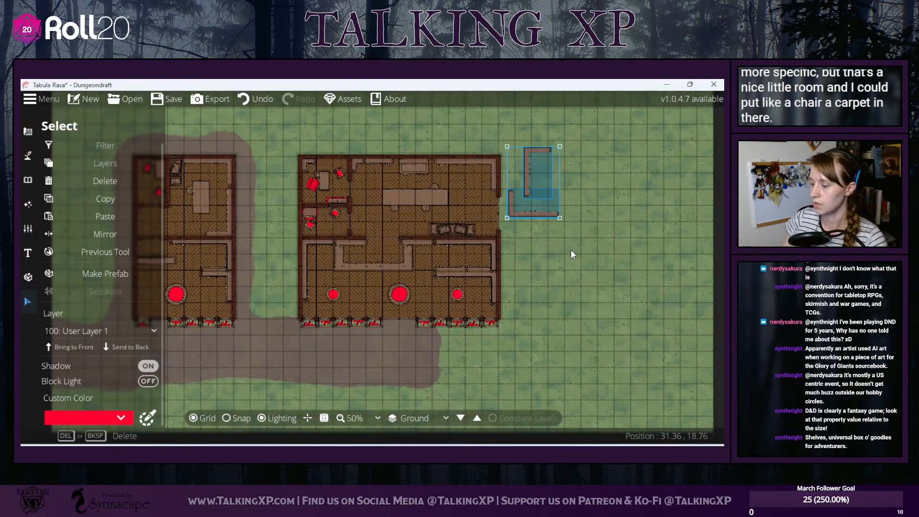
pyautogui.press('Delete')
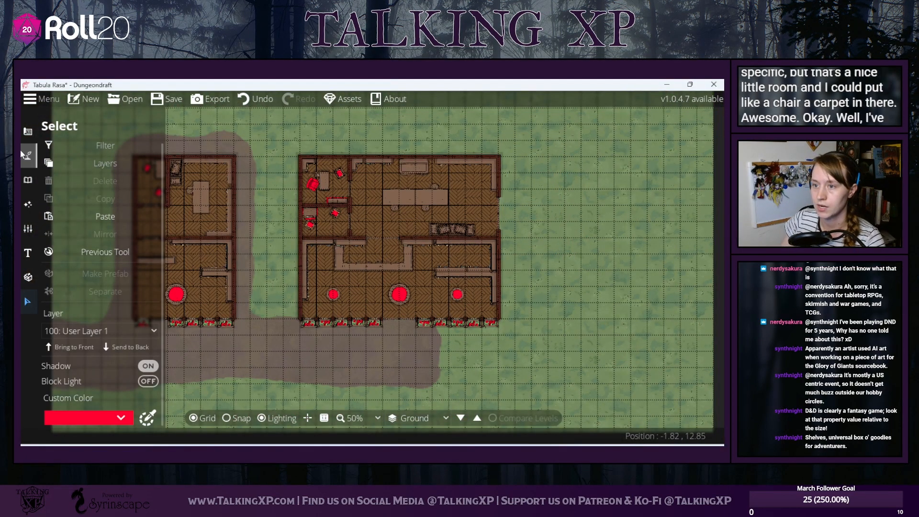
# - Paint Terrain Dirt at brush size 6 and intensity 4.5, extending the front road past the larger shop and up to its side back-room entrance
pyautogui.click(37, 162)
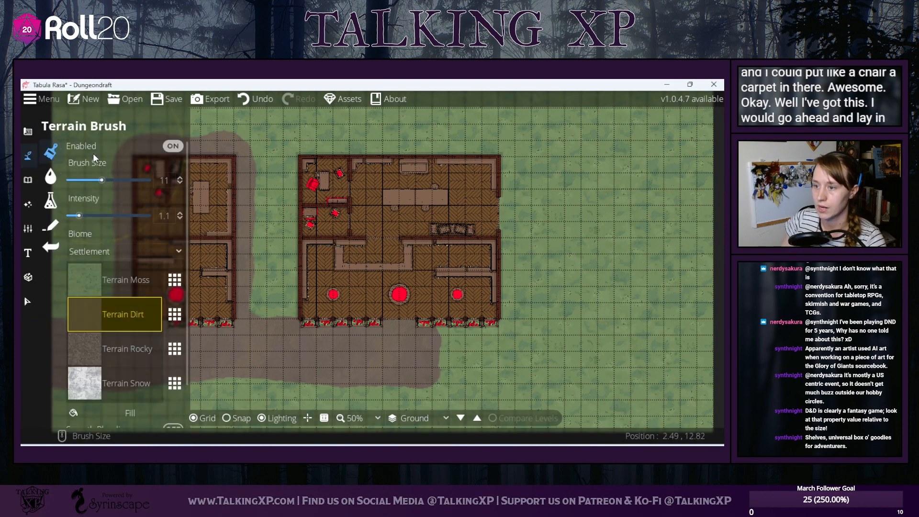
pyautogui.moveTo(102, 180); pyautogui.dragTo(86, 180)
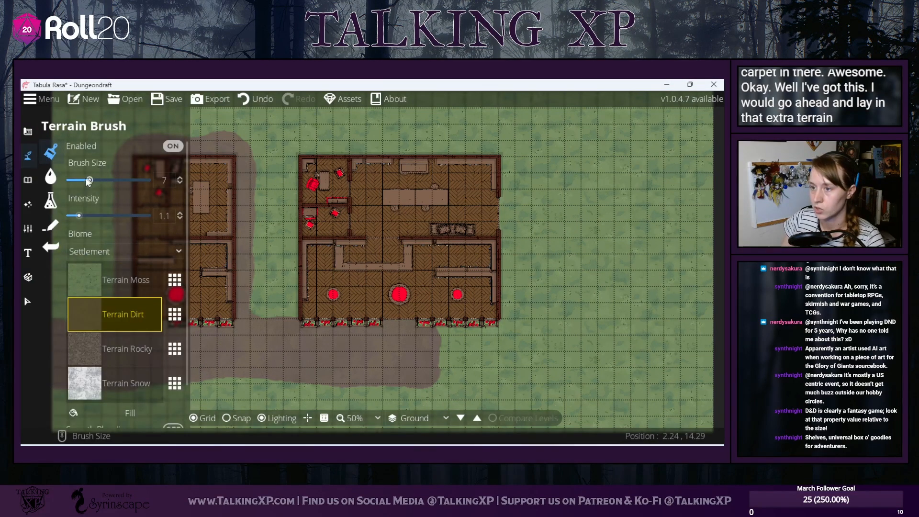
pyautogui.moveTo(79, 216); pyautogui.dragTo(112, 216)
pyautogui.moveTo(412, 348)
pyautogui.mouseDown()
pyautogui.moveTo(513, 362)
pyautogui.moveTo(504, 219)
pyautogui.moveTo(442, 233)
pyautogui.moveTo(513, 215)
pyautogui.moveTo(524, 297)
pyautogui.moveTo(519, 373)
pyautogui.moveTo(409, 362)
pyautogui.moveTo(632, 357)
pyautogui.moveTo(526, 347)
pyautogui.moveTo(557, 344)
pyautogui.moveTo(642, 351)
pyautogui.moveTo(608, 356)
pyautogui.mouseUp()
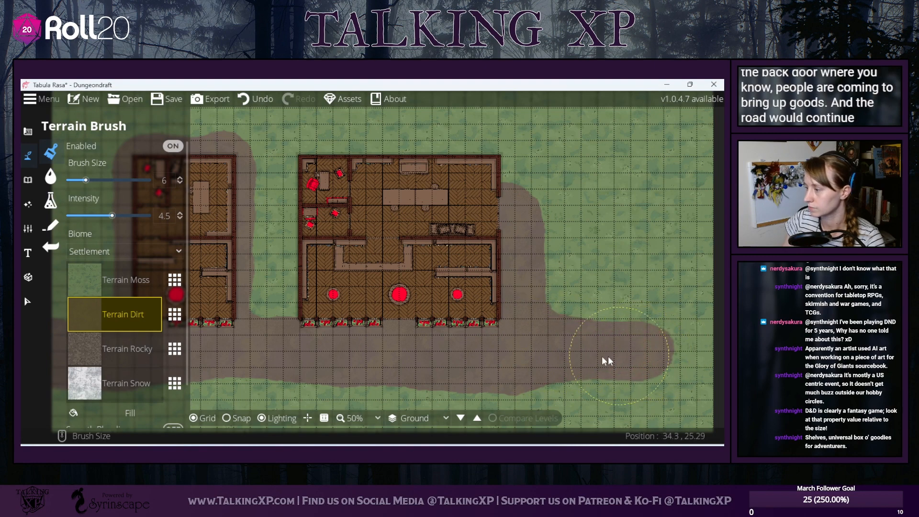
pyautogui.moveTo(396, 346); pyautogui.dragTo(563, 354)
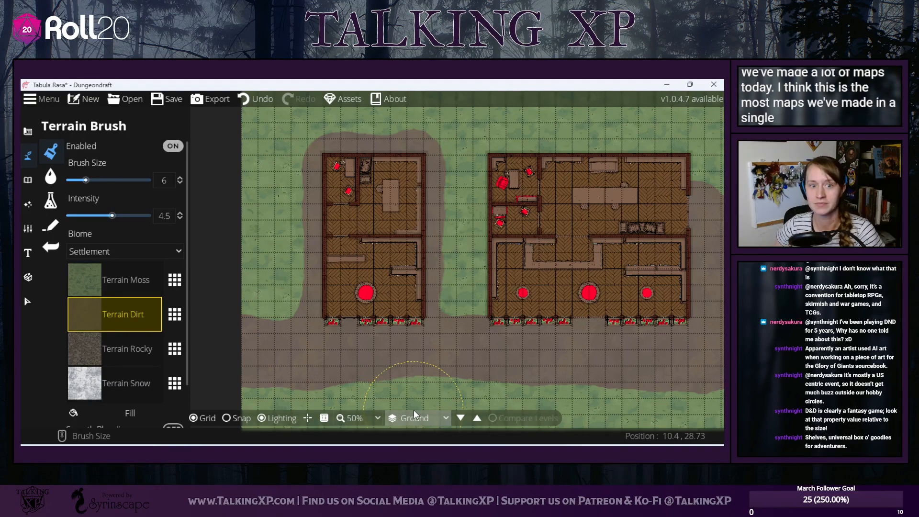
pyautogui.moveTo(484, 308); pyautogui.dragTo(381, 302)
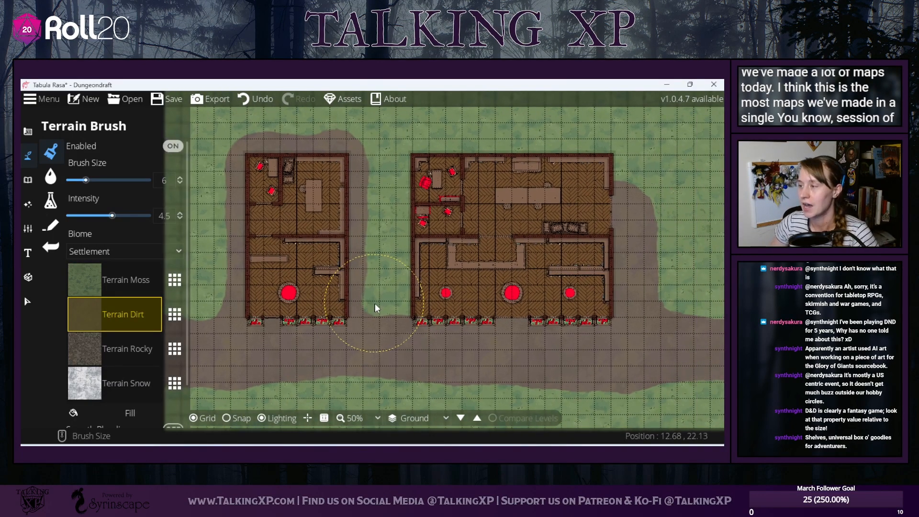